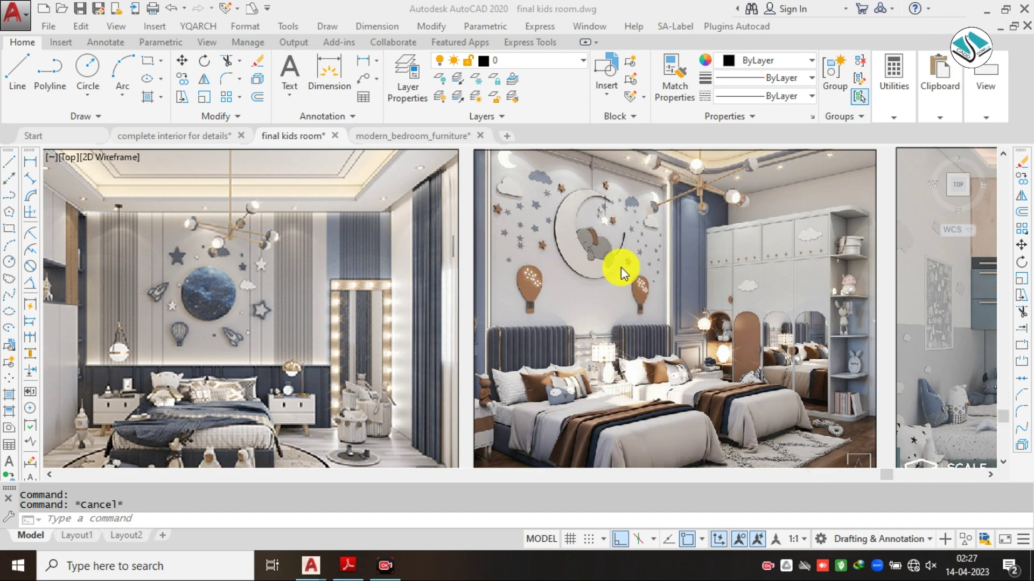
- Examine the kids room floor plans and the vista 02 and vista 03 elevations above the reference renders
scroll(594, 268, "down", 8)
scroll(594, 268, "up", 8)
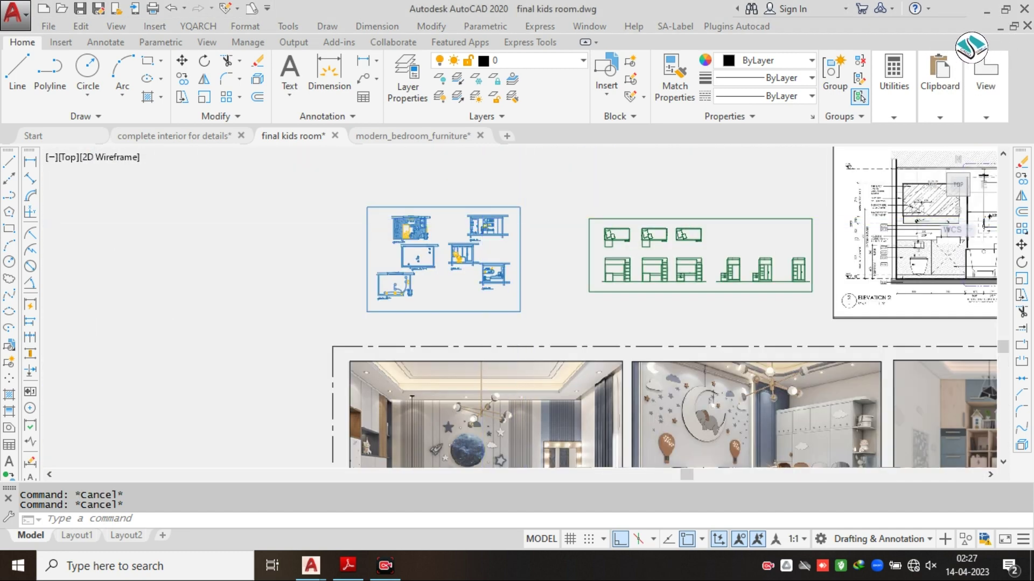
middle_click_drag(362, 244, 587, 265)
scroll(343, 228, "down", 2)
middle_click_drag(492, 291, 418, 219)
scroll(500, 268, "up", 4)
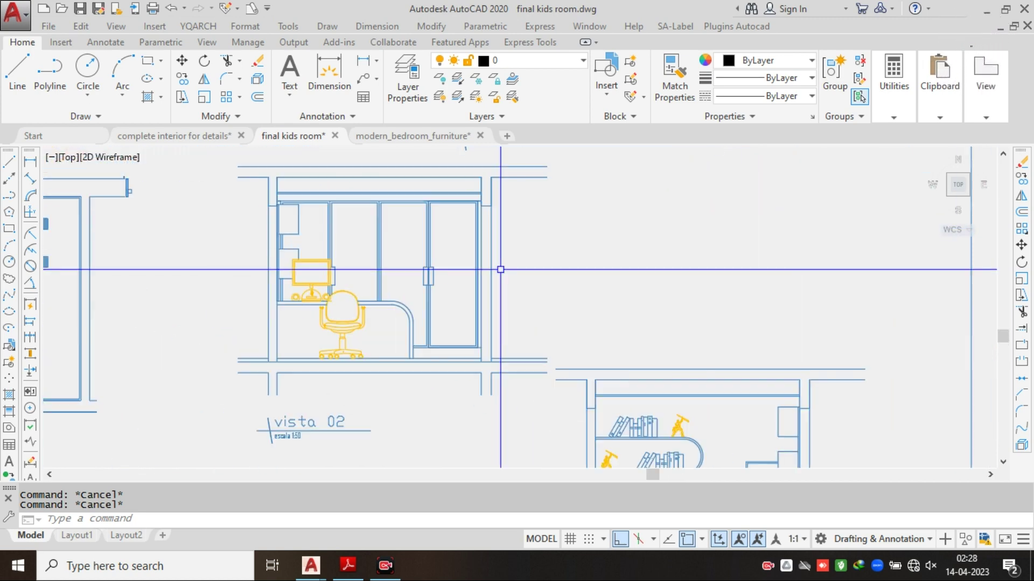
scroll(383, 264, "down", 4)
mouse_move(501, 311)
middle_mouse_down()
mouse_move(431, 235)
mouse_move(563, 261)
middle_mouse_up()
scroll(431, 235, "up", 3)
scroll(386, 246, "down", 3)
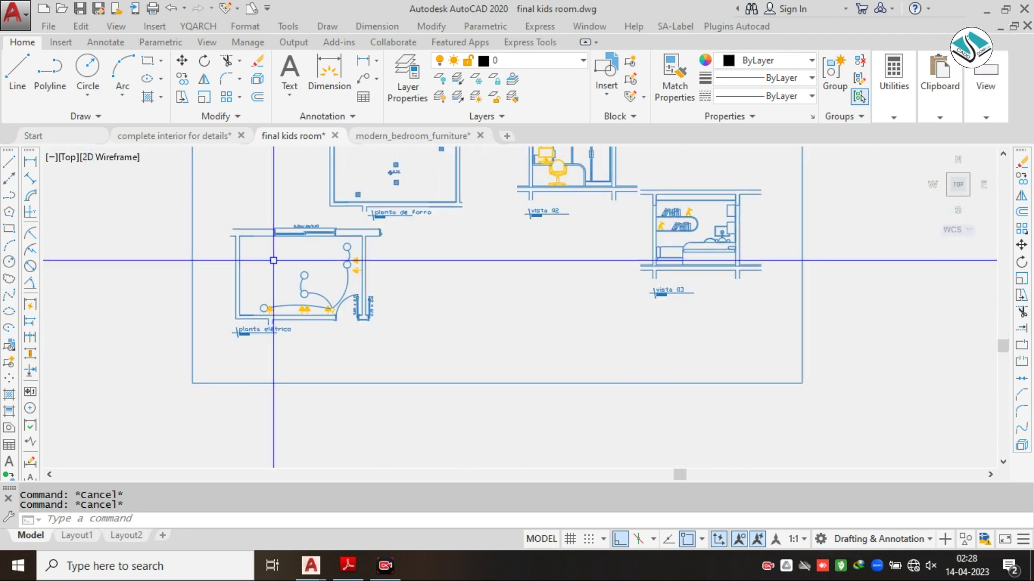
- Inspect the bathroom elevation drawing with its mirror cabinet, shaver socket and shower dimensions
scroll(272, 260, "down", 6)
middle_click_drag(463, 226, 328, 250)
scroll(768, 211, "up", 3)
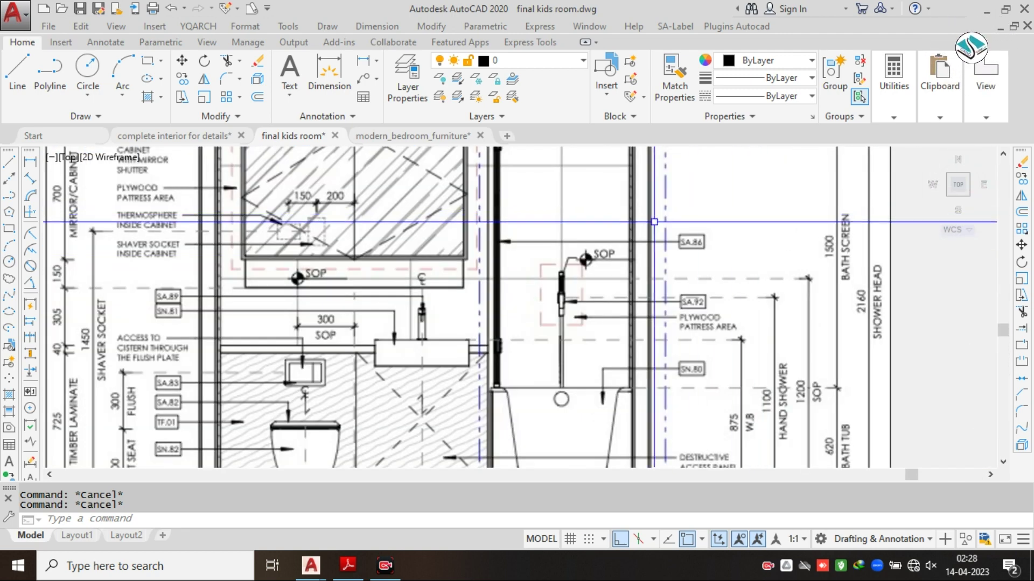
scroll(600, 222, "down", 1)
scroll(470, 217, "up", 1)
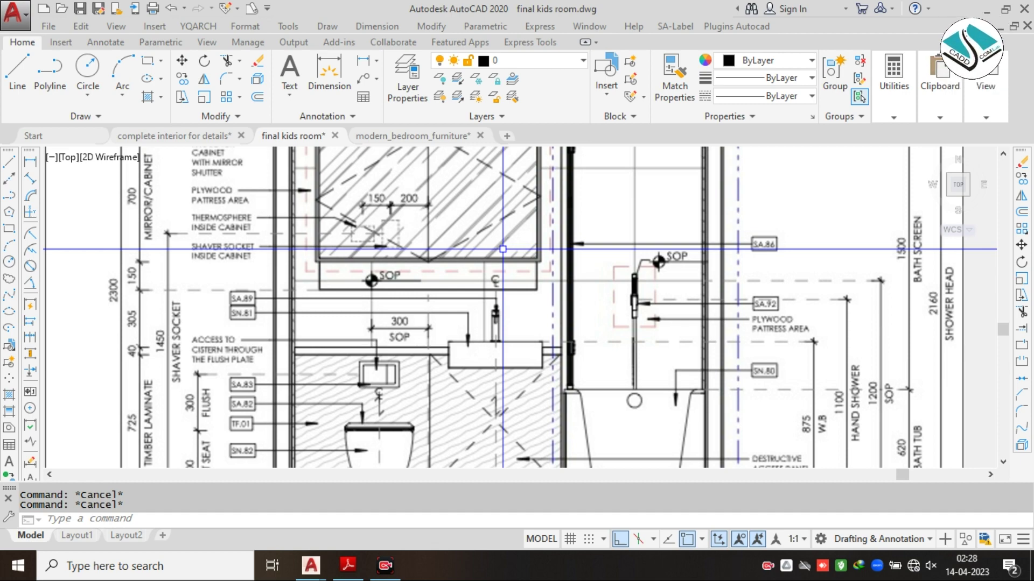
- Examine the bed wall elevation with drawers, open shelves and wardrobe in the first cell of the bedroom detail sheet
scroll(537, 232, "down", 5)
middle_click_drag(537, 231, 861, 177)
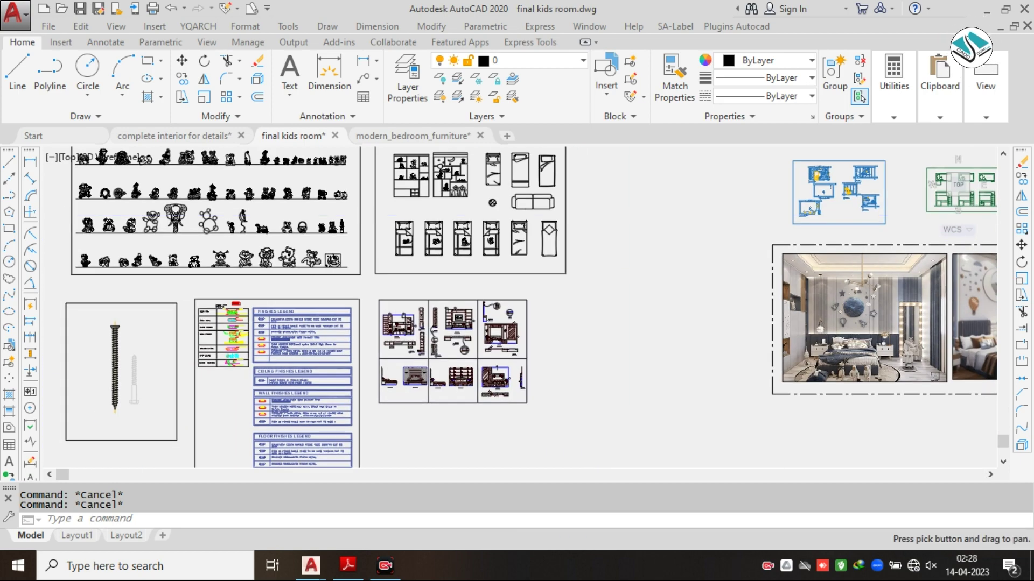
scroll(377, 339, "up", 6)
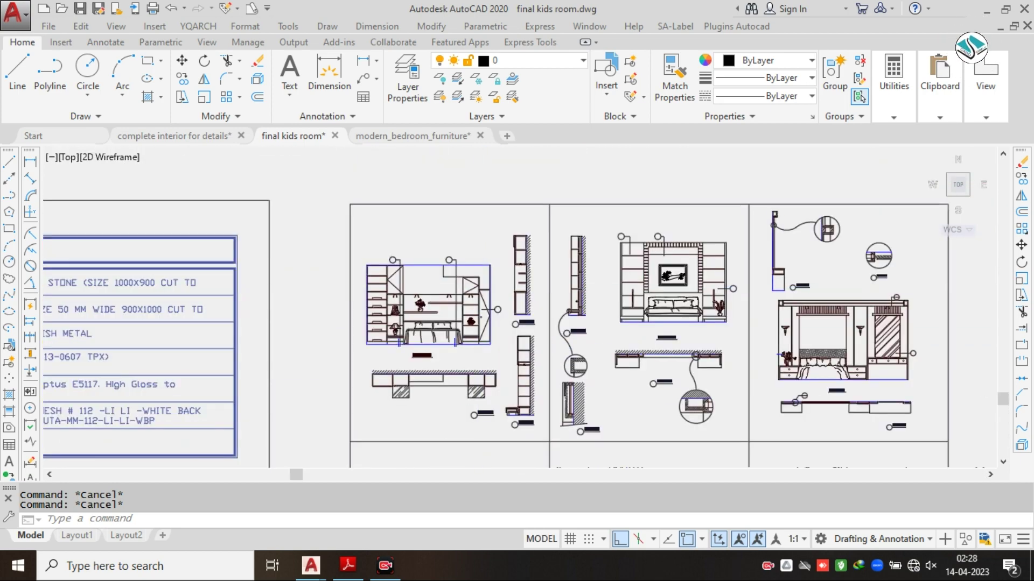
scroll(429, 274, "up", 3)
scroll(474, 257, "up", 3)
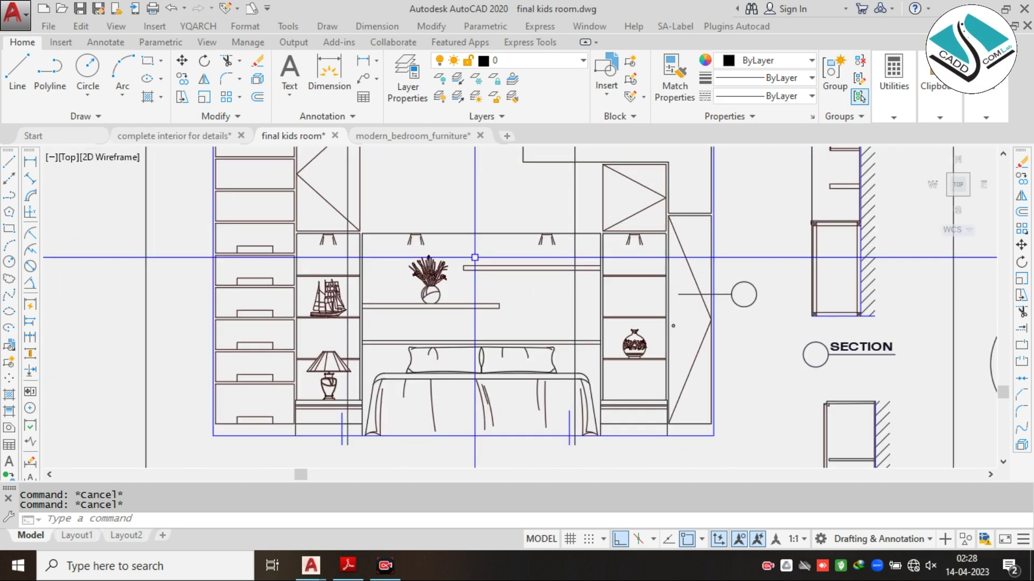
scroll(474, 258, "up", 2)
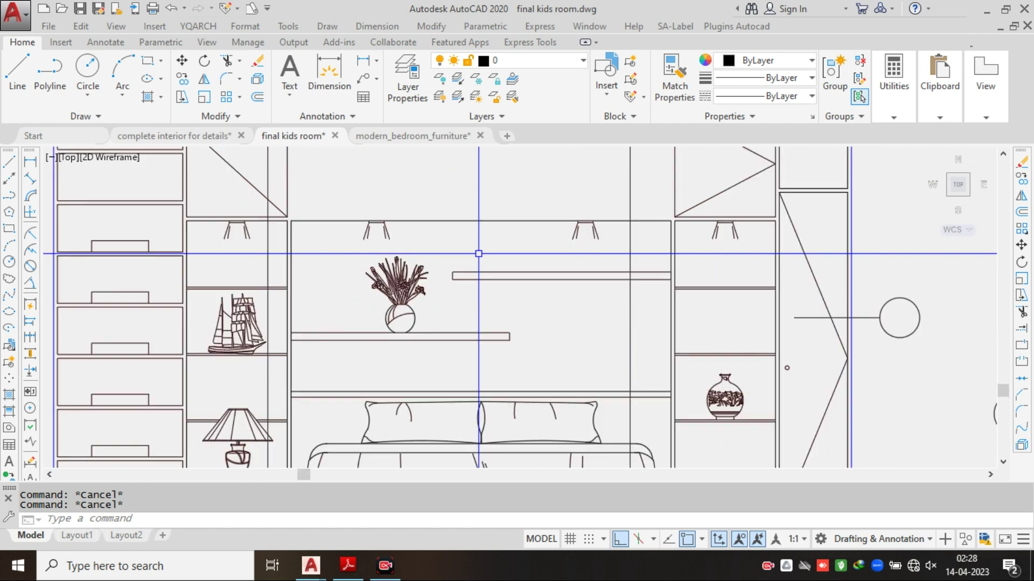
scroll(478, 254, "down", 2)
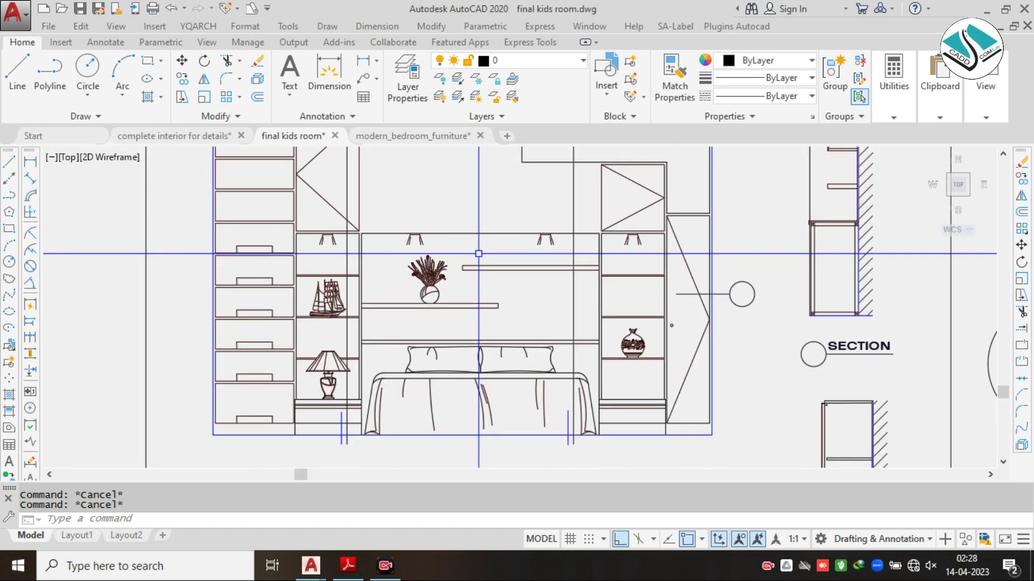
scroll(479, 254, "up", 1)
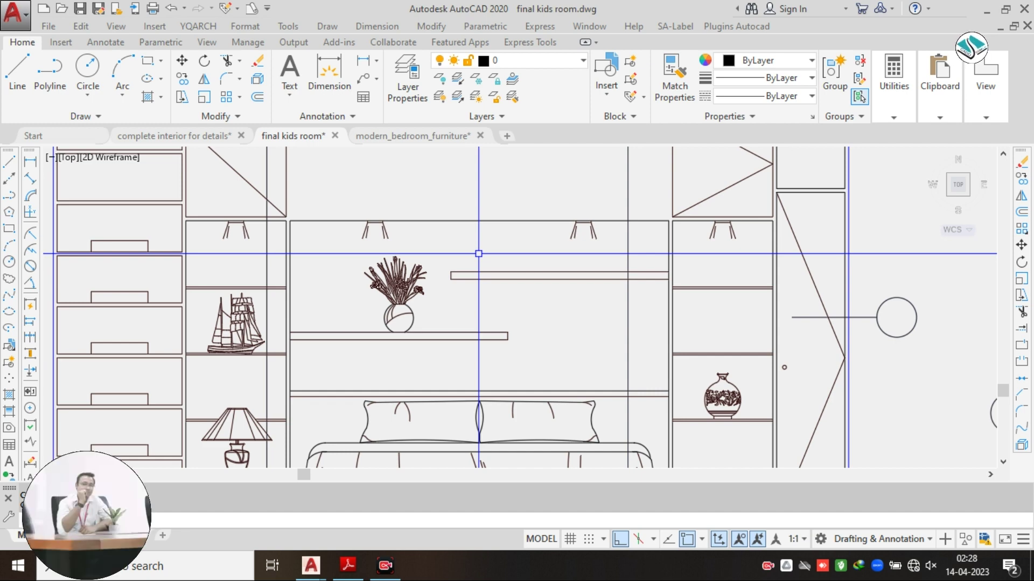
scroll(478, 224, "down", 2)
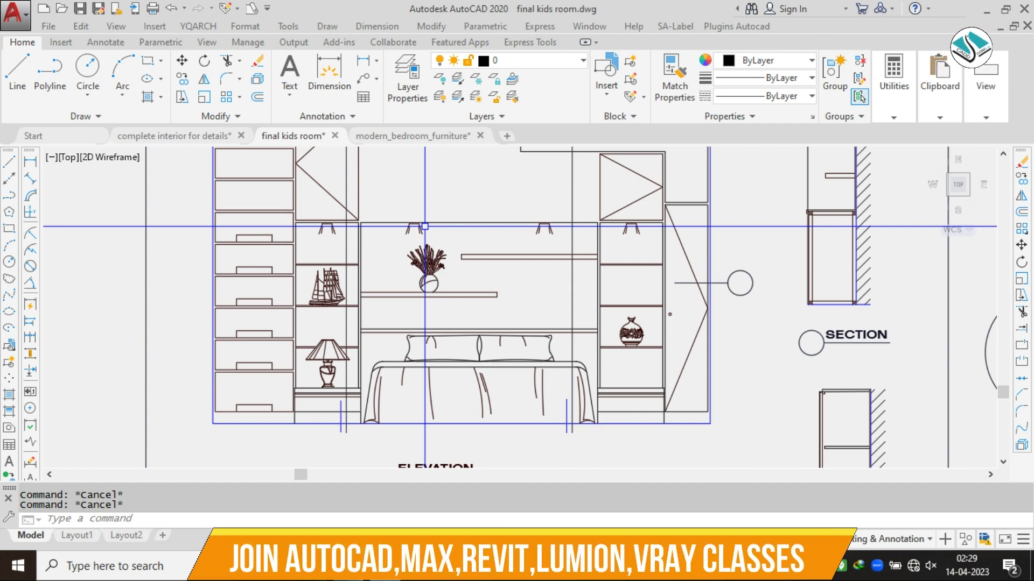
- Review the remaining bed wall elevations, sections and enlarged joint details in the upper row of the bedroom detail sheet
scroll(492, 258, "down", 6)
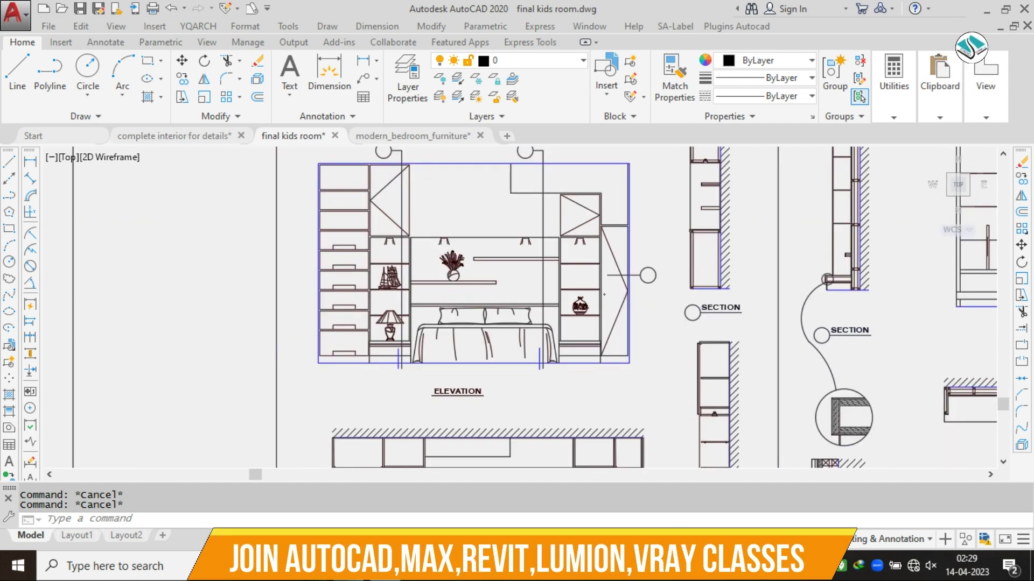
middle_click_drag(687, 279, 450, 216)
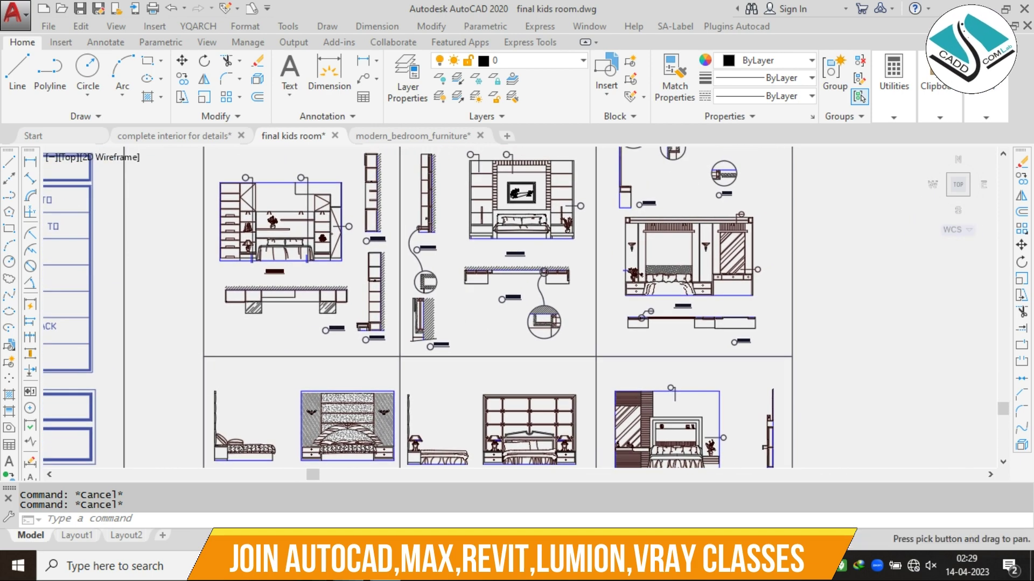
scroll(498, 176, "up", 5)
scroll(498, 177, "down", 5)
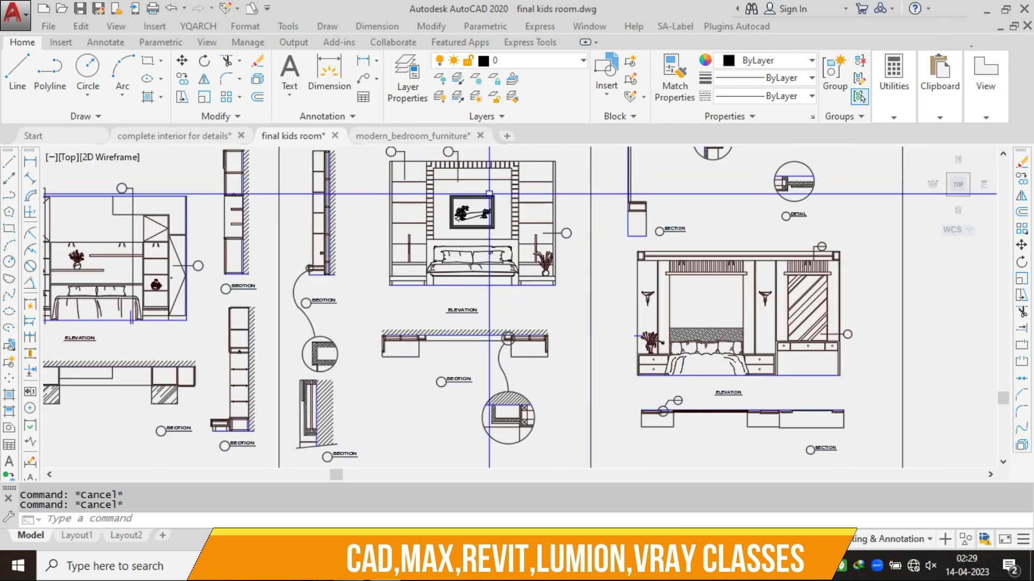
scroll(705, 227, "up", 7)
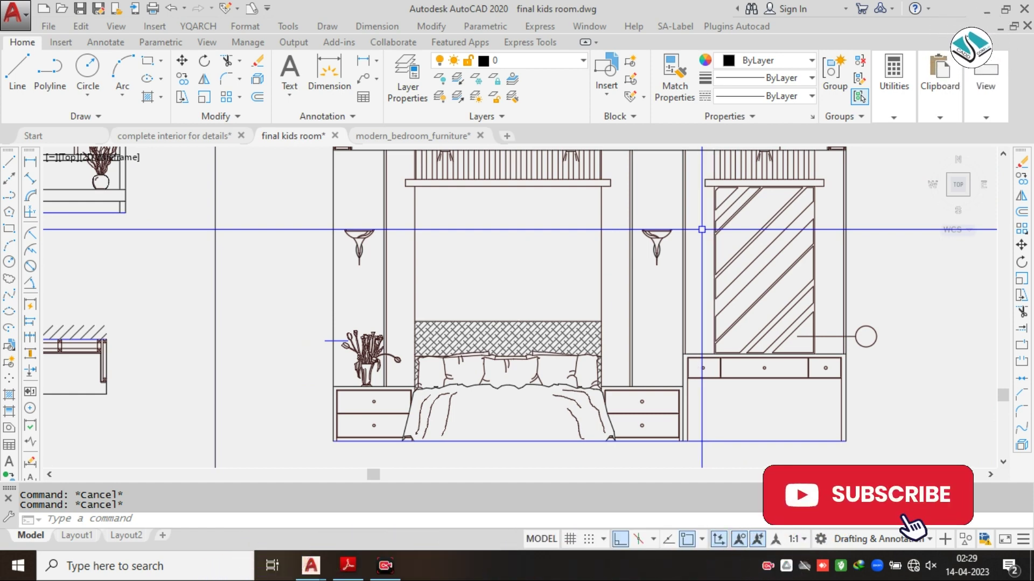
scroll(624, 229, "down", 8)
scroll(542, 228, "up", 9)
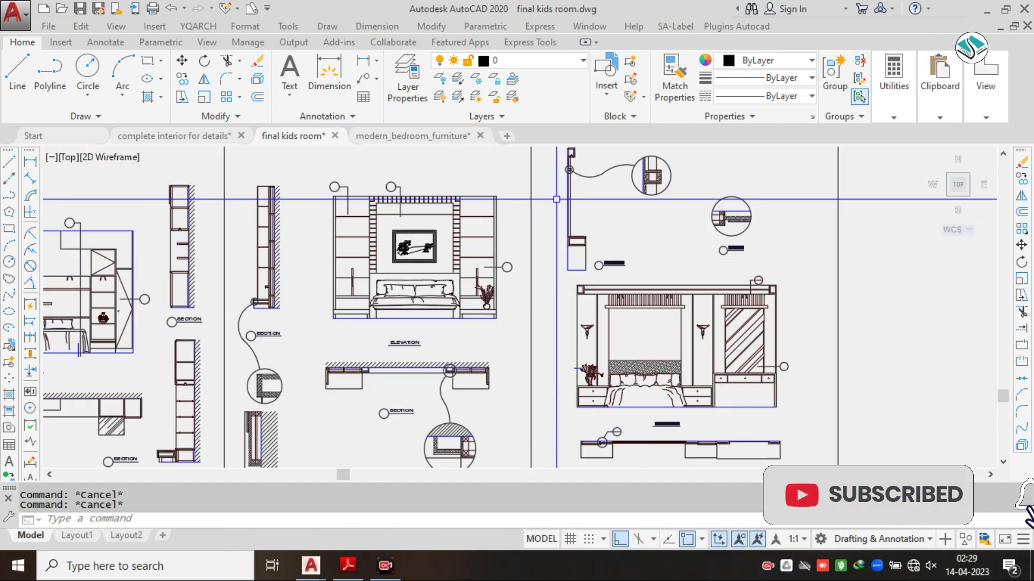
middle_click_drag(585, 209, 565, 217)
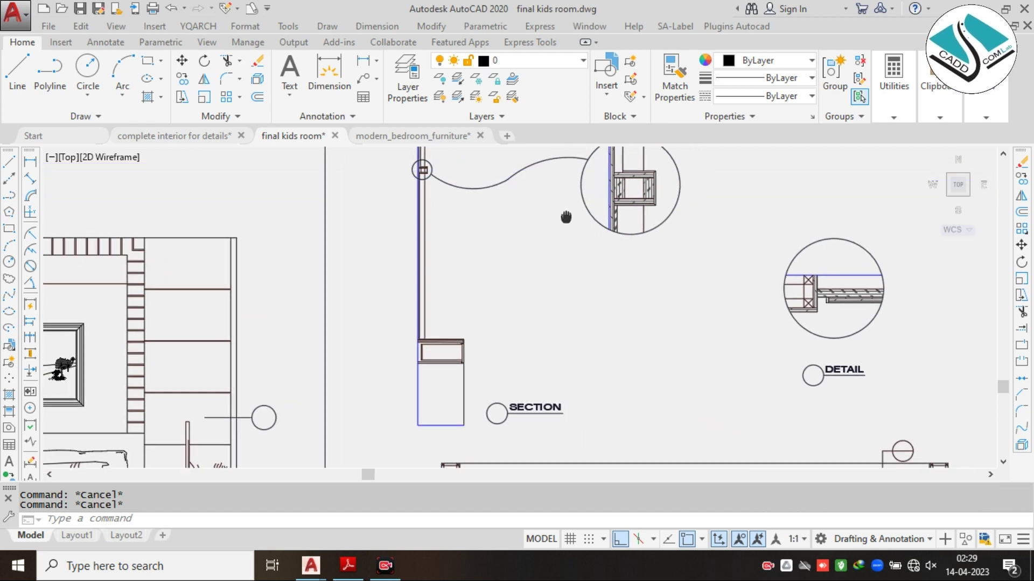
- Inspect the lower-row bed elevations of the detail sheet, focusing on the gridded panel wall with two table lamps
scroll(560, 215, "down", 6)
middle_click_drag(568, 253, 553, 149)
middle_click_drag(373, 355, 373, 356)
scroll(366, 385, "up", 6)
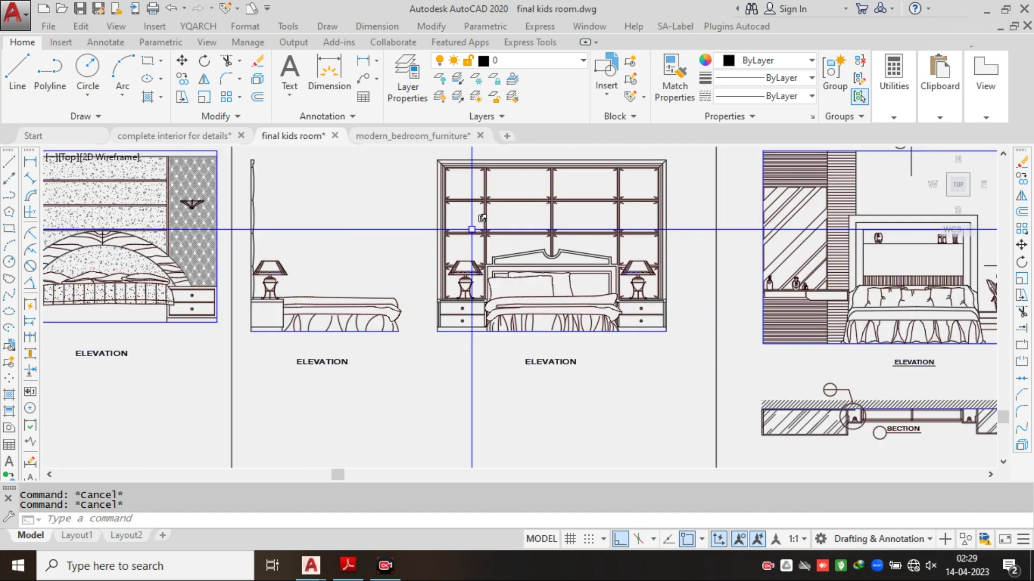
middle_click_drag(483, 254, 499, 269)
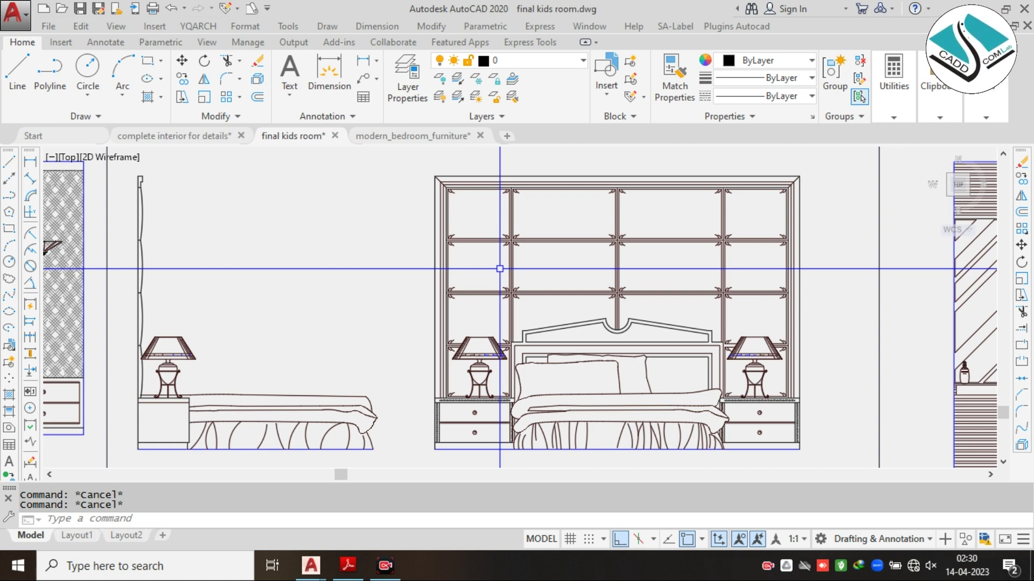
- Return to the sheet overview and look over the kids room reference renders
scroll(500, 269, "down", 5)
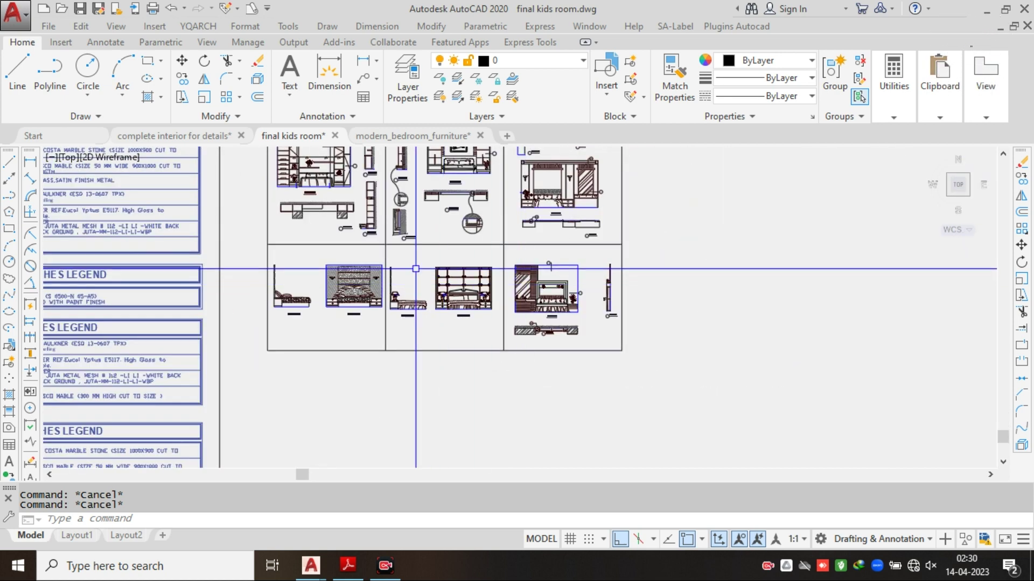
scroll(430, 265, "down", 2)
scroll(448, 262, "down", 4)
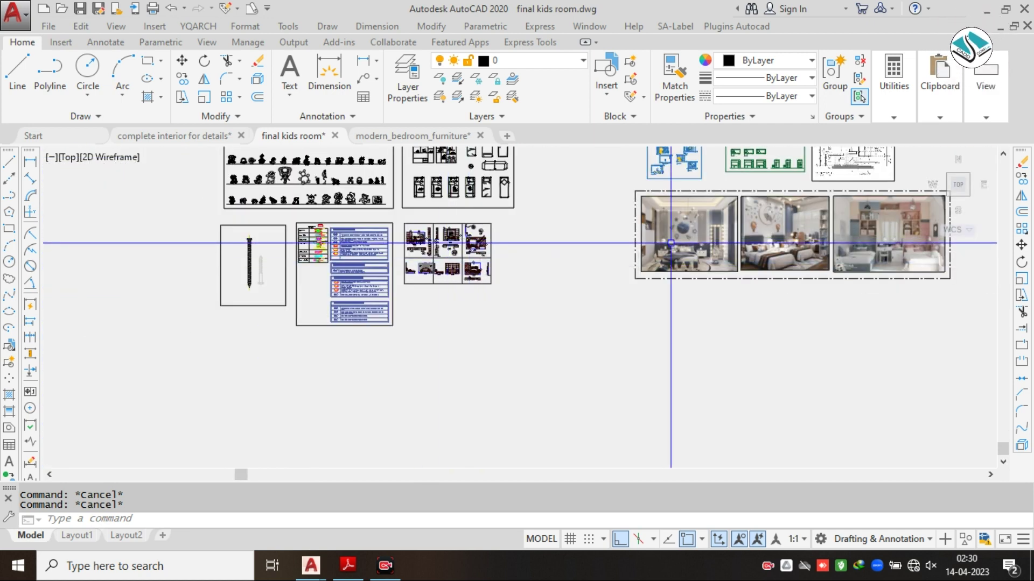
middle_click_drag(670, 243, 473, 230)
scroll(516, 269, "up", 5)
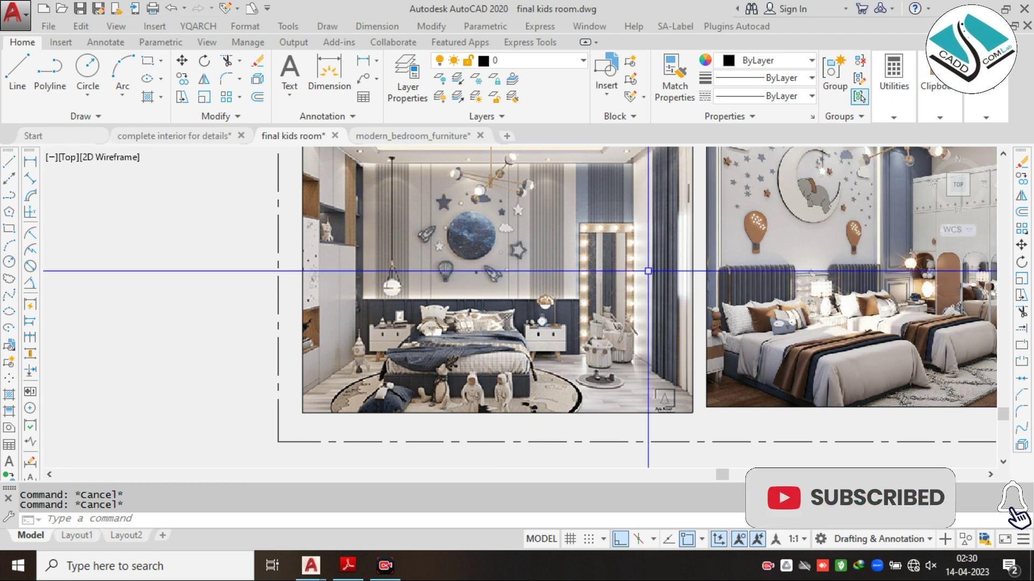
scroll(648, 271, "down", 3)
scroll(394, 273, "down", 2)
- Examine the symbols and legend table with its door, wall and floor tags, and the adjacent finishes legends
scroll(391, 274, "up", 4)
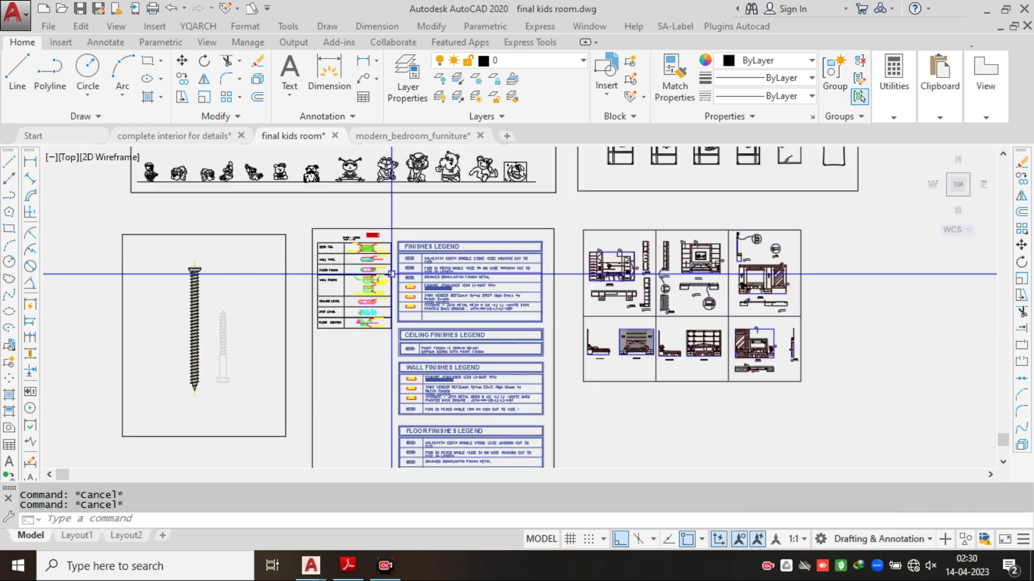
scroll(392, 264, "up", 4)
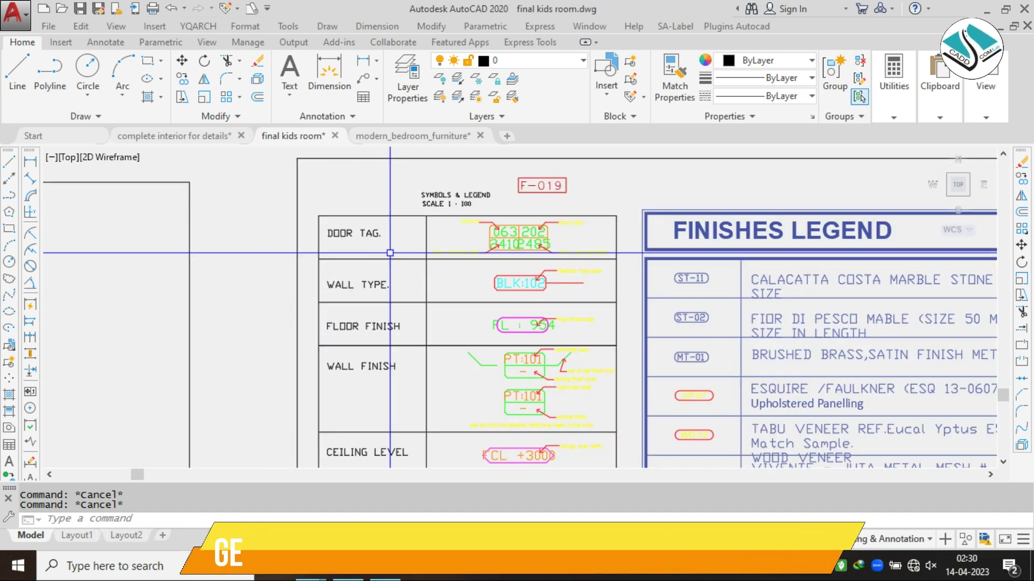
scroll(389, 253, "up", 2)
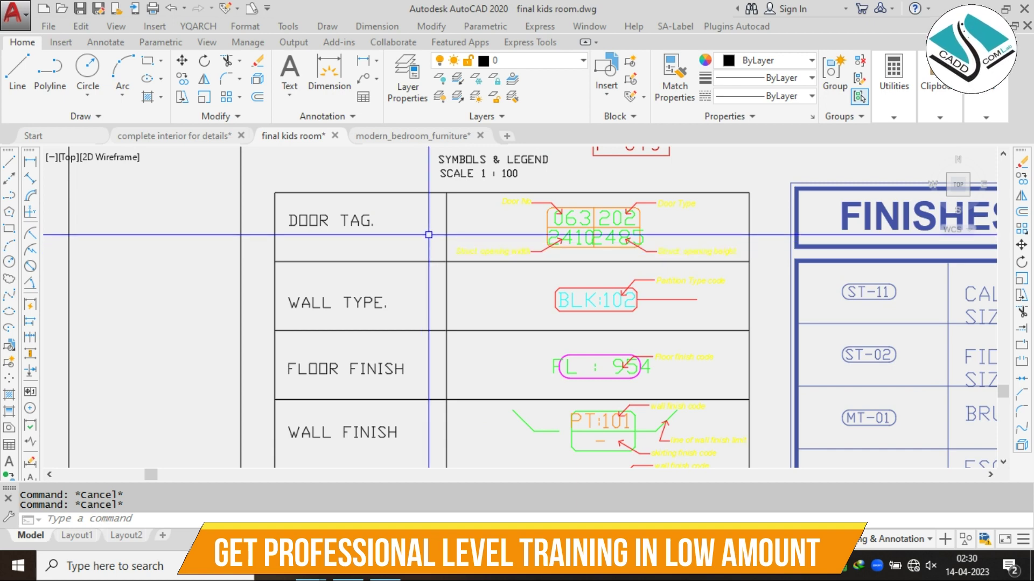
scroll(428, 235, "down", 4)
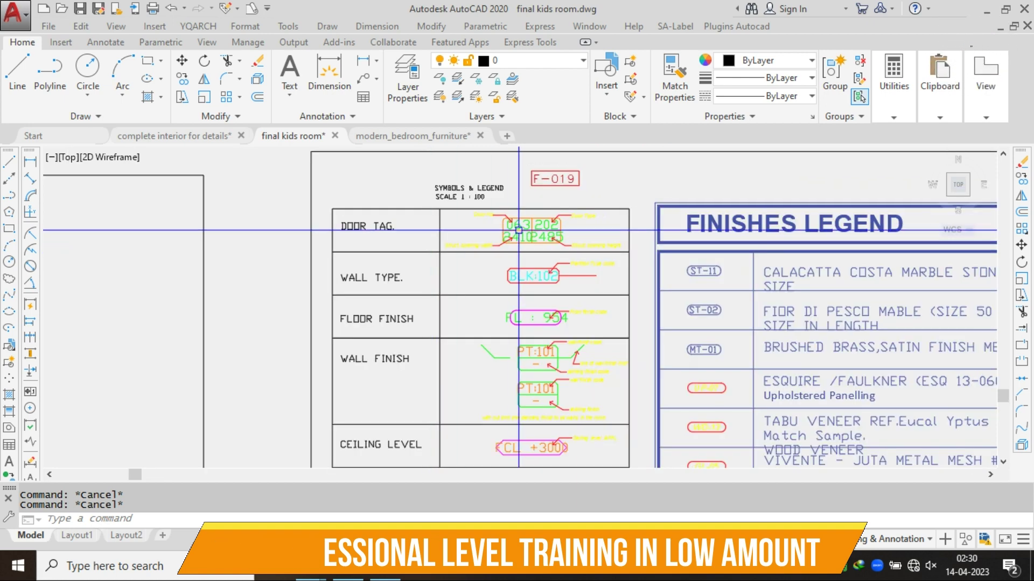
scroll(462, 203, "up", 4)
scroll(462, 203, "down", 5)
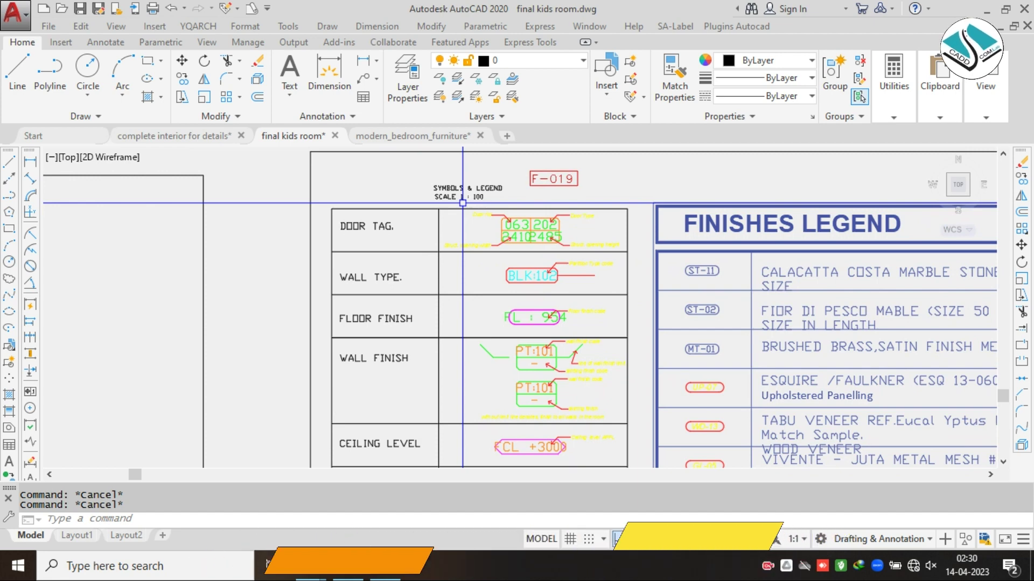
mouse_move(567, 252)
middle_mouse_down()
mouse_move(526, 205)
mouse_move(526, 214)
middle_mouse_up()
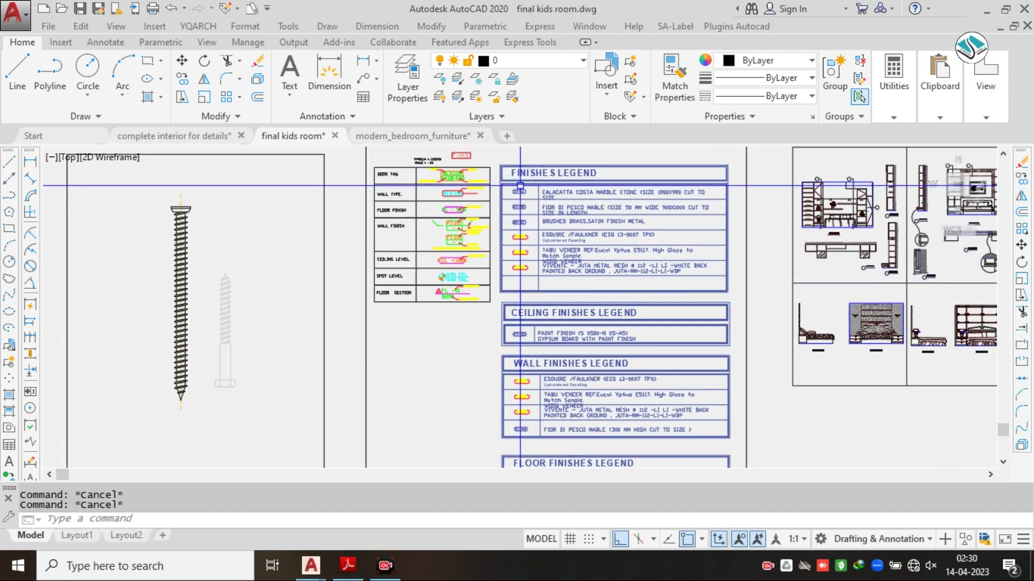
scroll(522, 185, "up", 2)
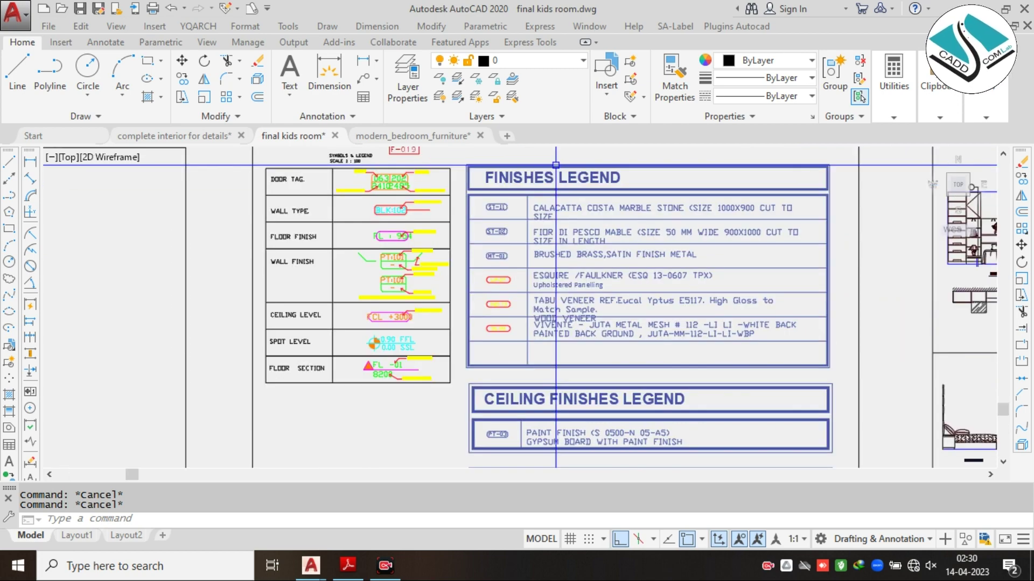
- Examine the bathroom elevation's shower area, including the bath screen, shower head and fixture tags
scroll(535, 179, "down", 4)
scroll(535, 179, "down", 2)
middle_click_drag(775, 189, 325, 267)
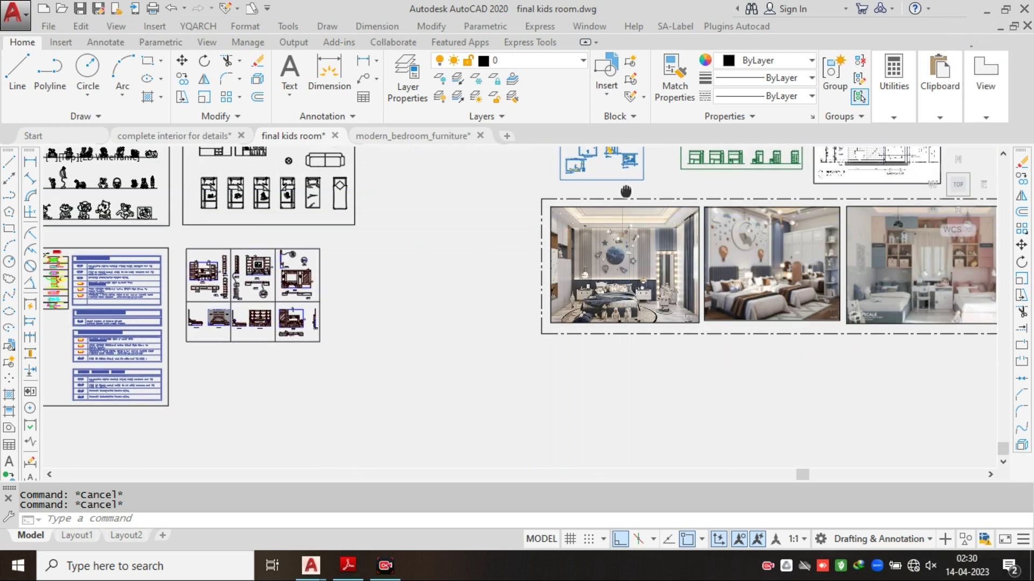
middle_click_drag(625, 192, 345, 339)
scroll(672, 237, "up", 10)
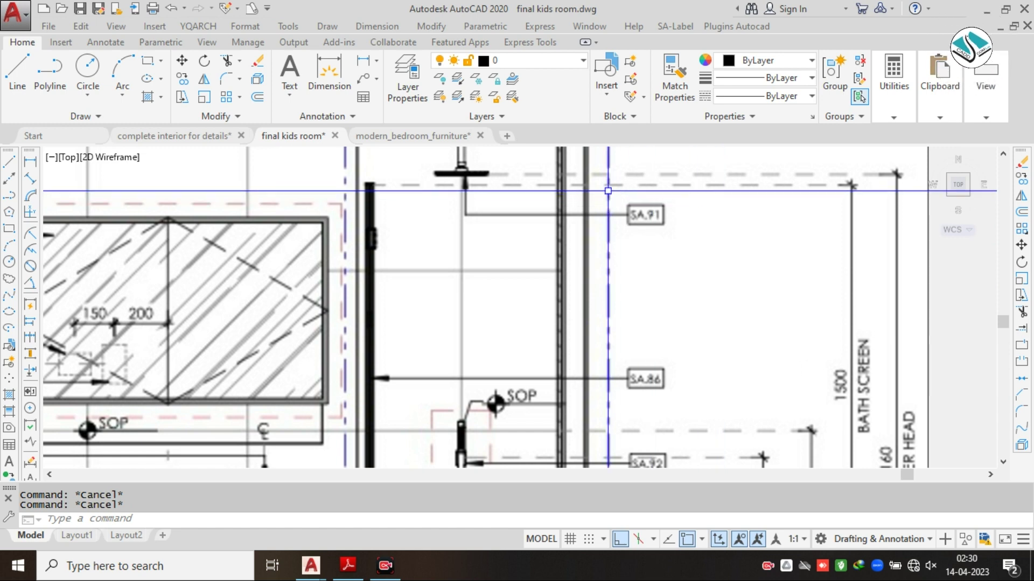
scroll(608, 190, "down", 2)
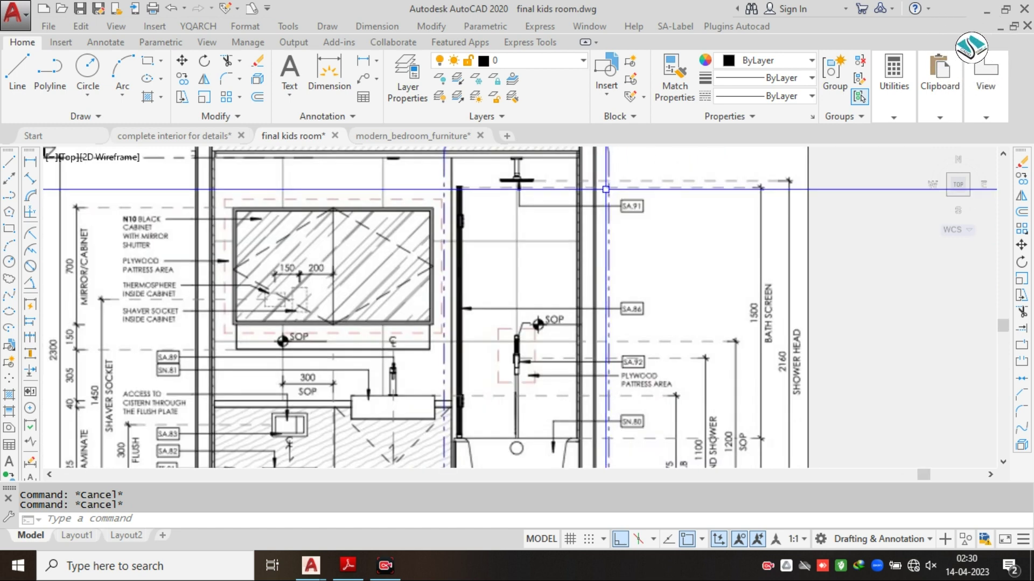
scroll(570, 189, "up", 2)
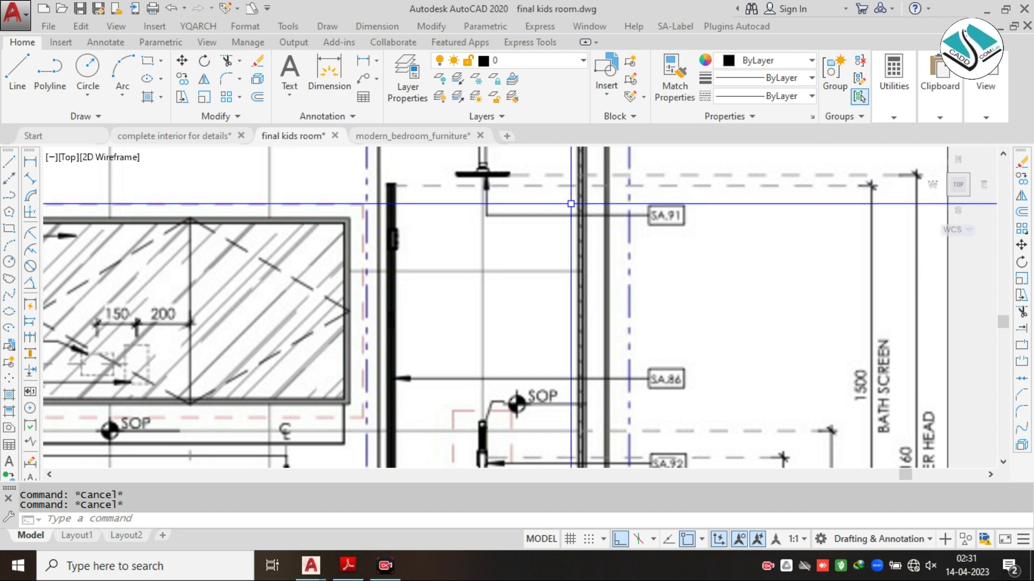
scroll(571, 203, "down", 2)
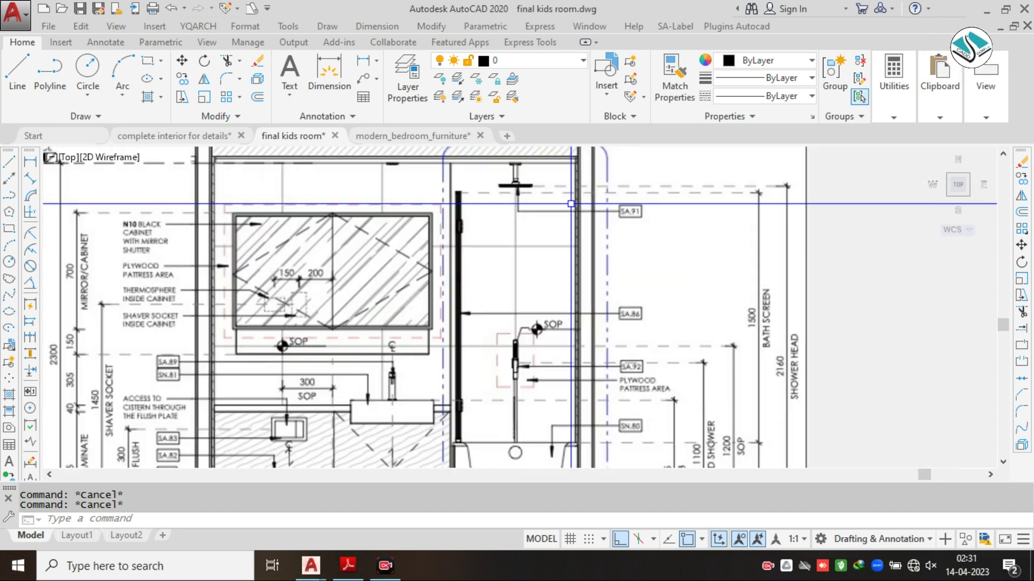
- Examine the bath side of the bathroom elevation, covering the hand shower, plywood pattress area, bath tub and tags SN.80, SA.92 and SA.86
middle_click_drag(472, 281, 495, 234)
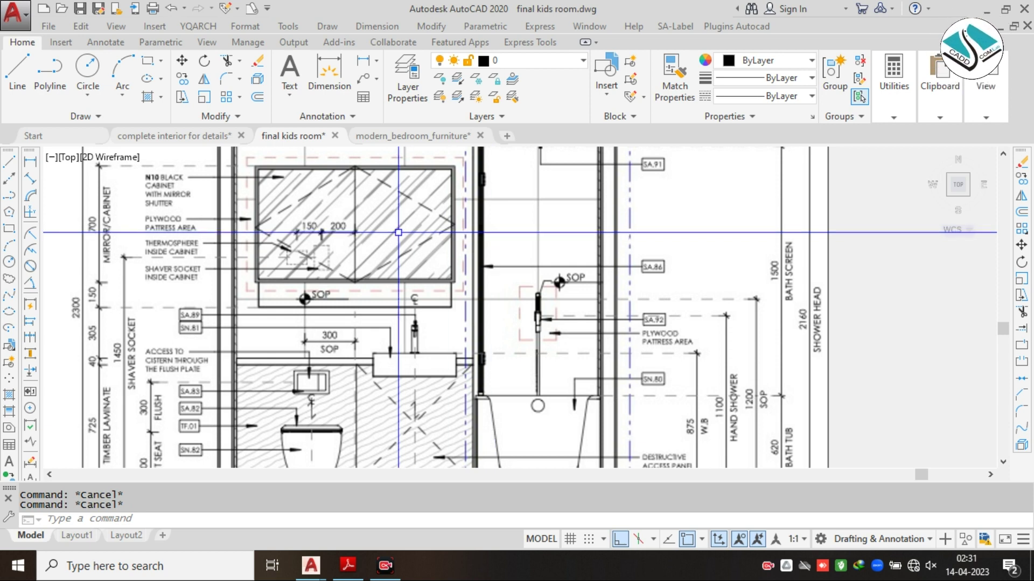
middle_click_drag(321, 232, 286, 155)
middle_click_drag(568, 291, 560, 268)
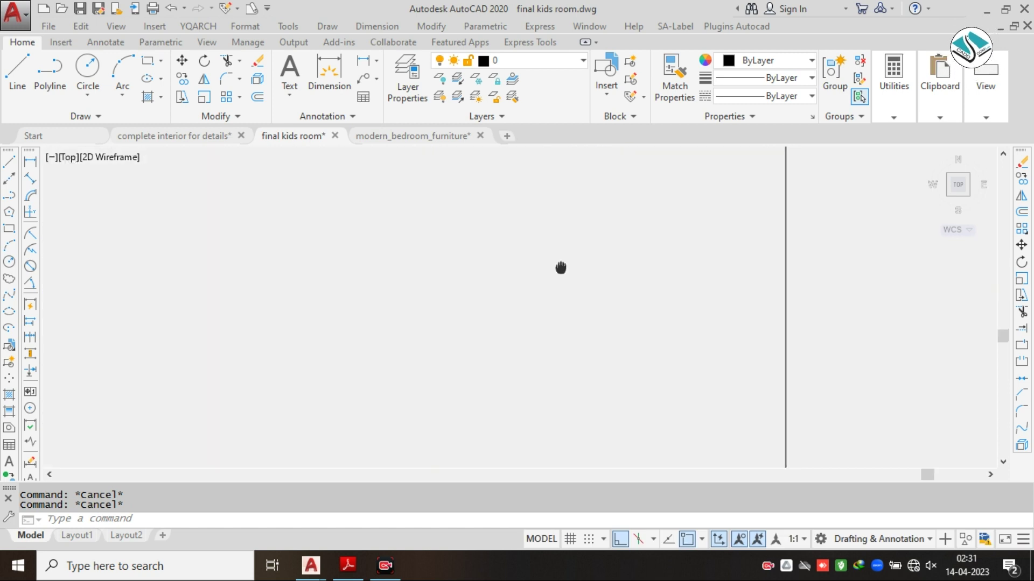
scroll(628, 281, "up", 4)
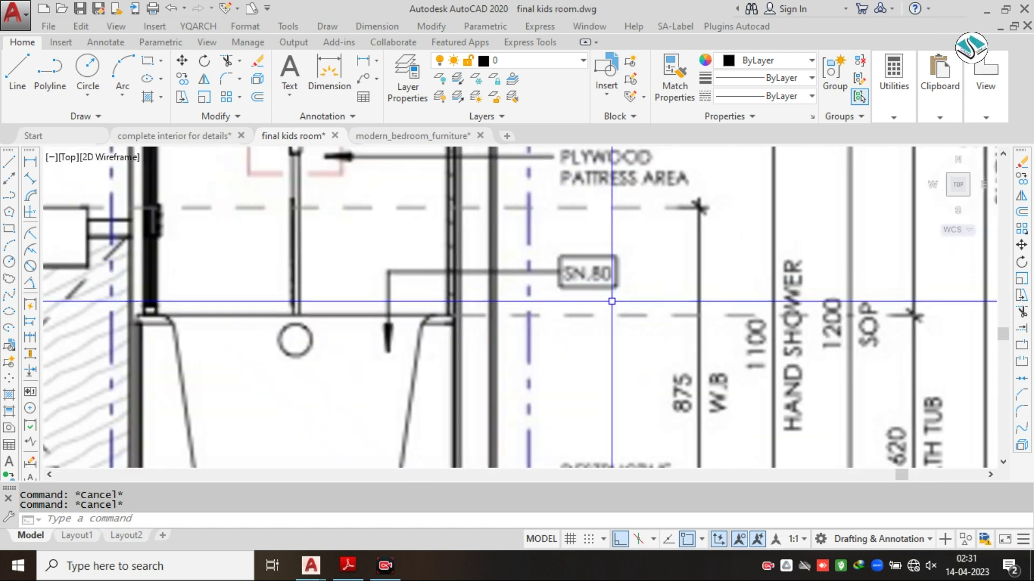
scroll(611, 303, "down", 3)
scroll(606, 279, "up", 3)
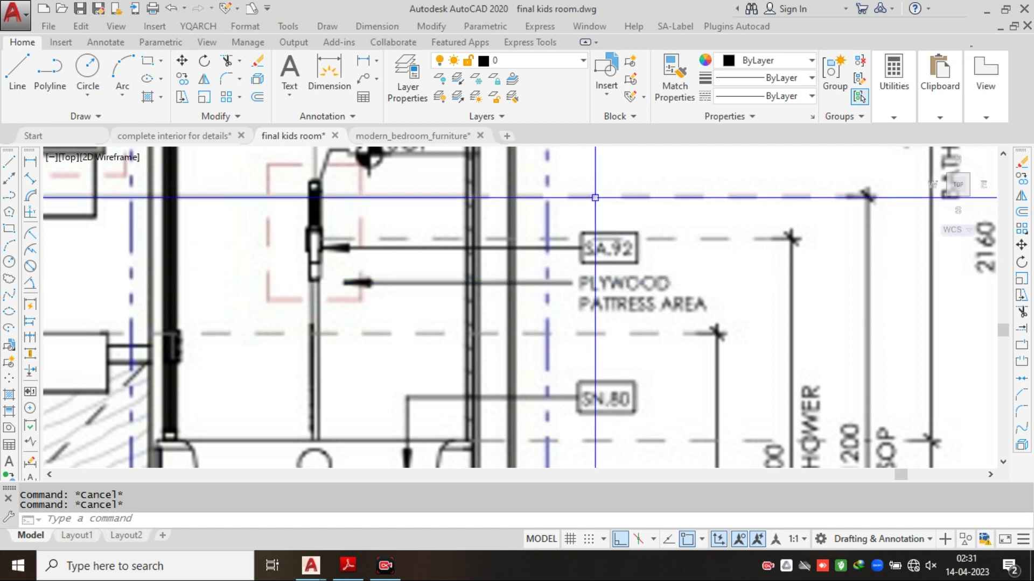
middle_click_drag(599, 199, 607, 370)
scroll(588, 298, "down", 3)
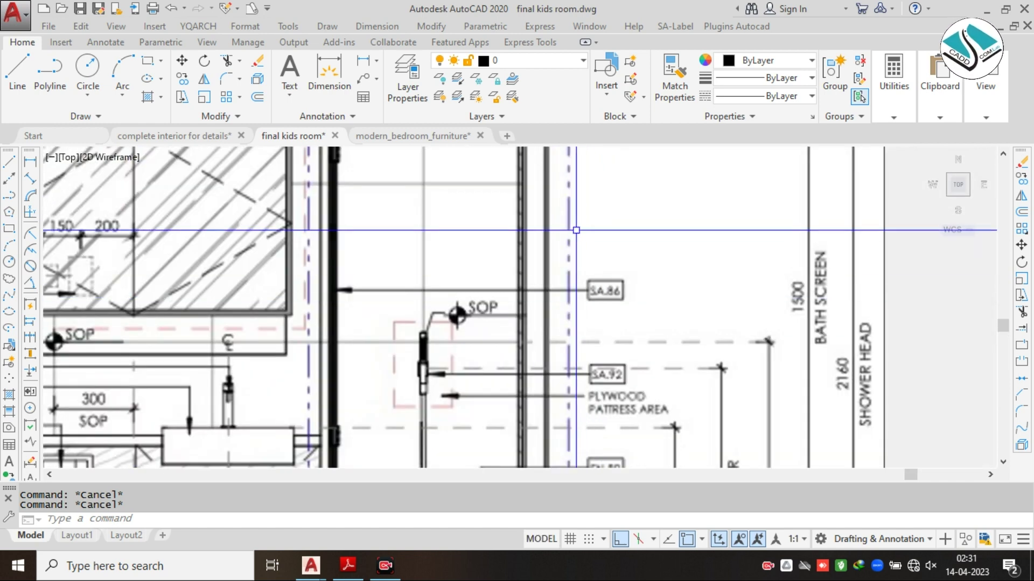
middle_click_drag(592, 226, 592, 328)
scroll(594, 226, "up", 3)
scroll(594, 225, "down", 3)
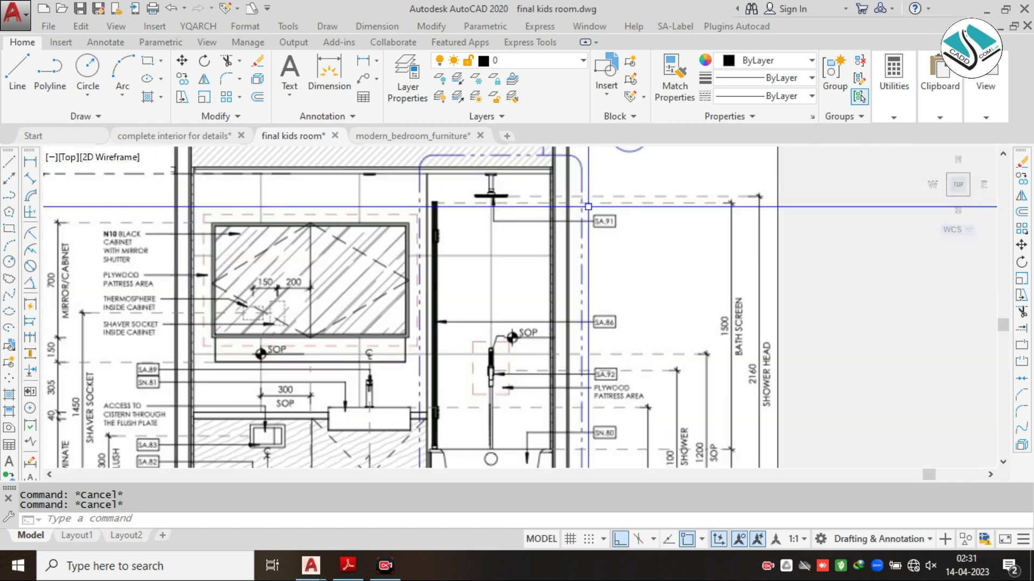
- Examine the washbasin and toilet area of the bathroom elevation, including the fixture tags and flush plate note
middle_click_drag(352, 318, 621, 236)
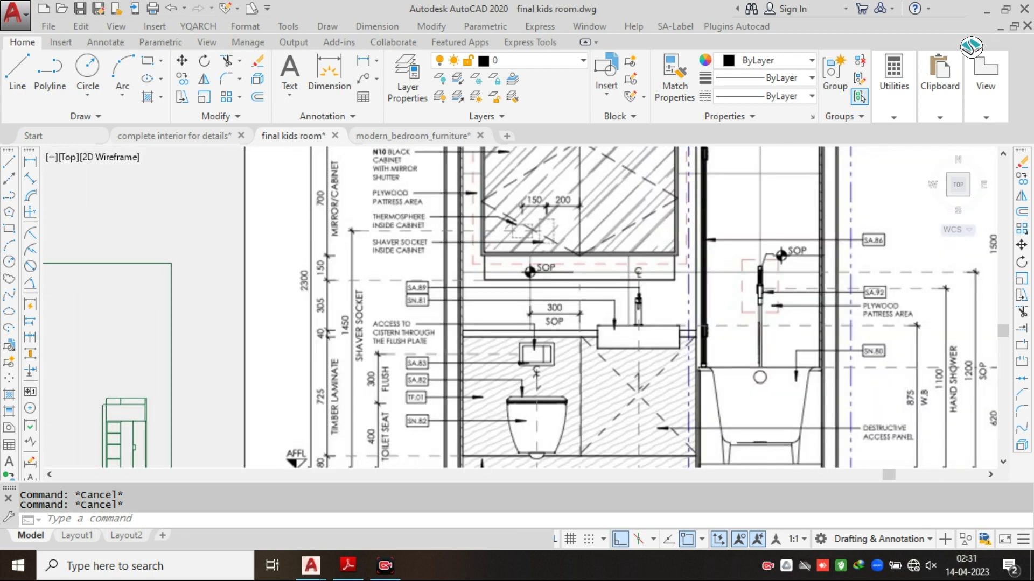
scroll(402, 309, "up", 2)
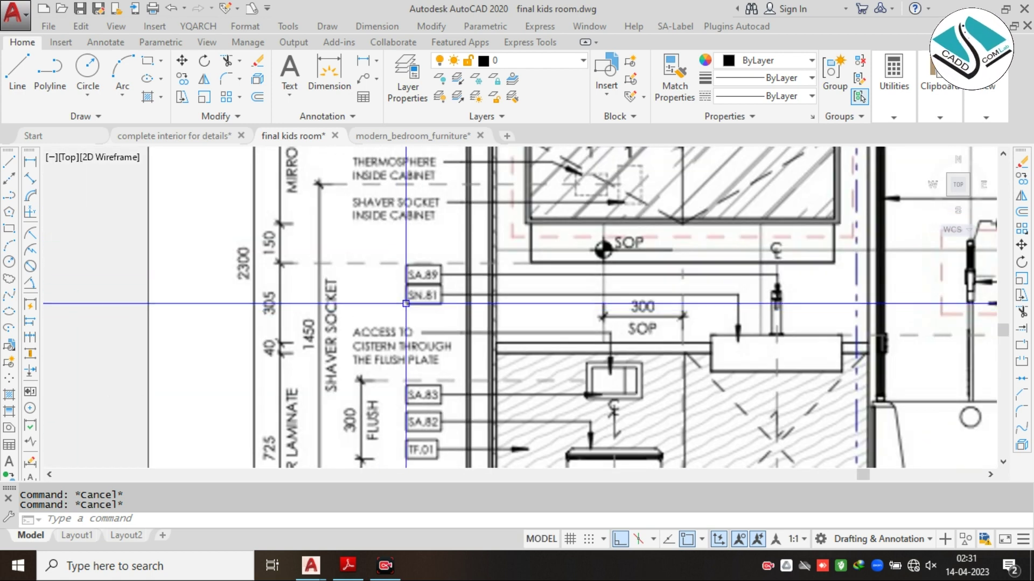
middle_click_drag(414, 305, 426, 228)
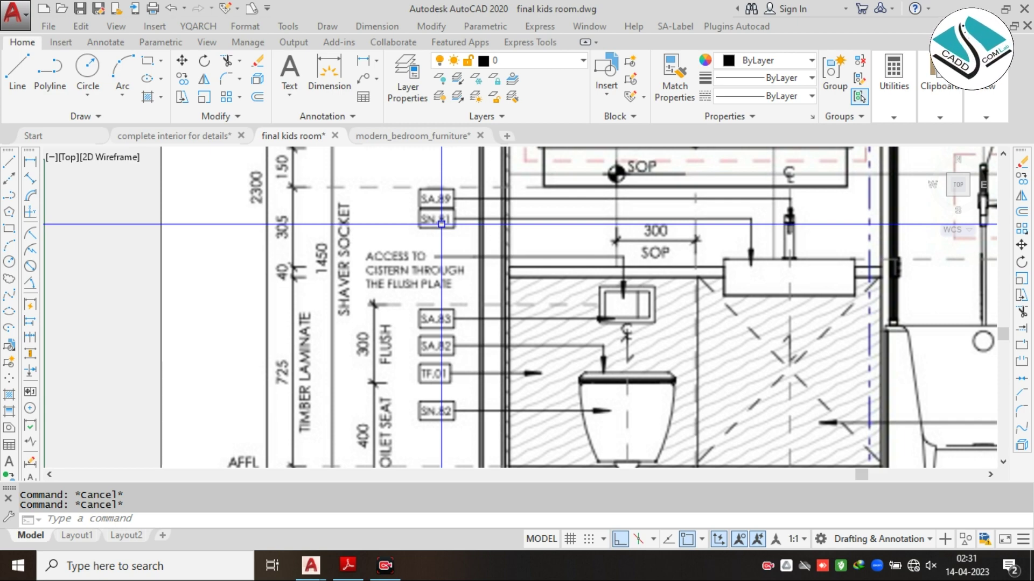
- Return to the symbols and legend table and read its rows from wall type down to ceiling level, spot level and floor section
scroll(441, 224, "down", 8)
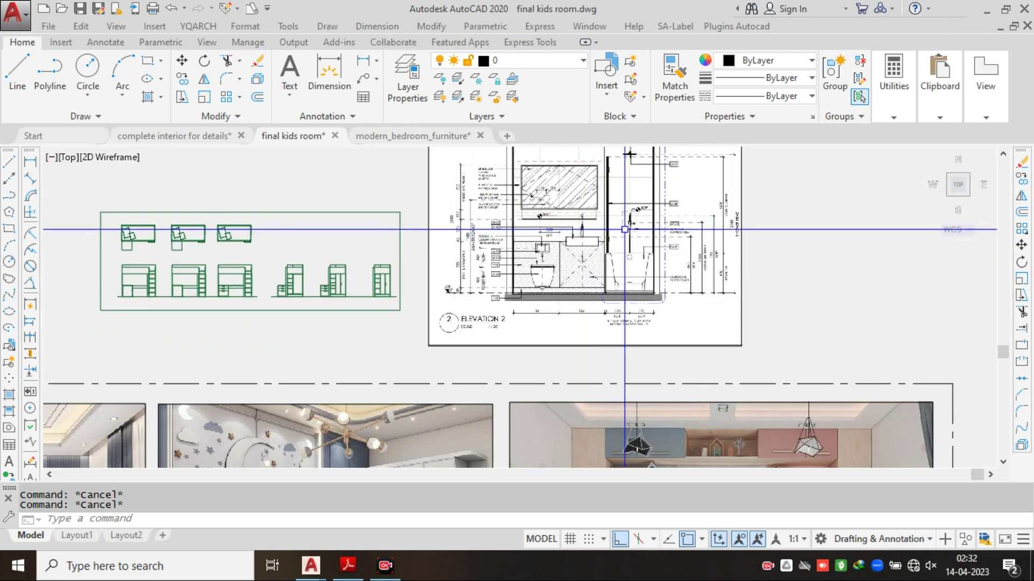
middle_click_drag(361, 256, 772, 184)
scroll(331, 295, "up", 4)
mouse_move(246, 182)
middle_mouse_down()
mouse_move(474, 286)
mouse_move(447, 282)
mouse_move(427, 230)
middle_mouse_up()
scroll(237, 216, "up", 5)
middle_click_drag(517, 280, 492, 189)
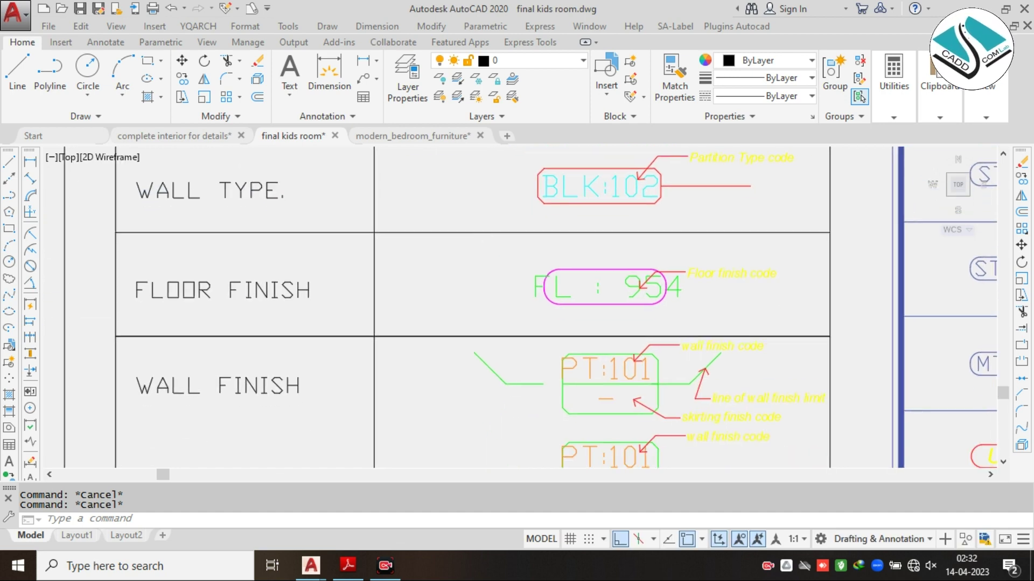
middle_click_drag(484, 326, 486, 283)
middle_click_drag(437, 333, 429, 275)
scroll(533, 273, "down", 2)
middle_click_drag(533, 273, 511, 166)
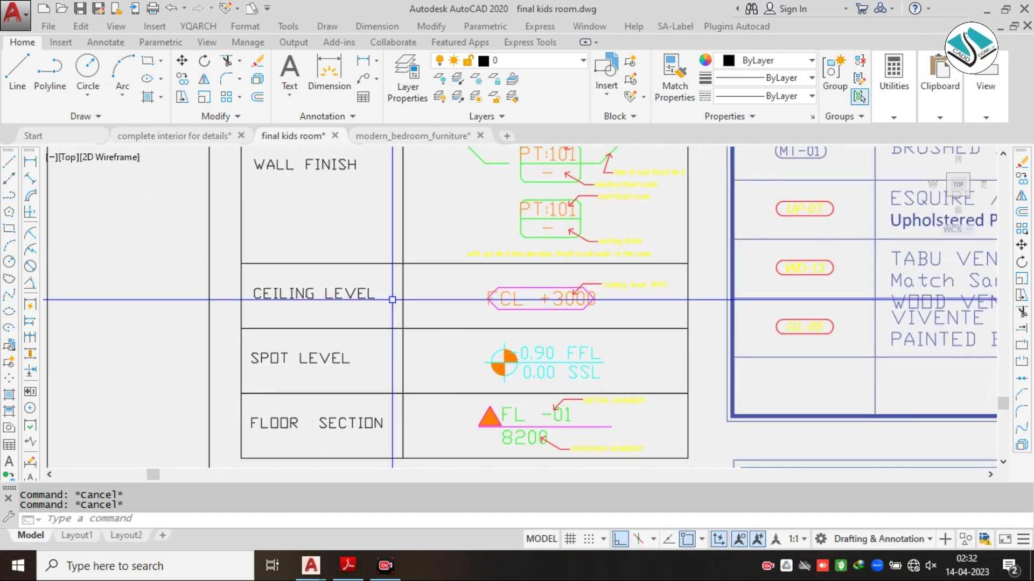
scroll(393, 327, "up", 2)
middle_click_drag(394, 367, 369, 275)
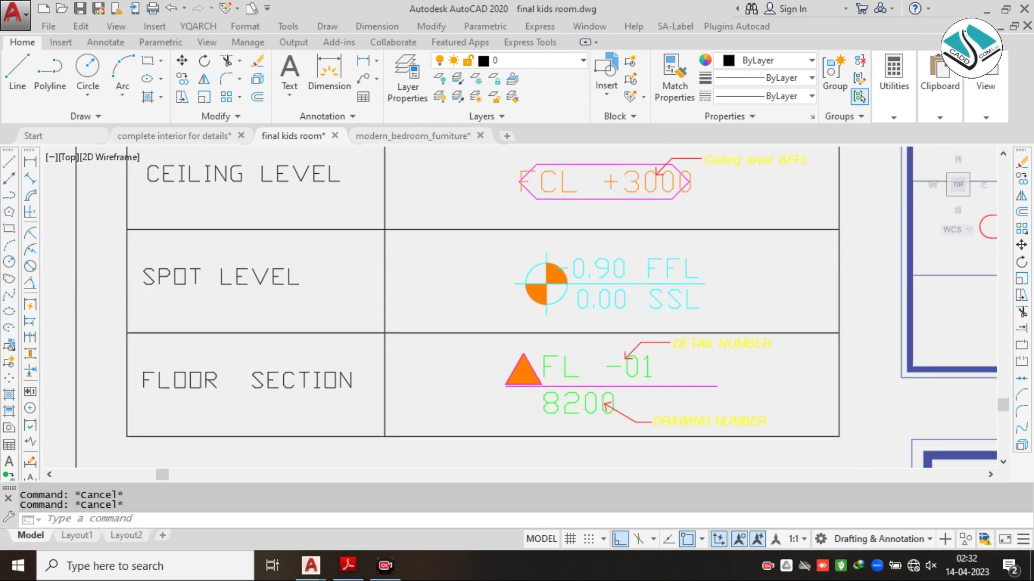
scroll(496, 402, "down", 2)
scroll(495, 401, "down", 2)
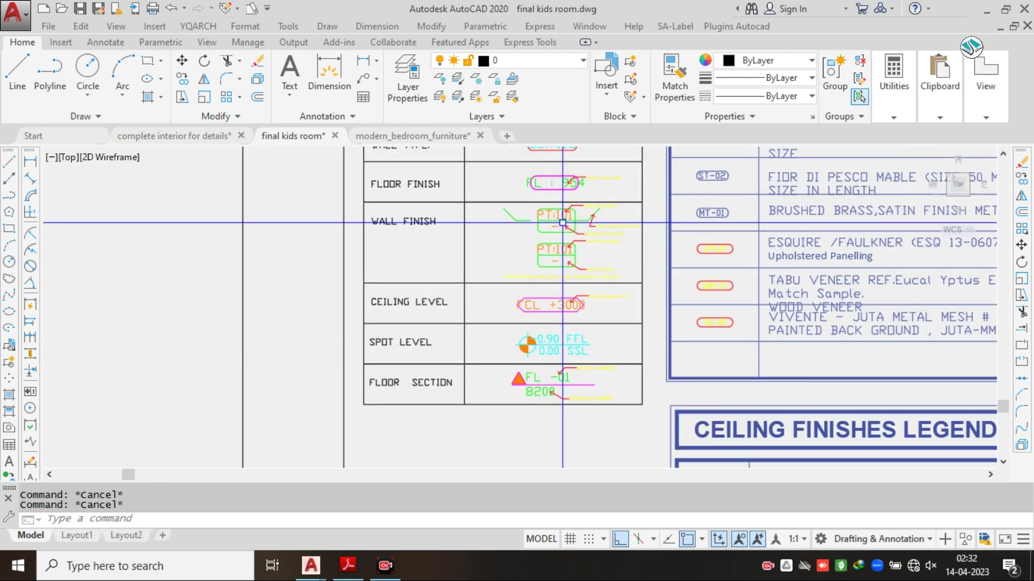
- Go back up the symbols table and examine the floor finish tag and its floor finish code label
mouse_move(474, 223)
middle_mouse_down()
mouse_move(446, 305)
mouse_move(446, 365)
middle_mouse_up()
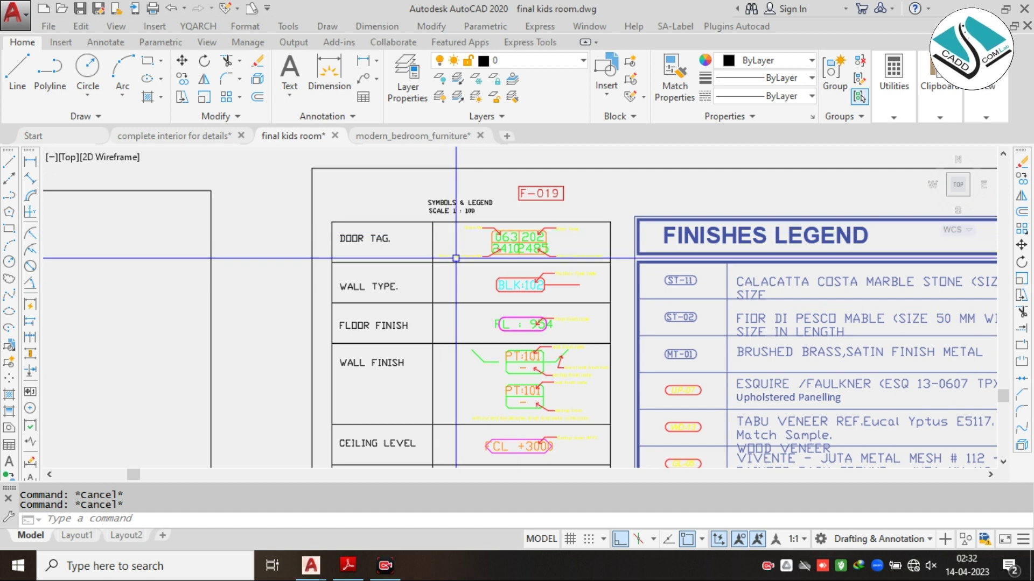
scroll(456, 259, "up", 4)
mouse_move(482, 296)
middle_mouse_down()
mouse_move(456, 191)
mouse_move(504, 232)
middle_mouse_up()
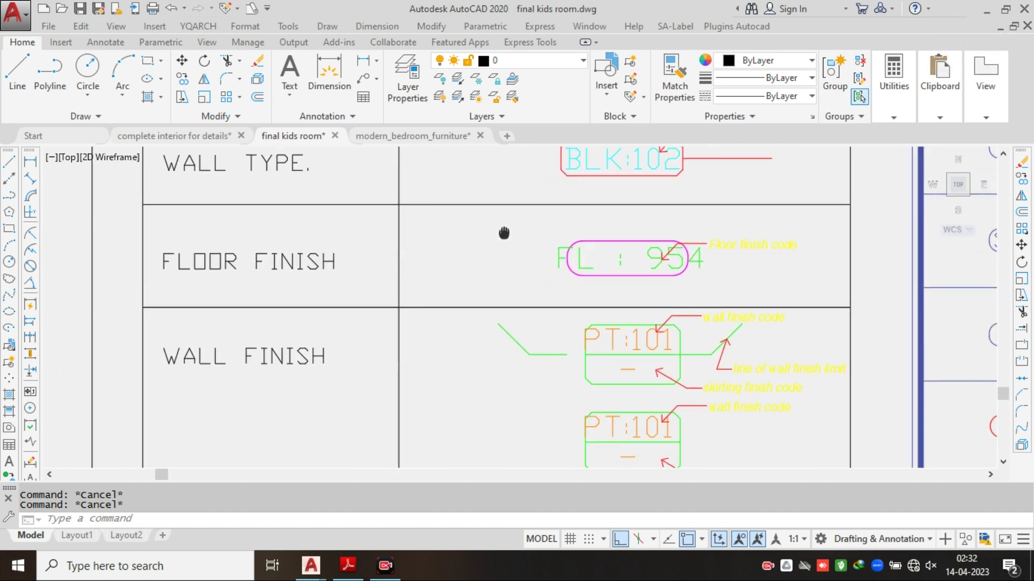
middle_click_drag(653, 261, 572, 247)
scroll(572, 247, "up", 2)
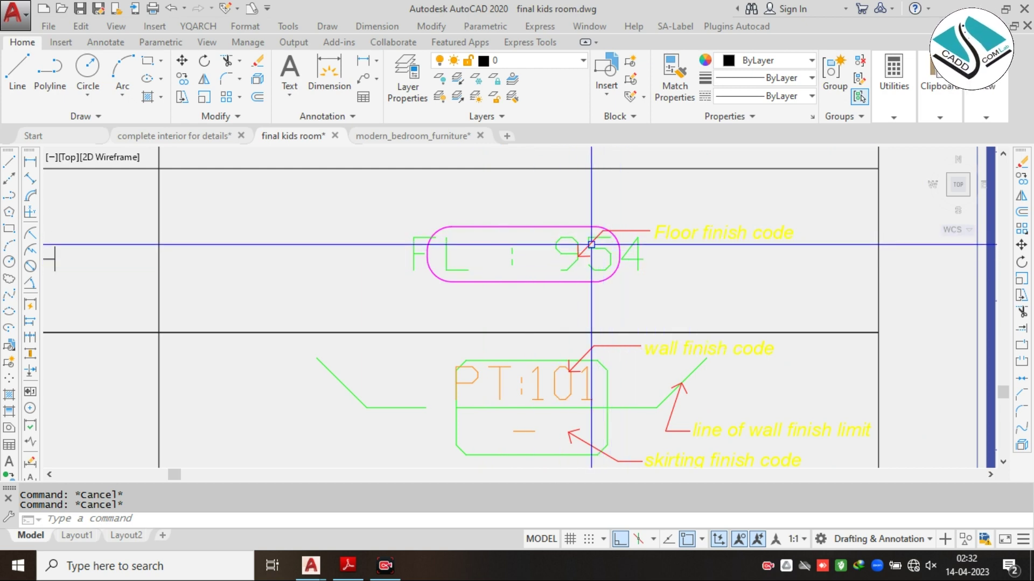
- Examine the two wall finish tags, including the wall finish code, skirting finish code and line of wall finish limit
scroll(593, 245, "down", 4)
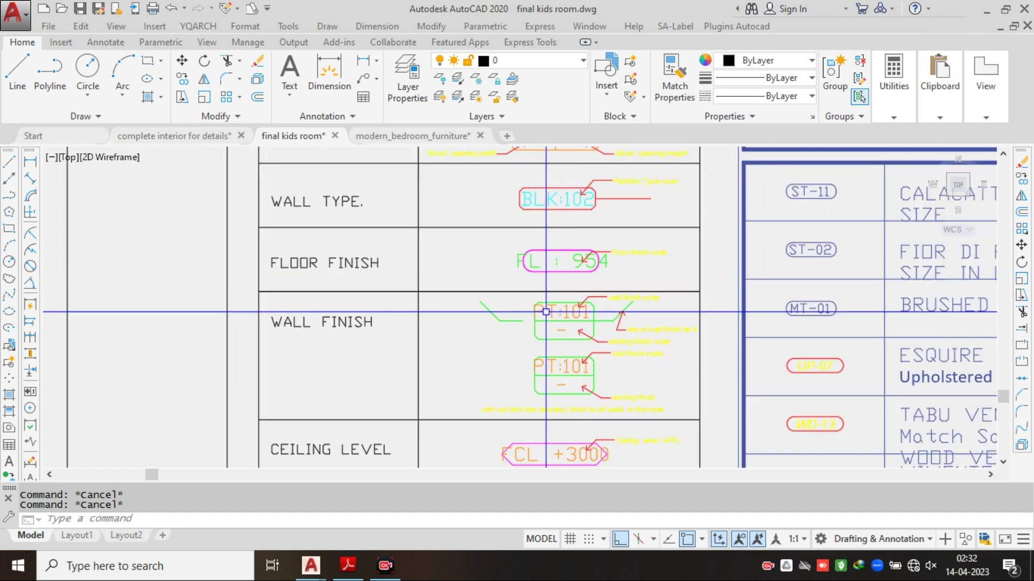
scroll(561, 307, "up", 4)
scroll(545, 318, "down", 4)
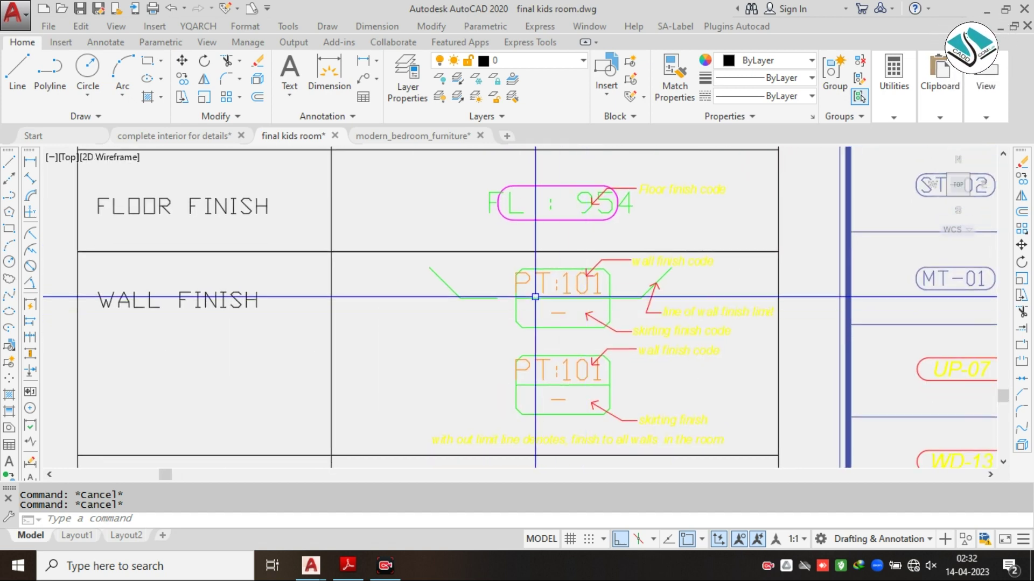
scroll(615, 297, "up", 4)
scroll(618, 266, "up", 3)
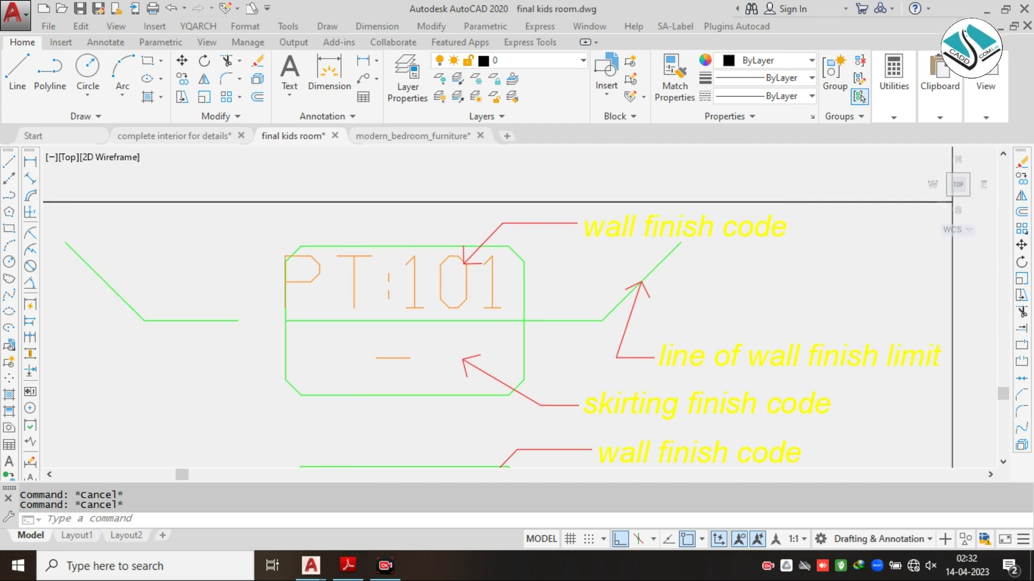
middle_click_drag(665, 284, 693, 220)
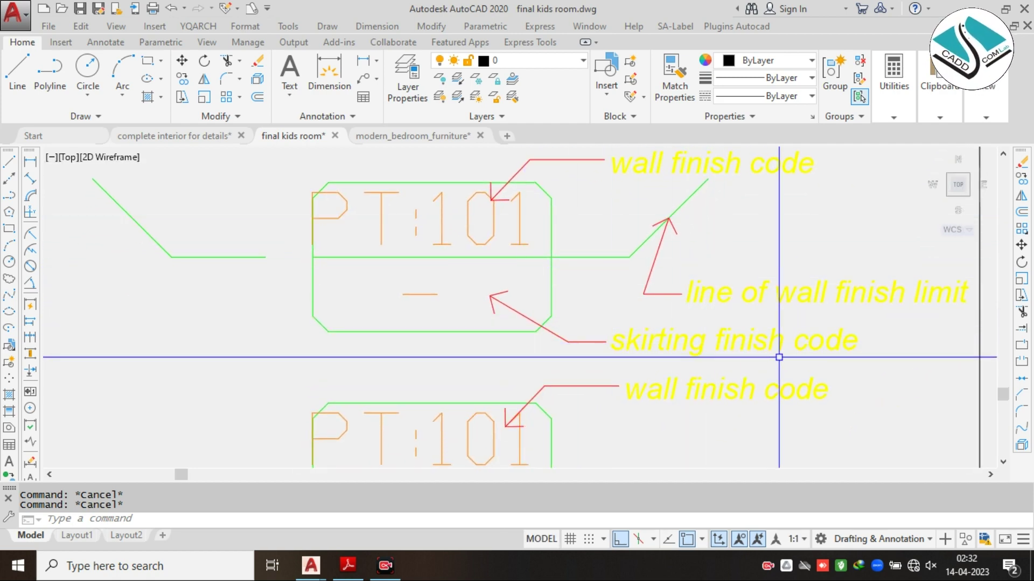
scroll(734, 349, "down", 3)
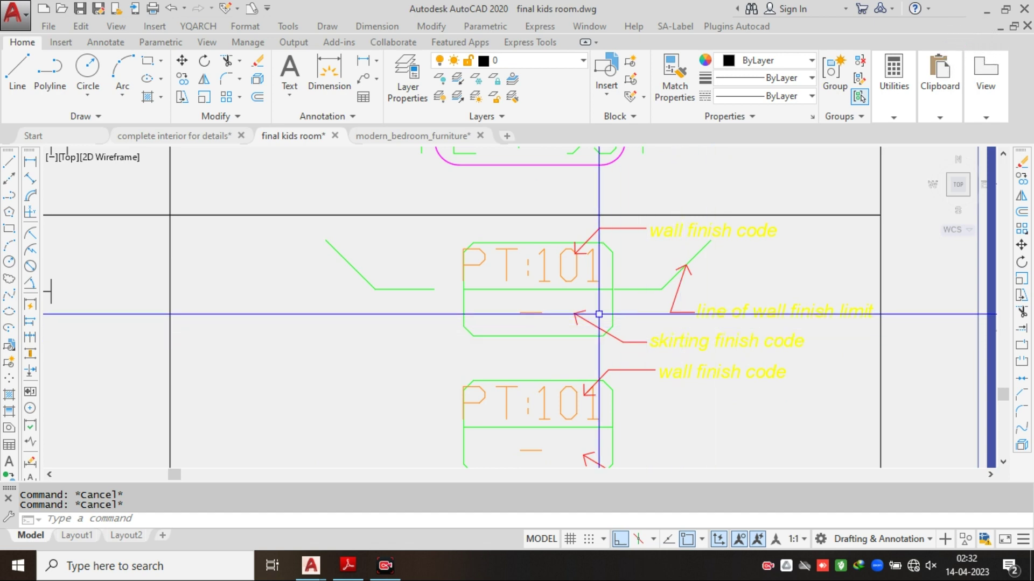
mouse_move(595, 312)
middle_mouse_down()
mouse_move(581, 292)
mouse_move(667, 287)
mouse_move(630, 309)
mouse_move(575, 212)
middle_mouse_up()
scroll(670, 288, "down", 2)
scroll(494, 256, "up", 3)
scroll(499, 289, "down", 7)
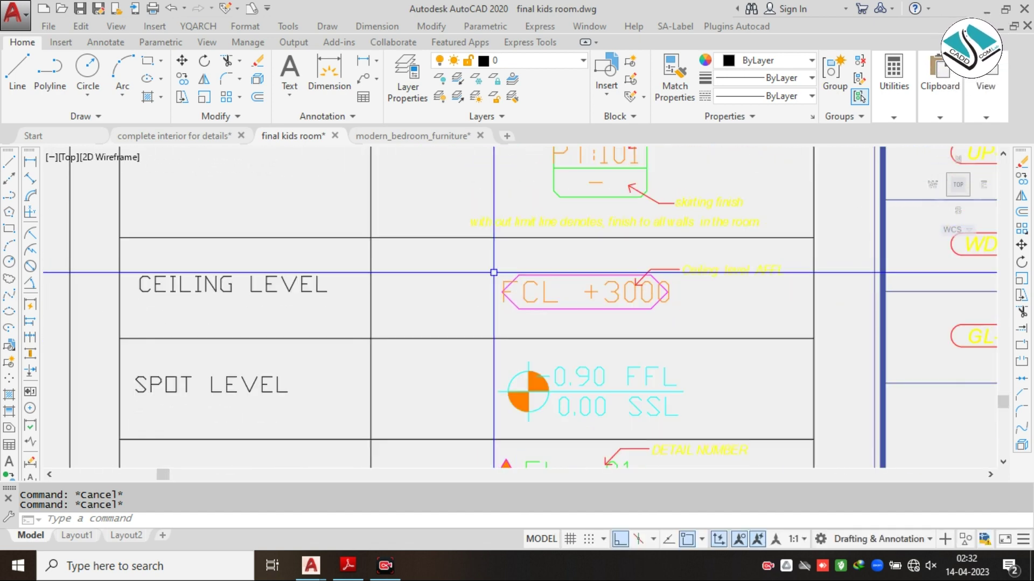
- Look back over the wall type and floor finish rows, taking in the whole symbols table
middle_click_drag(501, 229, 493, 315)
scroll(499, 228, "up", 4)
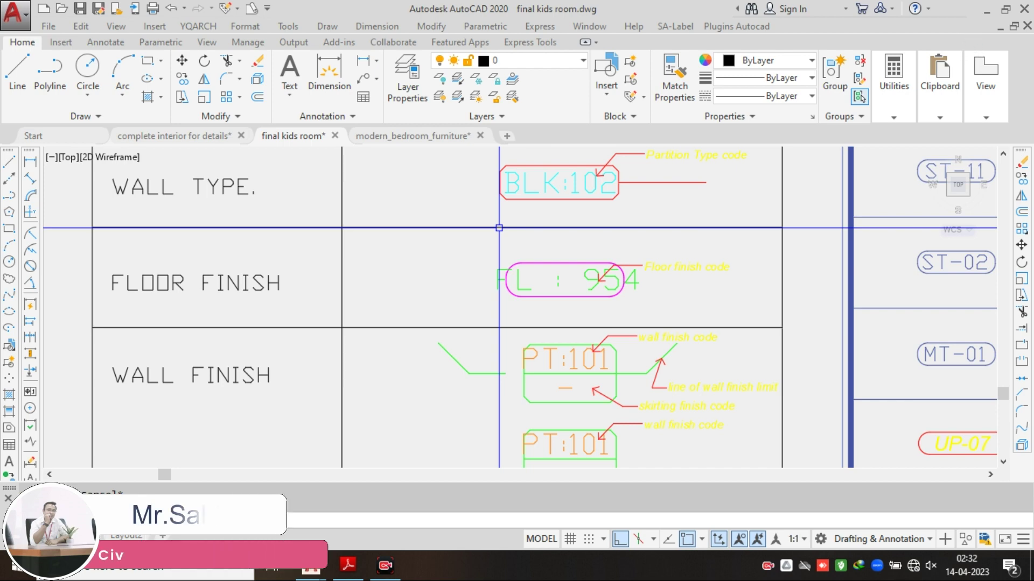
scroll(499, 228, "down", 3)
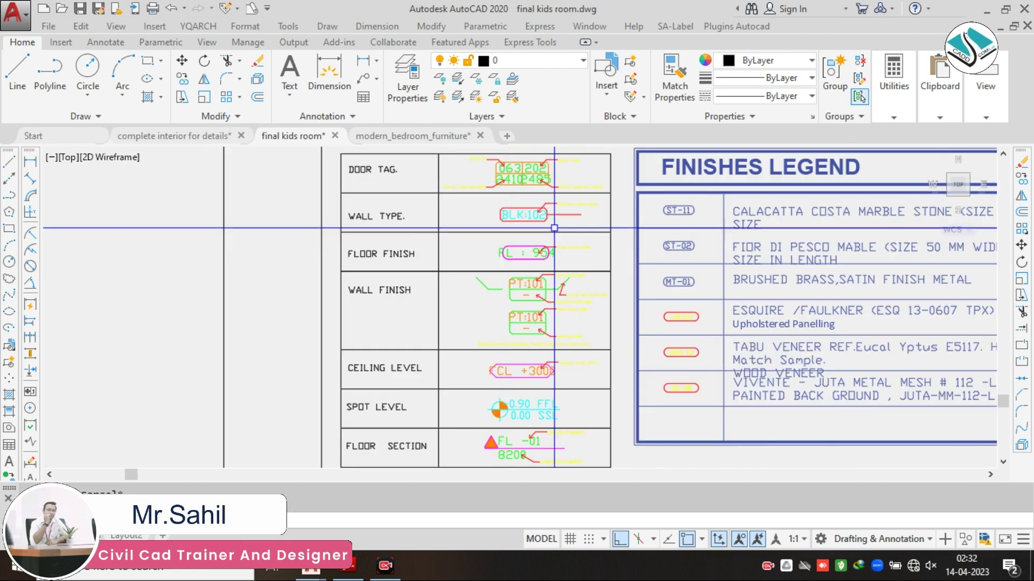
- Read the finishes legend's stone and metal entries ST-11, ST-02 and MT-01, continuing down to its last rows
scroll(549, 226, "up", 4)
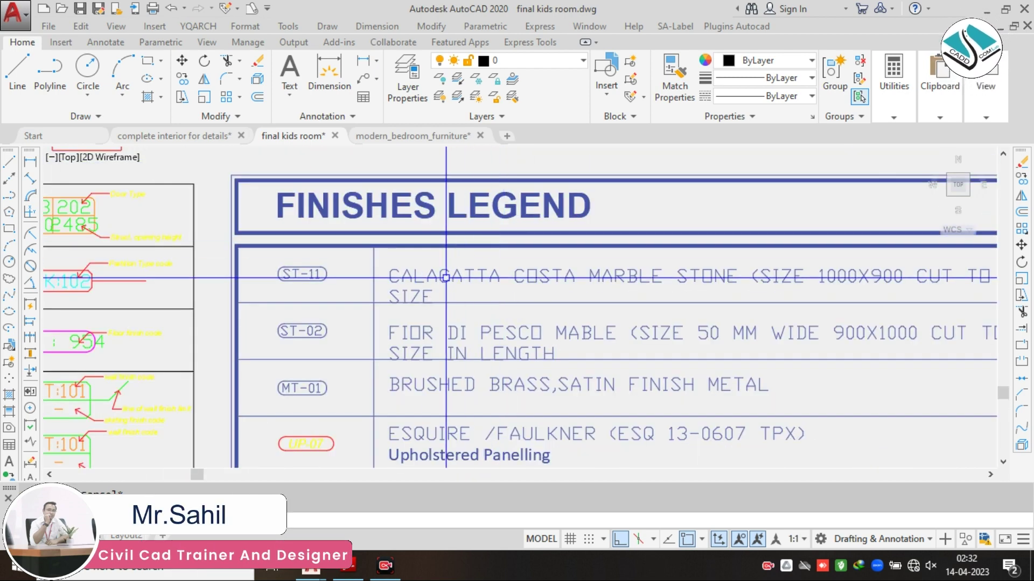
middle_click_drag(504, 237, 443, 185)
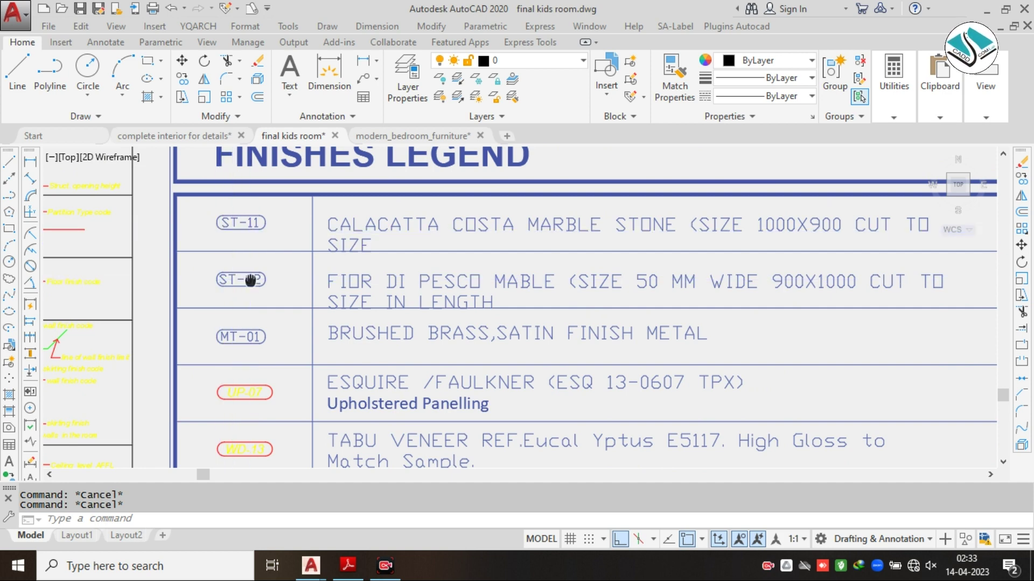
middle_click_drag(250, 280, 240, 234)
middle_click_drag(297, 294, 293, 240)
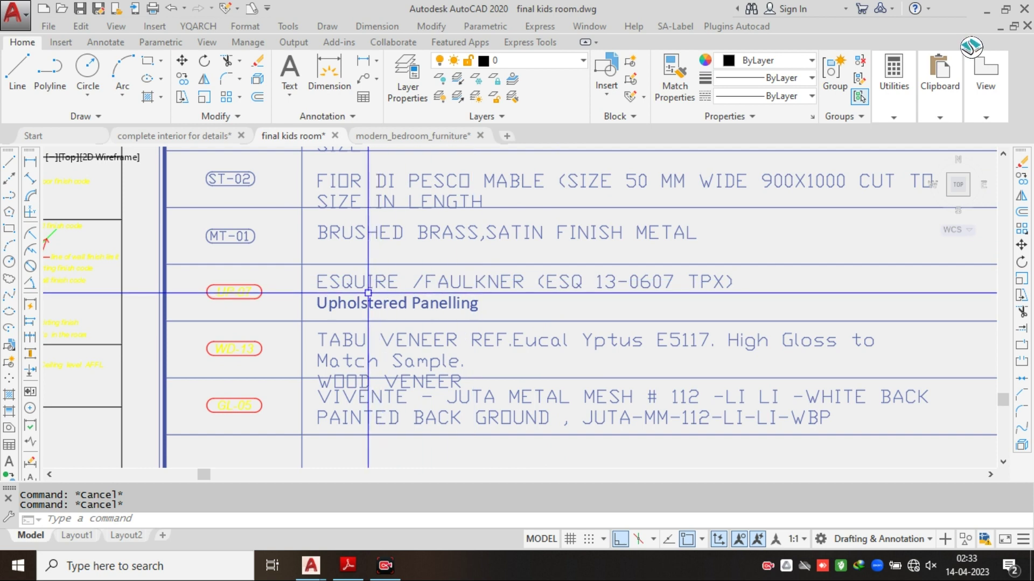
middle_click_drag(280, 291, 278, 254)
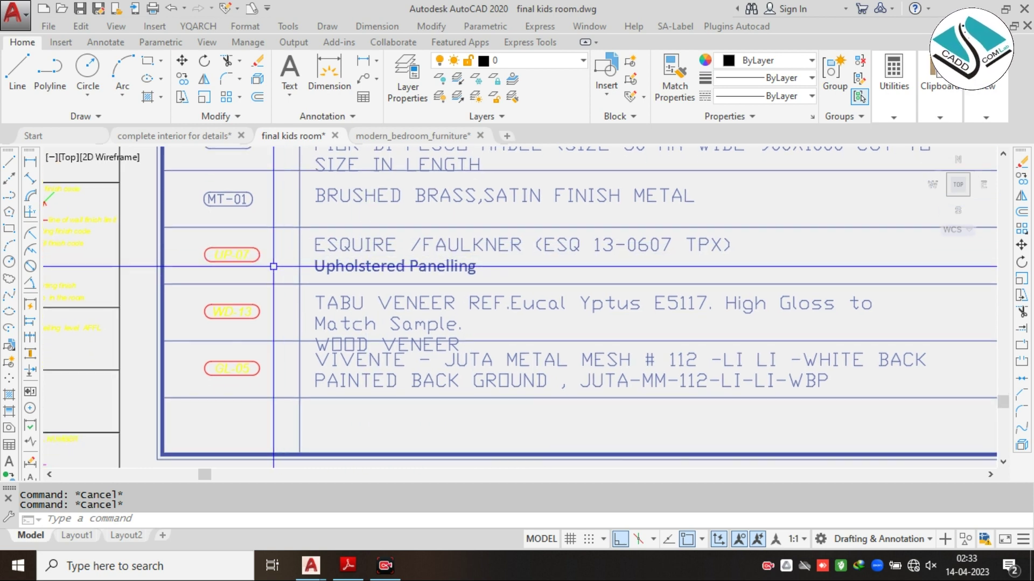
- Read the finishes legend's UP-07 upholstered panelling, WD-13 wood veneer and GL-05 metal mesh entries up close
scroll(274, 294, "up", 2)
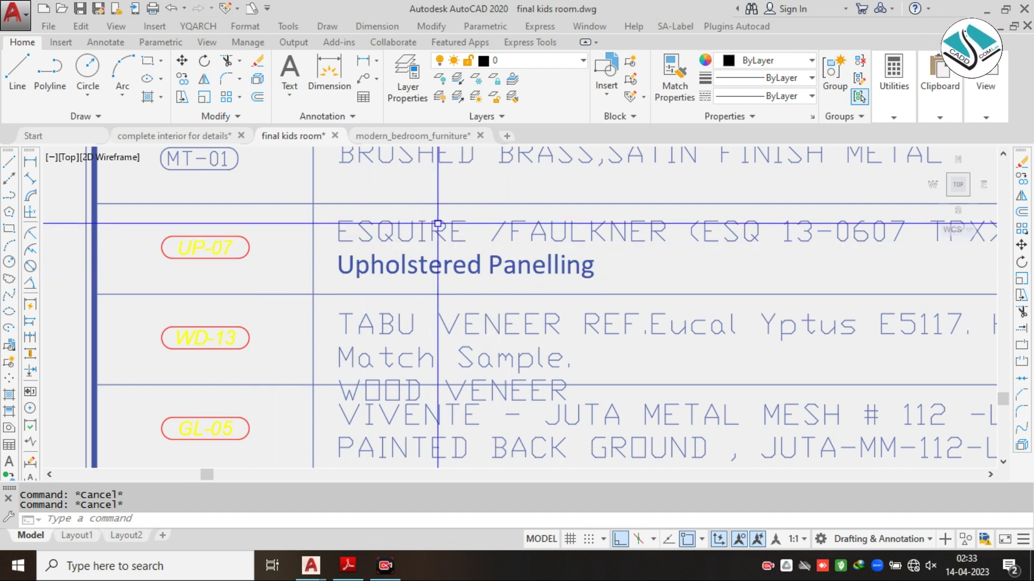
scroll(274, 269, "down", 2)
scroll(274, 268, "up", 3)
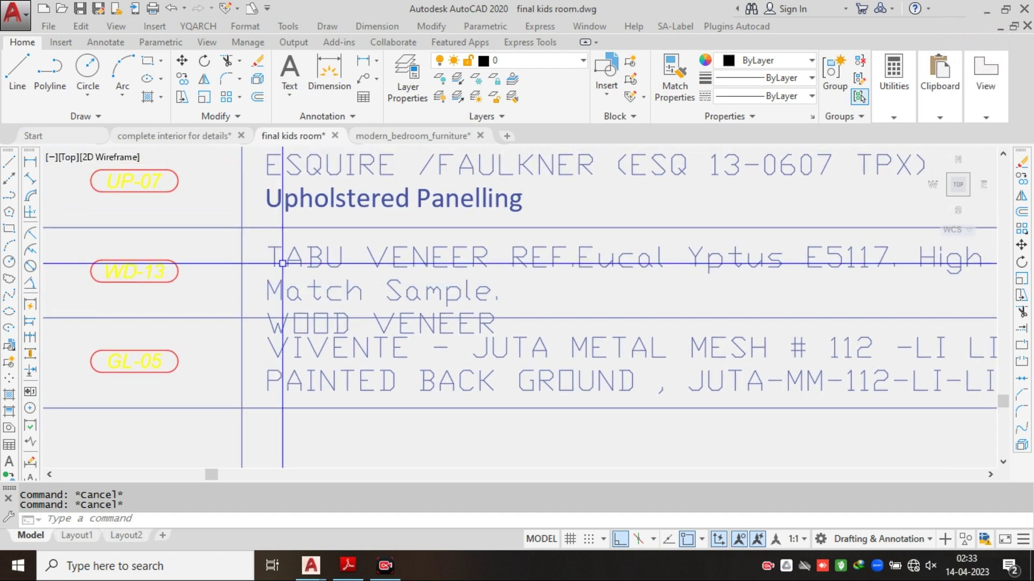
middle_click_drag(270, 325, 251, 294)
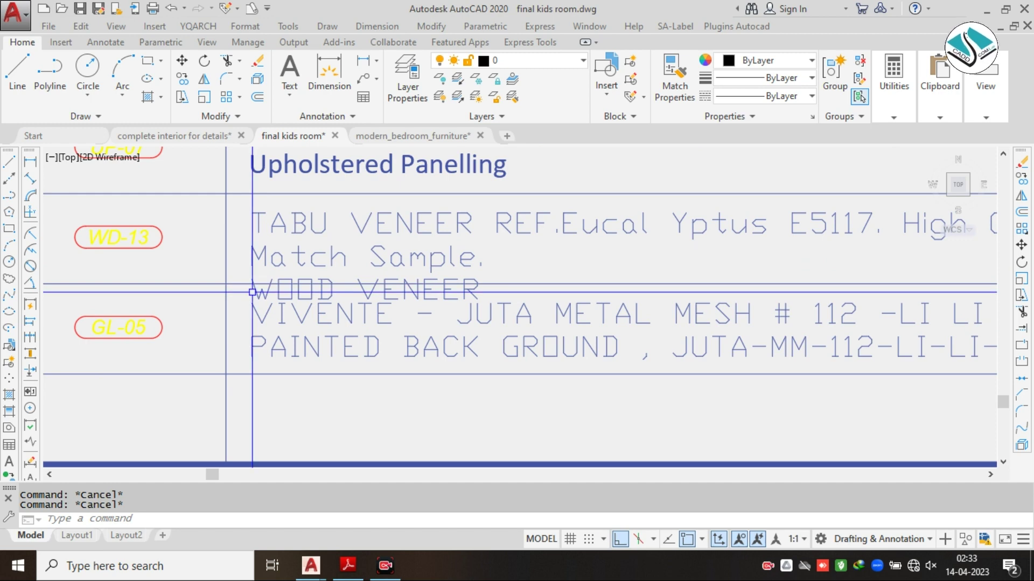
scroll(326, 339, "down", 2)
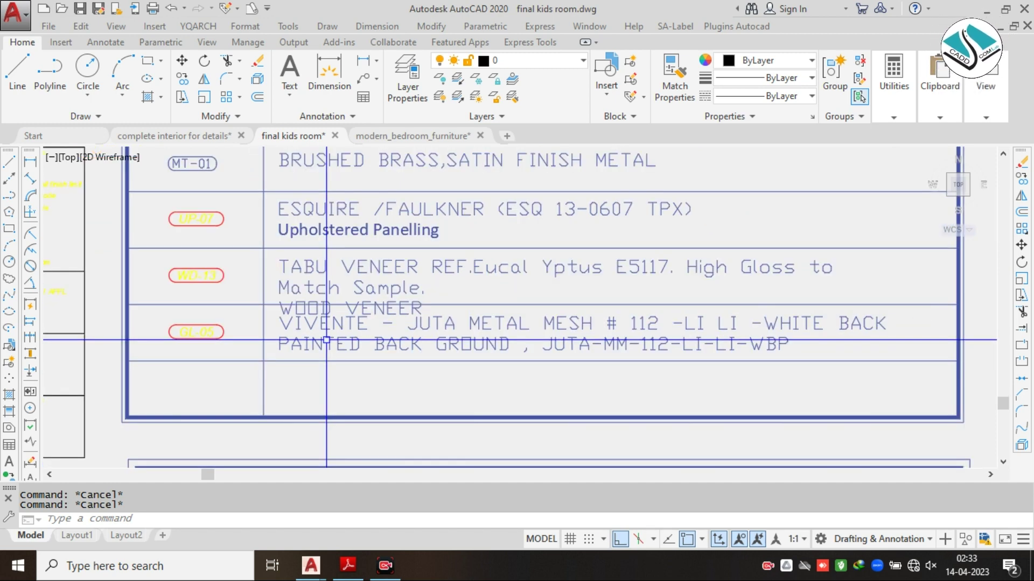
scroll(277, 350, "up", 2)
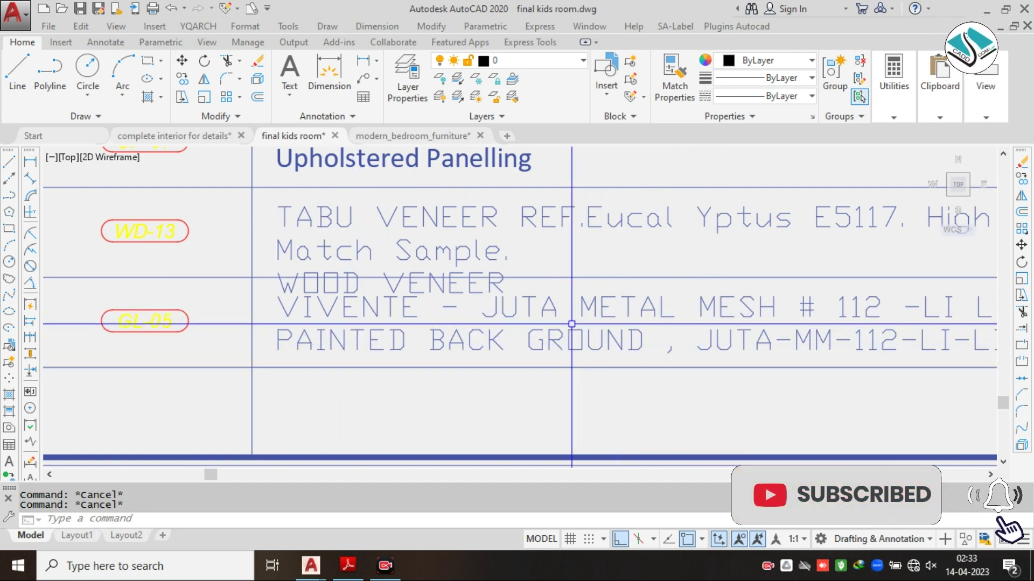
scroll(571, 323, "down", 2)
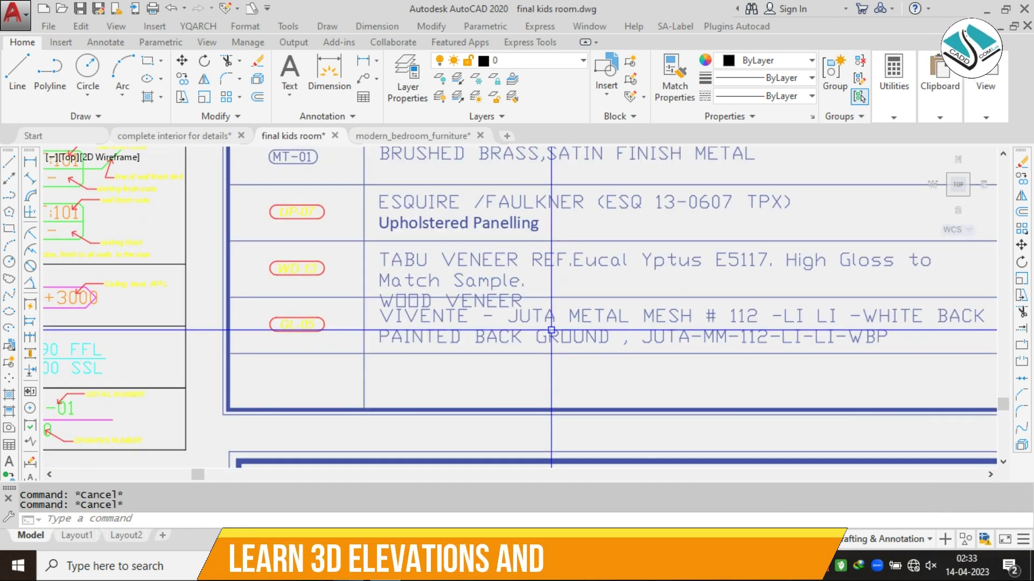
- Read the ceiling finishes legend's PT-03 paint finish and gypsum board entry up close
scroll(466, 272, "down", 2)
middle_click_drag(476, 388, 478, 261)
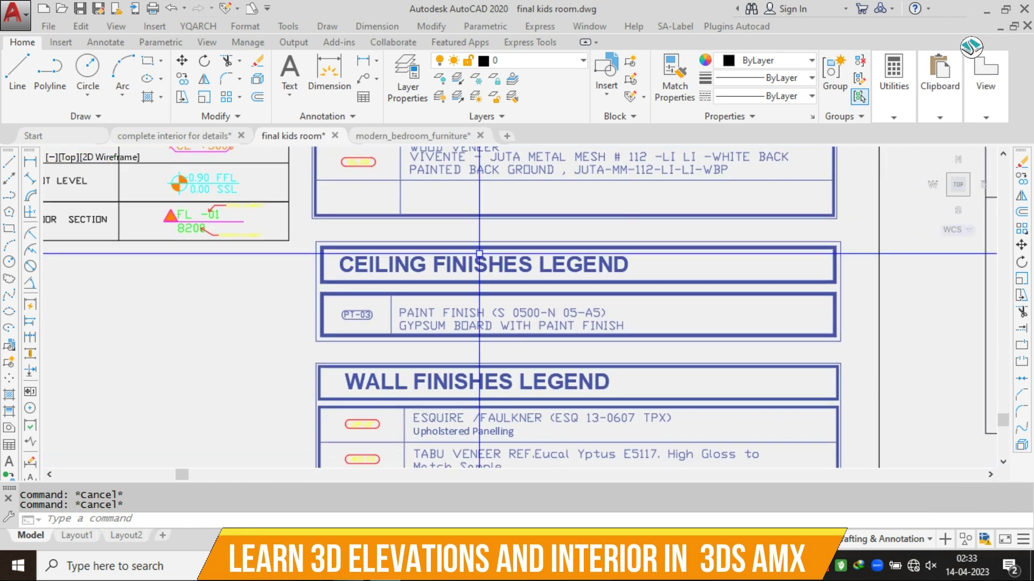
scroll(479, 260, "up", 2)
middle_click_drag(477, 305, 462, 253)
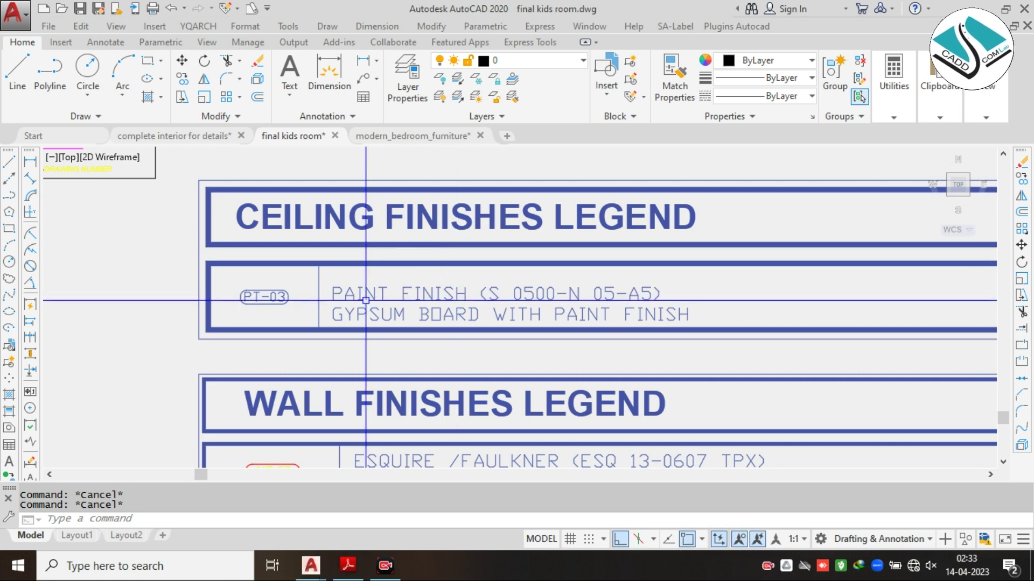
scroll(291, 312, "up", 2)
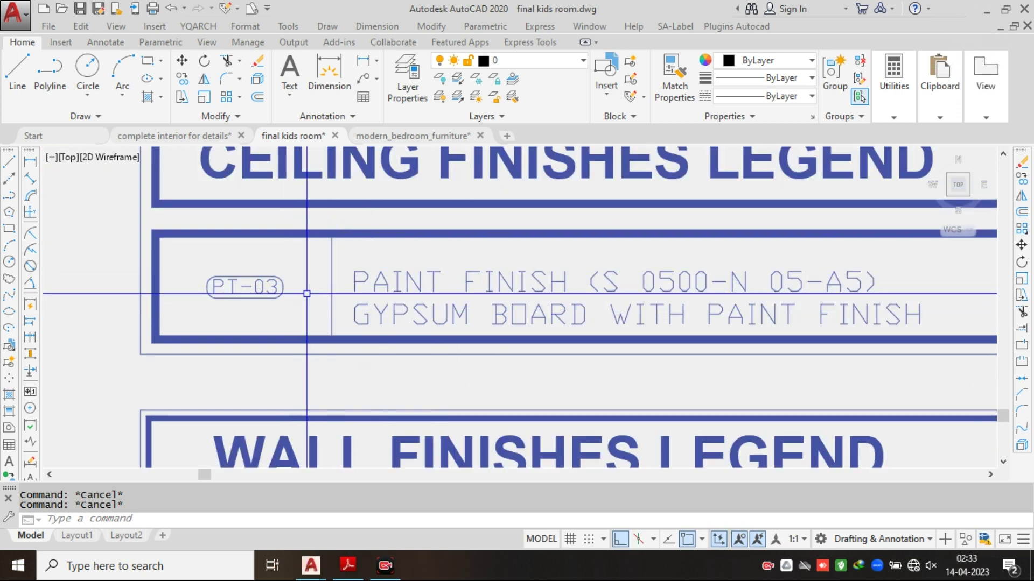
scroll(410, 307, "down", 3)
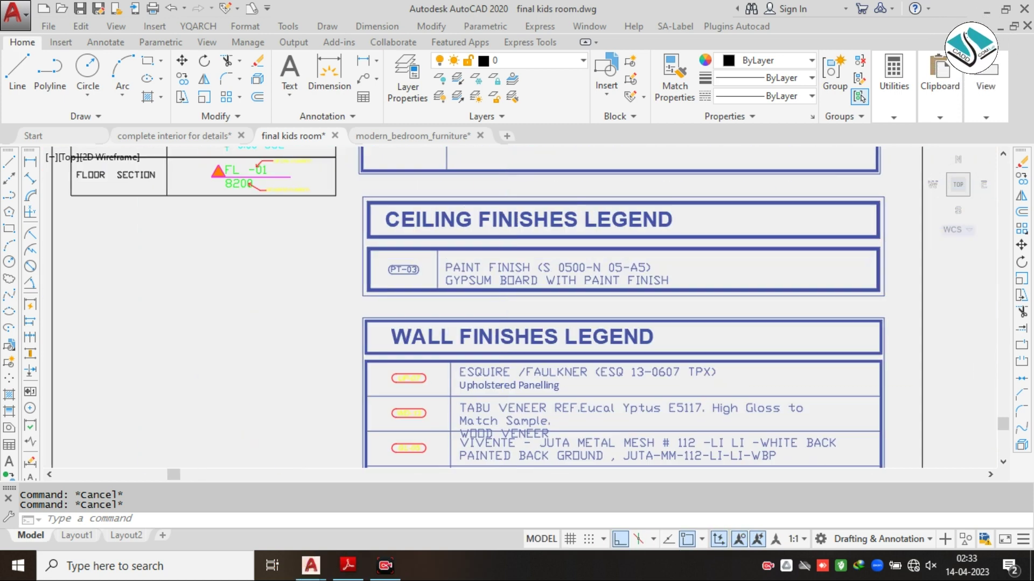
- Read the wall finishes legend, checking the UP-07, WD-13 and GL-05 entries up close
scroll(447, 326, "up", 2)
scroll(415, 288, "down", 1)
scroll(452, 255, "up", 3)
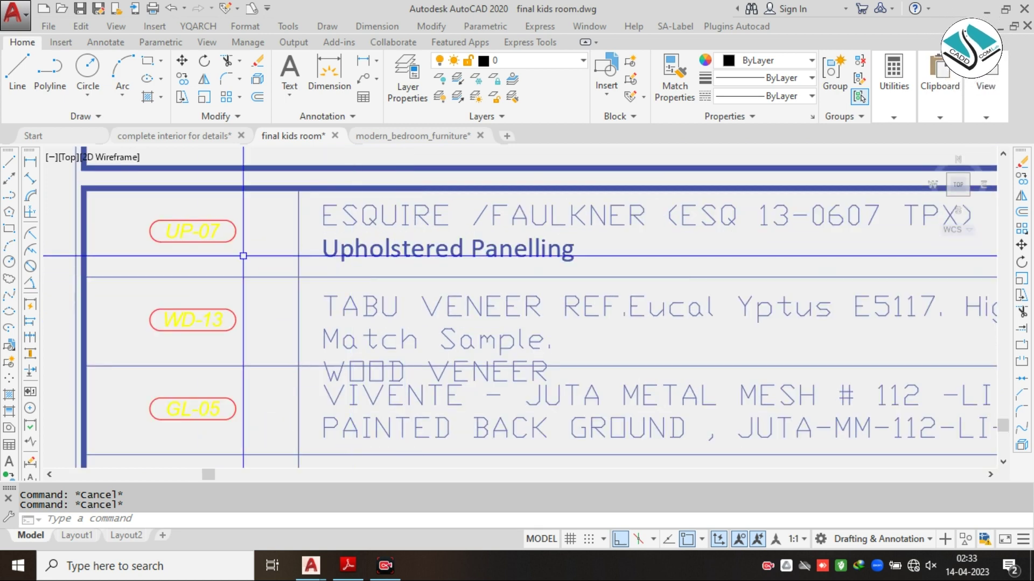
scroll(453, 254, "down", 3)
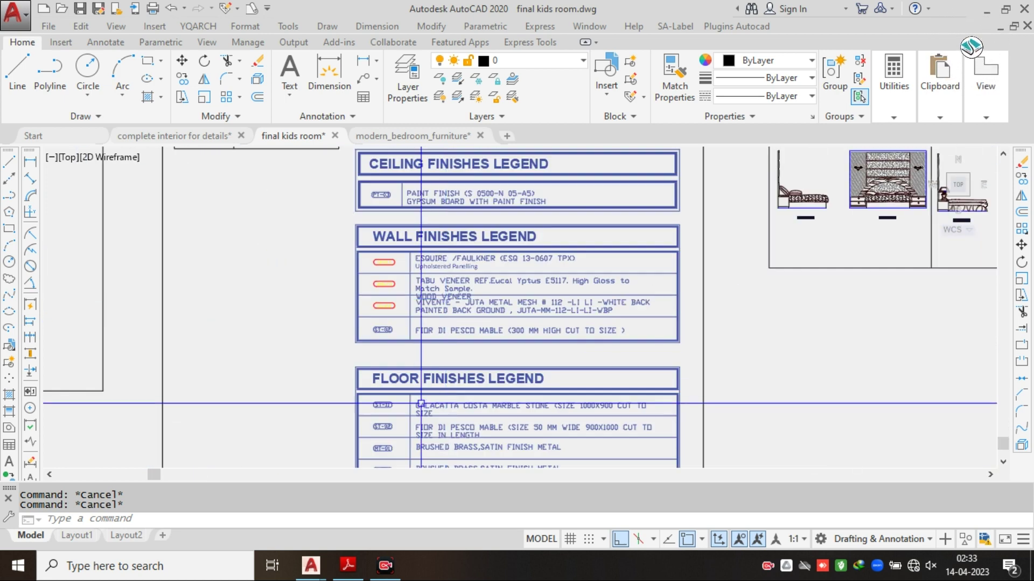
- Read the floor finishes legend's ST-11, ST-02, MT-01 and ST-05 entries
mouse_move(421, 403)
middle_mouse_down()
mouse_move(411, 281)
mouse_move(445, 246)
middle_mouse_up()
scroll(462, 274, "up", 2)
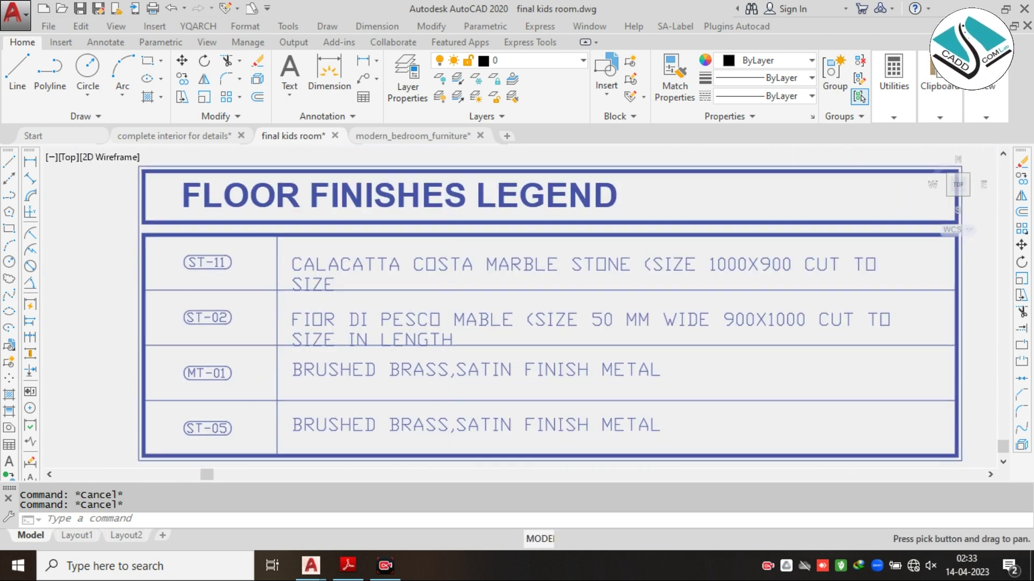
scroll(446, 246, "down", 2)
scroll(445, 246, "up", 2)
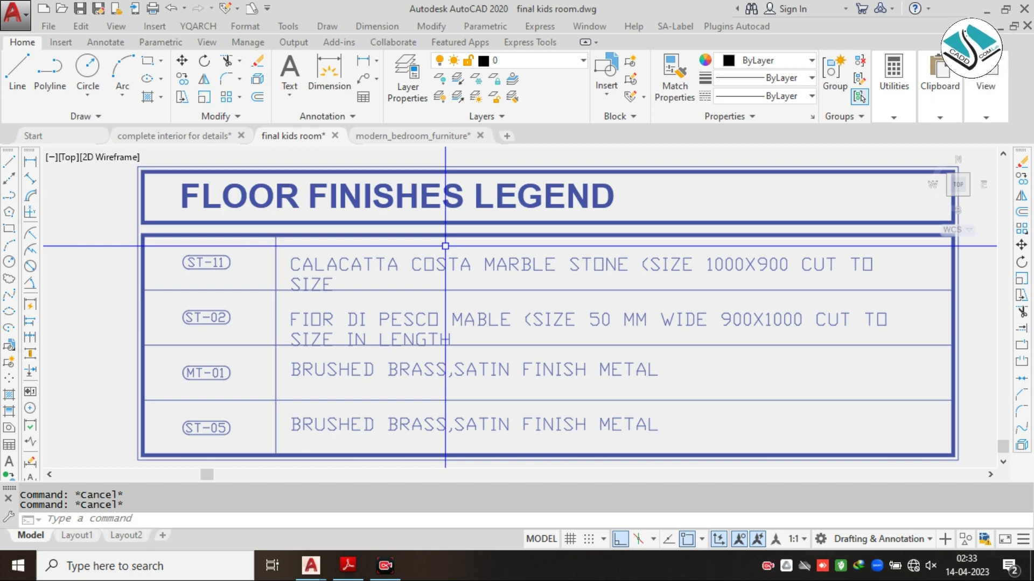
scroll(445, 246, "down", 8)
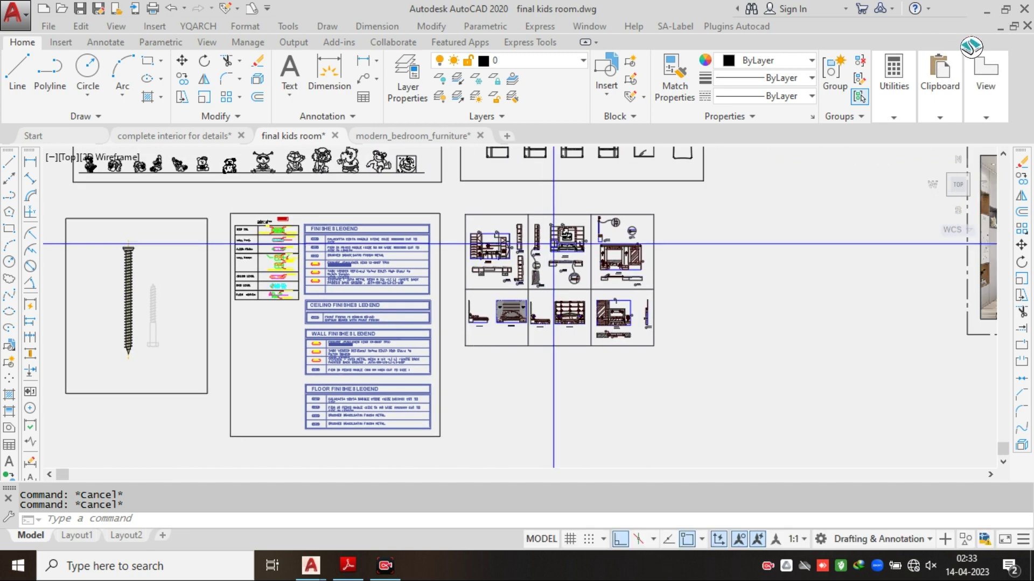
- Go from the legends past the detail and furniture sheets to the render sheet and examine the planet-wall bedroom render
scroll(553, 244, "up", 6)
scroll(552, 256, "down", 6)
middle_click_drag(623, 224, 532, 348)
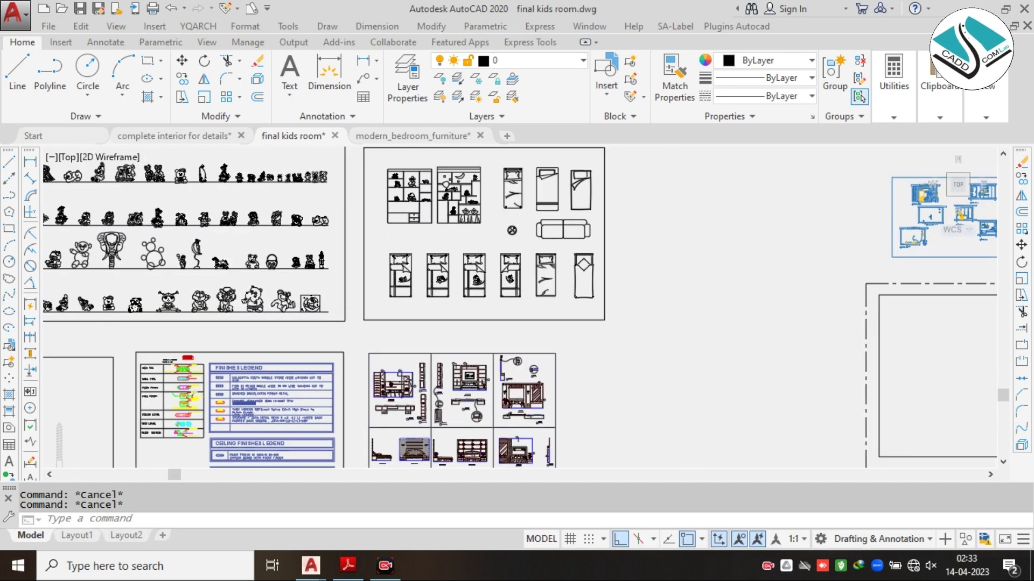
middle_click_drag(657, 321, 254, 269)
scroll(618, 303, "up", 3)
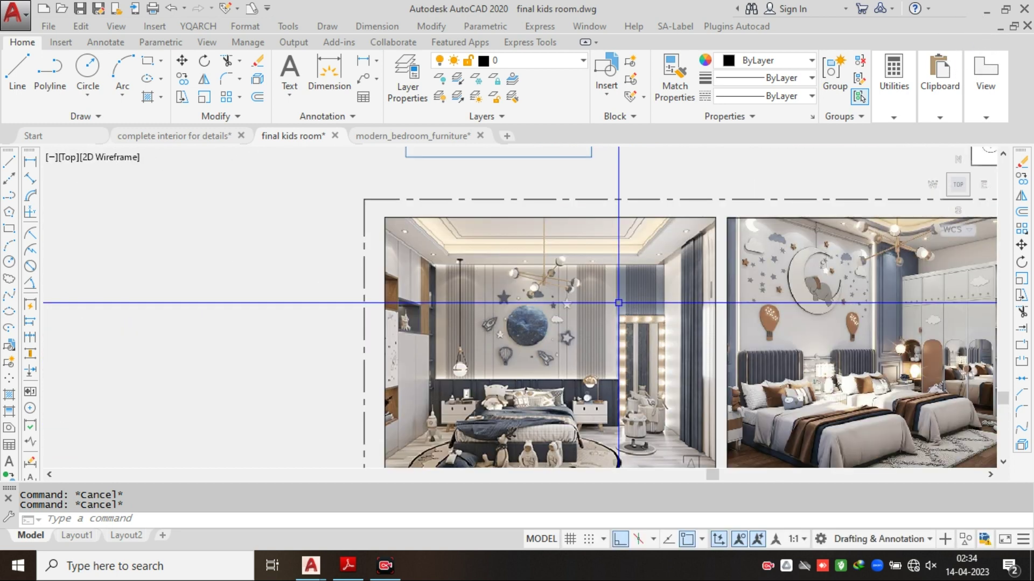
middle_click_drag(619, 303, 463, 251)
scroll(463, 250, "up", 2)
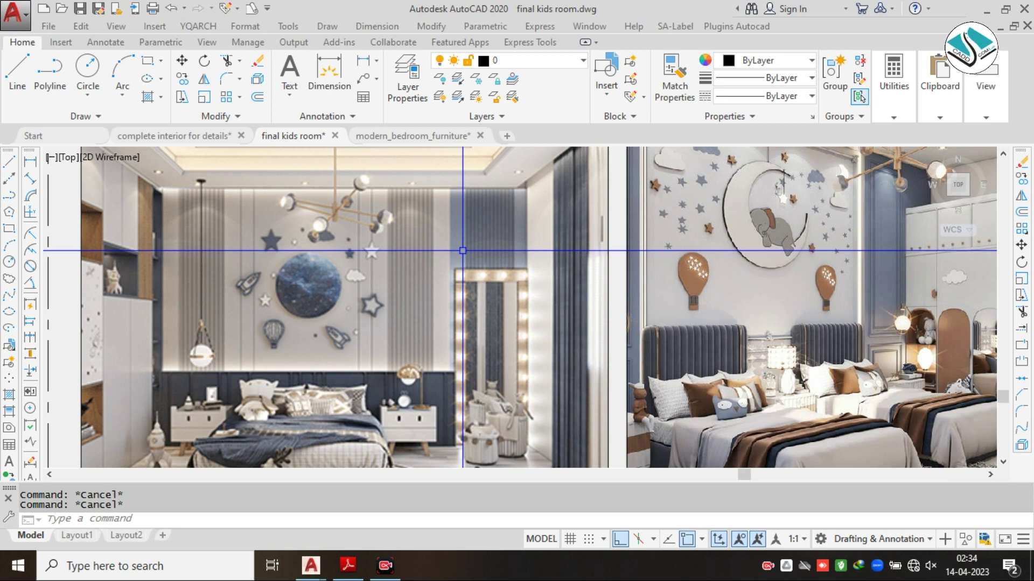
- Look over the three kids room renders side by side in their dash-dot frame
scroll(463, 250, "down", 7)
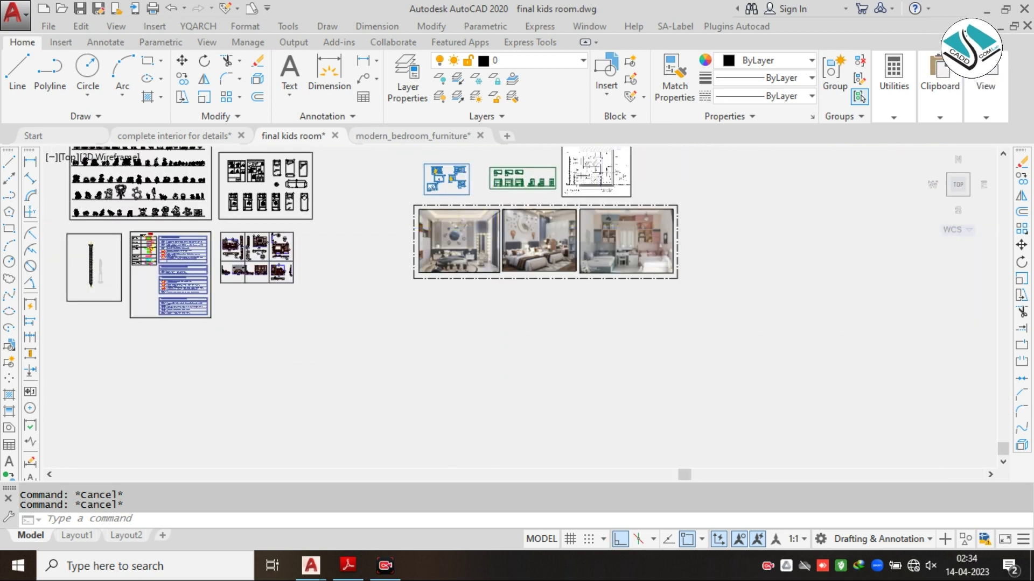
scroll(405, 280, "up", 3)
mouse_move(399, 294)
middle_mouse_down()
mouse_move(454, 293)
mouse_move(470, 256)
middle_mouse_up()
scroll(534, 271, "up", 2)
middle_click_drag(534, 271, 340, 261)
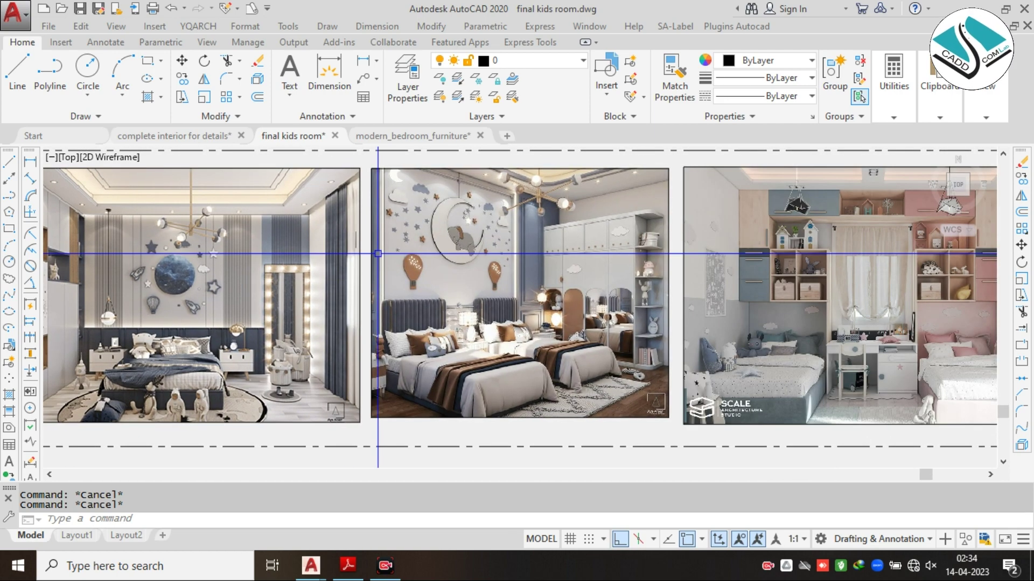
scroll(378, 243, "down", 2)
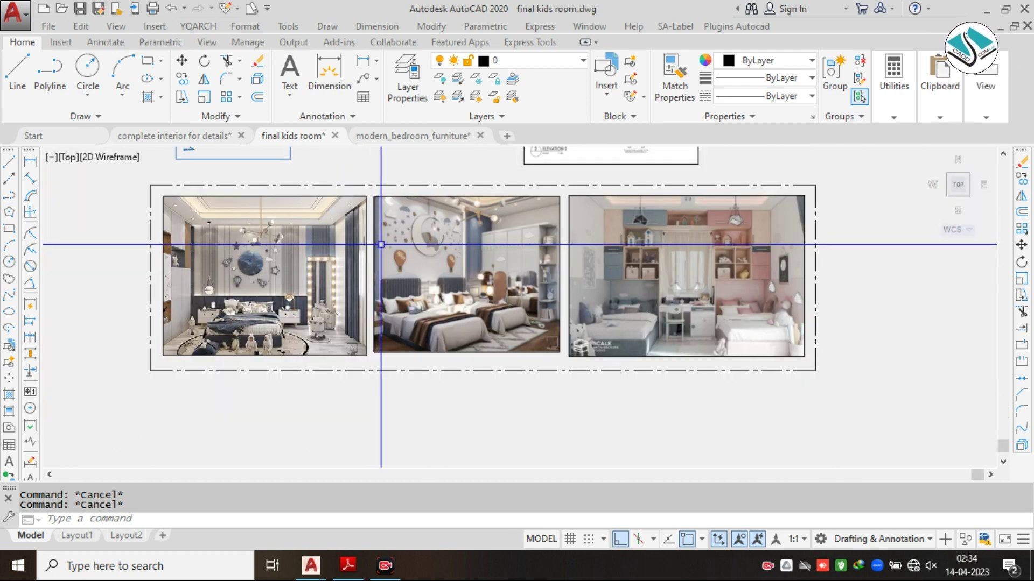
type("imga")
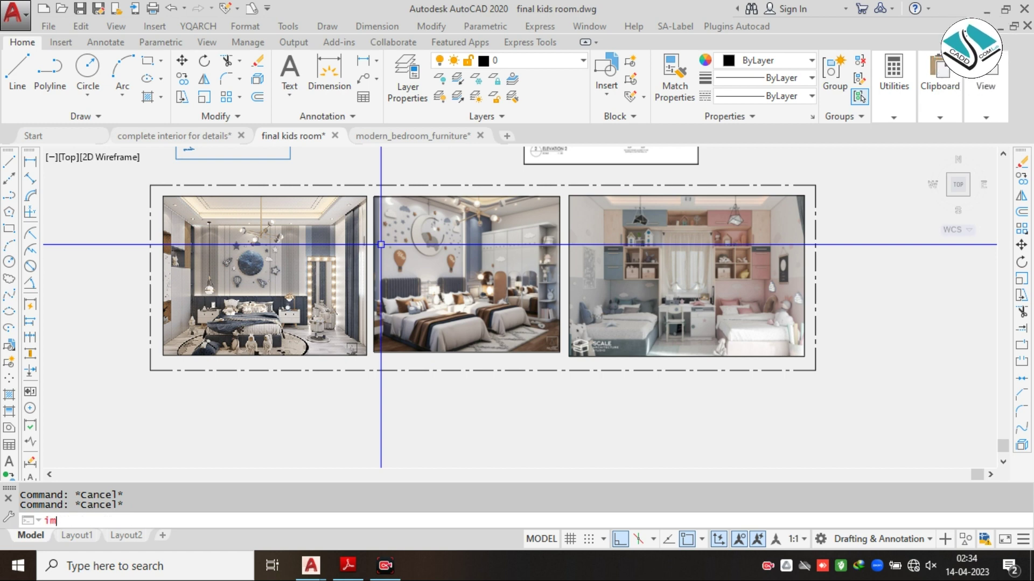
key("Escape")
key("Escape")
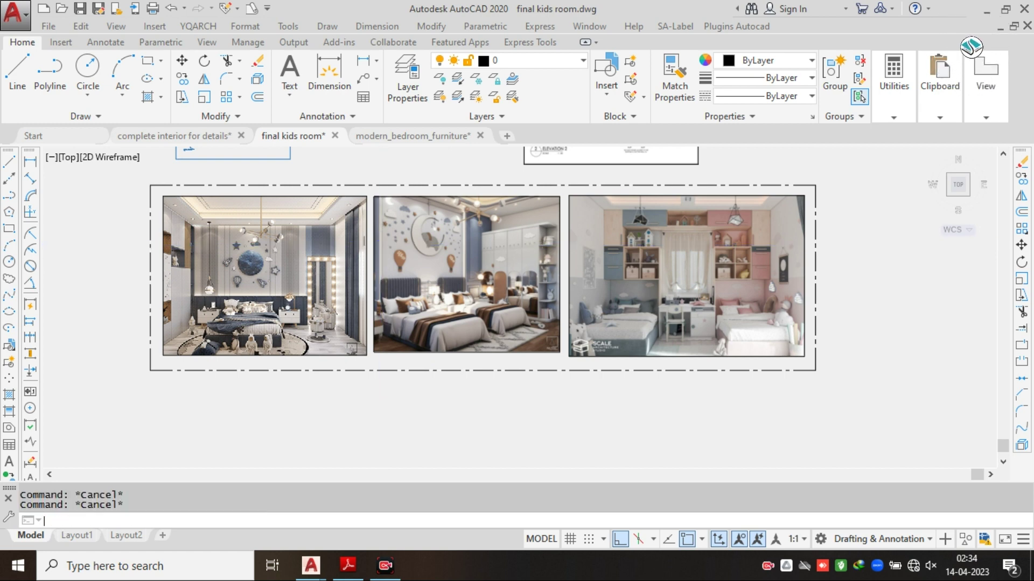
type("clips")
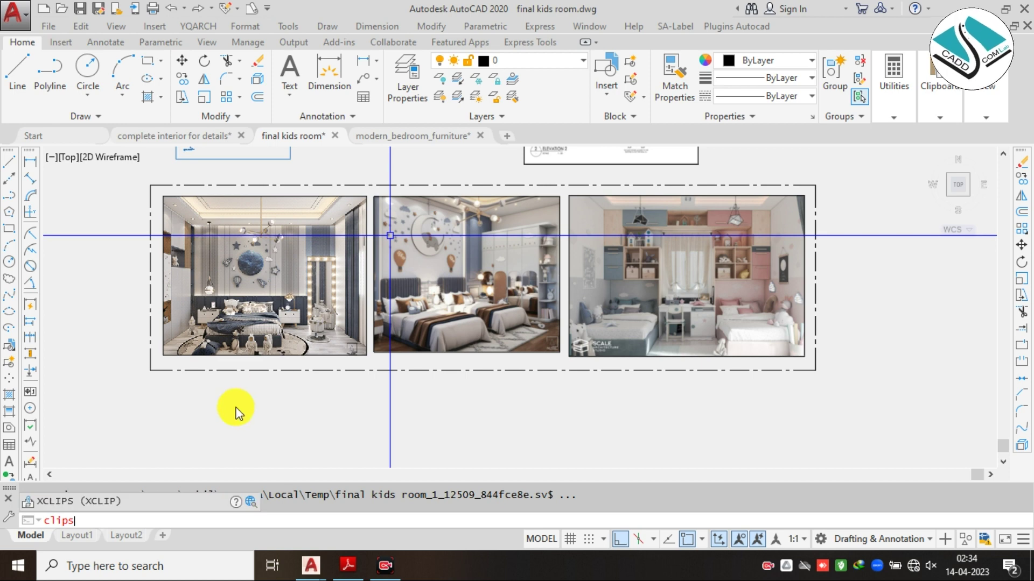
key("Escape")
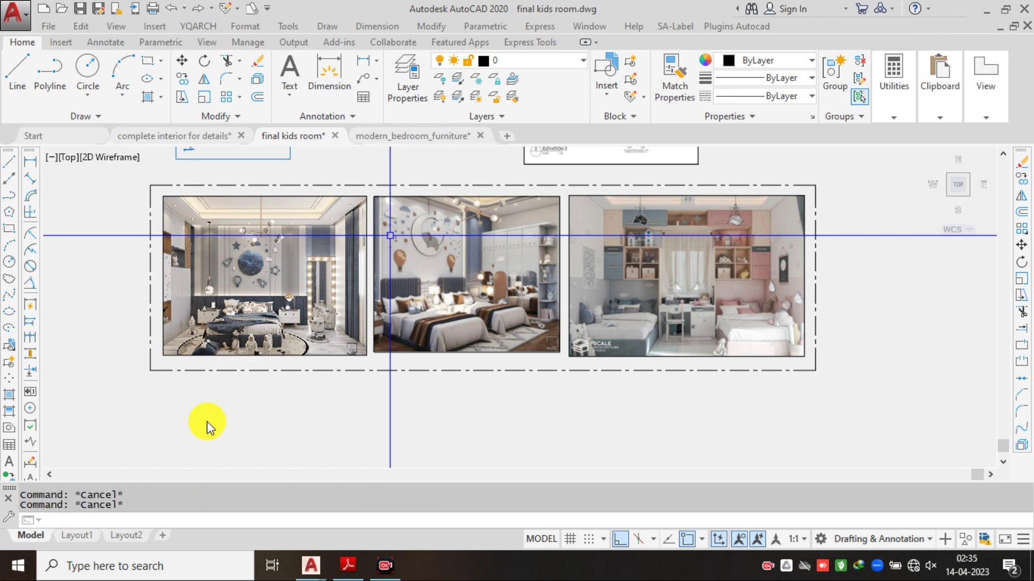
- Clip the pink-and-blue twin bedroom render with a new rectangular image boundary that crops off its left and bottom edges
type("clip")
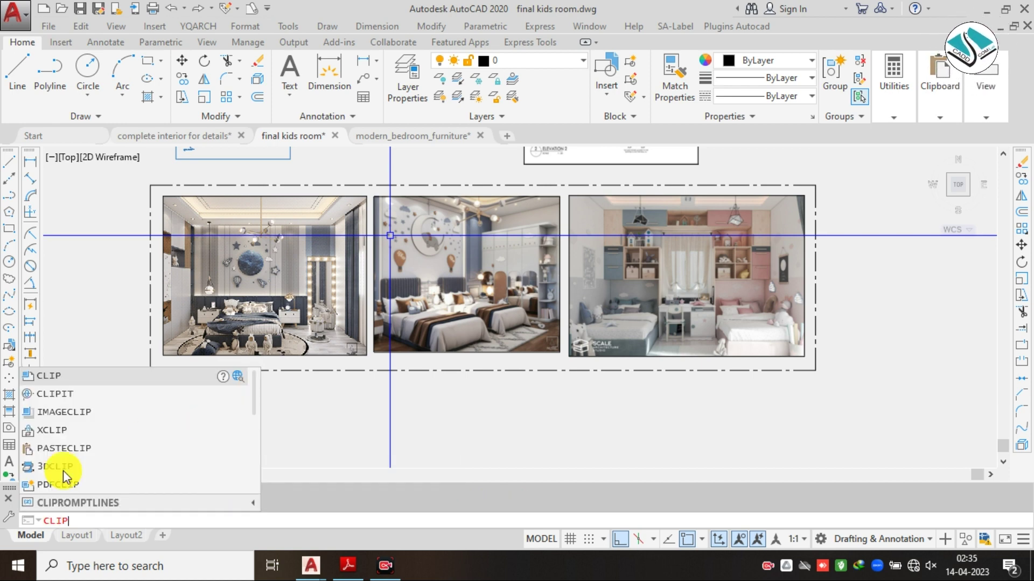
left_click(103, 415)
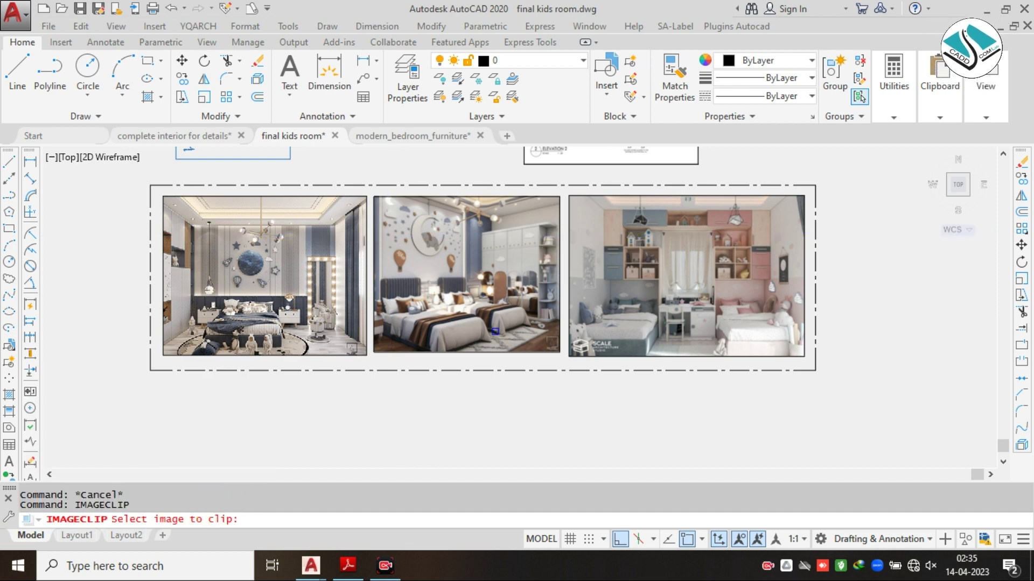
left_click(614, 197)
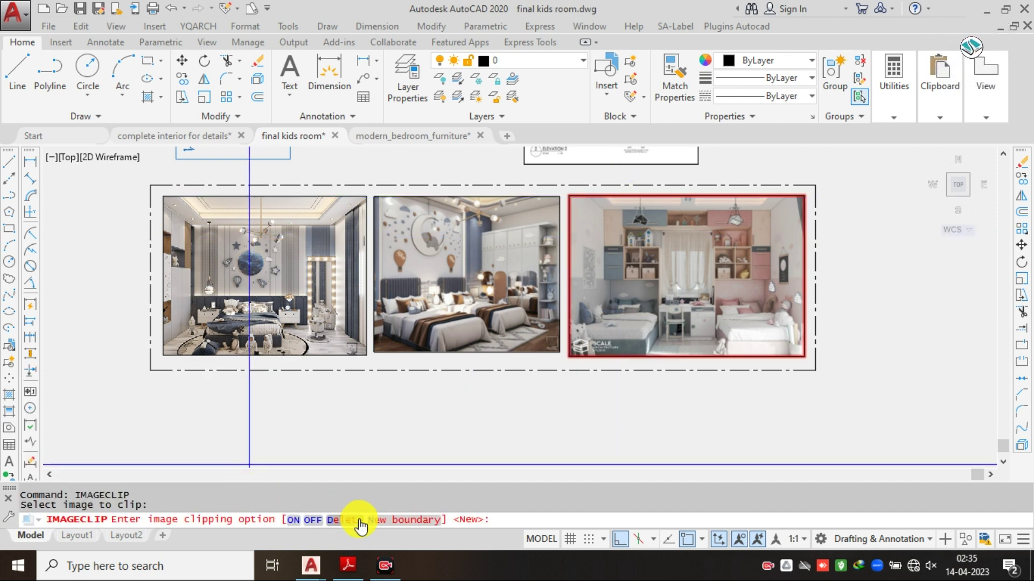
left_click(408, 520)
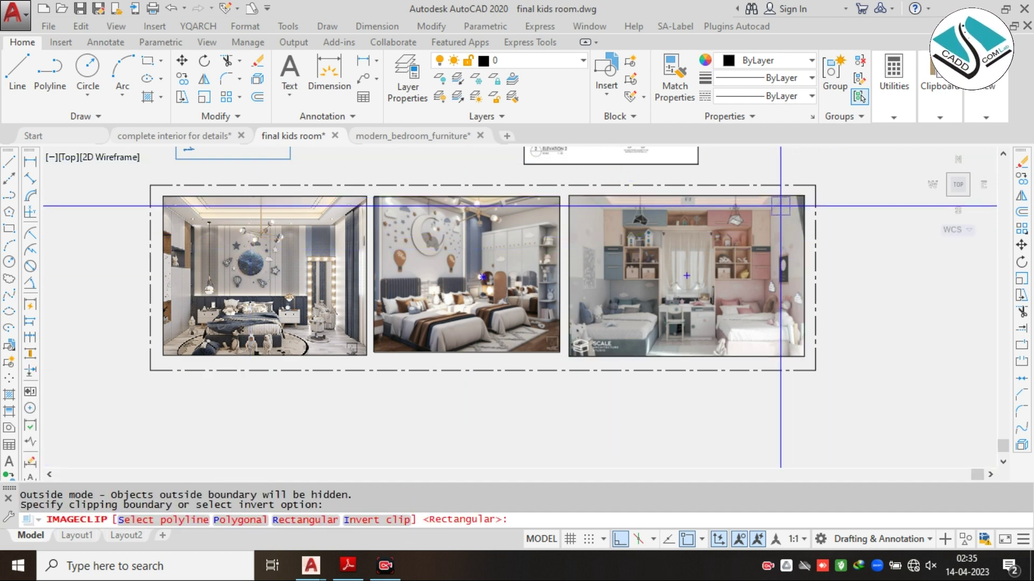
left_click(804, 194)
scroll(661, 290, "up", 3)
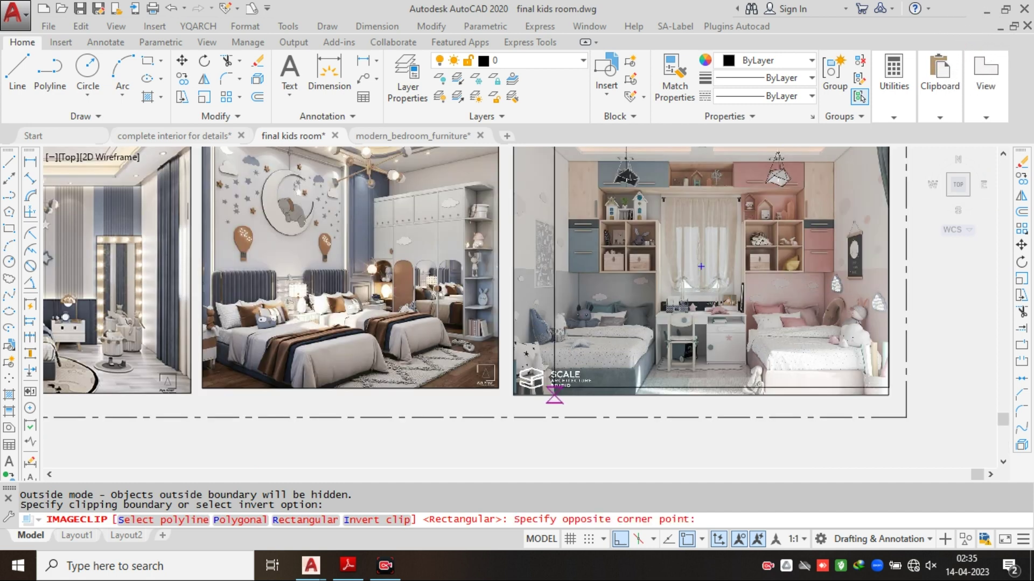
key("Escape")
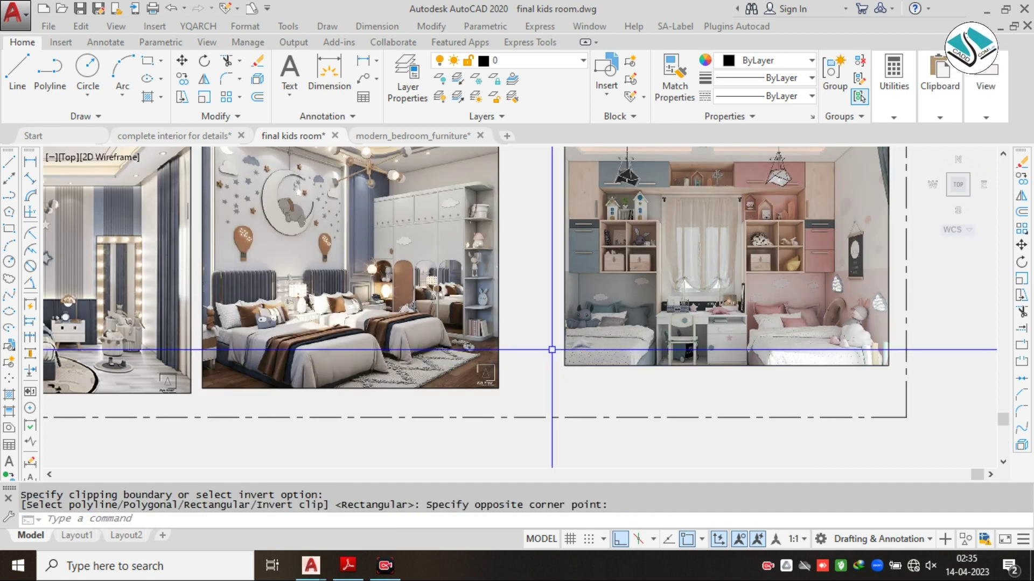
- Examine the planet-wall bedroom render's wall decor, bed and lit mirror, and view it alongside the moon-and-elephant render
scroll(236, 227, "up", 4)
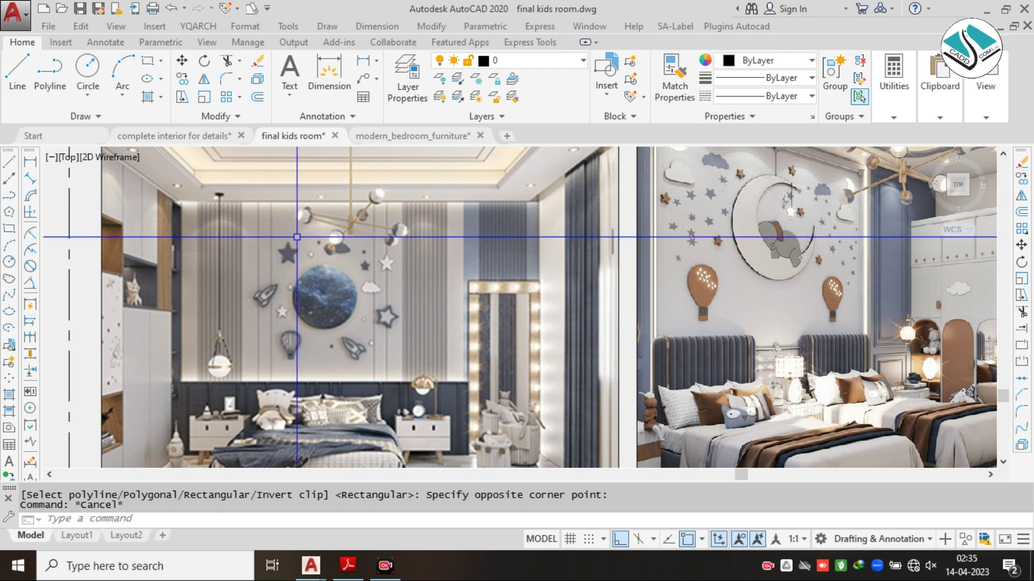
middle_click_drag(424, 198, 367, 232)
middle_click_drag(595, 231, 391, 263)
scroll(634, 173, "down", 5)
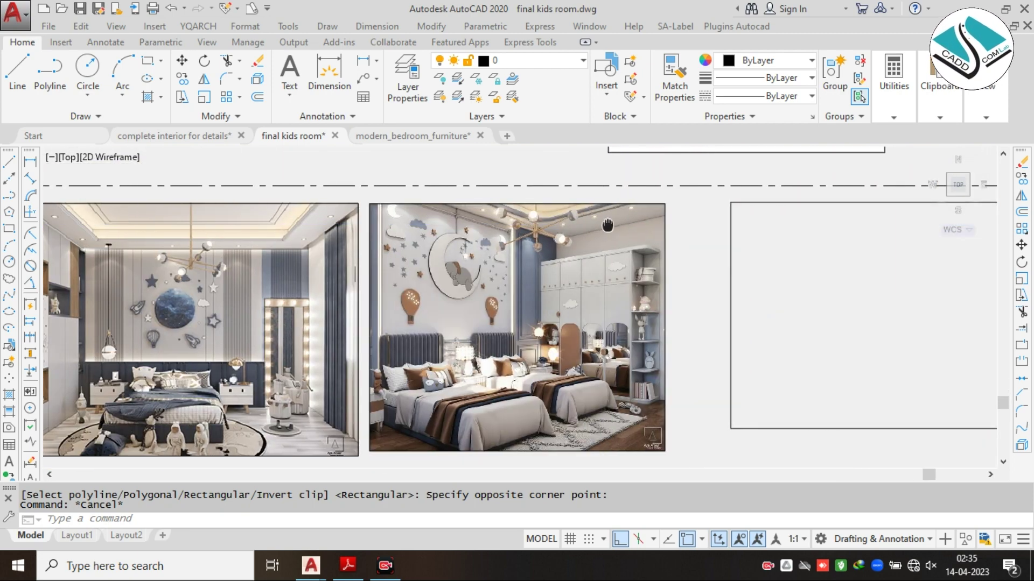
middle_click_drag(364, 226, 472, 228)
scroll(402, 275, "up", 2)
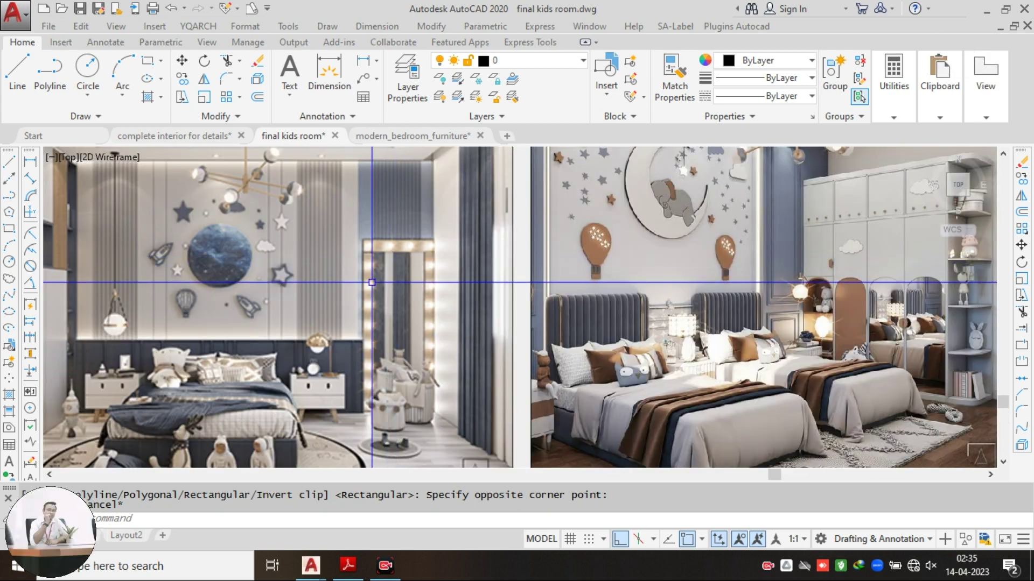
- Examine the moon-and-elephant bedroom render's twin beds, headboards, mirrored wardrobe and corner shelves up close
mouse_move(733, 309)
middle_mouse_down()
mouse_move(547, 290)
mouse_move(645, 294)
middle_mouse_up()
key("Escape")
scroll(464, 280, "up", 2)
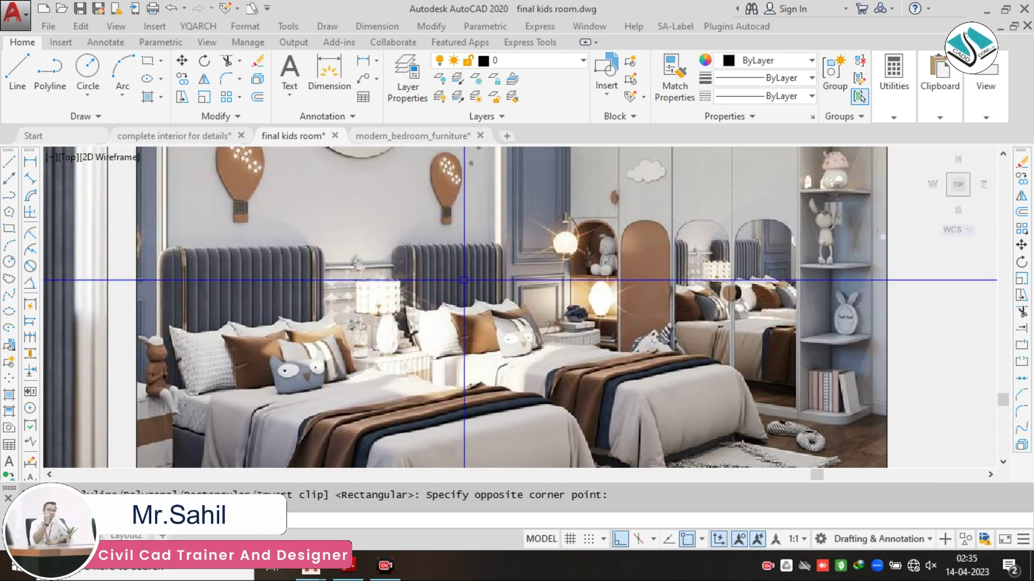
key("Escape")
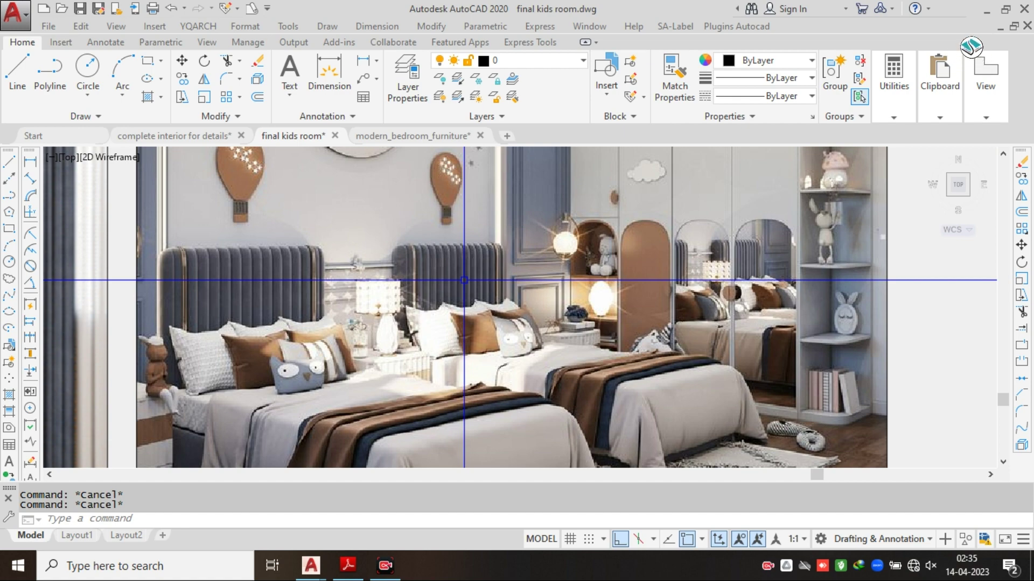
middle_click_drag(697, 203, 583, 288)
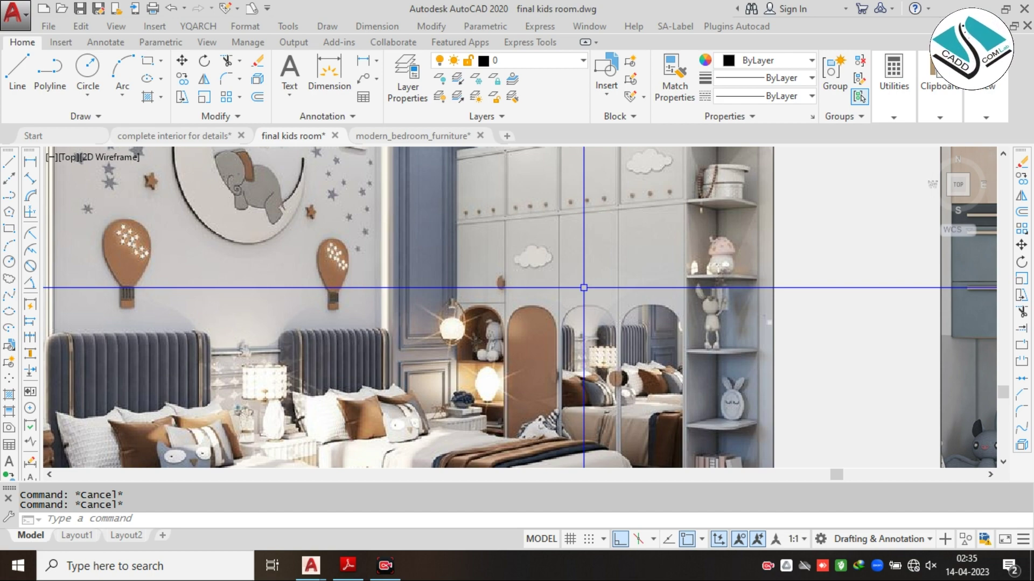
- Look back over the render row, moving from the moon-and-elephant bedroom to the clipped pink-and-blue bedroom's storage, desk and beds
scroll(584, 288, "down", 5)
scroll(522, 224, "up", 3)
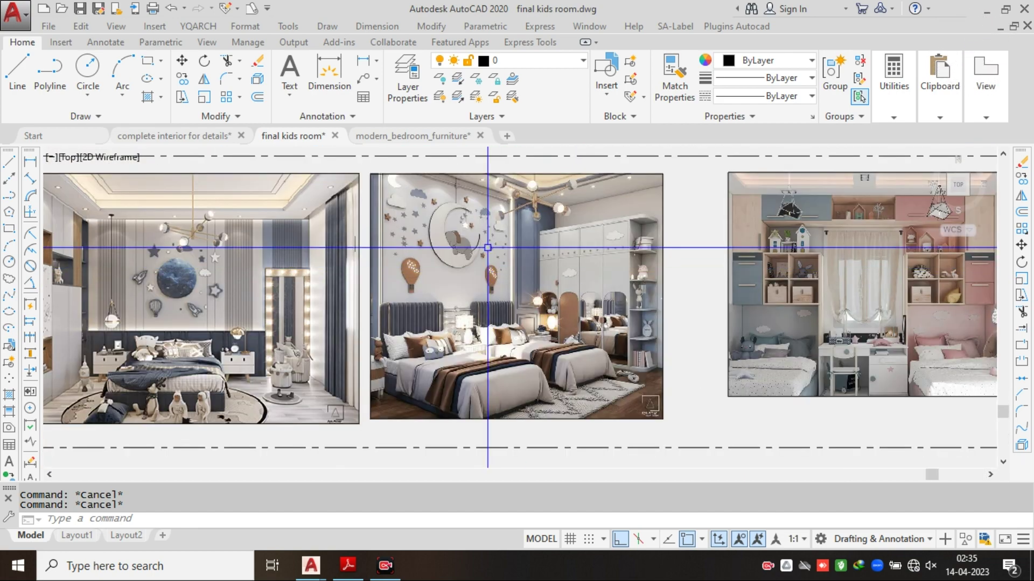
scroll(484, 242, "up", 2)
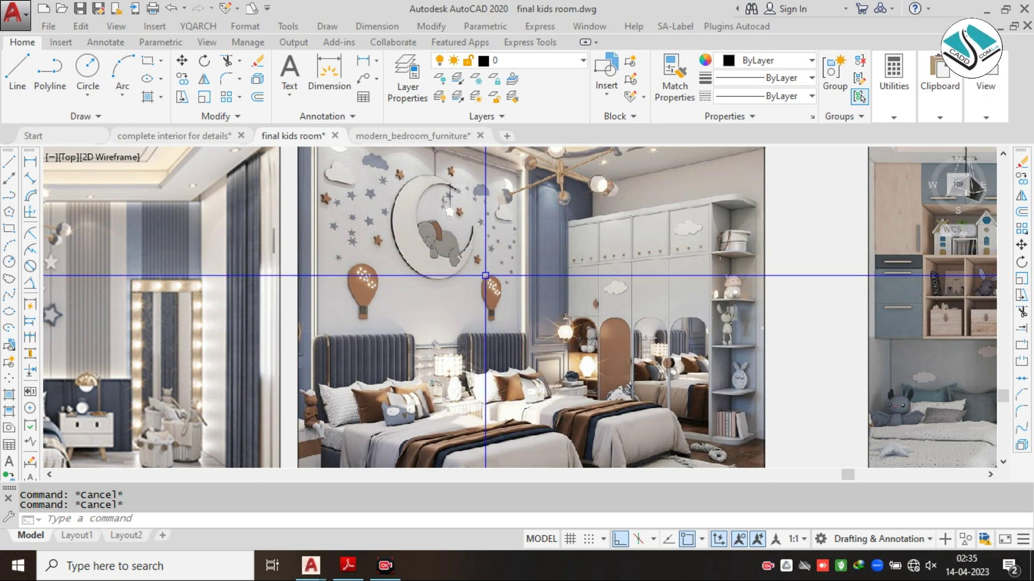
middle_click_drag(509, 334, 484, 309)
mouse_move(574, 255)
middle_mouse_down()
mouse_move(520, 287)
mouse_move(296, 301)
middle_mouse_up()
scroll(538, 284, "down", 3)
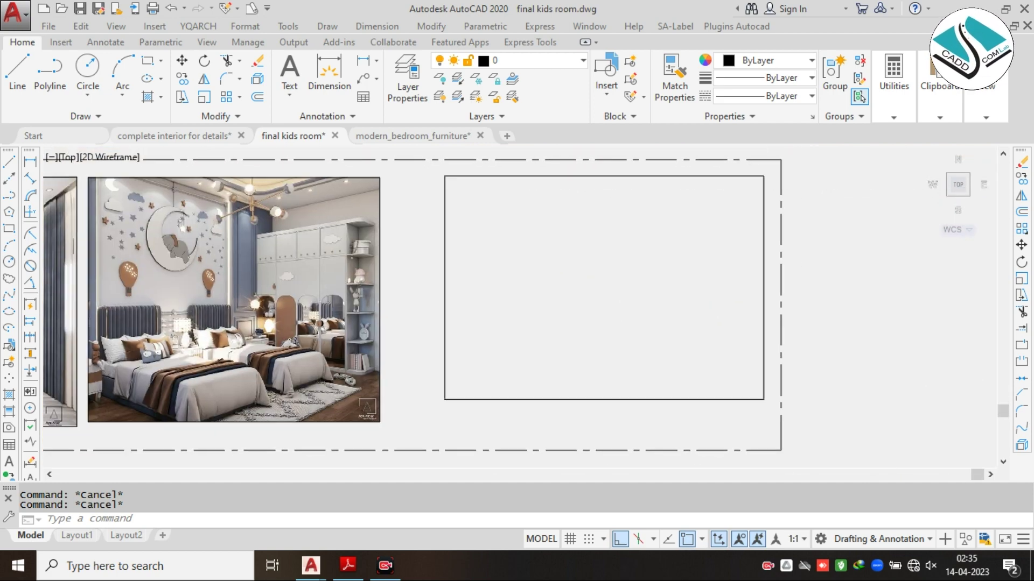
scroll(592, 281, "up", 2)
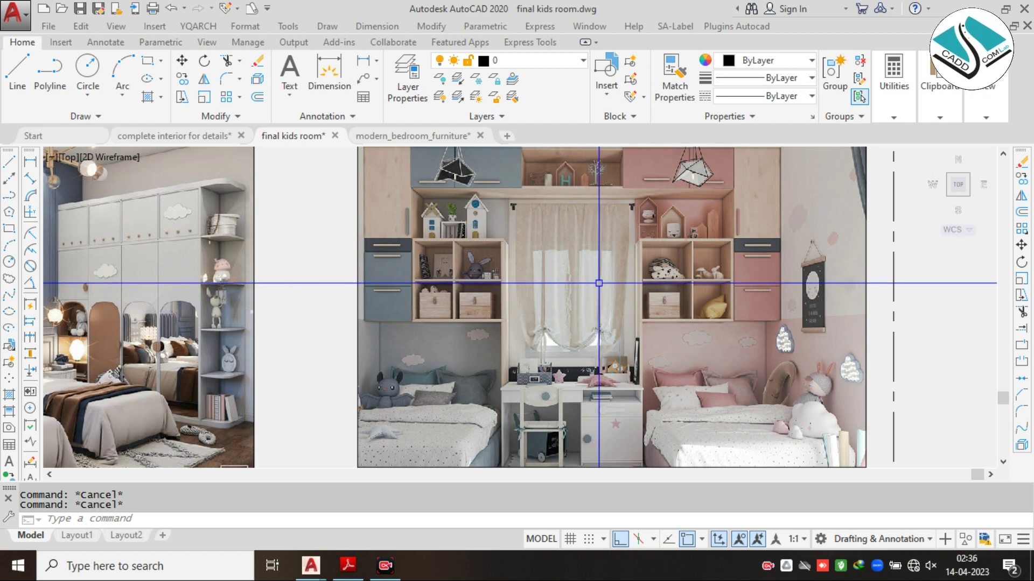
- Look back over the moon-and-elephant render and the planet-wall bedroom's ceiling, wall panels and lit mirror
scroll(597, 283, "down", 2)
middle_click_drag(297, 293, 638, 302)
scroll(212, 275, "up", 2)
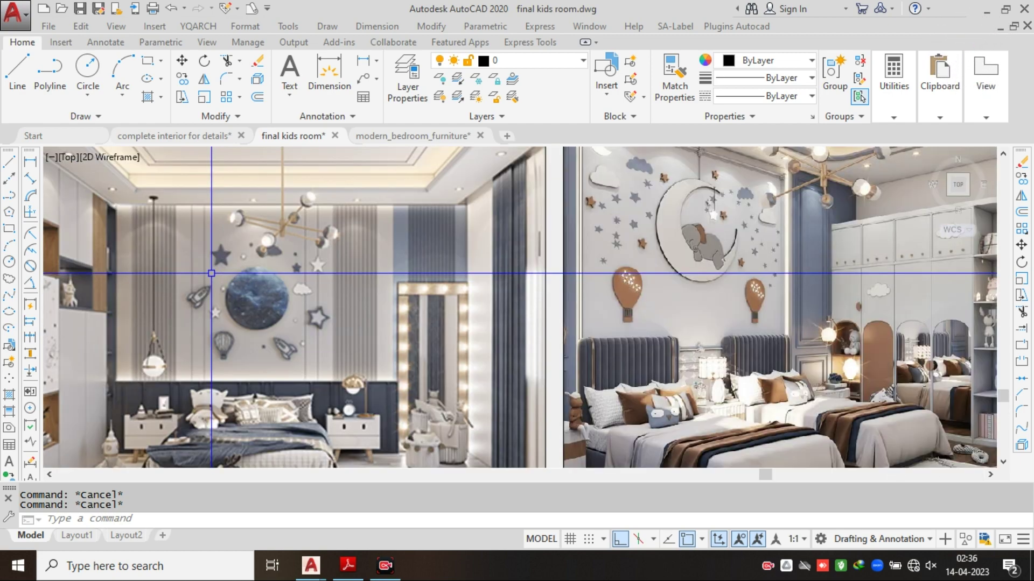
middle_click_drag(210, 272, 444, 256)
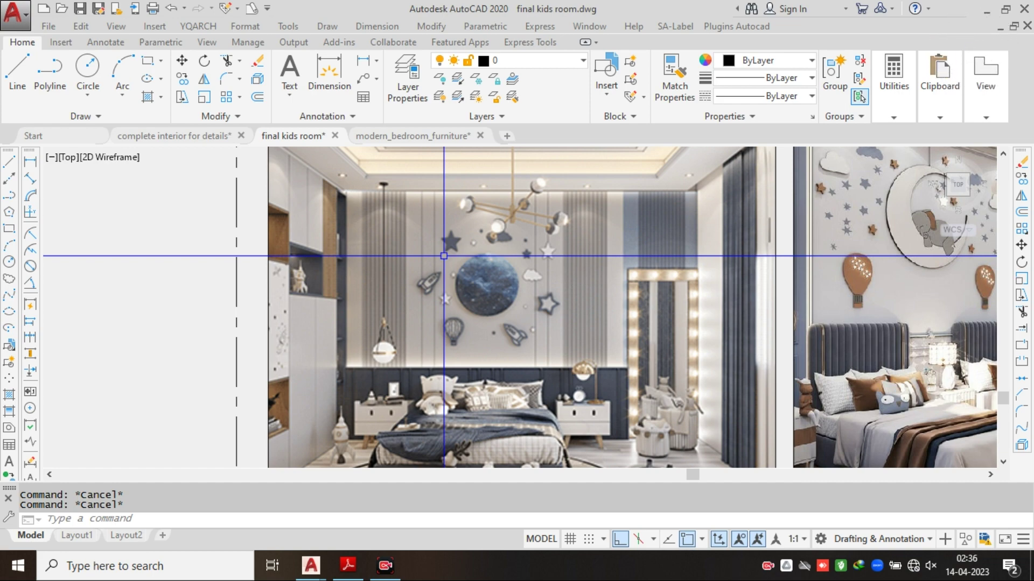
scroll(444, 256, "down", 4)
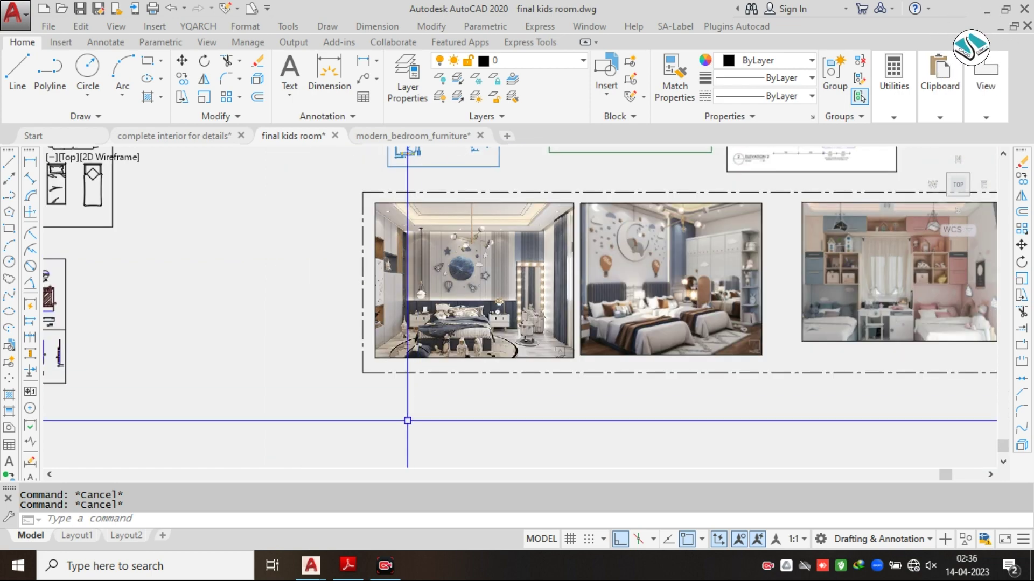
- Switch to interior_Colour_Combination_Book.pdf in Adobe Reader and compare the kids room colour schemes on pages 8 and 9
left_click(347, 565)
scroll(551, 332, "up", 5)
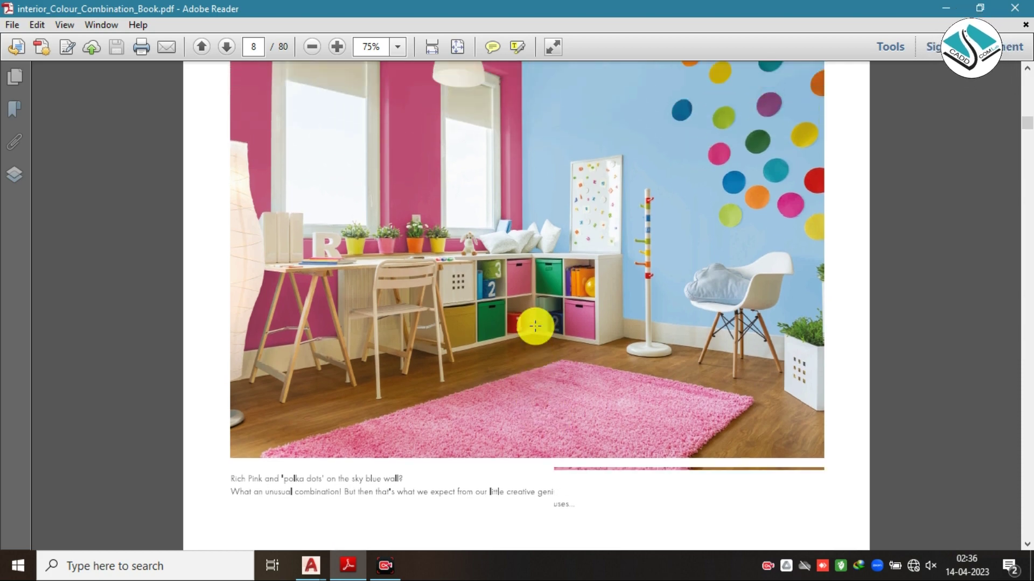
scroll(531, 296, "down", 10)
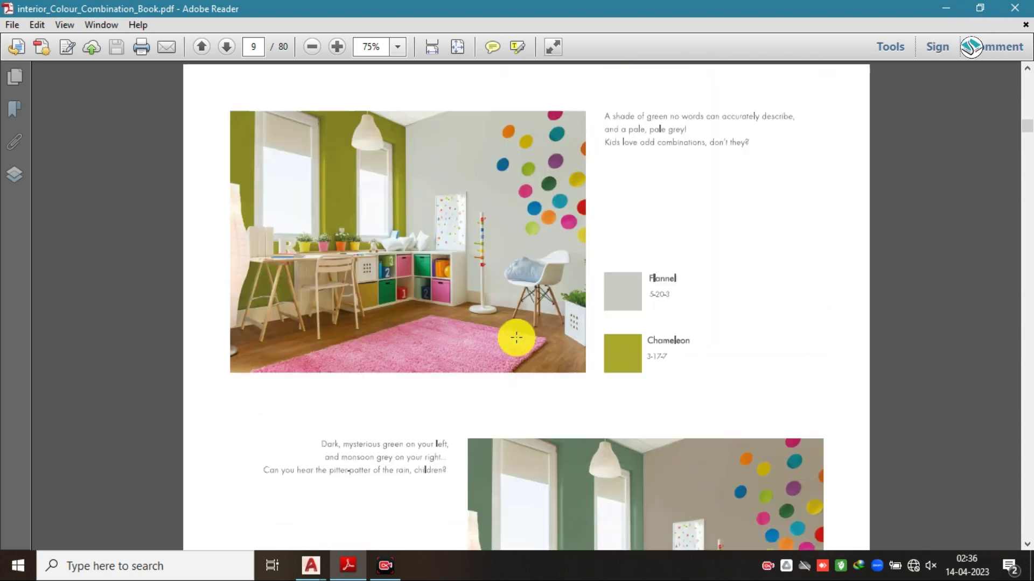
scroll(516, 336, "up", 7)
scroll(516, 338, "up", 1)
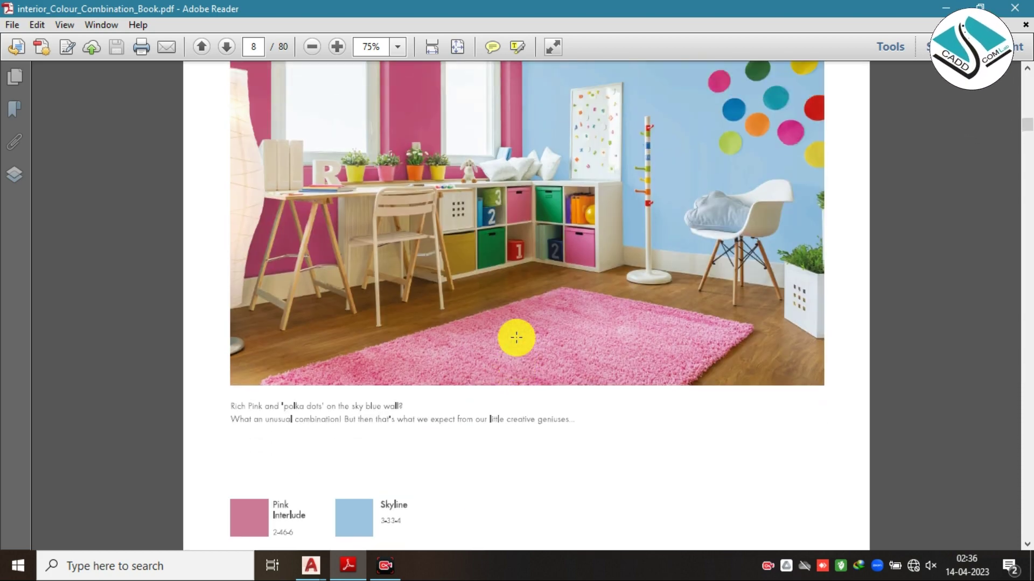
scroll(458, 150, "down", 10)
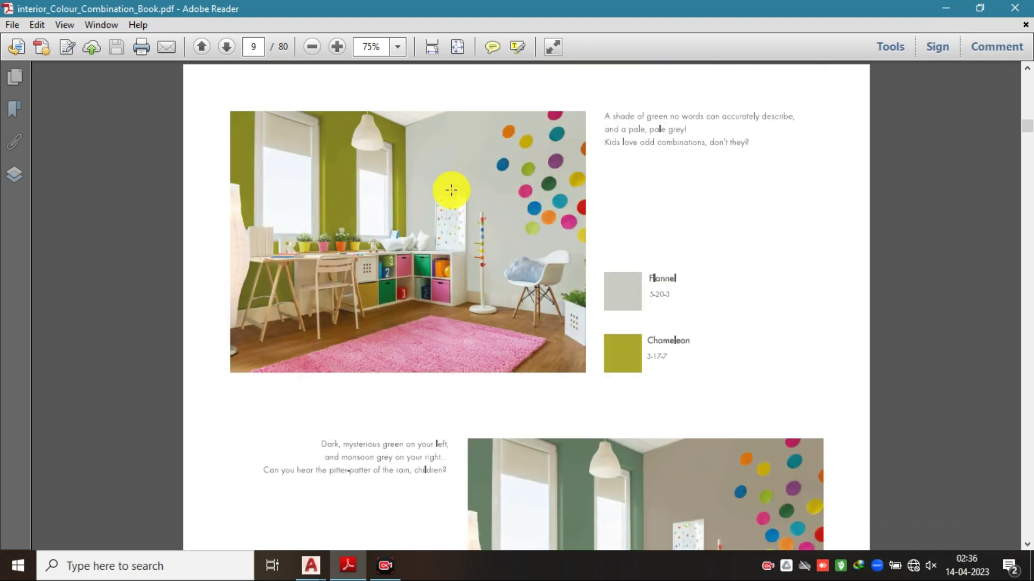
scroll(431, 319, "up", 10)
- Examine the Pink Interlude and Skyline swatches on page 8 up close, along with the pink-and-blue room photo they belong to
scroll(355, 351, "up", 1, "ctrl")
scroll(356, 377, "up", 1, "ctrl")
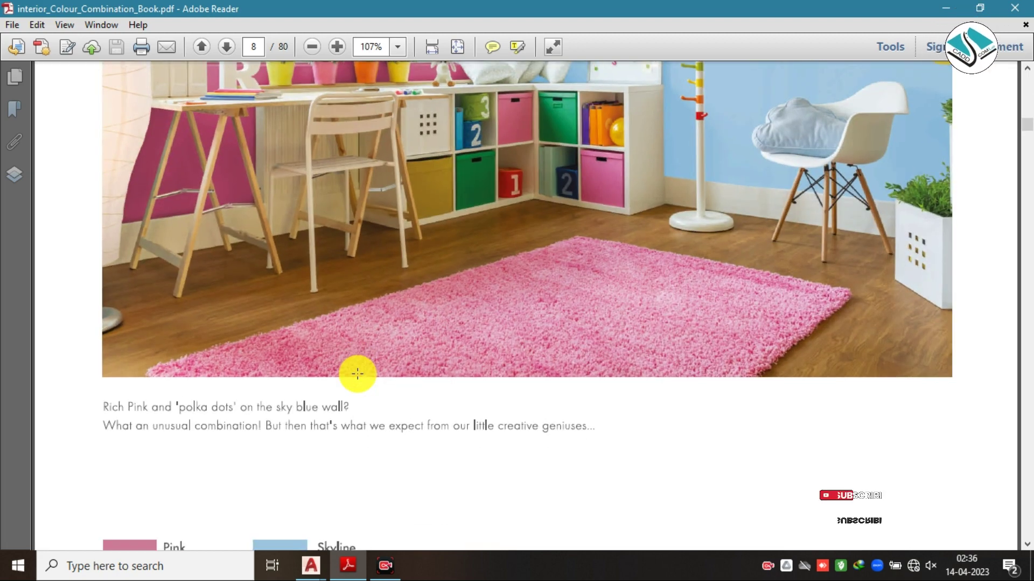
scroll(357, 373, "down", 10)
scroll(255, 430, "up", 9)
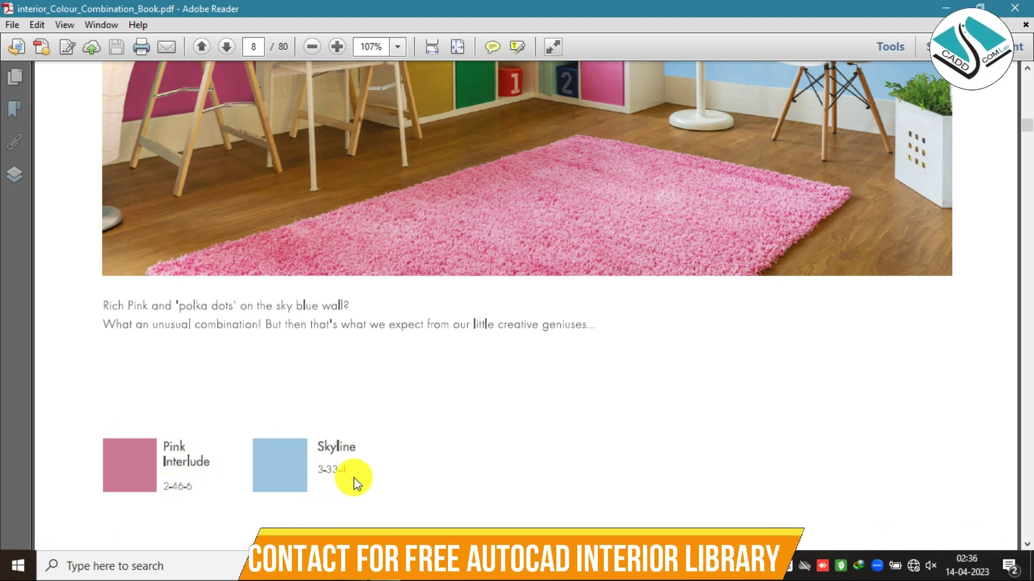
scroll(383, 342, "up", 1)
scroll(383, 342, "up", 2)
scroll(381, 339, "down", 3, "ctrl")
left_click(394, 335)
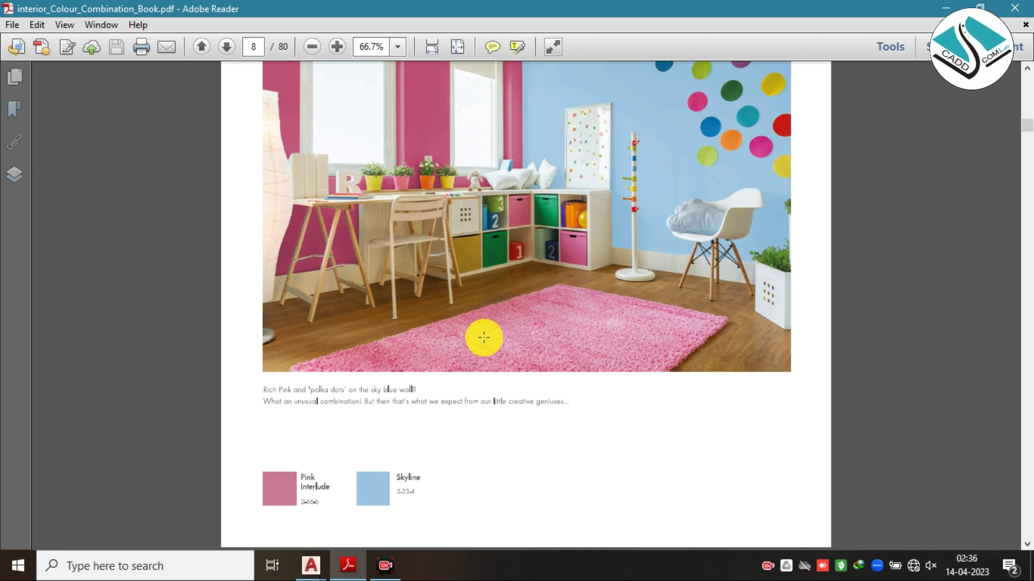
scroll(484, 338, "up", 2)
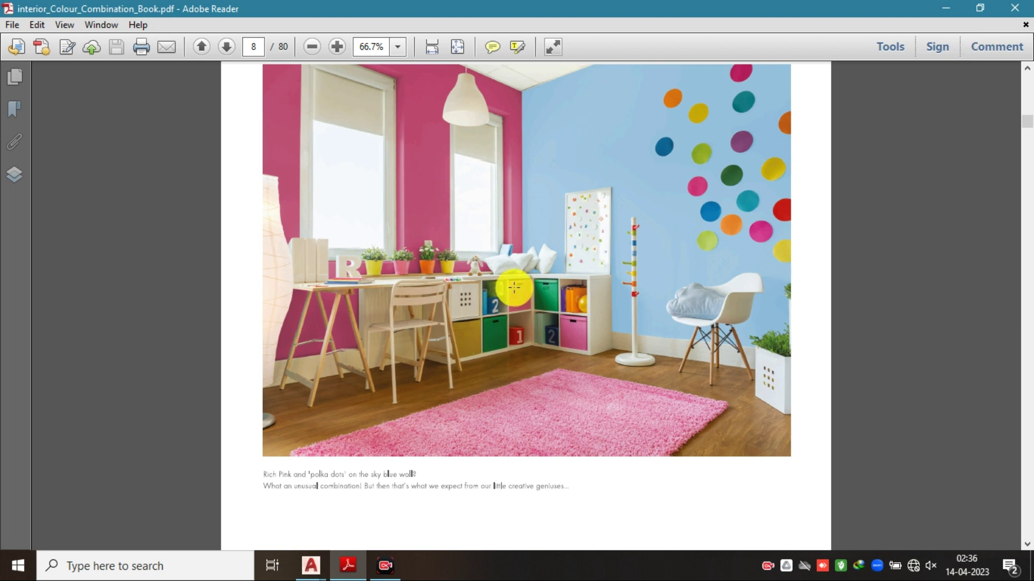
scroll(511, 291, "up", 1)
scroll(515, 288, "down", 1)
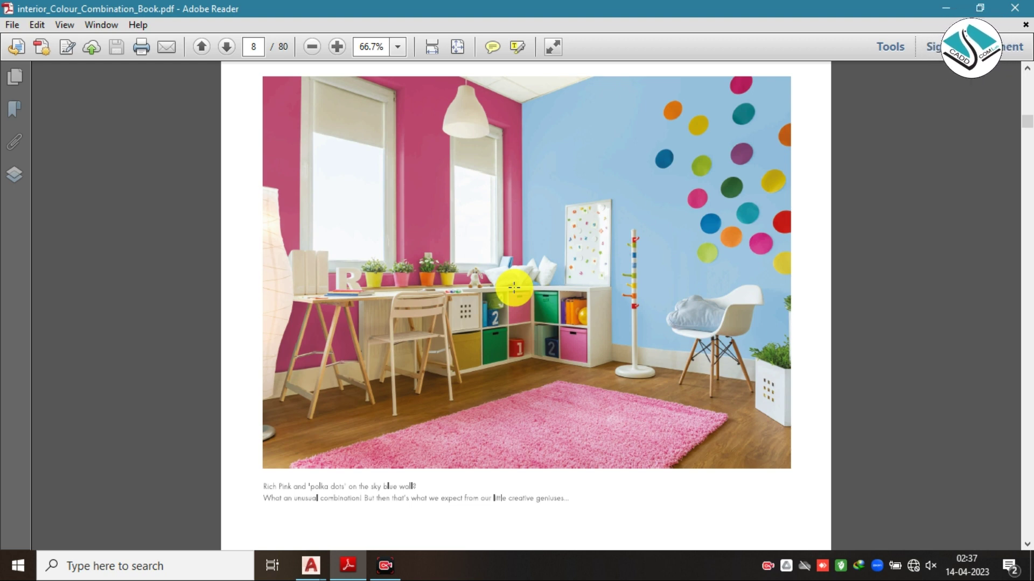
- Return to the AutoCAD kids room drawing and look over the render row and the drawing's layer list
left_click(946, 7)
scroll(491, 284, "down", 2)
scroll(490, 284, "up", 2)
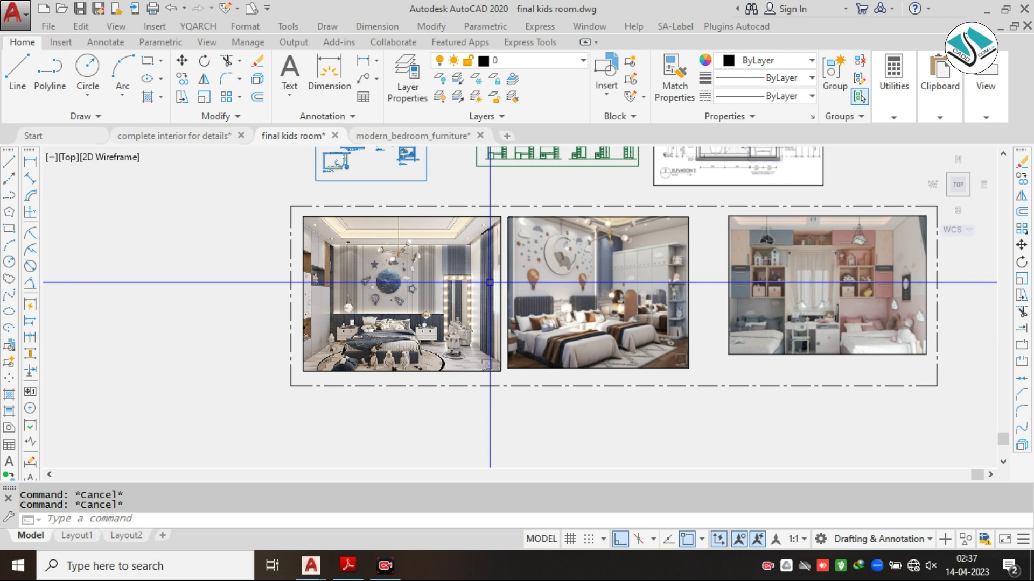
scroll(420, 269, "up", 2)
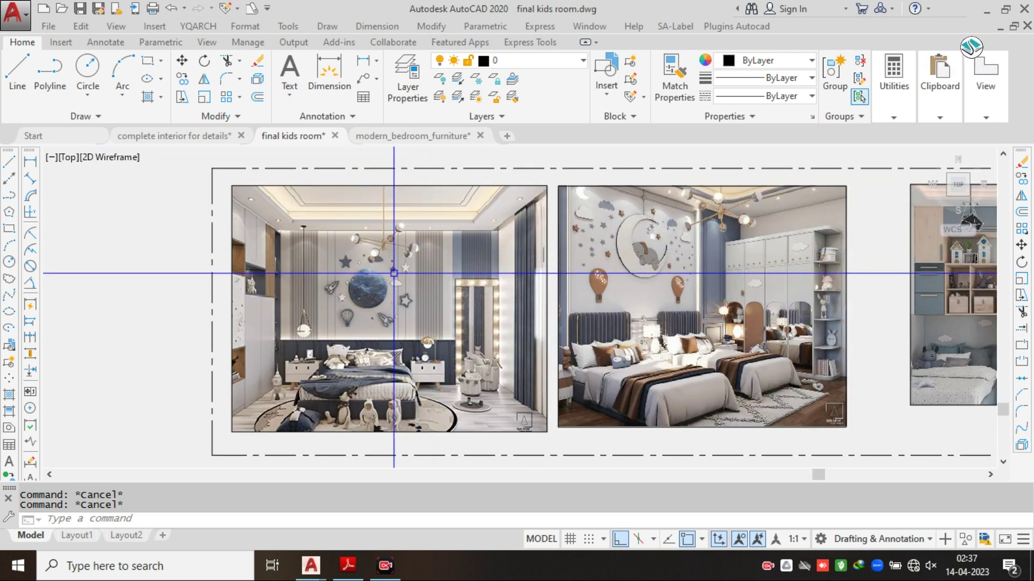
left_click(567, 61)
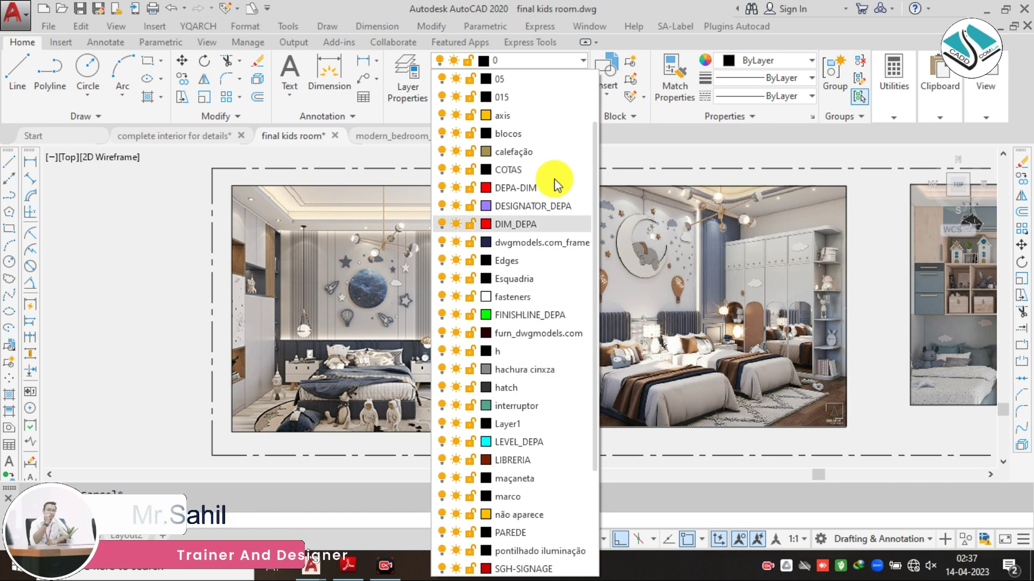
left_click(431, 183)
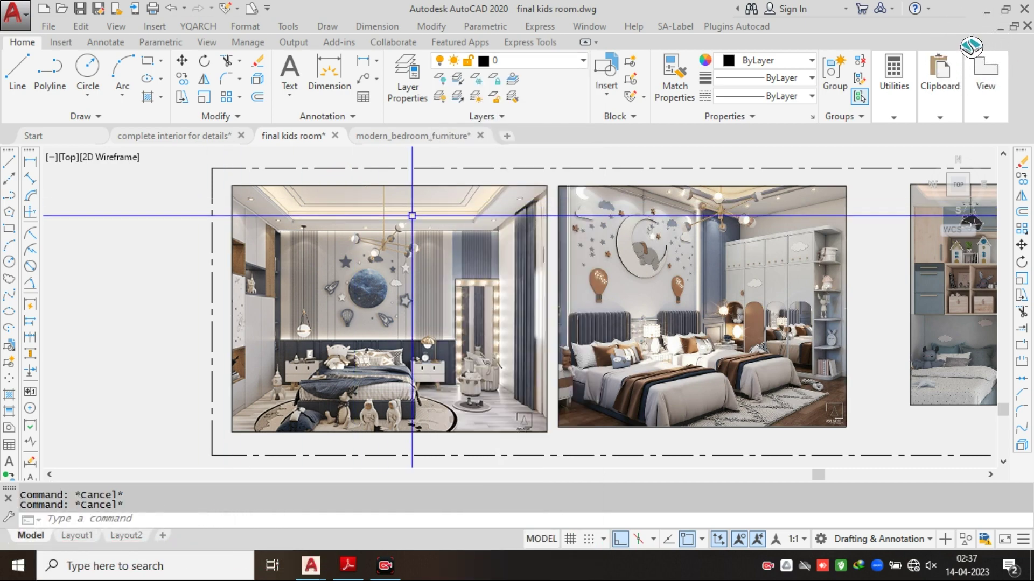
- Examine the block library sheets of framed wall art and of toys and stuffed animals
scroll(406, 221, "down", 4)
middle_click_drag(368, 183, 593, 228)
middle_click_drag(411, 211, 460, 297)
scroll(399, 170, "up", 4)
middle_click_drag(452, 242, 435, 320)
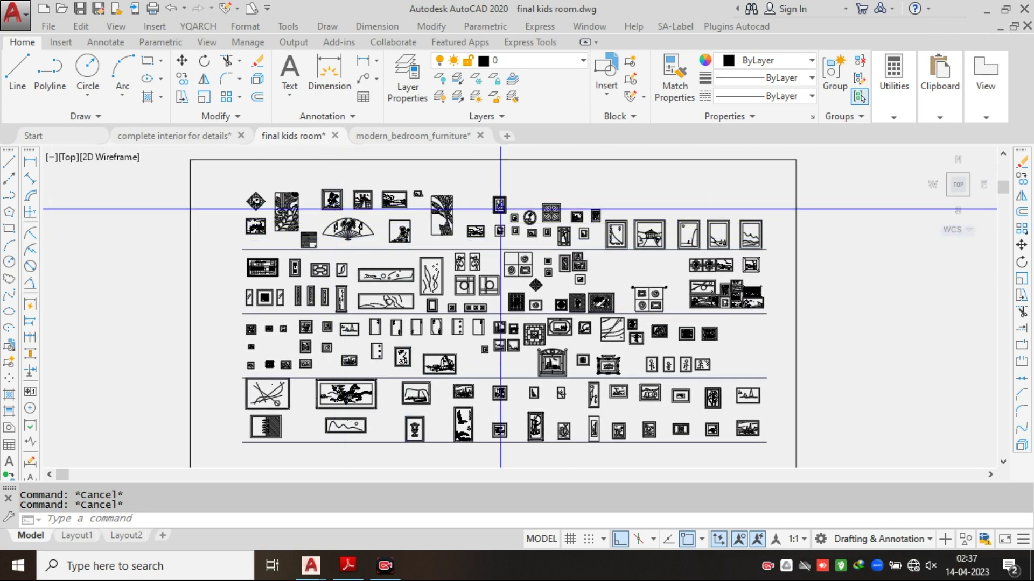
scroll(506, 231, "down", 2)
middle_click_drag(505, 302, 479, 155)
scroll(396, 321, "up", 4)
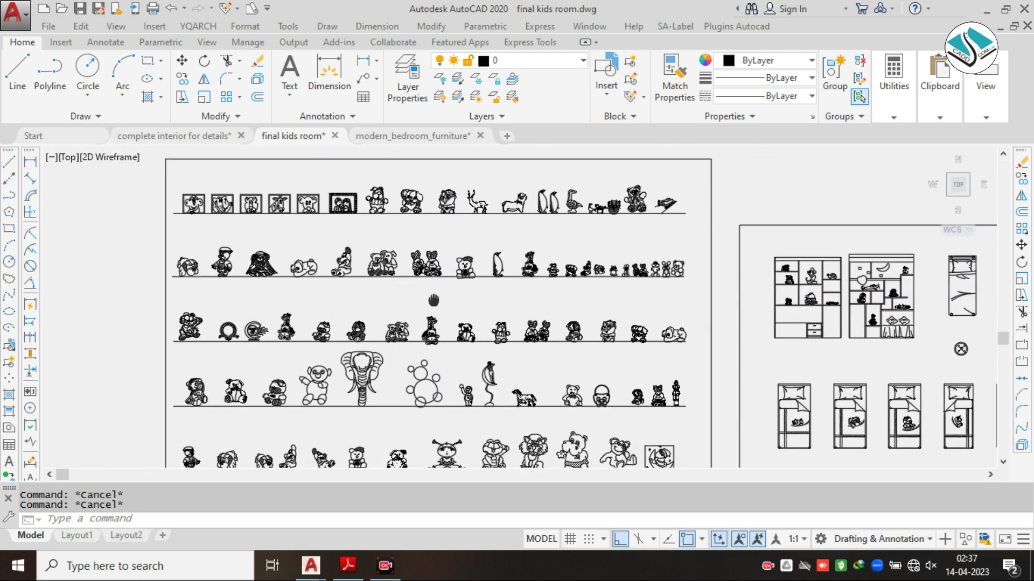
scroll(201, 194, "up", 2)
scroll(201, 193, "down", 3)
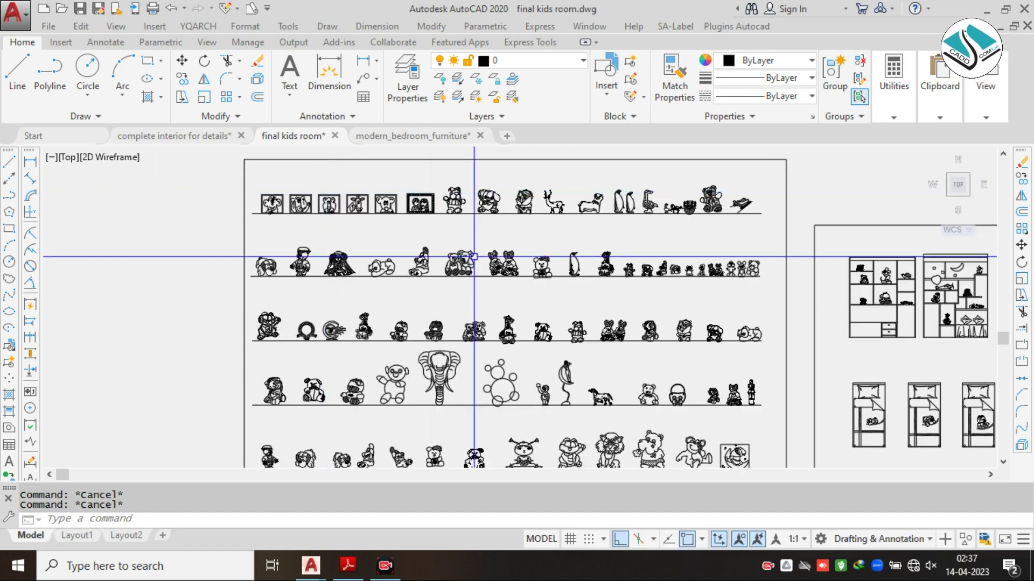
scroll(547, 221, "up", 2)
scroll(576, 263, "down", 1)
- Examine the children's furniture block sheet with its toy shelving units, single beds and sofa
middle_click_drag(619, 242, 231, 203)
scroll(579, 203, "up", 1)
scroll(565, 196, "down", 1)
middle_click_drag(567, 217, 548, 234)
scroll(562, 183, "up", 2)
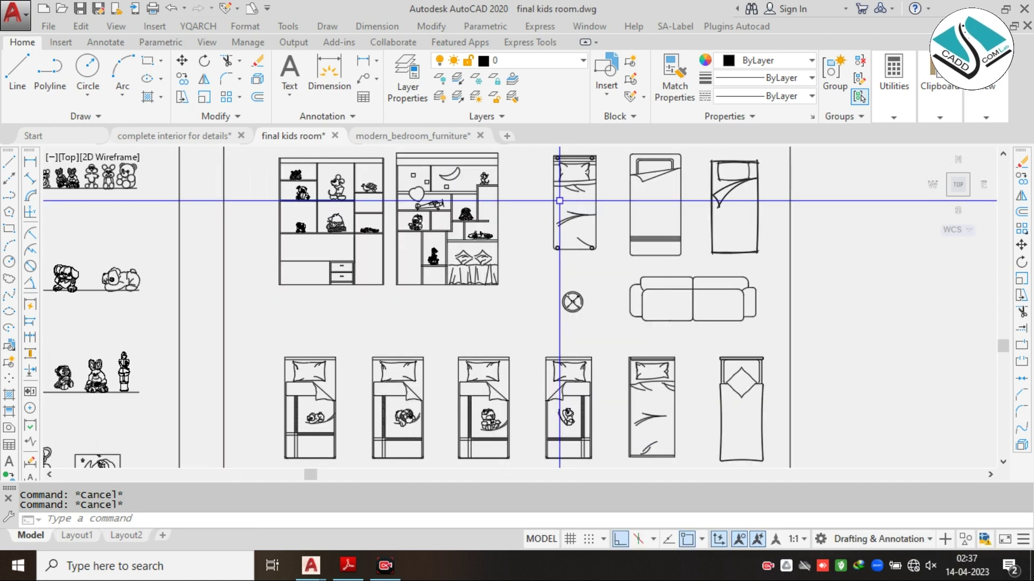
scroll(430, 242, "down", 5)
scroll(363, 294, "up", 4)
scroll(363, 294, "down", 4)
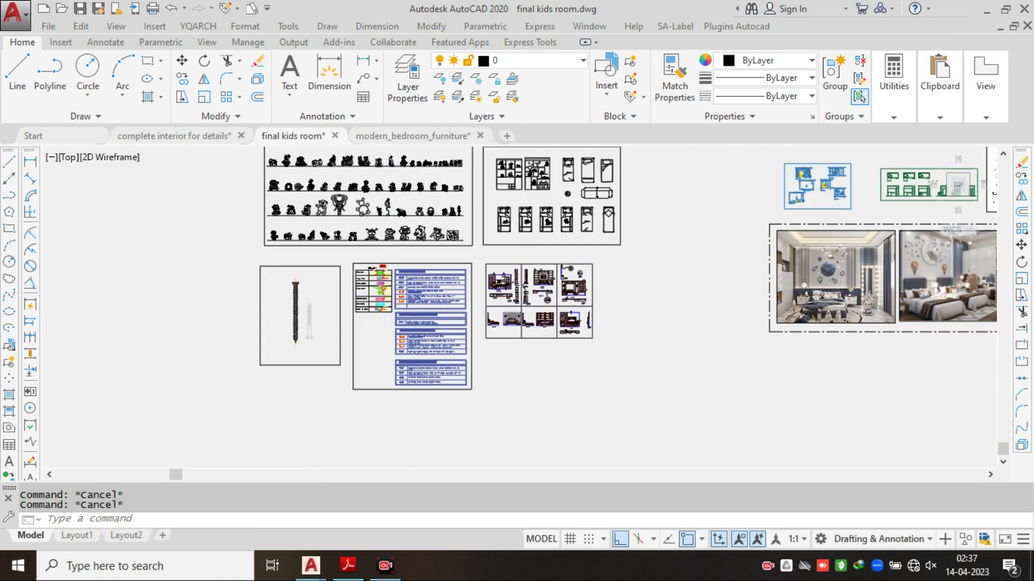
- Go back to the framed render row and view the planet-wall bedroom beside the other two renders
middle_click_drag(754, 269, 418, 268)
scroll(456, 257, "up", 5)
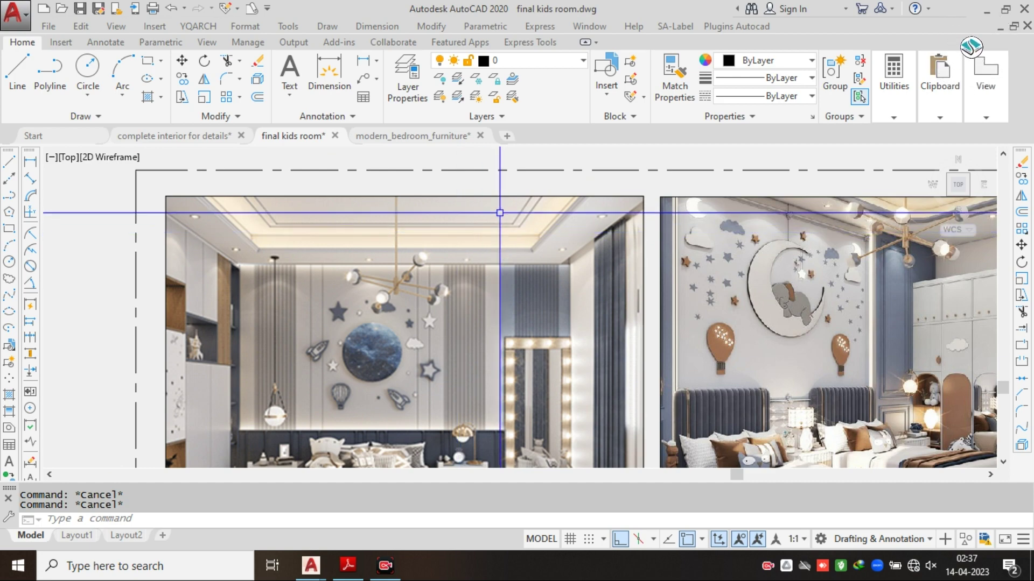
scroll(500, 341, "down", 4)
scroll(484, 237, "up", 5)
scroll(464, 256, "down", 4)
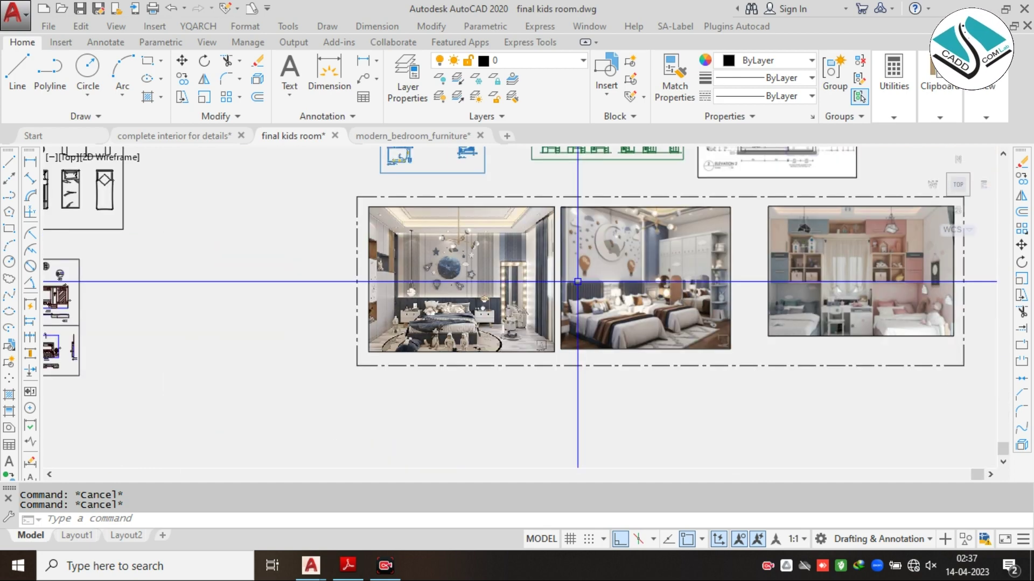
- Try to draw a rectangle defined by its dimensions in the empty area below the render row
type("rec")
key("space")
middle_click_drag(490, 310, 443, 242)
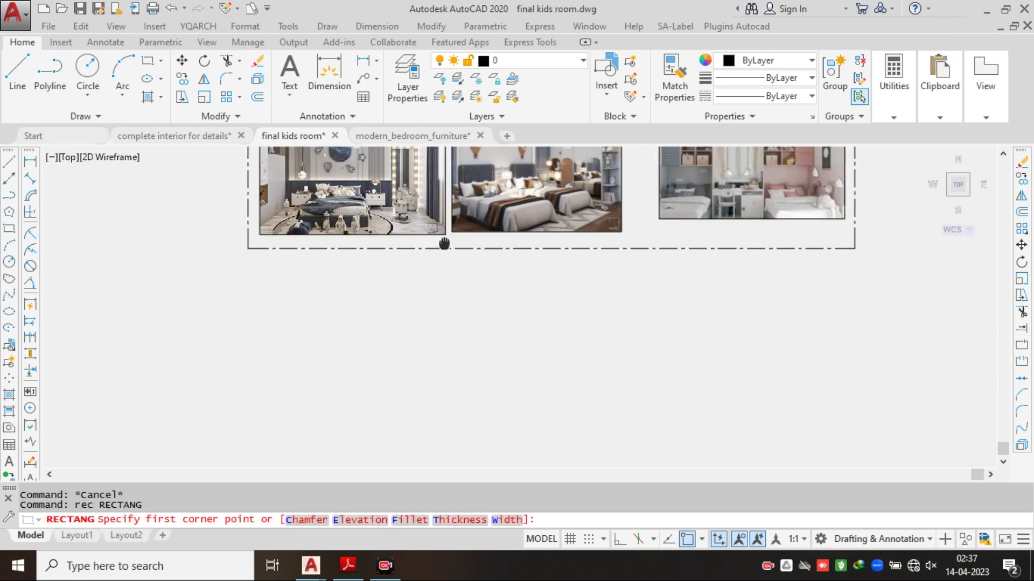
left_click(404, 346)
type("d")
key("Return")
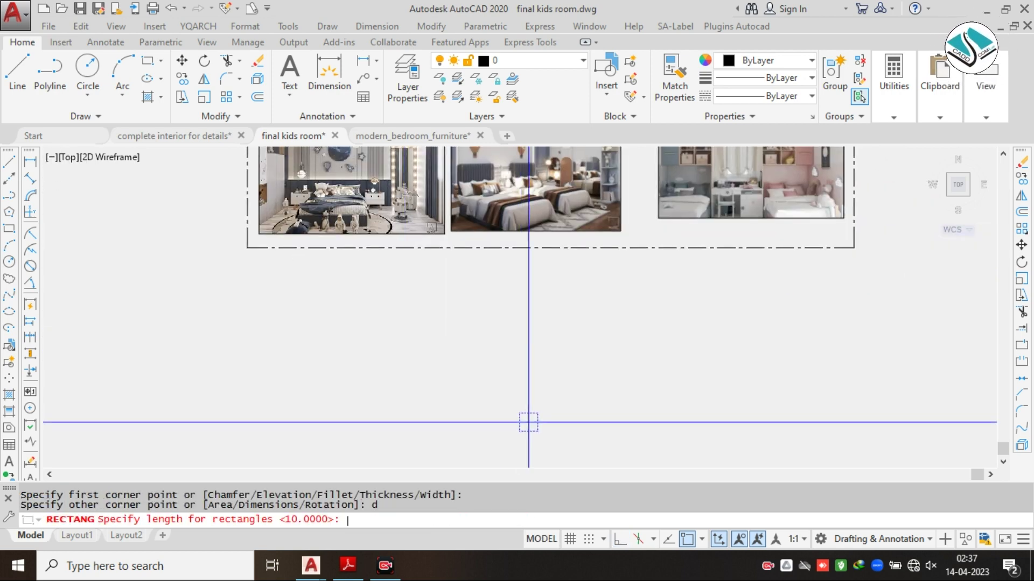
type("0'")
key("Return")
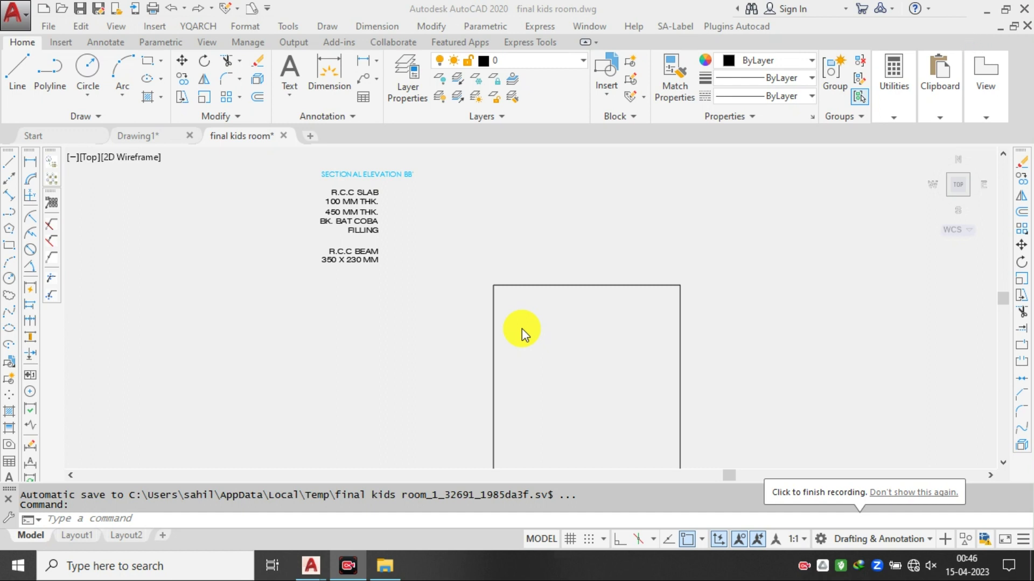
- Erase the empty rectangle below the render frame, near the sectional elevation note
left_click(534, 176)
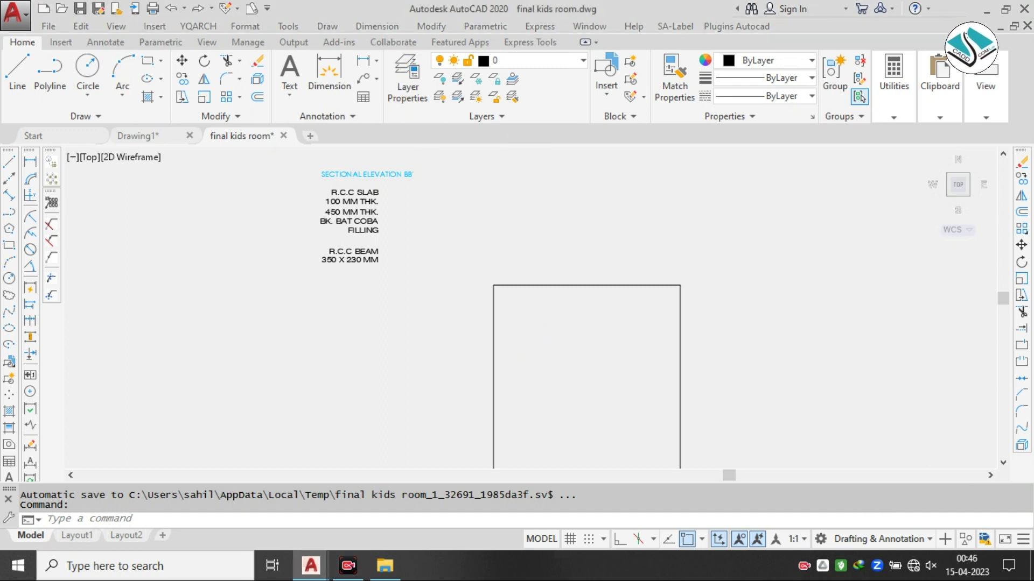
key("Escape")
scroll(526, 289, "down", 2)
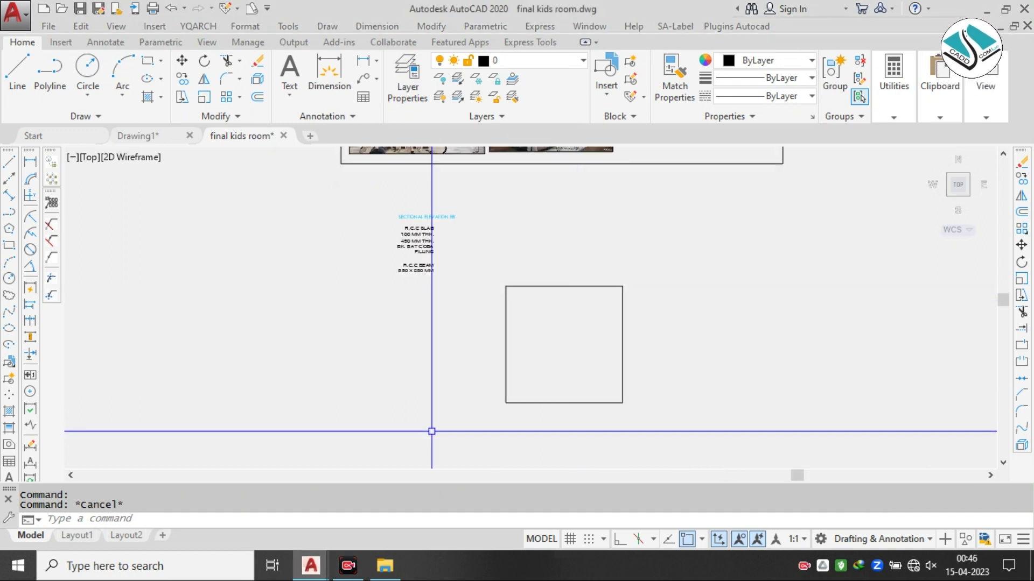
left_click(605, 286)
left_click(537, 353)
type("e")
key("Return")
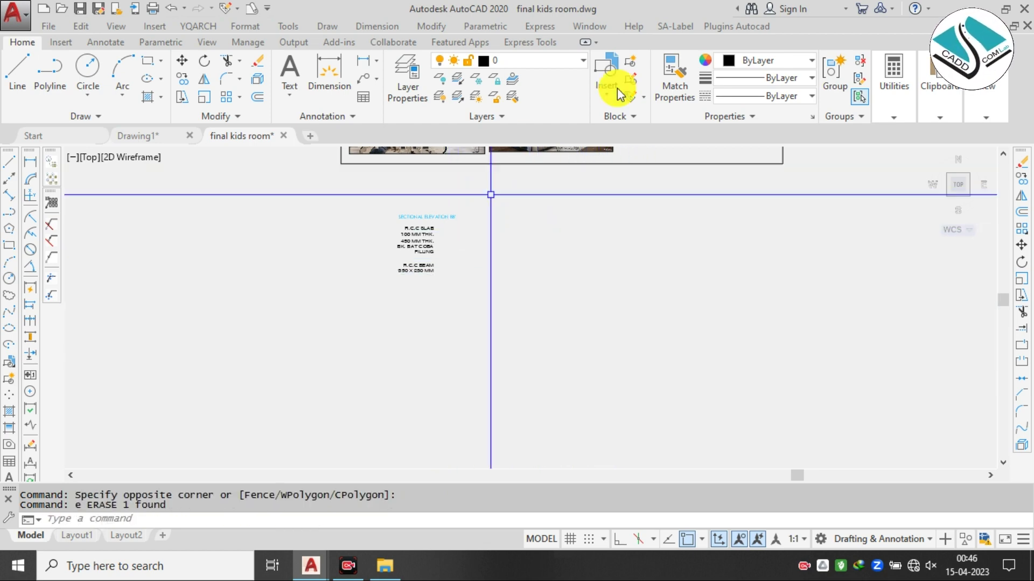
- Draw a freehand rectangle by two opposite corners below the render frame, beside the sectional elevation note
middle_click_drag(501, 175, 492, 298)
scroll(465, 248, "up", 4)
mouse_move(653, 228)
middle_mouse_down()
mouse_move(464, 292)
mouse_move(537, 272)
middle_mouse_up()
scroll(464, 293, "down", 2)
type("rec")
key("Return")
mouse_move(544, 428)
middle_mouse_down()
mouse_move(547, 335)
mouse_move(525, 285)
middle_mouse_up()
left_click(442, 250)
left_click(561, 382)
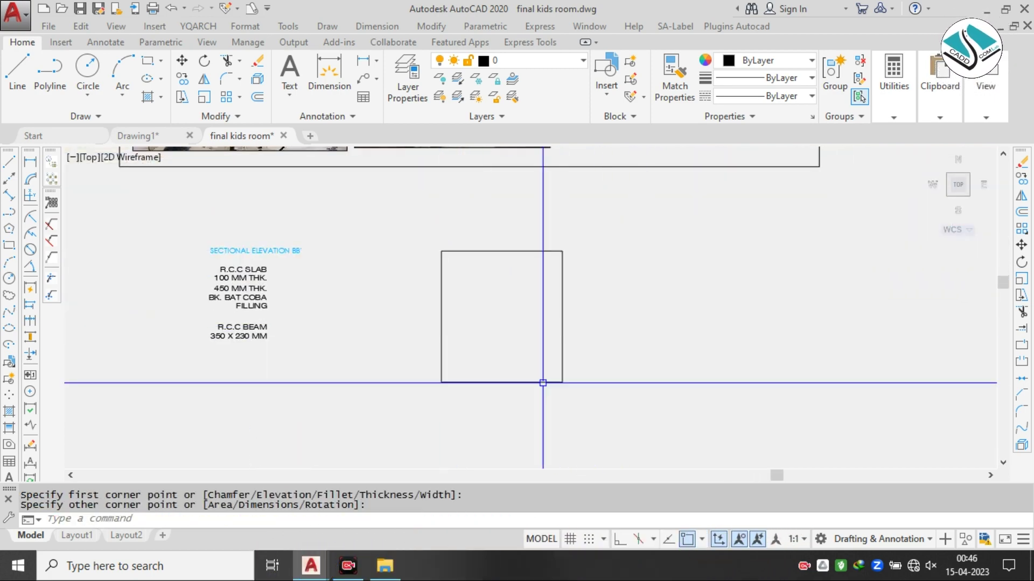
- Erase the freehand rectangle beside the sectional elevation note
left_click(540, 382)
left_click(485, 399)
type("e")
key("Return")
type("rec")
key("Return")
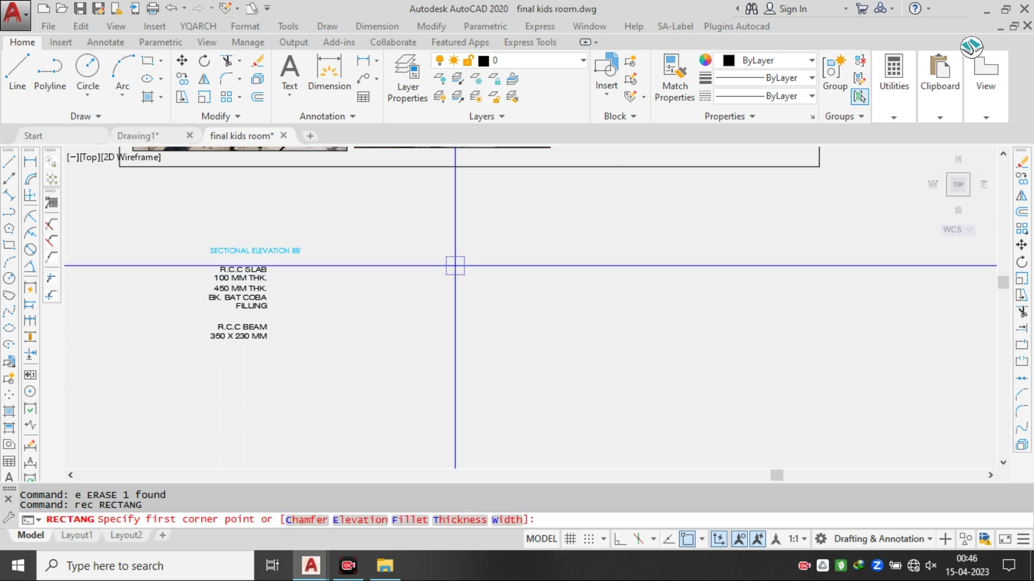
left_click(457, 263)
type("d")
key("Return")
type("20'")
key("Return")
type("20")
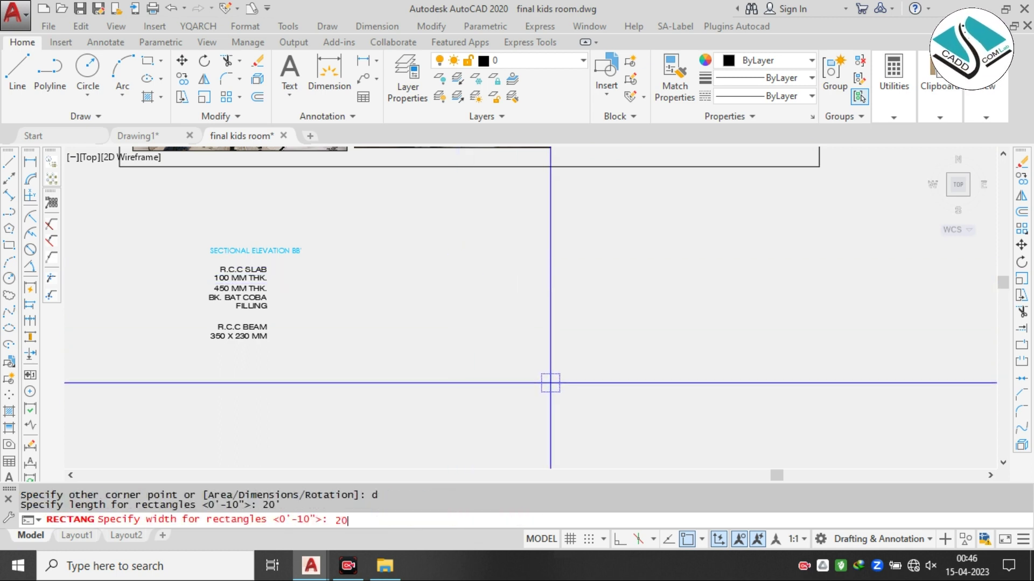
key("Escape")
- Draw a 12' by 12' rectangle defined by its dimensions in the empty area below the render frame
key("Return")
left_click(461, 300)
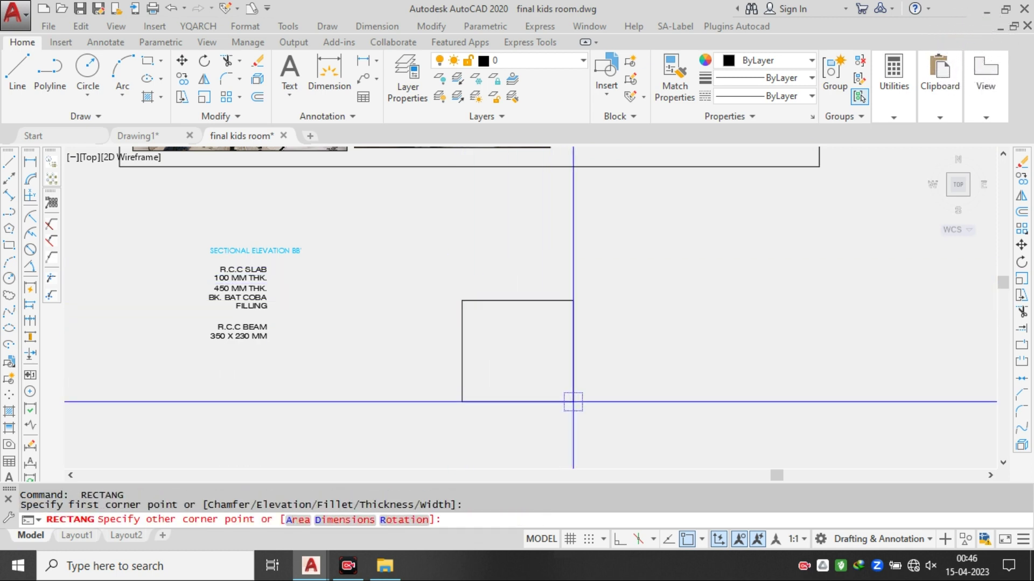
type("d")
key("Return")
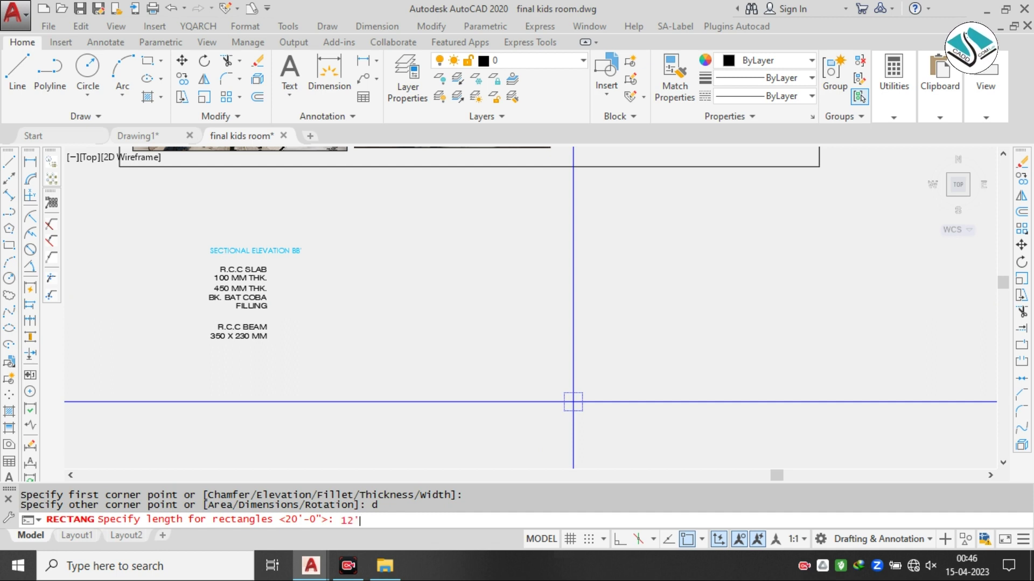
type("12'")
key("Return")
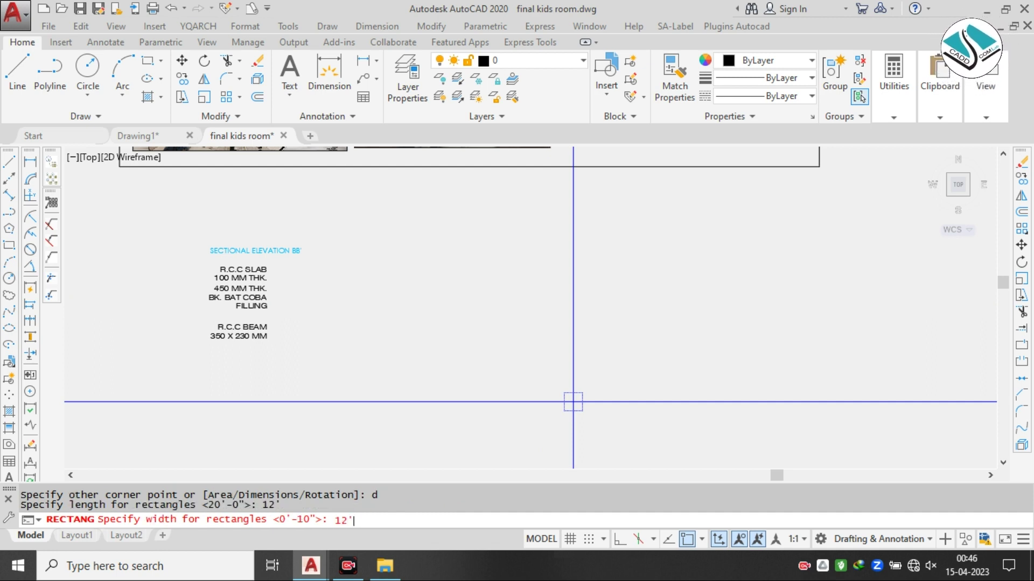
type("12'")
key("Return")
left_click(554, 372)
scroll(512, 290, "down", 2)
middle_click_drag(512, 291, 512, 315)
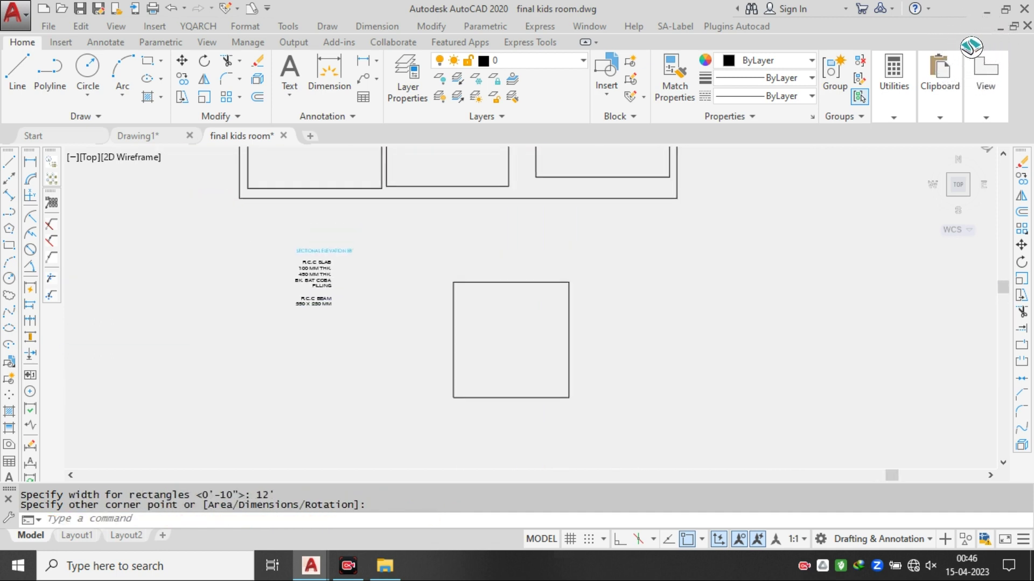
- Look through the drawing's layers and make COTAS the current layer
left_click(574, 67)
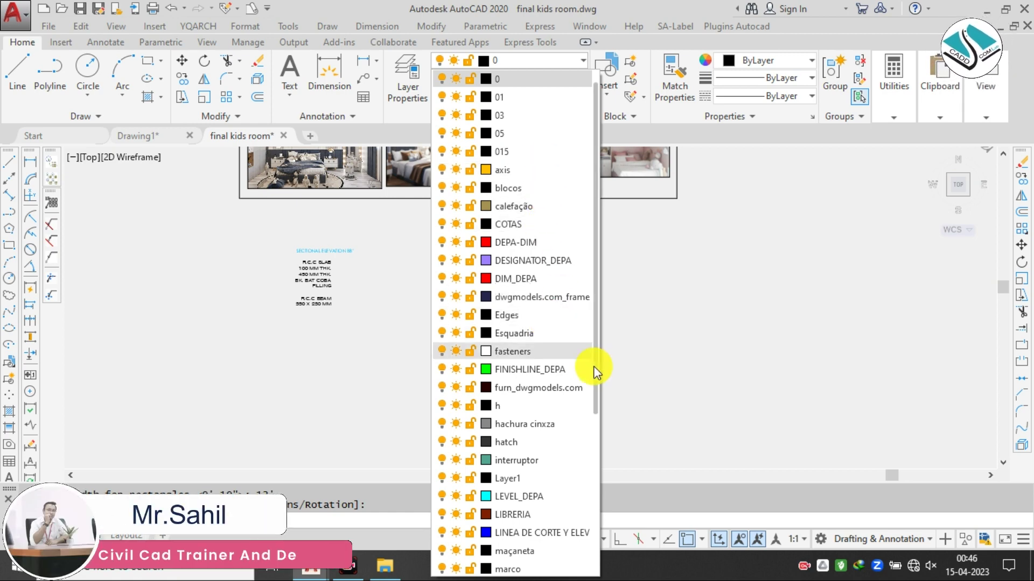
scroll(543, 474, "down", 4)
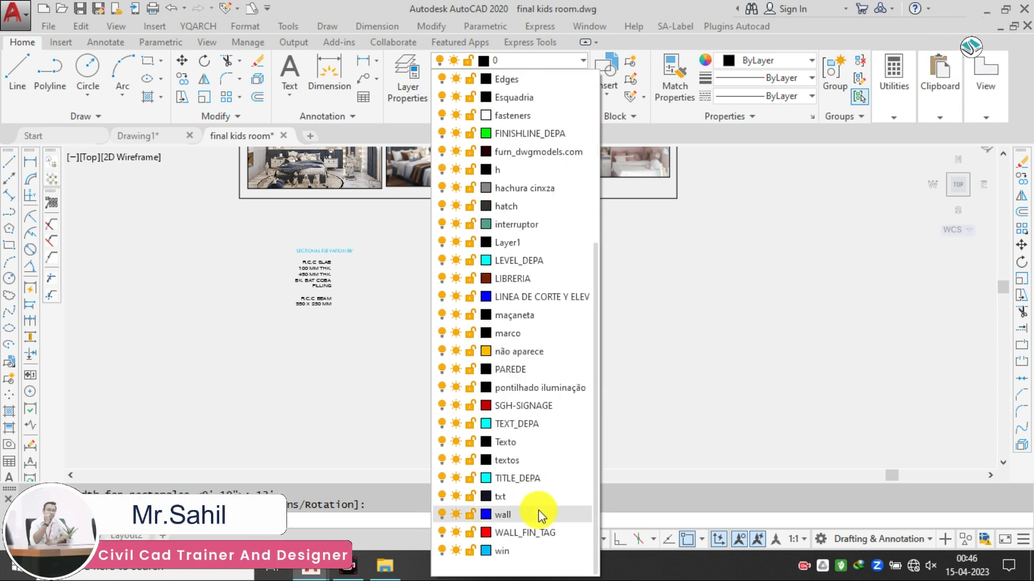
scroll(525, 276, "up", 3)
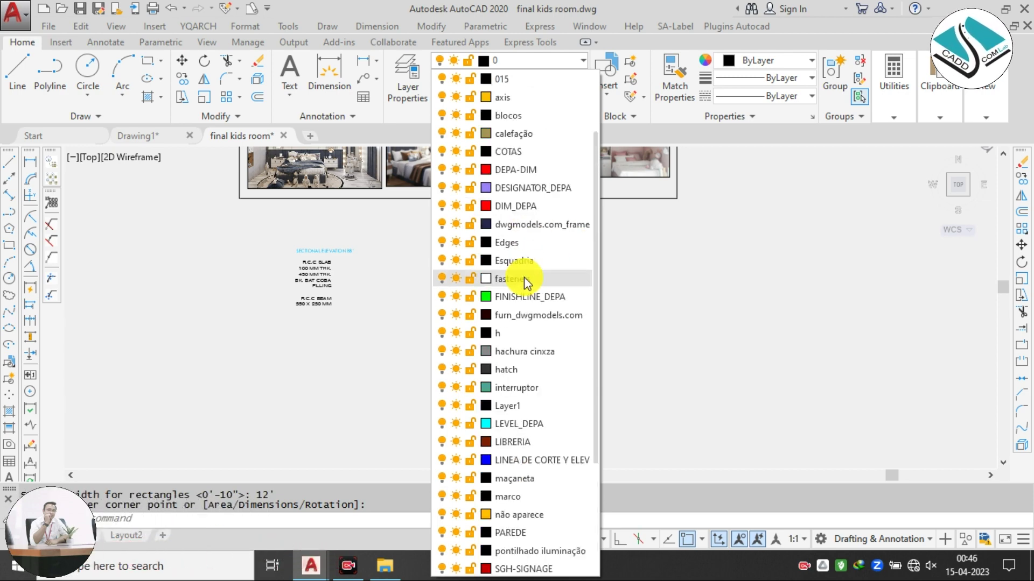
scroll(524, 277, "up", 3)
left_click(520, 231)
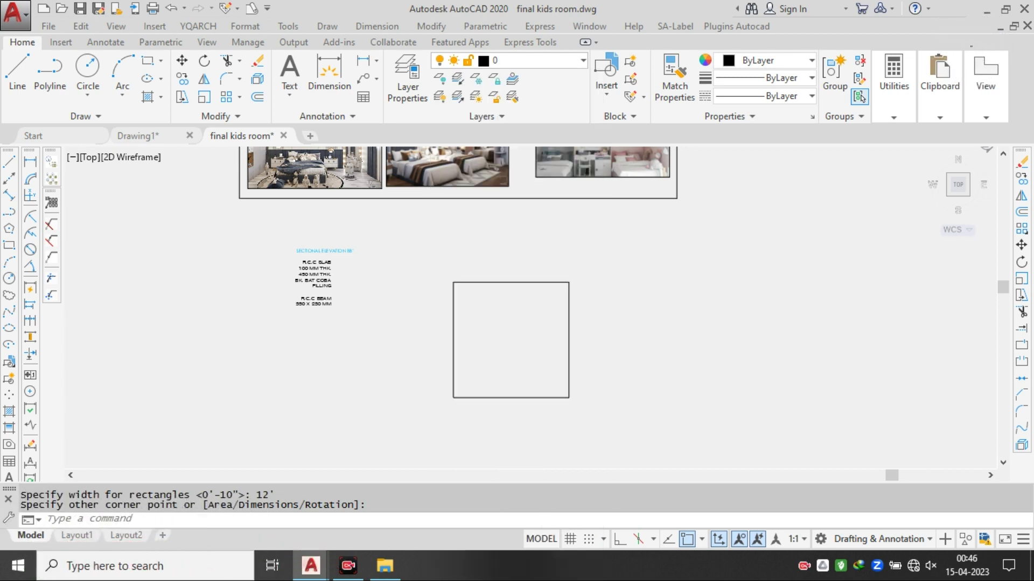
key("Escape")
- Assign the 12' rectangle below the render frame to the calefação layer
left_click(676, 258)
left_click(422, 404)
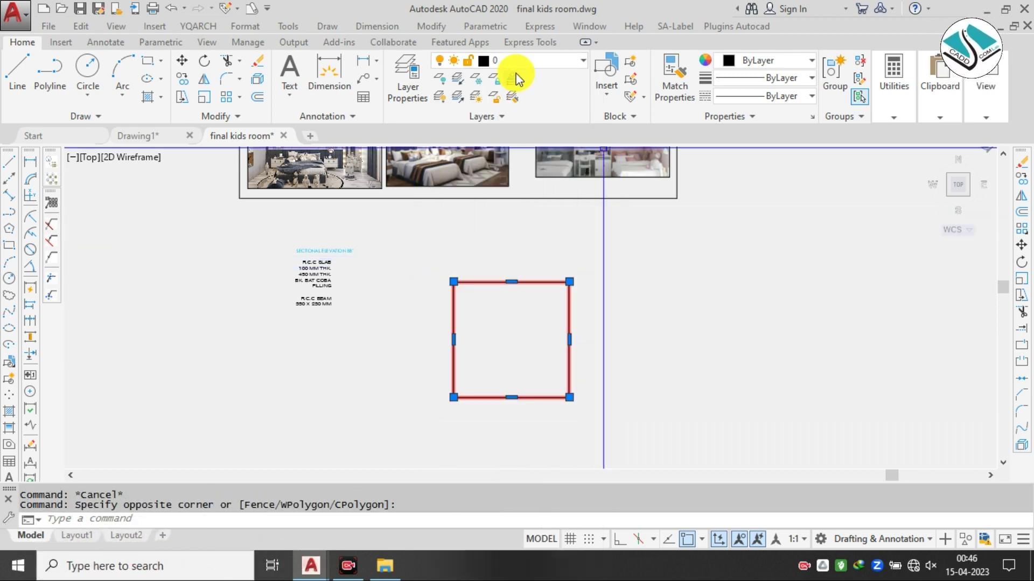
left_click(545, 60)
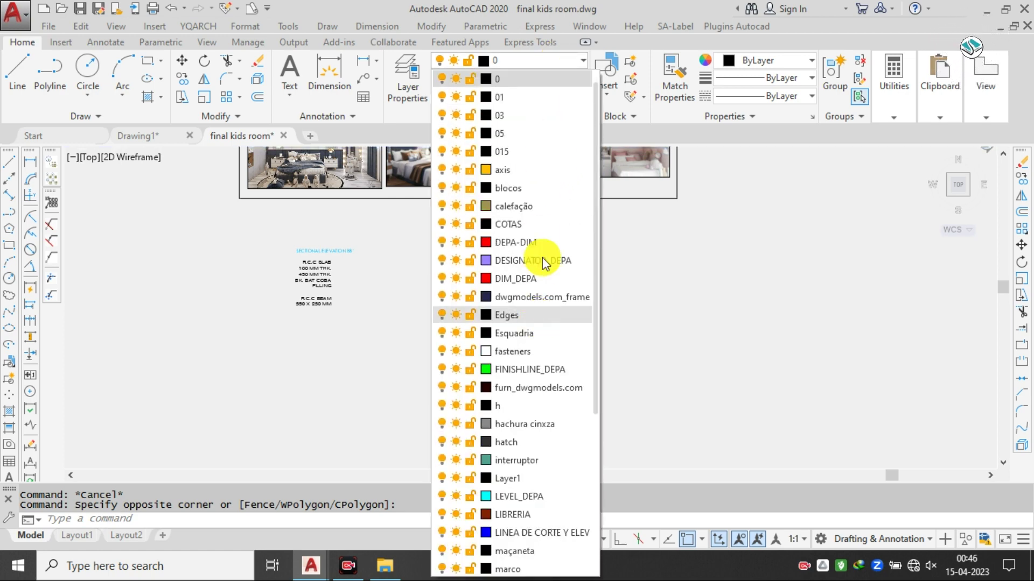
left_click(554, 203)
left_click(569, 279)
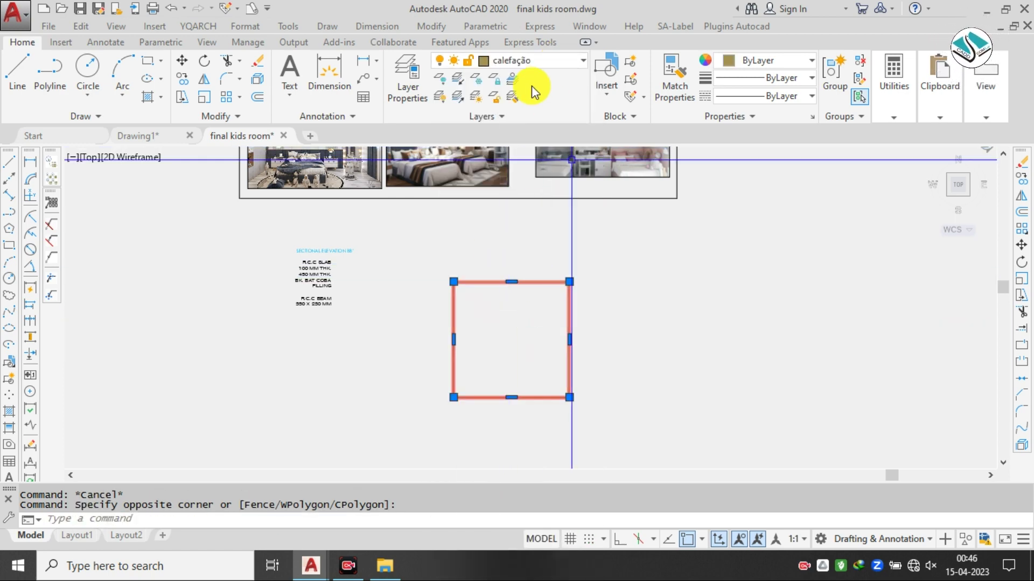
- Assign the selected 12' rectangle to the axis layer
left_click(547, 66)
scroll(532, 134, "up", 3)
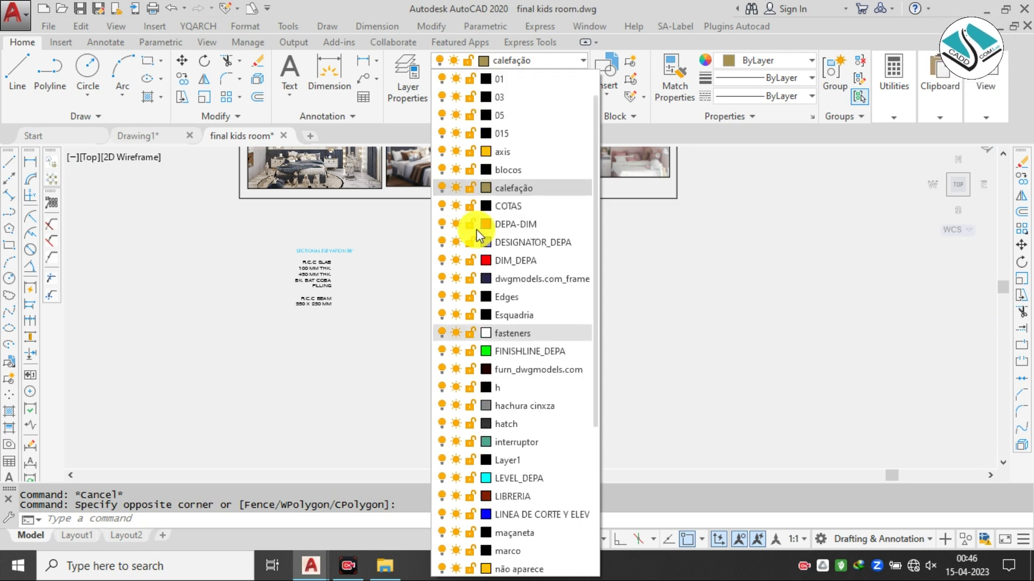
left_click(529, 190)
left_click(528, 242)
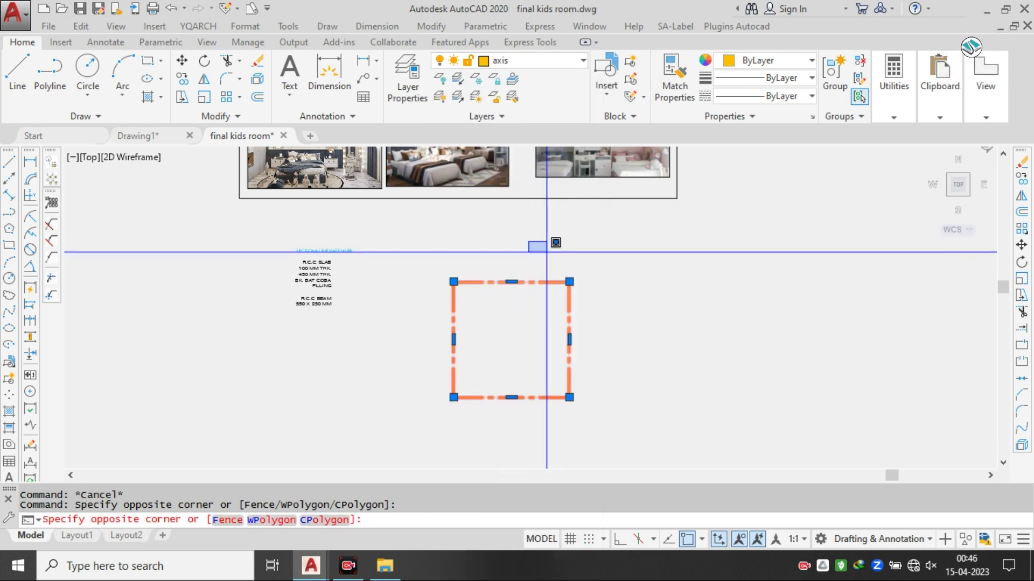
key("Escape")
- Assign the 12' rectangle to the DIM_DEPA layer and clear the selection
left_click(609, 250)
left_click(502, 325)
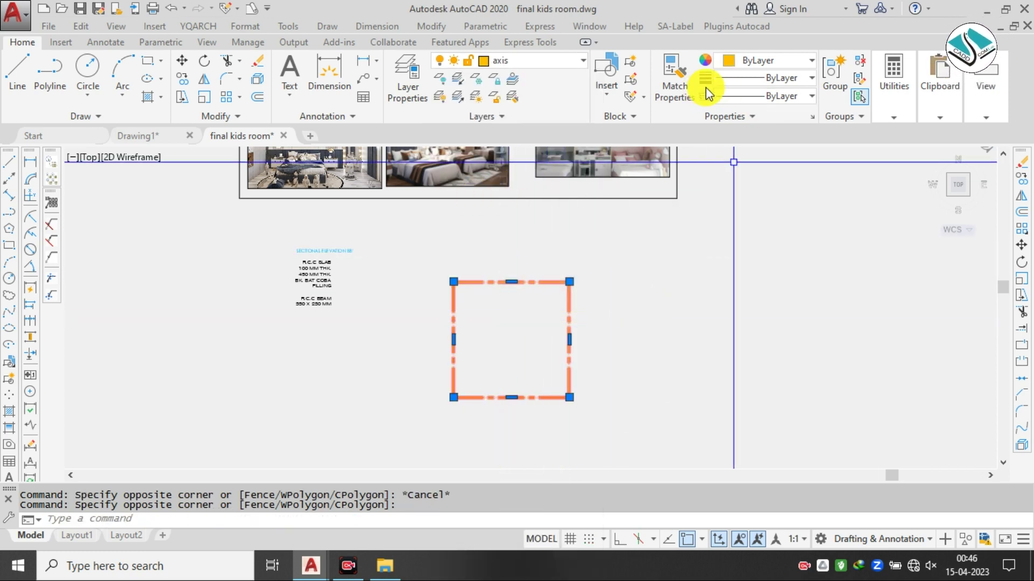
left_click(541, 55)
scroll(533, 160, "up", 2)
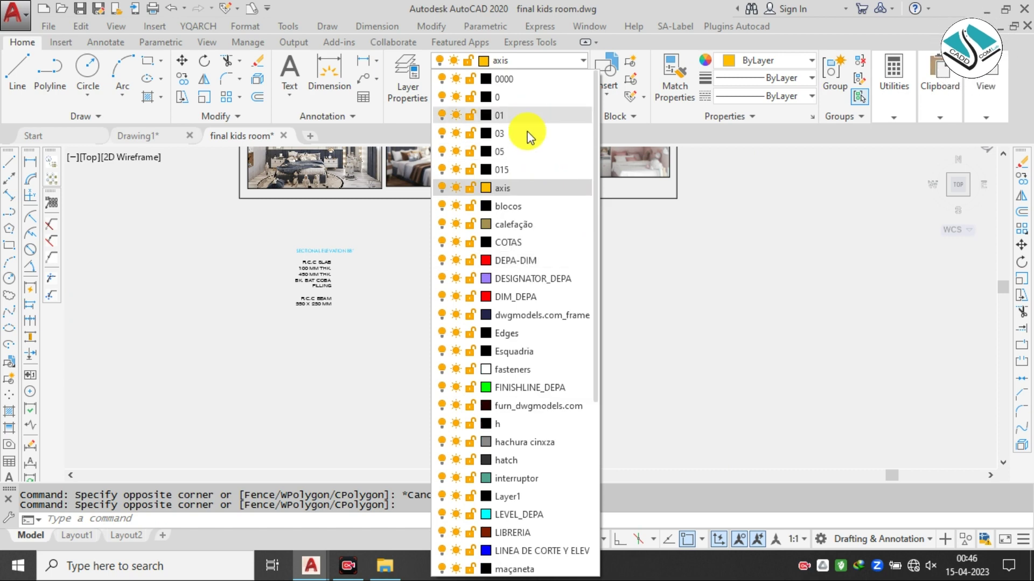
left_click(543, 296)
key("Escape")
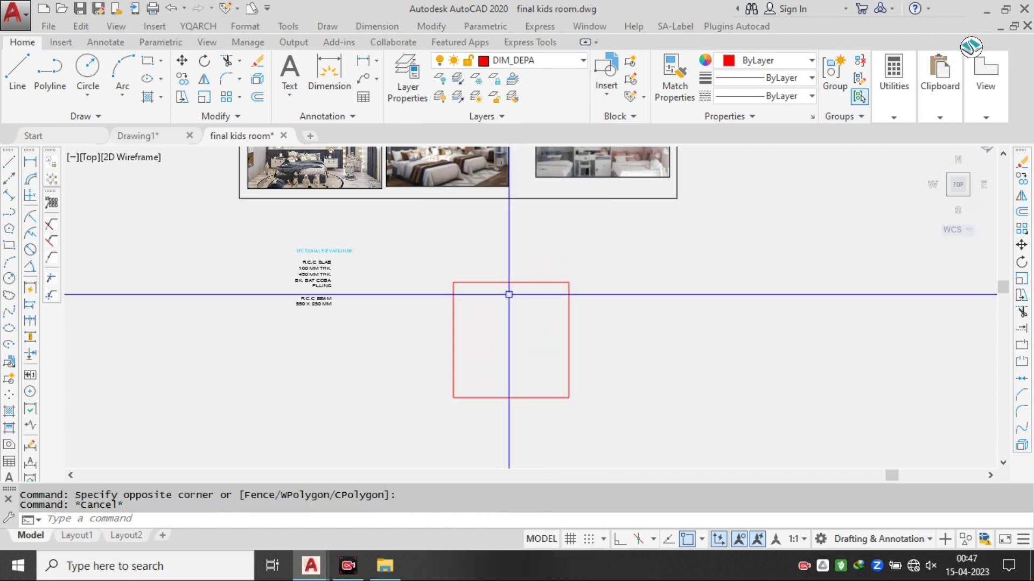
middle_click_drag(472, 257, 500, 295)
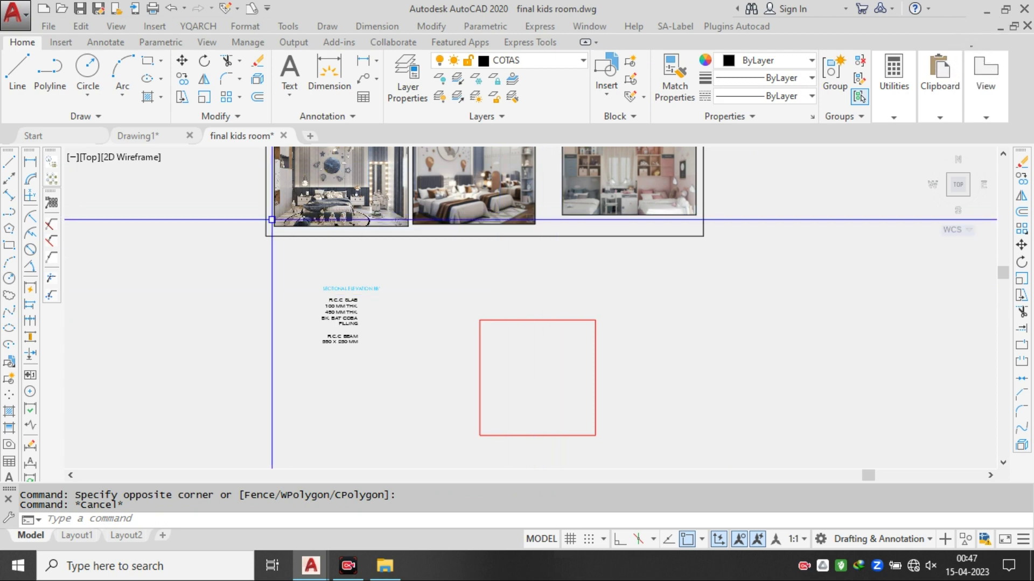
- Offset the red room rectangle inward by a distance of 9 to form the inner wall line
middle_click_drag(443, 228, 444, 229)
type("o")
key("Return")
type("9")
key("Return")
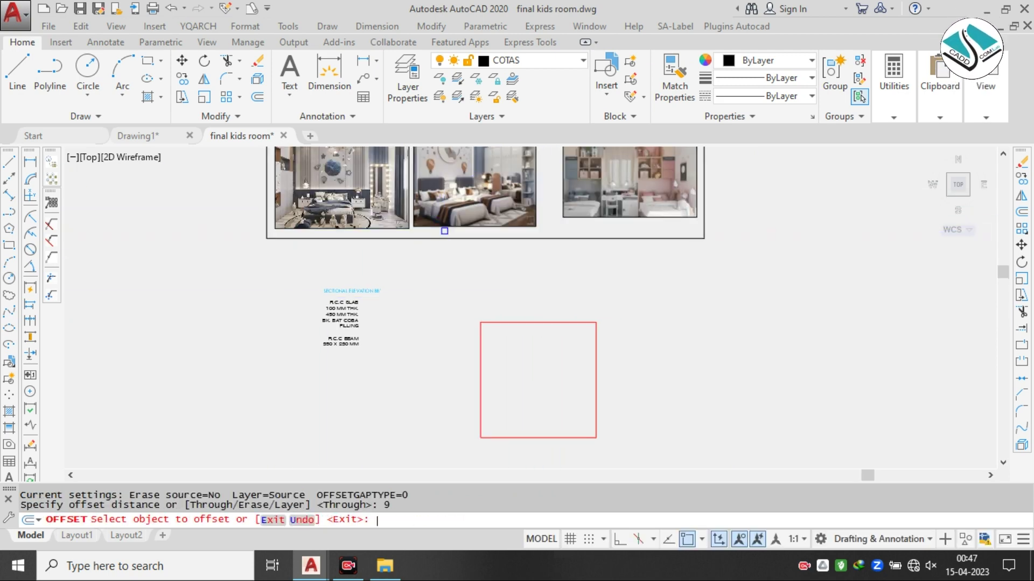
left_click(538, 323)
left_click(549, 373)
key("Escape")
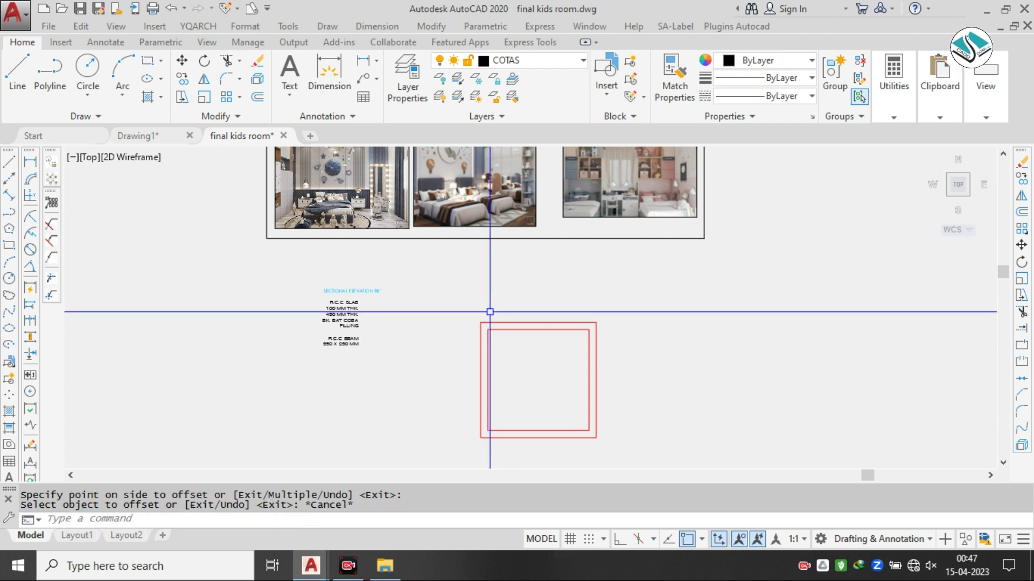
- Explode the outer and inner room rectangles into separate lines
type("x")
key("Return")
left_click(545, 313)
left_click(518, 386)
key("Return")
middle_click_drag(518, 386, 495, 356)
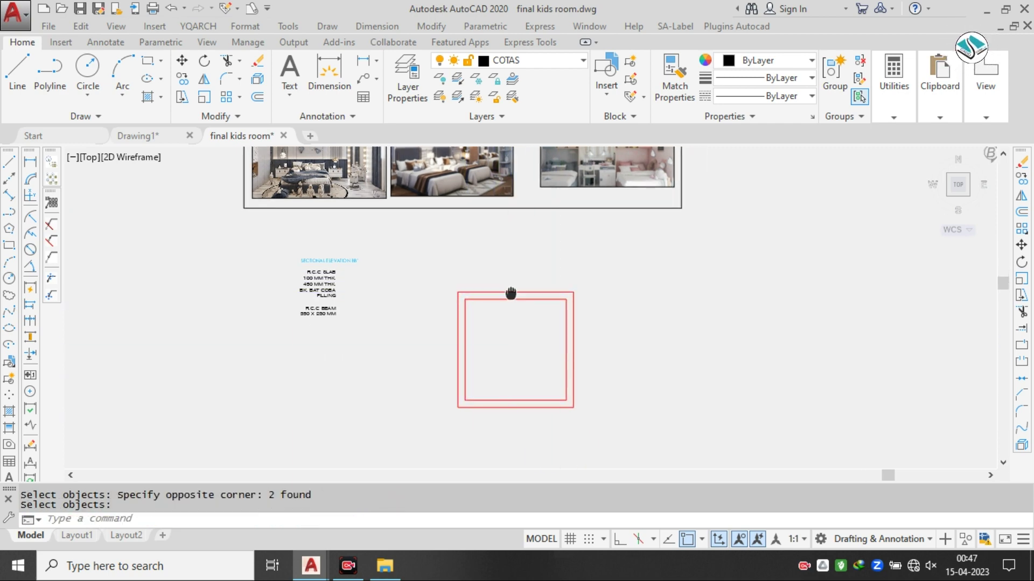
- Examine the kids bedroom renders in the frame, checking the wall decor, beds, wardrobe, dressing mirror and curtains
middle_click_drag(511, 293, 526, 320)
scroll(469, 221, "up", 2)
scroll(367, 221, "up", 2)
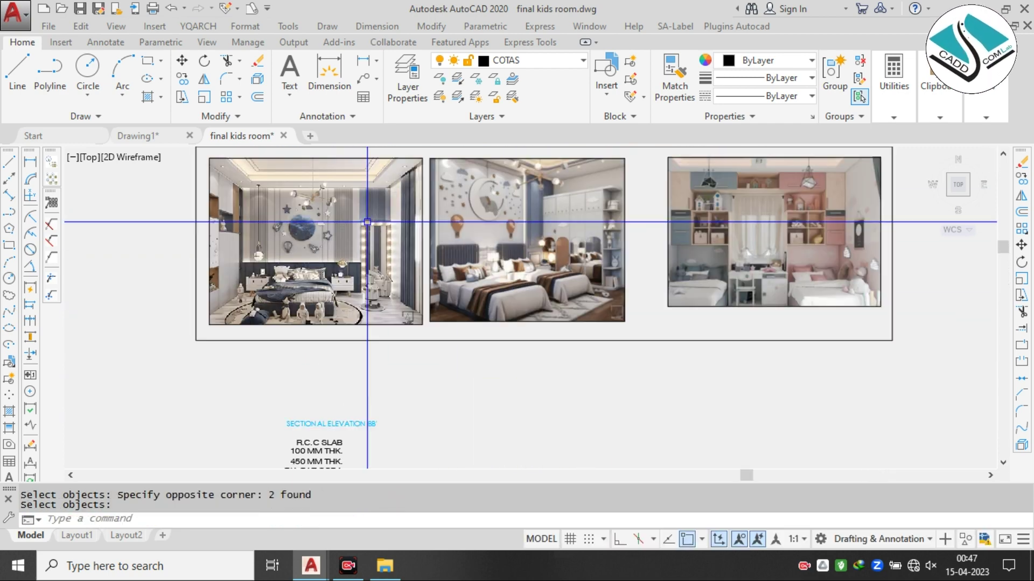
scroll(312, 167, "up", 2)
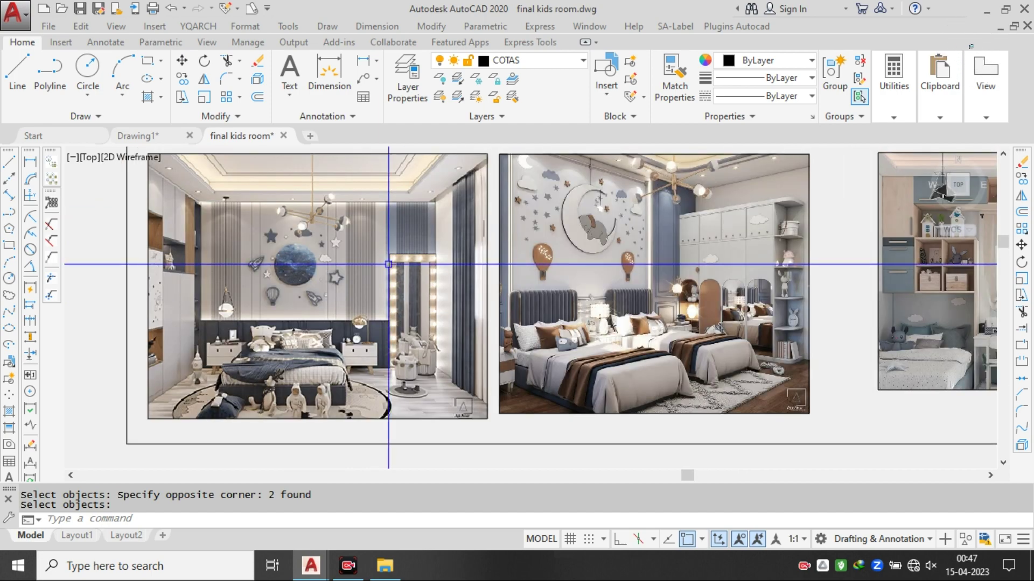
scroll(330, 276, "down", 4)
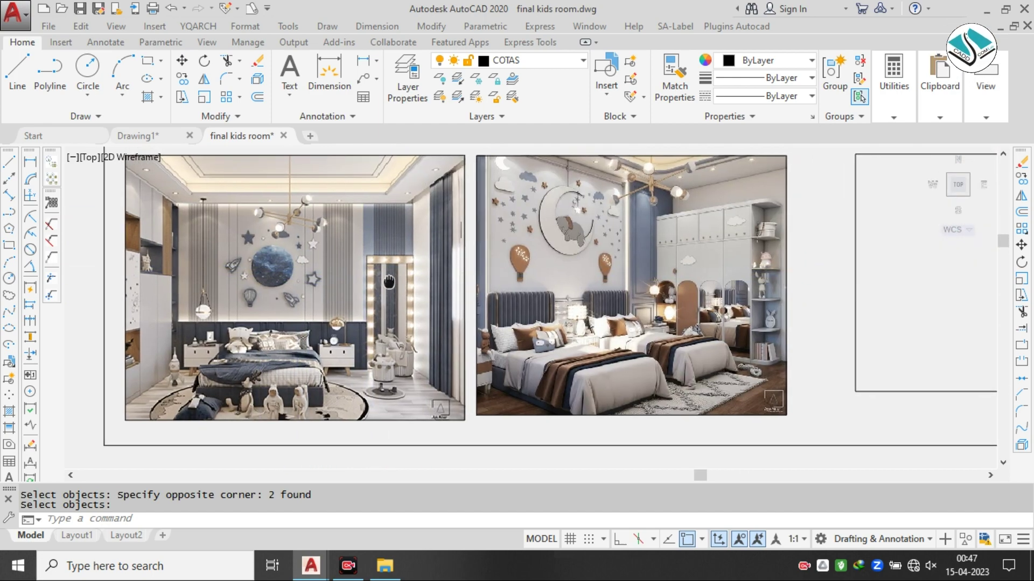
scroll(444, 275, "up", 2)
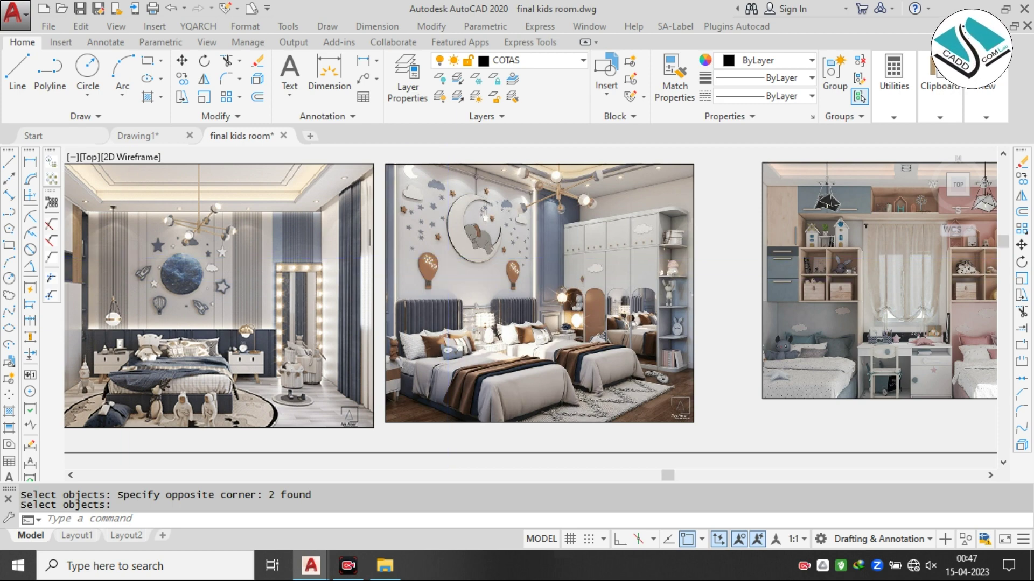
scroll(253, 251, "up", 3)
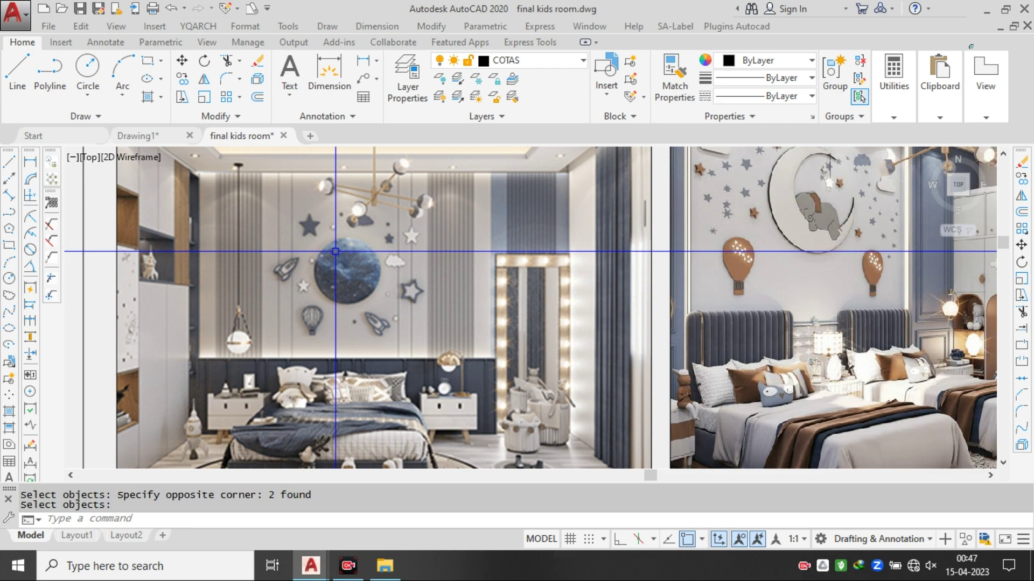
scroll(330, 248, "down", 2)
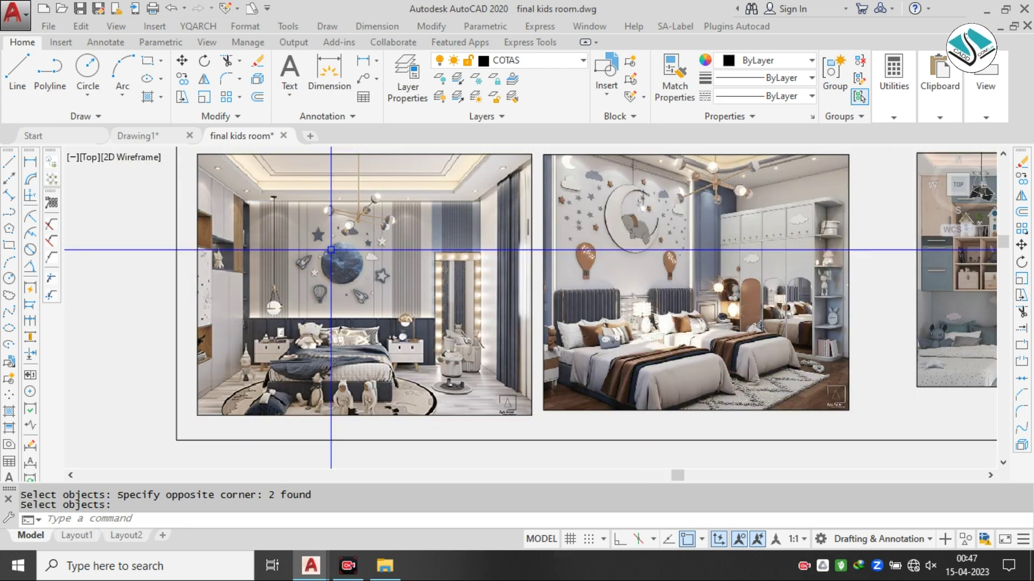
middle_click_drag(413, 292, 263, 308)
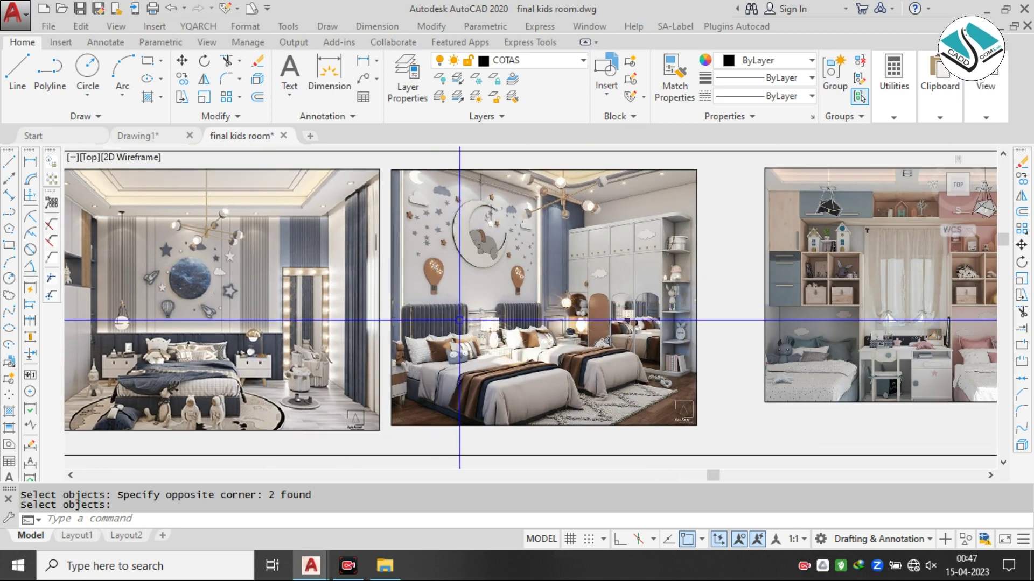
scroll(648, 227, "up", 2)
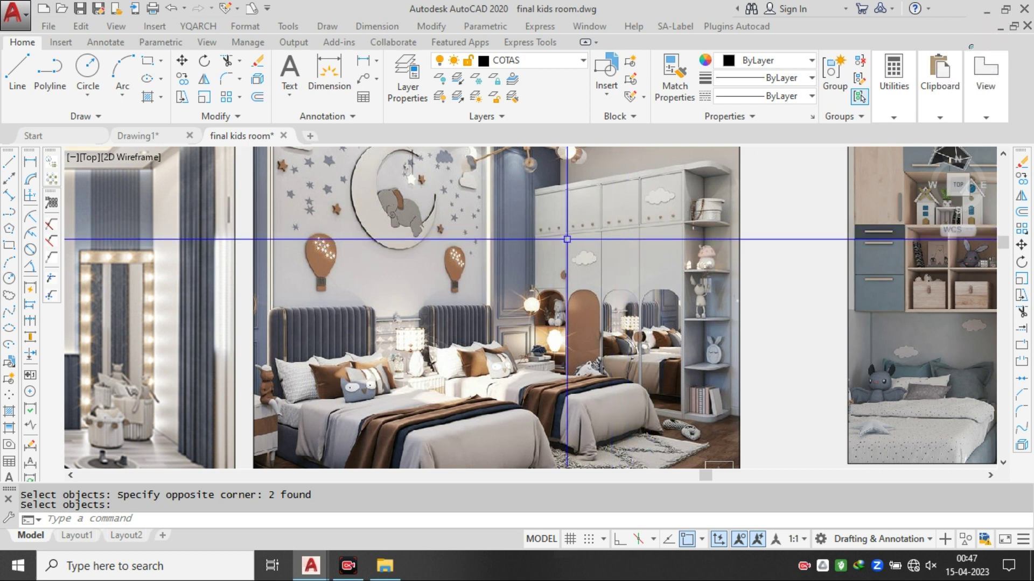
scroll(628, 231, "down", 2)
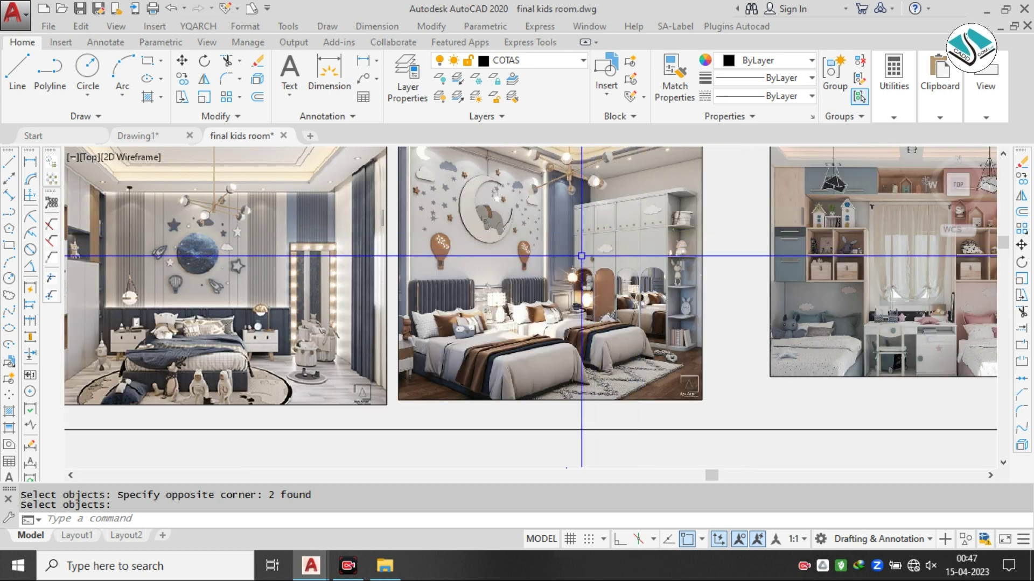
scroll(256, 336, "up", 3)
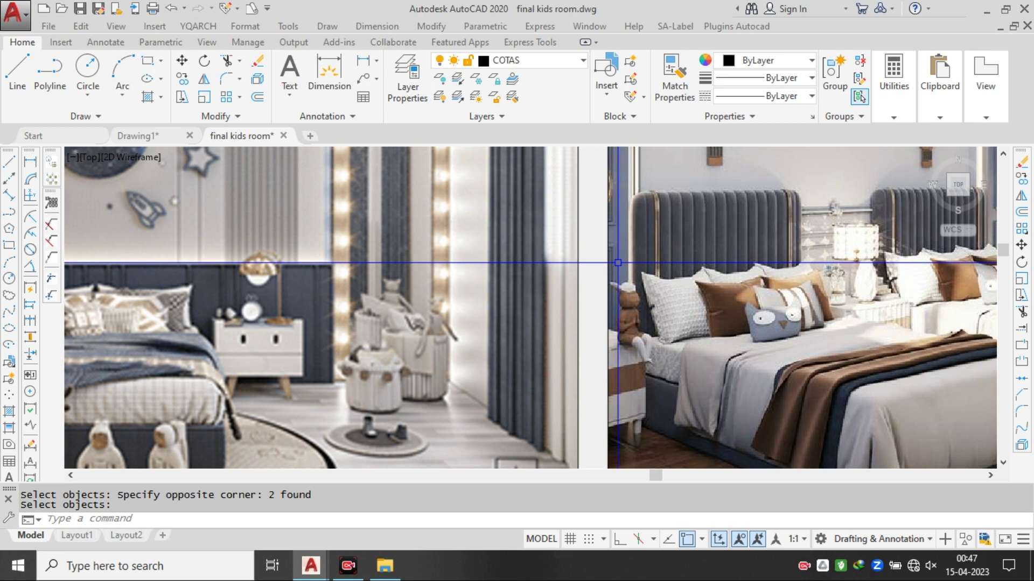
scroll(605, 274, "down", 3)
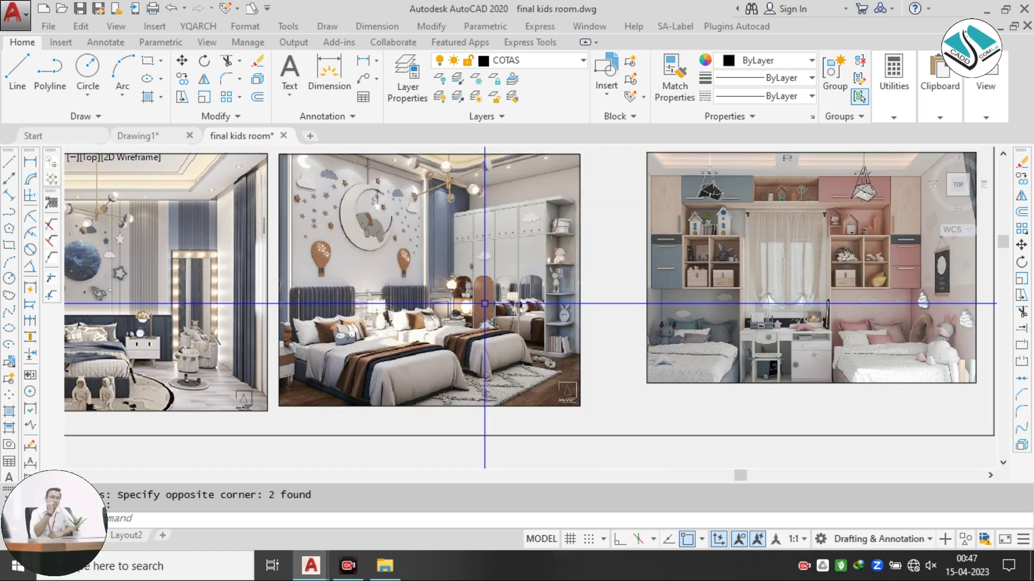
middle_click_drag(364, 301, 497, 301)
middle_click_drag(341, 276, 489, 282)
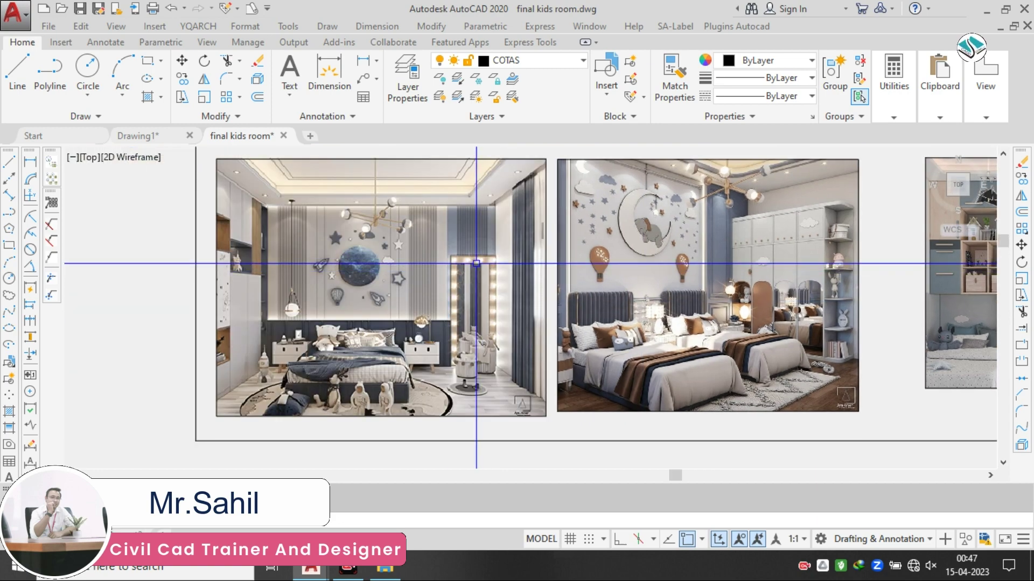
scroll(440, 243, "down", 2)
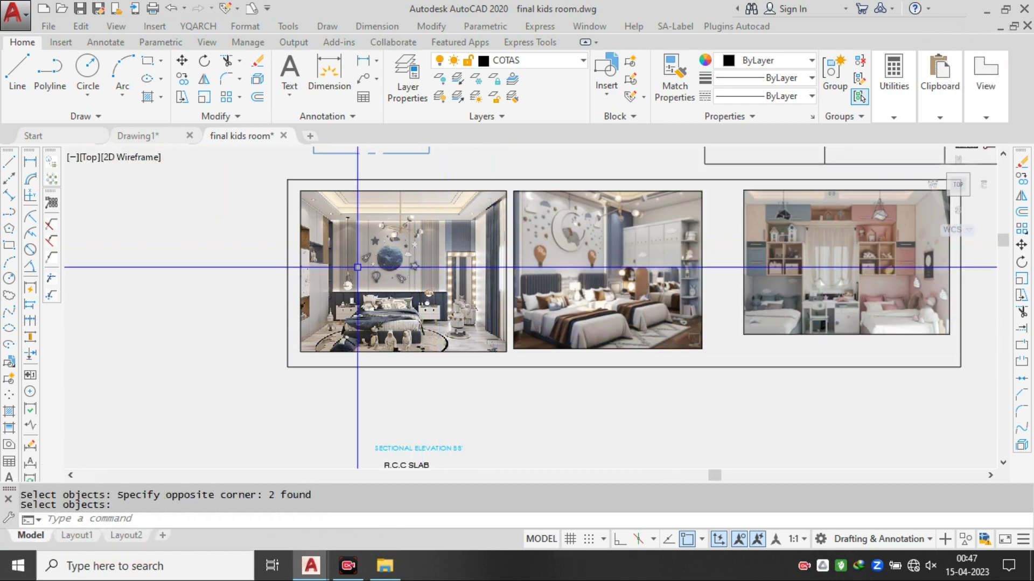
middle_click_drag(448, 320, 401, 276)
scroll(401, 276, "down", 2)
left_click(646, 289)
left_click(426, 411)
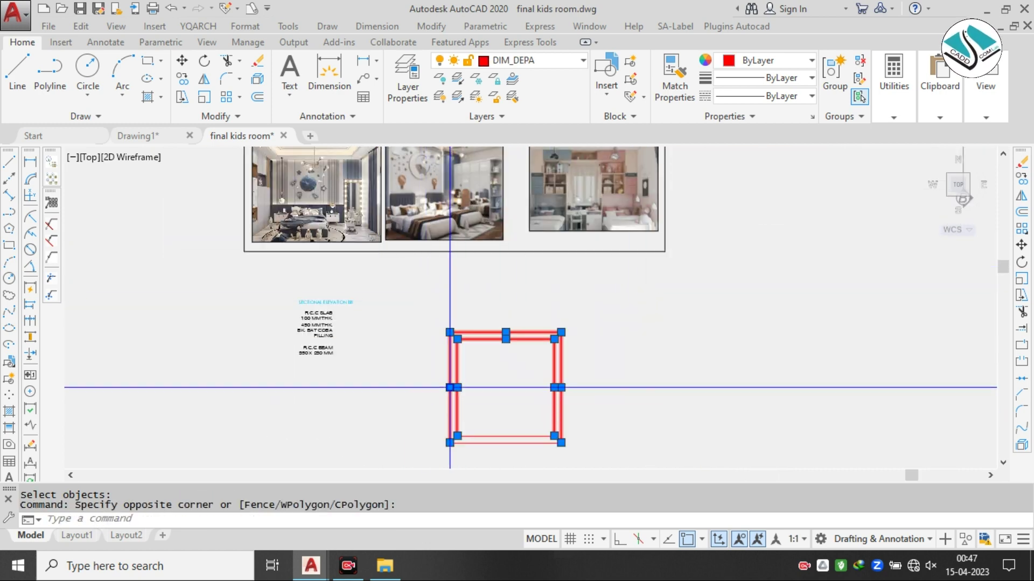
type("m")
key("Return")
left_click(457, 367)
middle_click_drag(640, 266, 474, 289)
key("Escape")
- Move the double-lined red room outline up beside the frame with the bedroom renders
middle_click_drag(395, 351, 439, 288)
left_click(498, 272)
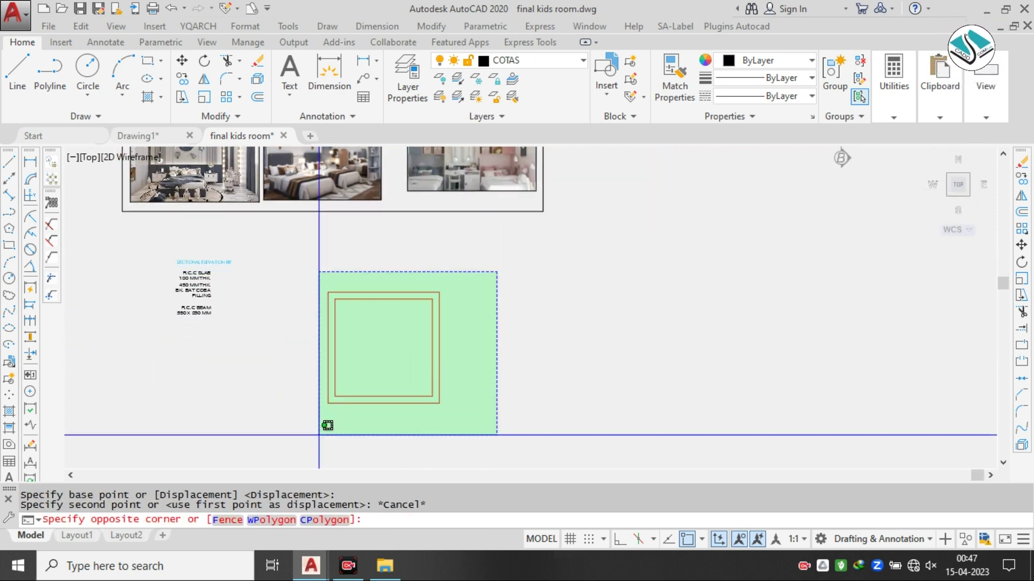
left_click(318, 434)
type("m")
key("Return")
left_click(379, 327)
middle_click_drag(595, 199, 557, 353)
key("Escape")
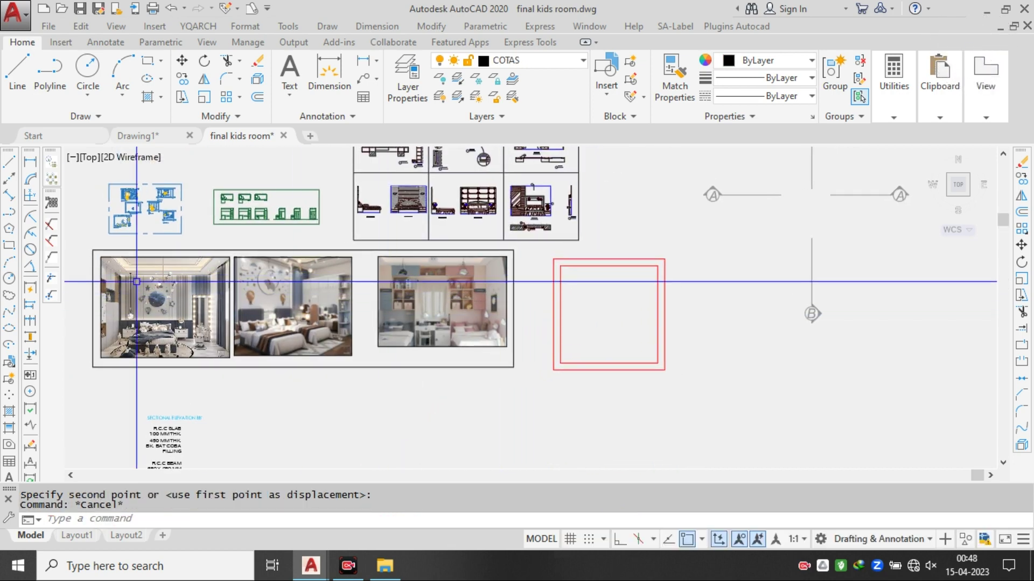
- Study the twin-bed render's moon wall decor, wardrobe and side shelves, and compare it with the single-bed render
scroll(136, 280, "up", 4)
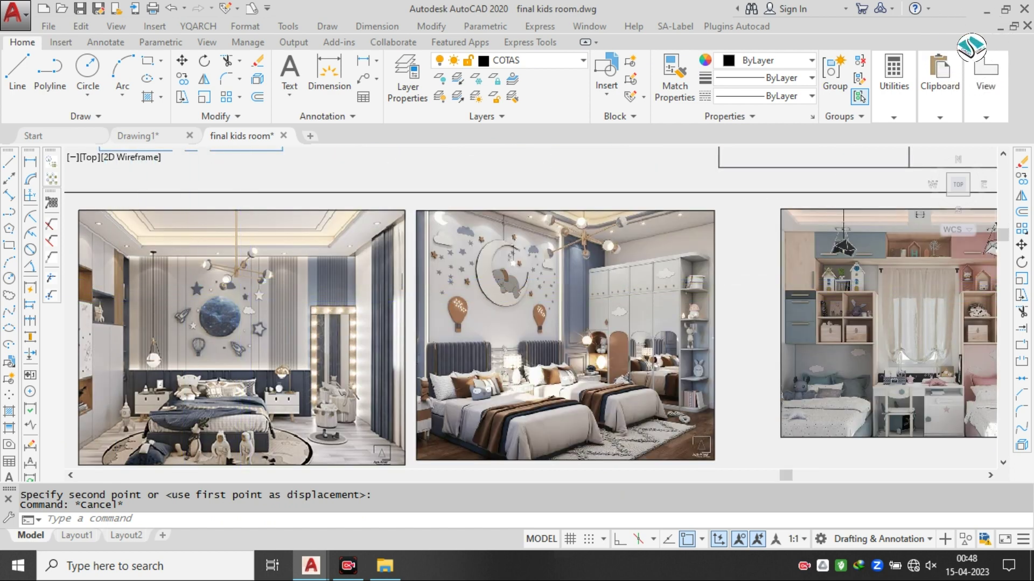
scroll(224, 307, "down", 4)
scroll(300, 314, "up", 3)
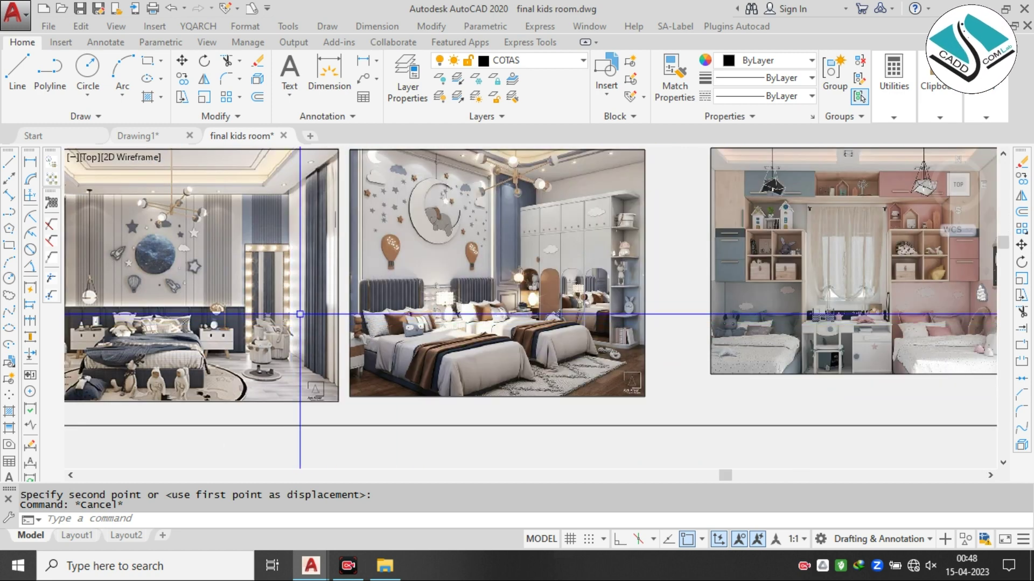
scroll(299, 313, "down", 1)
scroll(404, 231, "up", 1)
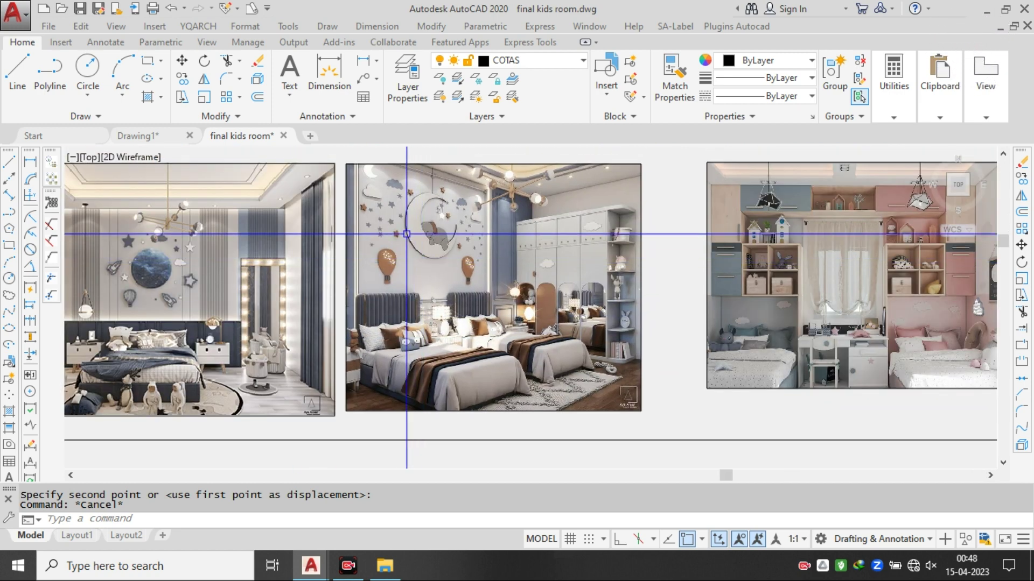
scroll(461, 214, "up", 2)
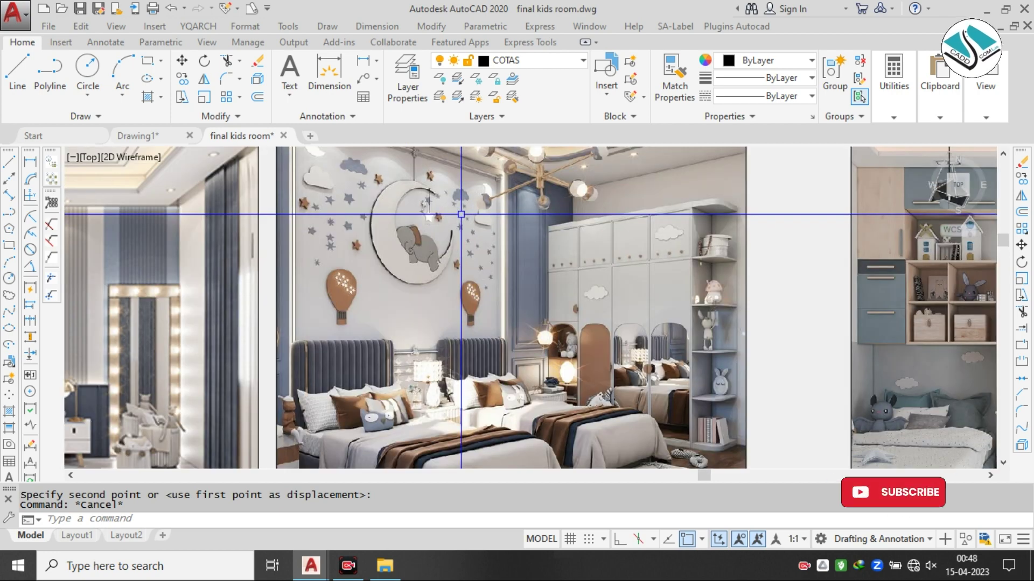
scroll(461, 214, "down", 2)
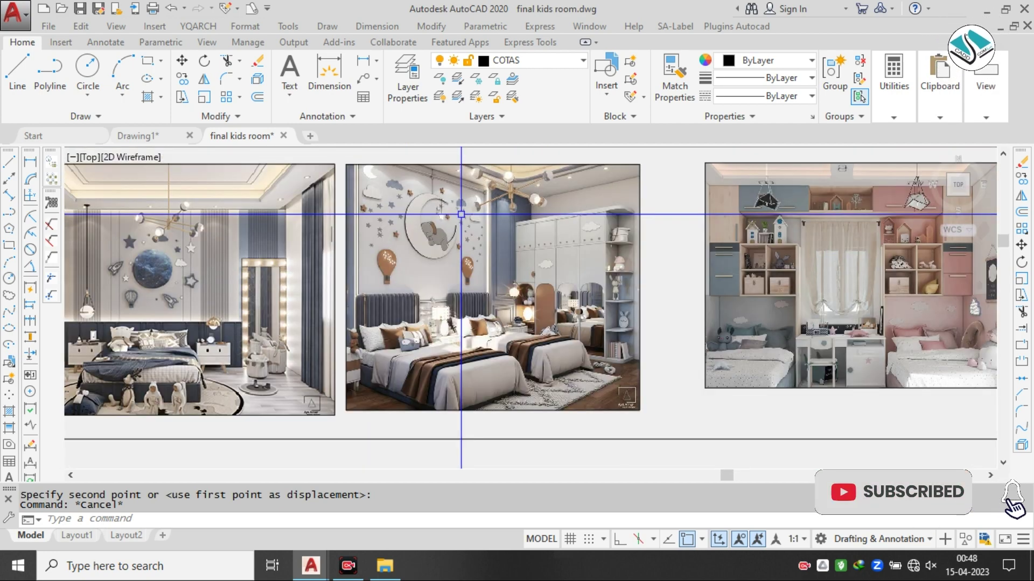
scroll(466, 207, "up", 2)
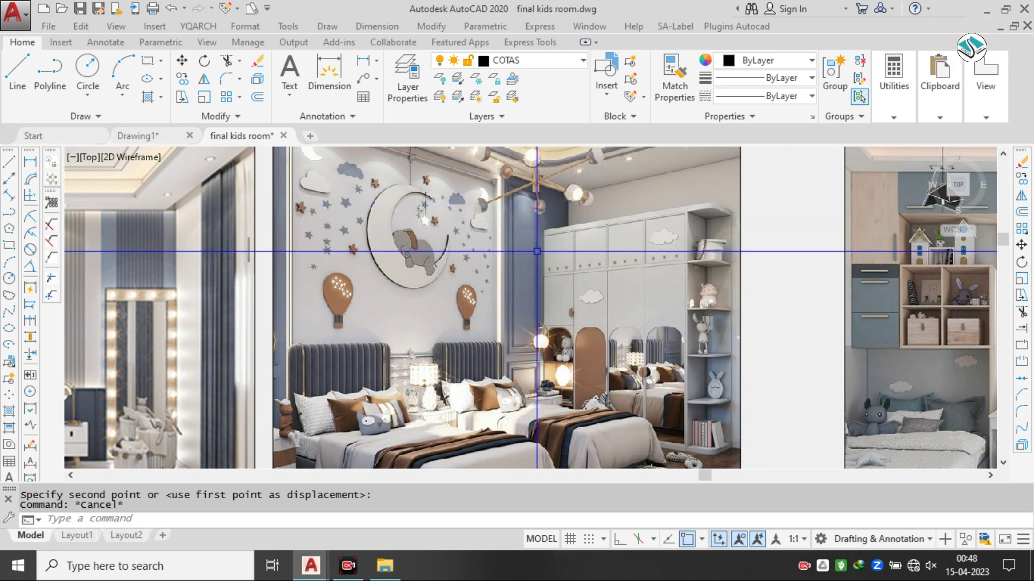
scroll(526, 244, "down", 4)
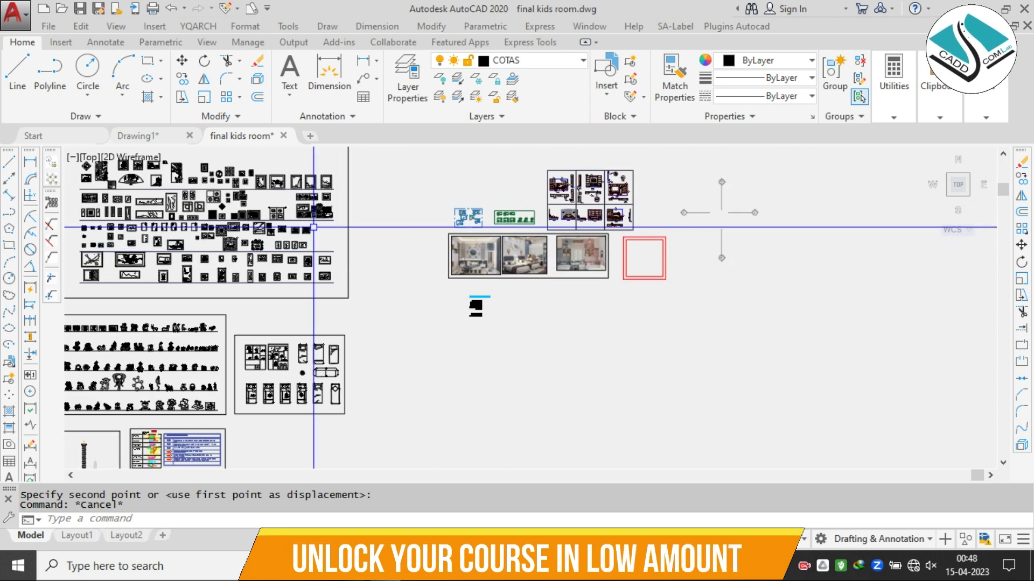
scroll(516, 232, "up", 5)
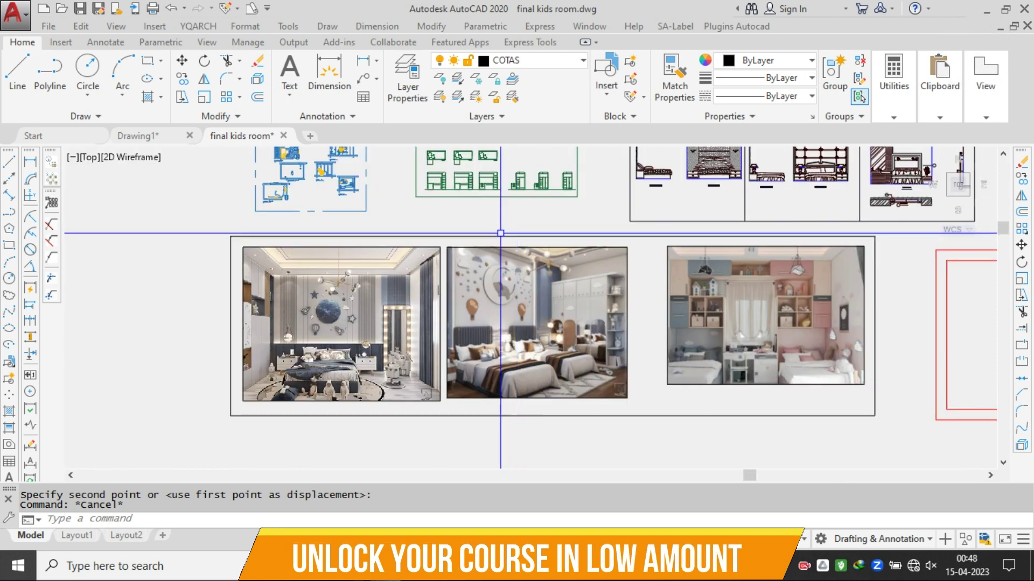
scroll(338, 350, "down", 3)
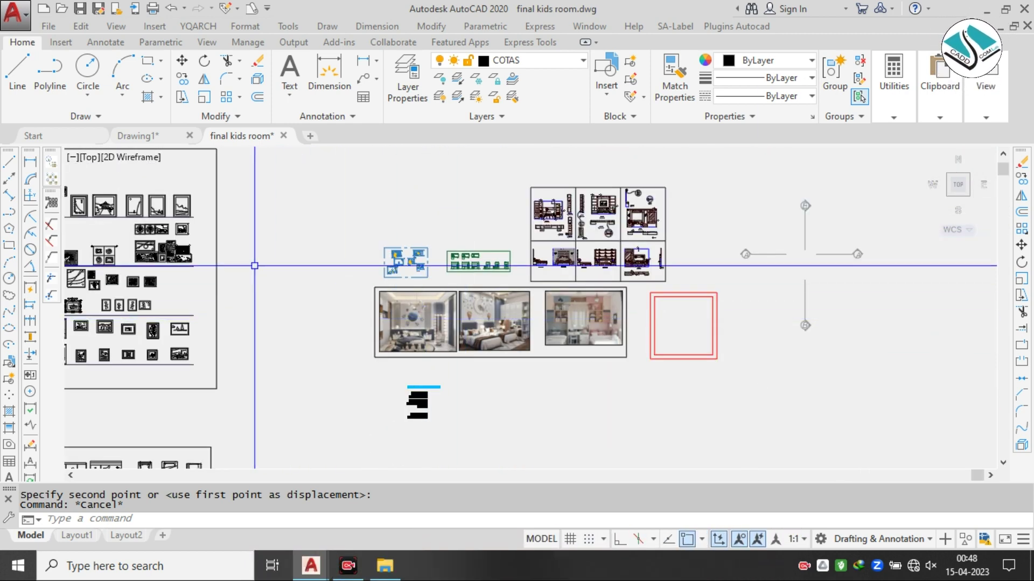
middle_click_drag(254, 266, 396, 273)
scroll(230, 238, "up", 3)
scroll(375, 318, "down", 3)
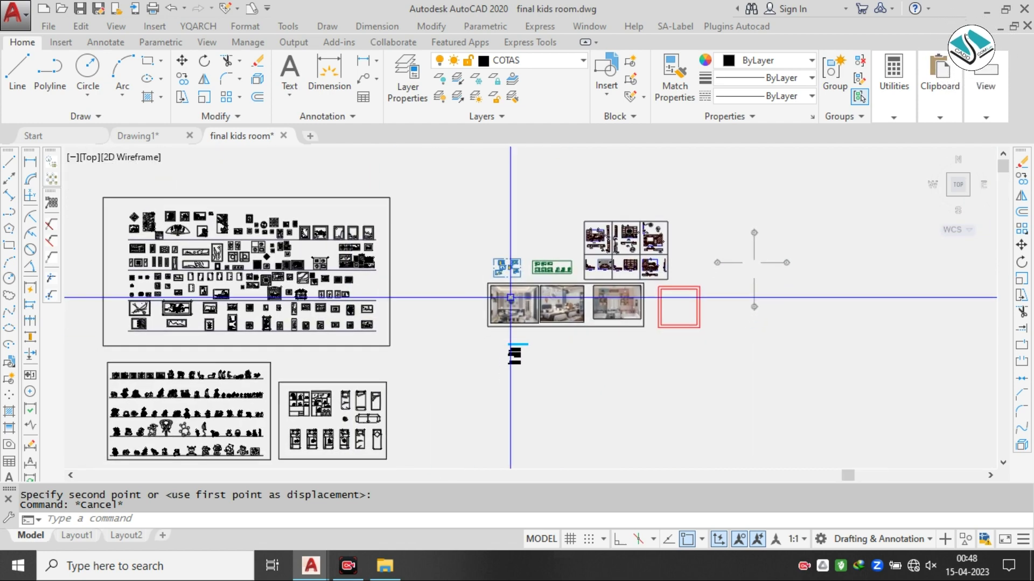
scroll(510, 295, "up", 5)
scroll(511, 294, "down", 3)
scroll(478, 286, "up", 5)
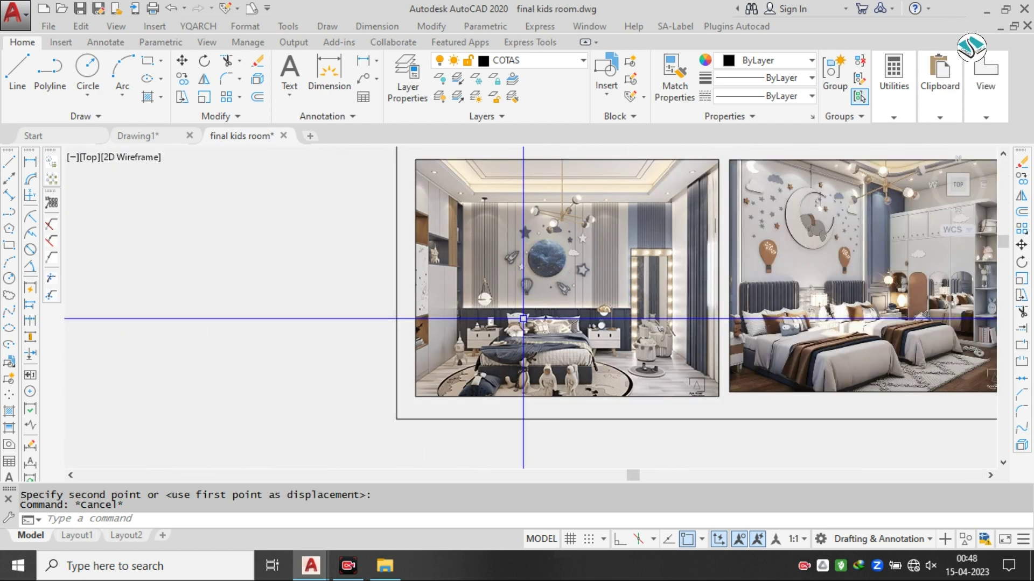
middle_click_drag(625, 311, 477, 285)
scroll(743, 235, "down", 5)
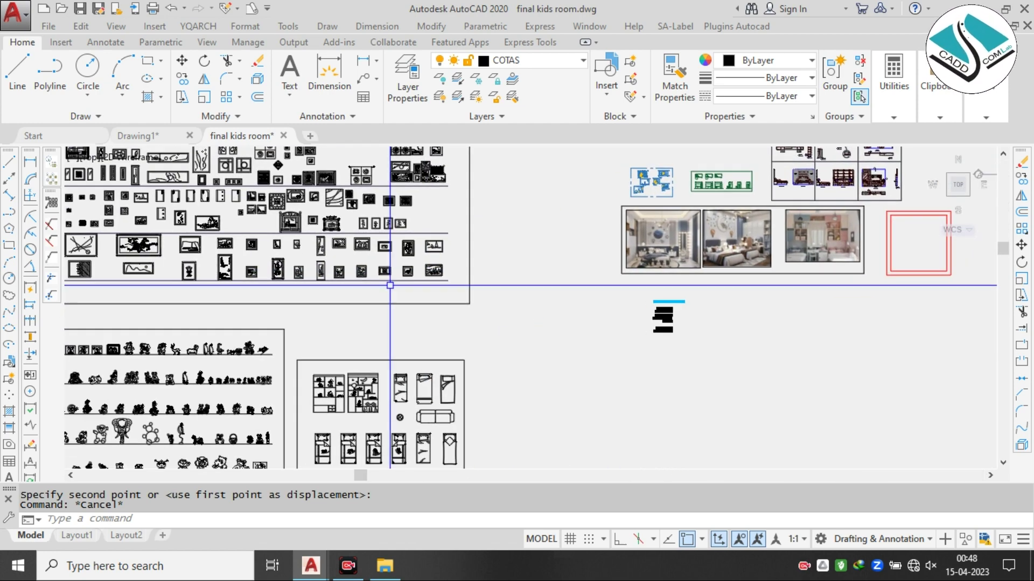
- Look through the framed block collections of toys, shelving units, beds and wall art
middle_click_drag(237, 360, 504, 281)
scroll(575, 312, "up", 4)
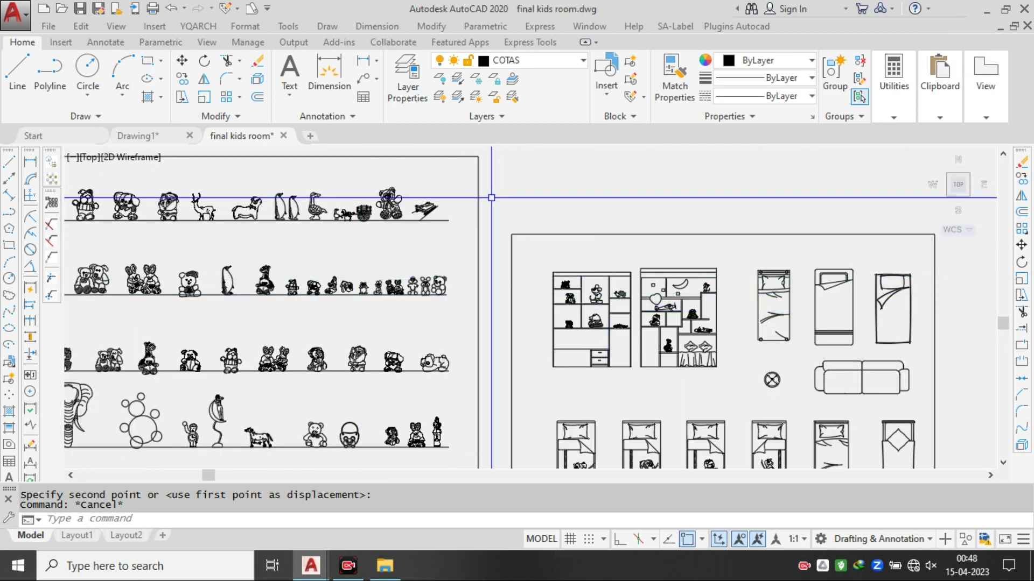
scroll(592, 183, "down", 4)
scroll(550, 203, "up", 7)
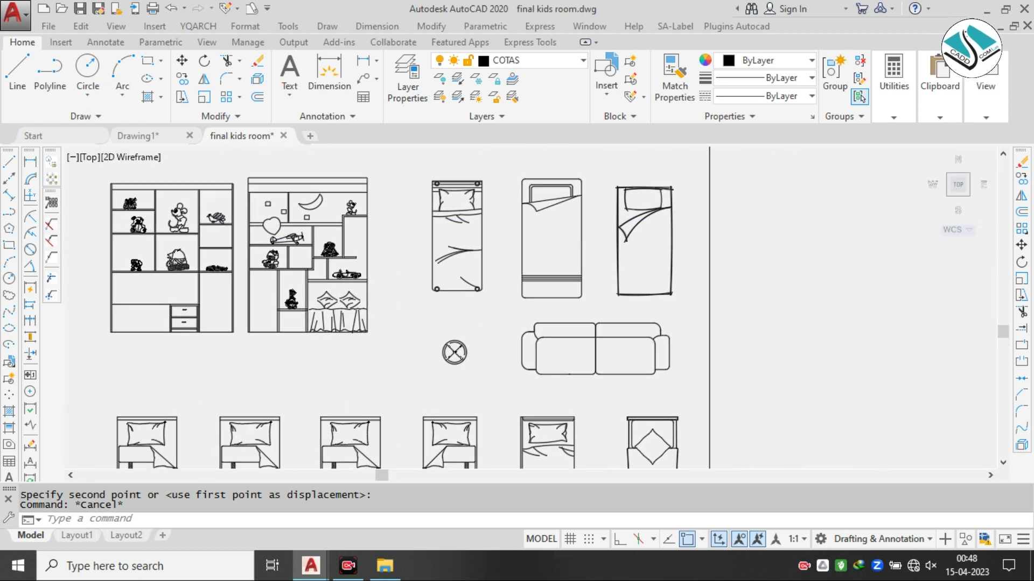
scroll(513, 222, "down", 2)
scroll(511, 222, "down", 6)
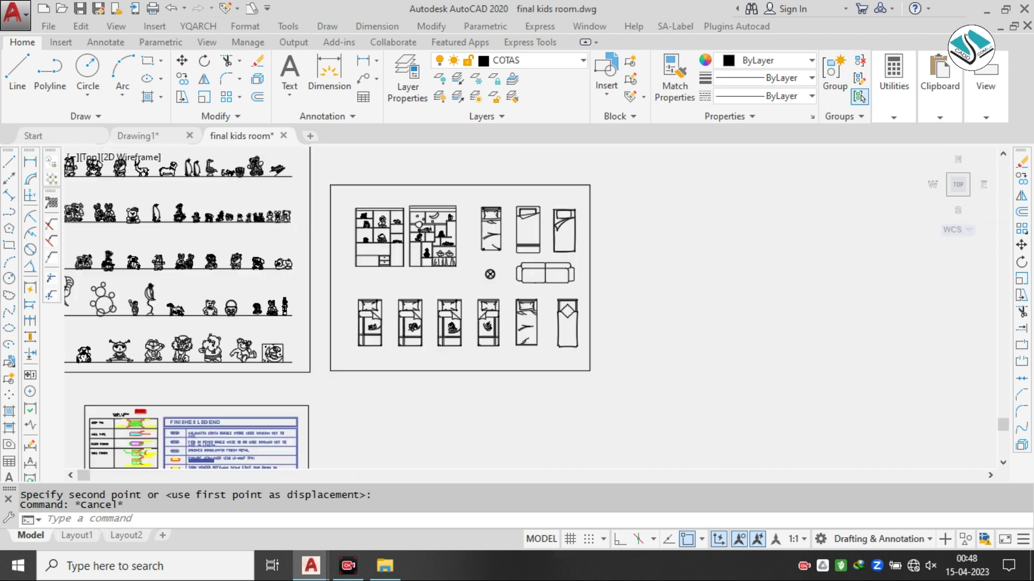
scroll(371, 168, "up", 3)
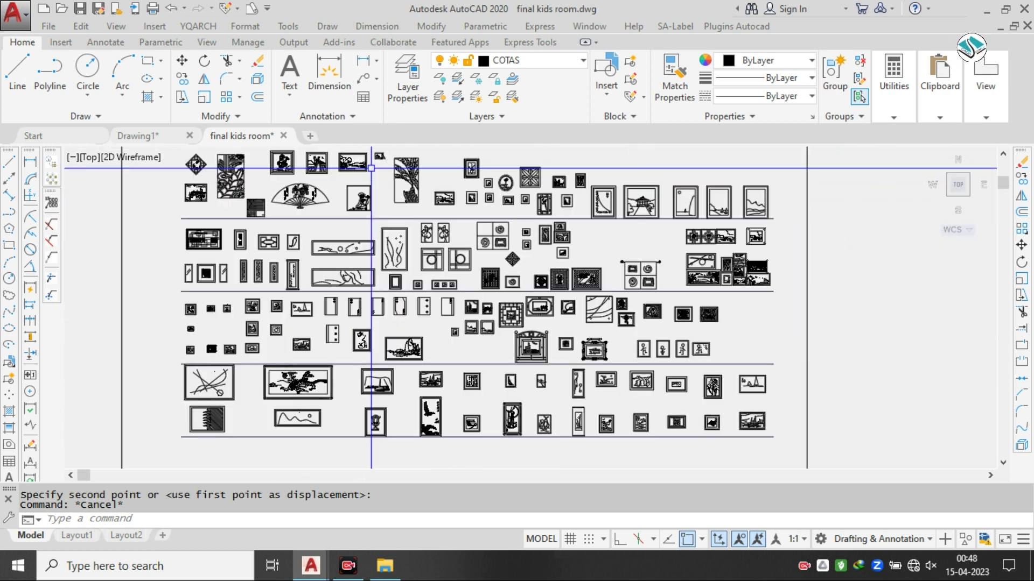
scroll(371, 168, "down", 5)
scroll(597, 191, "up", 8)
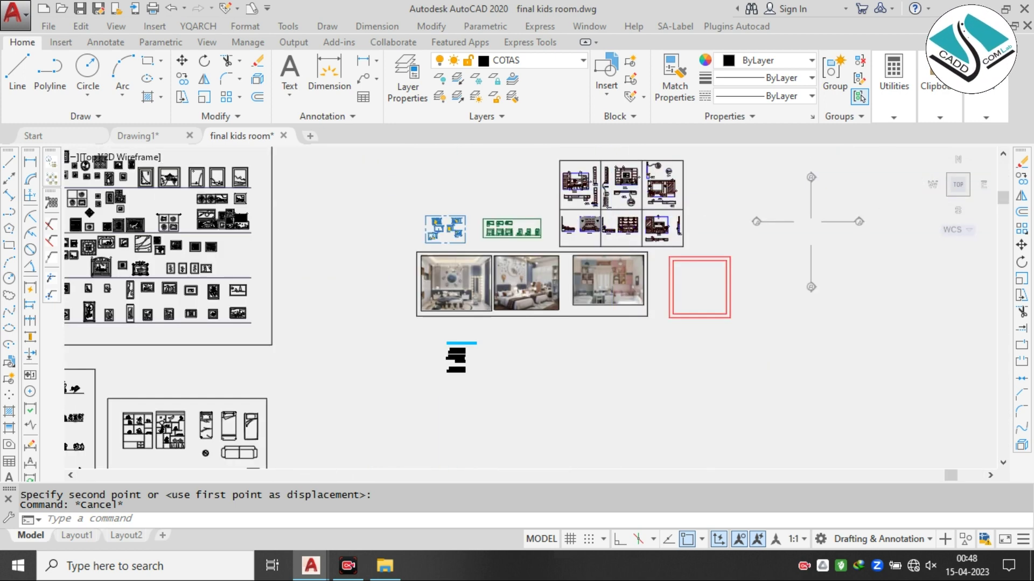
scroll(352, 262, "up", 4)
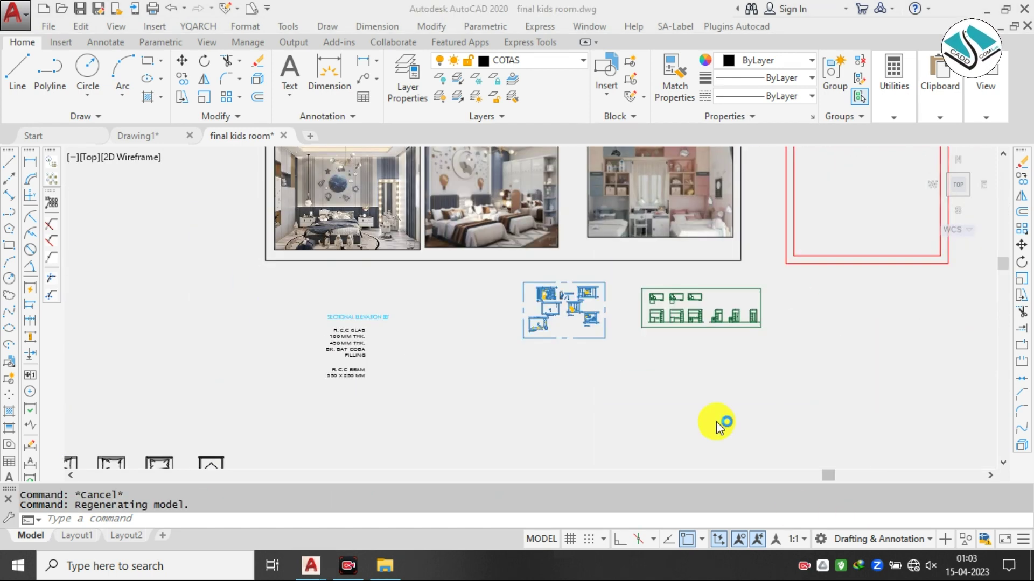
- Compare the empty red room outline with the layouts shown in the bedroom renders
left_click(645, 316)
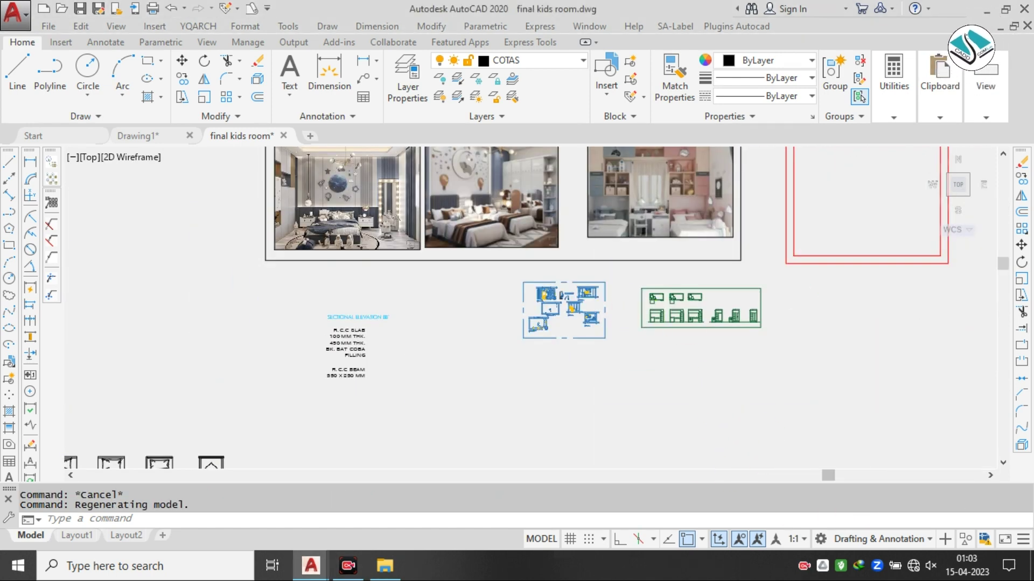
key("Escape")
scroll(733, 293, "down", 2)
scroll(563, 293, "up", 5)
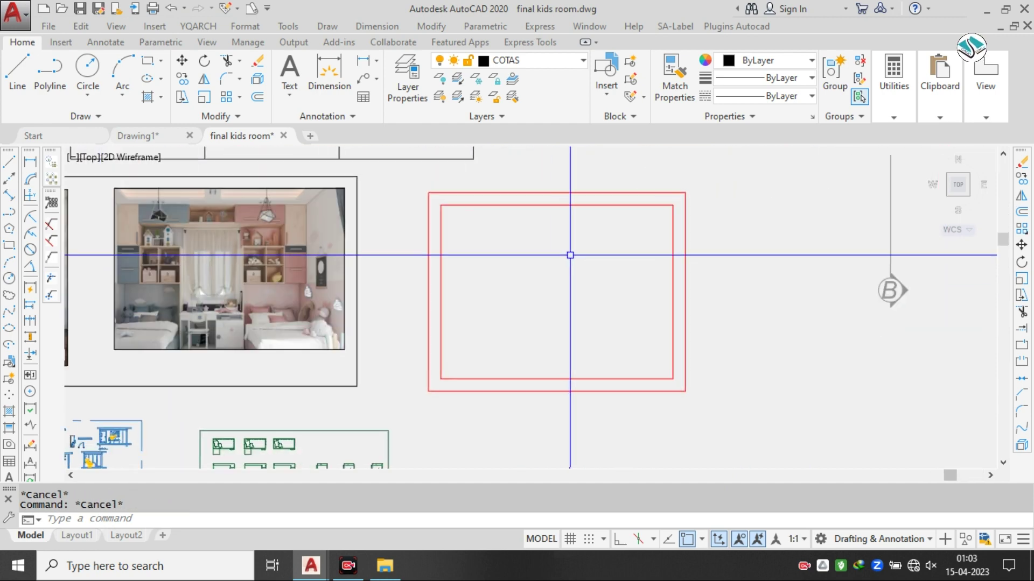
scroll(531, 264, "down", 2)
middle_click_drag(532, 265, 574, 220)
middle_click_drag(260, 226, 420, 267)
scroll(248, 298, "up", 4)
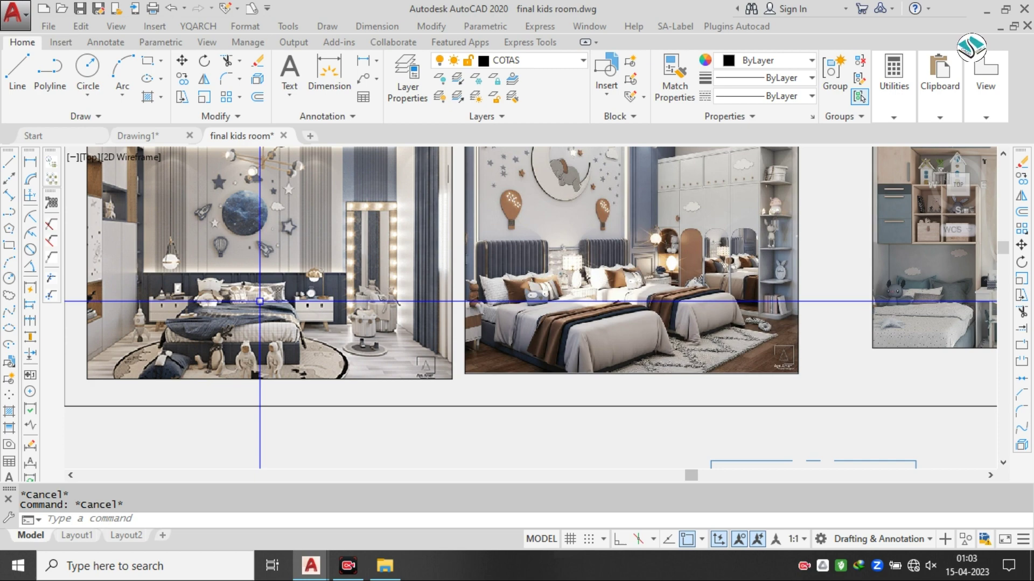
scroll(492, 305, "down", 4)
scroll(734, 236, "up", 2)
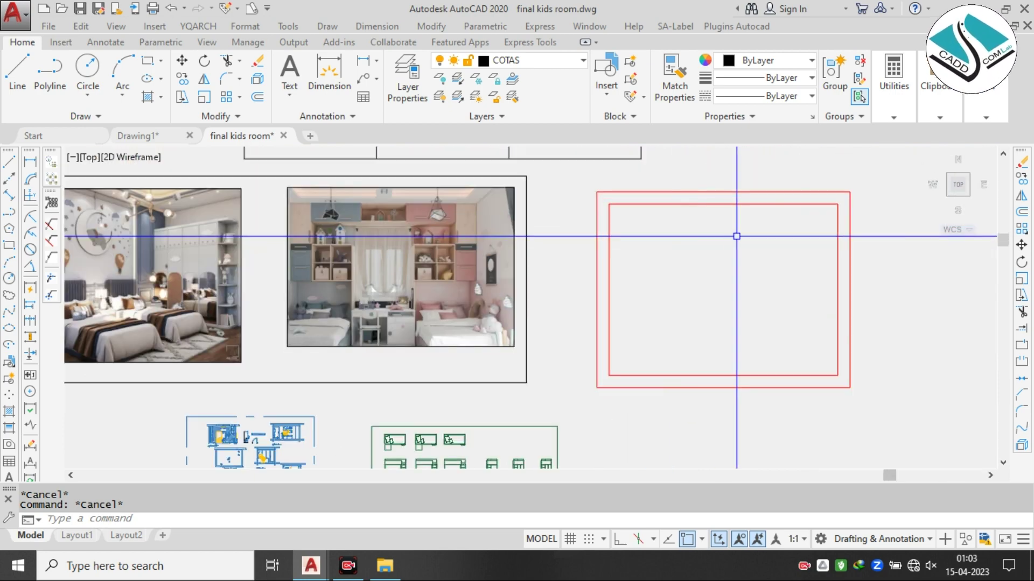
middle_click_drag(734, 235, 606, 235)
scroll(607, 236, "down", 4)
- Inspect the green bunk bed drawings and the blue reference sheet's floor plan, door, desk and interior views
scroll(480, 325, "up", 8)
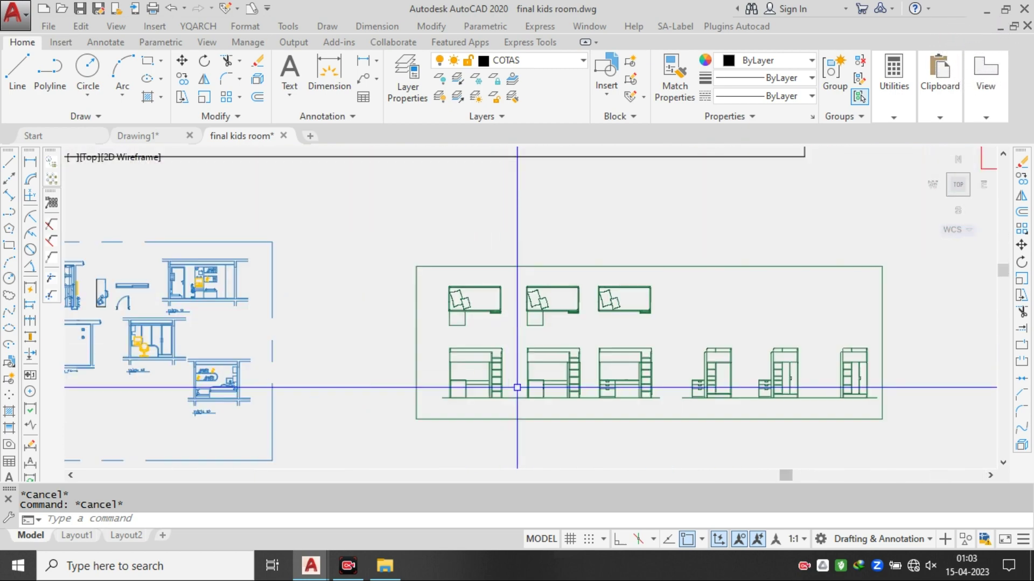
scroll(518, 374, "up", 2)
scroll(586, 294, "down", 5)
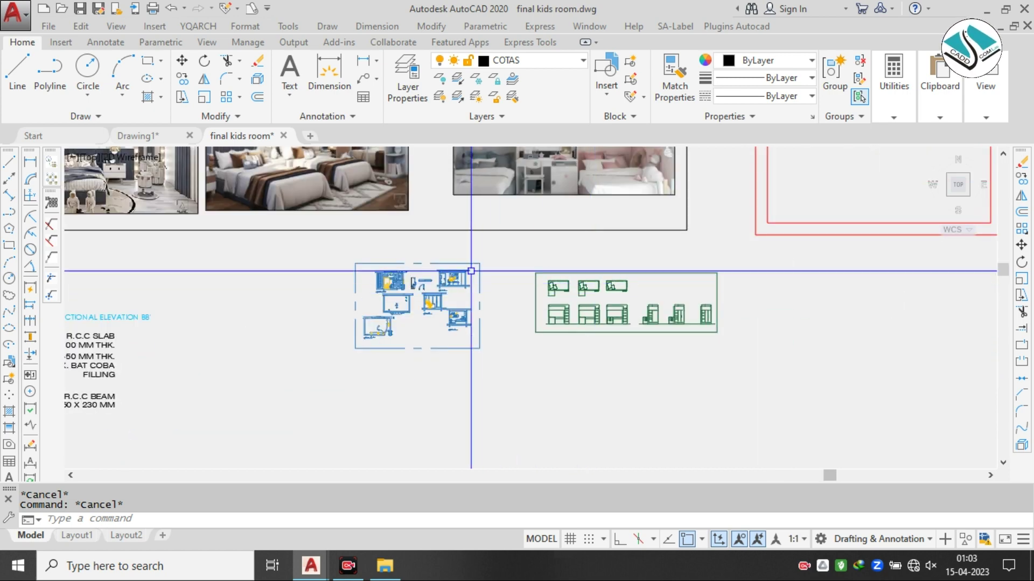
scroll(421, 282, "up", 5)
scroll(412, 323, "up", 2)
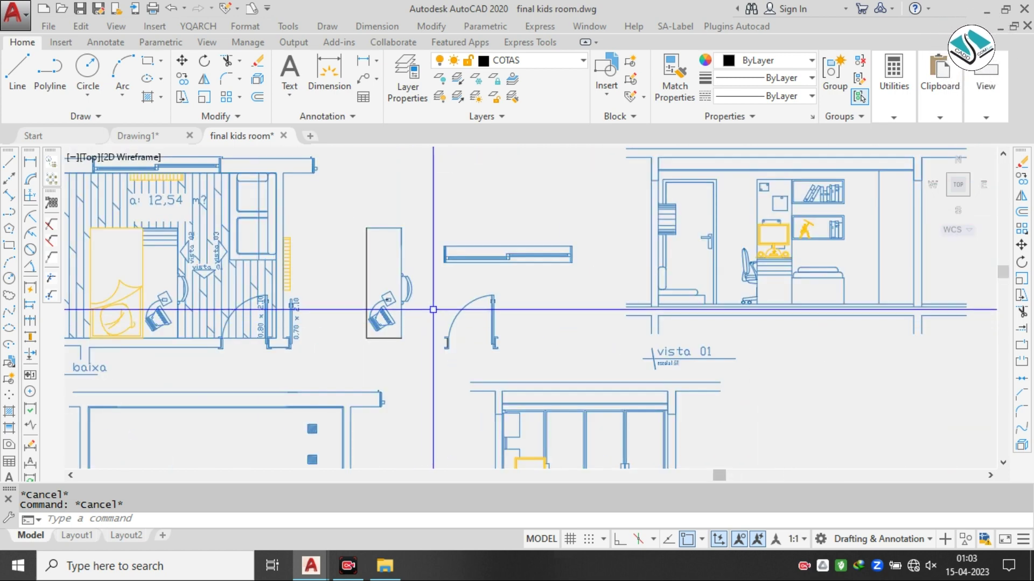
scroll(467, 291, "down", 2)
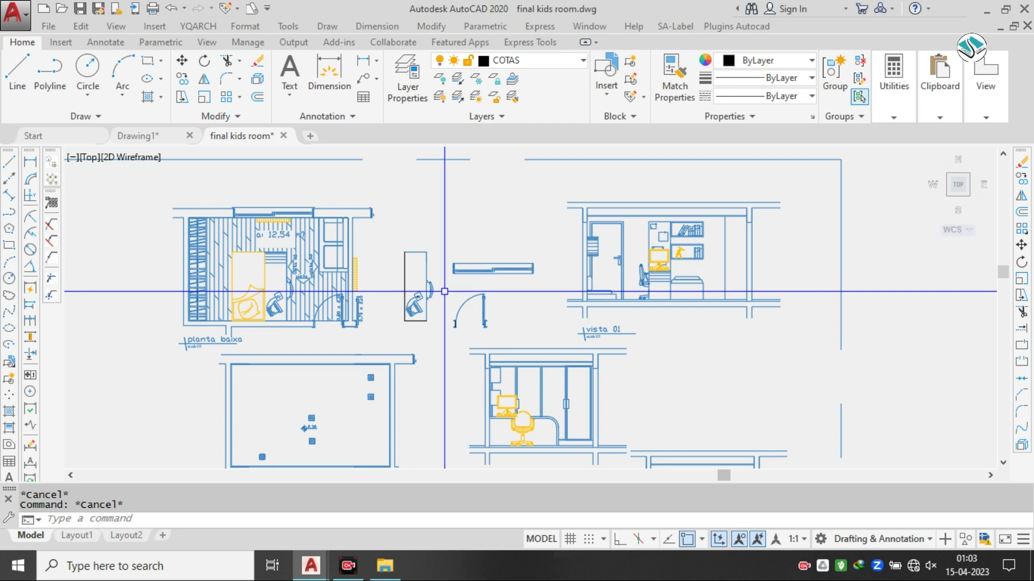
scroll(270, 289, "down", 3)
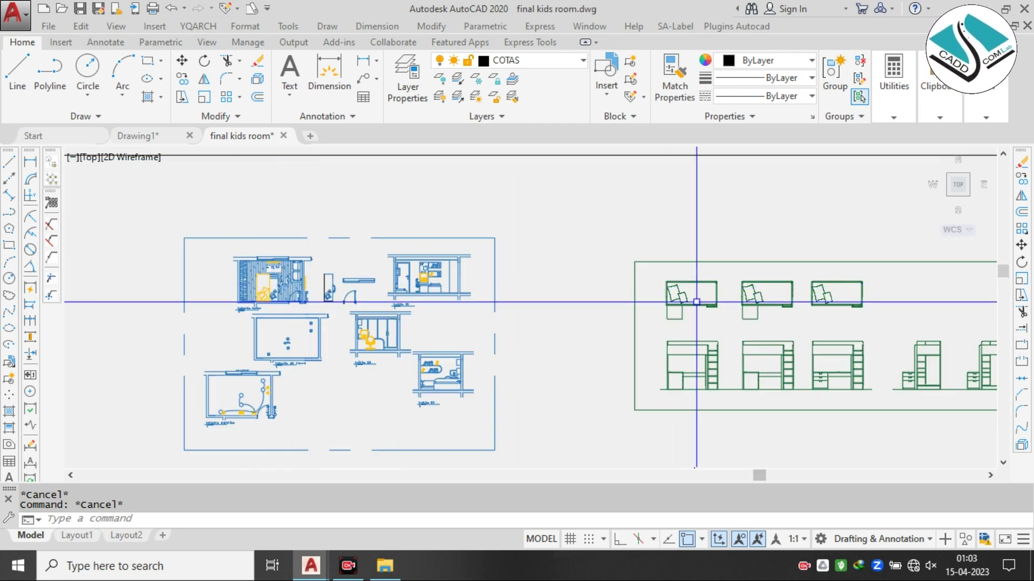
scroll(742, 300, "up", 3)
scroll(692, 300, "down", 2)
middle_click_drag(566, 299, 845, 270)
scroll(310, 259, "up", 6)
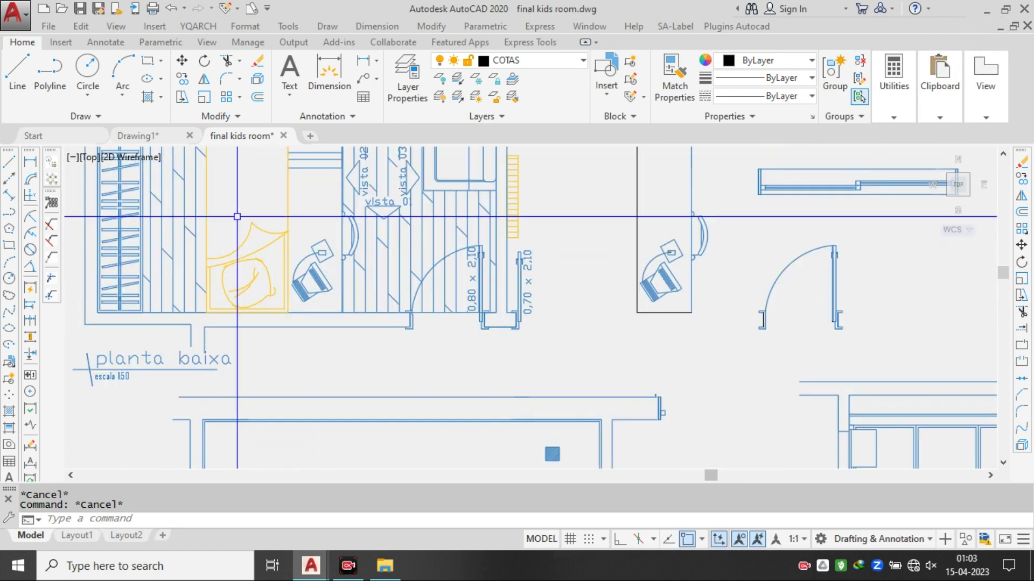
scroll(302, 226, "up", 4)
middle_click_drag(221, 259, 391, 210)
scroll(333, 267, "down", 7)
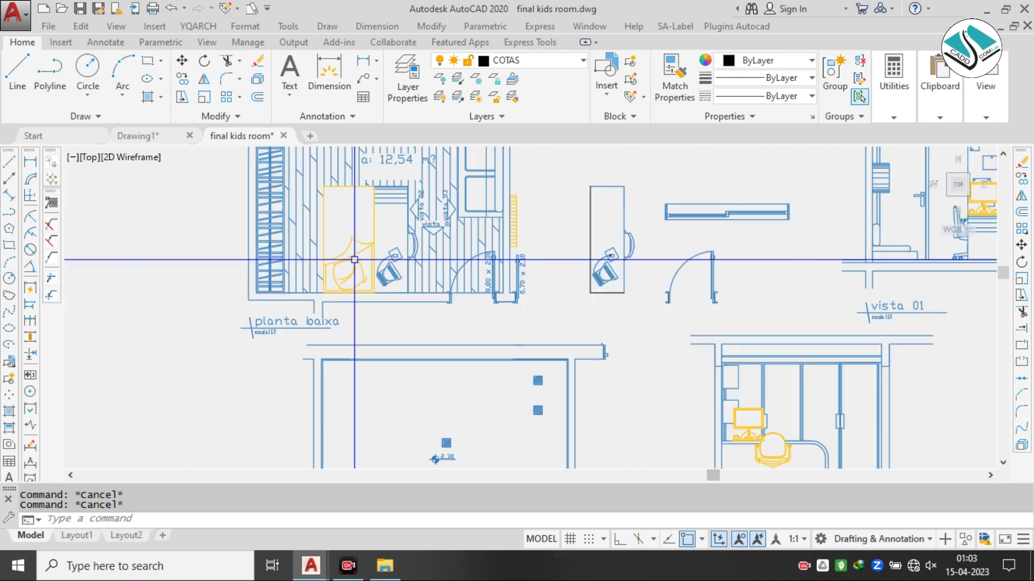
- Erase the small rectangle attached below the first green bed plan
scroll(537, 244, "up", 6)
scroll(623, 242, "up", 4)
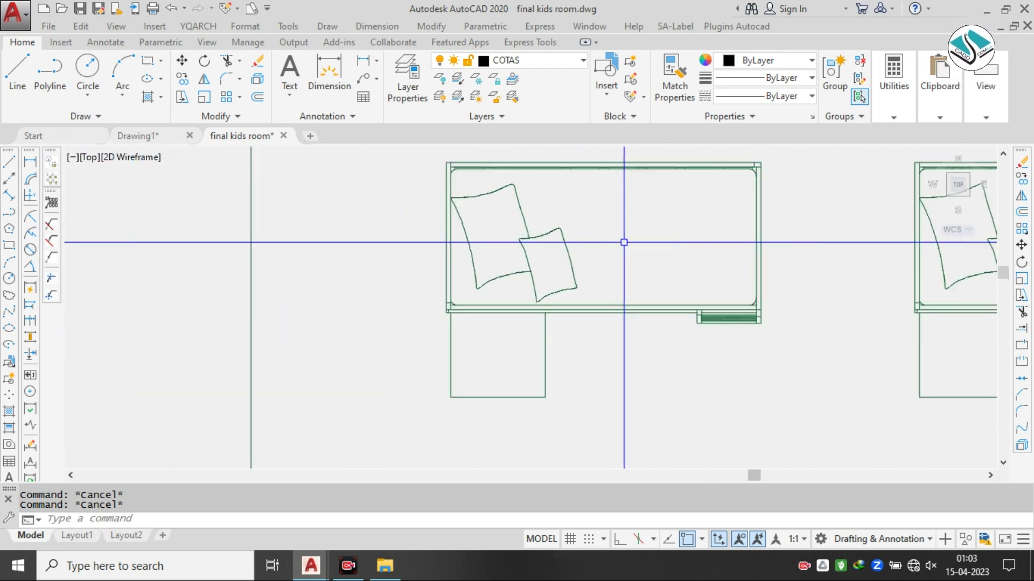
scroll(614, 254, "down", 3)
left_click(595, 330)
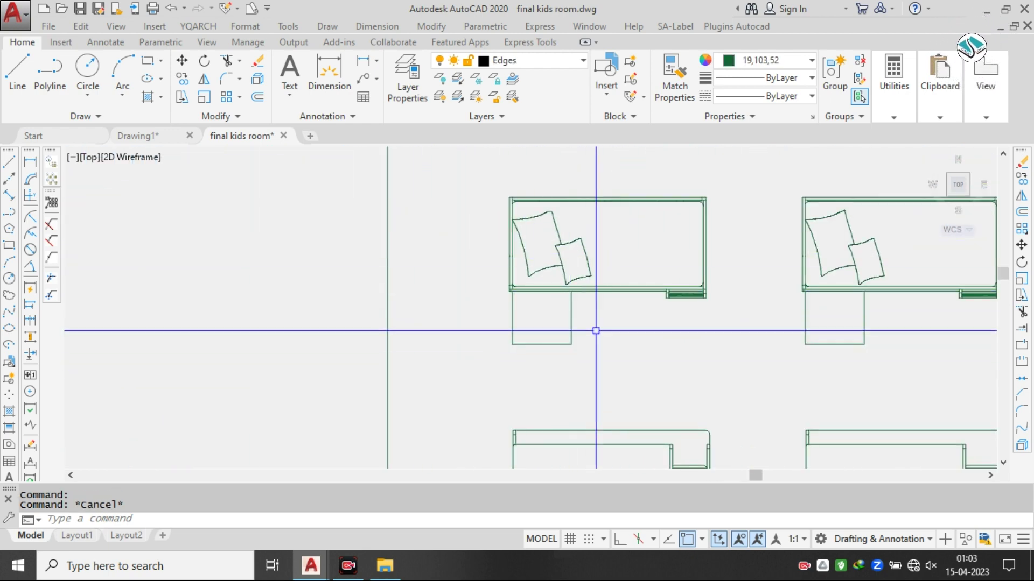
left_click(479, 373)
type("e")
key("Return")
- Erase the ladder with its closely spaced lines at the lower corner of the first green bed plan
middle_click_drag(480, 373, 289, 343)
scroll(501, 279, "up", 4)
scroll(410, 216, "up", 3)
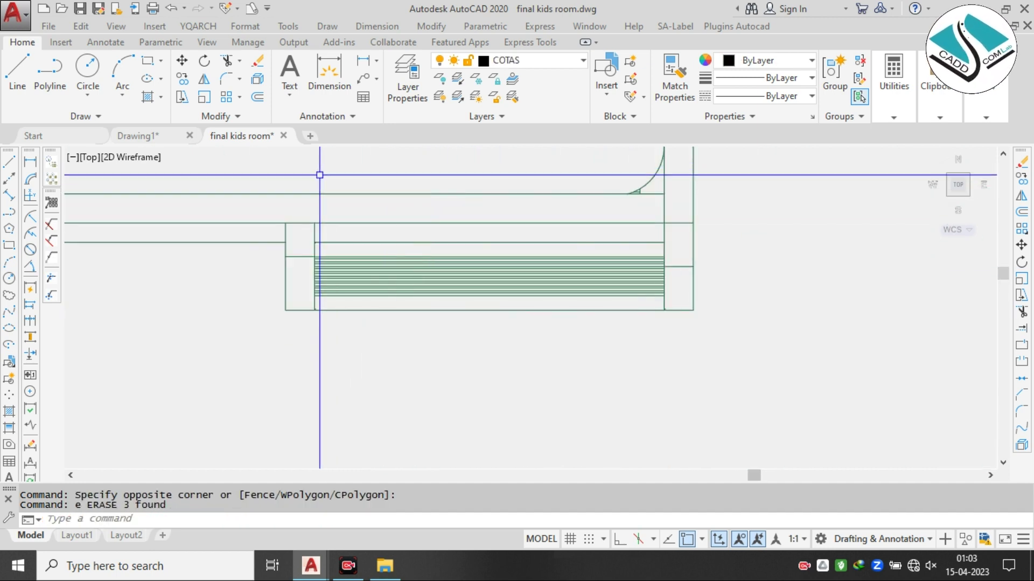
left_click(265, 210)
left_click(799, 364)
type("e")
key("Return")
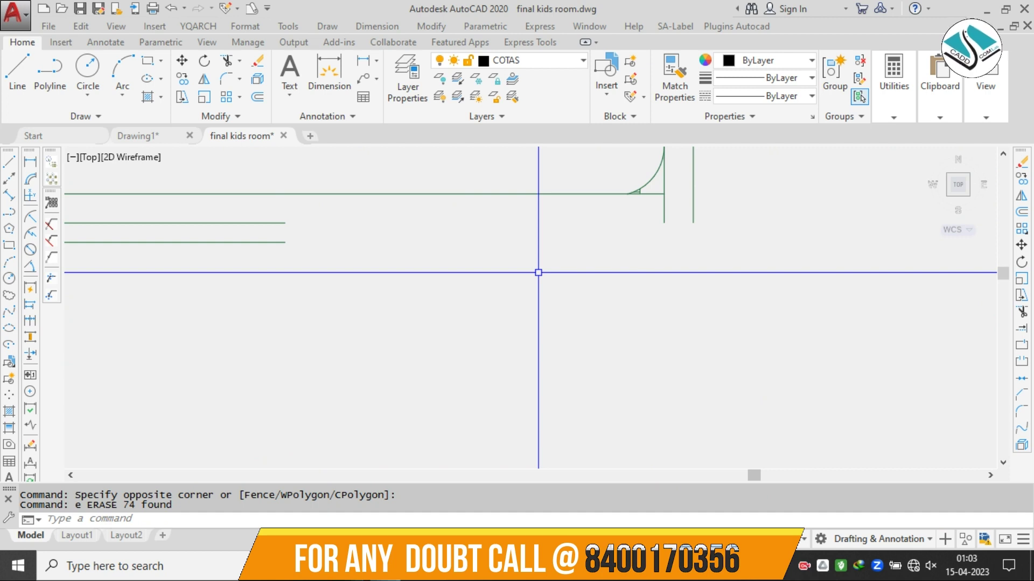
- Close the first green bed plan's lower right corner by filleting both open bottom lines to their matching verticals at zero radius
type("f")
key("Return")
left_click(280, 221)
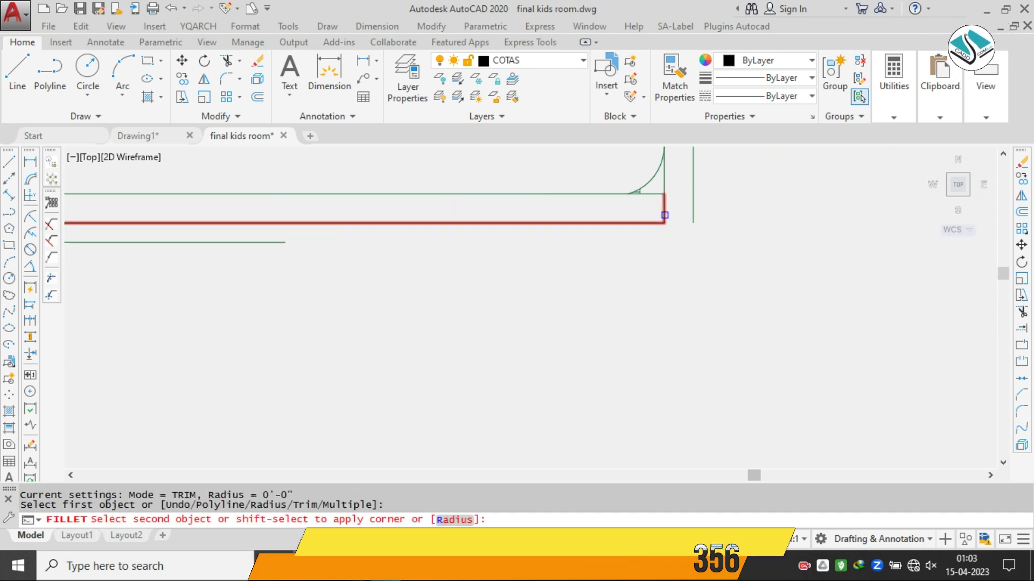
left_click(664, 211)
key("Return")
left_click(277, 242)
scroll(696, 243, "up", 5)
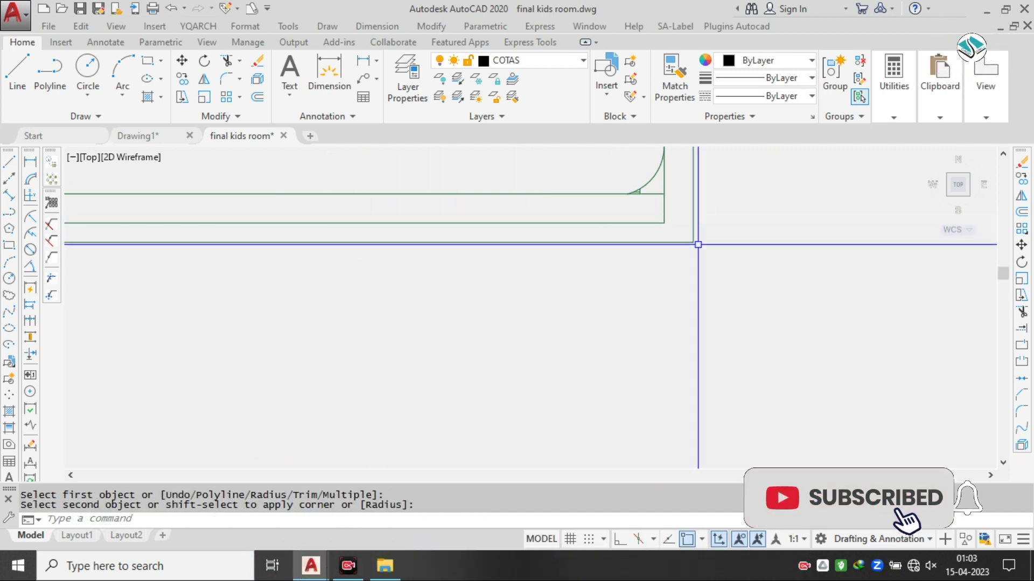
key("Escape")
- Erase the small leftover fragments at the foot of the corner arc in the first green bed plan
left_click(537, 224)
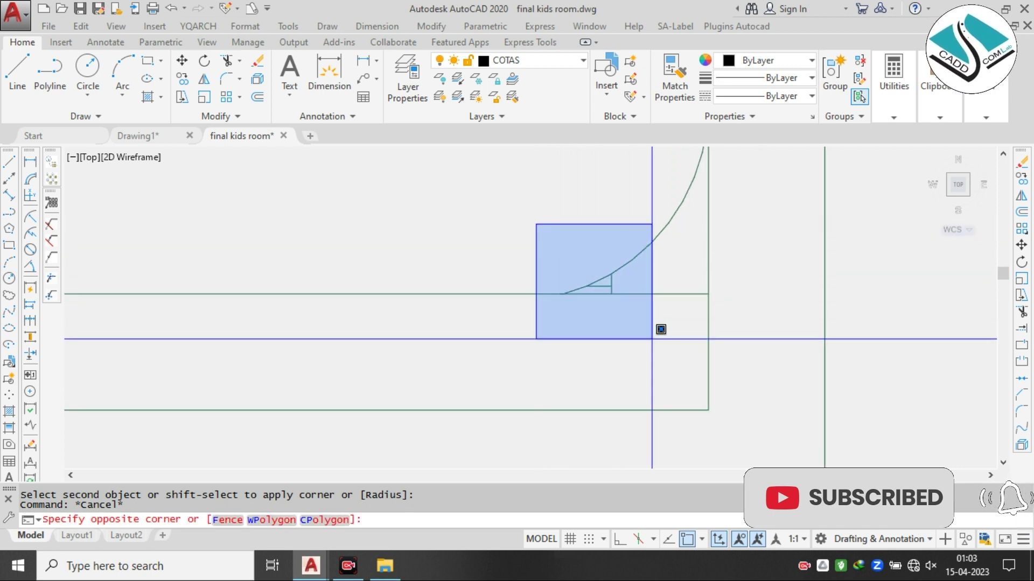
left_click(657, 331)
type("e")
key("Return")
- Extend the cut corner arc and the broken inner edge line to bridge the gap in the bed frame's lower right corner
type("ex")
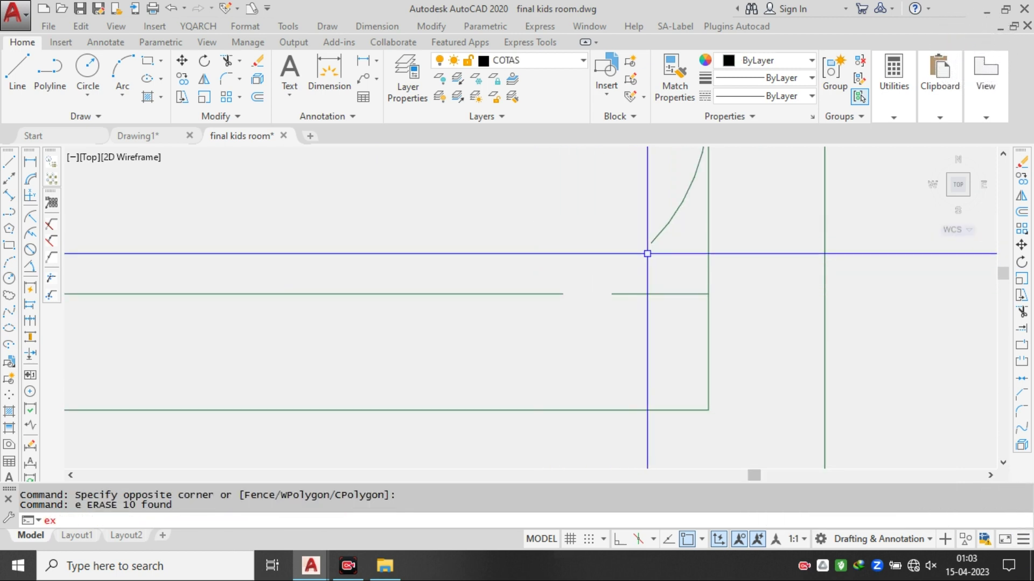
key("Return")
key("Return")
left_click(653, 236)
key("Escape")
key("Return")
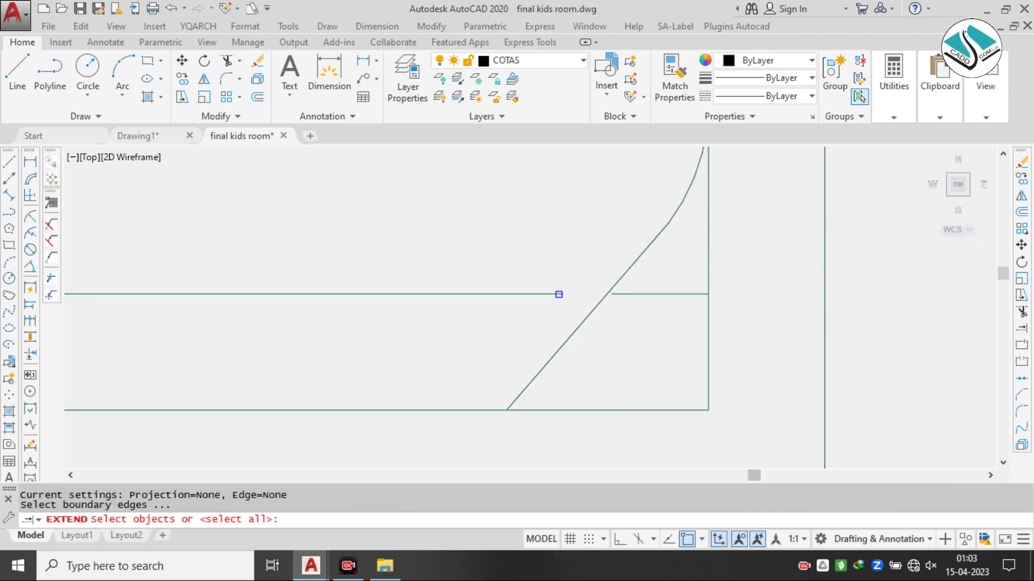
key("Escape")
key("Escape")
key("Return")
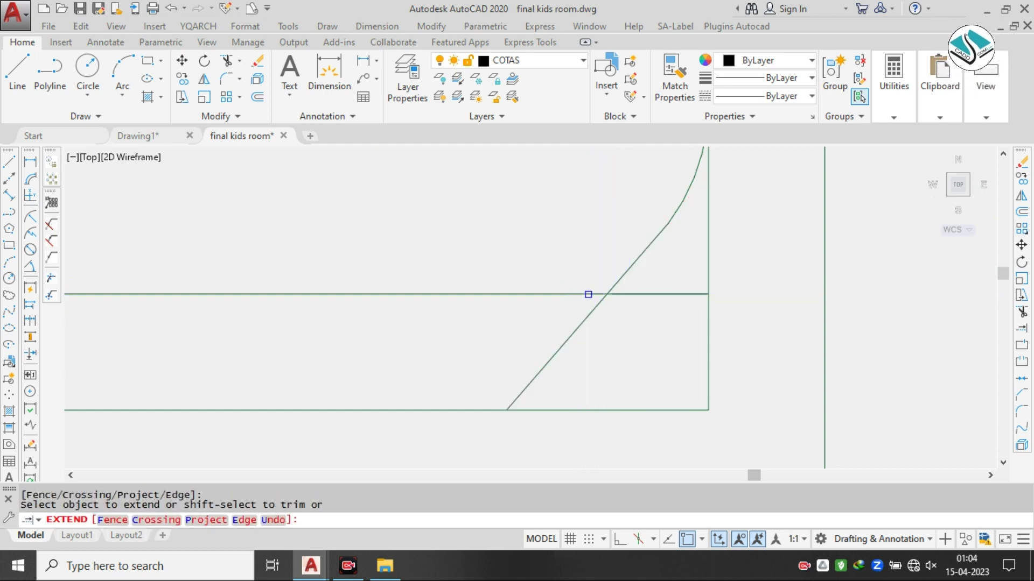
key("Escape")
- Trim the extended corner piece that runs past the inner edge line of the first bed plan
type("tr")
key("Return")
key("Return")
left_click(608, 336)
left_click(443, 359)
scroll(613, 345, "down", 3)
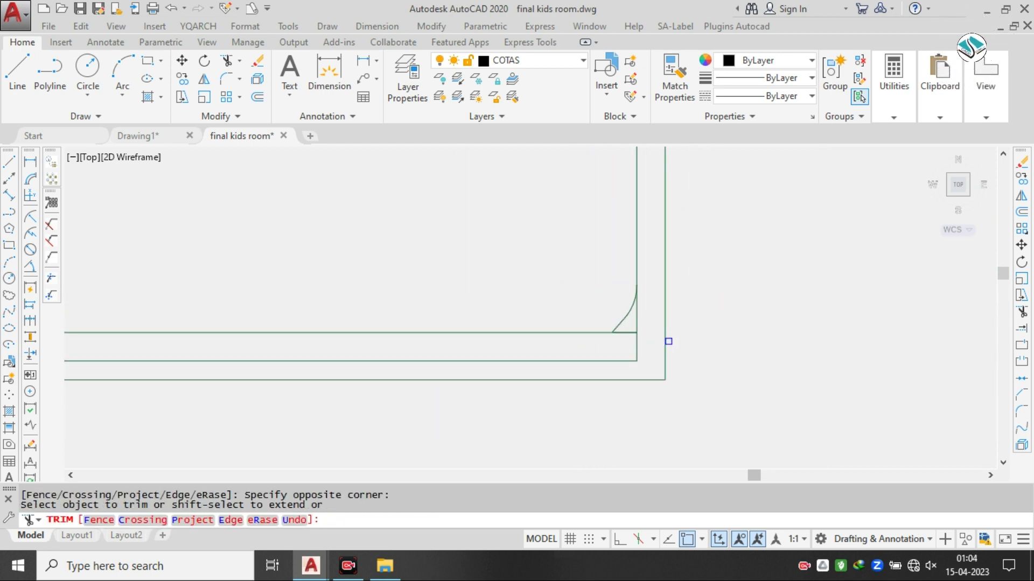
scroll(643, 331, "down", 4)
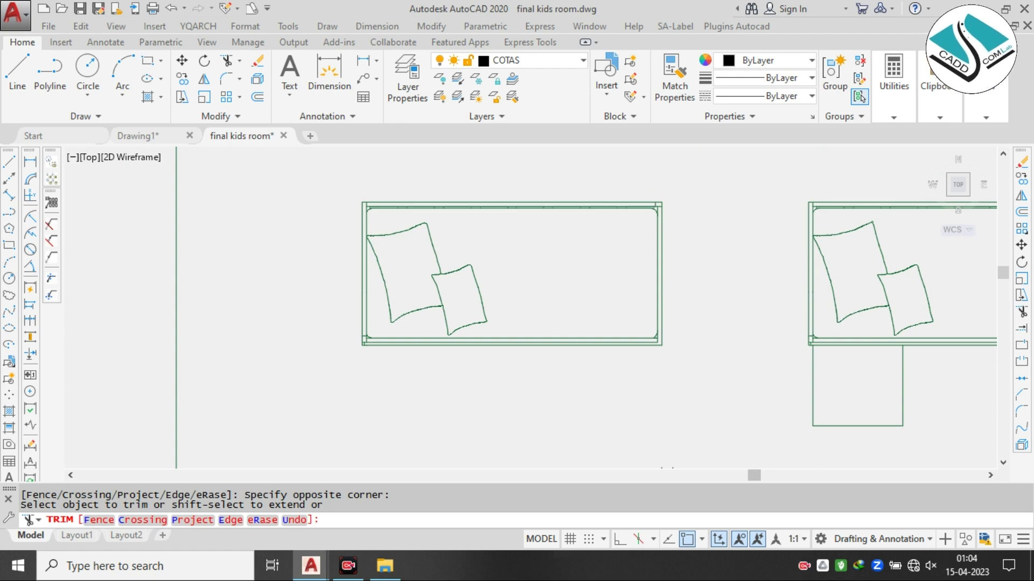
scroll(651, 208, "up", 5)
scroll(657, 218, "down", 5)
left_click(656, 218)
scroll(657, 219, "down", 4)
key("Escape")
- Examine the first bed plan's upper and lower corners and compare it with the neighbouring green bed drawings
middle_click_drag(754, 230, 555, 169)
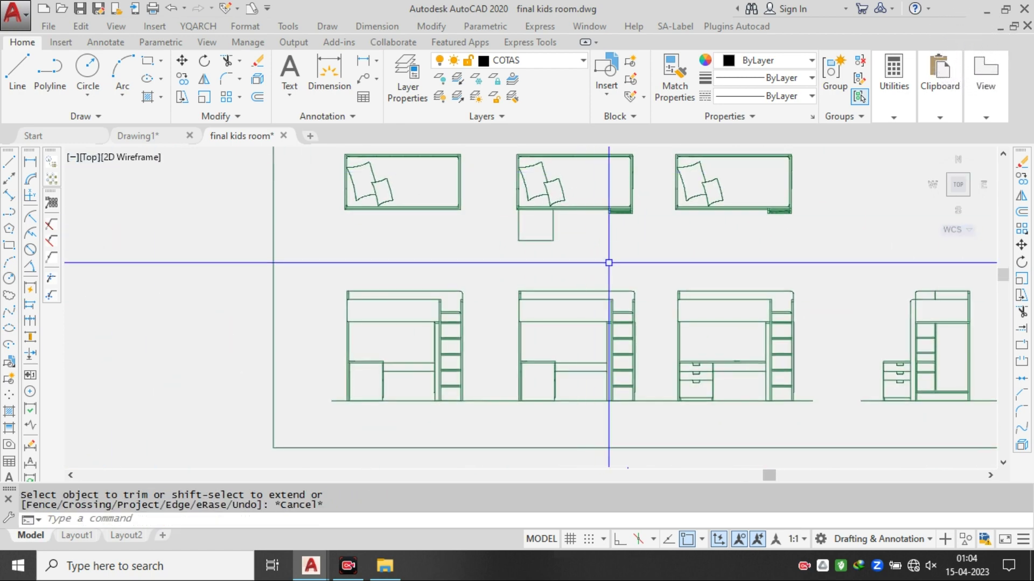
scroll(608, 263, "down", 3)
scroll(554, 307, "down", 5)
scroll(554, 157, "up", 3)
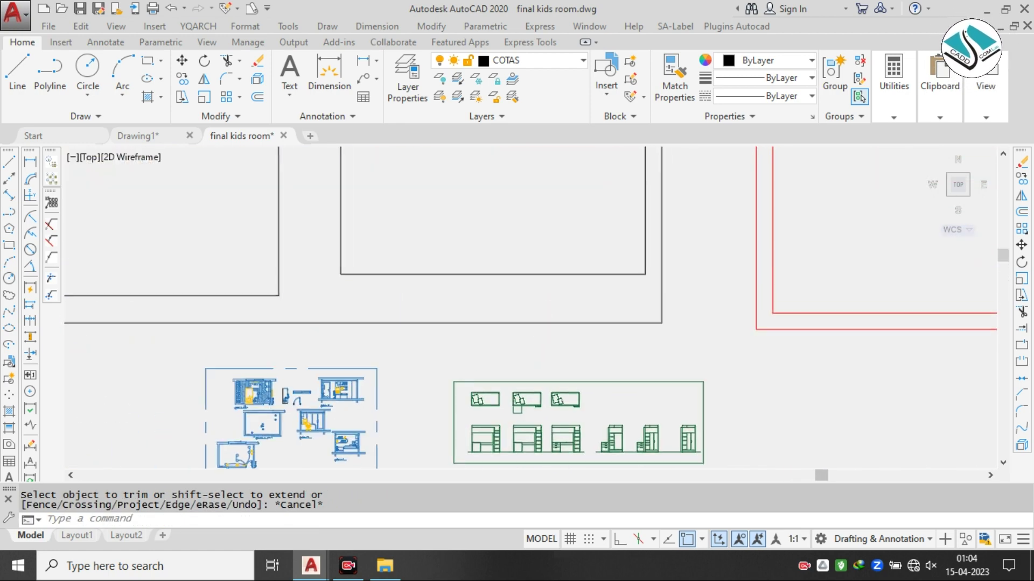
scroll(540, 319, "down", 2)
scroll(484, 376, "up", 6)
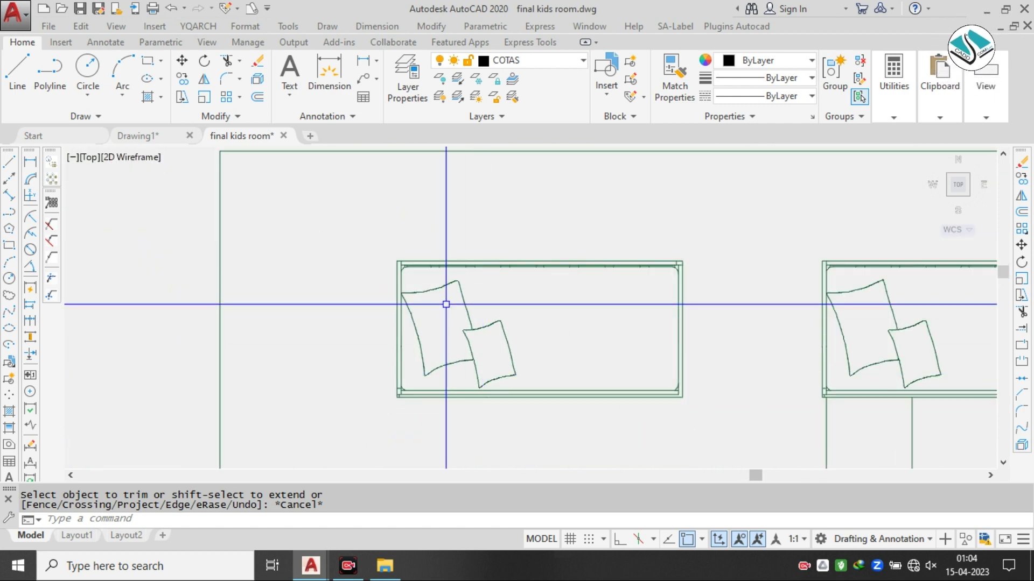
scroll(413, 278, "up", 5)
scroll(402, 228, "down", 5)
scroll(632, 237, "up", 5)
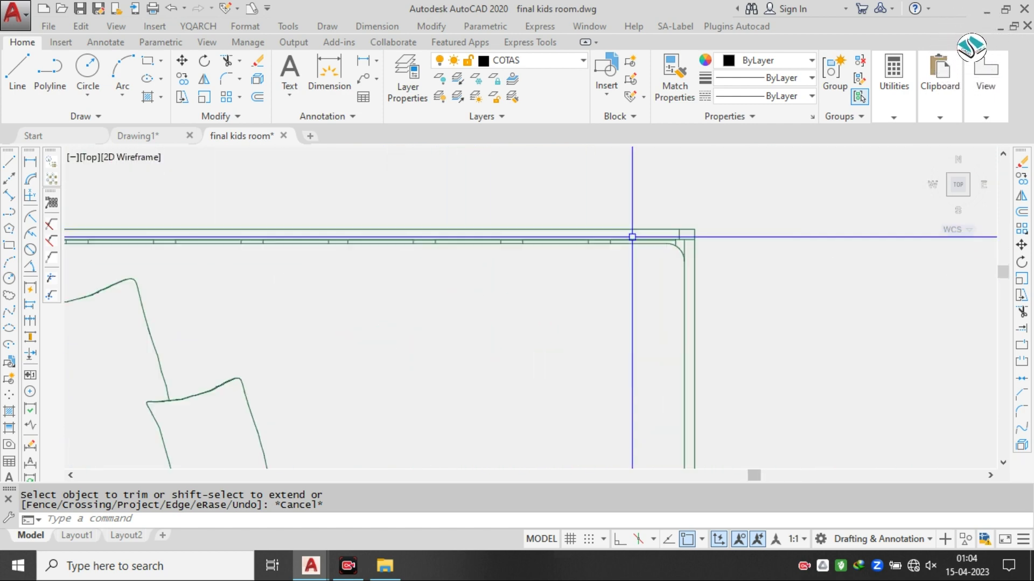
scroll(700, 242, "up", 3)
scroll(639, 305, "down", 6)
scroll(638, 322, "up", 6)
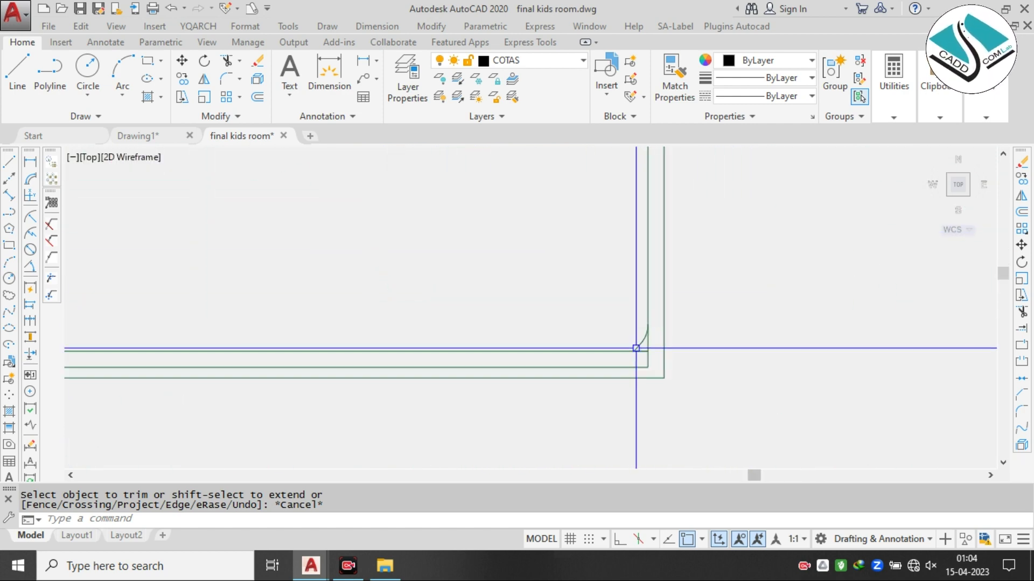
scroll(636, 348, "down", 5)
key("Escape")
key("Escape")
scroll(575, 288, "down", 6)
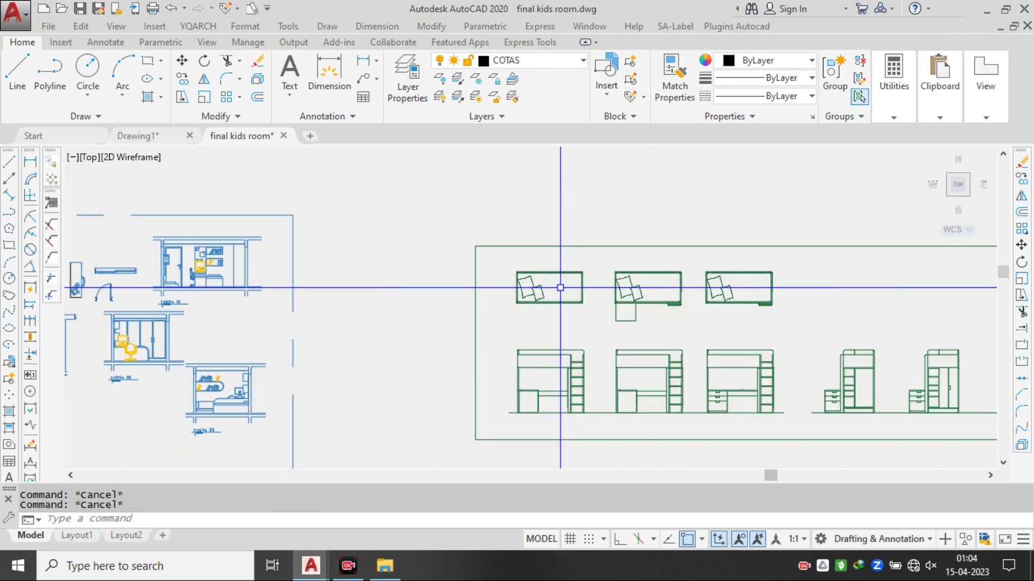
scroll(555, 287, "up", 5)
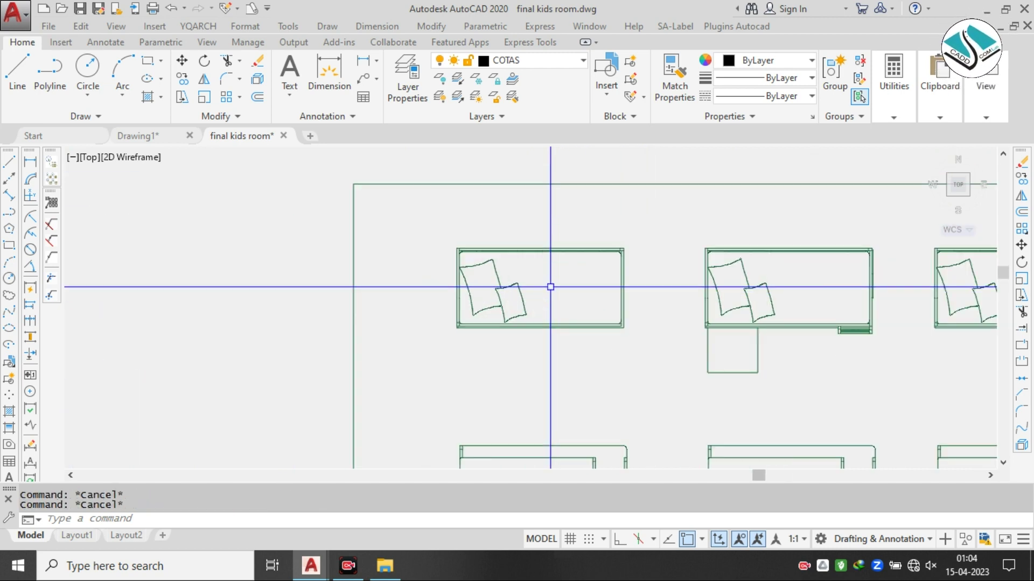
left_click(628, 224)
left_click(410, 371)
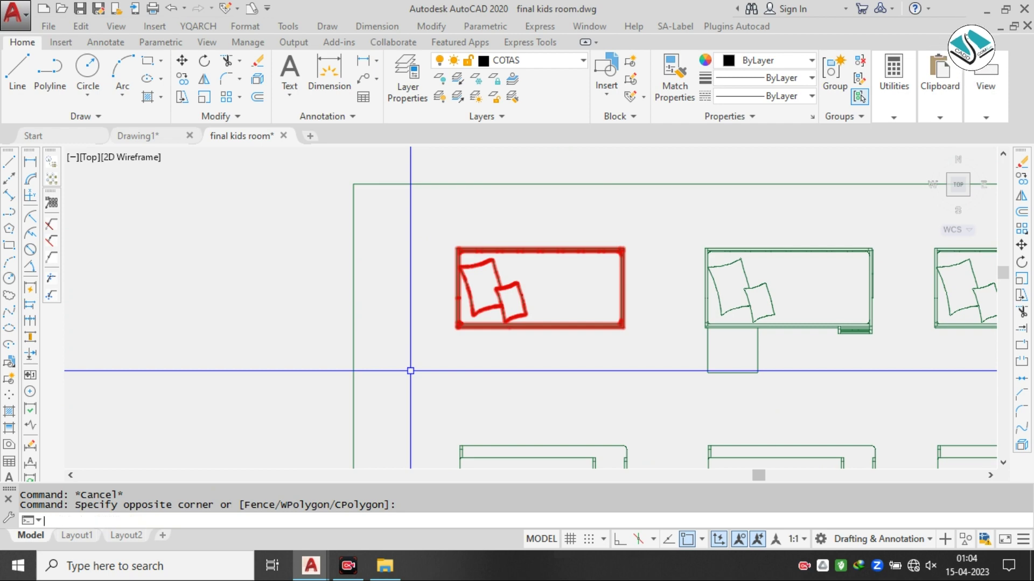
type("c")
key("space")
left_click(483, 294)
scroll(350, 377, "down", 6)
scroll(407, 347, "up", 6)
key("Escape")
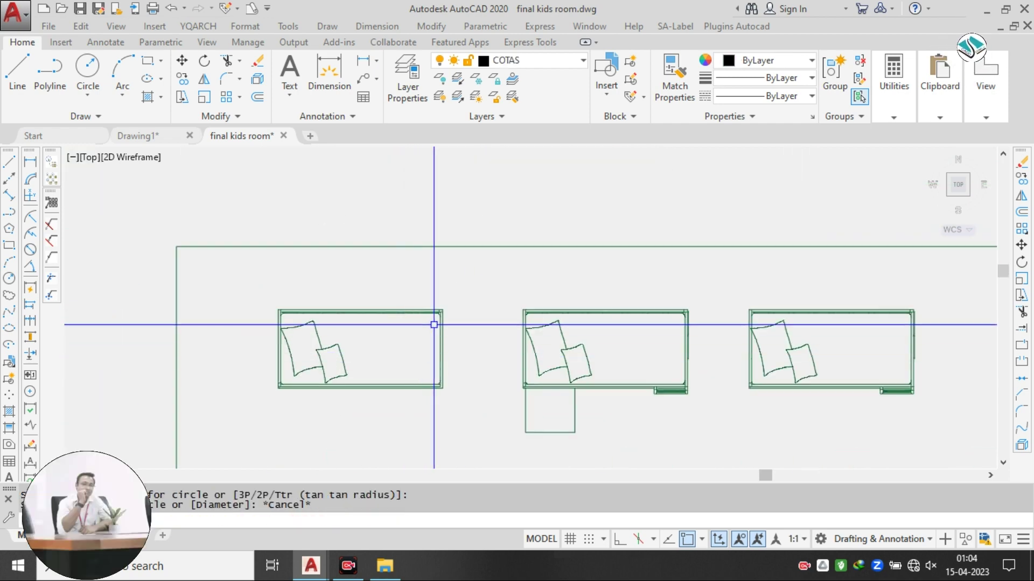
- Copy the first green bed plan out of its reference sheet into the empty space right of section marker B
left_click(395, 295)
left_click(201, 438)
type("m")
key("space")
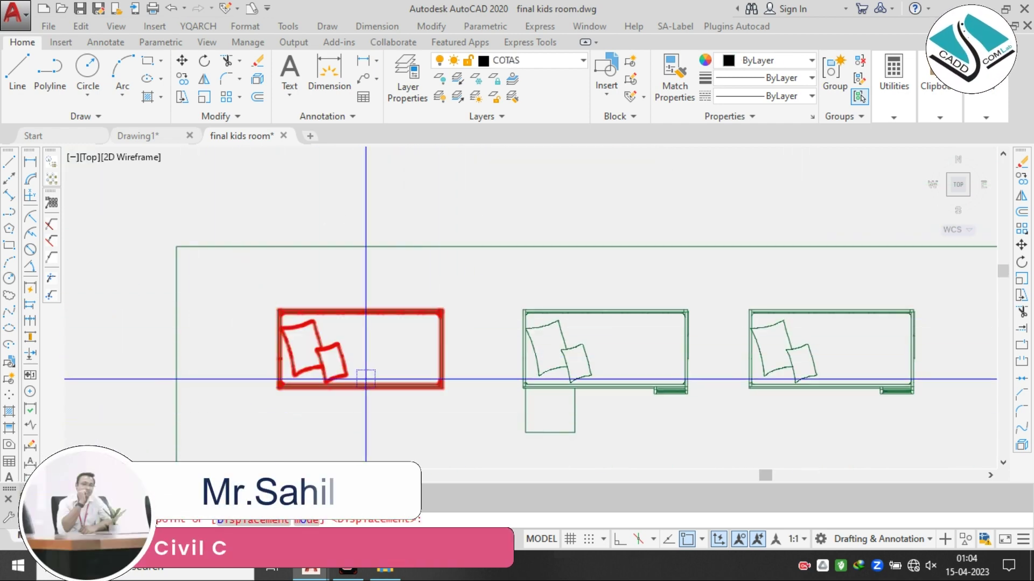
left_click(366, 379)
scroll(373, 430, "down", 7)
middle_click_drag(603, 275, 348, 409)
middle_click_drag(509, 364, 326, 321)
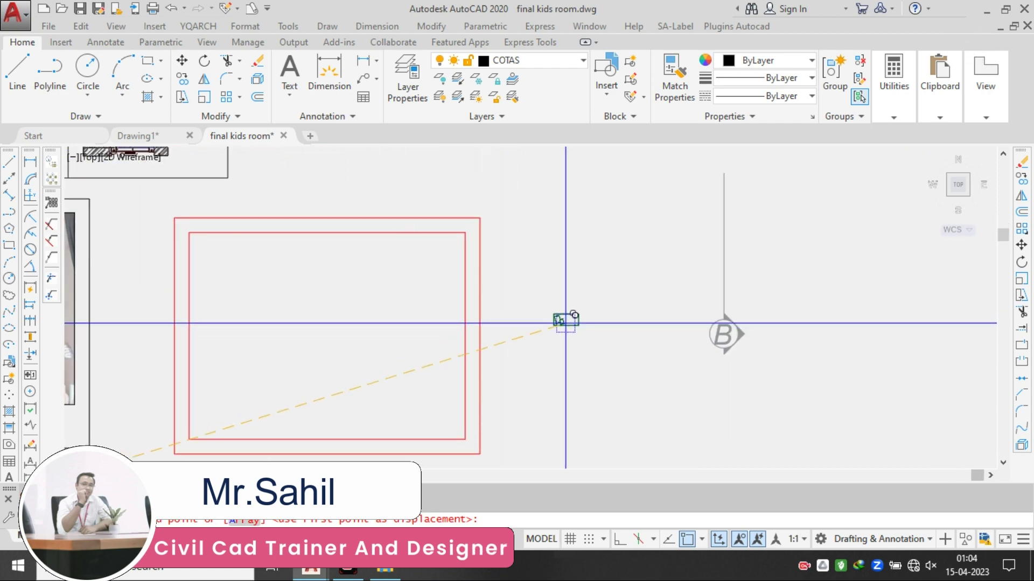
scroll(606, 309, "down", 2)
mouse_move(607, 309)
middle_mouse_down()
mouse_move(642, 413)
mouse_move(379, 254)
middle_mouse_up()
scroll(379, 254, "down", 2)
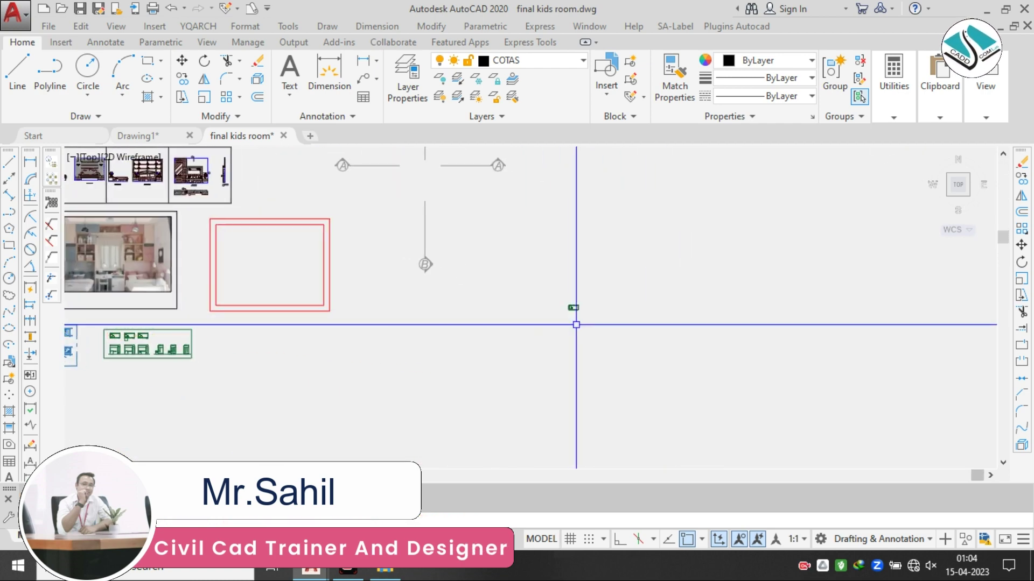
scroll(554, 287, "up", 4)
type("l")
key("space")
left_click(623, 376)
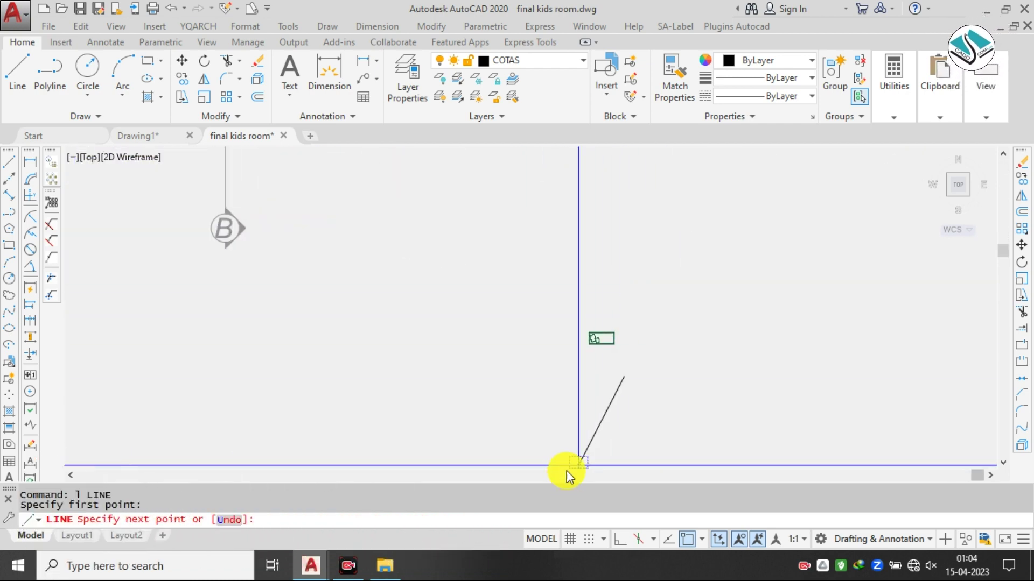
key("Escape")
- Draw a vertical reference line in the empty space below and left of the copied bed plan, with ortho on
key("space")
left_click(434, 446)
left_click(615, 540)
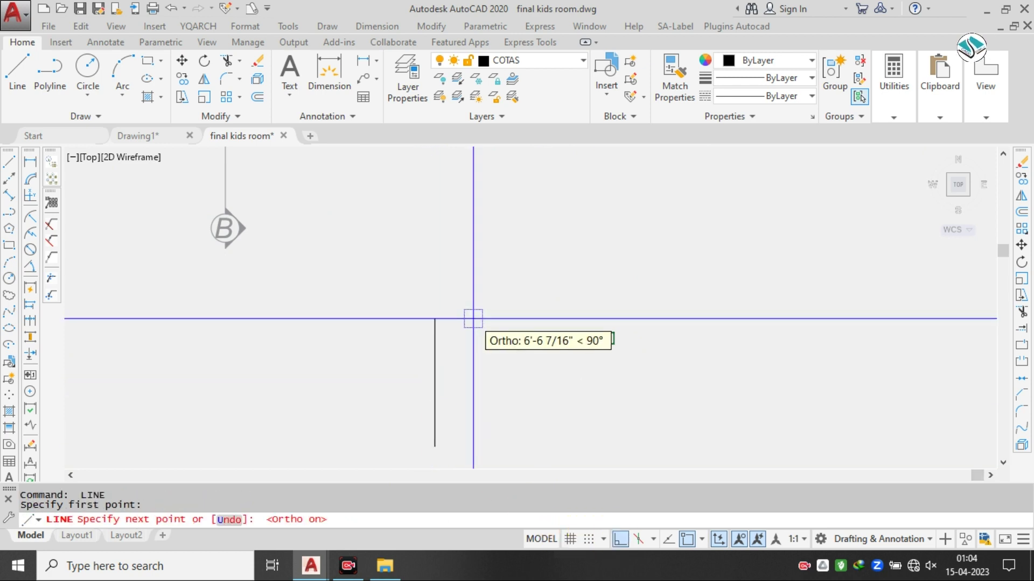
key("Escape")
key("Escape")
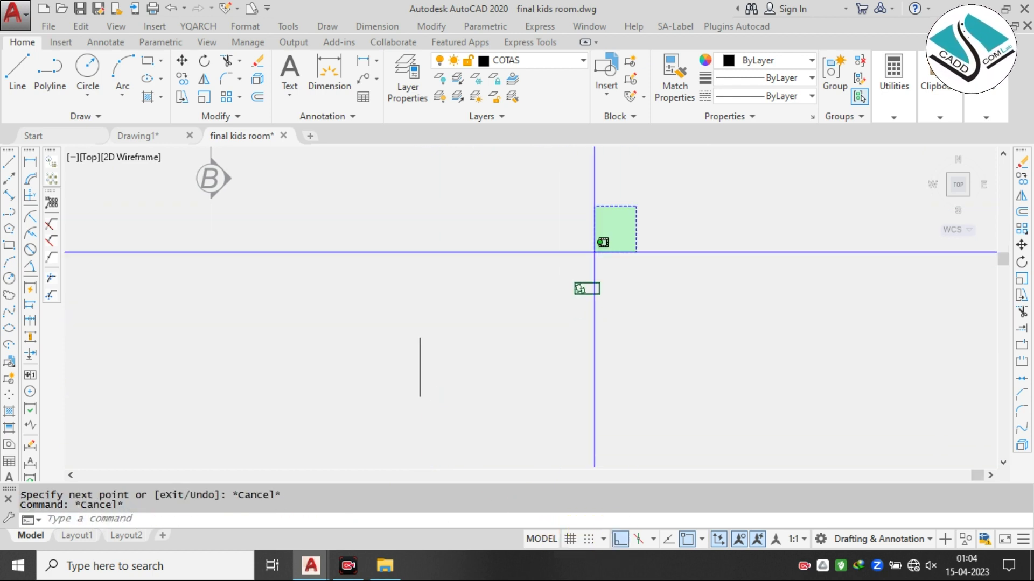
- Rotate the copied bed plan 90 degrees clockwise so it stands vertically with its pillows at the top
left_click(519, 327)
type("r")
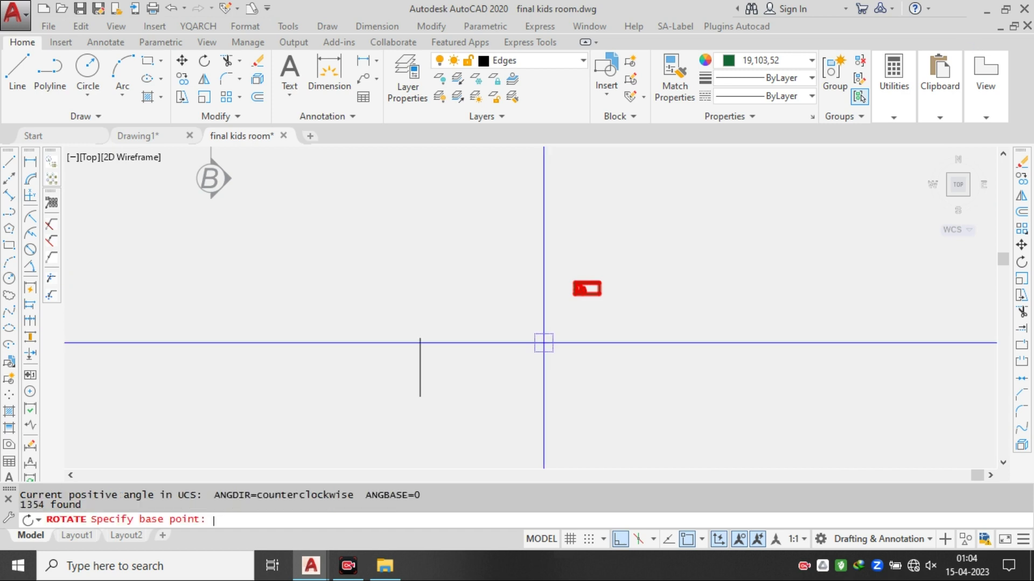
left_click(599, 289)
left_click(612, 422)
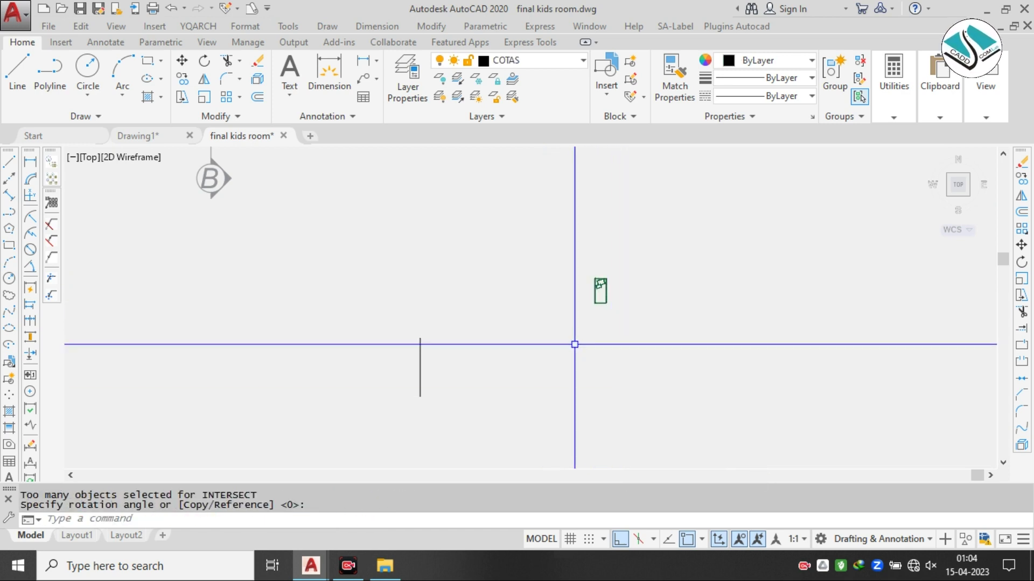
key("Escape")
key("Escape")
- Scale the bed plan by reference from its head edge's midpoint, matching its length to the vertical reference line's two endpoints
left_click(515, 374)
scroll(518, 323, "up", 5)
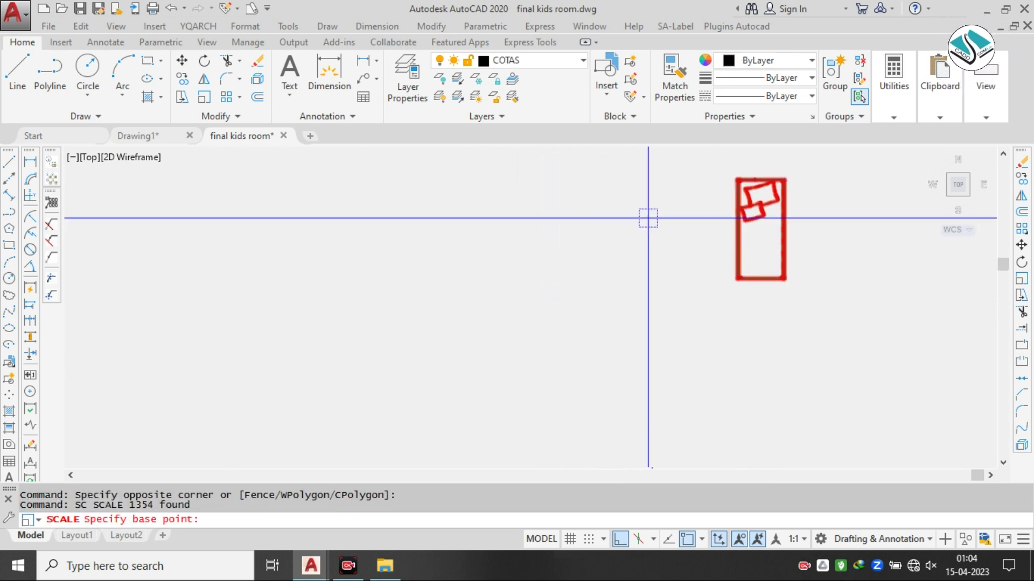
middle_click_drag(648, 219, 323, 295)
scroll(424, 252, "up", 4)
left_click(440, 293)
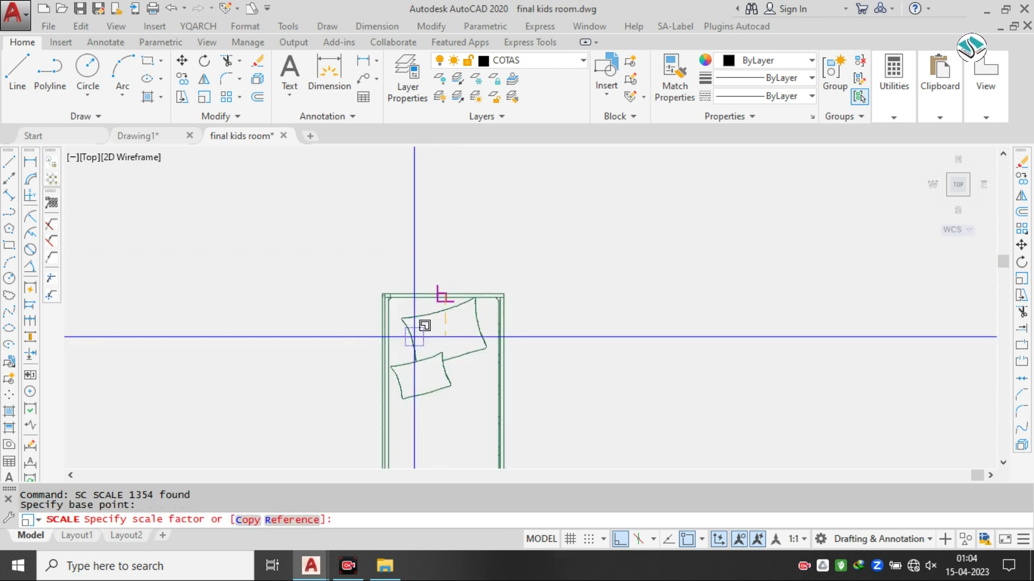
left_click(285, 519)
left_click(445, 294)
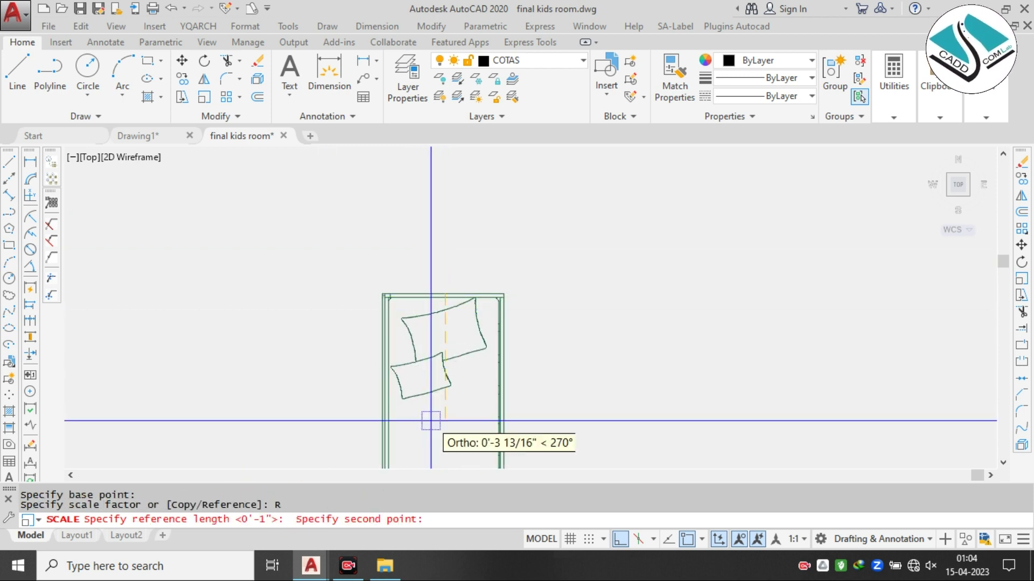
middle_click_drag(429, 424, 477, 232)
left_click(486, 355)
scroll(485, 356, "down", 4)
middle_click_drag(486, 355, 615, 308)
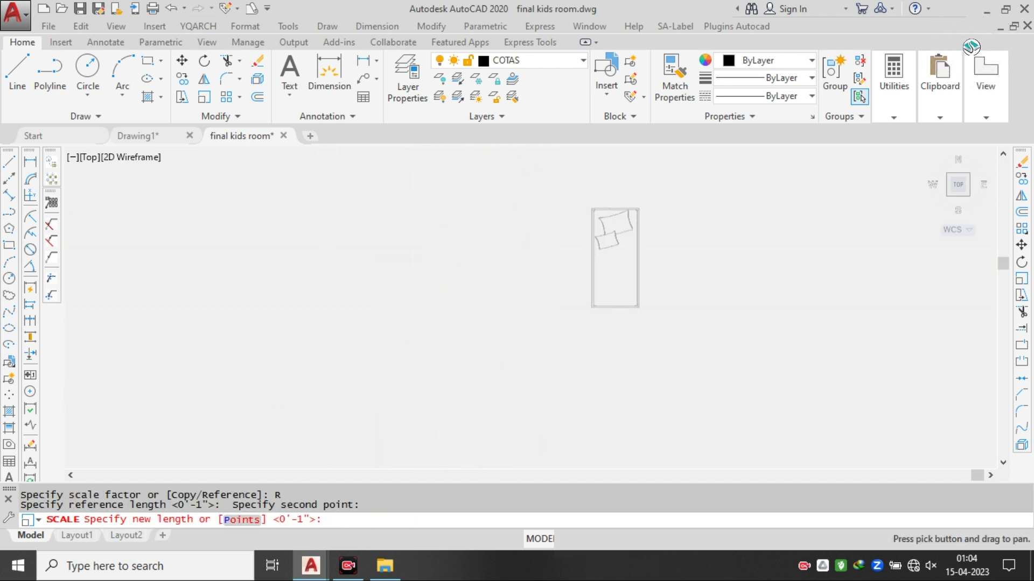
left_click(249, 521)
scroll(452, 373, "down", 2)
middle_click_drag(445, 372, 573, 284)
left_click(234, 332)
scroll(312, 376, "down", 2)
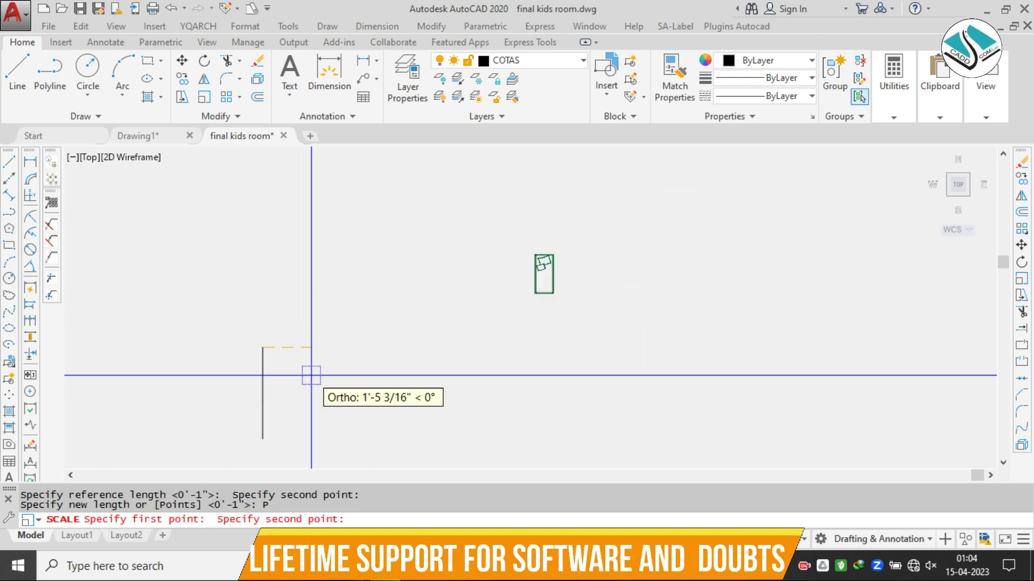
left_click(377, 325)
scroll(484, 245, "up", 3)
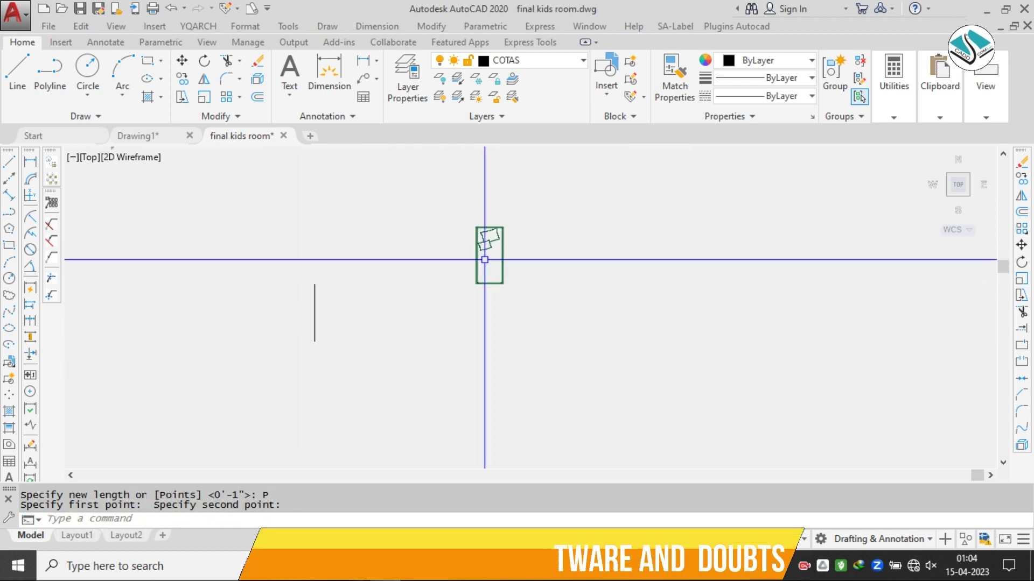
- Move the scaled bed plan into the upper left part of the red room outline
left_click(550, 199)
left_click(462, 313)
type("m")
key("Return")
left_click(503, 251)
scroll(442, 317, "down", 2)
middle_click_drag(442, 316, 679, 318)
middle_click_drag(392, 280, 408, 304)
scroll(376, 253, "up", 2)
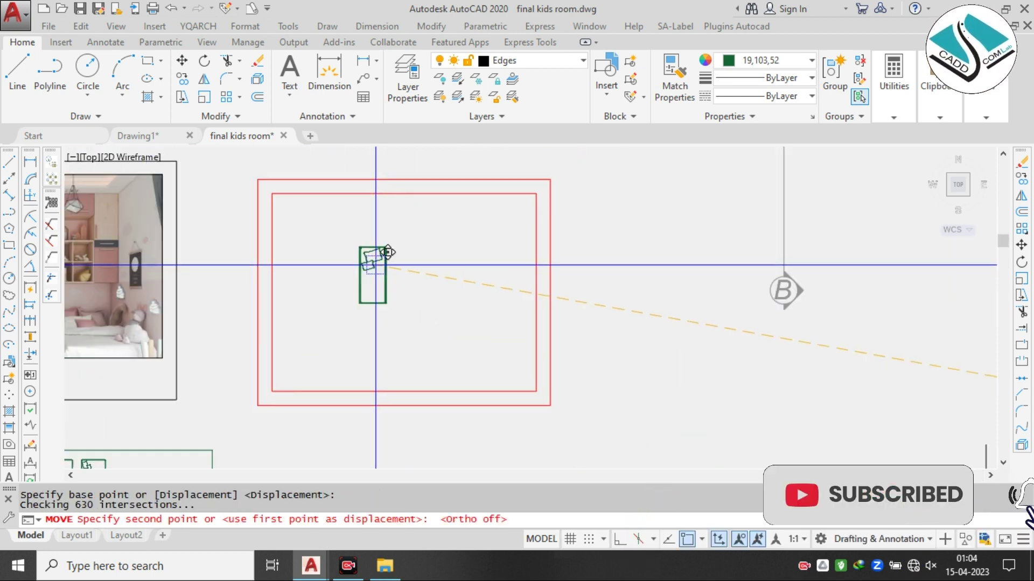
scroll(389, 223, "up", 2)
key("Escape")
- Draw a vertical line about 6' long down from the midpoint of the room's upper inner wall line
type("l")
key("Return")
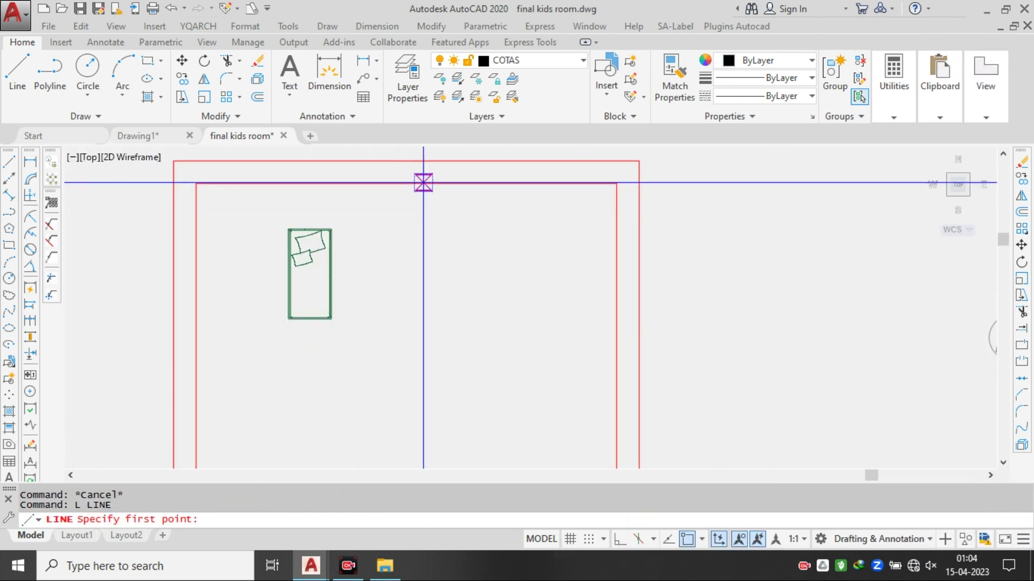
left_click(407, 184)
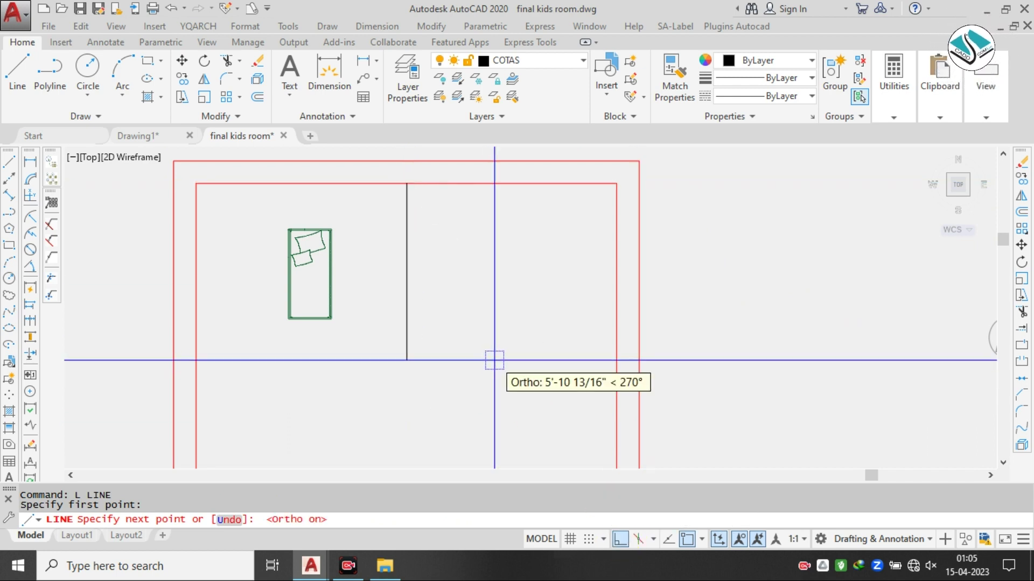
key("Escape")
key("Escape")
key("Escape")
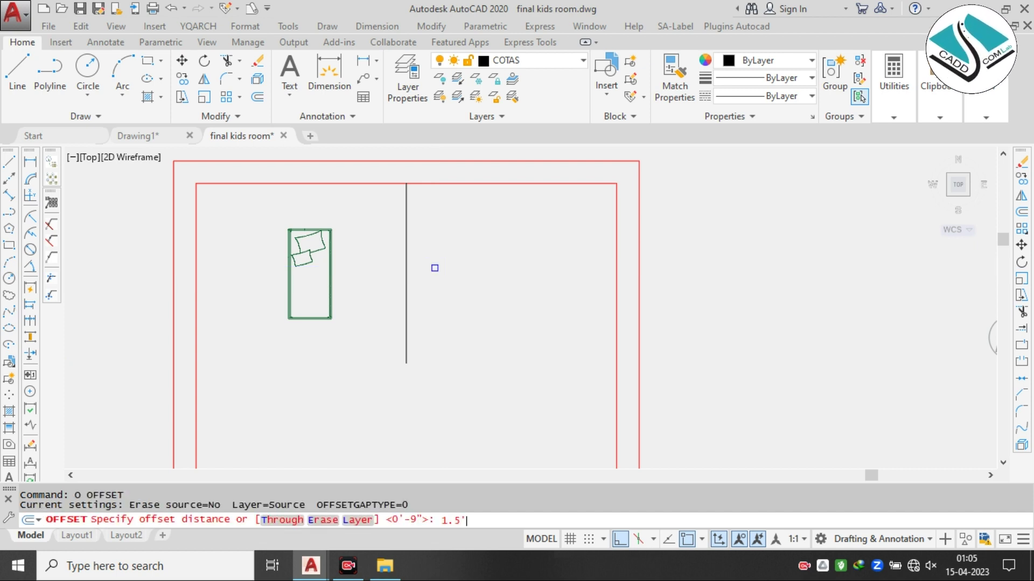
- Offset the vertical line at the room's upper wall midpoint by 1.5' to both sides
left_click(407, 329)
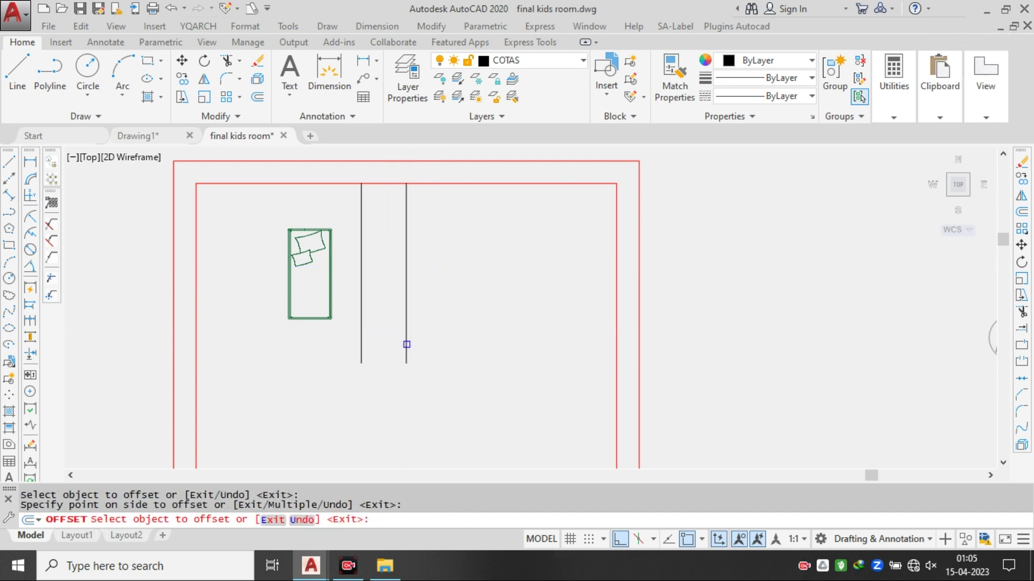
left_click(406, 344)
left_click(454, 314)
key("Escape")
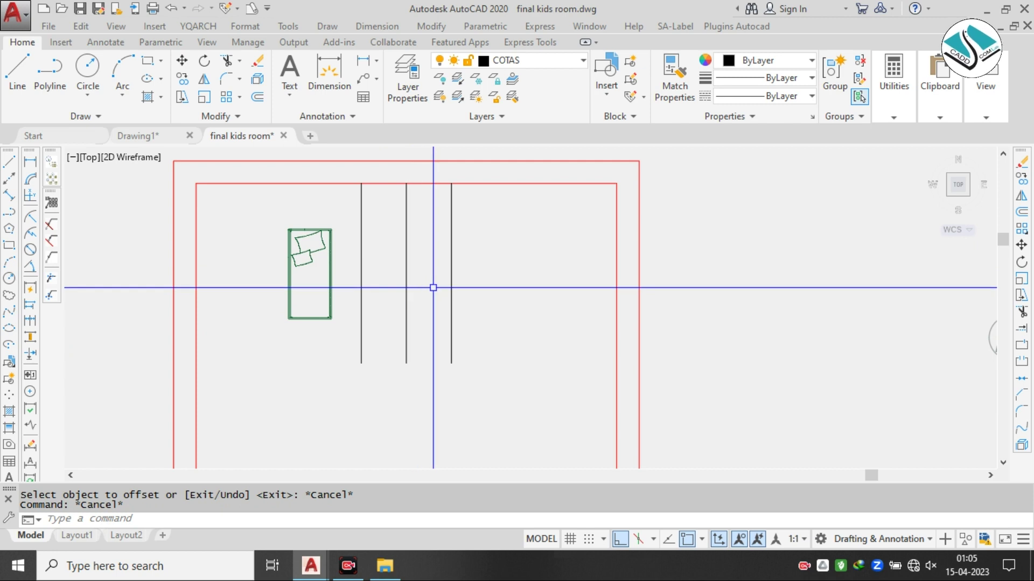
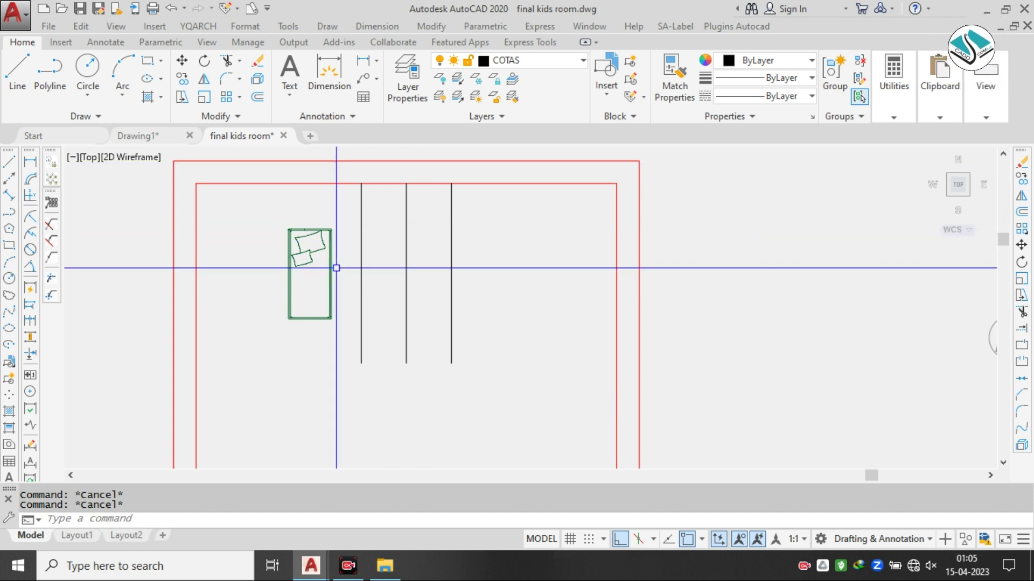
- Move the bed plan so its upper-right corner sits where the right offset line meets the room's upper inner wall
scroll(336, 267, "up", 2)
left_click(348, 186)
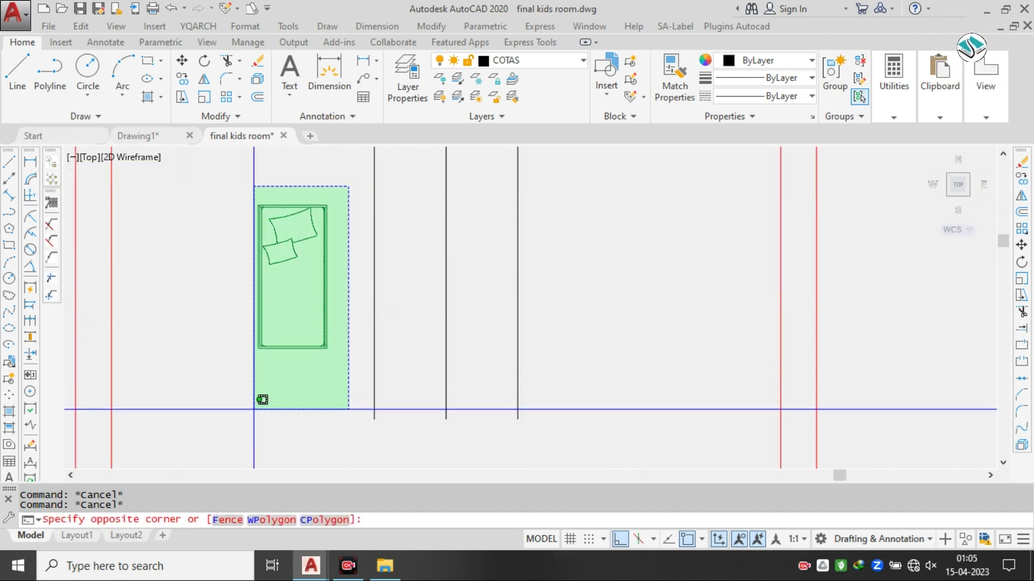
left_click(253, 407)
type("m")
key("Return")
scroll(327, 205, "up", 2)
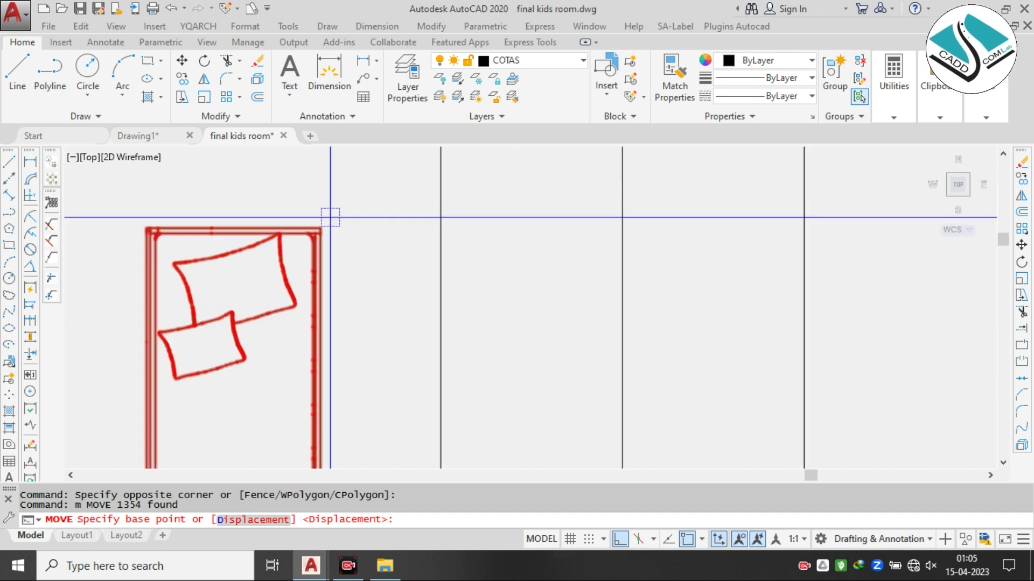
left_click(327, 205)
scroll(474, 232, "down", 4)
scroll(427, 278, "up", 4)
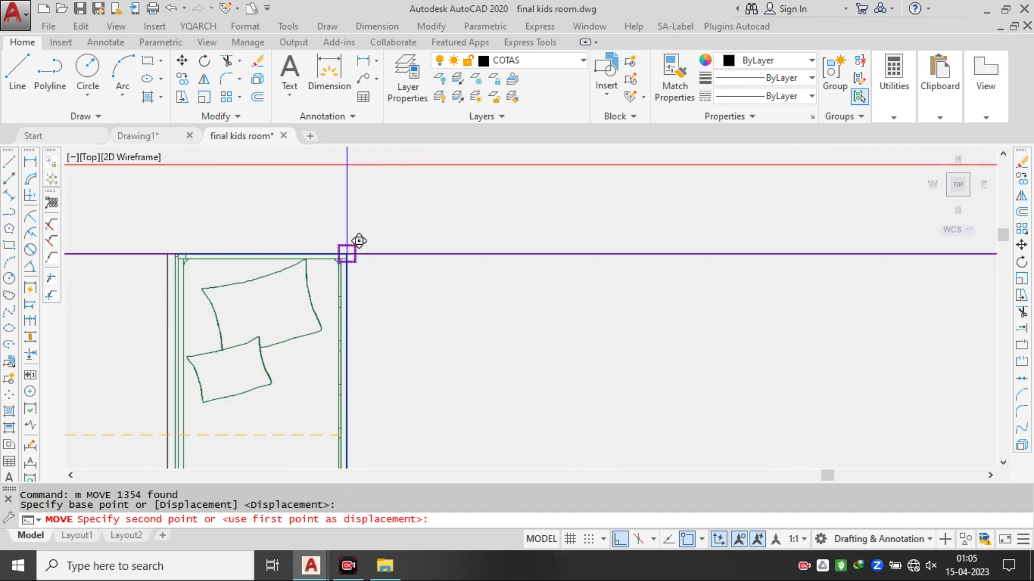
left_click(346, 254)
scroll(380, 236, "down", 4)
scroll(397, 224, "up", 4)
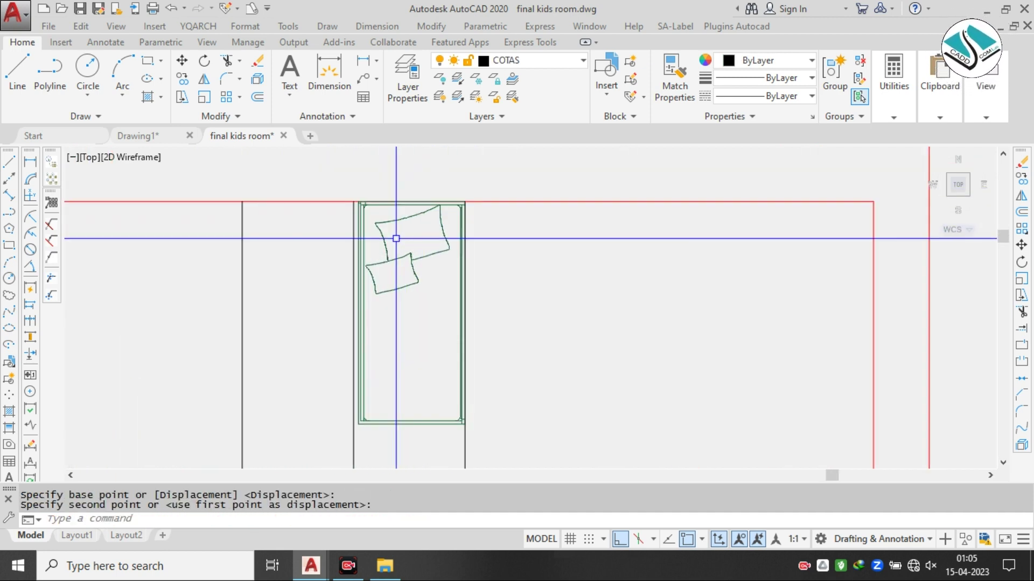
- Erase the original middle vertical guide line, keeping the two offset lines
left_click(327, 191)
type("e")
key("Return")
scroll(337, 181, "up", 5)
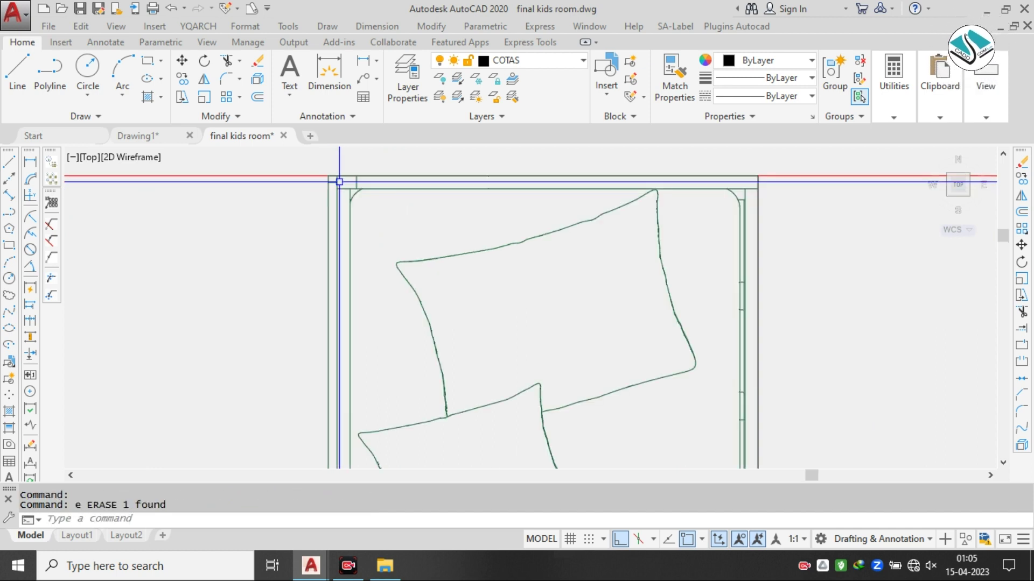
scroll(367, 179, "down", 6)
left_click(369, 181)
key("Escape")
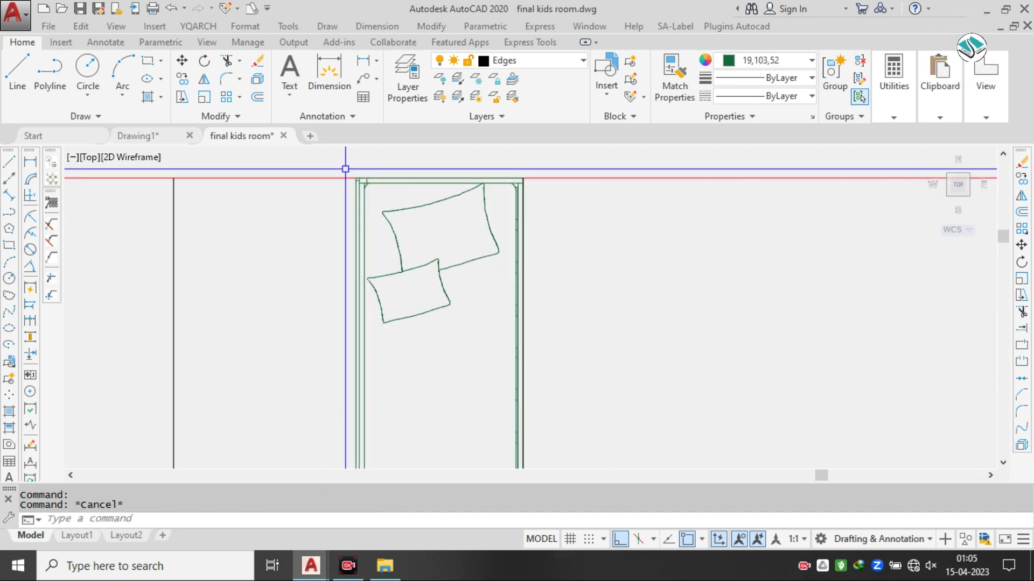
- Erase the short vertical line crossing the headboard strip near the bed's upper-left corner
left_click(345, 168)
scroll(351, 174, "up", 4)
key("Escape")
key("Escape")
scroll(355, 186, "up", 2)
scroll(383, 211, "up", 2)
left_click(420, 173)
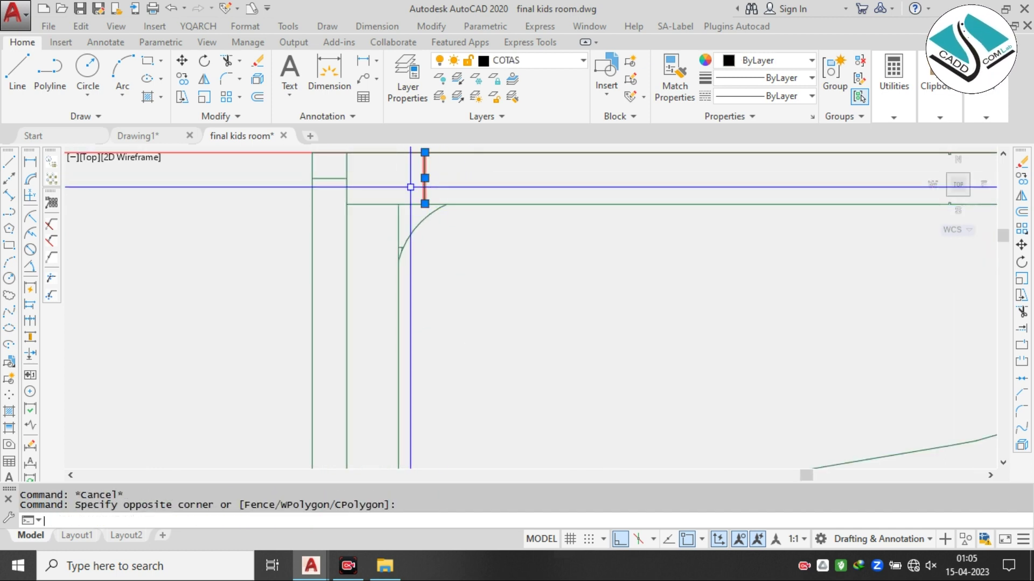
type("e")
key("Return")
- Erase the small line fragments at the lower end of the arc in the bed frame's upper-left inner corner
scroll(385, 196, "up", 2)
left_click(385, 196)
left_click(346, 272)
key("Escape")
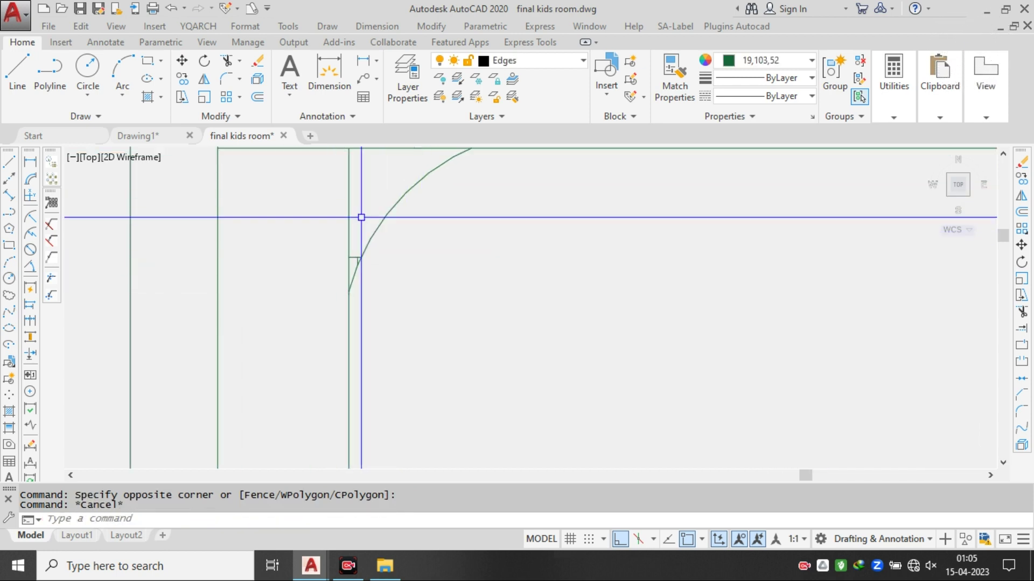
left_click(357, 253)
left_click(351, 293)
type("e")
key("Return")
left_click(336, 235)
left_click(406, 294)
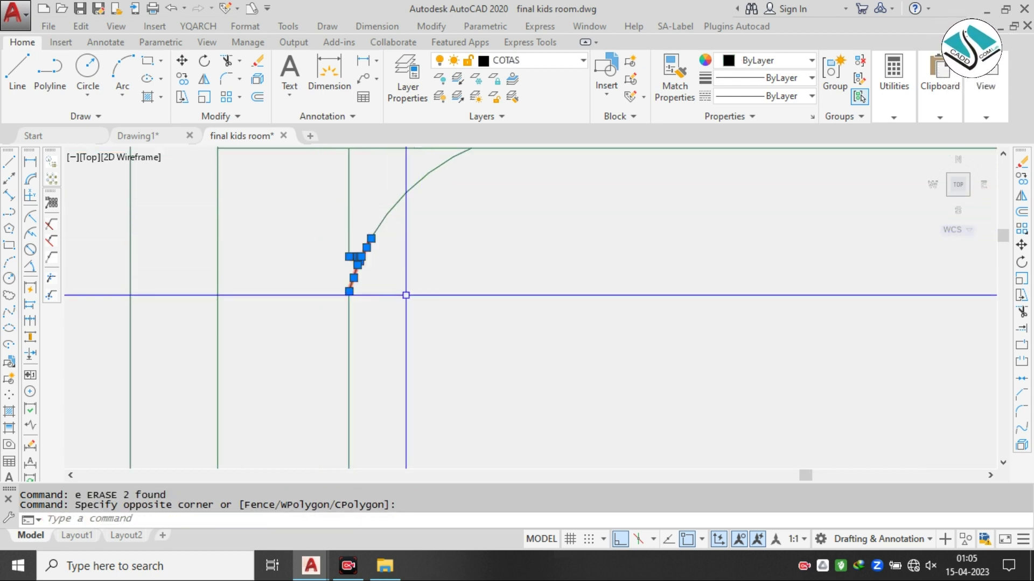
type("e")
key("Return")
- Erase the remaining arc segments in the bed frame's upper-left inner corner
left_click(359, 225)
key("Escape")
type("ex")
key("Escape")
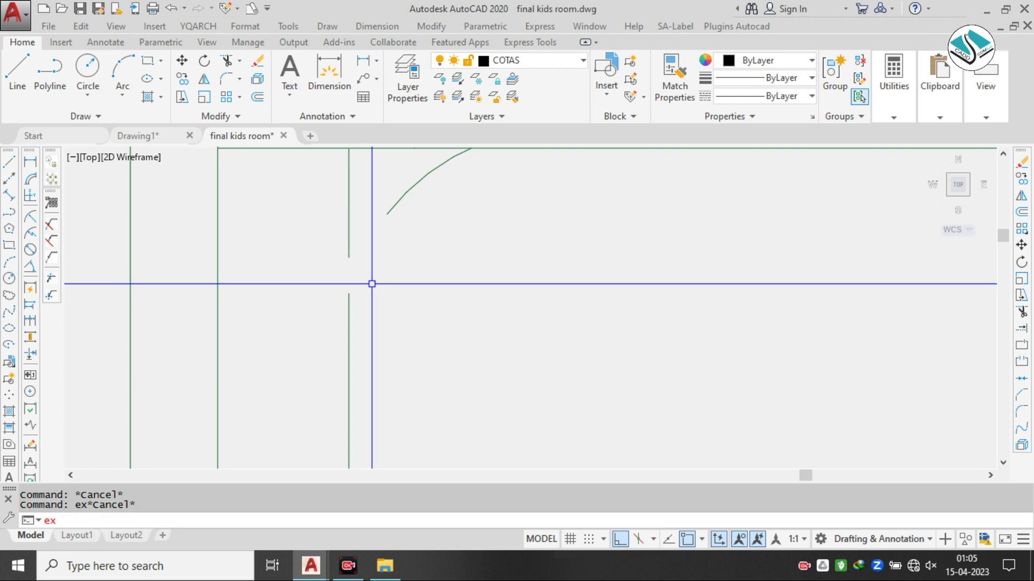
key("Escape")
left_click(413, 203)
left_click(391, 183)
type("e")
key("Return")
scroll(359, 245, "down", 2)
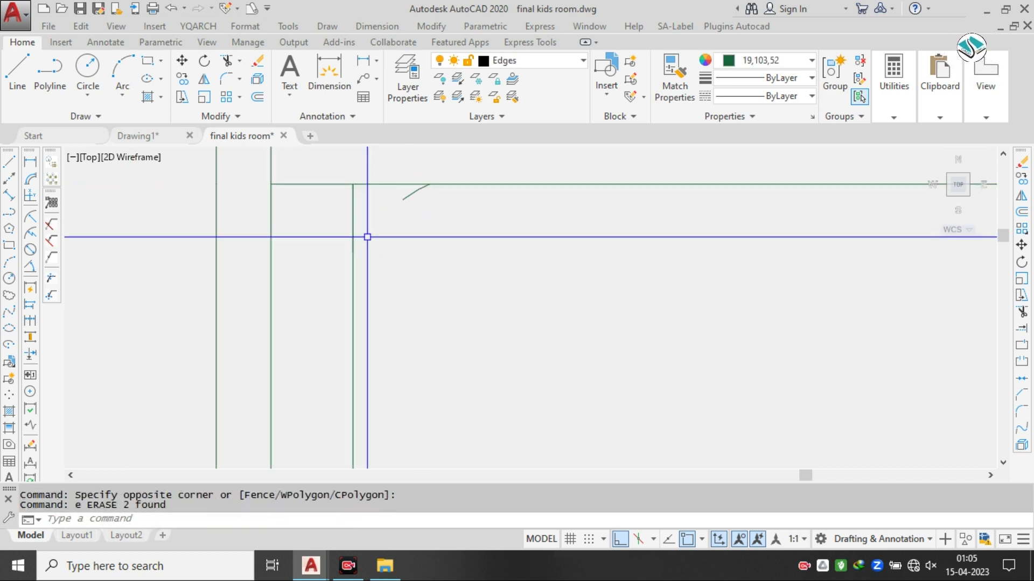
left_click(378, 172)
left_click(477, 242)
type("e")
key("Return")
scroll(477, 242, "down", 3)
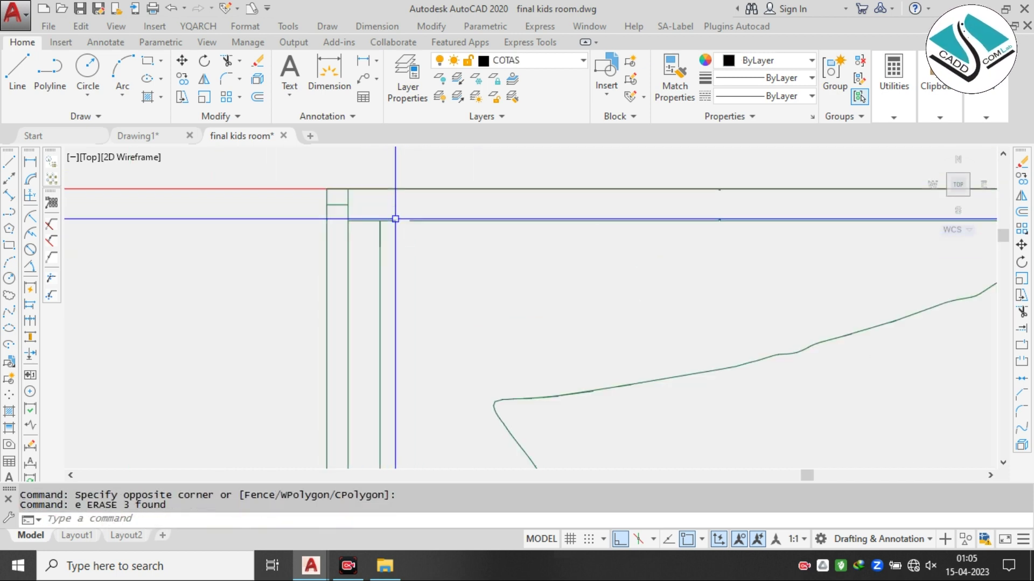
- Join the two collinear segments of the headboard's inner line across the gap near the upper-left corner
scroll(395, 218, "up", 3)
type("j")
key("Return")
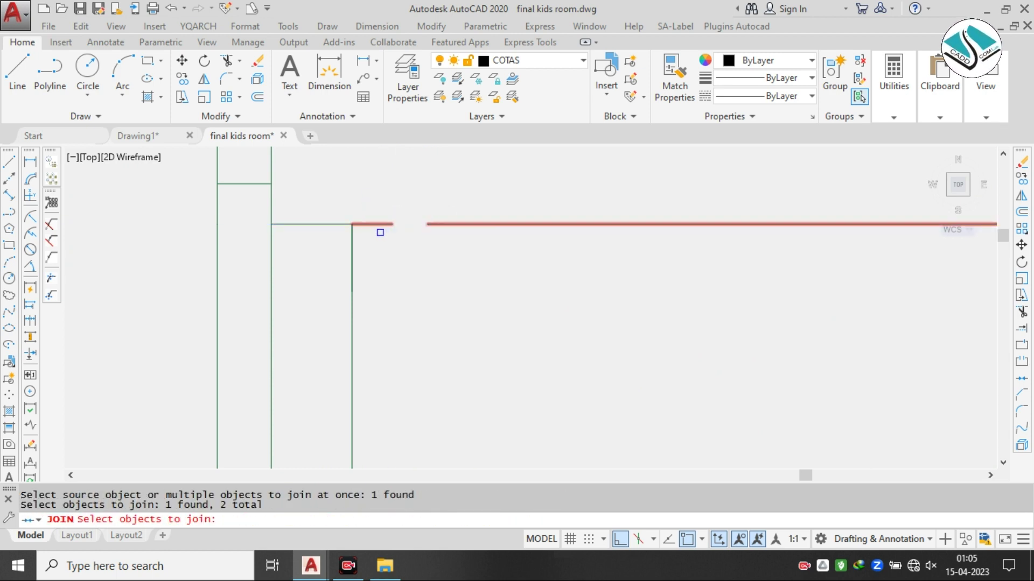
key("Return")
scroll(381, 221, "down", 1)
key("Escape")
- Erase the short horizontal line crossing the left frame strip just below the bed's upper-left corner
scroll(289, 201, "up", 1)
left_click(261, 187)
left_click(381, 225)
type("e")
key("Return")
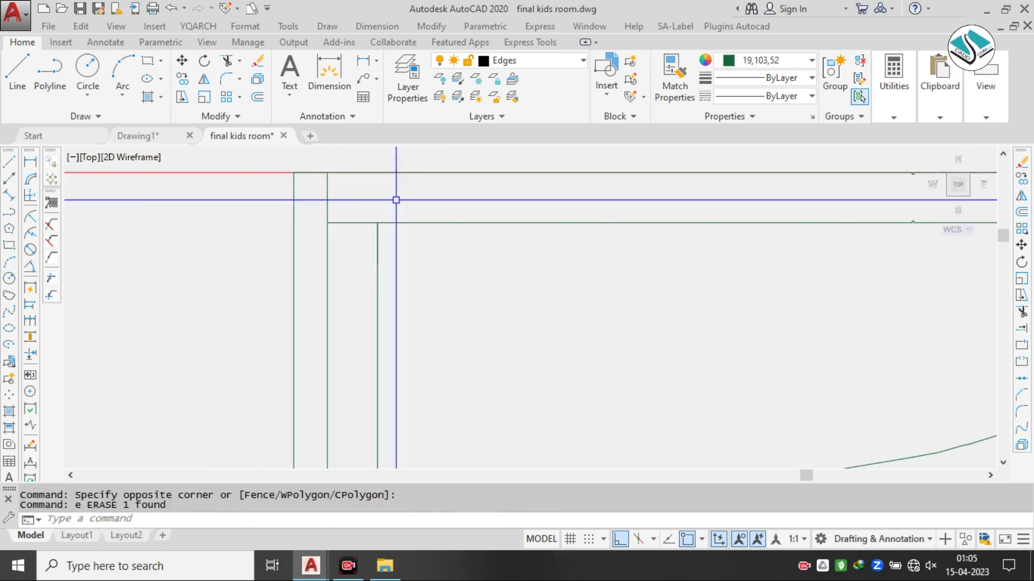
- Erase the vertical lines of the bed's right side at its upper-right corner, including the right guide line
scroll(433, 217, "down", 2)
middle_click_drag(577, 286, 436, 249)
scroll(436, 250, "down", 2)
scroll(582, 228, "up", 1)
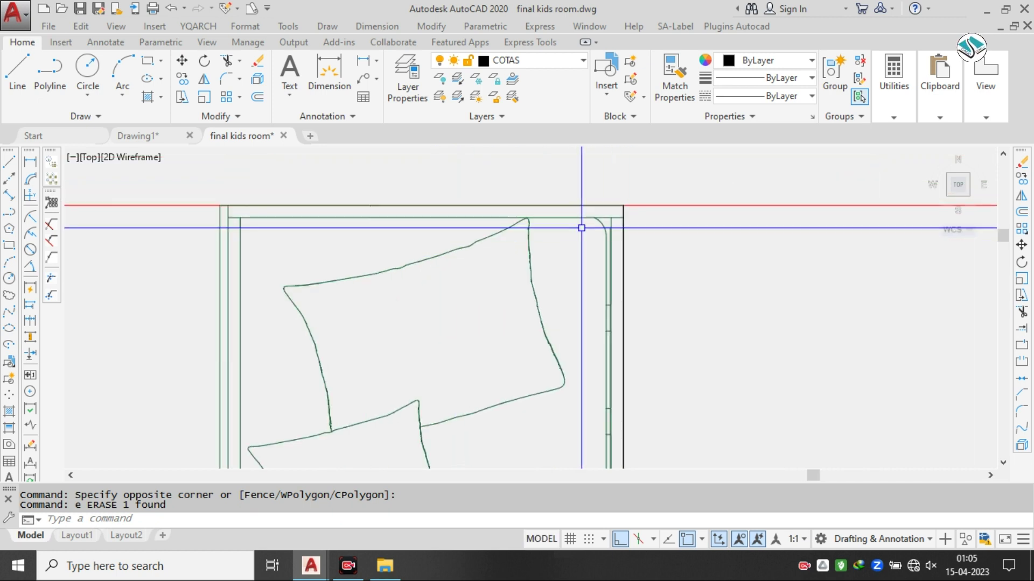
scroll(604, 223, "up", 3)
key("Escape")
left_click(722, 231)
left_click(582, 266)
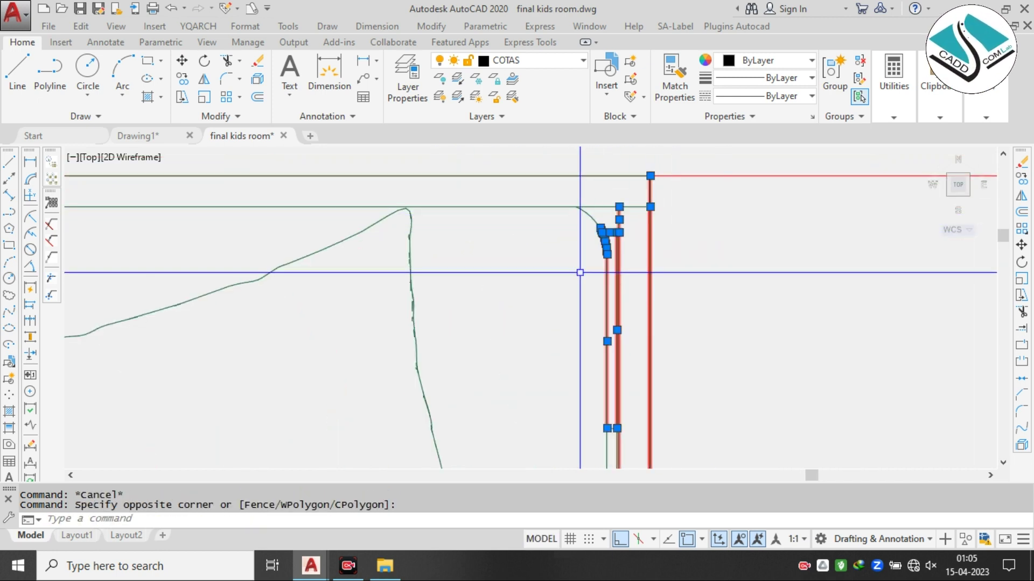
type("e")
key("Return")
- Try to erase the curved segments at the upper-right inner corner with a crossing selection over the headboard line
left_click(609, 192)
left_click(538, 237)
type("e")
key("Return")
scroll(552, 208, "down", 1)
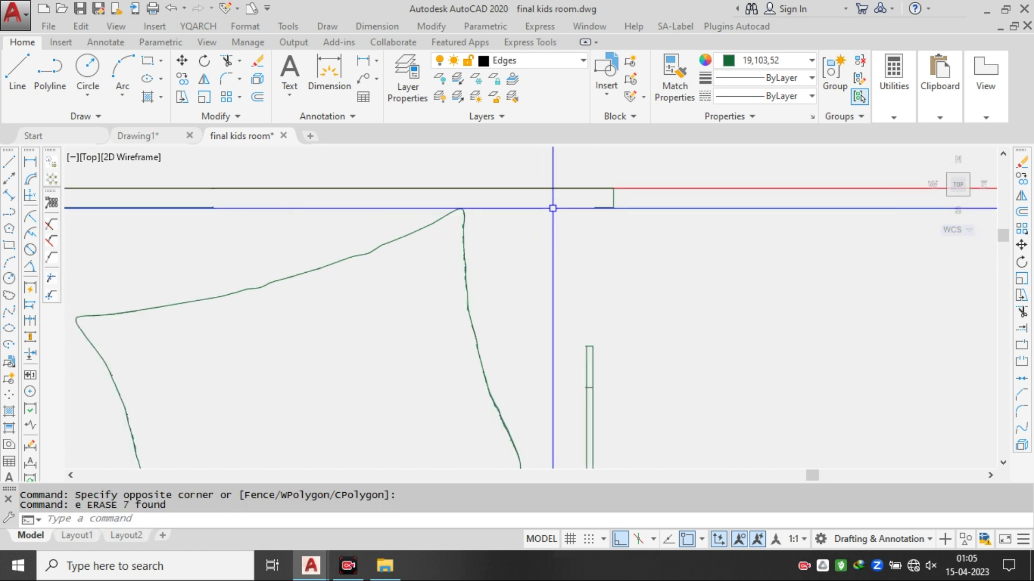
scroll(563, 205, "up", 2)
left_click(632, 279)
key("Escape")
- Erase only the arc segments at the bed's upper-right inner corner, leaving the headboard line
left_click(551, 196)
left_click(635, 296)
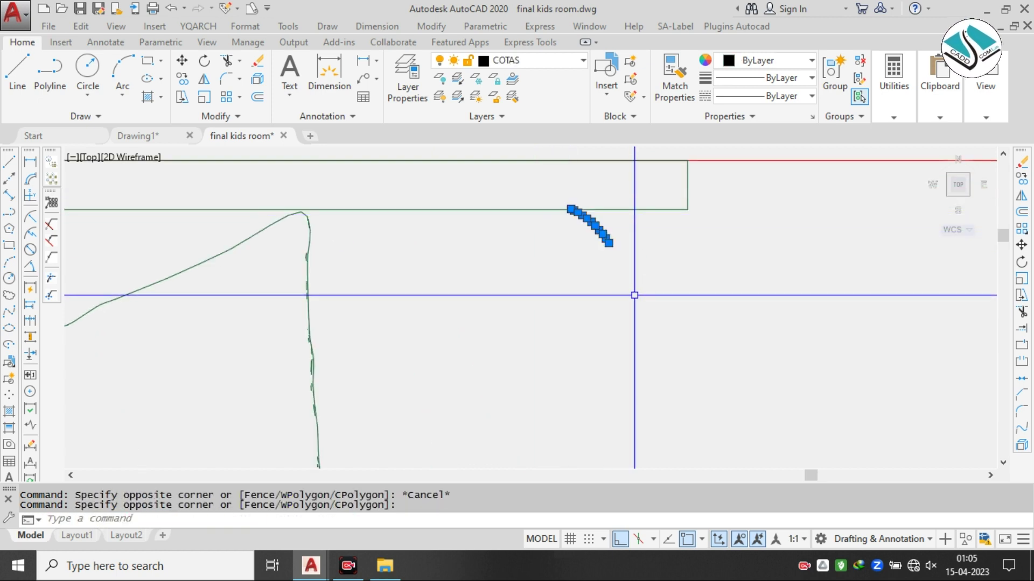
type("e")
key("Return")
- Erase the rest of the bed frame's right side together with its lower-right corner and outer bottom line
scroll(562, 222, "down", 3)
scroll(562, 222, "down", 2)
middle_click_drag(604, 266, 580, 216)
left_click(581, 217)
middle_click_drag(538, 455, 527, 222)
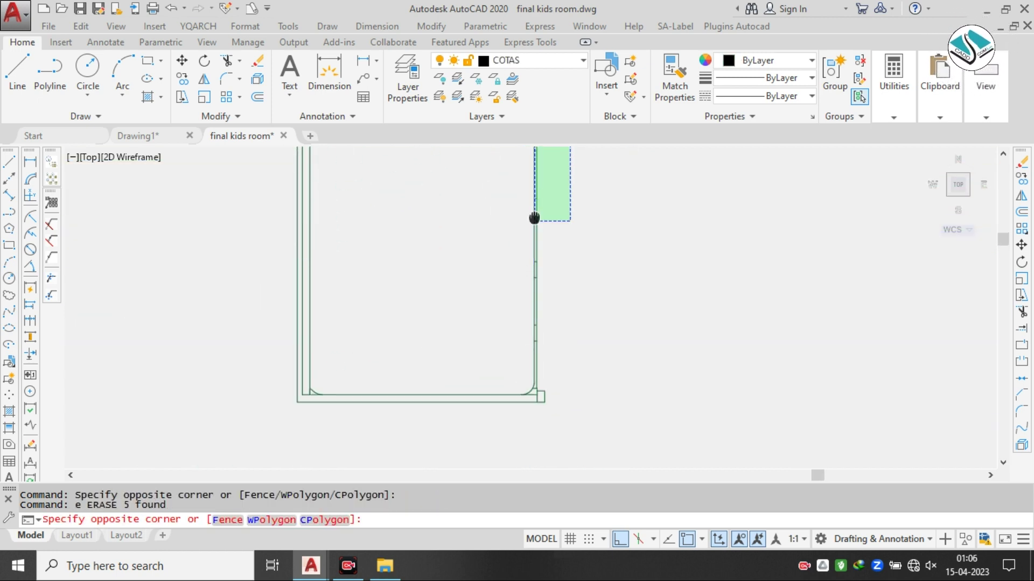
middle_click_drag(528, 372, 523, 295)
scroll(524, 307, "up", 2)
left_click(512, 358)
type("e")
key("Return")
- Erase the curved segments at the bed frame's lower-left inner corner
middle_click_drag(240, 314, 381, 291)
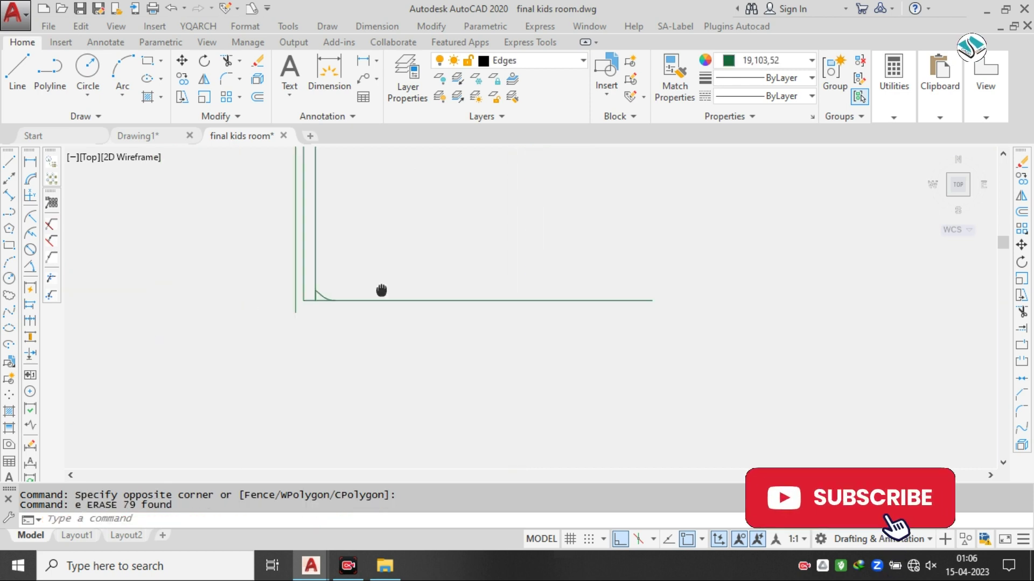
scroll(349, 305, "up", 4)
scroll(370, 300, "up", 2)
type("e")
scroll(438, 277, "down", 2)
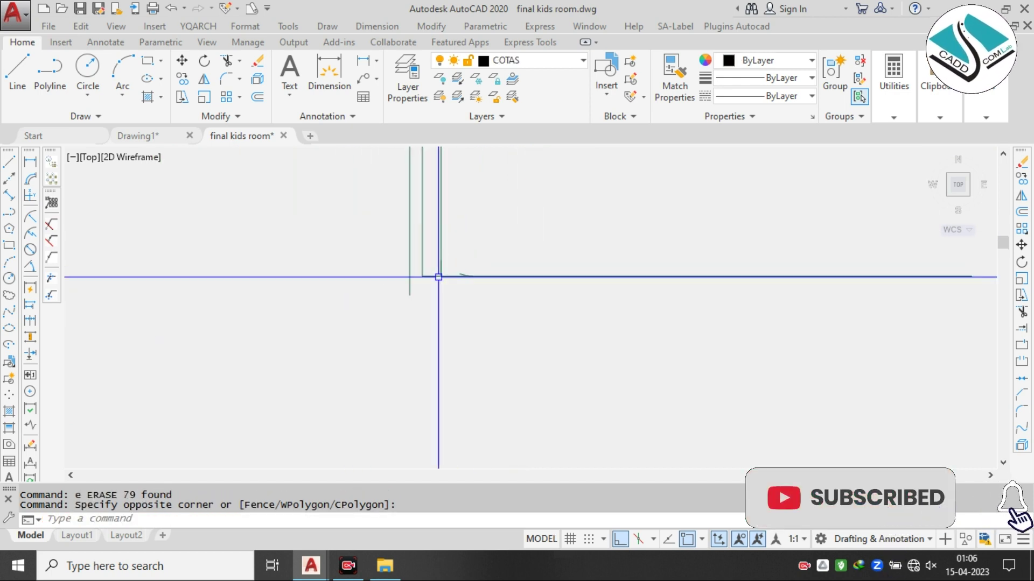
scroll(460, 276, "up", 2)
left_click(438, 247)
left_click(531, 323)
type("e")
scroll(428, 302, "down", 1)
scroll(483, 302, "down", 5)
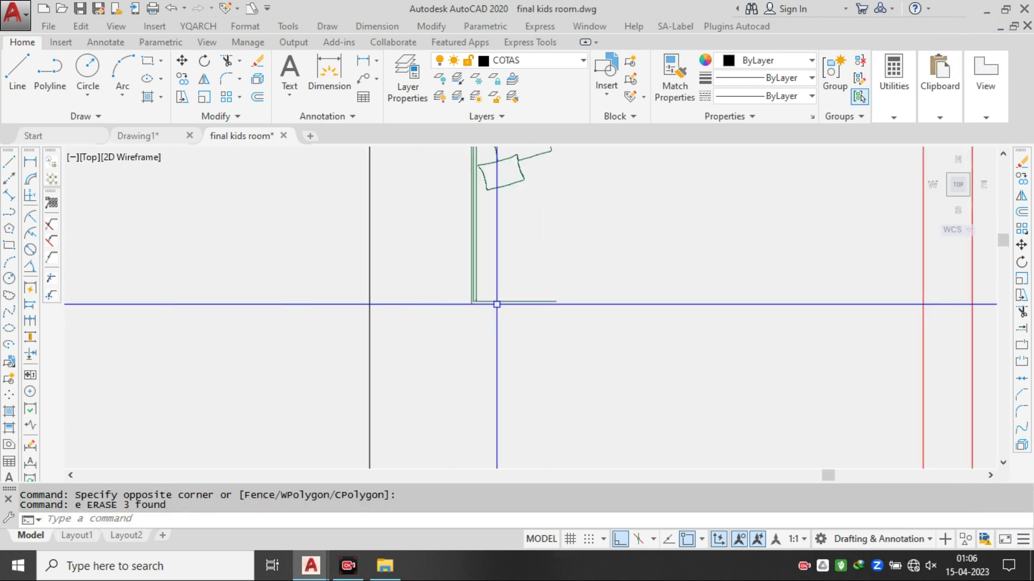
- Try to move the bed frame's left side from its upper-left corner to the upper end of the left guide line
scroll(498, 300, "down", 1)
middle_click_drag(499, 222, 495, 252)
scroll(480, 215, "up", 3)
scroll(453, 185, "down", 1)
key("Escape")
left_click(452, 168)
middle_click_drag(486, 386, 514, 385)
left_click(528, 381)
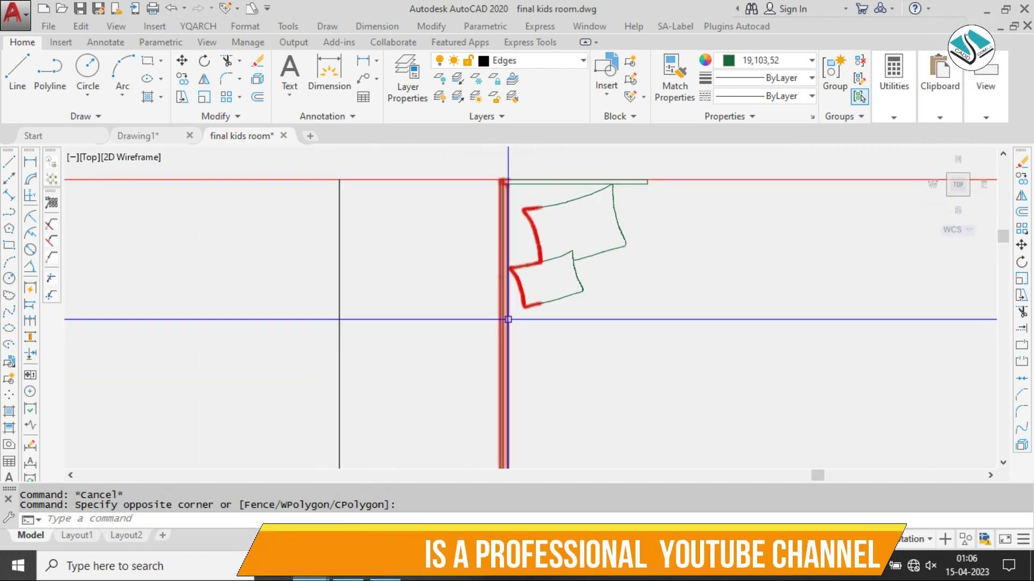
type("m")
scroll(498, 160, "up", 4)
left_click(513, 209)
middle_click_drag(232, 245, 455, 213)
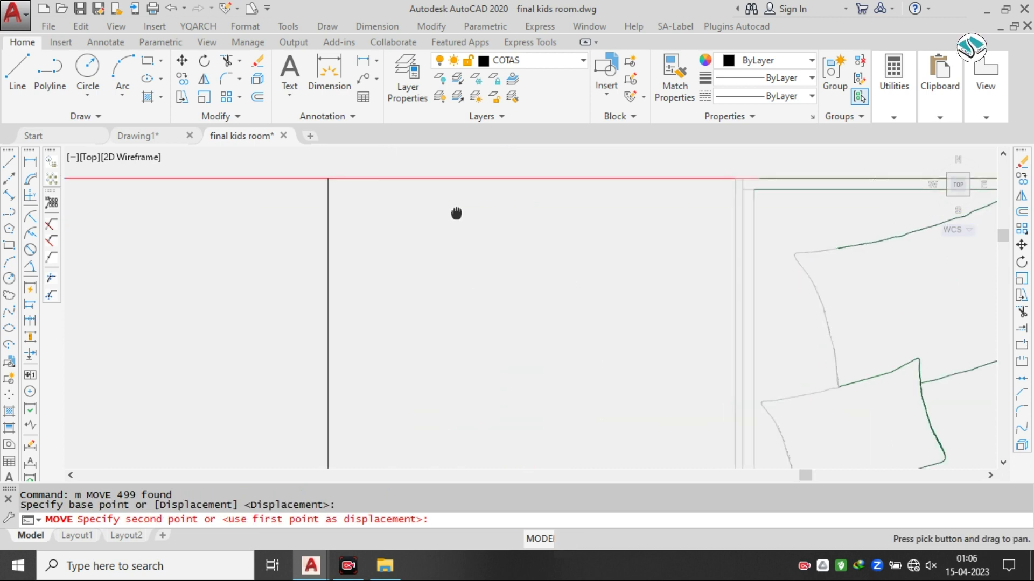
left_click(328, 178)
scroll(414, 185, "down", 2)
key("Escape")
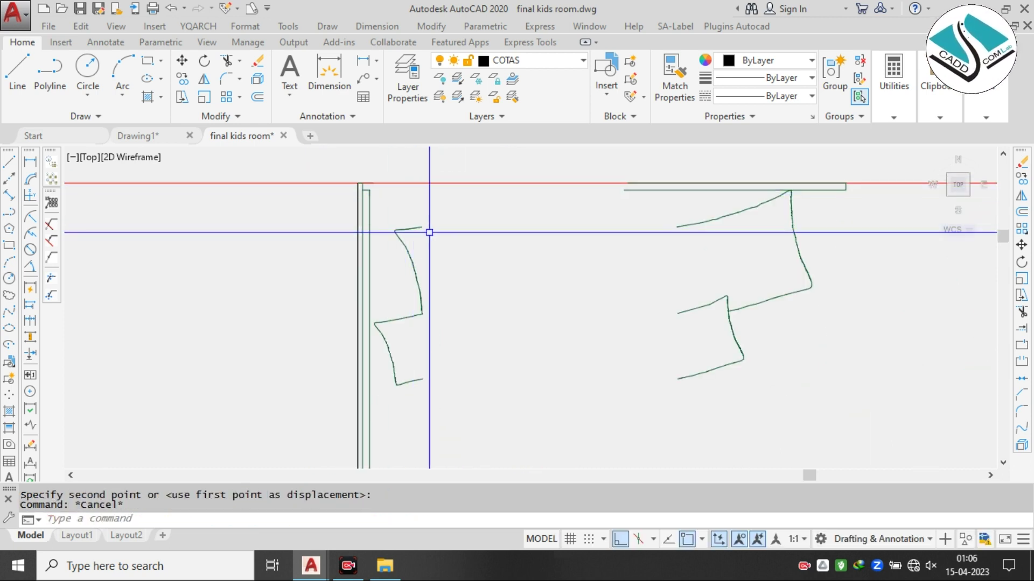
- Undo the move of the bed frame's left side and the pillow parts
scroll(408, 191, "up", 2)
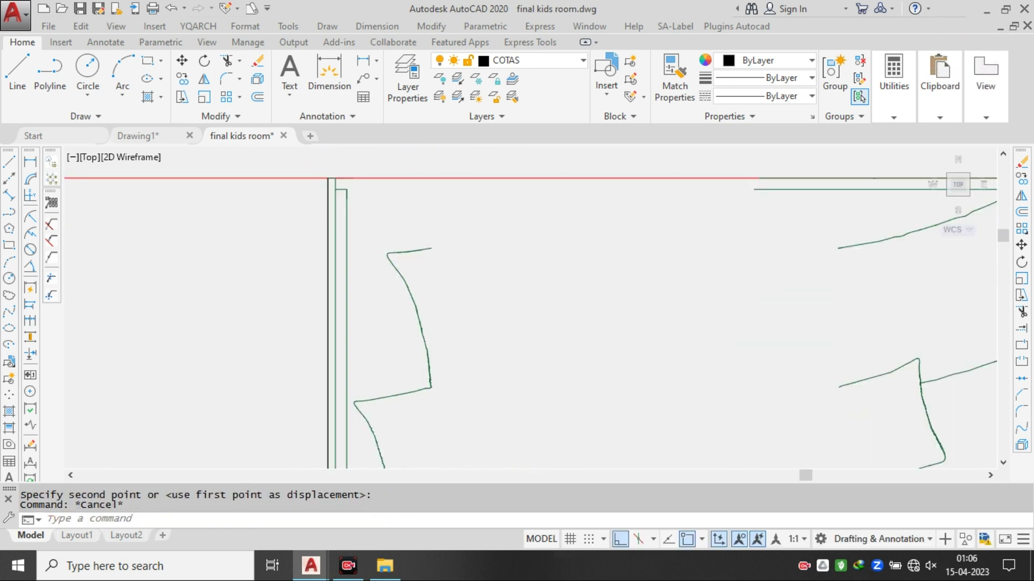
key("ctrl+z")
key("ctrl+z")
scroll(477, 227, "down", 6)
scroll(480, 170, "up", 1)
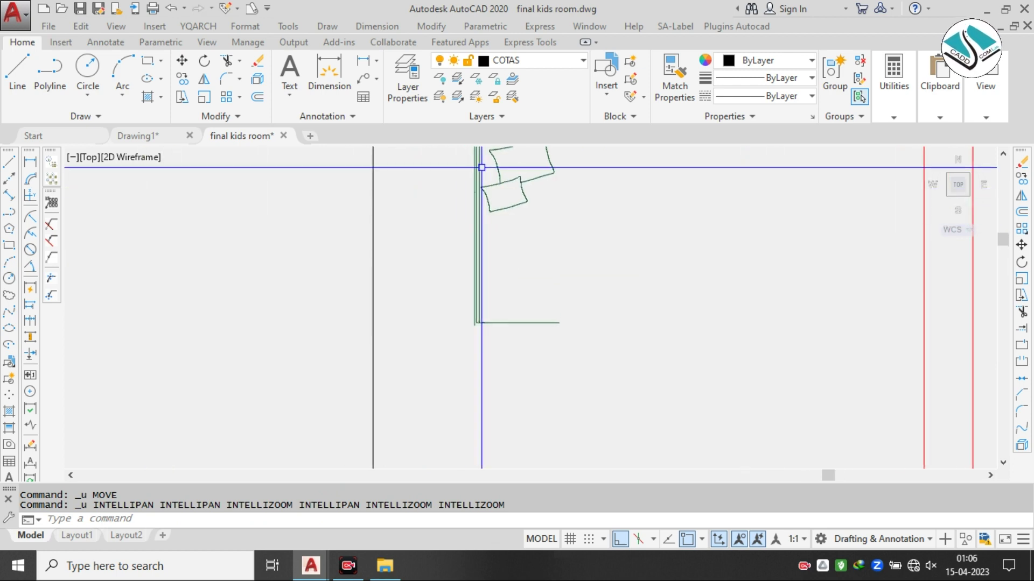
- Move the bed frame's left side with its lower line from its upper-left corner to the free area left of the black middle line
middle_click_drag(481, 167, 474, 236)
left_click(452, 185)
scroll(472, 347, "up", 6)
scroll(481, 397, "down", 4)
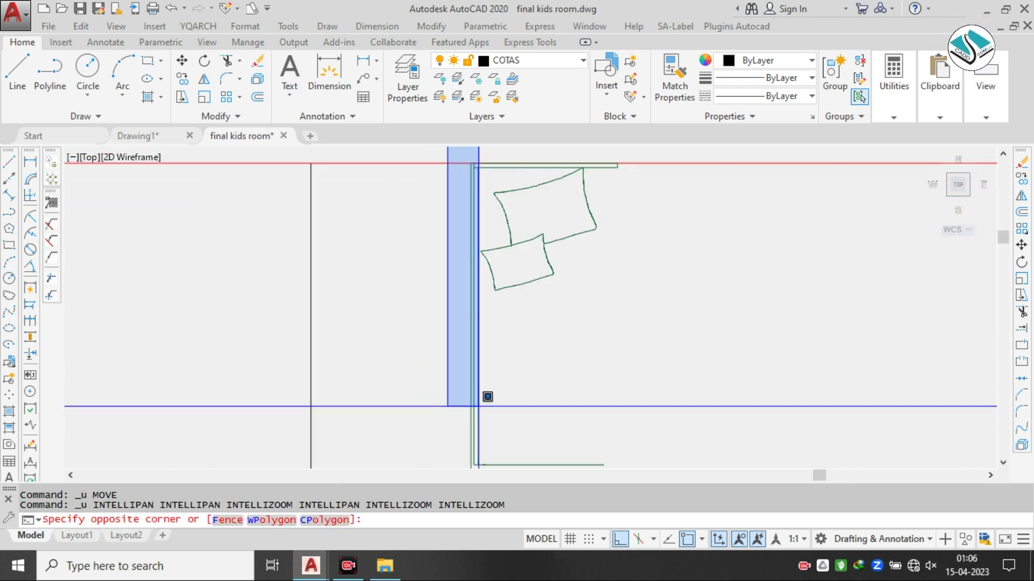
left_click(481, 415)
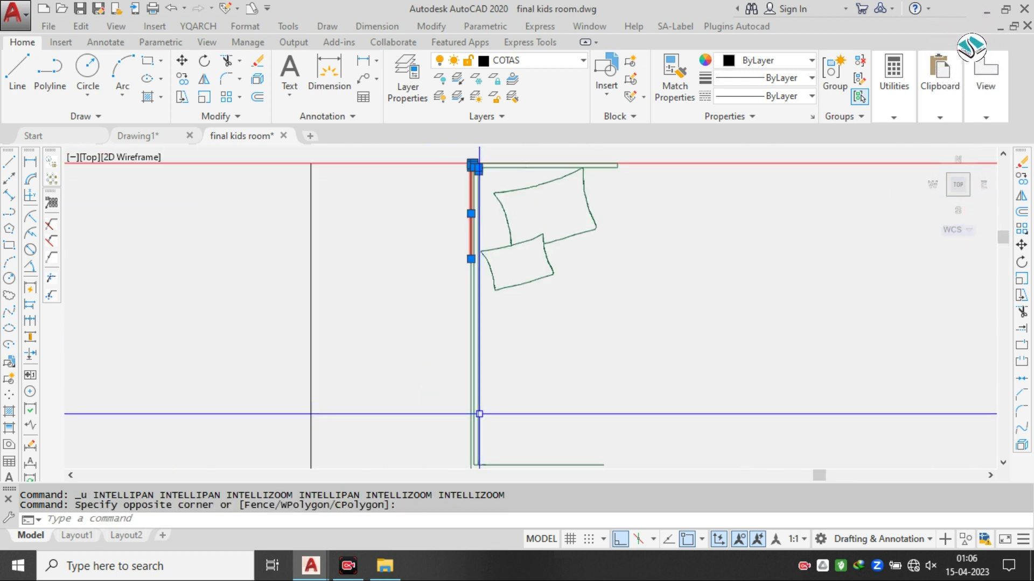
middle_click_drag(481, 414, 482, 326)
left_click(504, 294)
left_click(438, 424)
middle_click_drag(491, 228, 479, 338)
scroll(470, 225, "up", 2)
middle_click_drag(470, 214, 473, 254)
type("m")
key("Return")
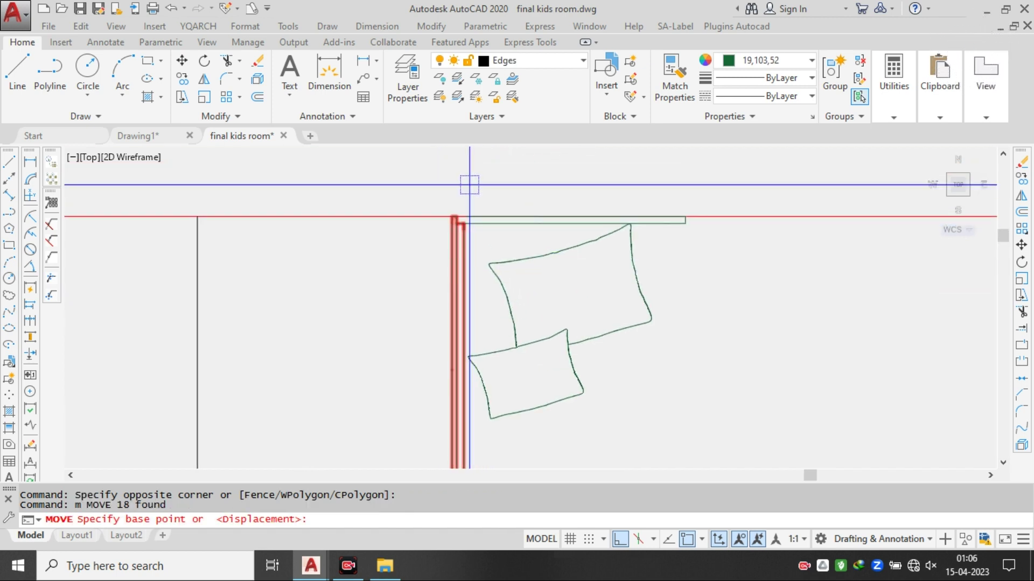
scroll(473, 180, "up", 2)
left_click(431, 266)
scroll(495, 231, "down", 3)
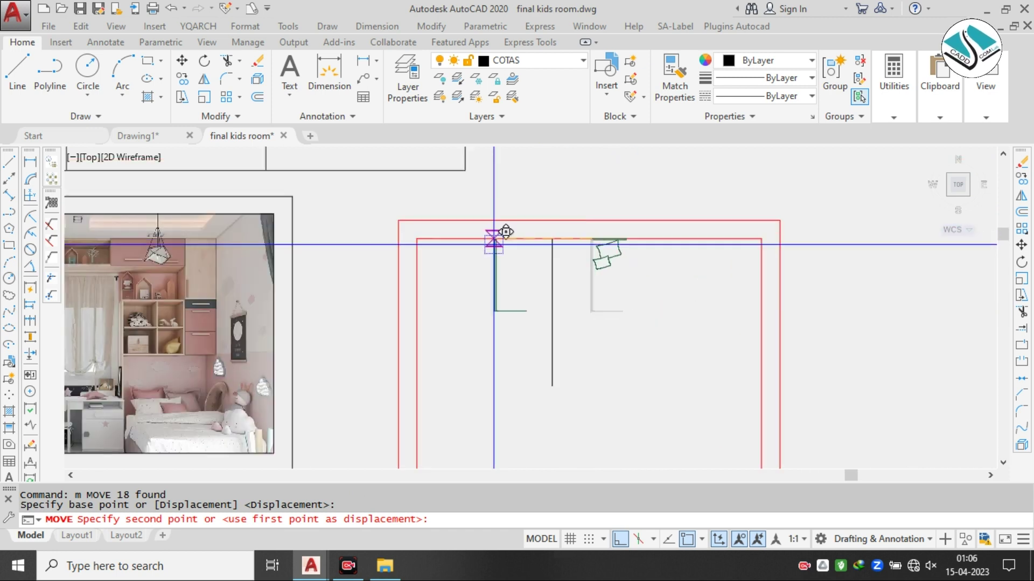
scroll(431, 233, "up", 2)
scroll(542, 228, "down", 2)
middle_click_drag(542, 227, 383, 215)
scroll(383, 214, "down", 2)
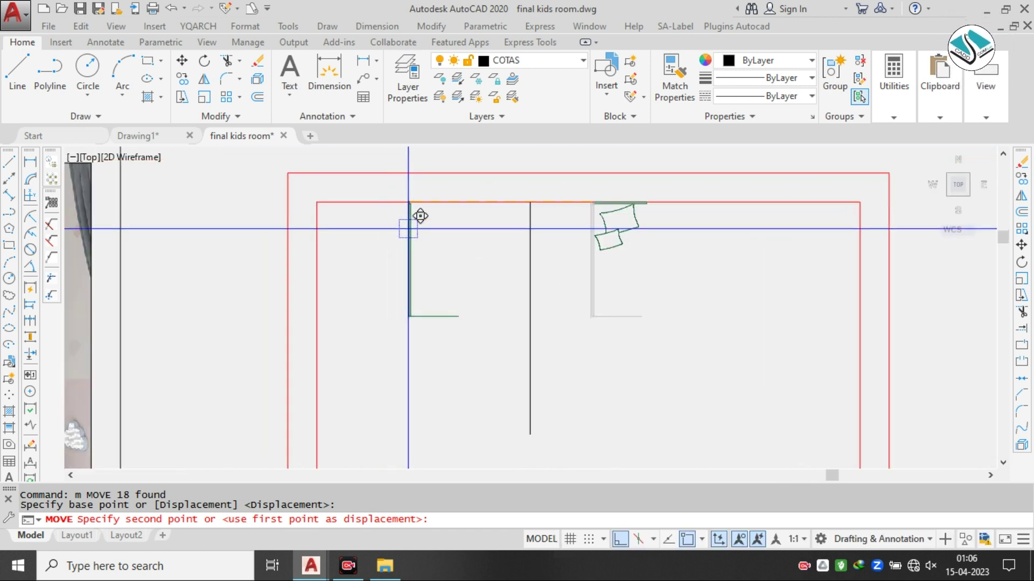
left_click(398, 230)
key("Escape")
key("Escape")
- Erase the segments of the headboard's lower line and its short right end above the pillows
scroll(600, 196, "up", 3)
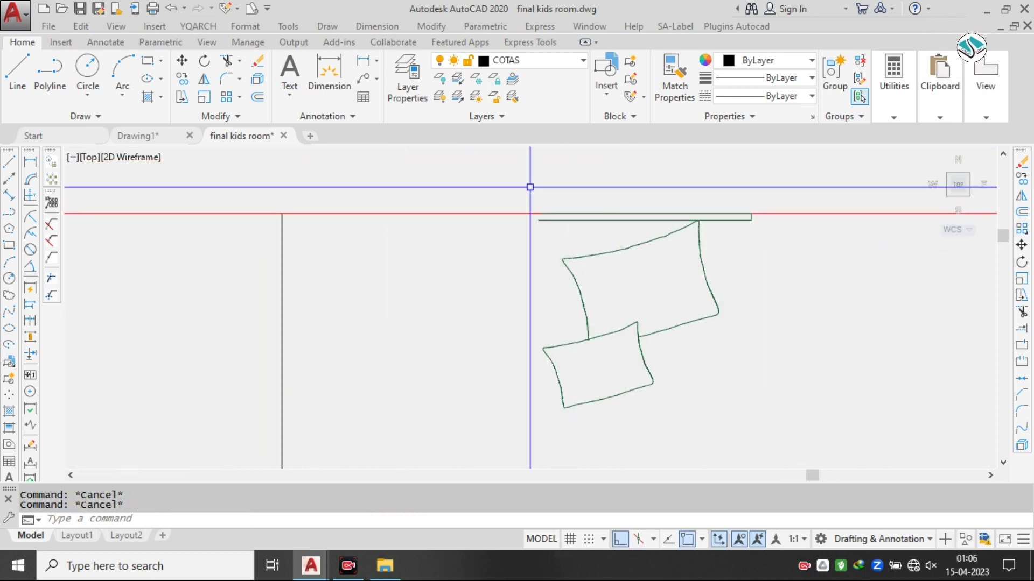
left_click(519, 184)
key("Escape")
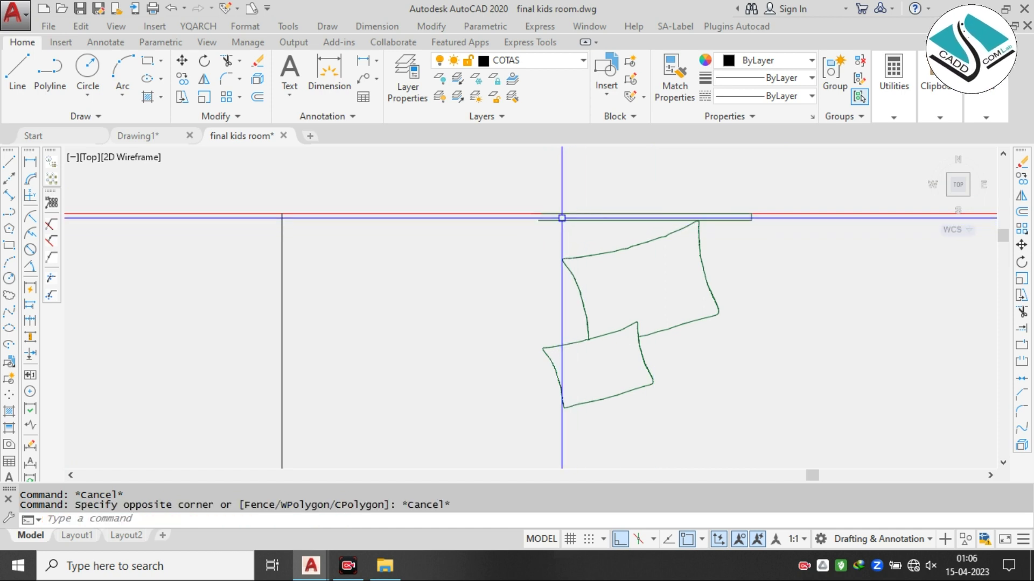
left_click(563, 219)
type("e")
key("Return")
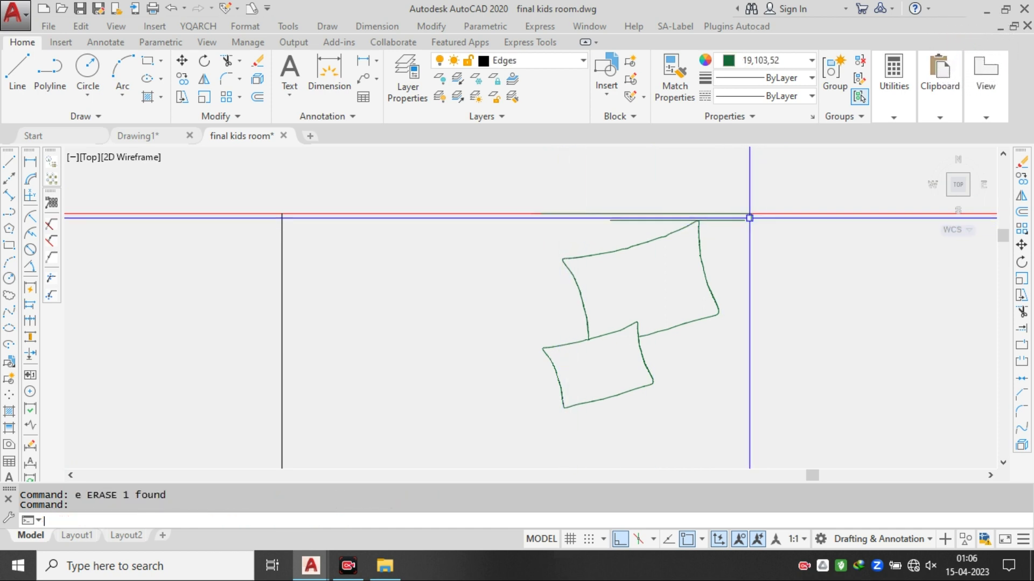
scroll(749, 218, "up", 2)
left_click(742, 195)
left_click(802, 262)
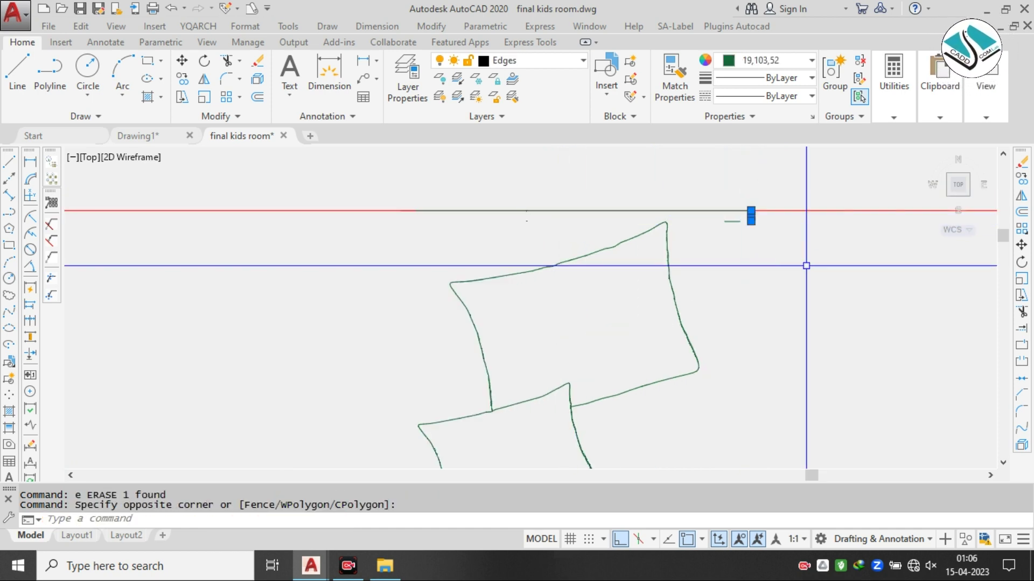
type("e")
key("Return")
left_click(720, 208)
left_click(775, 253)
type("e")
key("Return")
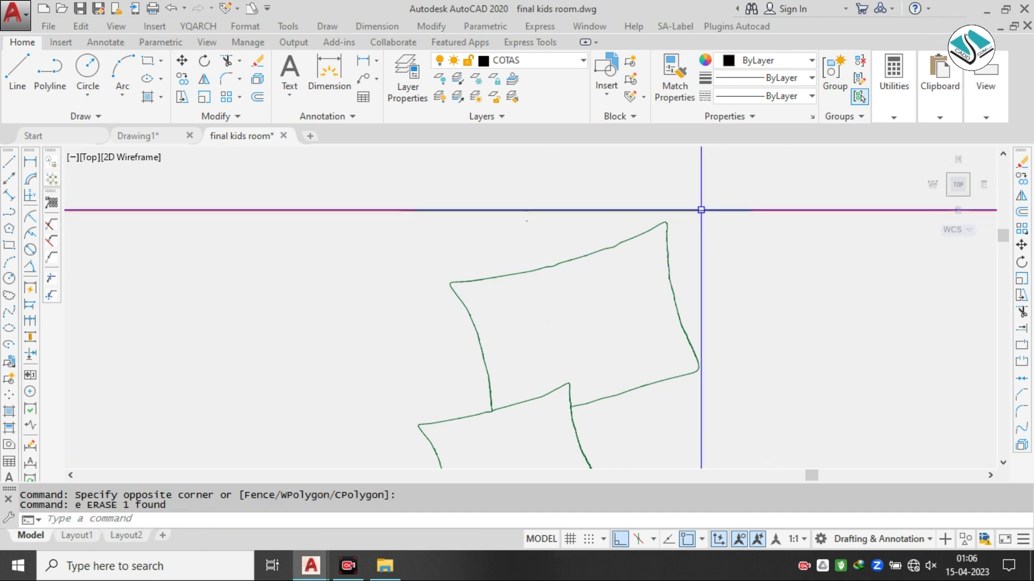
- Erase the remaining green headboard segments lying on the room's inner top wall line
left_click(698, 210)
type("e")
key("Return")
scroll(646, 235, "down", 1)
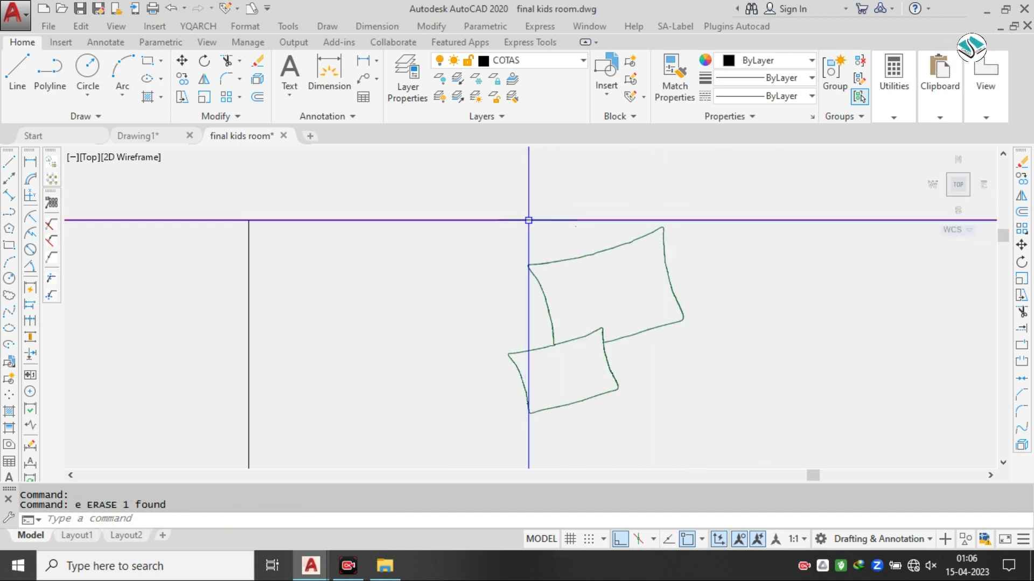
key("Return")
left_click(482, 209)
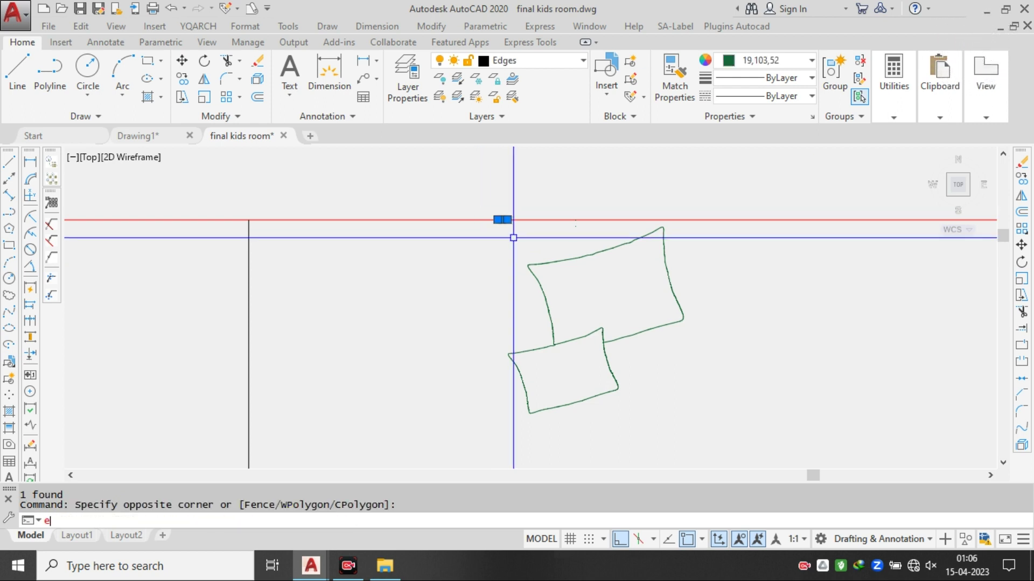
type("e")
key("Return")
- Move the two pillows with Ortho off to the empty area below the separated bed frame side
scroll(516, 240, "down", 4)
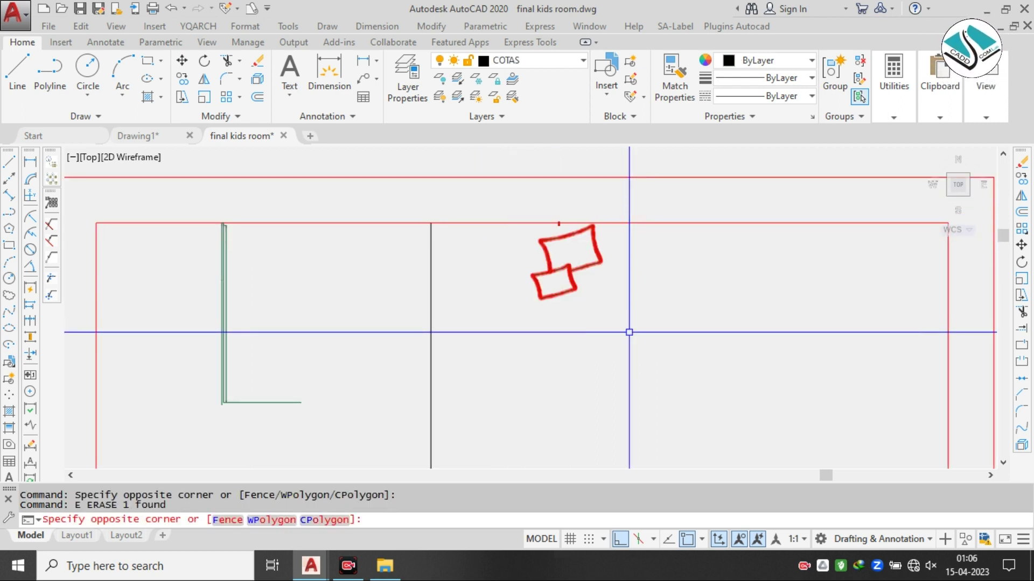
left_click(625, 327)
scroll(571, 236, "down", 3)
type("m")
key("Return")
left_click(568, 249)
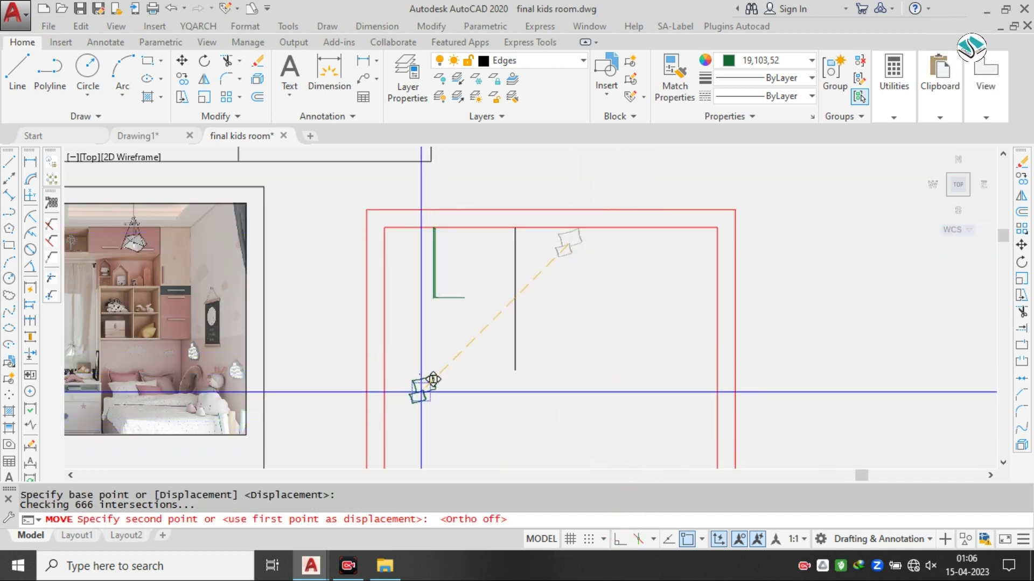
left_click(423, 390)
key("Escape")
key("Escape")
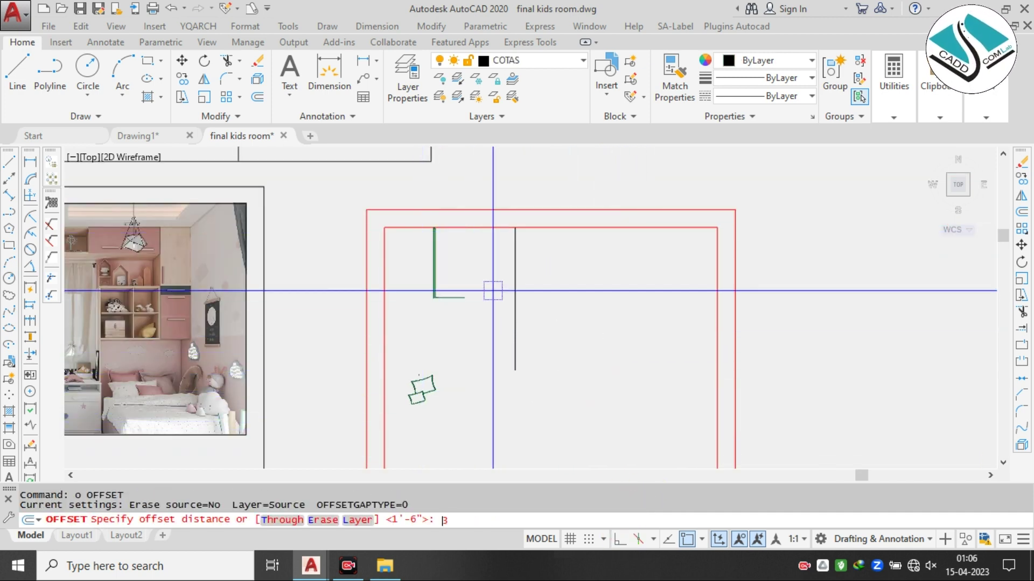
- Try to offset the black vertical middle line by 3'
type("'")
key("Return")
left_click(515, 260)
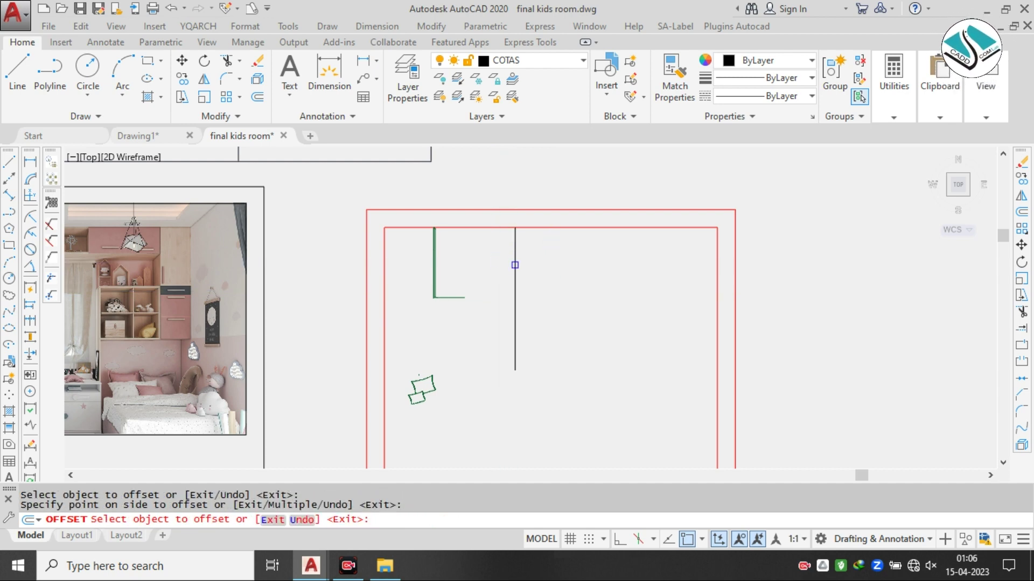
key("Escape")
- Offset the black vertical middle line by 1.5' to both its left and right sides
type("o")
key("Return")
type("1.5'")
key("Return")
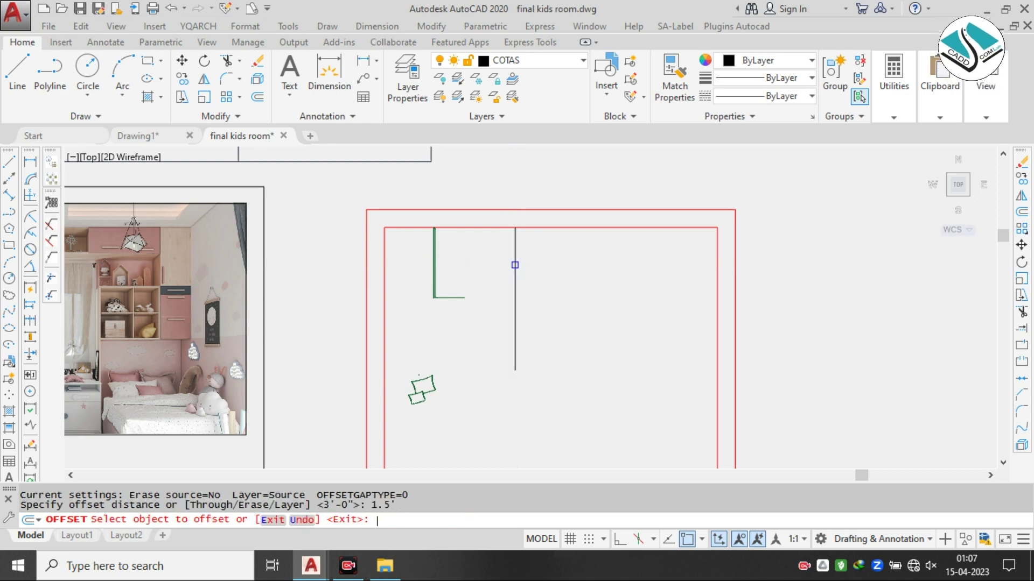
left_click(515, 264)
left_click(500, 263)
left_click(514, 267)
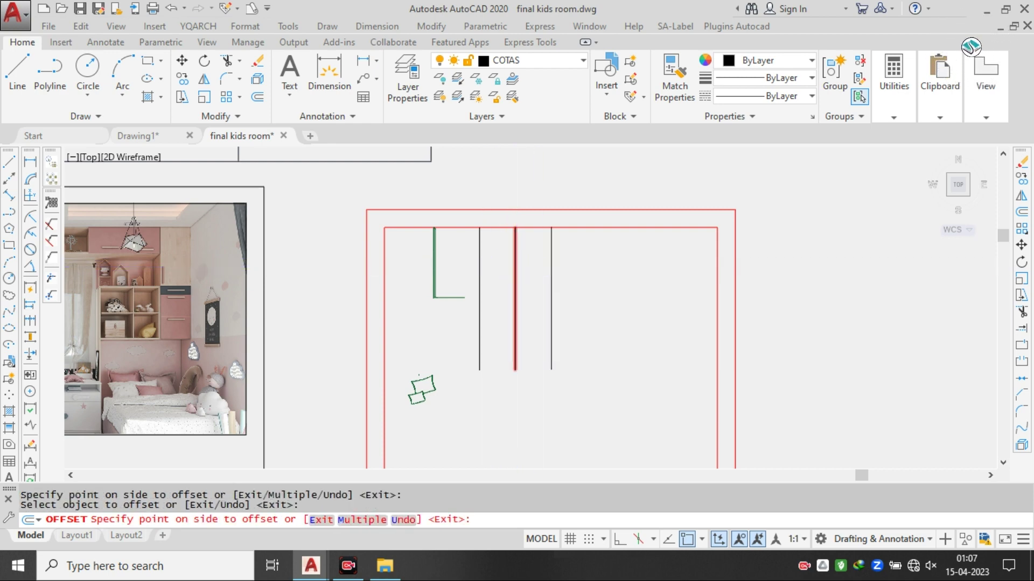
left_click(573, 269)
key("Escape")
- Join the lower ends of the two offset lines with a line and erase the middle line between them
type("l")
key("Return")
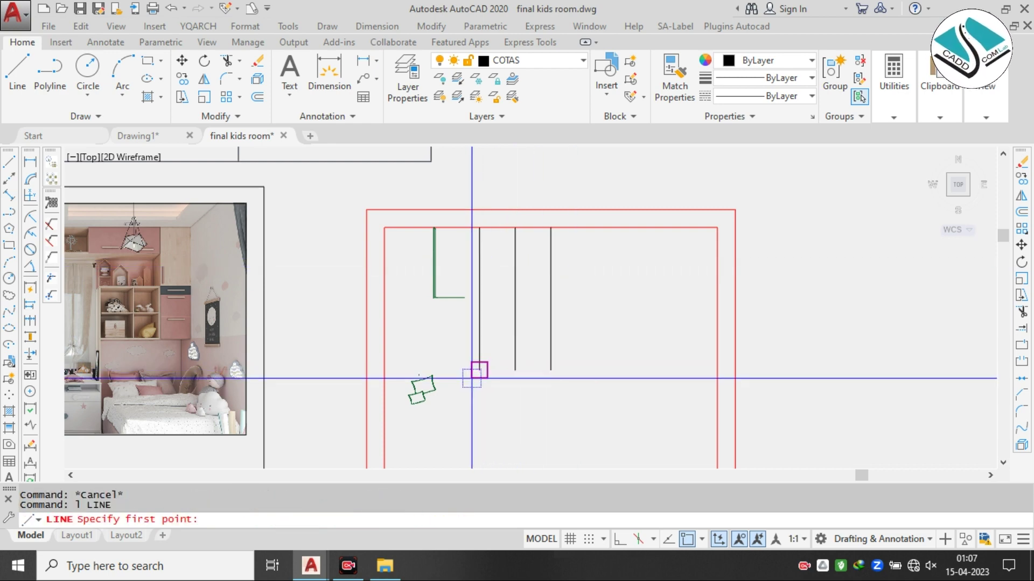
left_click(479, 370)
left_click(550, 369)
key("Escape")
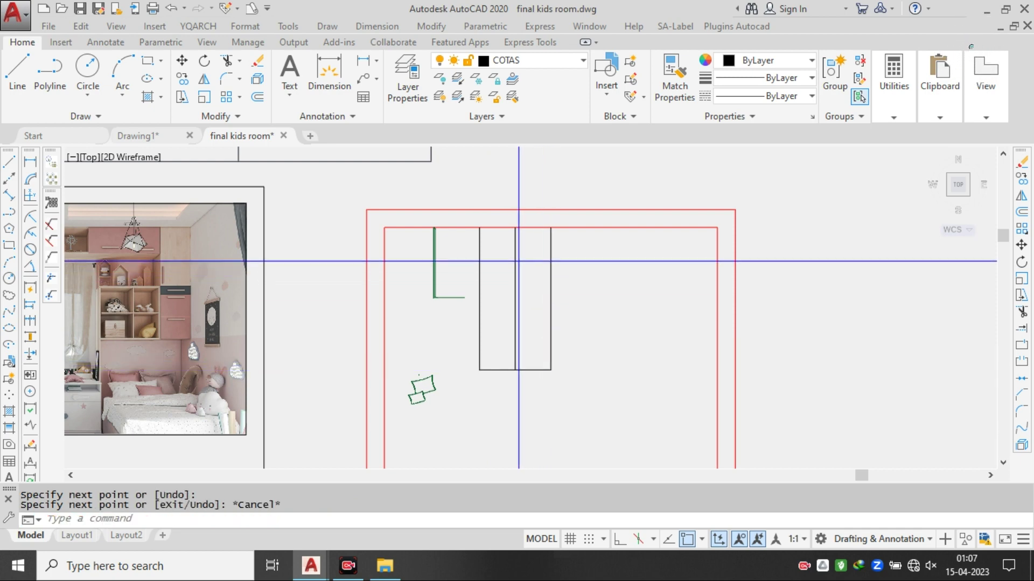
left_click_drag(527, 258, 503, 279)
type("e")
key("Return")
- Close the bed rectangle with a line joining the upper ends of its two sides along the top wall
scroll(494, 239, "up", 2)
type("l")
key("Return")
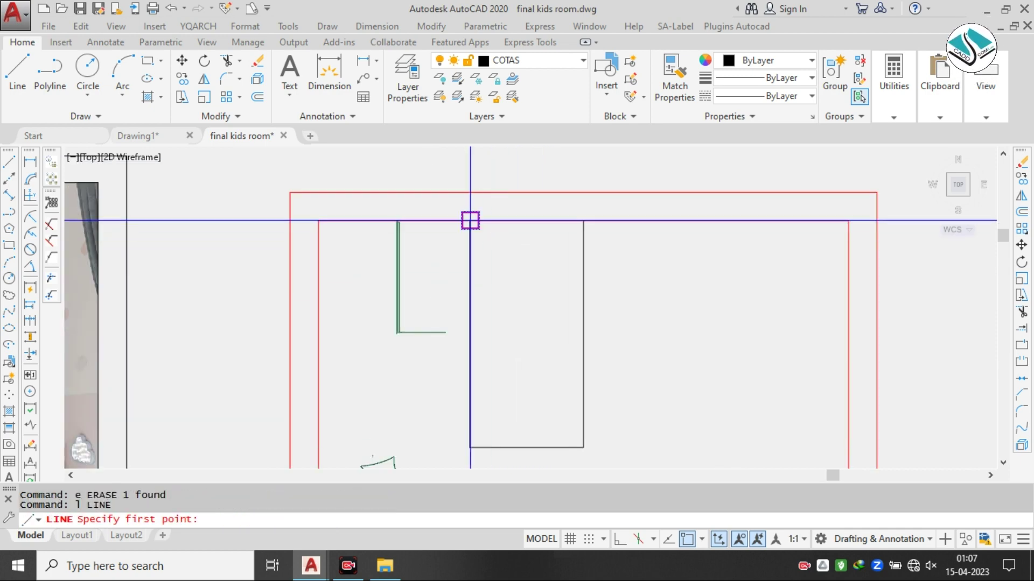
left_click(470, 222)
left_click(583, 221)
key("Escape")
scroll(481, 218, "down", 2)
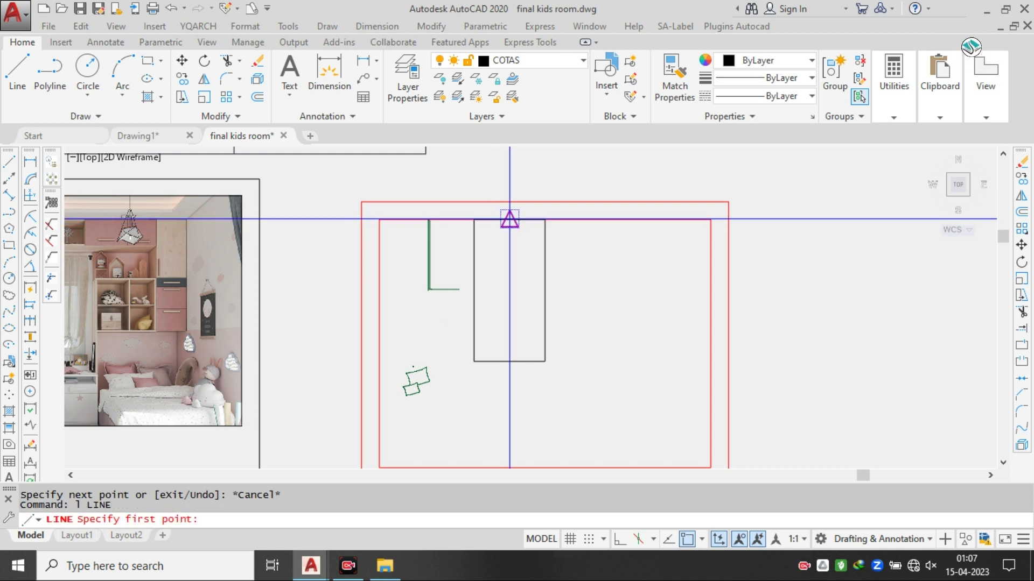
key("Escape")
- Move the bed rectangle, the bed frame side and the pillows out of the room to the empty space right of the red outline
left_click(433, 223)
key("Escape")
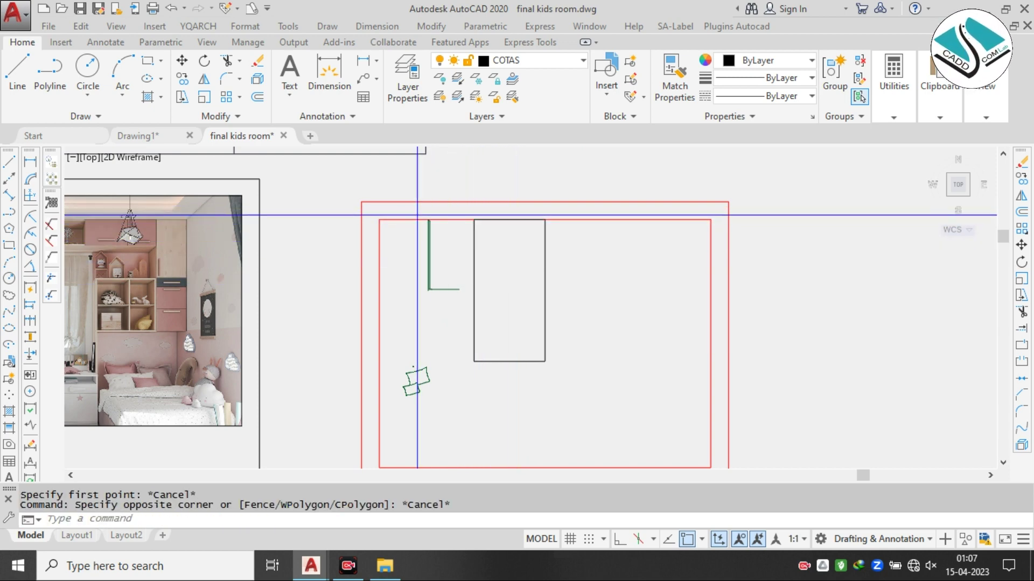
left_click(418, 215)
left_click(582, 387)
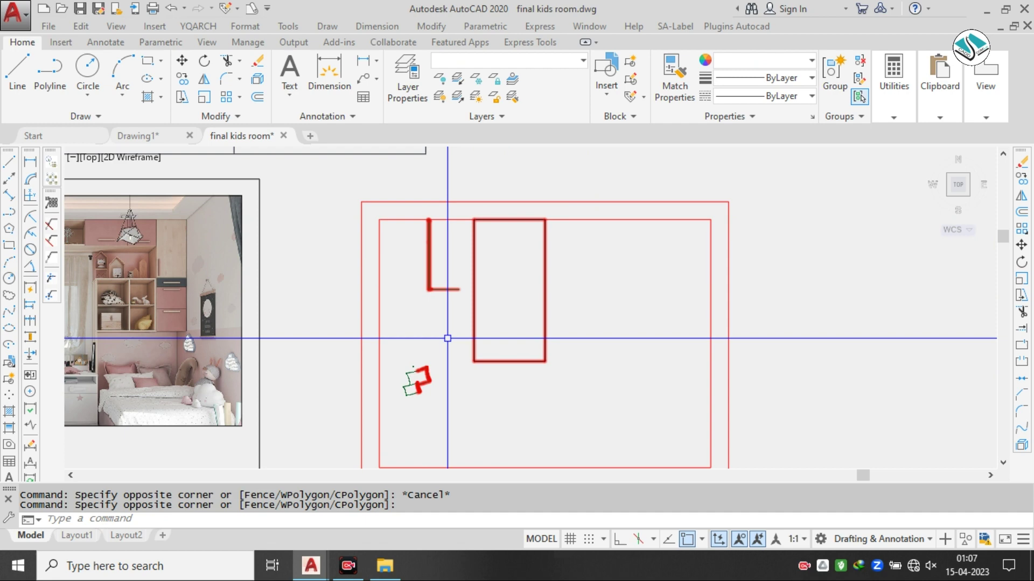
type("m")
key("Return")
left_click(412, 338)
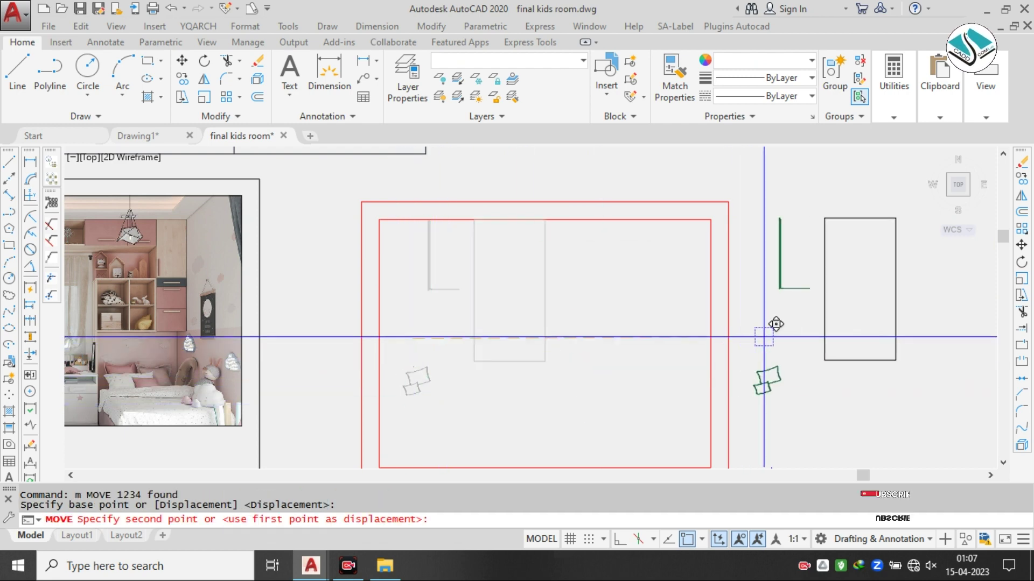
left_click(824, 318)
key("Escape")
- Draw a vertical centre line from the midpoint of the room's inner top wall to the inner bottom wall
middle_click_drag(531, 274, 491, 251)
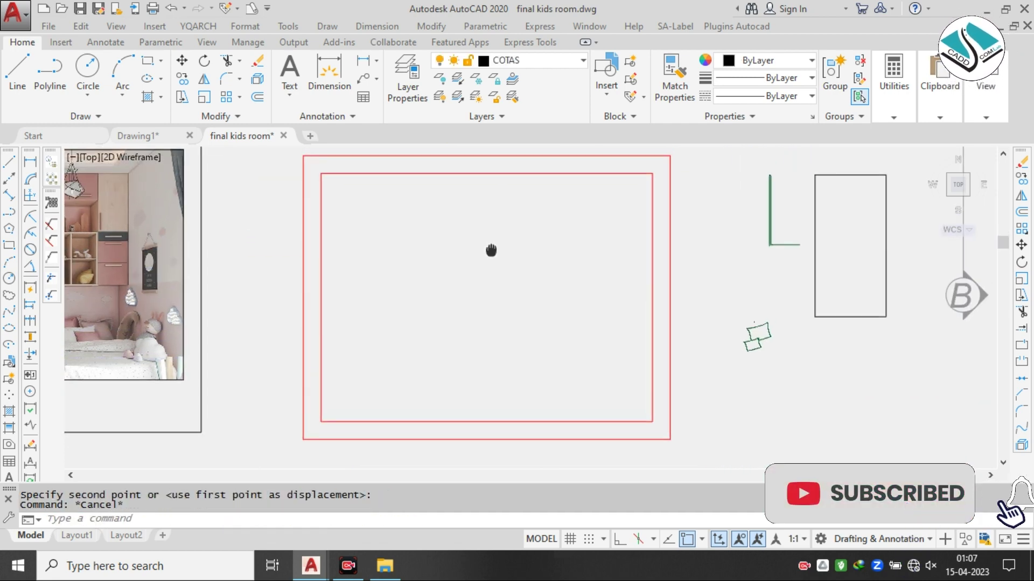
type("l")
key("Return")
left_click(484, 174)
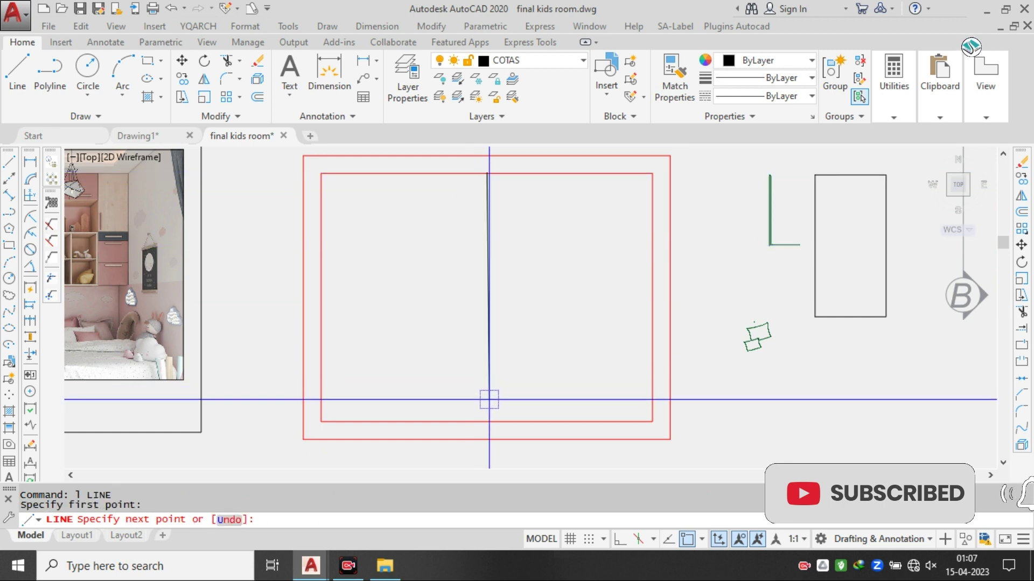
left_click(487, 421)
key("Escape")
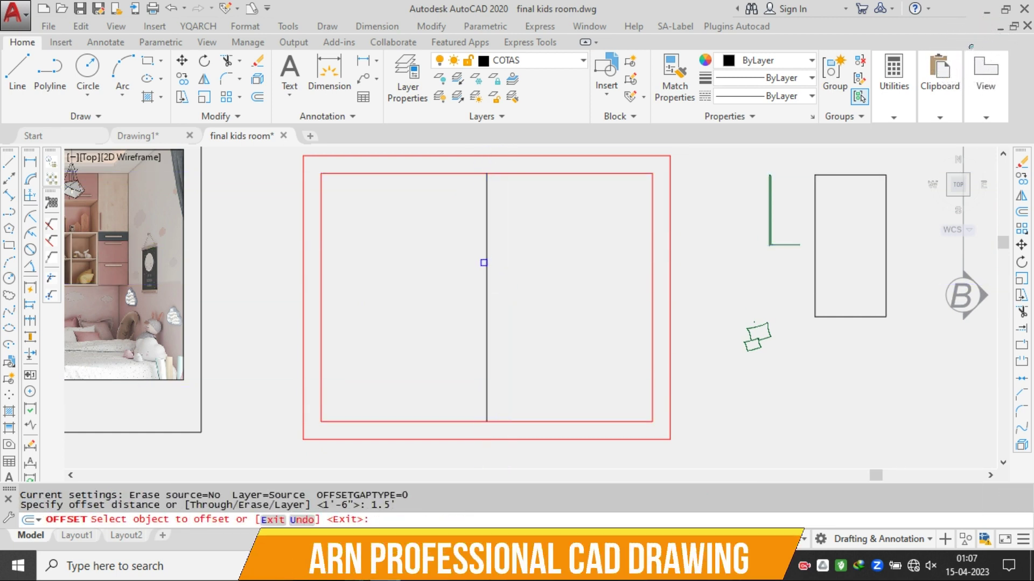
- Offset the room's vertical centre line by 1.5' to both sides
left_click(487, 281)
left_click(484, 281)
left_click(488, 282)
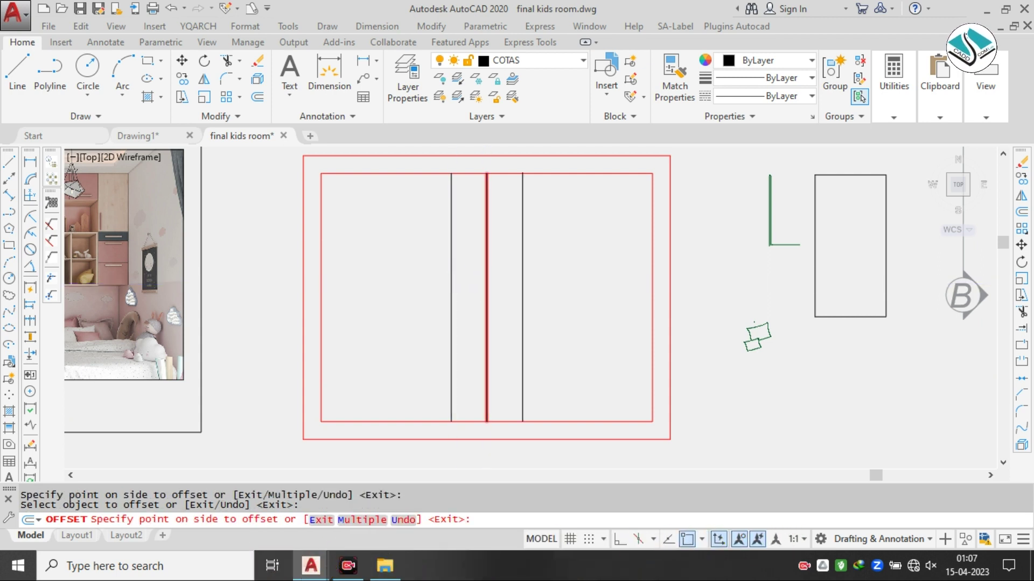
left_click(531, 275)
key("Escape")
- Move the bed frame's left side from its upper-left corner to the upper end of the left offset line at the top wall
middle_click_drag(625, 225, 504, 244)
left_click(689, 179)
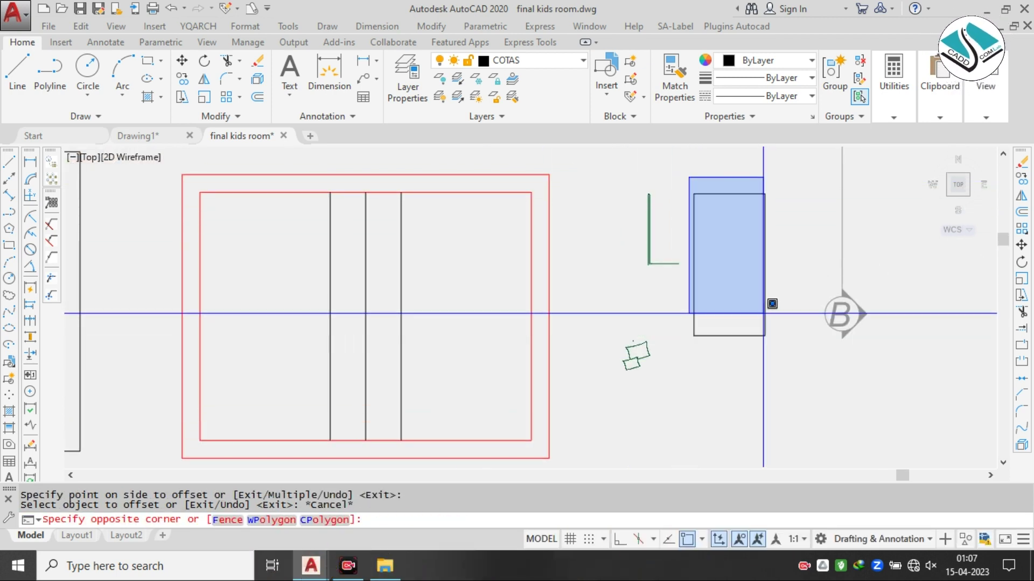
key("Escape")
scroll(647, 179, "up", 2)
left_click(628, 172)
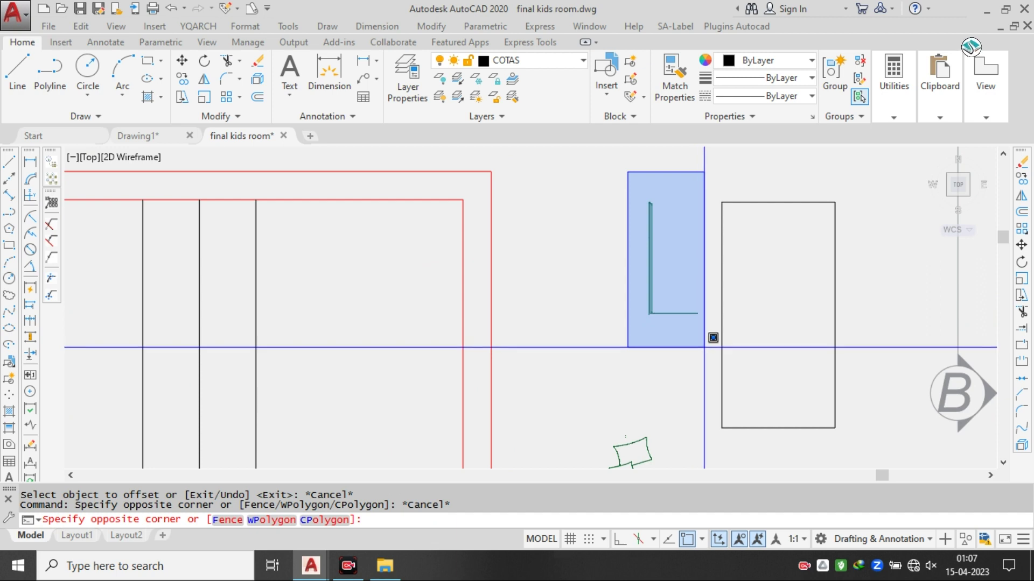
left_click(713, 338)
type("m")
key("Return")
scroll(653, 307, "up", 3)
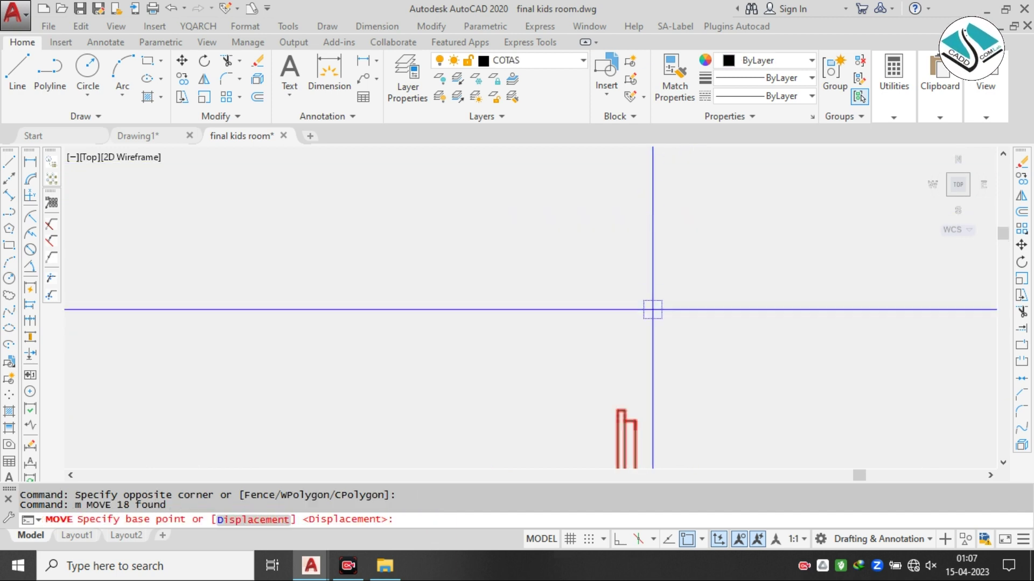
left_click(623, 408)
scroll(623, 408, "down", 4)
scroll(506, 279, "up", 2)
scroll(560, 274, "up", 4)
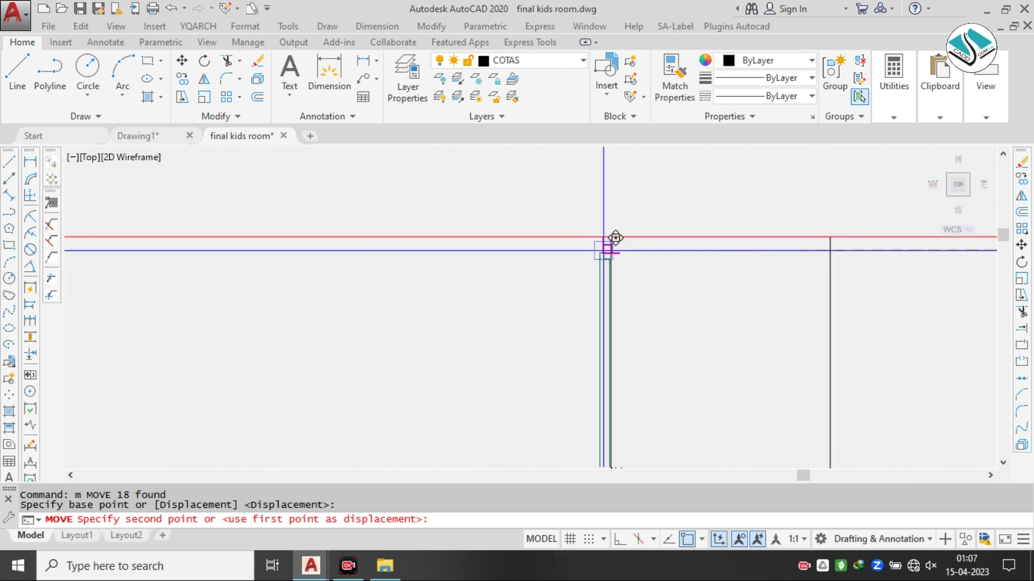
left_click(612, 236)
scroll(567, 204, "down", 8)
key("Escape")
- Offset the room's inner top wall line 6' downward into the room
scroll(586, 248, "up", 5)
scroll(585, 248, "down", 4)
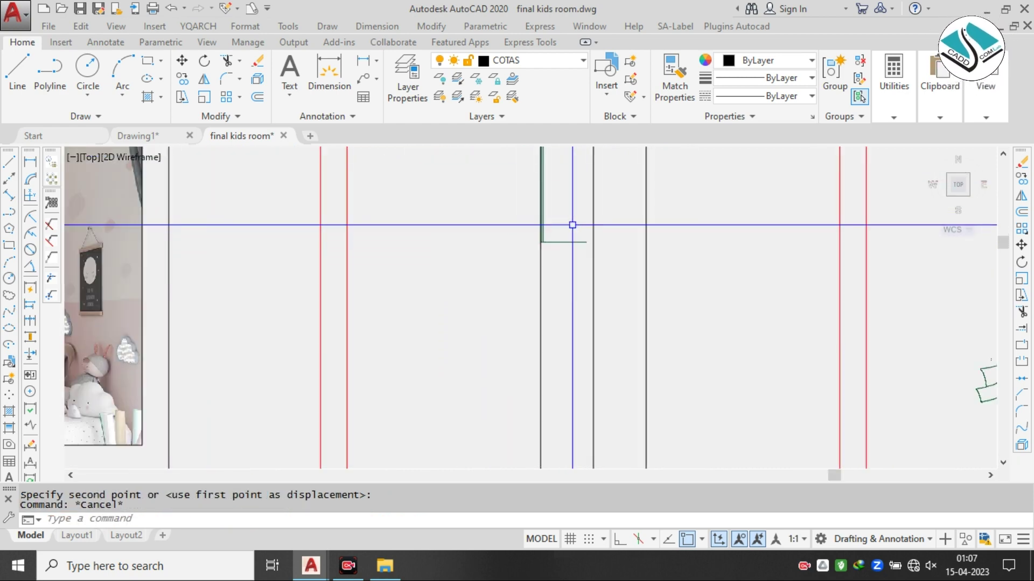
scroll(585, 223, "up", 4)
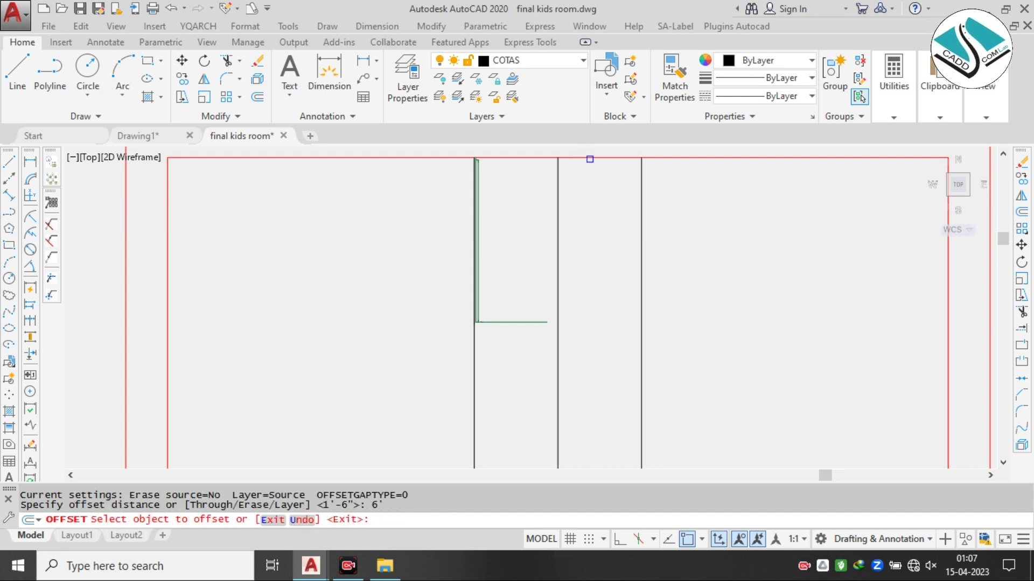
left_click(589, 159)
left_click(596, 233)
scroll(595, 233, "down", 4)
key("Escape")
key("Escape")
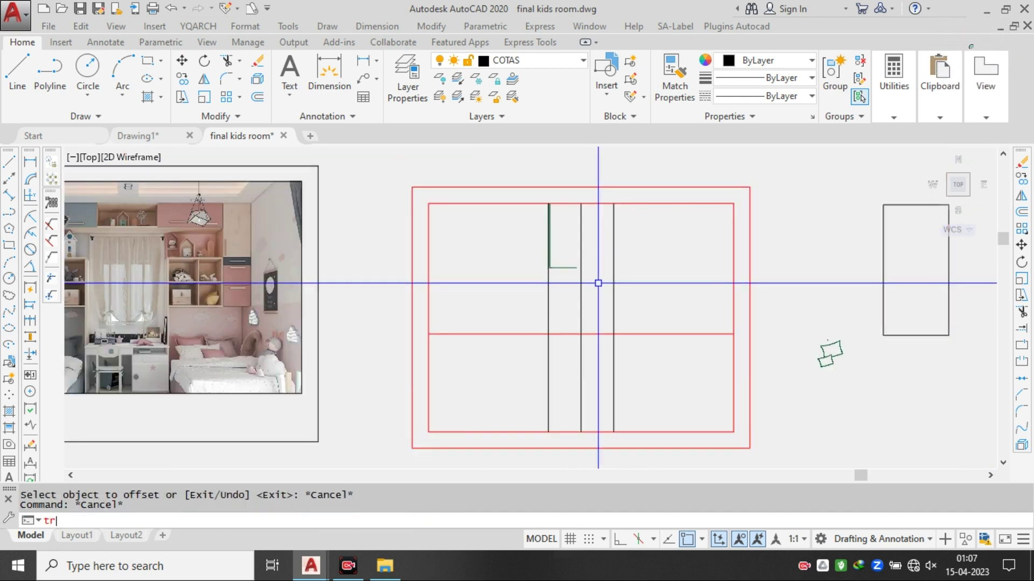
- Trim the 6' offset line beyond the outer verticals and the three vertical lines below it to form the 3' x 6' bed outline
scroll(490, 327, "up", 2)
left_click(762, 416)
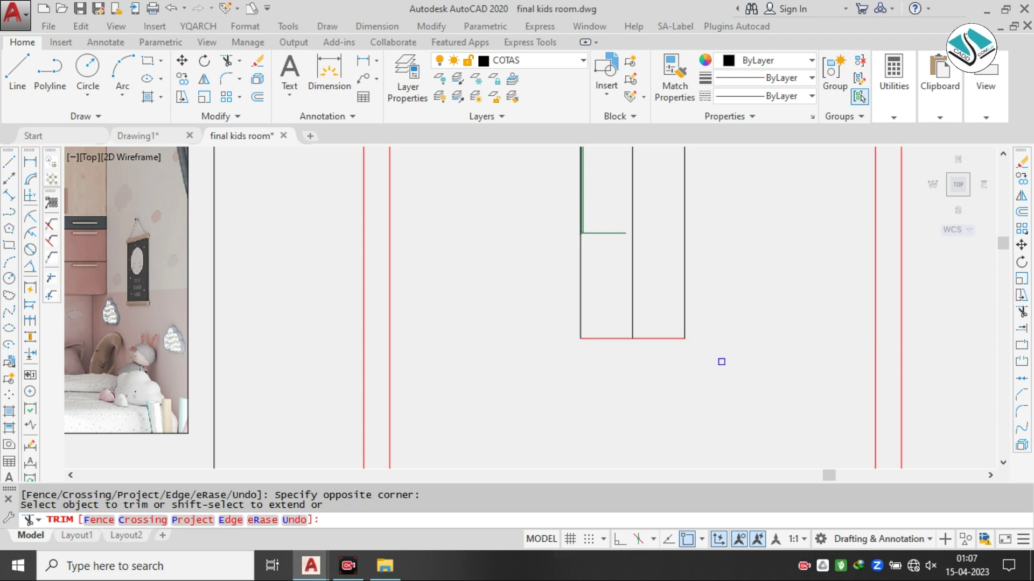
scroll(721, 362, "down", 2)
key("Escape")
- Erase the old bed rectangle in the empty space right of the room
left_click(784, 191)
left_click(690, 387)
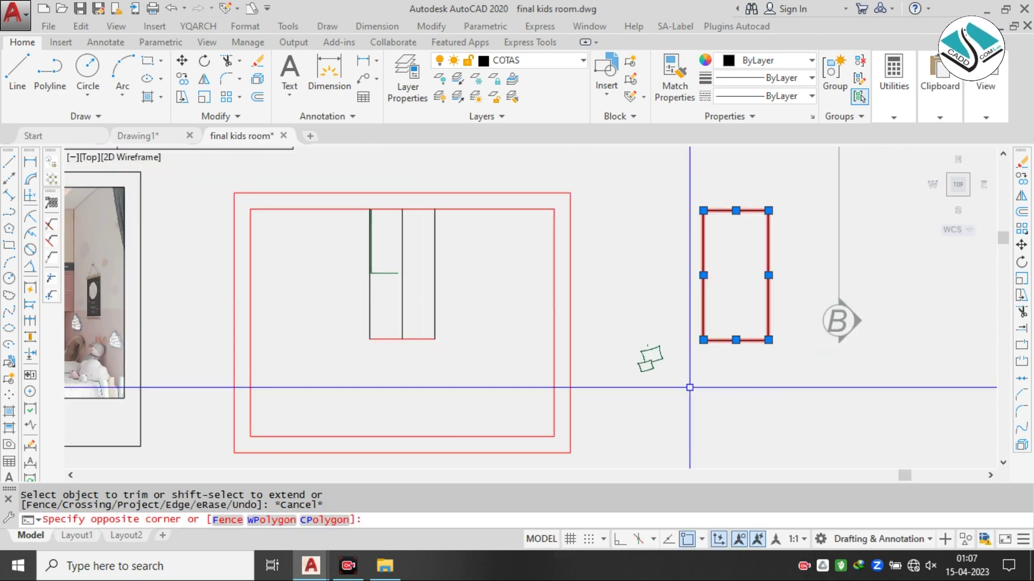
type("e")
key("space")
- Erase the stray line fragments around the two pillows outside the room
scroll(649, 345, "up", 10)
left_click(643, 316)
left_click(576, 366)
scroll(636, 409, "down", 4)
middle_click_drag(636, 409, 559, 251)
type("e")
key("space")
scroll(597, 275, "up", 4)
left_click(612, 238)
key("Escape")
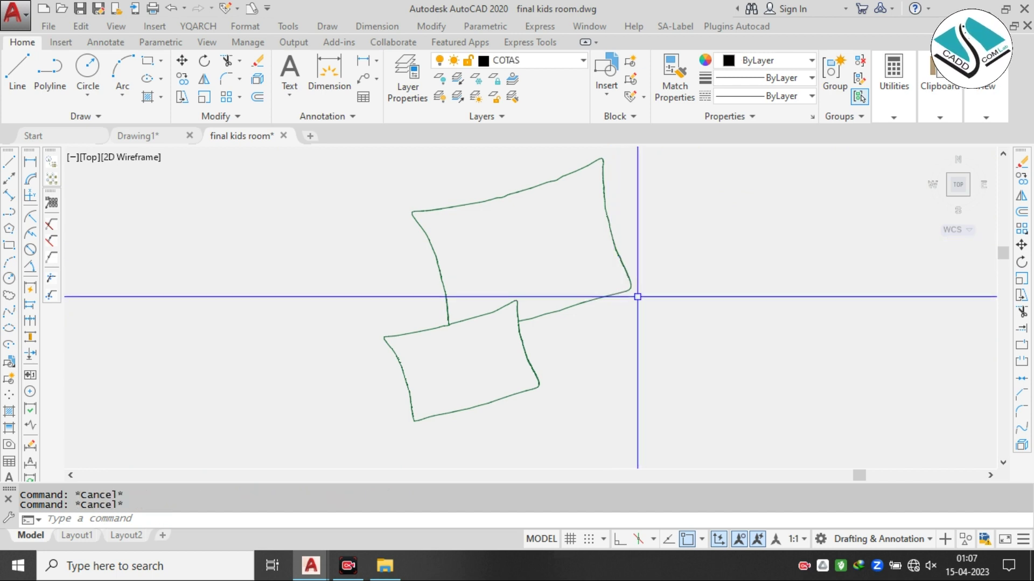
- Group the outlines of the two pillows into one object
scroll(638, 297, "down", 2)
left_click(431, 386)
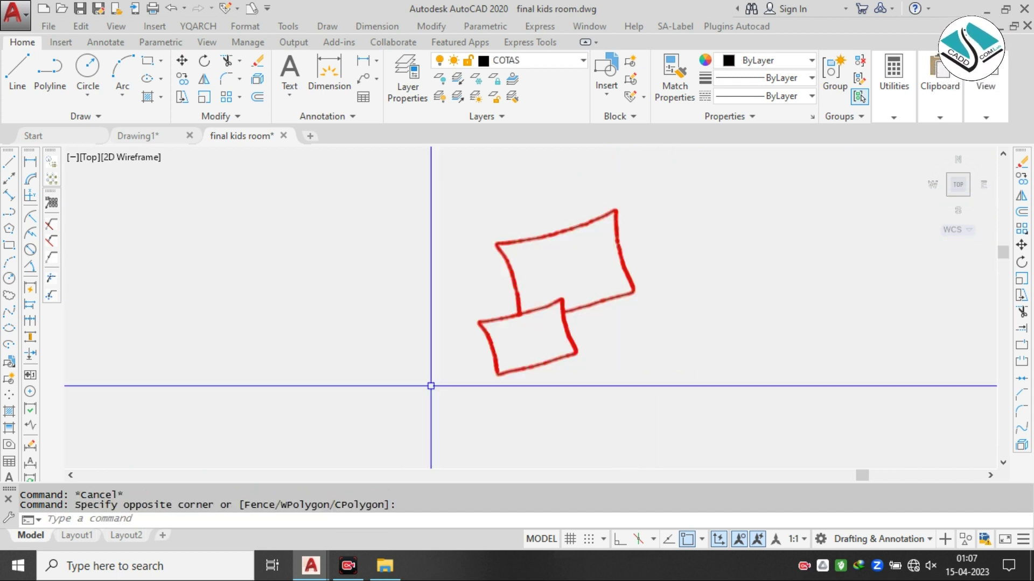
left_click(848, 68)
left_click(558, 248)
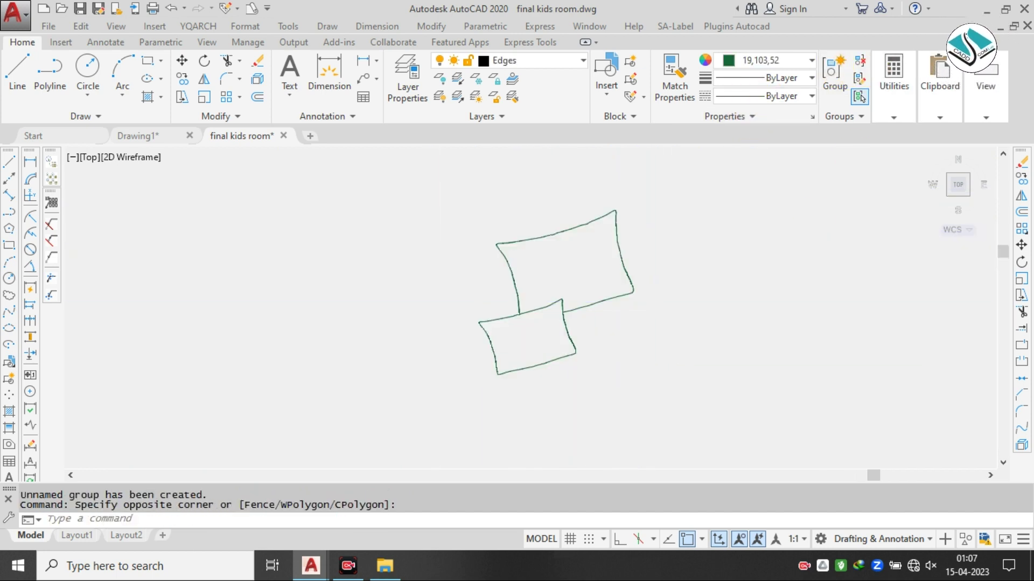
key("Escape")
- Erase the horizontal line running right from the lower end of the green bed frame side
scroll(623, 293, "down", 5)
scroll(515, 248, "up", 6)
middle_click_drag(440, 253, 485, 258)
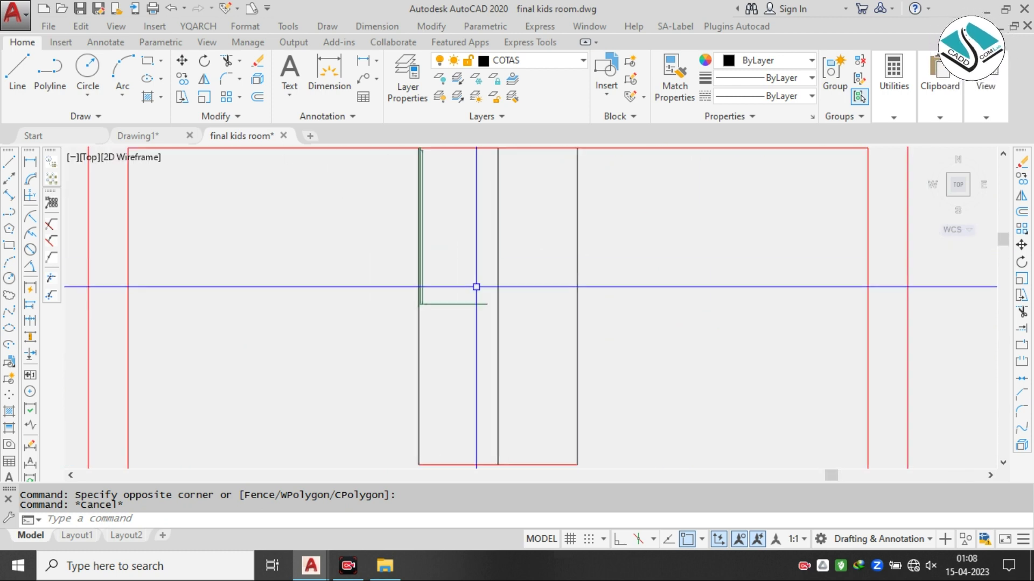
left_click(476, 286)
left_click(454, 349)
type("e")
key("Return")
- Erase the remaining short line stubs projecting right of the green frame side's lower corner
scroll(397, 296, "up", 5)
scroll(517, 326, "up", 5)
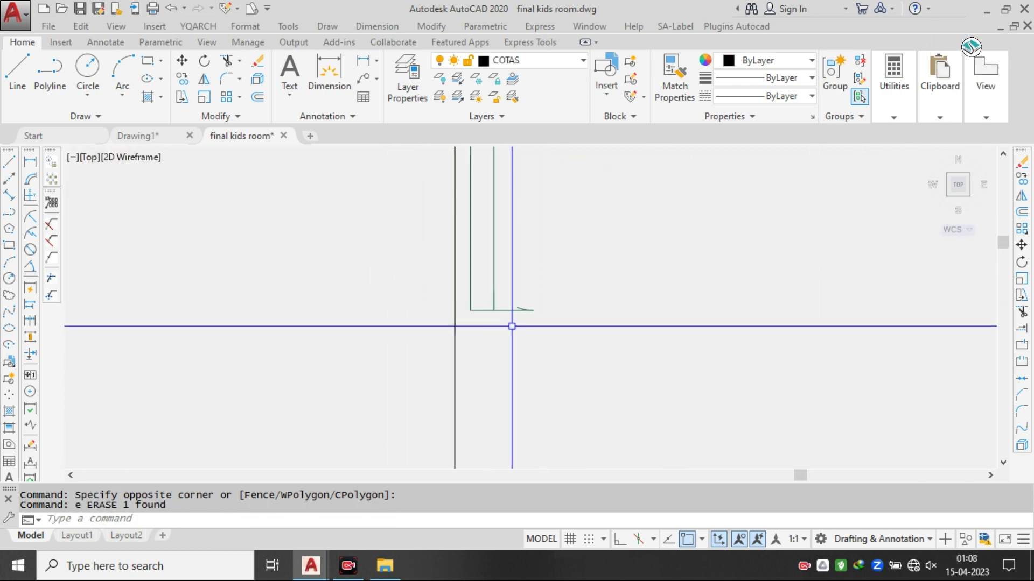
left_click(518, 293)
left_click(601, 356)
type("e")
key("Return")
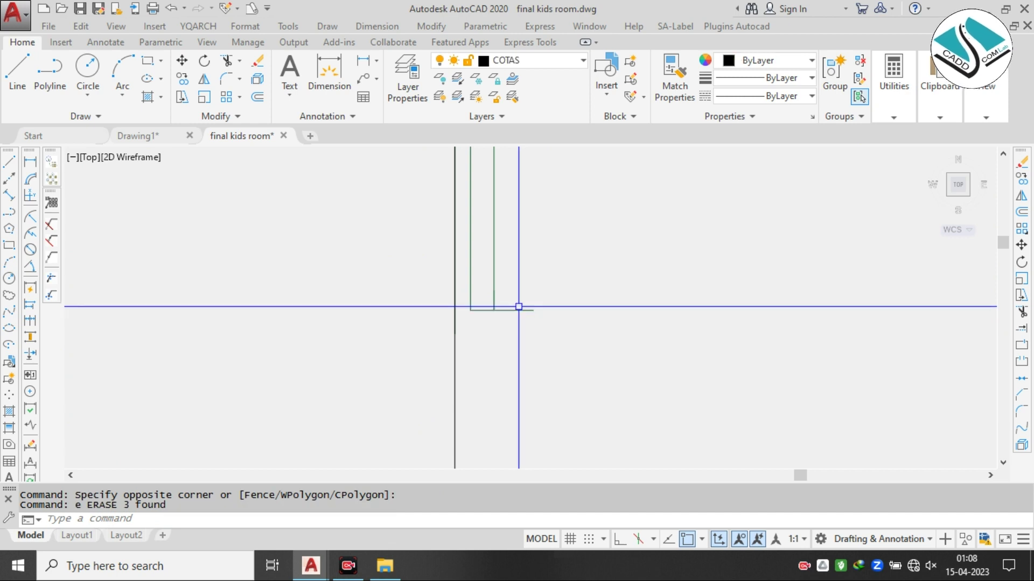
left_click(520, 297)
left_click(515, 324)
type("e")
key("Return")
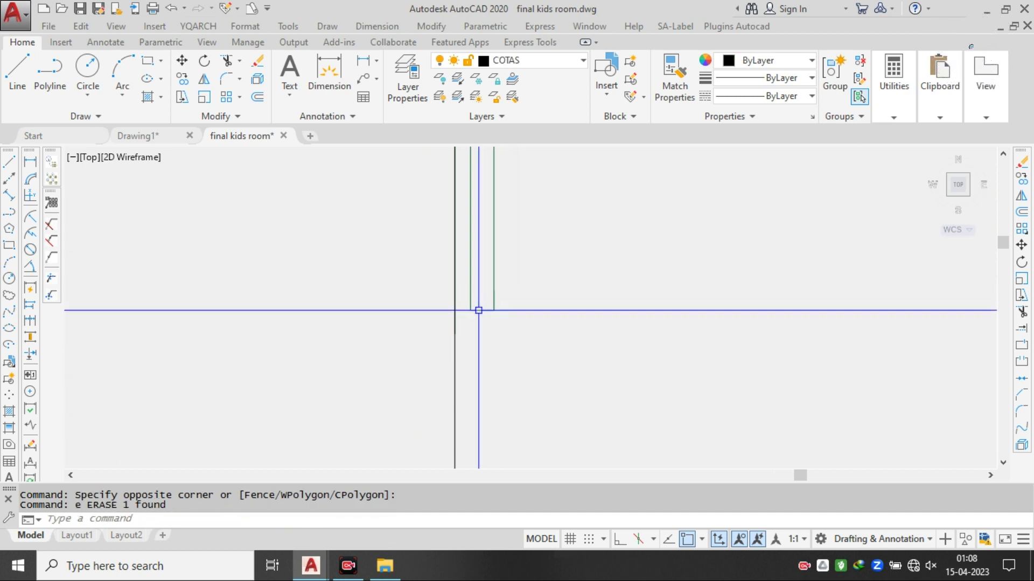
scroll(478, 310, "down", 3)
scroll(489, 280, "down", 2)
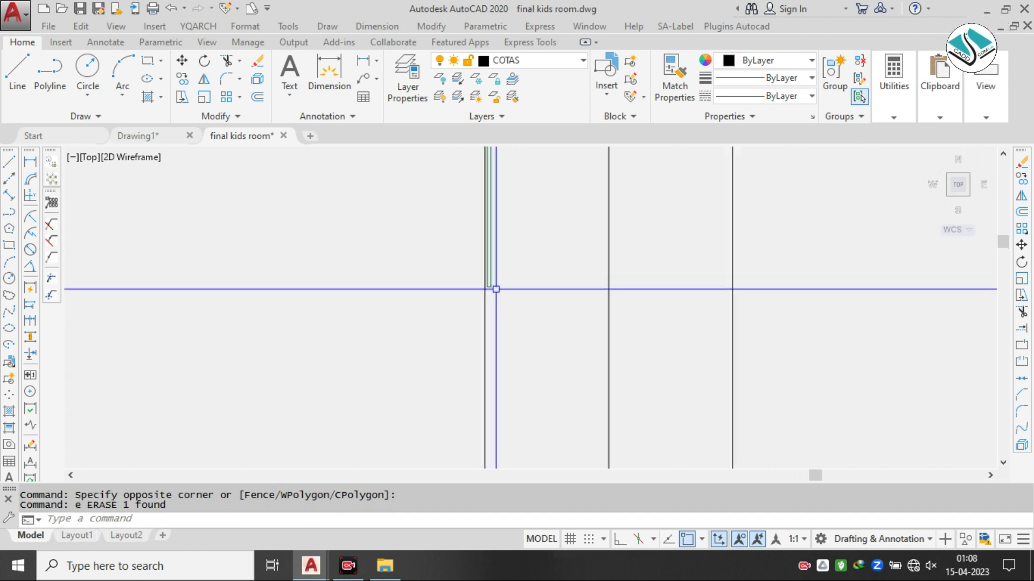
type("ex")
key("Return")
left_click(503, 281)
left_click(481, 272)
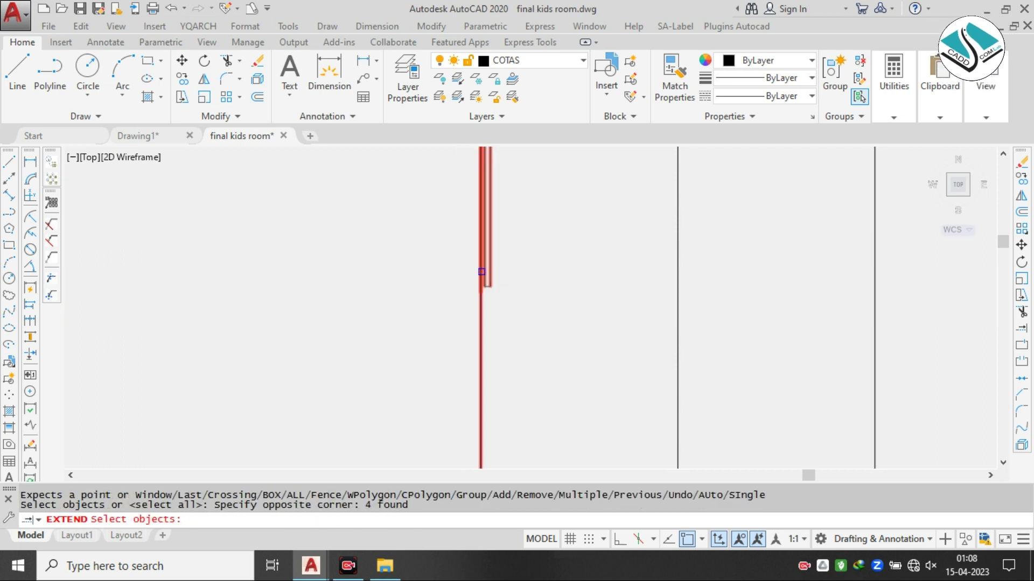
scroll(487, 273, "up", 2)
type("e")
key("Escape")
scroll(485, 291, "up", 2)
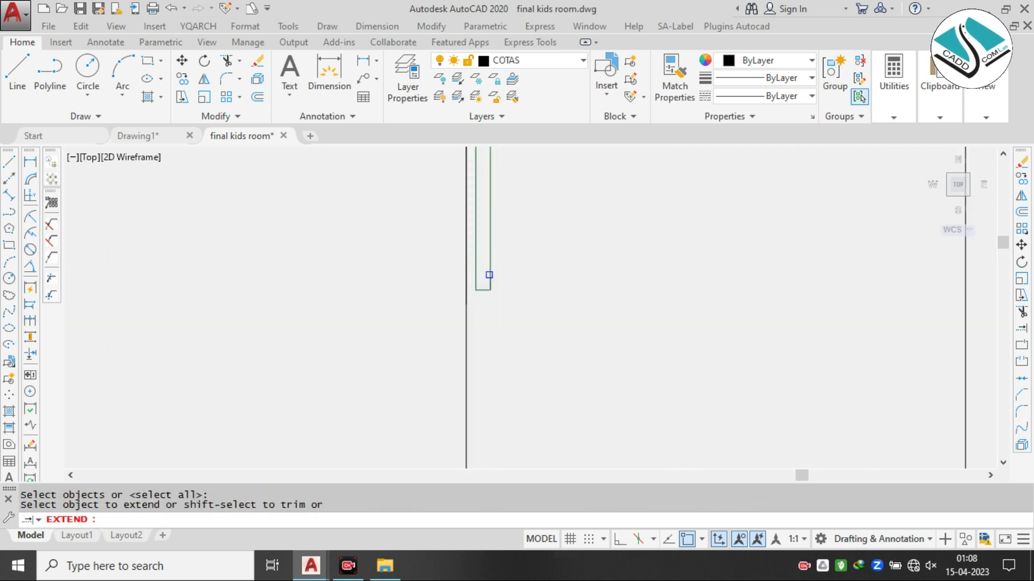
key("Escape")
- Turn on Ortho and stretch the frame side's inner green line straight down past the bed outline's red foot line
left_click(490, 252)
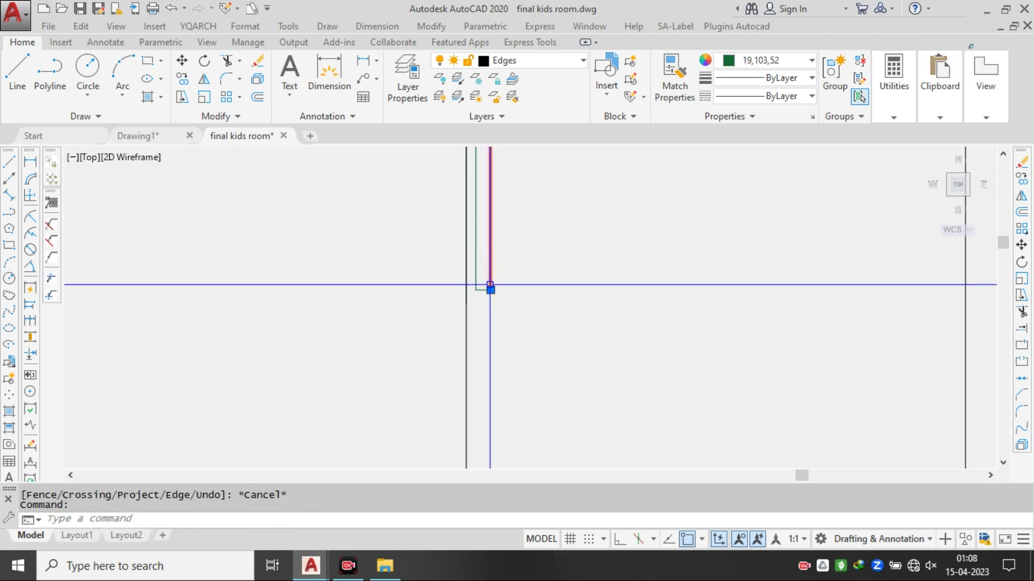
left_click(493, 275)
scroll(489, 159, "down", 3)
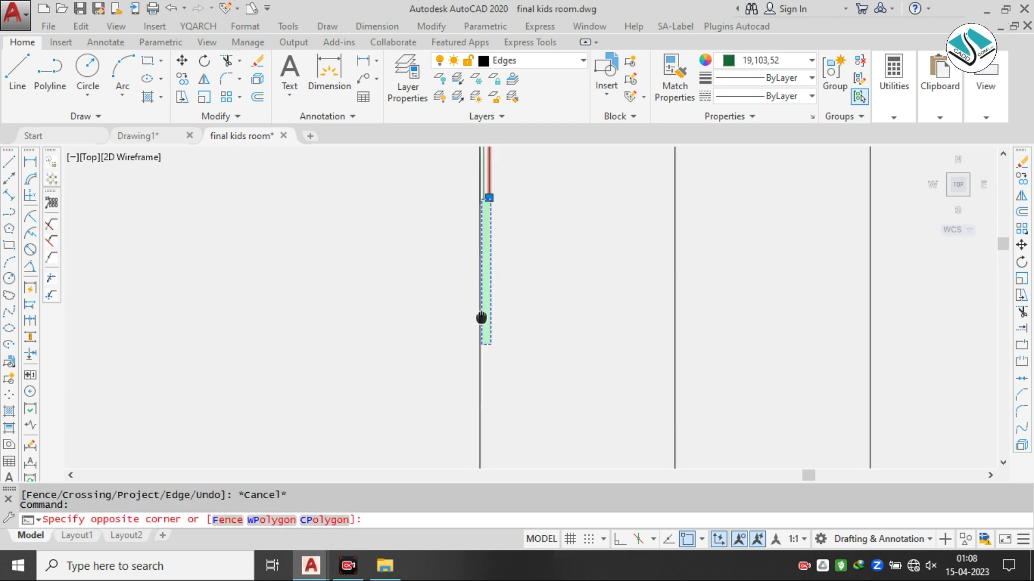
scroll(493, 323, "up", 3)
middle_click_drag(494, 181, 473, 378)
key("Escape")
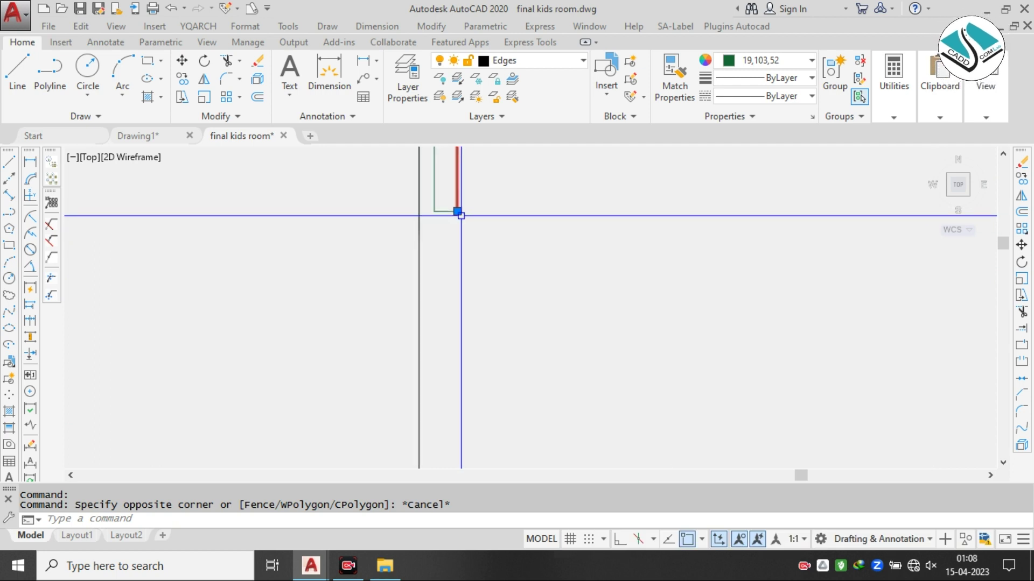
left_click(457, 211)
scroll(460, 243, "down", 3)
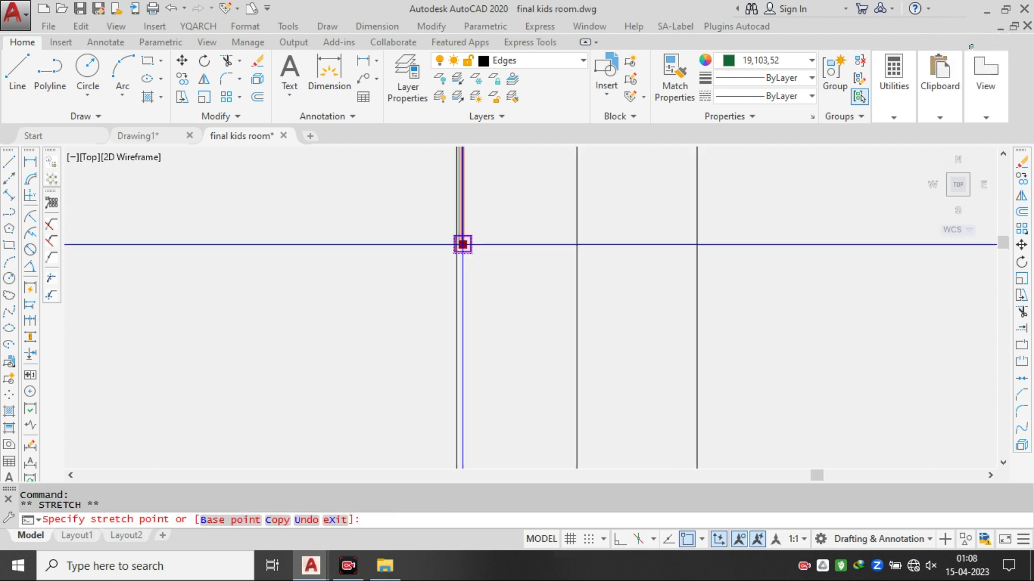
left_click(620, 540)
left_click(498, 345)
key("Escape")
middle_click_drag(469, 210, 466, 279)
scroll(443, 214, "up", 4)
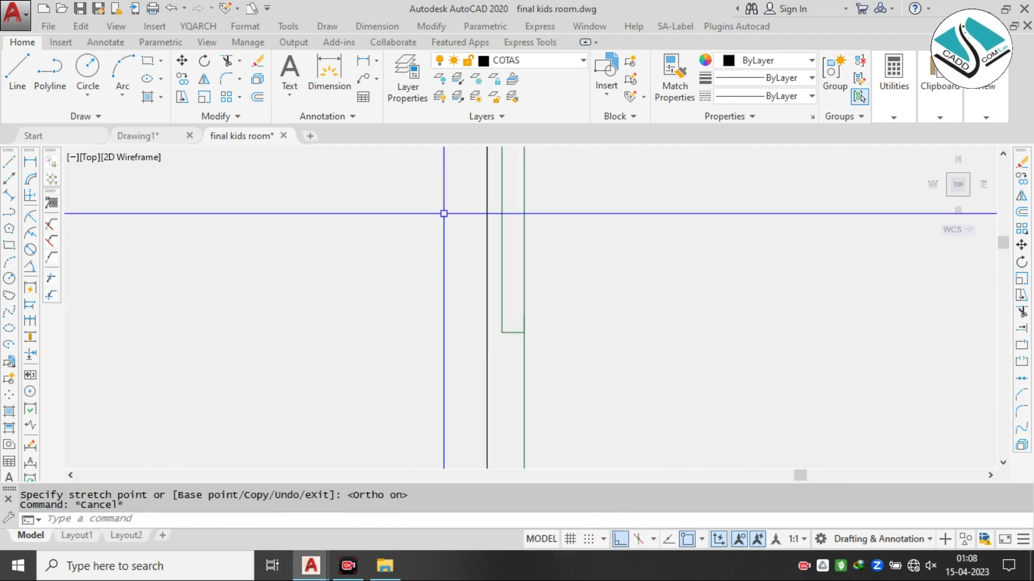
- Erase the short horizontal line joining the two green frame side lines
scroll(506, 348, "up", 4)
left_click(525, 296)
left_click(512, 340)
key("Delete")
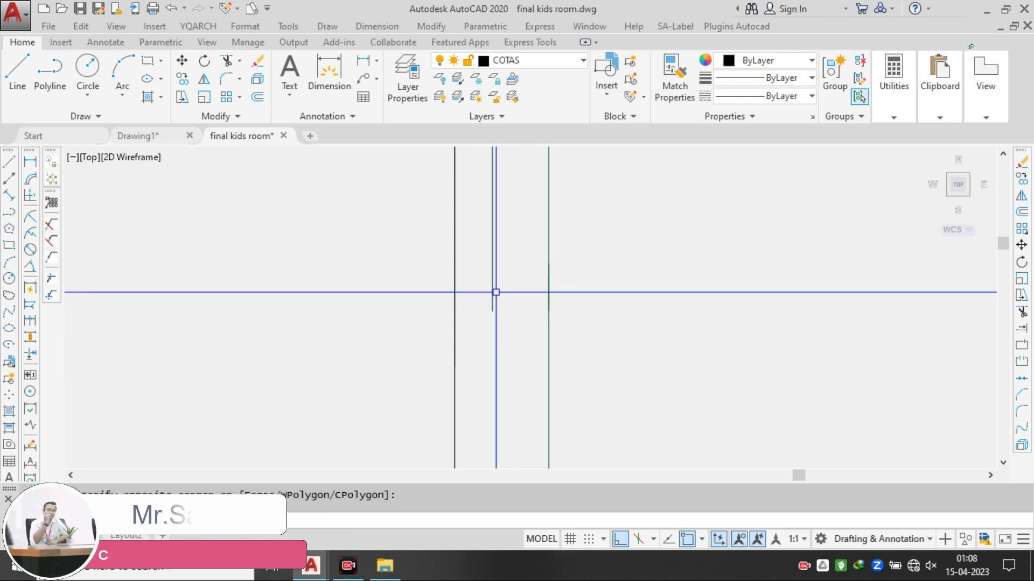
- Try to stretch the frame side's shorter outer green line down past the red foot line
left_click(492, 299)
left_click(492, 317)
key("Escape")
left_click(492, 310)
scroll(471, 232, "down", 4)
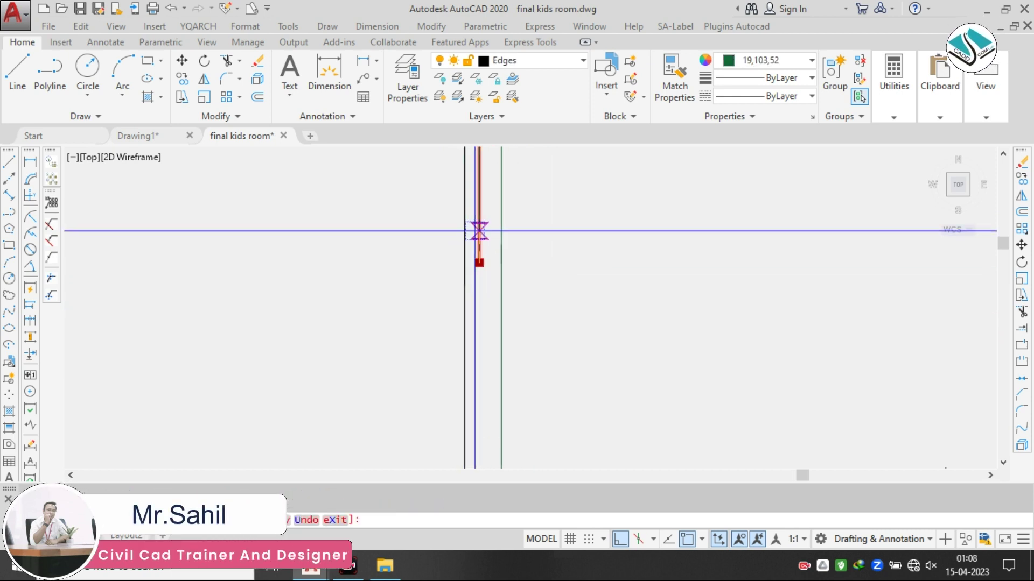
scroll(478, 231, "down", 3)
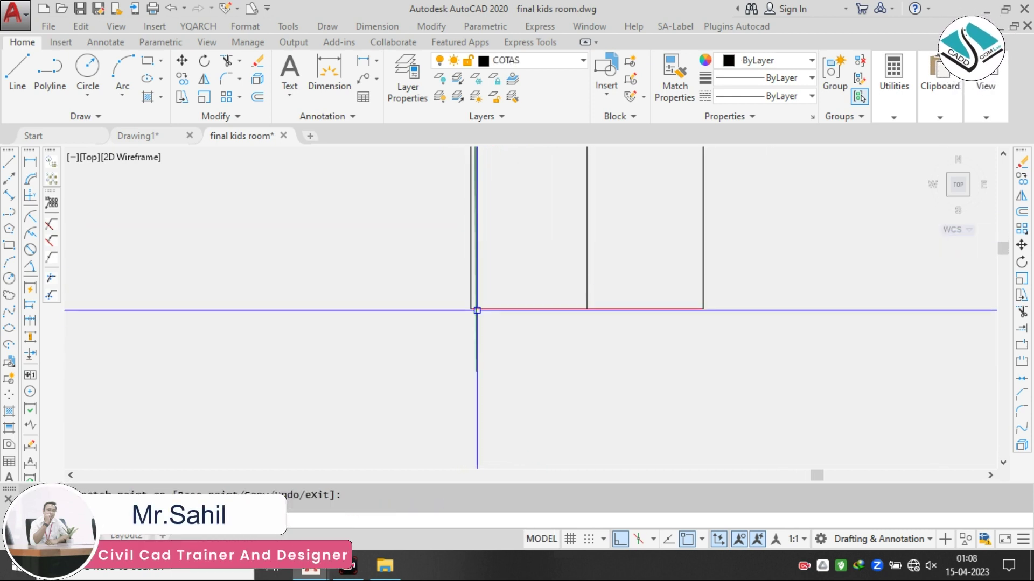
key("Escape")
key("Escape")
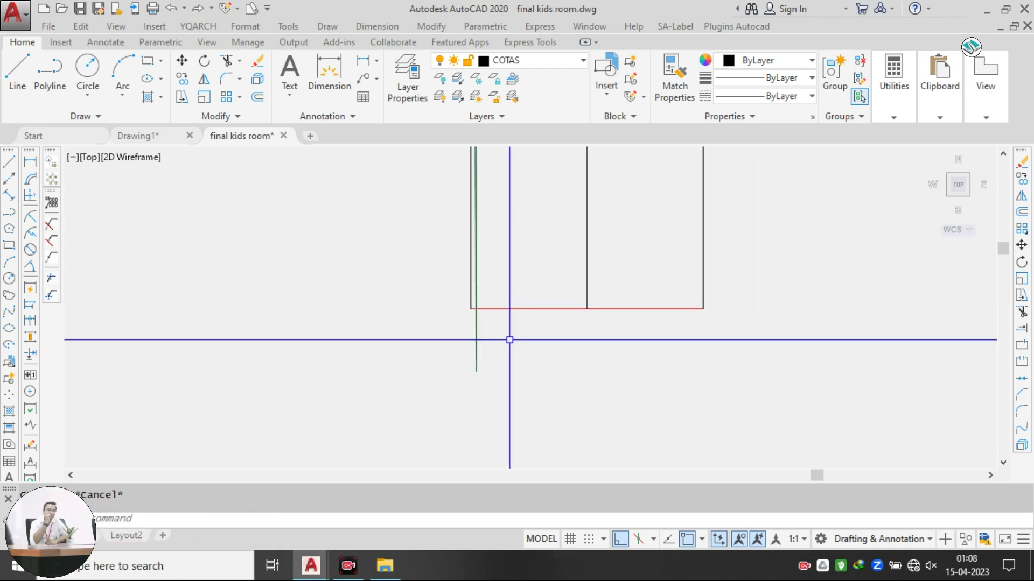
- Undo the last stretch of the outer green frame line
key("ctrl+z")
key("ctrl+z")
scroll(509, 339, "down", 5)
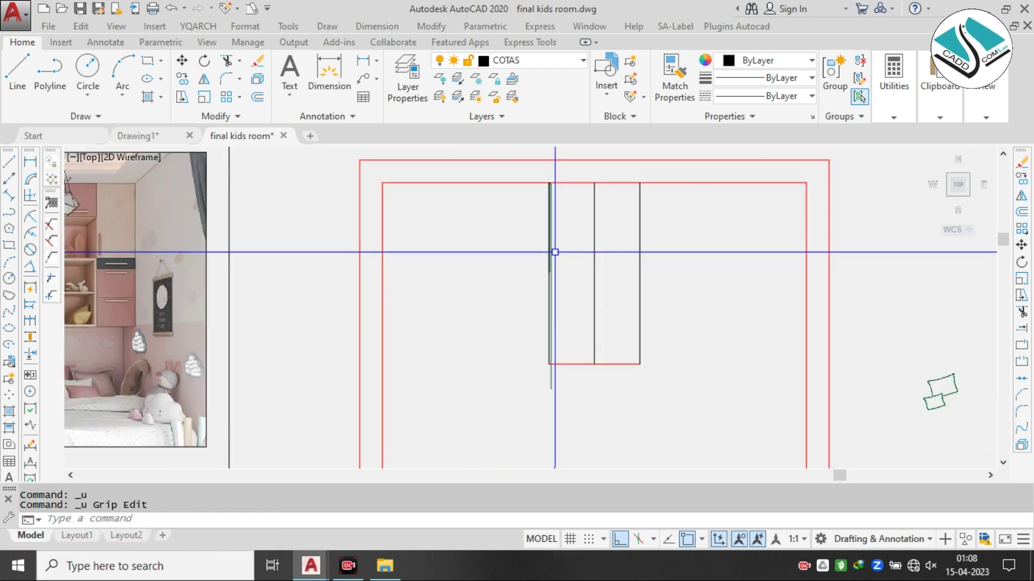
- Try again to stretch the outer green line's lower end below the foot line, and undo that stretch
scroll(554, 252, "up", 10)
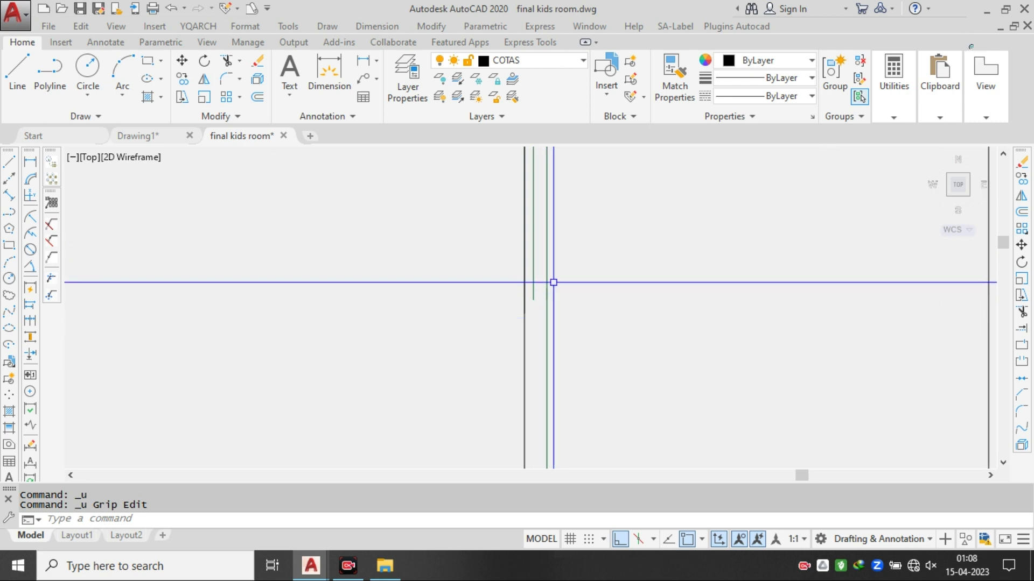
scroll(555, 286, "down", 2)
scroll(560, 290, "up", 2)
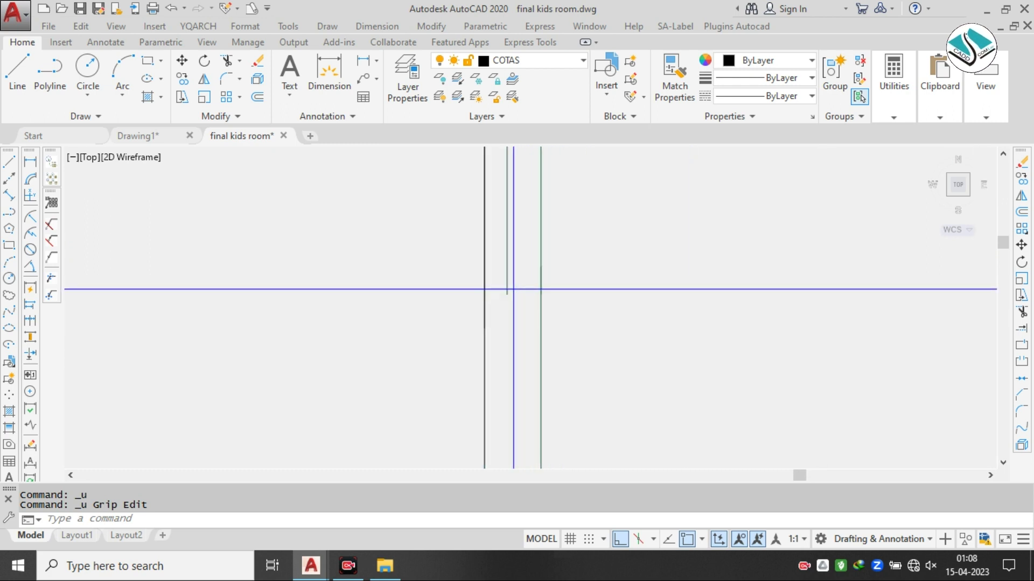
left_click(510, 285)
key("Escape")
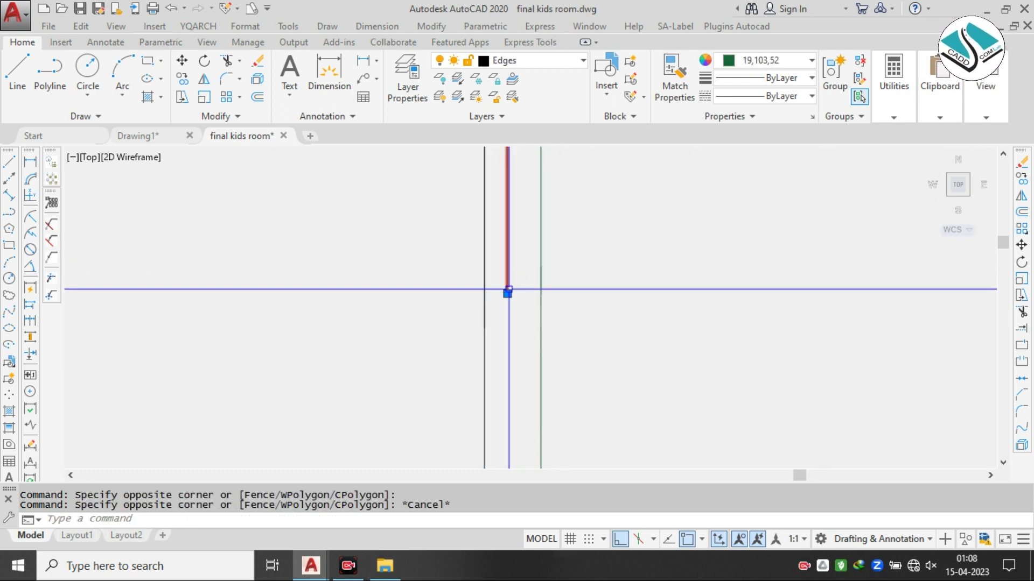
left_click(507, 294)
scroll(520, 202, "down", 5)
middle_click_drag(531, 436, 512, 232)
scroll(512, 232, "up", 3)
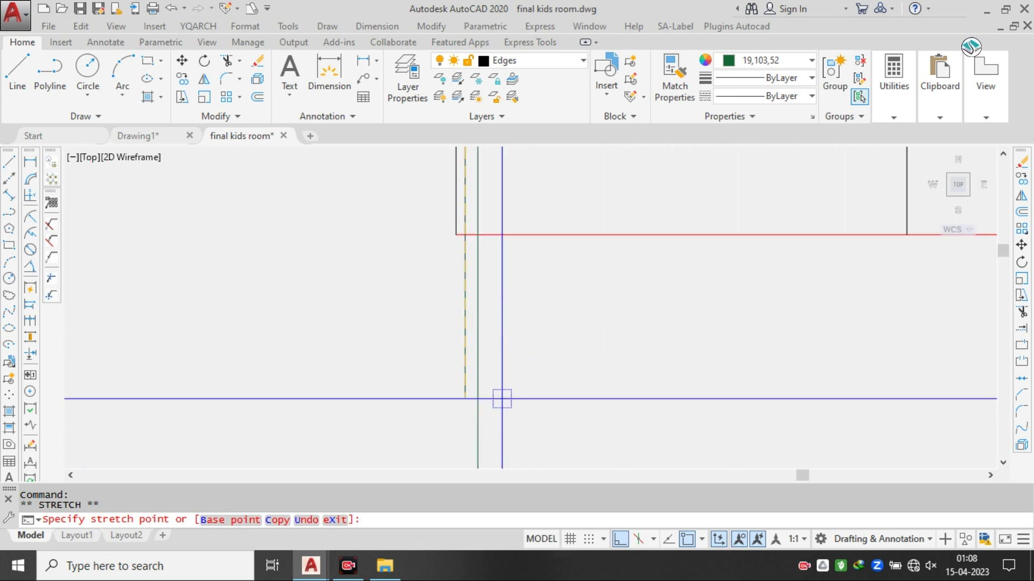
scroll(556, 321, "up", 2)
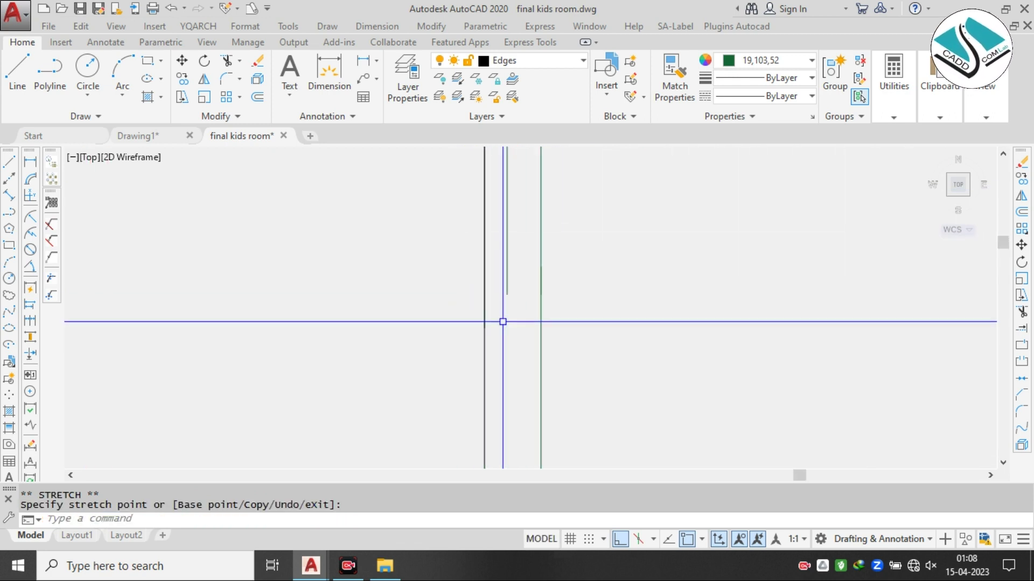
key("ctrl+z")
- Stretch the lower end of the outer green frame line straight down past the bed outline's red foot line
scroll(548, 348, "down", 4)
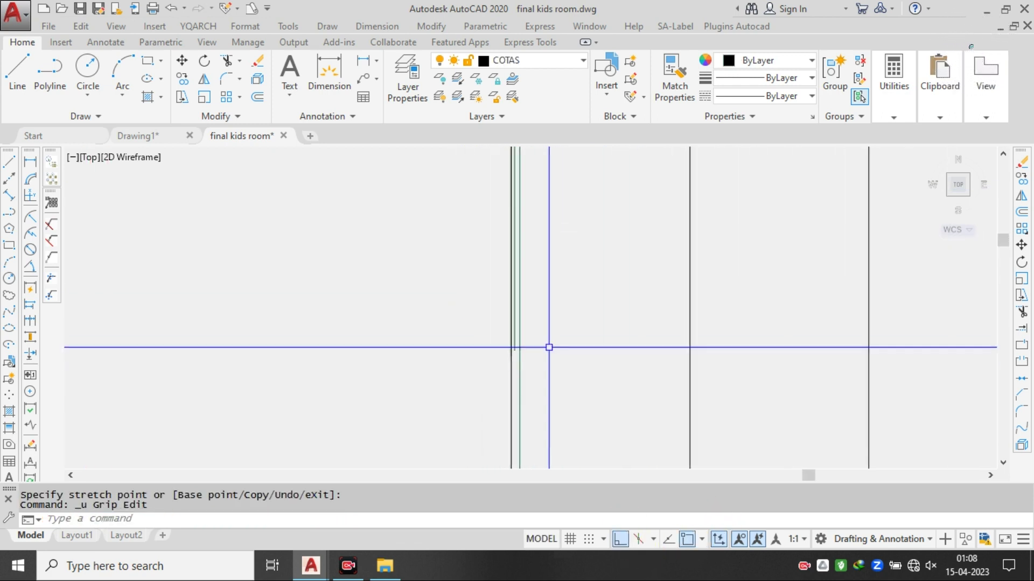
scroll(457, 355, "up", 1)
left_click(521, 340)
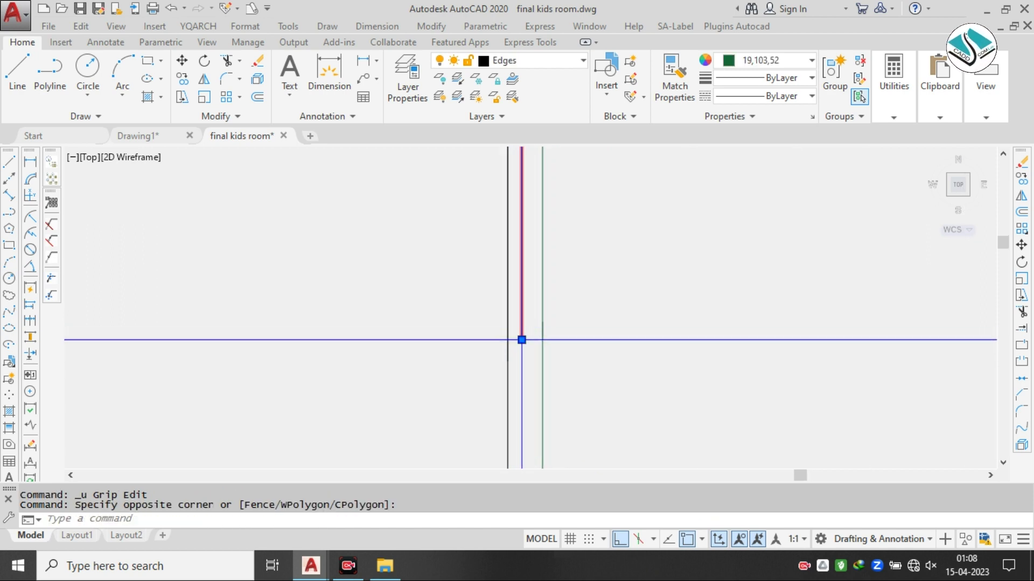
left_click(521, 339)
scroll(502, 351, "down", 2)
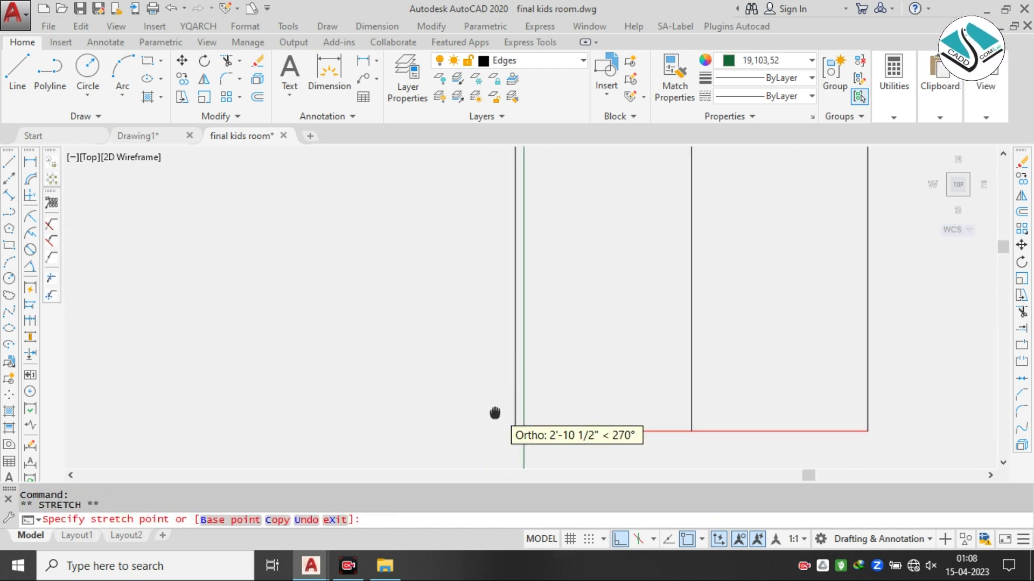
scroll(491, 329, "up", 1)
key("Escape")
key("Escape")
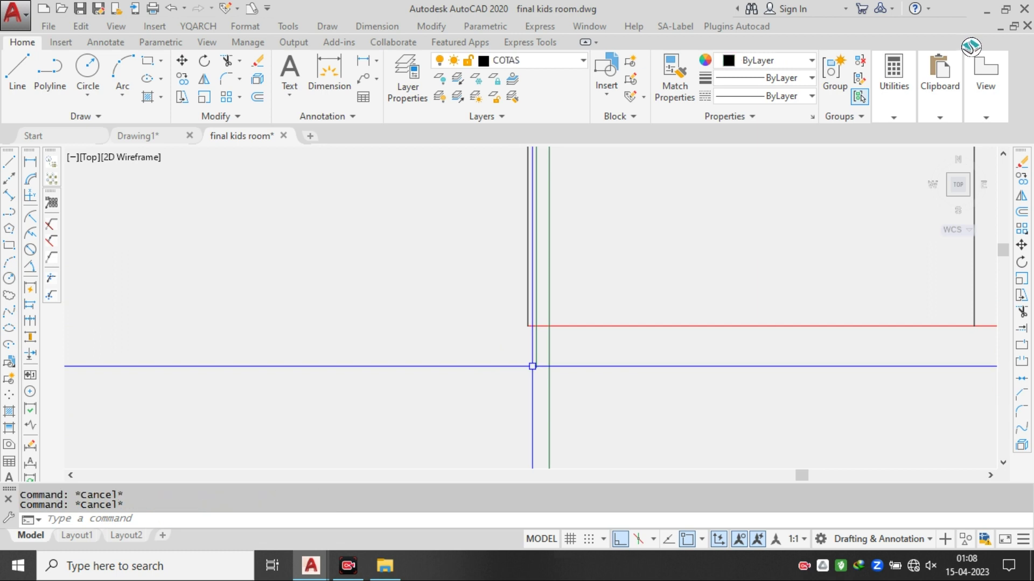
- Trim the overhanging ends of both green frame lines at the bed outline's red foot line
type("tr")
key("Return")
scroll(565, 352, "up", 2)
key("Escape")
scroll(556, 330, "down", 7)
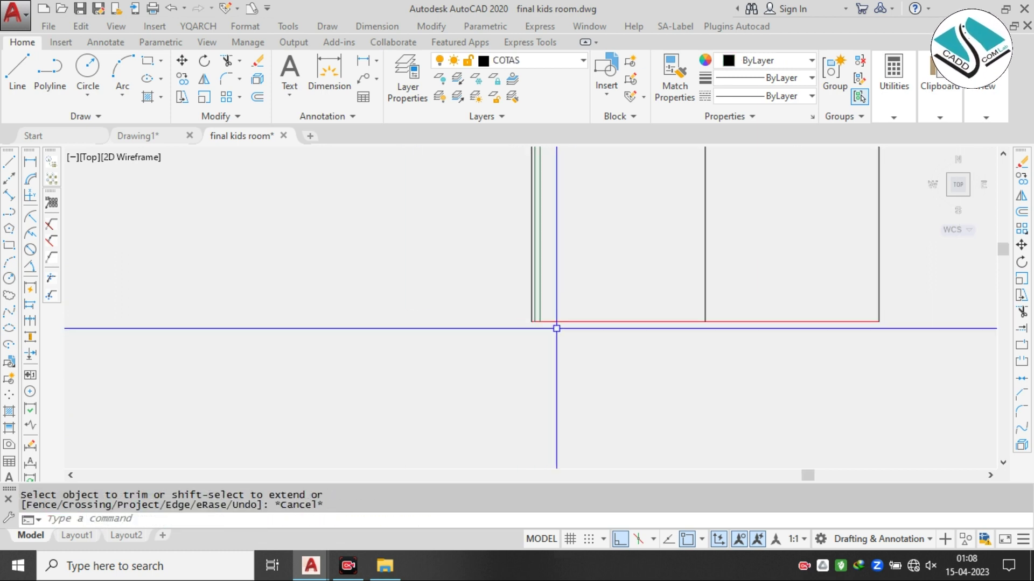
- Mirror the bed's left frame lines about its vertical centre line to the right side, keeping the originals
middle_click_drag(629, 175, 504, 328)
scroll(466, 215, "up", 3)
scroll(387, 189, "up", 2)
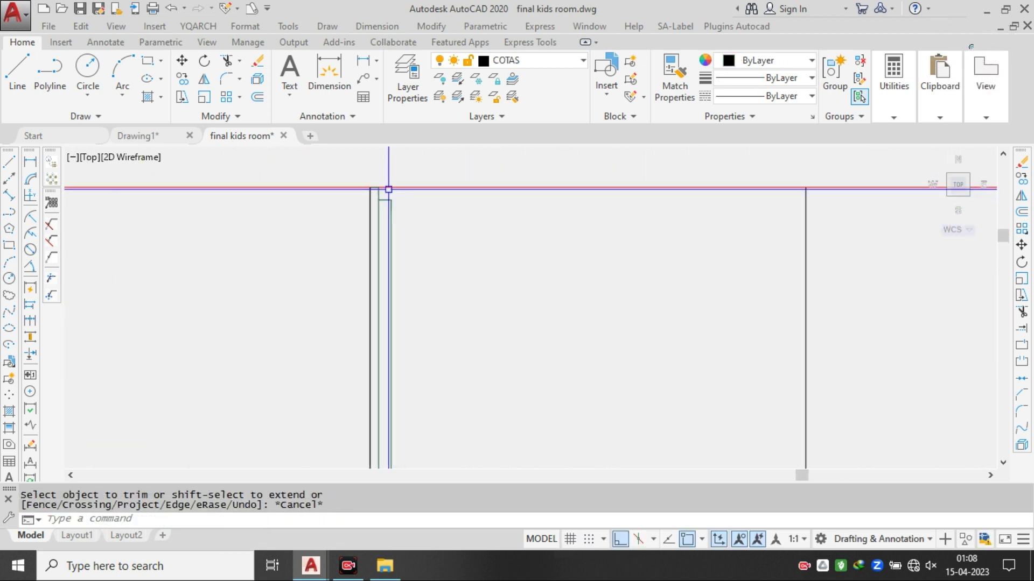
scroll(366, 183, "down", 6)
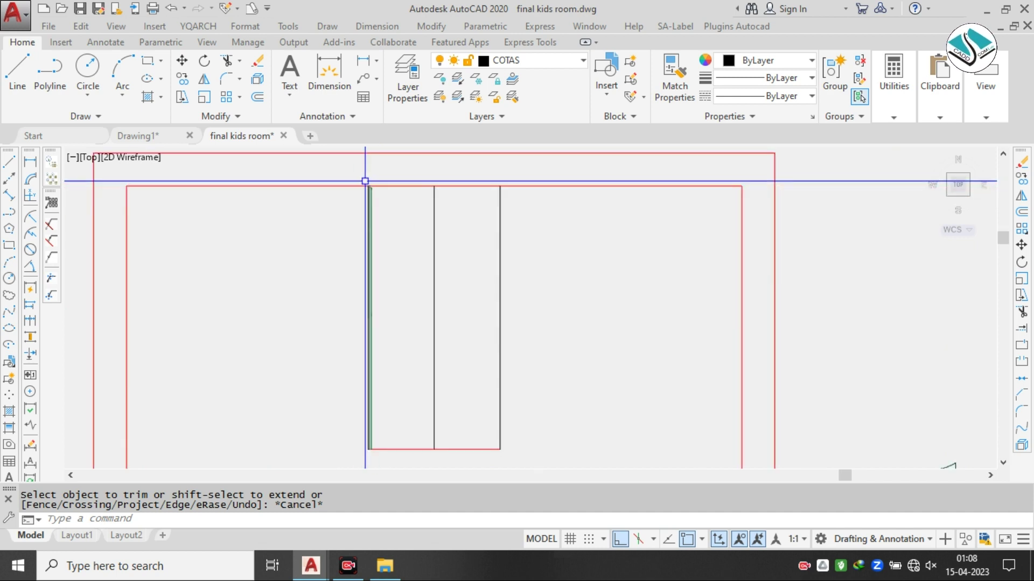
left_click(359, 180)
left_click(415, 455)
type("mi")
key("Return")
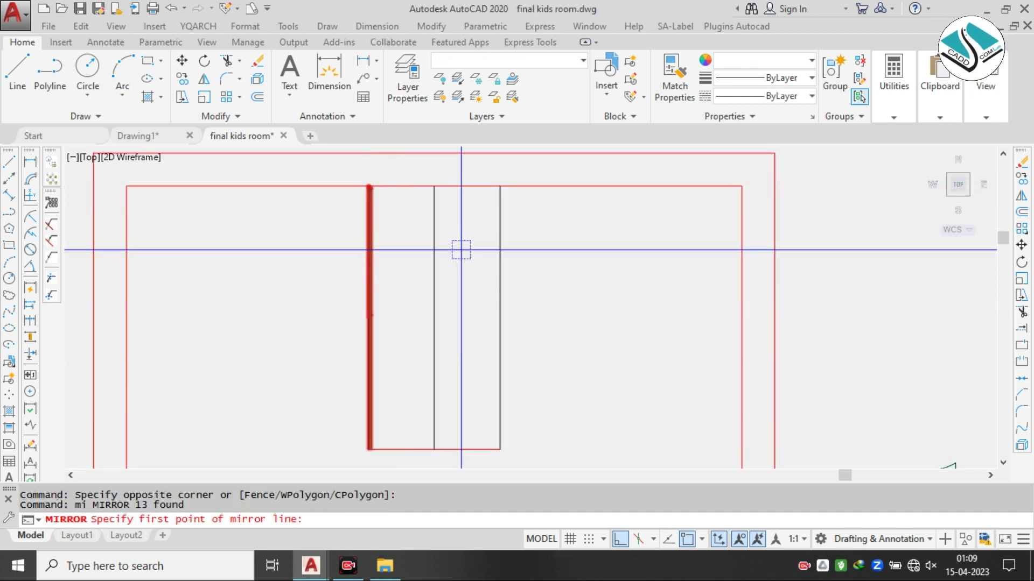
left_click(436, 186)
middle_click_drag(446, 392, 444, 295)
left_click(444, 296)
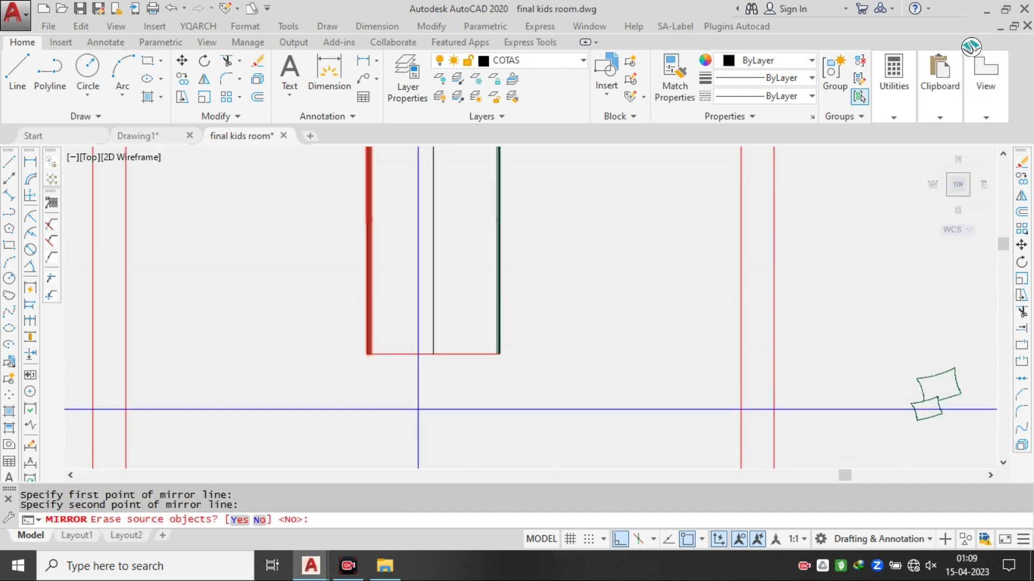
key("Return")
- Erase the vertical centre line of the bed
left_click(458, 251)
left_click(411, 293)
type("e")
key("Return")
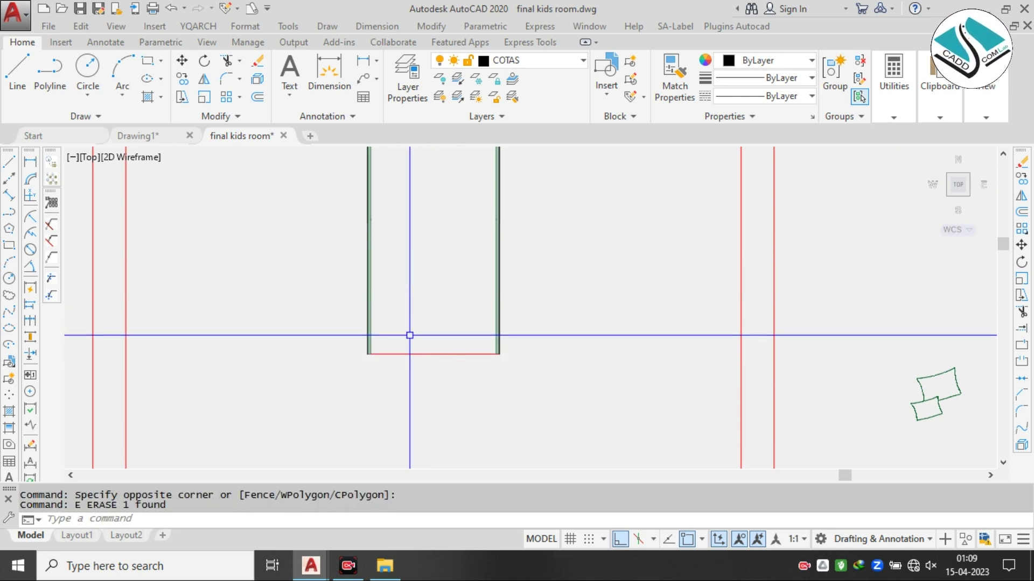
- Measure the spacing between the two green frame lines at the bed's lower-left corner with a linear dimension, without placing it
scroll(414, 337, "down", 4)
scroll(375, 358, "up", 5)
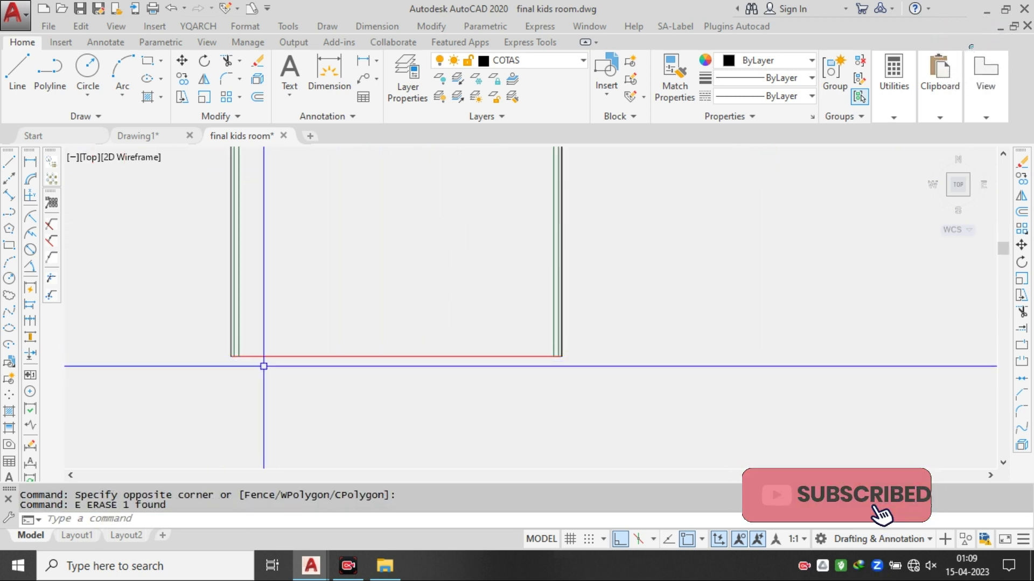
scroll(257, 362, "up", 2)
scroll(201, 340, "up", 2)
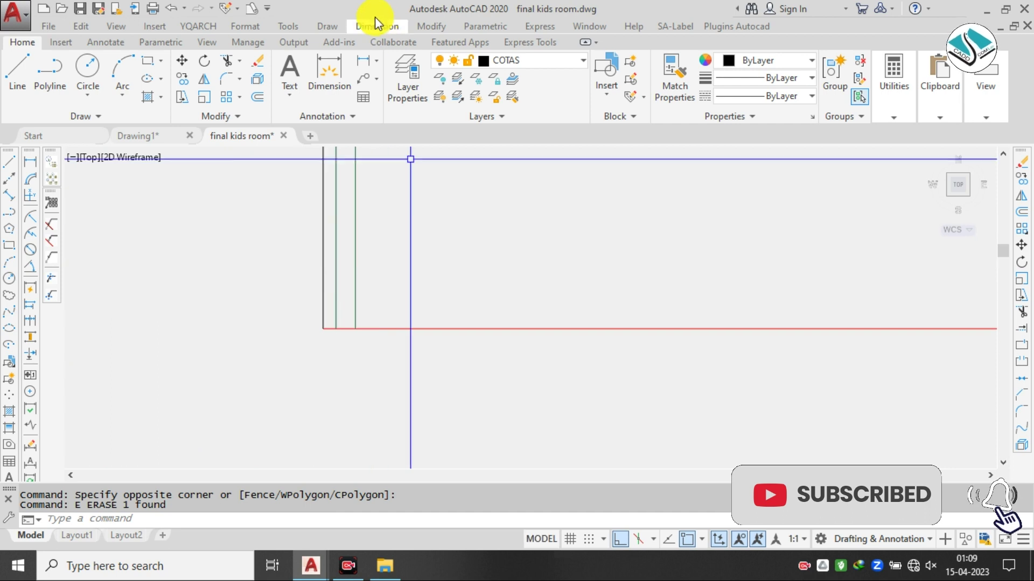
left_click(329, 25)
mouse_move(377, 26)
left_click(381, 63)
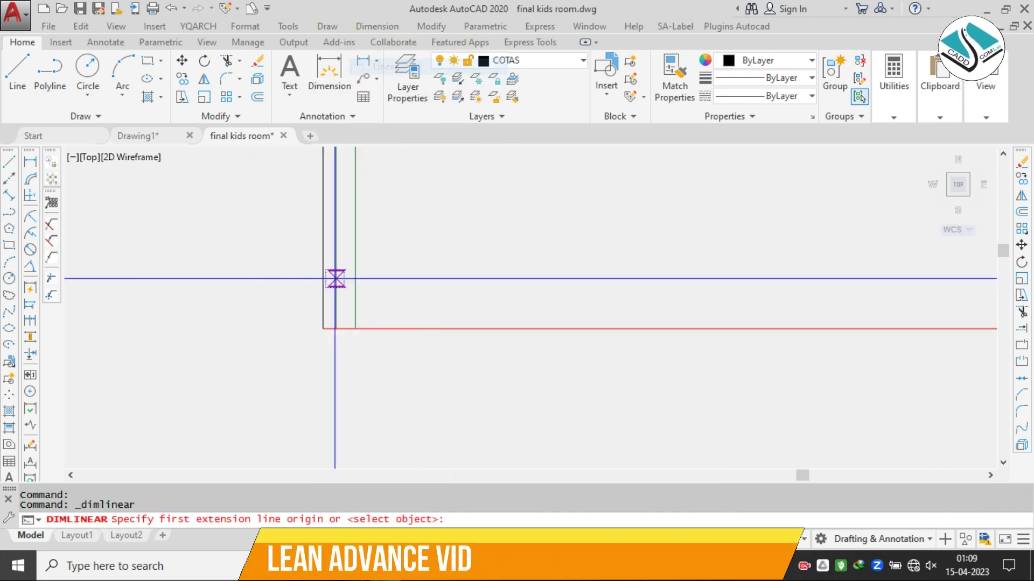
scroll(334, 277, "down", 1)
left_click(332, 325)
left_click(381, 324)
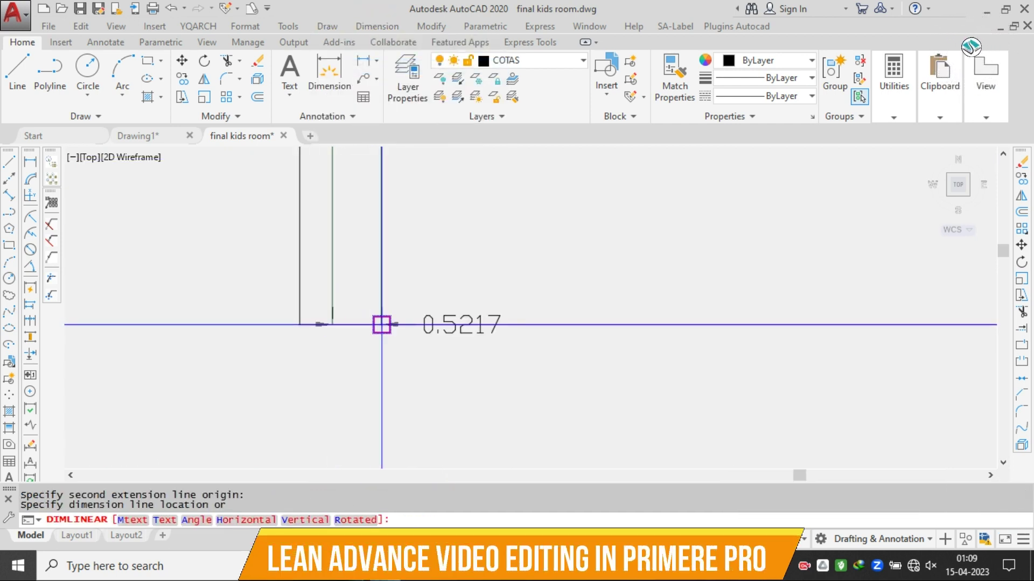
key("Escape")
key("Escape")
key("Escape")
- Check the length type and precision in the drawing units settings
type("u")
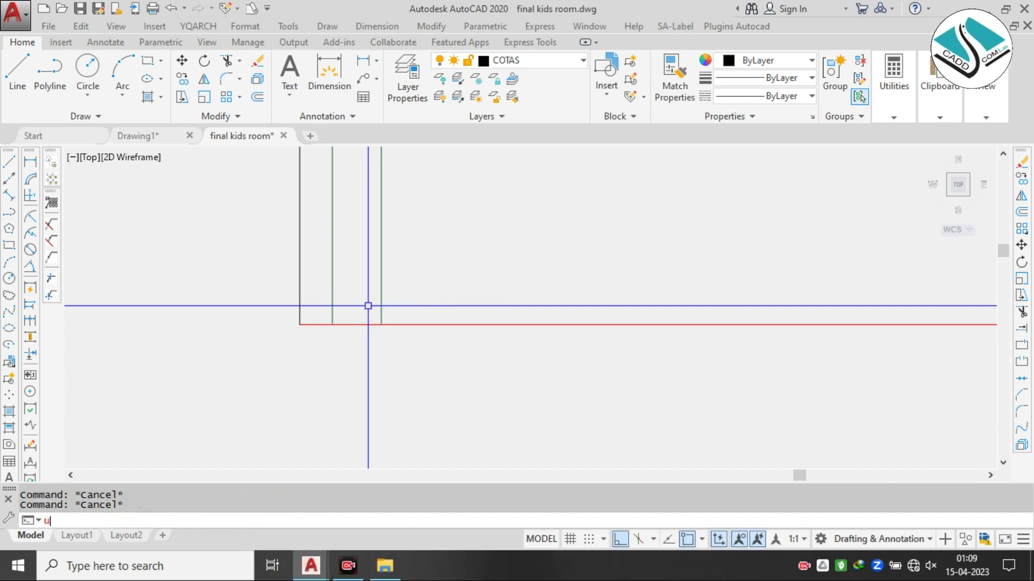
type("n")
key("Return")
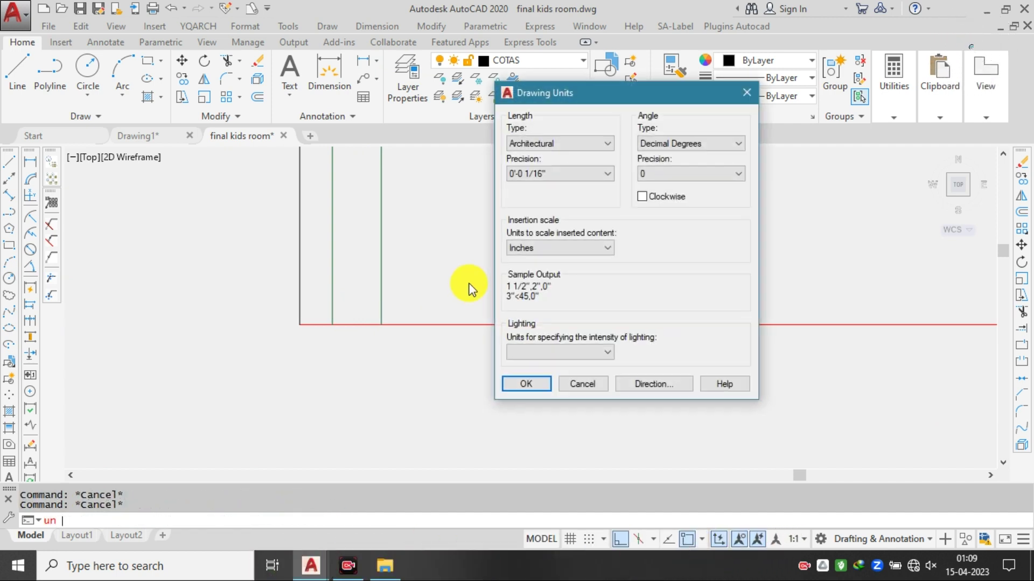
key("Return")
scroll(420, 358, "down", 2)
left_click(410, 378)
key("Escape")
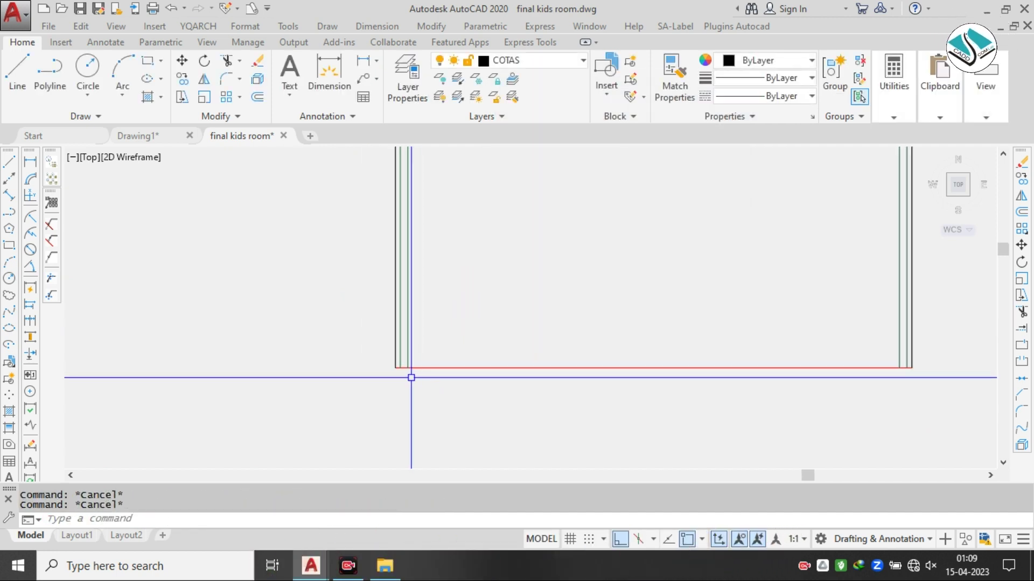
- Offset the bed's red foot line 0.5" inward
type(".5")
key("Return")
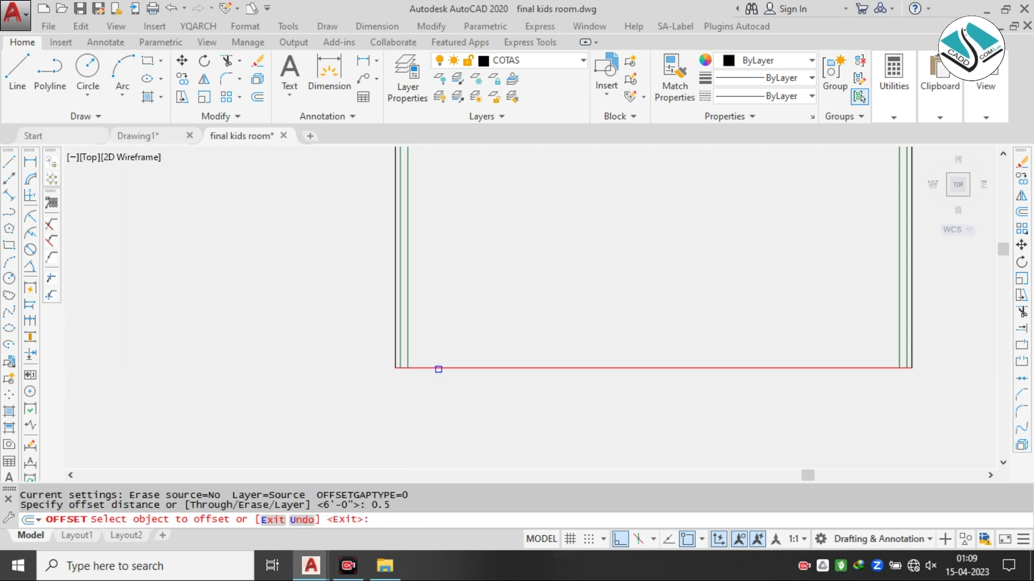
left_click(438, 369)
left_click(458, 339)
- Trim the offset foot line and the inner green line where they cross at the bed's lower-left corner
type("tr")
key("Return")
scroll(387, 371, "up", 8)
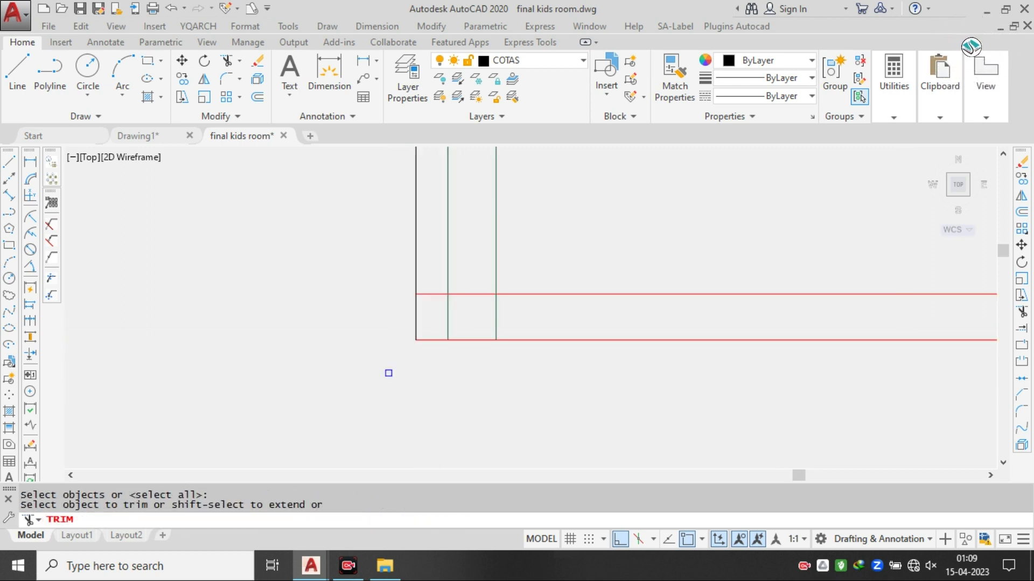
left_click(513, 268)
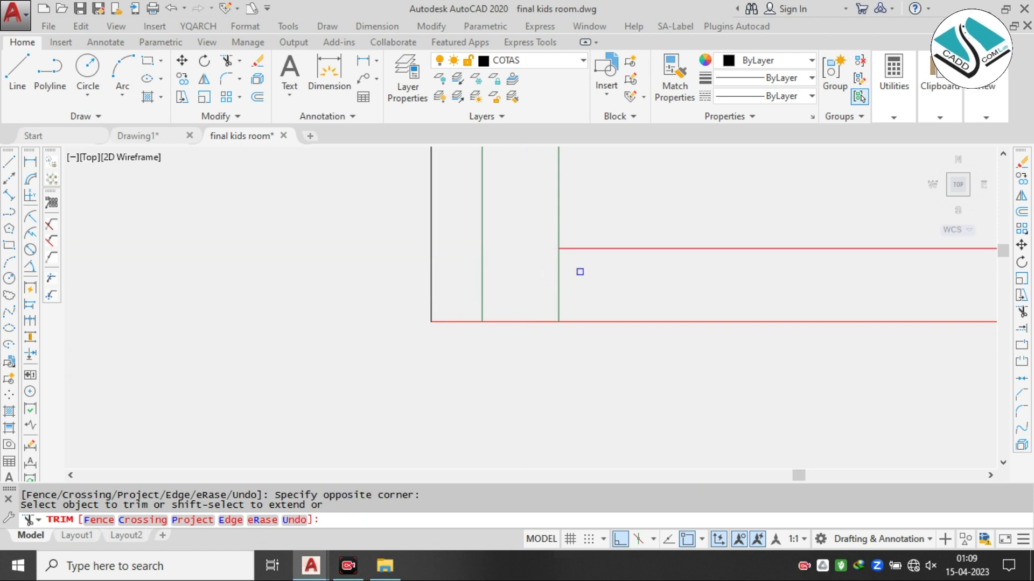
left_click(580, 273)
left_click(533, 284)
- Trim the offset foot line and the inner green line where they cross at the bed's lower-right corner
scroll(582, 295, "down", 8)
middle_click_drag(858, 315, 222, 312)
scroll(461, 293, "up", 15)
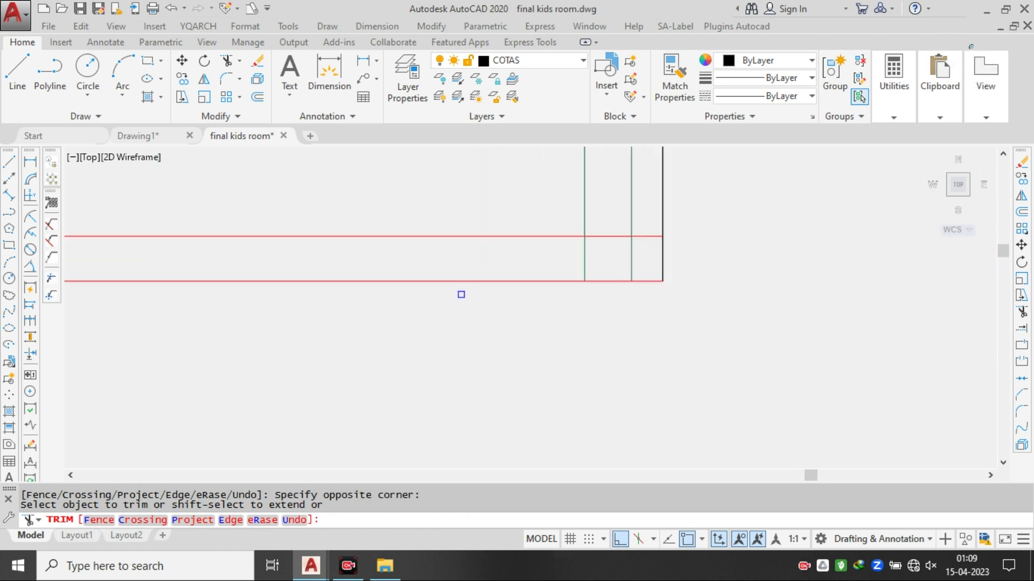
scroll(451, 315, "down", 12)
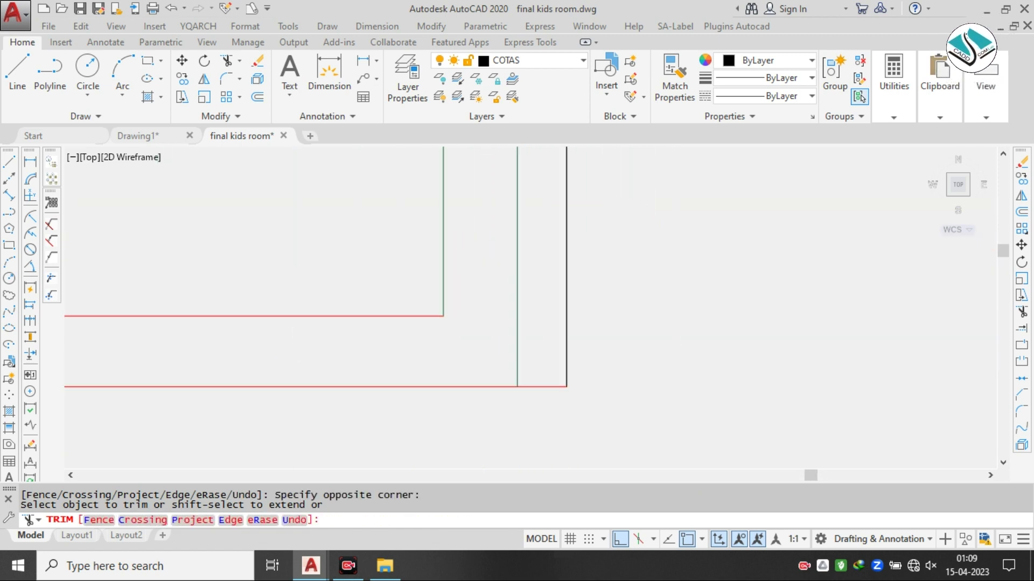
key("Escape")
- Draw a line along the top wall across the head of the bed, joining the frame's two outer corners
scroll(344, 246, "up", 6)
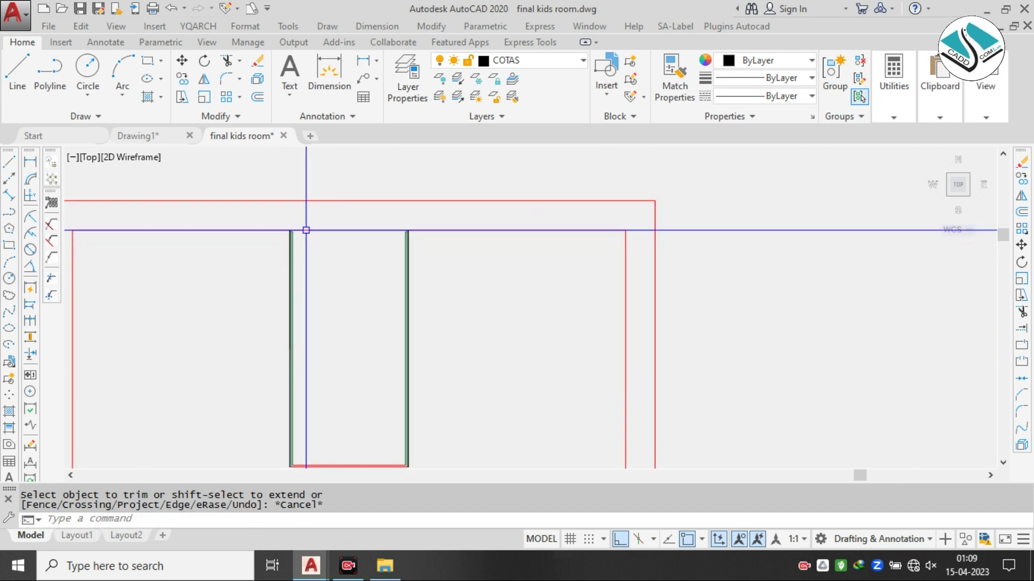
type("l")
key("space")
scroll(295, 233, "up", 4)
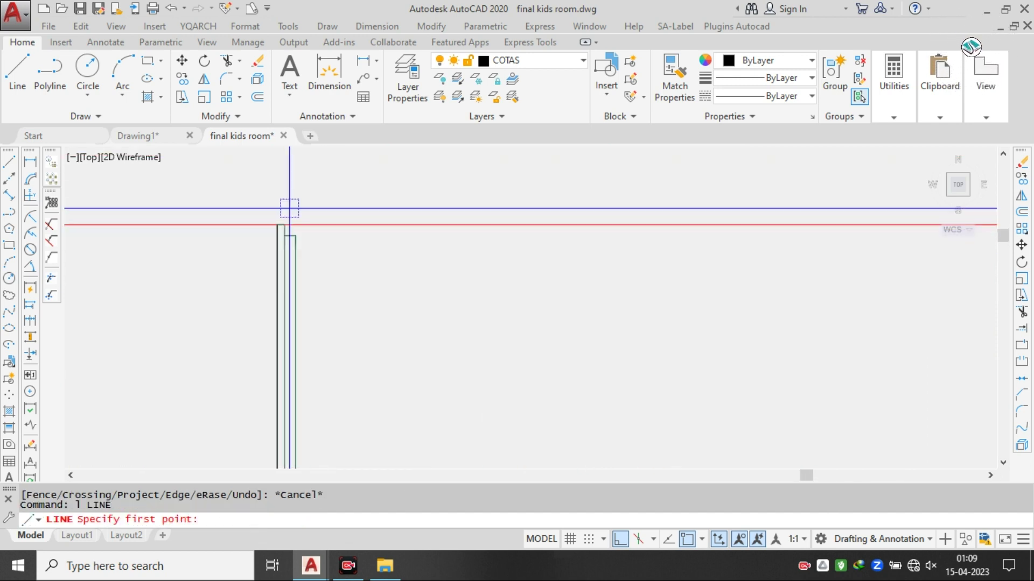
left_click(276, 224)
scroll(524, 228, "down", 2)
middle_click_drag(678, 228, 445, 218)
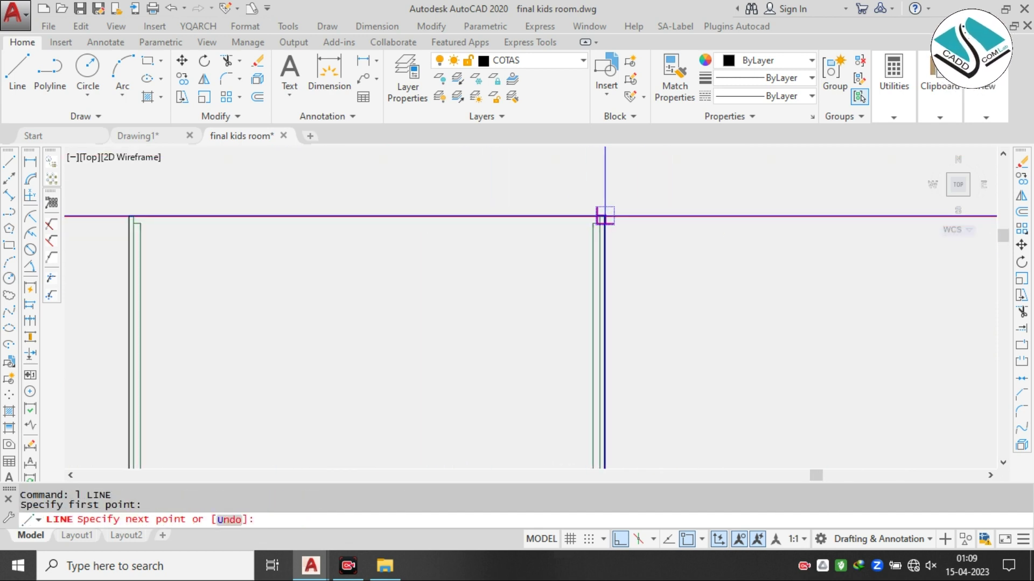
scroll(617, 212, "up", 4)
left_click(586, 222)
key("Escape")
- Match the bed's foot lines and black side lines to the properties of the green inner frame line
scroll(558, 201, "down", 6)
scroll(548, 212, "down", 4)
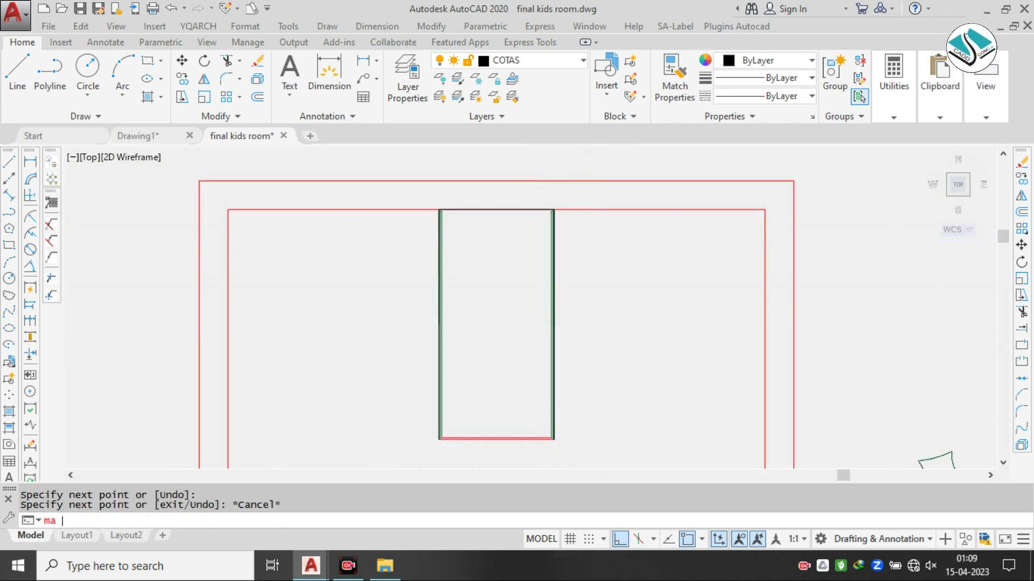
left_click(438, 354)
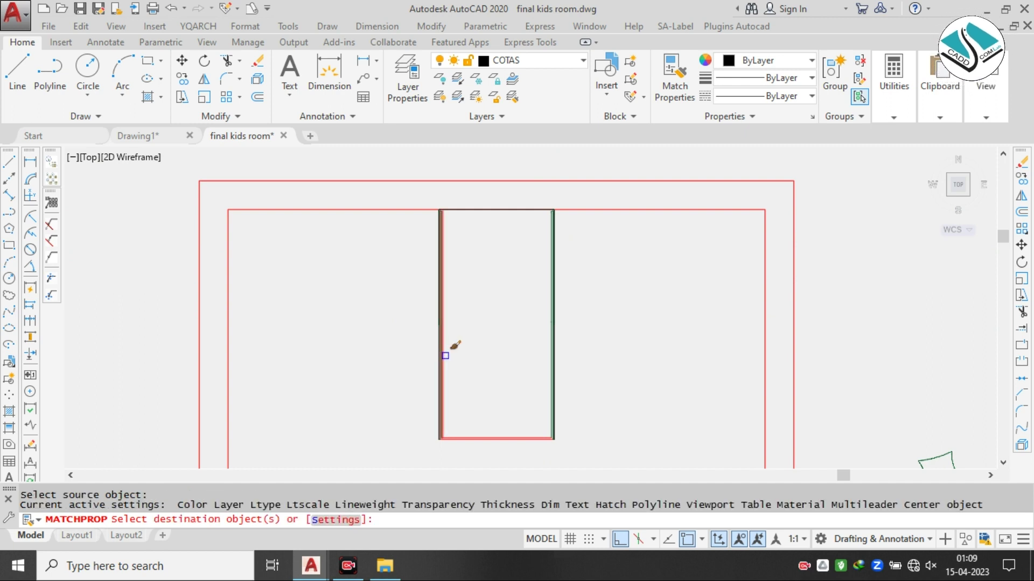
scroll(508, 408, "down", 2)
middle_click_drag(509, 408, 503, 267)
scroll(508, 272, "up", 2)
left_click(508, 277)
left_click(467, 313)
scroll(438, 242, "up", 2)
scroll(434, 238, "up", 2)
left_click(552, 183)
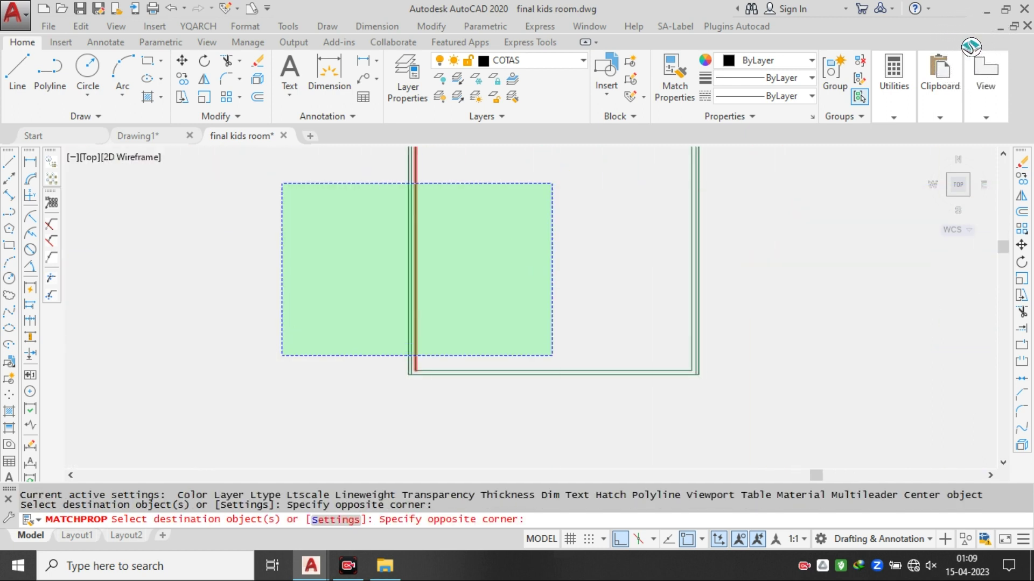
left_click(282, 357)
scroll(467, 328, "down", 6)
key("Escape")
key("Escape")
- Offset the bed's head line 0.5" down into the bed
scroll(504, 222, "up", 4)
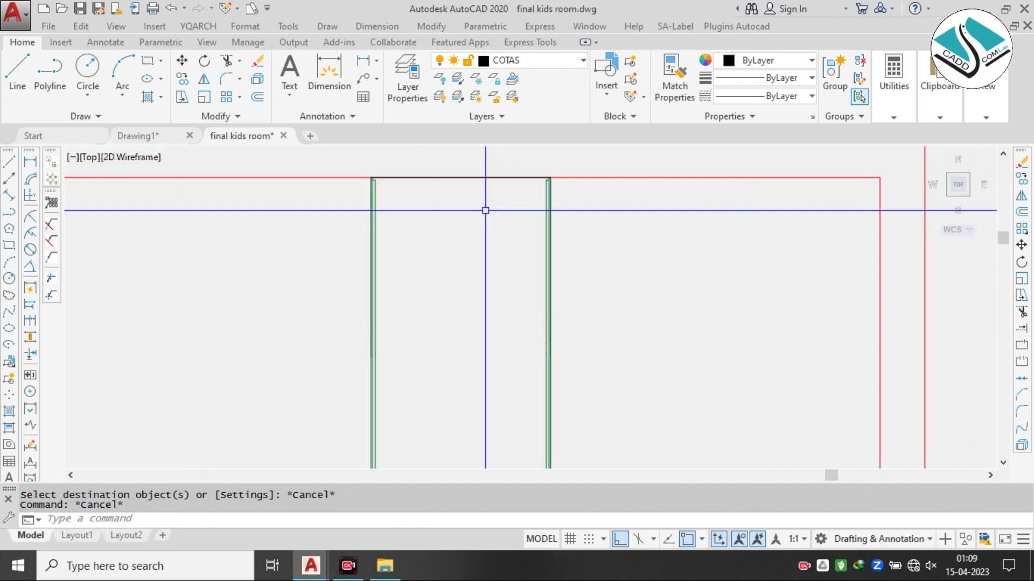
scroll(429, 177, "up", 4)
type("o")
key("Return")
type("2")
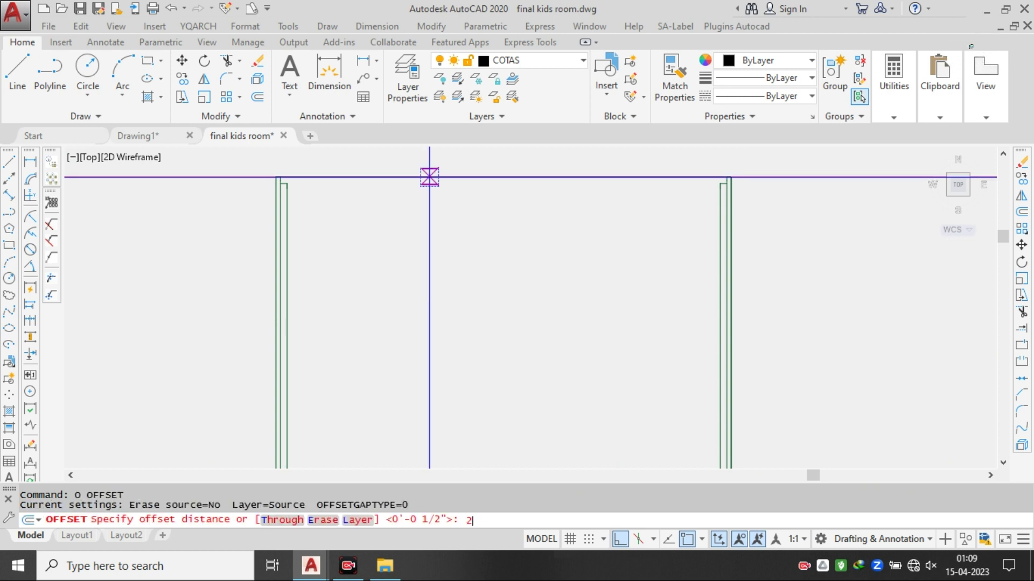
type("5")
key("Return")
left_click(429, 177)
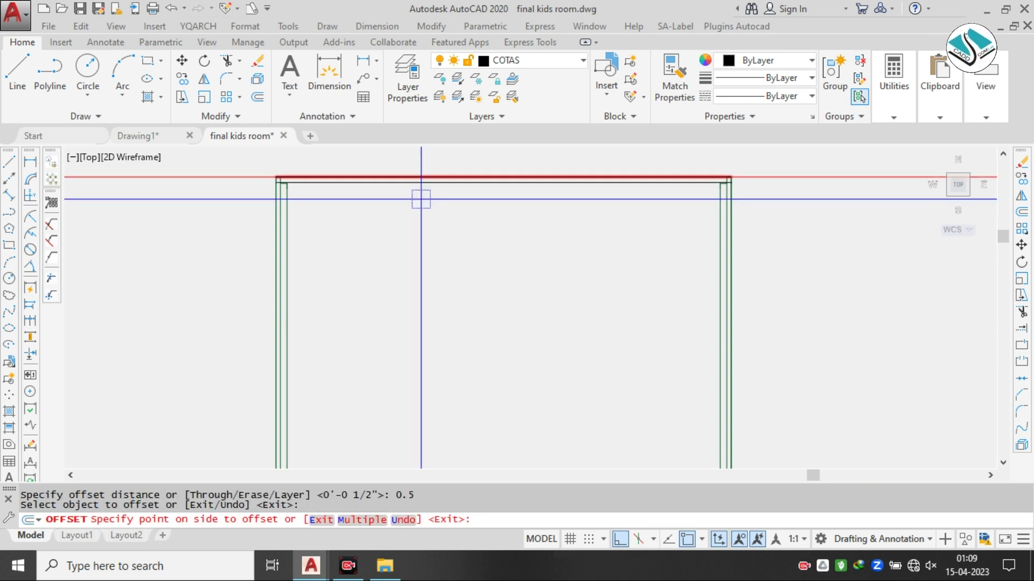
left_click(416, 252)
key("Escape")
key("Escape")
- Trim the left end of the offset head line back to the middle green frame line
type("tr")
key("Return")
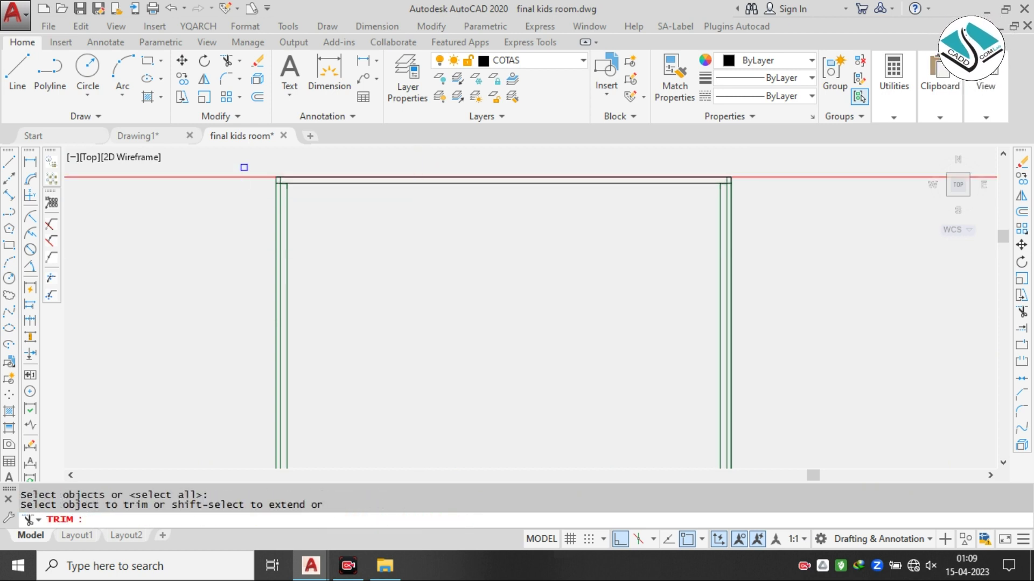
scroll(296, 189, "up", 5)
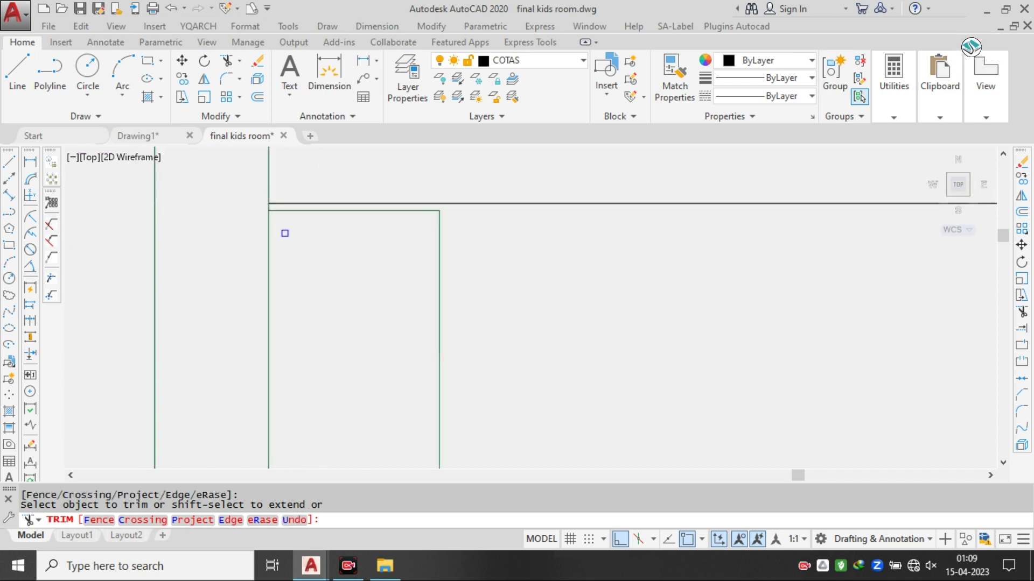
scroll(286, 231, "down", 6)
scroll(296, 221, "up", 4)
key("Escape")
key("Escape")
type("ex")
key("Return")
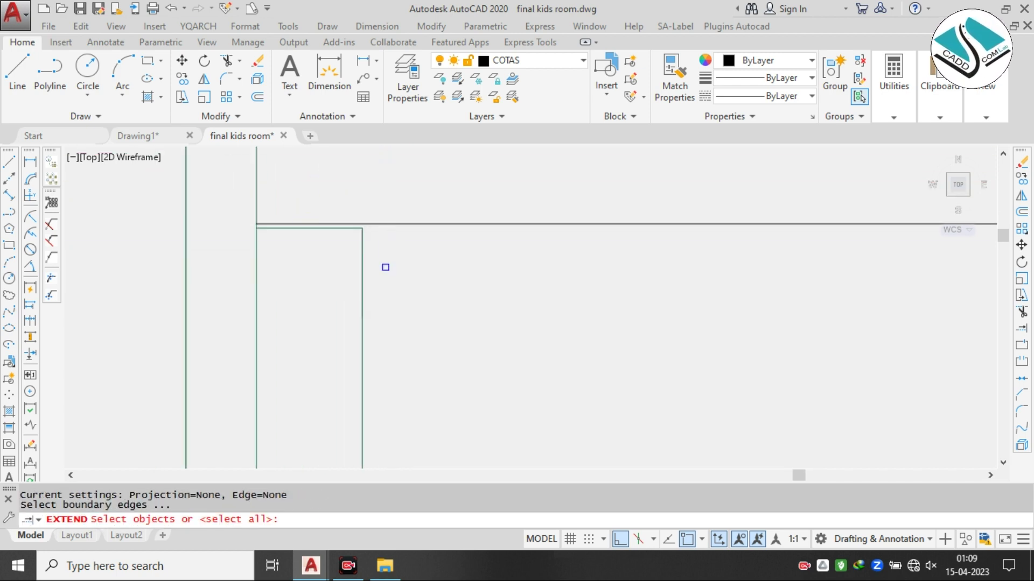
key("Escape")
key("Escape")
- Erase the short green line capping the frame just below the offset head line at the bed's upper-left corner
left_click(316, 228)
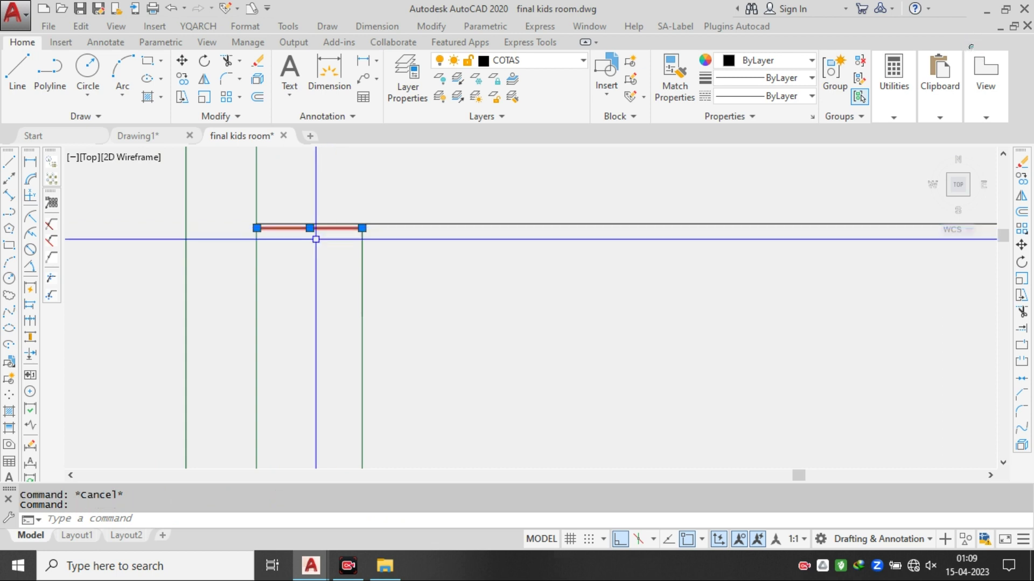
type("e")
key("Return")
- Extend the inner green frame line up to the offset head line at the bed's upper-right corner
scroll(377, 242, "down", 3)
scroll(507, 264, "up", 4)
scroll(500, 264, "up", 4)
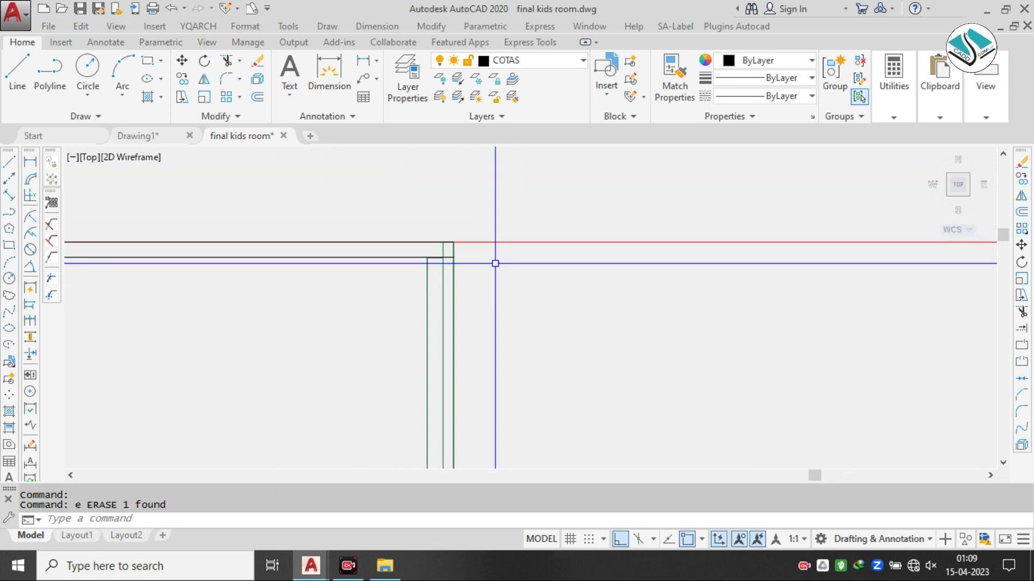
scroll(495, 263, "up", 4)
scroll(321, 235, "up", 5)
type("ex")
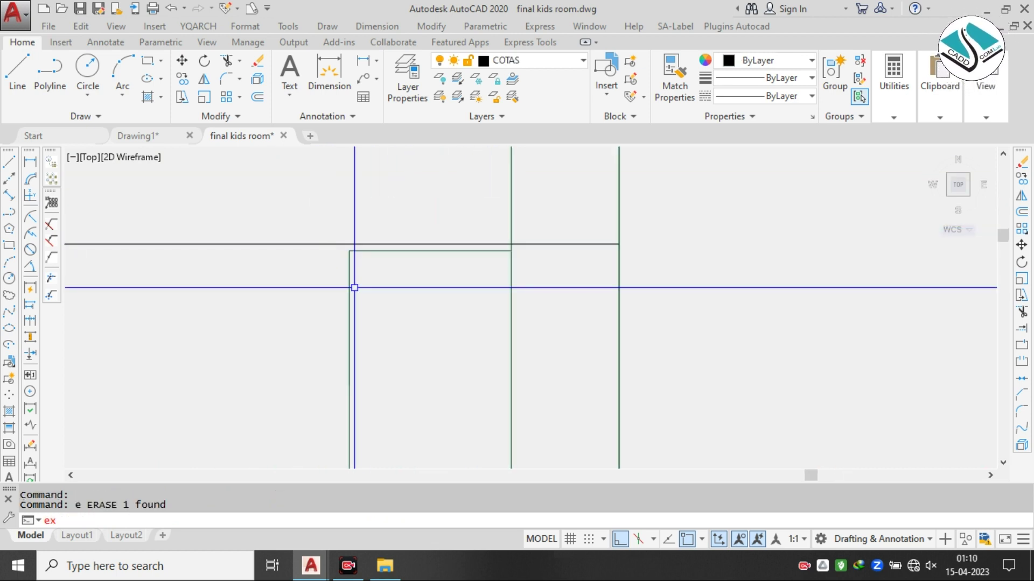
- Extend the bed's inner vertical edge up to the black headboard line and erase the short horizontal green line below it
key("Return")
key("Return")
left_click(371, 263)
key("Escape")
type("e")
key("Return")
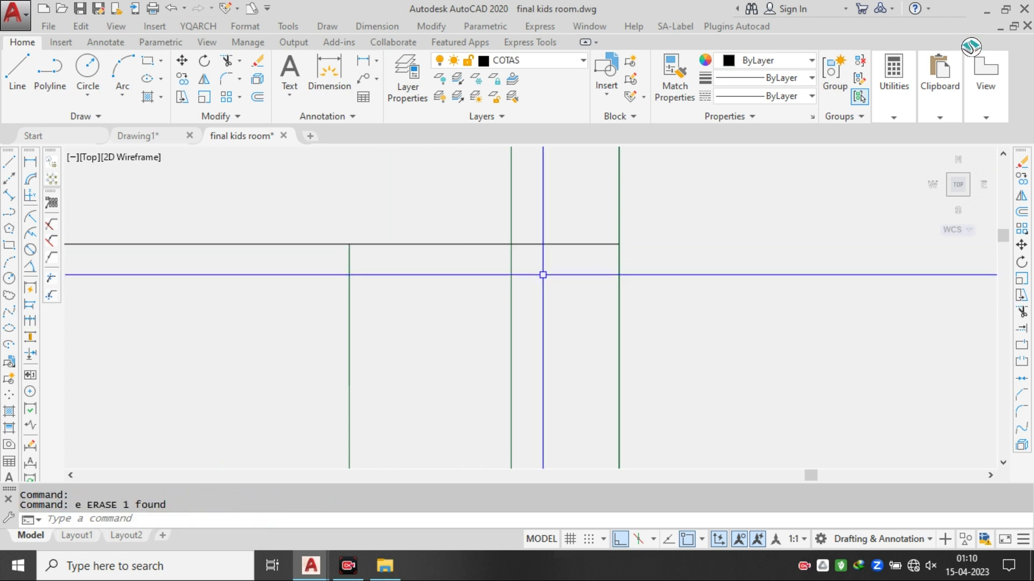
- Trim the lower headboard line where it overshoots the side panel at the bed's upper right corner
key("Return")
key("Return")
left_click(539, 289)
left_click(570, 198)
scroll(484, 232, "down", 10)
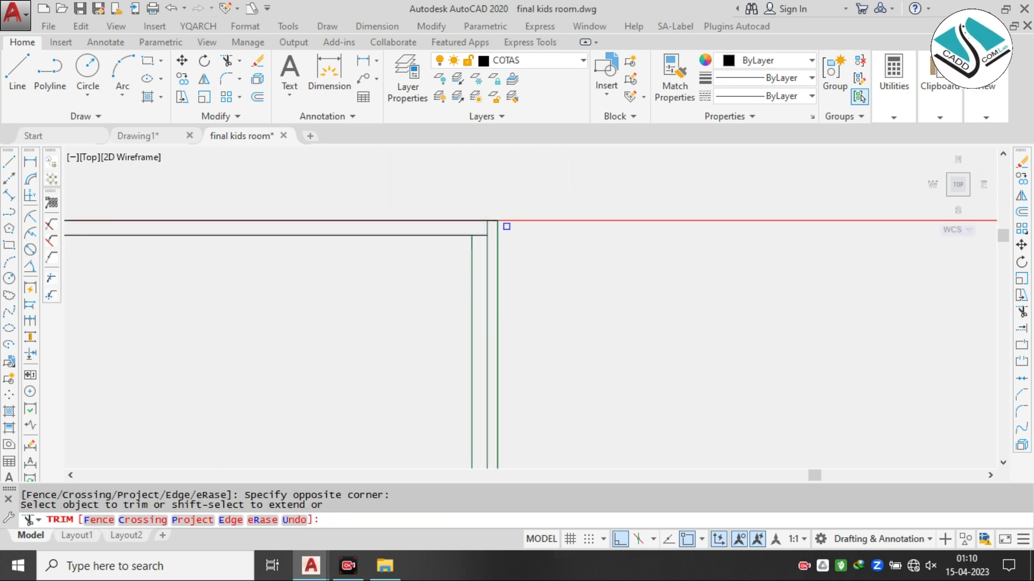
key("Escape")
scroll(541, 266, "down", 3)
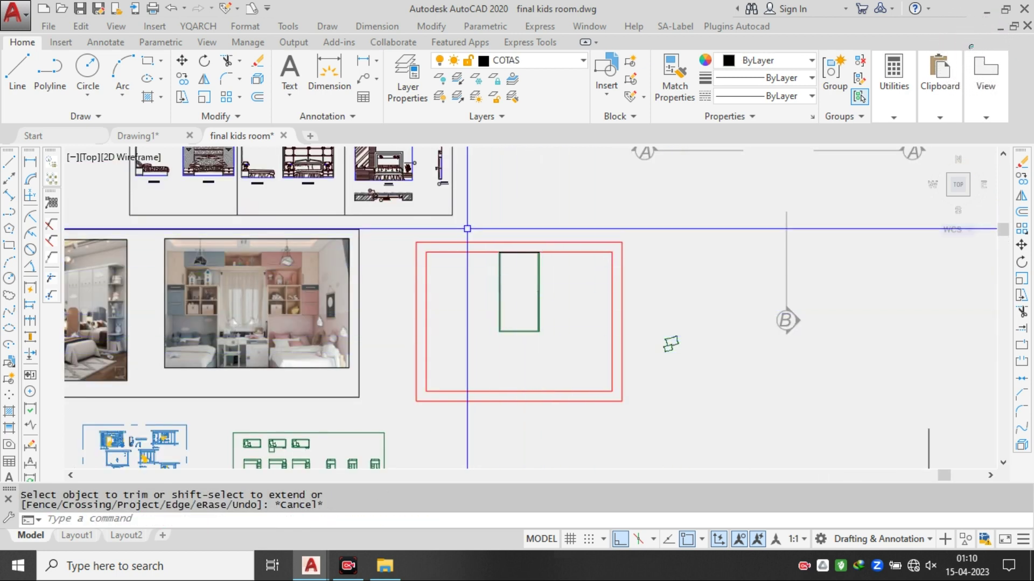
- Offset the bed's topmost line 6 inches down into the bed to mark the headboard depth
scroll(501, 333, "down", 3)
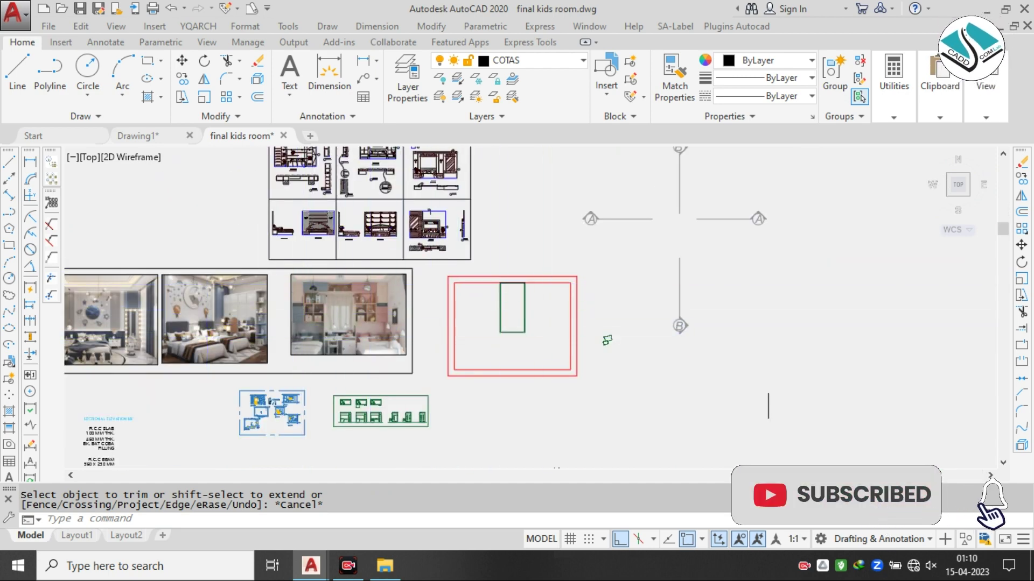
scroll(200, 315, "up", 8)
scroll(194, 312, "down", 8)
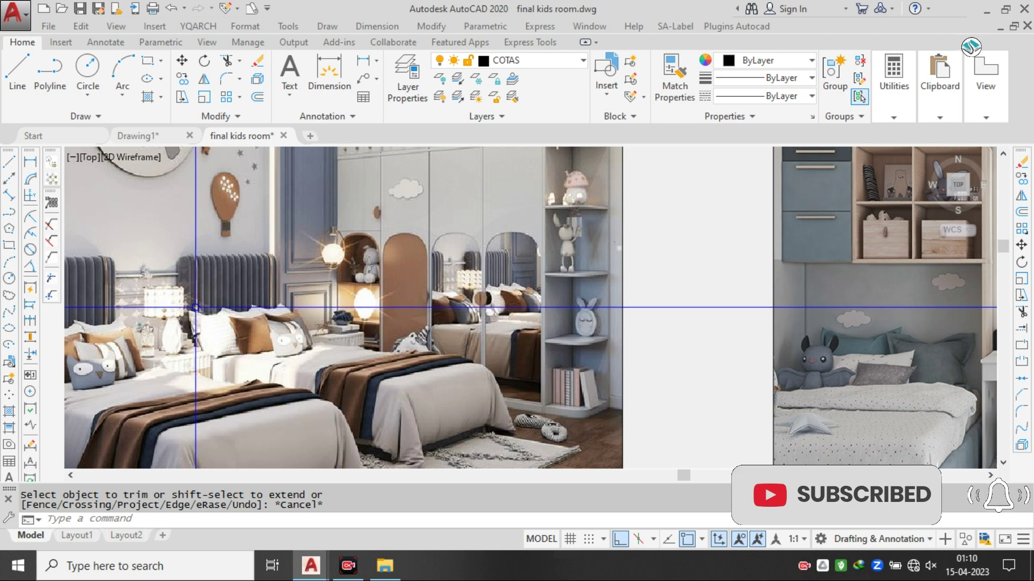
scroll(496, 237, "up", 10)
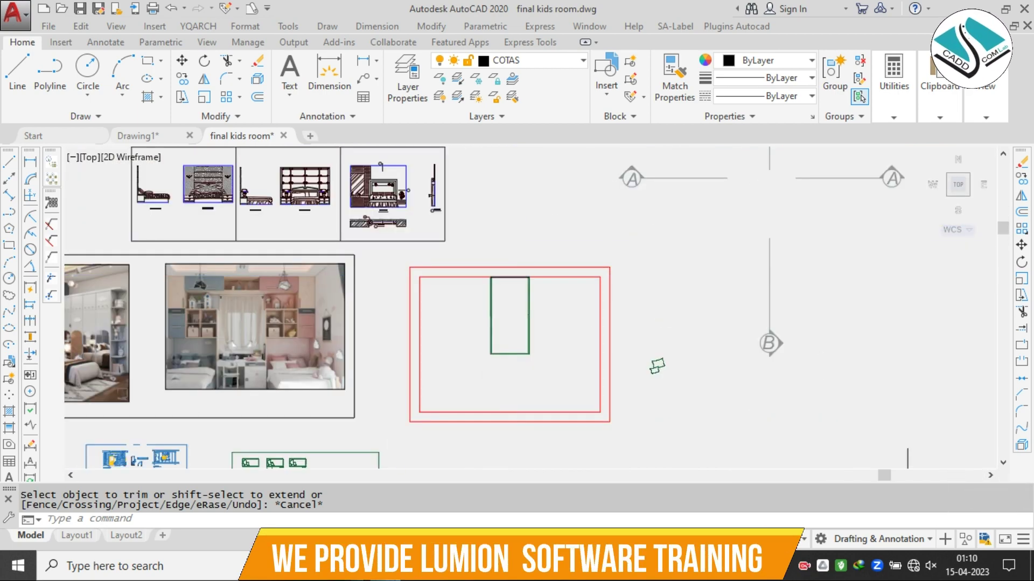
key("Escape")
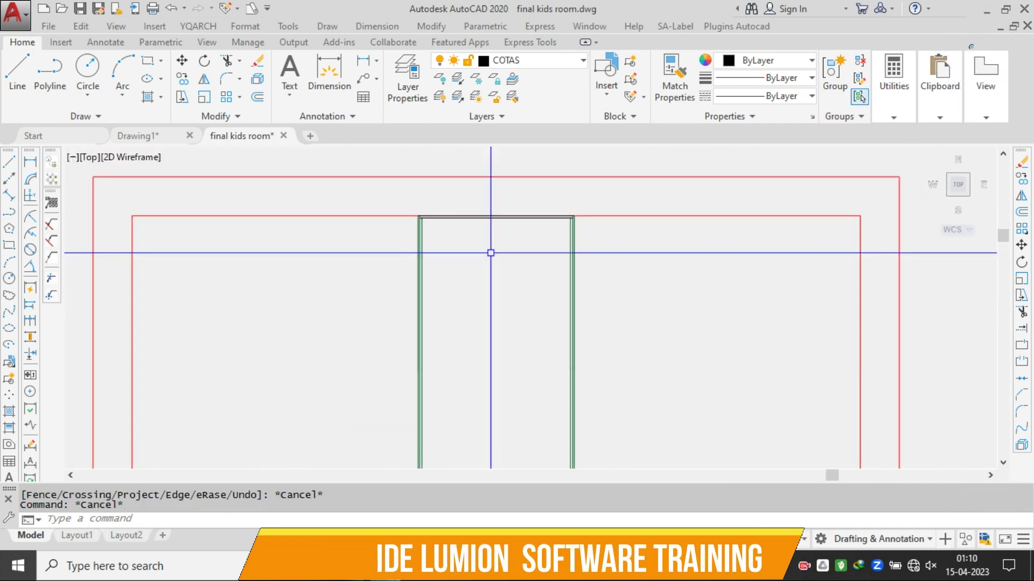
type("o")
key("Return")
type("6")
key("Return")
scroll(467, 218, "up", 5)
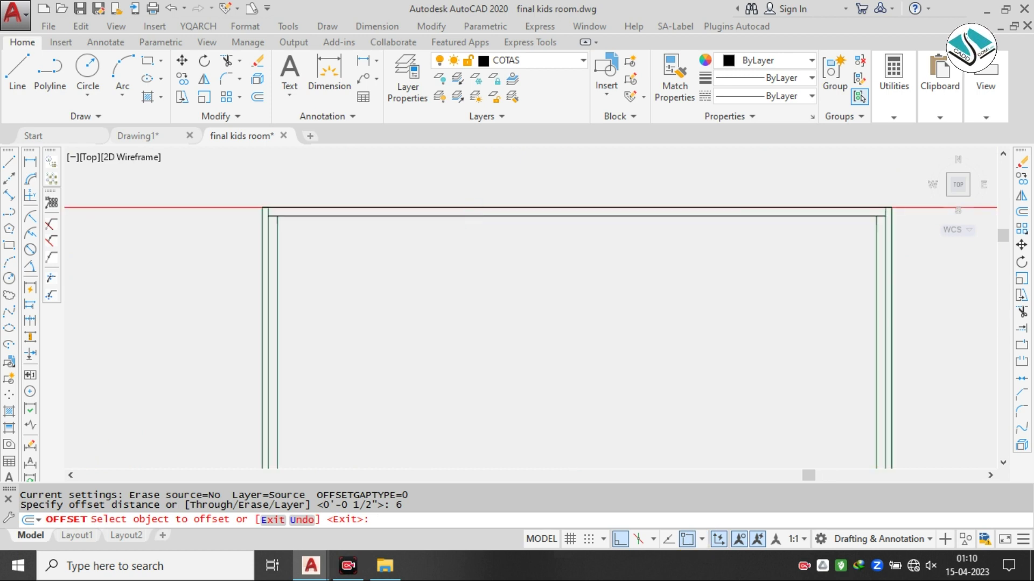
left_click(486, 207)
left_click(484, 254)
key("Escape")
key("Escape")
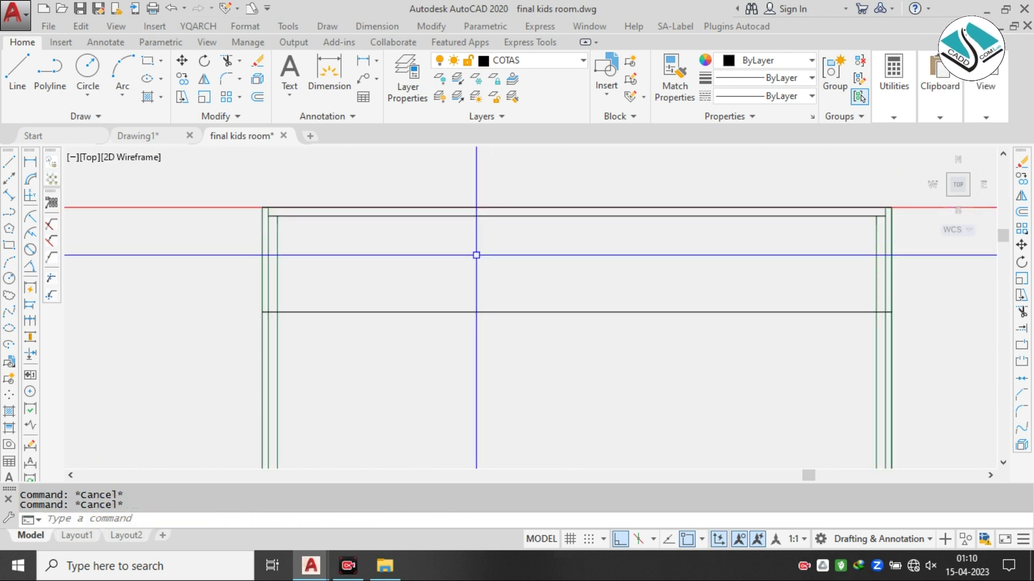
- Examine the bed and headboard designs in the reference kids' room photos and compare them with the bed plan
scroll(497, 228, "down", 6)
middle_click_drag(195, 303, 388, 289)
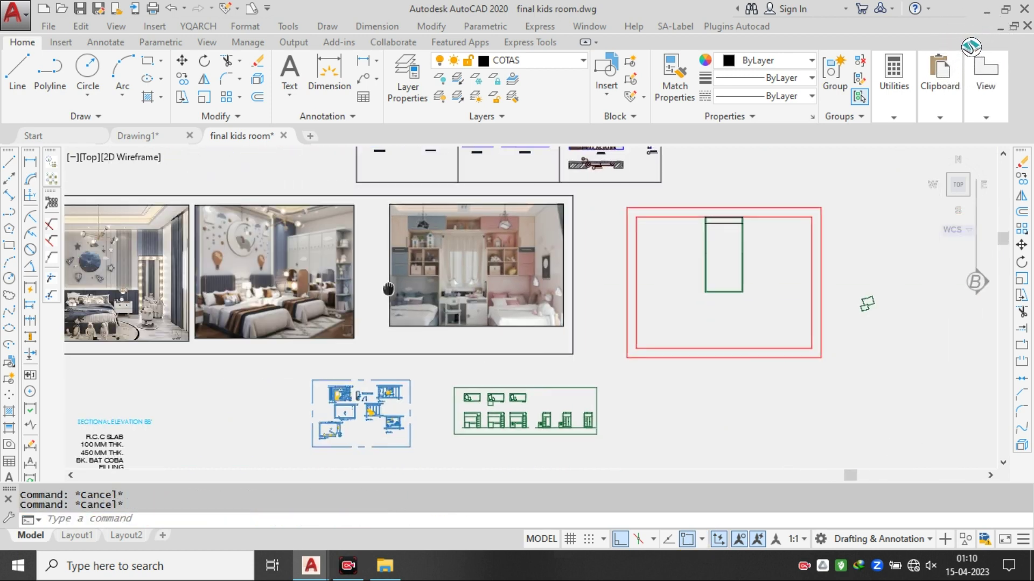
scroll(222, 269, "up", 8)
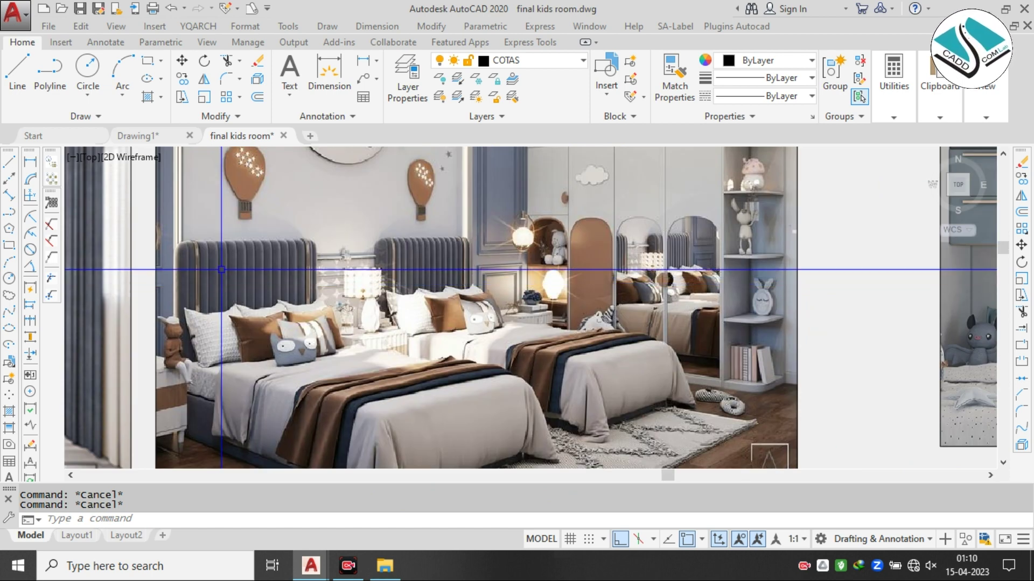
scroll(221, 269, "up", 3)
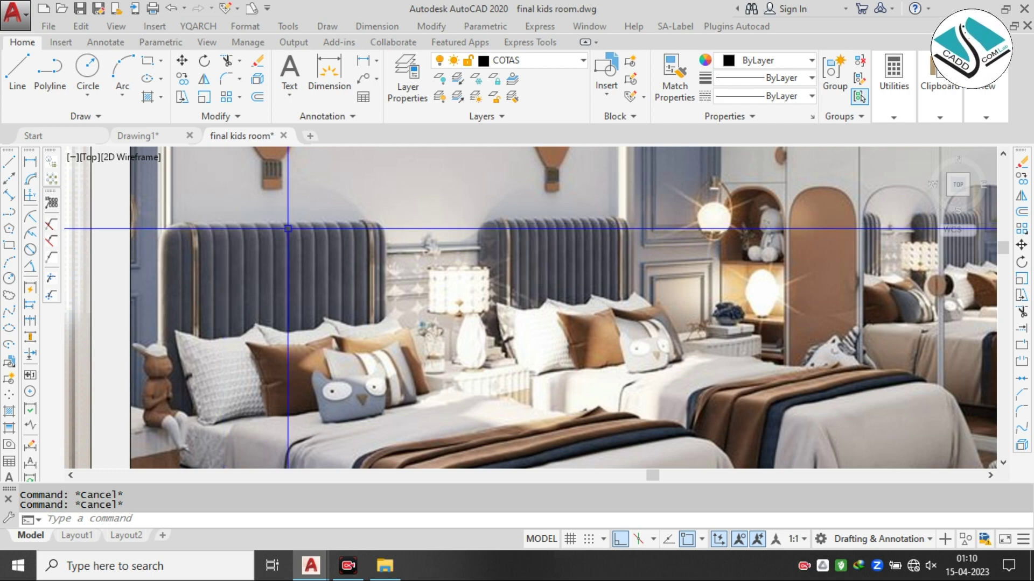
scroll(432, 269, "down", 3)
middle_click_drag(180, 288, 351, 272)
scroll(216, 279, "up", 3)
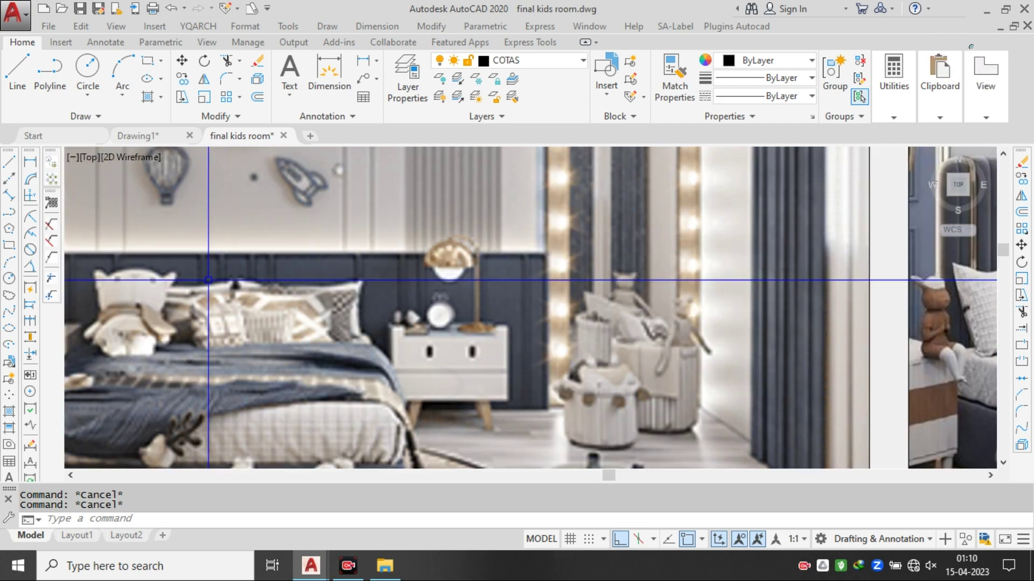
middle_click_drag(208, 280, 299, 261)
scroll(296, 263, "down", 3)
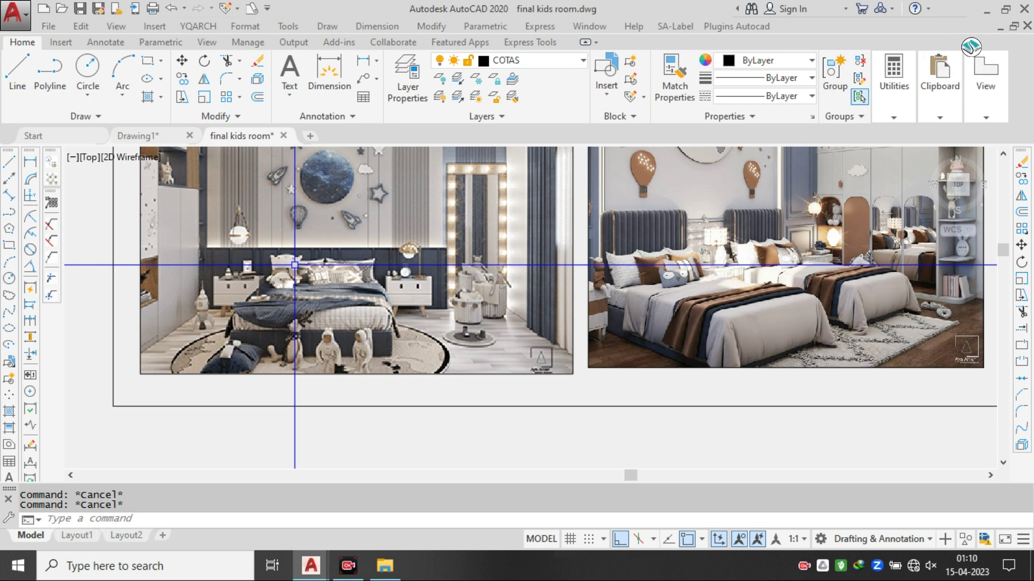
scroll(294, 265, "up", 2)
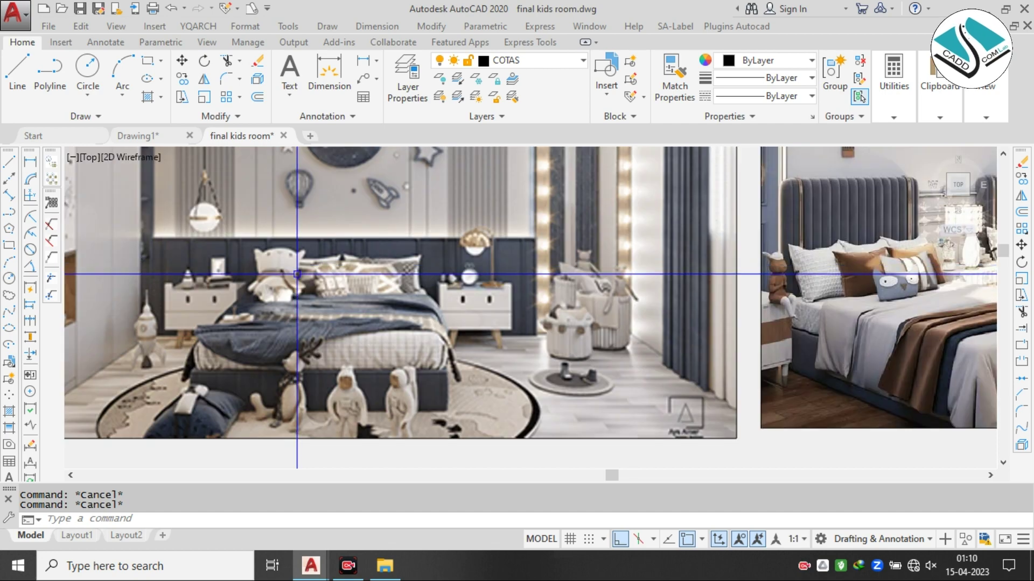
scroll(344, 293, "down", 6)
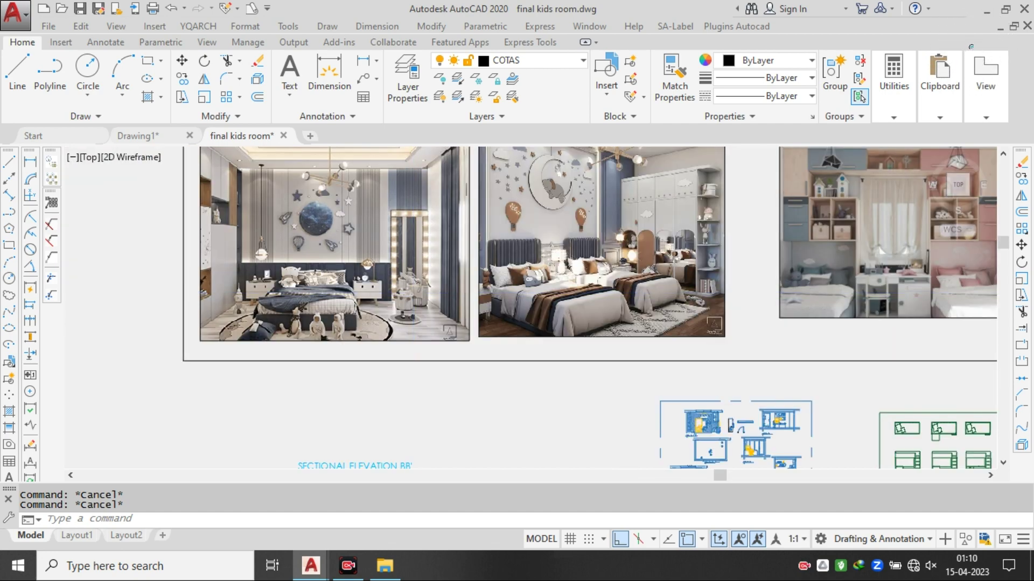
mouse_move(549, 278)
middle_mouse_down()
mouse_move(471, 277)
mouse_move(453, 259)
mouse_move(404, 300)
middle_mouse_up()
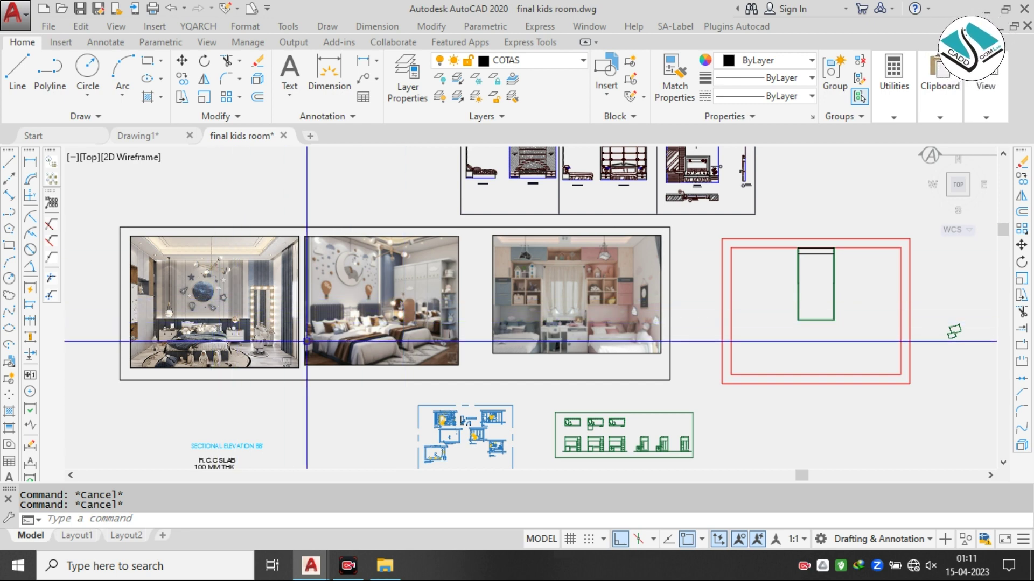
scroll(243, 302, "up", 4)
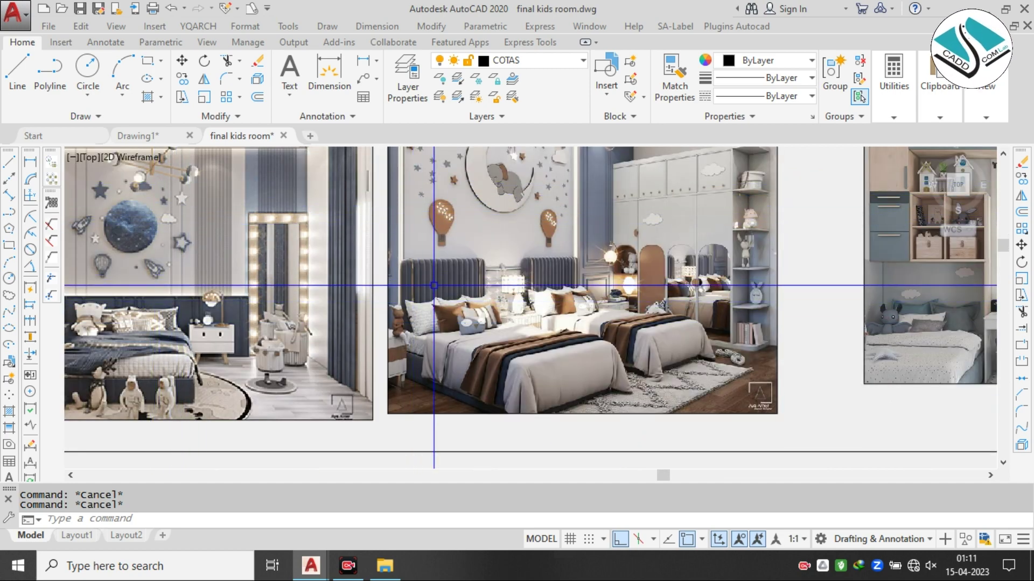
scroll(434, 285, "down", 4)
middle_click_drag(806, 309, 605, 309)
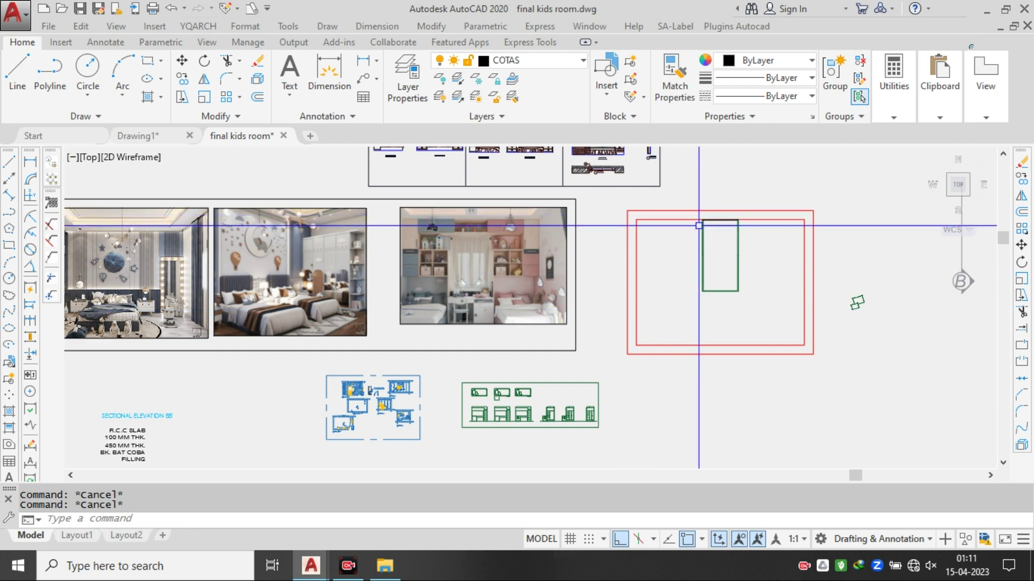
scroll(727, 232, "up", 2)
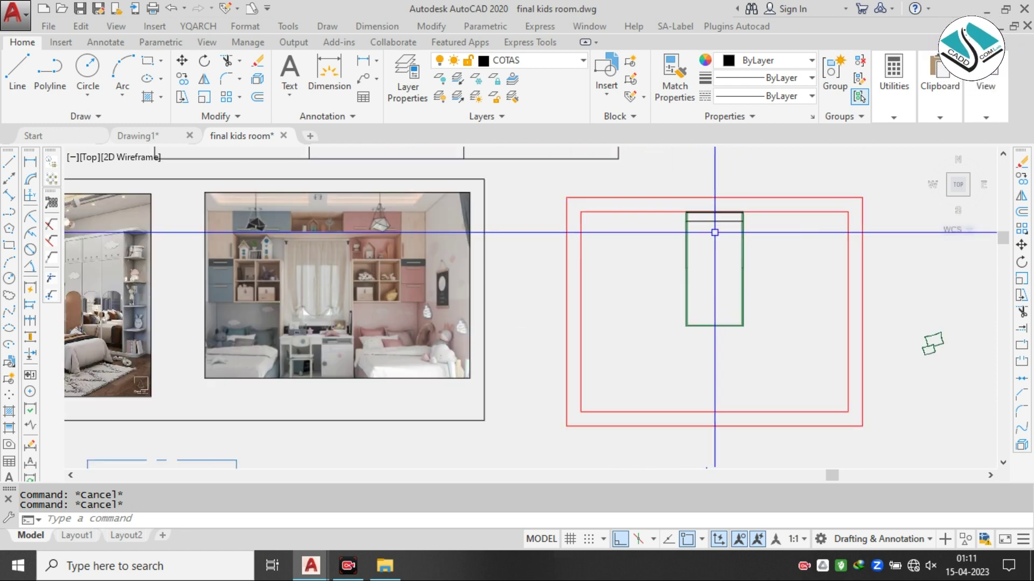
scroll(703, 232, "down", 2)
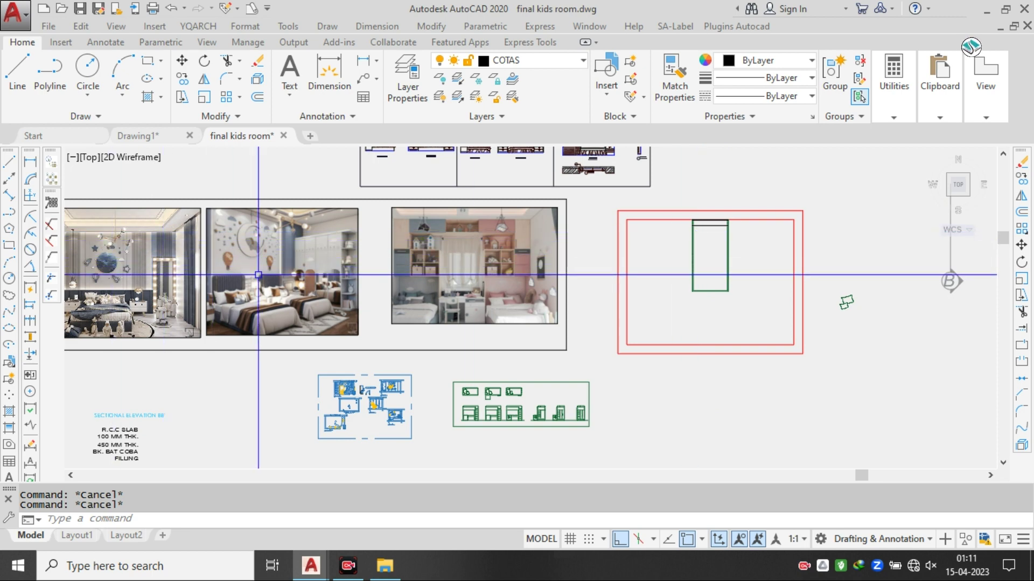
scroll(225, 268, "up", 3)
middle_click_drag(226, 268, 343, 297)
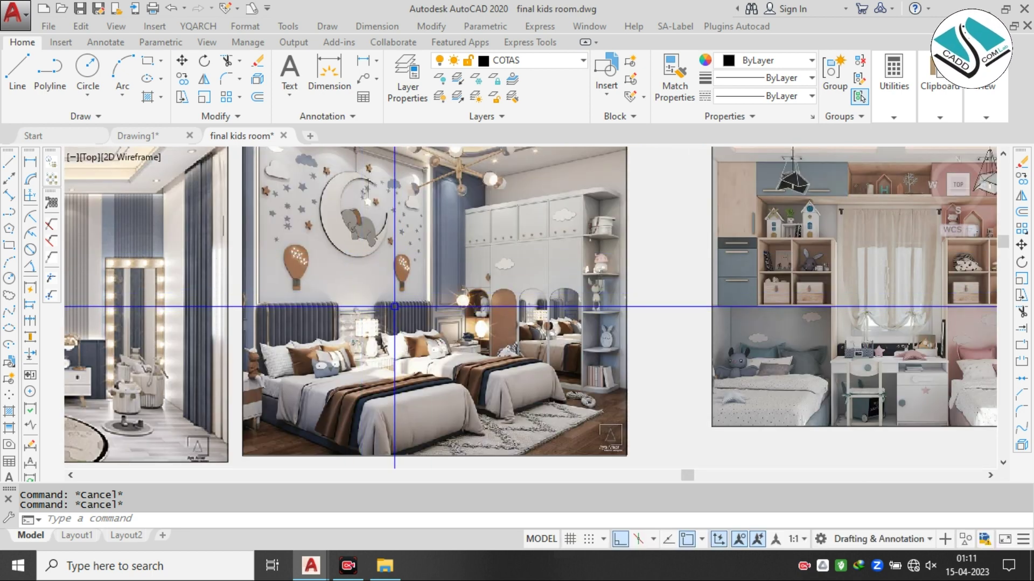
scroll(349, 304, "down", 3)
scroll(239, 313, "up", 1)
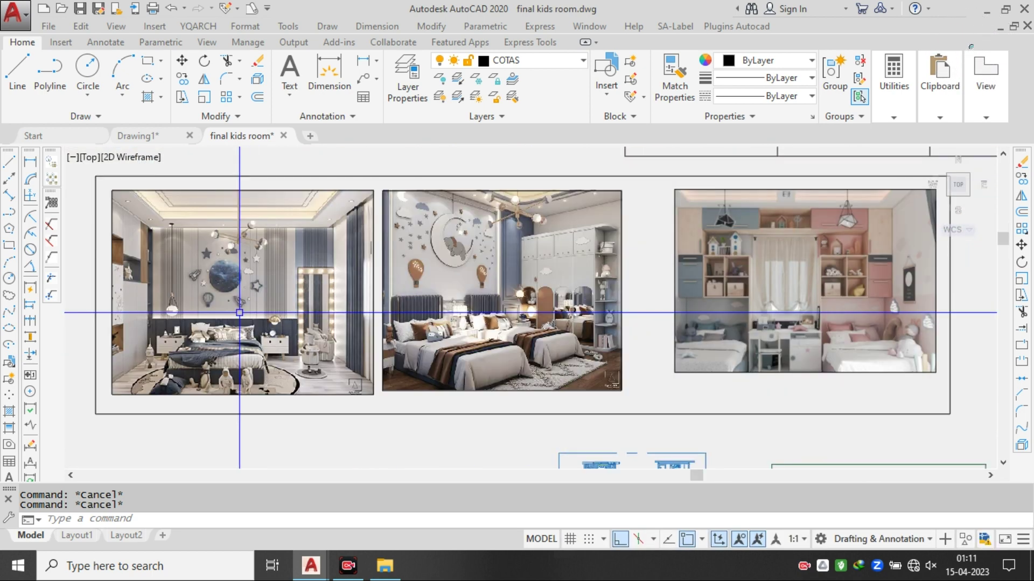
scroll(752, 291, "down", 2)
scroll(835, 264, "up", 2)
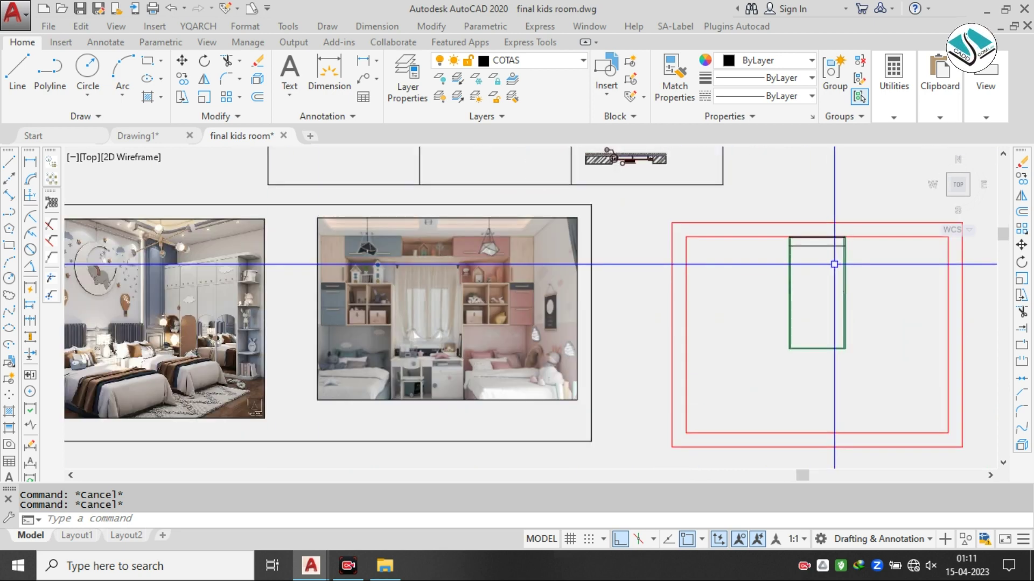
- Draw a short vertical line near the headboard's left end, from its inner top line down to the offset line
scroll(786, 247, "up", 5)
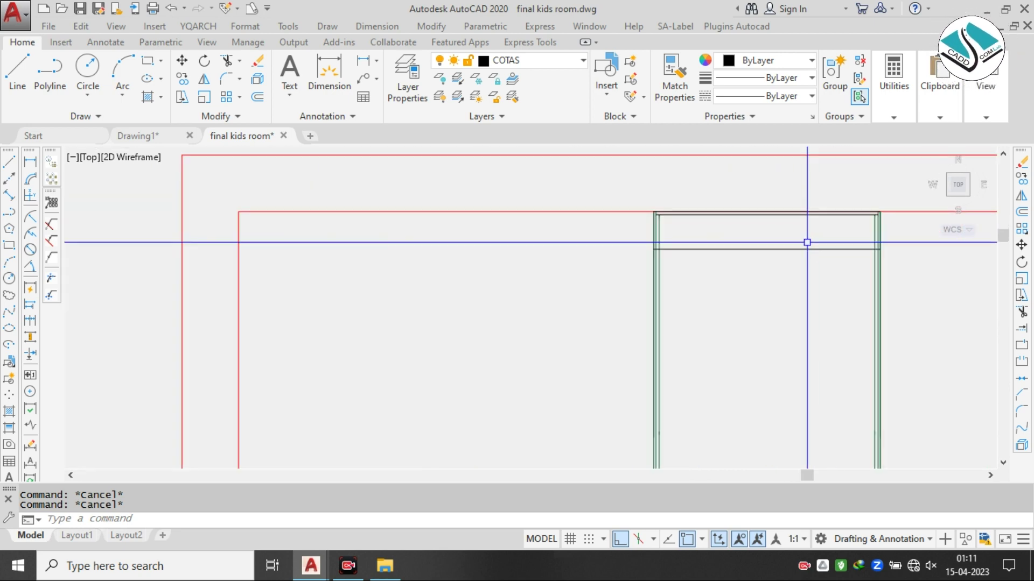
middle_click_drag(806, 242, 587, 246)
key("Return")
scroll(485, 226, "up", 3)
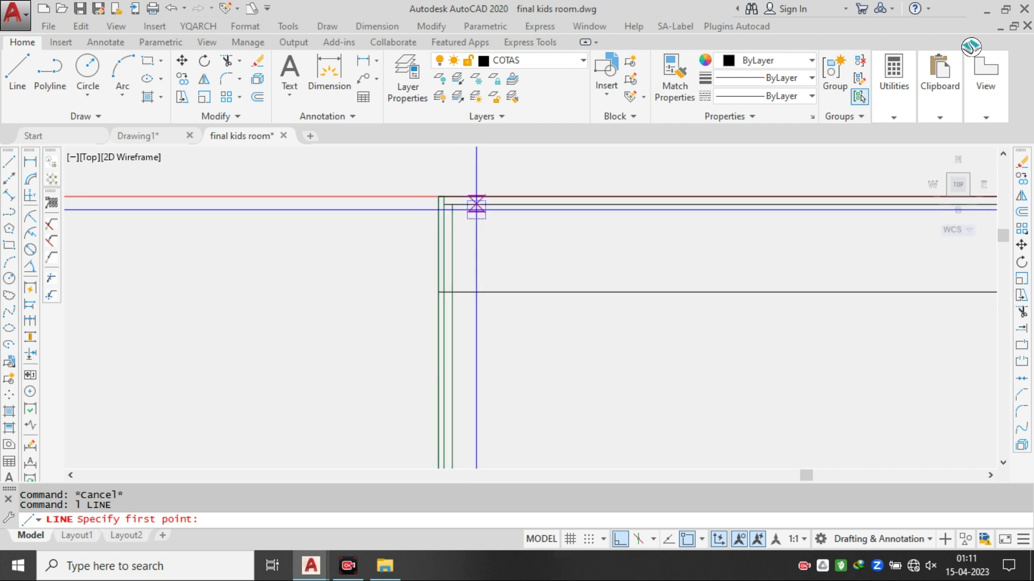
left_click(484, 204)
left_click(485, 291)
key("Escape")
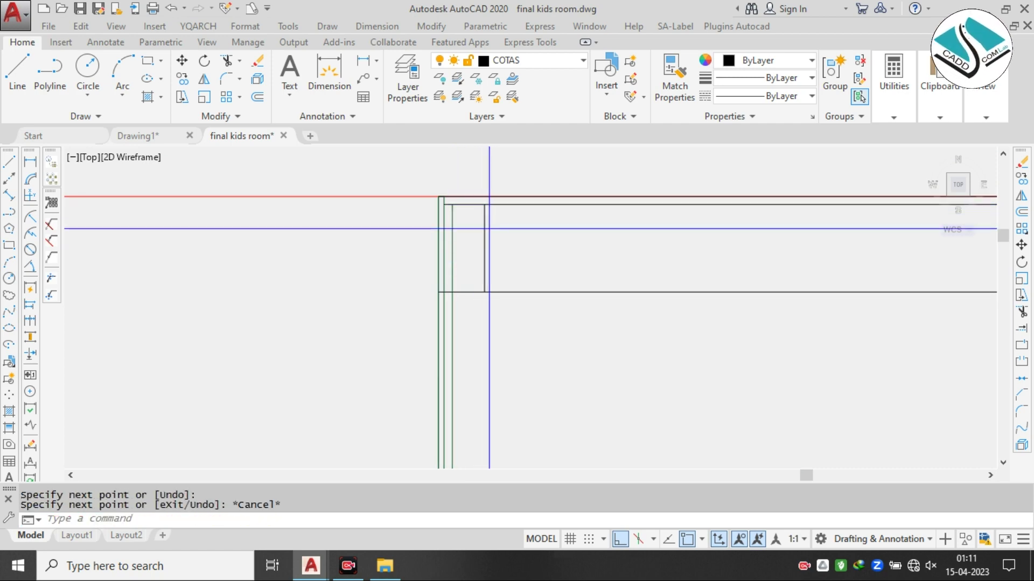
- Copy the short vertical line near the headboard's left end as a fitted array of 15 items across to the right side panel
left_click(490, 228)
left_click(466, 247)
scroll(468, 250, "down", 7)
scroll(467, 251, "down", 3)
scroll(228, 296, "up", 7)
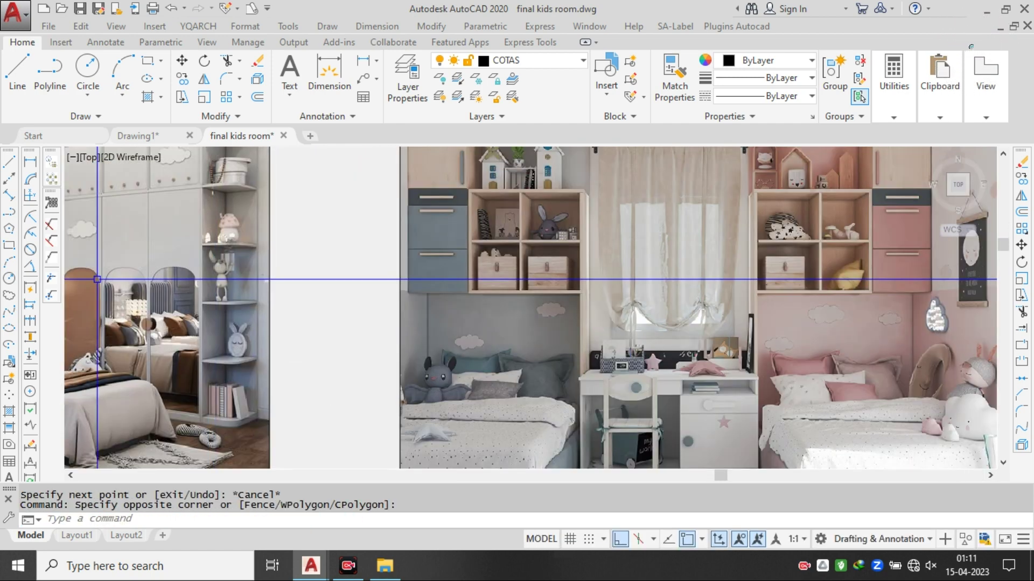
middle_click_drag(86, 277, 340, 278)
scroll(229, 231, "up", 5)
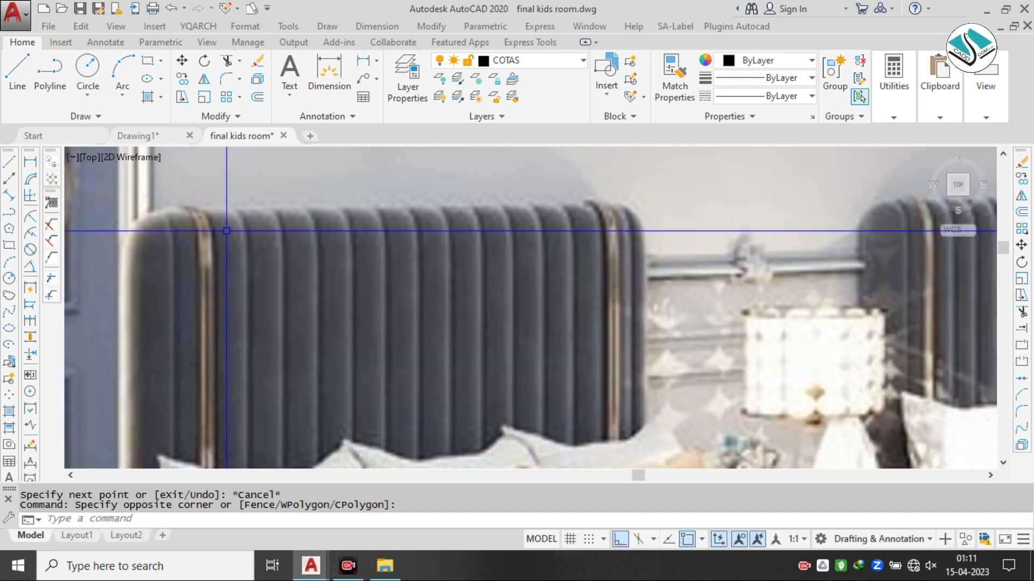
scroll(313, 227, "down", 6)
scroll(467, 208, "up", 6)
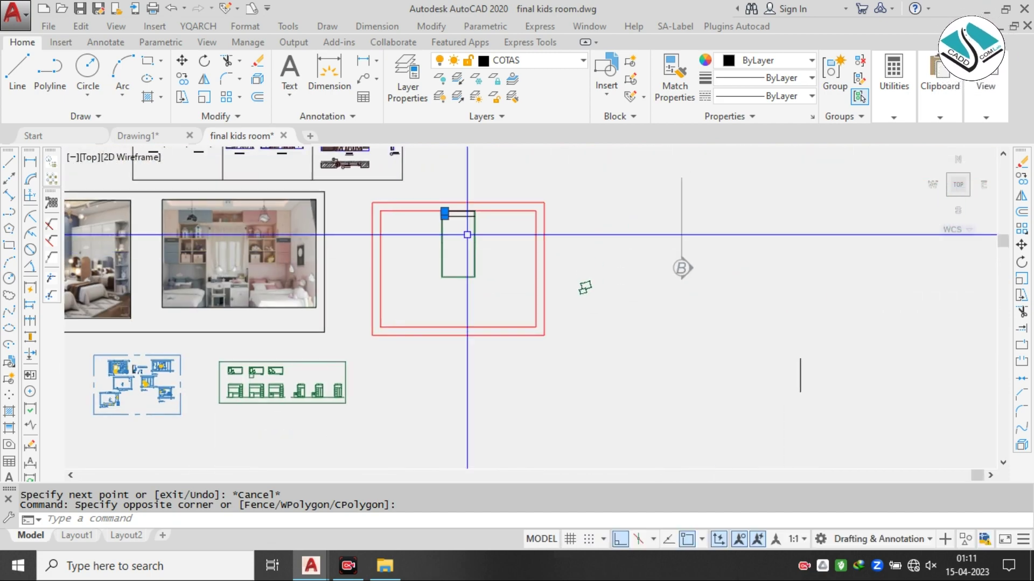
scroll(454, 210, "up", 6)
key("Return")
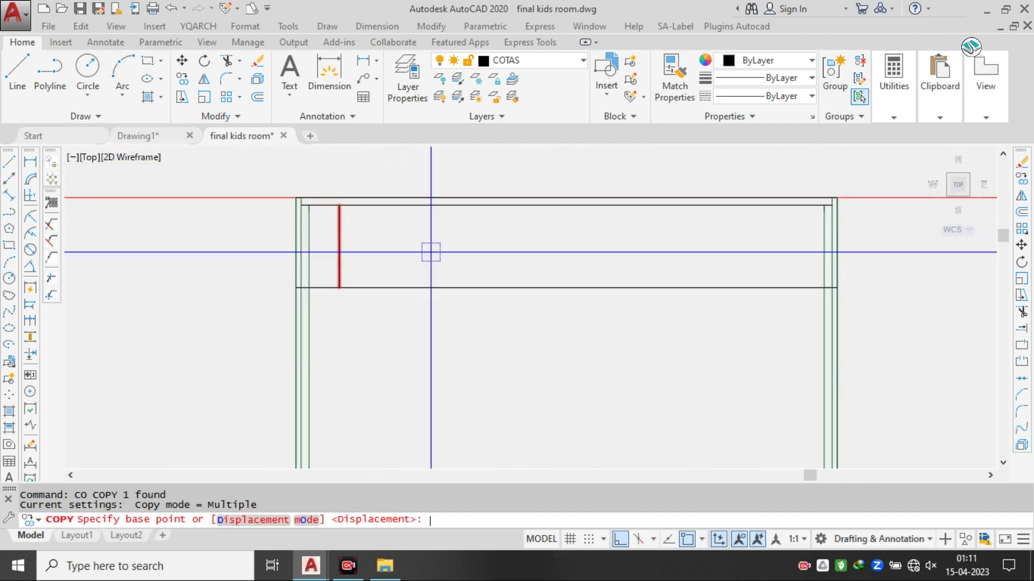
left_click(343, 205)
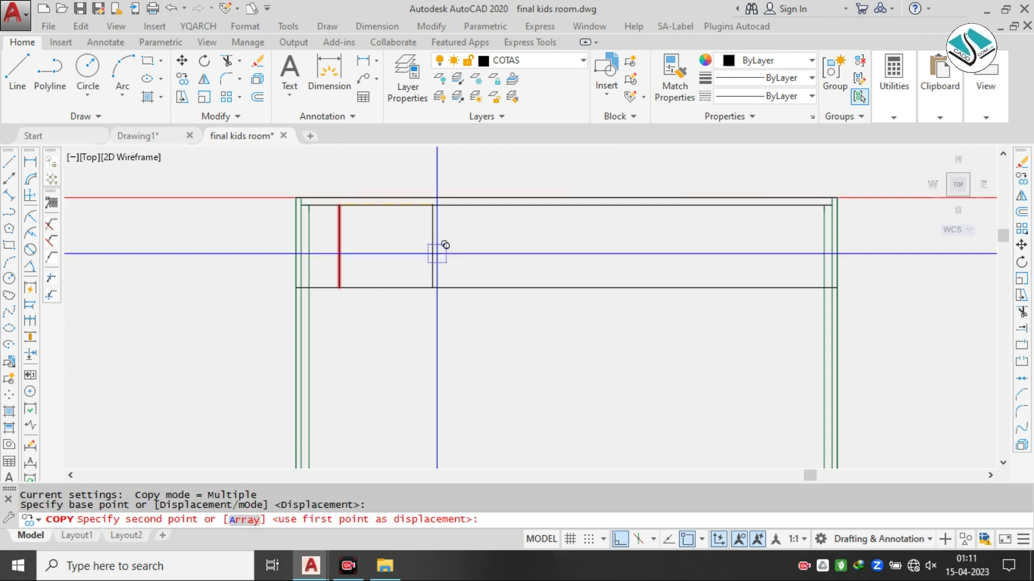
left_click(243, 519)
type("15")
key("Return")
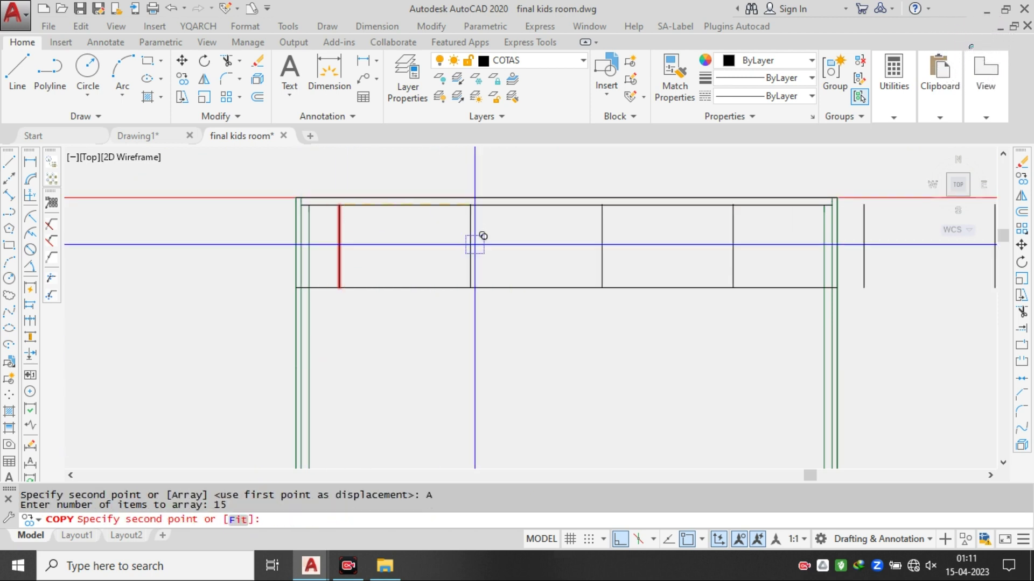
type("F")
key("Return")
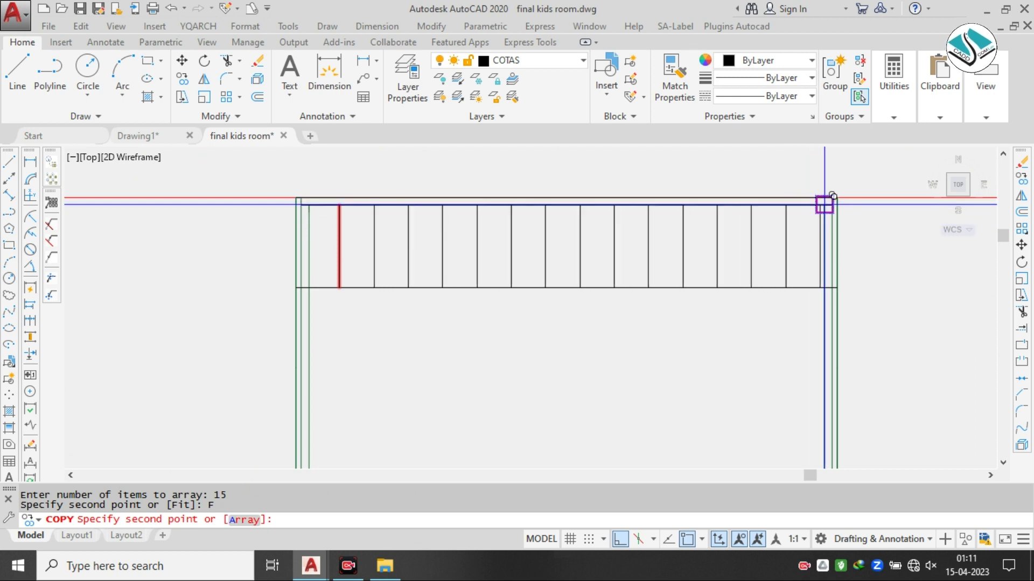
scroll(832, 196, "up", 4)
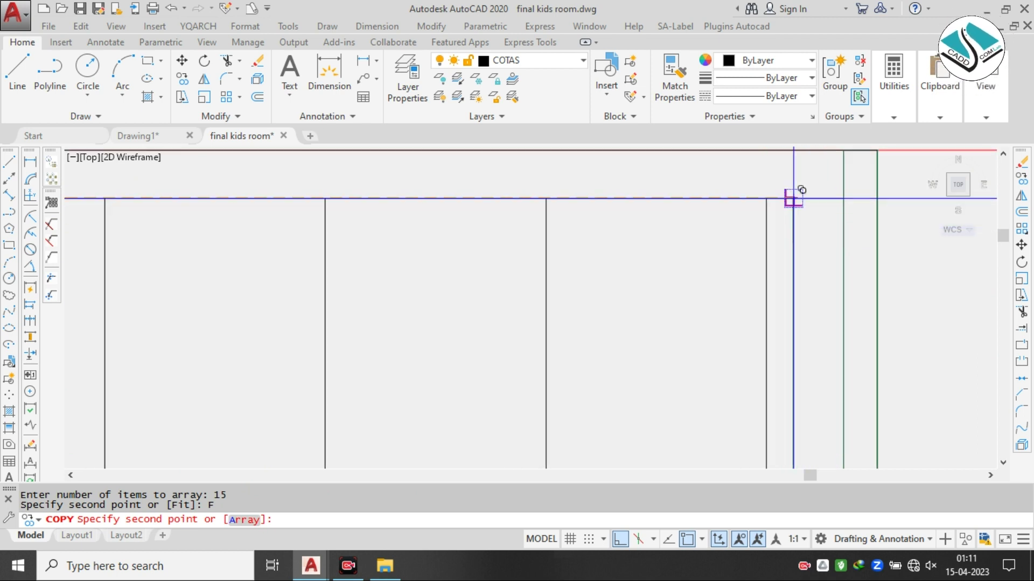
scroll(791, 196, "down", 2)
left_click(688, 201)
key("Return")
scroll(637, 221, "down", 4)
scroll(625, 253, "up", 2)
key("Escape")
- Change the colour of the headboard's vertical panel lines to grey 147,149,152
left_click(655, 236)
middle_click_drag(342, 253, 714, 254)
left_click(303, 256)
left_click(750, 61)
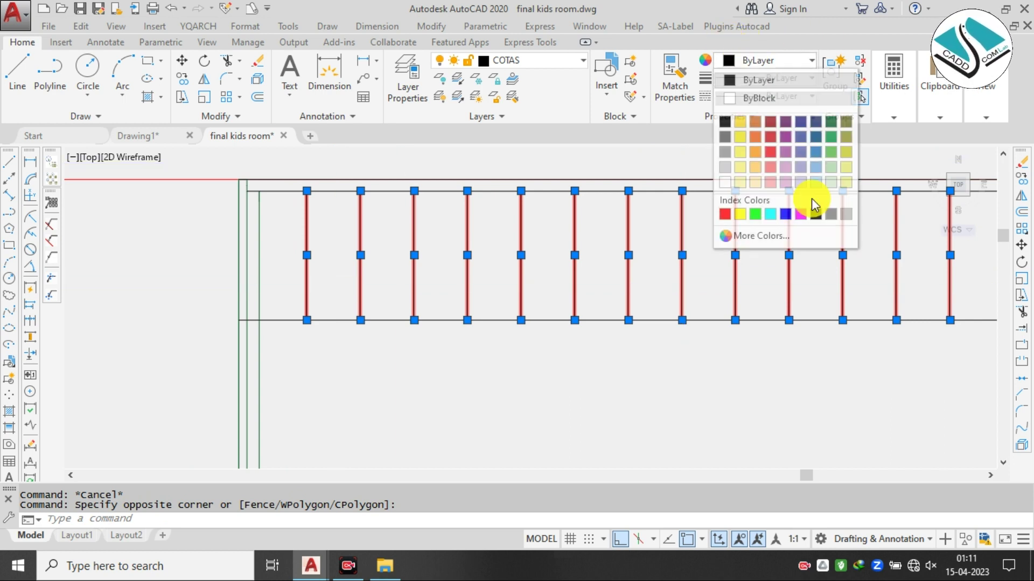
left_click(725, 152)
key("Escape")
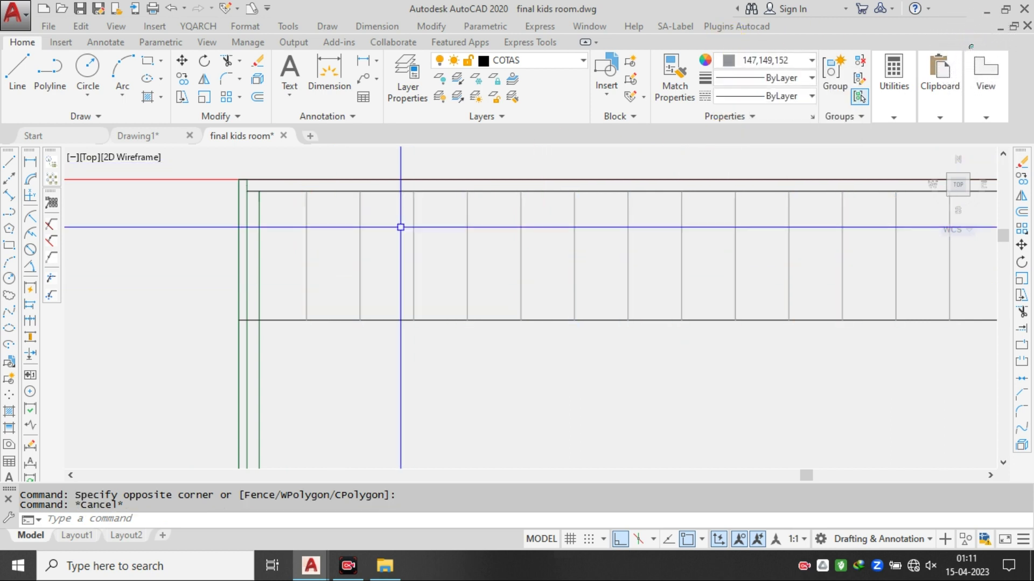
- Copy the pillow pair from outside the room onto the bed's left half just below the headboard, with ortho off
scroll(531, 238, "down", 6)
scroll(551, 250, "up", 3)
scroll(605, 205, "down", 8)
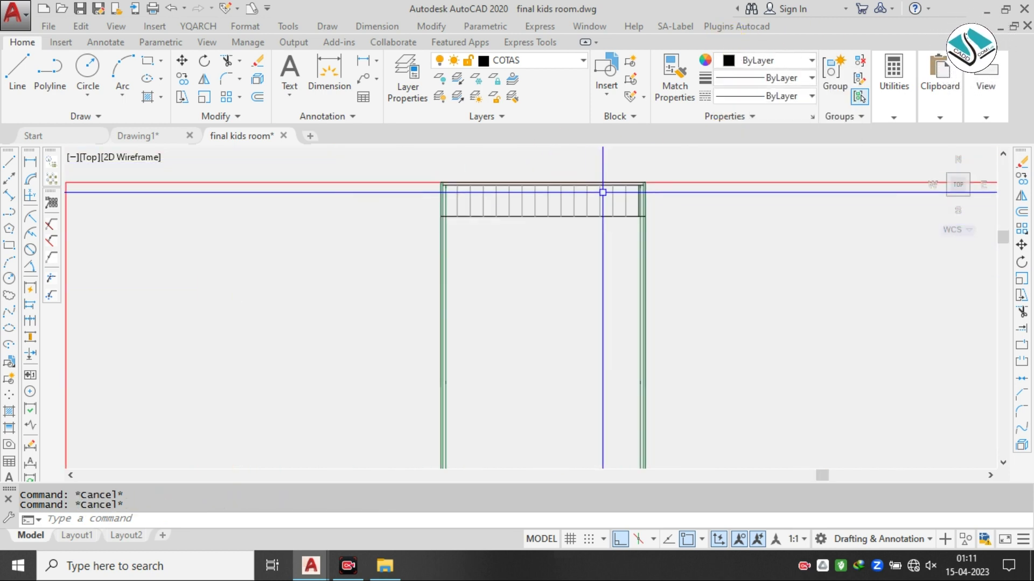
scroll(705, 323, "up", 4)
left_click(791, 351)
left_click(816, 332)
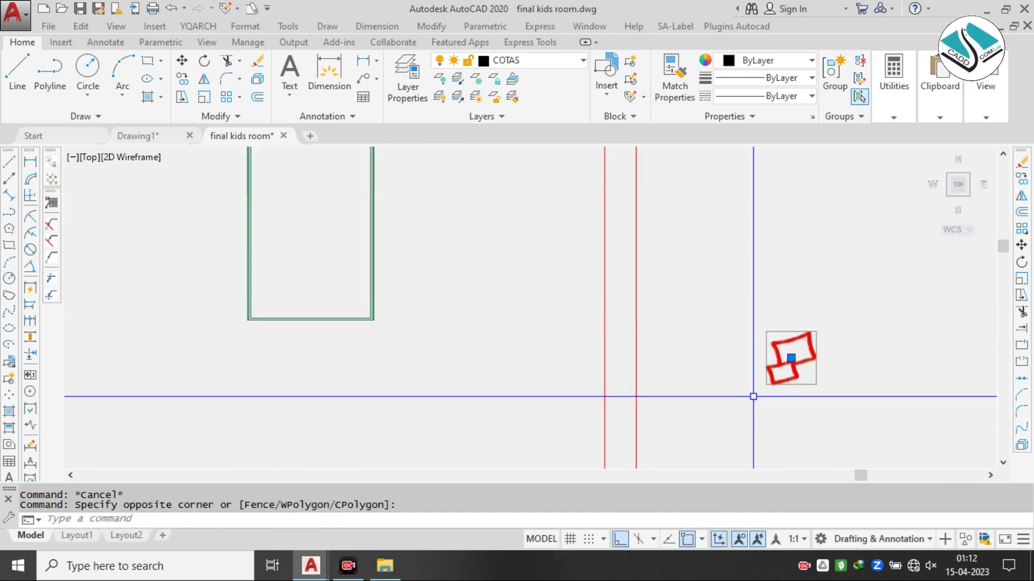
key("Return")
left_click(813, 353)
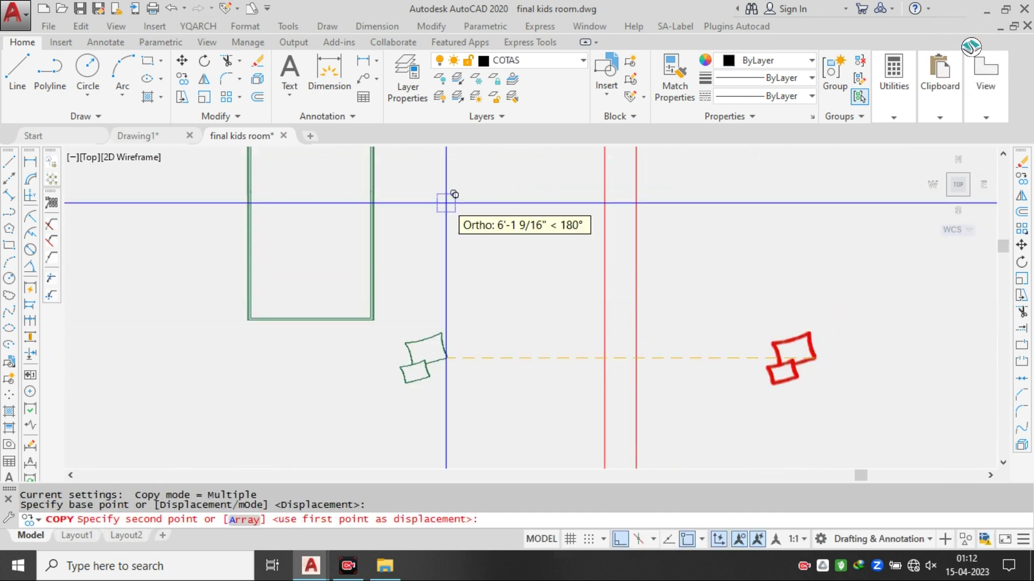
middle_click_drag(434, 286, 548, 373)
left_click(620, 539)
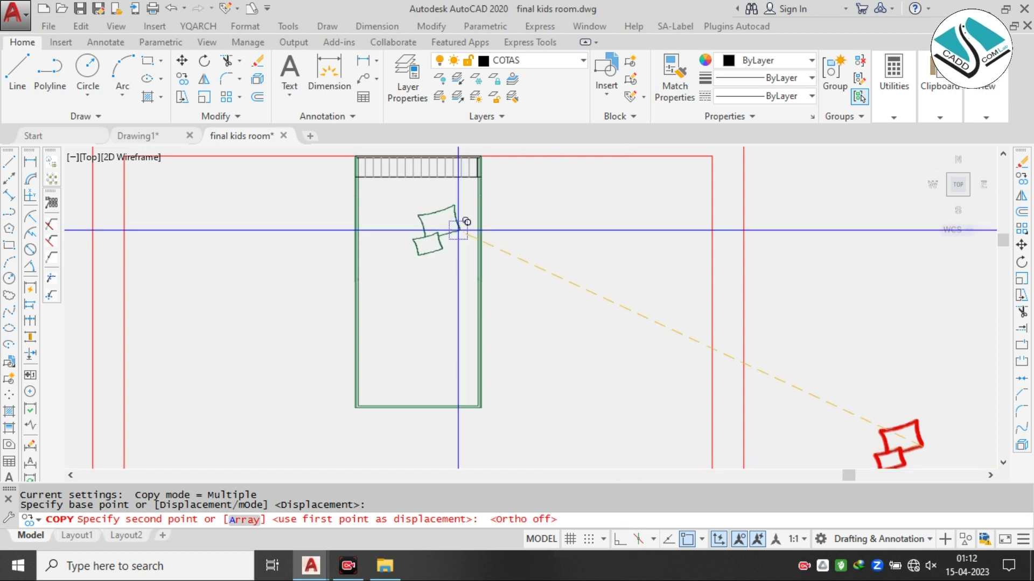
scroll(414, 188, "up", 5)
left_click(410, 185)
key("Escape")
- Copy the pillow pair on the bed to the right half, level with the first pair
left_click(416, 207)
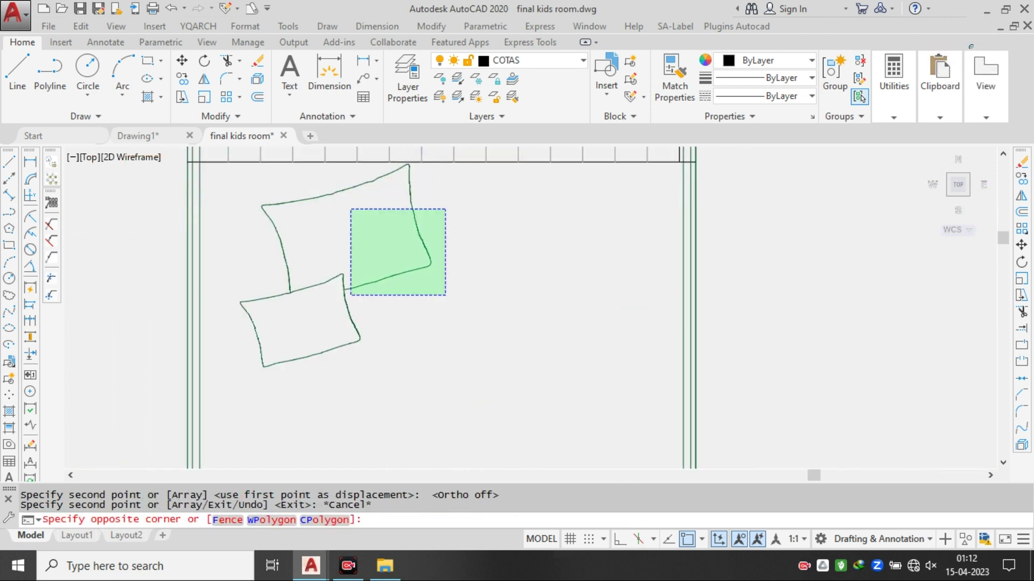
left_click(350, 295)
type("co")
key("Return")
left_click(338, 219)
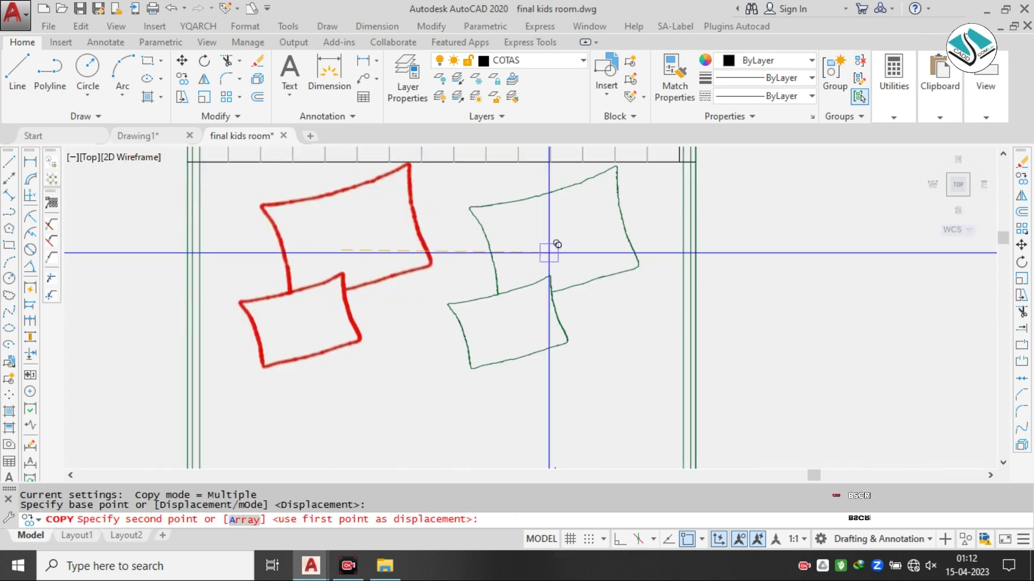
left_click(569, 230)
key("Escape")
- Erase the original pillow pair outside the room's right wall
scroll(499, 248, "down", 6)
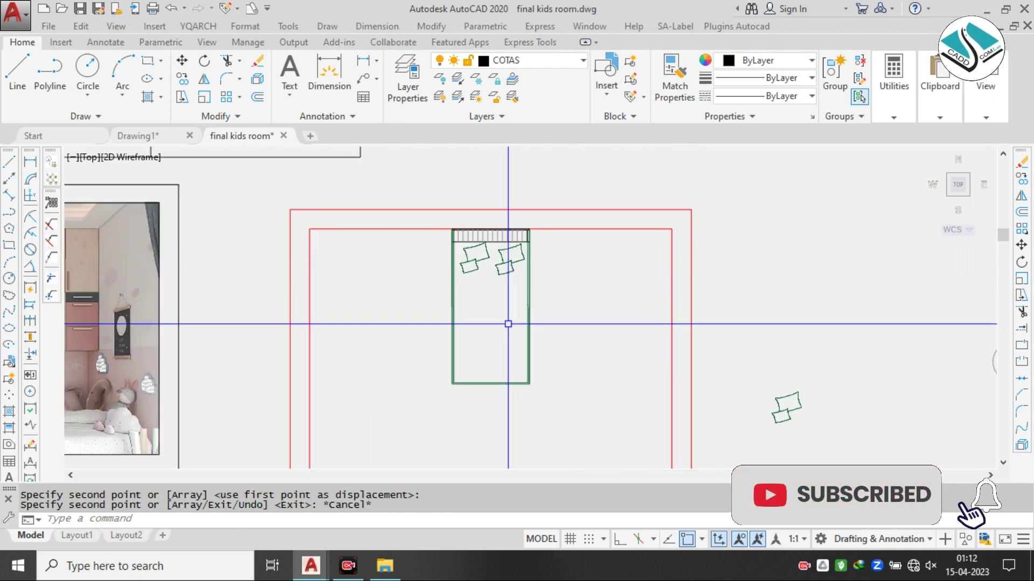
left_click(821, 383)
left_click(782, 415)
type("e")
key("Return")
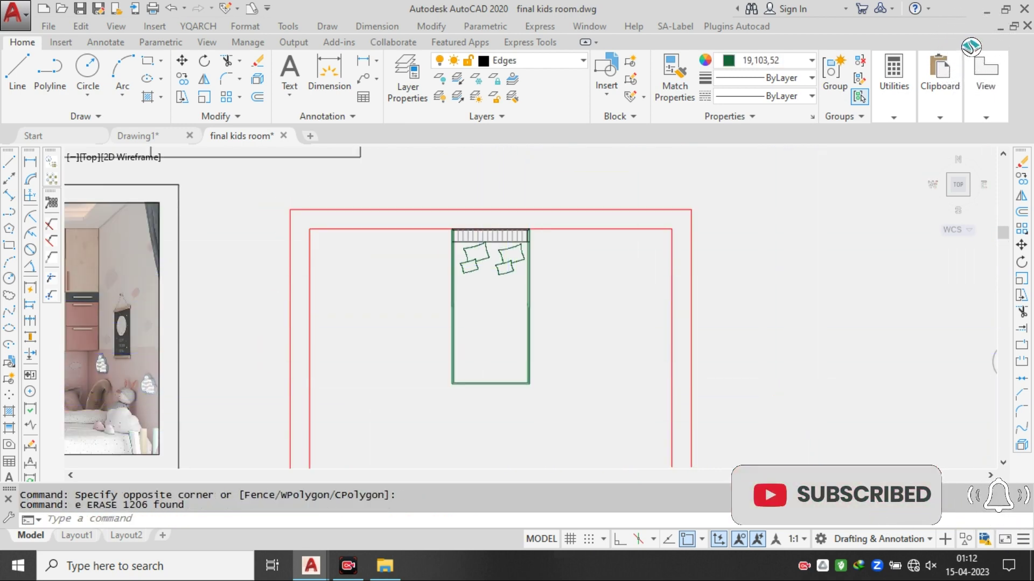
- Examine the pillows and bedding in the reference kids' room photos and compare them with the pillows on the bed plan
scroll(770, 415, "down", 5)
scroll(351, 283, "up", 2)
scroll(337, 274, "up", 2)
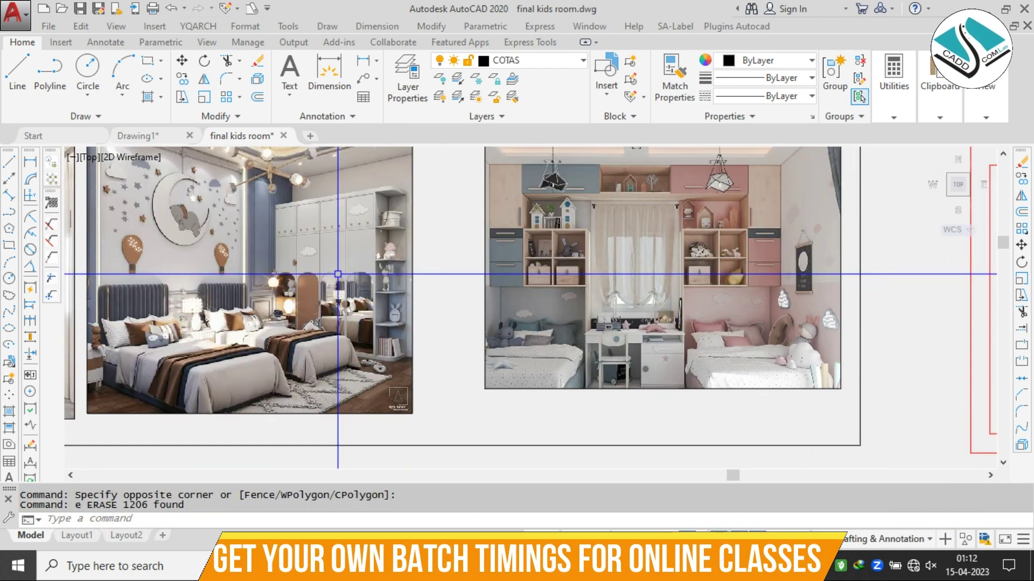
scroll(335, 273, "up", 2)
scroll(376, 258, "down", 2)
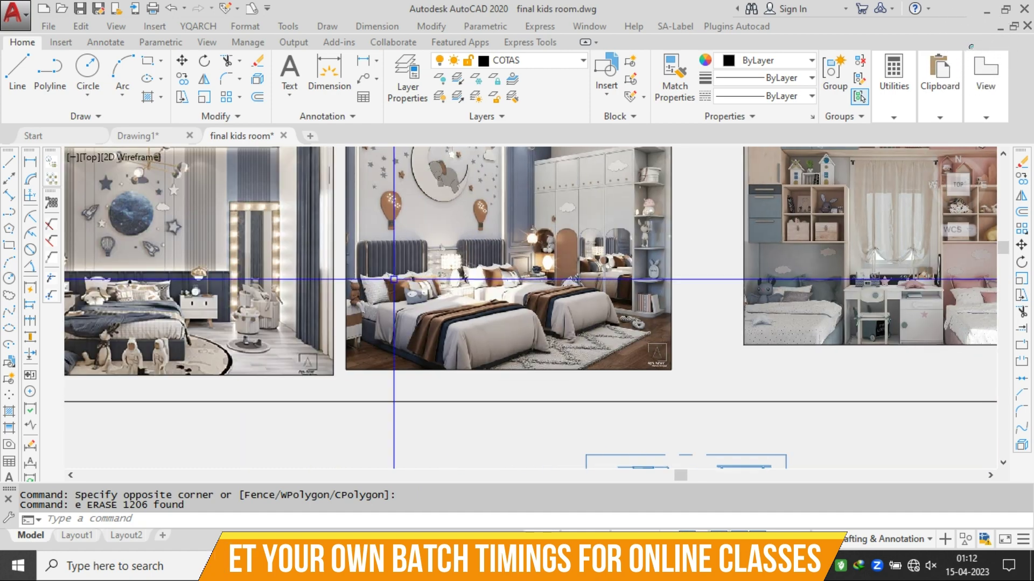
scroll(127, 314, "up", 4)
middle_click_drag(127, 313, 323, 284)
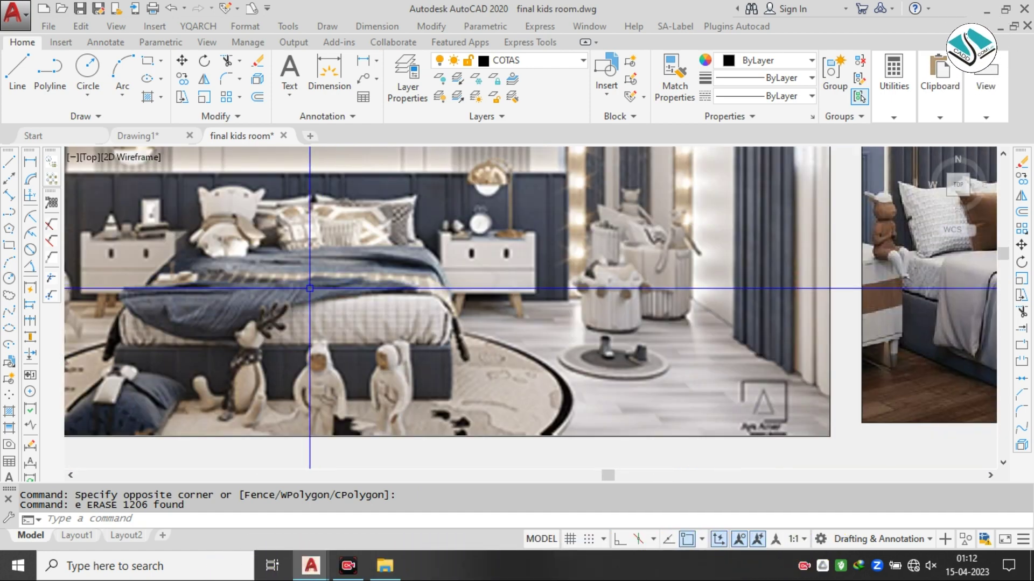
scroll(309, 289, "down", 7)
middle_click_drag(816, 238, 418, 266)
scroll(412, 259, "up", 8)
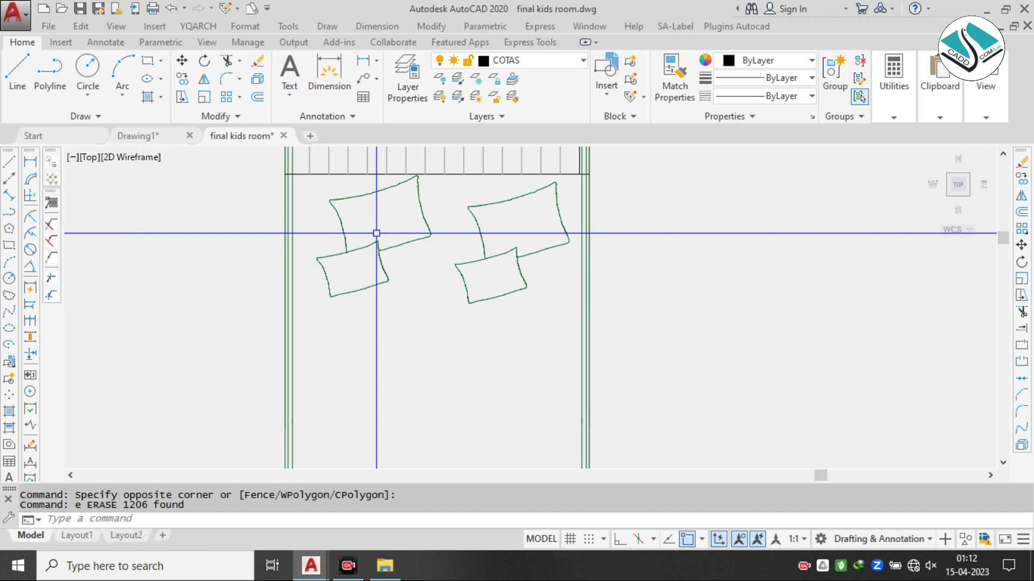
- Move both pillow pairs off the bed into the empty floor area to its right
scroll(377, 234, "down", 3)
left_click(438, 288)
left_click(339, 235)
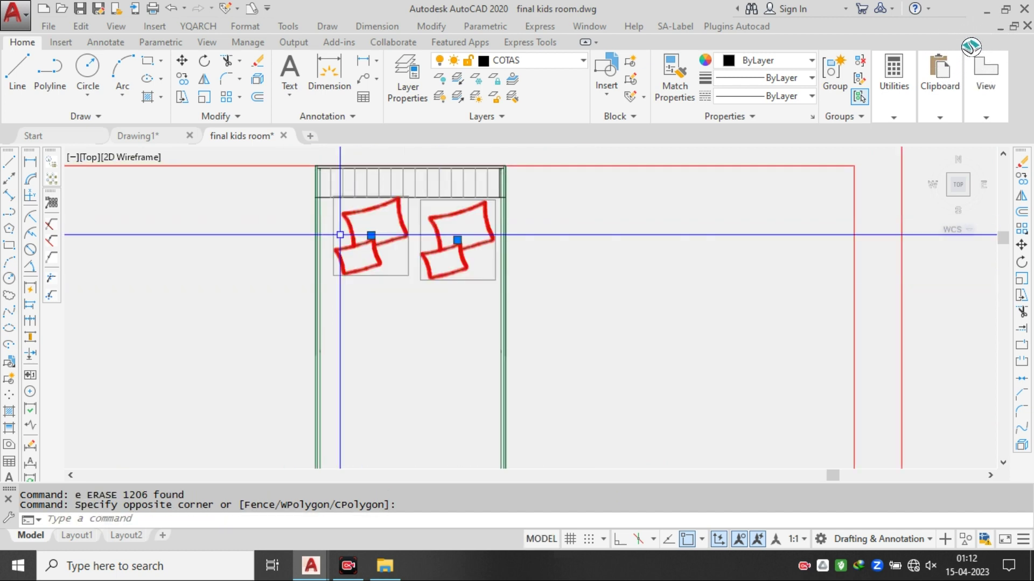
type("m")
key("Return")
left_click(371, 235)
left_click(673, 269)
key("Escape")
scroll(371, 200, "up", 2)
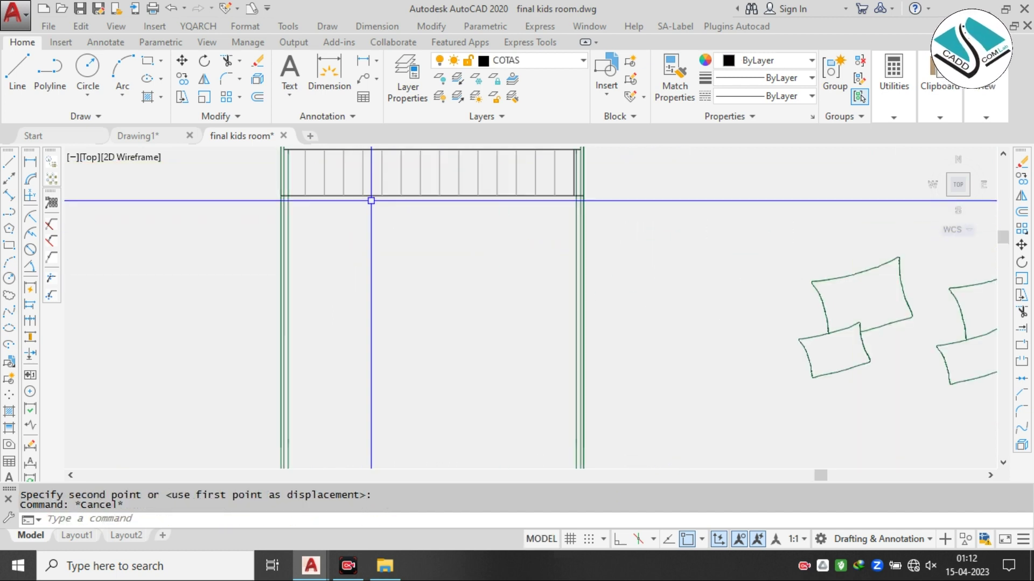
- Examine the mattress, pillows and blankets on the beds in the reference photos against the empty bed plan
scroll(437, 212, "down", 5)
middle_click_drag(156, 259, 365, 261)
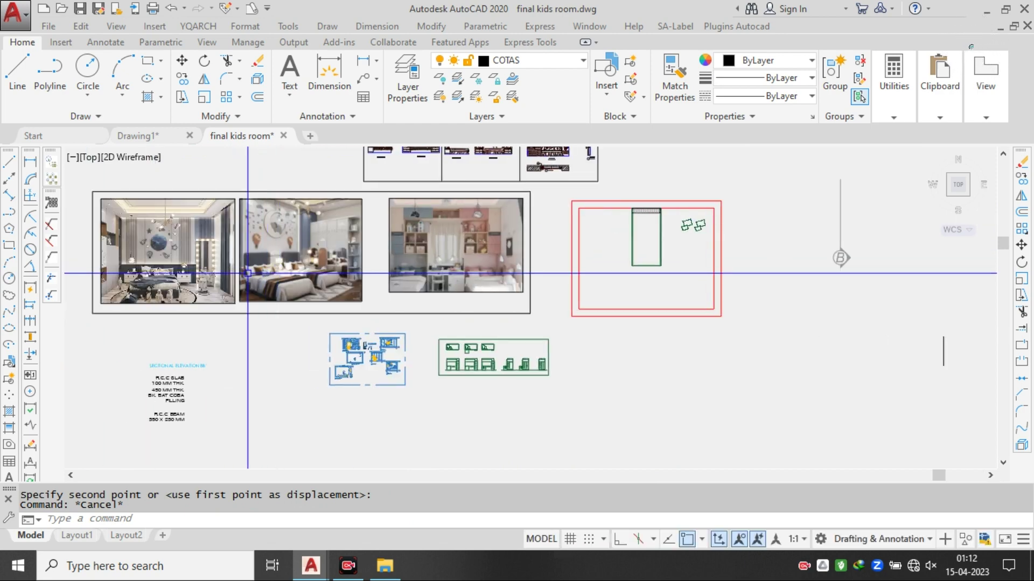
scroll(161, 276, "up", 3)
scroll(376, 210, "up", 2)
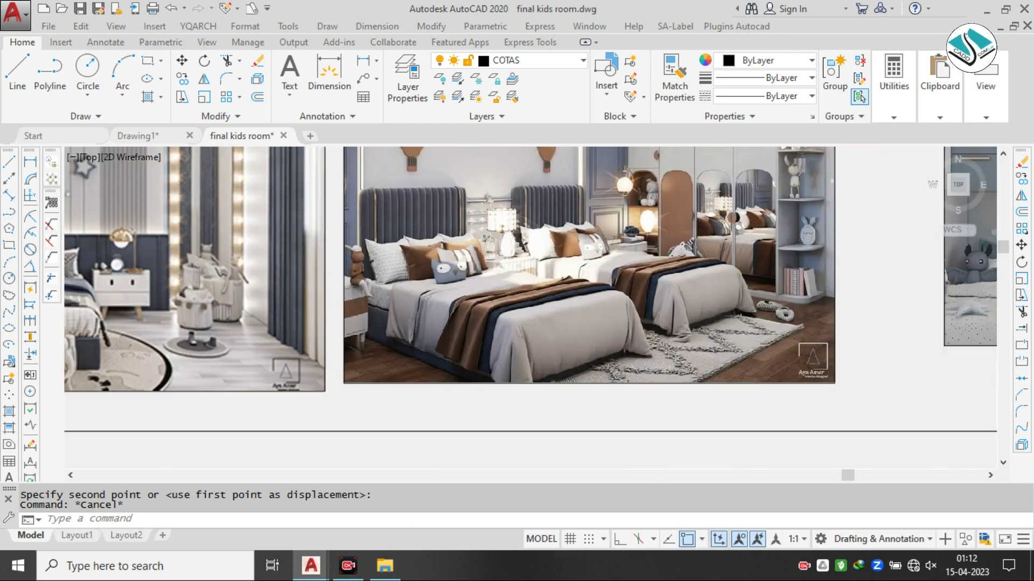
scroll(315, 215, "down", 4)
scroll(639, 233, "up", 3)
scroll(699, 180, "up", 2)
middle_click_drag(699, 180, 503, 229)
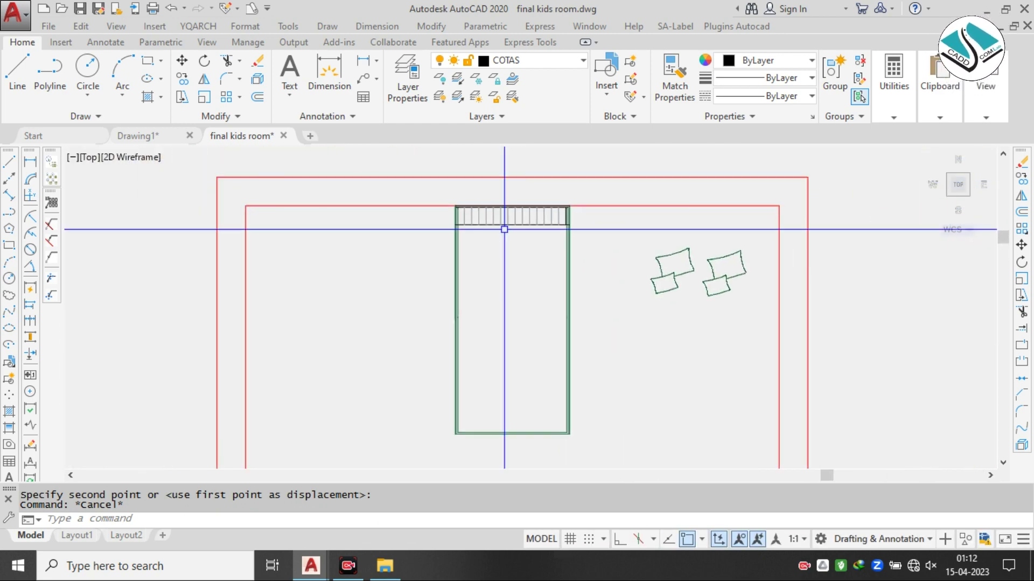
scroll(504, 230, "up", 4)
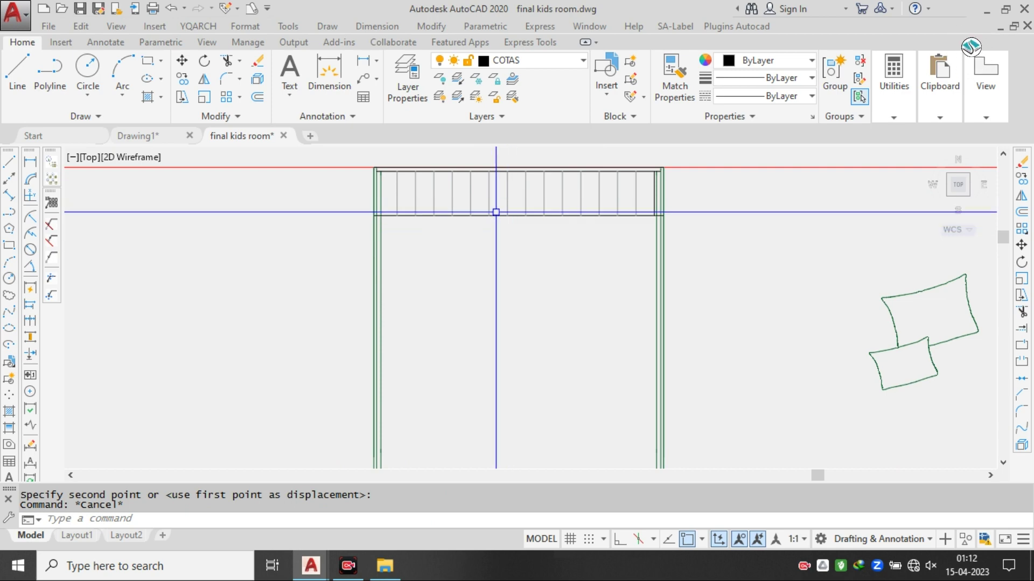
scroll(588, 219, "down", 10)
middle_click_drag(768, 259, 934, 233)
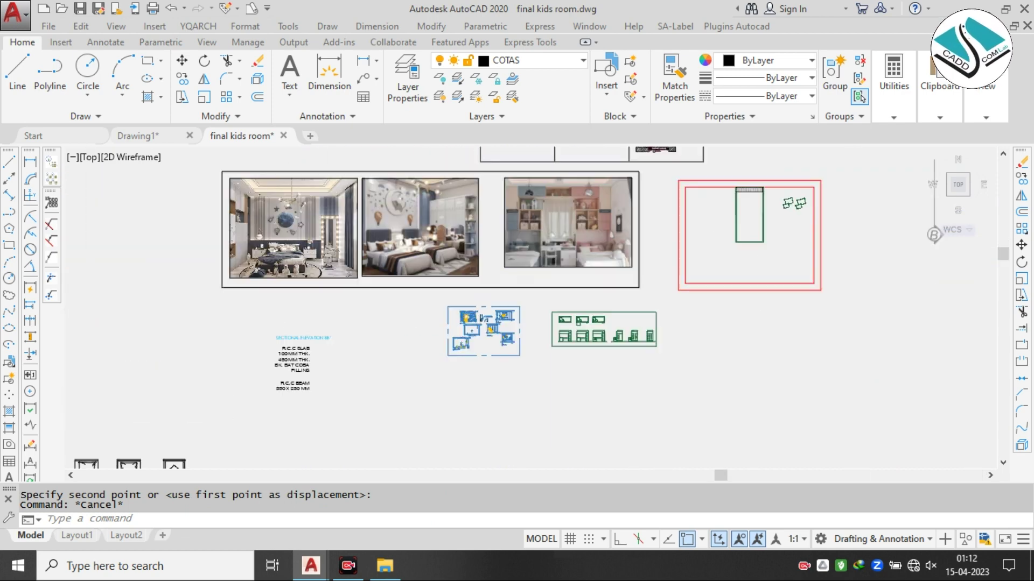
scroll(269, 241, "up", 8)
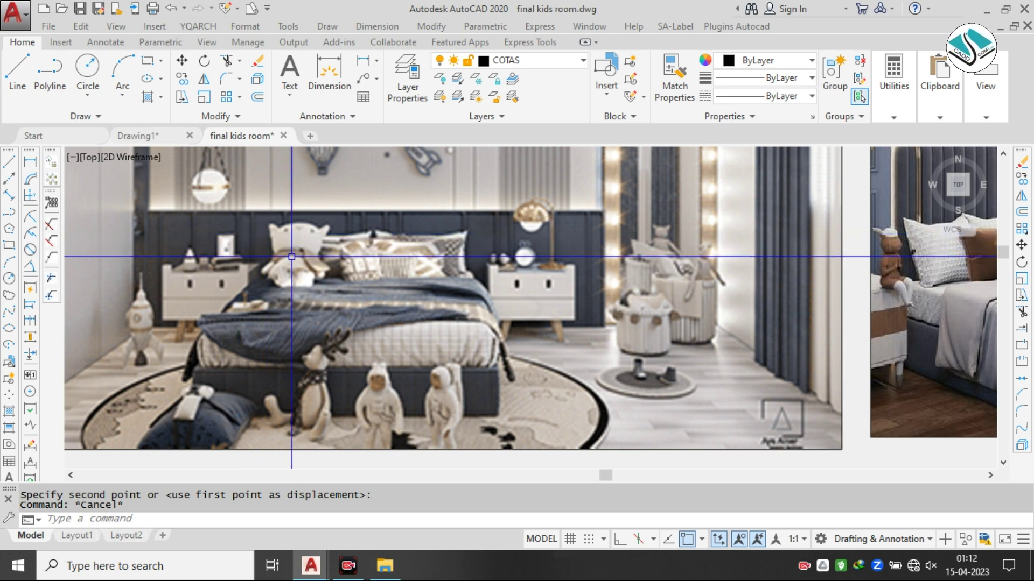
scroll(248, 236, "down", 2)
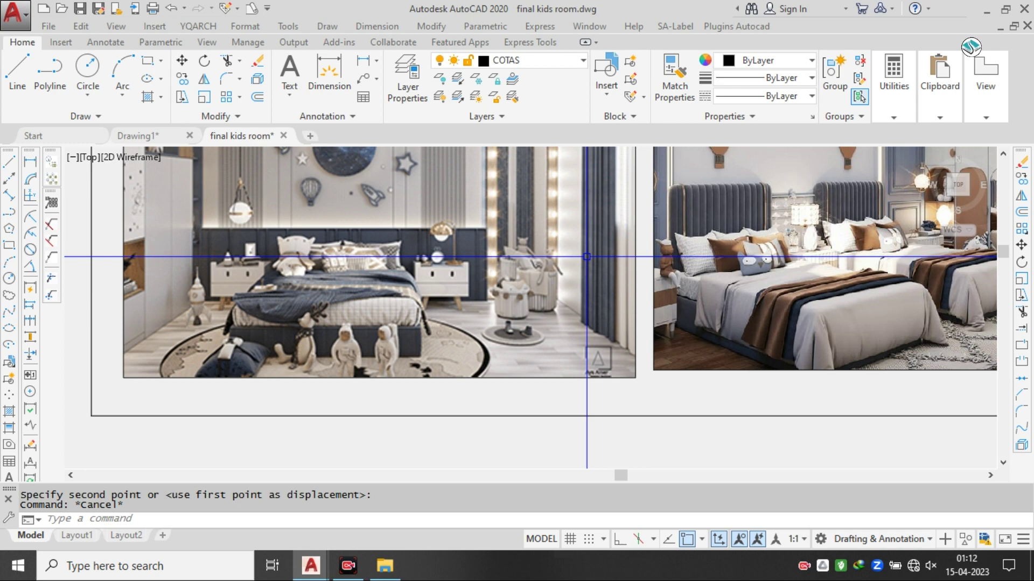
scroll(703, 292, "up", 5)
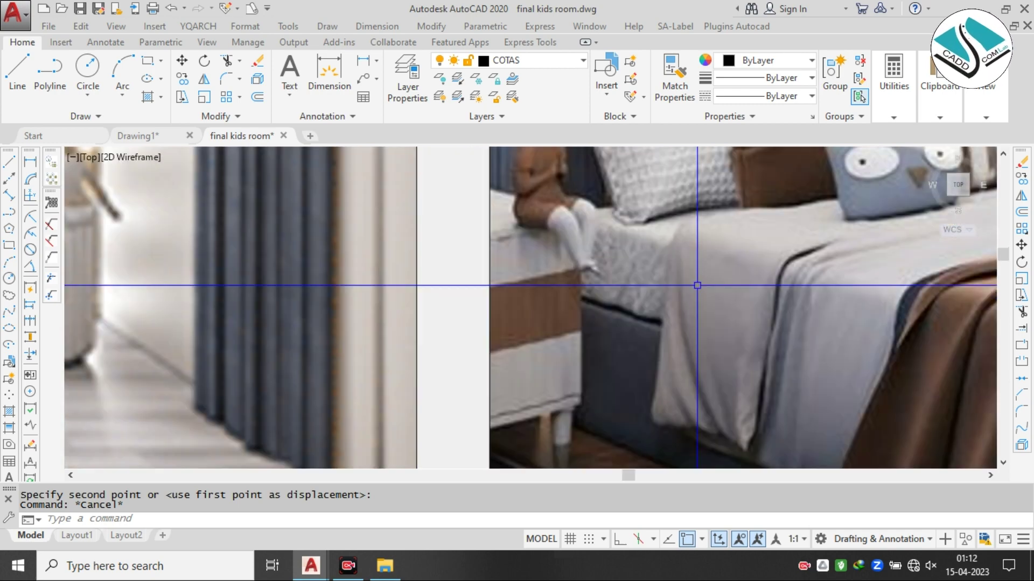
scroll(679, 281, "down", 8)
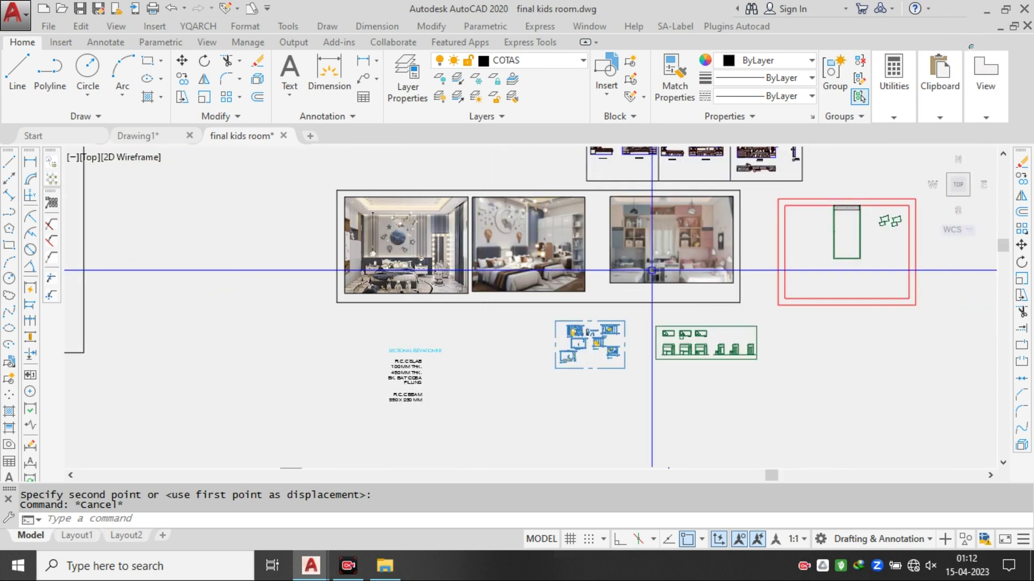
scroll(818, 241, "up", 8)
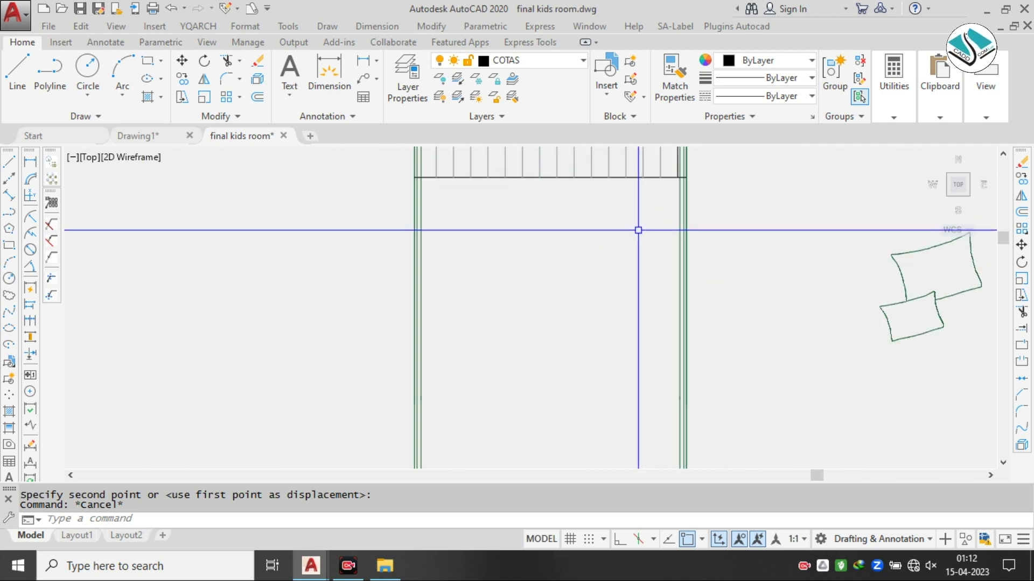
middle_click_drag(508, 184, 505, 197)
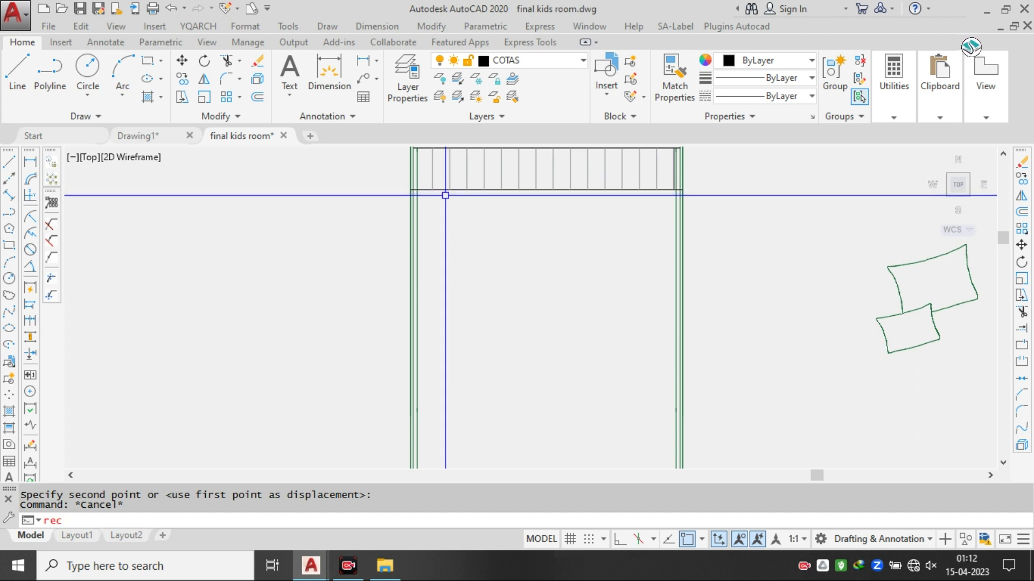
- Draw a mattress rectangle inside the bed frame, from the headboard's lower-left inner corner to the frame's inner bottom-right corner
key("Return")
scroll(428, 191, "up", 4)
left_click(399, 190)
scroll(517, 288, "down", 4)
middle_click_drag(592, 368, 503, 237)
middle_click_drag(571, 259, 563, 193)
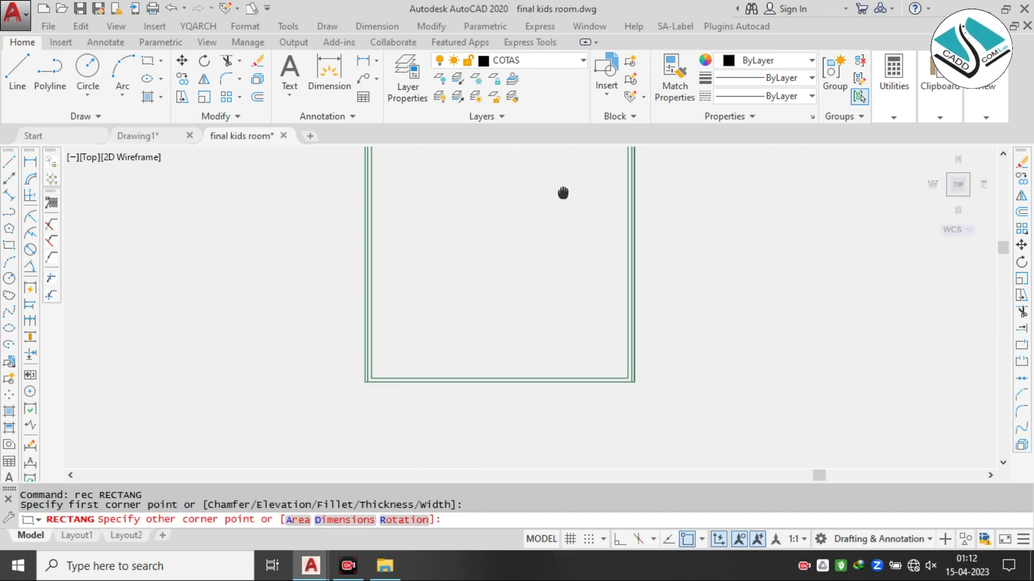
scroll(619, 372, "up", 4)
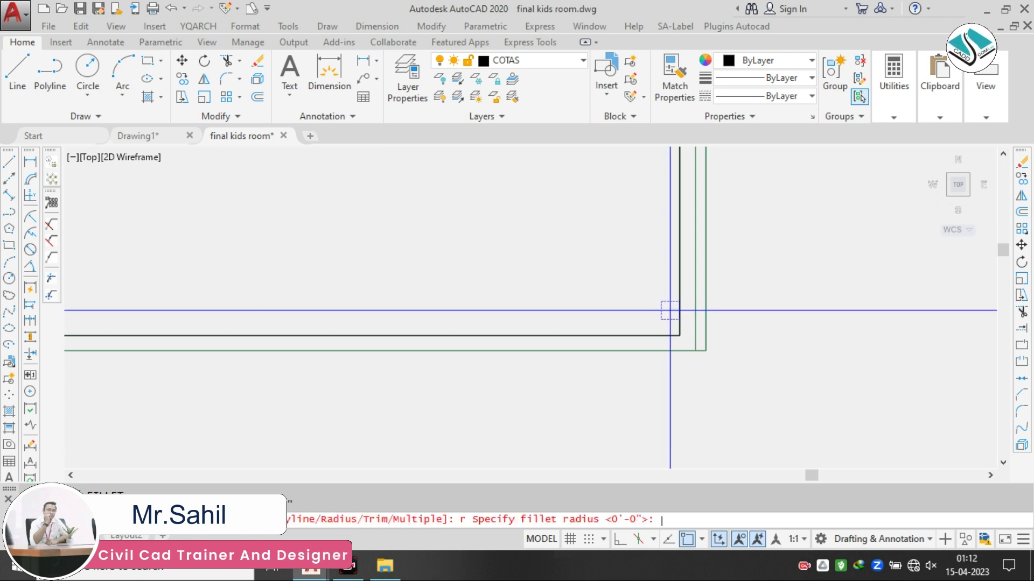
- Fillet the mattress rectangle's two foot-end corners with a 3" radius
type("3")
key("Return")
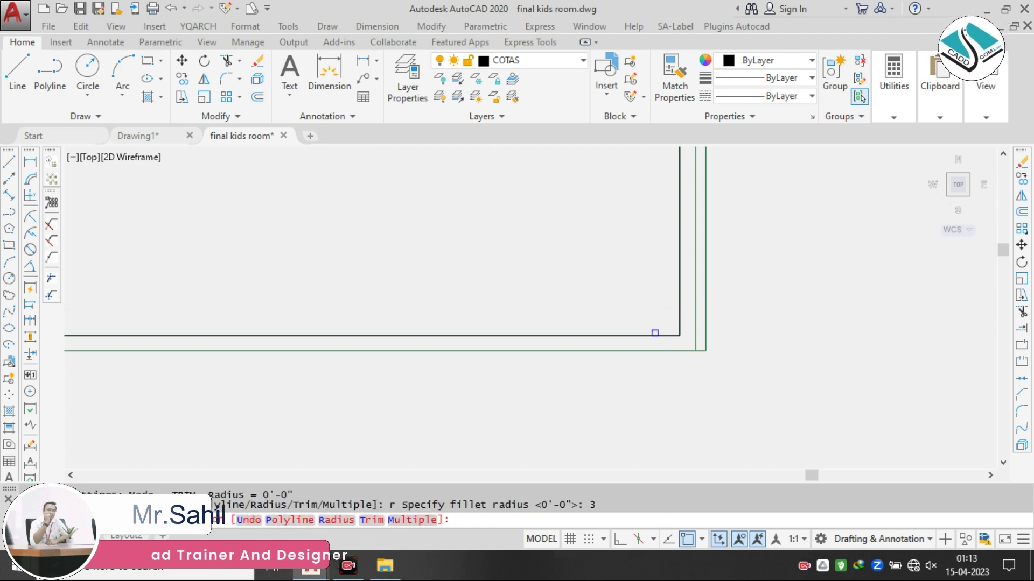
left_click(655, 334)
left_click(681, 291)
scroll(704, 328, "down", 4)
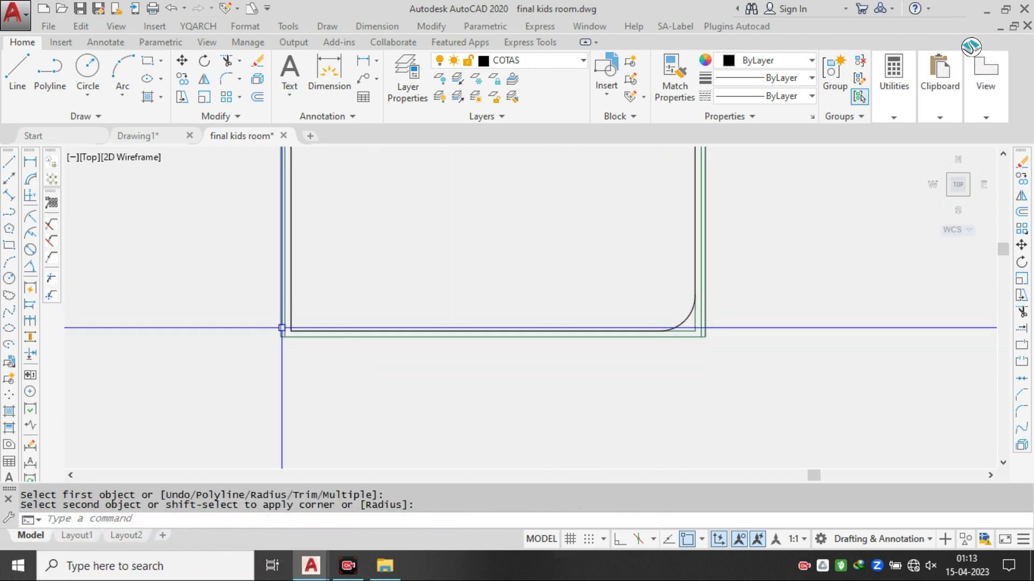
scroll(283, 318, "up", 6)
key("space")
left_click(370, 337)
left_click(396, 384)
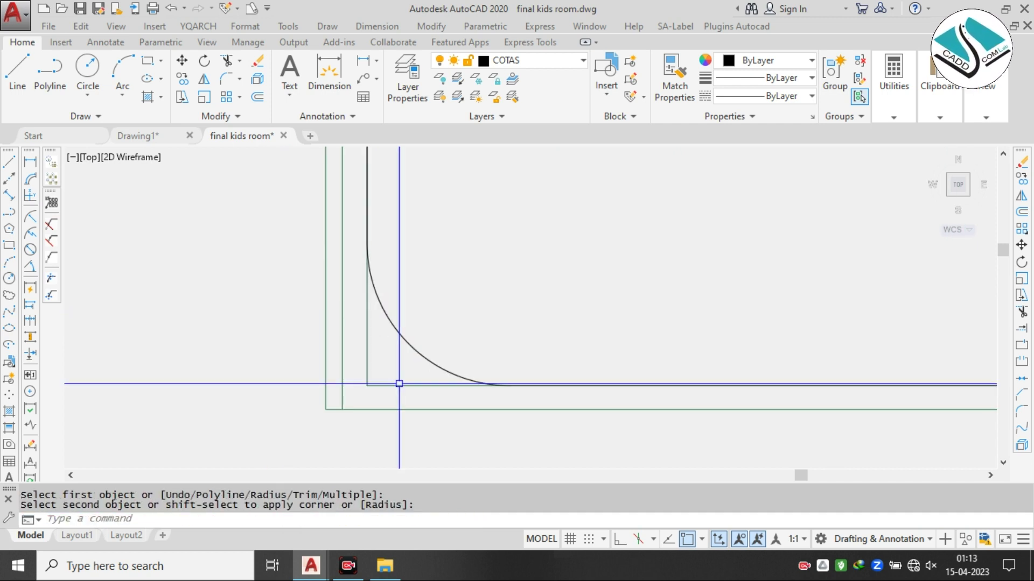
- Fillet the mattress rectangle's two corners beside the headboard with the same 3" radius
scroll(455, 210, "down", 5)
scroll(427, 210, "down", 3)
scroll(427, 210, "up", 5)
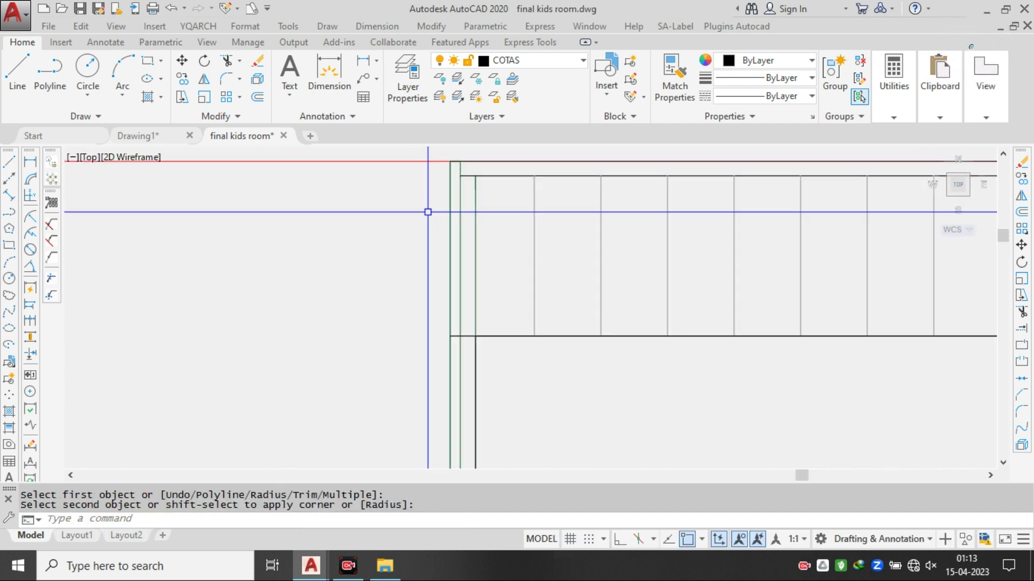
key("space")
left_click(496, 338)
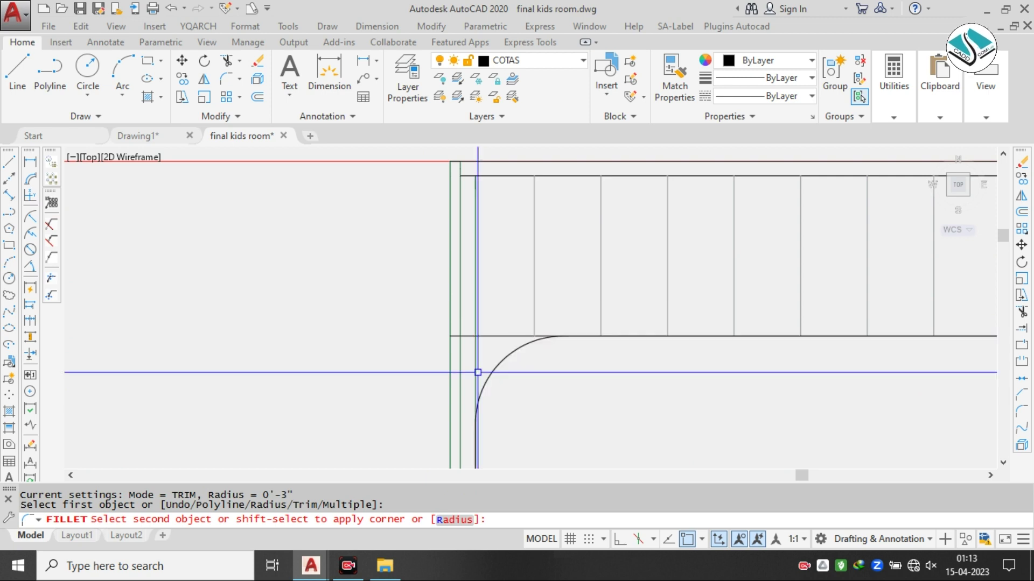
left_click(478, 372)
scroll(697, 339, "down", 4)
scroll(623, 295, "up", 7)
key("space")
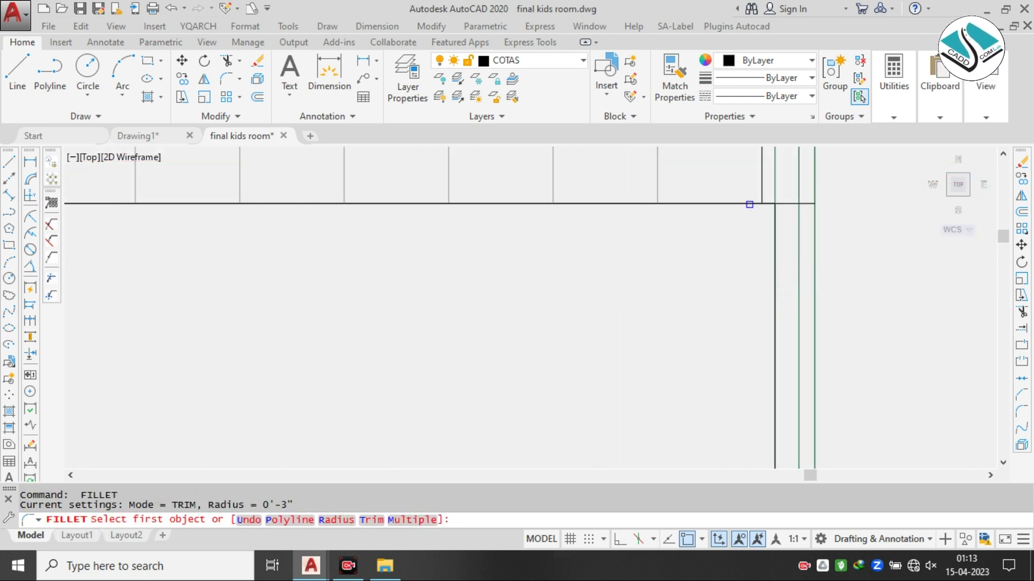
left_click(749, 204)
scroll(609, 237, "down", 5)
key("Escape")
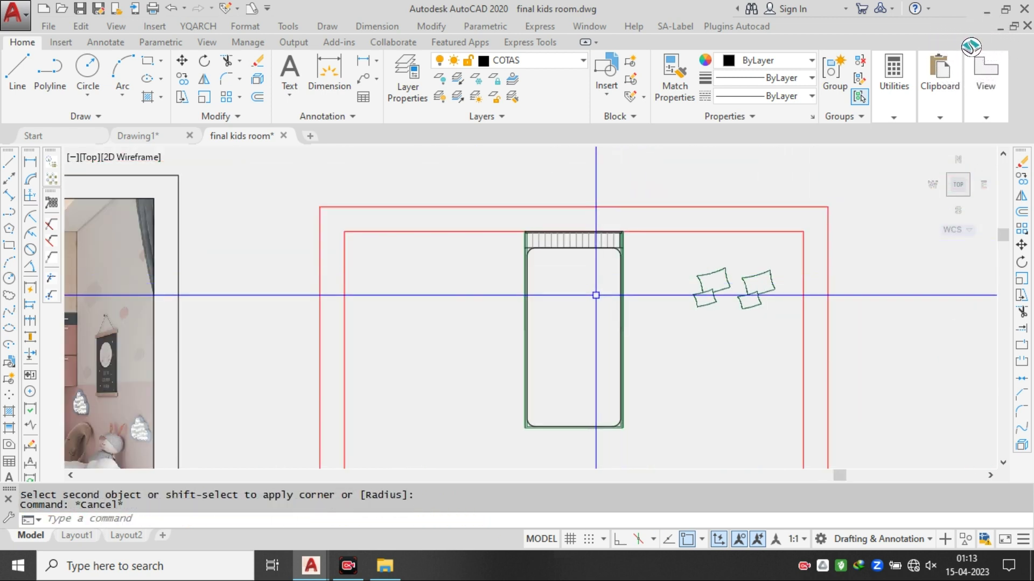
- Move both pillow pairs from the empty floor area onto the mattress, just below the headboard
middle_click_drag(595, 295, 618, 271)
scroll(596, 290, "down", 2)
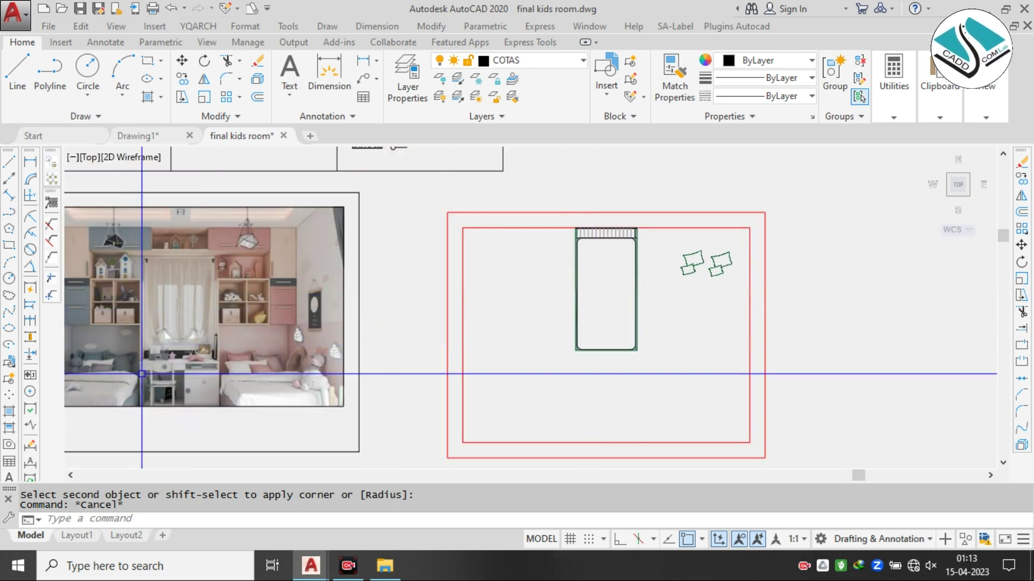
scroll(737, 256, "up", 5)
left_click(704, 215)
left_click(466, 360)
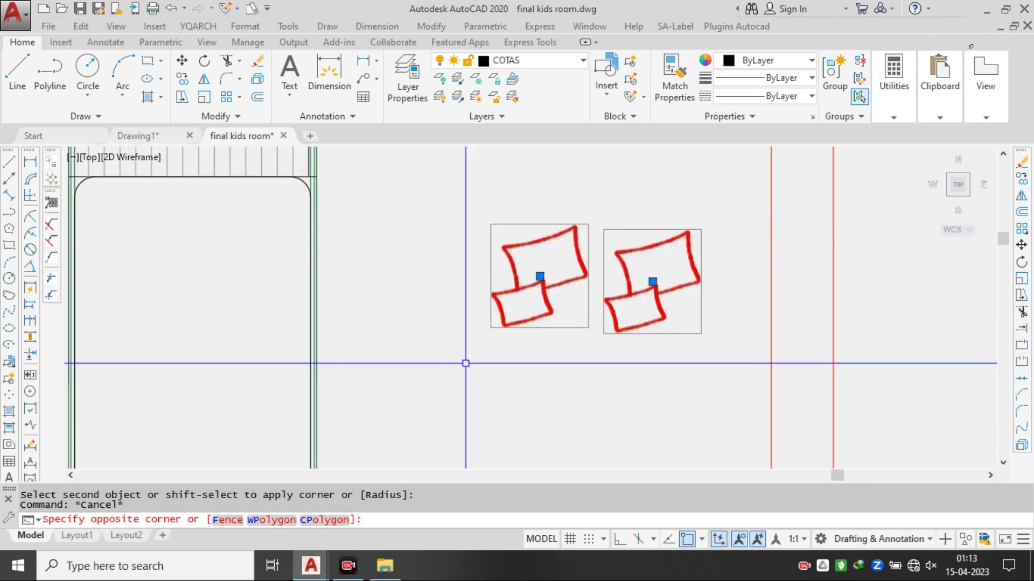
type("m")
key("Return")
left_click(555, 302)
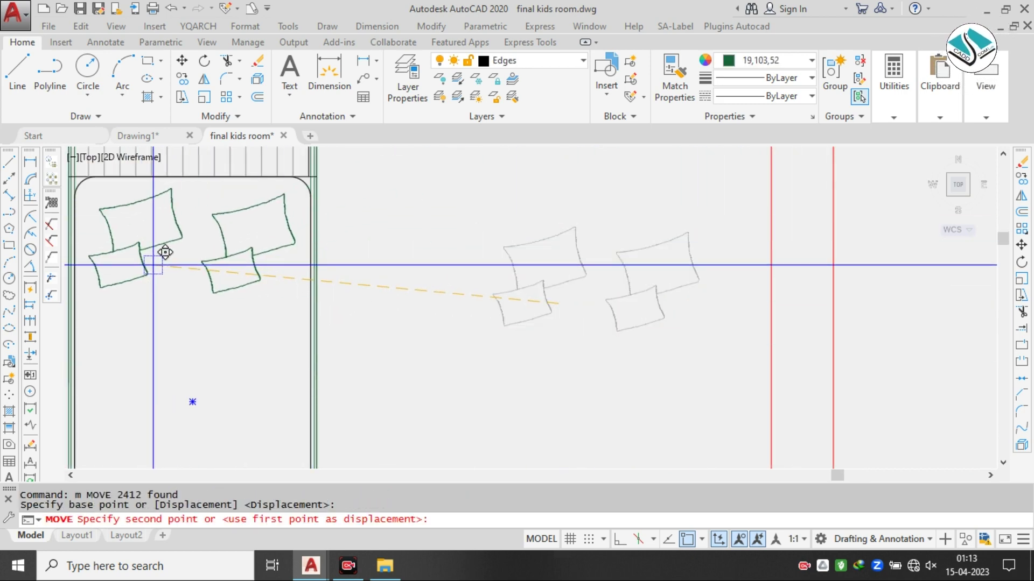
left_click(150, 263)
key("Escape")
scroll(532, 278, "down", 4)
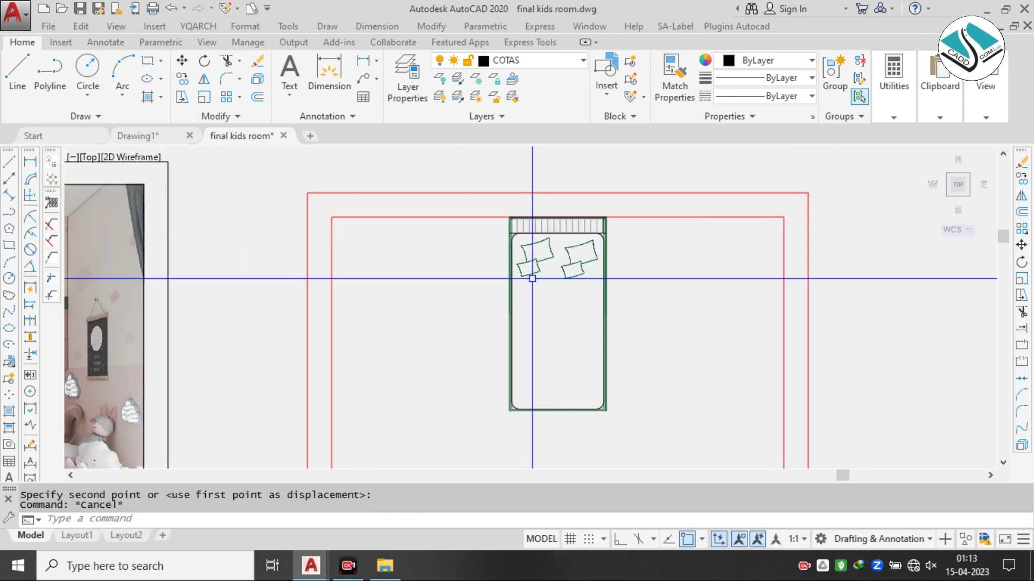
- Browse the furniture and toy block collections and examine the blanket designs on the single bed blocks
middle_click_drag(383, 306, 520, 262)
middle_click_drag(268, 288, 478, 242)
scroll(451, 255, "down", 4)
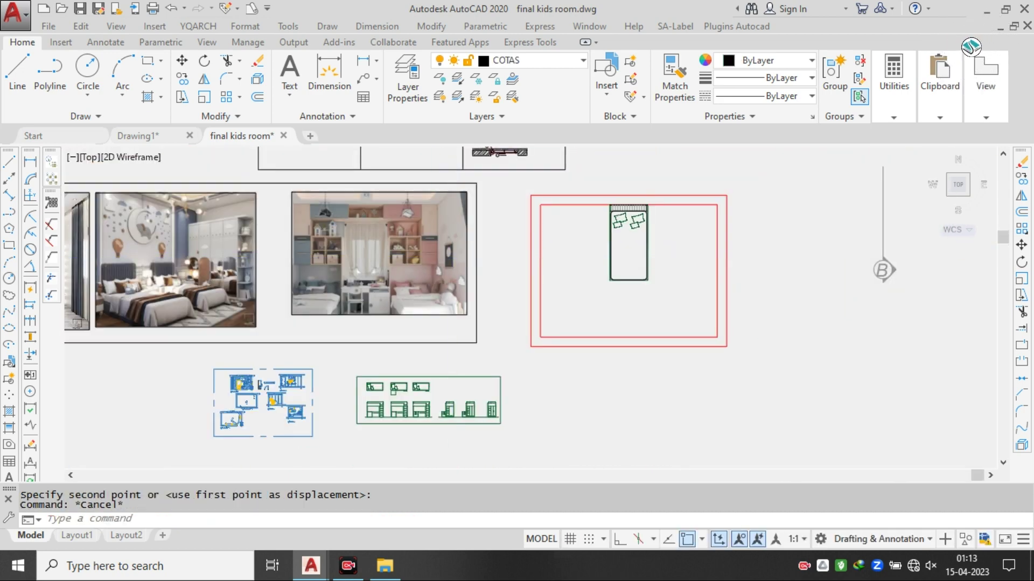
scroll(447, 257, "down", 2)
scroll(238, 291, "up", 4)
scroll(443, 296, "down", 4)
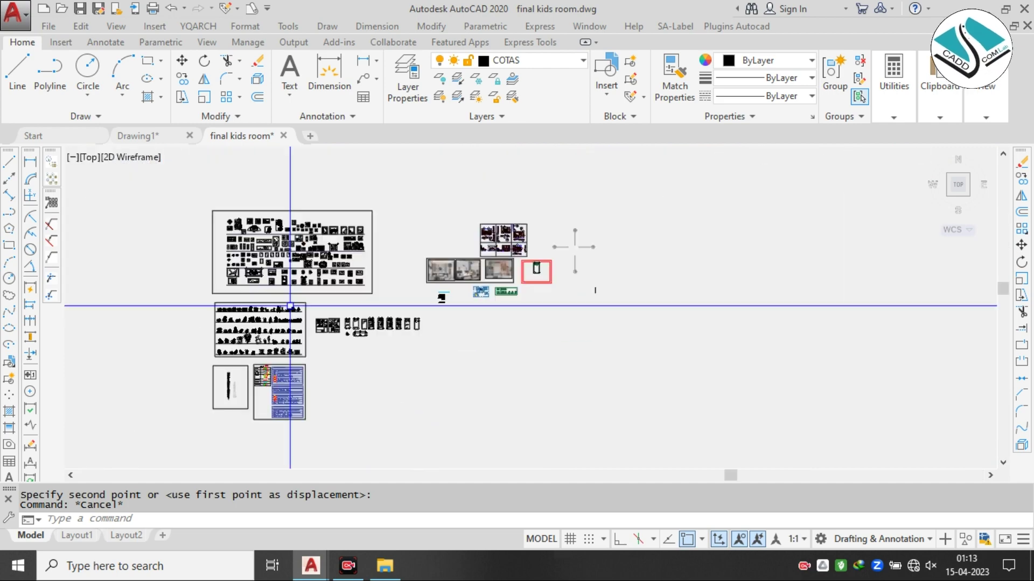
scroll(283, 291, "up", 6)
mouse_move(576, 368)
middle_mouse_down()
mouse_move(539, 283)
mouse_move(485, 289)
mouse_move(414, 148)
middle_mouse_up()
scroll(552, 283, "up", 5)
scroll(415, 198, "down", 2)
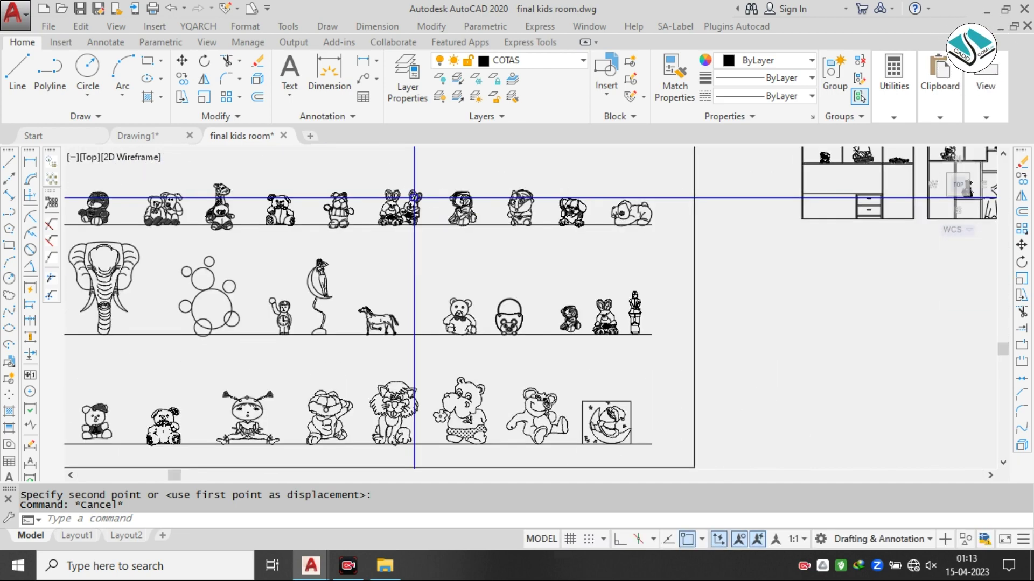
scroll(414, 197, "down", 2)
middle_click_drag(676, 192, 394, 328)
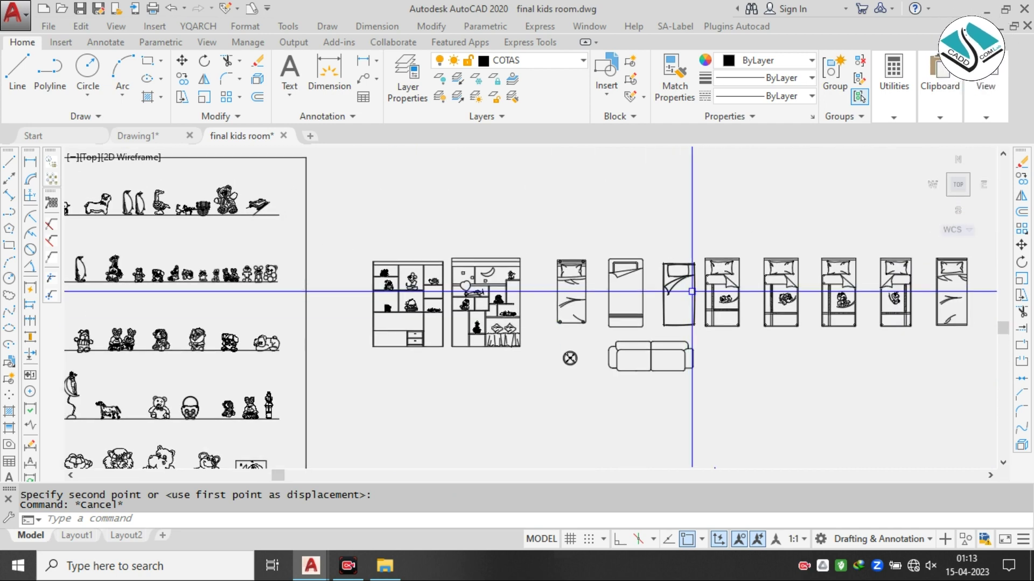
scroll(691, 292, "up", 10)
scroll(446, 269, "down", 4)
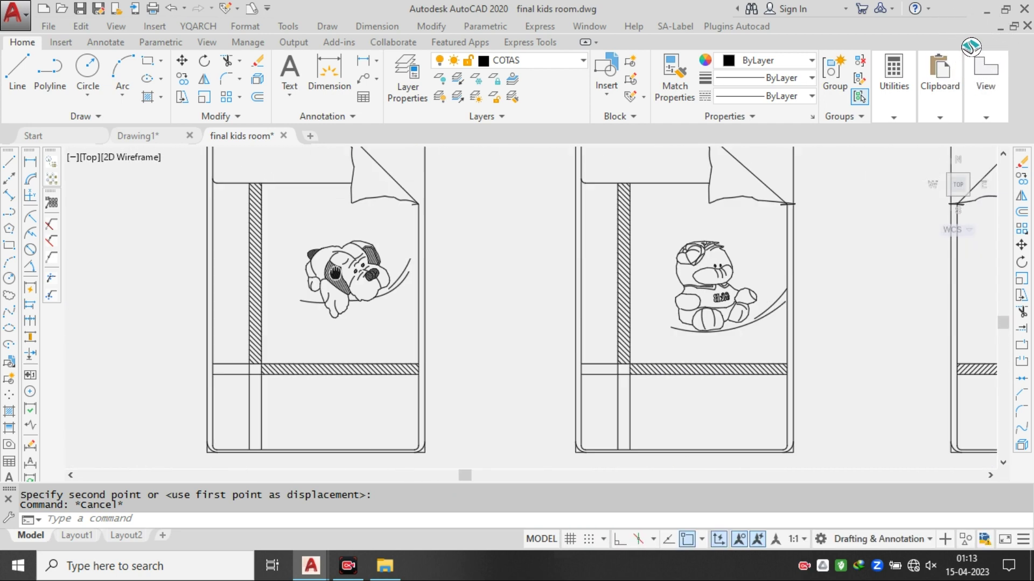
scroll(366, 276, "down", 4)
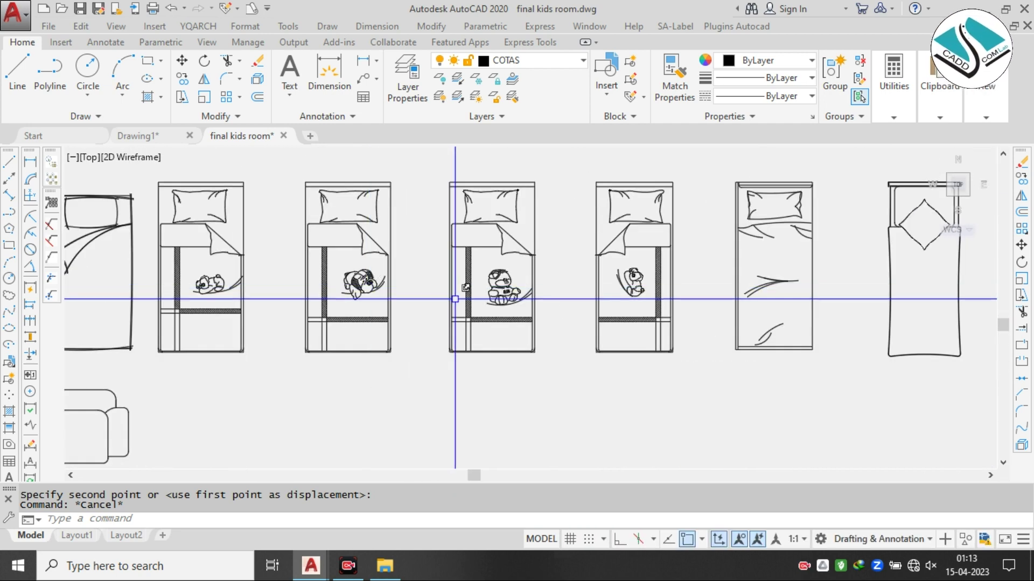
scroll(650, 310, "up", 2)
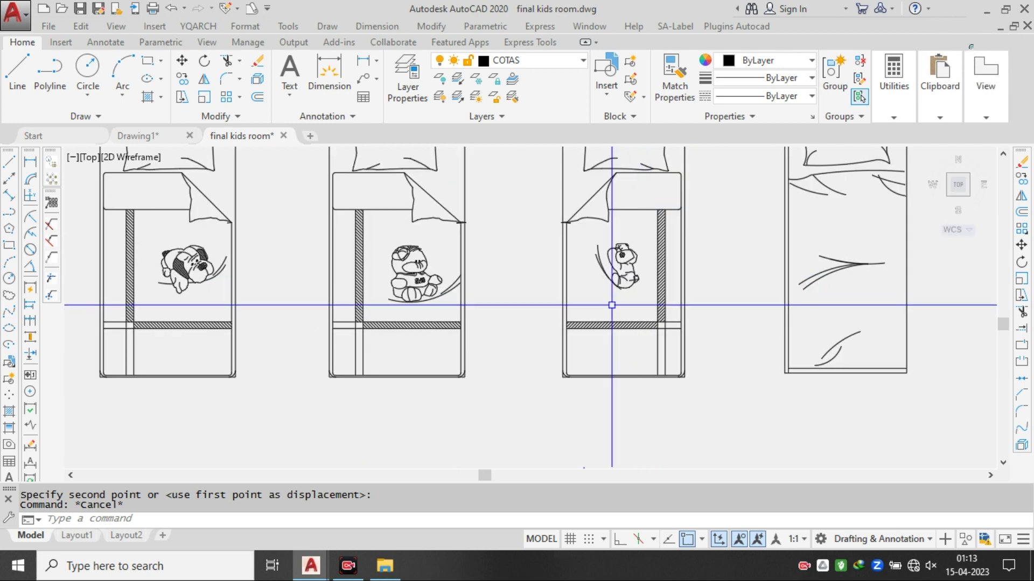
scroll(612, 306, "up", 2)
scroll(655, 260, "down", 4)
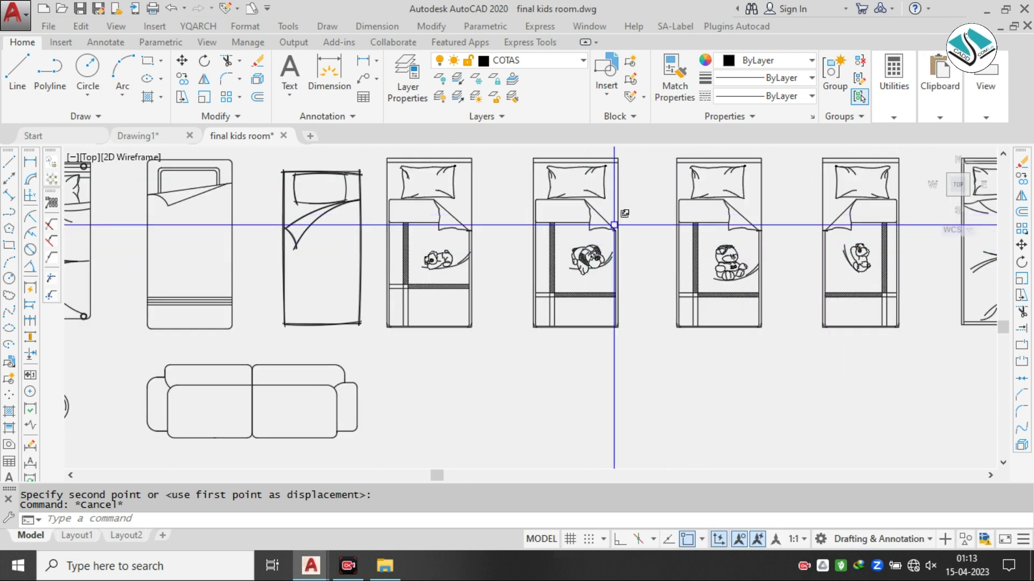
scroll(416, 217, "down", 2)
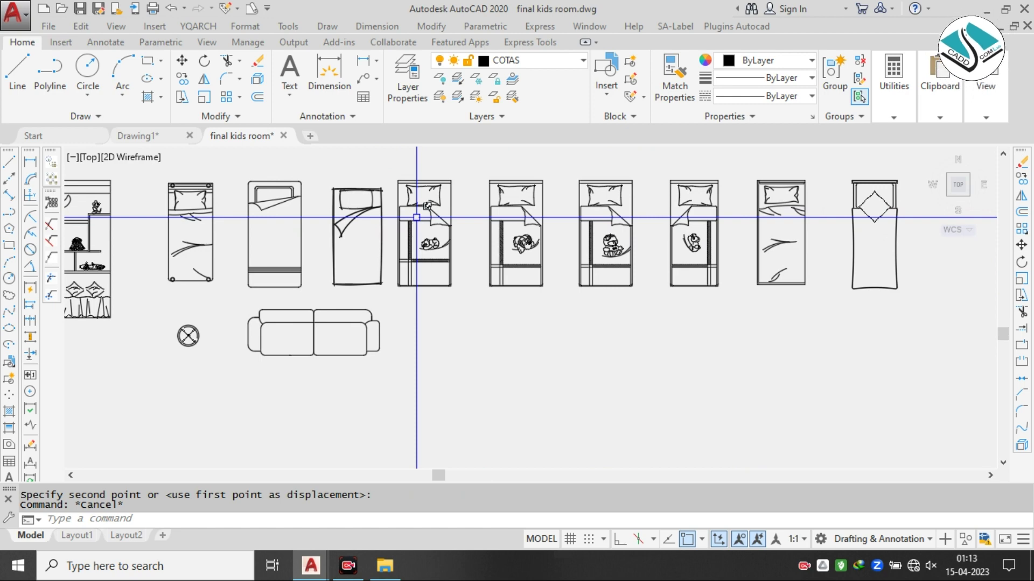
scroll(459, 244, "up", 4)
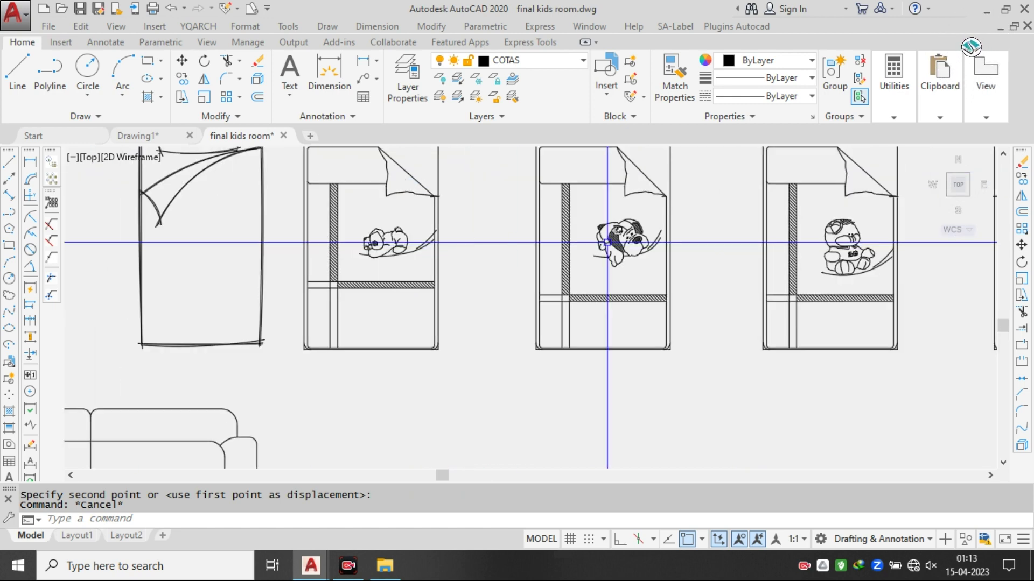
- Erase the pillow, its crease lines, the headboard and the side frame lines from the bed block with the dog blanket
middle_click_drag(609, 242, 514, 295)
middle_click_drag(539, 216, 538, 269)
scroll(548, 199, "up", 2)
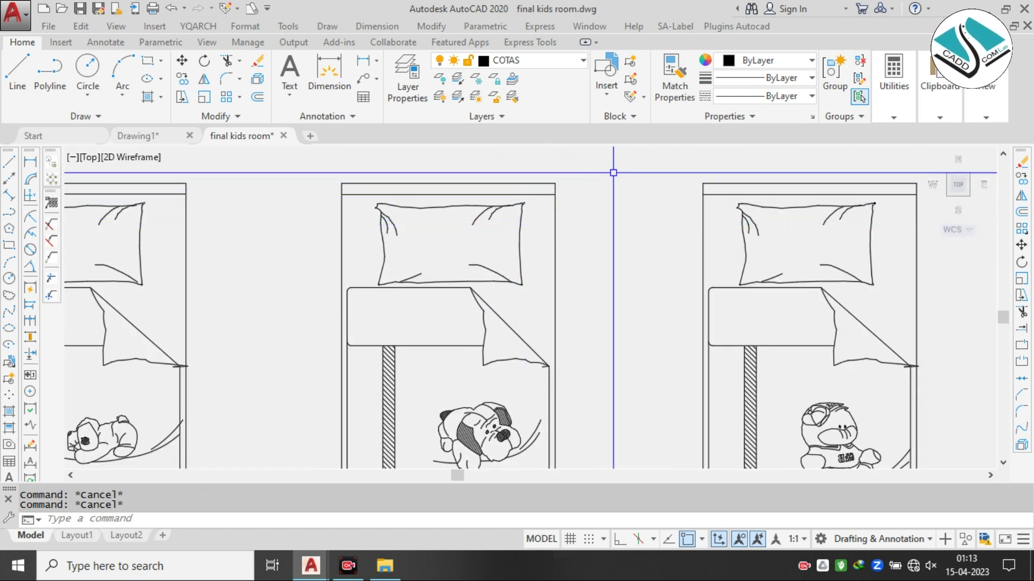
left_click(613, 172)
left_click(283, 253)
type("e")
key("Return")
left_click(511, 244)
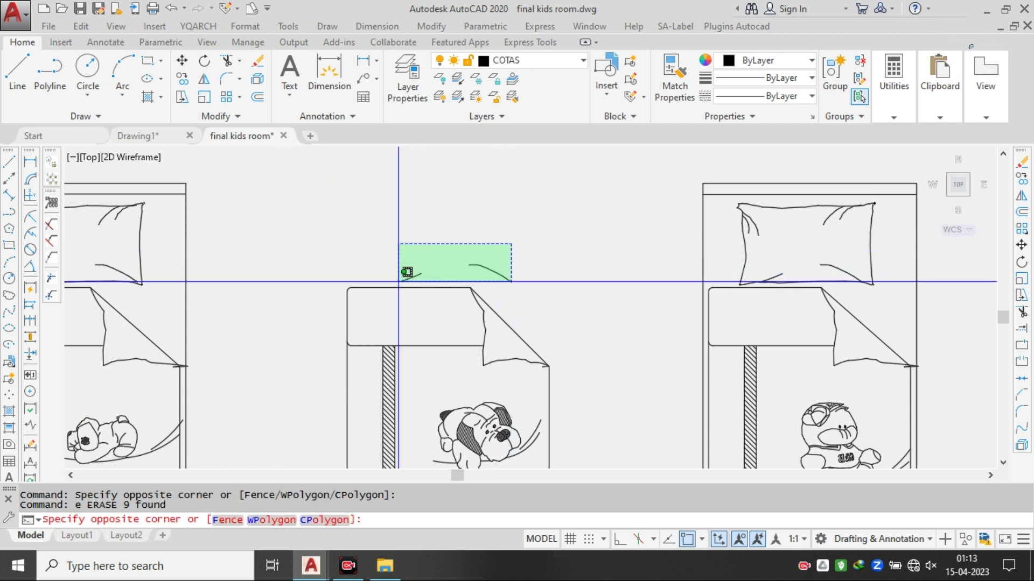
left_click(407, 271)
type("e")
key("Return")
- Erase the leftover outer frame line and corner arcs around the foot end of the dog blanket
middle_click_drag(418, 340, 461, 205)
scroll(461, 205, "down", 2)
scroll(486, 305, "up", 5)
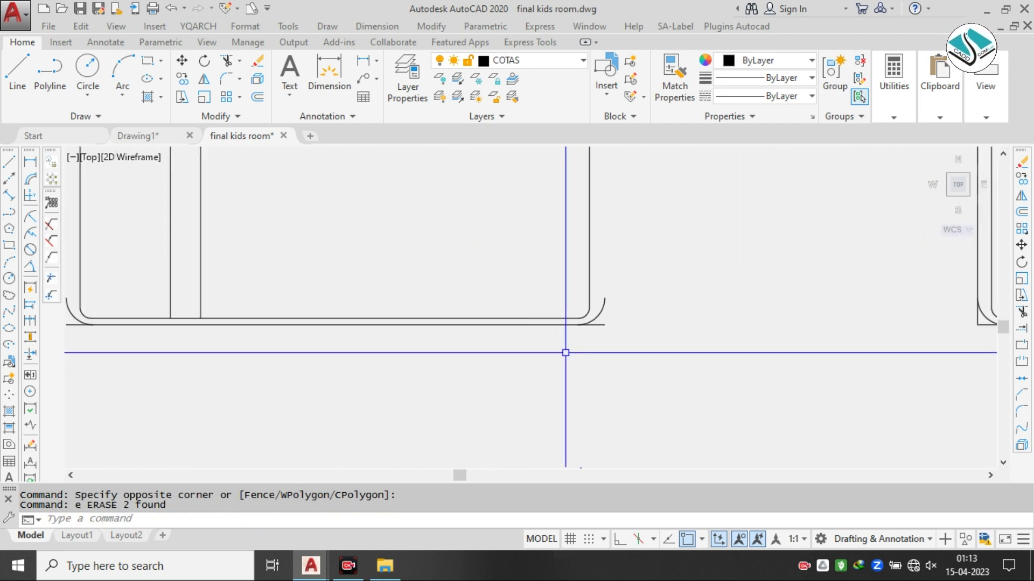
left_click(653, 265)
left_click(611, 349)
type("e")
key("Return")
scroll(611, 342, "down", 3)
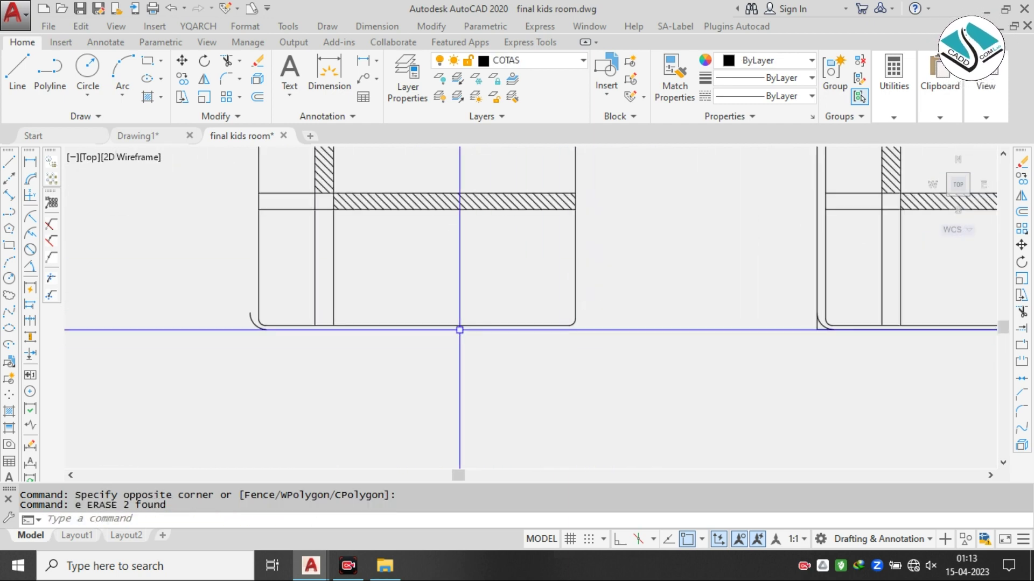
scroll(247, 321, "up", 3)
left_click(260, 286)
left_click(217, 353)
type("e")
key("Return")
- Move the dog blanket from the bed block collection into the room plan, in the empty area left of the bed
scroll(473, 254, "down", 5)
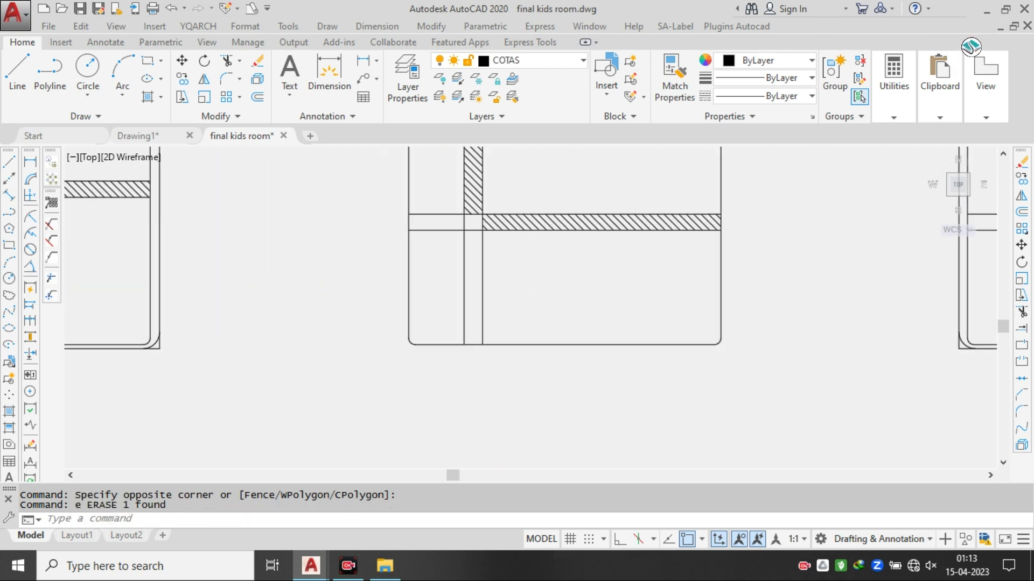
left_click(502, 226)
left_click(427, 346)
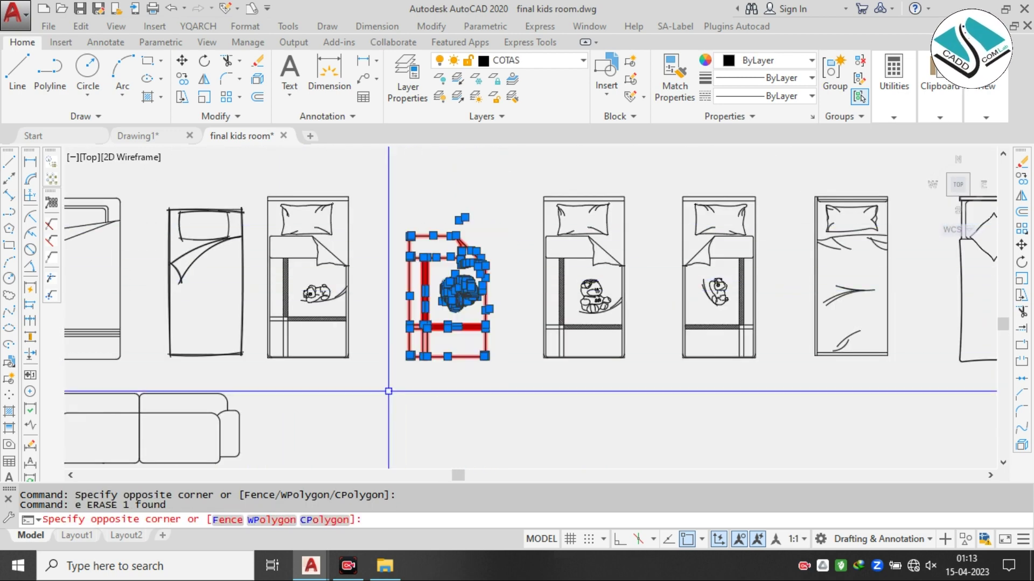
type("m")
key("Return")
left_click(411, 237)
scroll(377, 231, "down", 8)
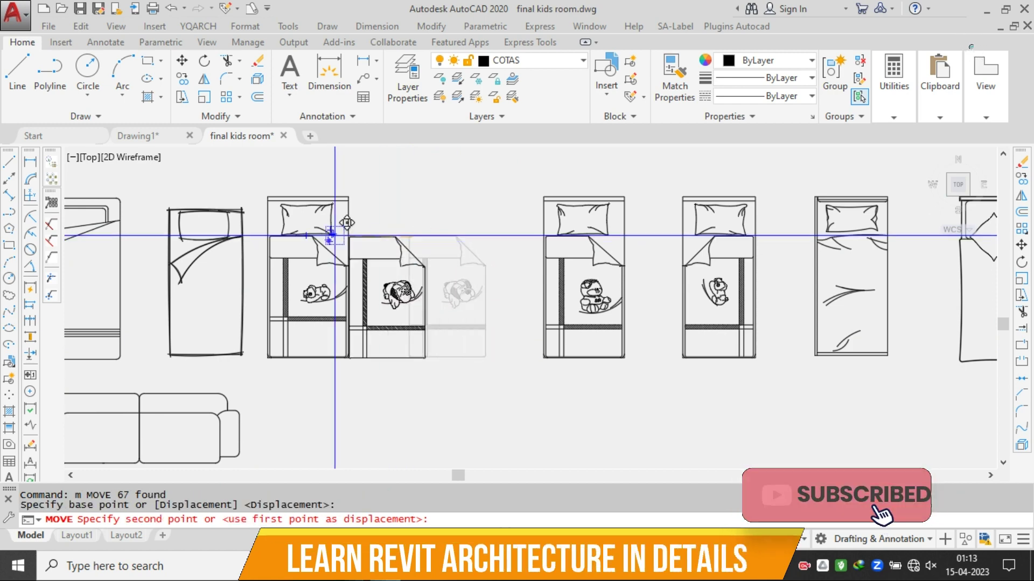
scroll(641, 249, "up", 10)
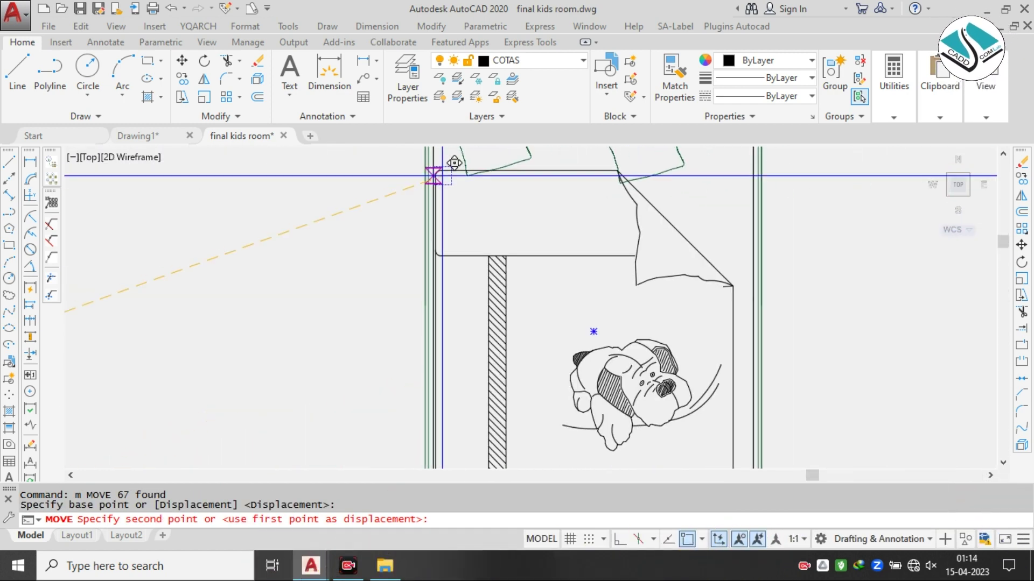
scroll(446, 167, "down", 4)
left_click(282, 207)
key("Escape")
key("Escape")
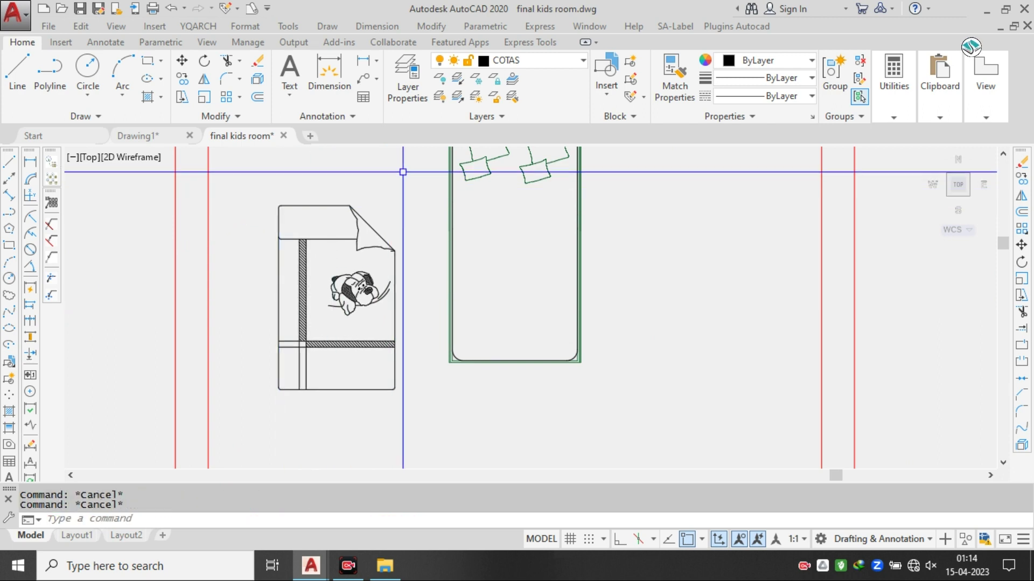
- Scale the dog blanket by reference, using its own width as the reference length and the mattress width as the new length
left_click(405, 169)
left_click(230, 418)
type("sc")
key("Return")
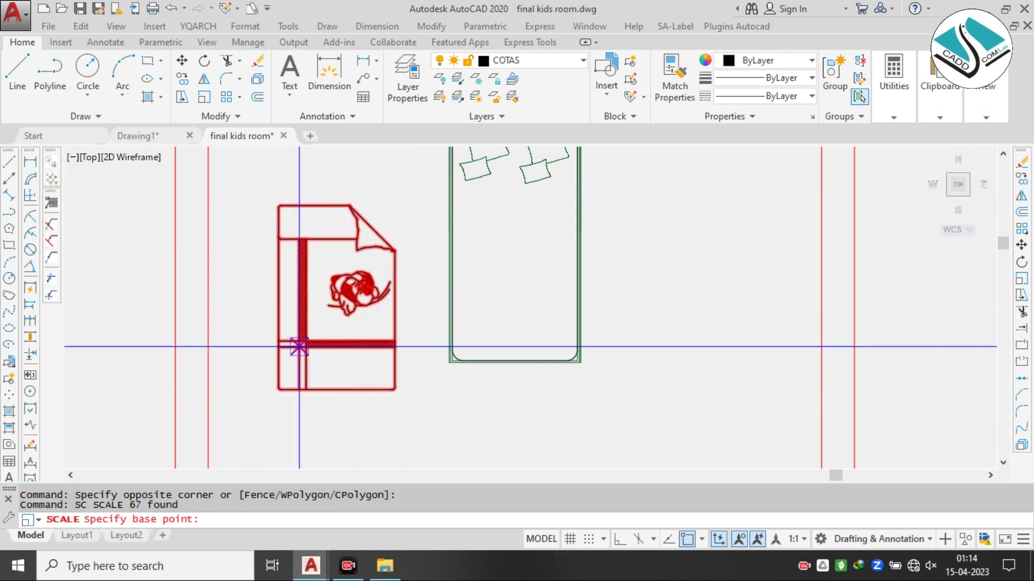
scroll(300, 346, "up", 3)
left_click(280, 328)
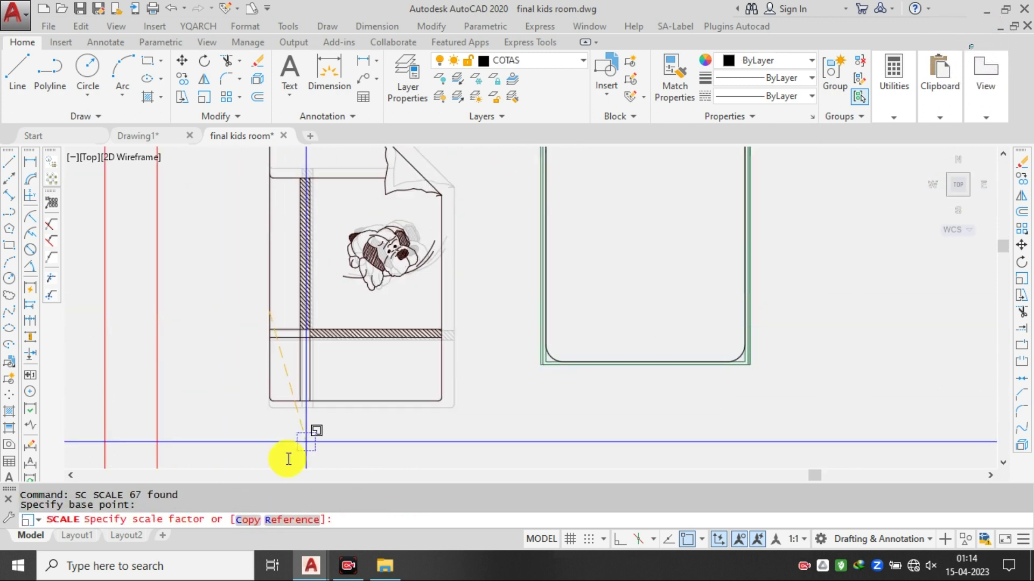
type("r")
key("Return")
left_click(269, 283)
left_click(451, 281)
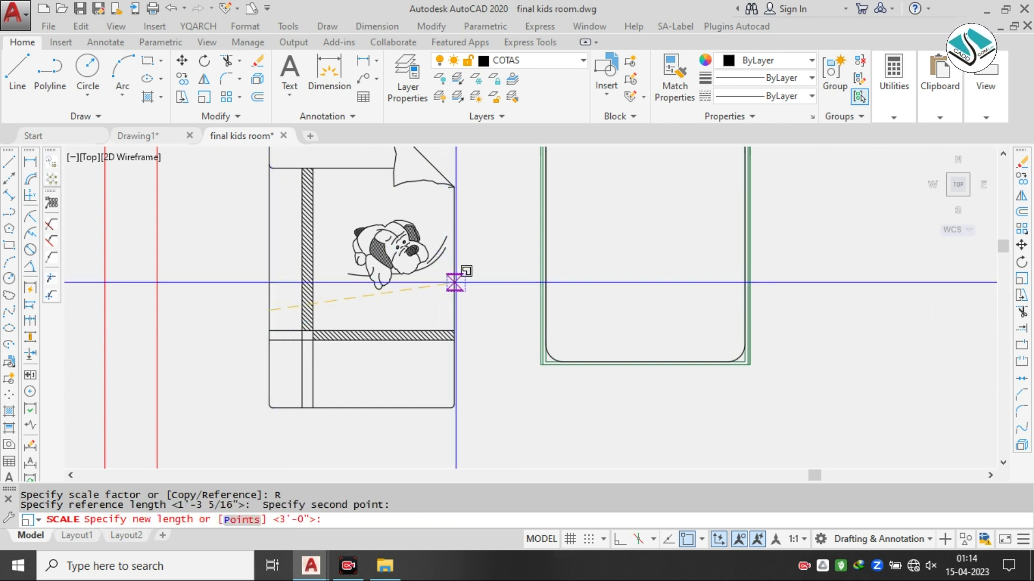
left_click(232, 520)
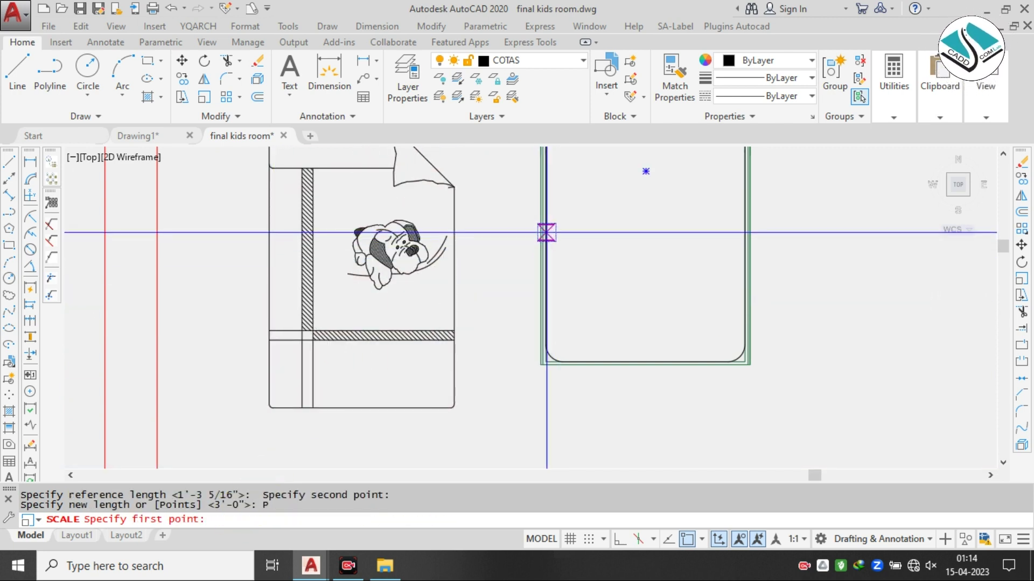
left_click(744, 223)
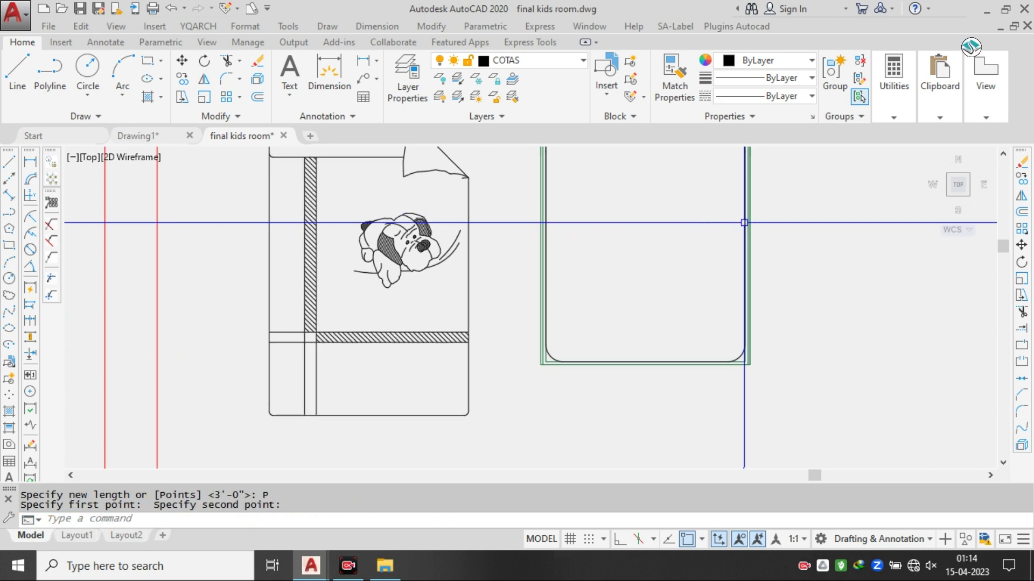
- Move the whole dog blanket onto the mattress, fitting its foot-end corner to the mattress's rounded corner
scroll(461, 281, "down", 2)
left_click(483, 162)
left_click(294, 402)
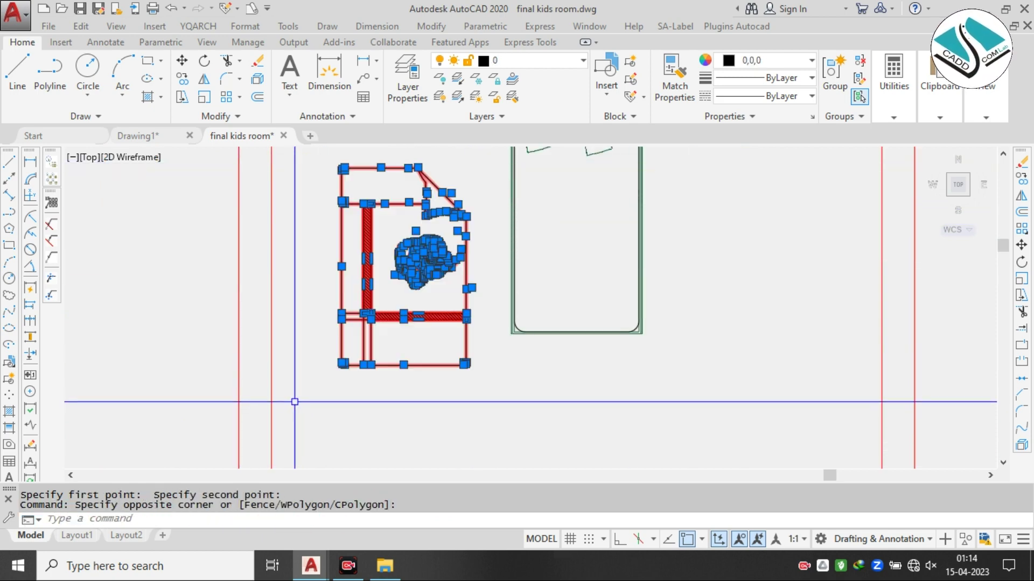
type("m")
key("Return")
scroll(421, 379, "down", 7)
middle_click_drag(422, 378, 470, 230)
middle_click_drag(308, 216, 541, 230)
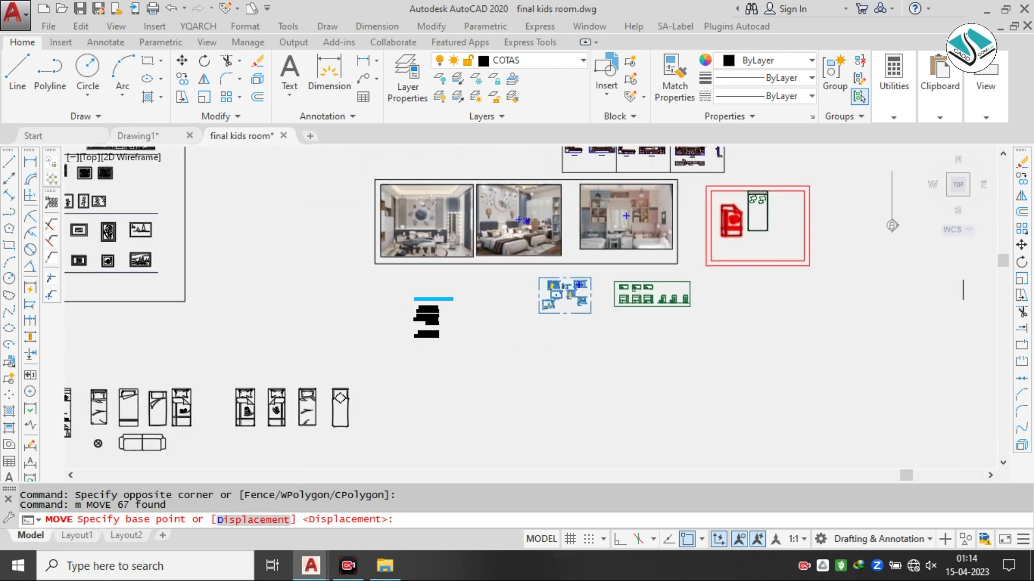
scroll(257, 430, "up", 7)
scroll(259, 441, "down", 8)
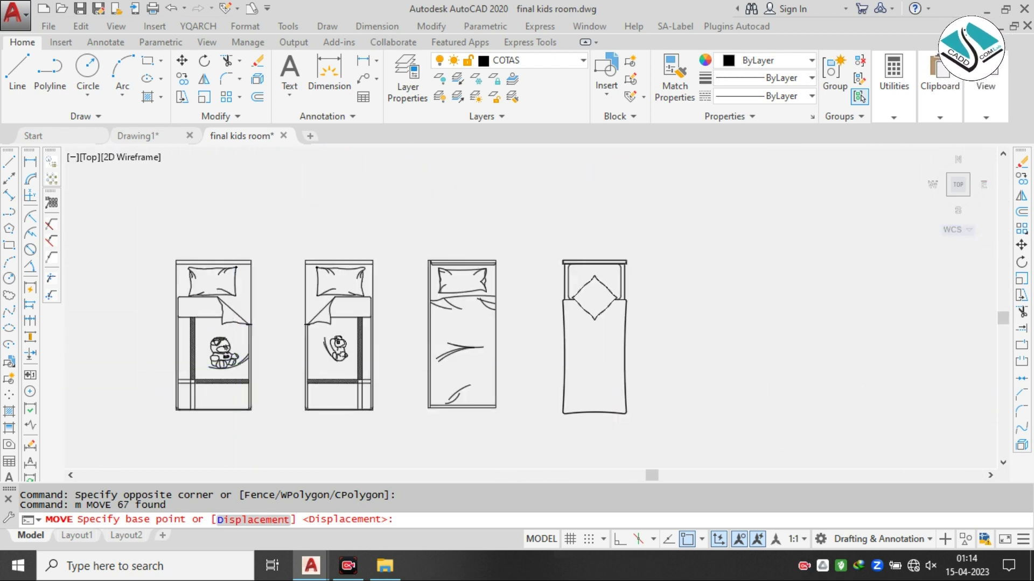
middle_click_drag(489, 347, 377, 330)
scroll(455, 303, "up", 7)
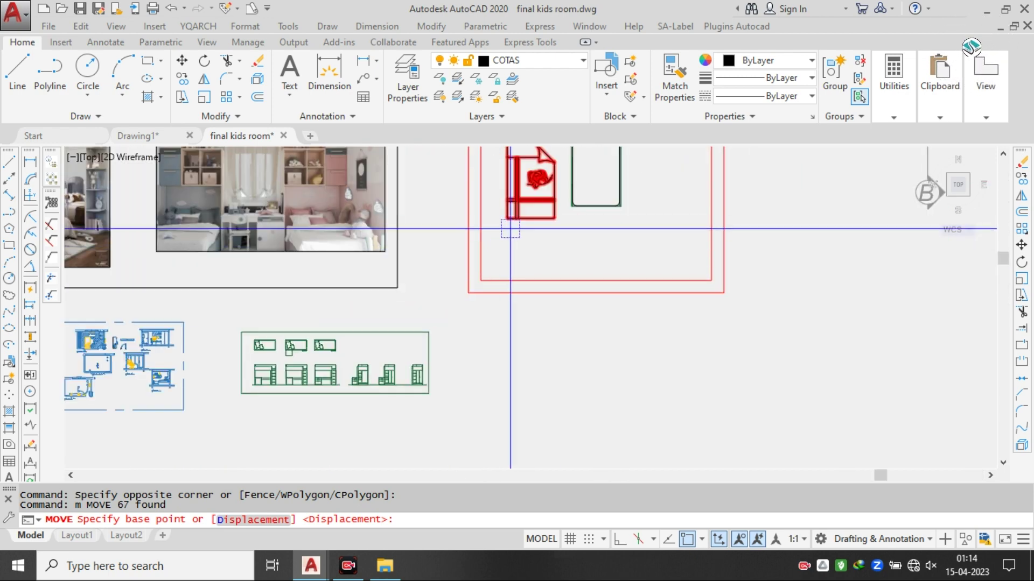
scroll(568, 194, "up", 8)
left_click(476, 340)
middle_click_drag(753, 306, 459, 364)
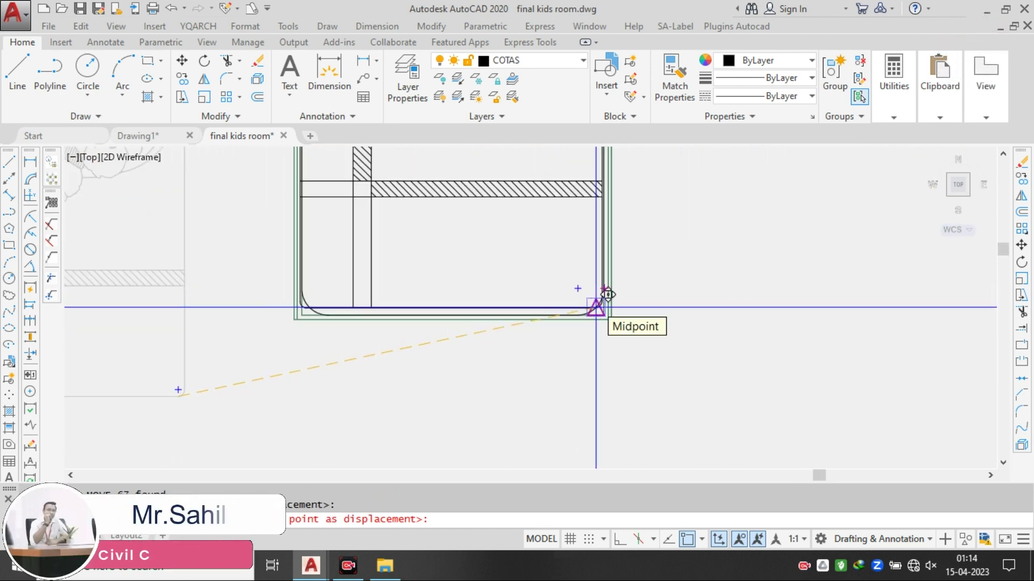
scroll(605, 296, "up", 6)
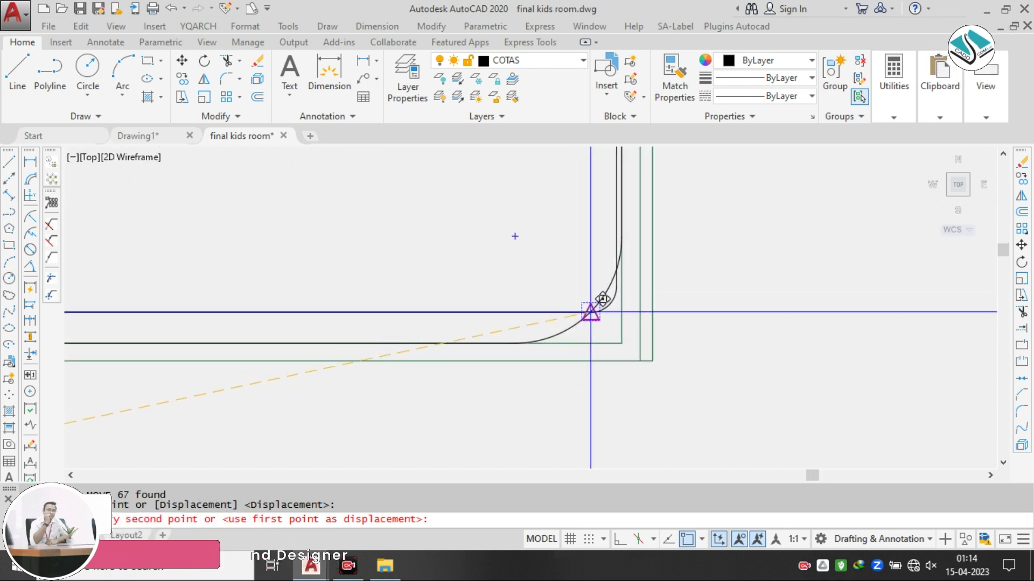
left_click(592, 302)
scroll(608, 312, "down", 5)
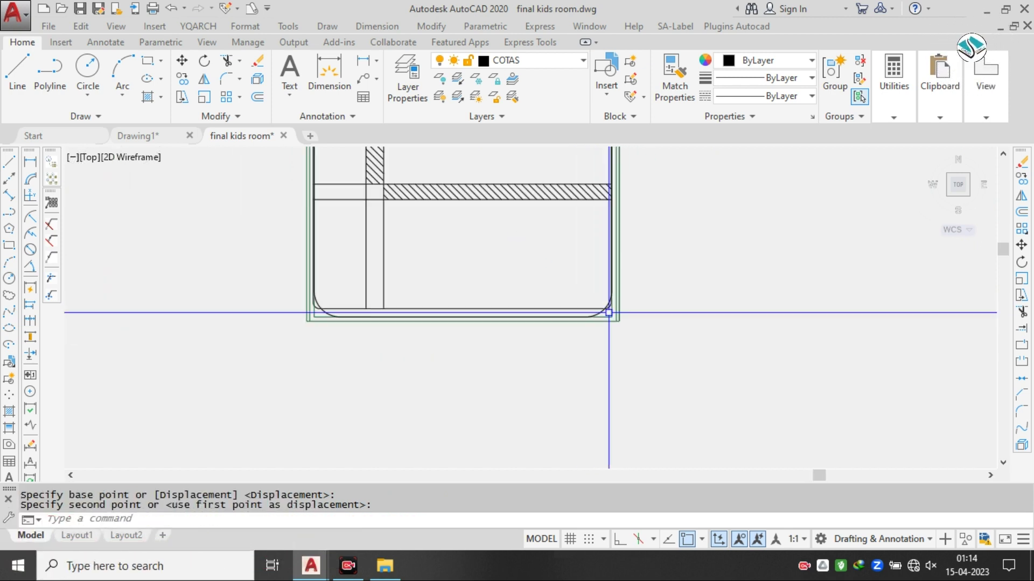
- Erase the blanket's small corner arc at the right foot-end corner of the mattress
scroll(613, 302, "up", 5)
left_click(612, 300)
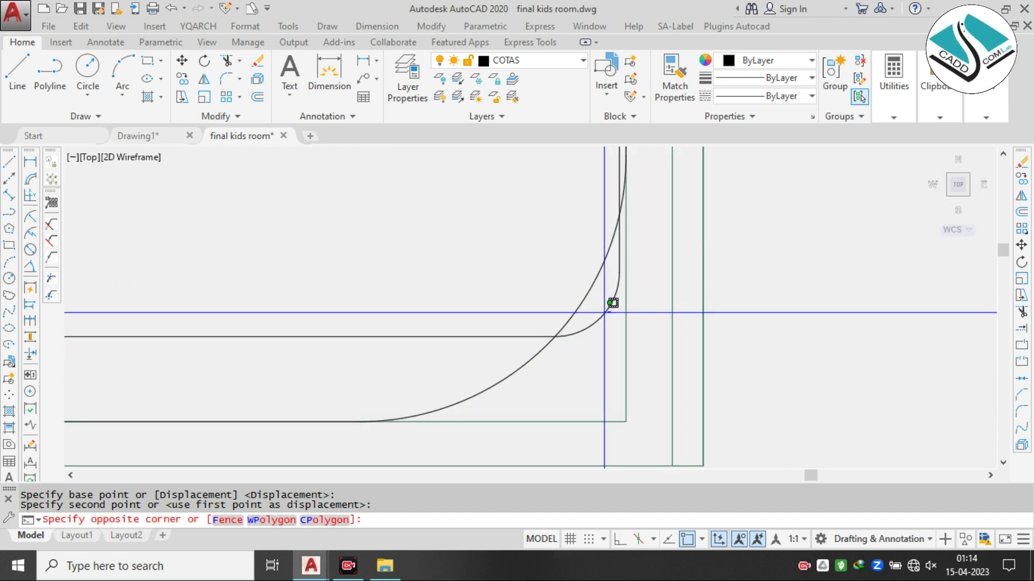
left_click(605, 312)
type("e")
key("Return")
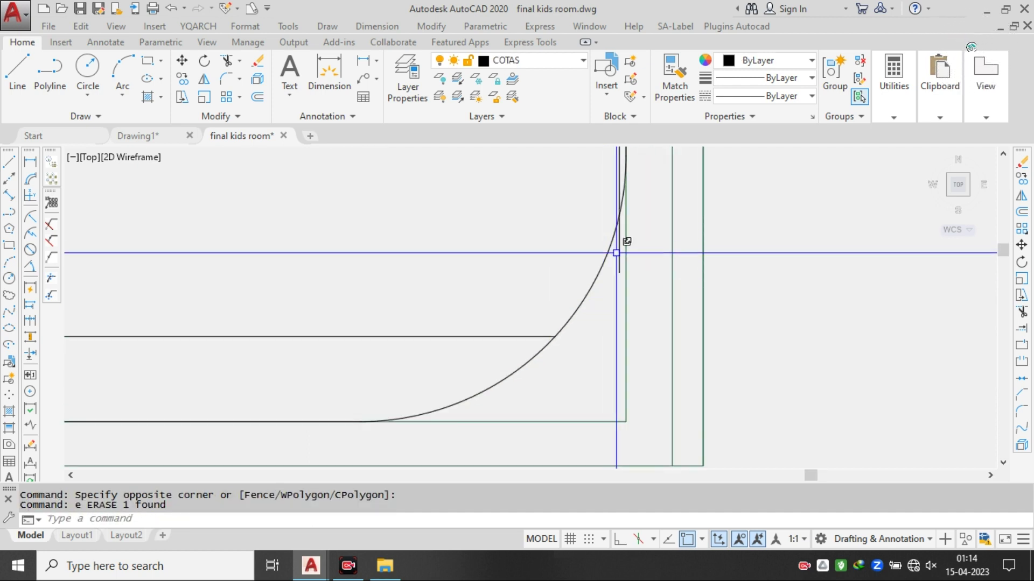
- Trim the blanket's right side line where it sticks out past the mattress's rounded foot-end corner
type("tr")
key("Return")
left_click(618, 247)
scroll(646, 241, "down", 2)
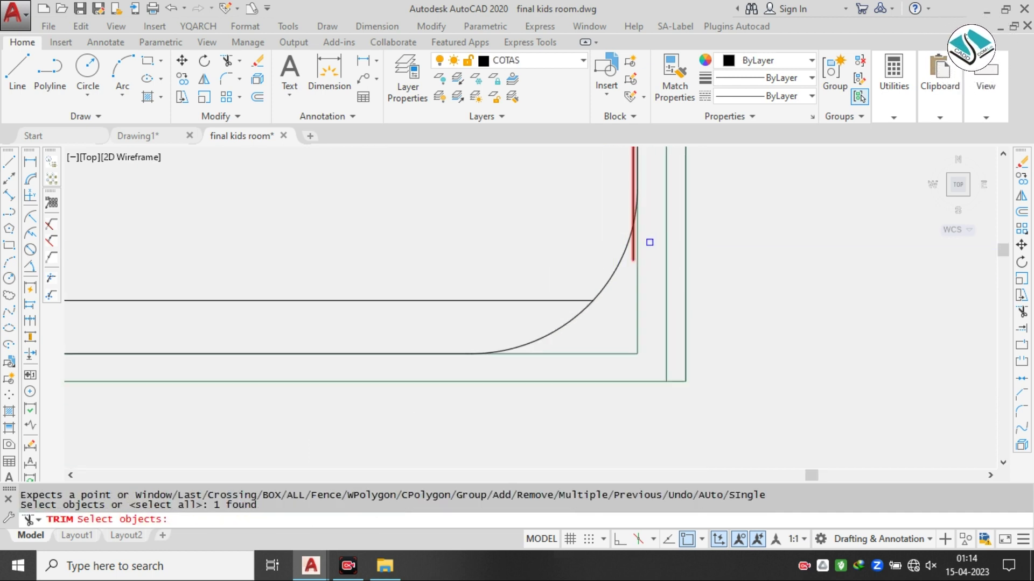
key("Escape")
key("Escape")
key("Return")
scroll(635, 244, "up", 2)
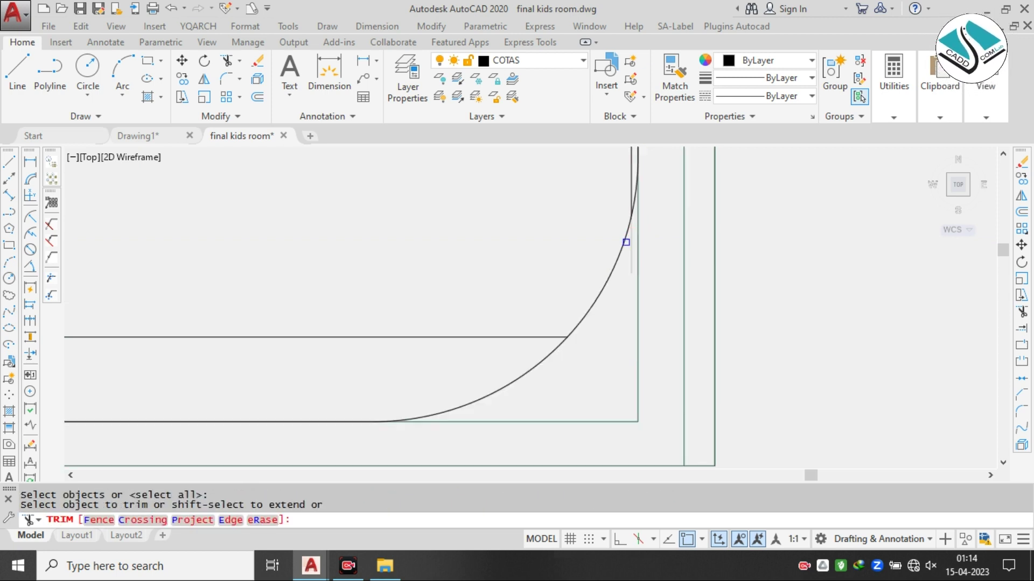
- Trim the blanket's corner arc and bottom edge at the left foot-end corner of the mattress
scroll(316, 264, "down", 3)
scroll(370, 293, "up", 4)
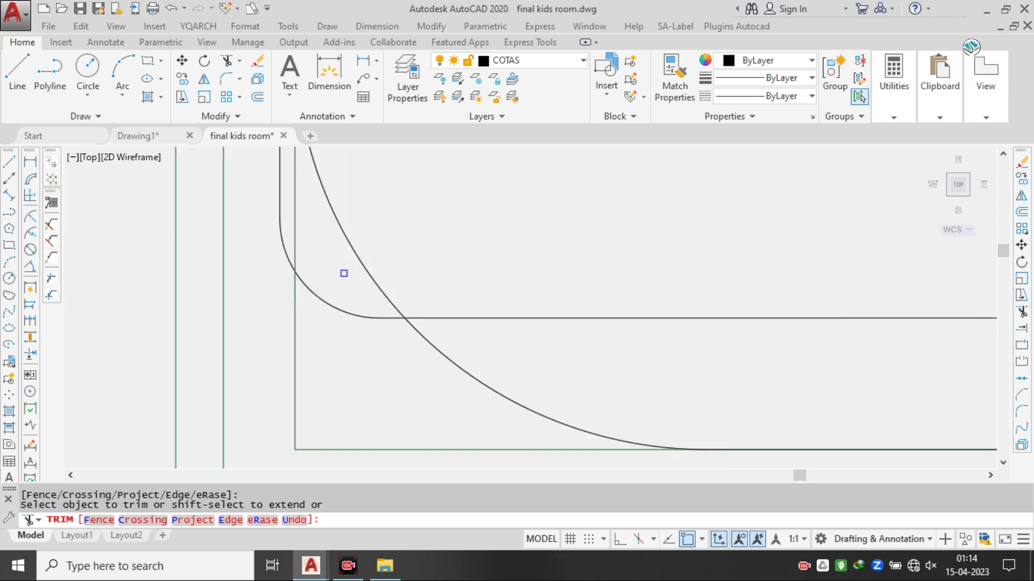
left_click(389, 323)
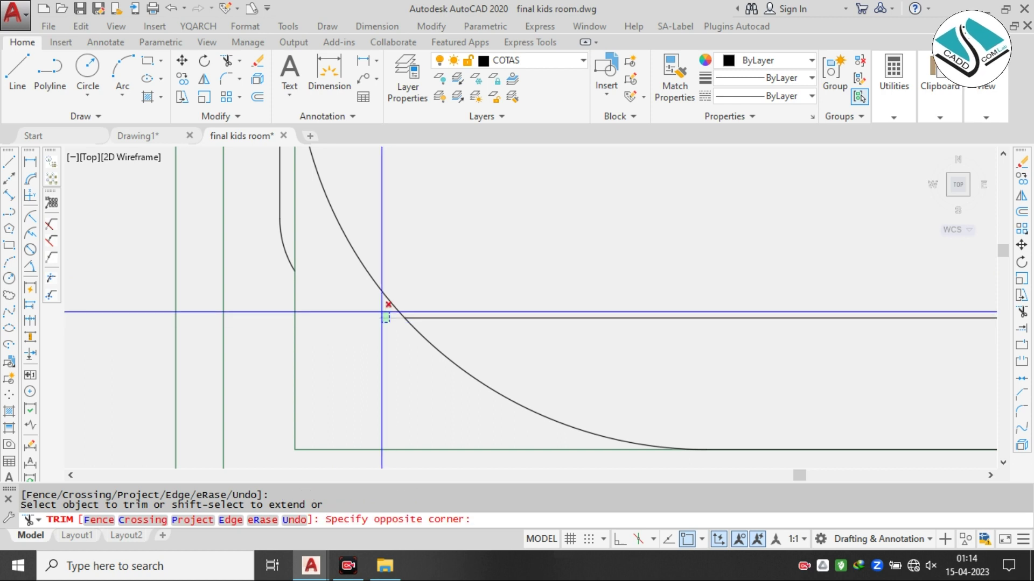
left_click(383, 311)
scroll(368, 294, "down", 3)
scroll(333, 189, "up", 2)
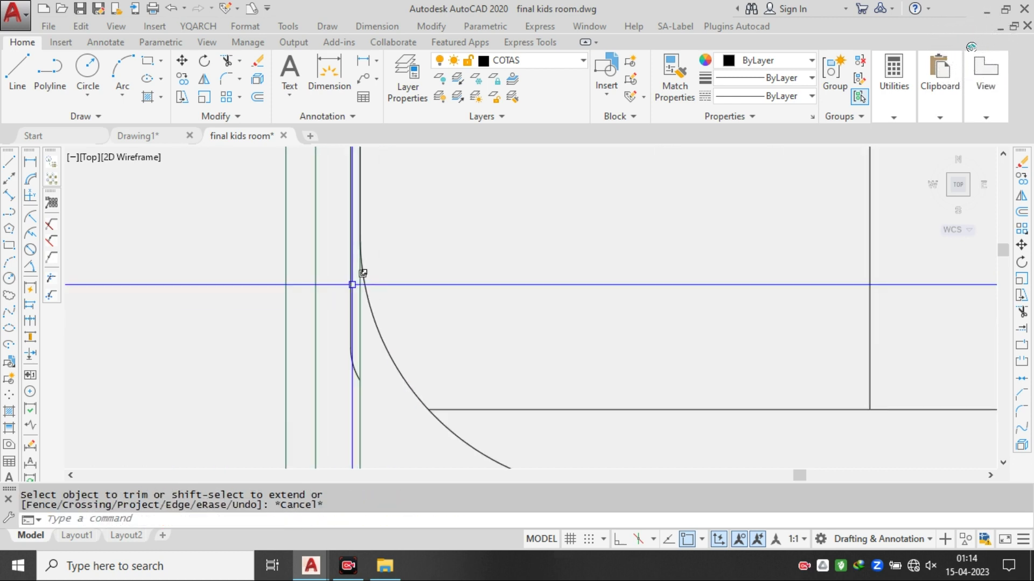
- Erase the blanket's left side line and the leftover arc piece outside the left foot-end corner of the mattress
left_click(352, 284)
scroll(491, 344, "down", 3)
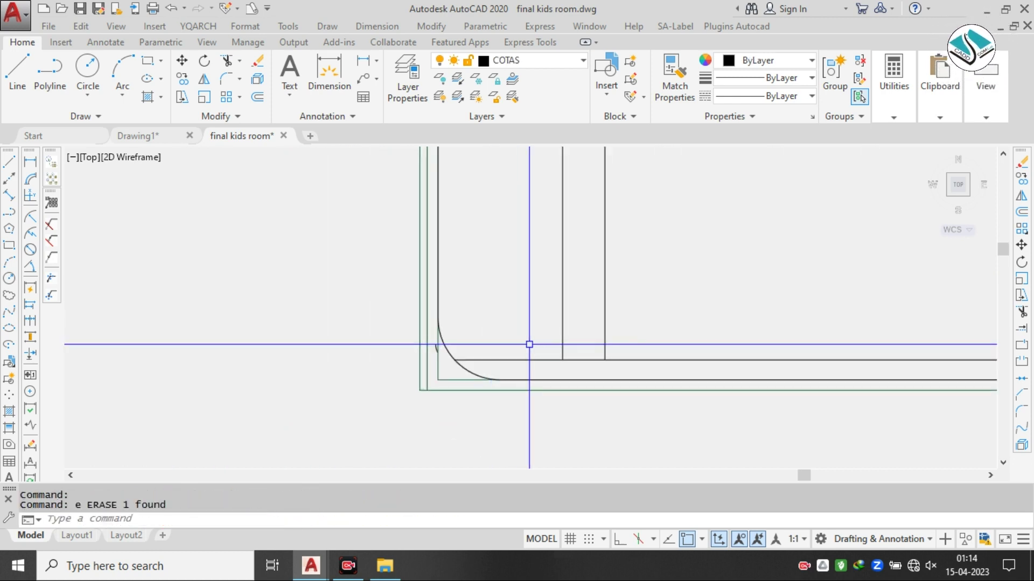
scroll(439, 334, "up", 5)
left_click(405, 289)
left_click(455, 374)
scroll(407, 293, "down", 2)
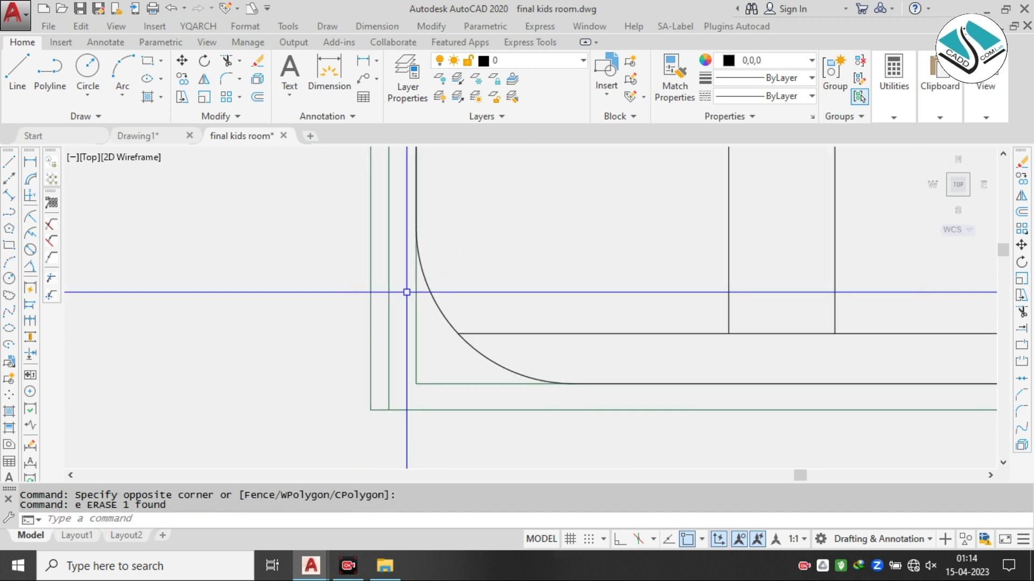
- Erase the left pair of pillows at the head of the bed
scroll(406, 292, "down", 8)
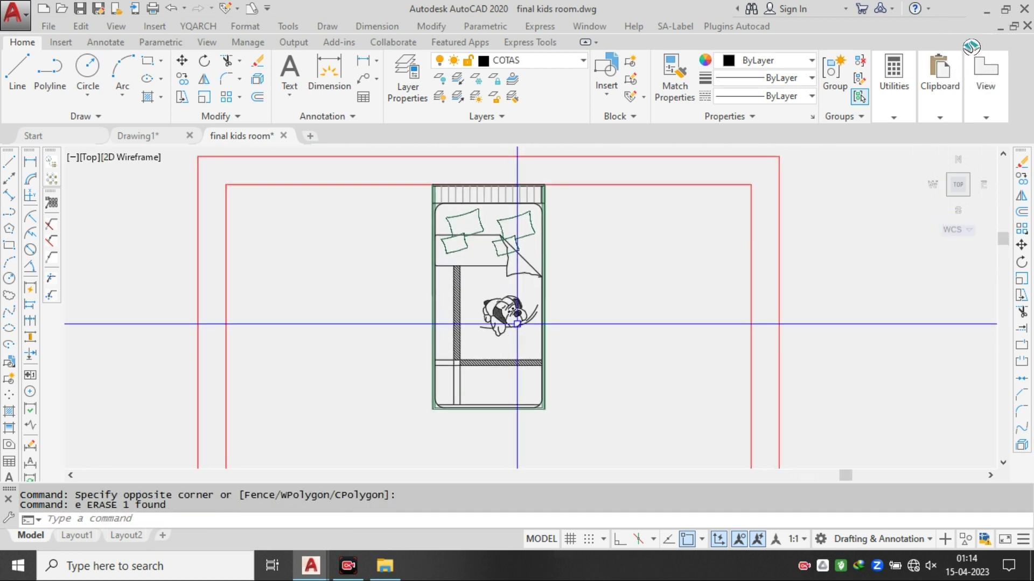
scroll(521, 247, "up", 6)
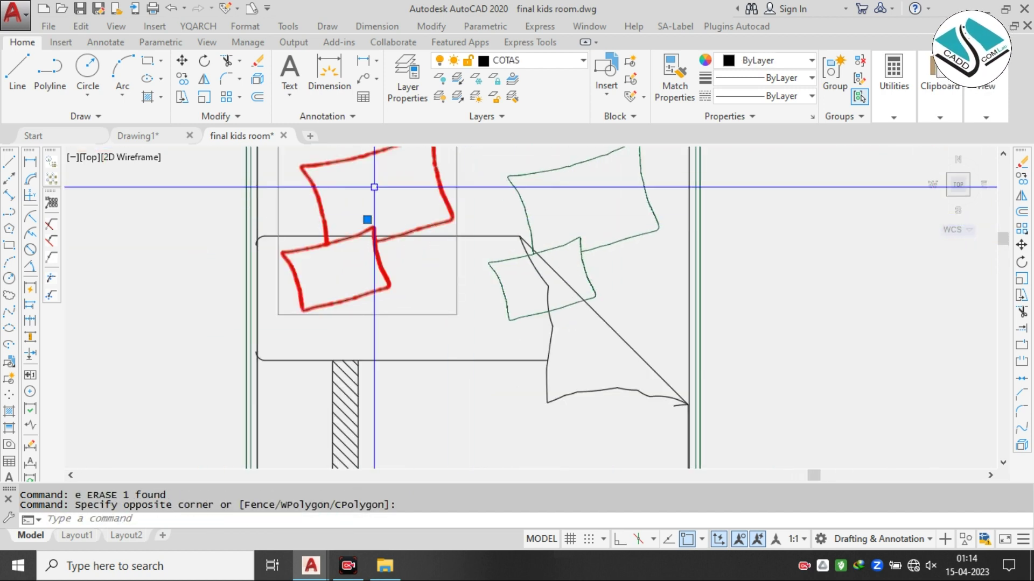
left_click(361, 221)
type("e")
key("Return")
- Move the remaining pair of pillows to the left side of the bed, clear of the blanket's folded corner
middle_click_drag(576, 247, 543, 263)
left_click(543, 264)
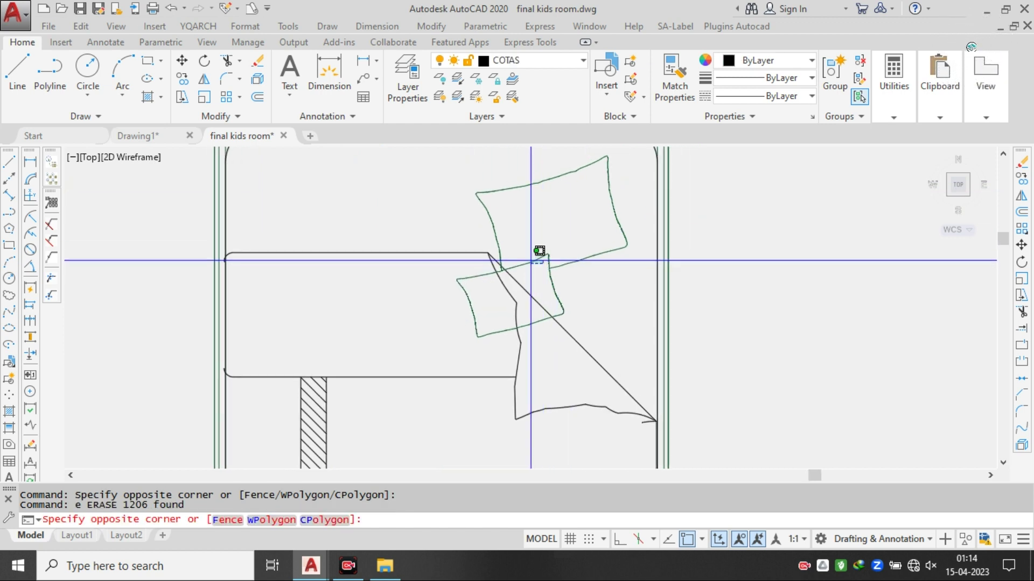
left_click(531, 260)
key("Escape")
left_click(508, 185)
left_click(492, 195)
left_click(512, 216)
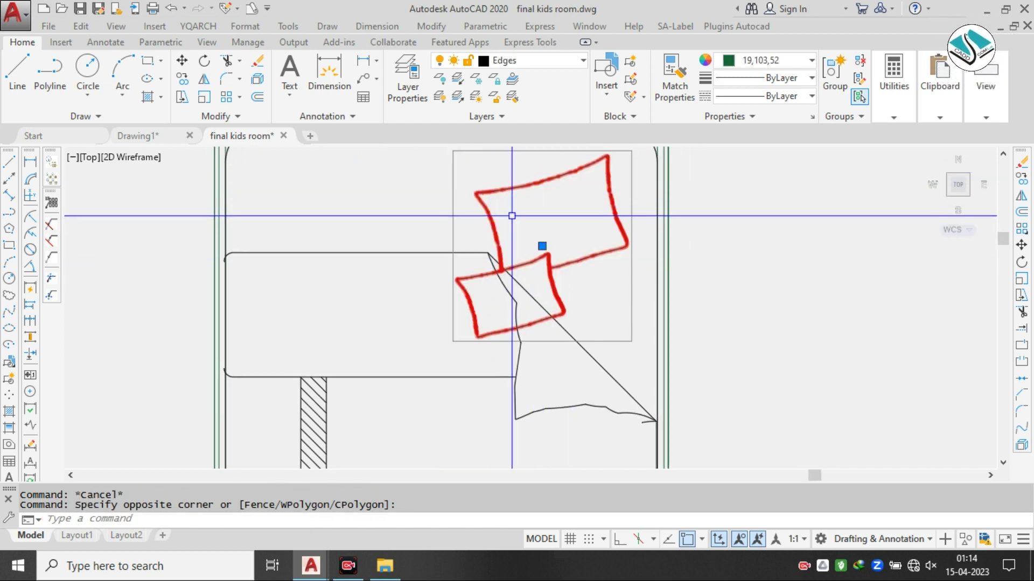
type("m")
key("Return")
left_click(512, 216)
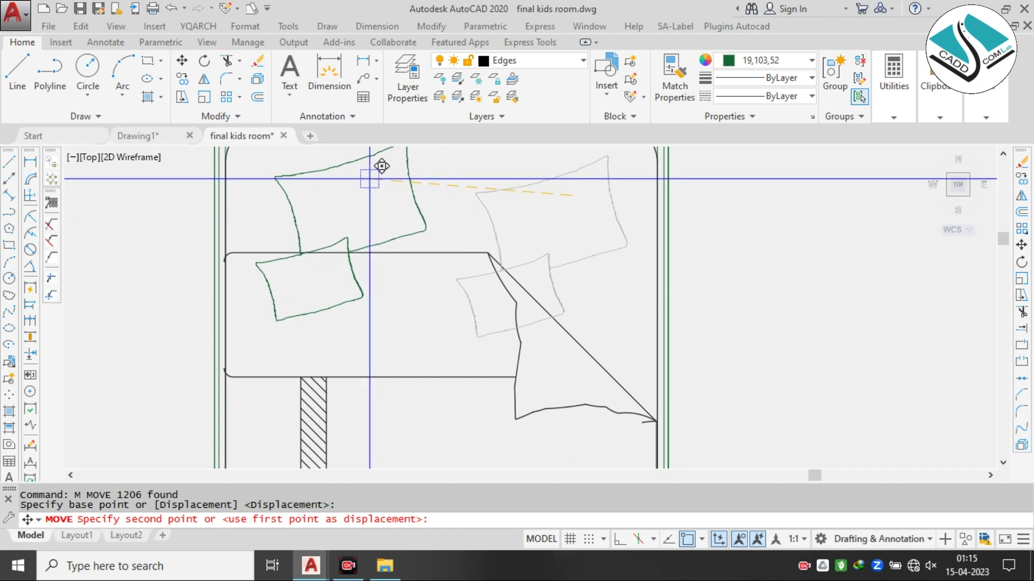
left_click(375, 192)
- Erase the small stray line at the tip of the blanket's folded corner
scroll(438, 224, "down", 4)
scroll(444, 254, "up", 2)
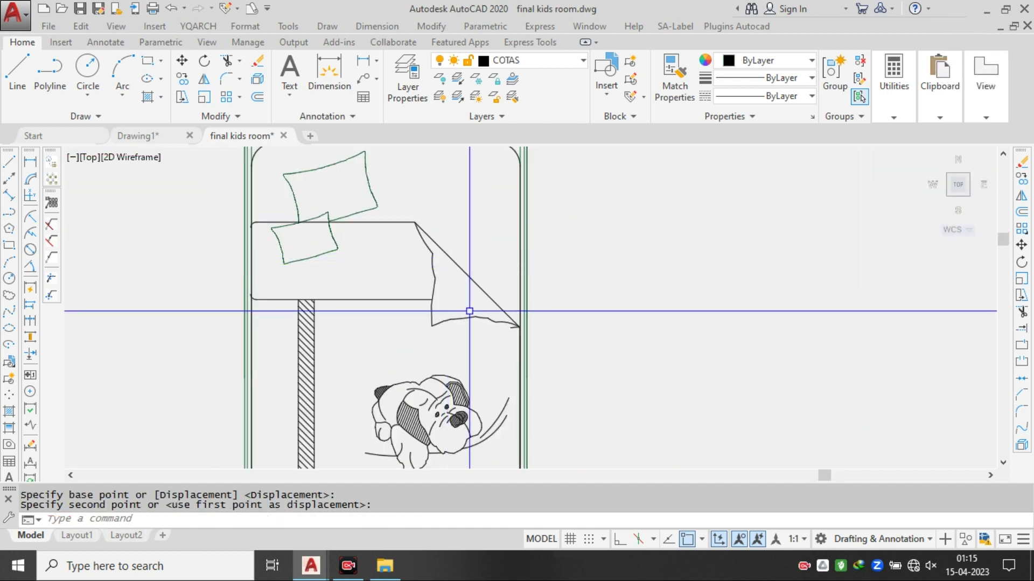
scroll(494, 368, "up", 4)
left_click(539, 264)
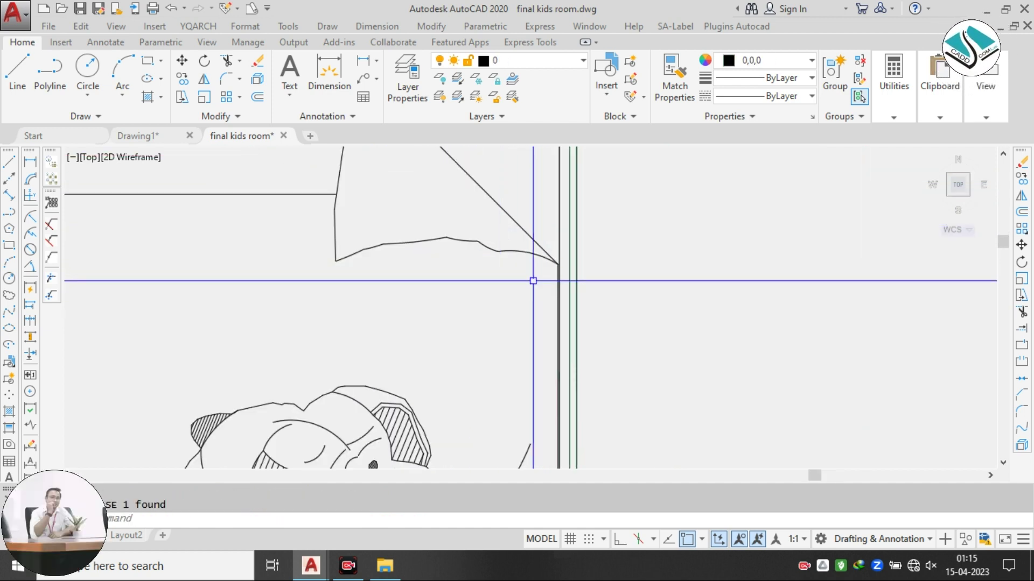
key("Escape")
- Regenerate the drawing and check the blanket's right edge and the dog motif up close
scroll(533, 280, "up", 3)
scroll(547, 191, "down", 4)
scroll(540, 196, "up", 5)
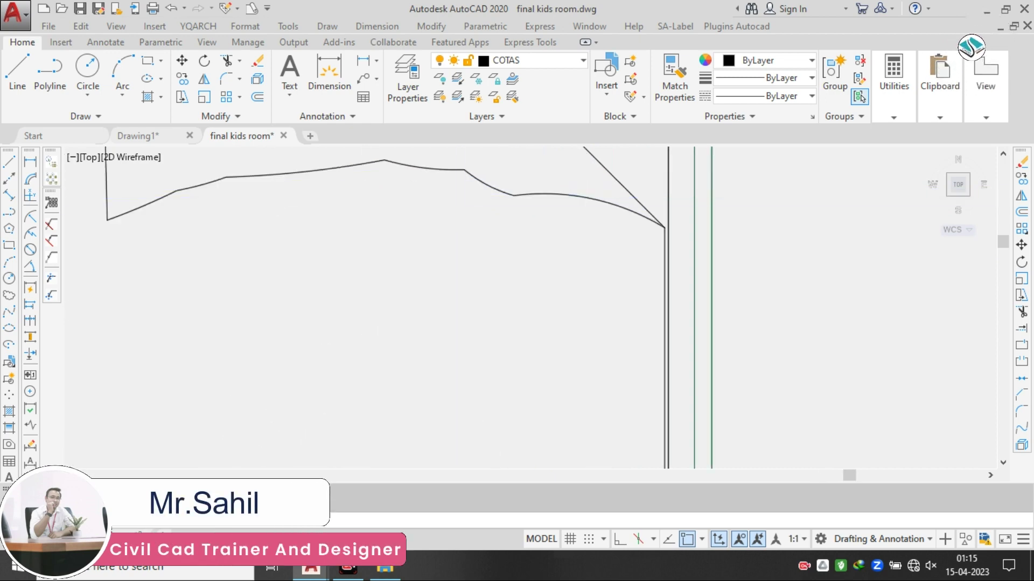
scroll(501, 306, "down", 4)
scroll(450, 272, "up", 4)
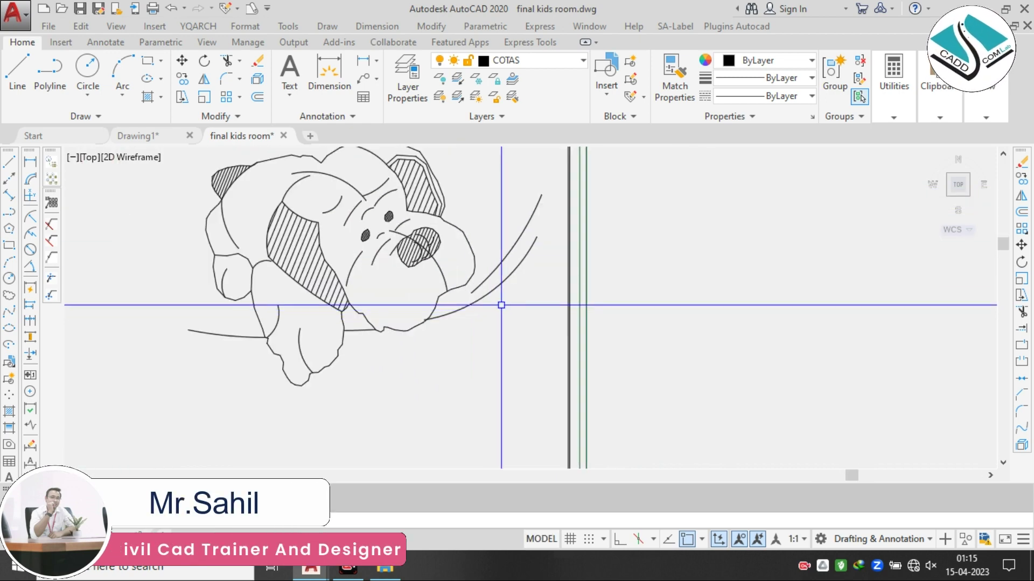
middle_click_drag(531, 231, 527, 286)
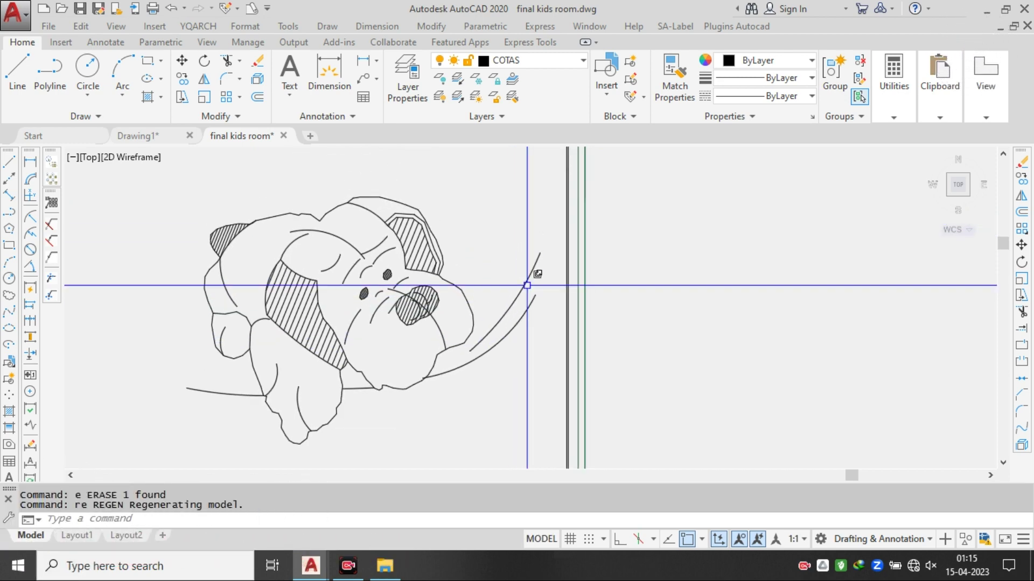
- Try to extend the curved lines around the dog motif, and undo the extension
type("ex")
key("Return")
key("Return")
scroll(506, 266, "down", 4)
key("Escape")
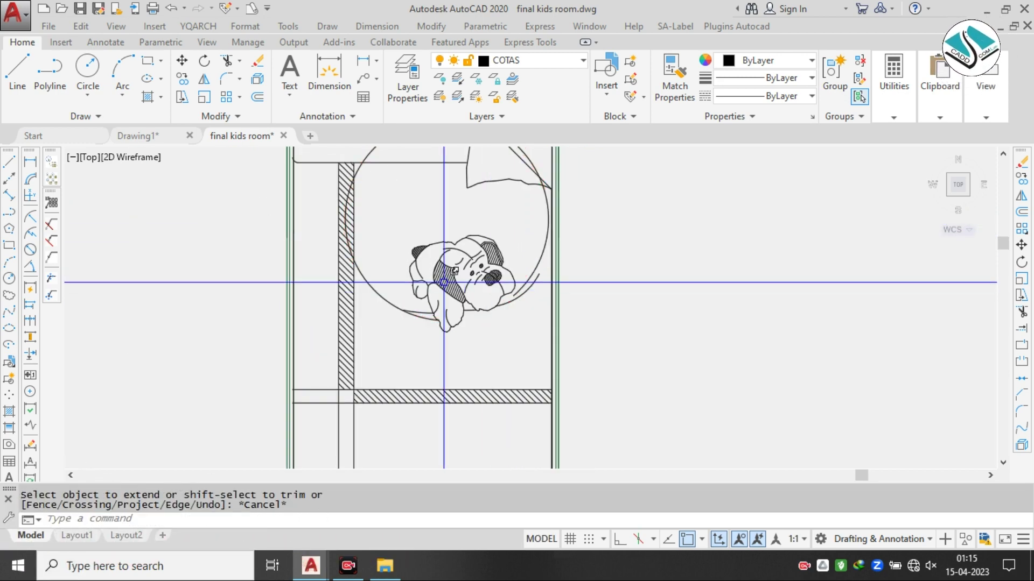
key("ctrl+z")
scroll(455, 254, "down", 5)
key("Escape")
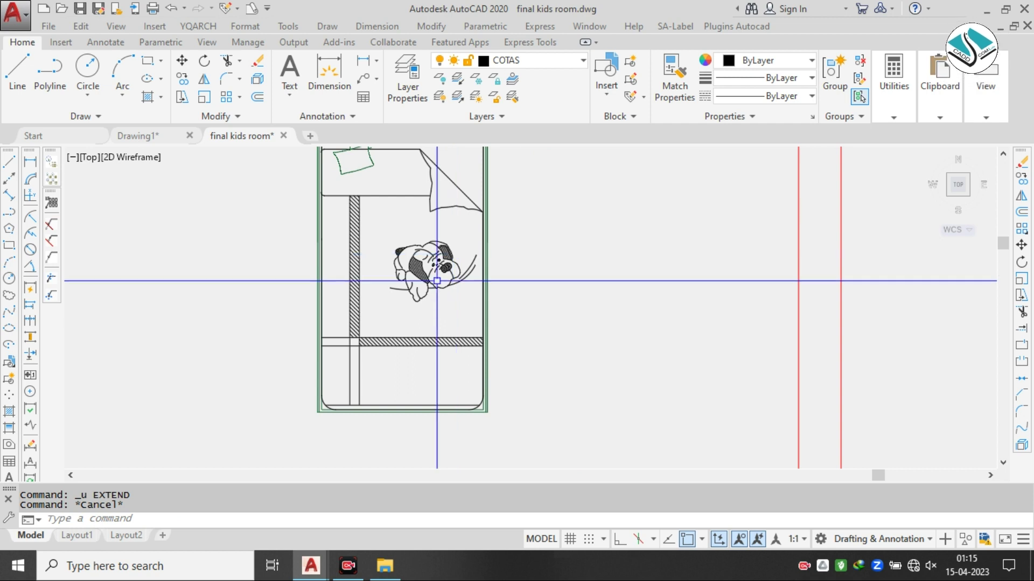
scroll(383, 288, "down", 5)
scroll(396, 286, "up", 3)
middle_click_drag(397, 285, 561, 279)
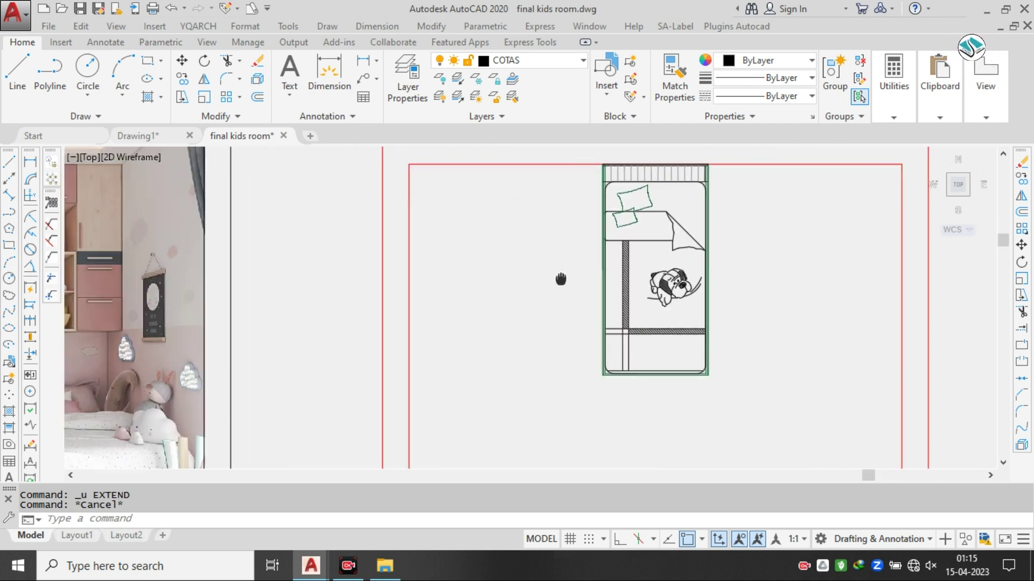
scroll(555, 278, "down", 2)
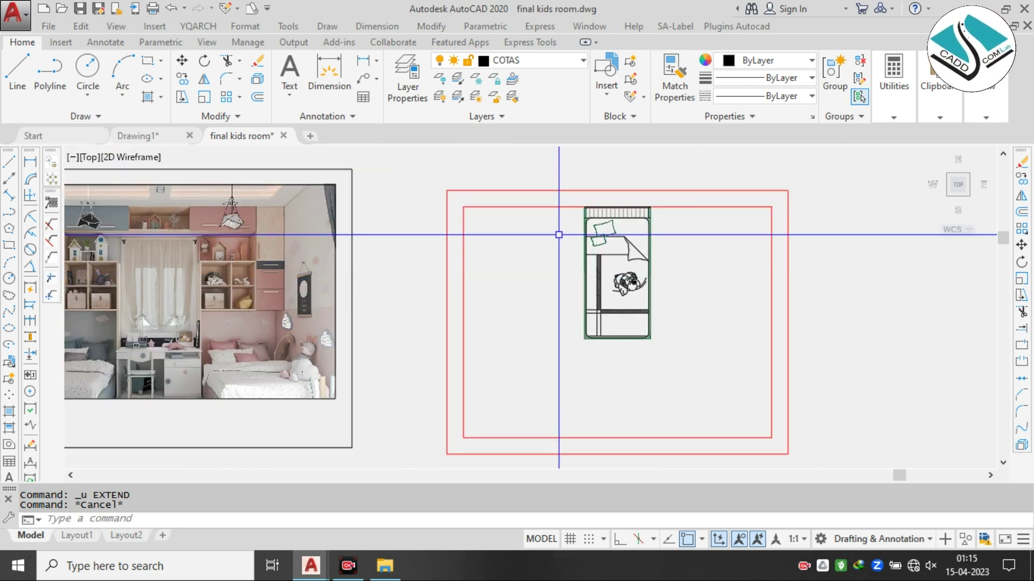
- Offset the room's right inner wall line 2' into the room for the wardrobe front
scroll(559, 235, "up", 2)
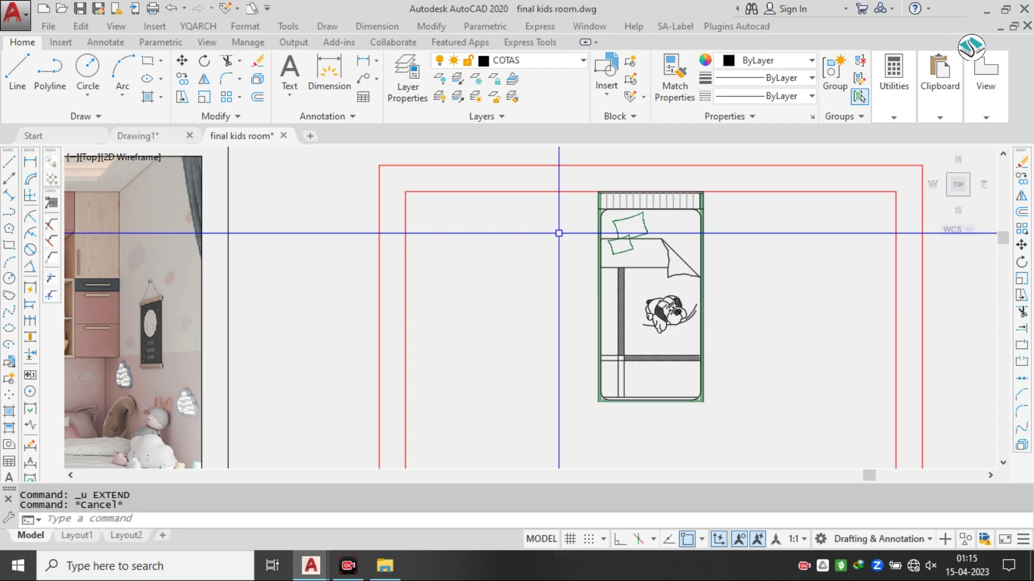
scroll(537, 259, "down", 5)
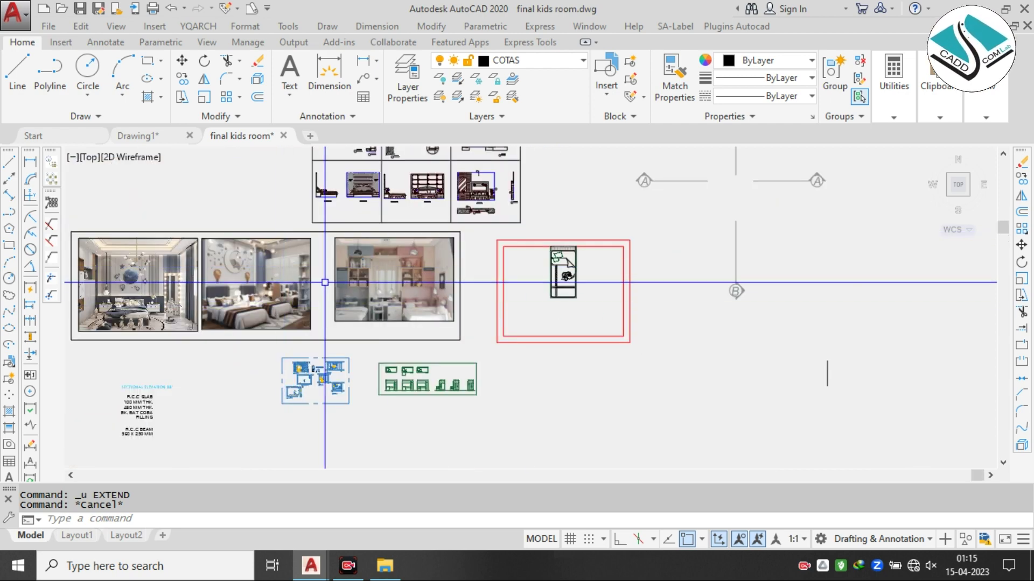
scroll(266, 303, "up", 3)
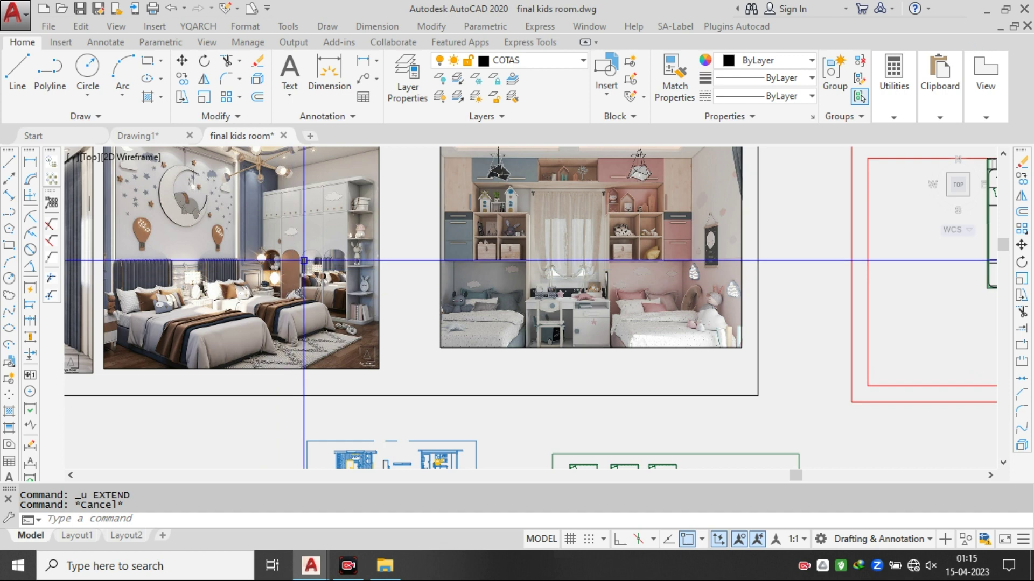
scroll(304, 260, "down", 3)
scroll(647, 218, "up", 5)
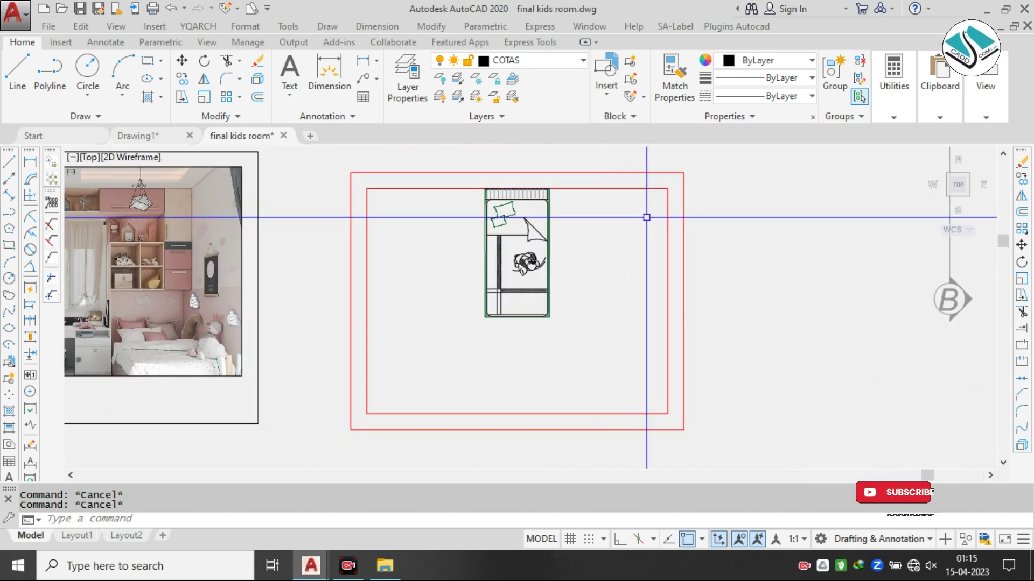
type("o")
key("Return")
type("2'")
key("Return")
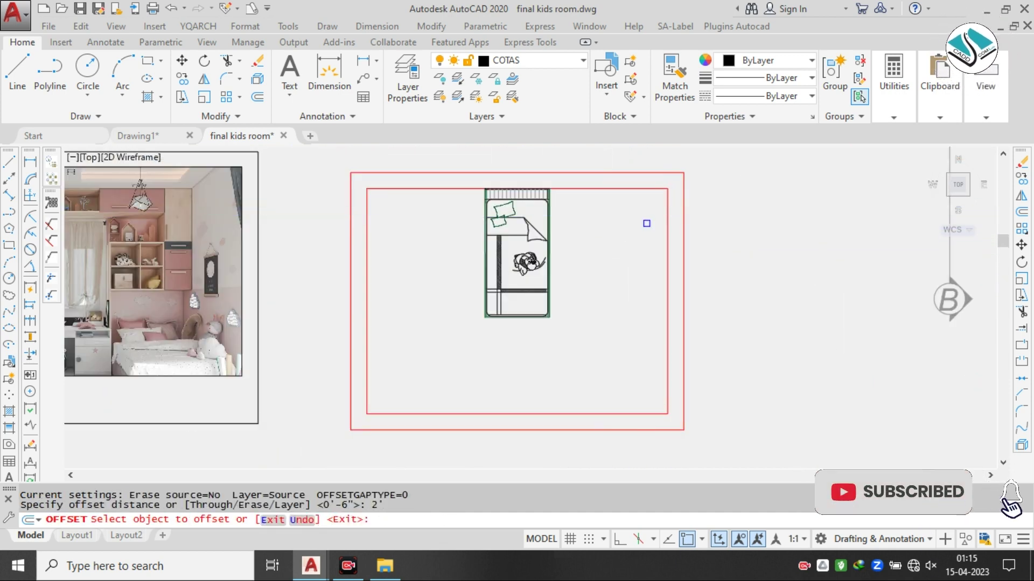
left_click(668, 255)
left_click(590, 267)
key("Escape")
- Check the wardrobe in the twin-bed reference photo and offset the top inner wall line 3" into the room
middle_click_drag(323, 241, 509, 256)
middle_click_drag(258, 272, 570, 253)
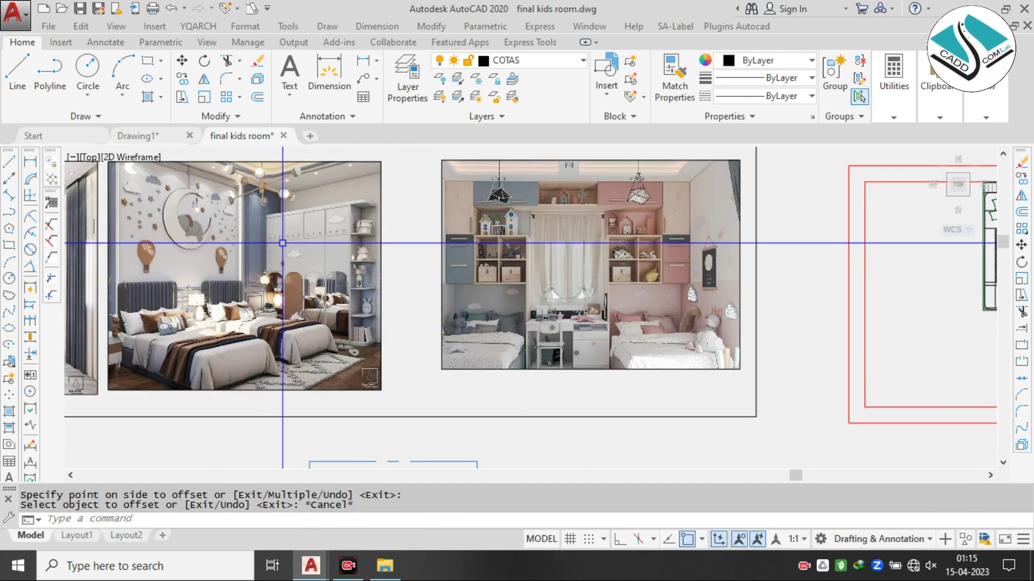
scroll(282, 243, "up", 4)
scroll(325, 251, "down", 8)
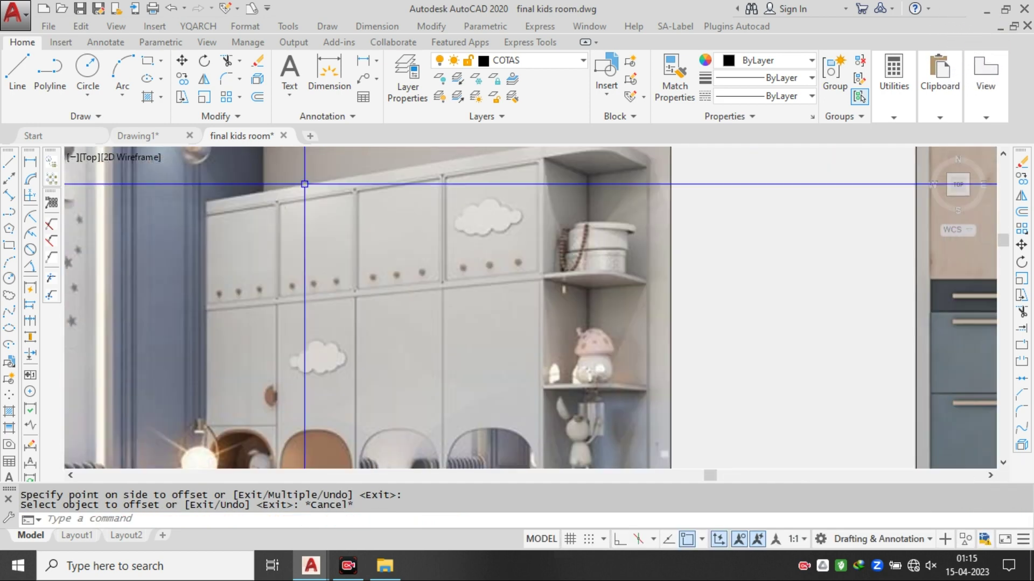
scroll(539, 201, "up", 8)
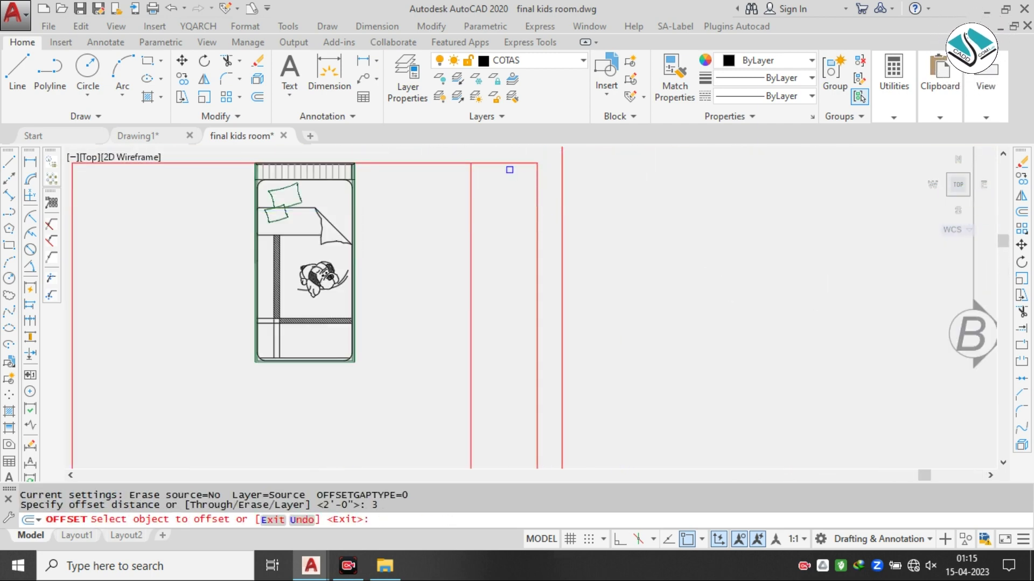
left_click(520, 163)
left_click(519, 196)
key("Escape")
key("Escape")
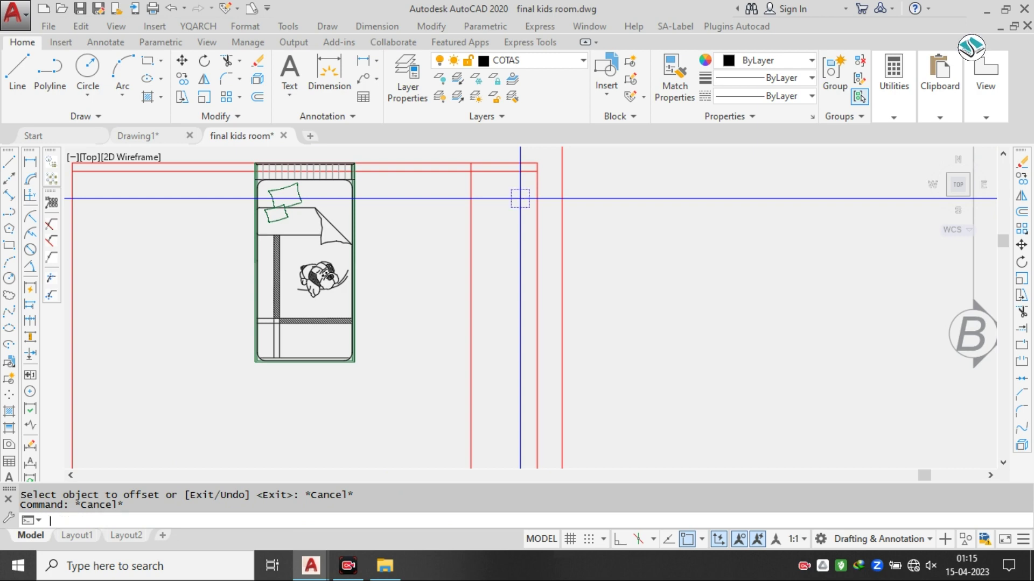
- Examine the reference photos for the wardrobe's placement relative to the beds and walls
type("o")
key("Return")
scroll(520, 198, "down", 9)
middle_click_drag(260, 272, 453, 208)
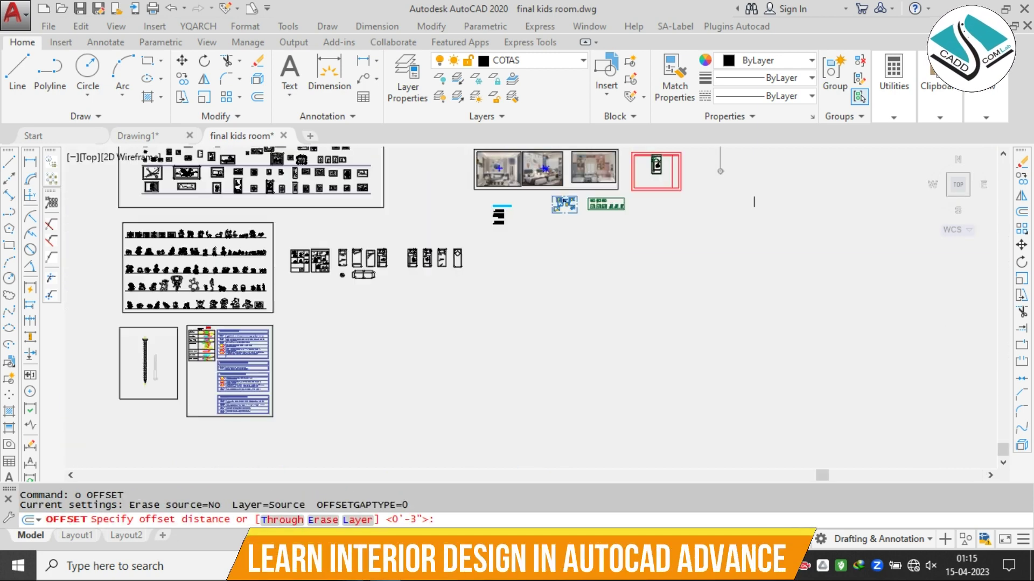
scroll(686, 234, "up", 10)
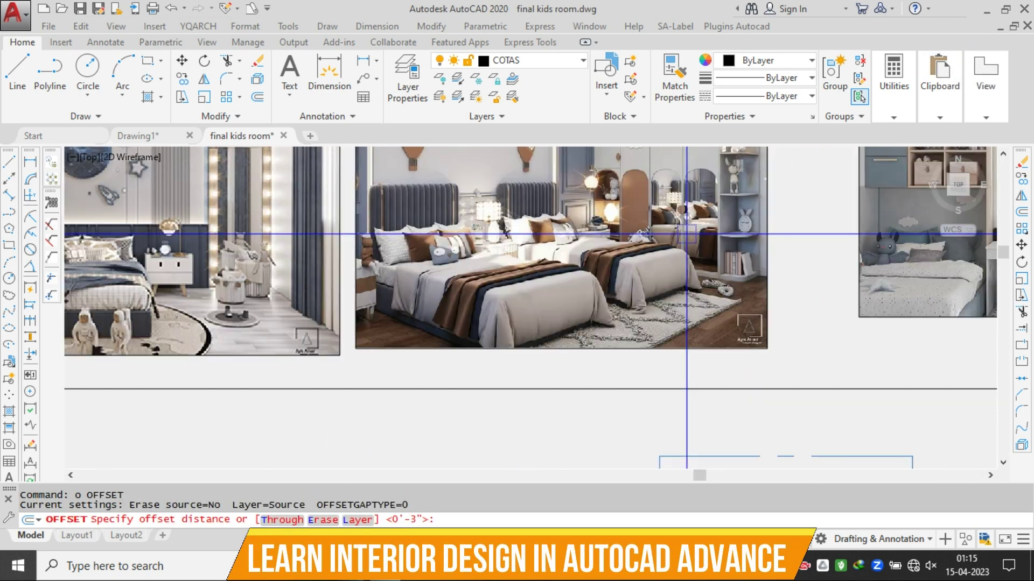
middle_click_drag(686, 233, 521, 300)
middle_click_drag(472, 328, 462, 344)
scroll(461, 344, "down", 2)
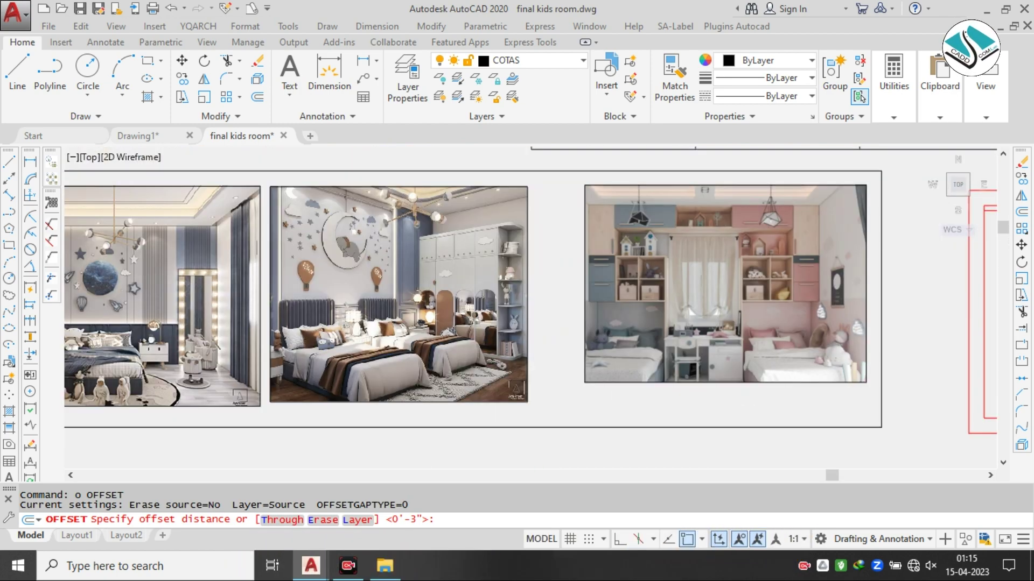
scroll(755, 343, "down", 4)
scroll(734, 307, "up", 5)
key("Escape")
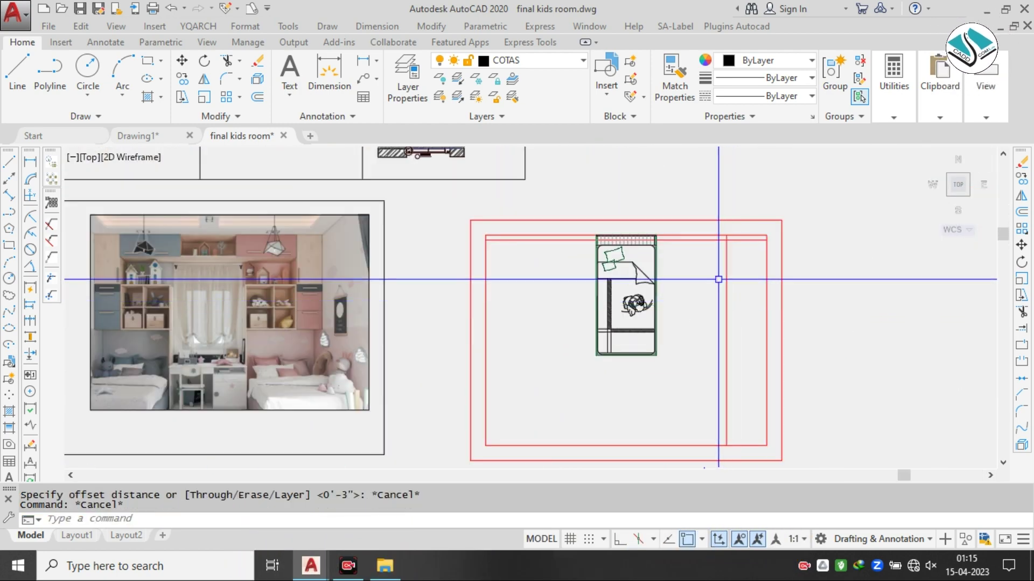
key("space")
scroll(676, 237, "up", 6)
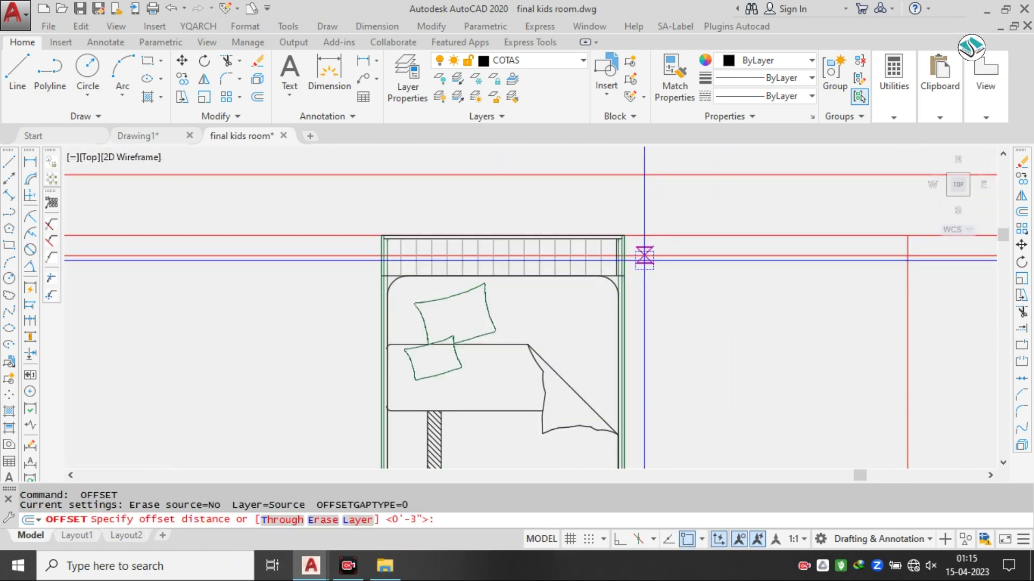
scroll(625, 238, "down", 4)
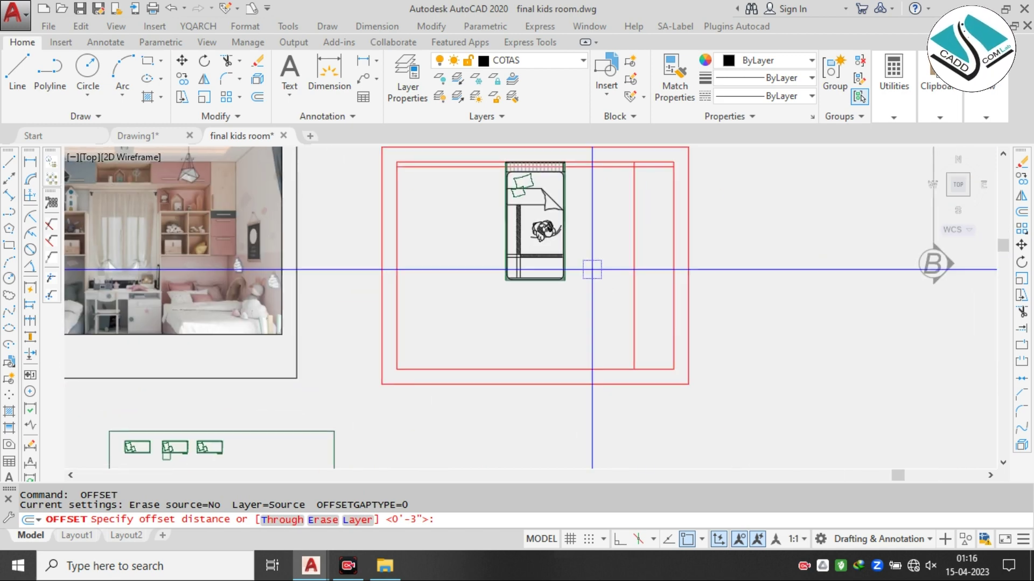
scroll(476, 312, "up", 5)
scroll(479, 309, "down", 1)
left_click(482, 309)
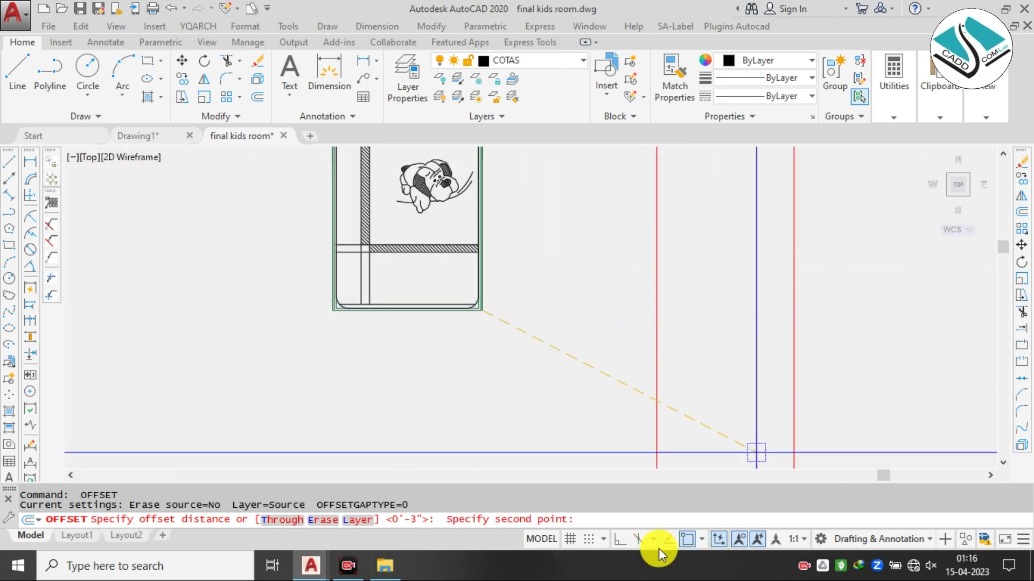
type("tr")
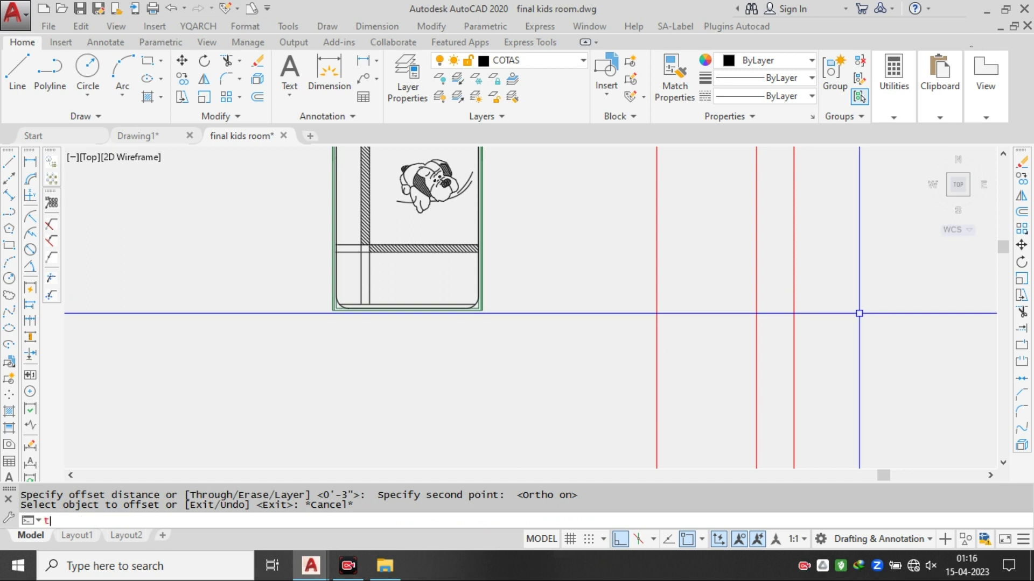
key("space")
key("space")
key("Escape")
- Draw a horizontal line from the bed's lower right corner across the right wall
type("l")
key("space")
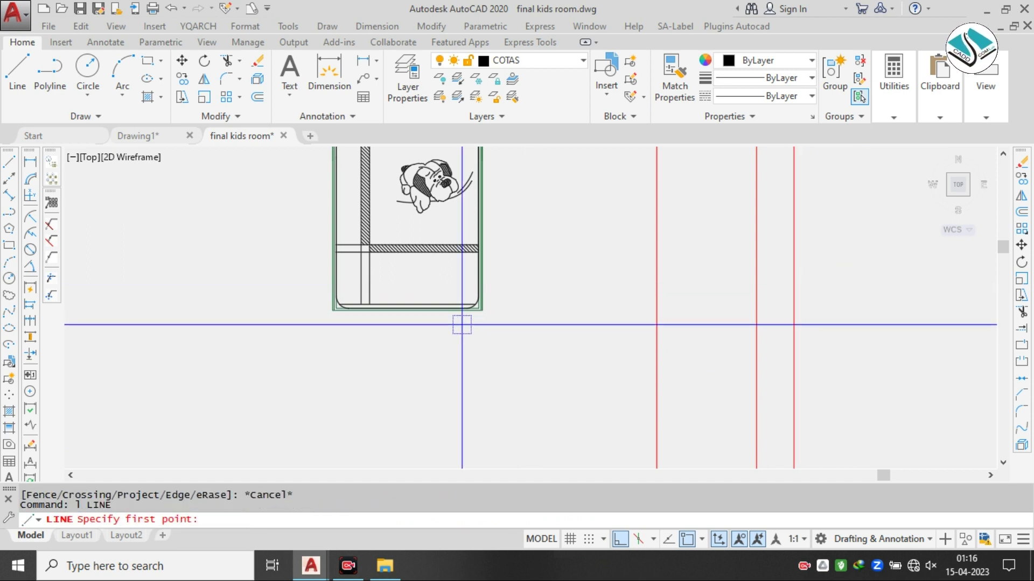
left_click(481, 310)
left_click(910, 320)
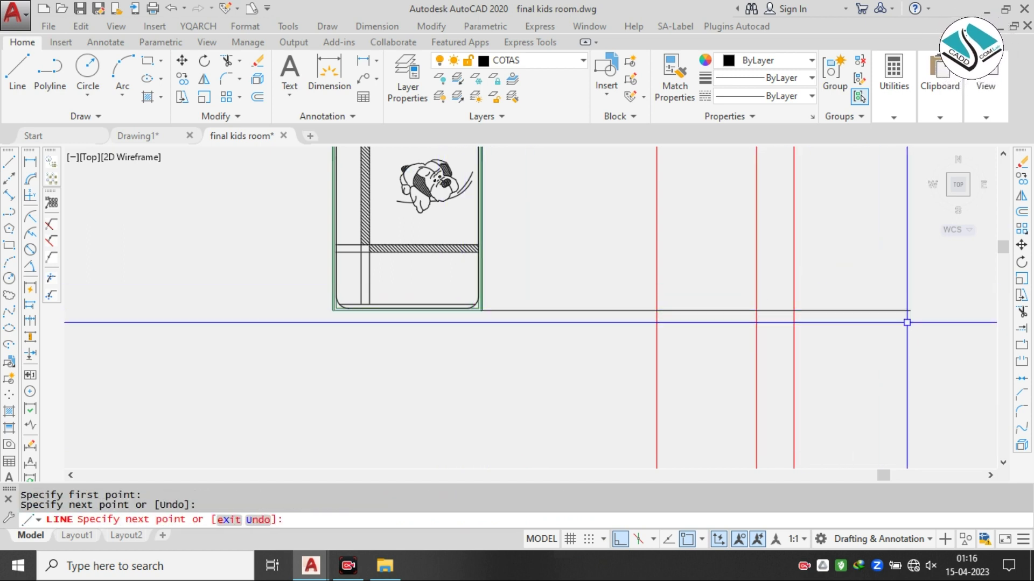
key("Escape")
- Trim the horizontal line to span only the wardrobe front and inner wall, and remove the wardrobe front line below it
type("tr")
key("space")
key("space")
left_click(896, 265)
left_click(838, 360)
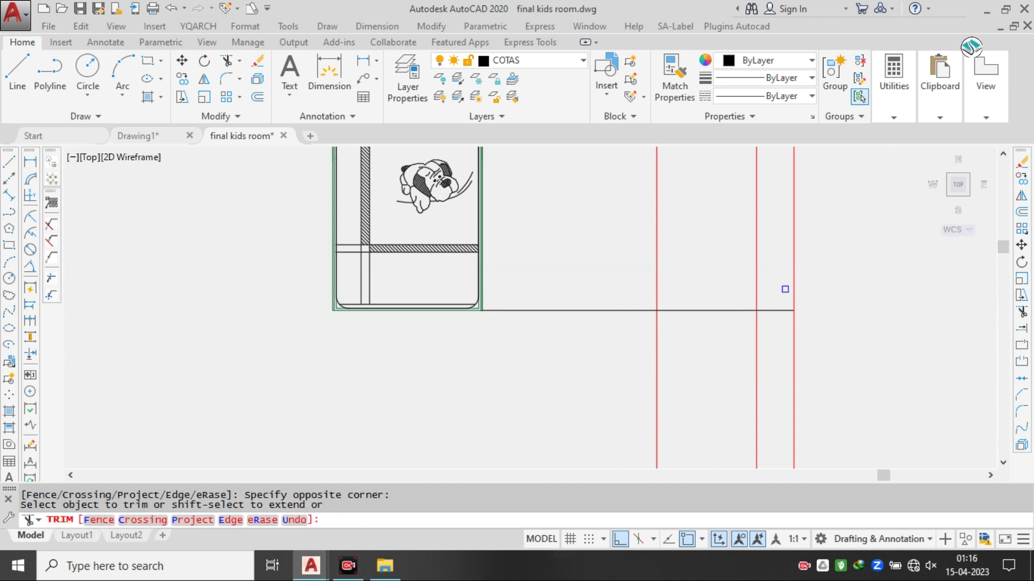
left_click(785, 289)
left_click(765, 331)
left_click(681, 336)
left_click(605, 263)
key("Escape")
scroll(595, 328, "down", 3)
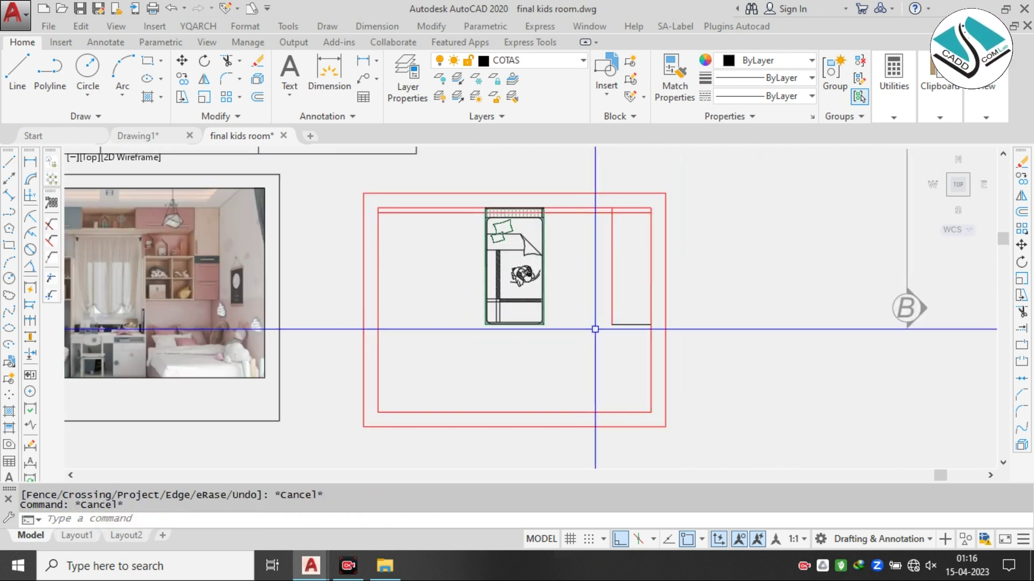
- Trim the wardrobe's upper corner, removing the front line above the 3" offset and the offset line beyond the front
scroll(606, 269, "up", 5)
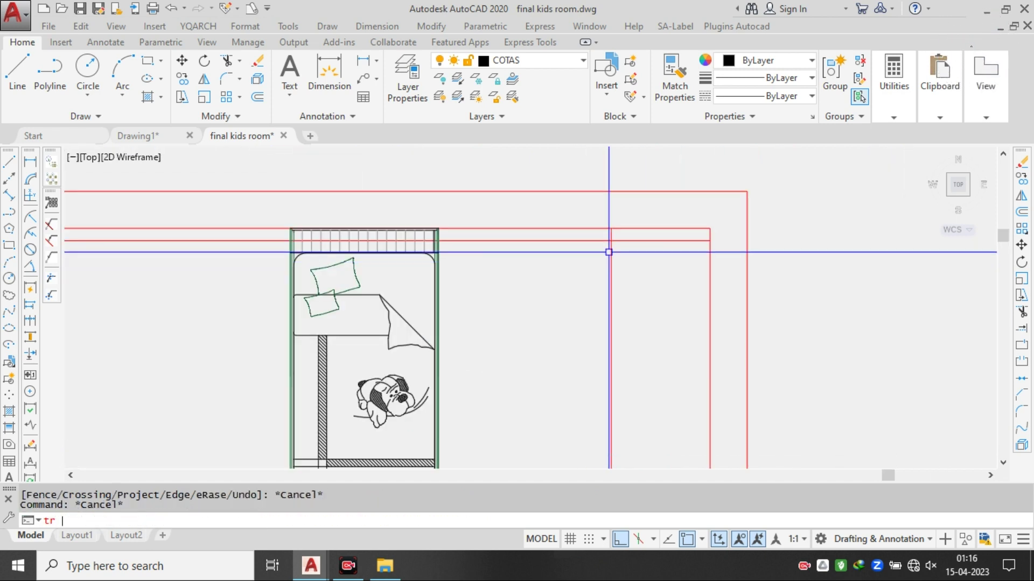
scroll(615, 232, "up", 6)
key("space")
left_click(612, 232)
left_click(573, 240)
left_click(502, 255)
left_click(481, 278)
scroll(458, 278, "down", 4)
middle_click_drag(315, 278, 737, 273)
key("Escape")
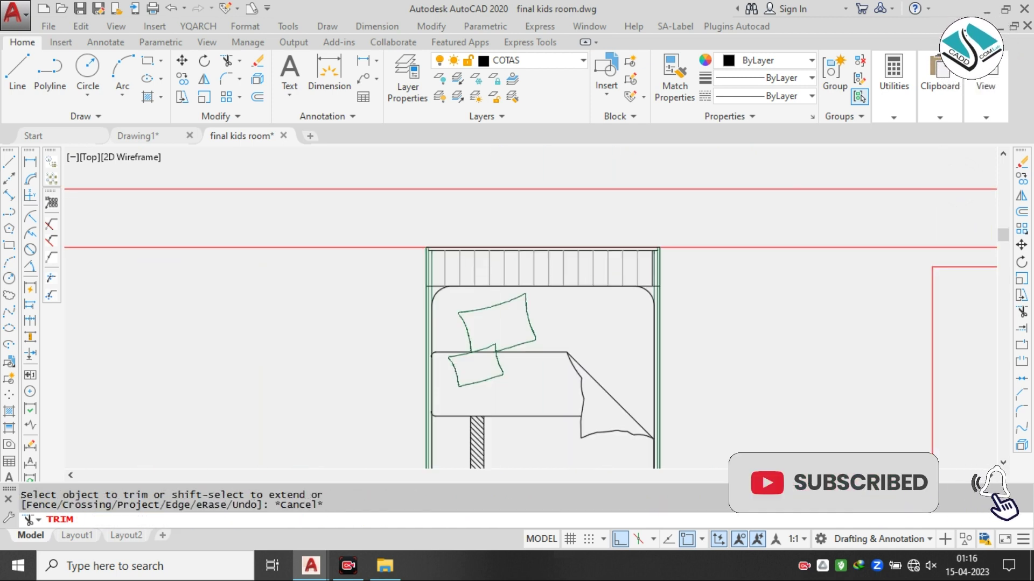
scroll(580, 262, "down", 4)
key("Escape")
key("Escape")
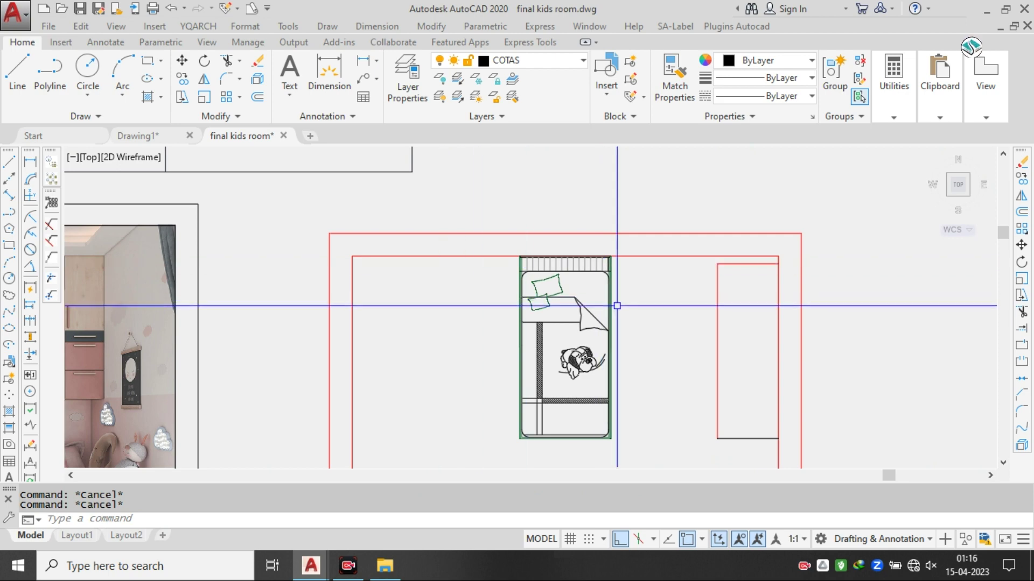
- Match the wardrobe's lower end line to the properties of its red front line
middle_click_drag(617, 306, 610, 240)
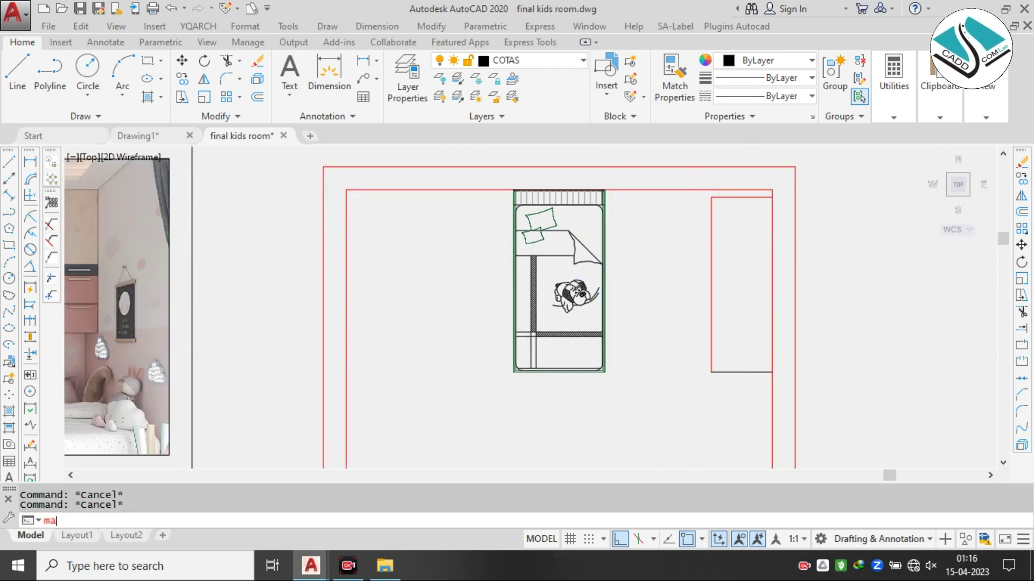
left_click(711, 334)
left_click(670, 393)
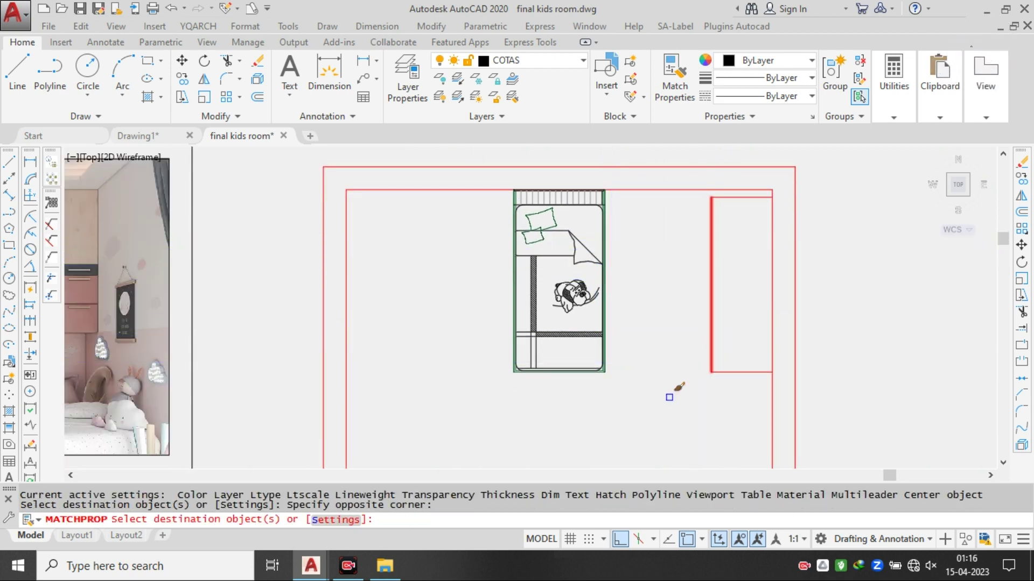
key("Escape")
key("Escape")
- Compare the room plan with the three reference photos, looking at the wardrobe and bed arrangement
scroll(554, 327, "down", 4)
middle_click_drag(553, 326, 676, 332)
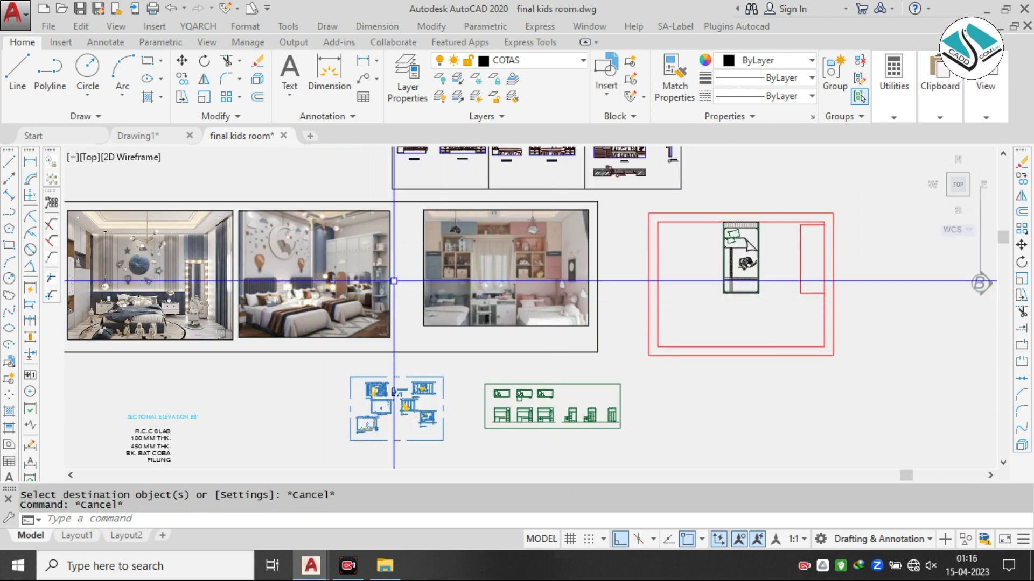
scroll(183, 289, "up", 4)
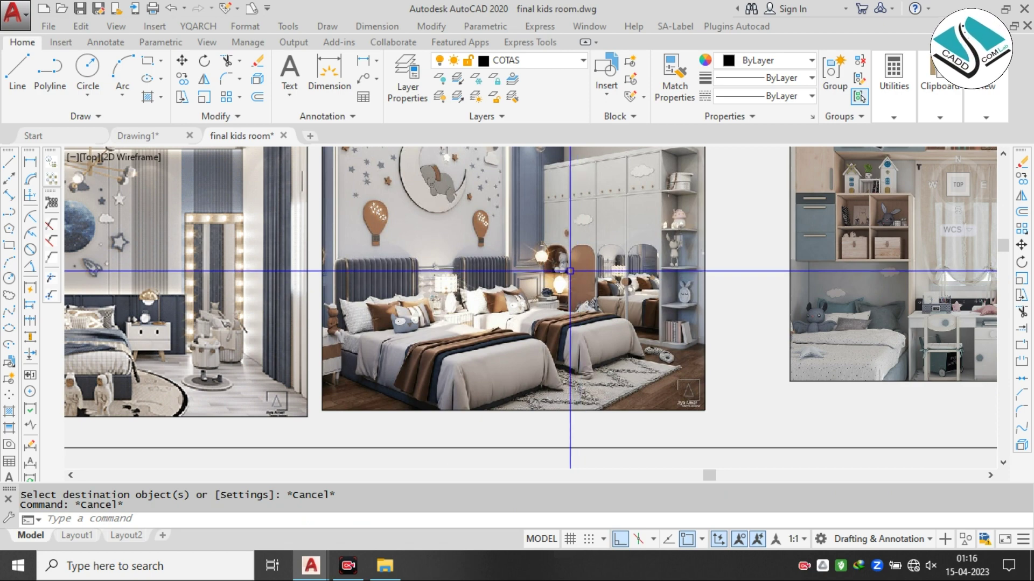
scroll(571, 268, "down", 2)
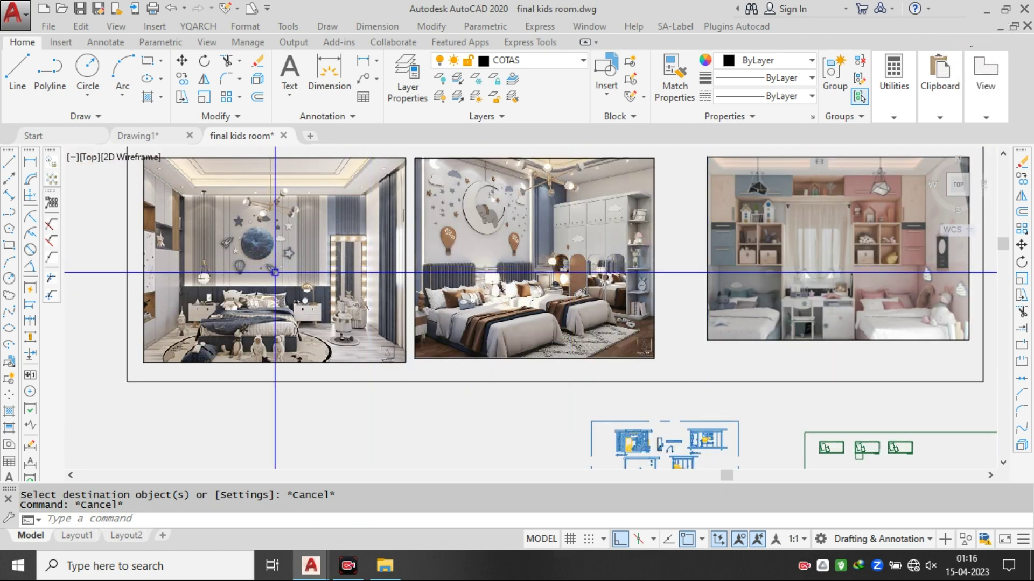
scroll(276, 266, "down", 2)
middle_click_drag(529, 266, 312, 270)
scroll(723, 227, "up", 4)
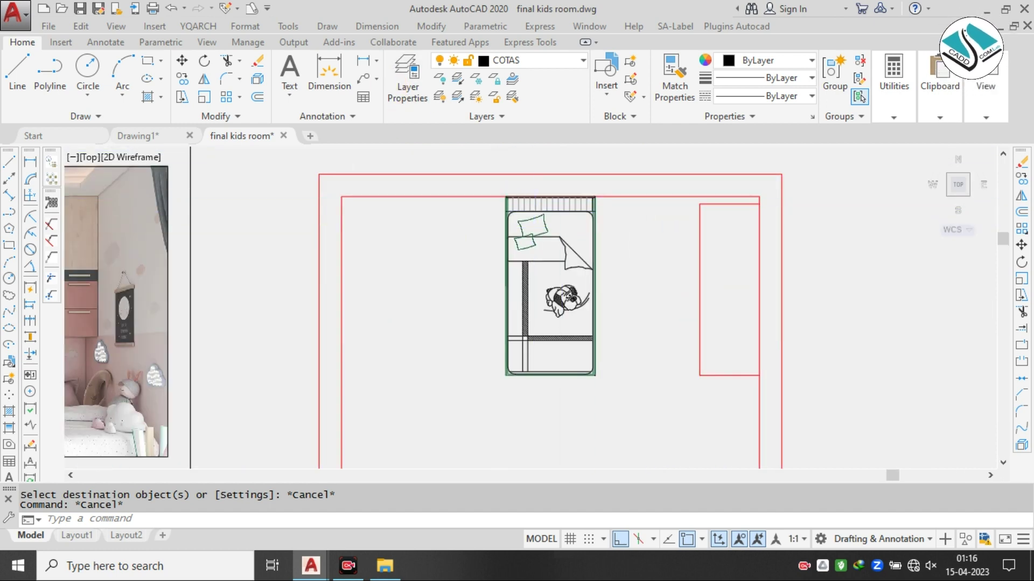
- Open the dimension style manager and preview the available styles, including the DEPA styles, cad-block.com, gobi, ISO-25 and simone
type("d")
key("Return")
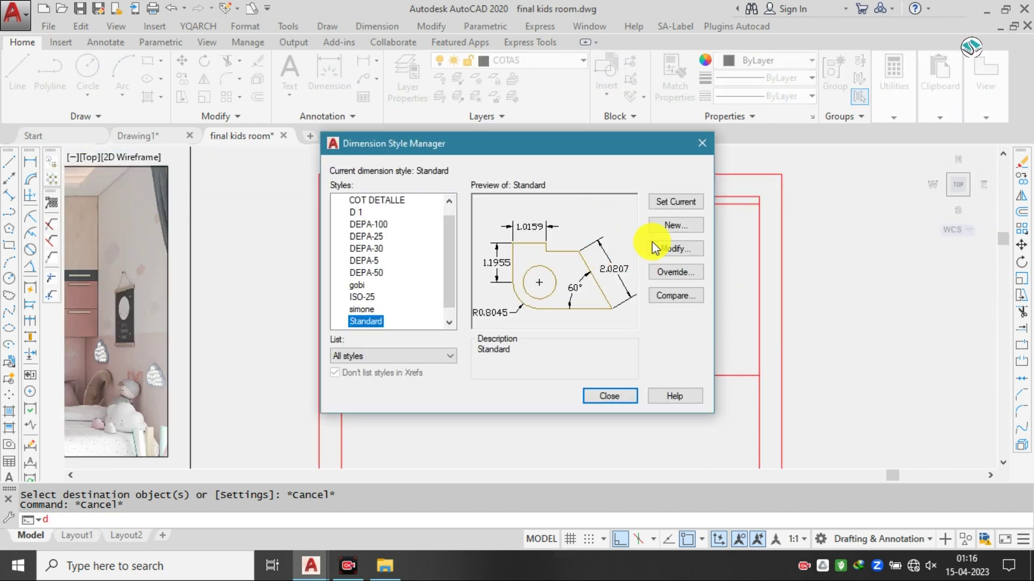
left_click(368, 225)
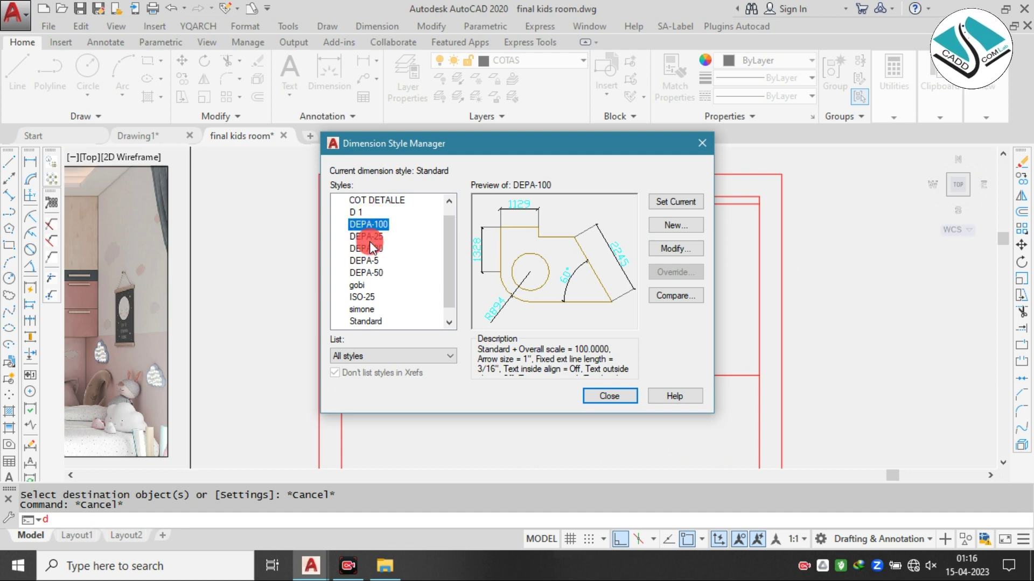
left_click(363, 260)
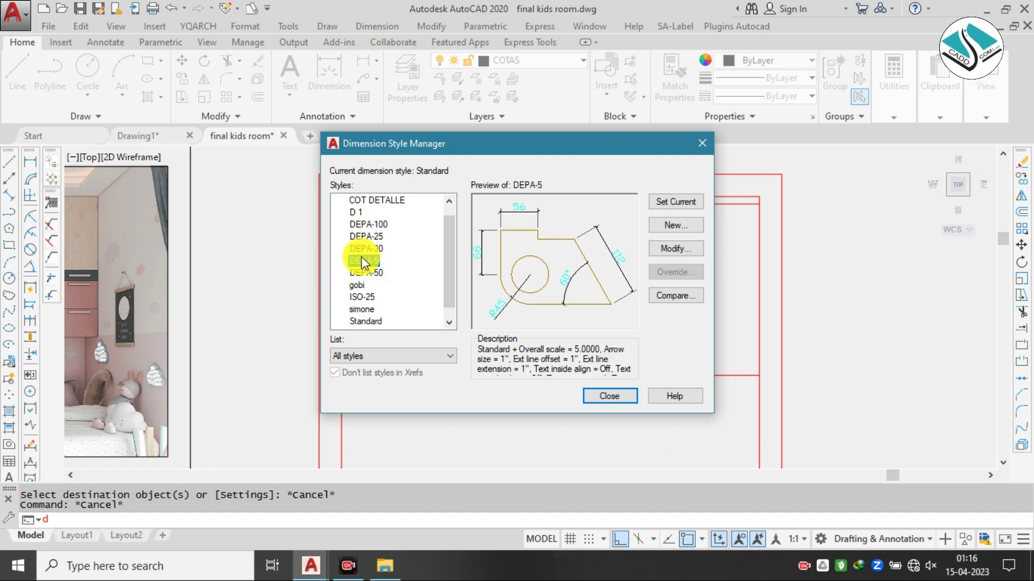
left_click(382, 201)
scroll(377, 266, "up", 1)
left_click(380, 200)
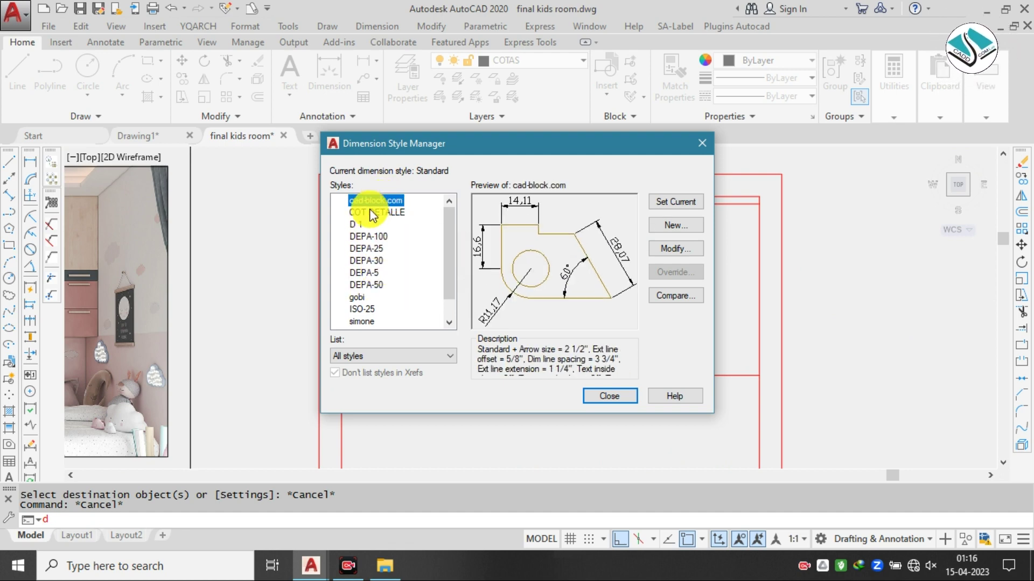
left_click(363, 298)
left_click(363, 307)
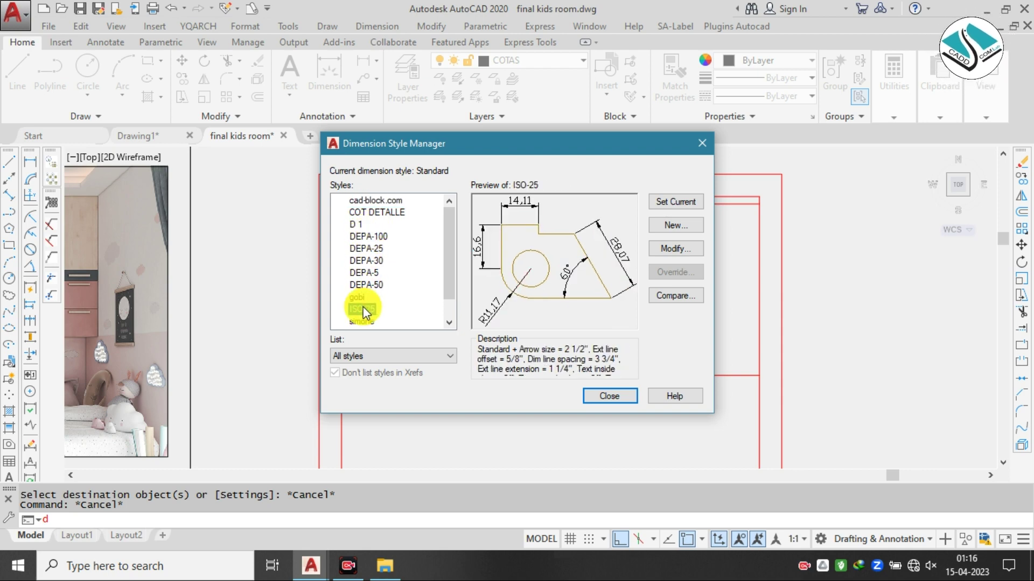
left_click(367, 321)
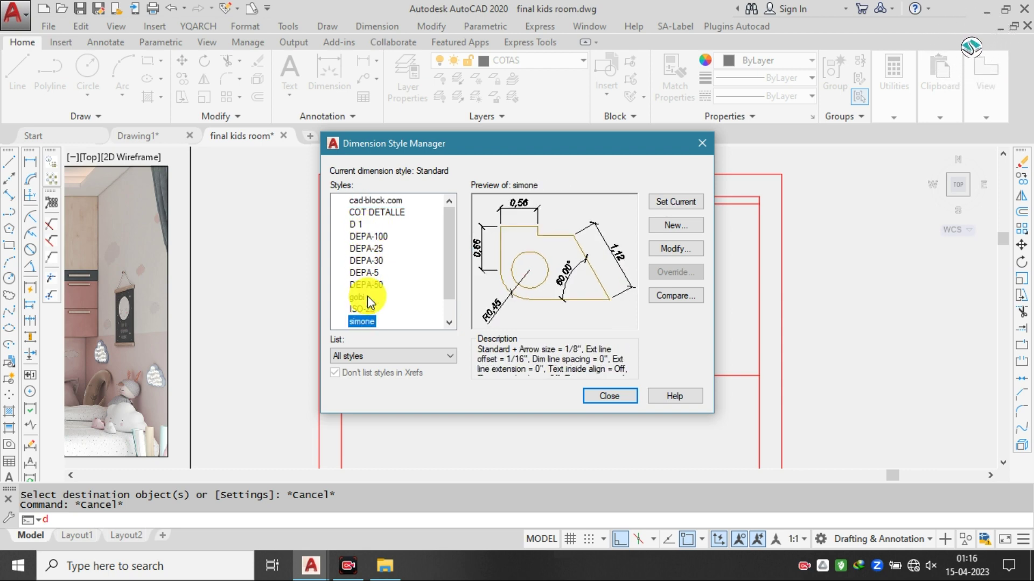
left_click(368, 297)
left_click(375, 274)
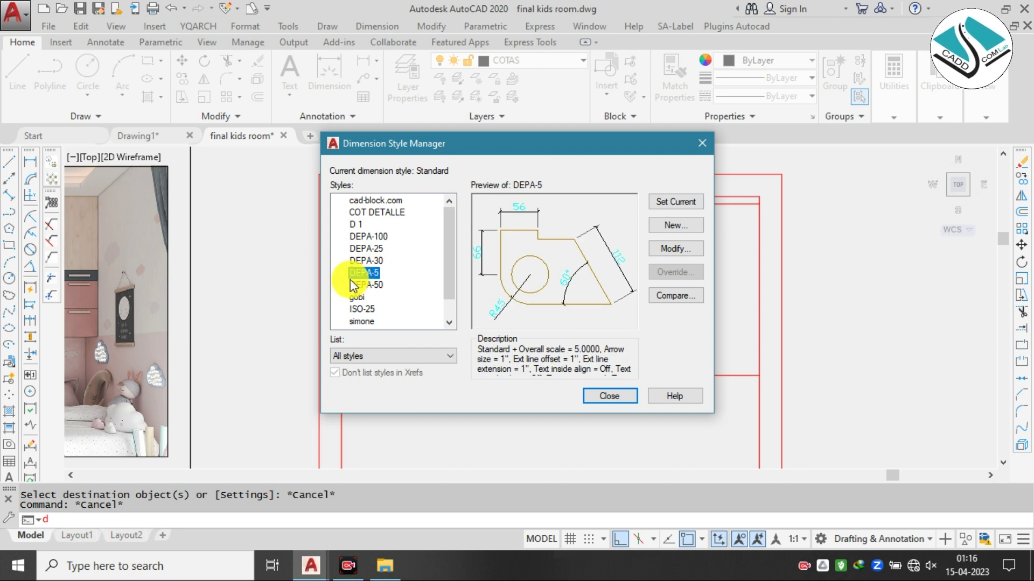
left_click(369, 236)
left_click(367, 273)
left_click(365, 285)
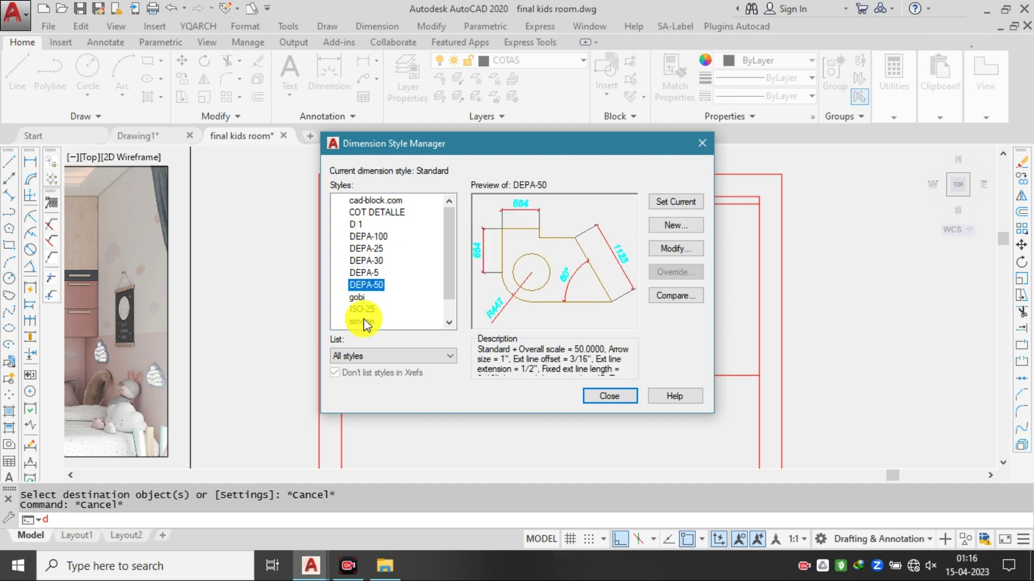
- Modify the simone dimension style to use Architectural units and a text height of 6"
left_click(364, 321)
left_click(682, 249)
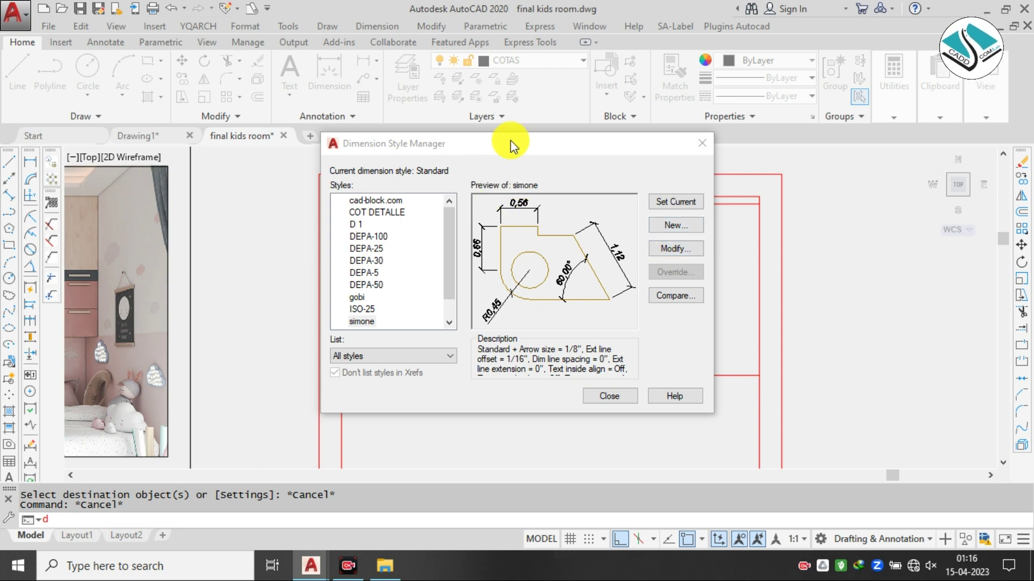
left_click(696, 58)
left_click(639, 90)
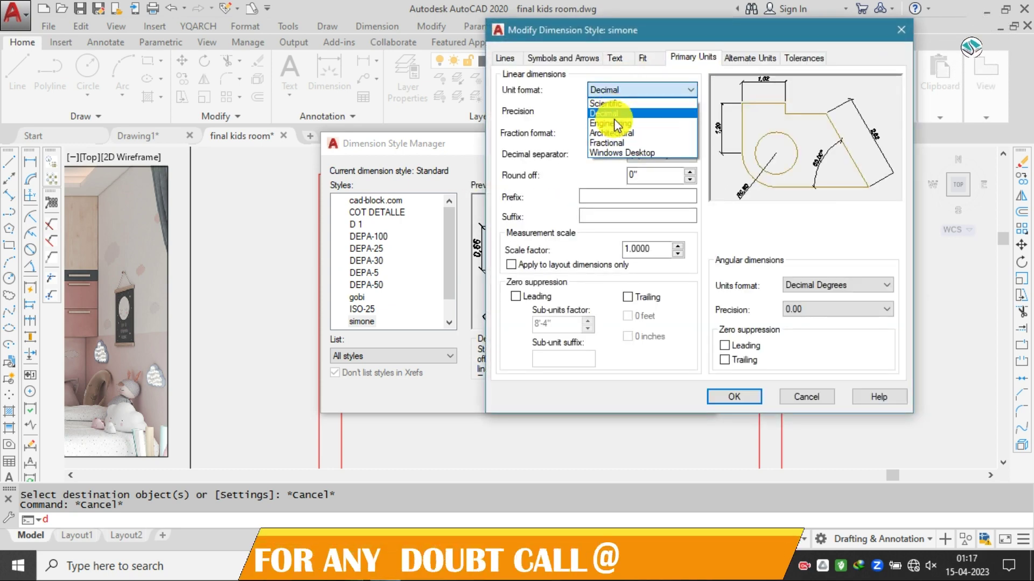
left_click(619, 58)
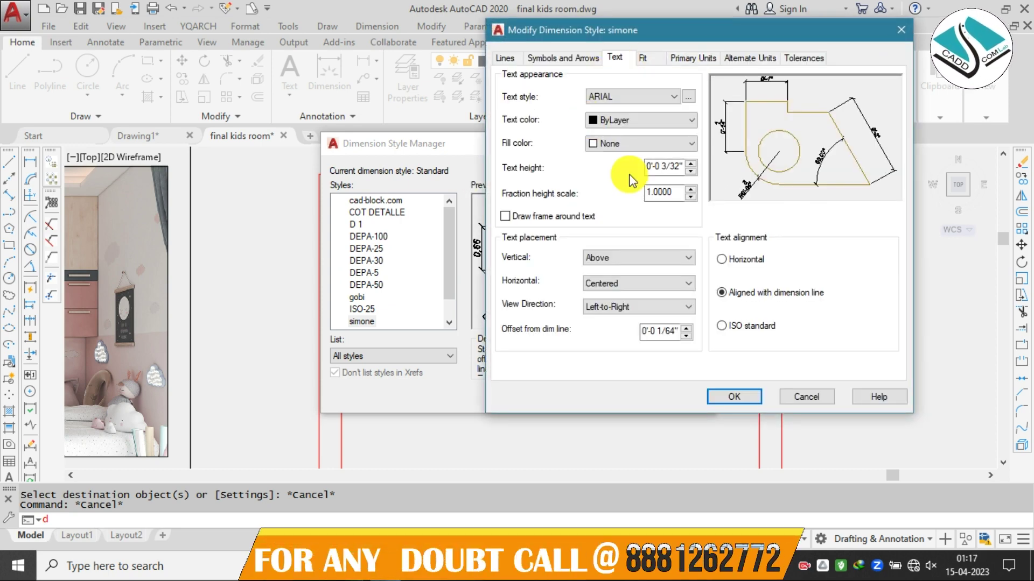
double_click(672, 164)
type("6\"")
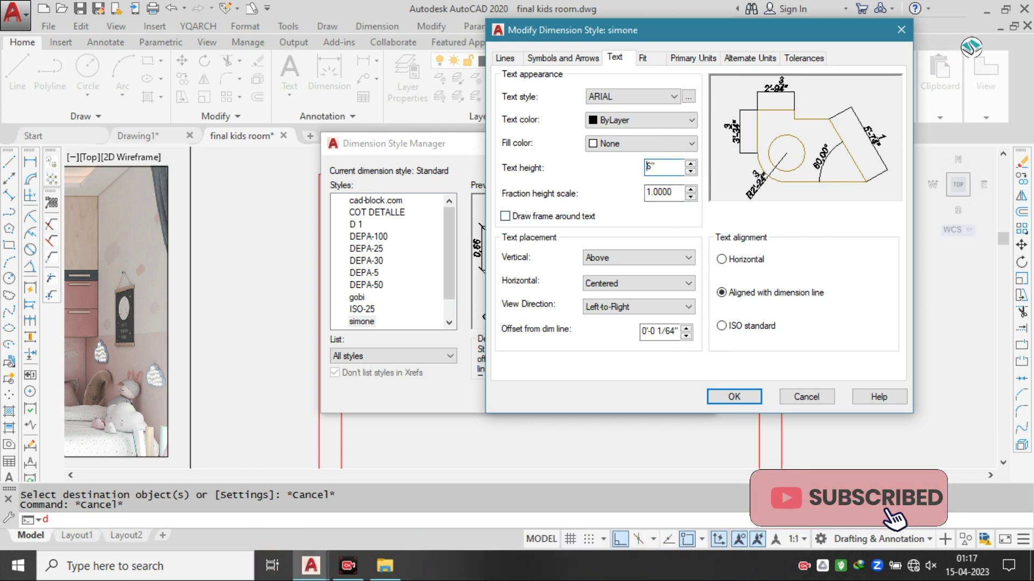
- Set the simone dimension style's arrow size to 6" and close the dimension style settings
left_click(562, 57)
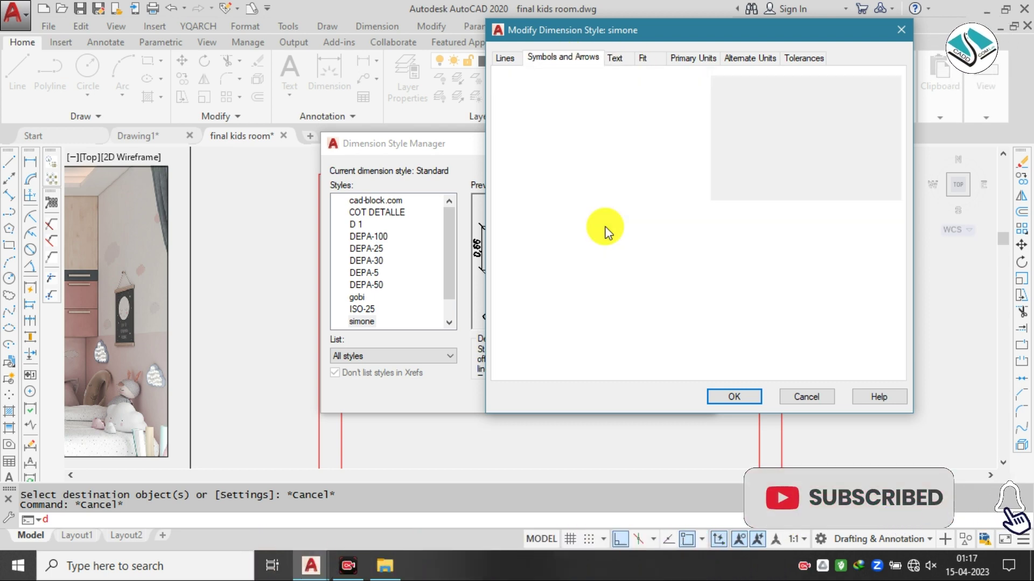
type("\"")
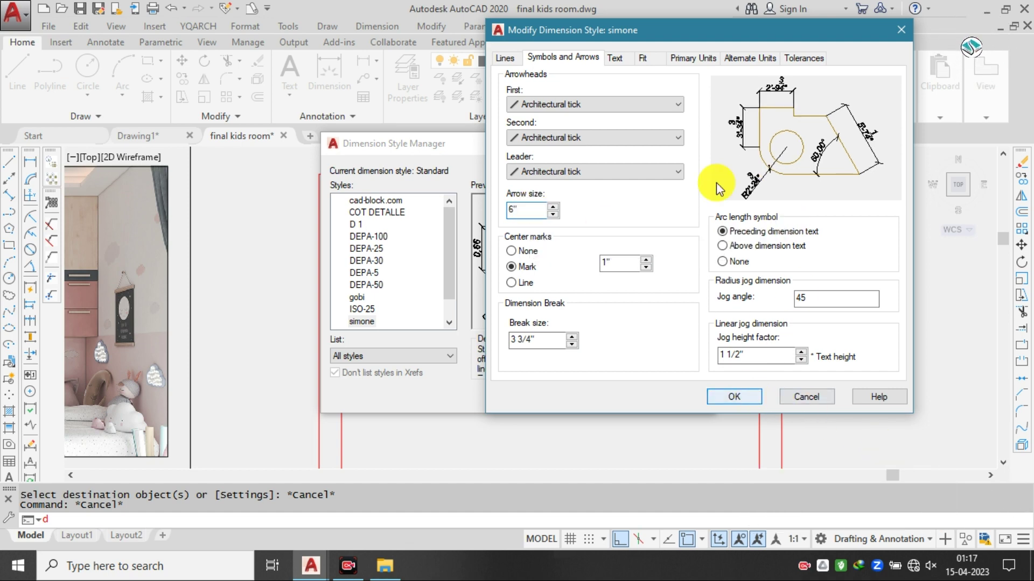
key("Return")
left_click(610, 396)
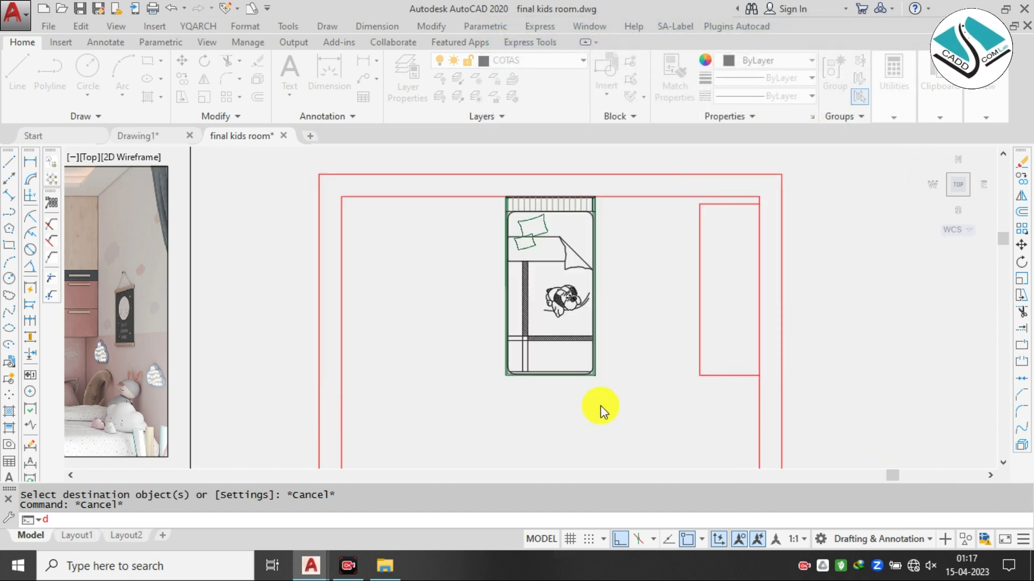
- Measure the gap between the bed's wardrobe-facing side and the wardrobe front with a temporary linear dimension
left_click(376, 26)
left_click(392, 64)
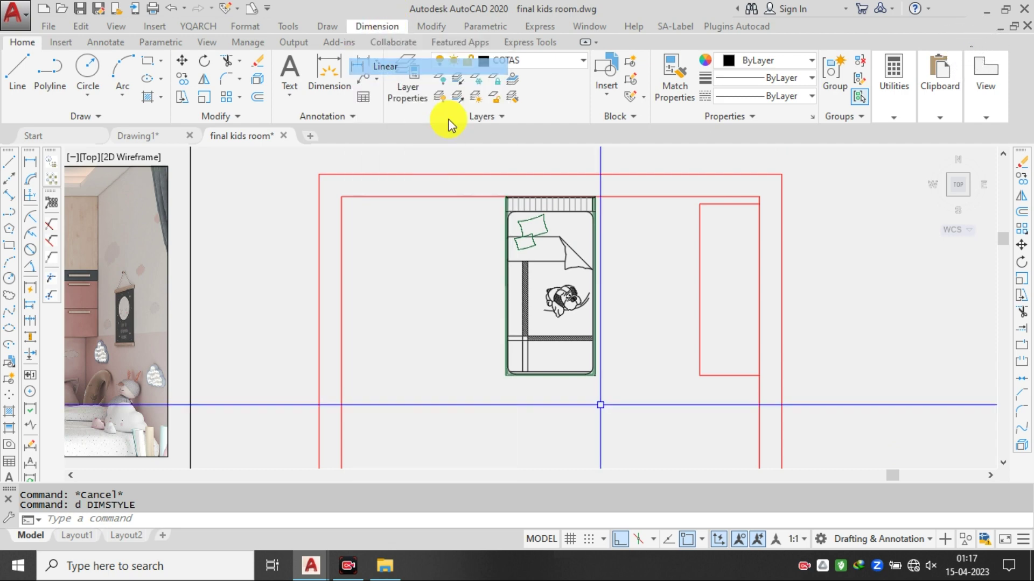
scroll(616, 212, "up", 2)
left_click(582, 245)
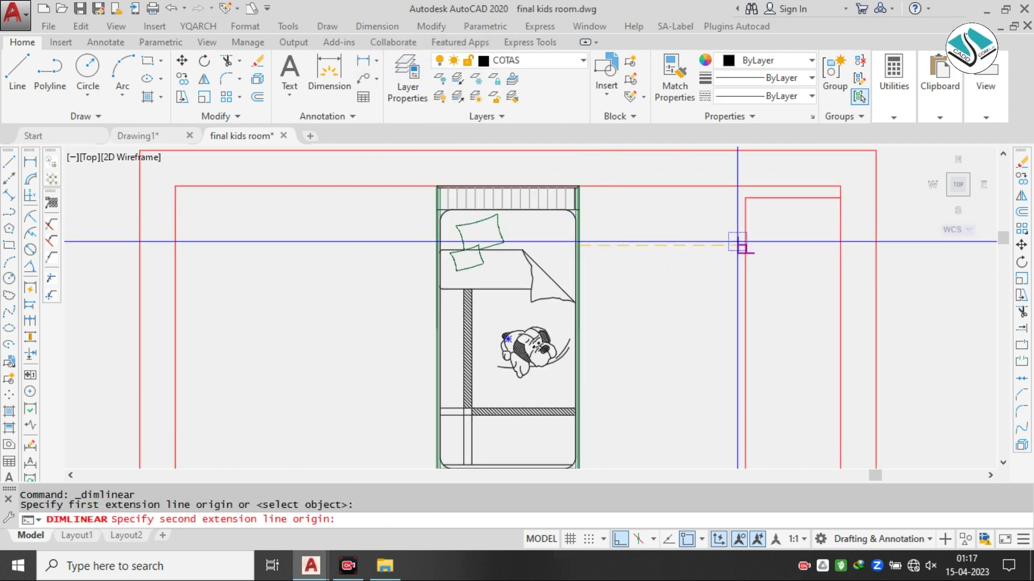
left_click(745, 247)
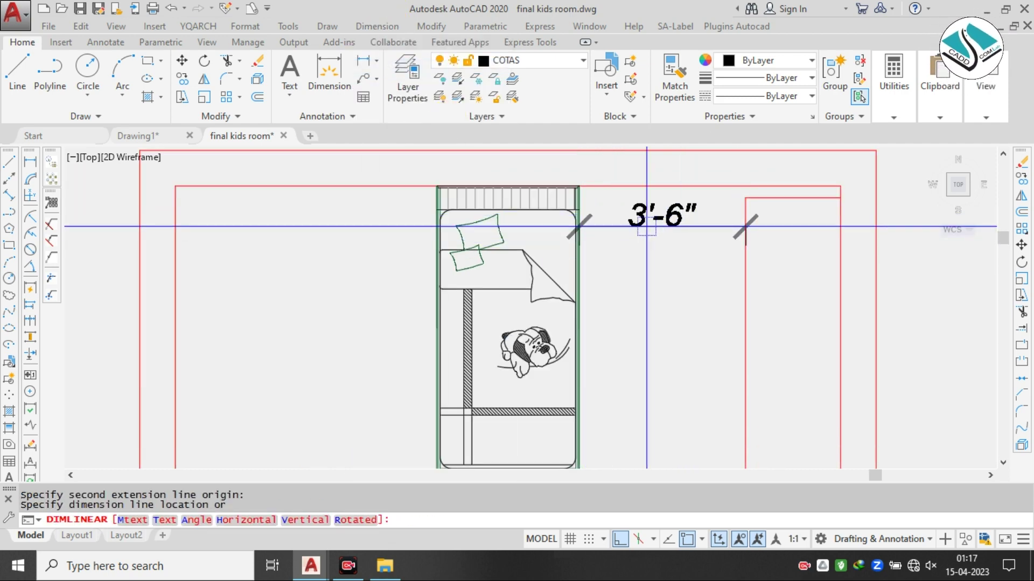
key("Escape")
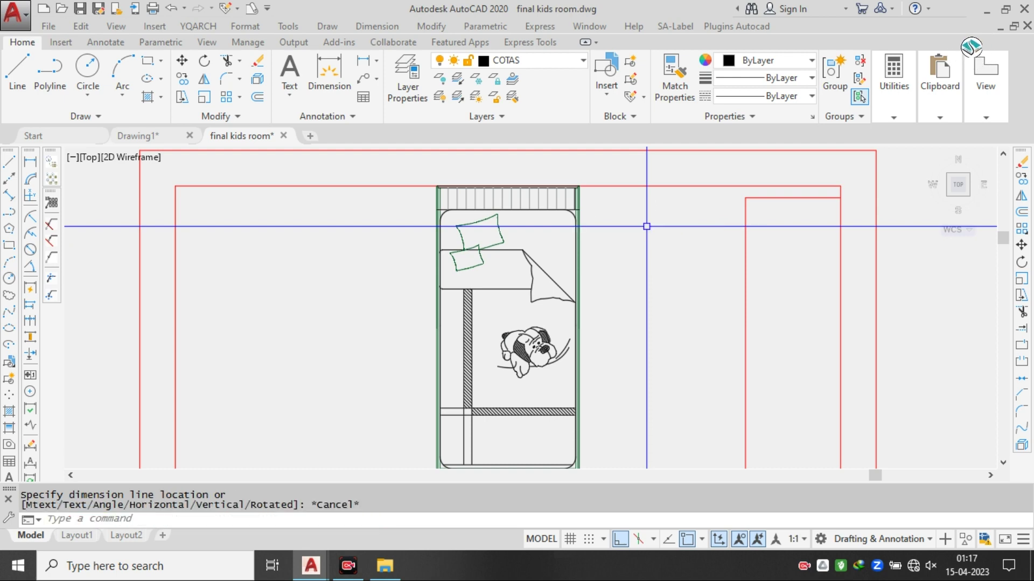
- Examine the kids' room reference photos for the spacing between bed and wardrobe, and return to the plan
scroll(646, 224, "down", 6)
scroll(391, 278, "up", 6)
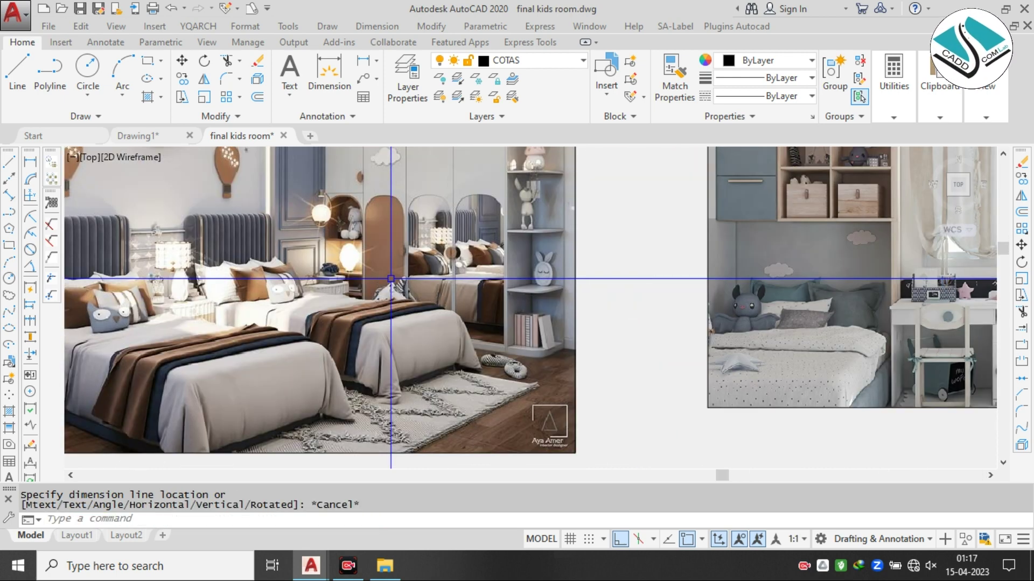
scroll(401, 285, "down", 4)
mouse_move(712, 269)
middle_mouse_down()
mouse_move(434, 263)
mouse_move(308, 275)
middle_mouse_up()
scroll(594, 156, "up", 2)
middle_click_drag(666, 212, 597, 195)
middle_click_drag(707, 175, 661, 222)
left_click(648, 156)
key("Escape")
left_click(575, 179)
left_click(755, 399)
left_click(743, 286)
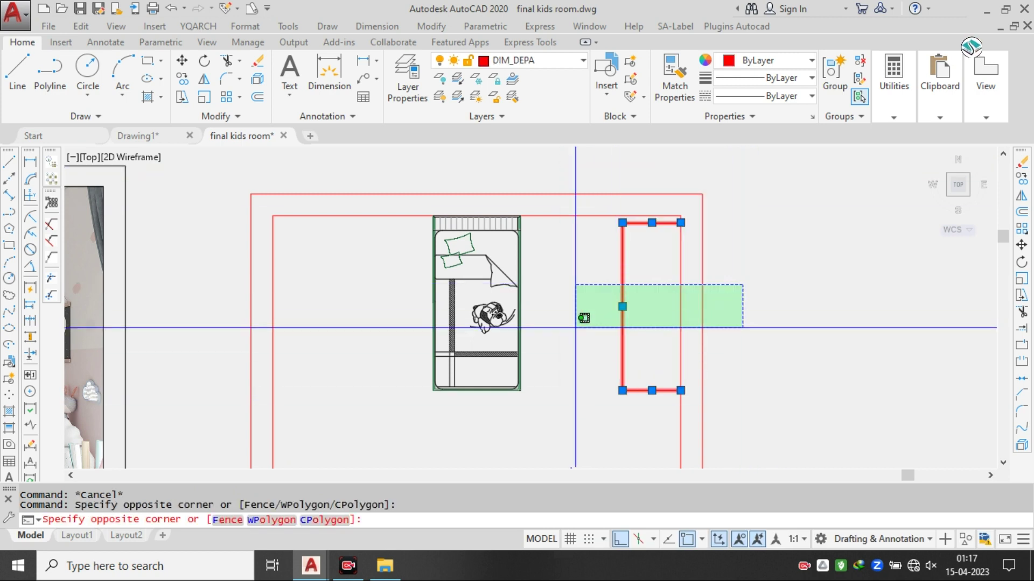
left_click(651, 264)
key("Escape")
key("Escape")
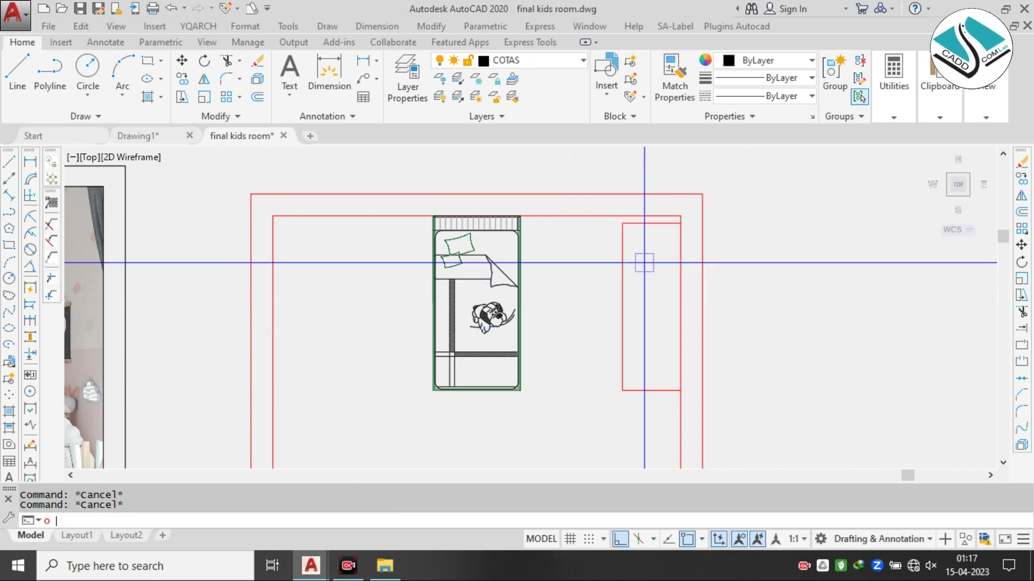
- Offset the bed's wardrobe-facing side line 2' towards the wardrobe
type("o")
key("Return")
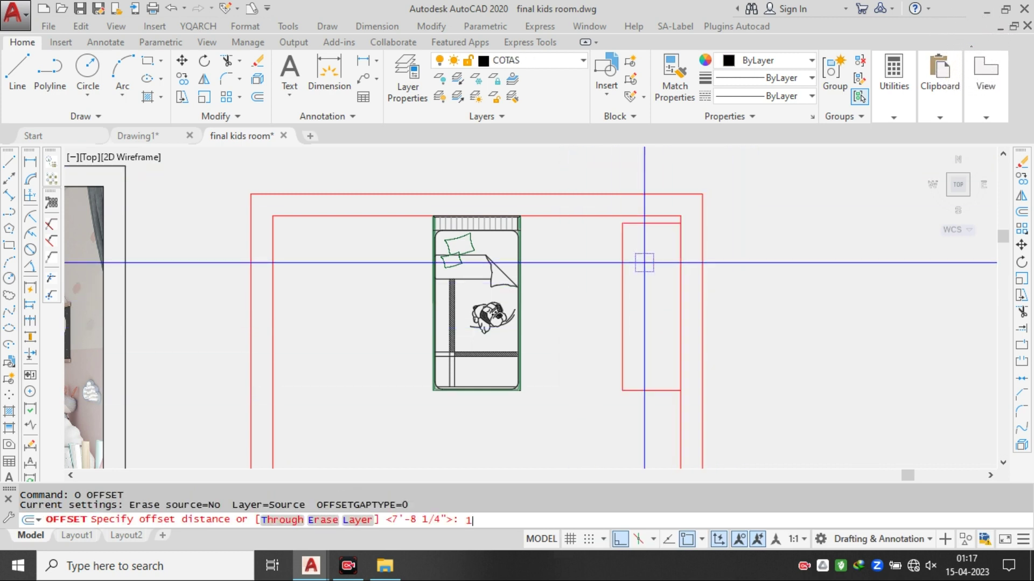
type("2'")
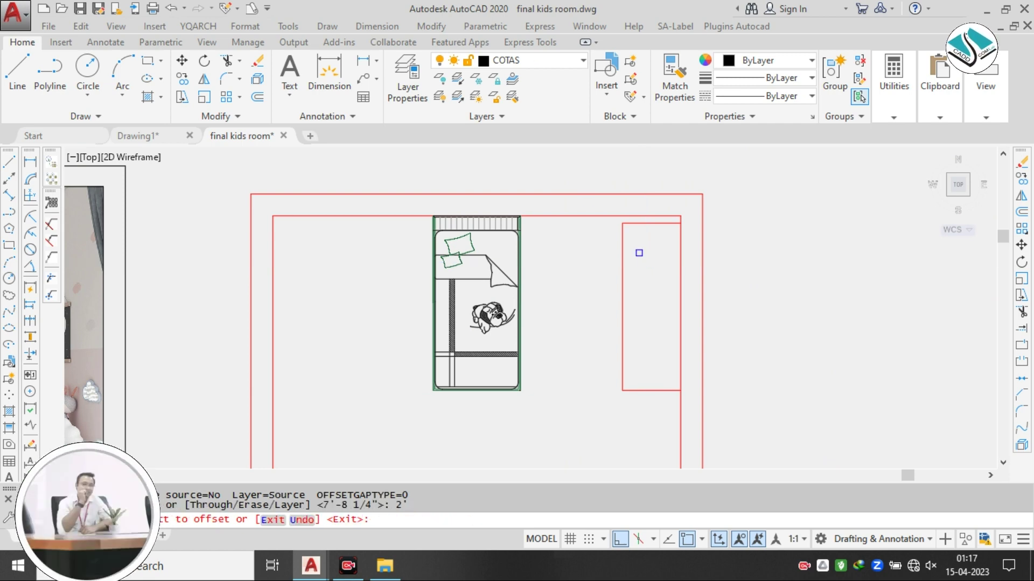
scroll(533, 218, "up", 6)
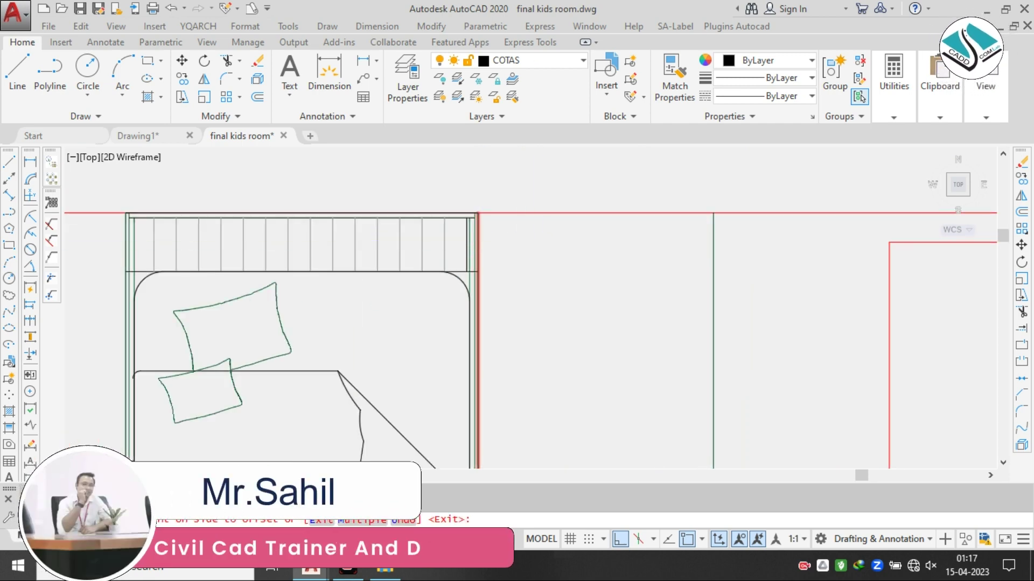
scroll(478, 242, "down", 5)
- Move the wardrobe together with the room's right wall lines so the wardrobe front meets the 2' offset line
left_click_drag(631, 175, 770, 418)
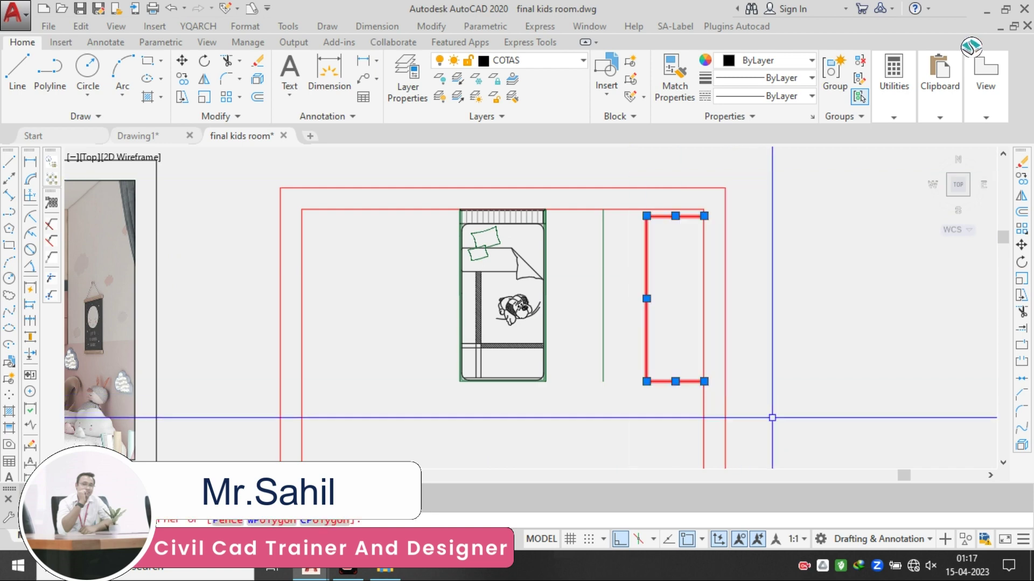
left_click_drag(760, 286, 693, 299)
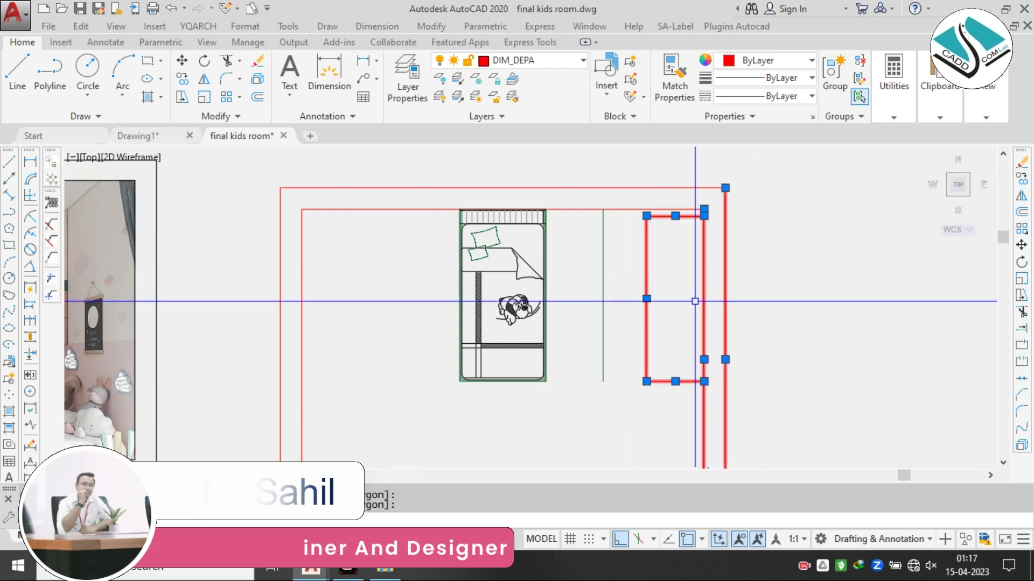
type("m")
key("Return")
scroll(658, 196, "up", 4)
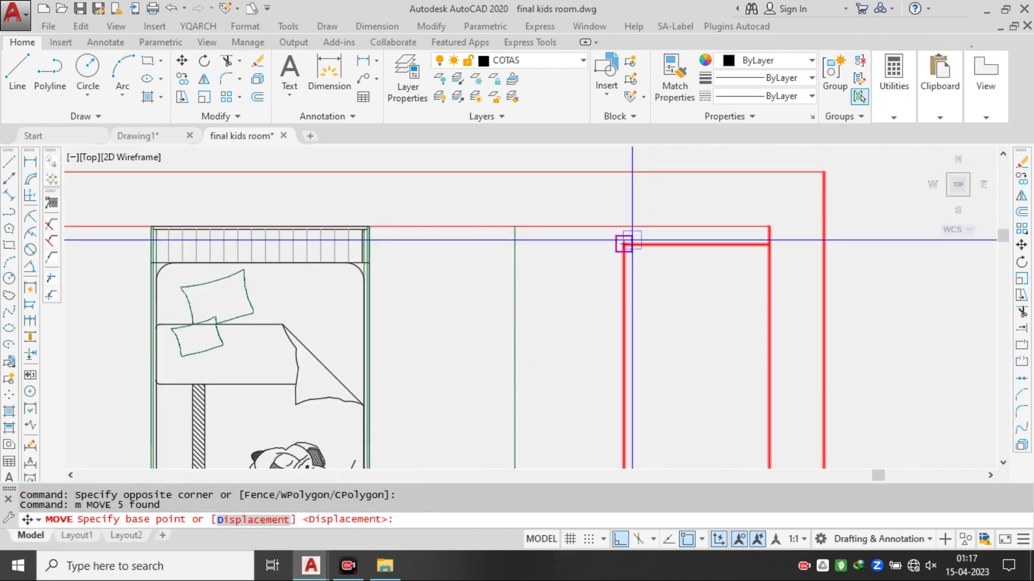
left_click(625, 242)
left_click(526, 231)
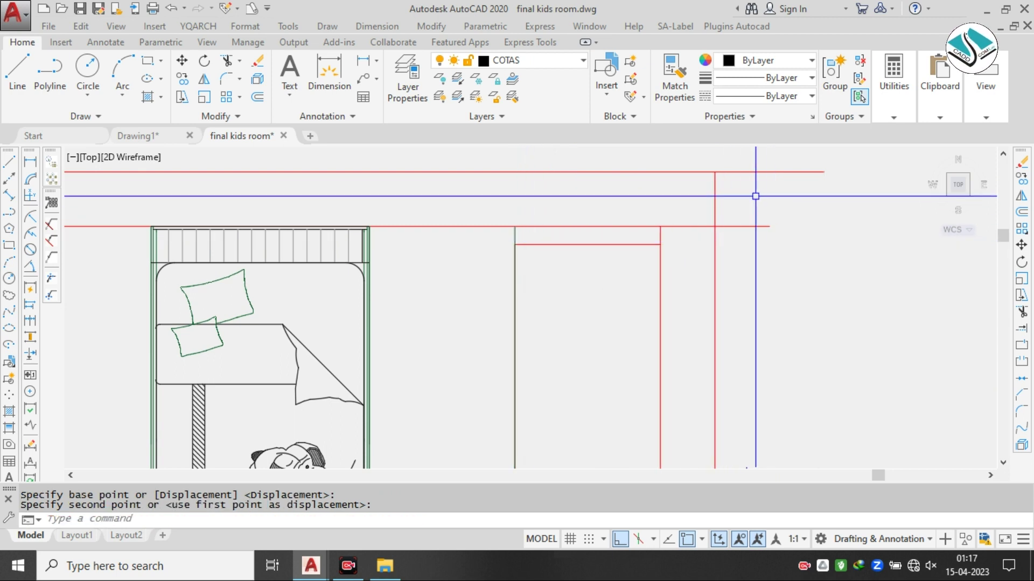
- Trim the top wall lines that overrun the moved right wall at the room's upper-right corner
key("Escape")
key("Escape")
left_click(768, 153)
left_click(743, 240)
left_click(691, 207)
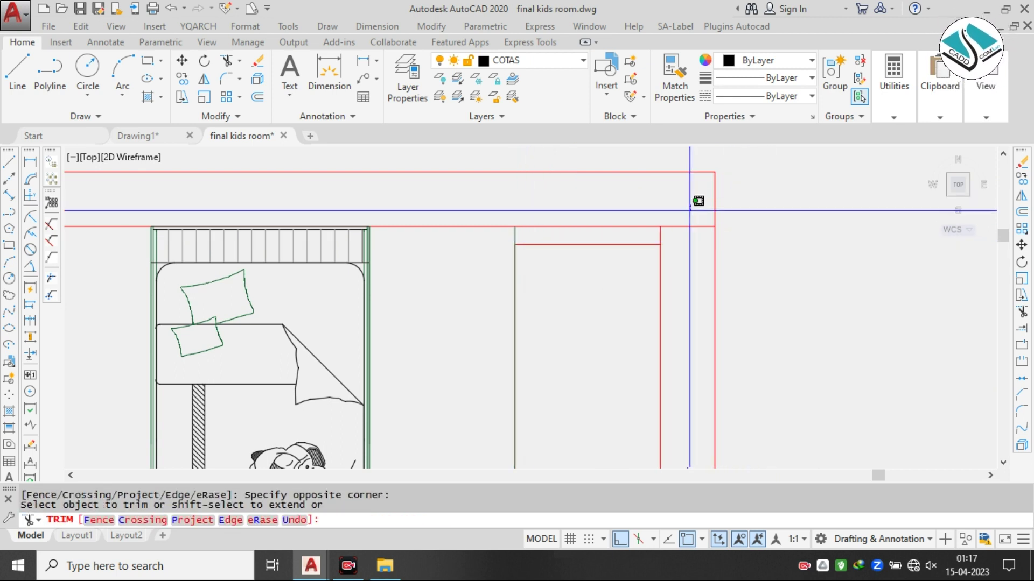
left_click(688, 246)
scroll(568, 212, "up", 2)
key("Escape")
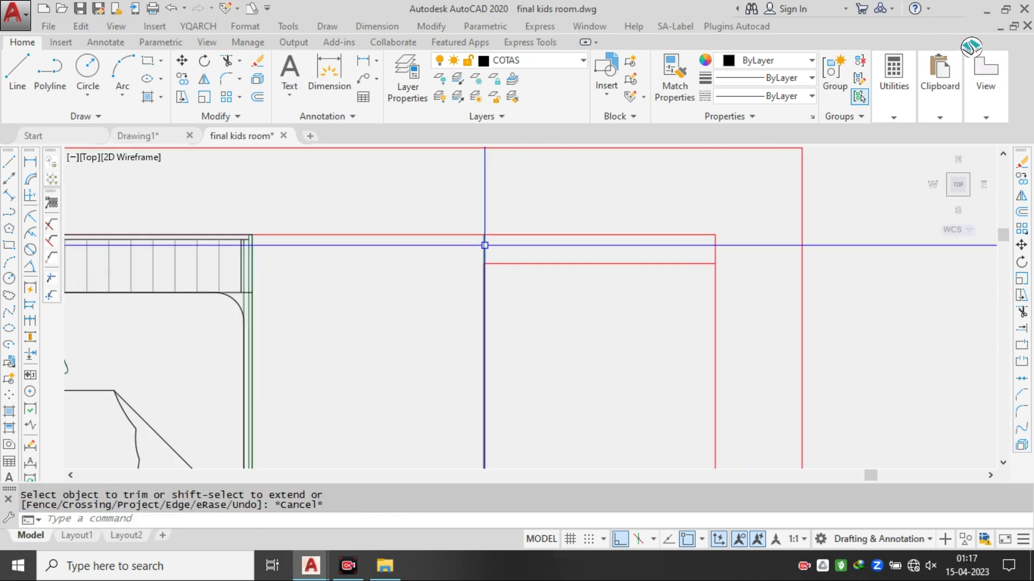
- Erase the green 2' offset guide line at the wardrobe front
left_click(483, 253)
type("e")
key("Return")
scroll(565, 201, "down", 5)
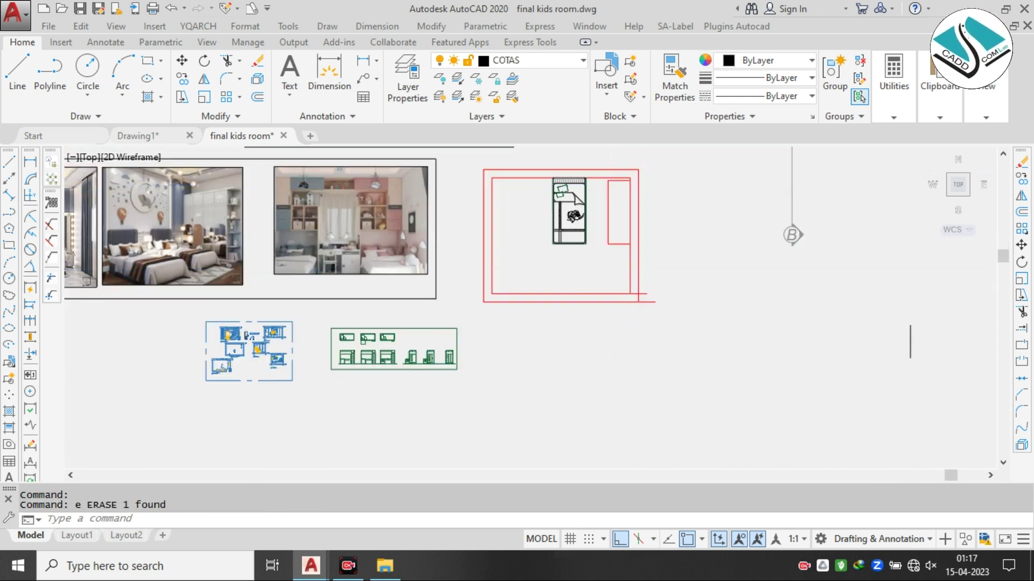
- Trim the overrunning inner and outer wall lines at the room's lower-right corner into clean corners
scroll(640, 289, "up", 4)
type("ex")
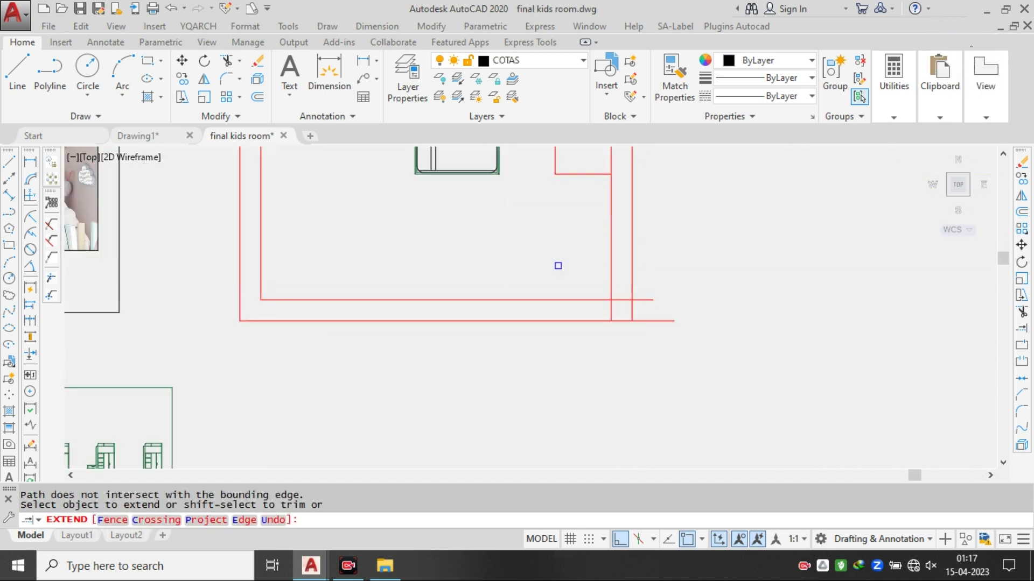
key("Escape")
type("tr")
key("Return")
key("Return")
scroll(628, 273, "up", 4)
left_click(668, 322)
left_click(653, 405)
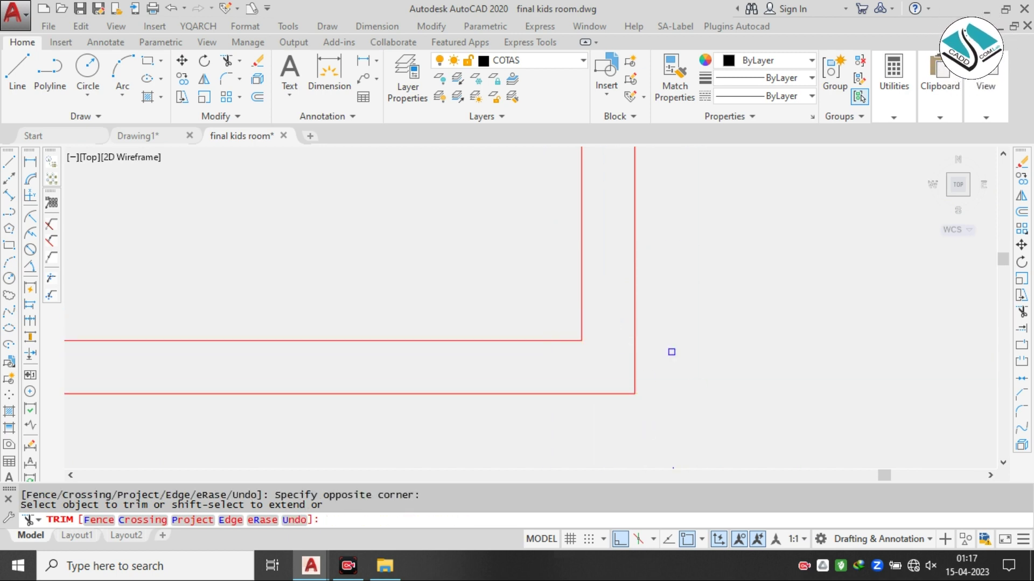
key("Escape")
- Erase the stray red line segment outside the room, to the right of the plan
scroll(672, 352, "down", 8)
left_click(898, 401)
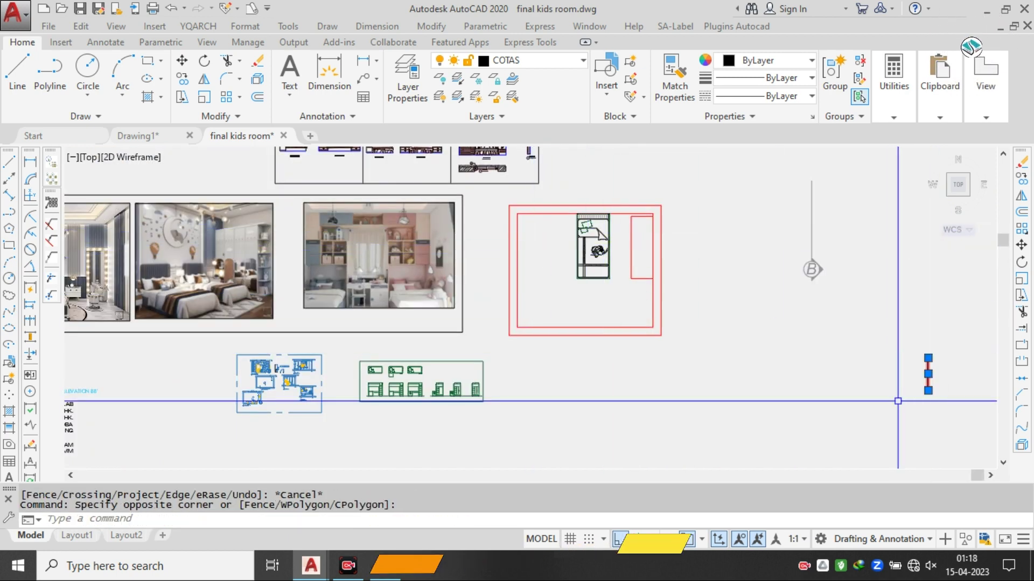
type("e")
key("Return")
- Examine the three reference bedroom photos beside the plan for the bedside furniture arrangement
middle_click_drag(380, 257, 510, 274)
scroll(765, 262, "up", 2)
middle_click_drag(798, 254, 735, 256)
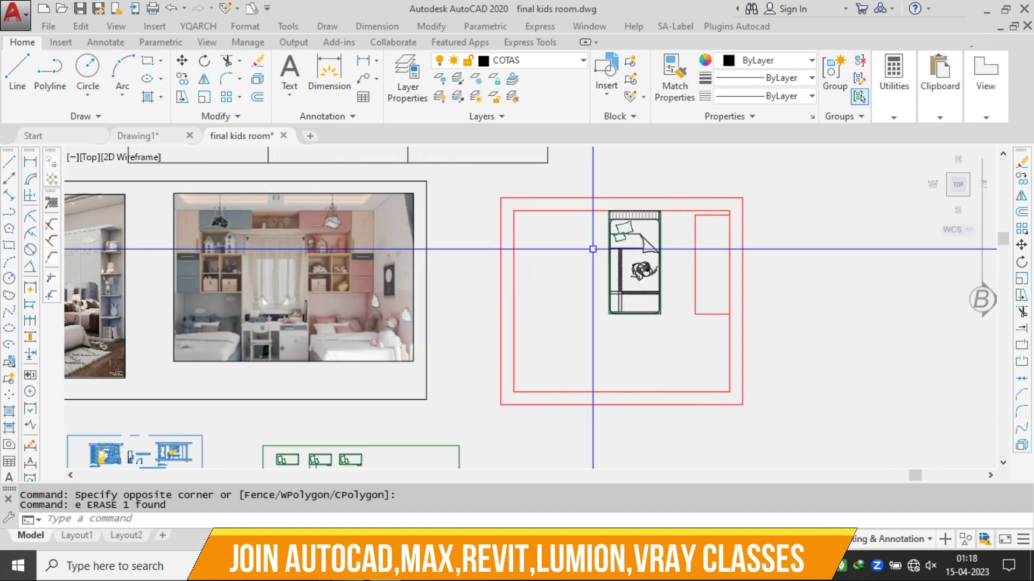
middle_click_drag(351, 258, 606, 254)
middle_click_drag(223, 291, 323, 272)
middle_click_drag(199, 271, 339, 259)
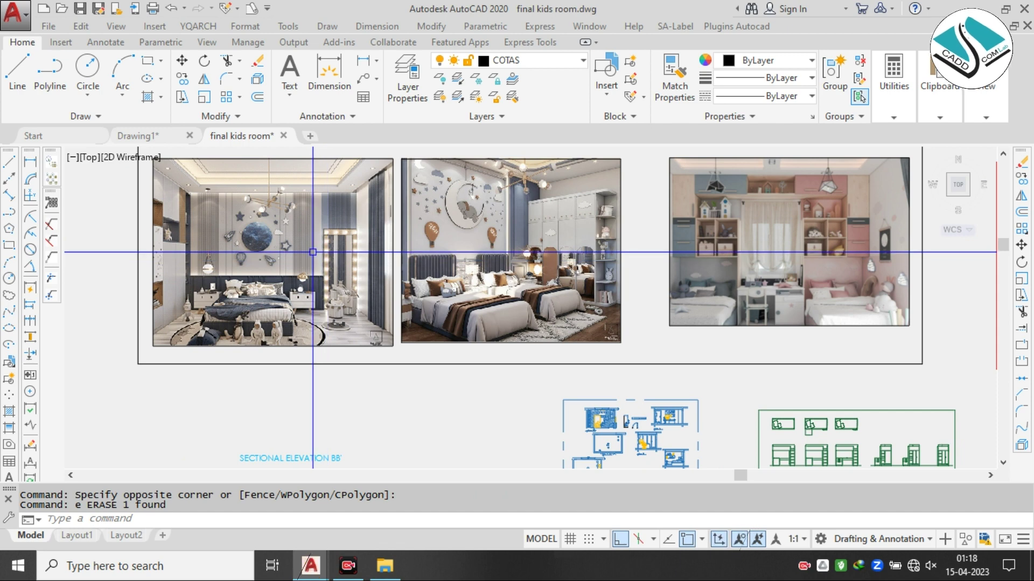
scroll(307, 248, "down", 2)
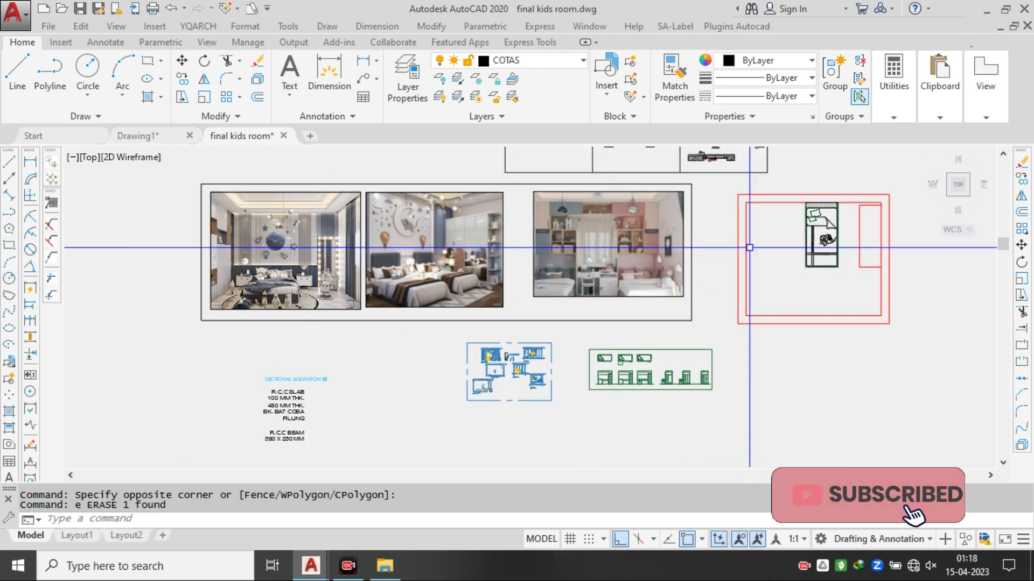
scroll(826, 206, "up", 2)
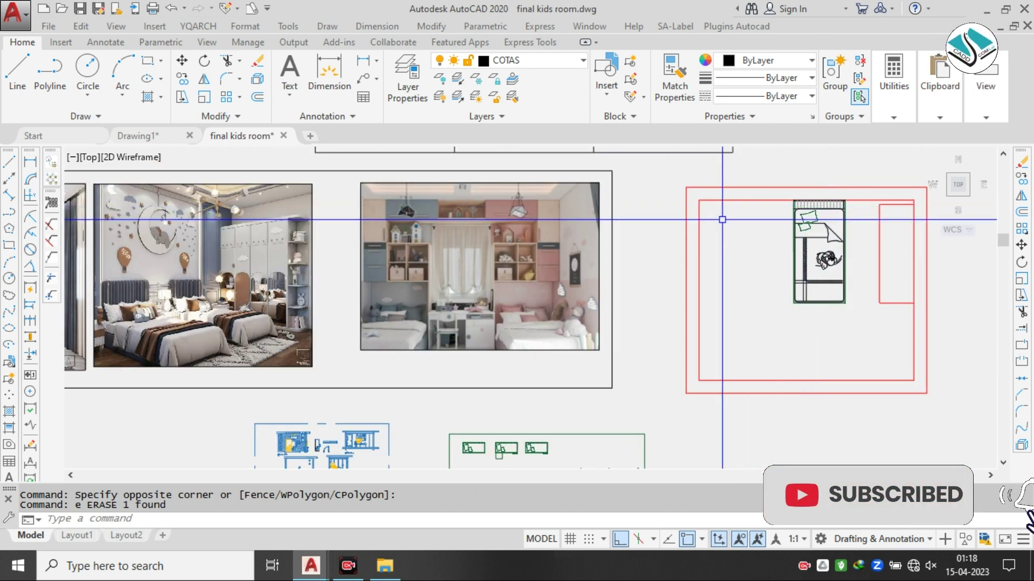
middle_click_drag(68, 322, 294, 270)
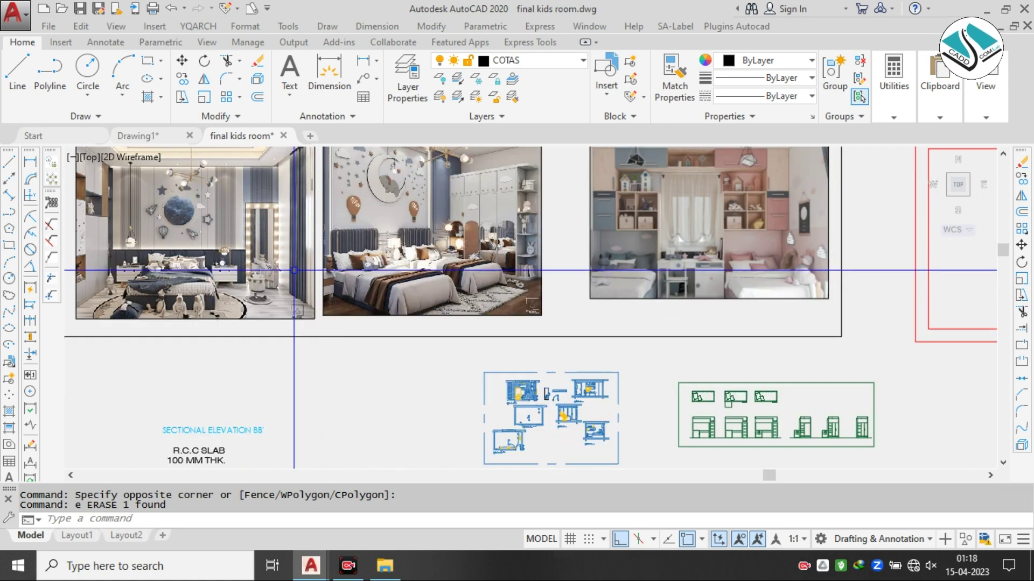
scroll(162, 273, "up", 2)
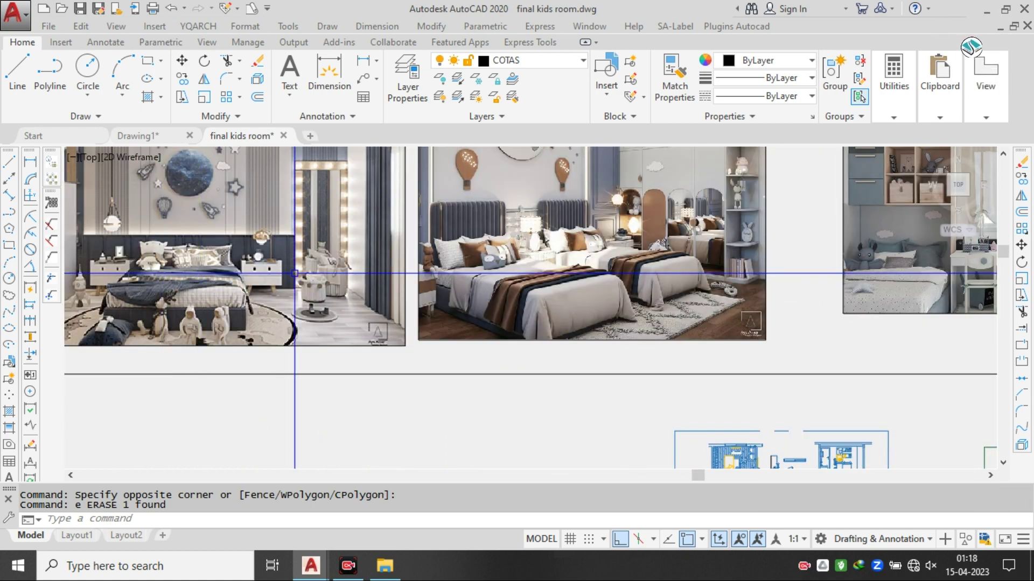
scroll(667, 224, "down", 3)
scroll(915, 270, "up", 2)
scroll(727, 209, "up", 4)
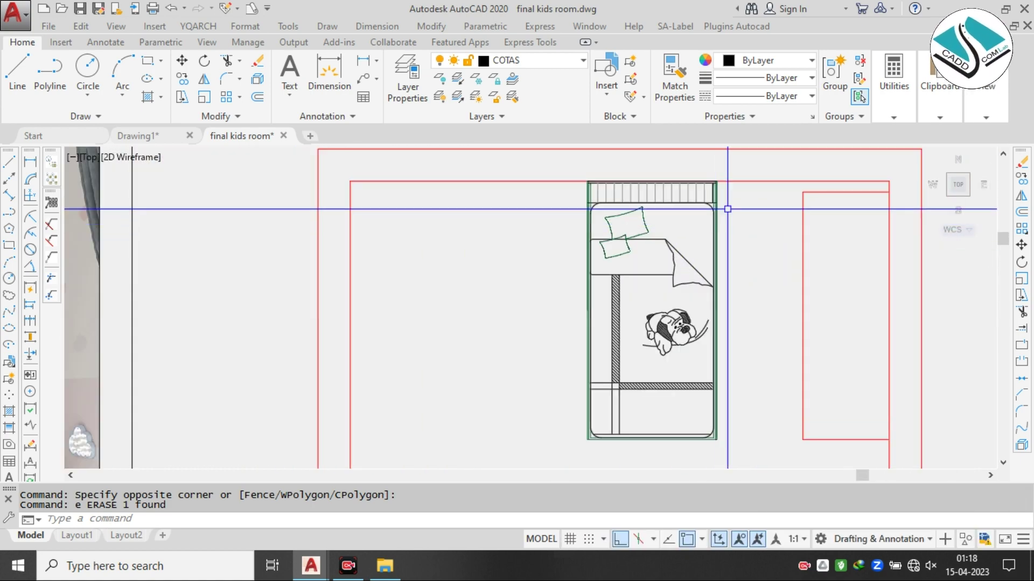
left_click(587, 173)
key("Escape")
key("Escape")
key("Escape")
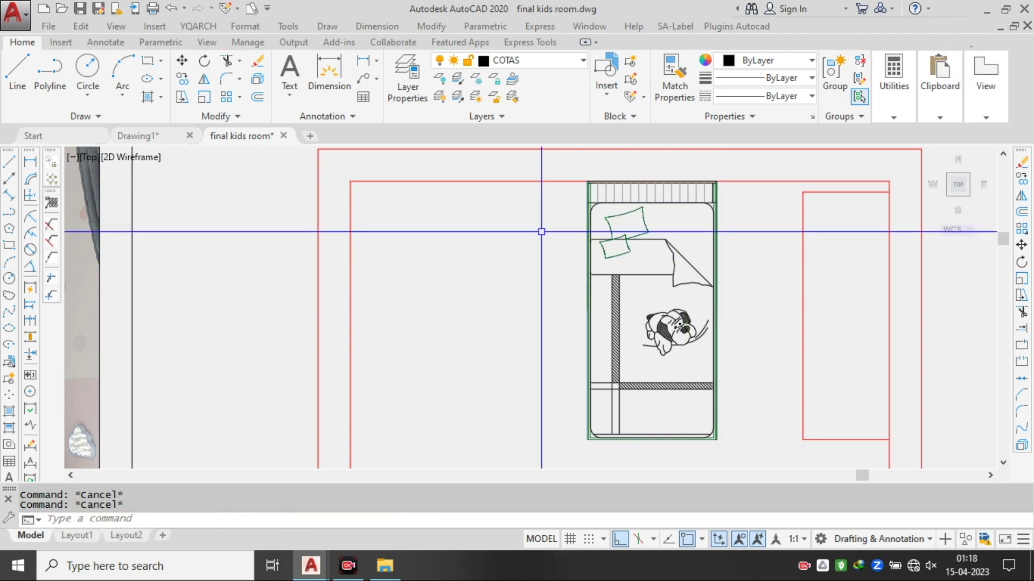
- Draw a 1'6" by 1'6" rectangle in the free space to the left of the bed
type("rec")
key("Return")
left_click(544, 220)
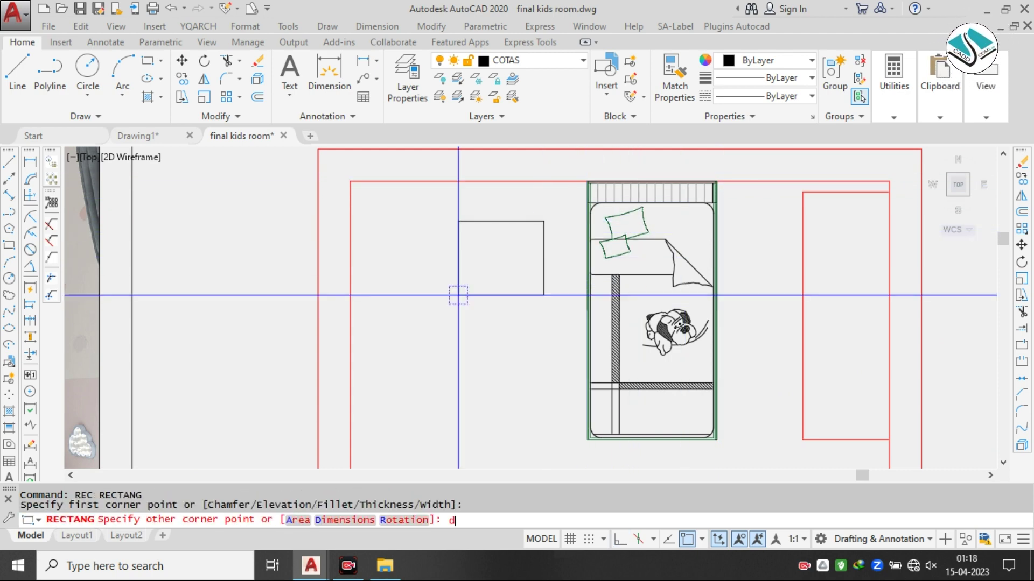
type("d")
key("Return")
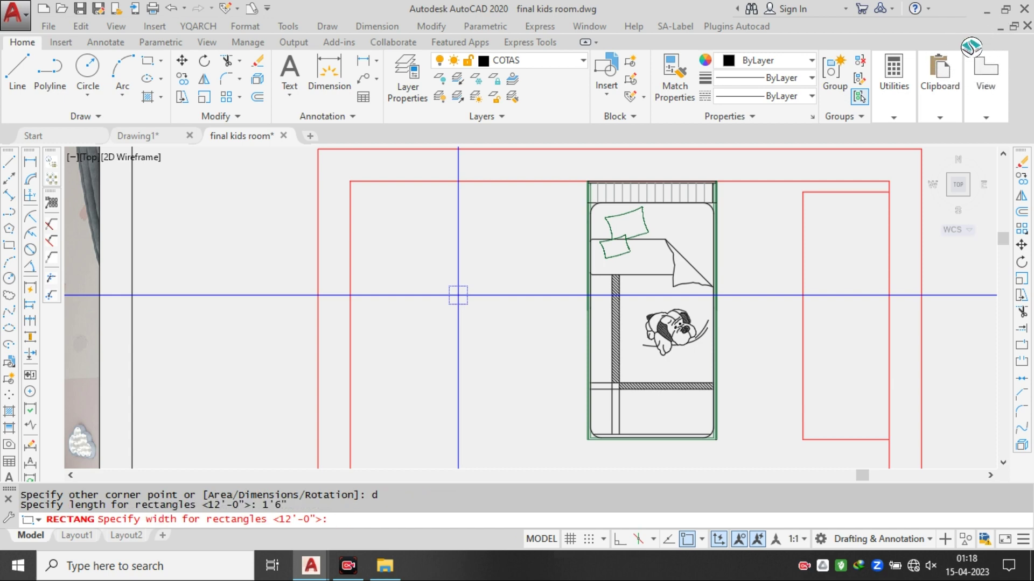
type("\"")
key("Return")
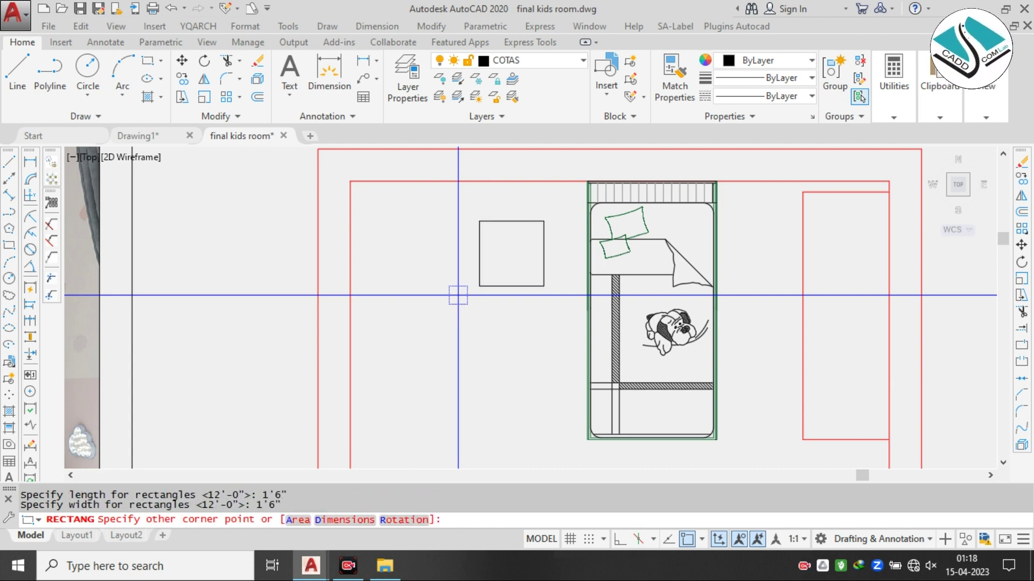
left_click(458, 295)
scroll(531, 231, "up", 2)
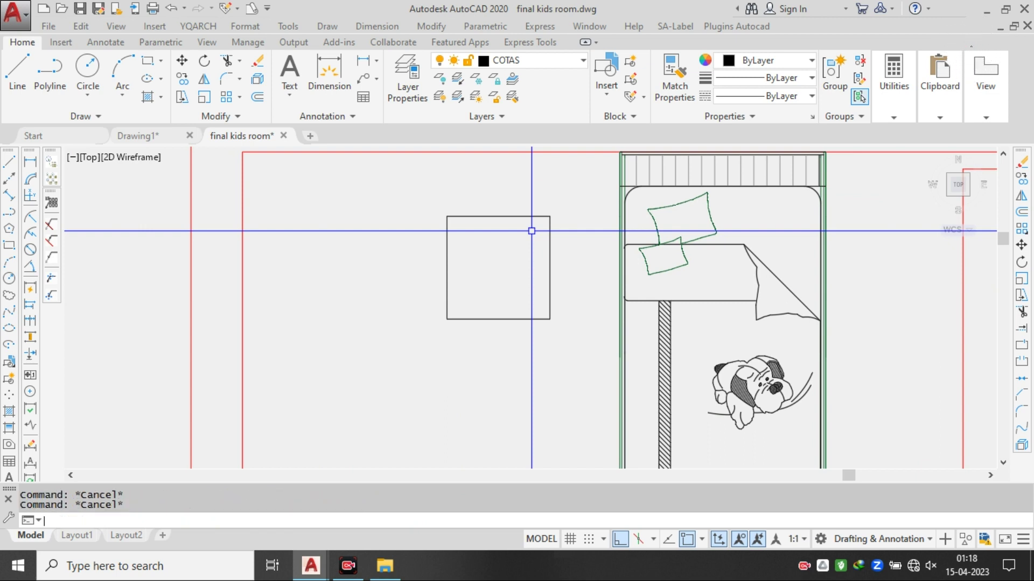
- Explode the 1'6" square and offset its top edge 1' downward inside it
key("Return")
left_click(532, 231)
left_click(420, 337)
type("o")
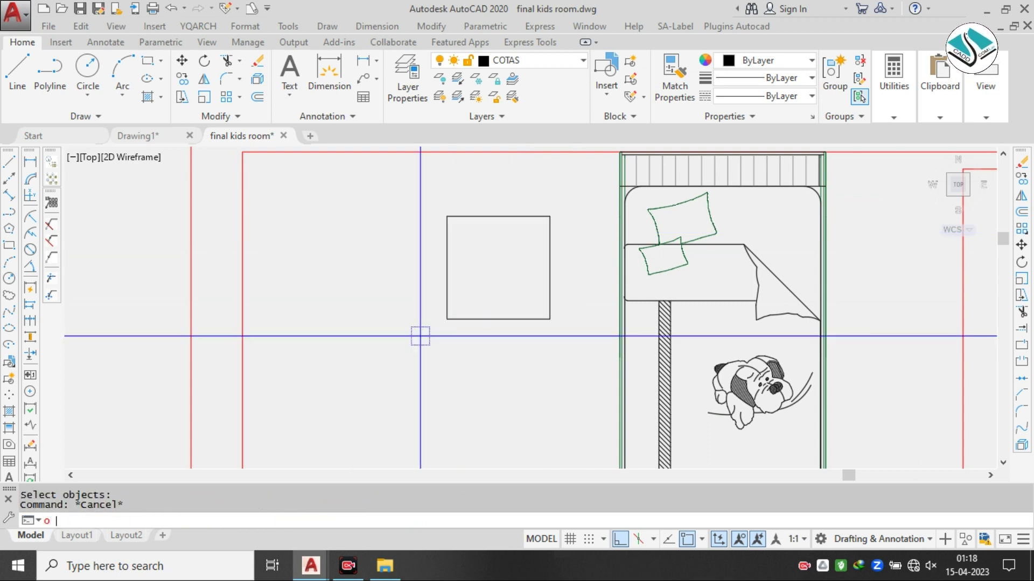
key("Return")
type("1'")
key("Return")
left_click(494, 218)
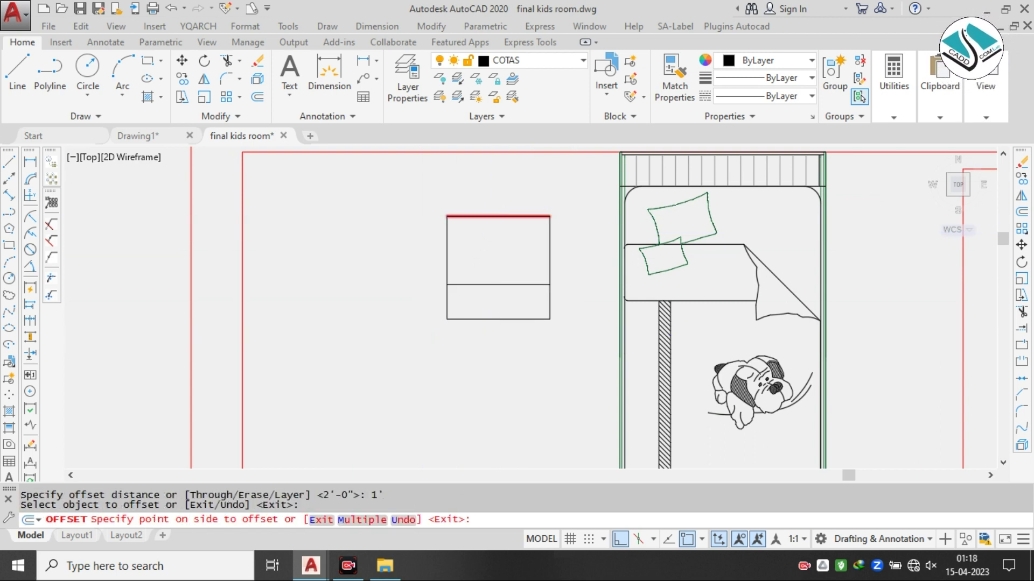
left_click(506, 252)
key("Escape")
- Trim the square's sides below the offset line and erase the leftover bottom edge
scroll(508, 287, "up", 4)
type("r")
key("Return")
key("Return")
left_click(635, 312)
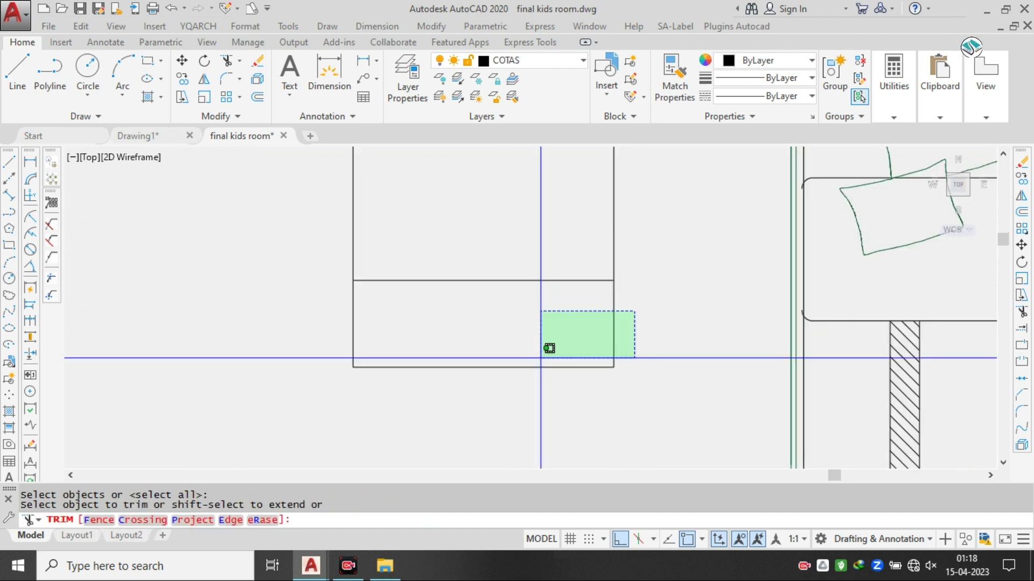
left_click(330, 433)
key("Escape")
left_click(519, 344)
left_click(459, 415)
type("e")
key("Return")
- Convert the four edges of the bedside table outline into a single region
scroll(551, 230, "down", 3)
scroll(527, 250, "up", 2)
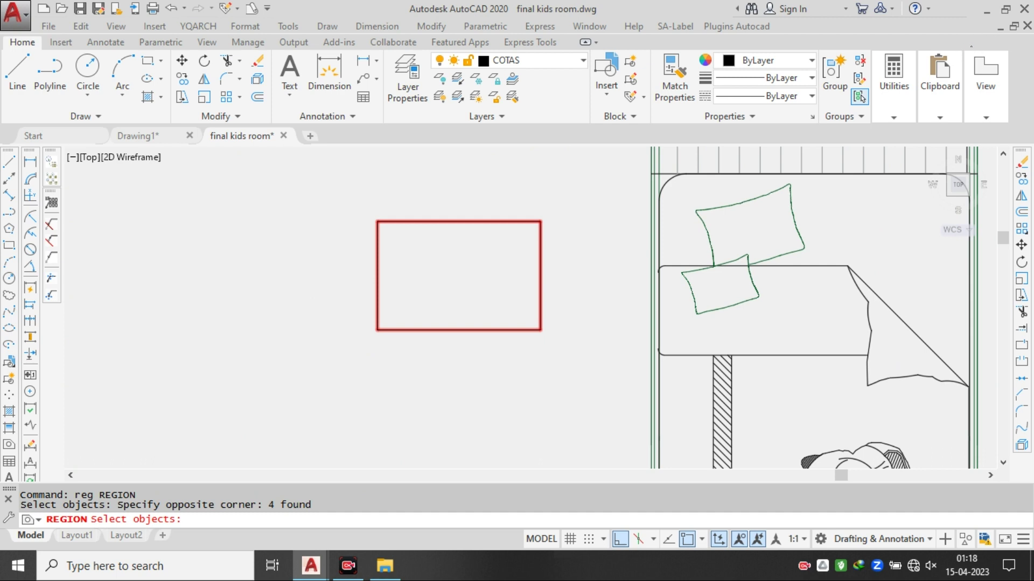
key("Return")
- Move the bedside table by its upper-right corner against the bed's upper-left corner at the top wall
left_click(568, 275)
left_click(521, 250)
middle_click_drag(549, 249, 448, 331)
type("m")
key("Return")
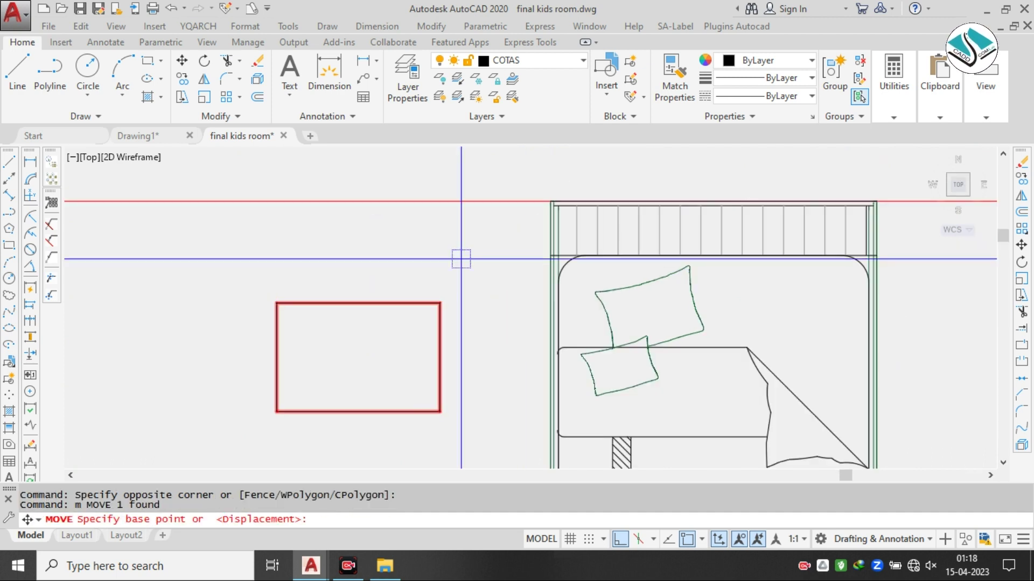
left_click(440, 303)
scroll(558, 205, "up", 3)
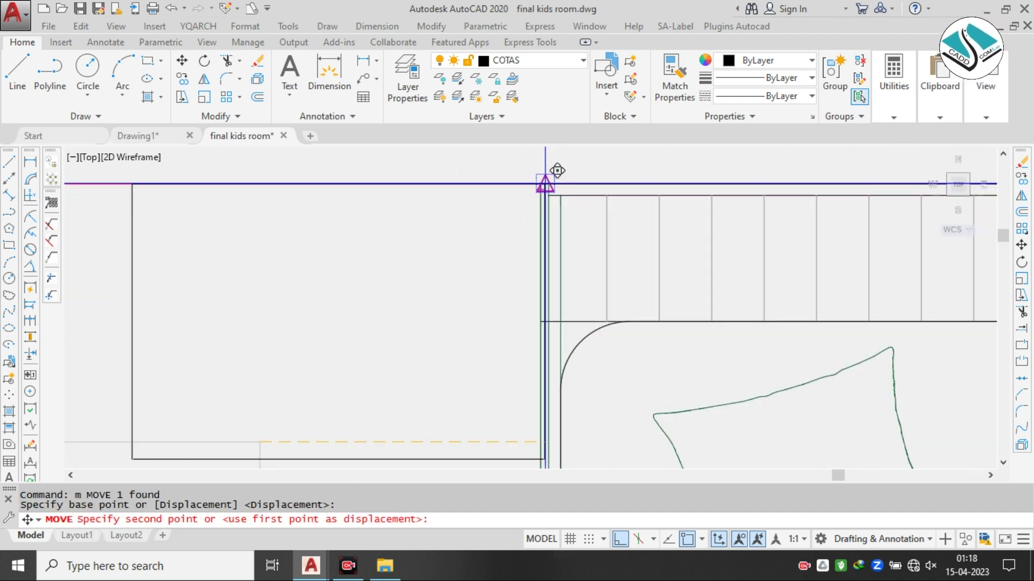
scroll(529, 182, "up", 3)
left_click(576, 189)
scroll(463, 198, "down", 5)
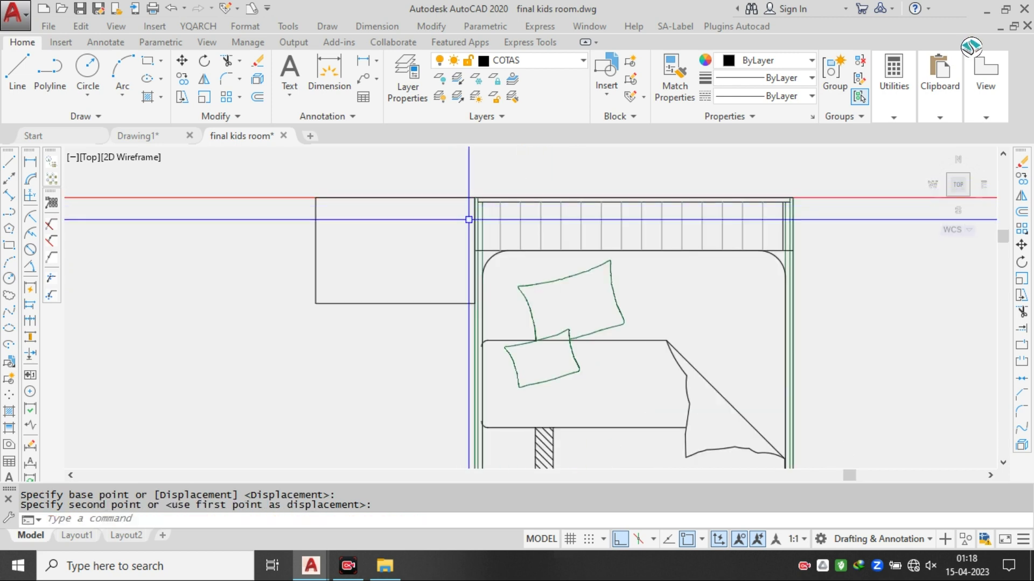
- Mirror the bedside table about a vertical line through the headboard, keeping the original
scroll(468, 220, "down", 3)
scroll(427, 245, "up", 2)
left_click(404, 259)
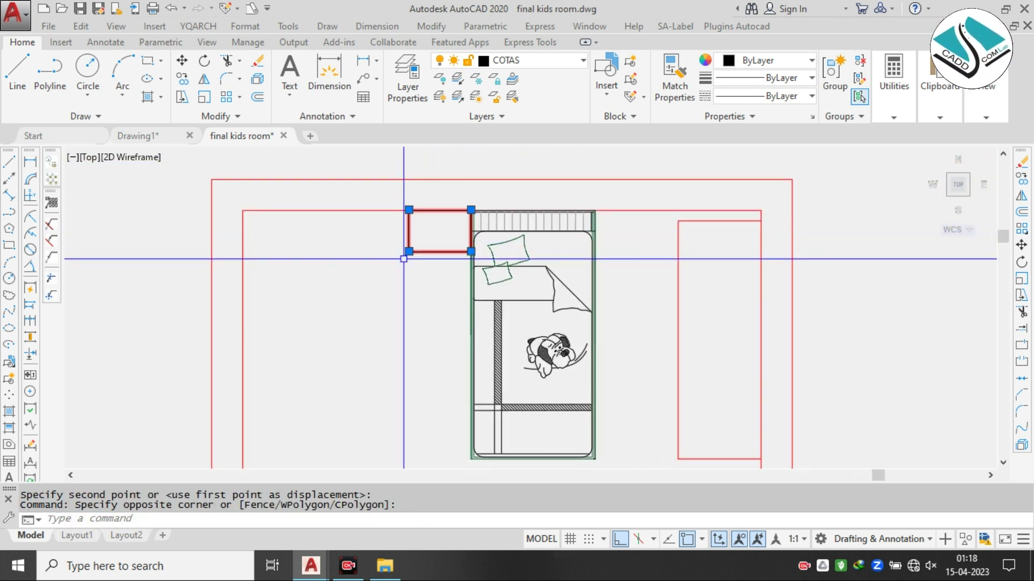
type("mi")
key("Return")
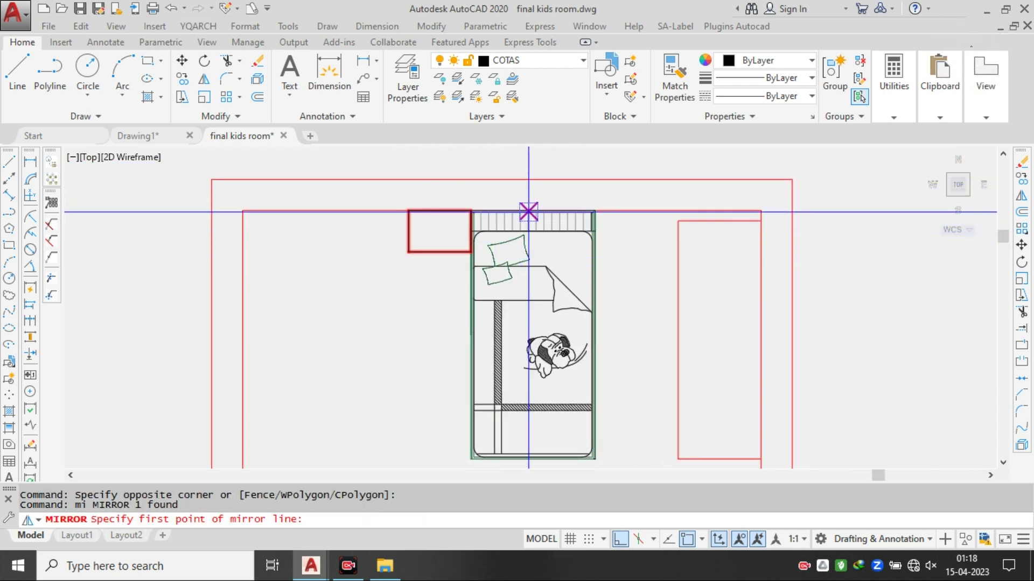
left_click(536, 212)
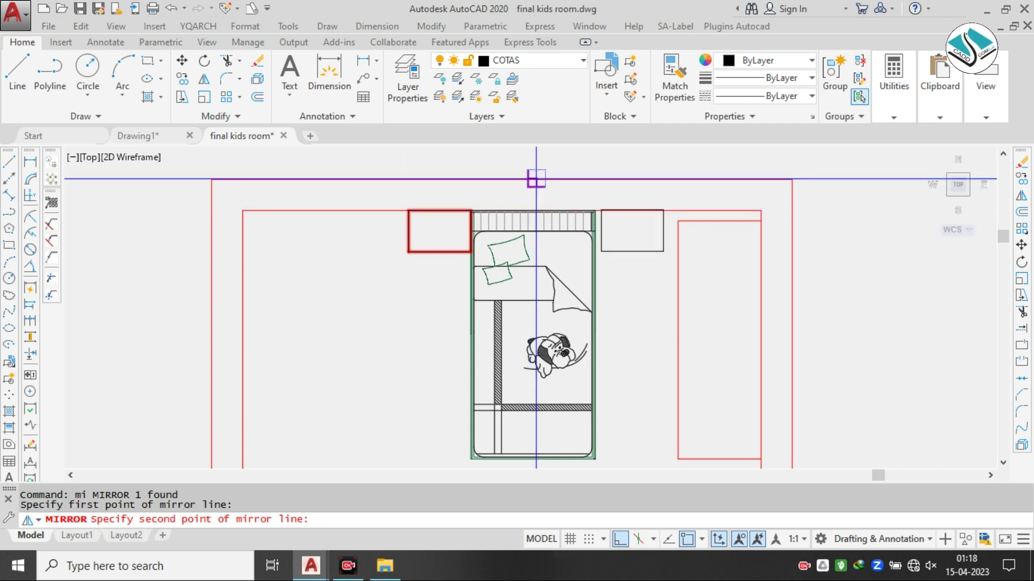
left_click(536, 159)
key("Return")
- Move the mirrored bedside table by its upper-left corner against the bed's right side
scroll(600, 211, "up", 2)
scroll(633, 230, "up", 2)
left_click(639, 224)
left_click(653, 341)
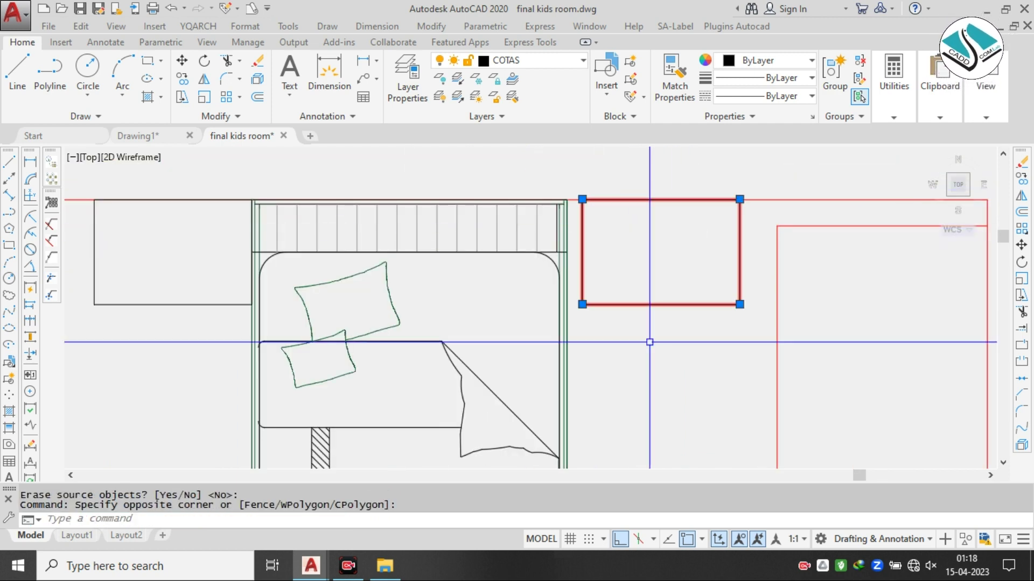
type("m")
key("Return")
scroll(574, 192, "up", 2)
left_click(597, 212)
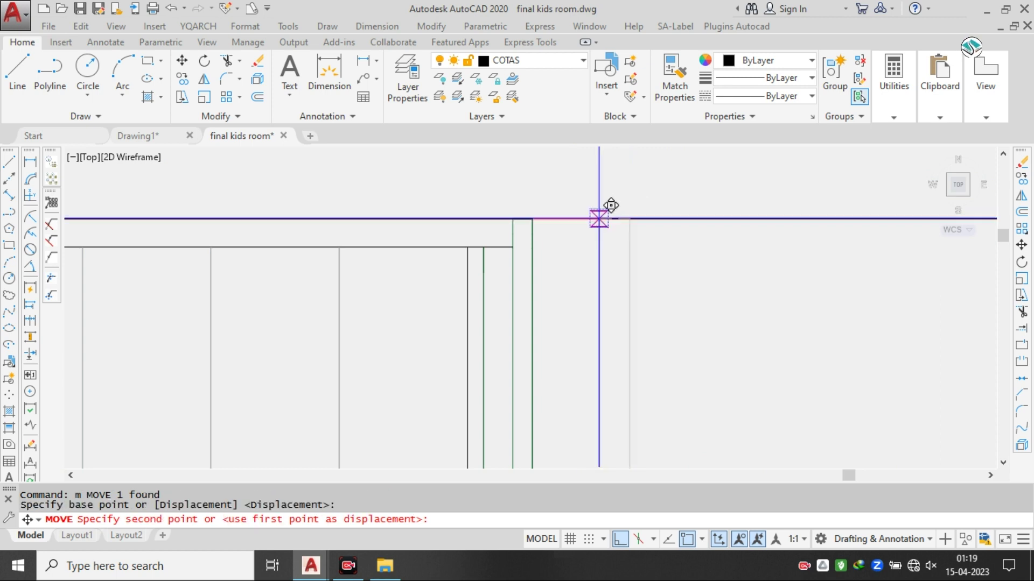
left_click(504, 202)
scroll(507, 200, "down", 3)
key("Escape")
- Move the bed and both bedside tables together to the left along the top wall
left_click(307, 185)
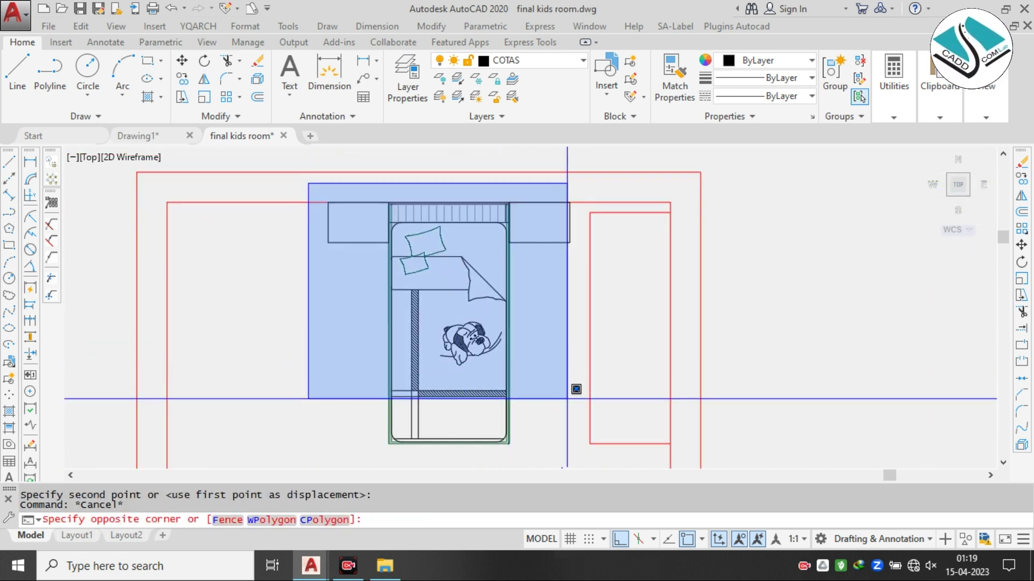
left_click(580, 463)
middle_click_drag(589, 339, 612, 327)
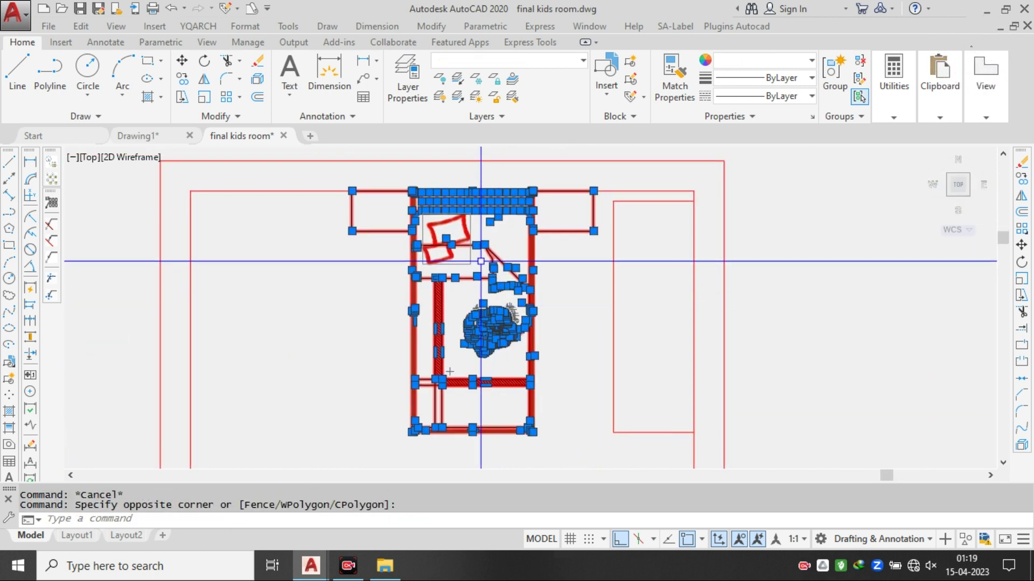
type("m")
key("Return")
left_click(473, 192)
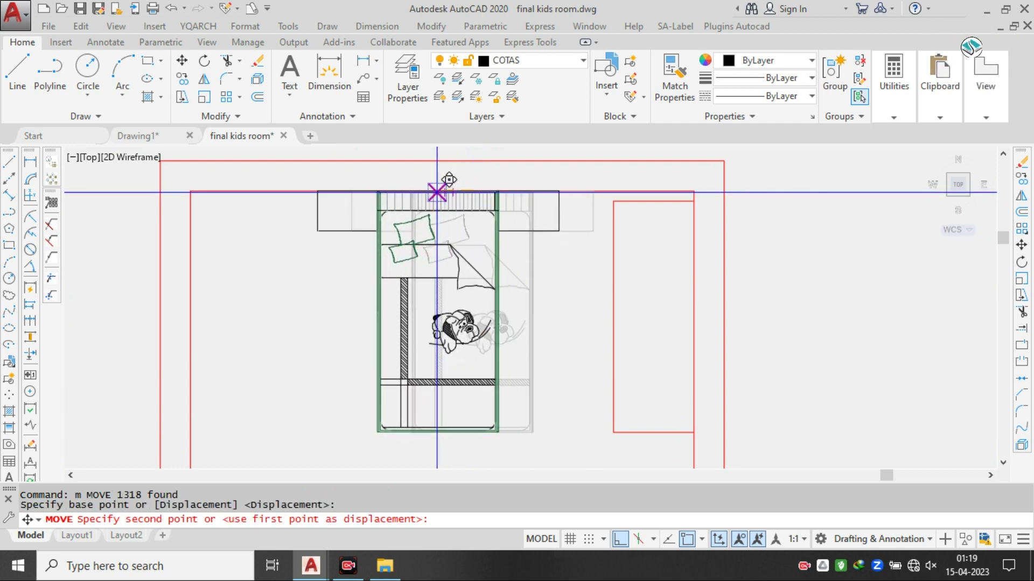
left_click(438, 192)
key("Escape")
- Examine the reference bed wall elevations and sections, the room photos, and the blue sample room drawings
scroll(539, 189, "down", 2)
mouse_move(571, 261)
middle_mouse_down()
mouse_move(704, 288)
mouse_move(599, 286)
middle_mouse_up()
scroll(599, 287, "down", 2)
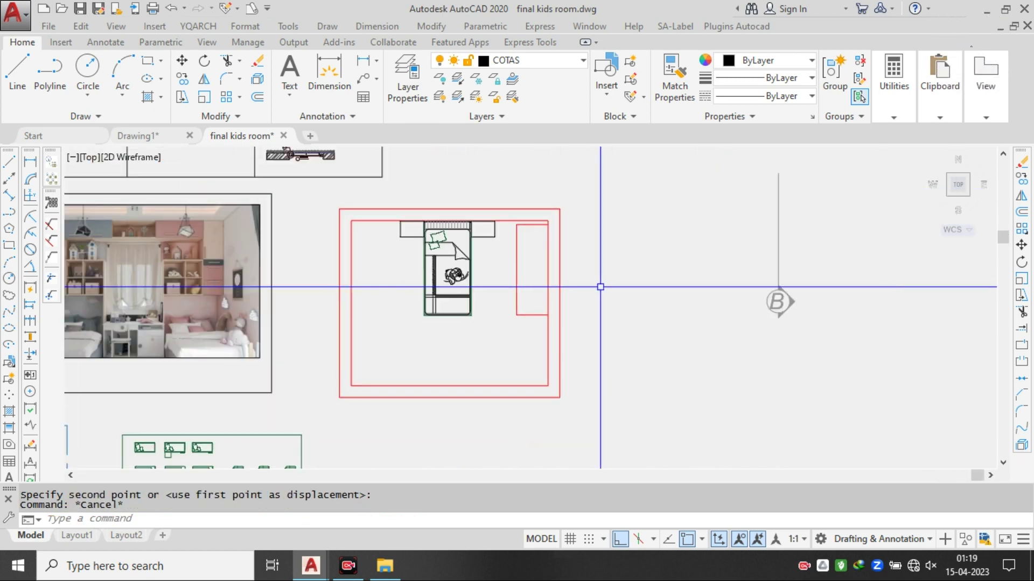
scroll(478, 249, "down", 3)
scroll(463, 242, "up", 5)
middle_click_drag(468, 215, 460, 278)
scroll(514, 275, "down", 2)
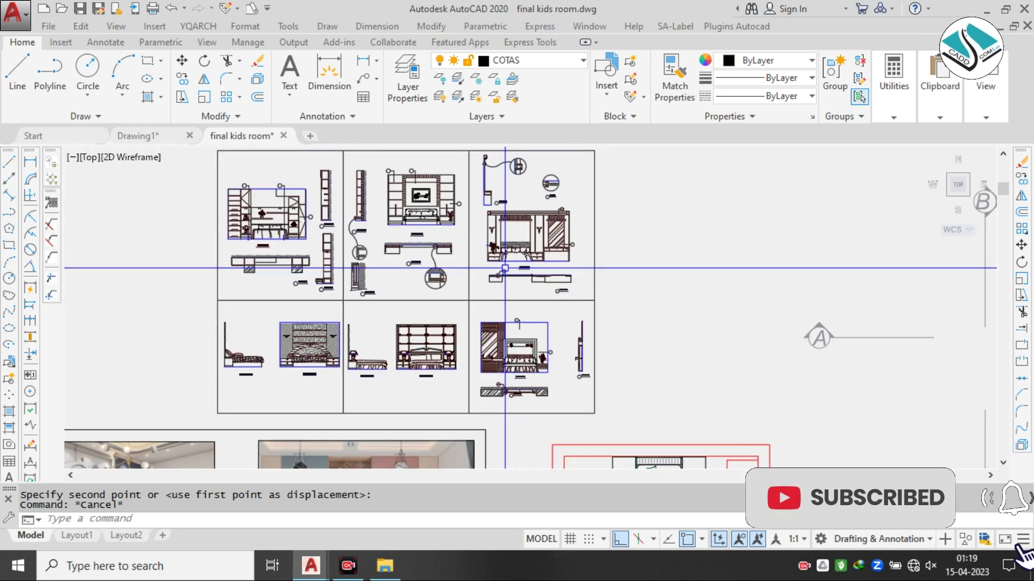
scroll(244, 259, "up", 4)
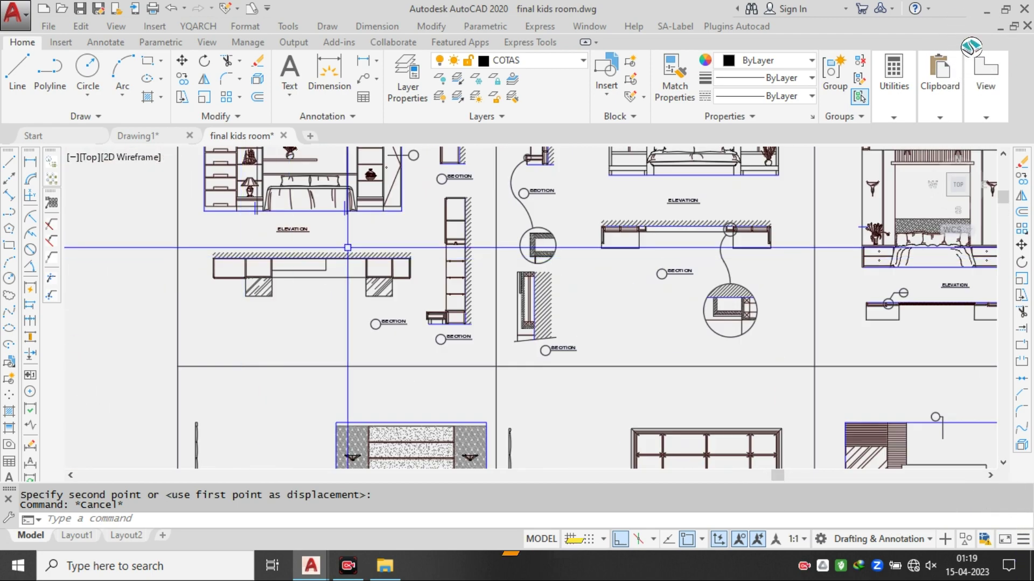
mouse_move(514, 341)
middle_mouse_down()
mouse_move(503, 175)
mouse_move(438, 210)
mouse_move(382, 328)
middle_mouse_up()
middle_click_drag(326, 435, 315, 467)
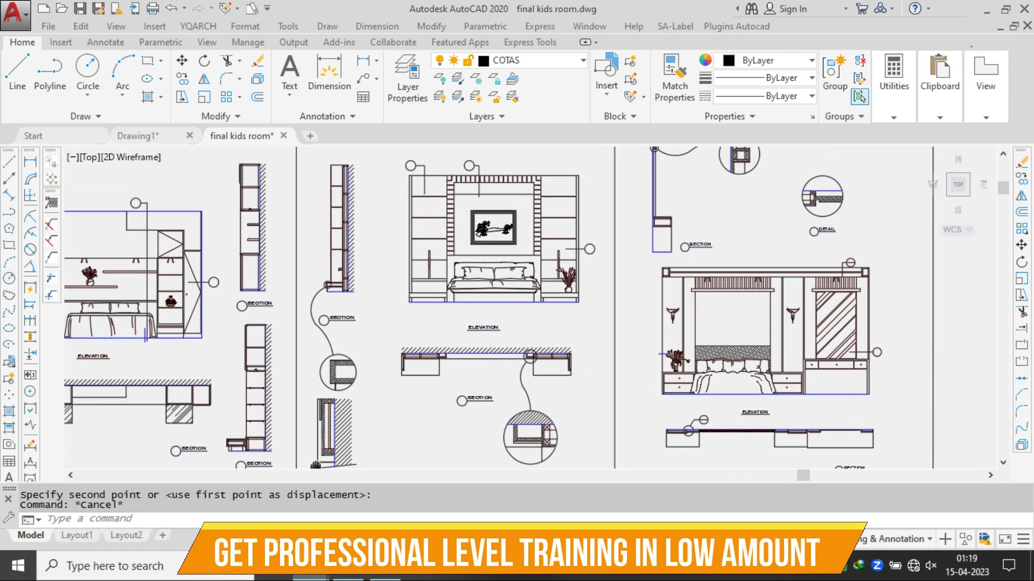
scroll(522, 326, "down", 2)
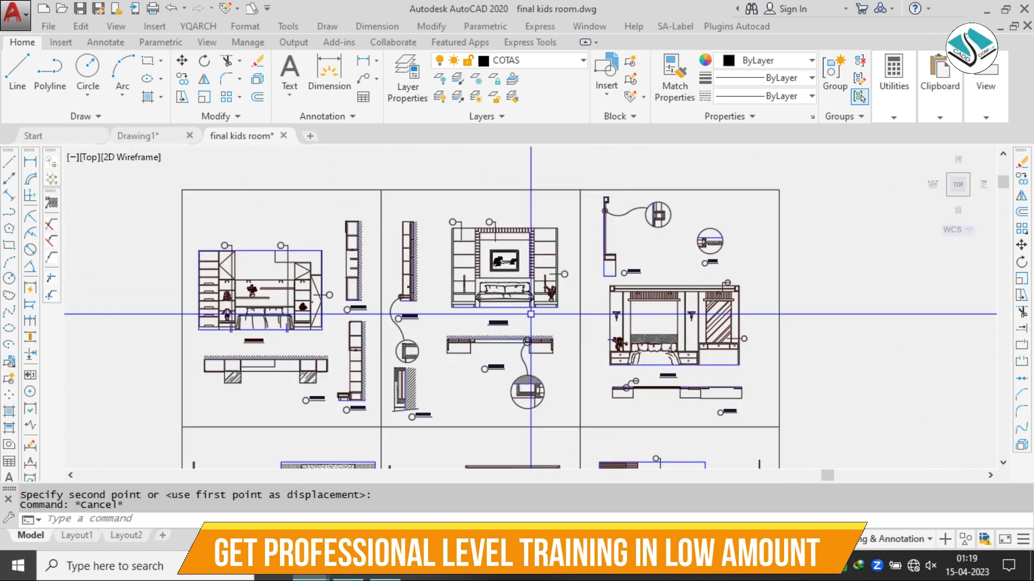
scroll(531, 313, "down", 5)
middle_click_drag(374, 397, 403, 268)
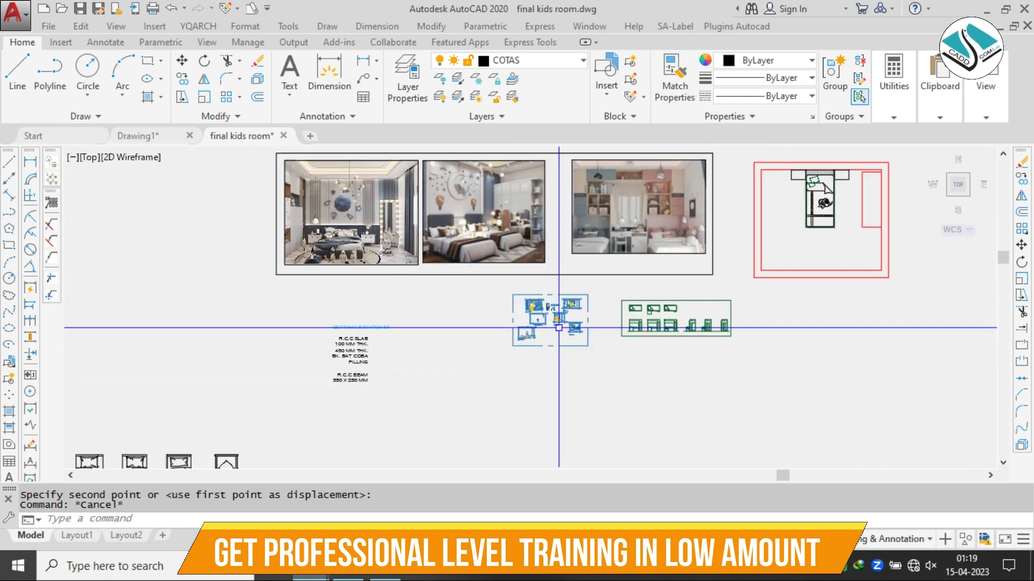
scroll(559, 327, "up", 8)
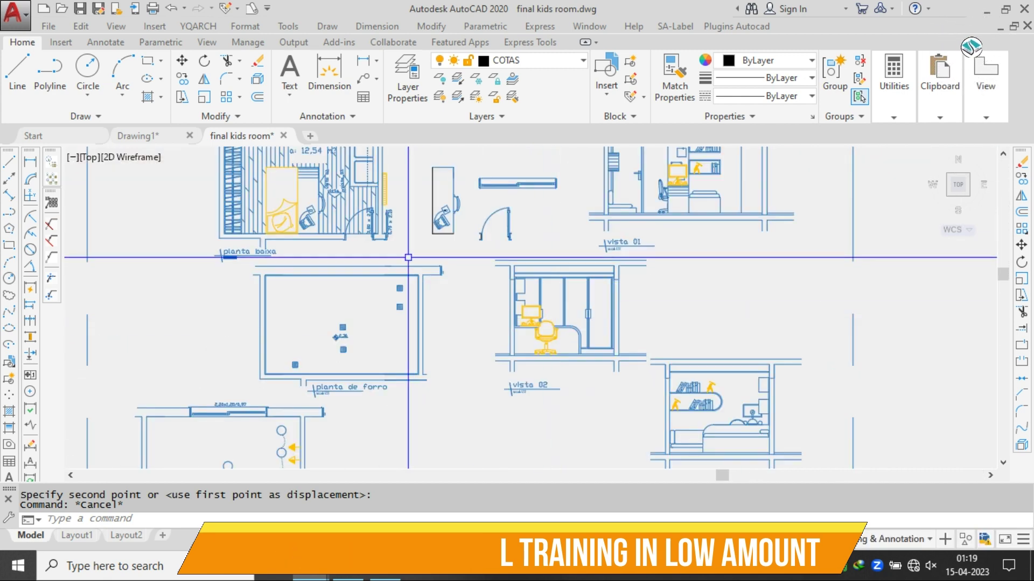
- Look through the blue sample room drawings and the loose furniture blocks for a round table lamp symbol
scroll(253, 214, "up", 2)
scroll(337, 230, "down", 2)
middle_click_drag(432, 237, 396, 269)
scroll(396, 269, "down", 2)
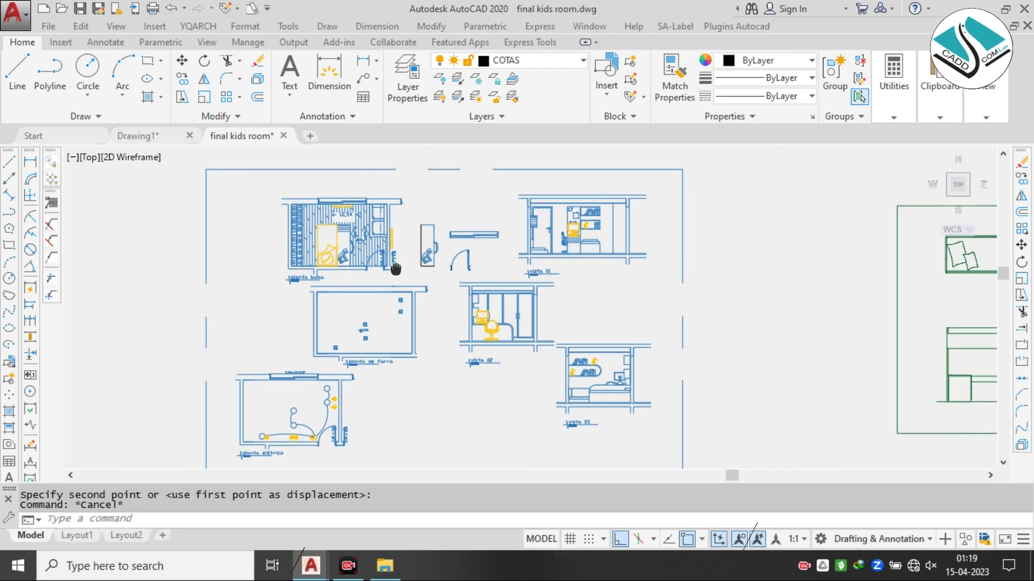
middle_click_drag(475, 346, 485, 224)
scroll(484, 224, "down", 4)
middle_click_drag(357, 319, 544, 201)
scroll(545, 201, "down", 6)
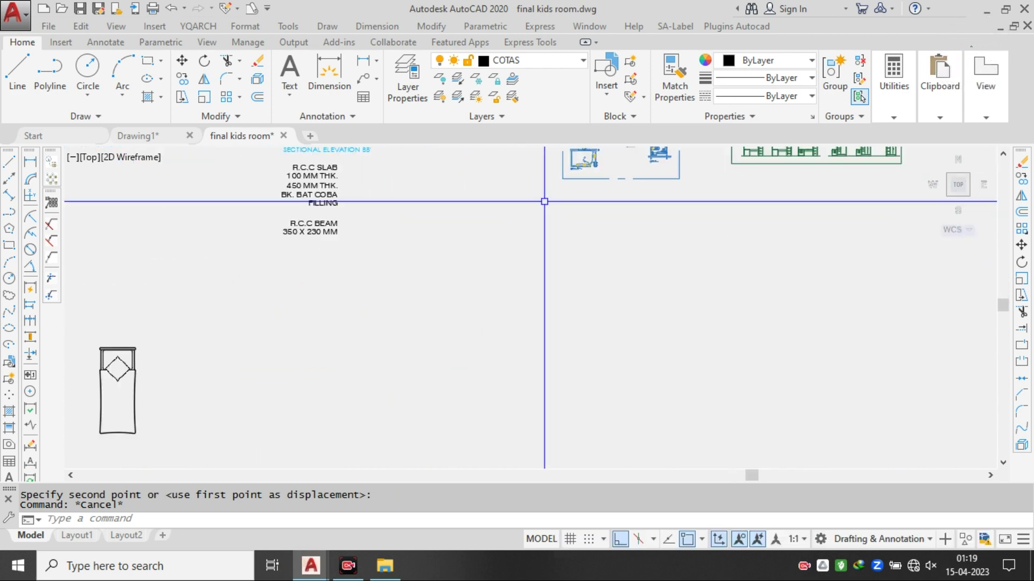
middle_click_drag(258, 267, 422, 260)
scroll(307, 266, "up", 4)
scroll(412, 278, "up", 2)
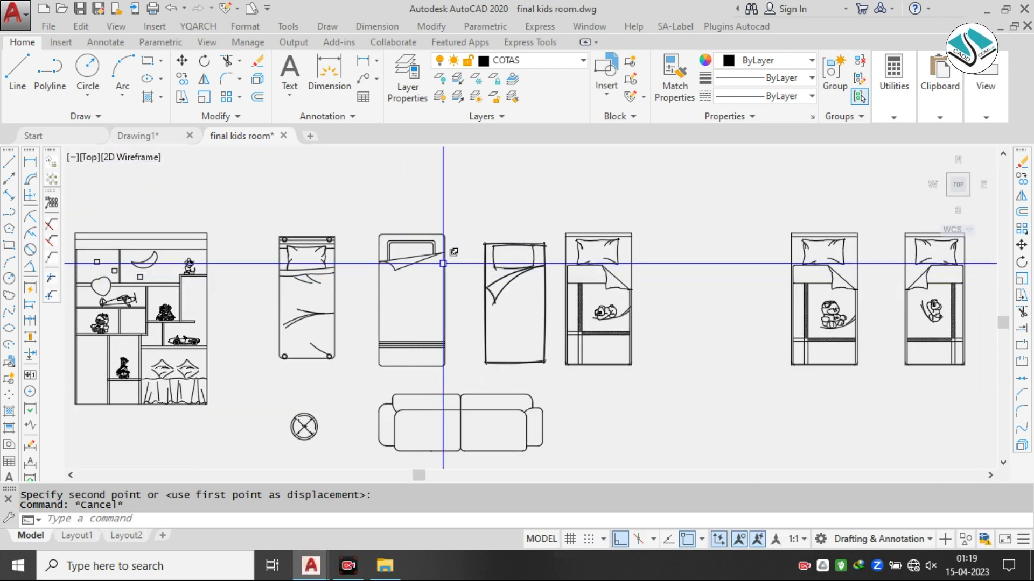
scroll(443, 263, "down", 6)
scroll(401, 306, "up", 8)
key("Escape")
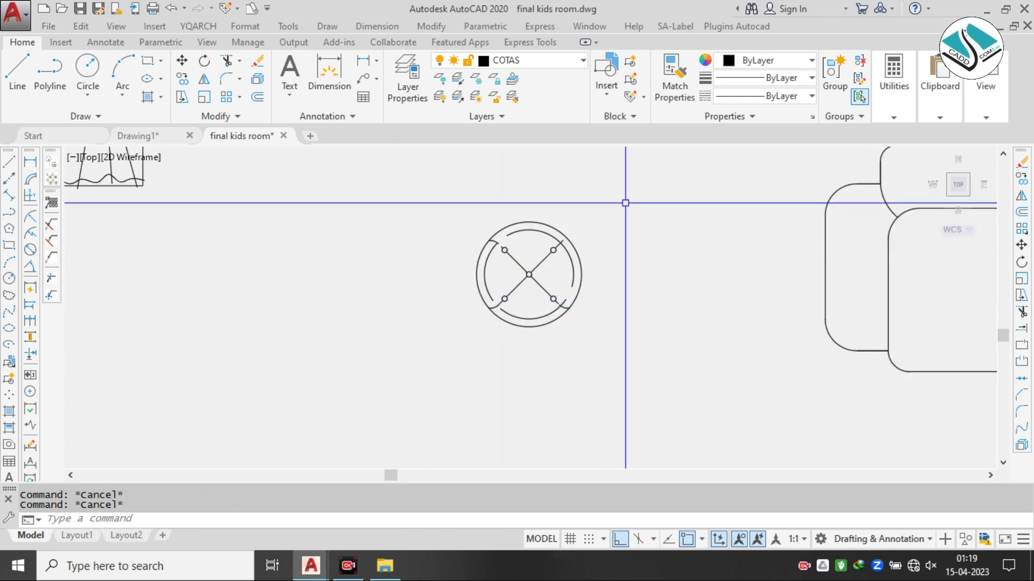
left_click(625, 203)
left_click(405, 364)
type("c")
key("Return")
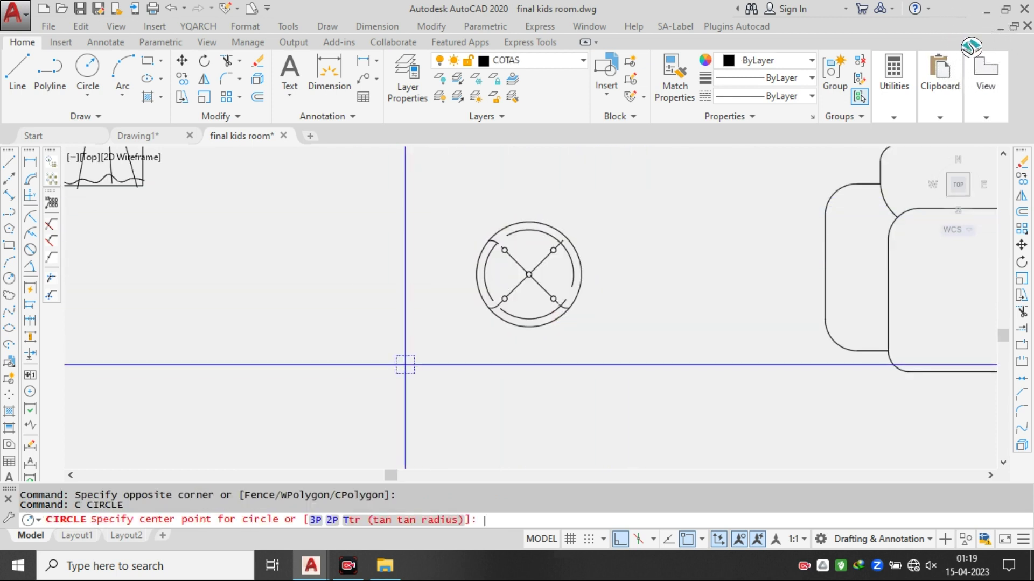
key("Escape")
- Copy the round lamp symbol beside the sofa horizontally into the empty space below the room plan
left_click(634, 183)
left_click(435, 368)
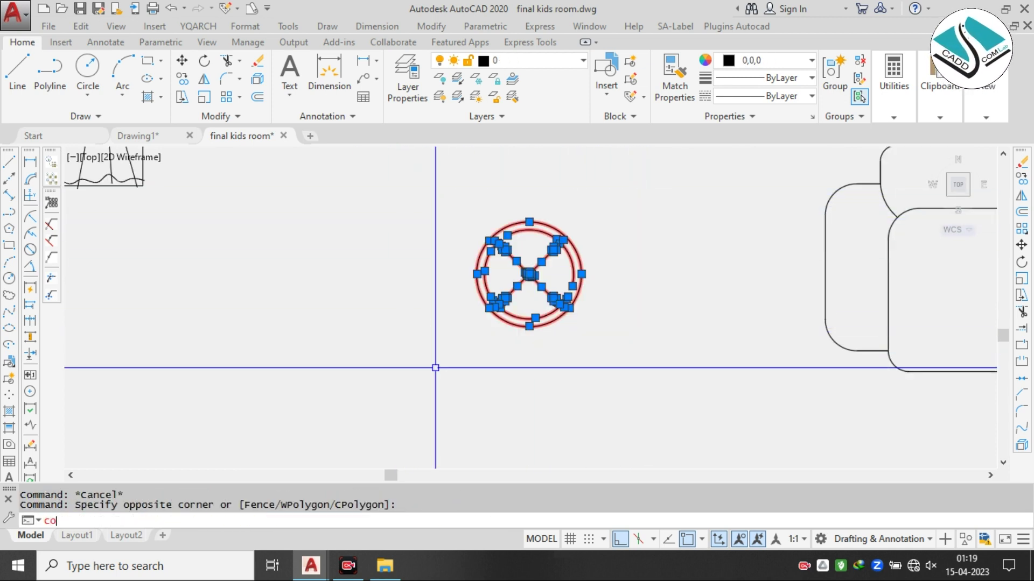
left_click(579, 274)
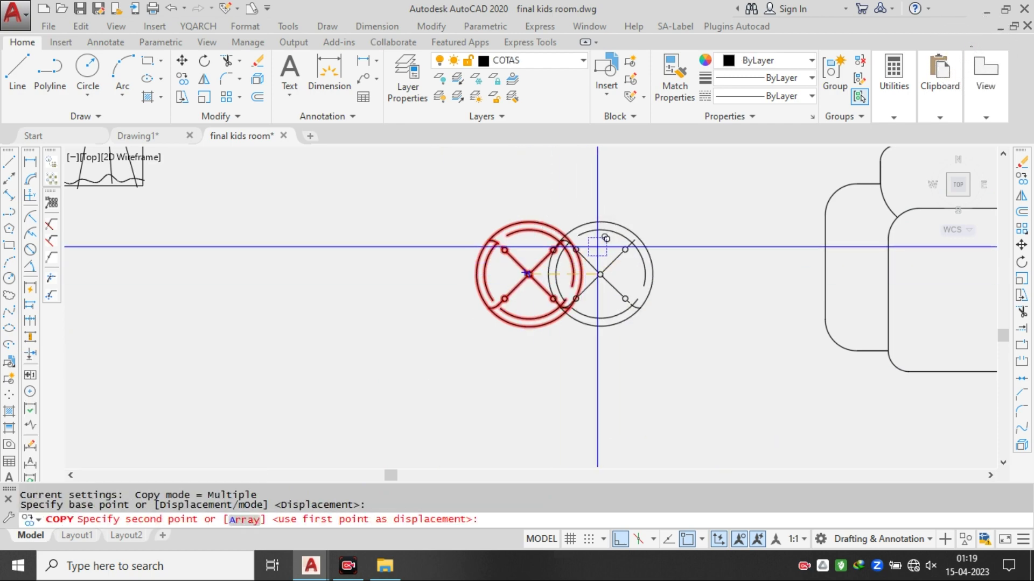
scroll(571, 247, "down", 5)
scroll(540, 270, "down", 6)
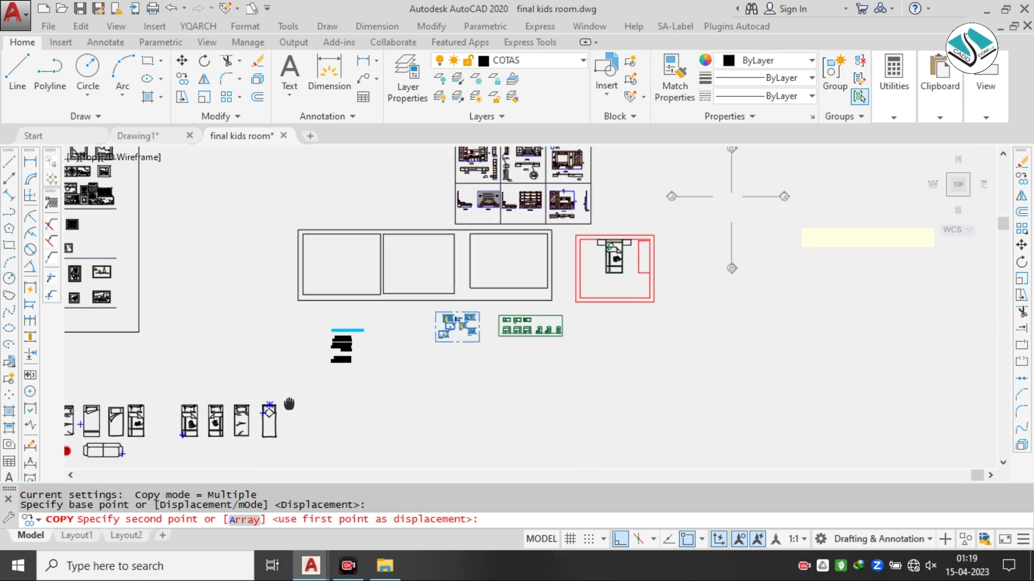
scroll(277, 357, "up", 8)
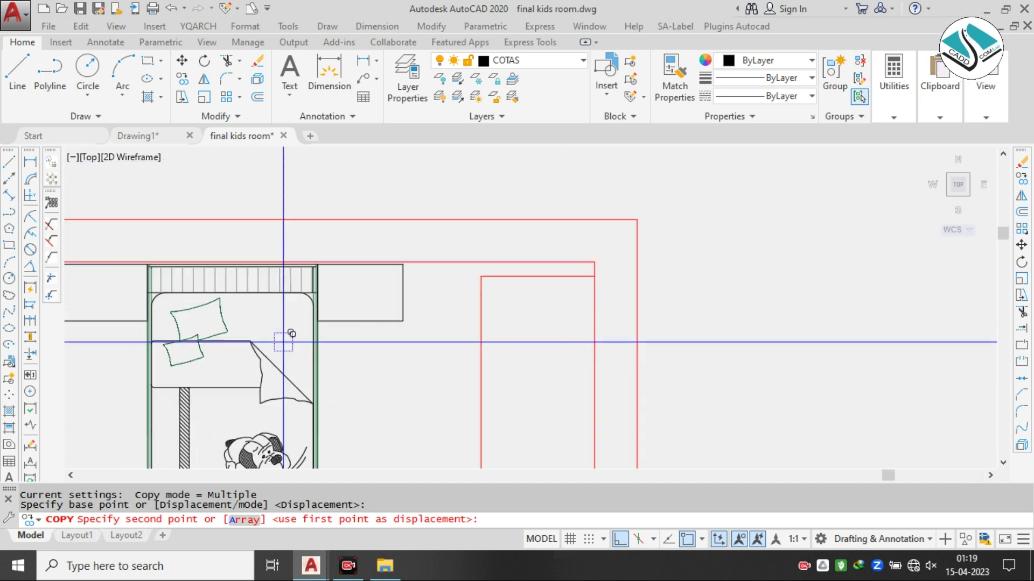
scroll(635, 293, "down", 3)
key("Escape")
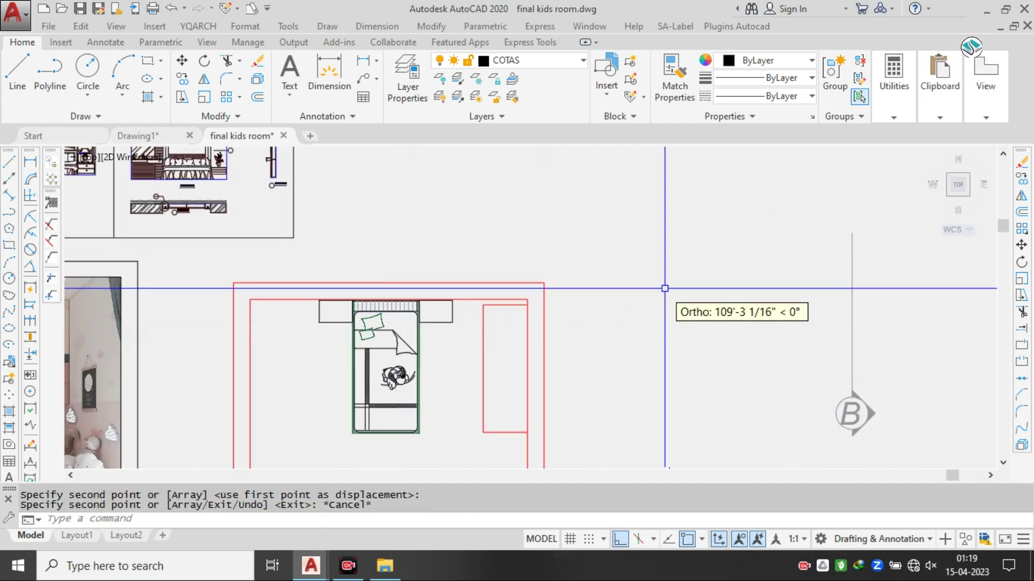
- Scale the copied lamp symbol down freehand to a very small size
scroll(641, 288, "down", 5)
scroll(641, 287, "up", 7)
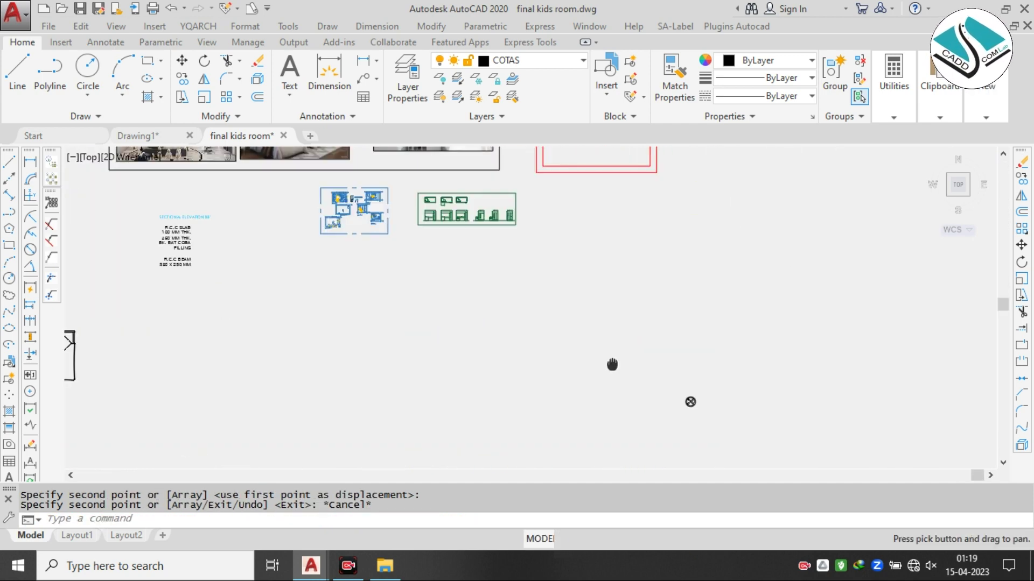
left_click(581, 412)
left_click(704, 340)
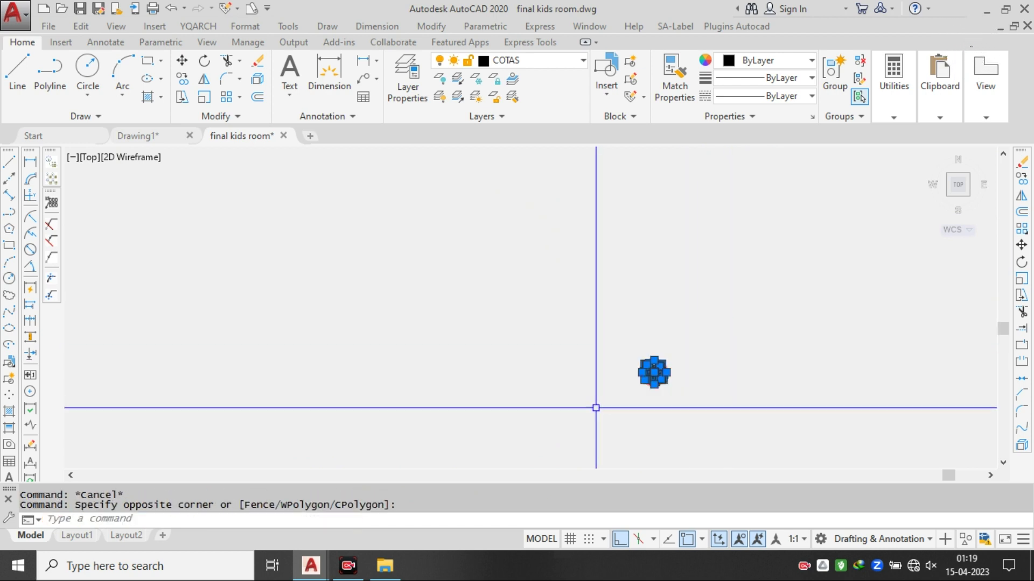
key("Return")
left_click(648, 380)
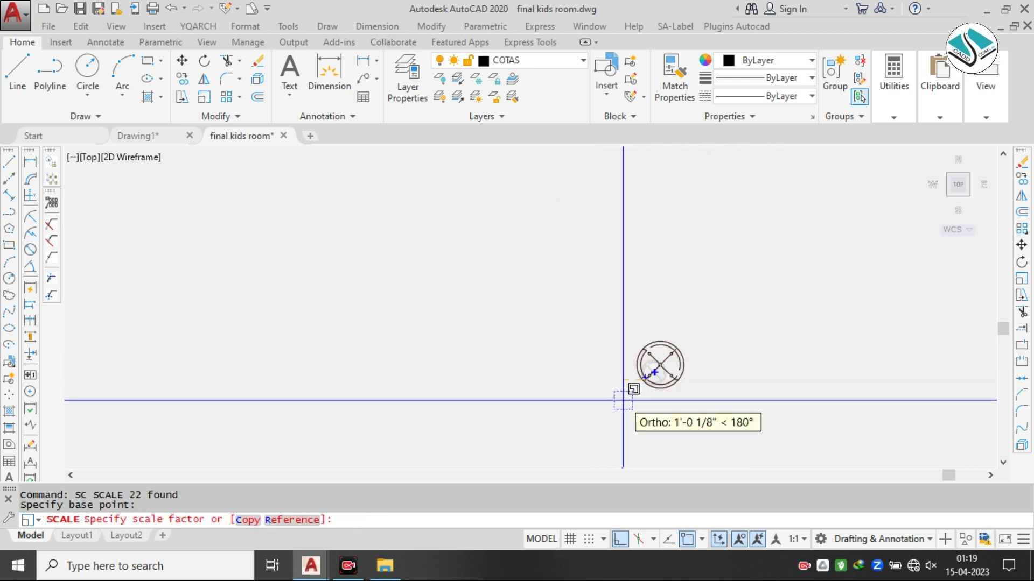
left_click(639, 385)
- Move the reduced lamp symbol onto the bedside table at the bed's left side with Ortho off
left_click(693, 342)
left_click(596, 400)
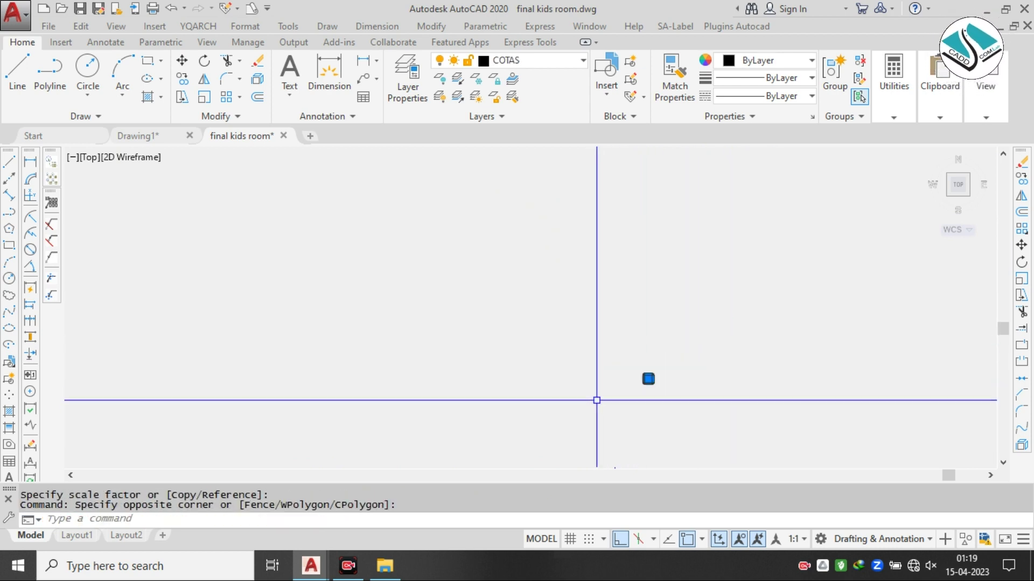
type("m")
key("space")
left_click(646, 379)
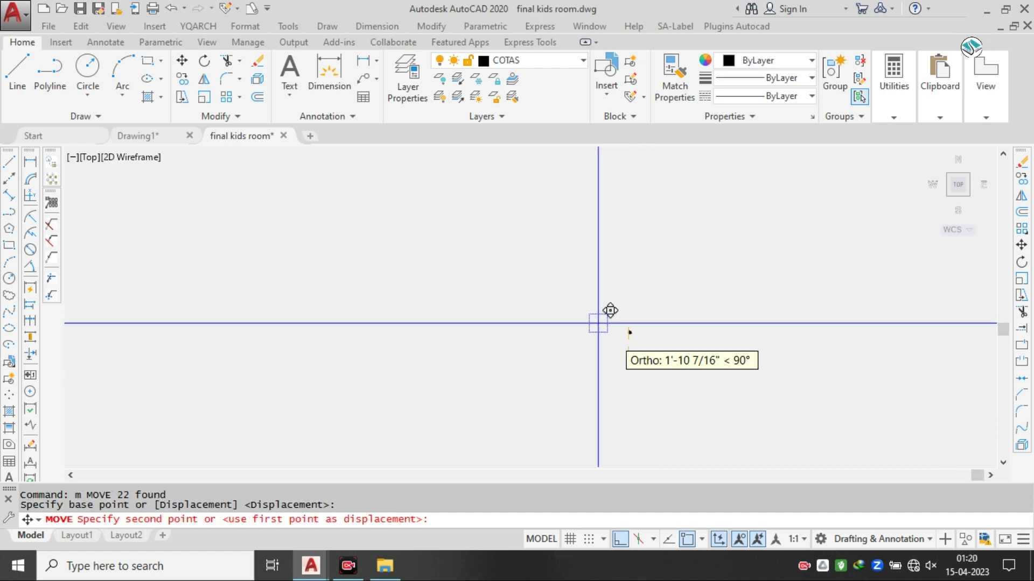
scroll(609, 309, "down", 5)
scroll(601, 226, "up", 3)
scroll(588, 239, "up", 4)
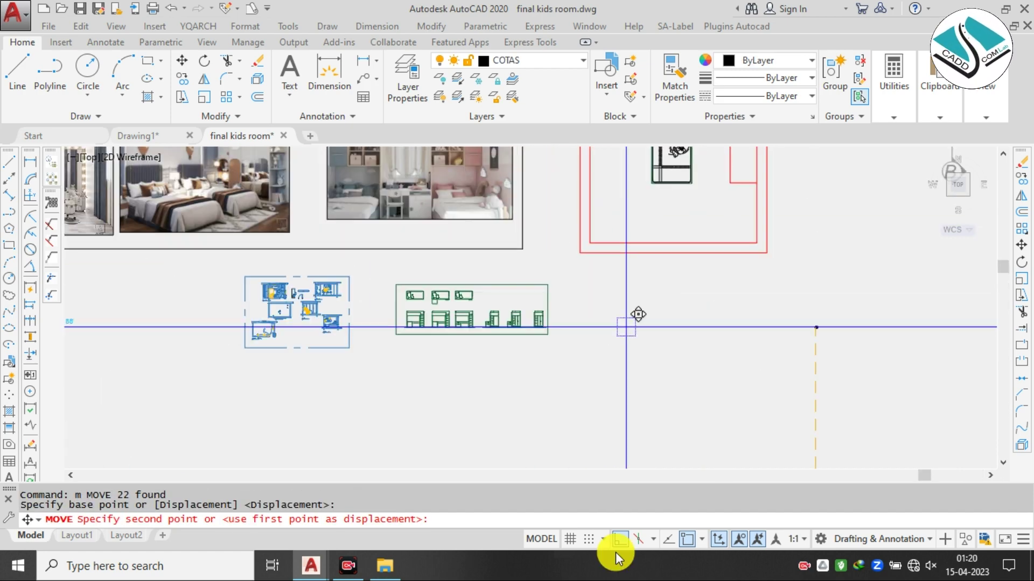
middle_click_drag(625, 272, 509, 414)
scroll(528, 254, "up", 12)
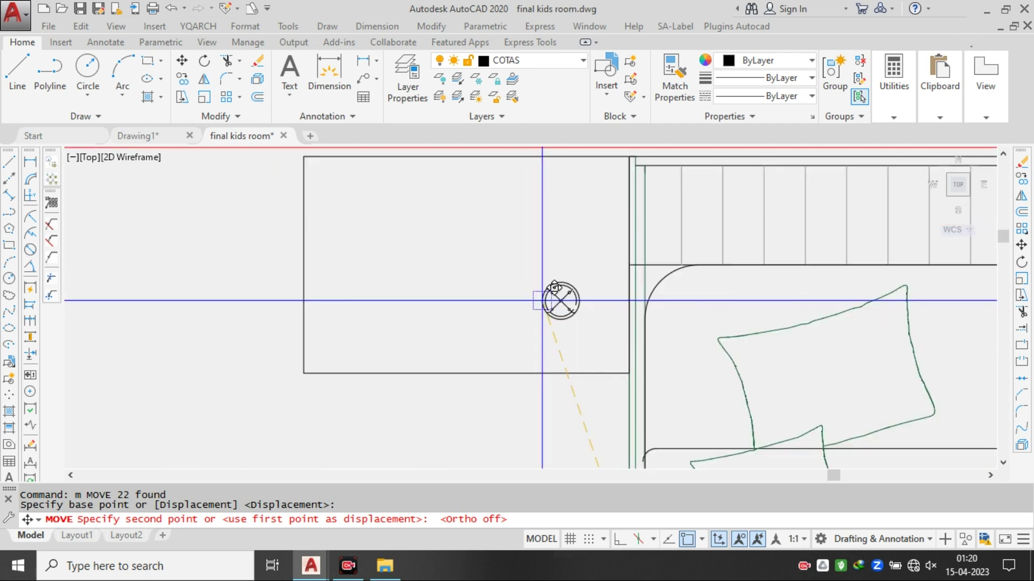
key("Escape")
- Scale the lamp symbol up freehand until it suits the left bedside table
left_click(489, 222)
left_click(358, 334)
type("s")
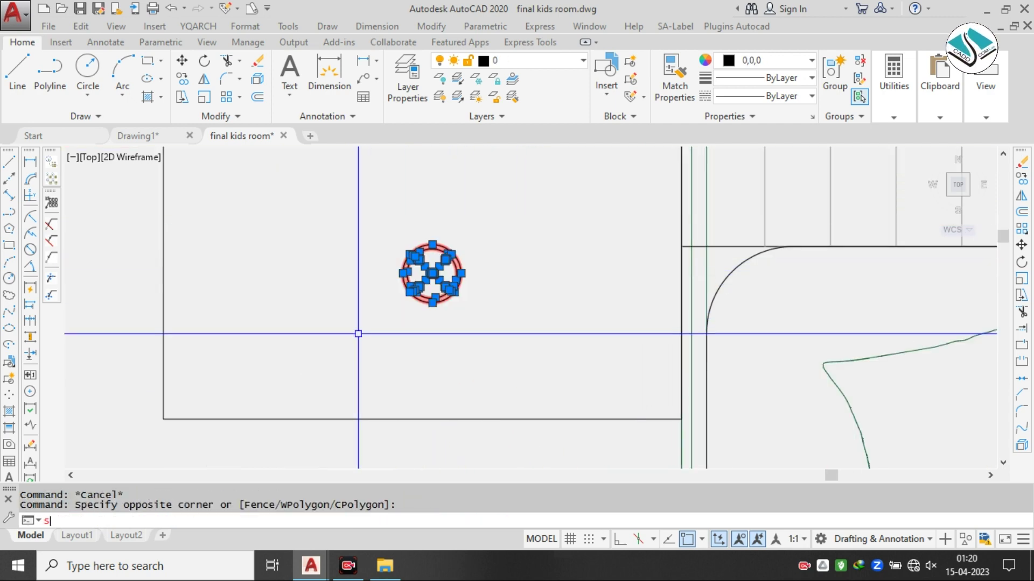
type("c")
key("Return")
left_click(416, 294)
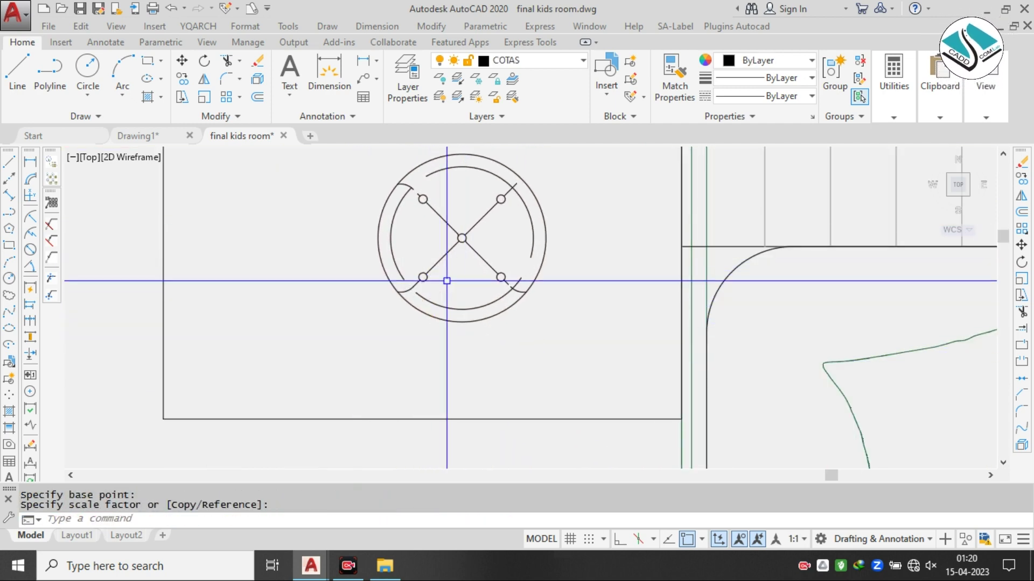
scroll(464, 287, "up", 3)
scroll(487, 226, "down", 6)
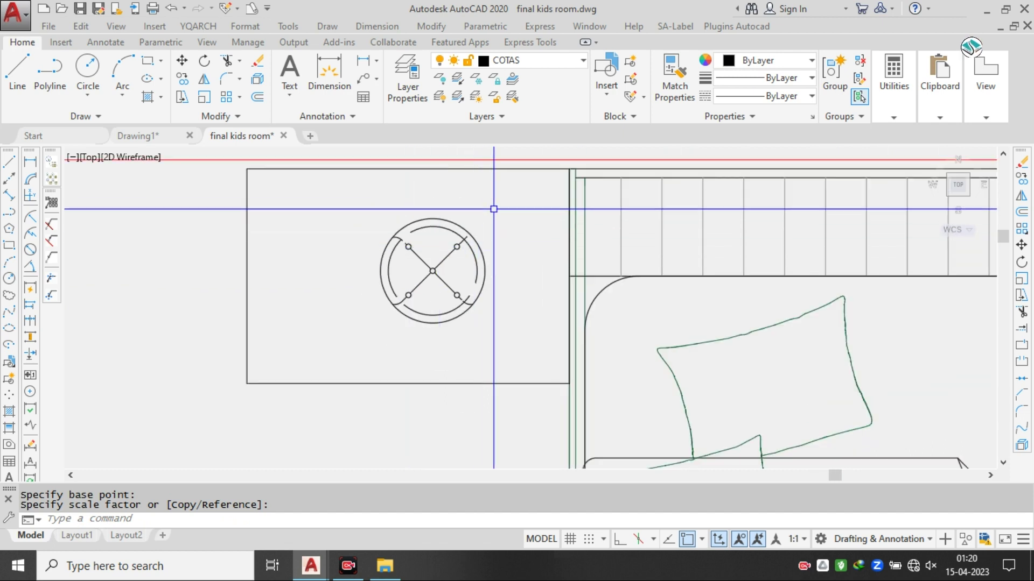
left_click(494, 209)
left_click(332, 328)
key("Escape")
key("Escape")
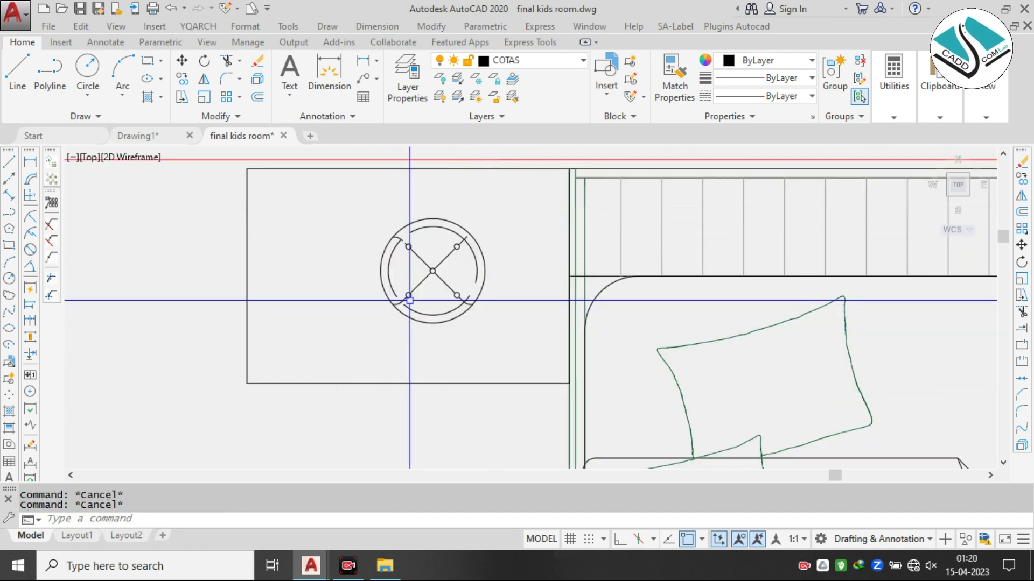
type("o")
key("Return")
type("1")
key("Escape")
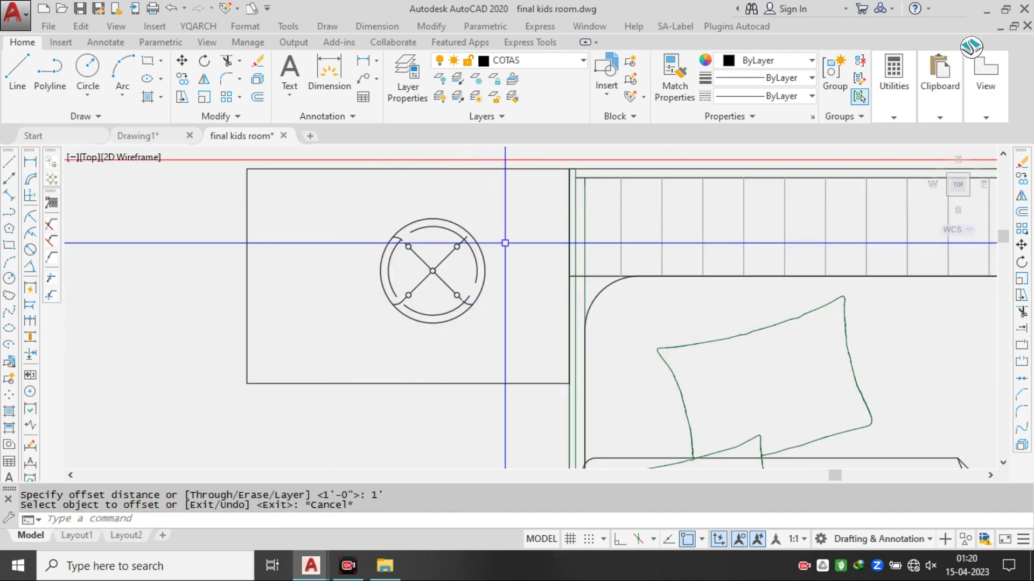
- Explode the left bedside table and offset its right edge 1' inward
type("x")
key("Return")
left_click(277, 306)
left_click(161, 409)
scroll(288, 302, "down", 2)
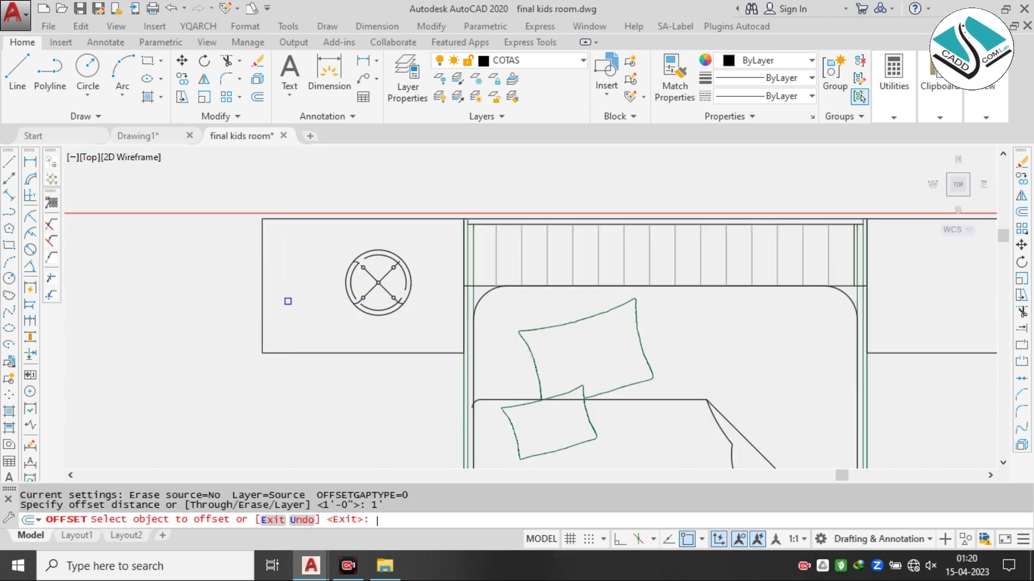
left_click(462, 240)
left_click(407, 241)
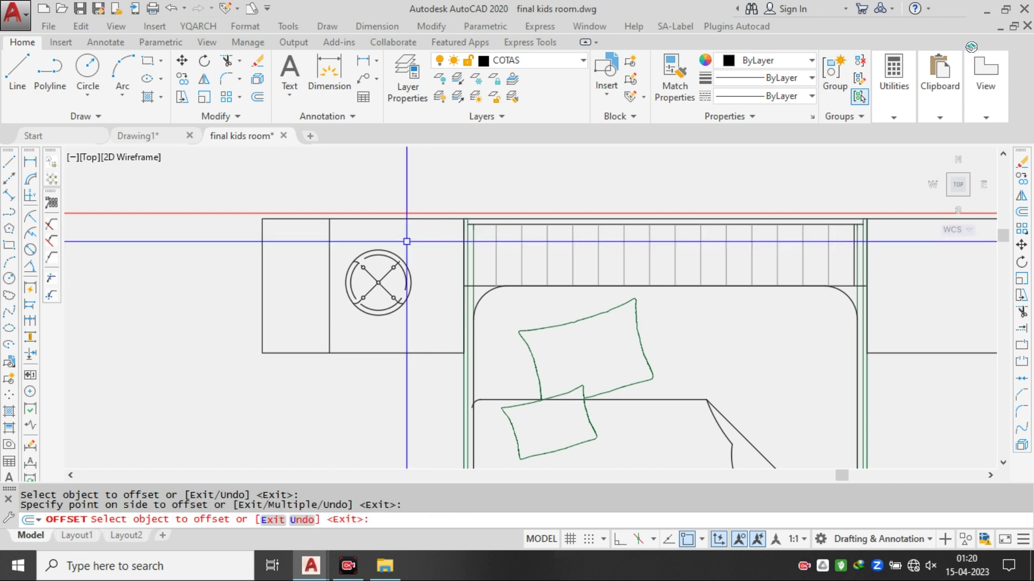
key("Escape")
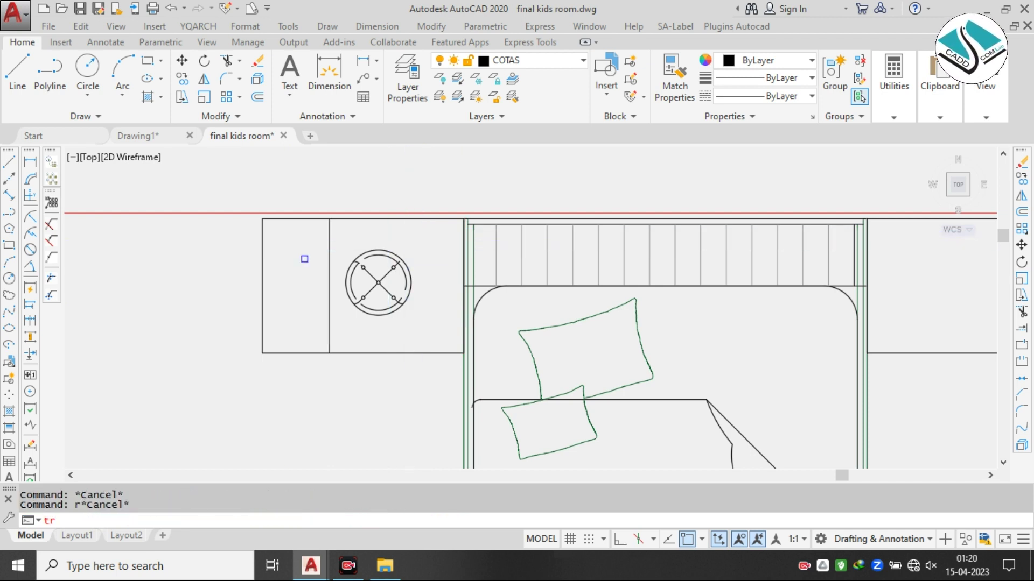
- Trim the left bedside table's upper and lower edges back to the offset line
key("Return")
scroll(301, 258, "up", 2)
left_click(297, 173)
left_click(224, 373)
key("Escape")
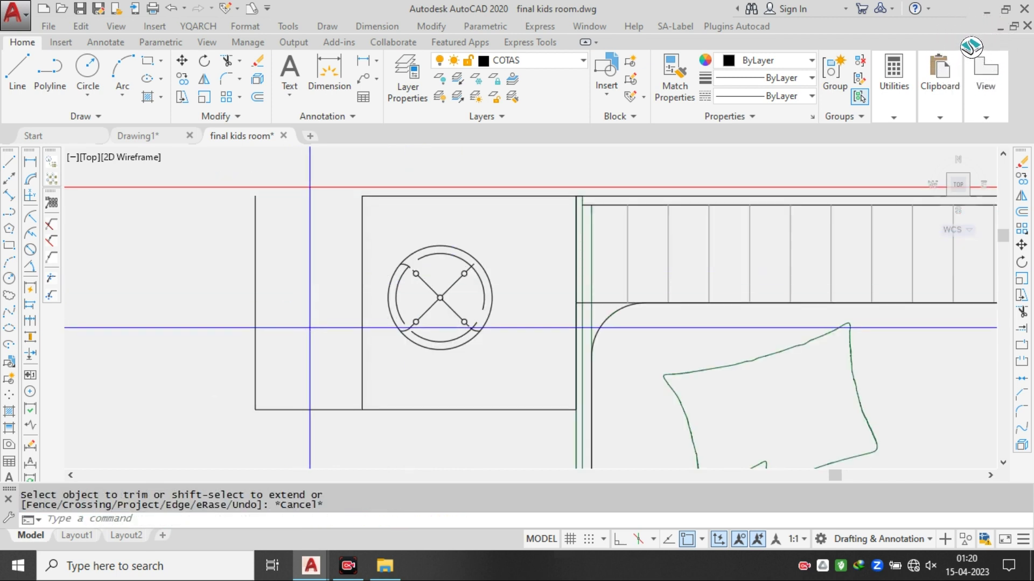
left_click(221, 429)
key("Escape")
type("tr")
key("Return")
key("Return")
left_click(324, 370)
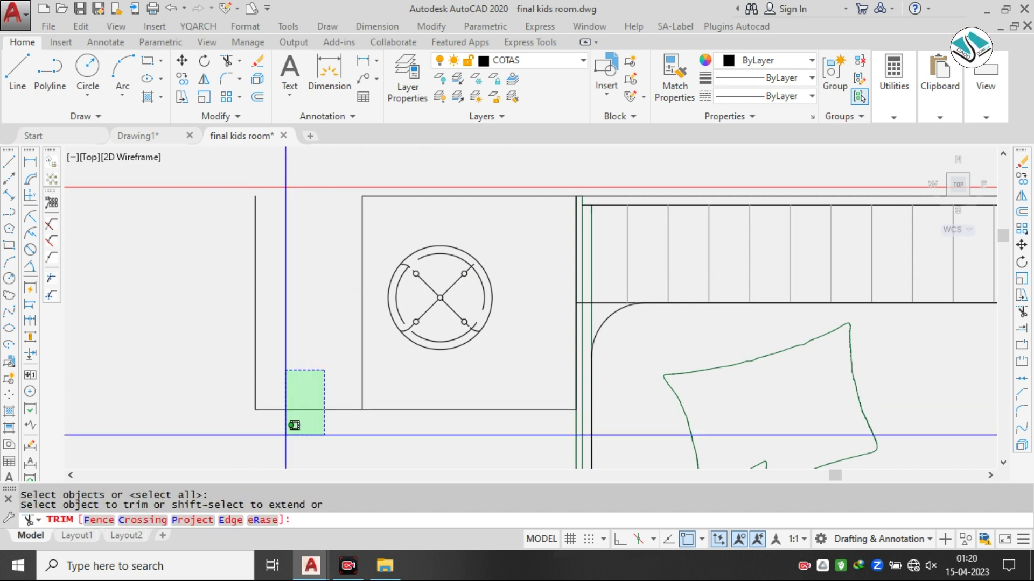
key("Escape")
- Erase the leftover outer edge at the left of the shortened bedside table
left_click(300, 295)
left_click(194, 355)
type("e")
key("Return")
middle_click_drag(469, 295, 404, 296)
left_click(454, 233)
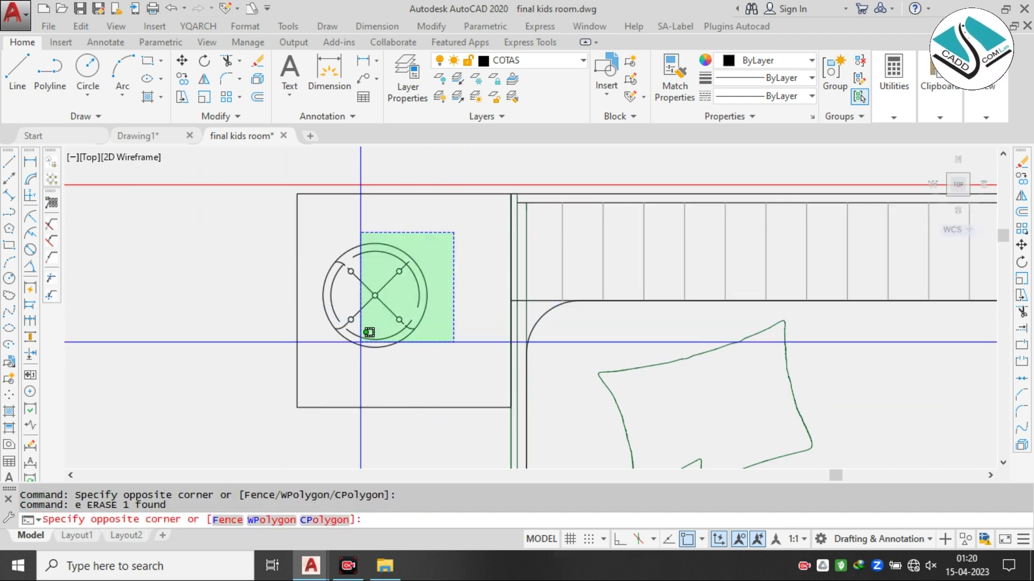
left_click(360, 342)
type("nm")
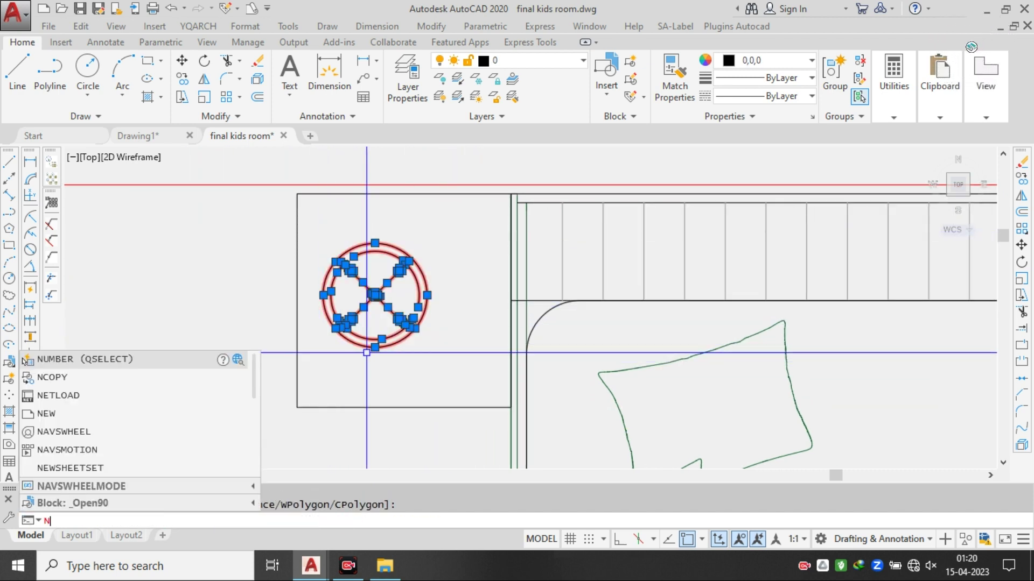
key("Return")
key("Escape")
- Move the lamp symbol slightly up and to the right, near the middle of the left bedside table
left_click(509, 225)
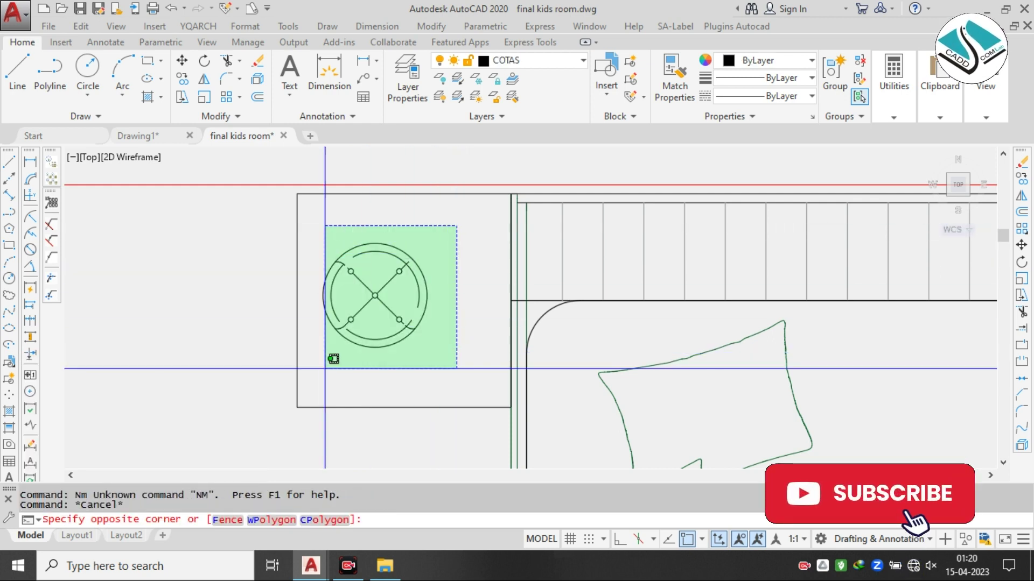
left_click(312, 373)
type("m")
key("Return")
left_click(374, 294)
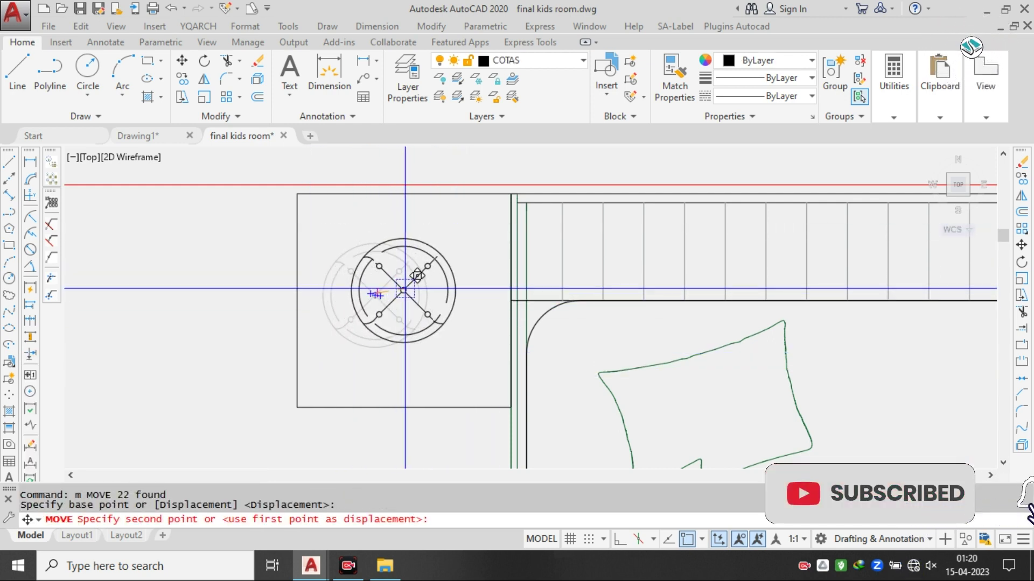
key("Escape")
- Copy the lamp symbol by its centre onto the bedside table at the bed's right side
left_click(508, 231)
left_click(323, 357)
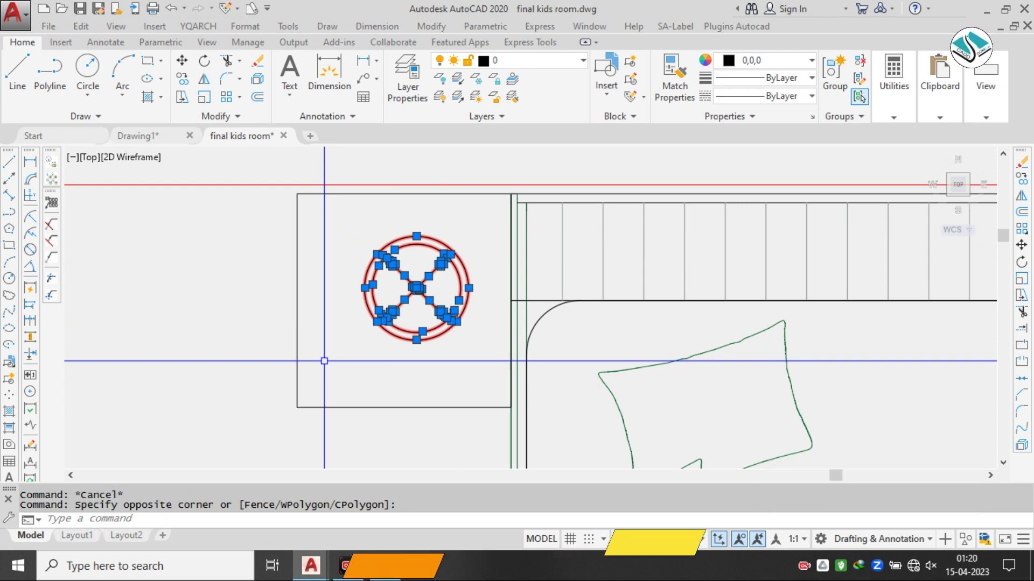
type("co")
key("Return")
left_click(416, 289)
scroll(416, 289, "down", 5)
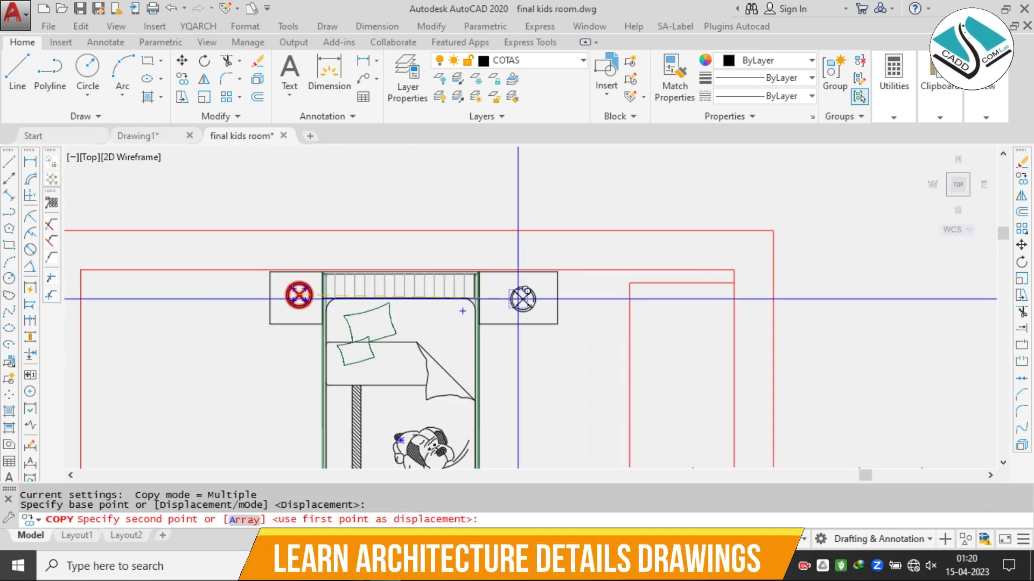
scroll(475, 288, "up", 5)
left_click(458, 280)
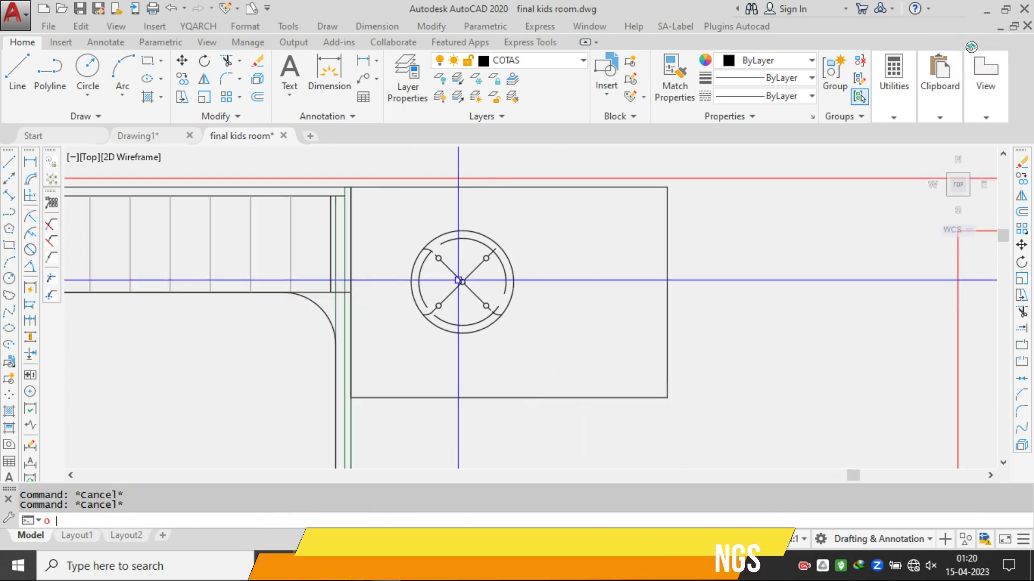
type("o")
key("Return")
type("1")
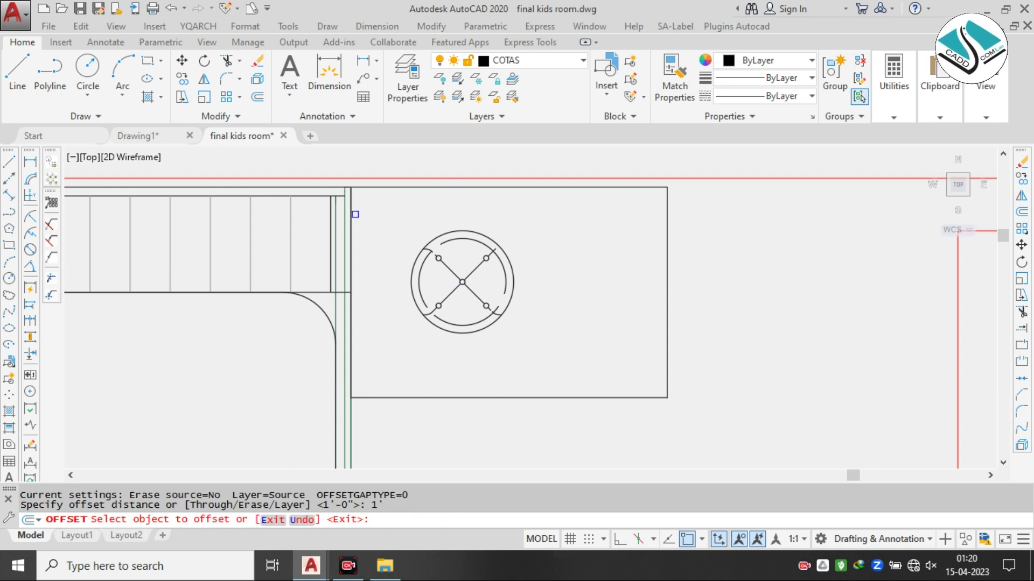
key("Escape")
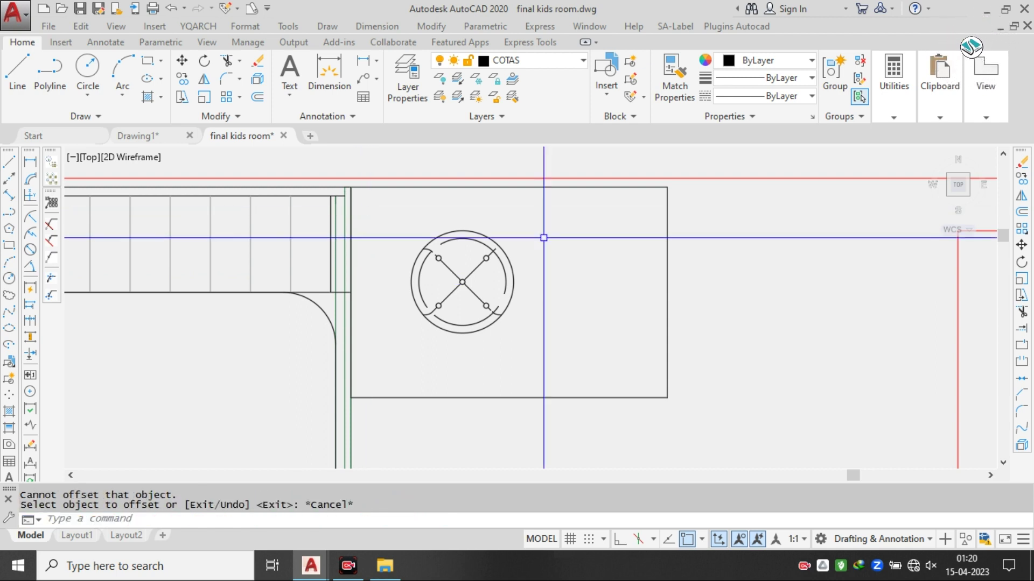
- Explode the rectangle of the bedside table on the bed's right side into separate lines
type("x")
key("Return")
left_click(687, 307)
left_click(602, 346)
key("Return")
key("Escape")
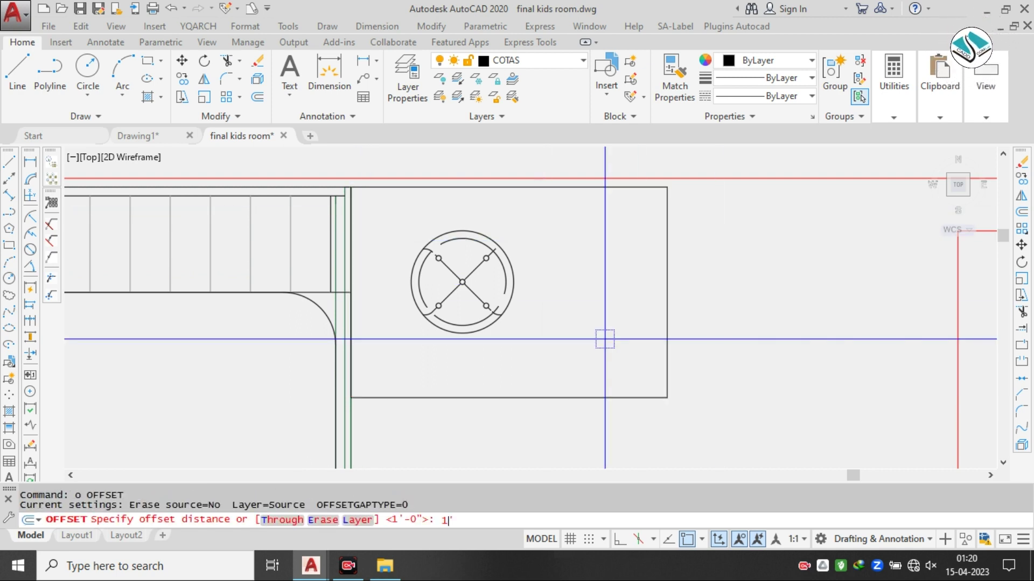
- Offset the exploded bedside table's left edge 1' to the right, past the lamp symbol
left_click(348, 232)
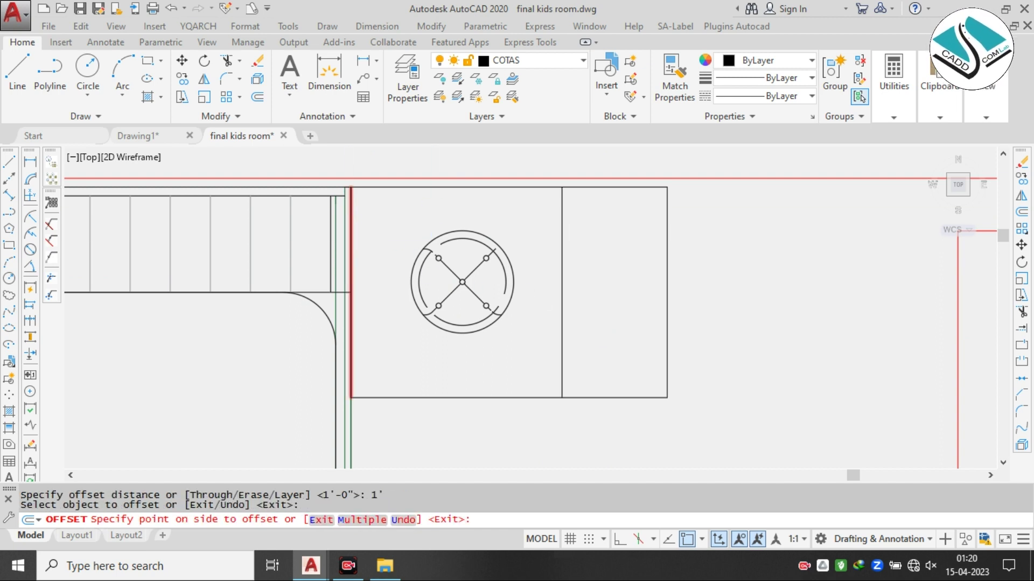
left_click(442, 219)
key("Escape")
- Trim the right bedside table's upper and lower edges back to the offset line and erase the leftover outer edge
key("Return")
left_click(711, 160)
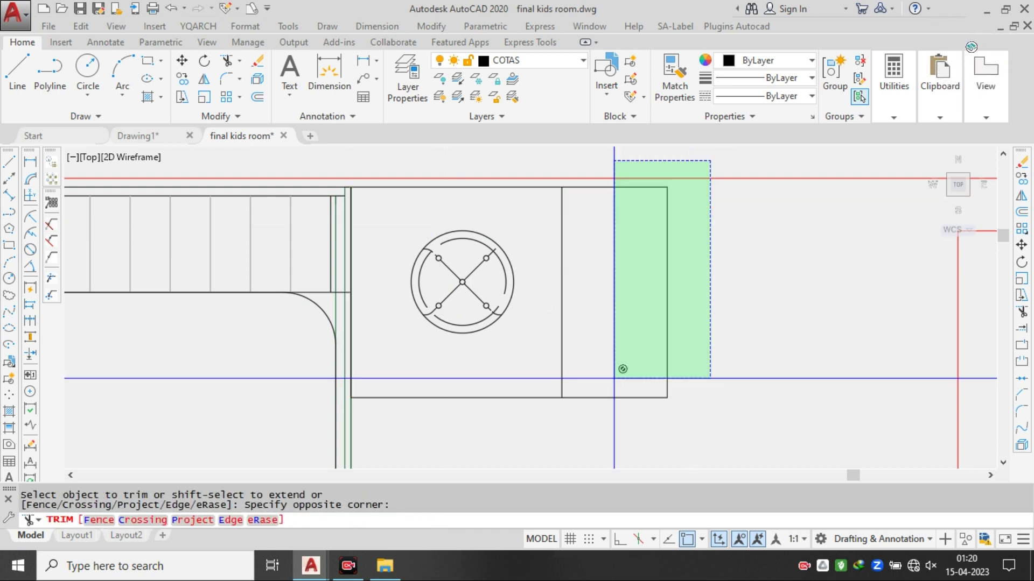
left_click(616, 406)
key("Escape")
left_click(692, 281)
left_click(636, 341)
key("e")
key("Return")
- Draw a line across the room's lower wall near its left corner and offset it to the right as the second door jamb
scroll(651, 234, "down", 4)
scroll(618, 255, "down", 2)
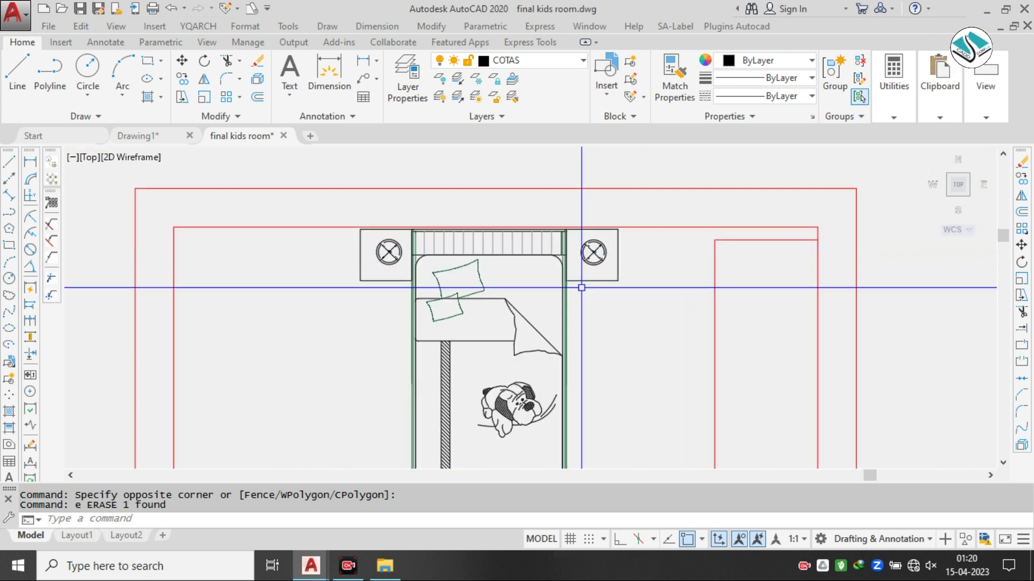
scroll(501, 222, "down", 4)
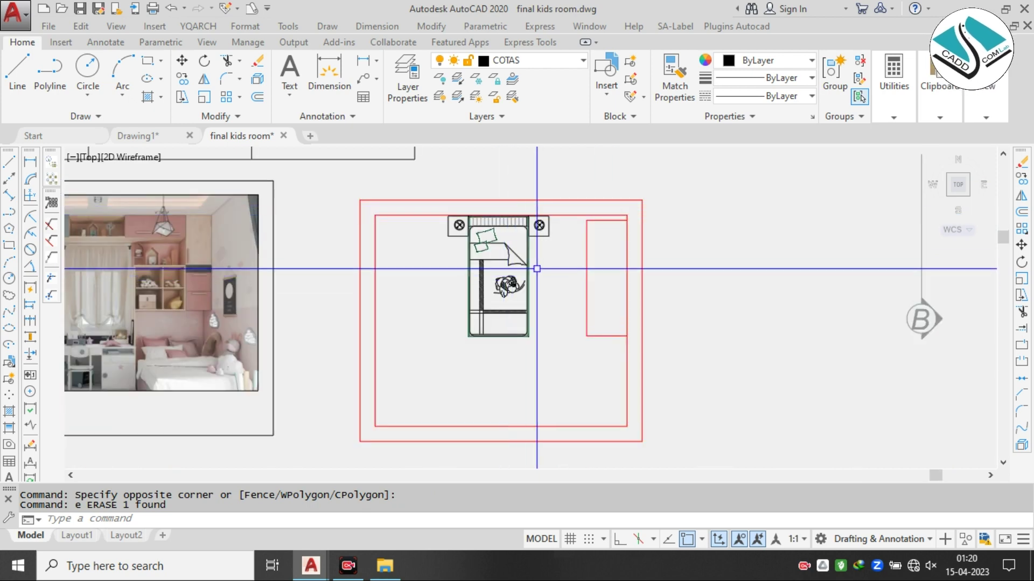
scroll(600, 246, "down", 4)
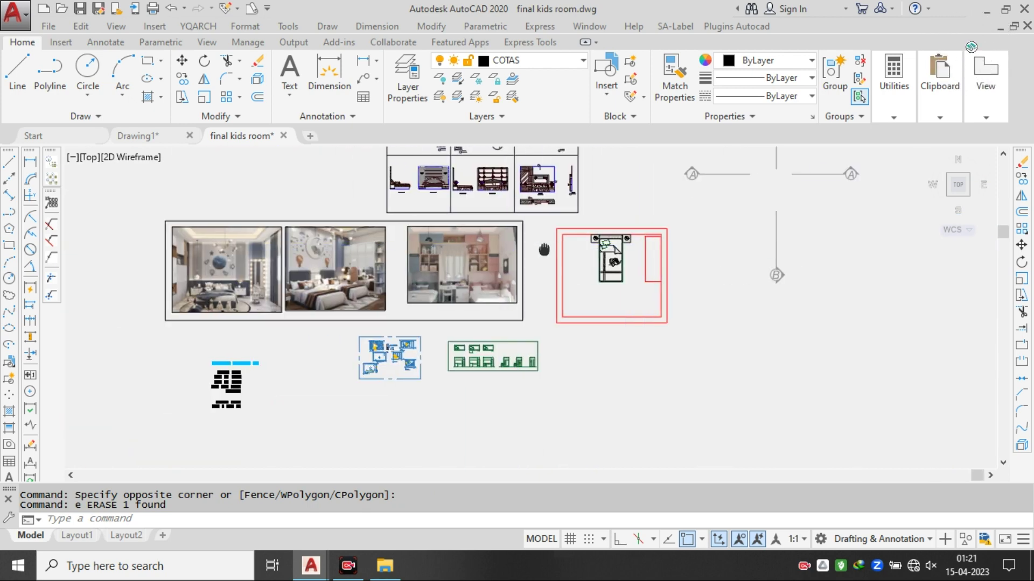
scroll(408, 282, "up", 2)
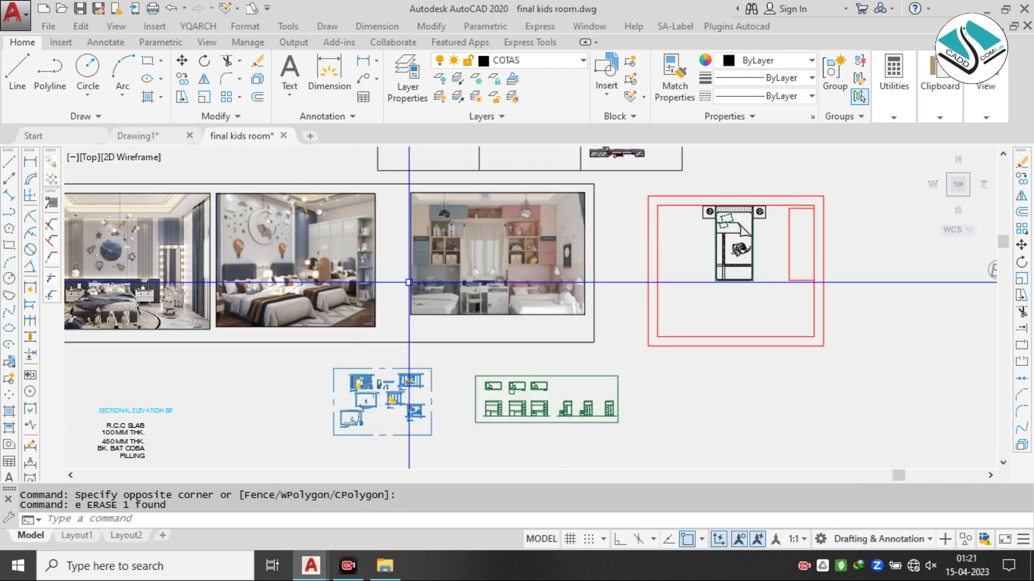
mouse_move(656, 317)
middle_mouse_down()
mouse_move(644, 294)
mouse_move(657, 302)
middle_mouse_up()
scroll(666, 318, "up", 4)
type("l")
key("Return")
scroll(473, 362, "up", 2)
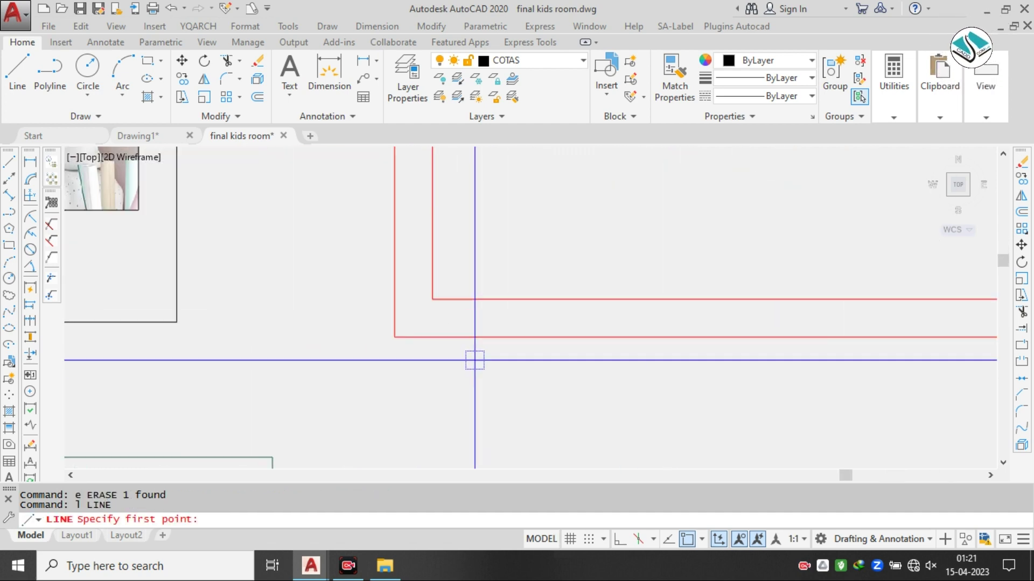
left_click(490, 333)
key("Escape")
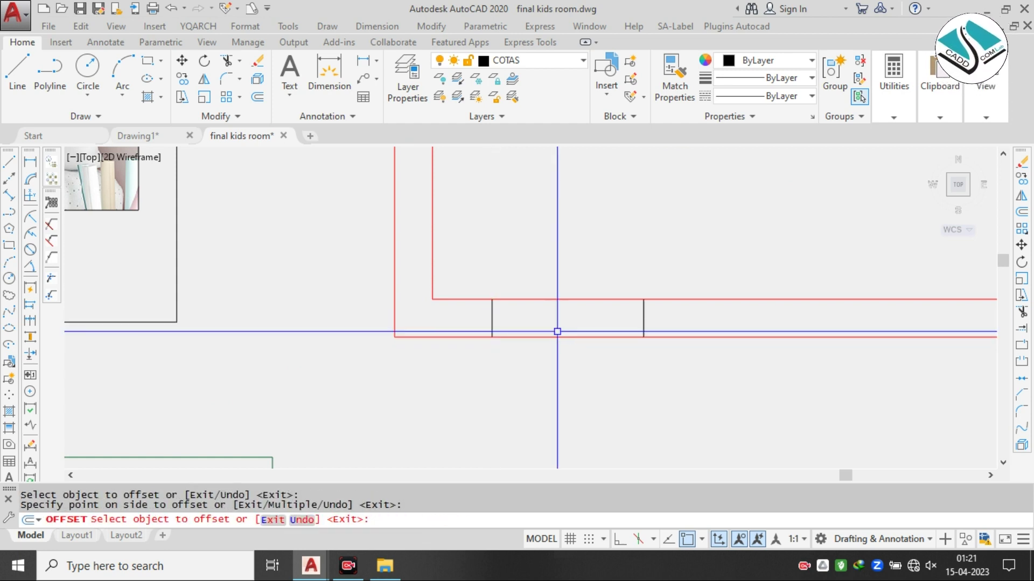
- Trim the lower wall's lines between the two jamb lines to open the doorway
key("space")
left_click(575, 283)
left_click(550, 353)
middle_click_drag(557, 323, 563, 305)
scroll(563, 305, "down", 8)
key("Escape")
- Move the door symbol with its frame from the blue reference drawings into the room, just above the doorway
mouse_move(323, 349)
middle_mouse_down()
mouse_move(493, 253)
mouse_move(556, 441)
middle_mouse_up()
scroll(556, 441, "down", 2)
middle_click_drag(396, 343, 466, 200)
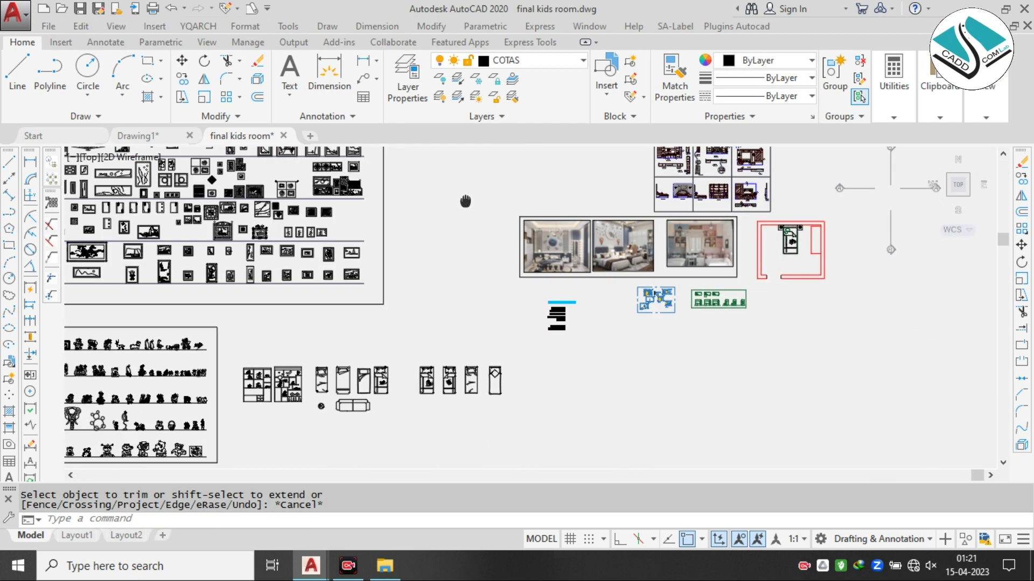
scroll(662, 296, "up", 8)
scroll(631, 285, "up", 8)
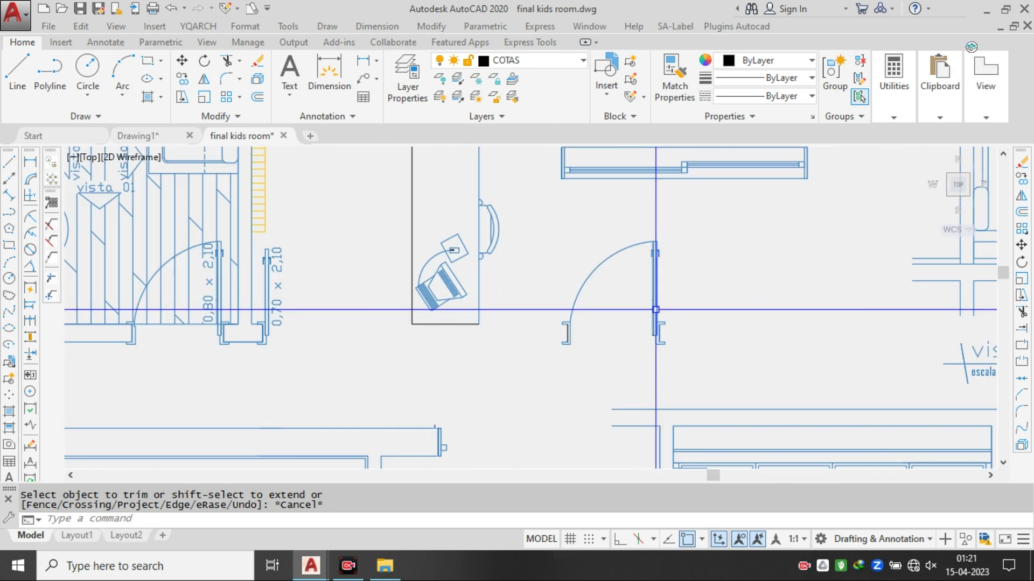
left_click(699, 218)
left_click(535, 379)
type("m")
key("space")
left_click(628, 318)
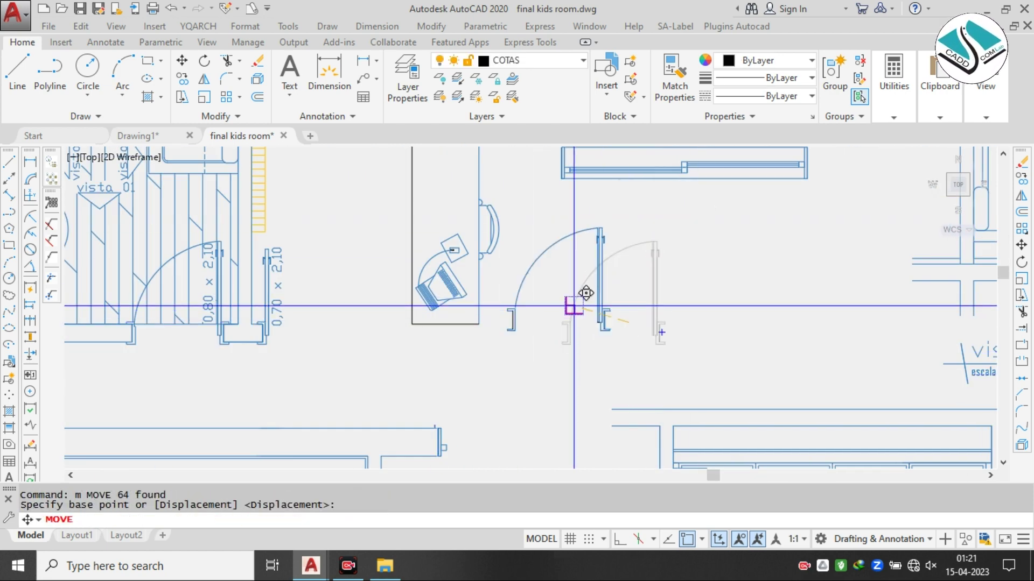
scroll(429, 225, "down", 8)
middle_click_drag(709, 330, 311, 254)
scroll(310, 253, "down", 7)
scroll(510, 192, "up", 7)
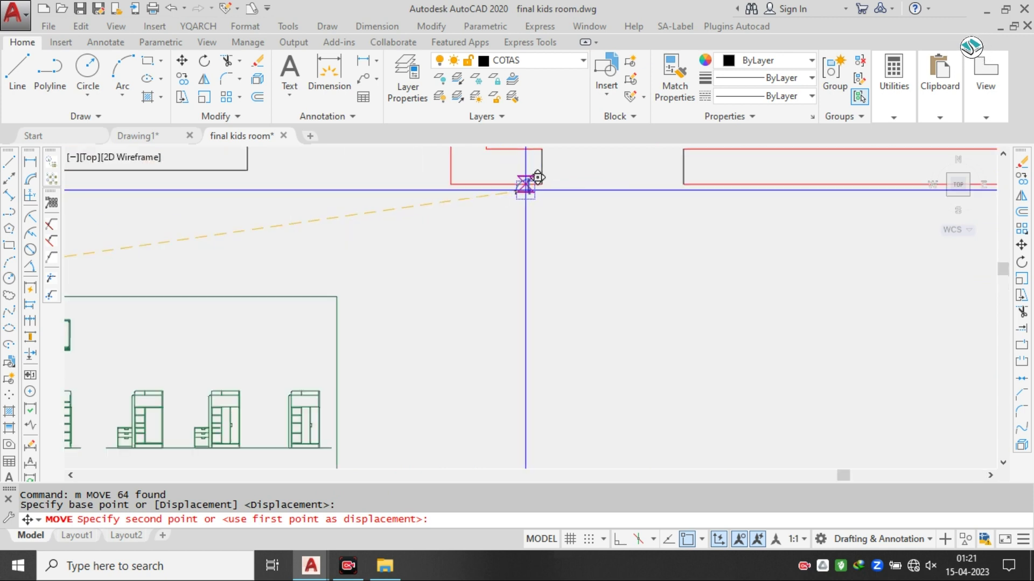
middle_click_drag(589, 193, 497, 267)
middle_click_drag(502, 202, 468, 346)
scroll(493, 287, "up", 2)
left_click(494, 276)
key("Escape")
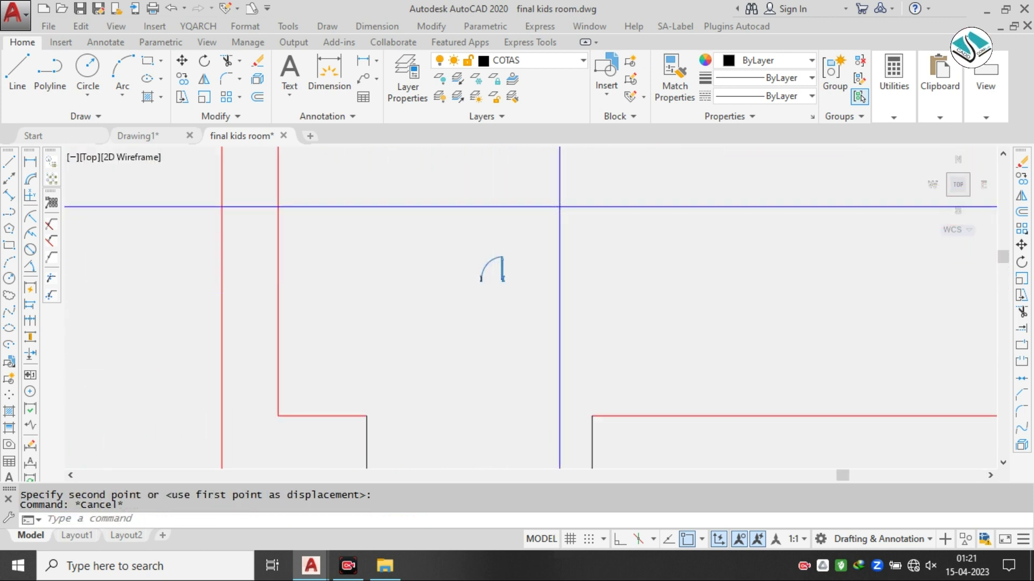
left_click(558, 208)
left_click(409, 308)
scroll(457, 301, "up", 5)
type("sc")
key("Return")
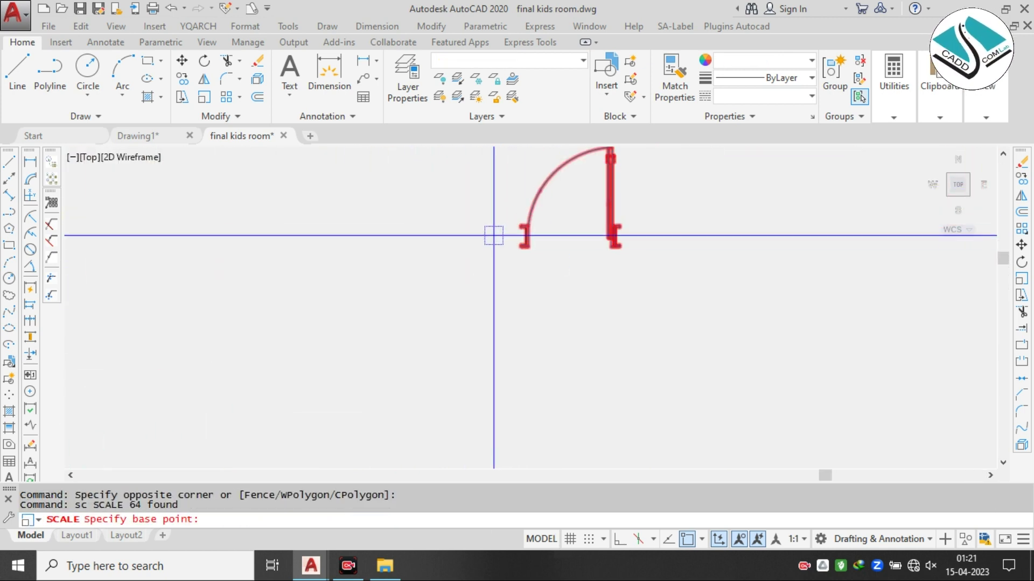
scroll(499, 224, "up", 4)
scroll(545, 221, "up", 4)
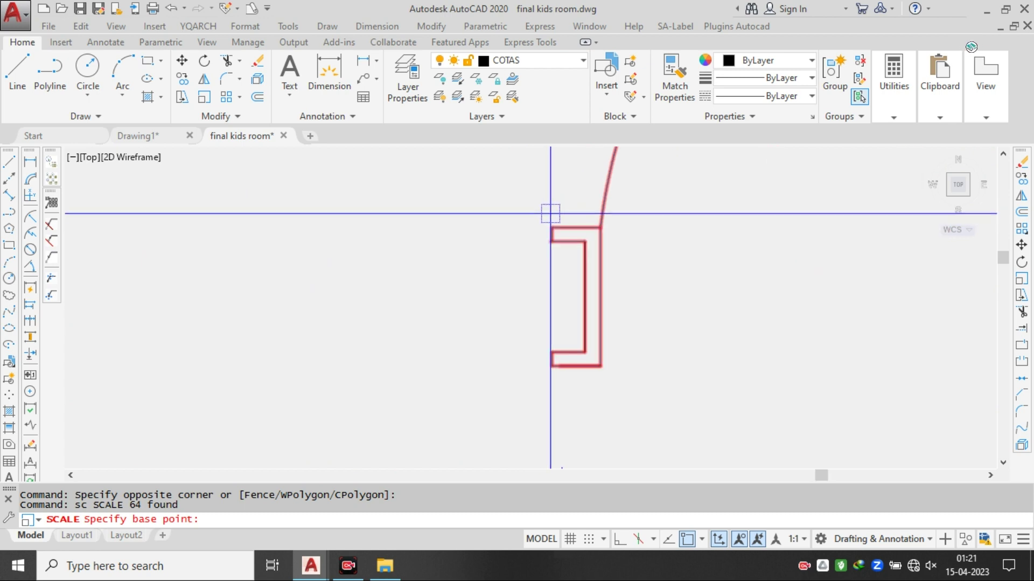
left_click(552, 228)
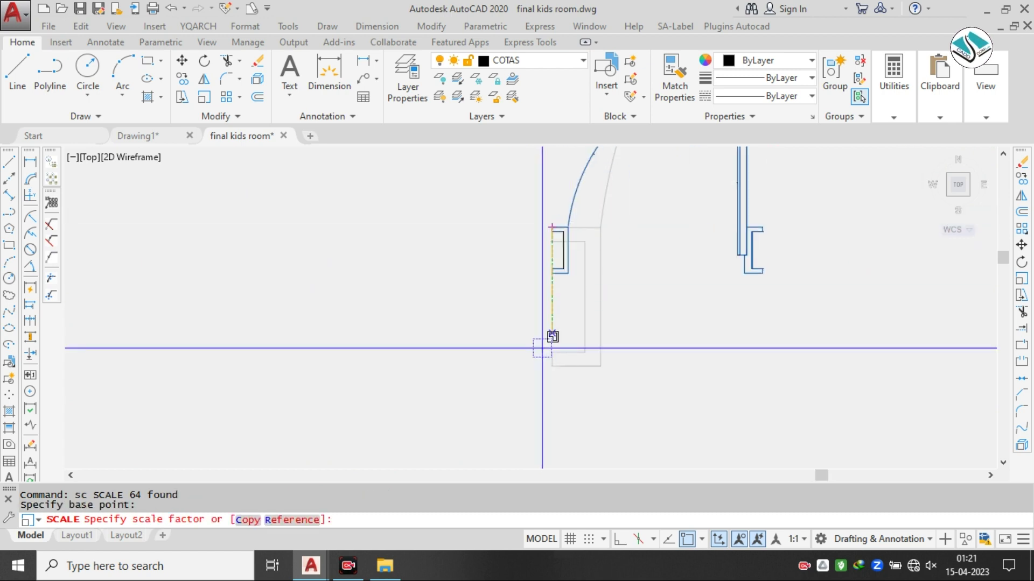
left_click(290, 520)
scroll(450, 363, "down", 4)
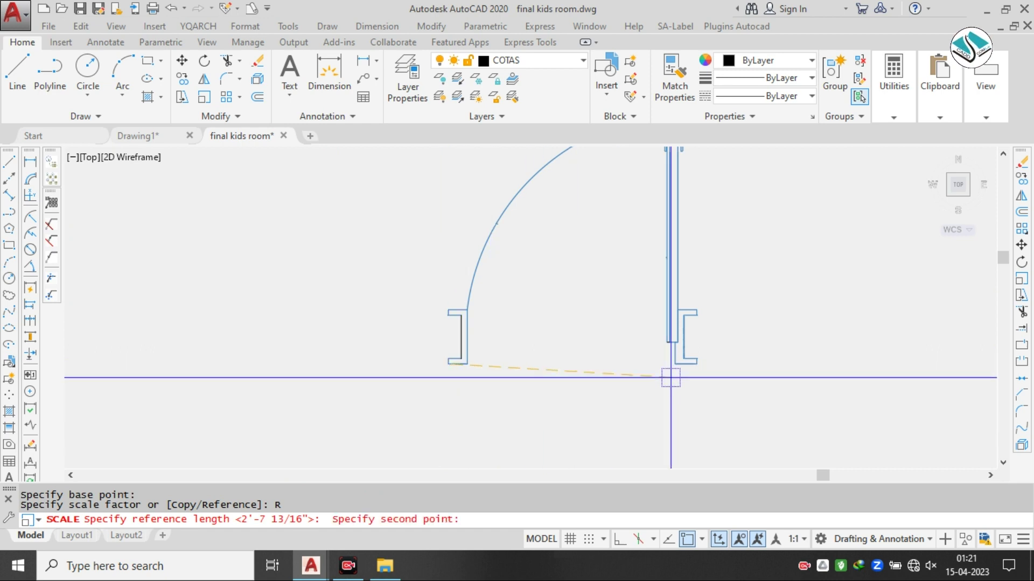
left_click(697, 364)
left_click(243, 520)
scroll(431, 350, "up", 3)
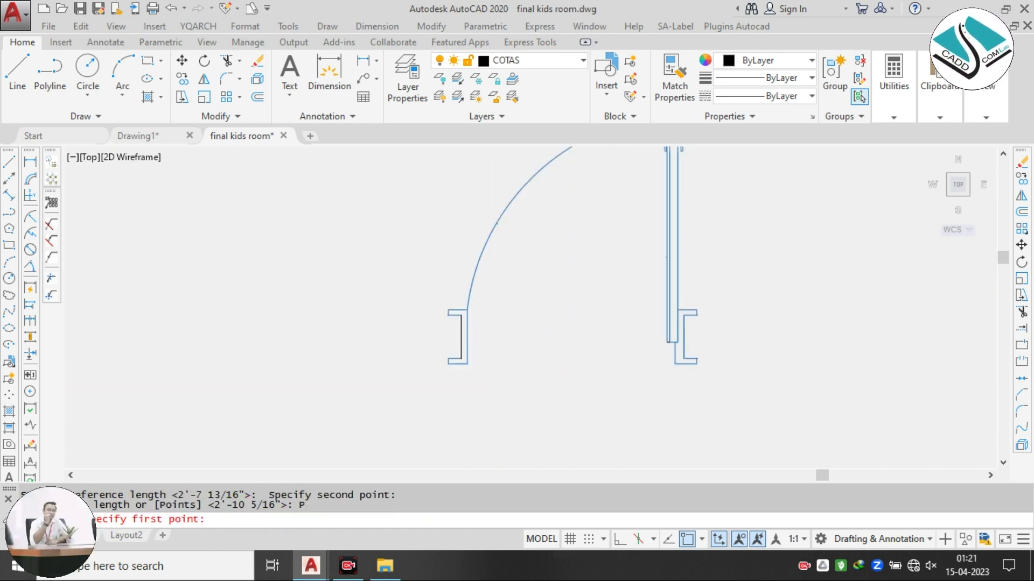
scroll(482, 358, "down", 3)
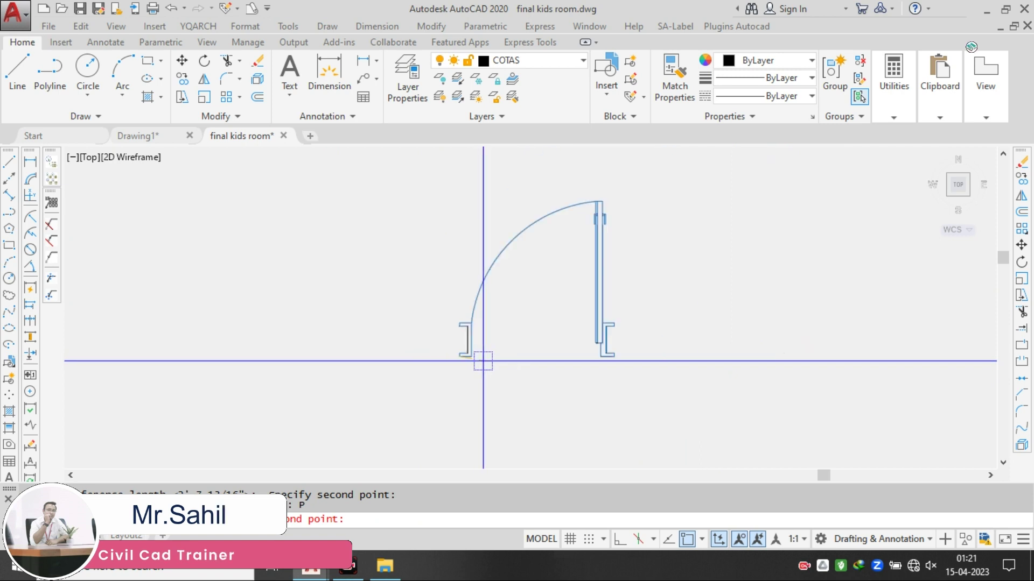
- Scale the door by reference from its frame's lower-left corner, matching its overall frame width to the distance between the doorway's jambs
left_click(686, 156)
left_click(432, 377)
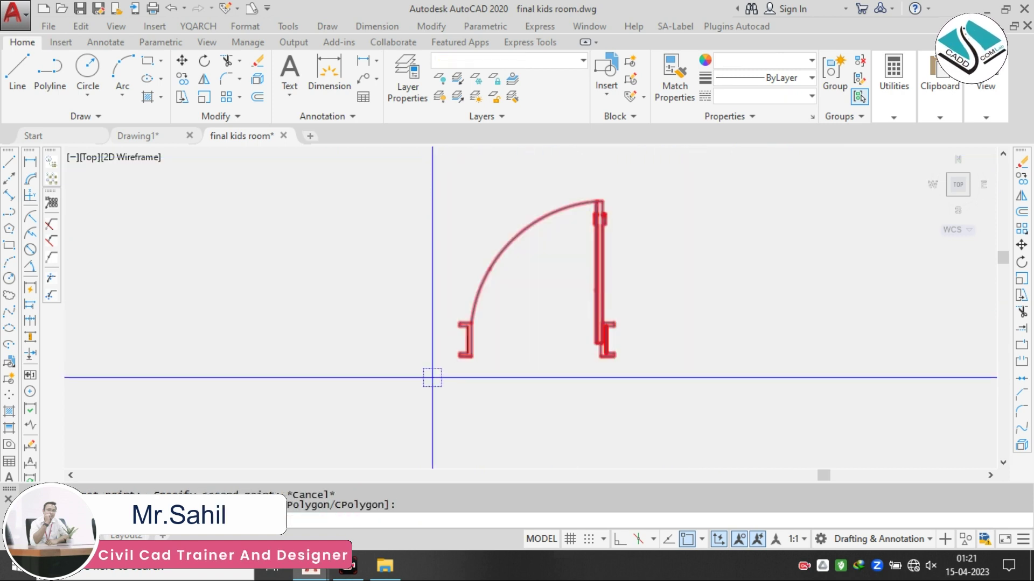
scroll(479, 353, "up", 2)
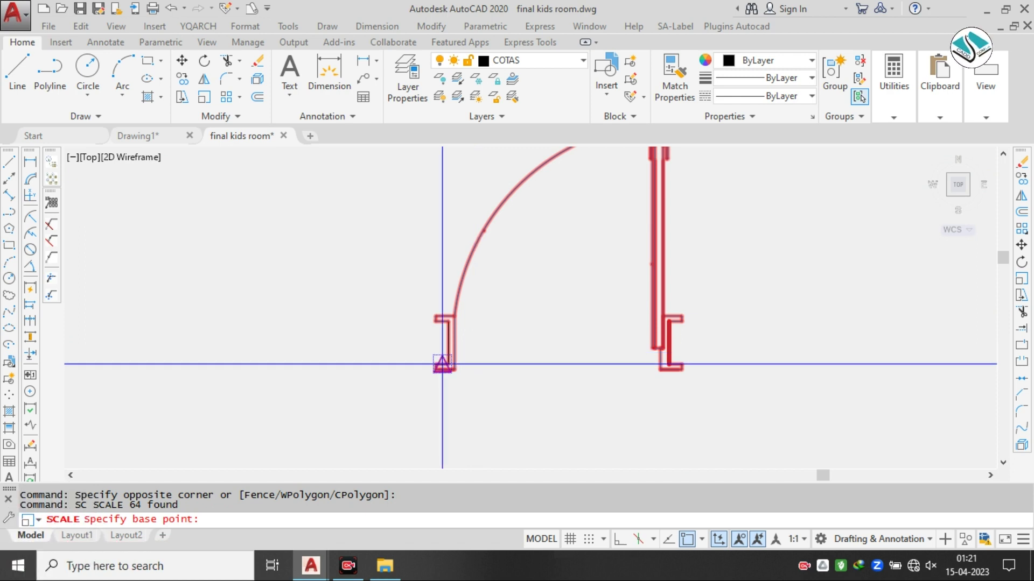
scroll(449, 364, "up", 2)
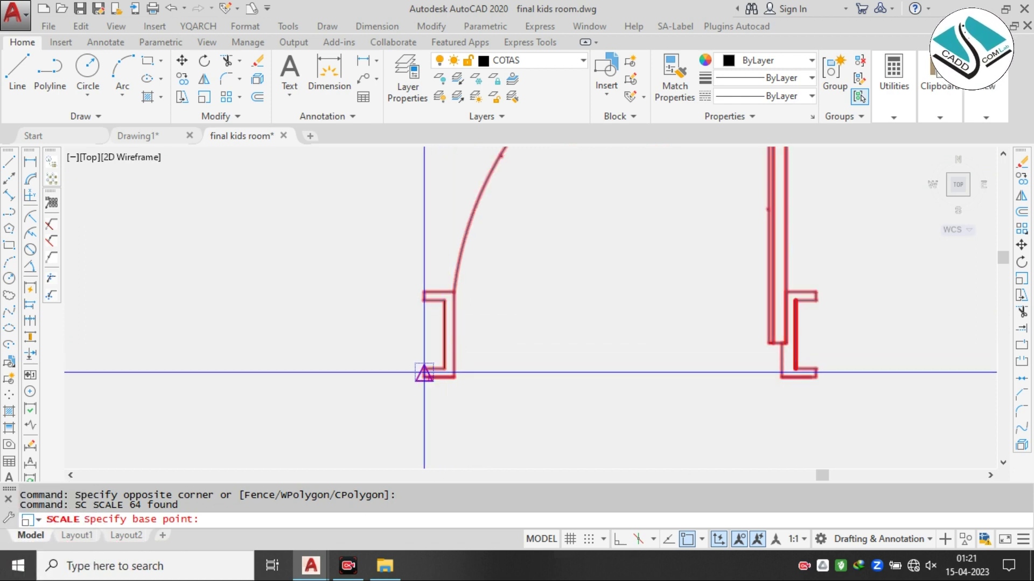
left_click(424, 375)
left_click(282, 520)
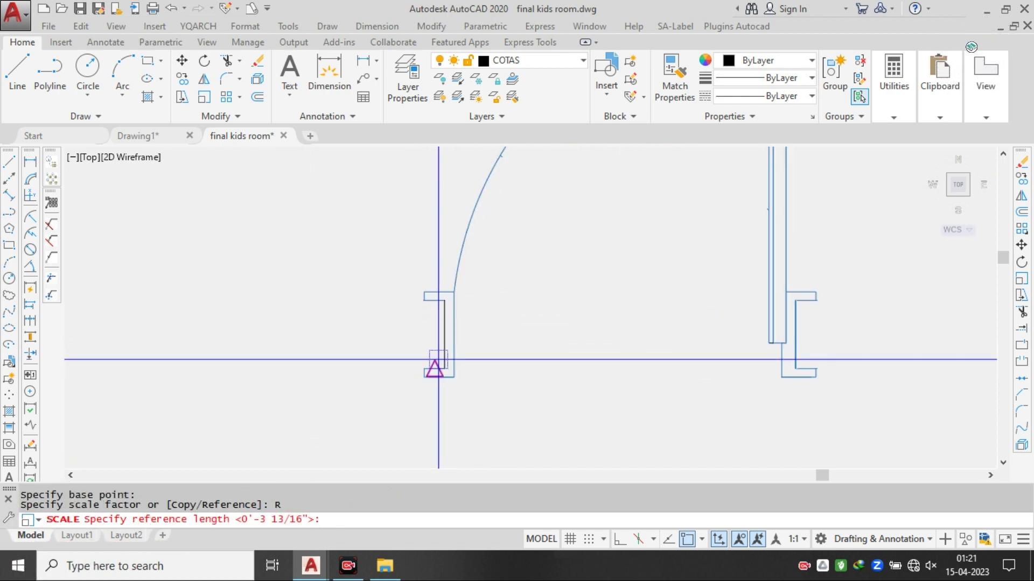
scroll(438, 364, "up", 2)
left_click(415, 375)
scroll(635, 366, "up", 2)
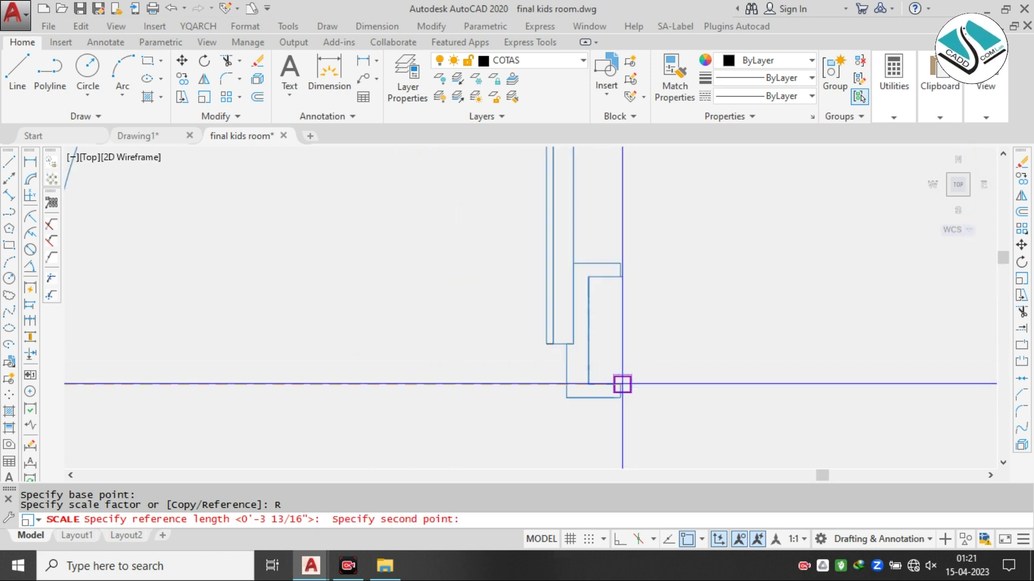
left_click(626, 381)
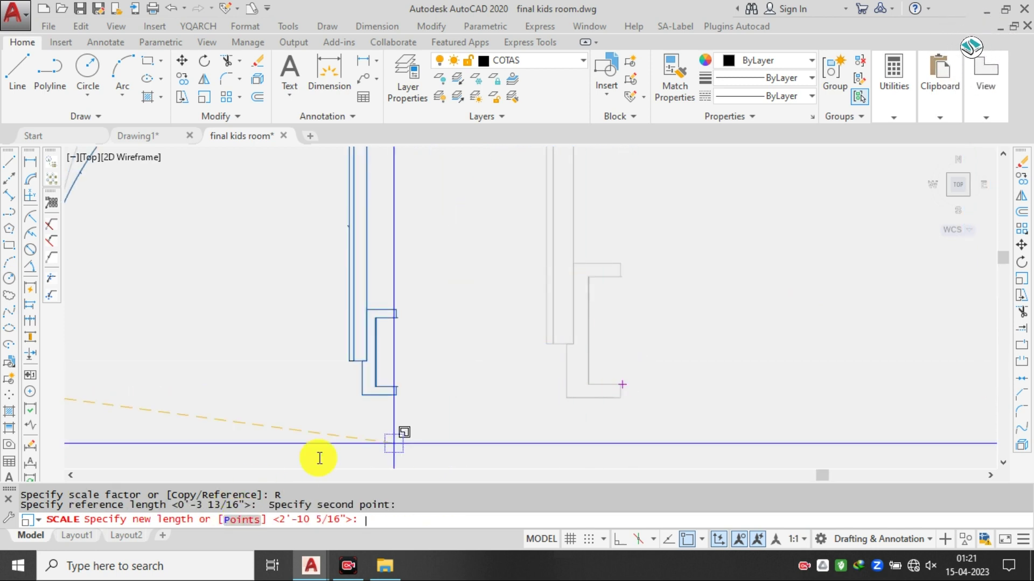
type("P")
key("Return")
scroll(535, 282, "down", 6)
scroll(448, 392, "up", 4)
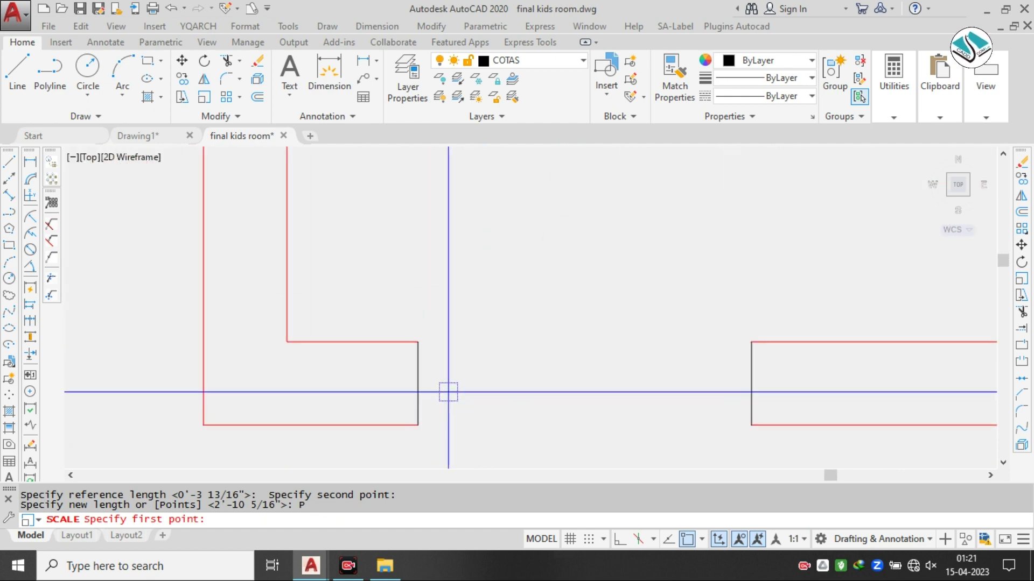
left_click(418, 383)
left_click(751, 383)
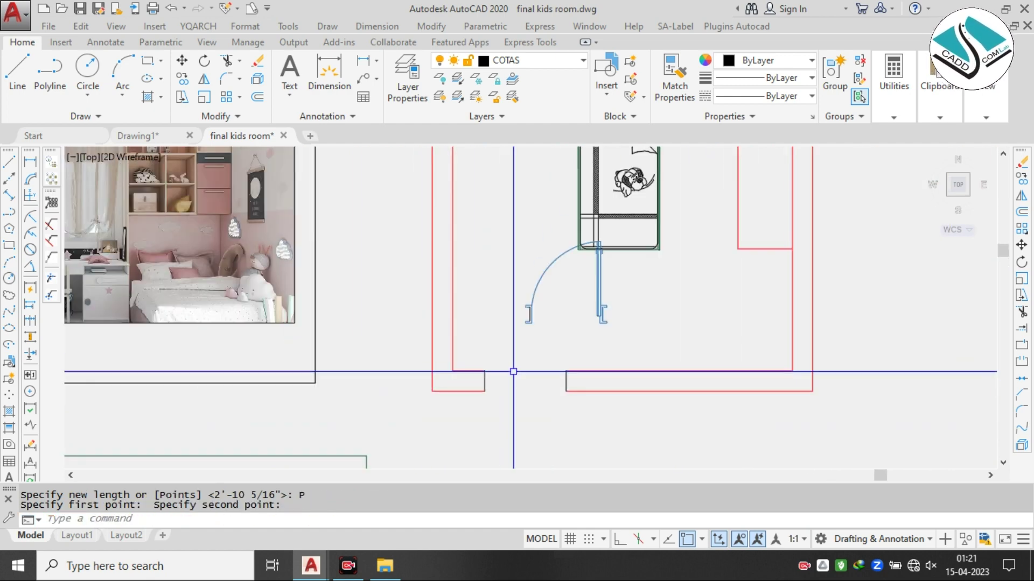
- Move the scaled door by its frame's lower-left corner onto the doorway's lower-left corner in the wall
middle_click_drag(582, 251, 548, 278)
left_click(450, 262)
left_click(588, 377)
scroll(535, 363, "up", 8)
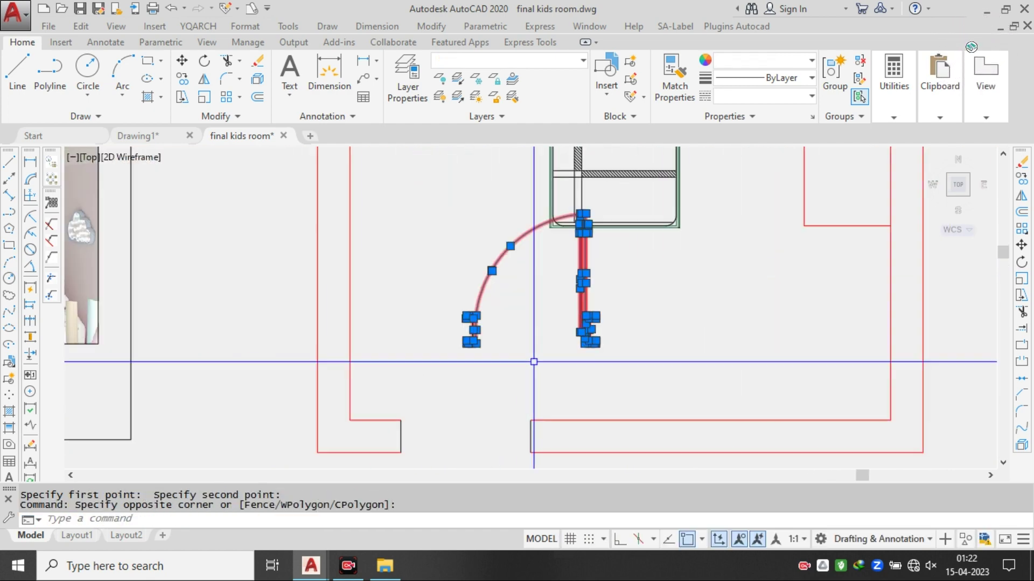
type("m")
key("Return")
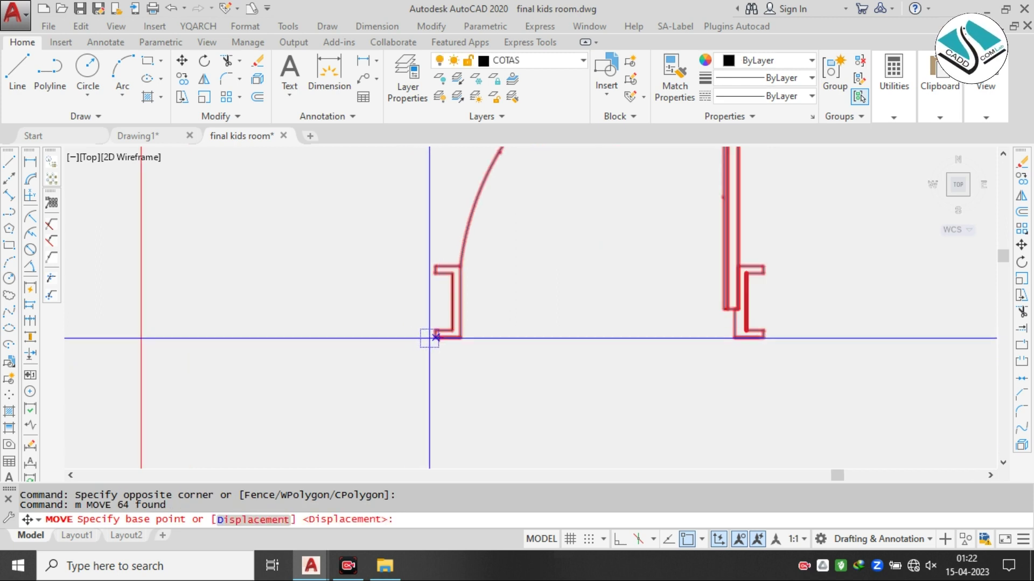
left_click(455, 295)
scroll(425, 309, "down", 6)
scroll(426, 309, "up", 5)
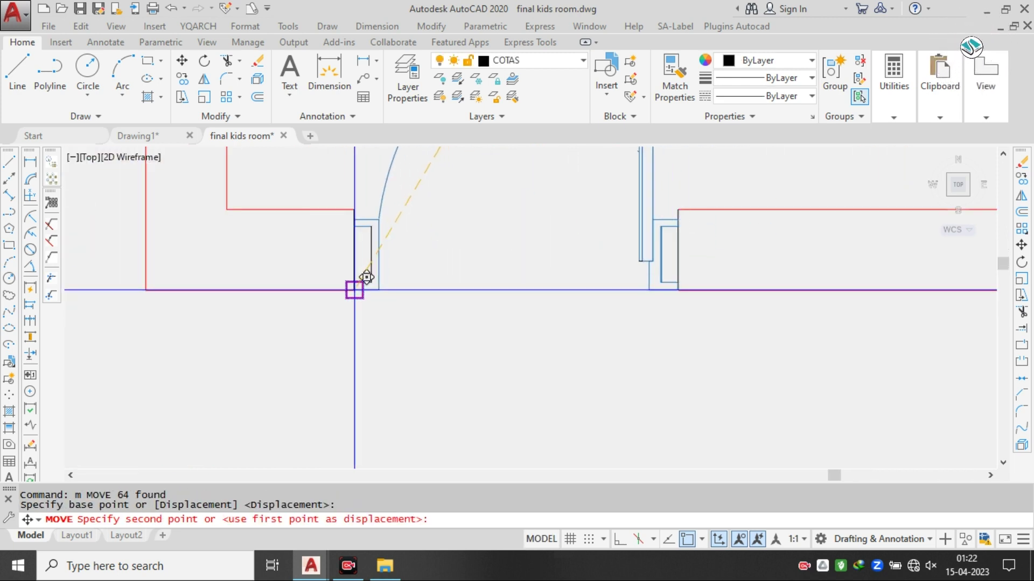
scroll(366, 277, "up", 2)
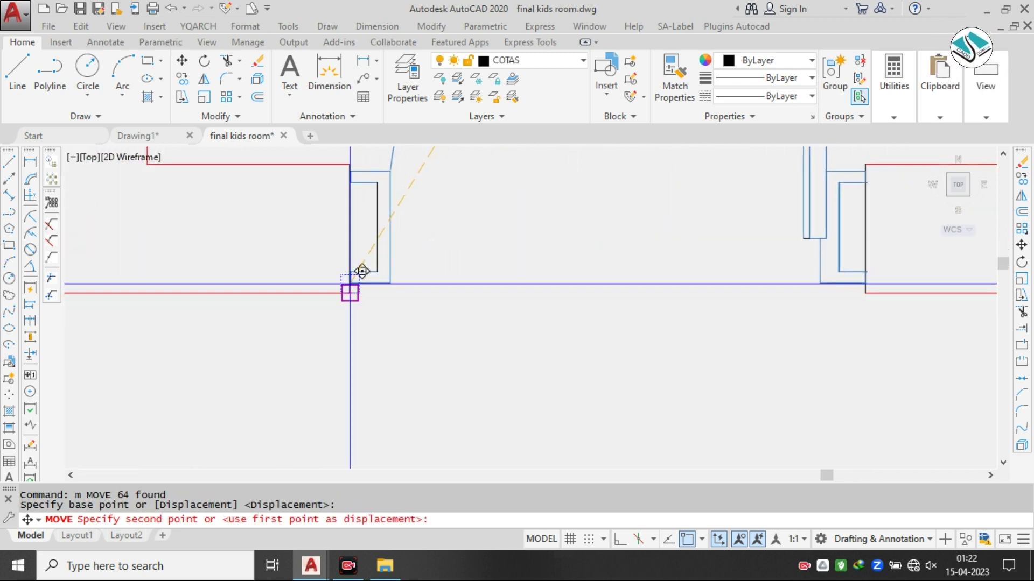
left_click(359, 293)
scroll(410, 312, "down", 3)
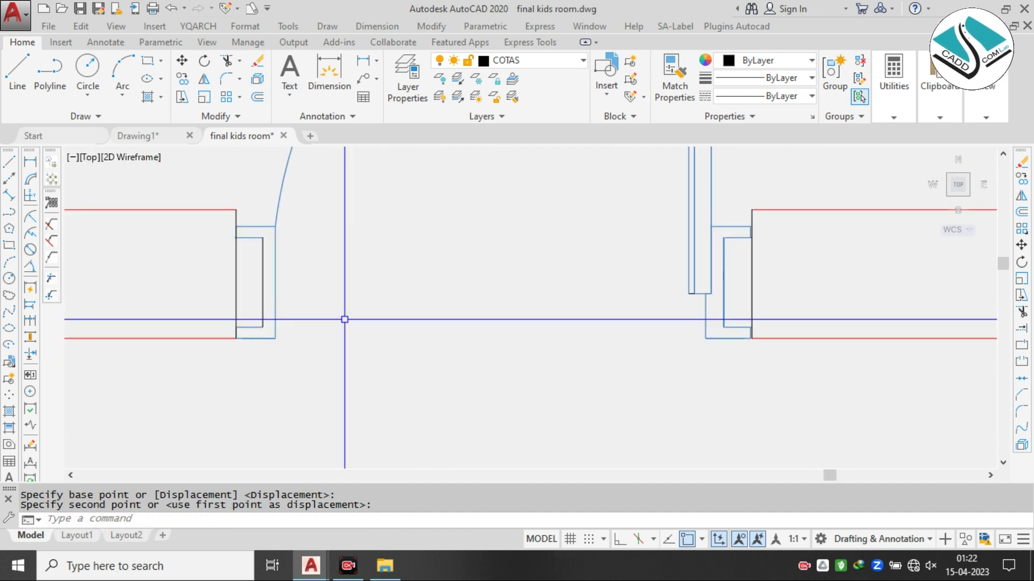
- Group the door symbol with its frame, leaving both jamb lines of the doorway out of the selection
scroll(556, 196, "down", 2)
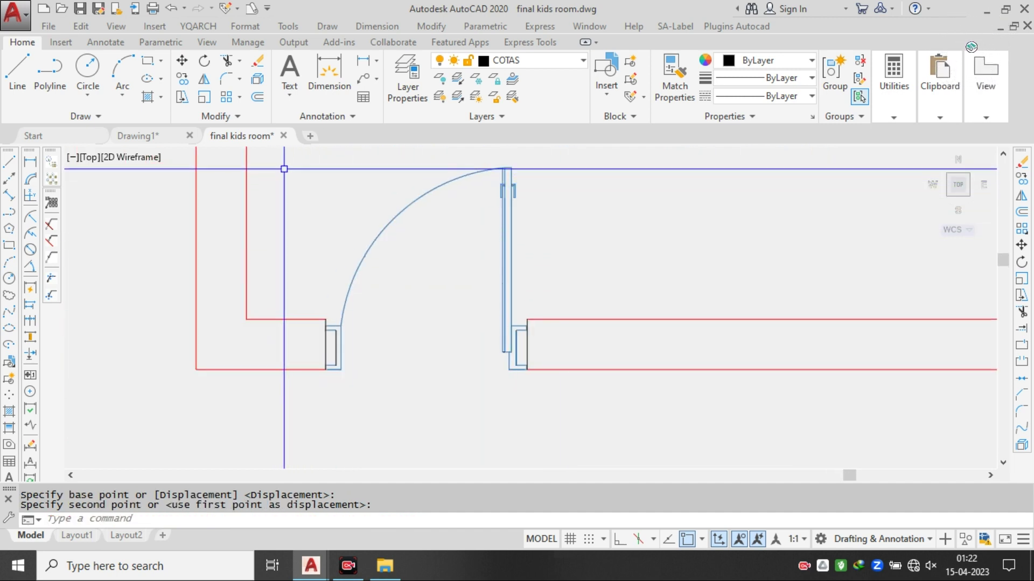
left_click(282, 167)
left_click(580, 445)
middle_click_drag(552, 365, 553, 391)
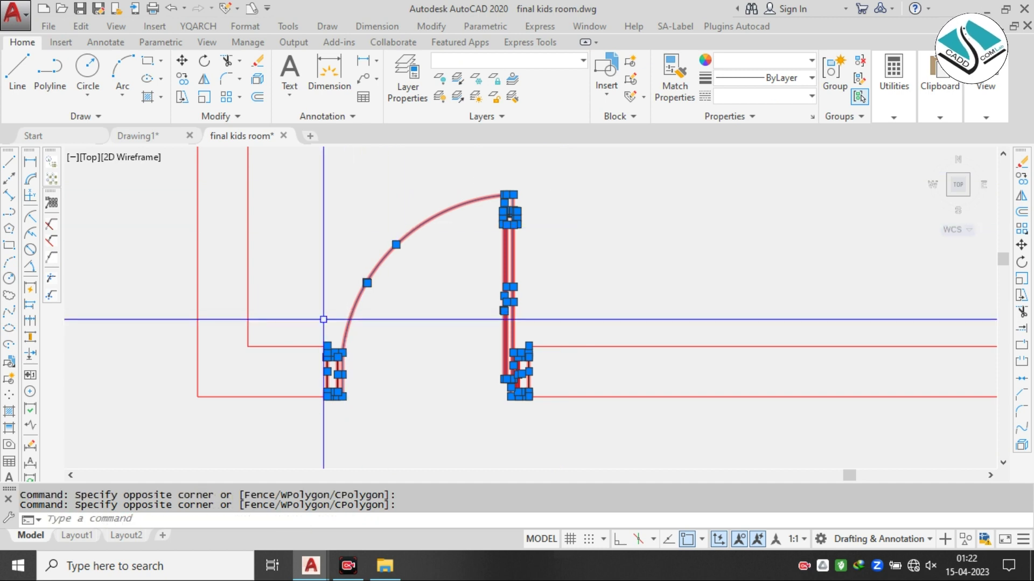
scroll(344, 334, "up", 3)
scroll(430, 301, "down", 4)
scroll(526, 260, "up", 2)
scroll(344, 329, "up", 5)
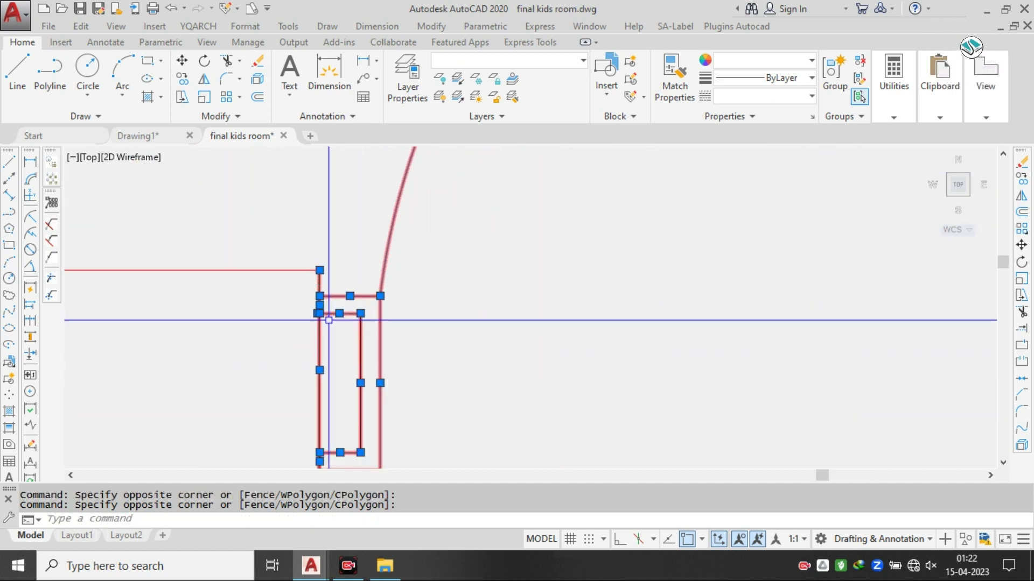
scroll(310, 280, "down", 4)
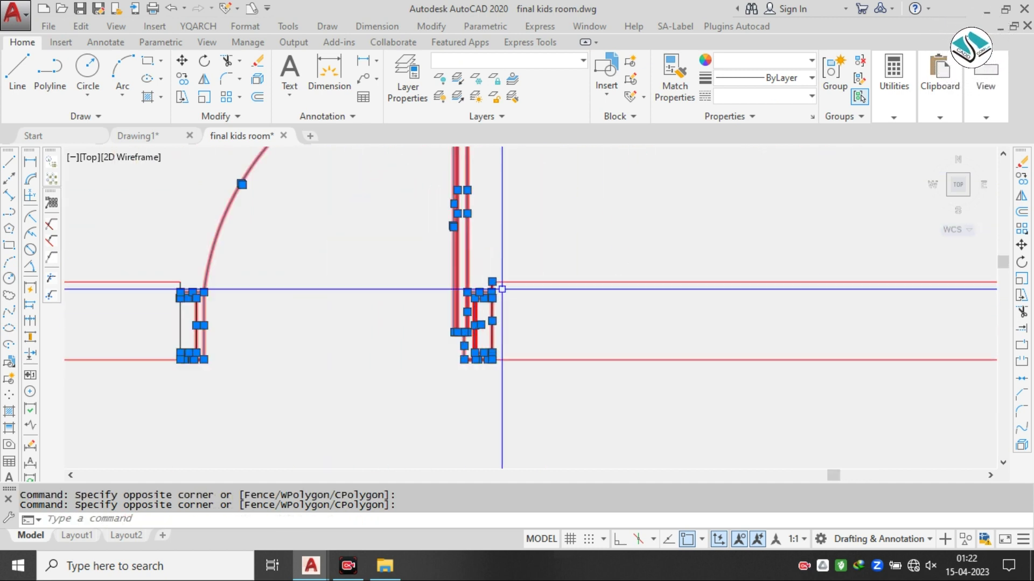
scroll(479, 288, "up", 5)
left_click(484, 280, "shift")
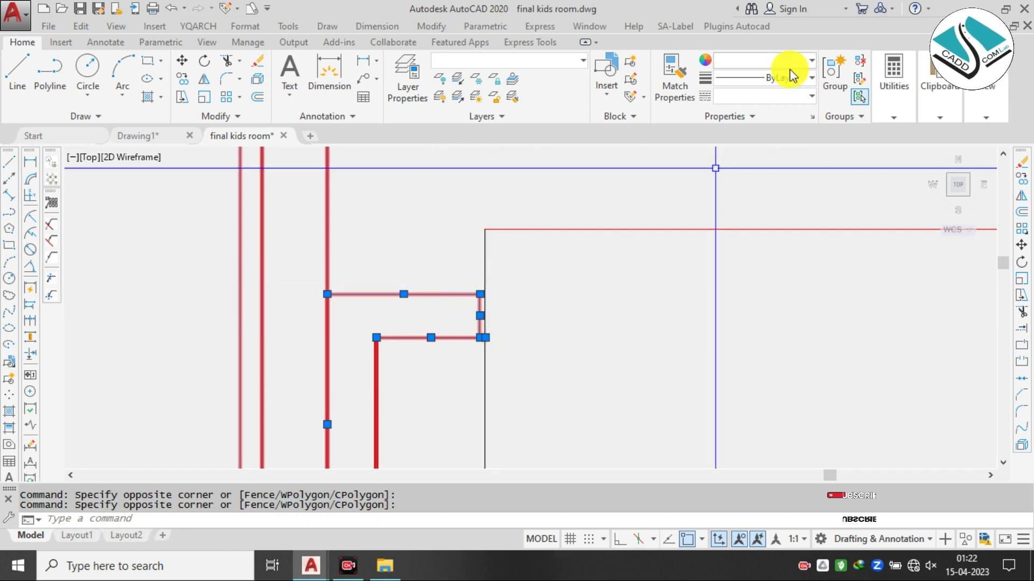
left_click(834, 76)
- Move the grouped door by its frame's upper-right corner up onto the right jamb line, keeping the frame within the wall thickness
scroll(500, 245, "down", 8)
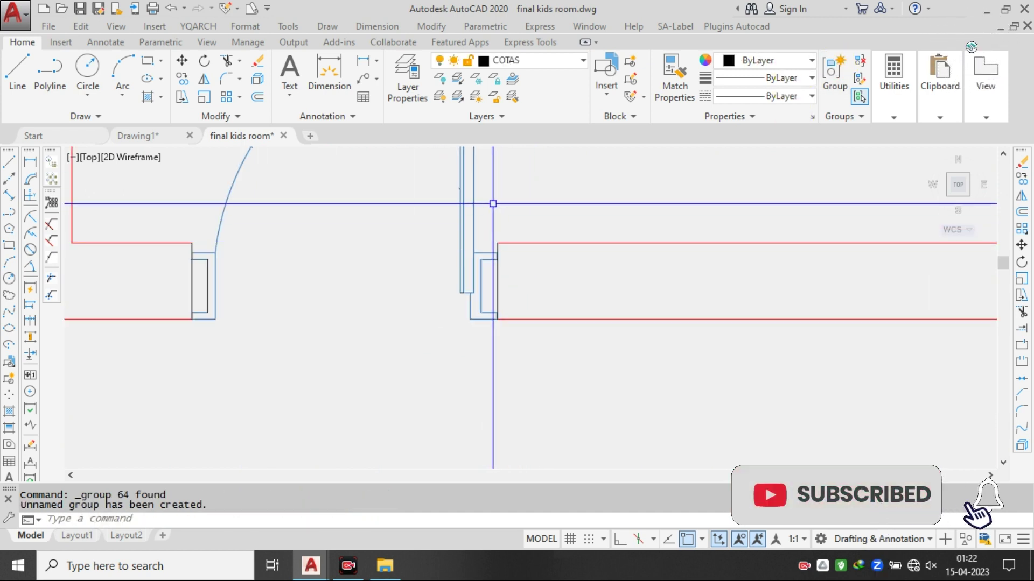
left_click(494, 204)
left_click(395, 212)
type("m")
key("Return")
scroll(491, 289, "up", 4)
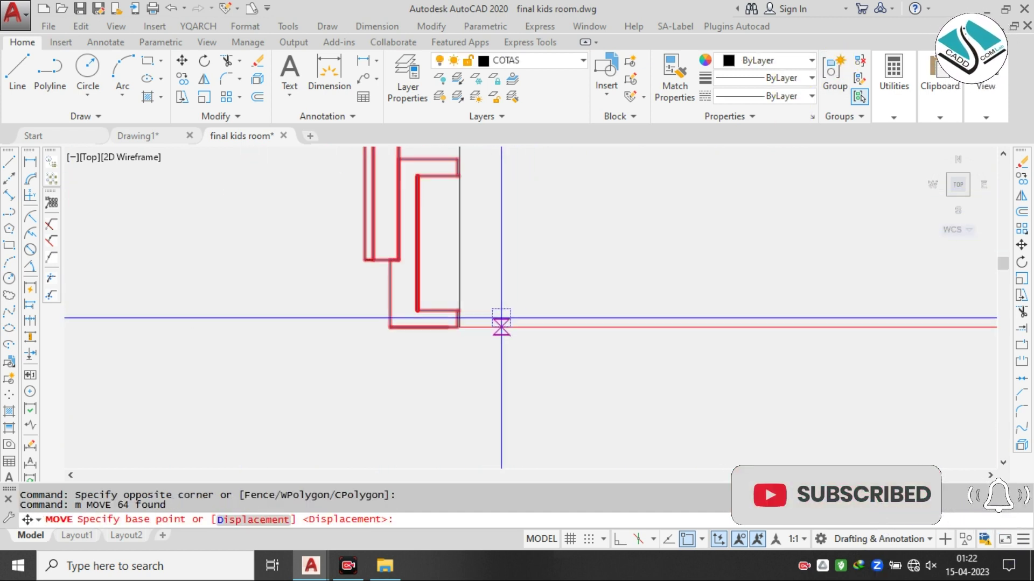
middle_click_drag(501, 318, 457, 317)
scroll(457, 317, "up", 6)
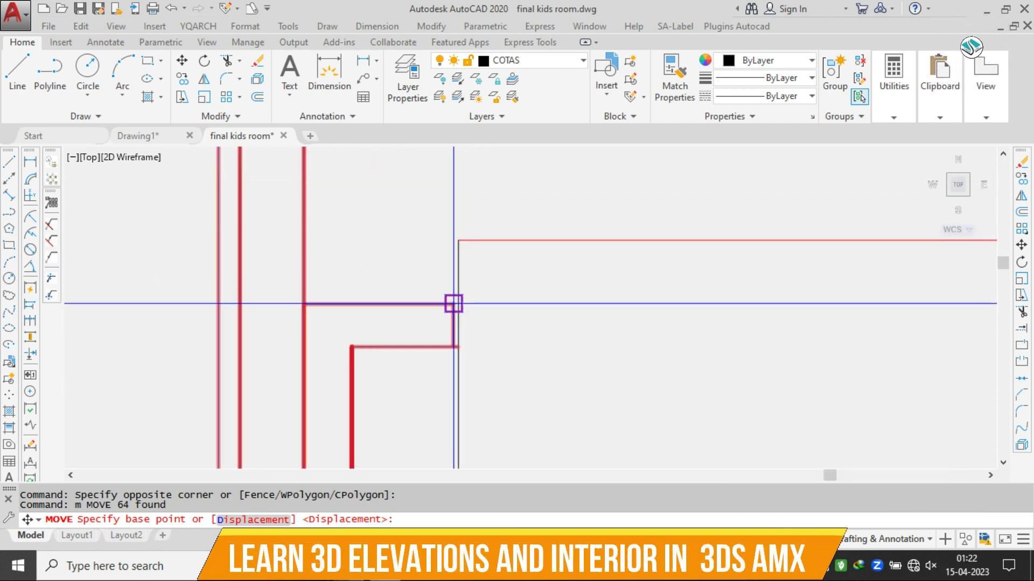
left_click(451, 301)
left_click(469, 233)
scroll(511, 201, "down", 10)
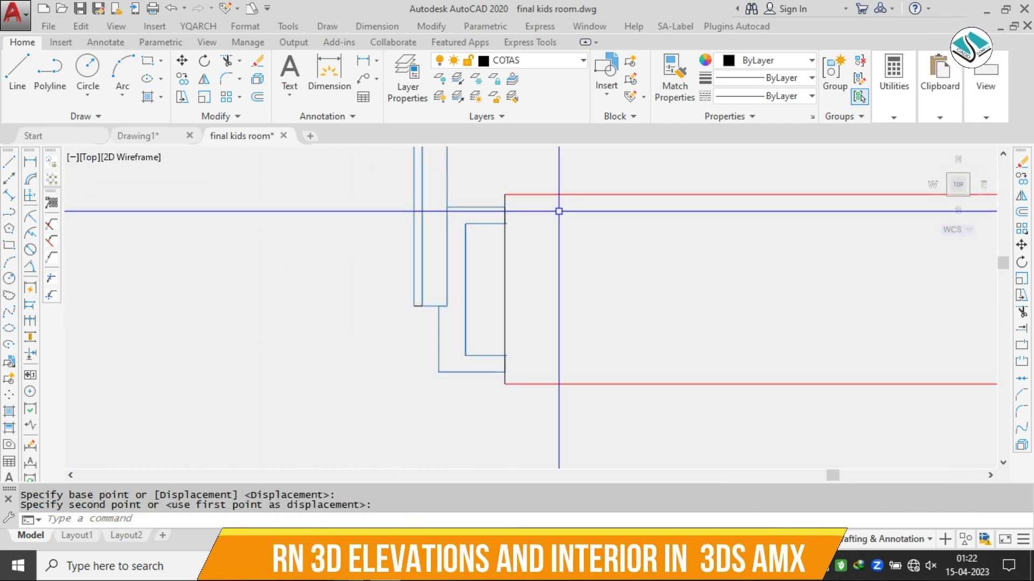
- Move the desk with its chair from the blue reference drawings to the empty area outside the room, beyond its right wall
scroll(549, 203, "down", 6)
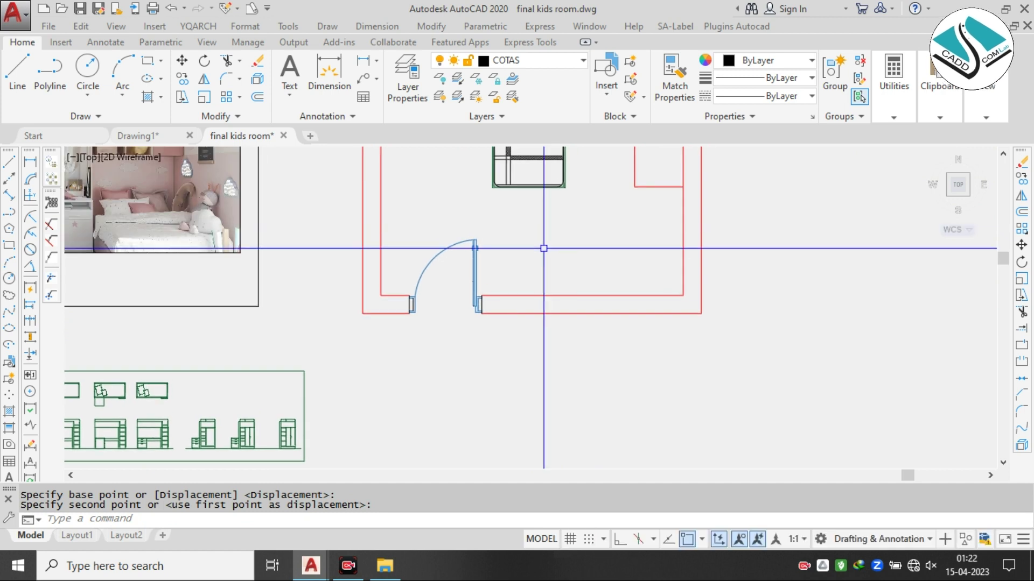
middle_click_drag(577, 235, 557, 282)
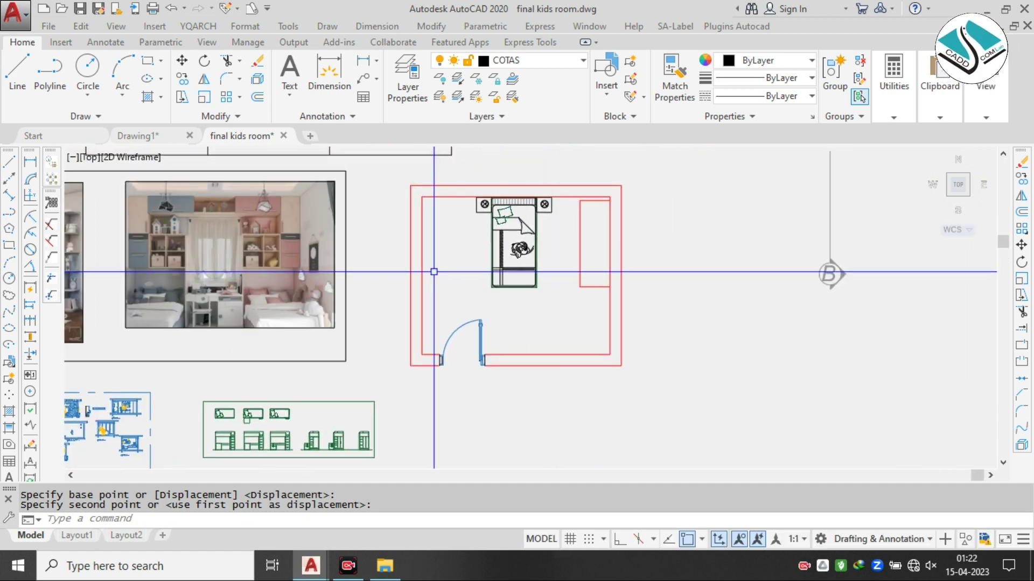
middle_click_drag(429, 271, 482, 288)
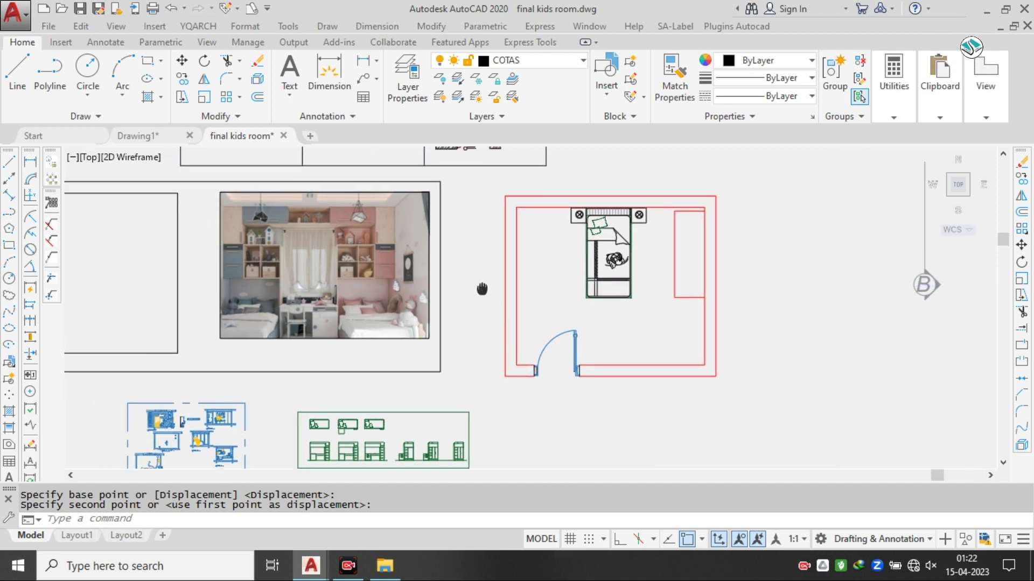
scroll(498, 287, "down", 2)
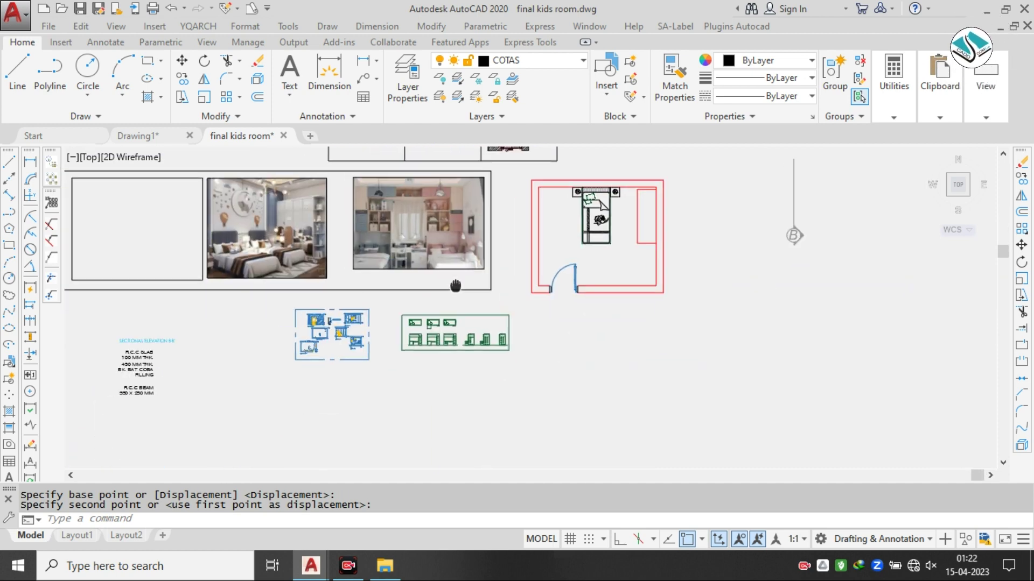
scroll(377, 331, "up", 5)
scroll(351, 222, "up", 4)
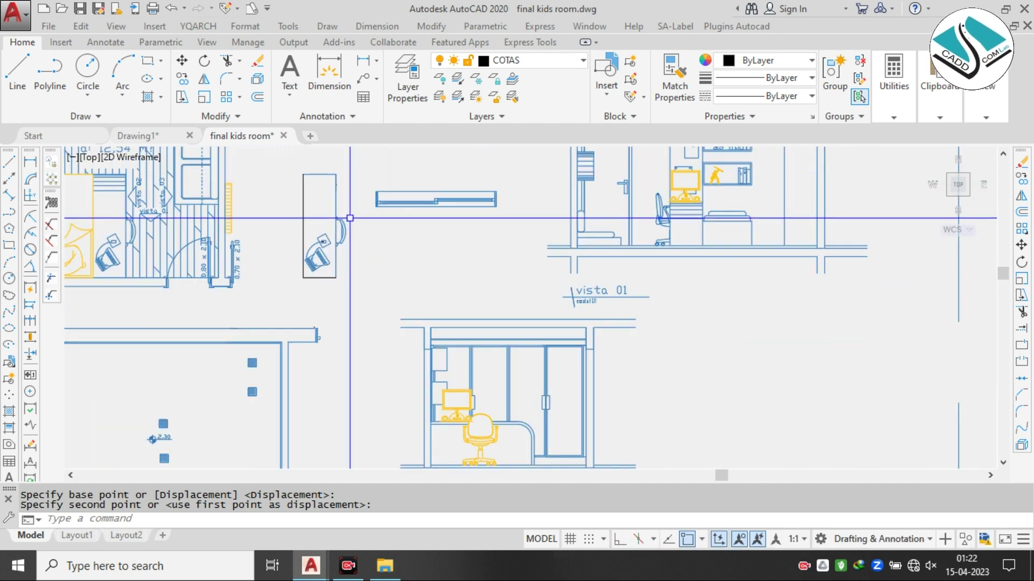
left_click(350, 162)
left_click(277, 297)
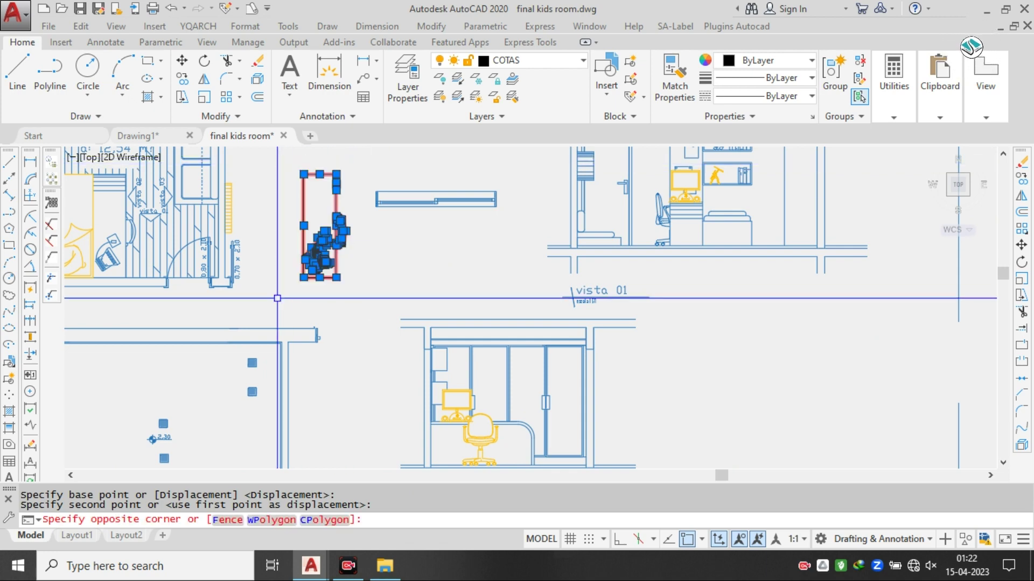
type("m")
key("Return")
left_click(347, 237)
scroll(377, 259, "down", 6)
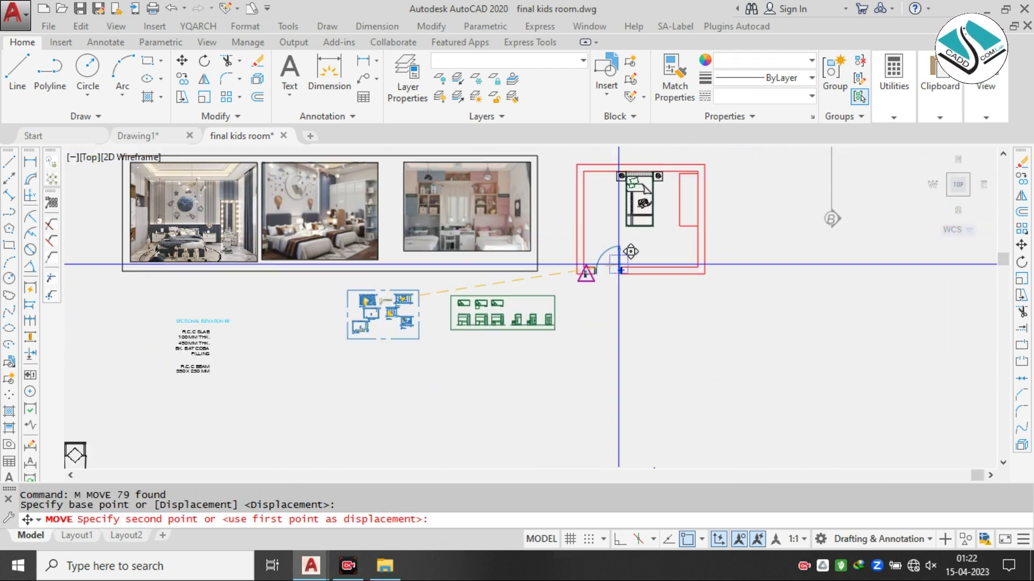
scroll(506, 237, "up", 5)
middle_click_drag(453, 294, 531, 256)
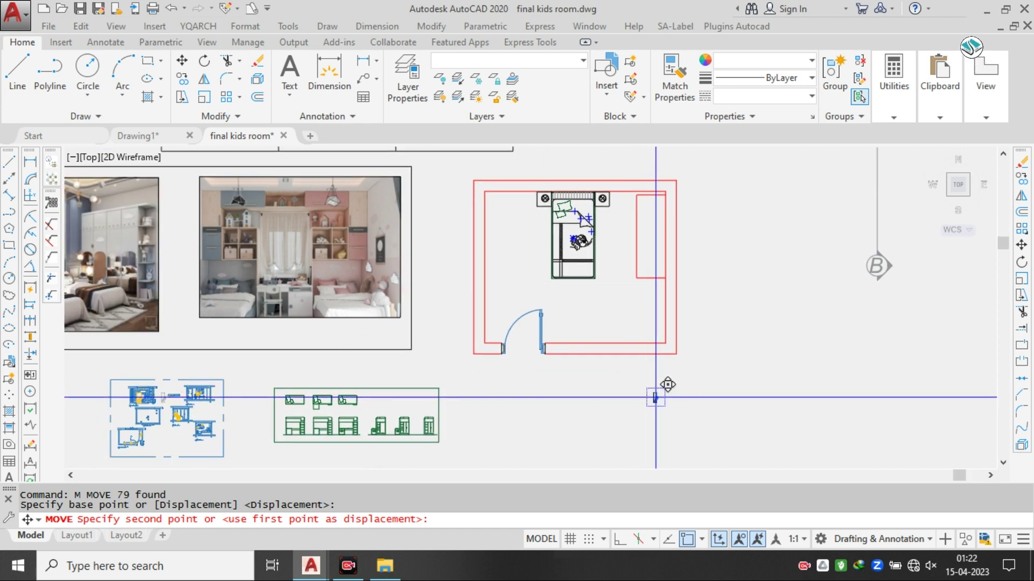
middle_click_drag(722, 278, 685, 307)
key("Escape")
scroll(475, 253, "up", 4)
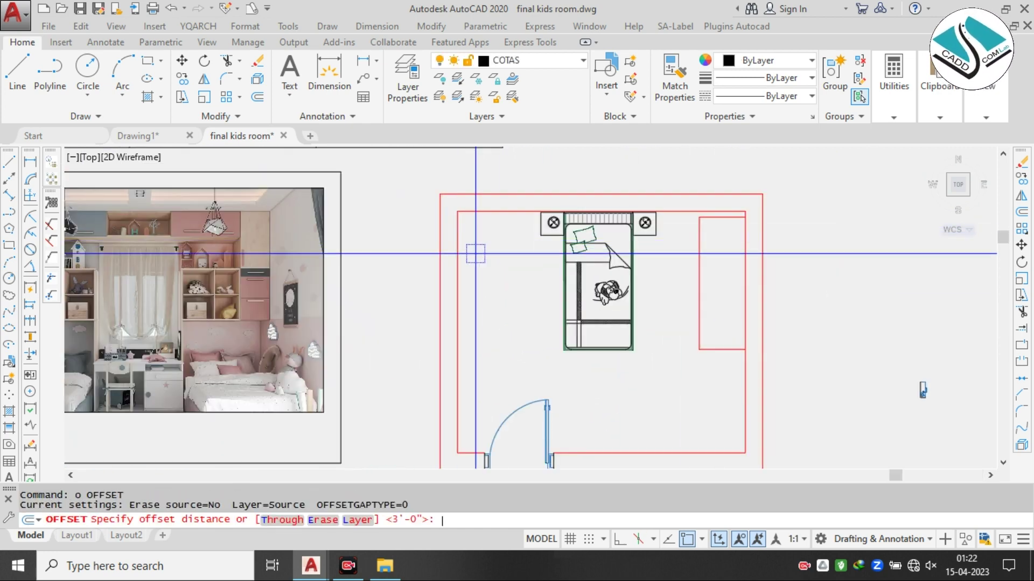
type("'")
key("Return")
left_click(458, 280)
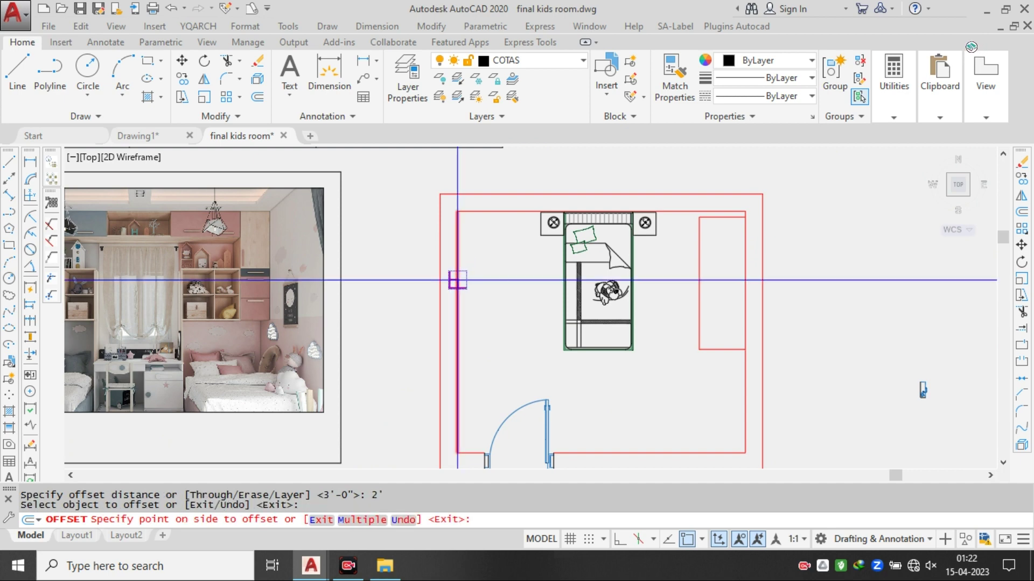
key("Escape")
- Offset the inner line of the room's left wall 1'6" into the room
type("o")
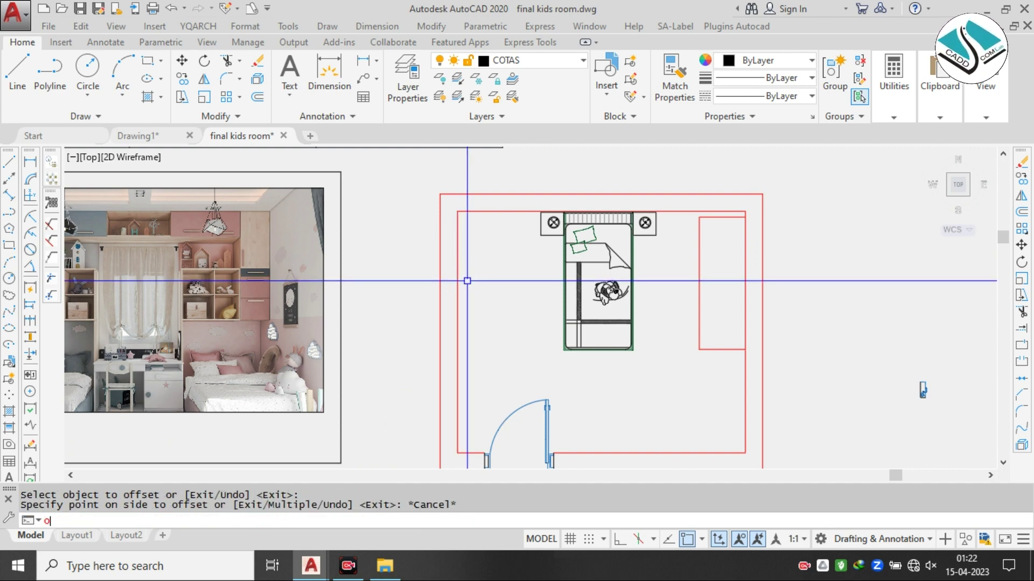
key("Return")
type("1'6\"")
key("Return")
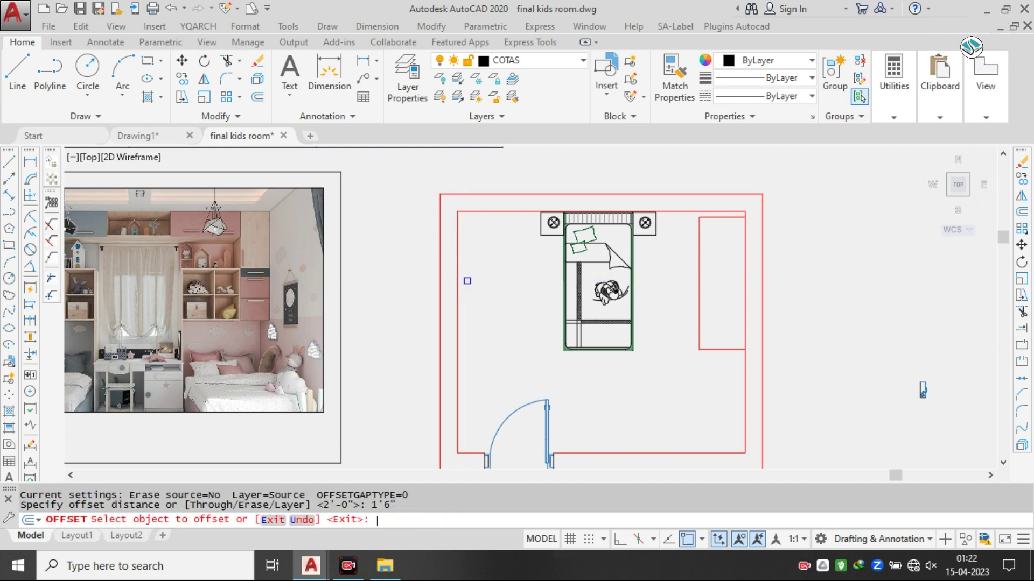
left_click(458, 299)
left_click(492, 295)
key("Escape")
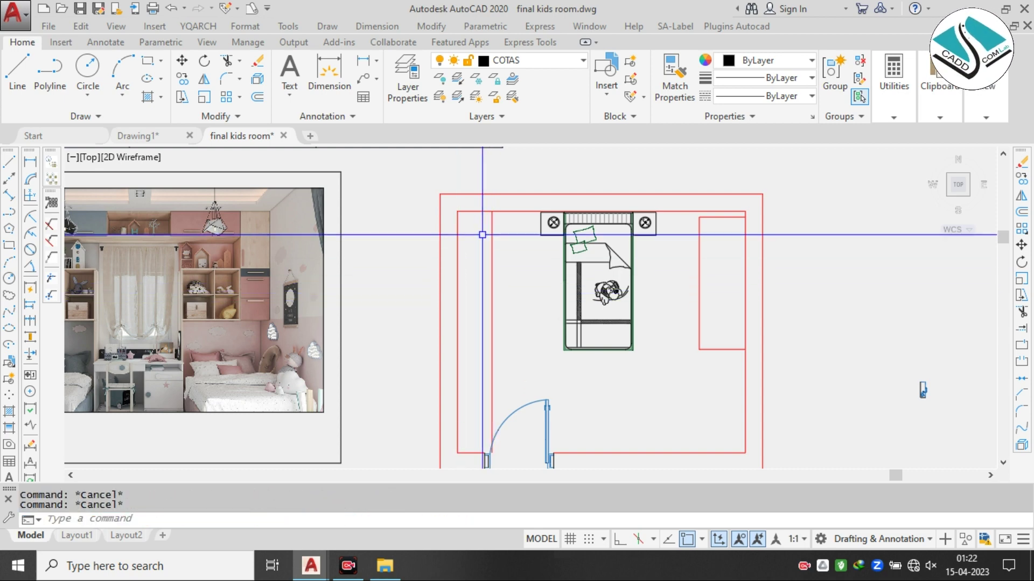
- Examine the three bedroom reference photos, looking at the study desk, the wardrobe with open shelves and the lit dressing mirror
scroll(481, 227, "down", 2)
scroll(453, 275, "up", 5)
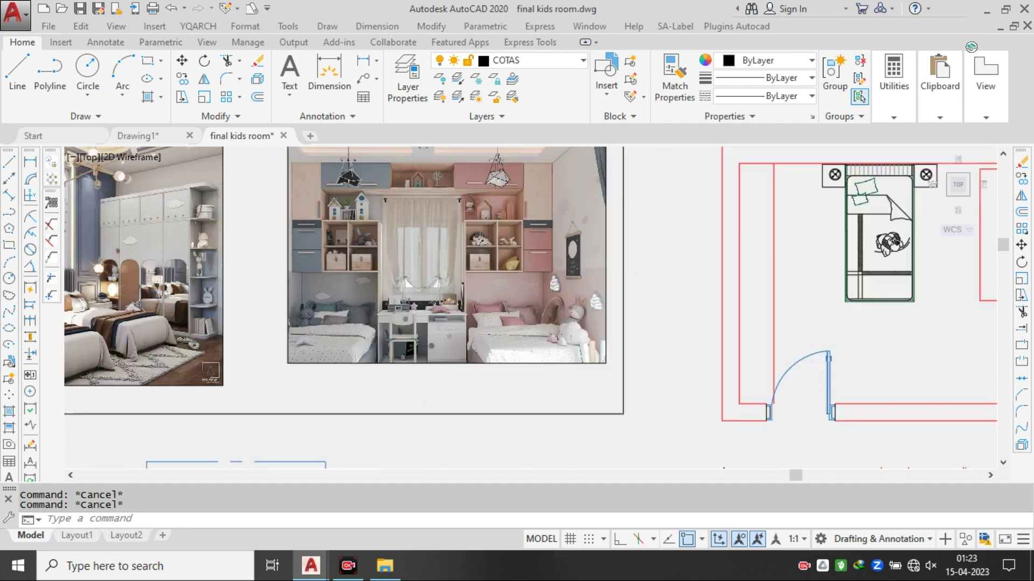
scroll(425, 328, "up", 2)
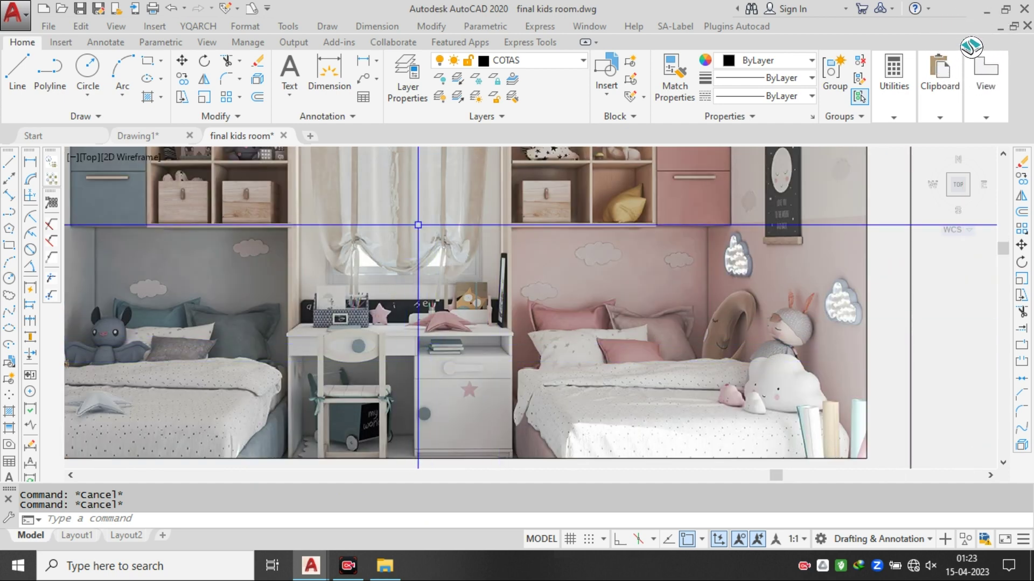
scroll(541, 272, "down", 3)
scroll(242, 231, "up", 6)
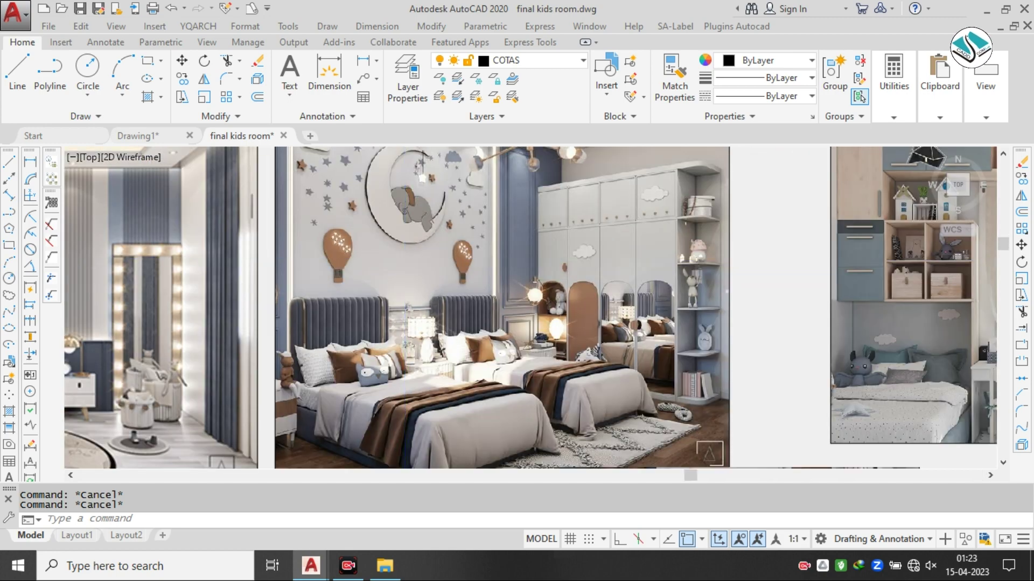
middle_click_drag(546, 307, 373, 209)
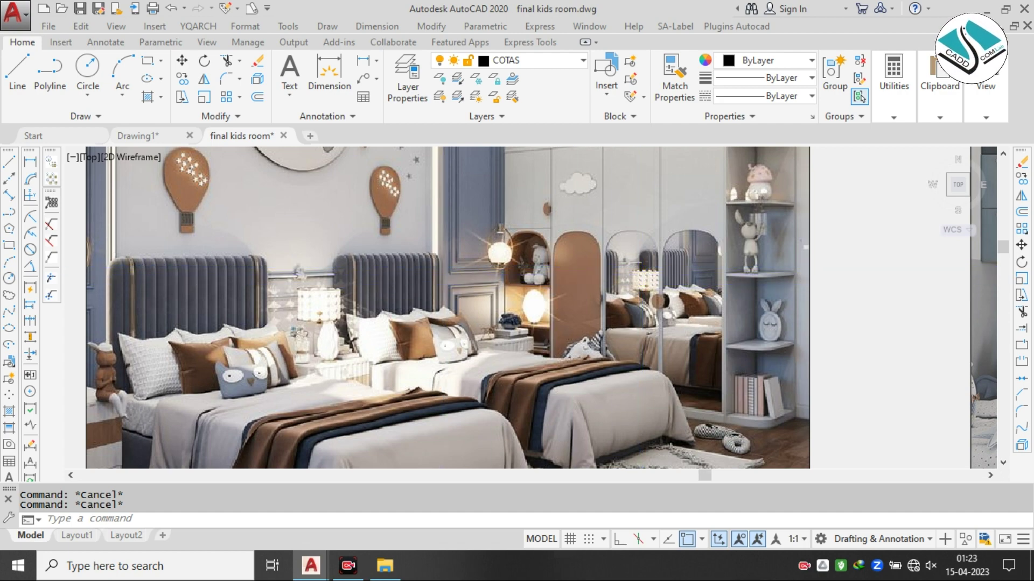
scroll(330, 283, "down", 4)
scroll(461, 276, "up", 5)
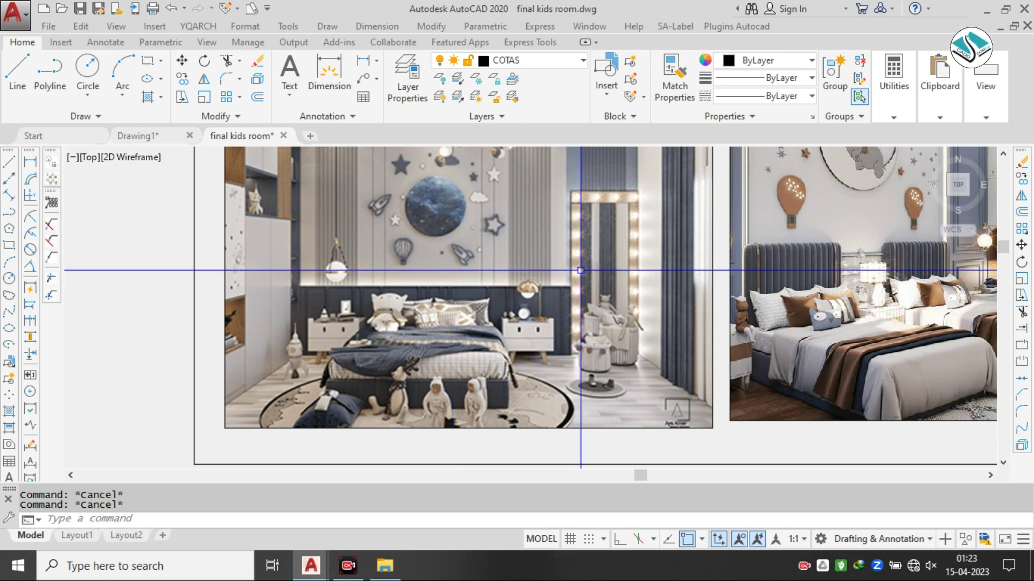
scroll(581, 270, "up", 2)
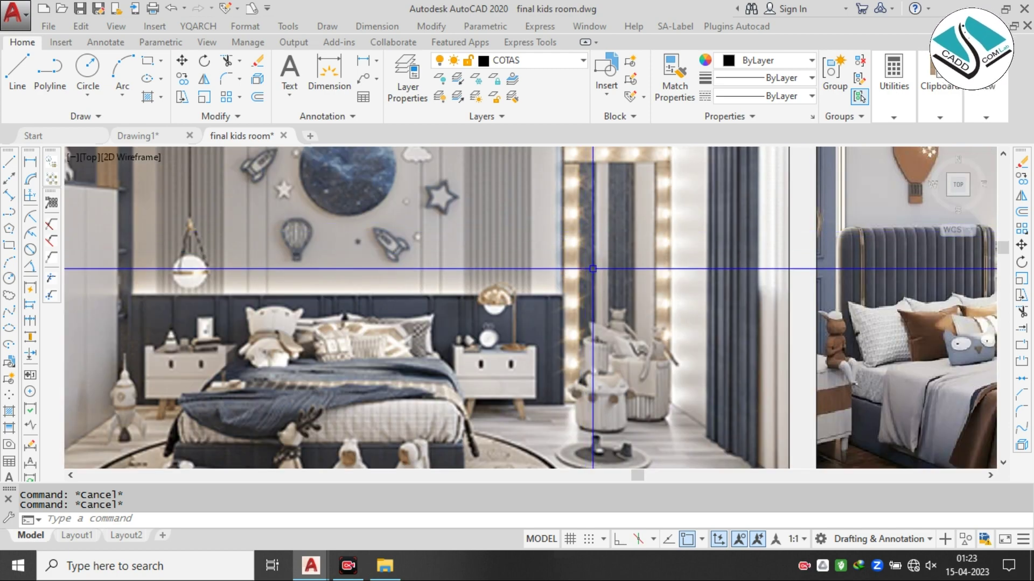
middle_click_drag(650, 281, 596, 306)
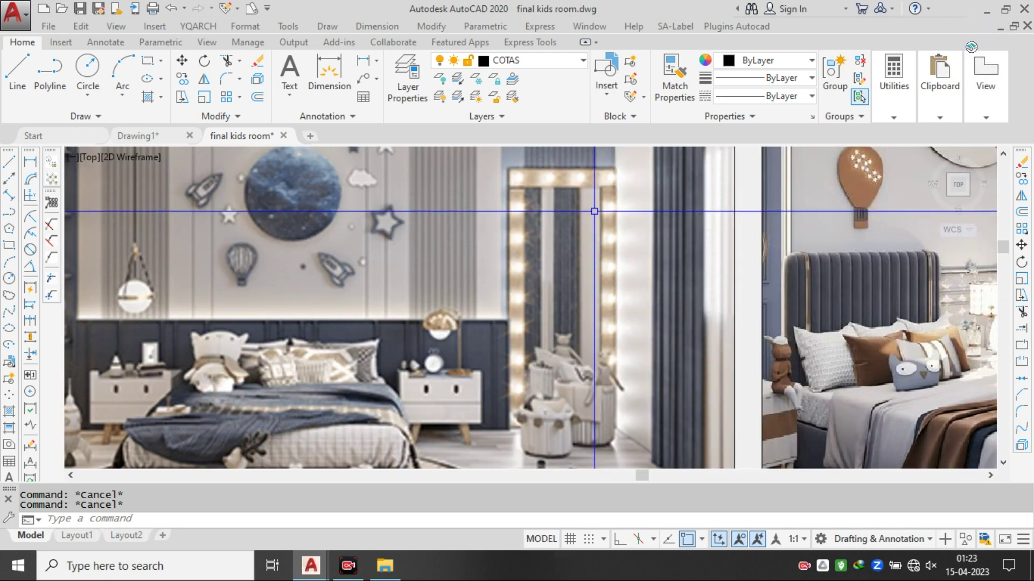
scroll(460, 283, "down", 5)
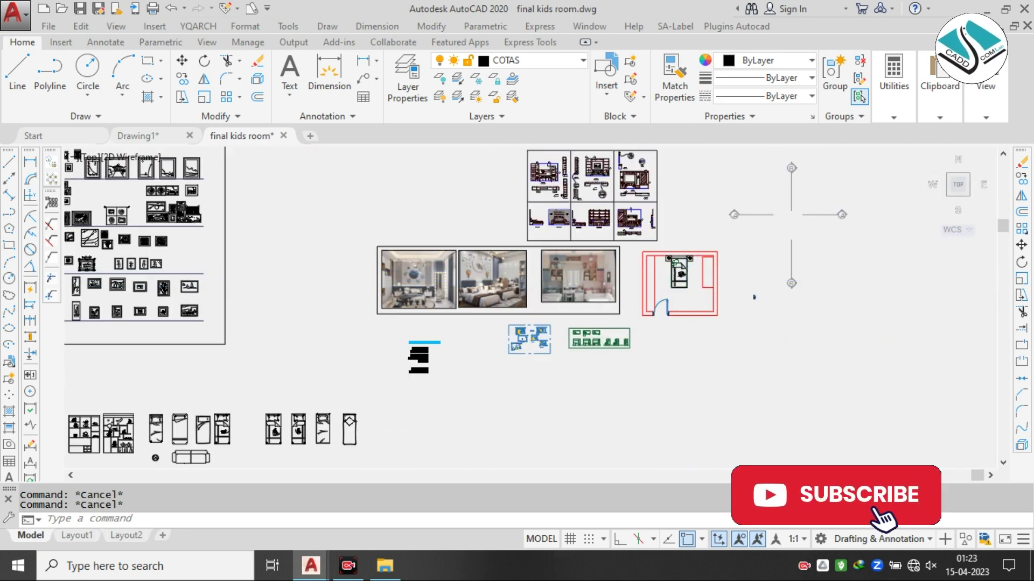
- Draw a horizontal line from the left wall's inner face across to the offset line, between the bed and door levels
scroll(673, 269, "up", 5)
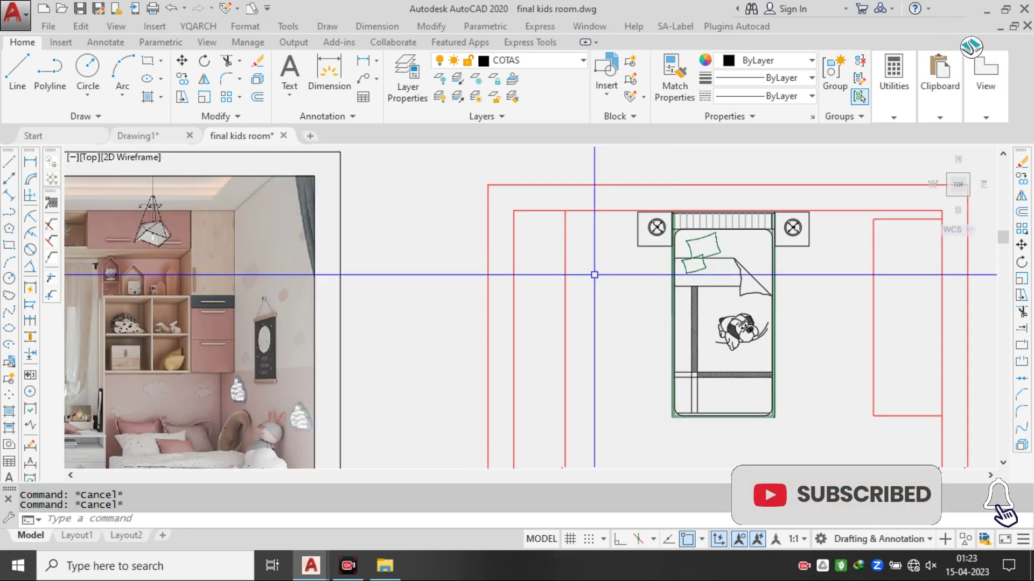
middle_click_drag(635, 287, 605, 248)
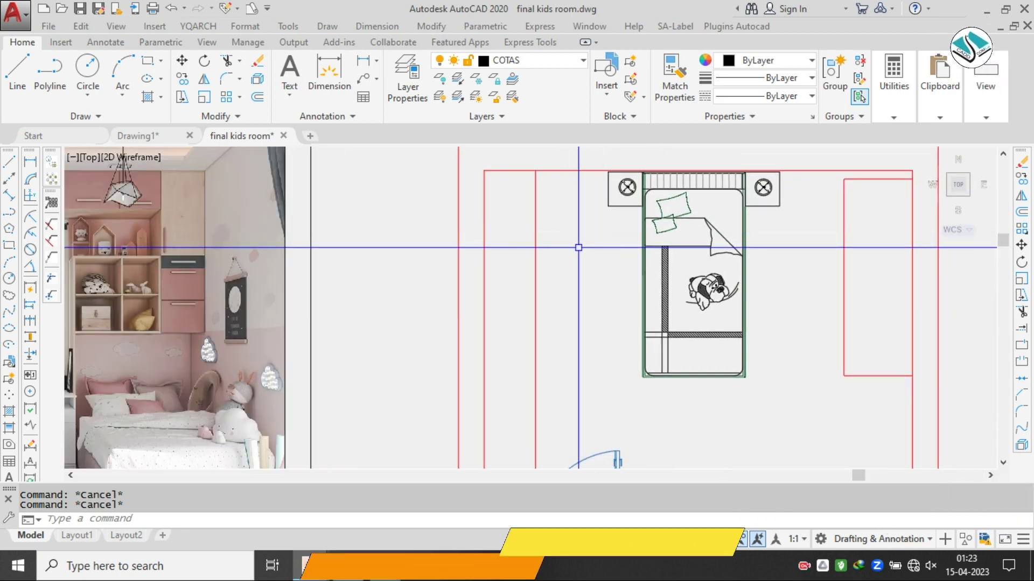
middle_click_drag(549, 276, 546, 252)
scroll(547, 251, "down", 5)
scroll(557, 251, "up", 5)
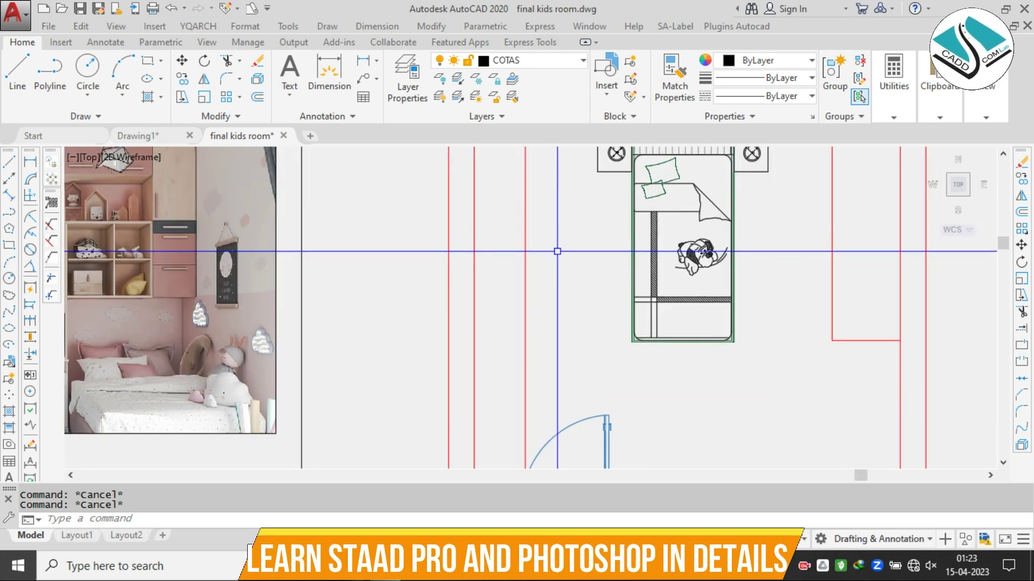
type("l")
key("Return")
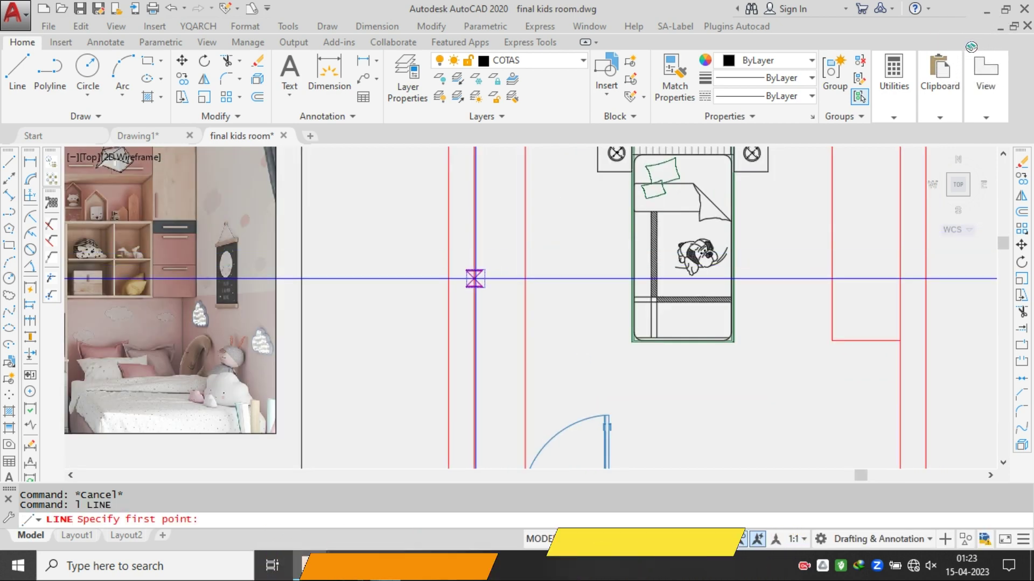
left_click(473, 280)
key("Escape")
scroll(525, 279, "down", 4)
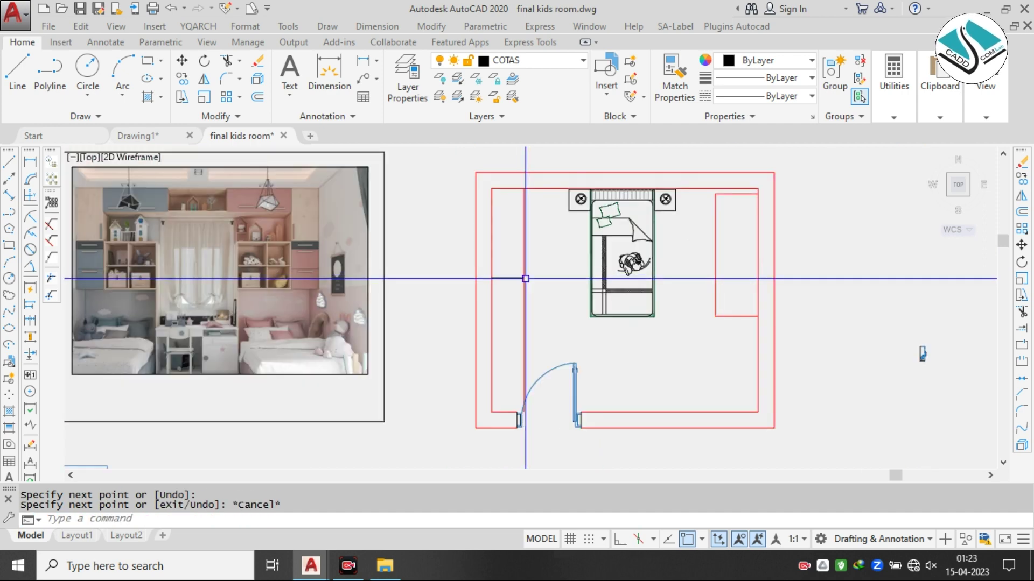
- Offset the short horizontal line at the left wall by 1.5' once upward and once downward
key("Escape")
scroll(526, 277, "up", 4)
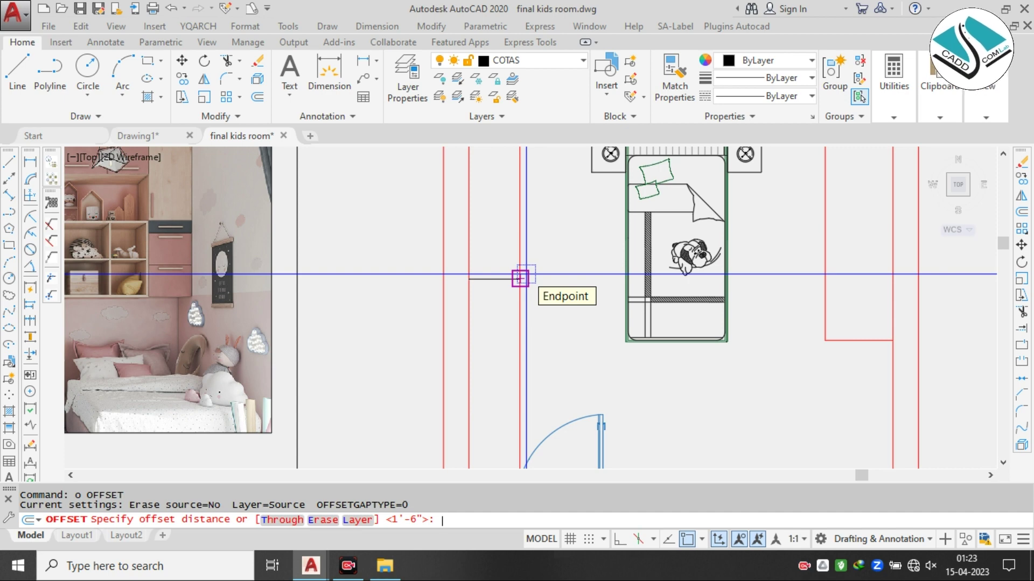
type("3")
key("Escape")
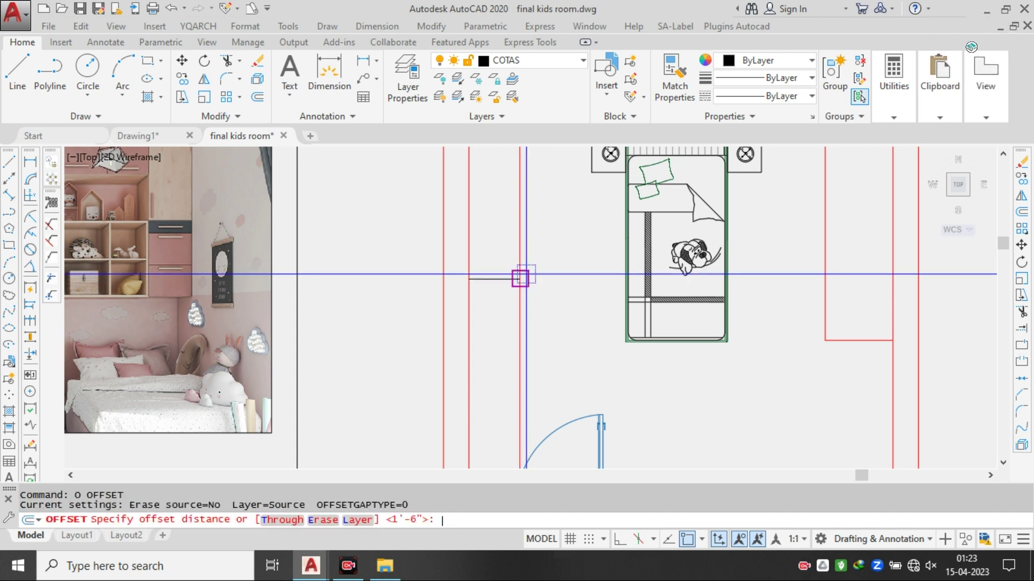
type("1.5'")
key("Return")
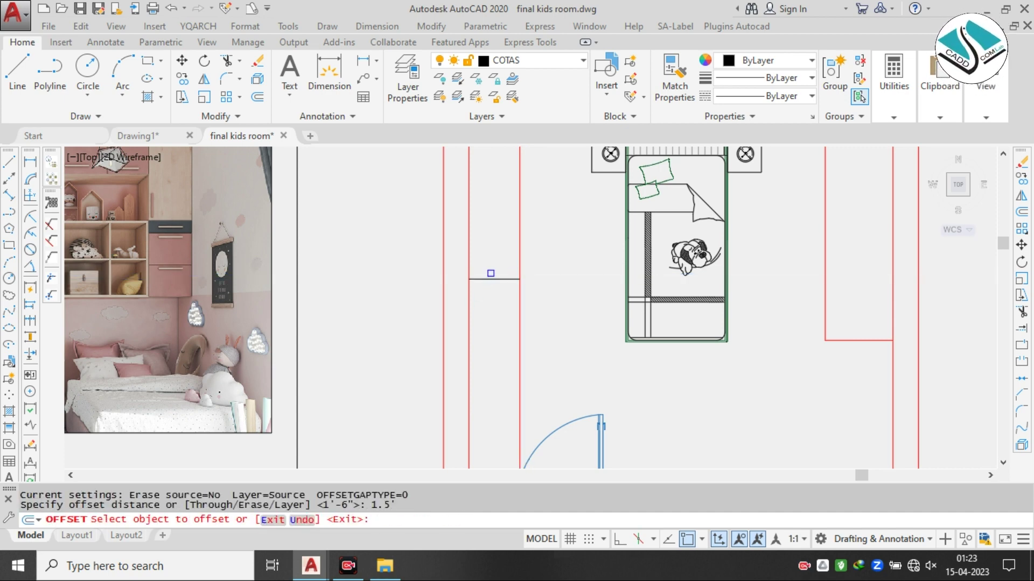
left_click(490, 279)
left_click(501, 261)
left_click(495, 279)
left_click(496, 318)
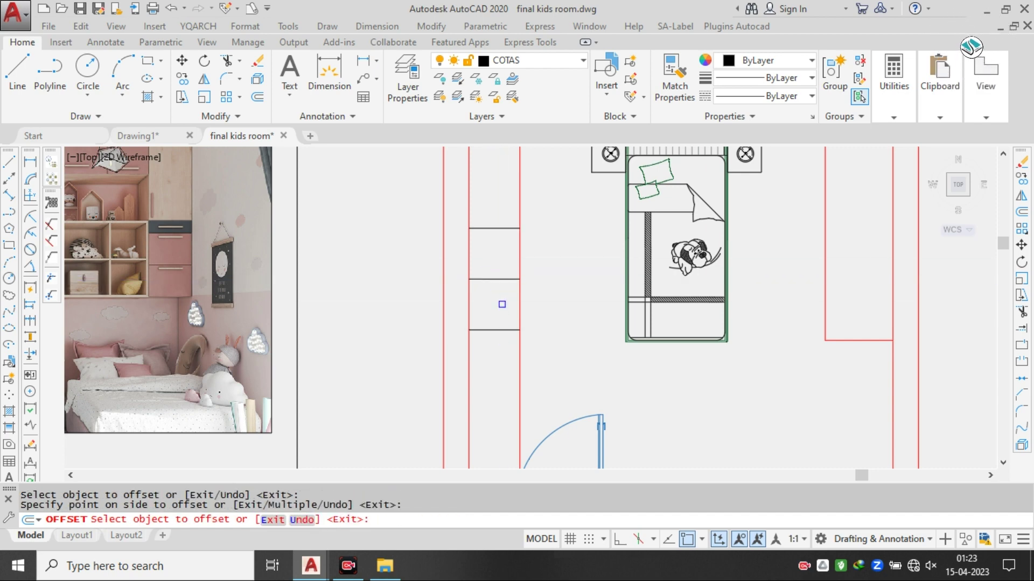
key("Escape")
- Trim the vertical offset line above and below the two outer horizontal lines, leaving a closed desk outline at the left wall
middle_click_drag(505, 246, 490, 277)
key("Escape")
type("t")
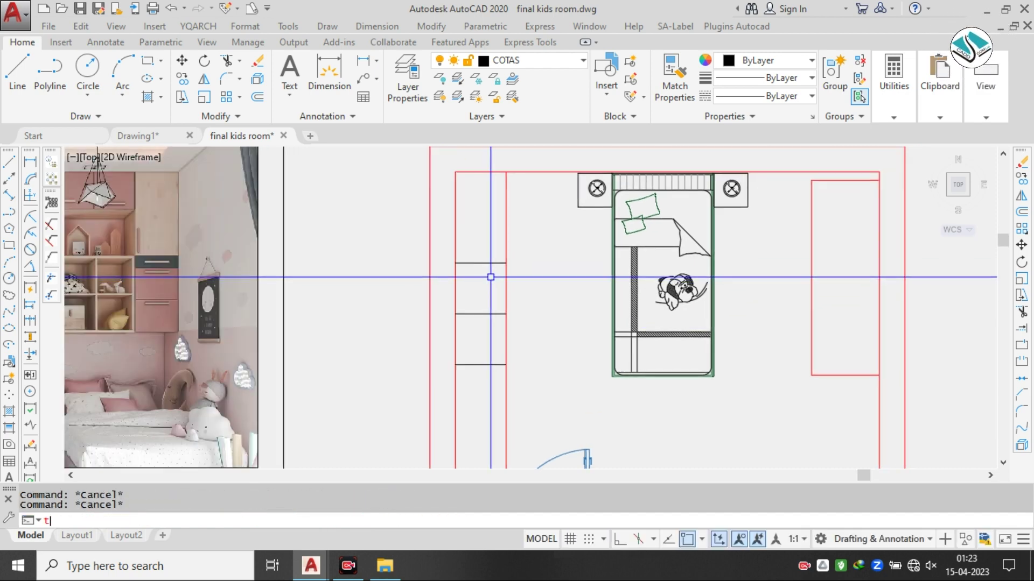
type("e cor")
key("Return")
key("Return")
left_click(499, 230)
left_click(486, 416)
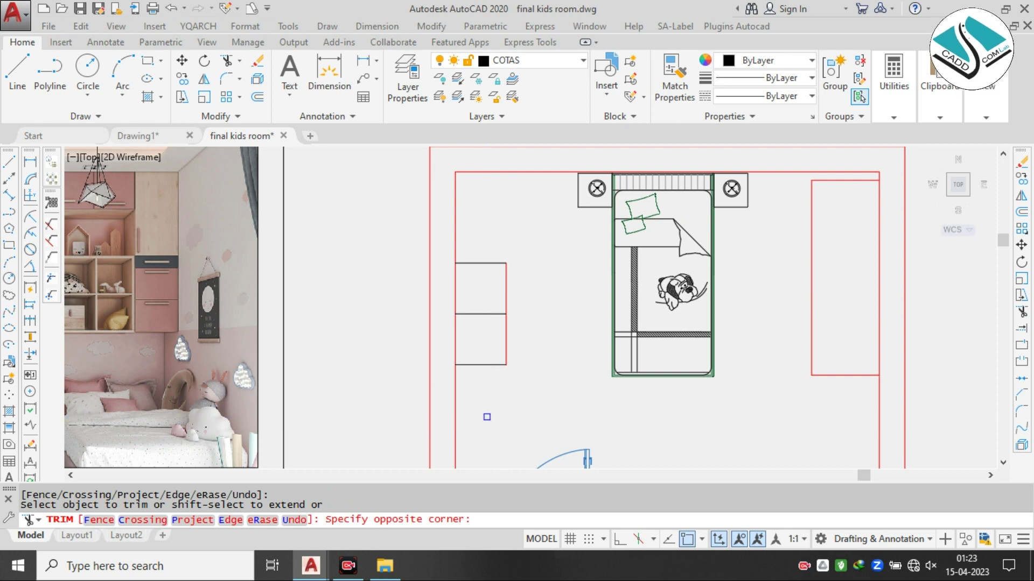
key("Escape")
- Erase the middle horizontal line inside the desk outline
left_click(489, 288)
left_click(477, 338)
type("e")
key("Return")
- Scale the copied desk with its chair by reference from its upper edge, matching the desk's length to the outline's length between its corners
scroll(457, 277, "down", 2)
scroll(553, 342, "down", 1)
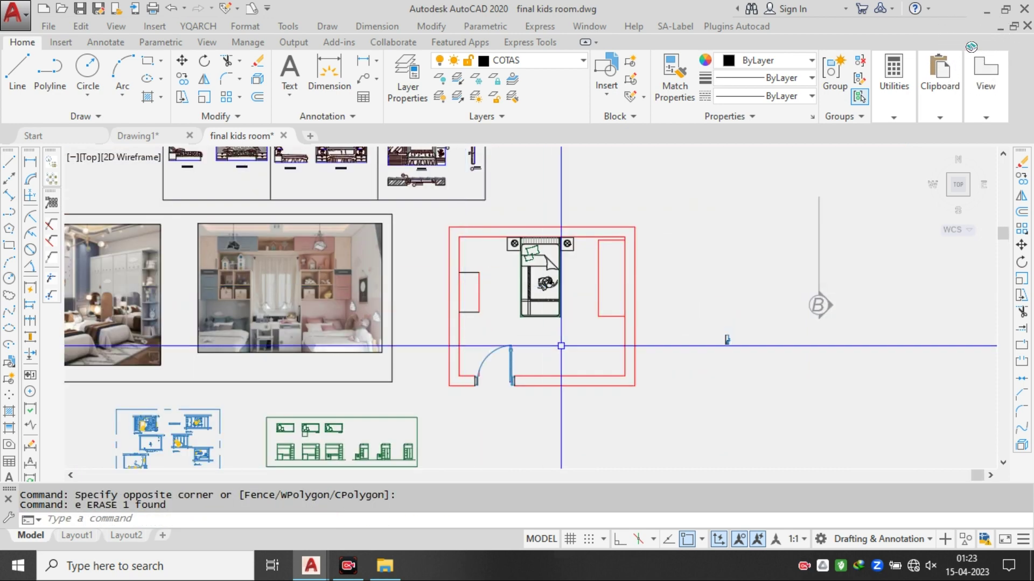
scroll(667, 350, "up", 5)
left_click(718, 385)
left_click(718, 382)
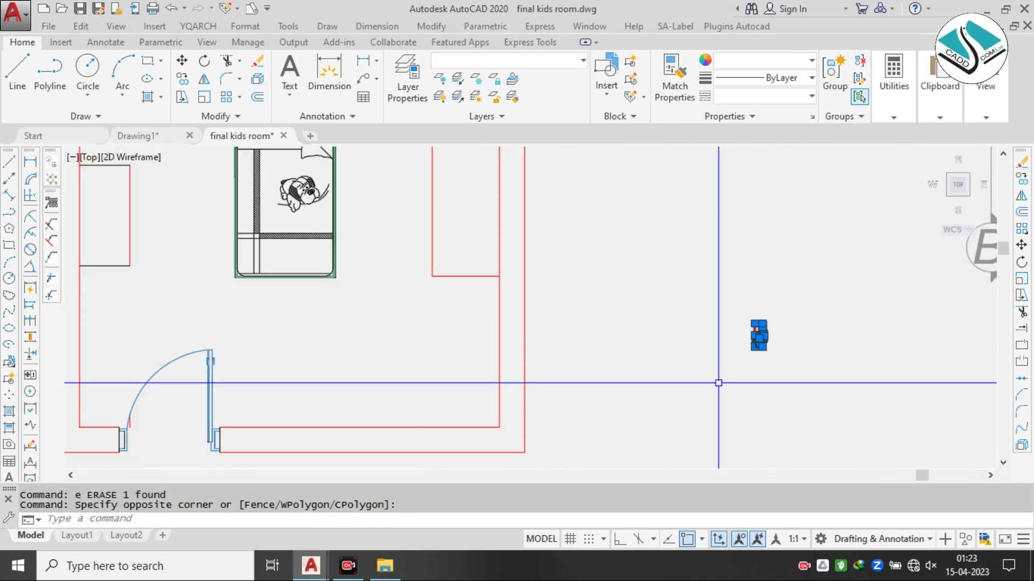
type("sc")
key("Return")
scroll(742, 350, "up", 5)
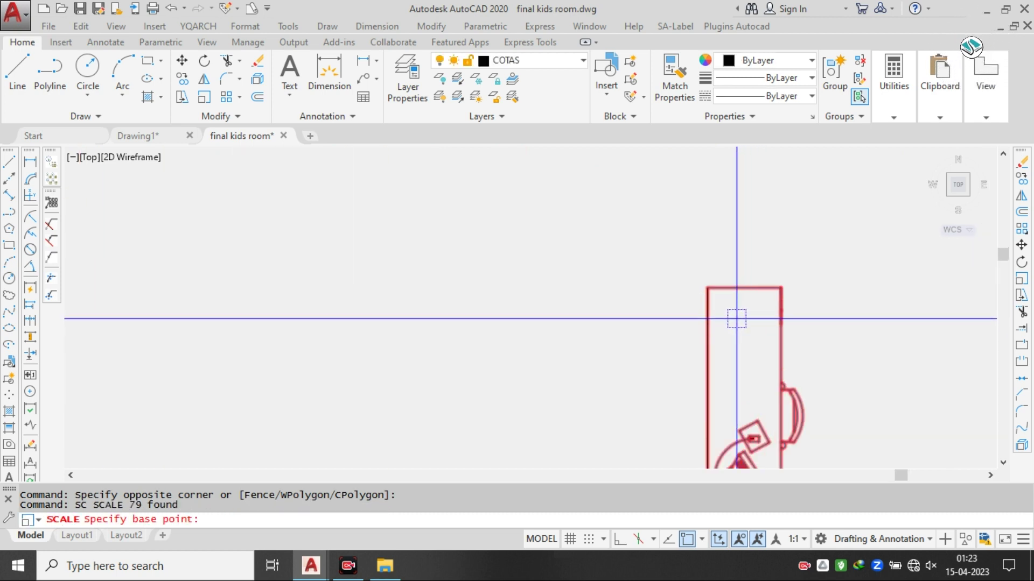
left_click(732, 289)
type("R")
key("Return")
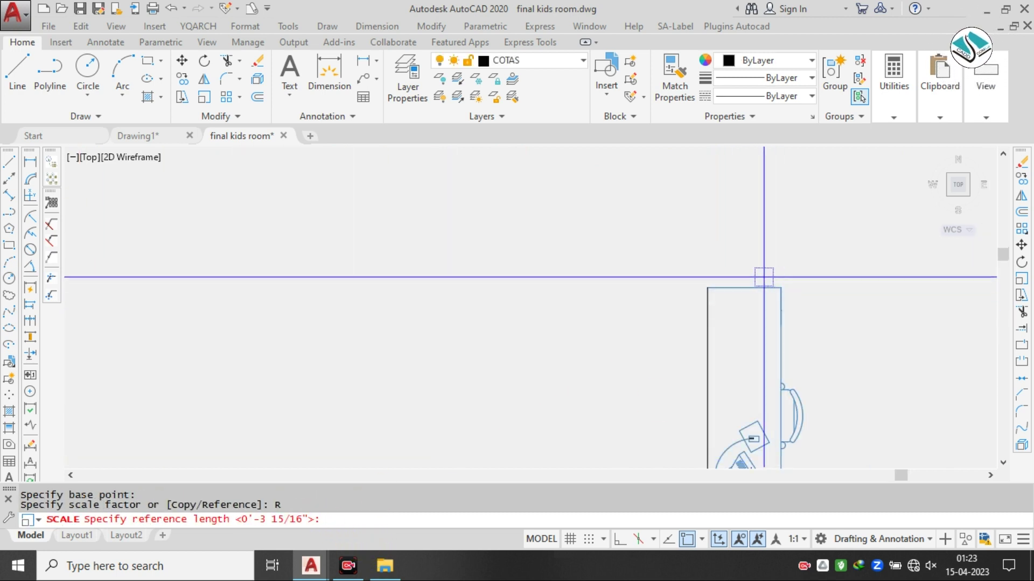
left_click(743, 289)
middle_click_drag(743, 336, 719, 252)
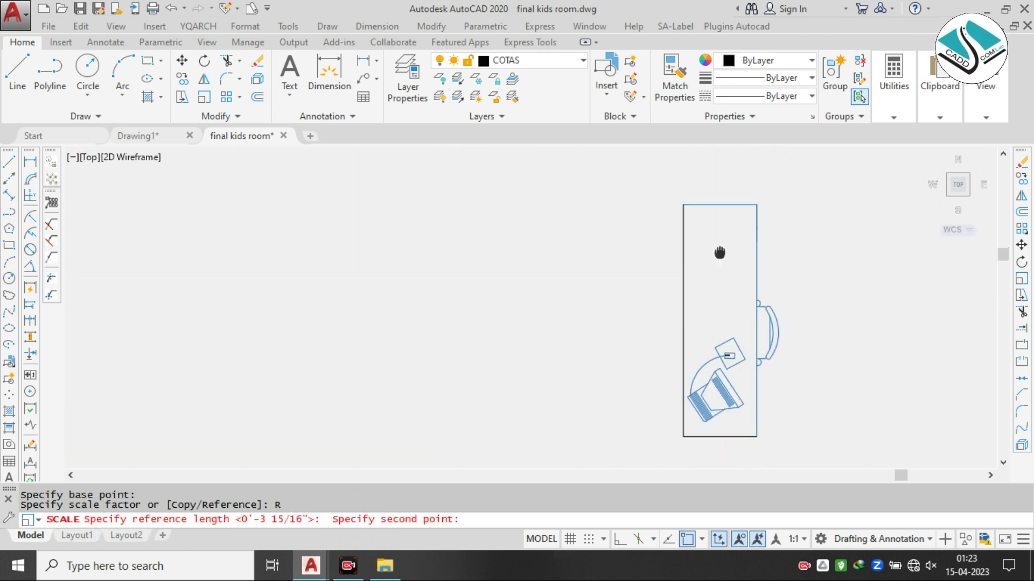
left_click(730, 428)
type("P")
key("Return")
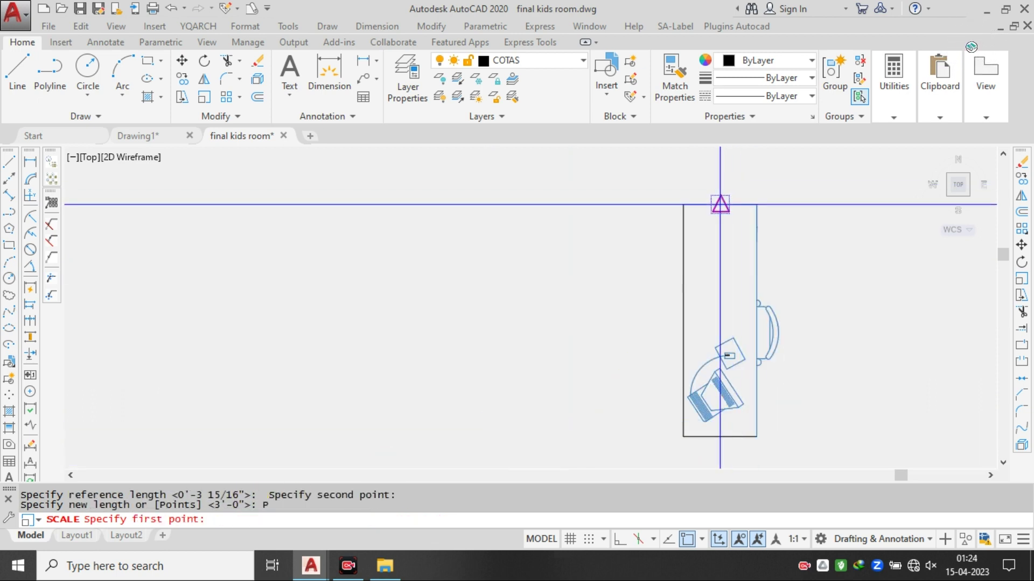
scroll(560, 289, "down", 8)
scroll(353, 295, "up", 2)
scroll(353, 295, "up", 2)
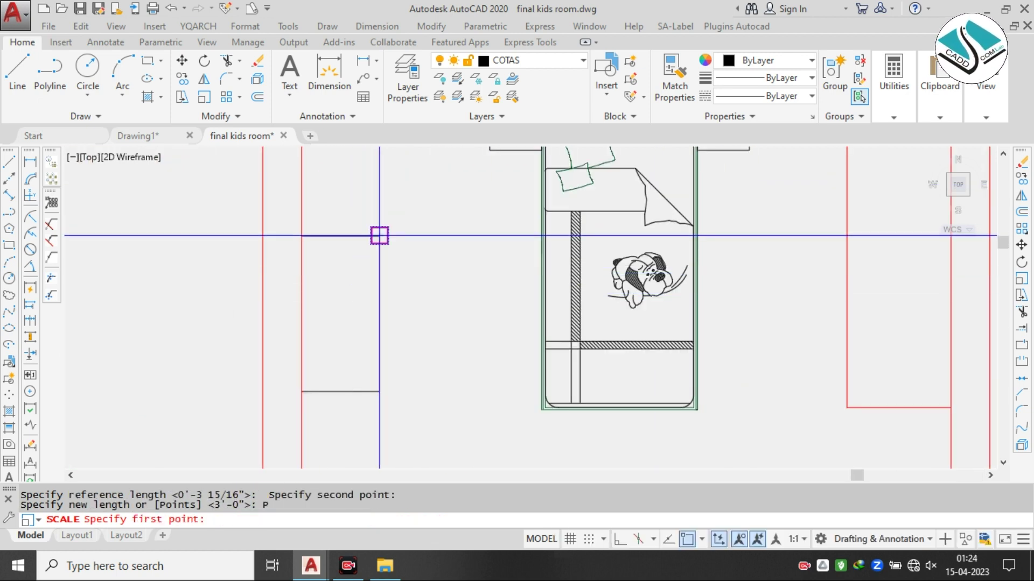
left_click(379, 233)
left_click(376, 390)
scroll(437, 298, "down", 4)
scroll(684, 366, "up", 5)
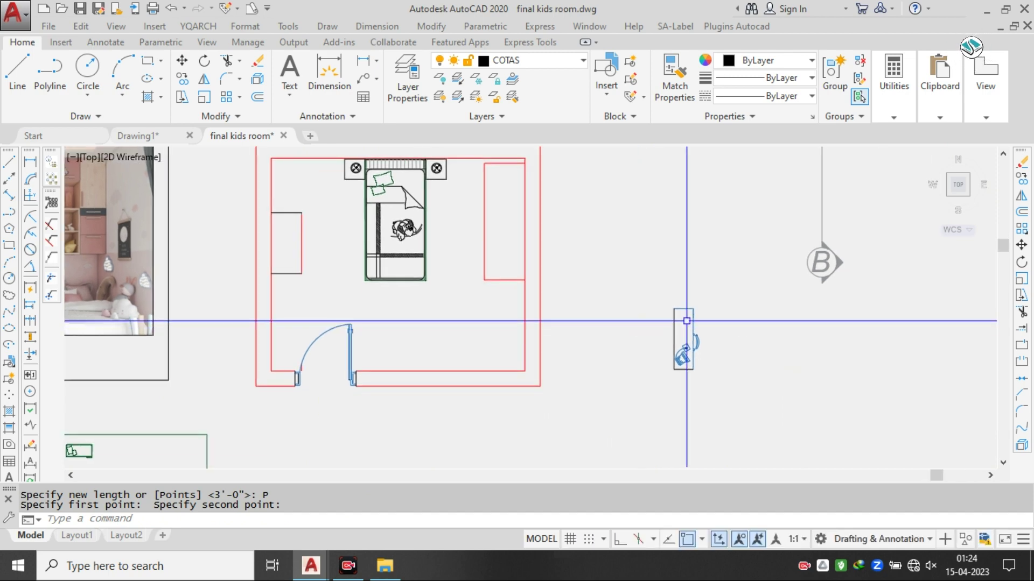
left_click(778, 267)
left_click(627, 458)
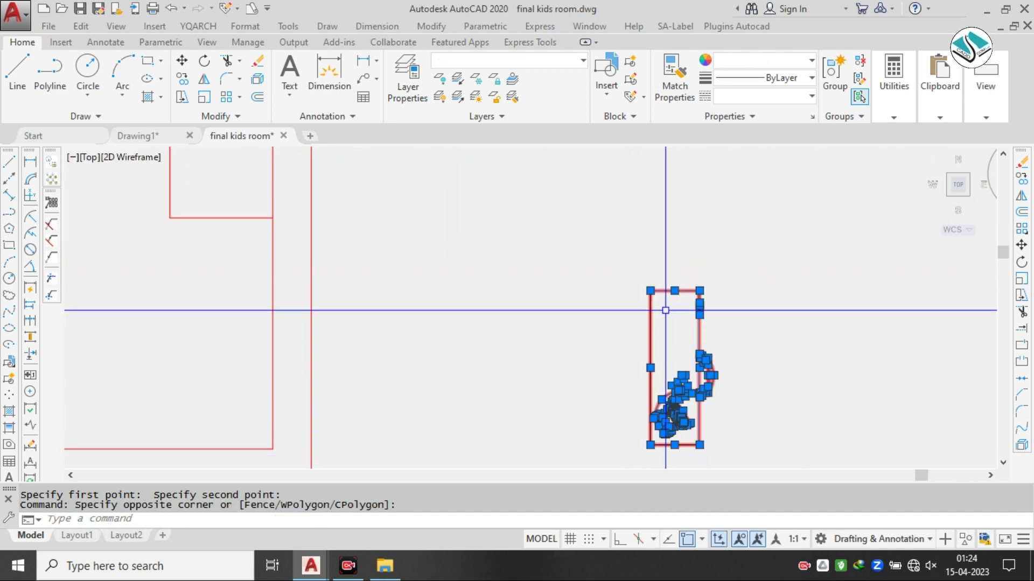
type("m")
key("Return")
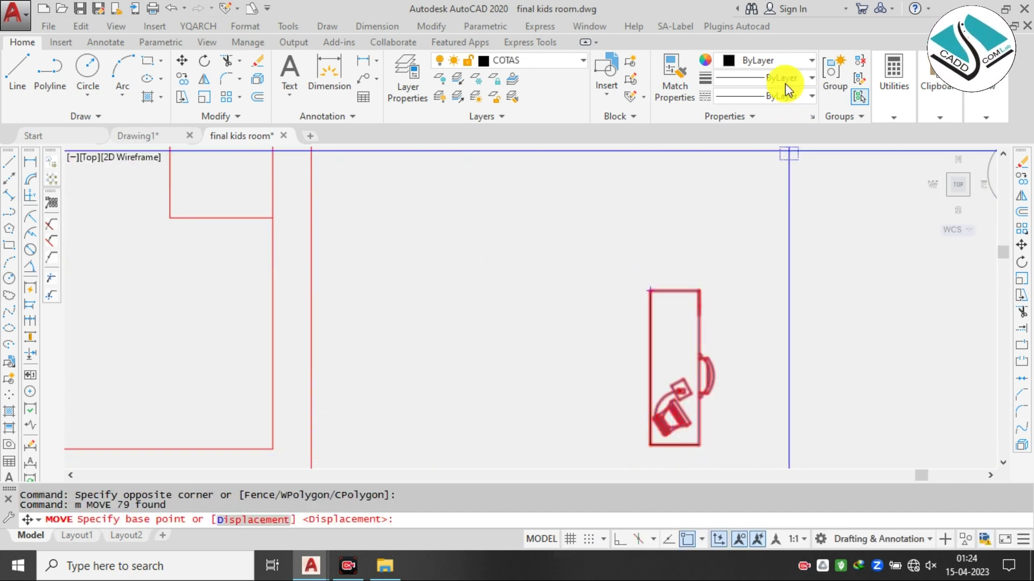
left_click(833, 69)
left_click(746, 261)
left_click(577, 369)
key("Escape")
- Group the scaled desk, chair and laptop objects
left_click(761, 224)
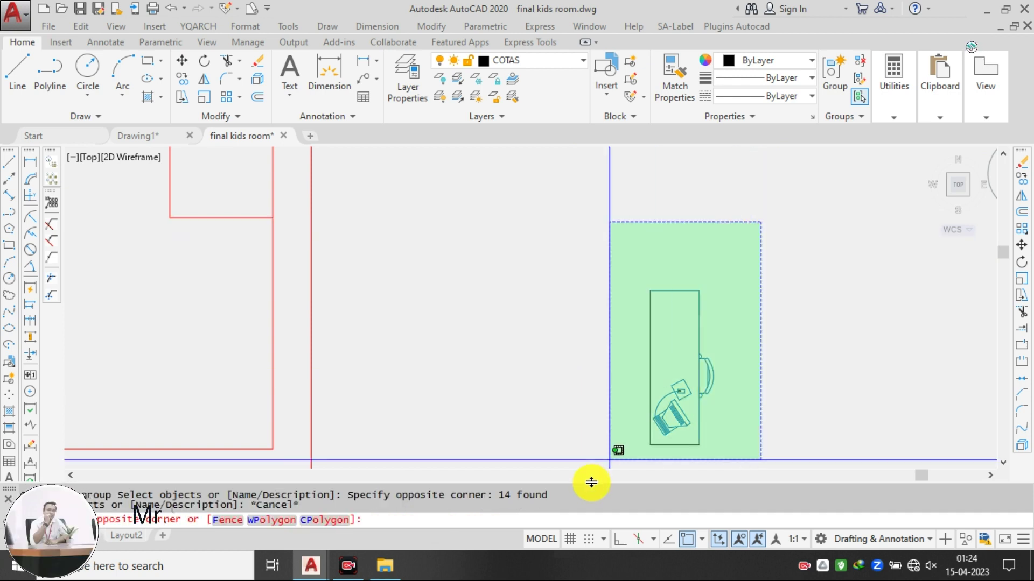
left_click(584, 447)
left_click(834, 69)
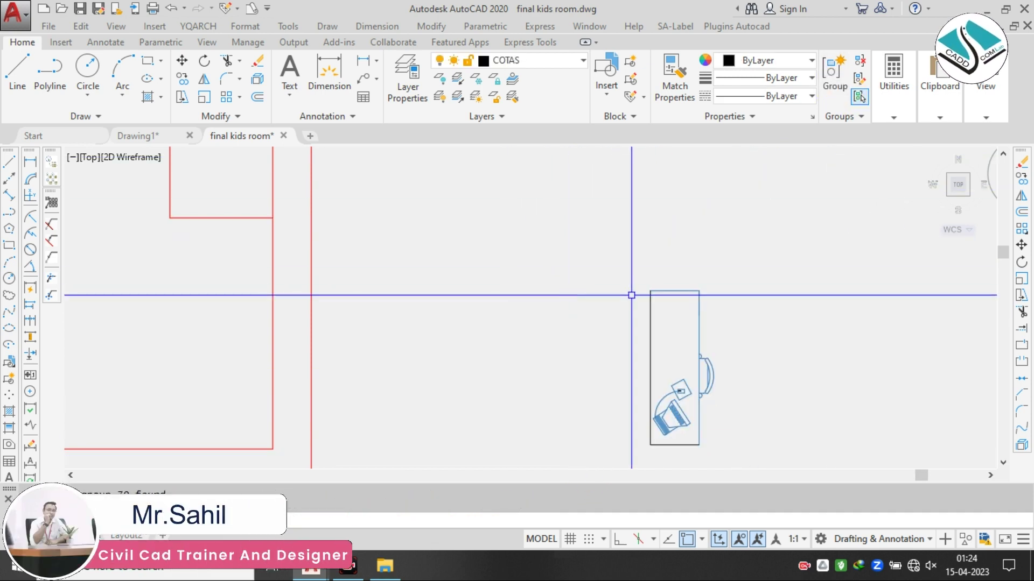
- Move the desk group by its upper-left corner to the upper-left corner of the desk outline on the left wall
left_click(729, 245)
left_click(670, 300)
type("m")
key("space")
scroll(606, 245, "up", 4)
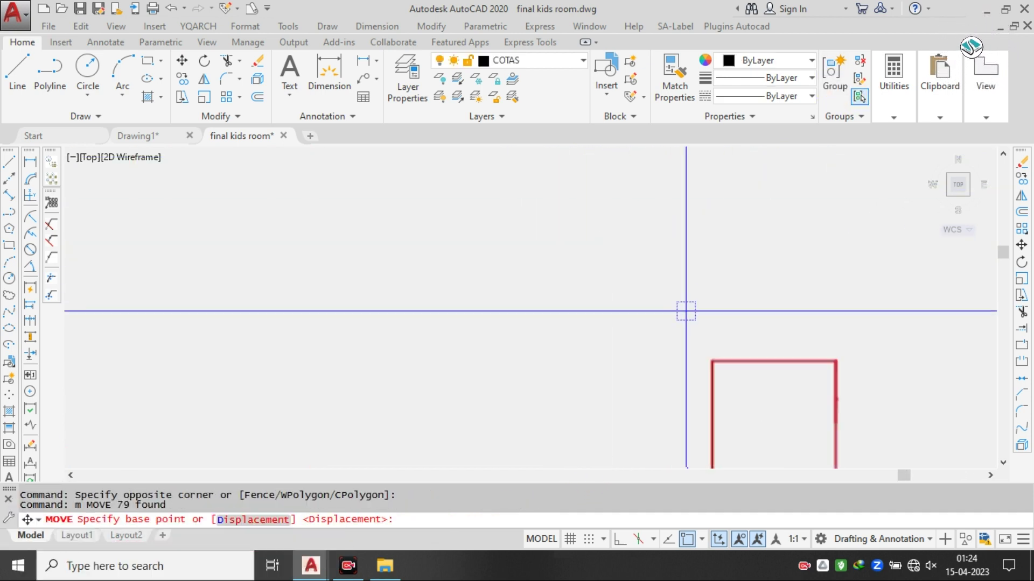
left_click(713, 360)
scroll(714, 324, "down", 10)
scroll(486, 258, "up", 8)
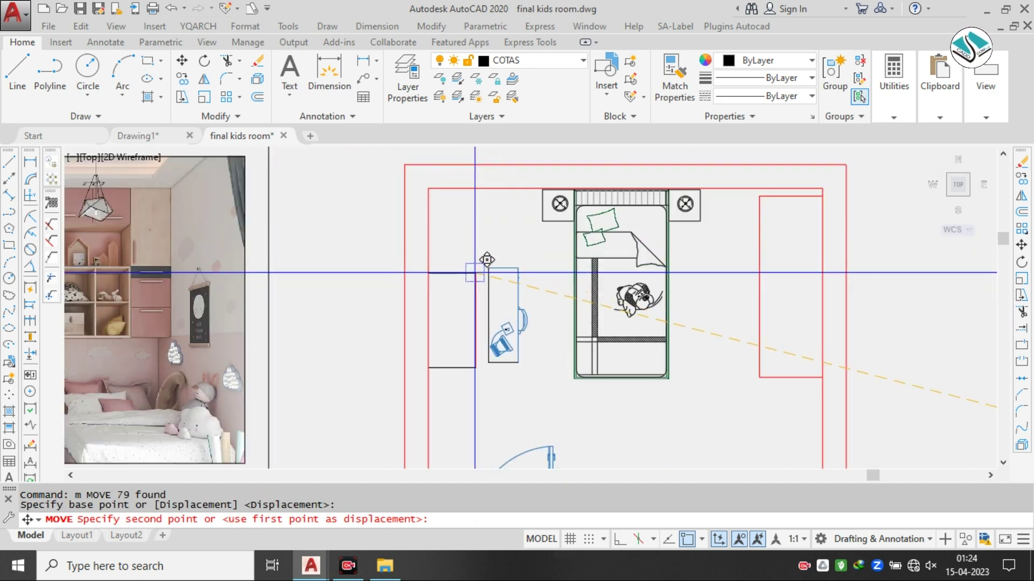
key("Escape")
scroll(508, 263, "up", 3)
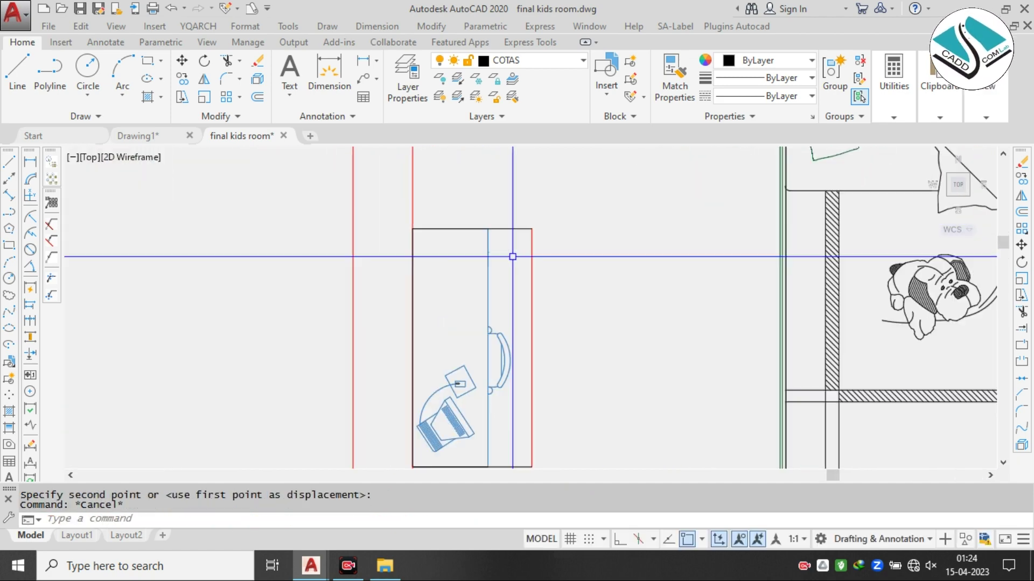
- Measure along the upper edge of the desk outline with a linear dimension, without placing it
left_click(395, 27)
left_click(409, 64)
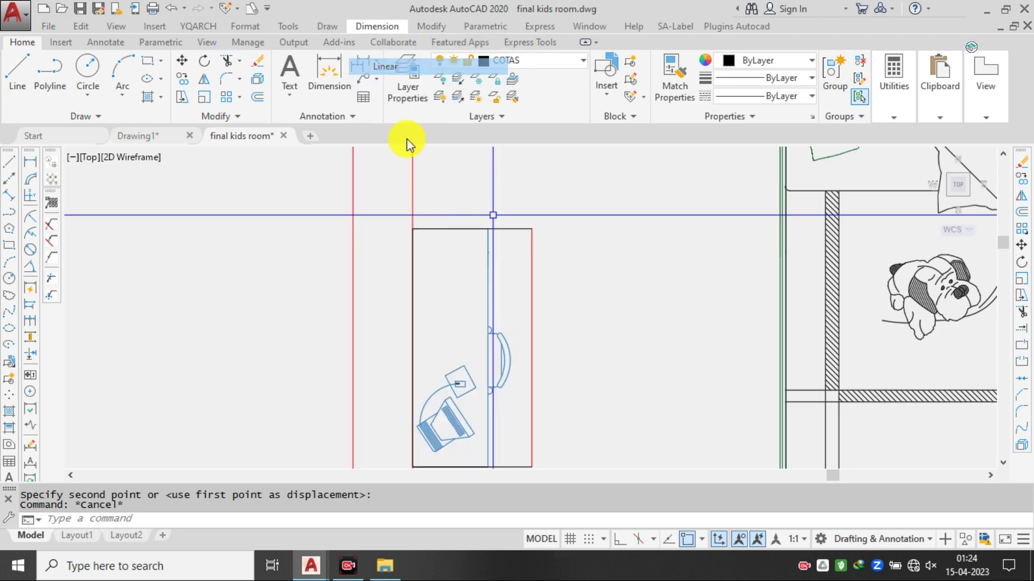
scroll(491, 269, "up", 5)
left_click(567, 276)
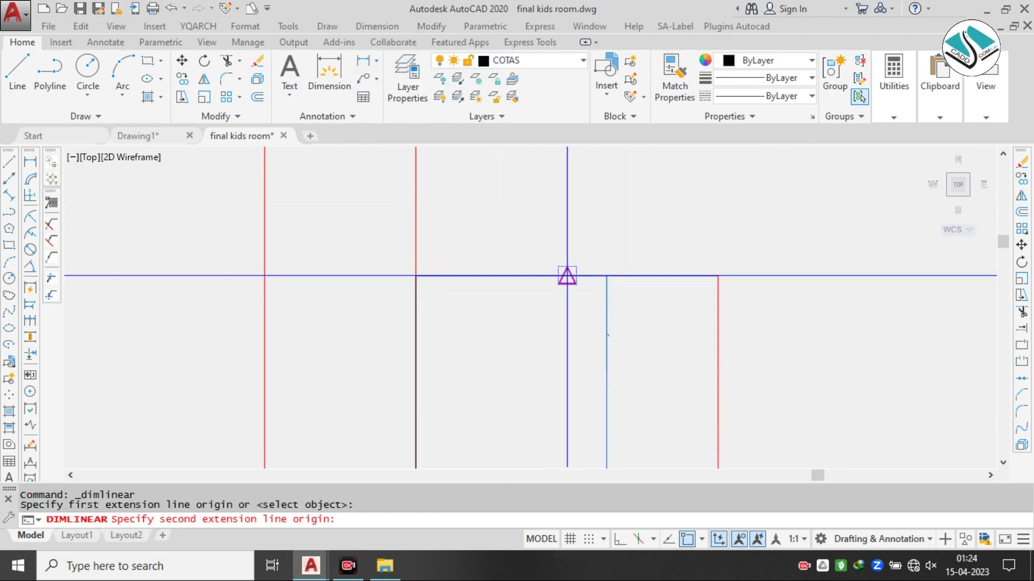
left_click(416, 276)
scroll(415, 276, "down", 5)
key("Escape")
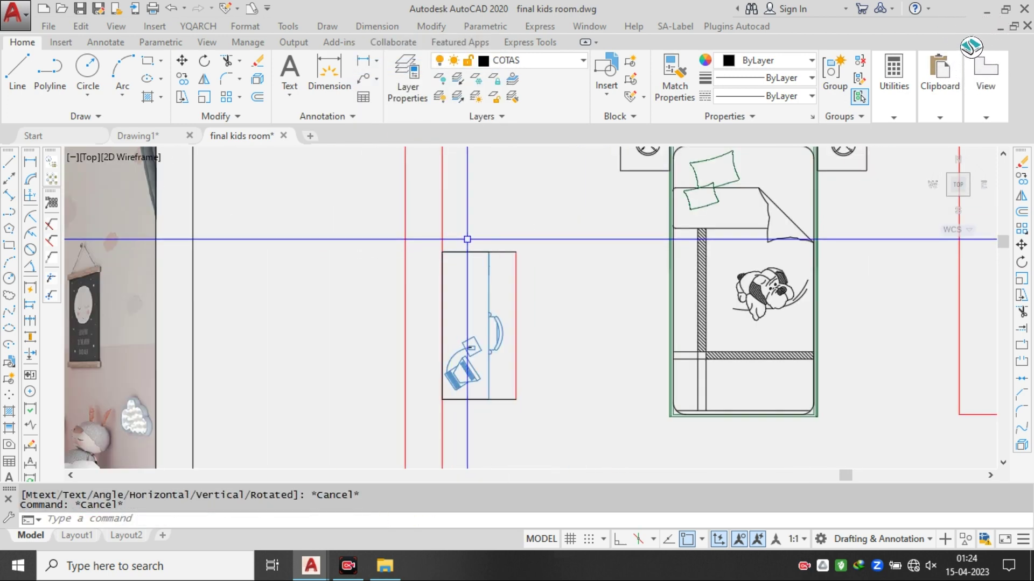
- Explode the desk group's objects and ungroup them so the parts can be selected separately
scroll(467, 239, "up", 5)
scroll(499, 210, "down", 3)
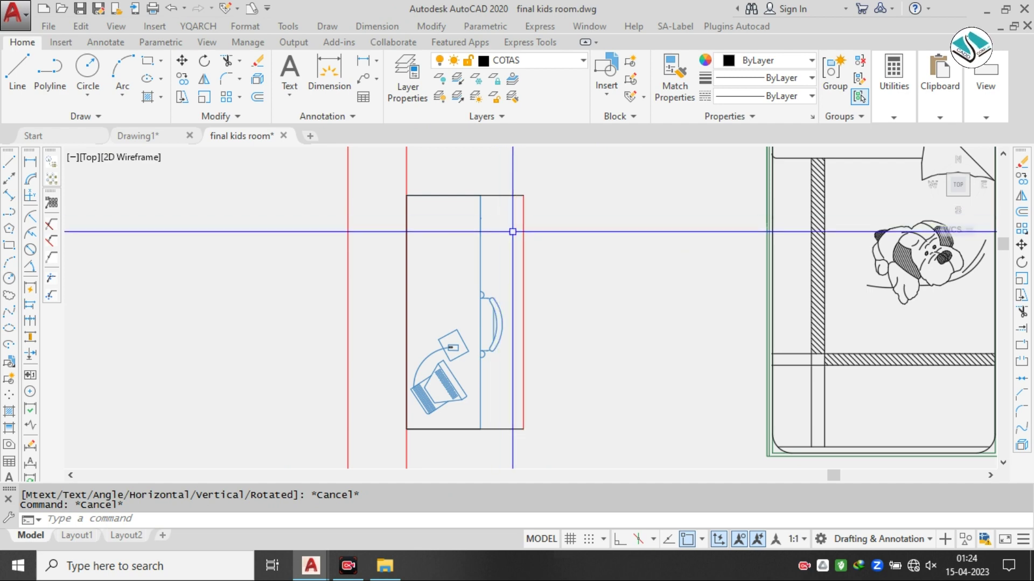
scroll(513, 231, "up", 2)
left_click(490, 228)
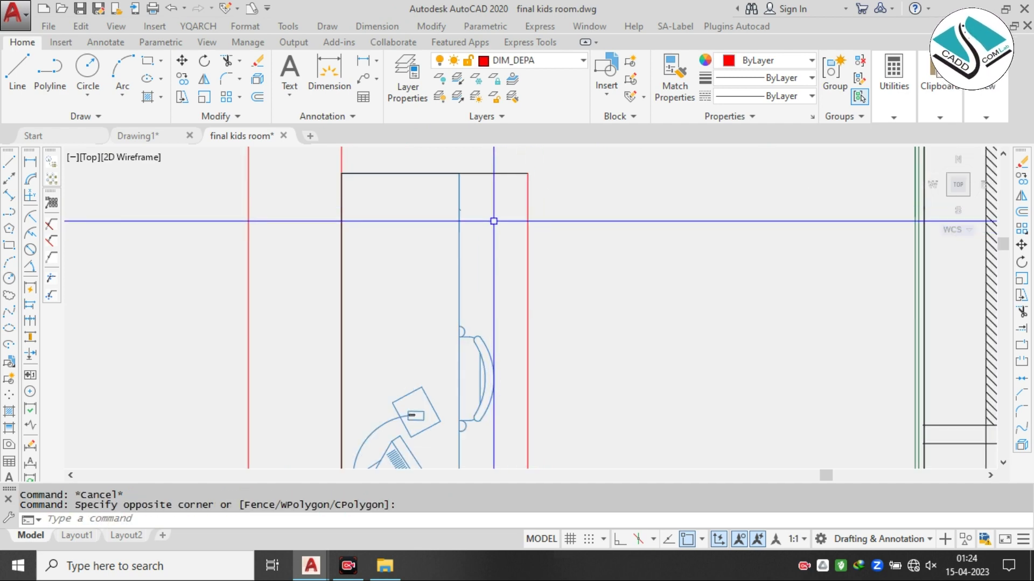
key("Escape")
left_click(493, 222)
left_click(420, 256)
type("x")
key("Return")
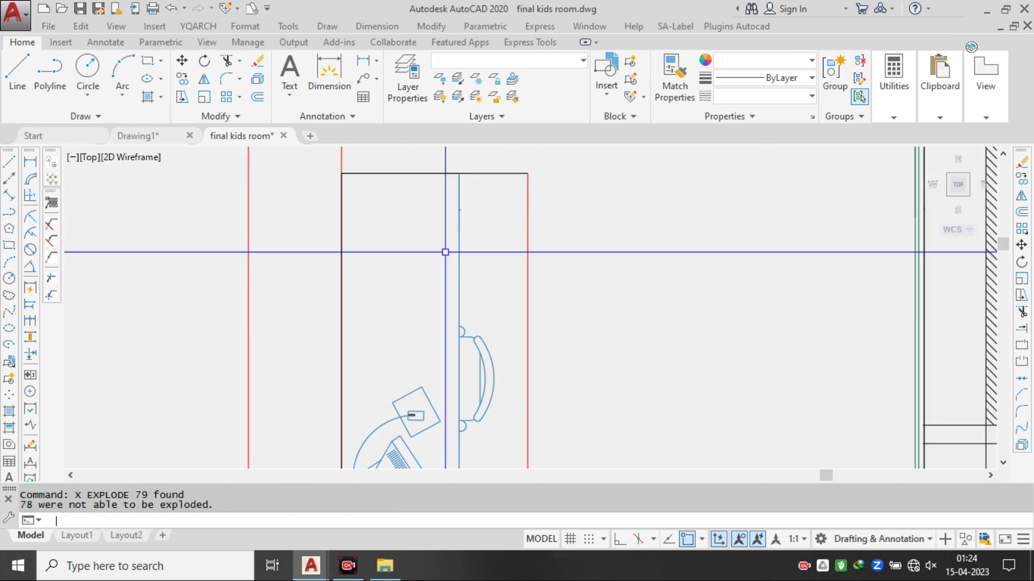
left_click(856, 62)
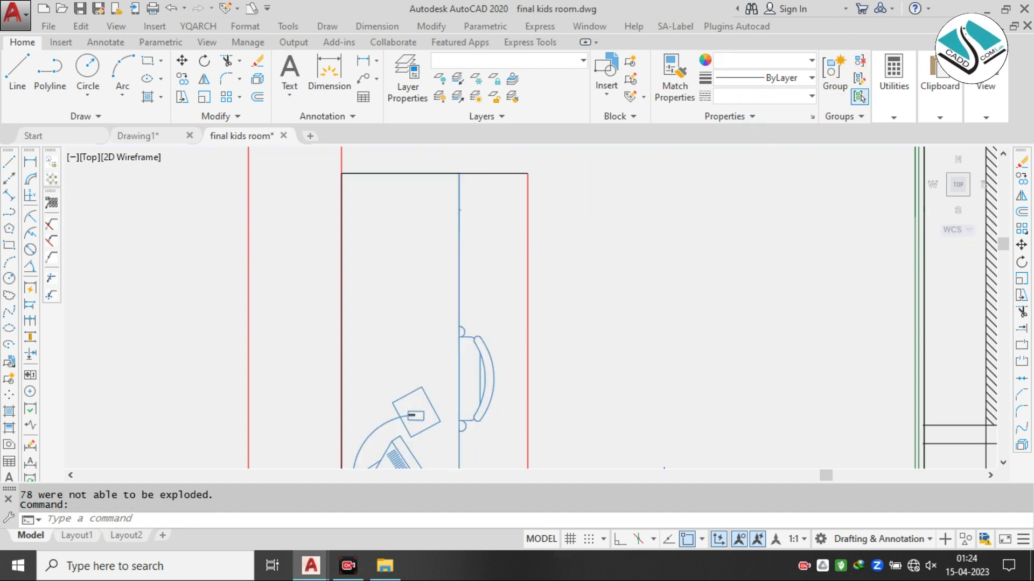
left_click(458, 238)
scroll(489, 239, "down", 3)
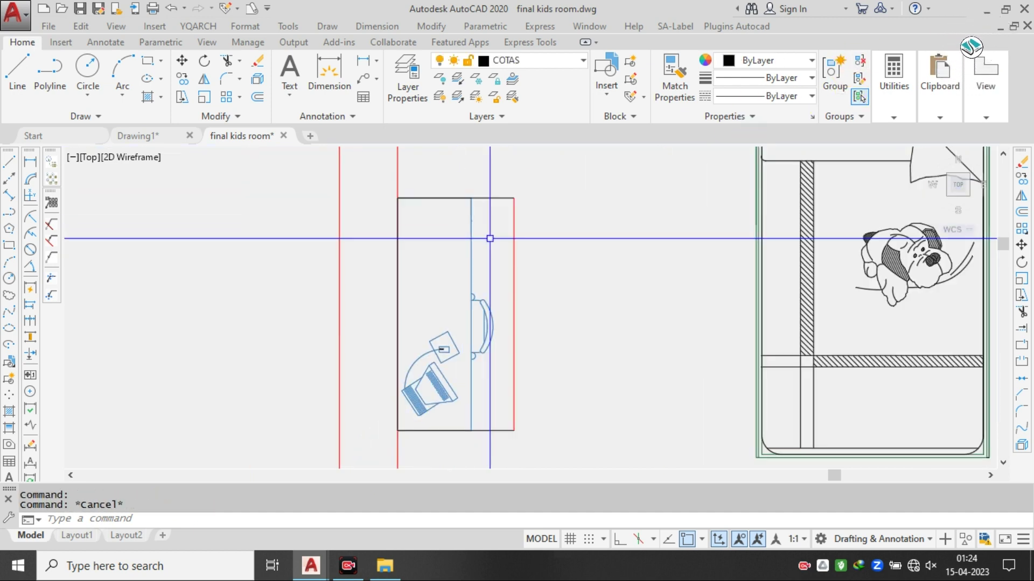
- Move the desk's front edge with the chair out to the front edge of the desk outline
left_click(458, 174)
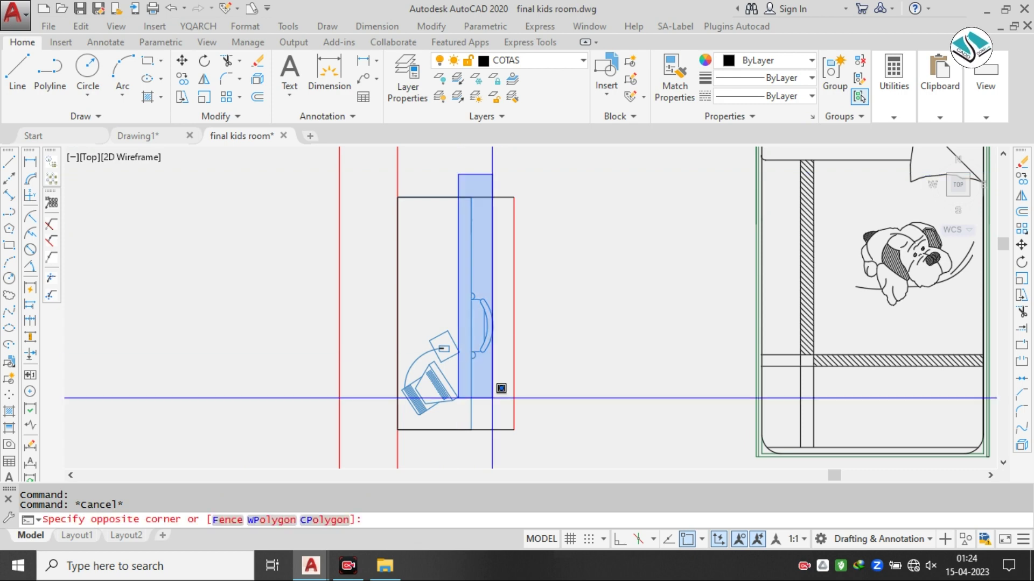
left_click(495, 446)
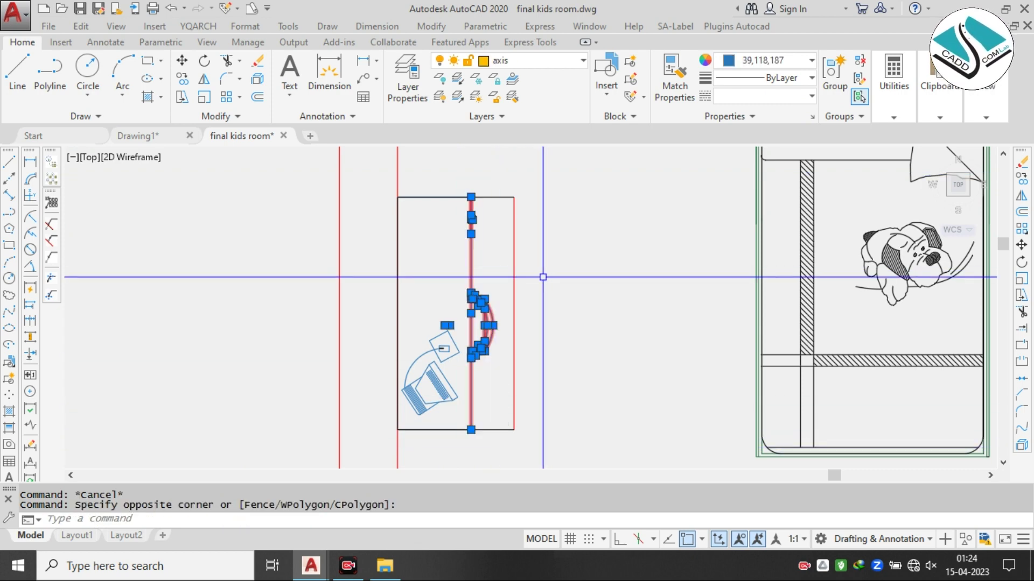
type("m")
key("Return")
scroll(476, 195, "up", 4)
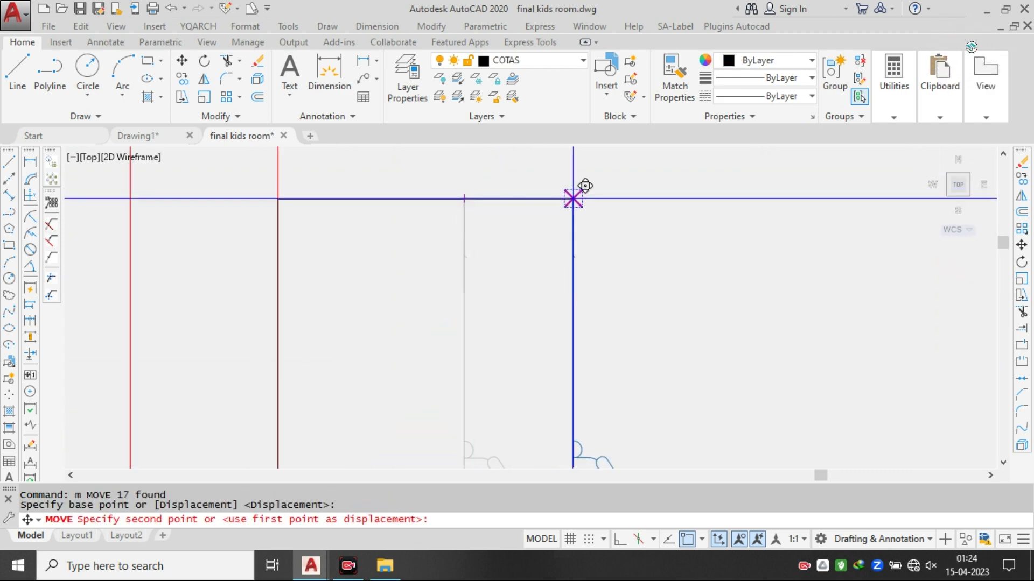
scroll(572, 194, "down", 5)
key("Escape")
- Enlarge the laptop and mouse pad on the desk freehand, scaling from the pad's upper corner
scroll(492, 328, "up", 2)
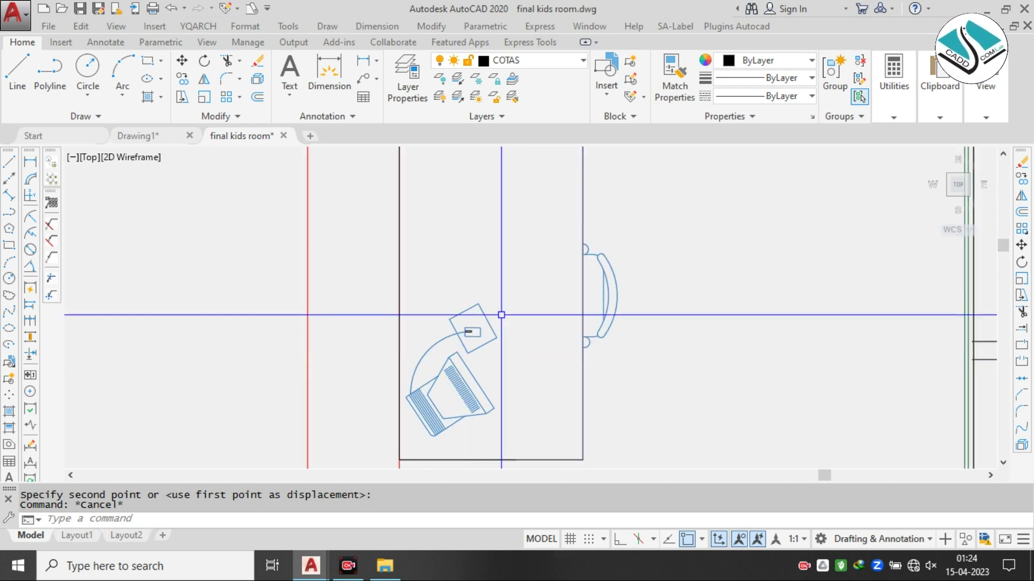
left_click(370, 290)
left_click(517, 443)
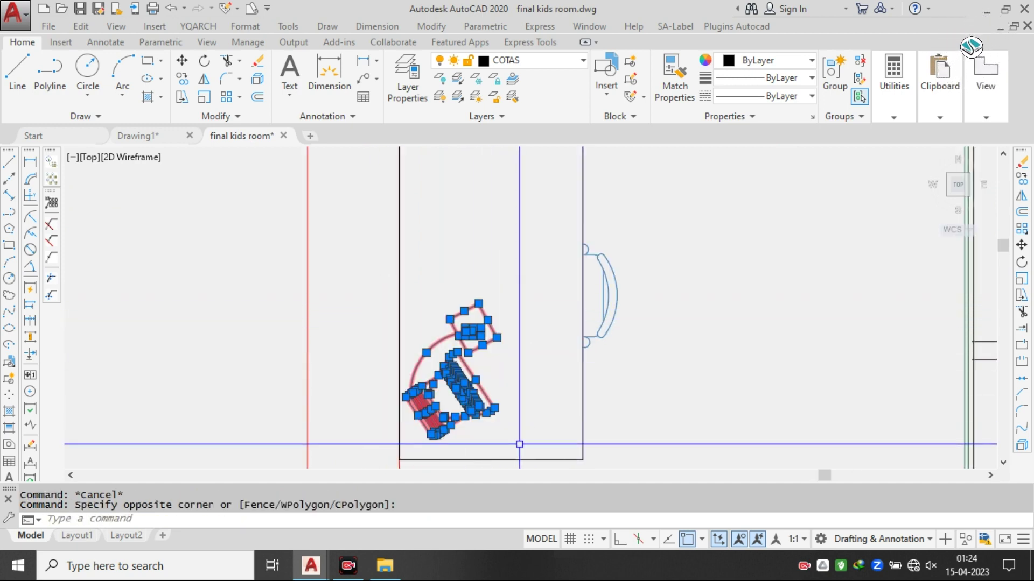
type("sc")
key("Return")
left_click(479, 304)
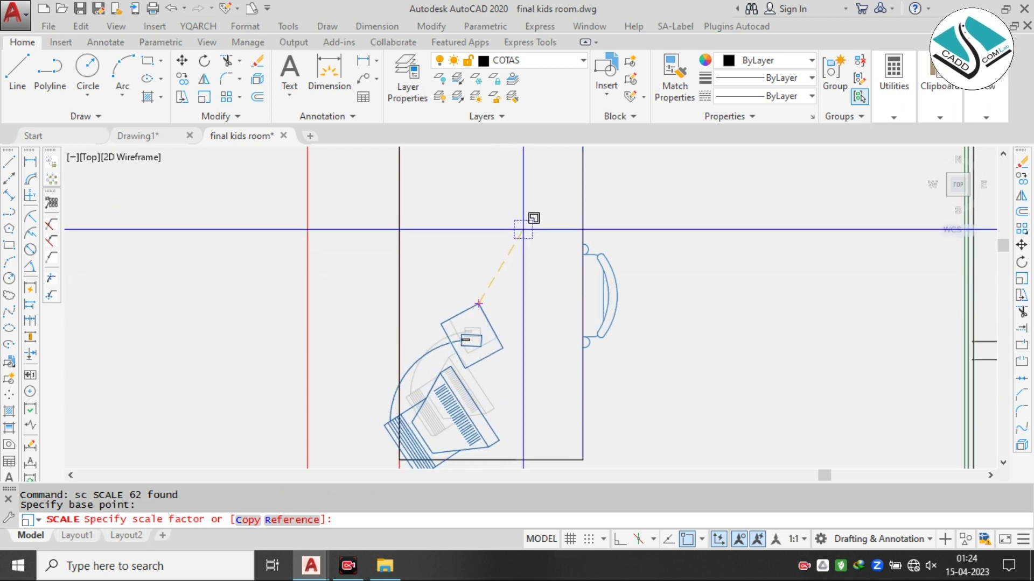
left_click(529, 219)
- Move the enlarged laptop and mouse pad up and inward so they sit within the desk outline
middle_click_drag(465, 340, 470, 262)
left_click(376, 199)
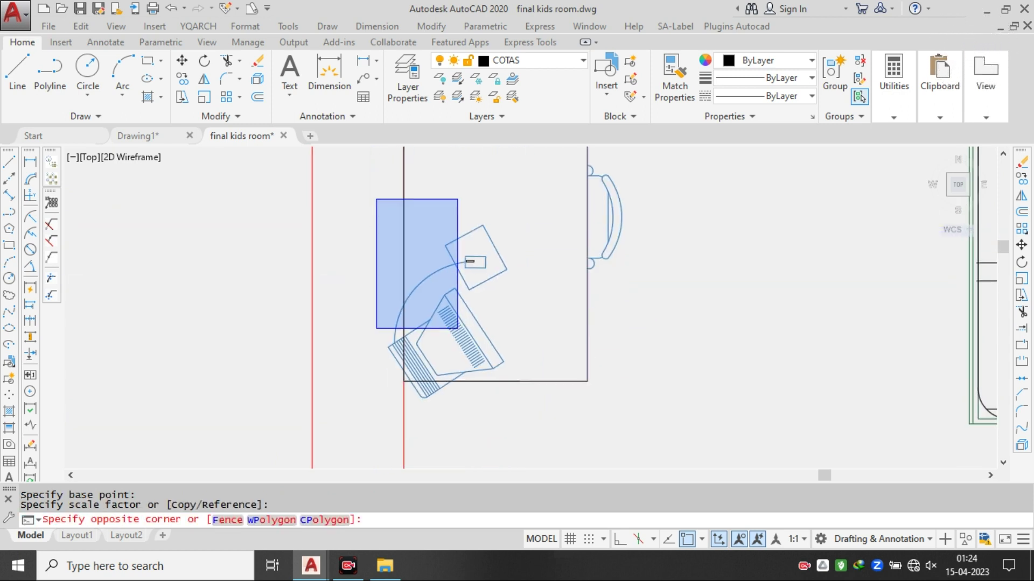
left_click(545, 439)
type("m")
key("Return")
left_click(464, 338)
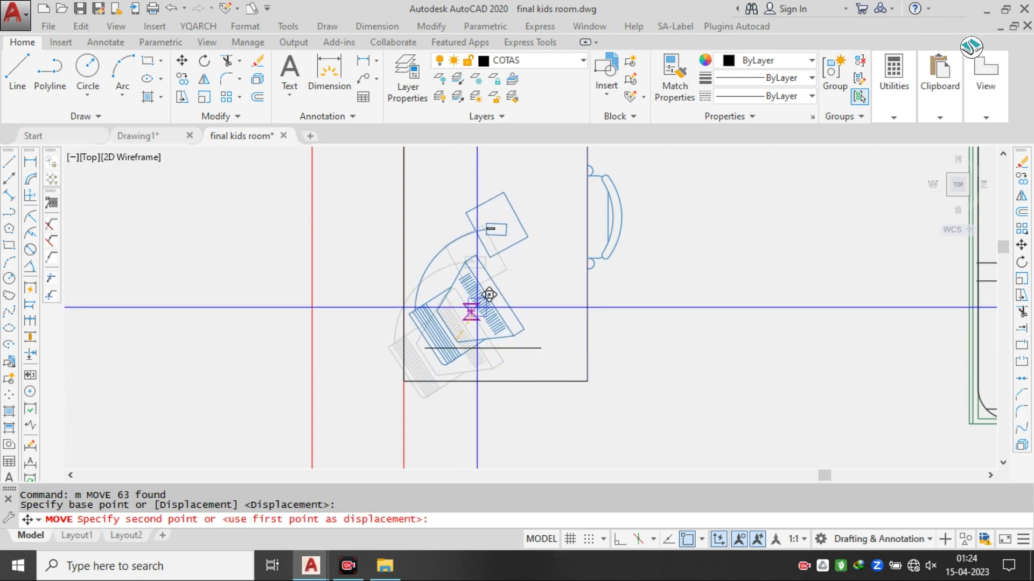
left_click(479, 324)
key("Escape")
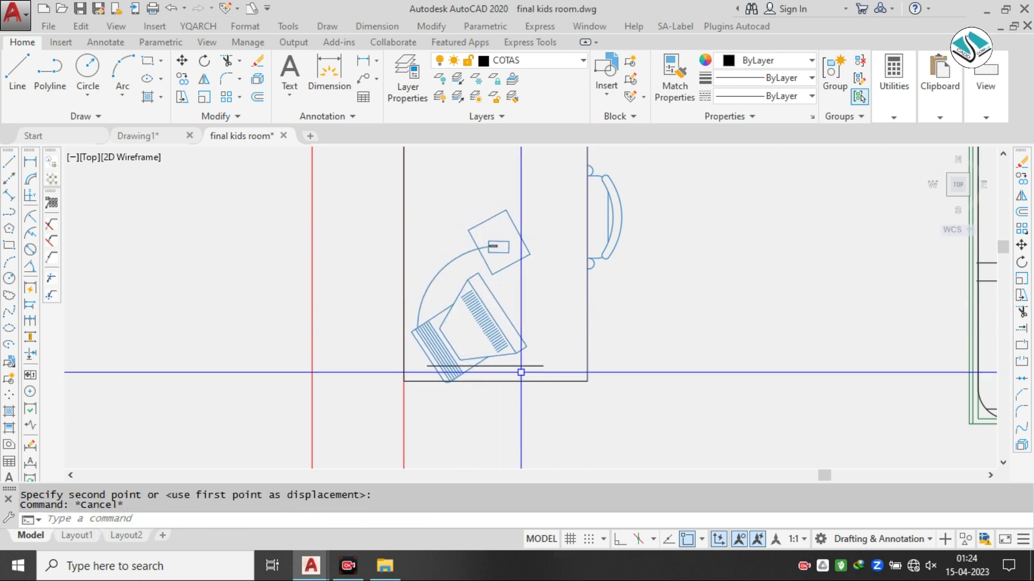
- Erase the stray horizontal line that crosses the laptop just above the desk's lower edge
left_click(525, 366)
type("e")
key("Return")
scroll(490, 380, "down", 4)
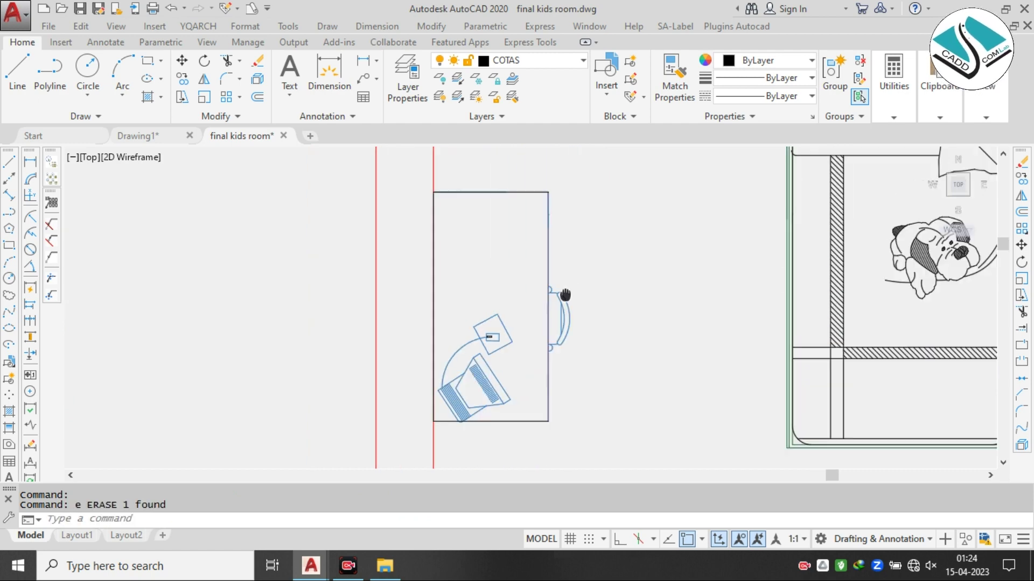
scroll(580, 288, "up", 4)
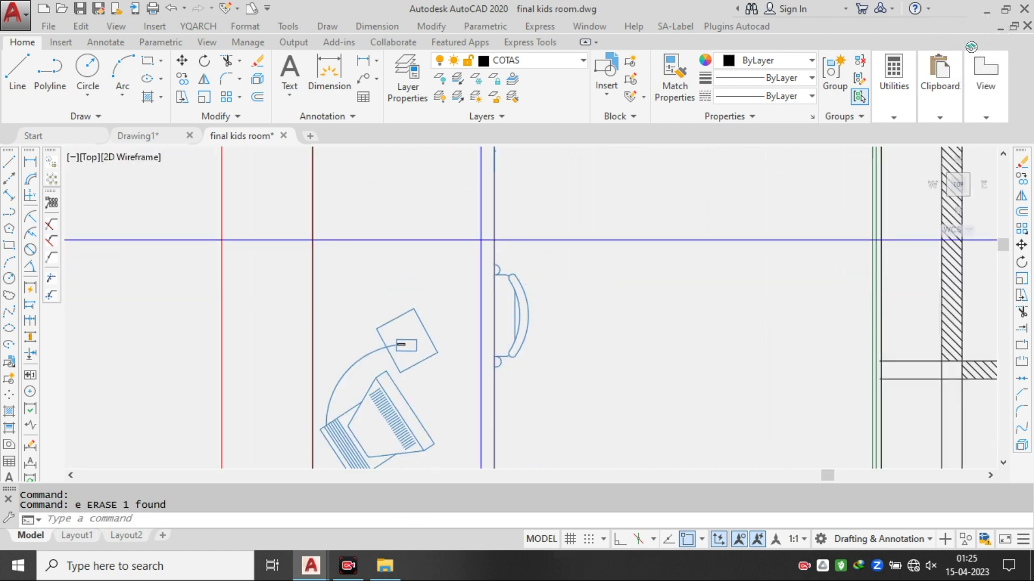
left_click(549, 399)
left_click(550, 397)
type("s")
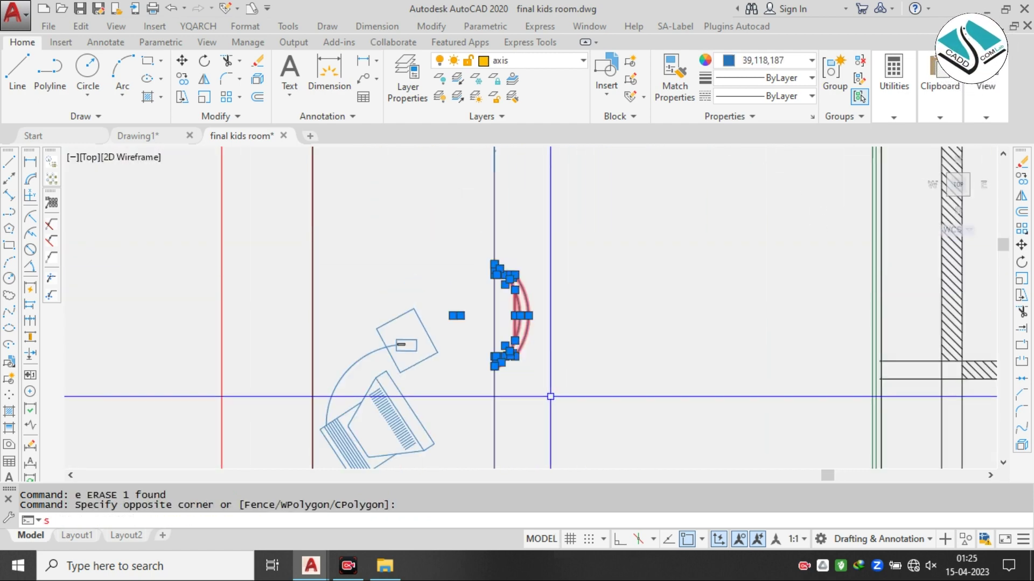
type("c")
key("Return")
scroll(512, 341, "down", 4)
key("Escape")
scroll(515, 346, "up", 3)
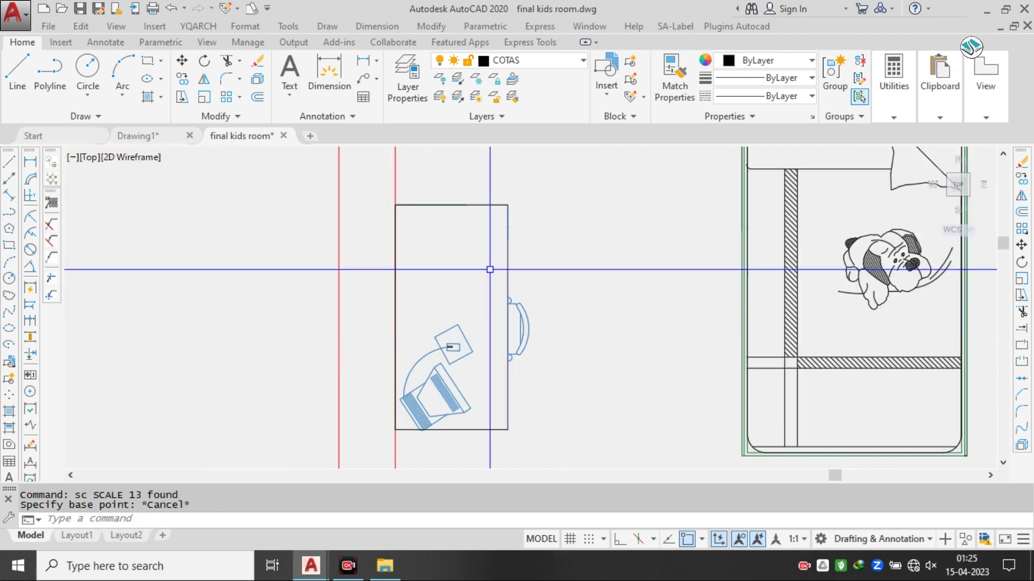
left_click(563, 396)
key("BackSpace")
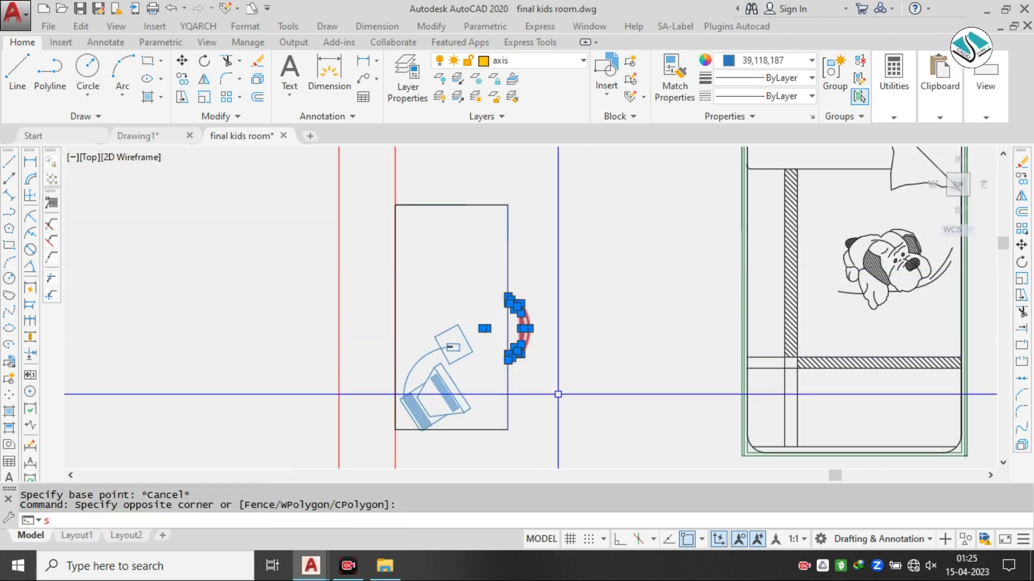
key("Escape")
key("Escape")
- Turn on Ortho mode while drawing a trial vertical line between the desk and the bed, and erase the line
scroll(521, 320, "up", 5)
scroll(468, 263, "down", 4)
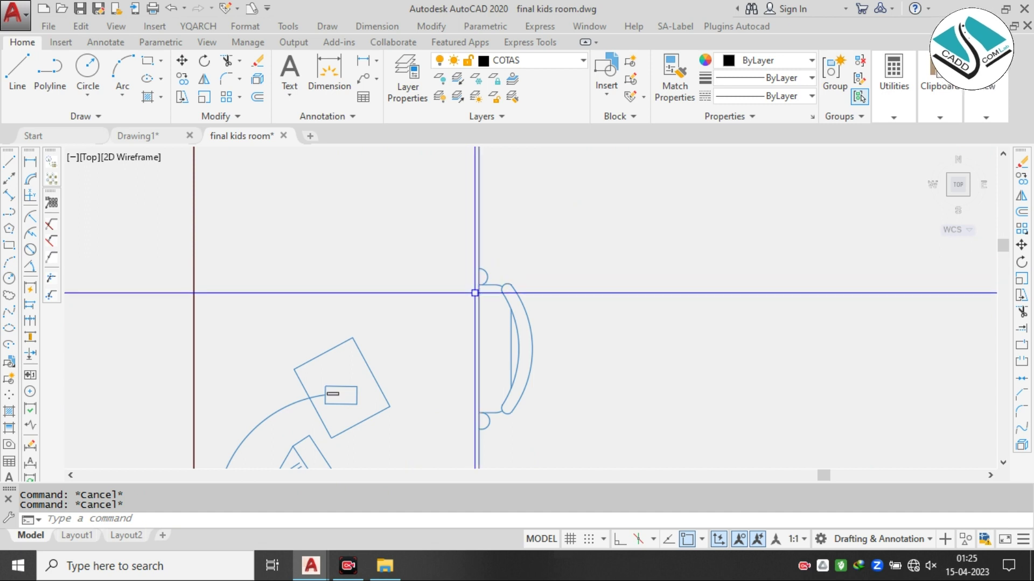
type("l")
key("Return")
left_click(599, 261)
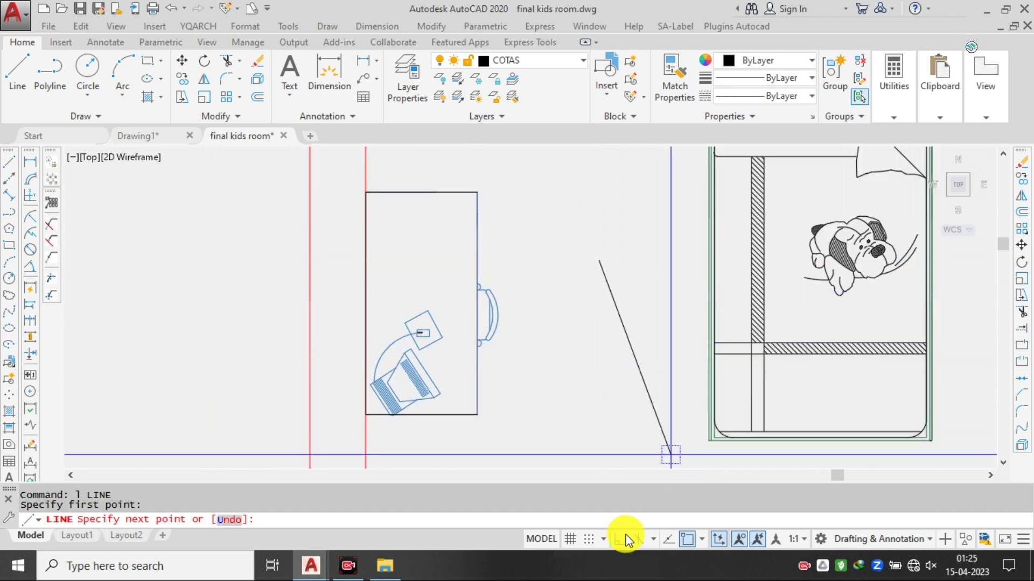
left_click(624, 537)
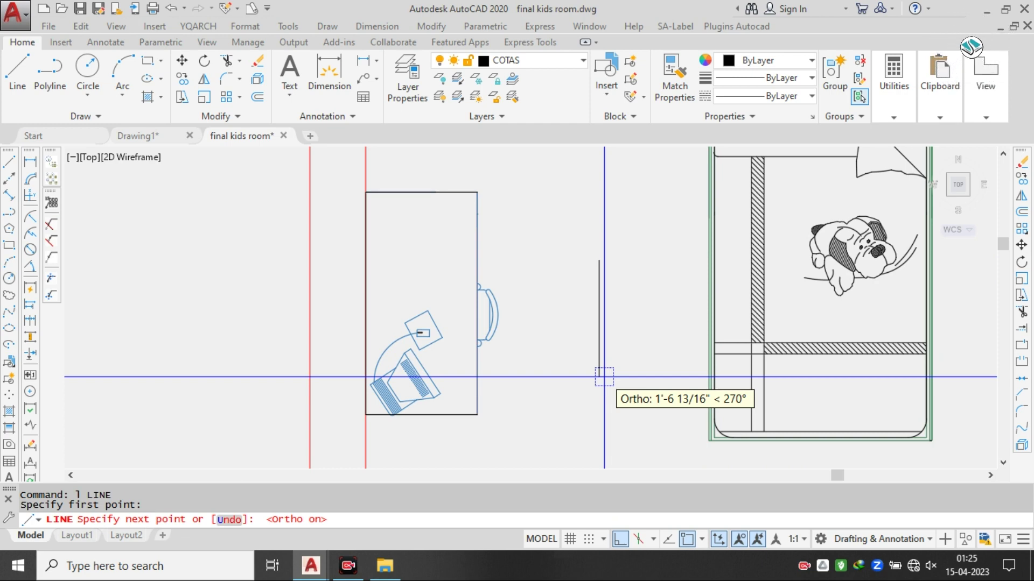
left_click(606, 270)
left_click(567, 358)
type("e")
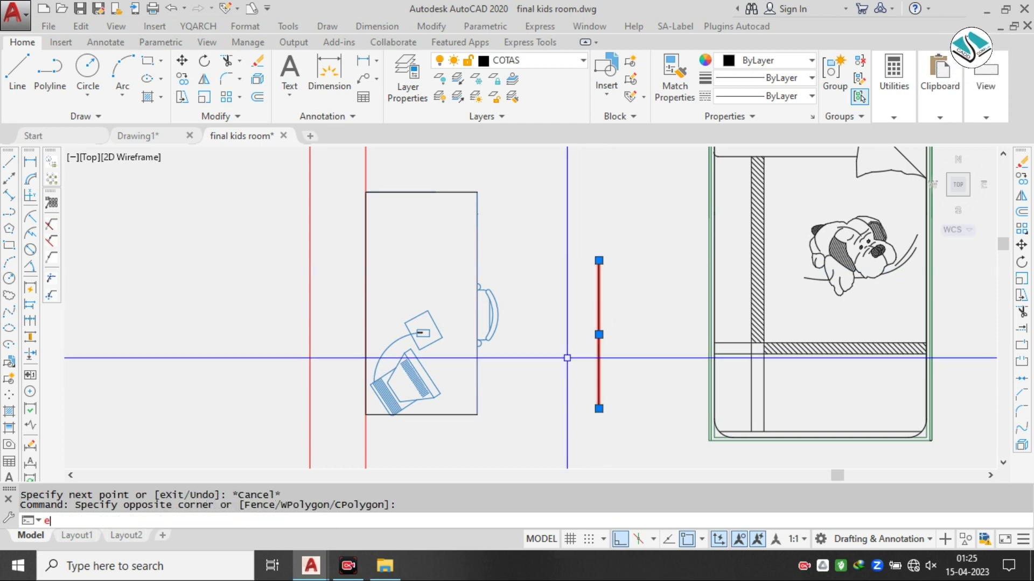
- Try another vertical reference line in the space between the desk and the bed, and erase it
type("l")
key("Return")
left_click(584, 234)
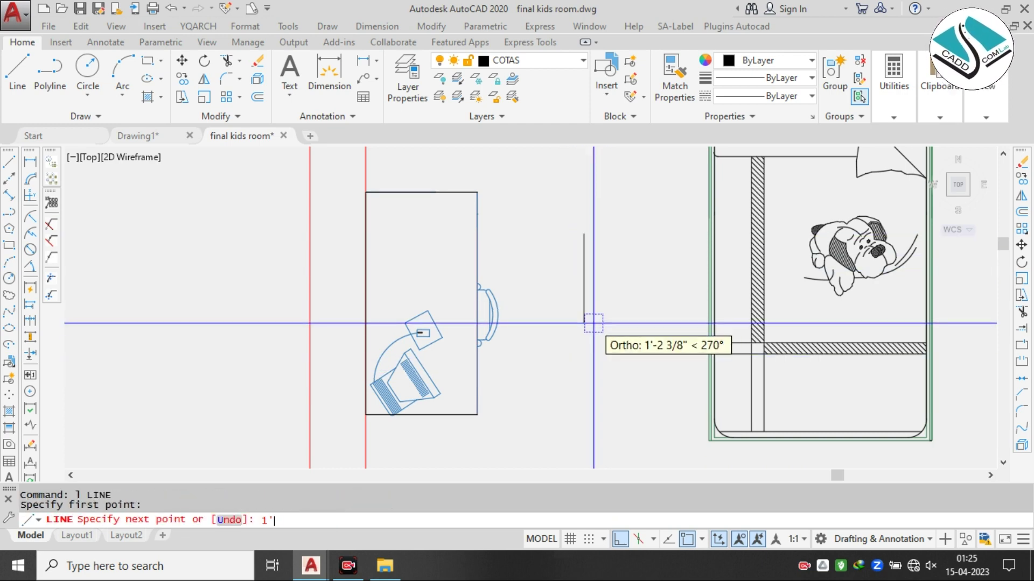
key("Escape")
key("Escape")
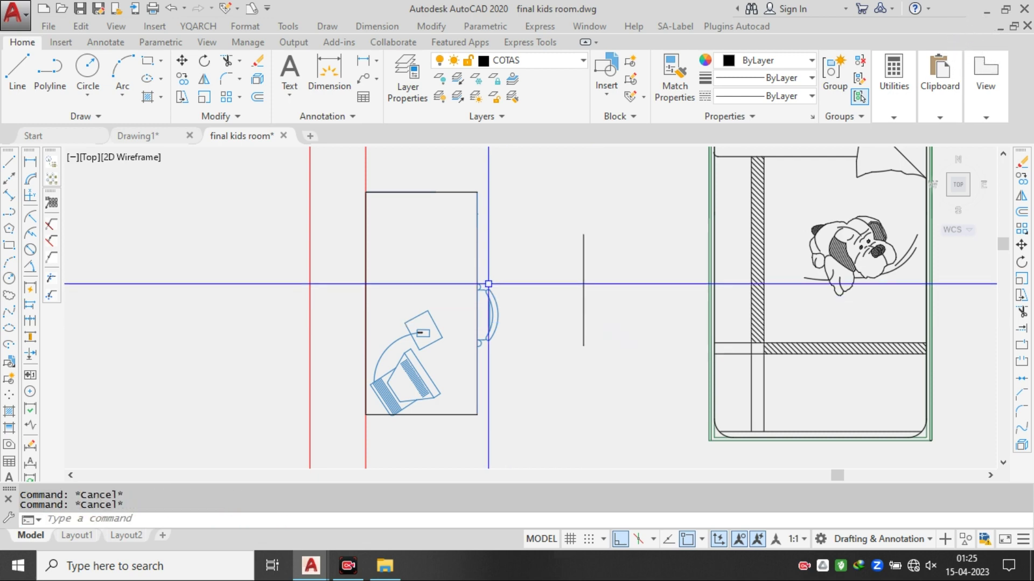
left_click(628, 247)
left_click(540, 314)
- Draw a vertical reference line 1' long in the empty space beside the desk chair
type("l")
key("Return")
left_click(561, 270)
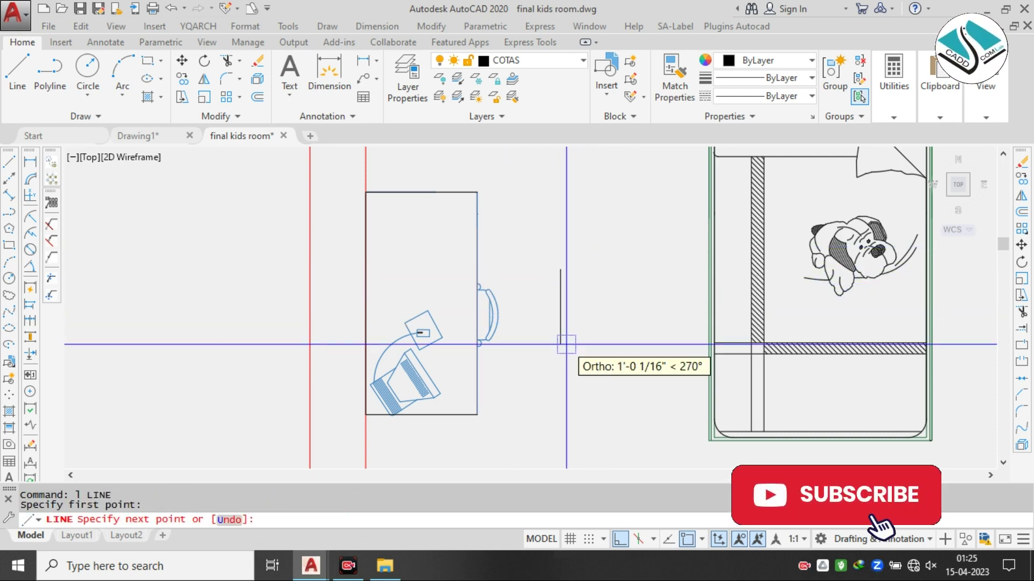
type("1'")
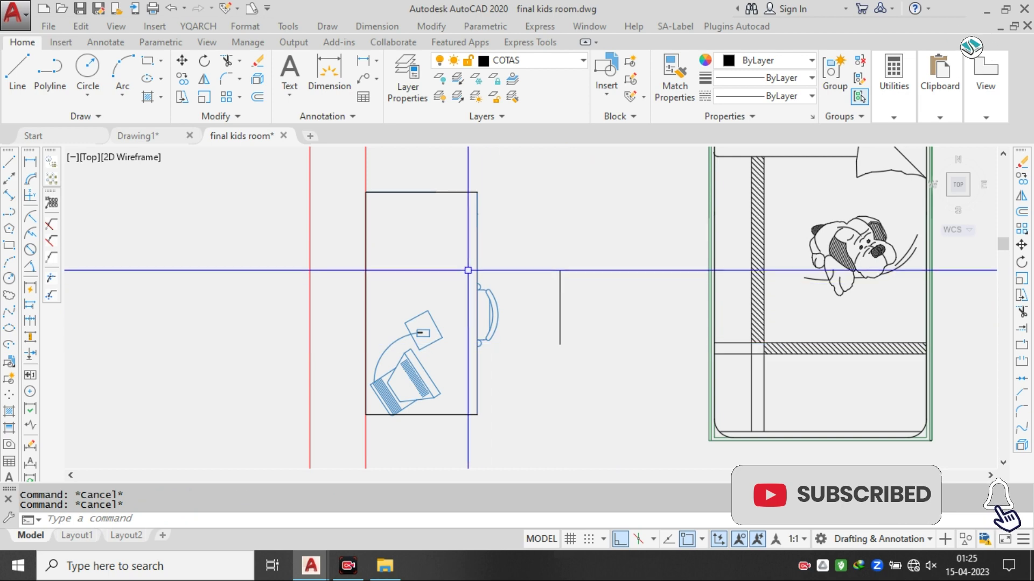
- Scale the chair by reference, matching its full width along the desk edge to the length of the 1' line
left_click(471, 272)
left_click(516, 358)
type("sc")
key("Return")
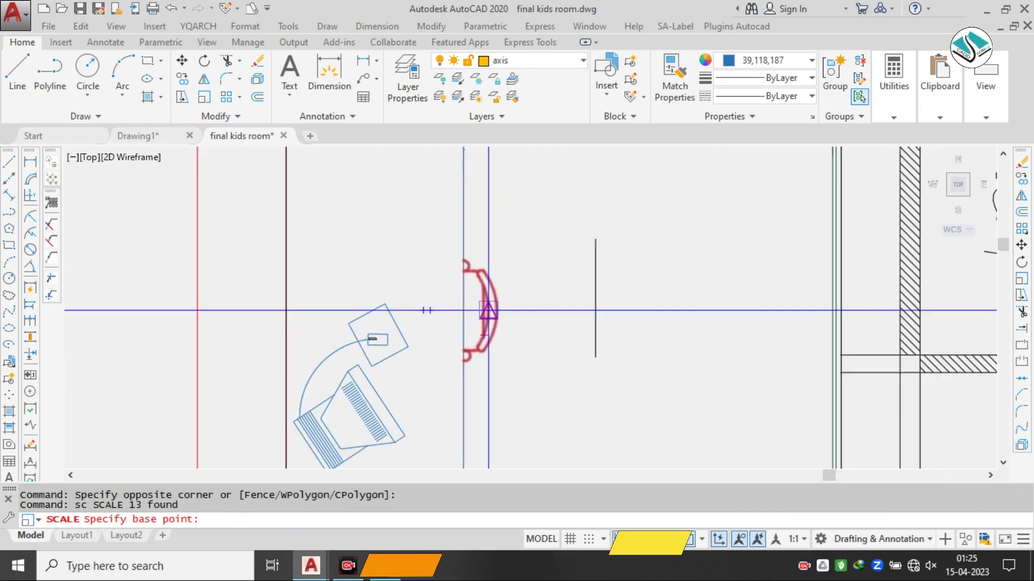
scroll(461, 232, "up", 4)
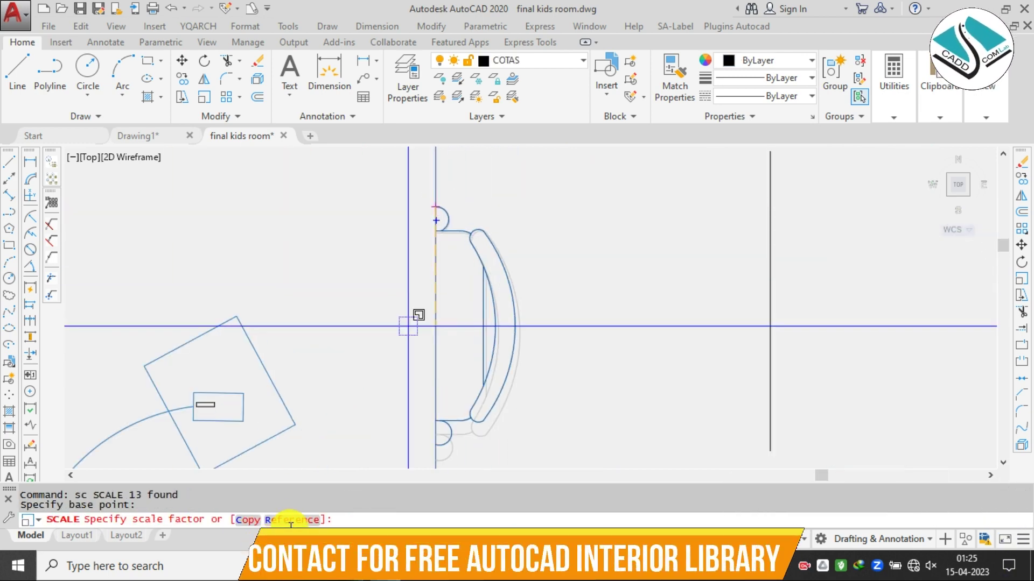
left_click(291, 520)
left_click(436, 206)
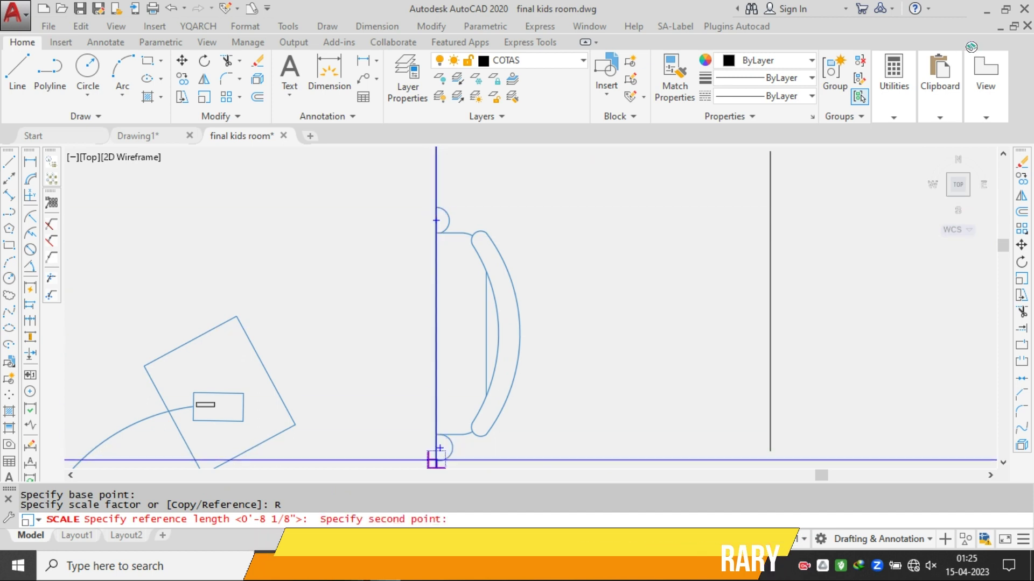
left_click(436, 460)
left_click(244, 523)
scroll(397, 309, "down", 2)
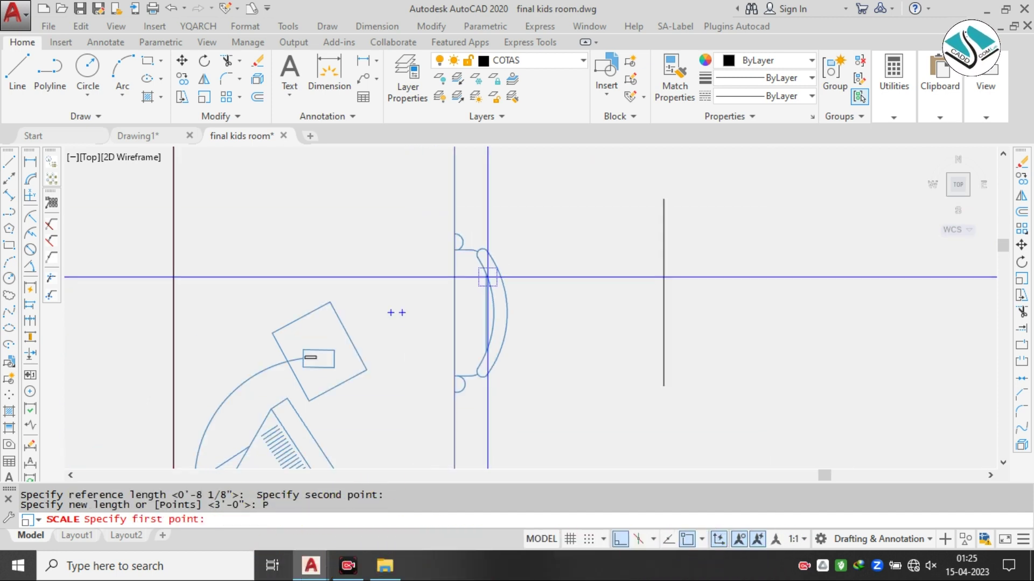
left_click(665, 199)
left_click(669, 388)
- Erase the vertical reference line beside the chair
scroll(611, 330, "down", 3)
scroll(611, 330, "up", 3)
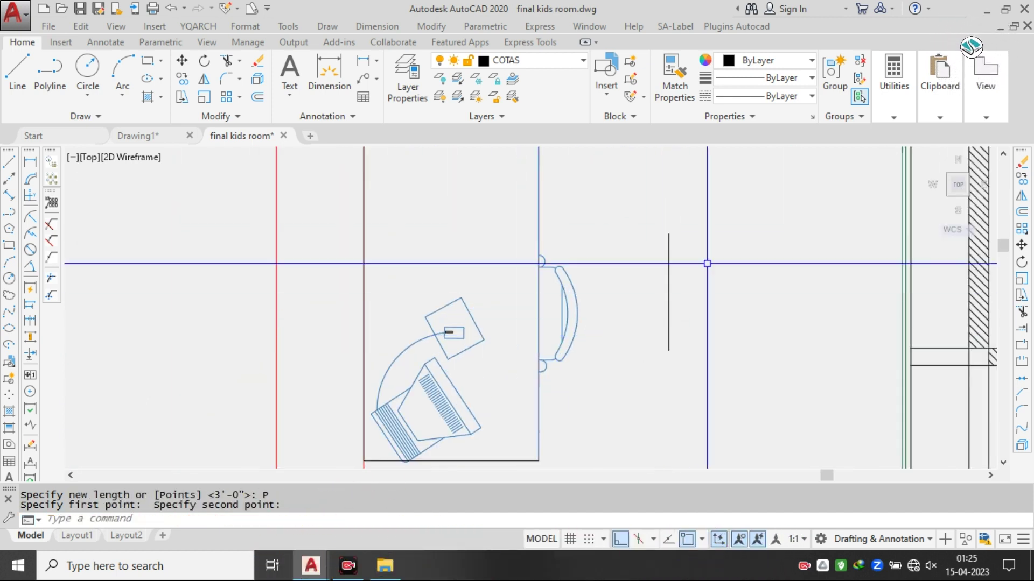
left_click_drag(703, 261, 612, 351)
type("e")
key("Return")
- Move the whole chair slightly upward along the desk's edge
left_click_drag(520, 230, 600, 429)
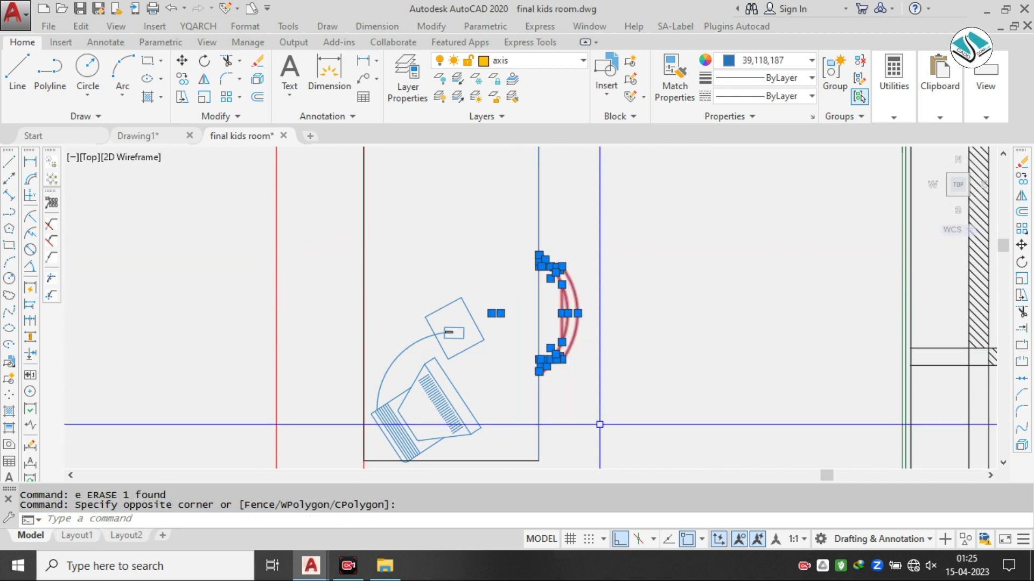
type("m")
key("Return")
scroll(505, 257, "up", 3)
left_click(504, 259)
scroll(505, 251, "down", 2)
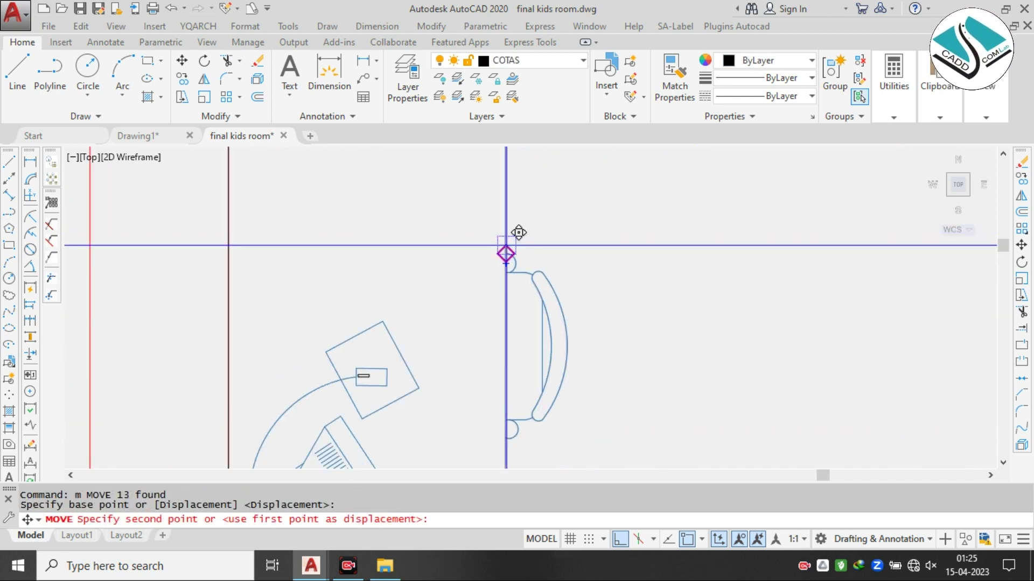
left_click(505, 230)
scroll(544, 229, "down", 4)
key("Escape")
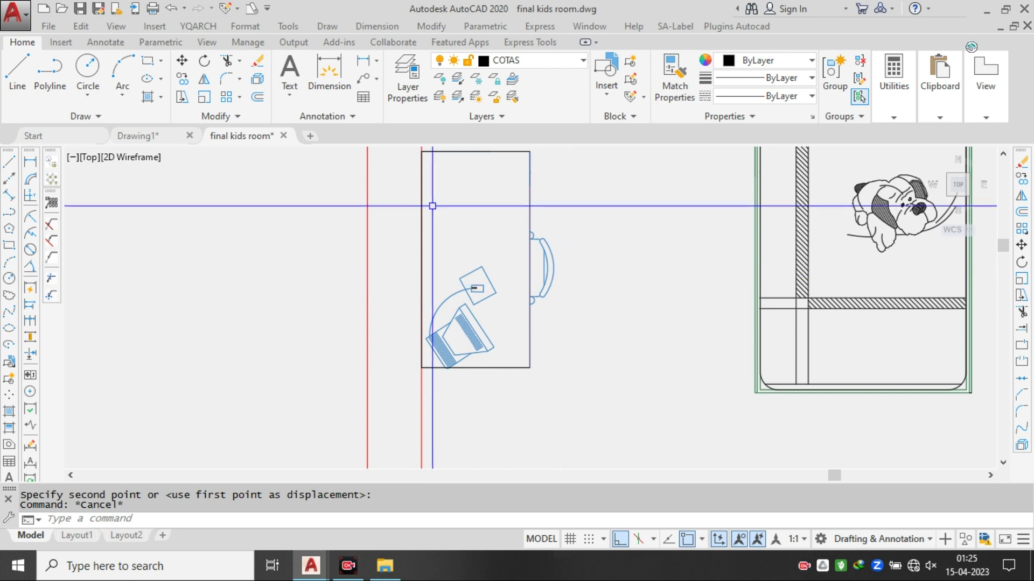
- Erase the desk's edge line along the wall and undo the erasure
type("e")
key("Return")
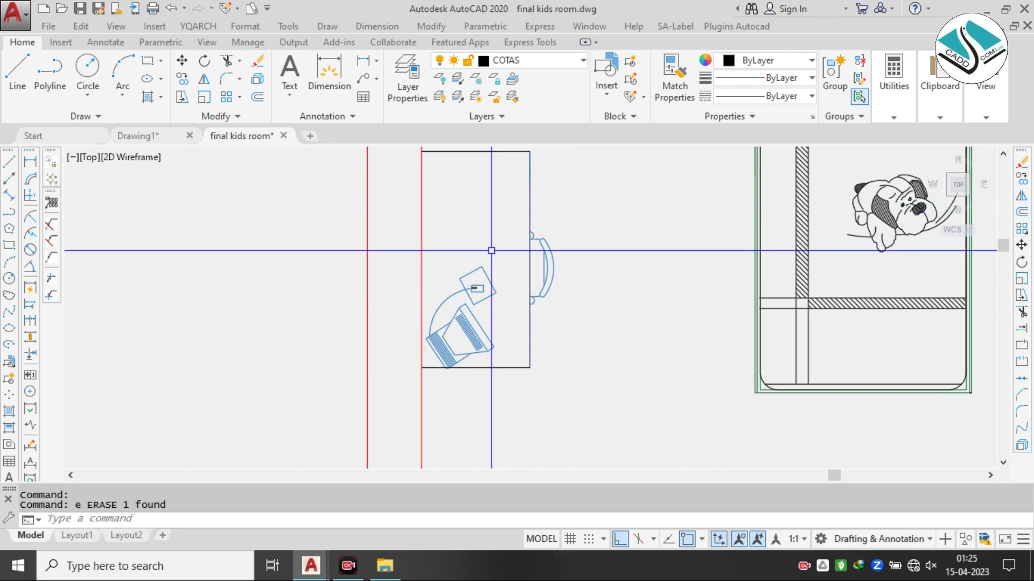
key("Escape")
- Examine the kids room plan and the sample bedroom plans and elevations below the reference images
scroll(491, 251, "down", 4)
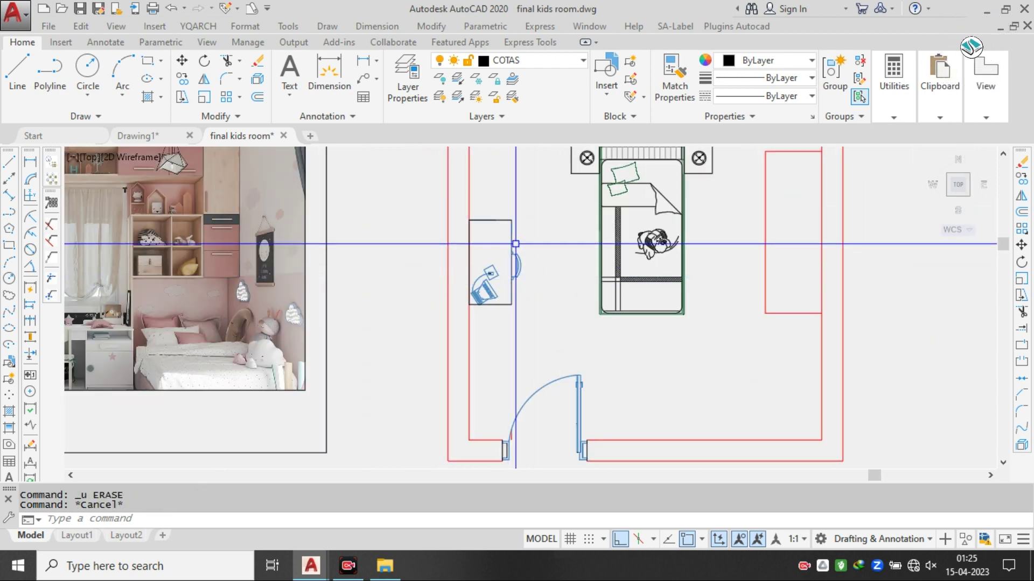
scroll(499, 234, "up", 2)
scroll(498, 232, "down", 5)
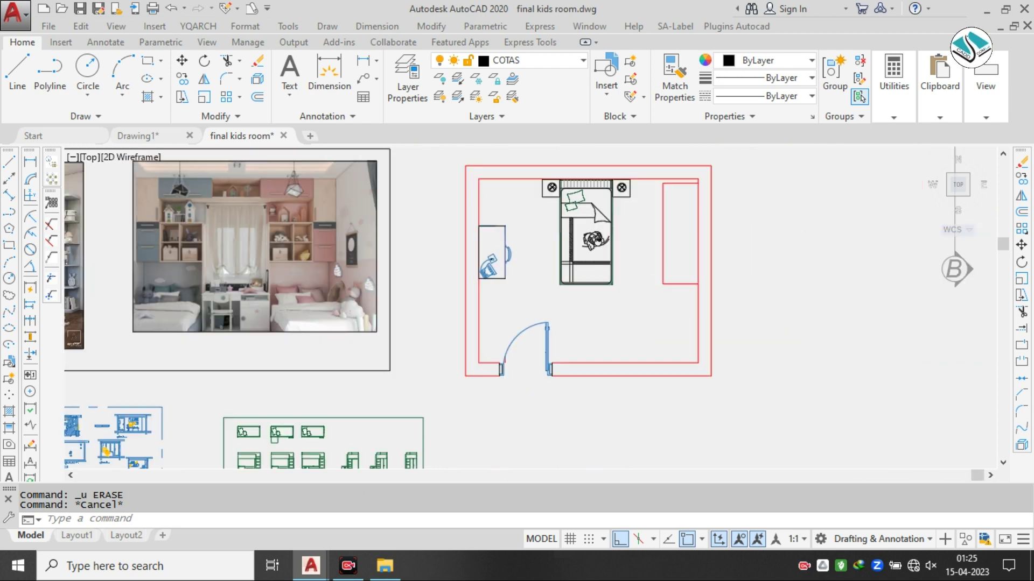
key("Escape")
scroll(208, 375, "up", 4)
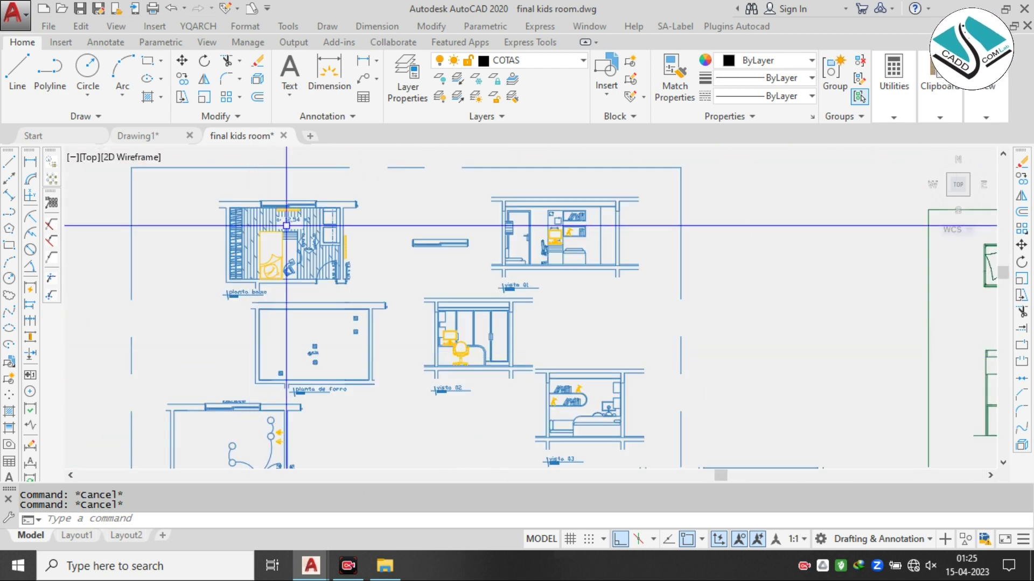
scroll(355, 264, "up", 4)
scroll(354, 264, "down", 3)
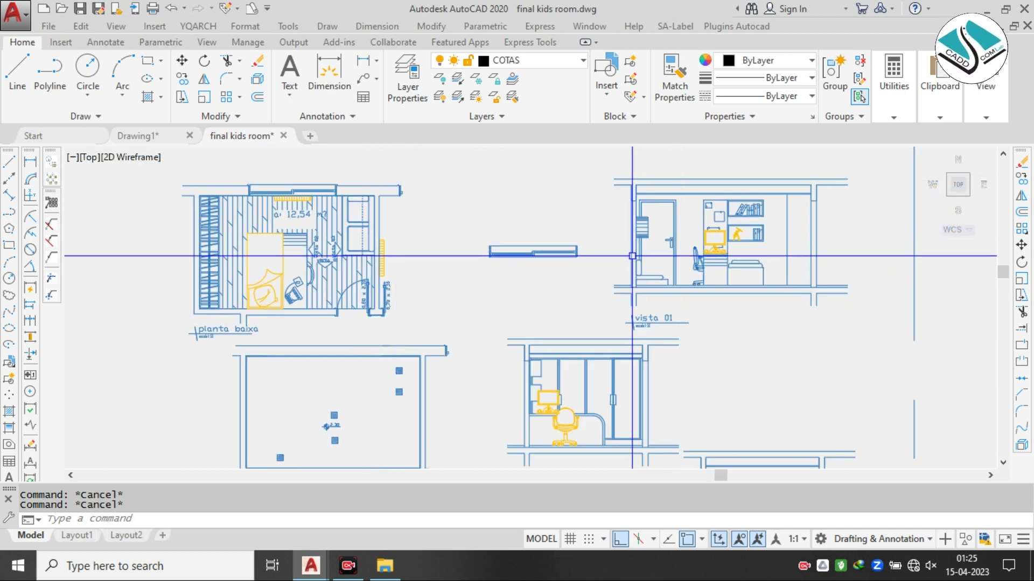
scroll(632, 255, "down", 3)
middle_click_drag(636, 304, 562, 206)
scroll(524, 254, "down", 4)
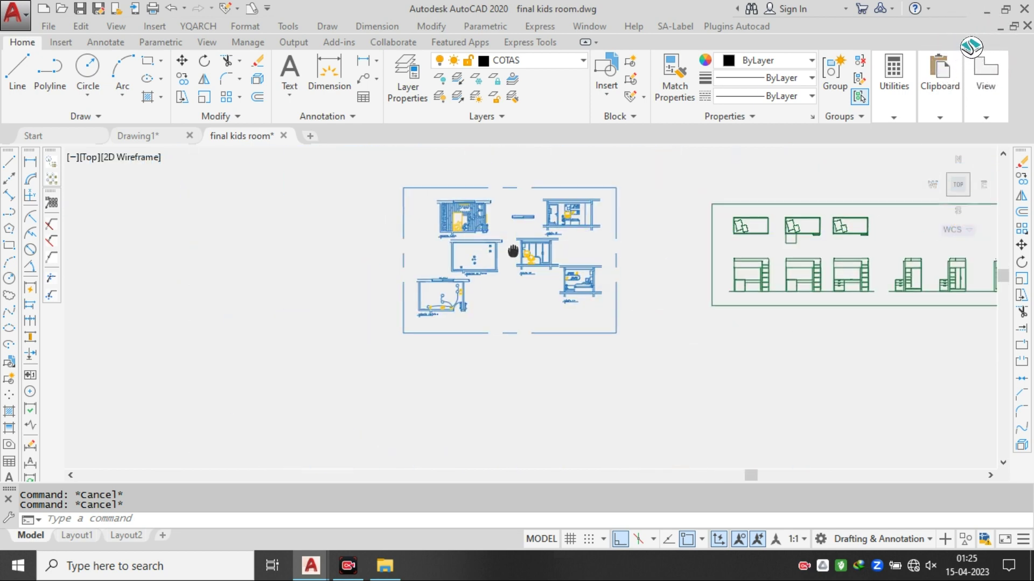
- Look through the block library of wall pictures, toys, shelving units, beds and sofas
middle_click_drag(512, 252, 530, 430)
scroll(519, 379, "down", 5)
middle_click_drag(337, 377, 649, 333)
scroll(324, 288, "up", 2)
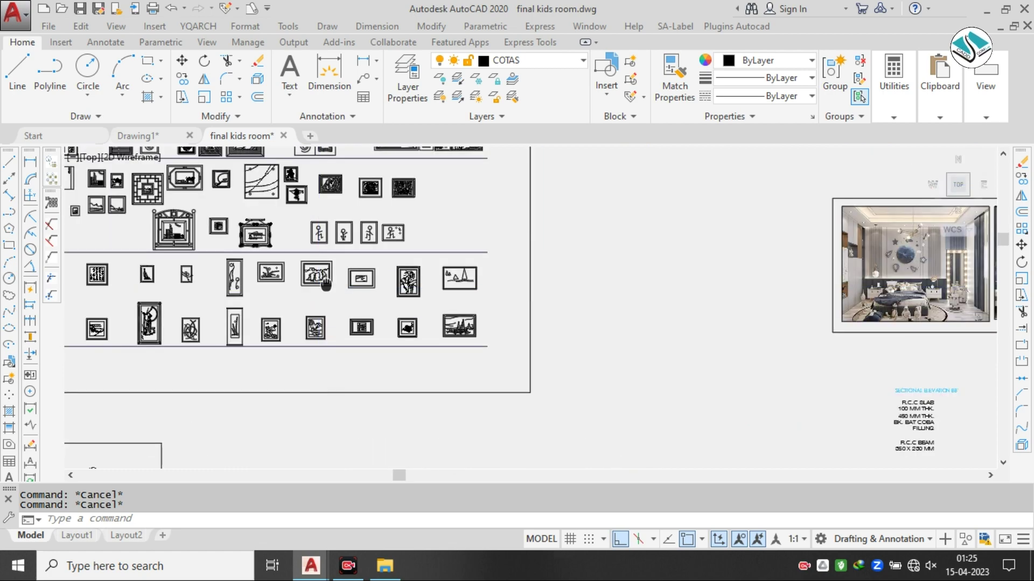
middle_click_drag(261, 374, 431, 271)
middle_click_drag(361, 323, 562, 157)
scroll(650, 309, "up", 2)
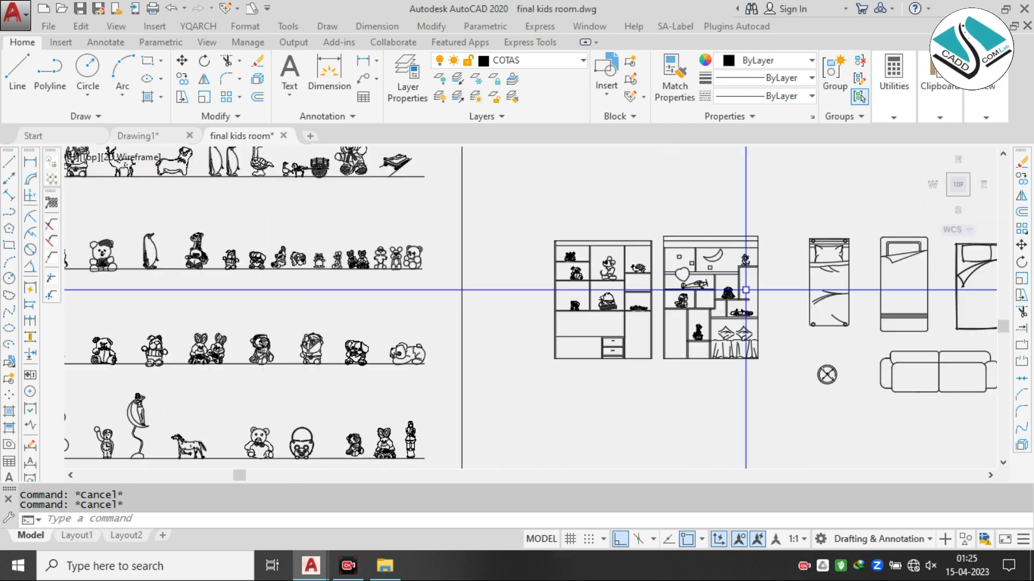
middle_click_drag(745, 289, 450, 273)
mouse_move(609, 299)
middle_mouse_down()
mouse_move(372, 283)
mouse_move(617, 241)
middle_mouse_up()
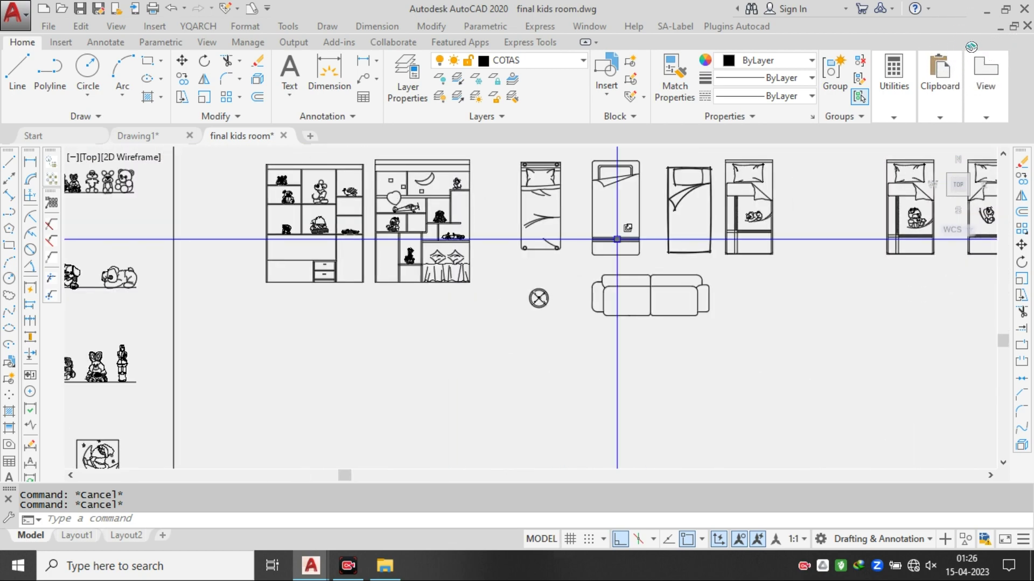
scroll(461, 254, "down", 4)
middle_click_drag(189, 316, 200, 308)
scroll(124, 328, "down", 6)
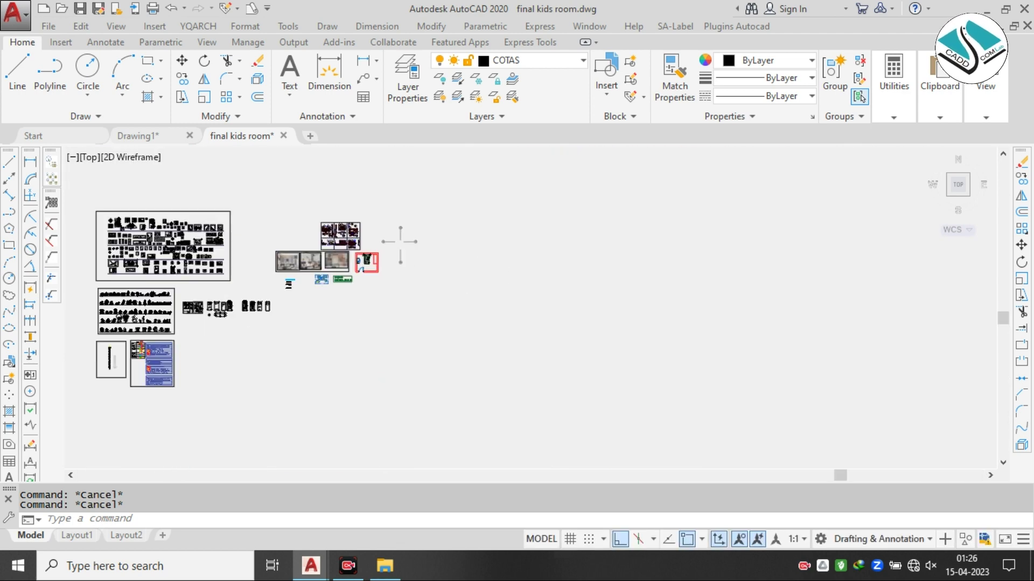
- Draw a small rectangle inside the upper part of the desk outline
scroll(625, 313, "up", 5)
scroll(625, 312, "down", 5)
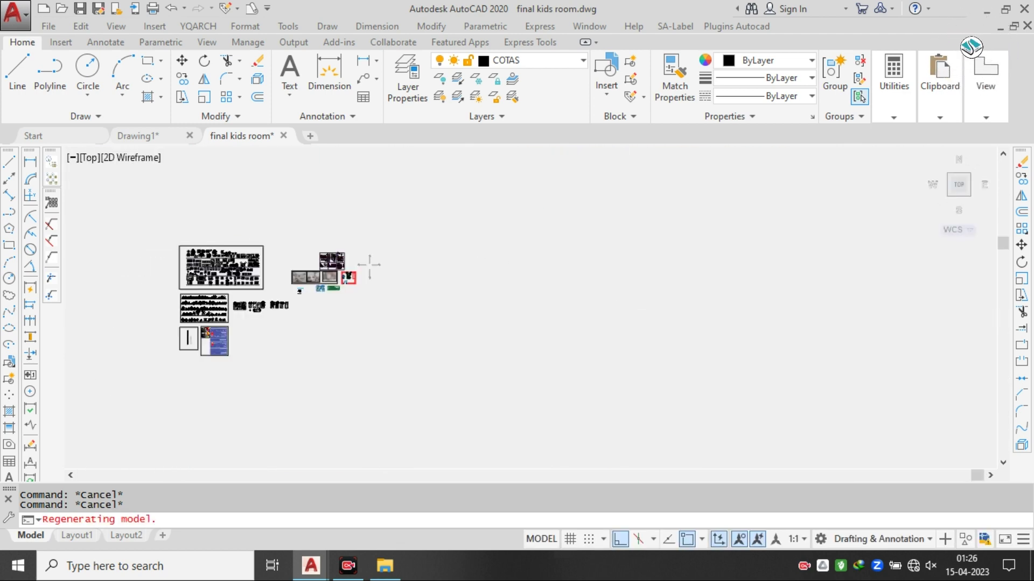
scroll(330, 266, "up", 6)
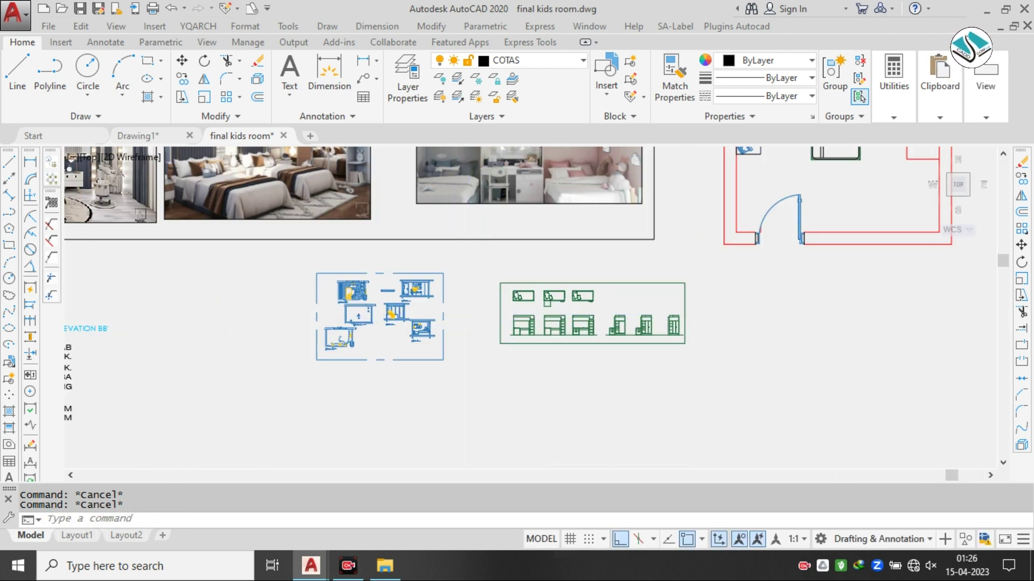
scroll(816, 279, "down", 2)
scroll(526, 214, "up", 8)
scroll(430, 359, "up", 2)
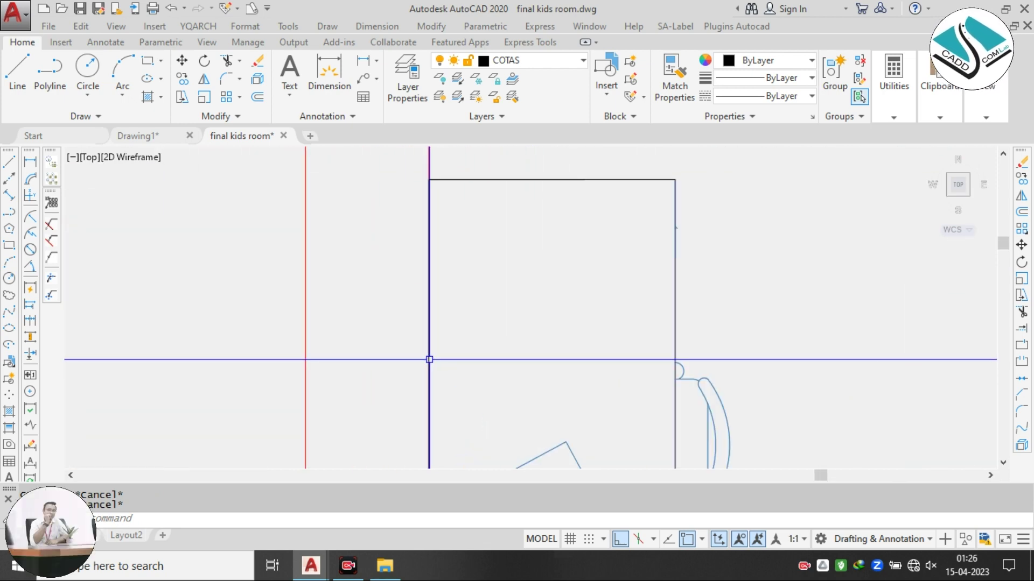
scroll(475, 286, "up", 2)
type("rec")
key("Return")
left_click(466, 193)
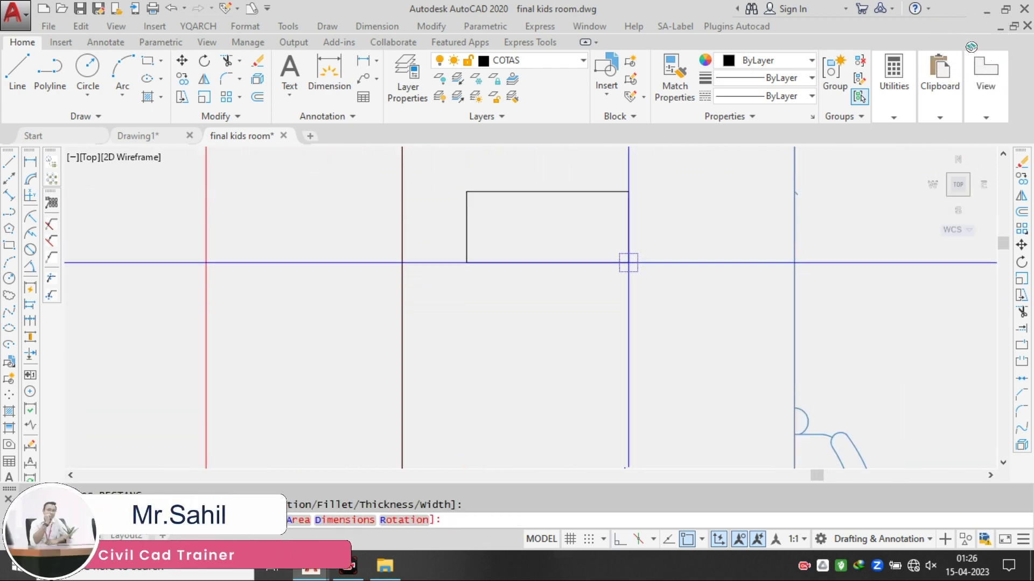
left_click(612, 281)
- Draw a slightly smaller rectangle just inside the desk's small rectangle, leaving a thin border all around
key("Return")
scroll(477, 206, "up", 2)
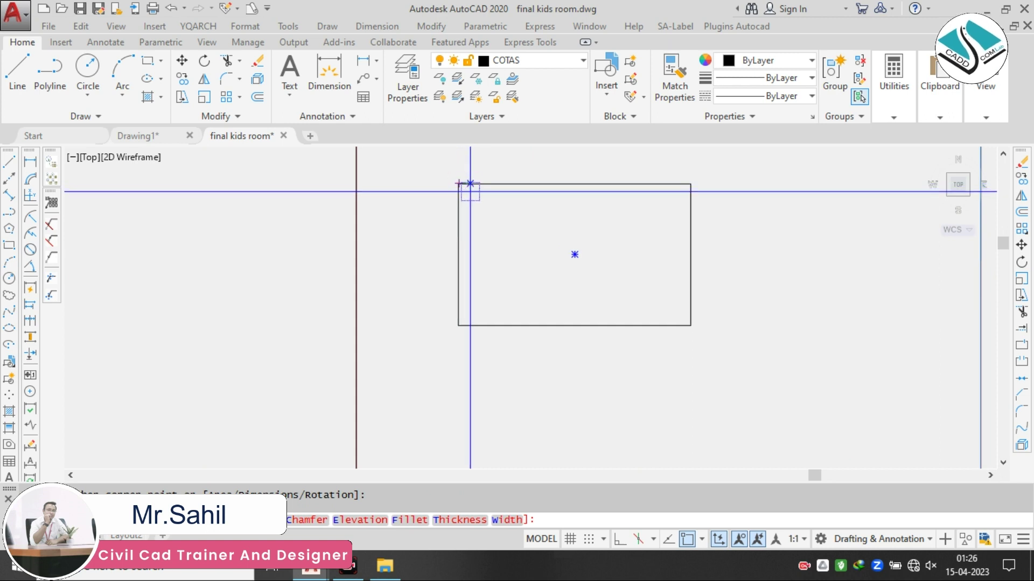
scroll(448, 187, "up", 2)
left_click(452, 180)
scroll(566, 279, "down", 3)
scroll(501, 226, "up", 3)
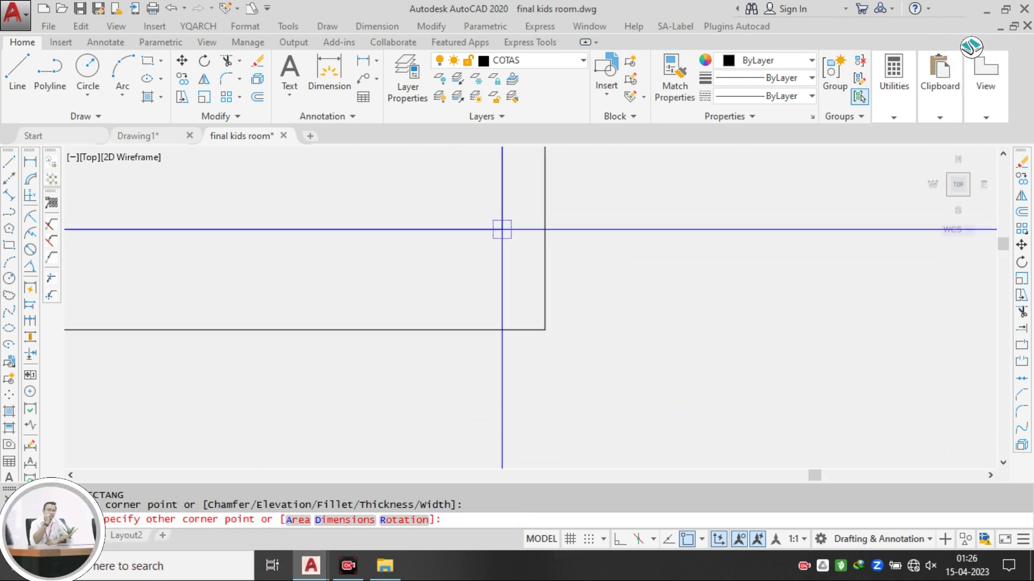
left_click(533, 318)
scroll(475, 294, "down", 5)
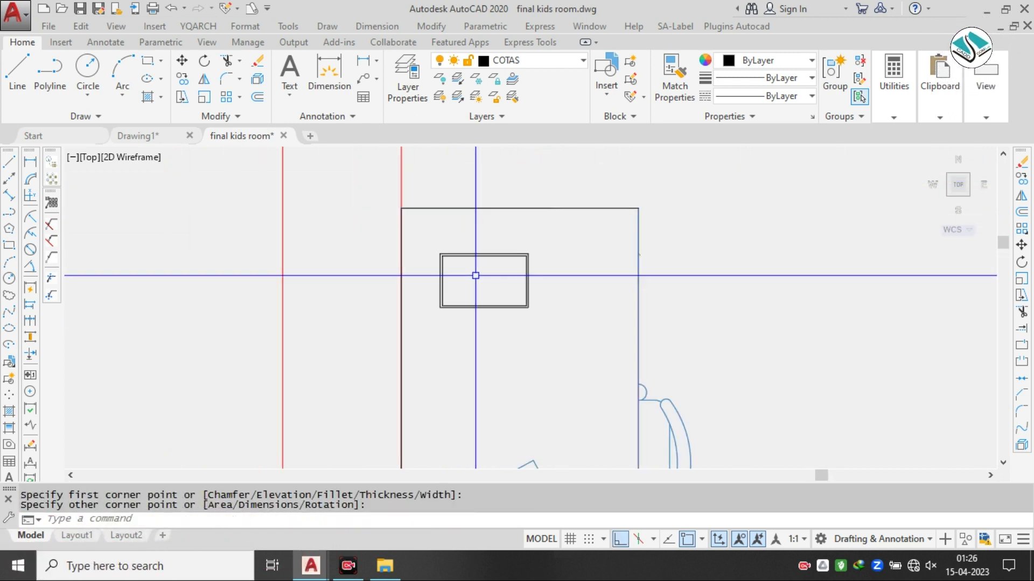
- Copy the double-outlined rectangle a short diagonal distance with ortho off so the two overlap like stacked books
scroll(509, 284, "up", 3)
left_click(531, 209)
left_click(371, 317)
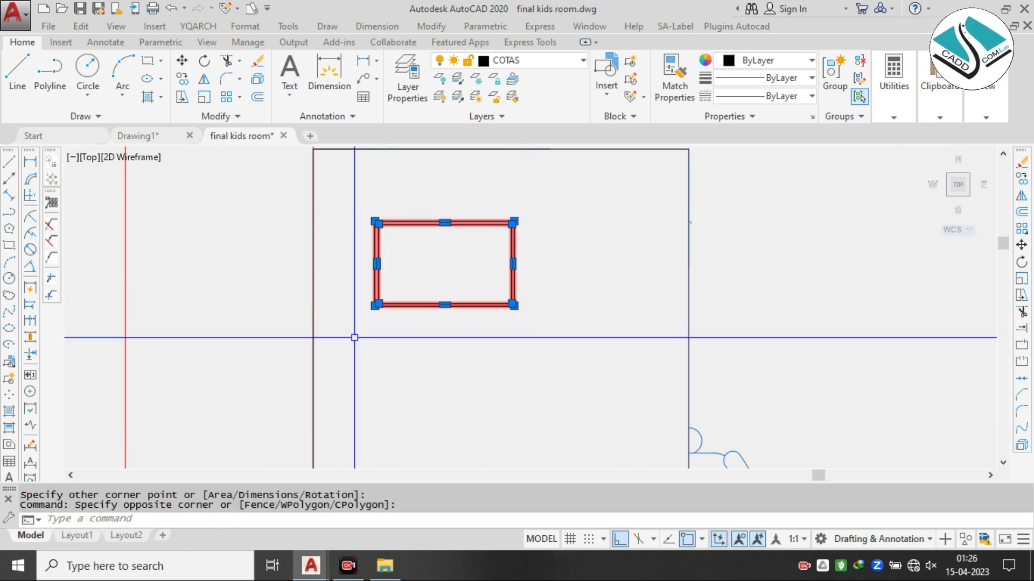
type("o")
key("Return")
left_click(379, 230)
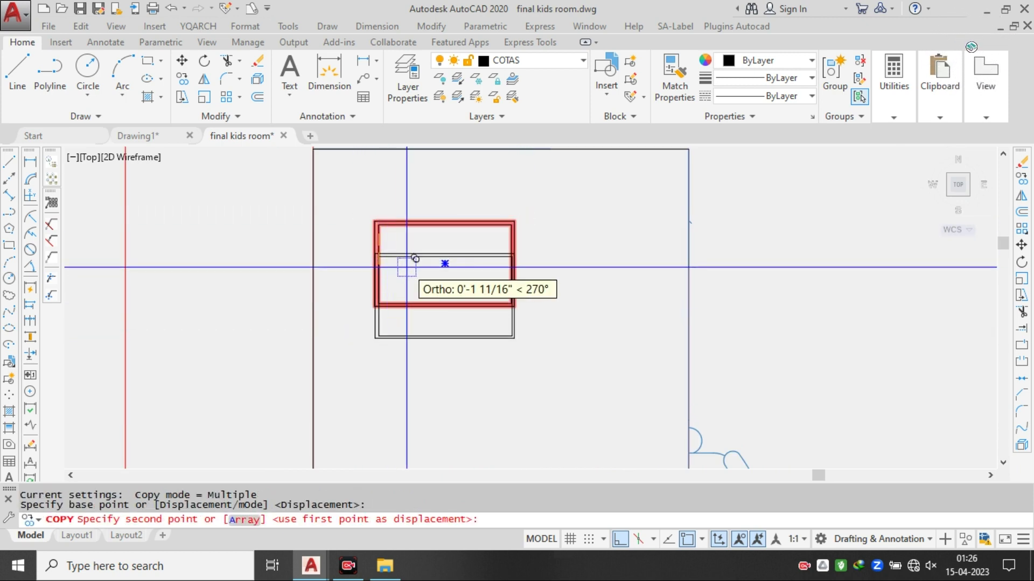
left_click(625, 542)
scroll(392, 245, "up", 4)
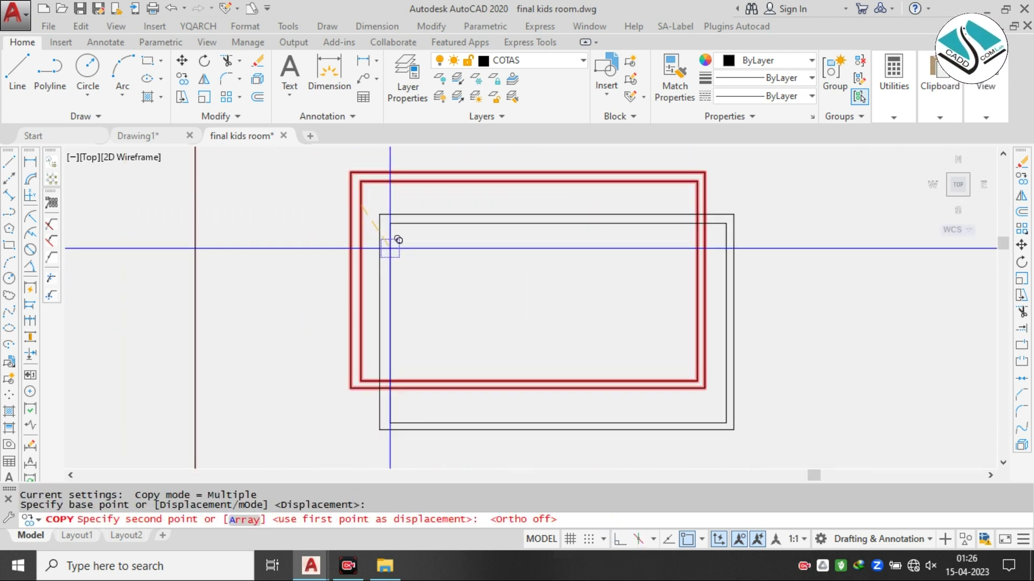
left_click(390, 237)
scroll(363, 346, "down", 6)
key("Escape")
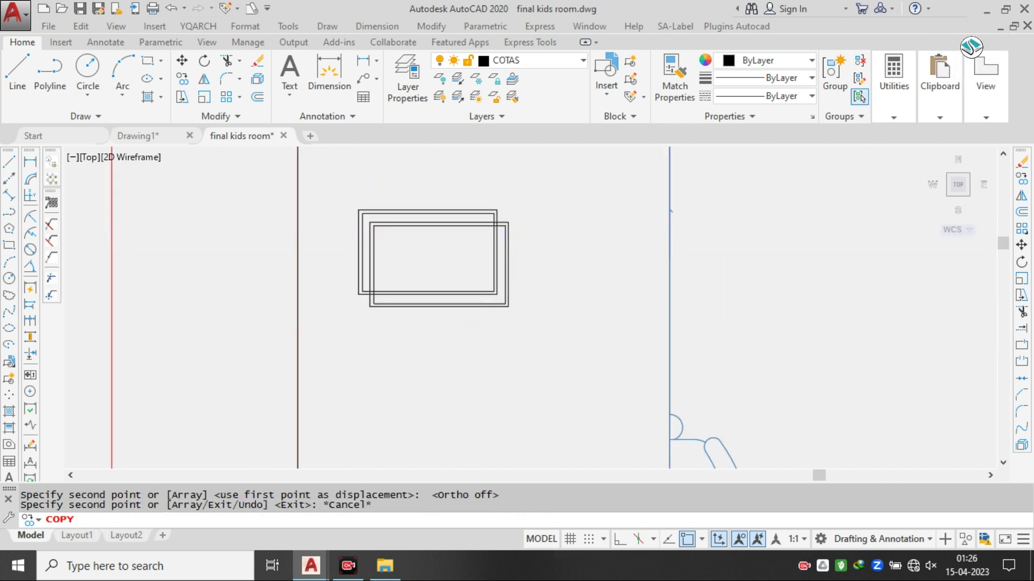
- Draw two concentric circles with a narrow rim on the desk just below the stacked rectangles
scroll(491, 237, "down", 2)
scroll(474, 274, "up", 5)
type("c")
key("Return")
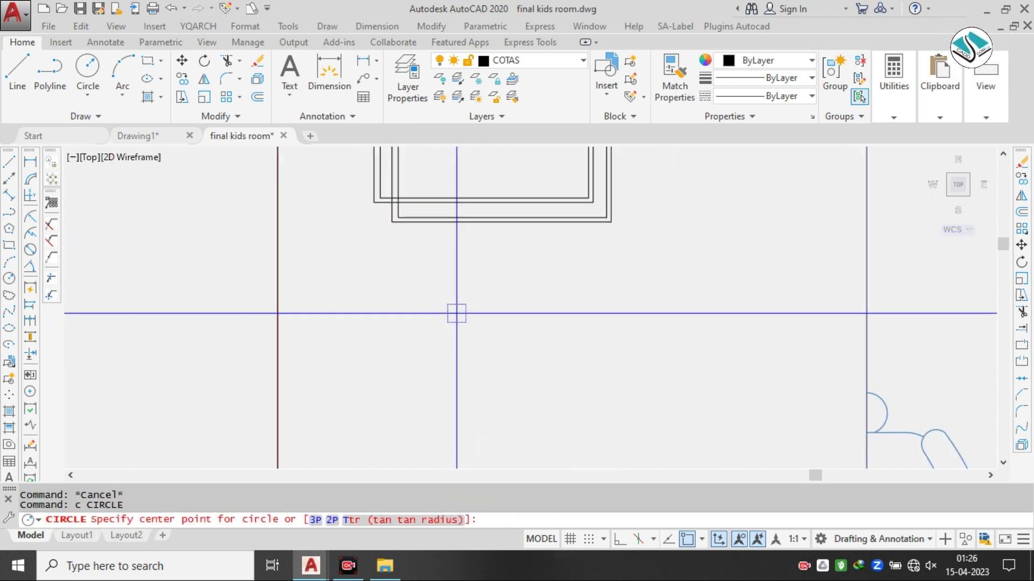
left_click(422, 282)
scroll(430, 269, "up", 4)
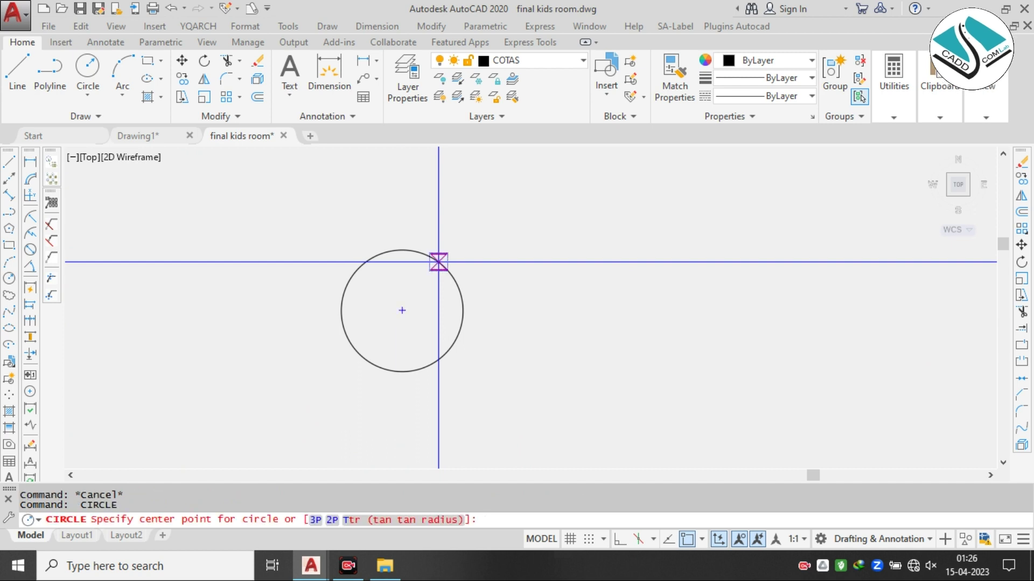
left_click(402, 310)
scroll(404, 238, "up", 5)
scroll(428, 246, "down", 5)
key("Return")
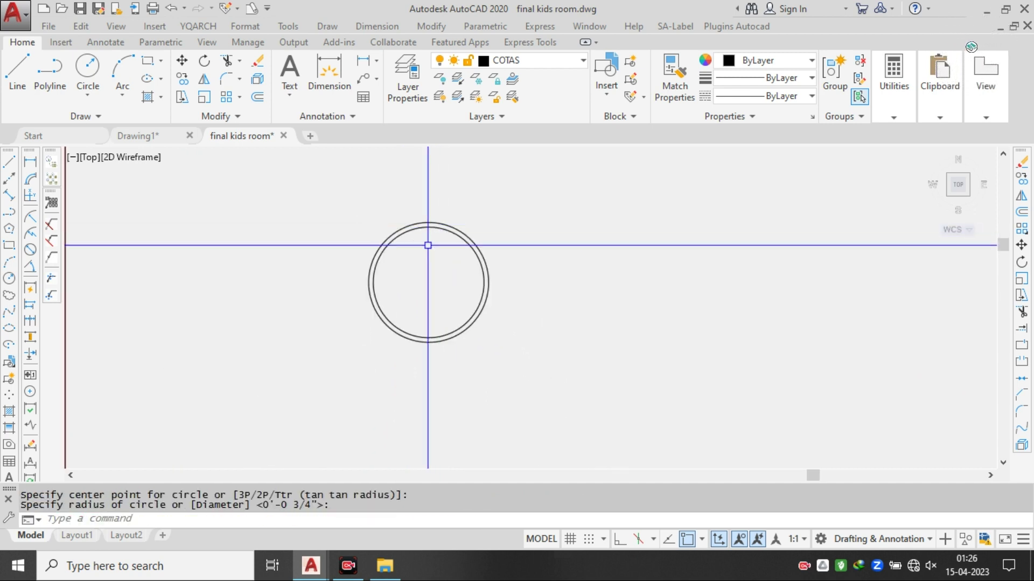
- Draw a small circle inside the concentric circles, centred above their centre and close to the inner rim
scroll(430, 245, "up", 5)
key("Return")
left_click(421, 219)
left_click(421, 249)
key("Escape")
- Create a polar array of six small circles around the centre of the concentric circles
left_click(482, 241)
left_click(371, 257)
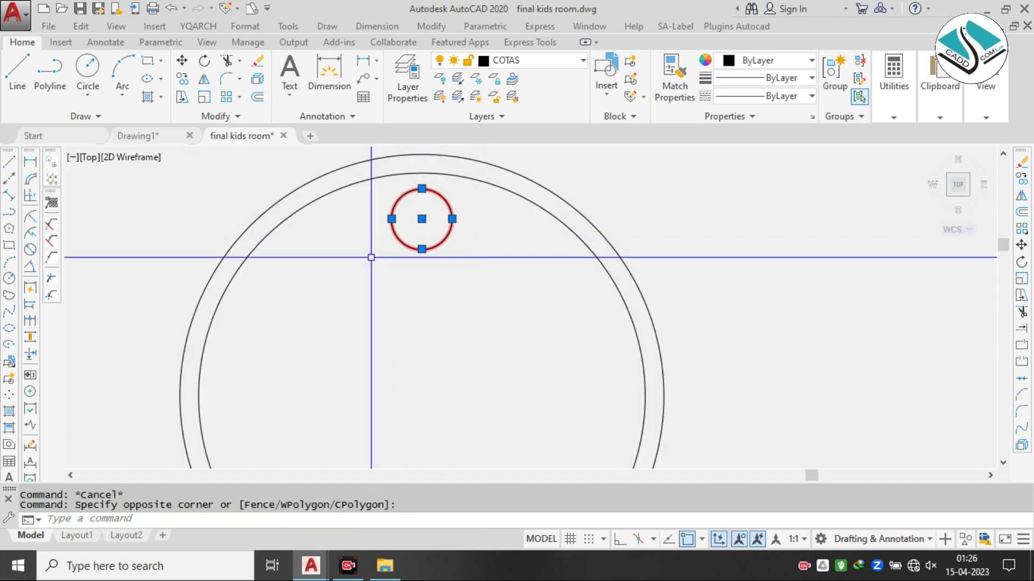
key("Return")
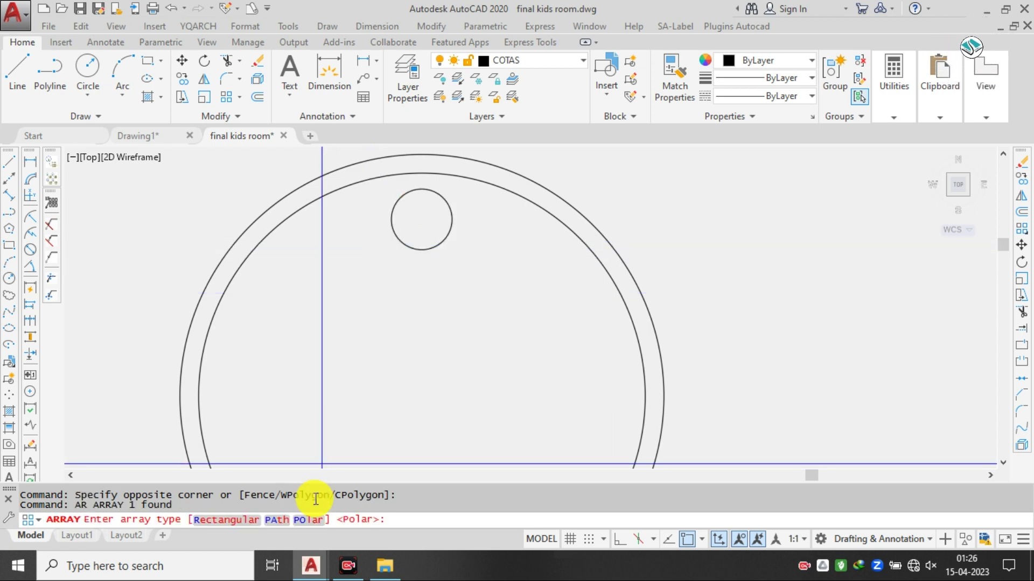
left_click(309, 521)
scroll(392, 285, "down", 2)
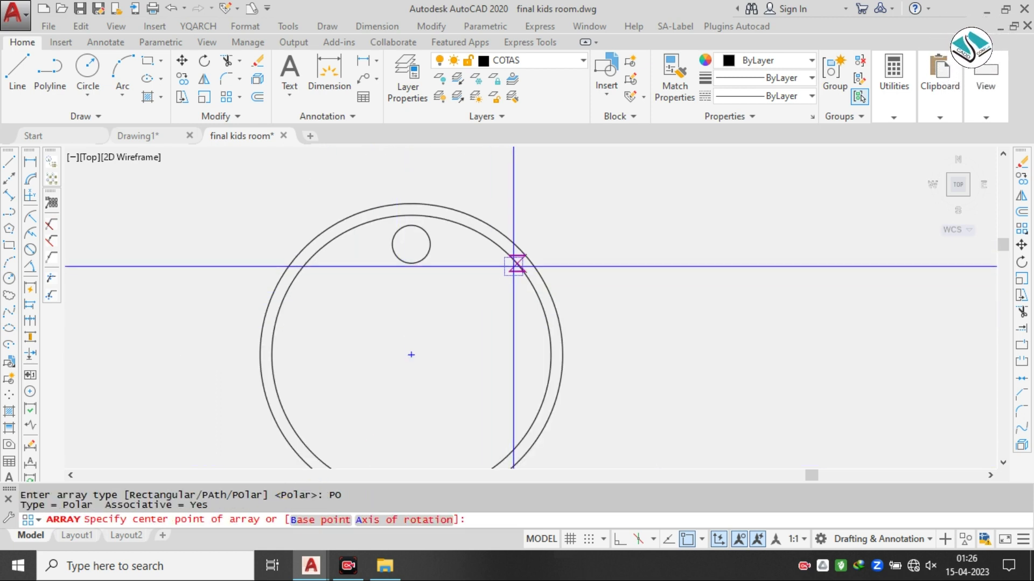
left_click(406, 353)
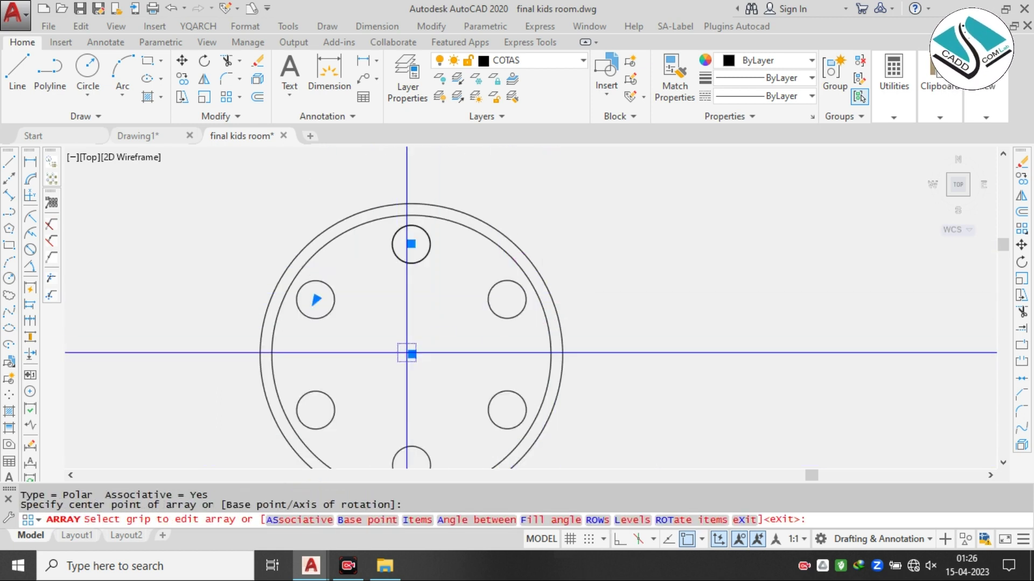
scroll(456, 266, "down", 4)
key("Return")
scroll(458, 264, "down", 10)
key("Escape")
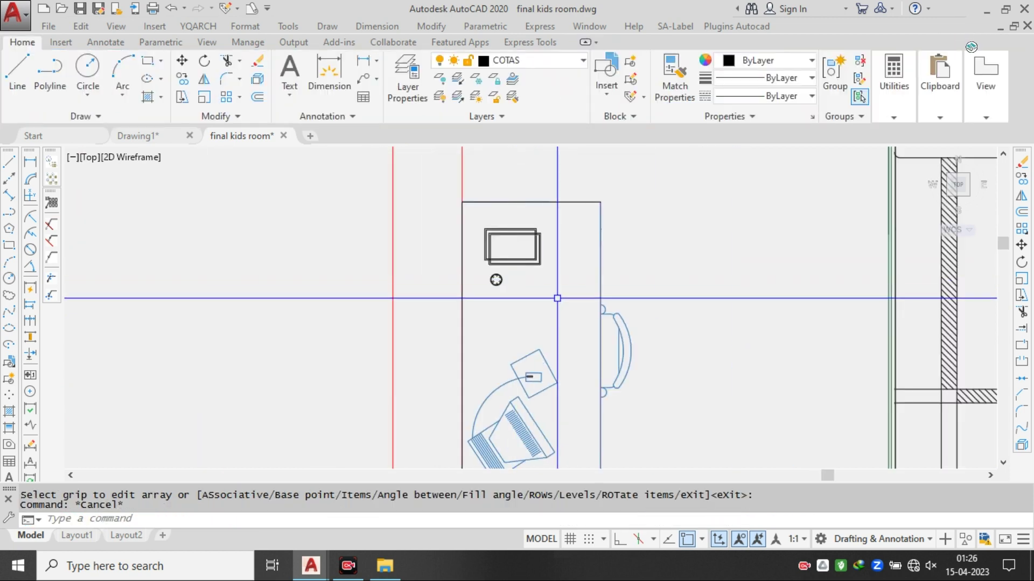
- Scale the round desk item up slightly about a base point near its lower edge
scroll(508, 287, "up", 6)
left_click(507, 250)
left_click(373, 276)
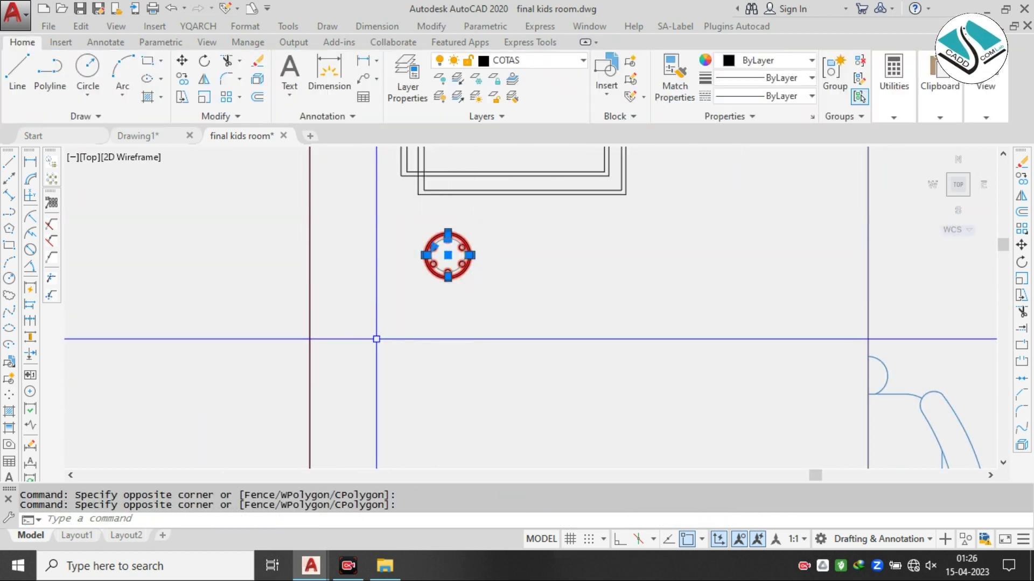
type("sc")
key("Return")
left_click(448, 274)
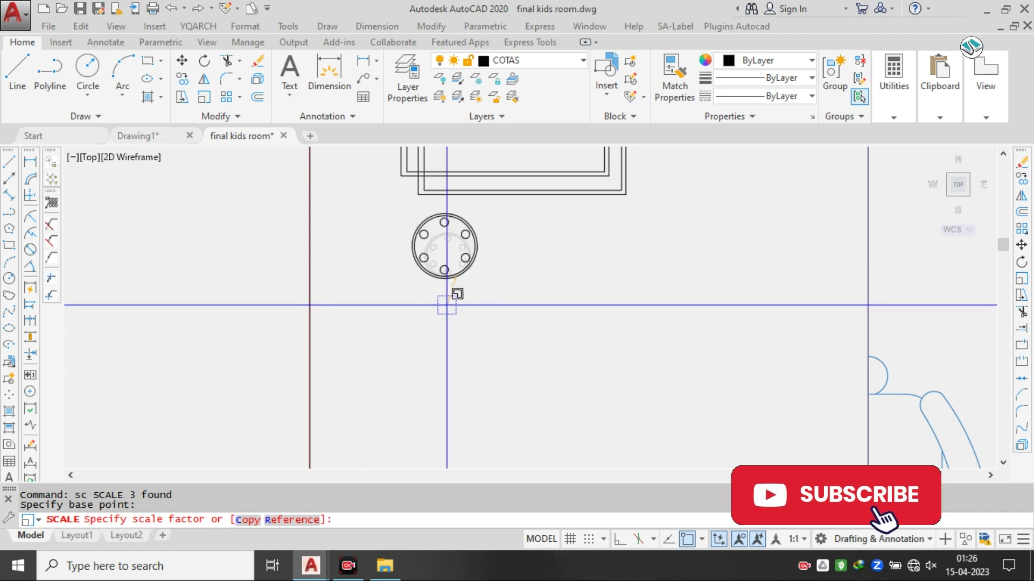
key("Escape")
key("Escape")
- Copy the round desk item to a free spot beside the tilted square above the computer
left_click(487, 239)
left_click(395, 292)
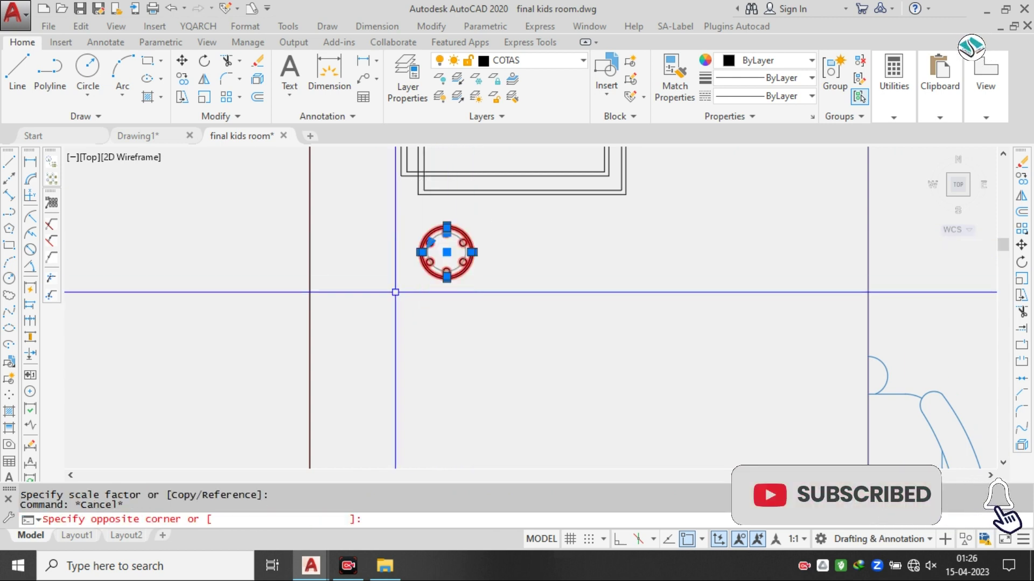
left_click(476, 222)
left_click(375, 311)
type("co")
key("Return")
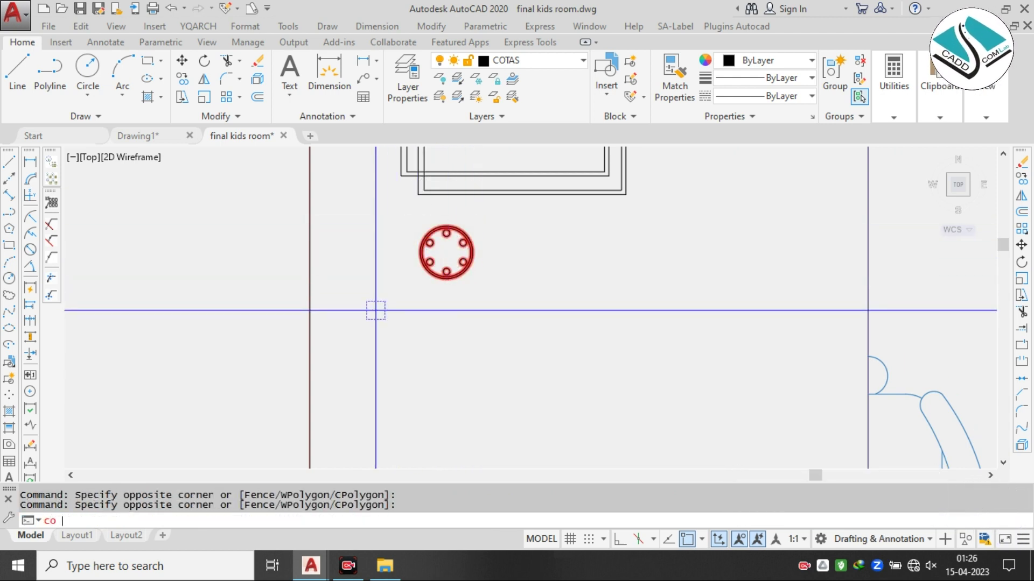
left_click(447, 264)
scroll(388, 217, "down", 6)
scroll(407, 365, "up", 6)
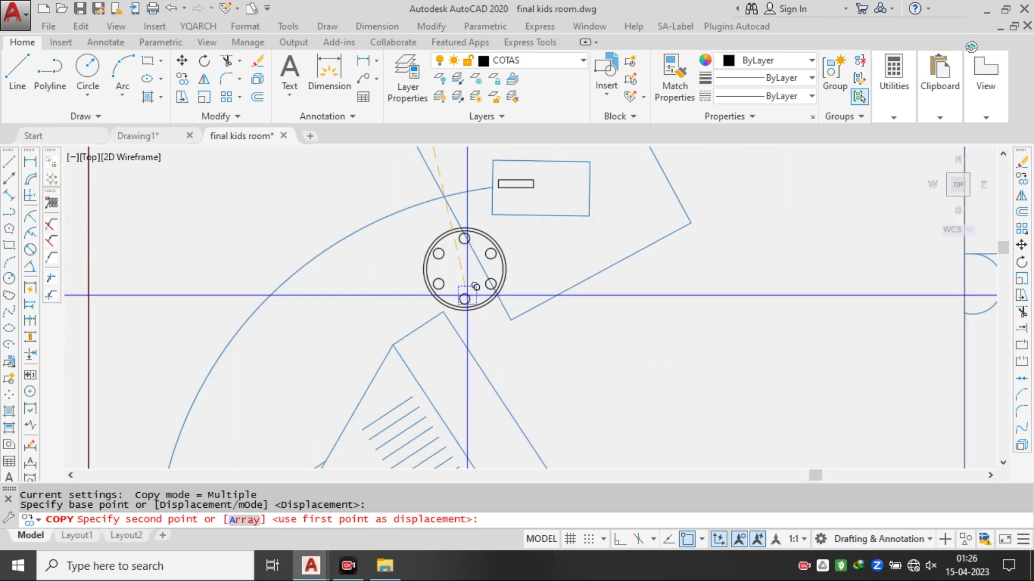
left_click(432, 187)
key("Escape")
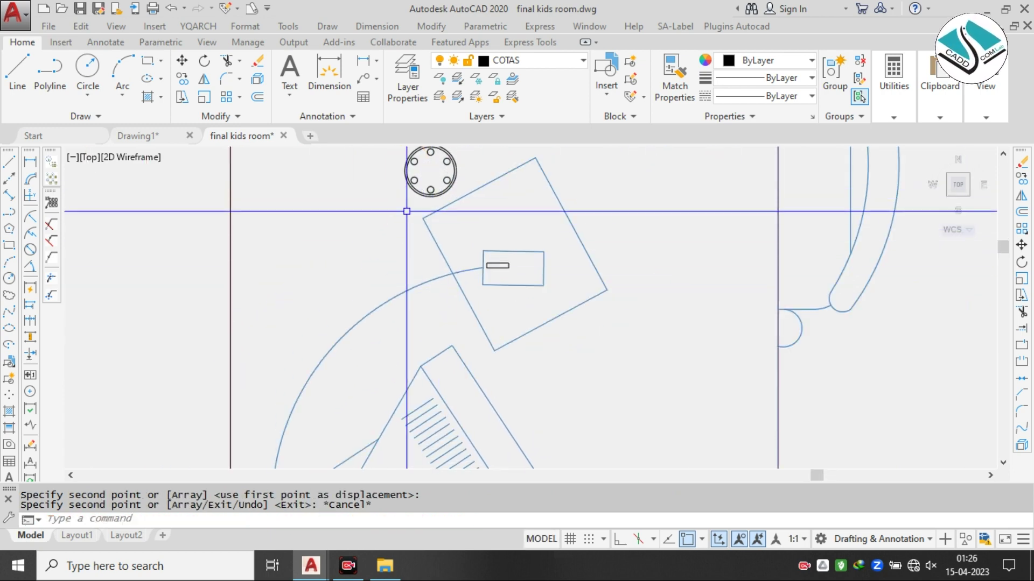
- Examine the kids room plan around the study desk, bed and bedside tables
scroll(359, 242, "down", 6)
middle_click_drag(415, 202, 441, 252)
scroll(441, 252, "down", 4)
key("Escape")
middle_click_drag(534, 256, 453, 282)
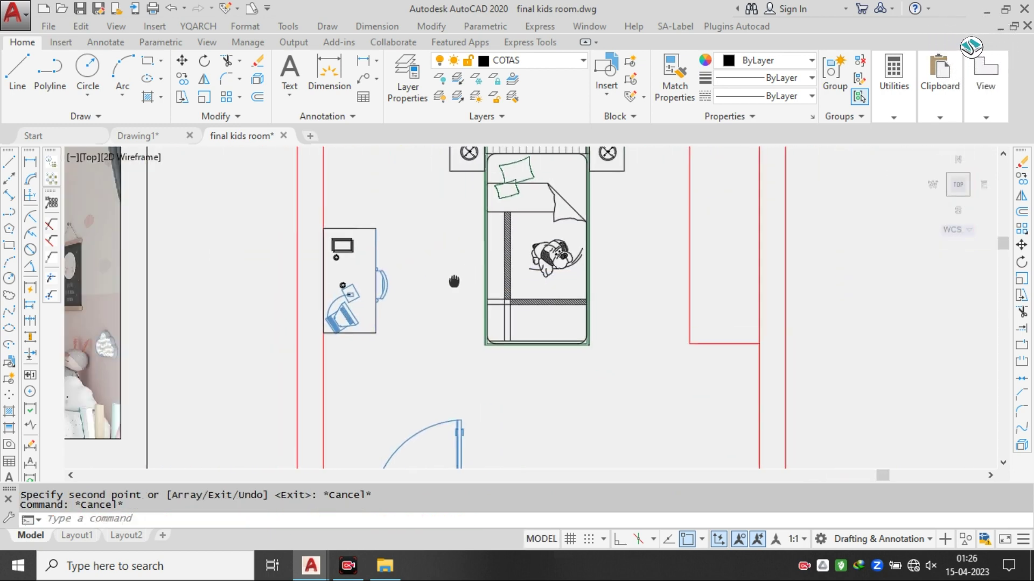
scroll(406, 266, "up", 2)
scroll(402, 319, "down", 2)
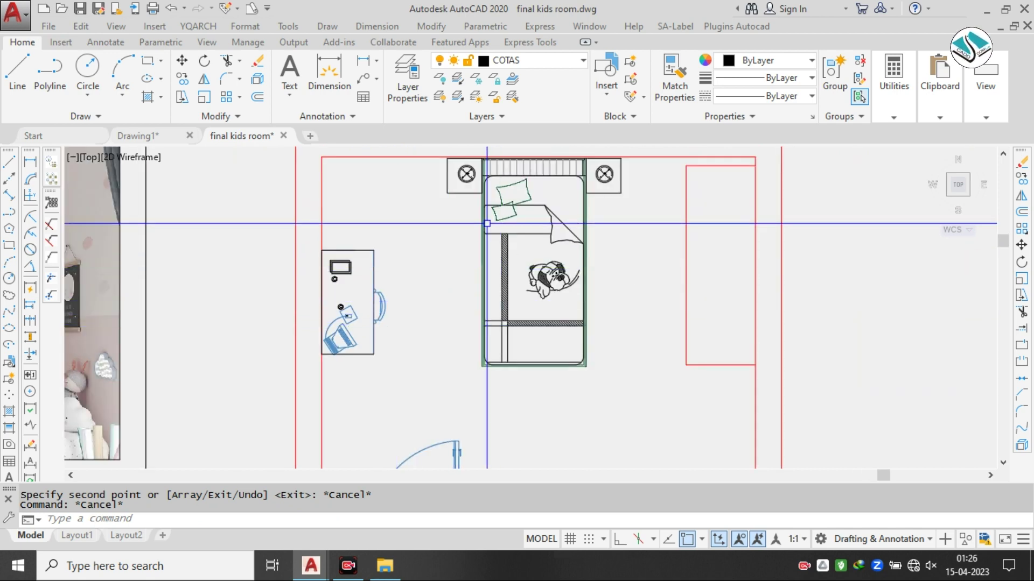
middle_click_drag(486, 224, 486, 278)
scroll(517, 233, "up", 2)
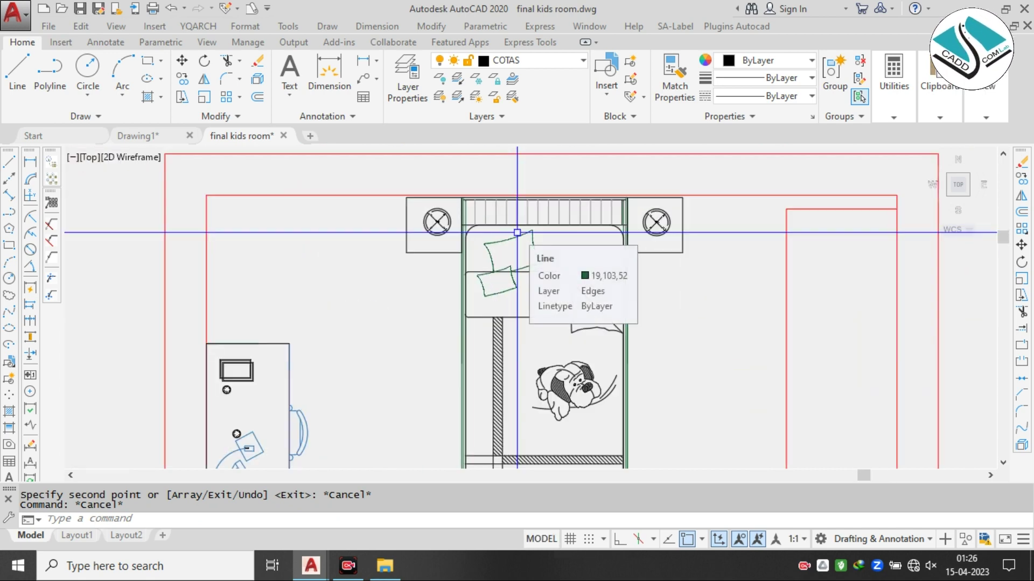
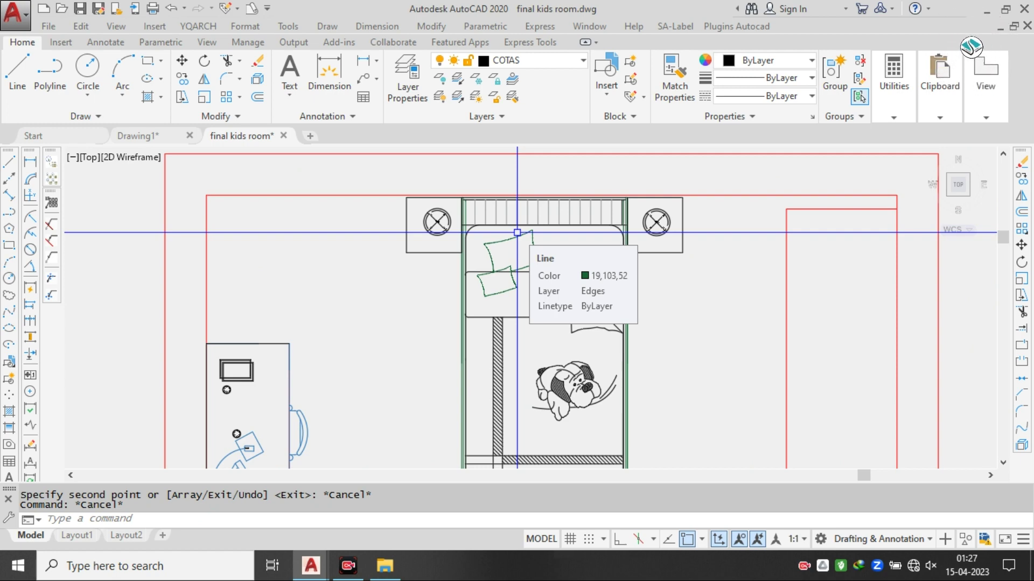
scroll(517, 233, "down", 4)
- Draw a line across the wall thickness behind the study desk, at about the middle of the desk's length
scroll(485, 330, "up", 5)
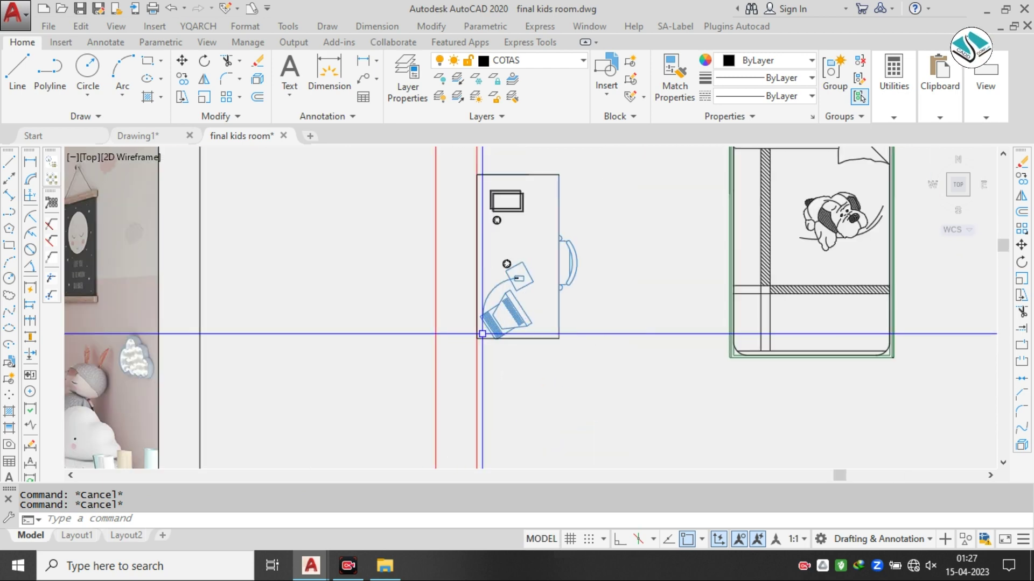
scroll(471, 271, "up", 2)
type("l")
key("Return")
left_click(414, 246)
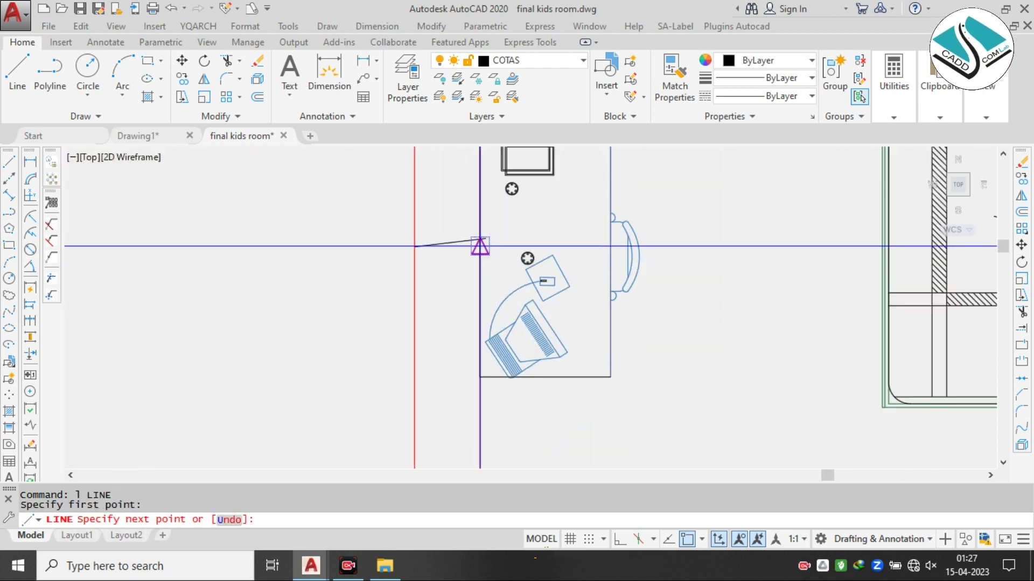
left_click(480, 247)
key("Escape")
key("Escape")
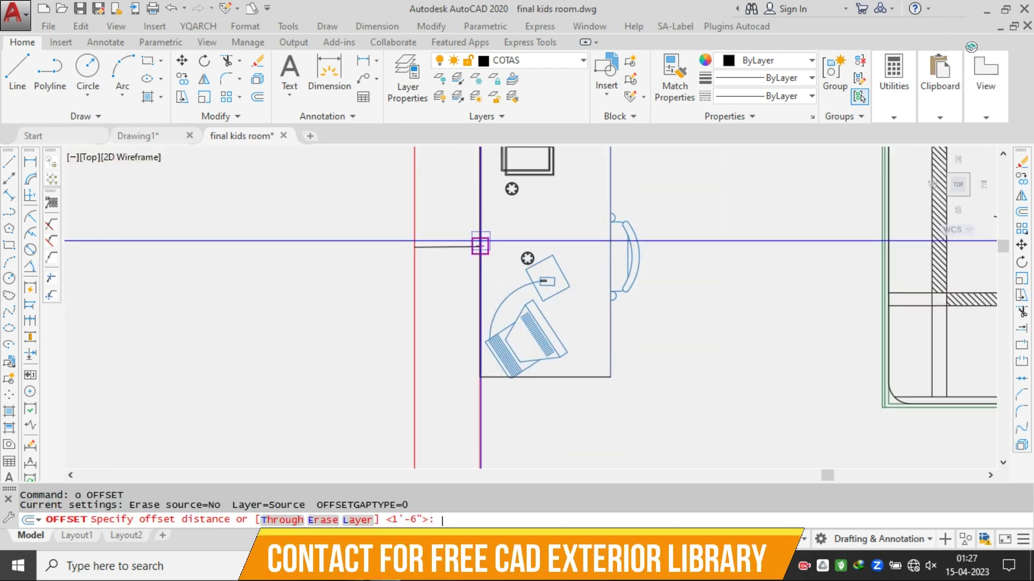
- Offset the wall's cross line by 1.2' to both sides
type("1.2")
key("Return")
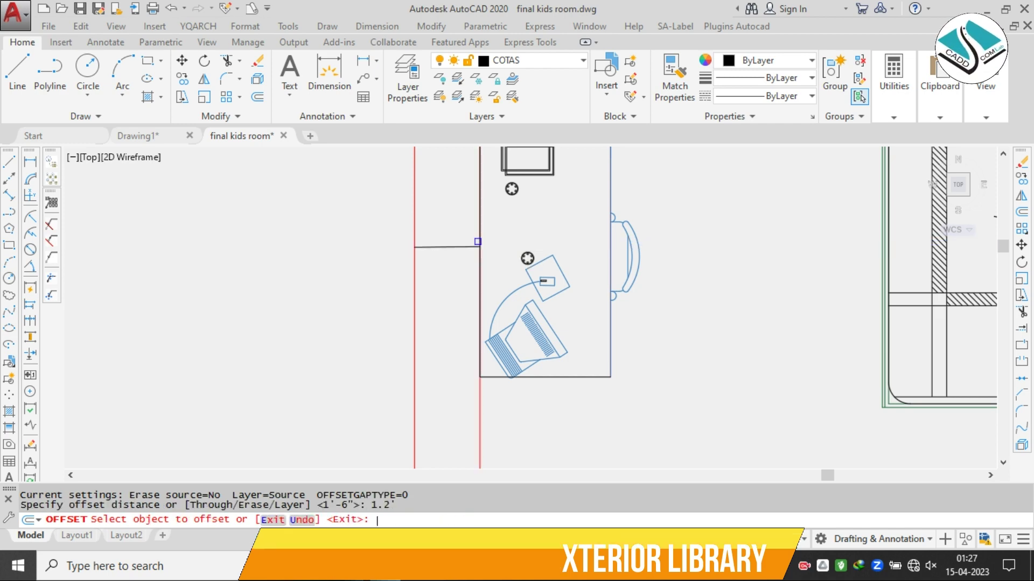
middle_click_drag(463, 267, 461, 360)
left_click(457, 340)
left_click(458, 323)
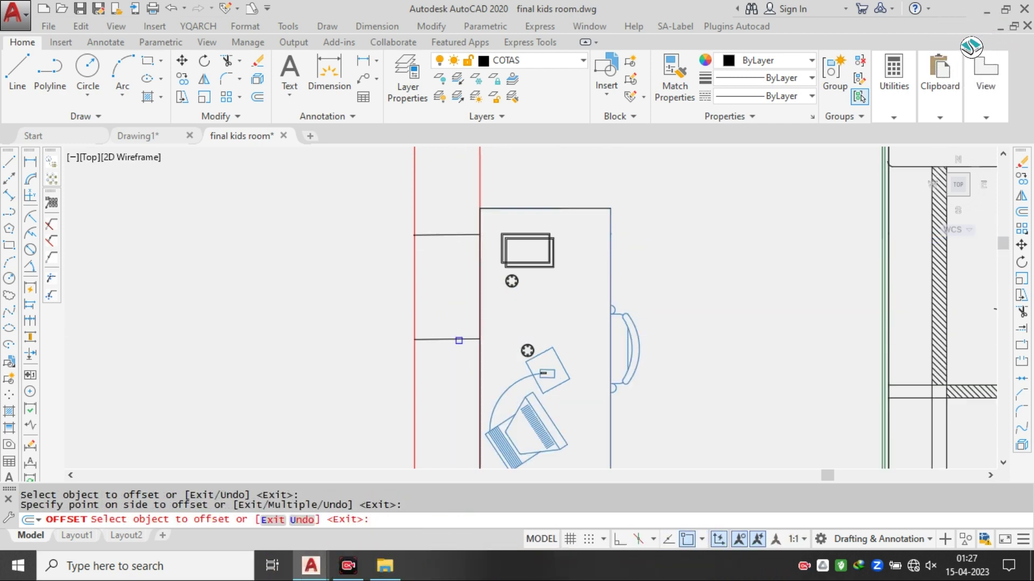
scroll(451, 365, "down", 3)
key("Escape")
- Draw a line inside the wall from the upper cross line through to the lower cross line
type("l")
key("Return")
scroll(452, 268, "up", 2)
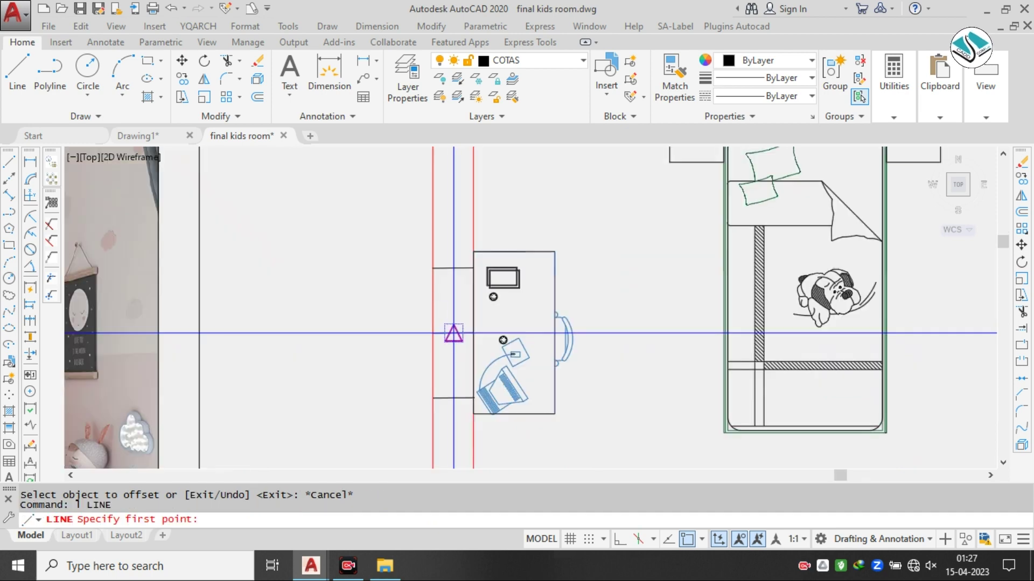
left_click(452, 268)
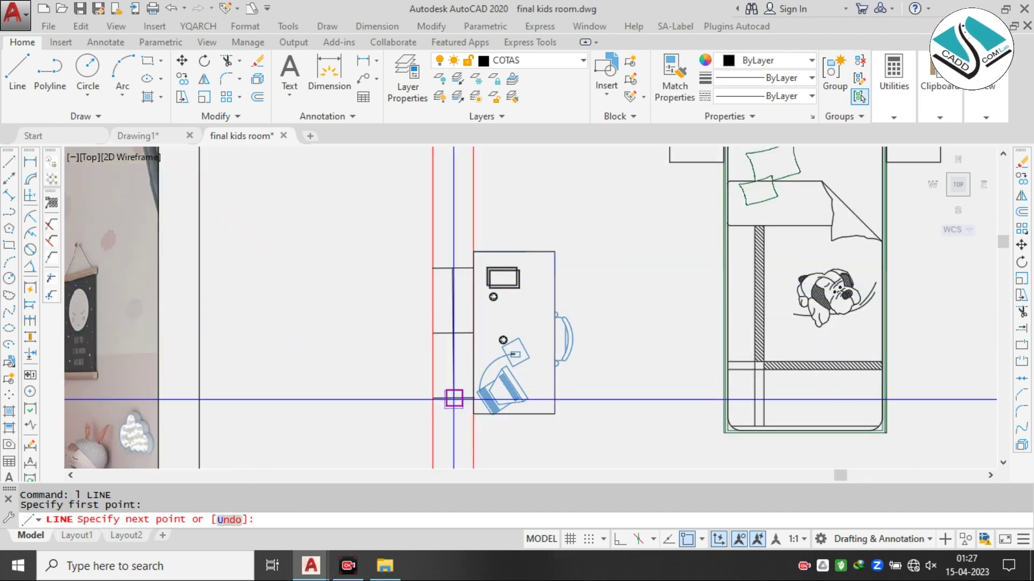
left_click(452, 398)
key("Escape")
- Erase the middle cross line and the slightly slanted line running along the inside of the wall
scroll(457, 334, "up", 3)
left_click(478, 309)
left_click(461, 339)
type("e")
key("Return")
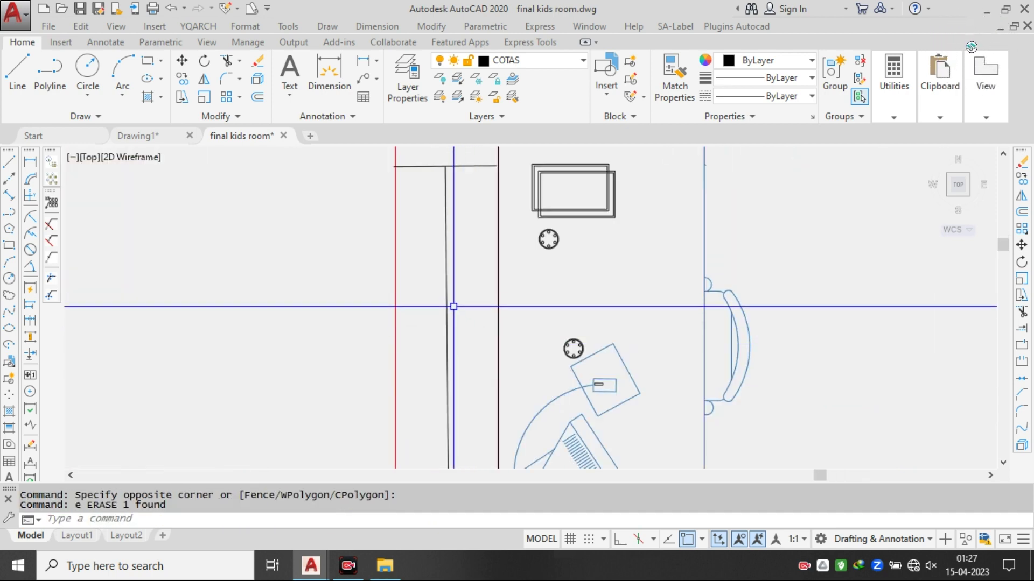
left_click(448, 321)
scroll(448, 322, "down", 2)
- Draw a window line along the wall connecting the midpoints of the two remaining cross lines
type("l")
key("Return")
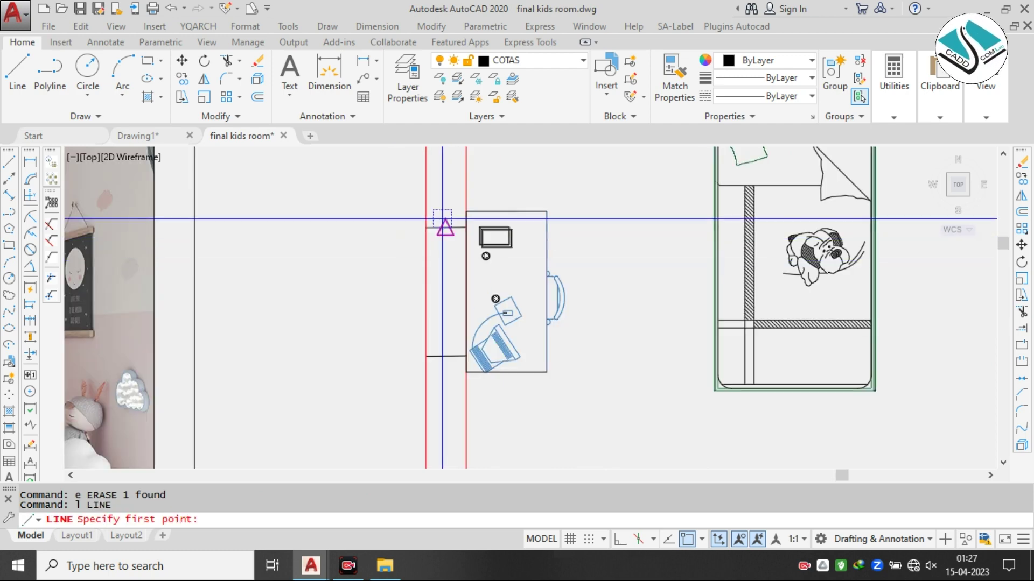
left_click(446, 228)
left_click(446, 358)
key("Escape")
scroll(447, 358, "down", 5)
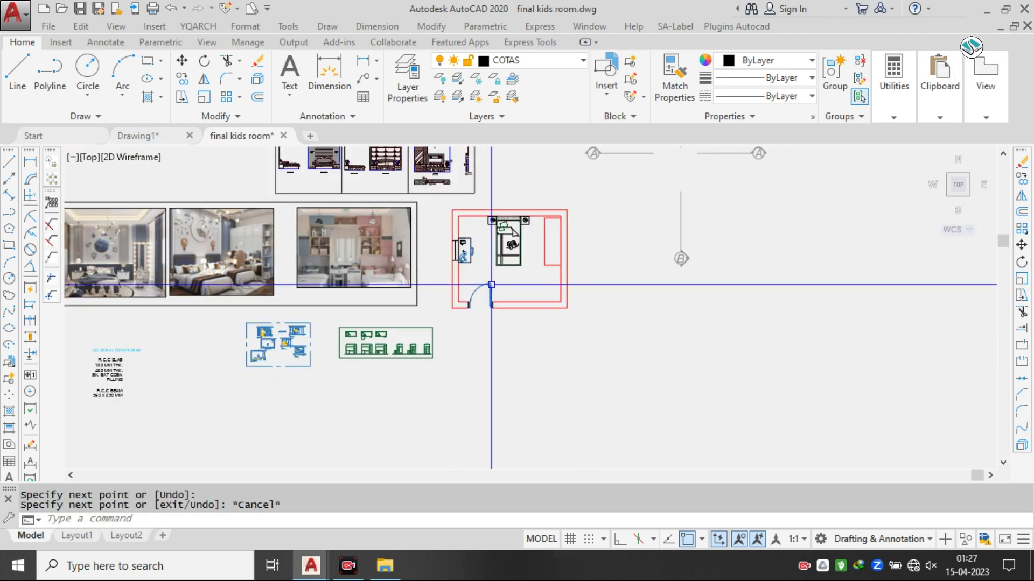
- Move the sliding window symbol from the furniture elevation drawings to the empty space just outside the wall behind the study desk
middle_click_drag(368, 200, 429, 217)
scroll(347, 368, "up", 7)
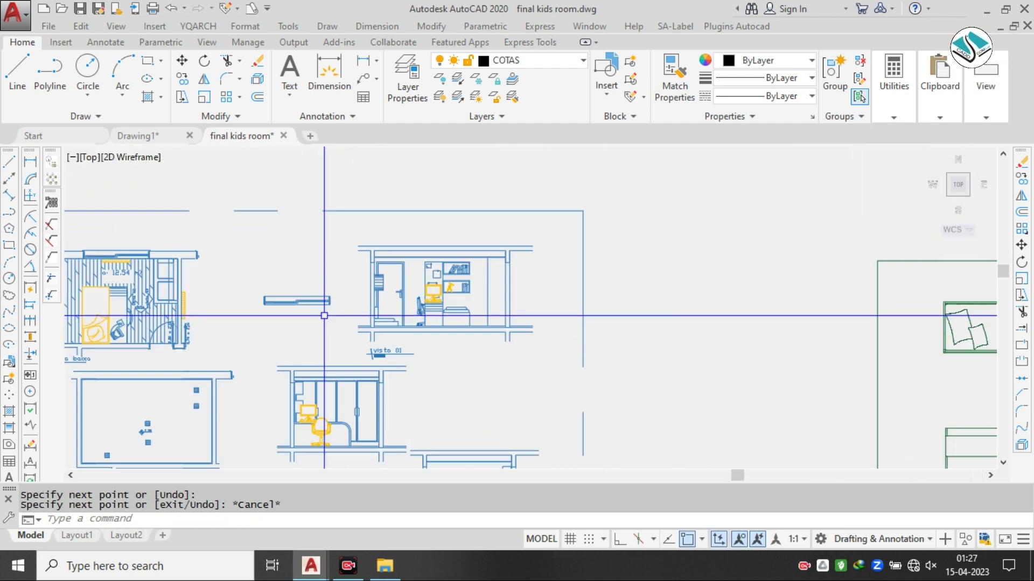
left_click(348, 260)
left_click(133, 339)
type("m")
key("Return")
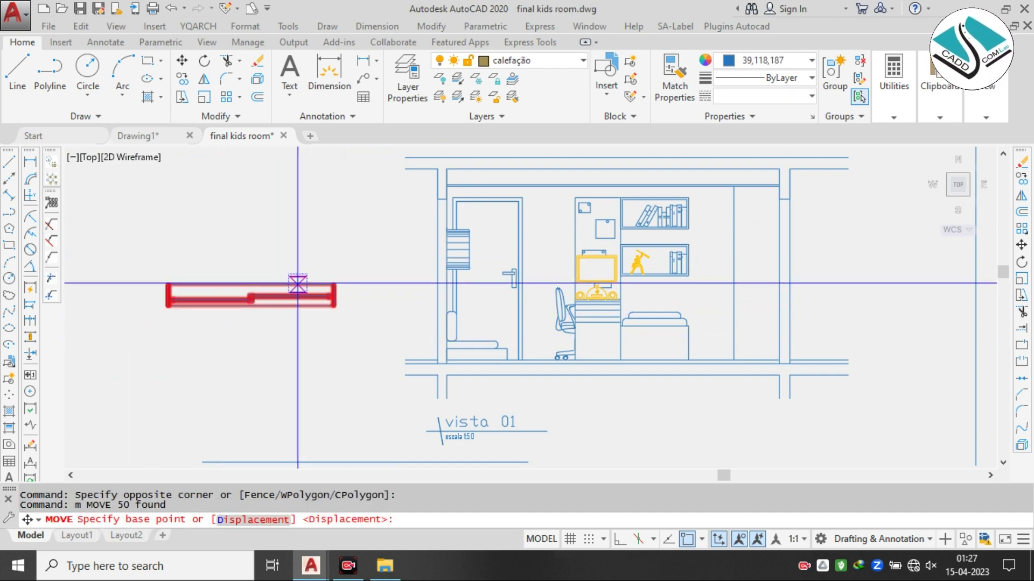
left_click(298, 284)
scroll(295, 387, "down", 10)
scroll(76, 441, "down", 4)
scroll(412, 281, "up", 8)
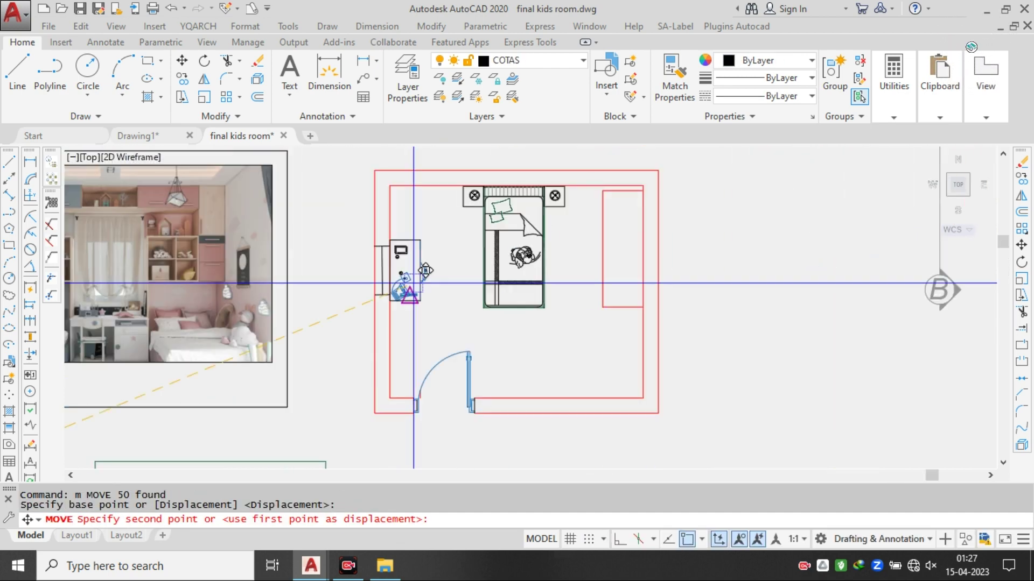
middle_click_drag(460, 249, 649, 342)
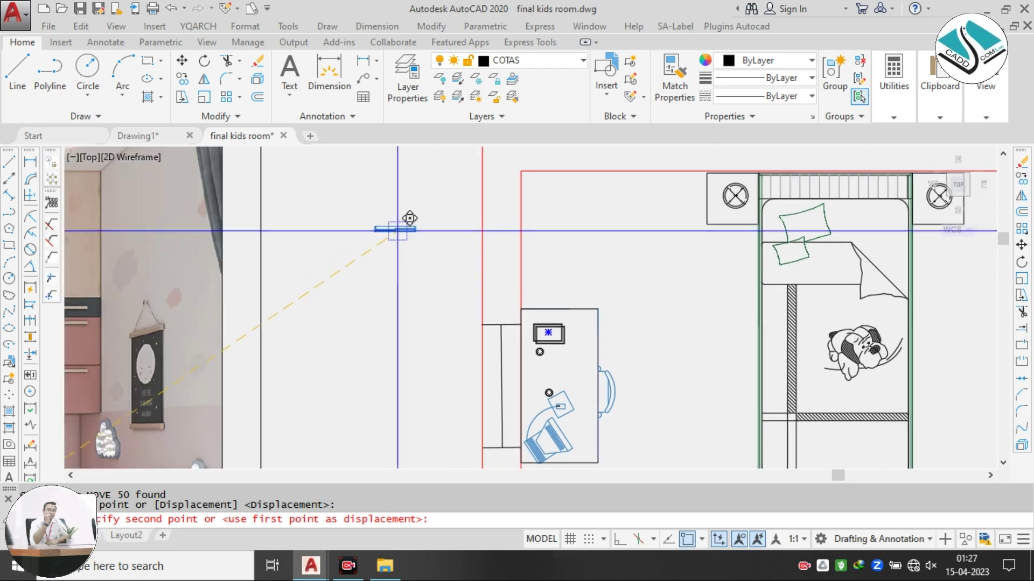
left_click(396, 228)
key("Escape")
- Rotate the sliding window symbol 90 degrees so it runs parallel to the wall behind the desk
left_click(449, 186)
left_click(342, 275)
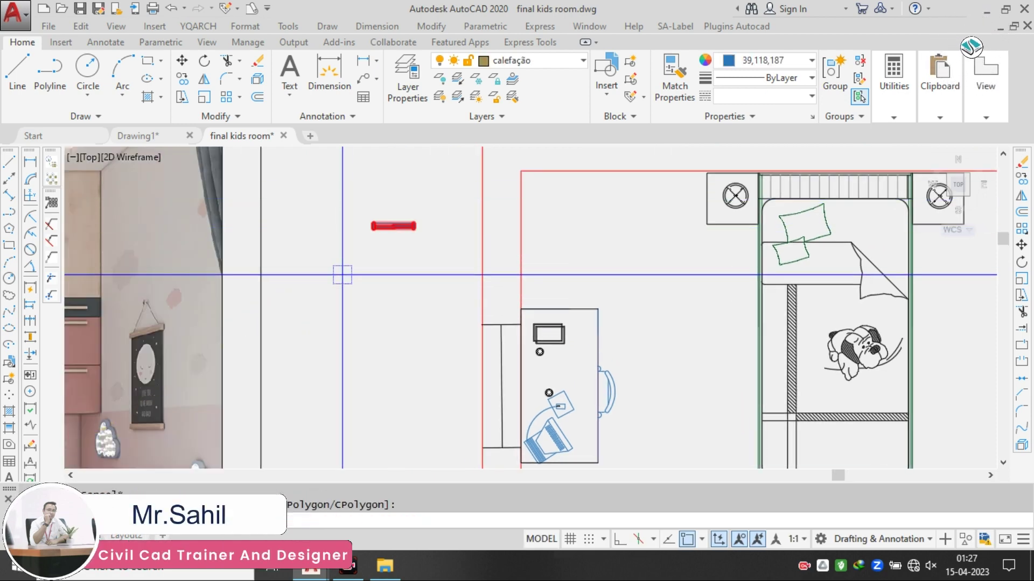
type("ro")
key("Return")
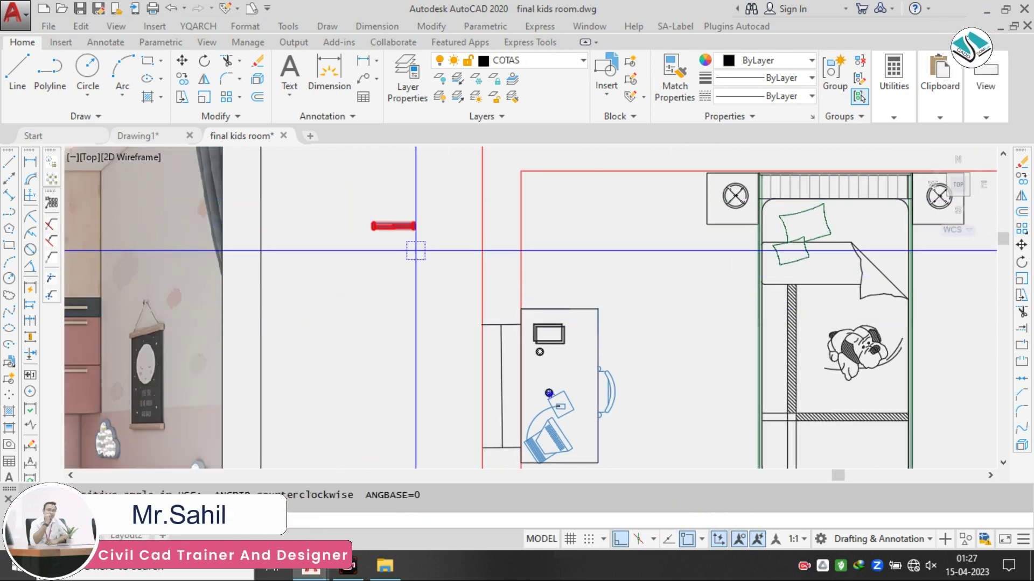
left_click(394, 228)
left_click(397, 390)
key("Escape")
- Scale the window symbol by reference, from its own end-to-end length to the distance between the two cross lines in the wall
left_click(424, 170)
left_click(343, 328)
type("s")
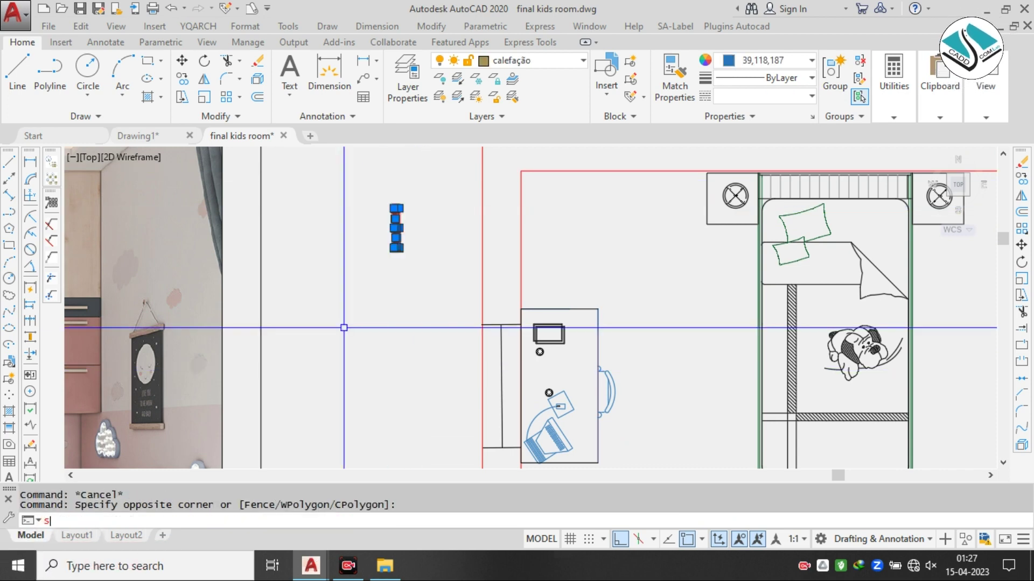
scroll(372, 228, "up", 10)
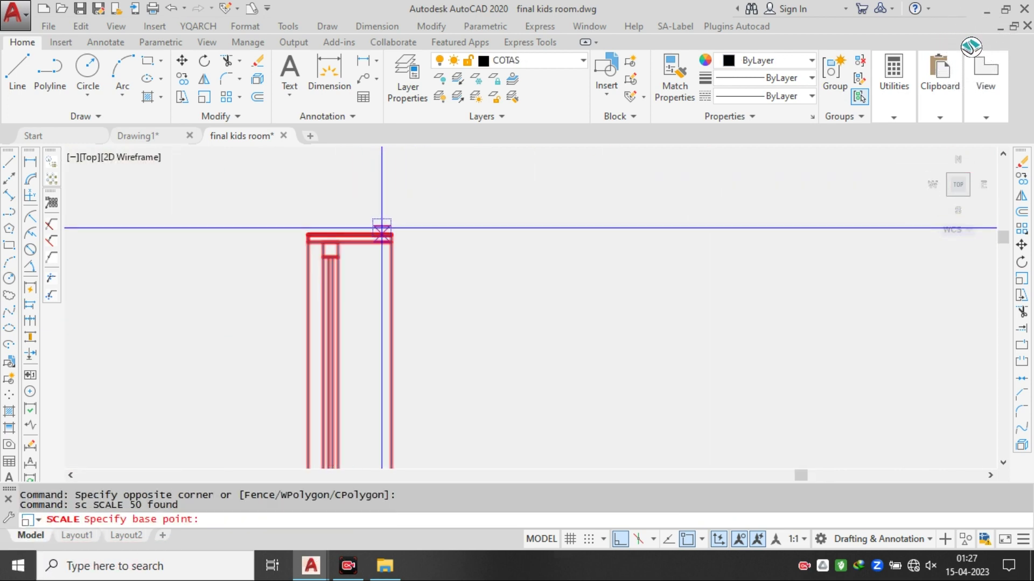
left_click(382, 232)
type("R")
key("Return")
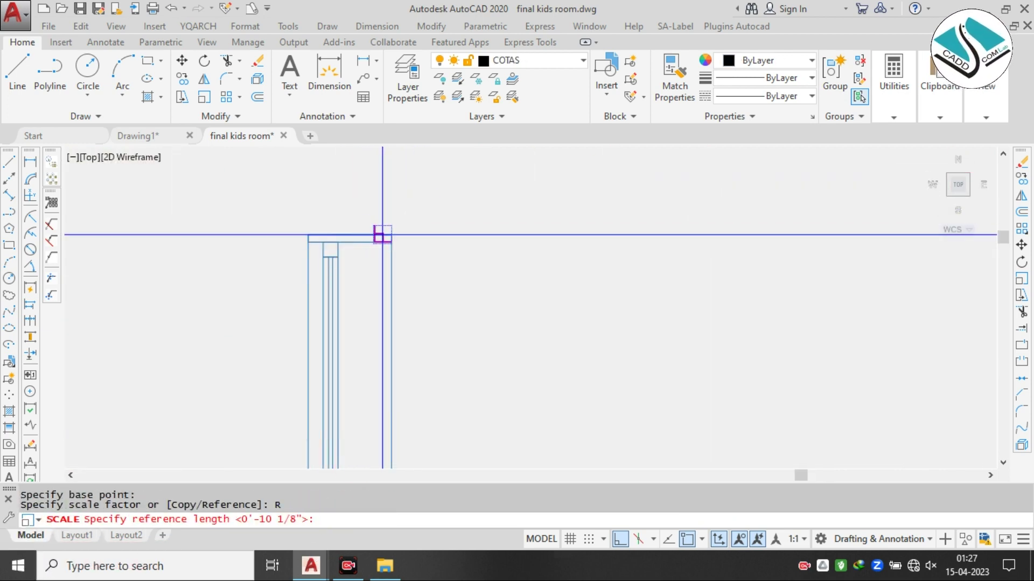
left_click(382, 234)
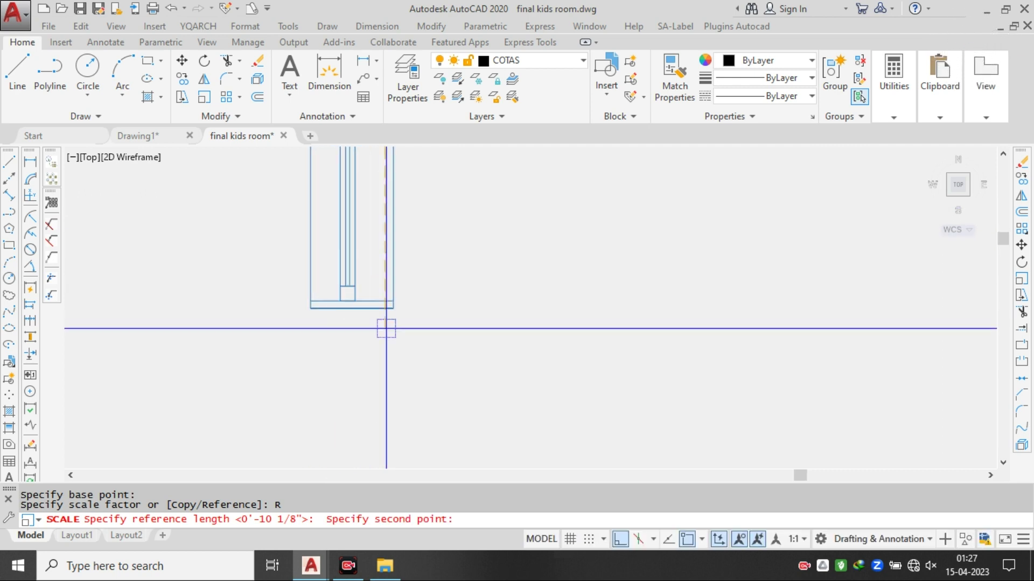
left_click(387, 304)
left_click(272, 519)
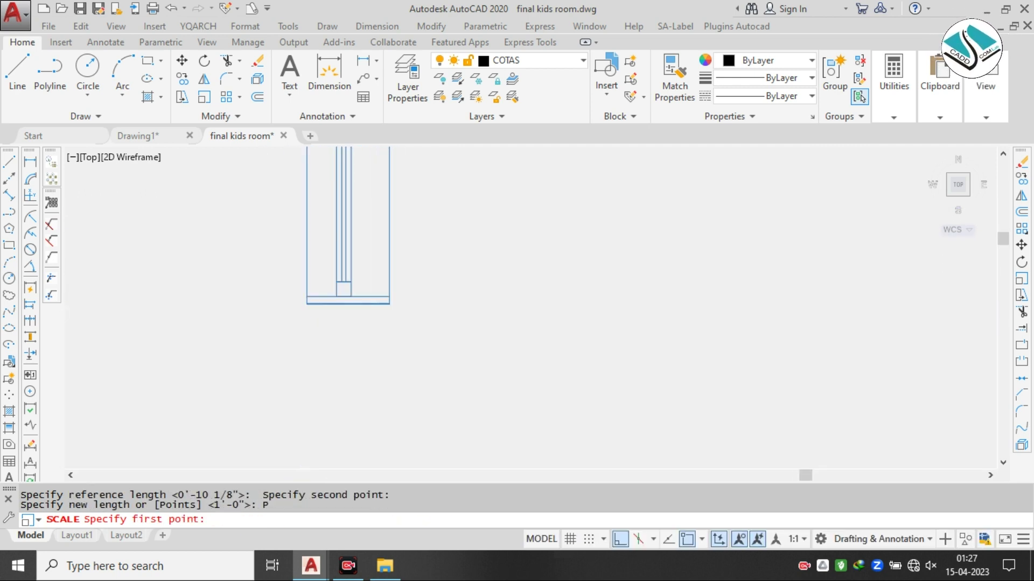
scroll(329, 319, "down", 8)
scroll(461, 242, "down", 2)
scroll(494, 418, "up", 6)
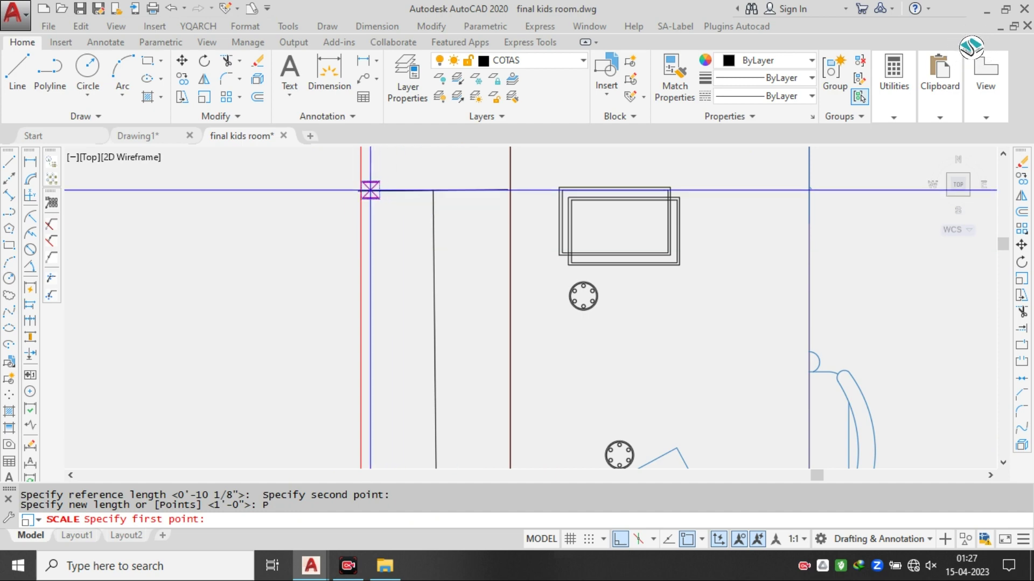
left_click(370, 190)
scroll(408, 184, "down", 2)
left_click(392, 371)
scroll(431, 341, "down", 3)
scroll(379, 249, "up", 2)
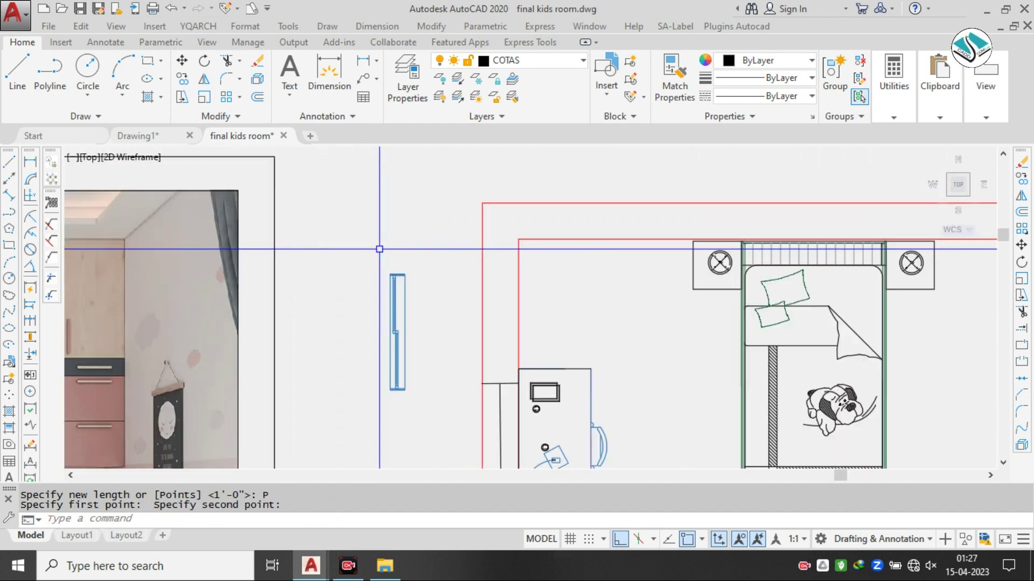
- Move the scaled window by the midpoint of its upper end onto the midpoint of the upper cross line in the wall
left_click(437, 243)
left_click(345, 418)
type("m")
key("Return")
scroll(416, 252, "up", 4)
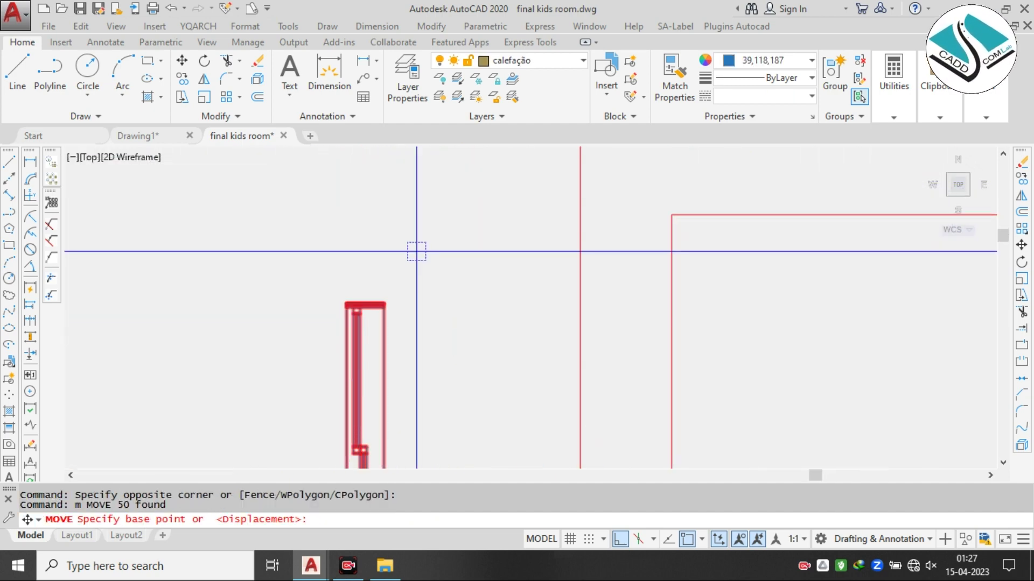
scroll(380, 293, "up", 6)
left_click(325, 249)
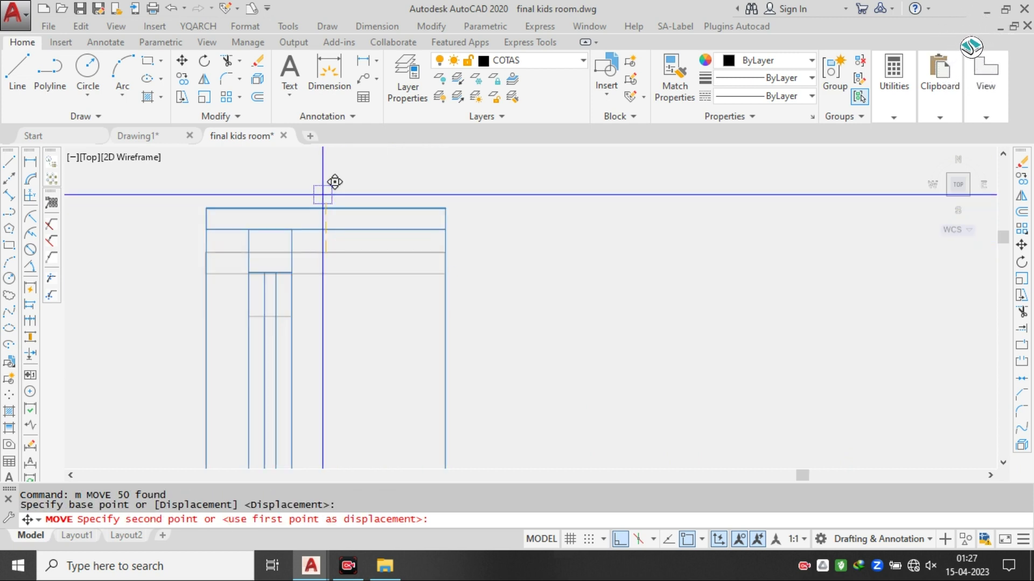
scroll(516, 341, "down", 6)
scroll(590, 434, "up", 5)
scroll(589, 433, "up", 4)
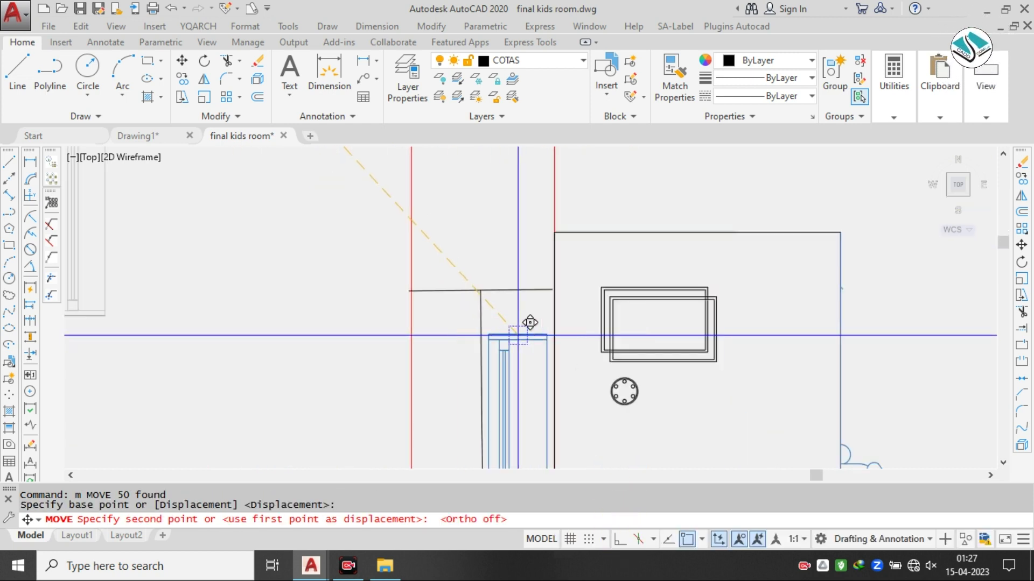
left_click(457, 254)
- Erase the lengthwise line that connects the midpoints of the two cross lines inside the wall
key("Escape")
type("e")
key("Return")
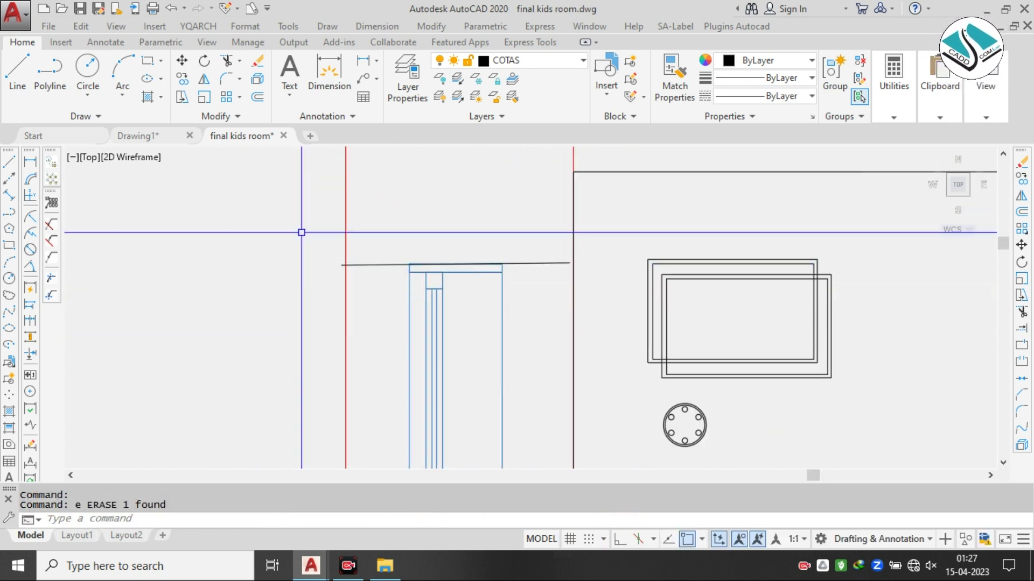
- Try to erase the upper cross line by selecting the area around the window's upper end
left_click(300, 221)
left_click(630, 305)
key("Delete")
scroll(491, 236, "down", 4)
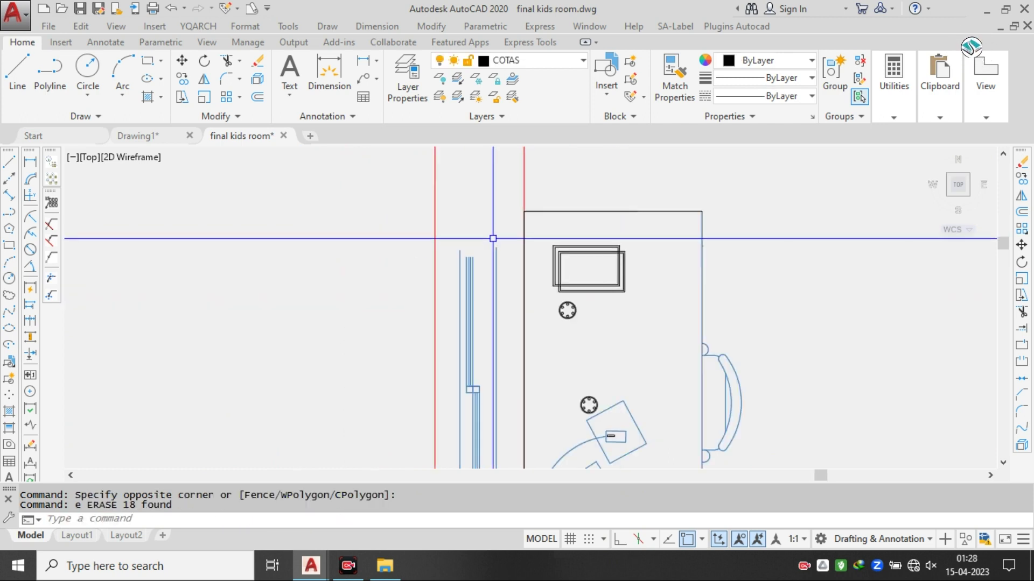
scroll(493, 238, "up", 4)
- Erase the upper cross line and extend the window's upper edge and inner lower end line to the wall lines
left_click(526, 264)
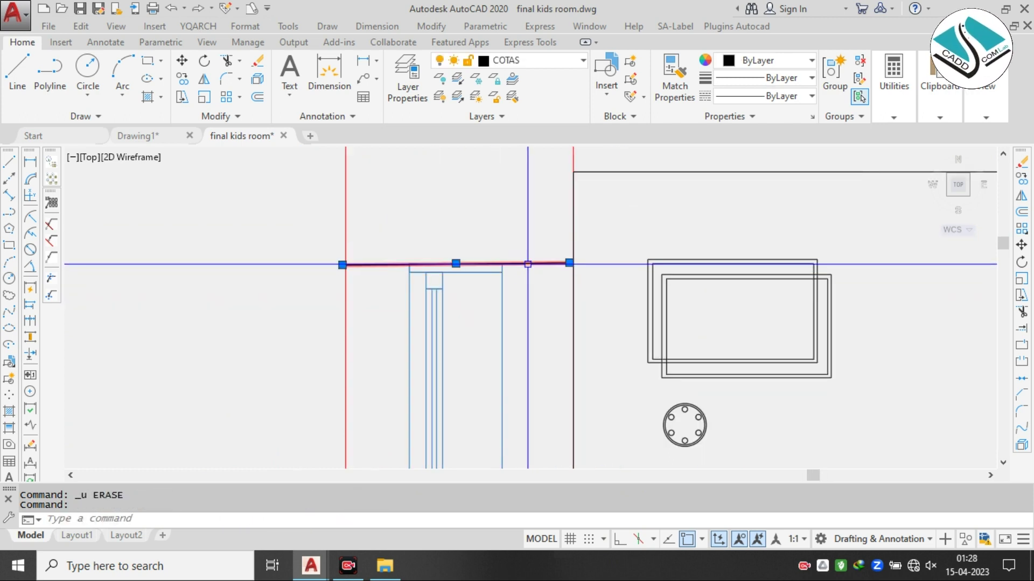
type("e")
key("Return")
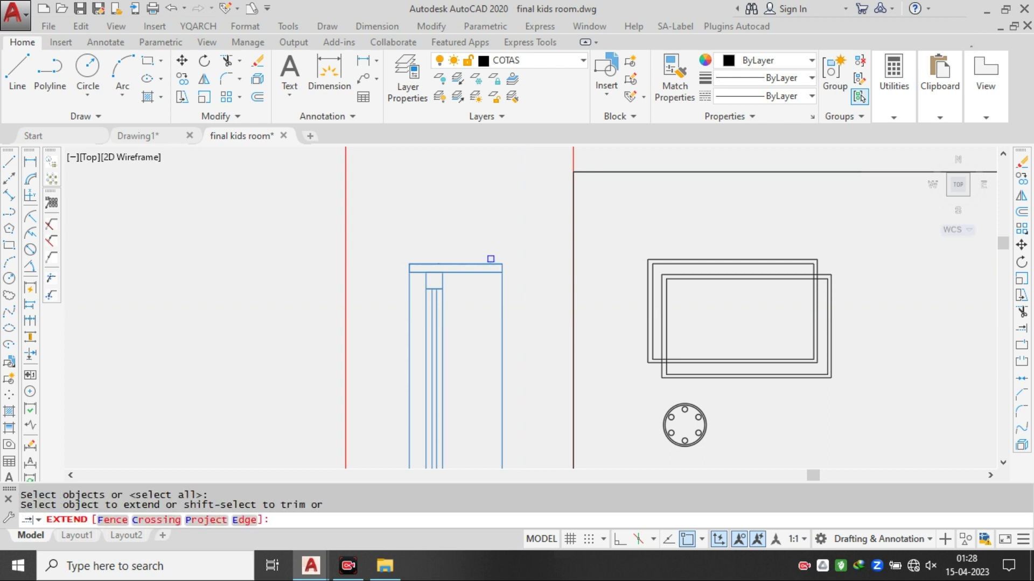
left_click(427, 263)
scroll(428, 221, "down", 5)
middle_click_drag(444, 341, 440, 282)
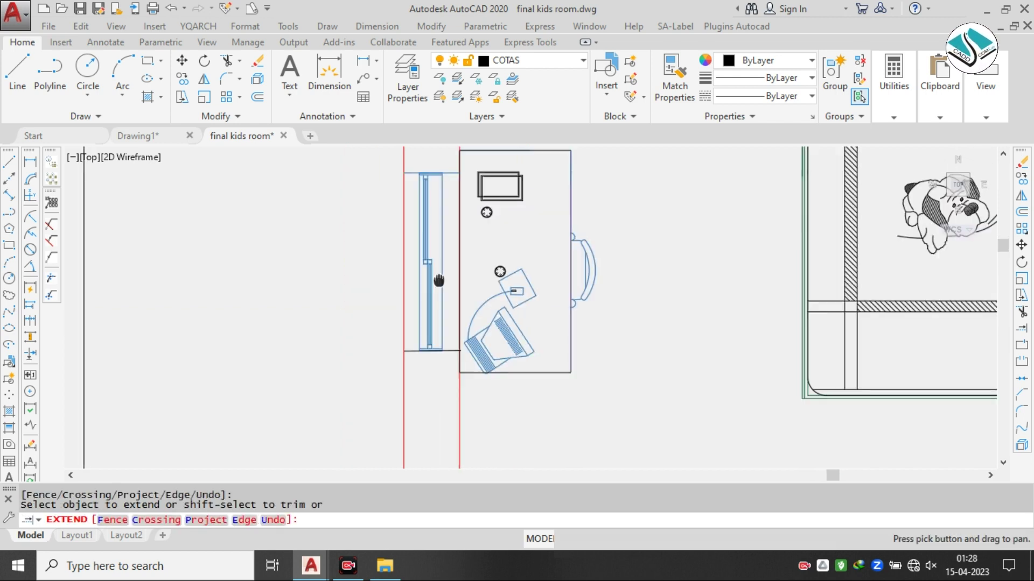
left_click(442, 349)
scroll(443, 348, "up", 5)
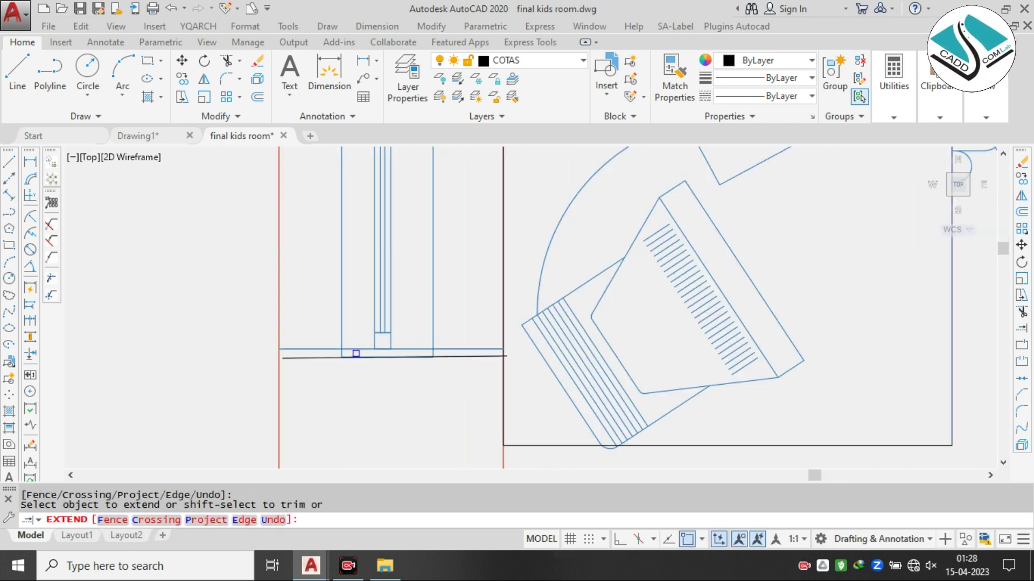
key("Escape")
- Erase the slightly slanted lower cross line and extend the window's lowest edge line to both wall lines
left_click(317, 357)
type("e")
key("Return")
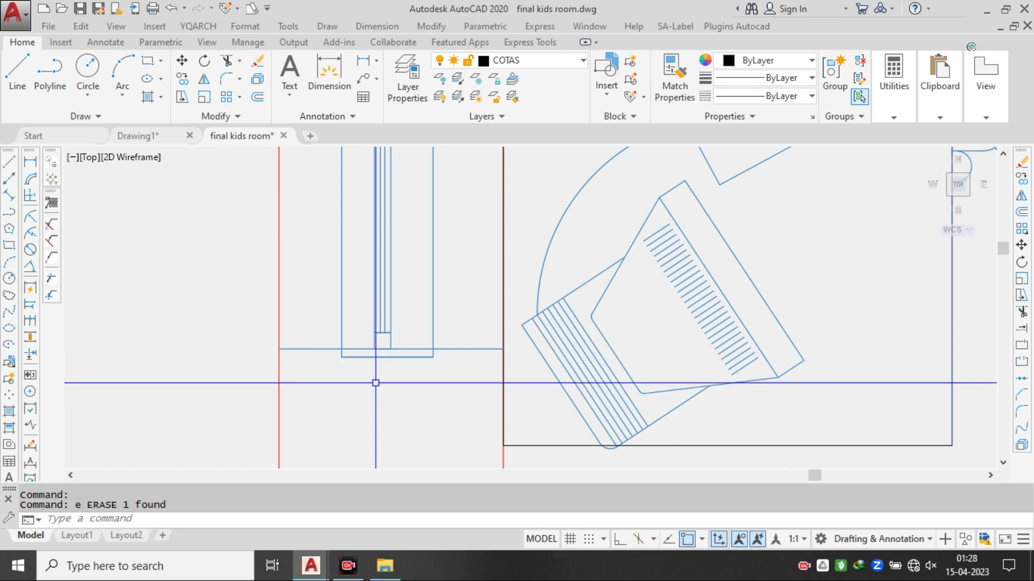
type("ex")
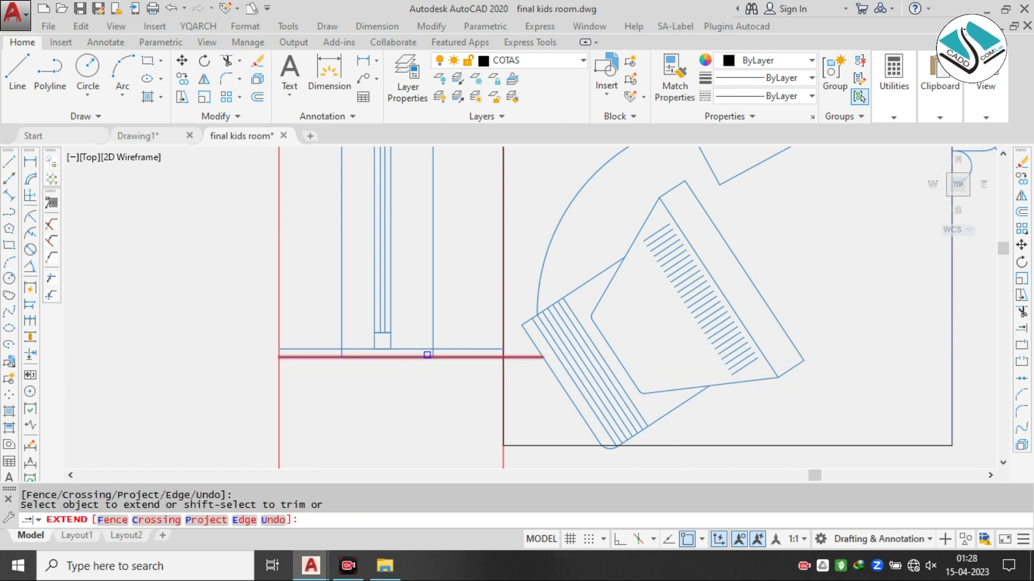
scroll(454, 377, "down", 6)
key("Escape")
scroll(444, 209, "up", 8)
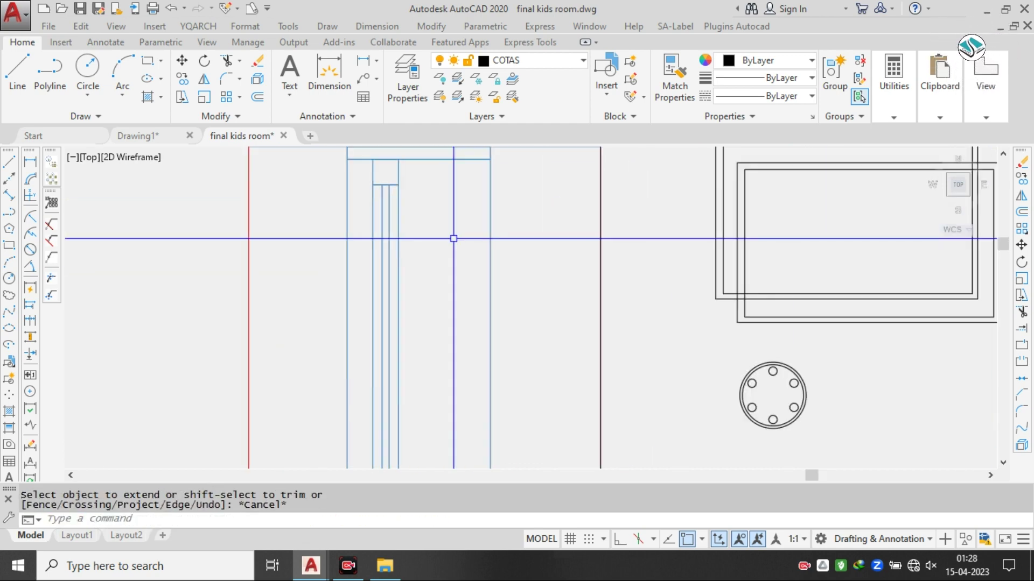
scroll(419, 209, "down", 4)
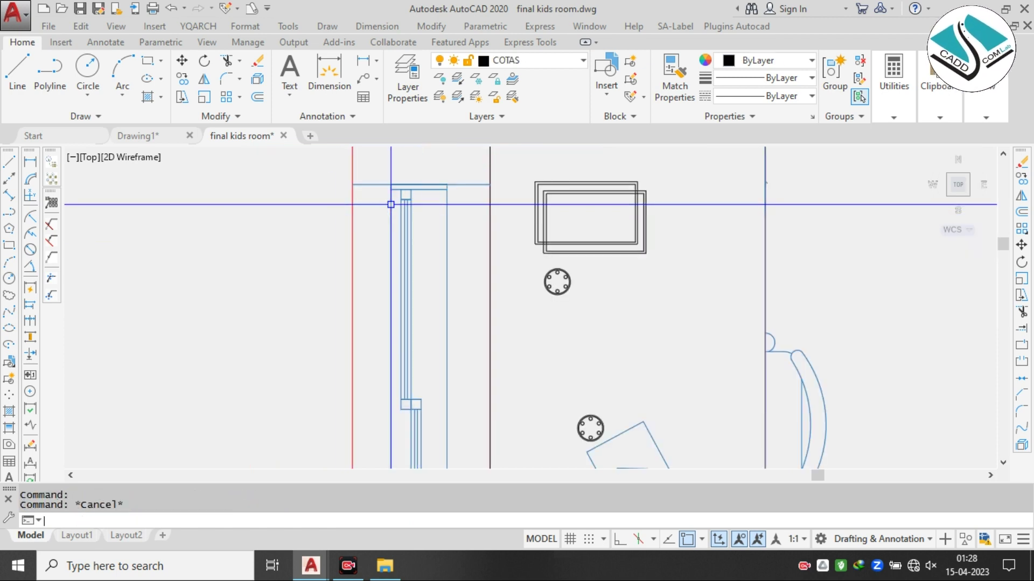
type("l")
key("Return")
left_click(353, 184)
middle_click_drag(380, 359, 371, 275)
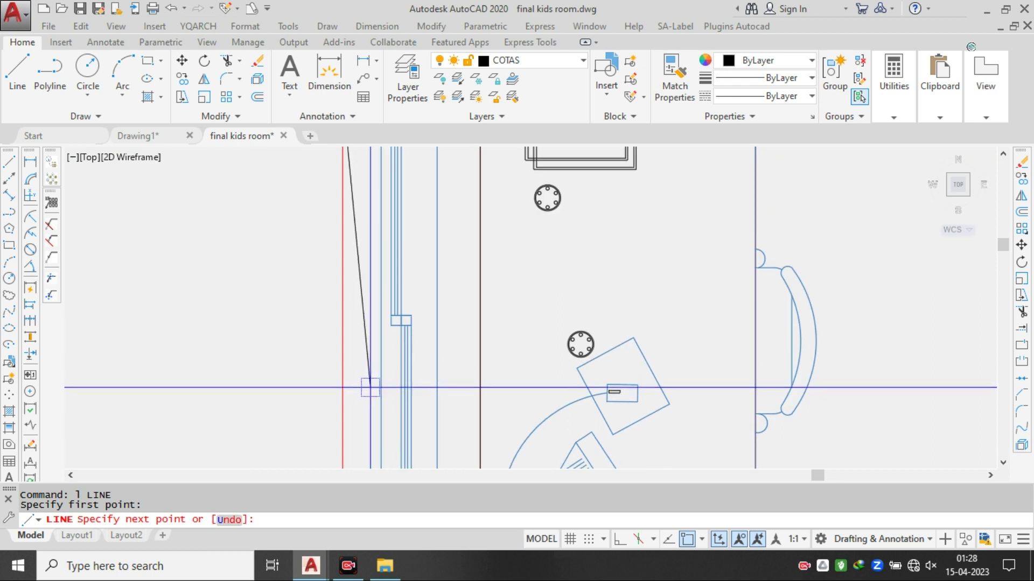
middle_click_drag(371, 388, 370, 283)
key("Escape")
key("Escape")
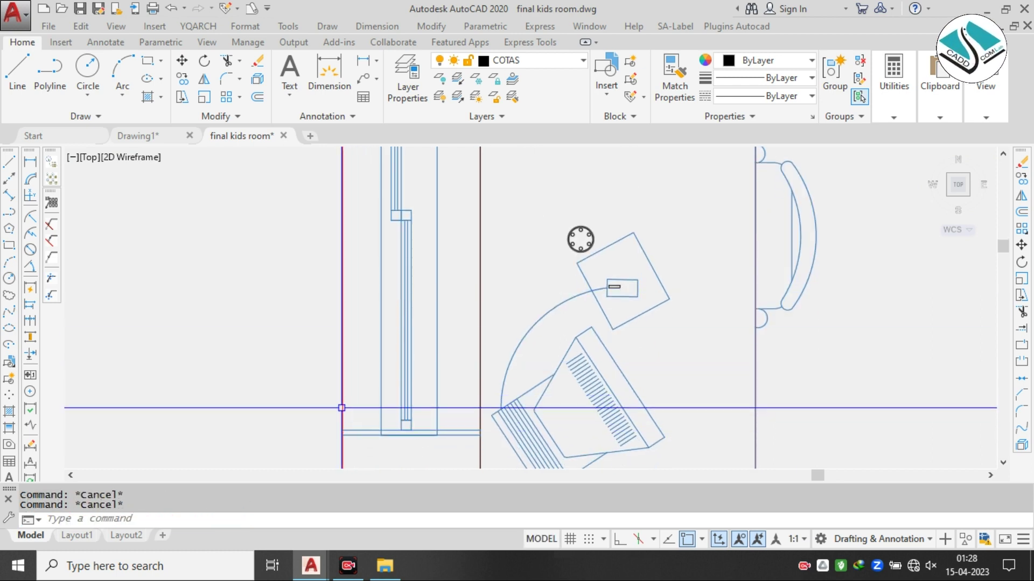
scroll(343, 412, "down", 3)
scroll(451, 269, "down", 2)
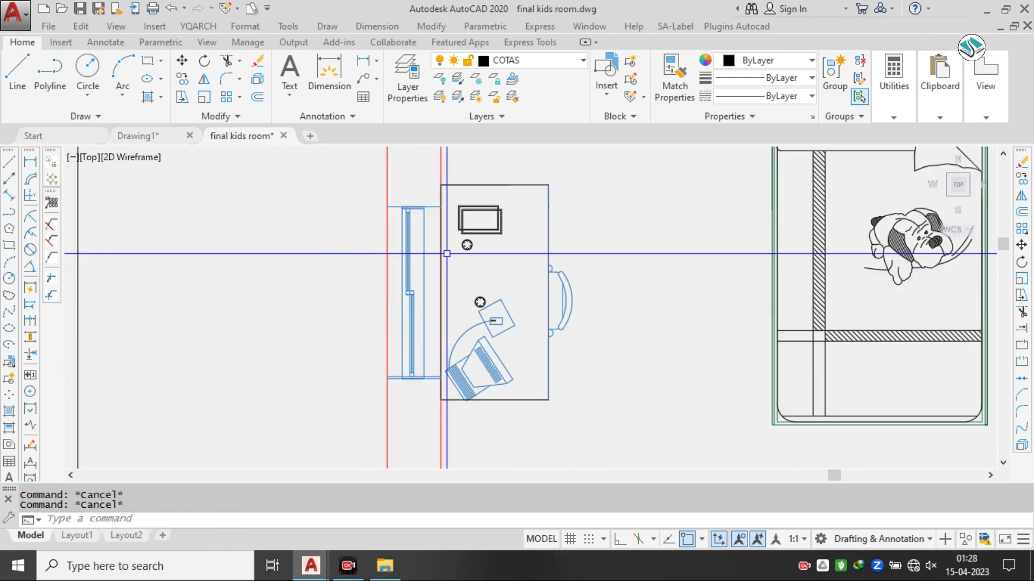
- Draw a line along the outer wall face from the window's upper end line to its lower end line
scroll(417, 206, "up", 6)
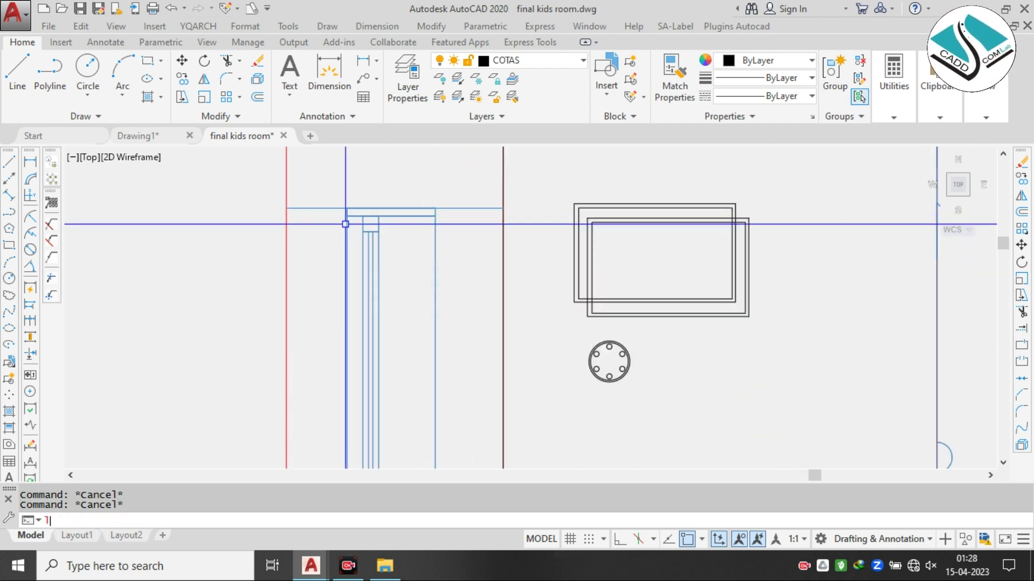
key("Return")
left_click(286, 206)
scroll(286, 206, "down", 3)
scroll(339, 314, "up", 4)
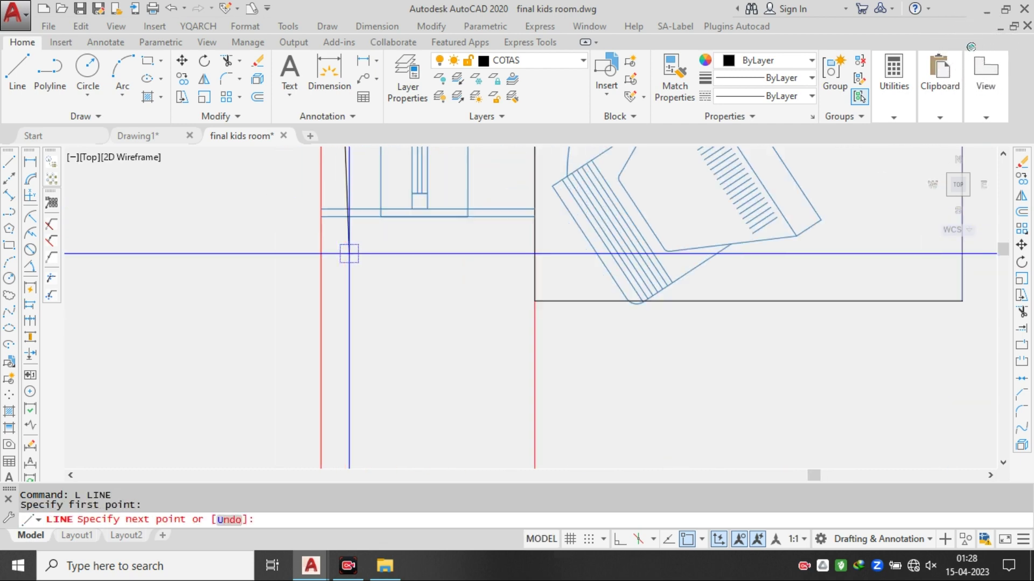
key("Escape")
scroll(318, 215, "down", 5)
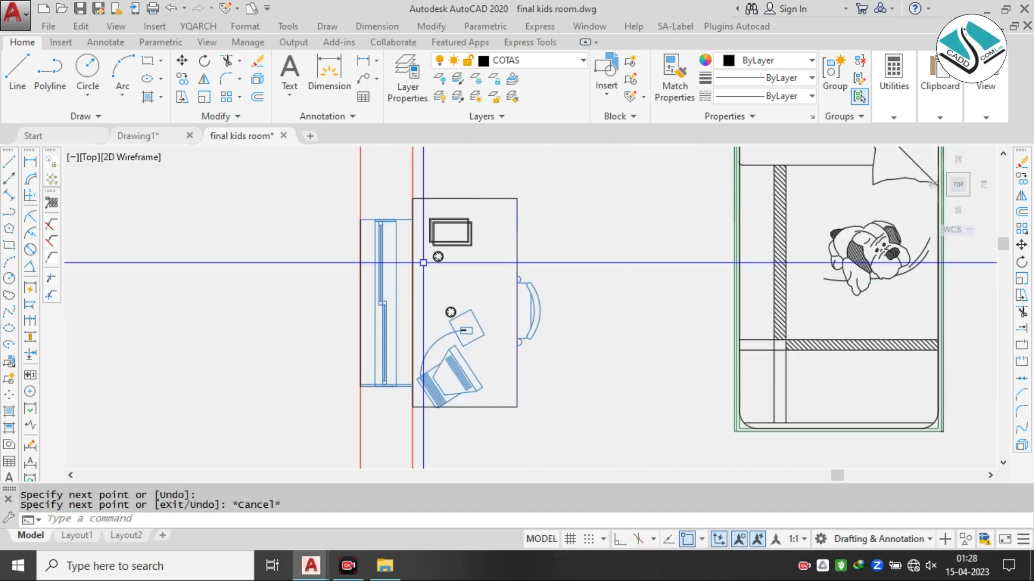
- Match the properties of the window's frame line to the lines along both wall faces at the window
scroll(423, 262, "up", 5)
key("Escape")
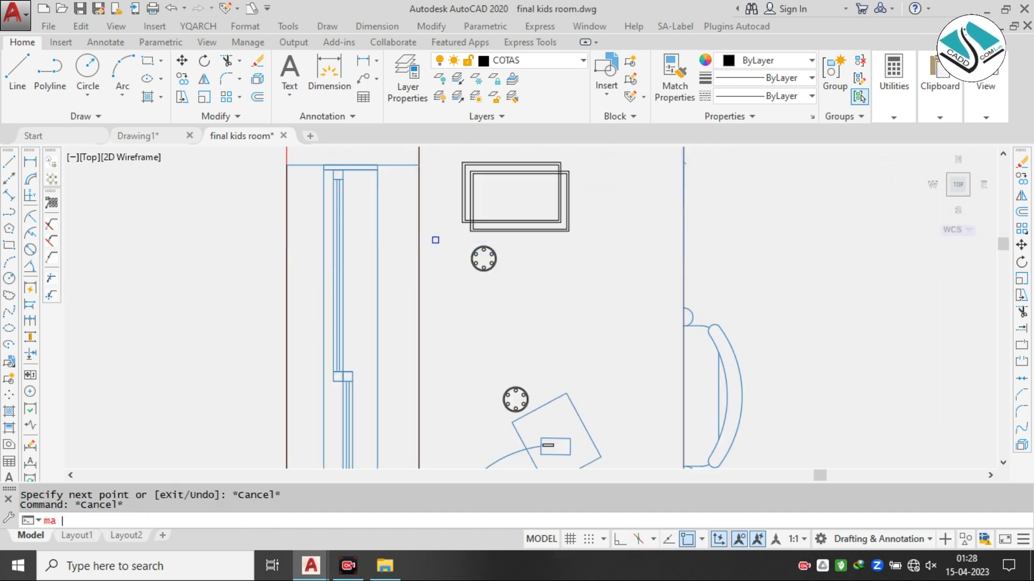
left_click(379, 241)
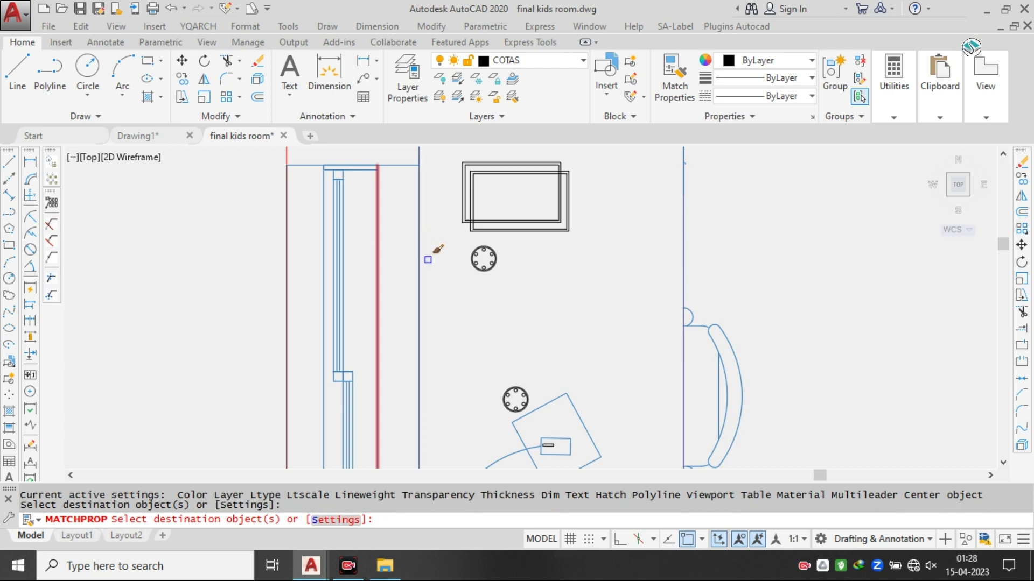
scroll(361, 323, "down", 5)
scroll(353, 348, "up", 3)
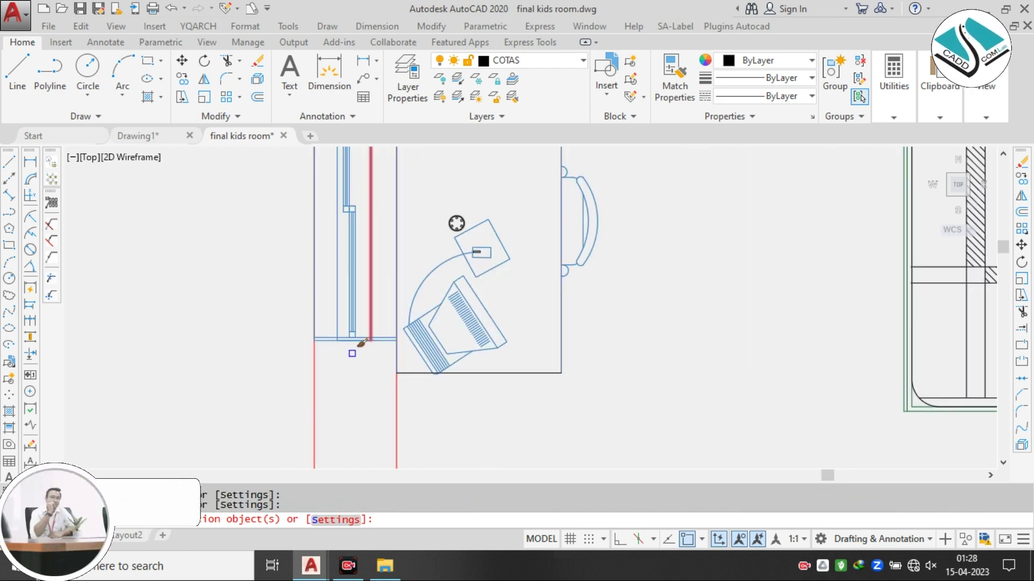
scroll(371, 353, "down", 4)
scroll(353, 163, "up", 6)
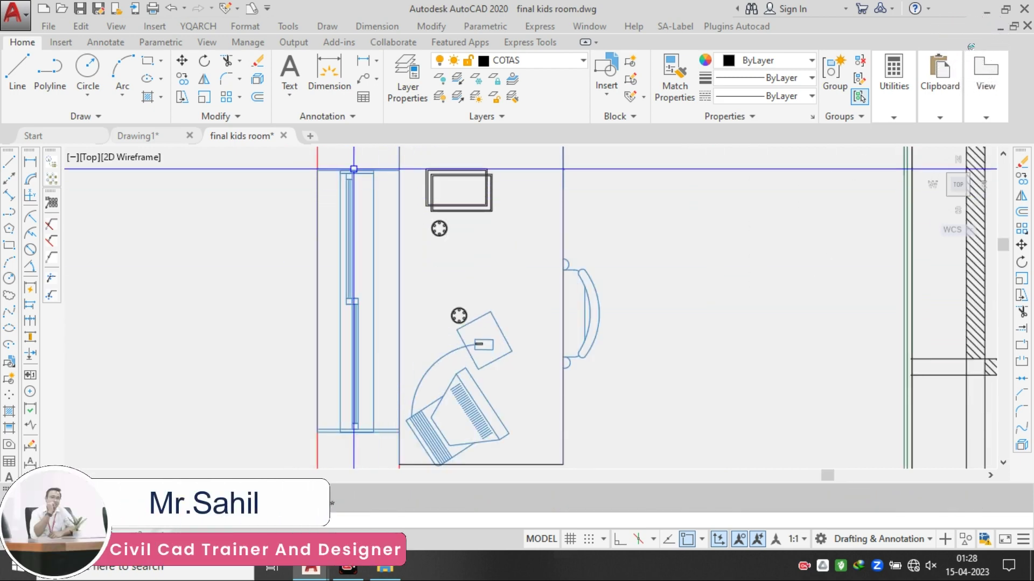
scroll(355, 168, "down", 4)
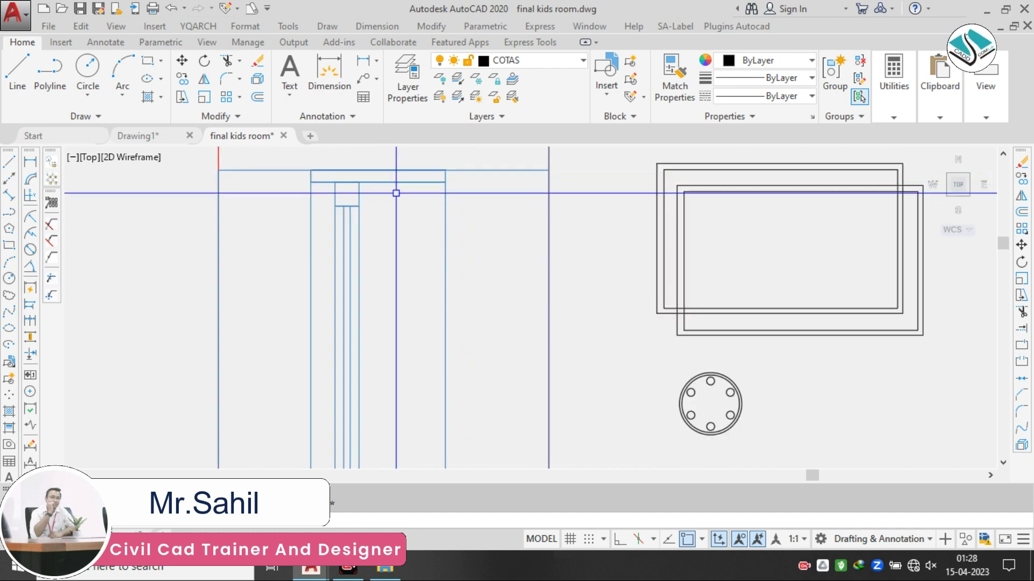
scroll(433, 218, "down", 3)
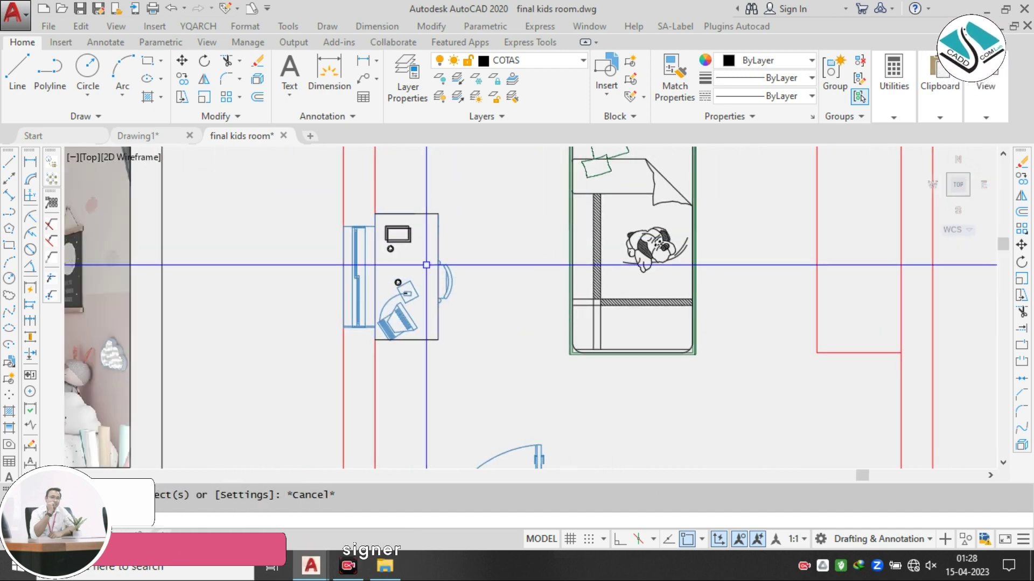
scroll(344, 247, "up", 4)
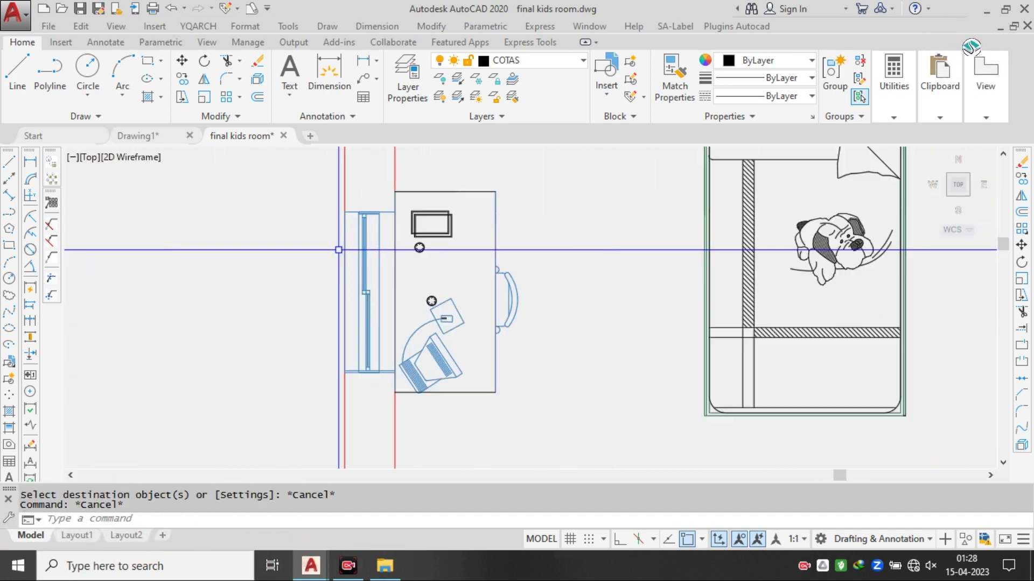
- Try to trim the outer wall face line across the window opening
key("Return")
key("Return")
scroll(348, 248, "up", 4)
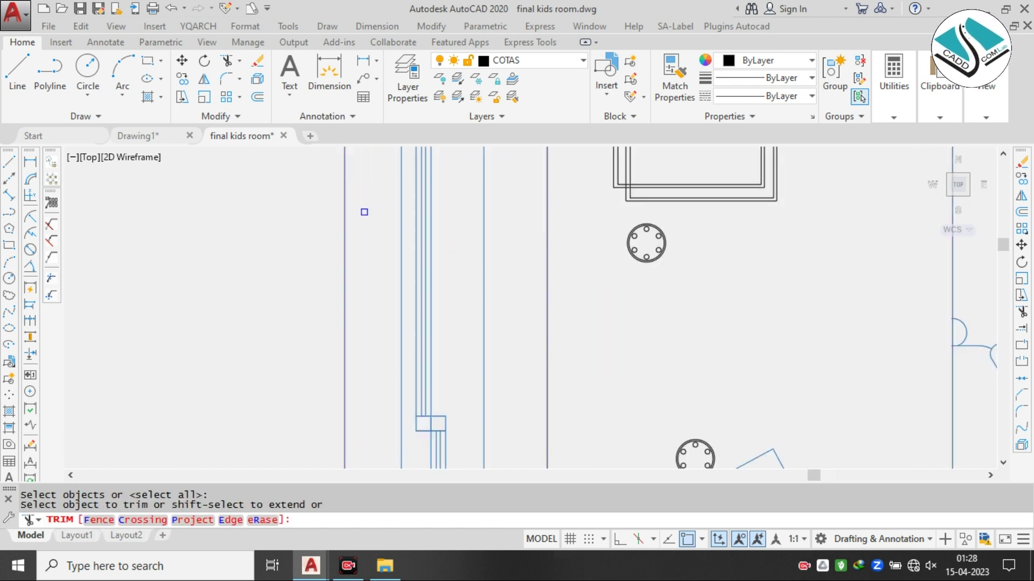
left_click(364, 214)
left_click(332, 251)
scroll(354, 268, "down", 4)
key("Escape")
left_click(350, 275)
key("Return")
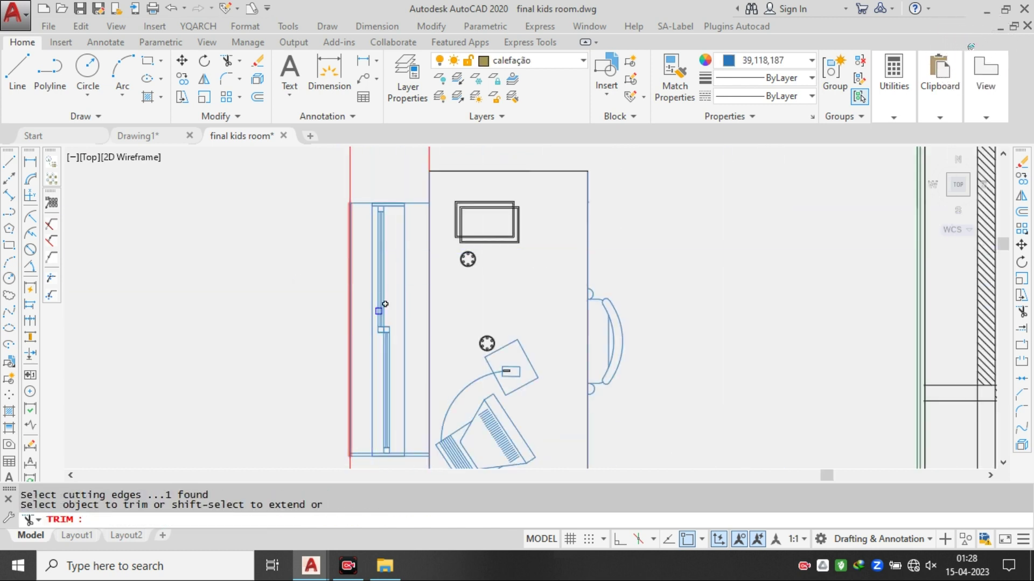
- Erase the two overlapping outer wall face lines at the window, then undo the erasure
key("Escape")
key("Escape")
left_click(343, 309)
type("e")
key("Return")
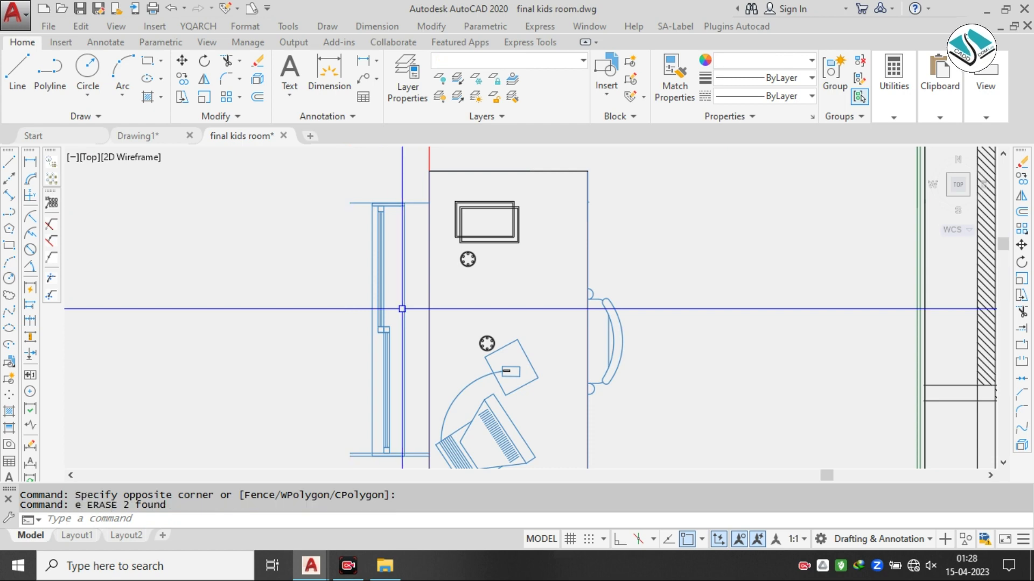
key("ctrl+z")
- Trim the outer wall face lines between the window's upper and lower end lines
type("tr")
key("Return")
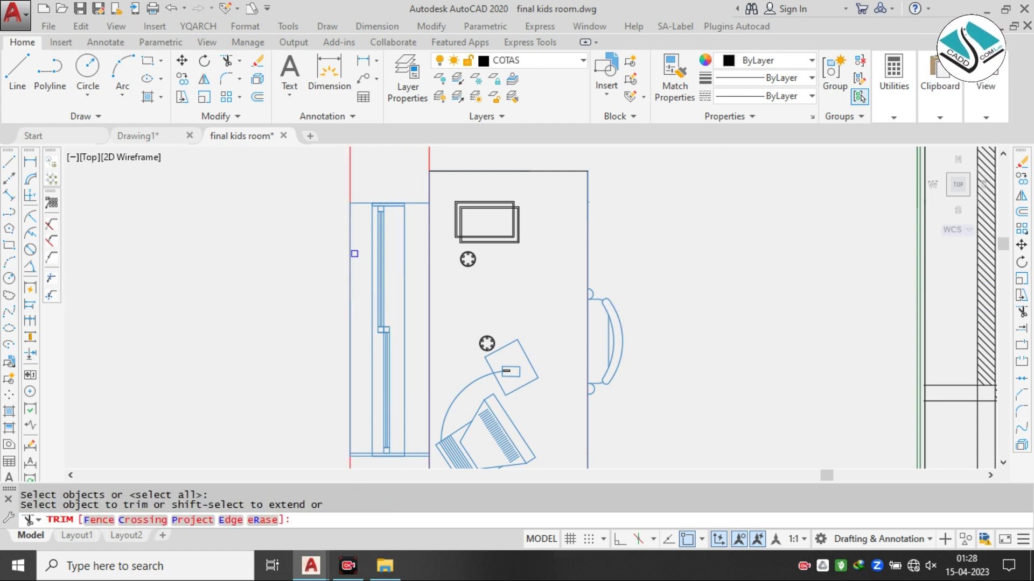
left_click(354, 254)
scroll(406, 221, "down", 4)
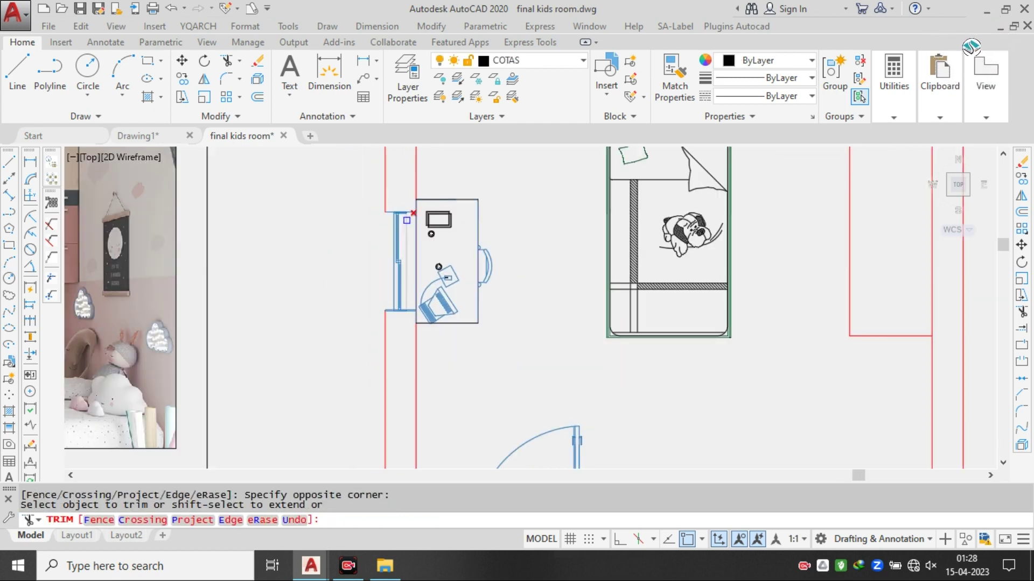
key("Escape")
scroll(439, 238, "up", 4)
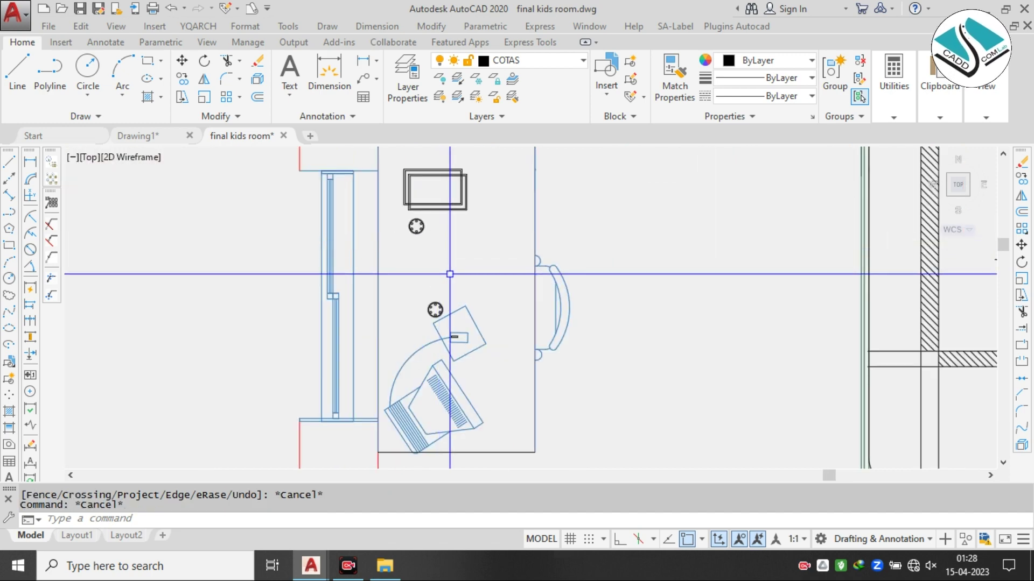
scroll(432, 278, "down", 5)
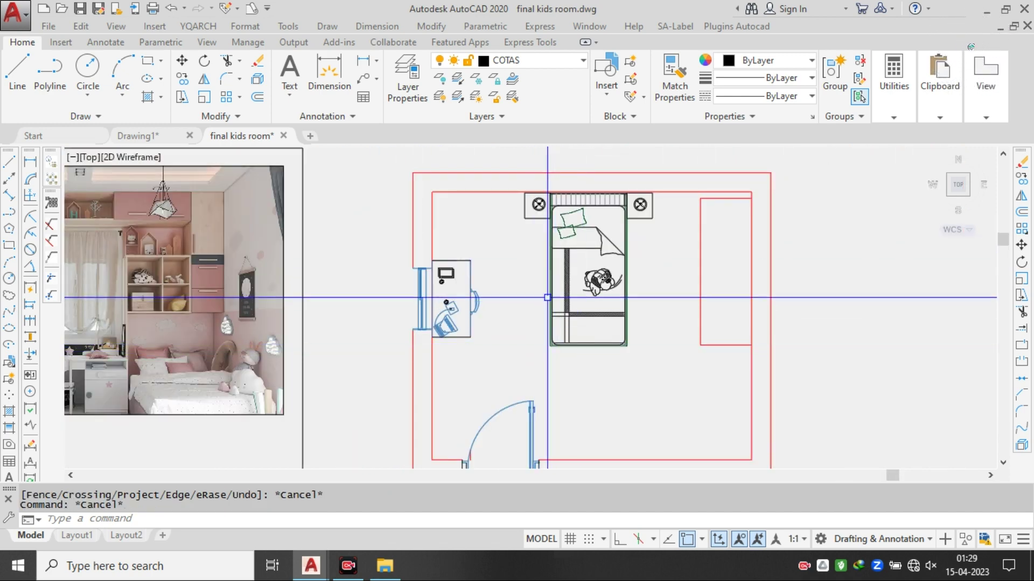
middle_click_drag(536, 291, 495, 261)
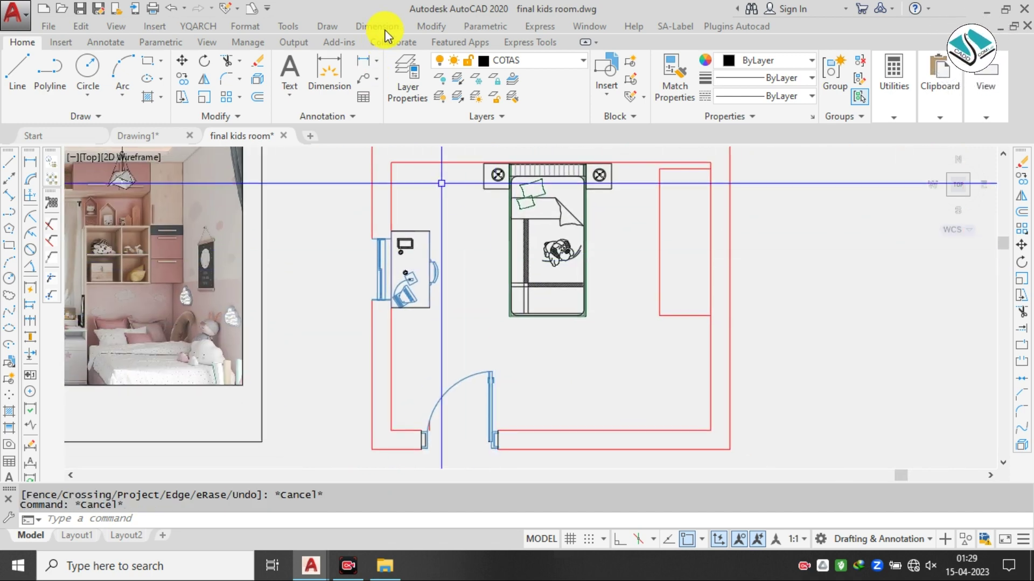
- Modify the COT DETALLE dimension style so that its primary unit format is Architectural
type("d")
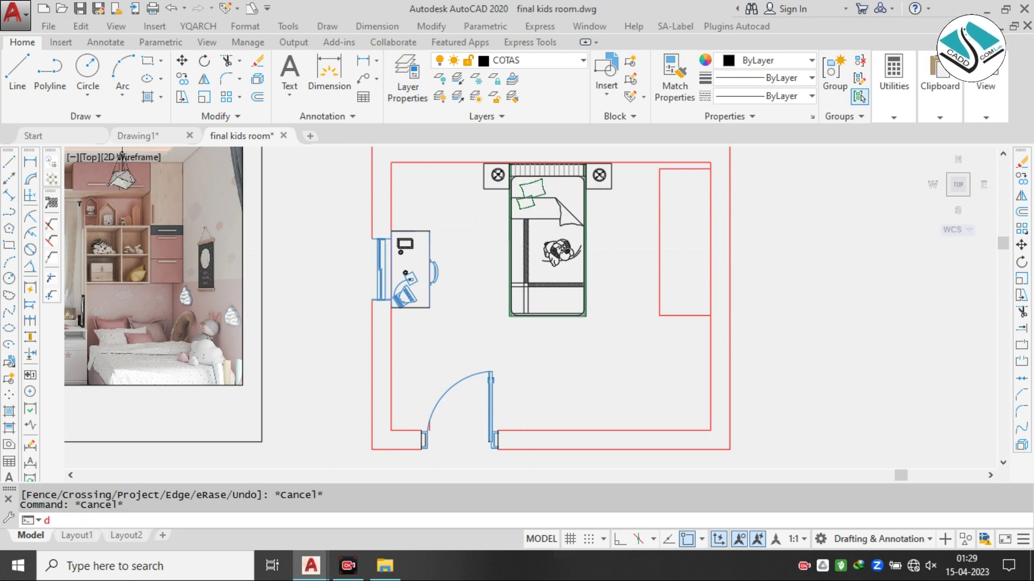
key("Return")
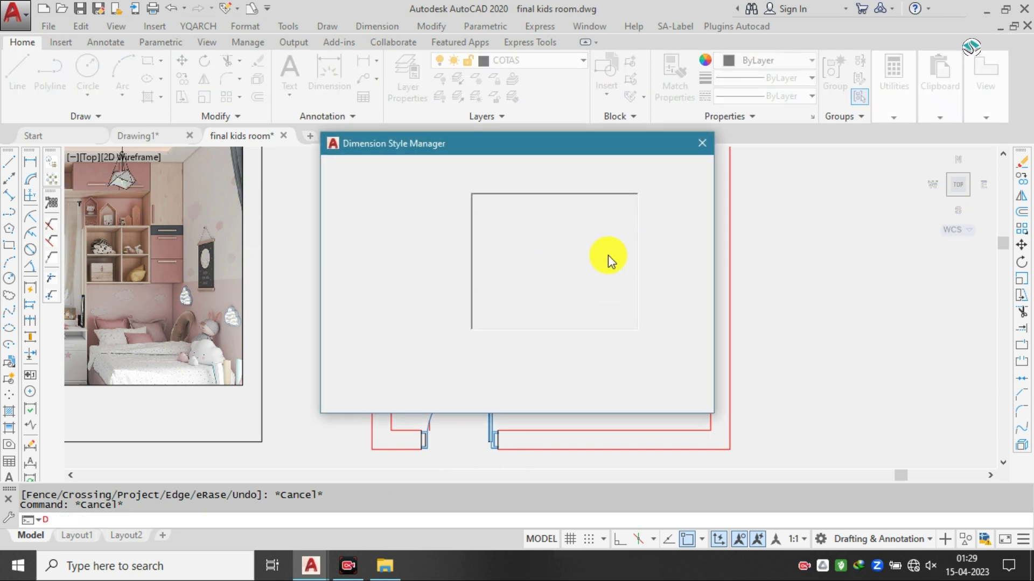
left_click(370, 236)
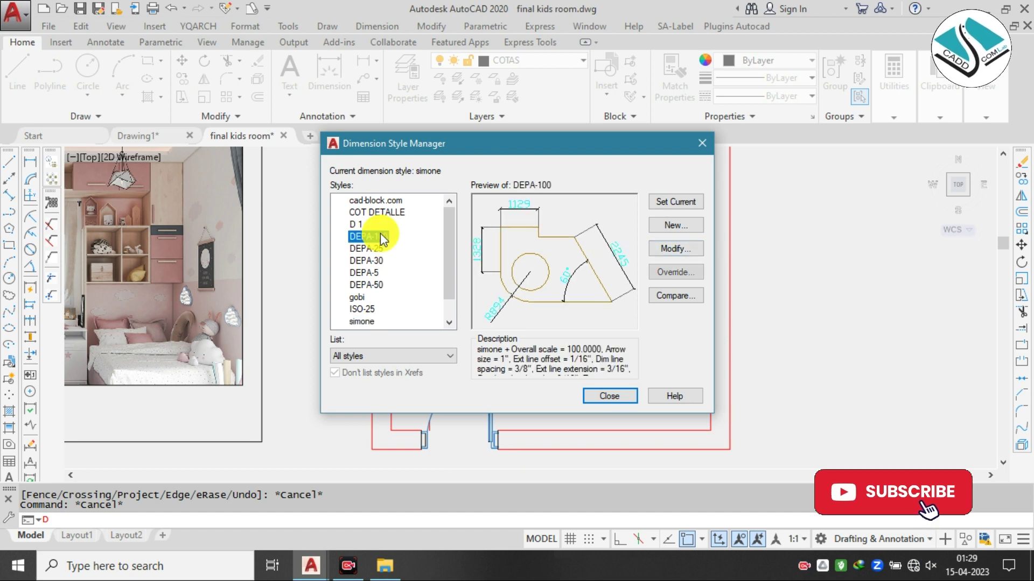
left_click(386, 213)
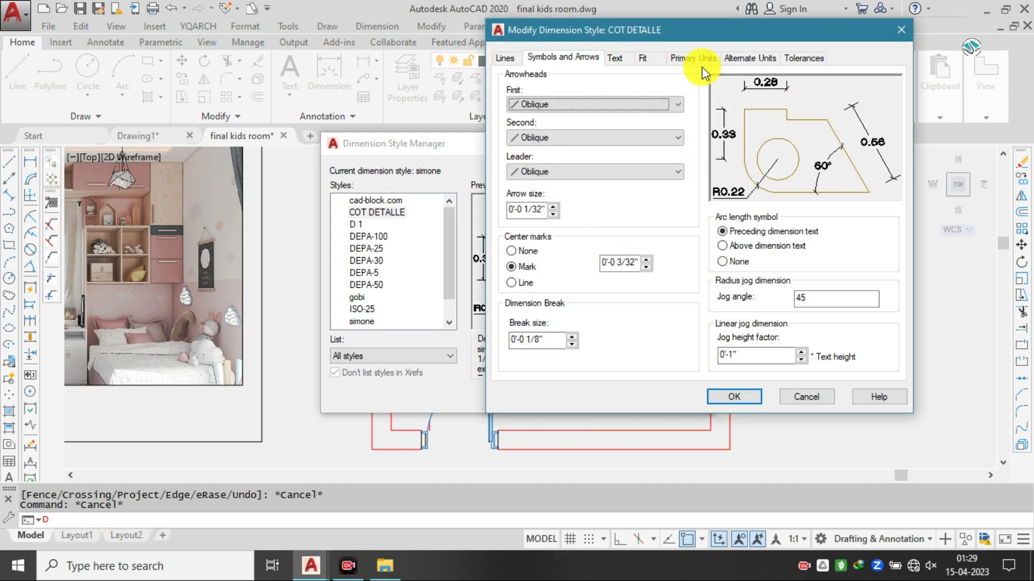
left_click(697, 57)
left_click(669, 89)
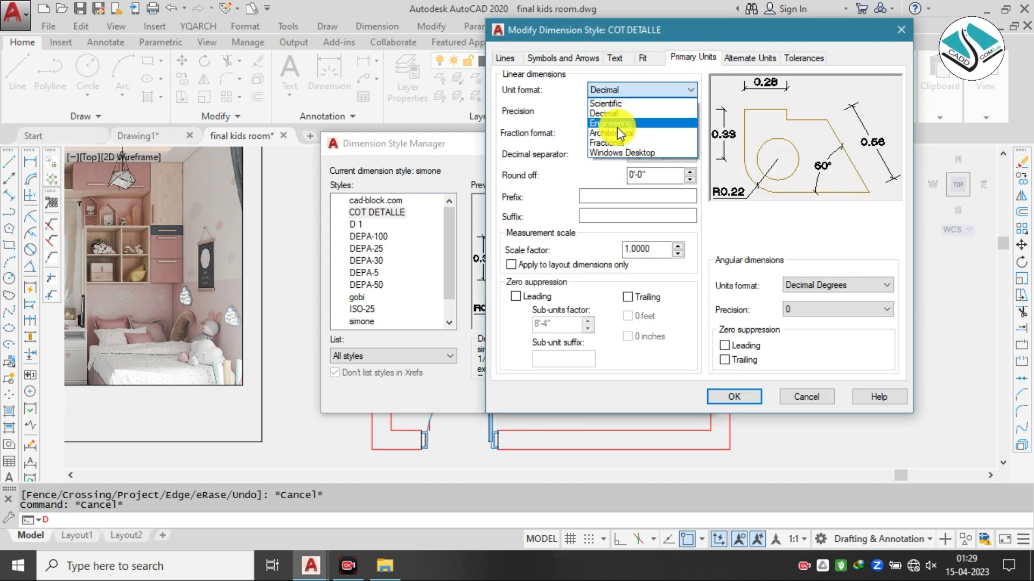
- Change COT DETALLE's text height, set its arrow size to 6, and make it the current dimension style
left_click(614, 58)
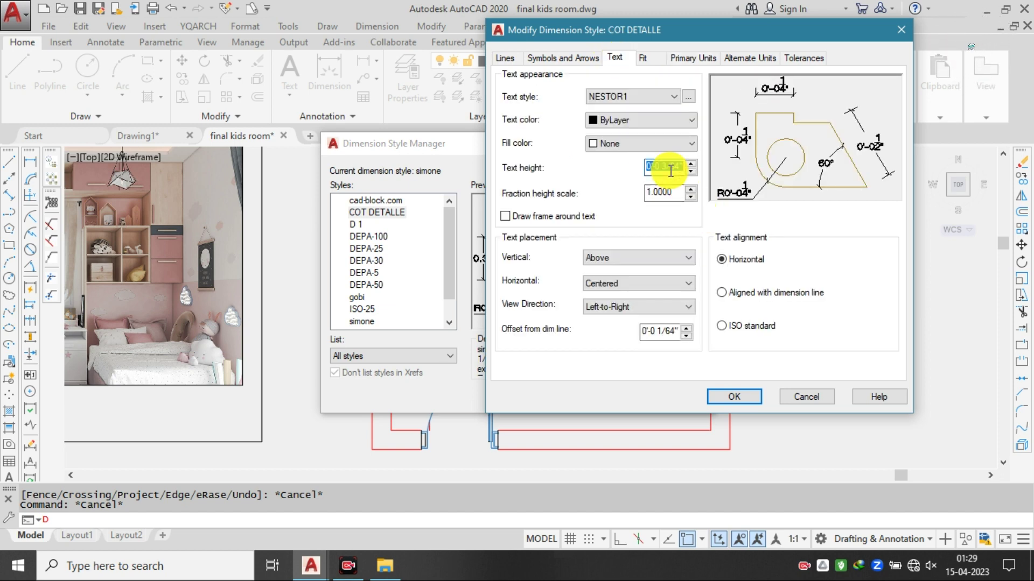
left_click(570, 58)
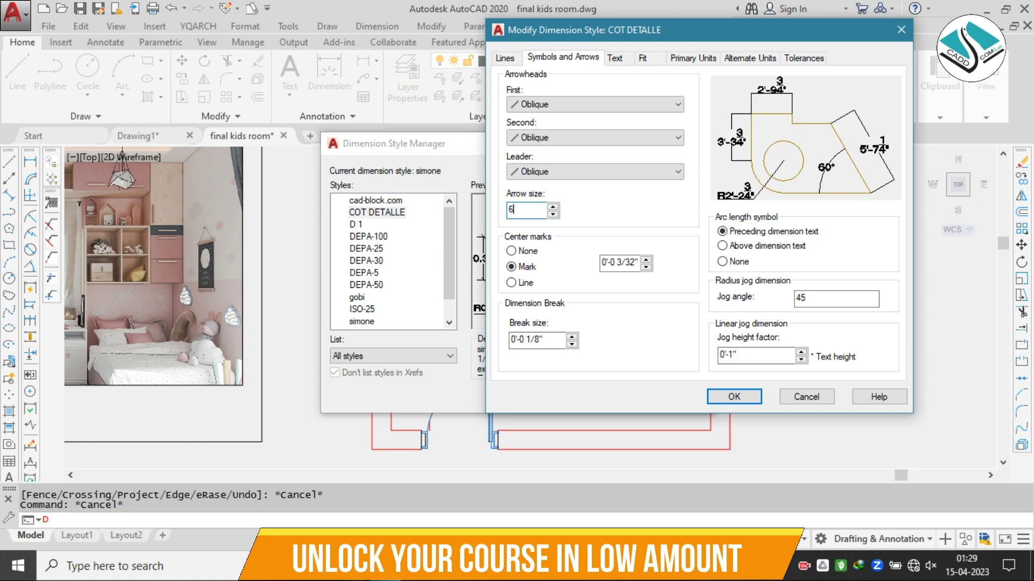
key("Return")
left_click(734, 397)
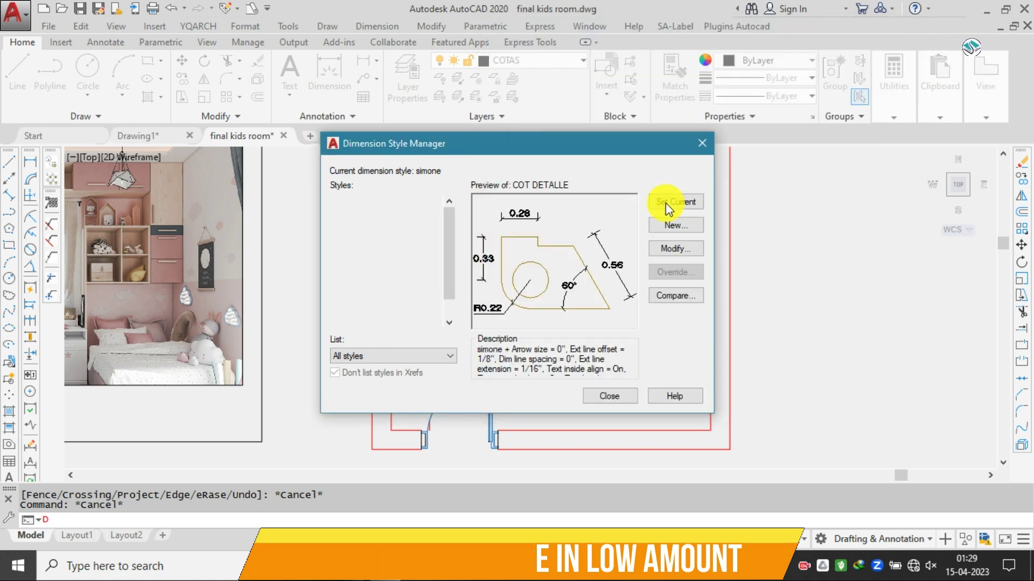
left_click(670, 203)
left_click(606, 391)
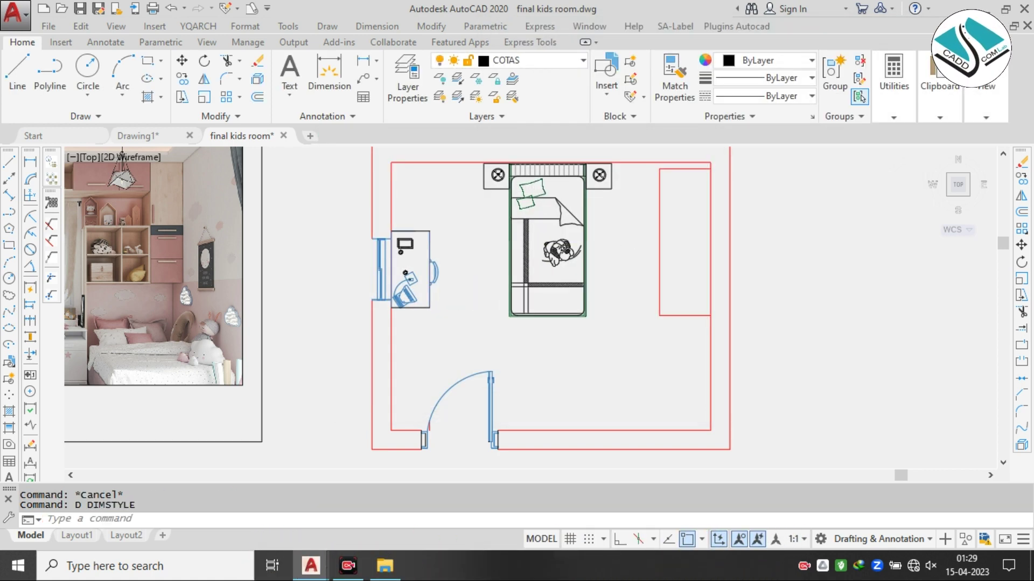
- Measure the horizontal gap between the study desk and the bed with a linear dimension, without placing it
left_click(375, 25)
left_click(390, 49)
scroll(411, 245, "up", 4)
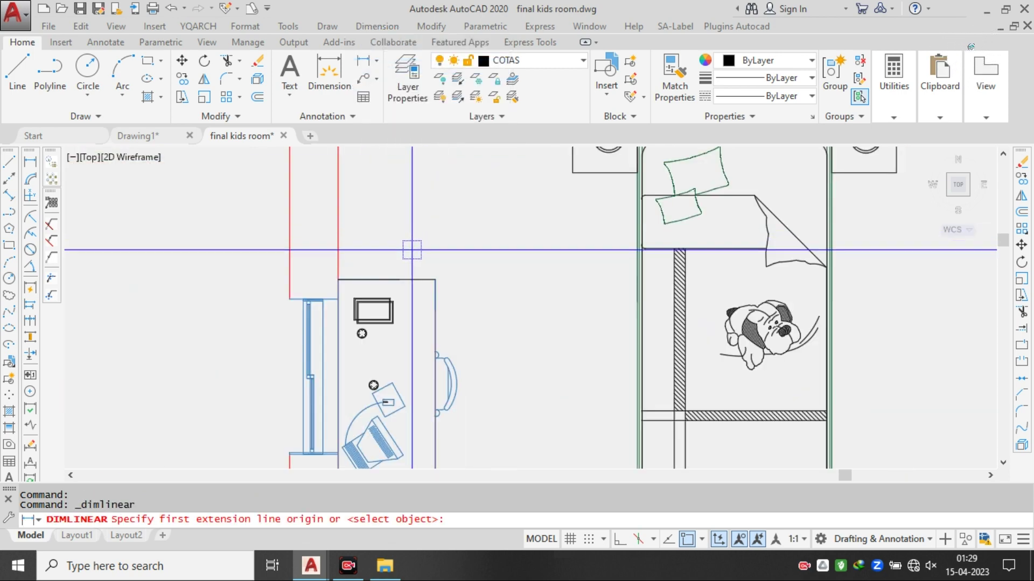
left_click(638, 280)
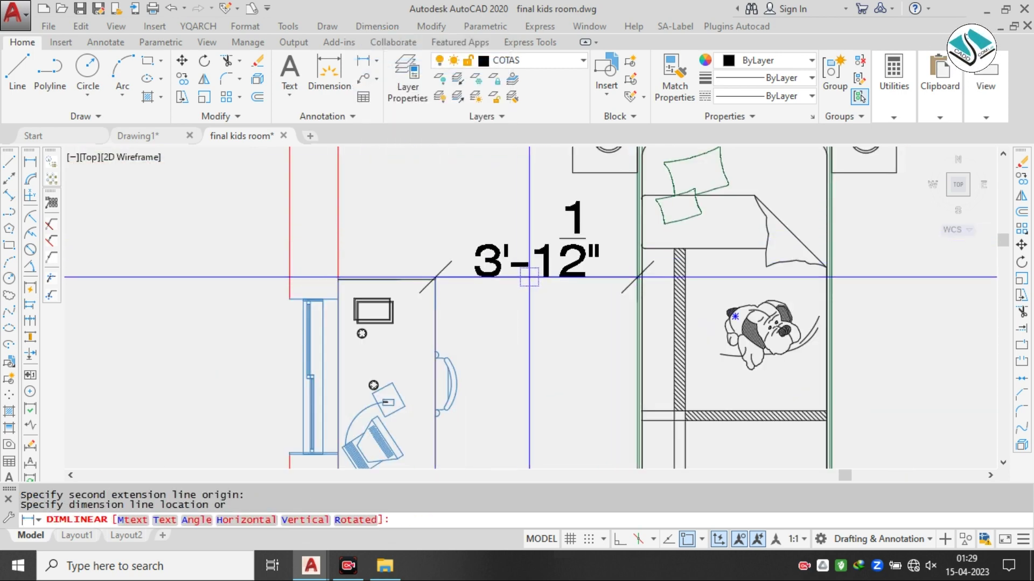
scroll(507, 265, "down", 4)
key("Escape")
- Measure the study desk's length with a linear dimension, without placing it
scroll(488, 286, "up", 4)
key("Return")
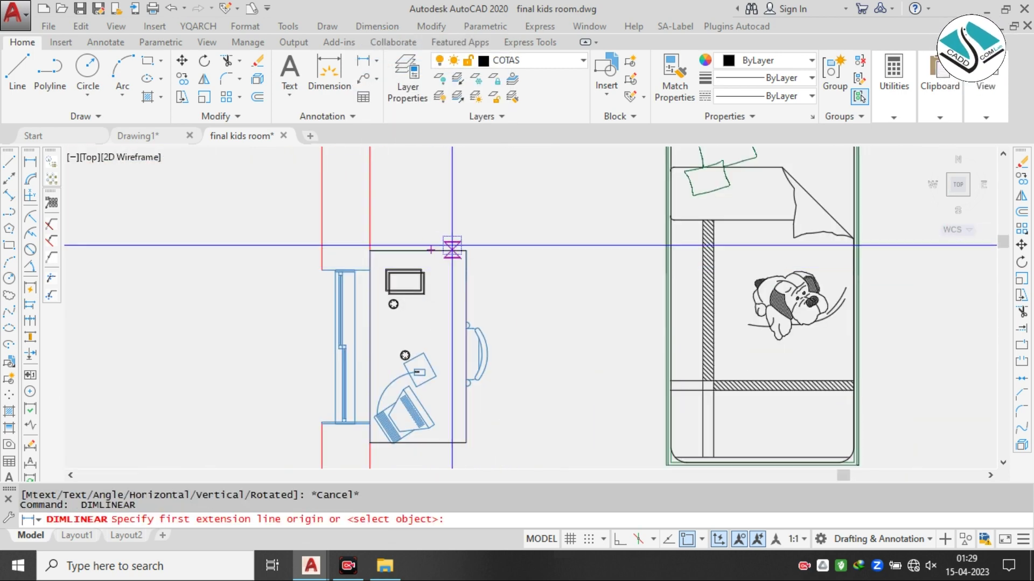
left_click(455, 250)
left_click(452, 442)
key("Escape")
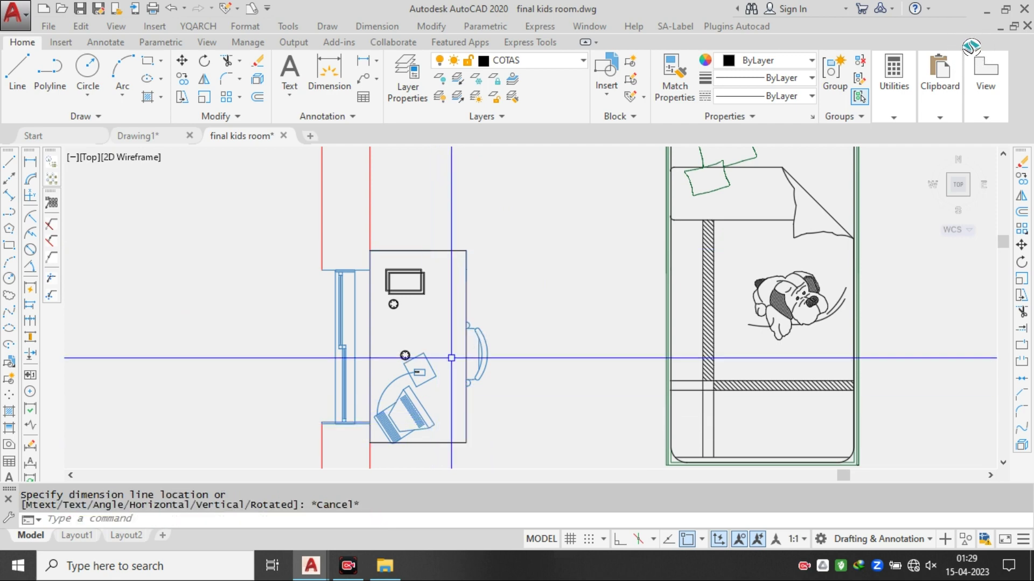
- Measure the horizontal gap between the bed and the red rectangular unit opposite the desk, without placing the dimension
scroll(406, 301, "down", 4)
scroll(405, 300, "up", 4)
scroll(450, 291, "down", 4)
scroll(475, 275, "up", 5)
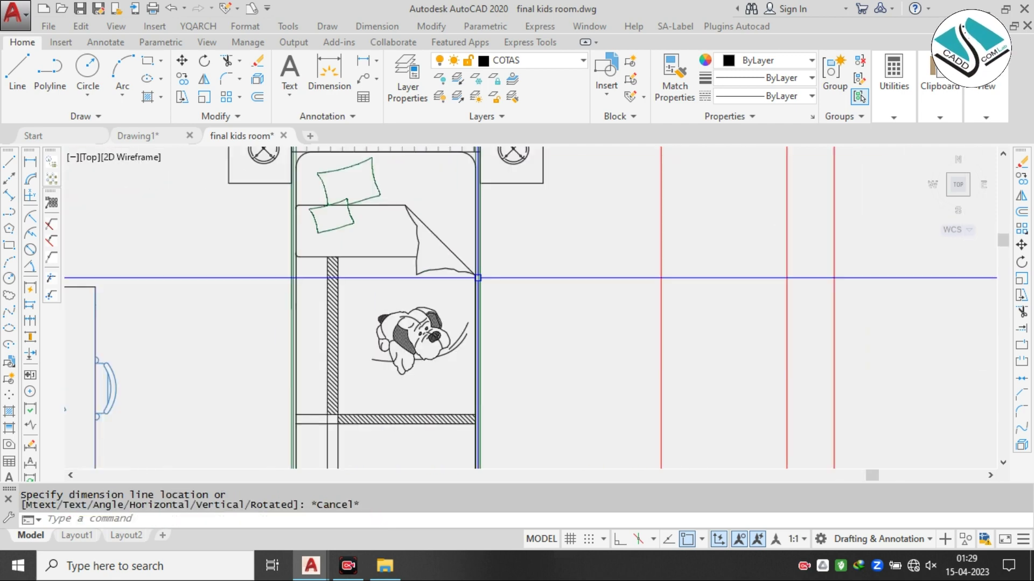
key("Return")
left_click(475, 276)
left_click(661, 275)
key("Escape")
- Measure the length of the red rectangular unit opposite the desk from corner to corner, without placing the dimension
scroll(659, 274, "down", 2)
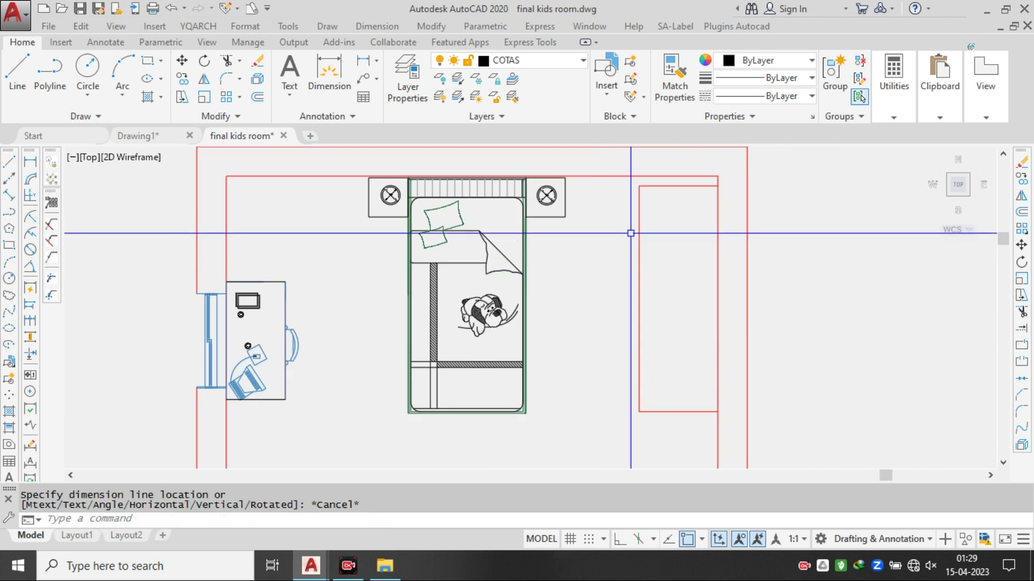
key("Return")
left_click(639, 199)
left_click(639, 412)
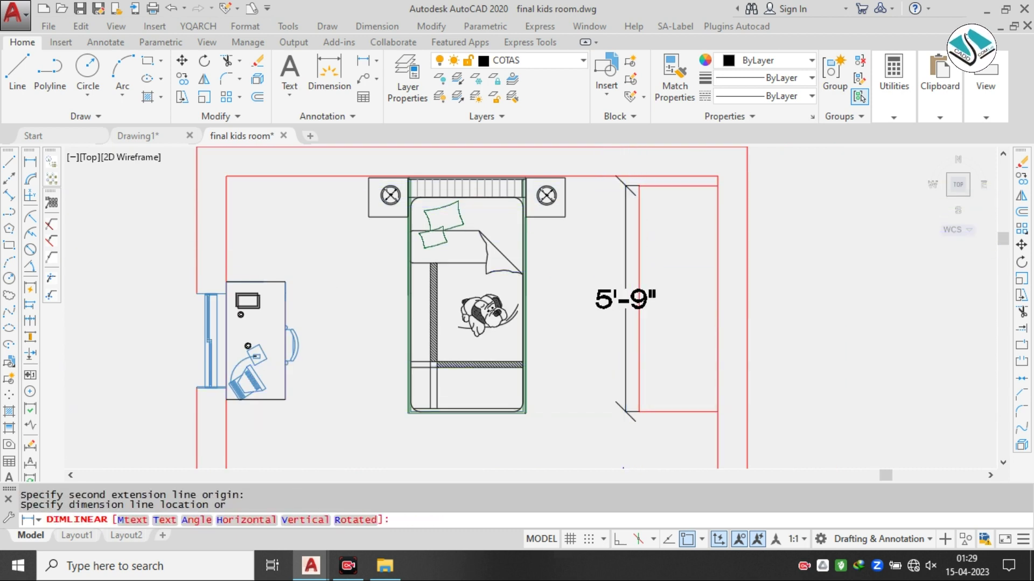
key("Escape")
key("Return")
left_click(639, 186)
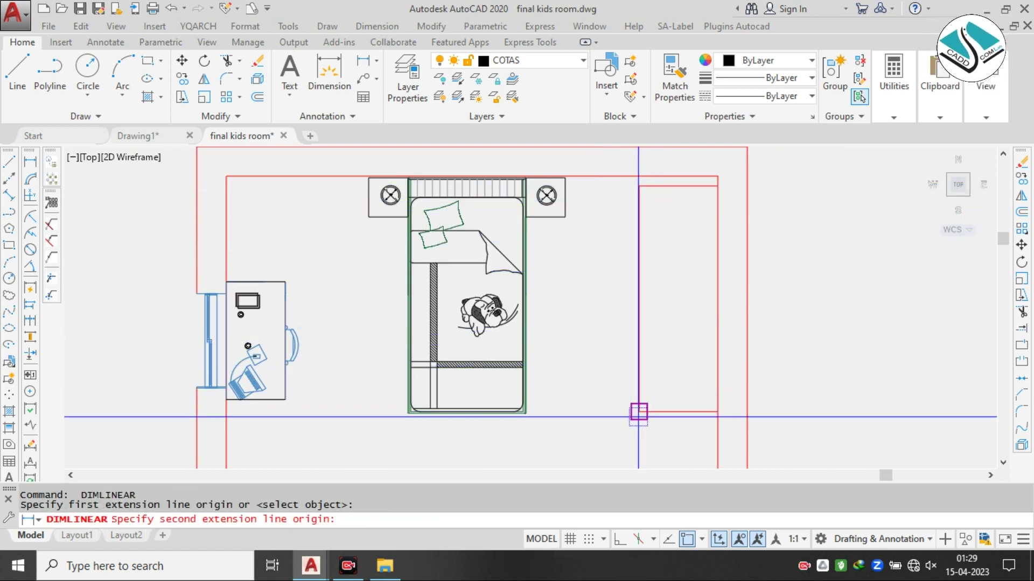
left_click(639, 412)
key("Escape")
- Measure the red rectangular unit's depth from its front edge to the wall, without placing the dimension
key("Return")
left_click(639, 318)
left_click(718, 318)
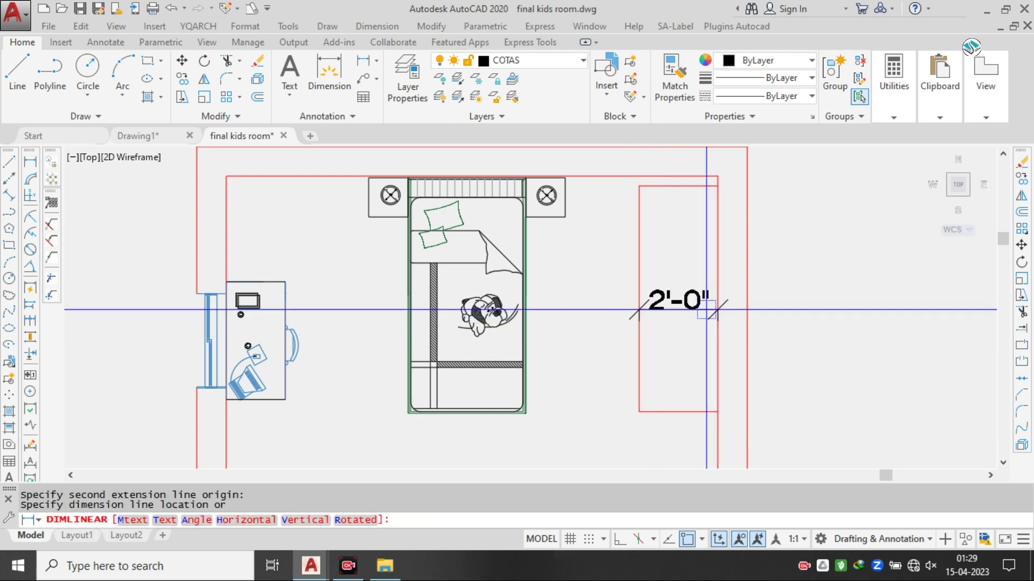
key("Escape")
- Measure the distance from the foot of the bed to the inner face of the door wall, without placing the dimension
scroll(572, 240, "down", 2)
scroll(544, 185, "down", 4)
scroll(545, 243, "up", 6)
key("Return")
left_click(530, 237)
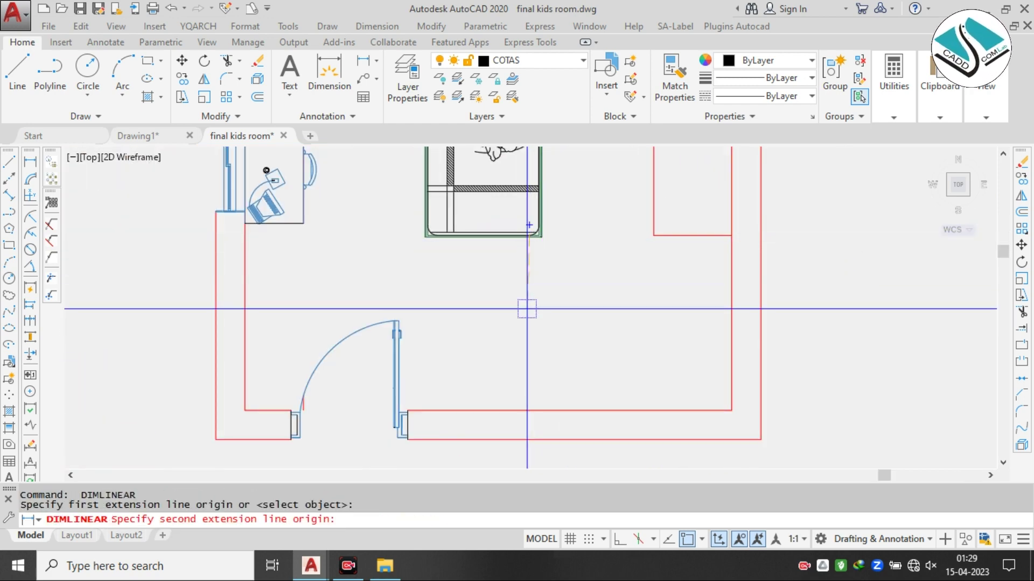
left_click(525, 410)
key("Escape")
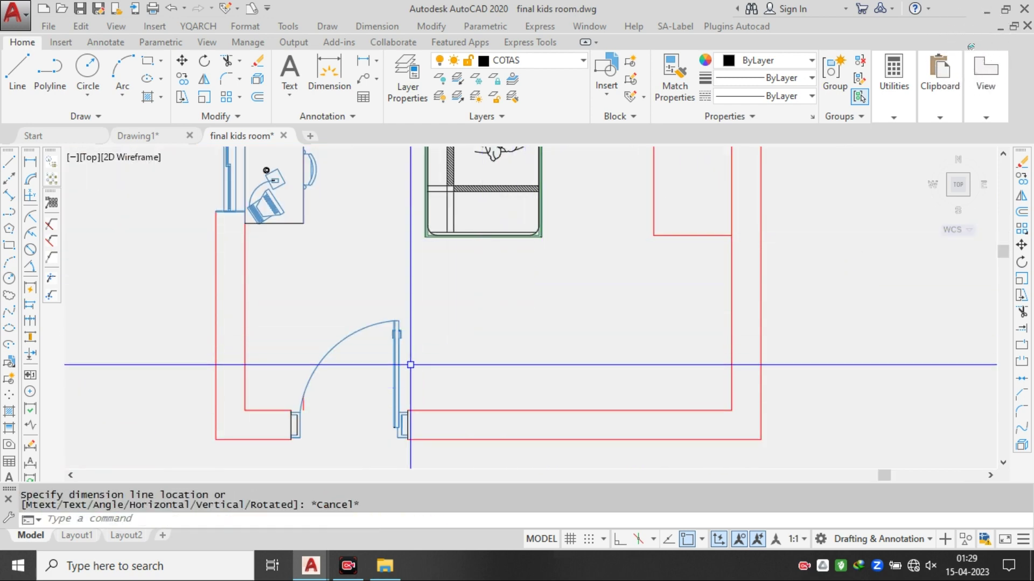
- Erase the short stray red line beside the door jamb at the start of the door swing arc
scroll(318, 399, "up", 4)
type("e")
key("Return")
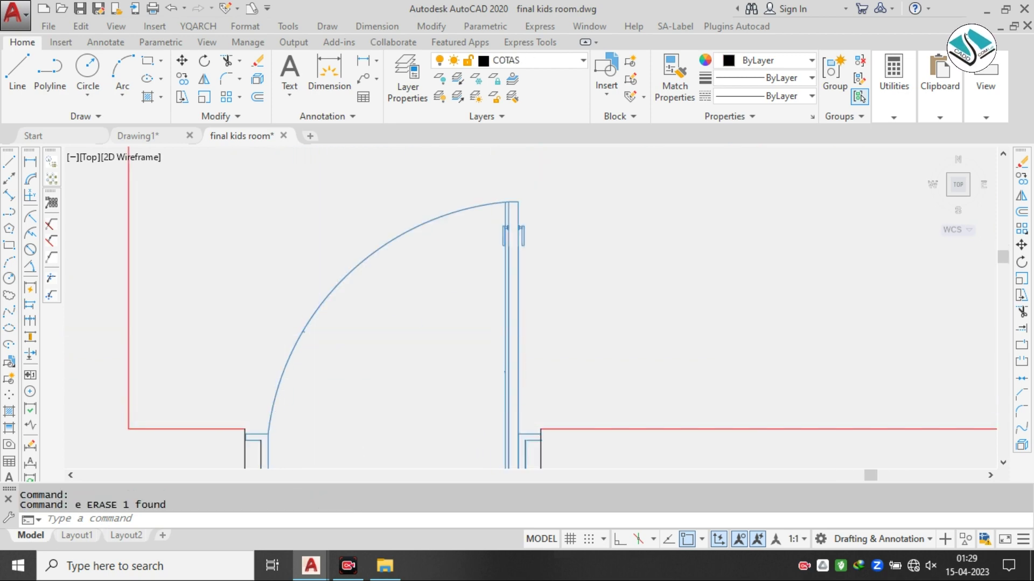
- Examine the open shelf units beside the window in the pink and blue reference photo against the desk wall in the plan
scroll(441, 226, "down", 4)
scroll(490, 234, "up", 5)
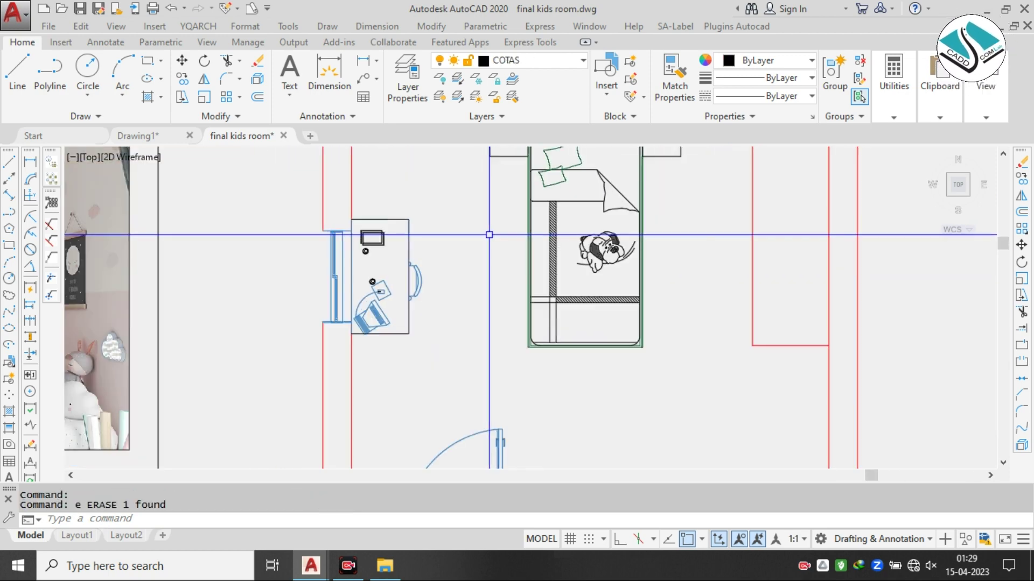
scroll(547, 259, "down", 2)
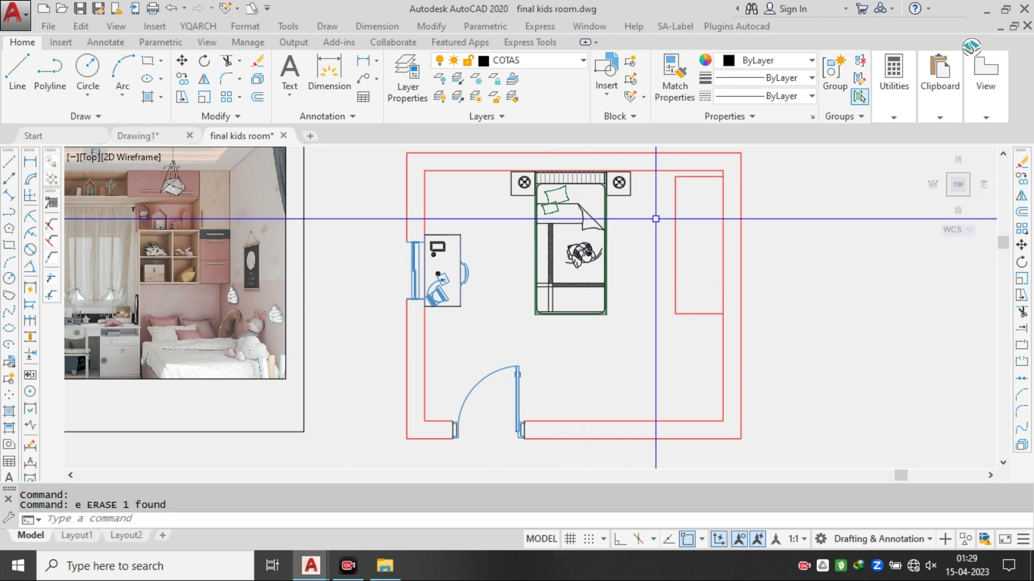
middle_click_drag(665, 234, 691, 261)
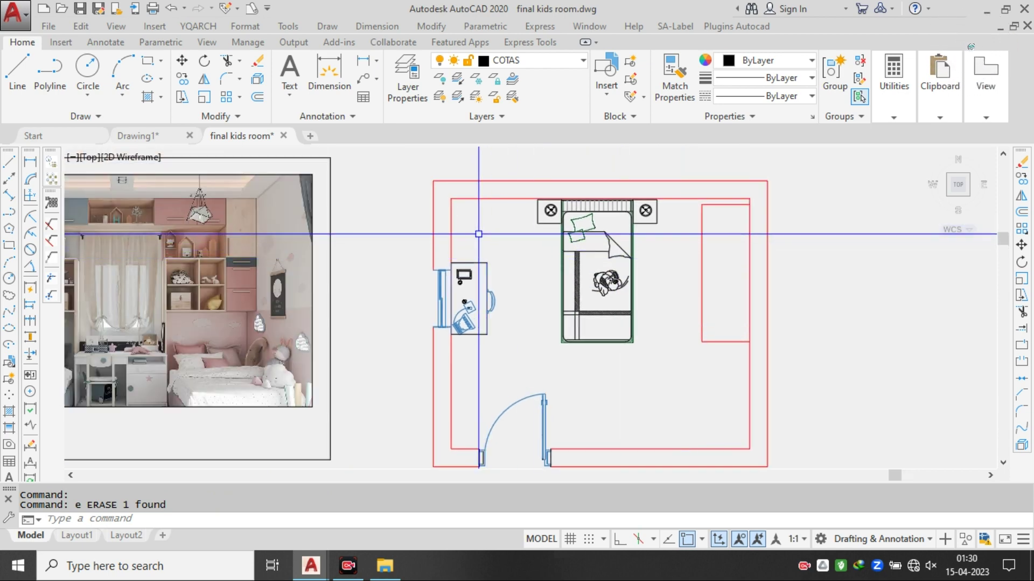
scroll(468, 224, "up", 4)
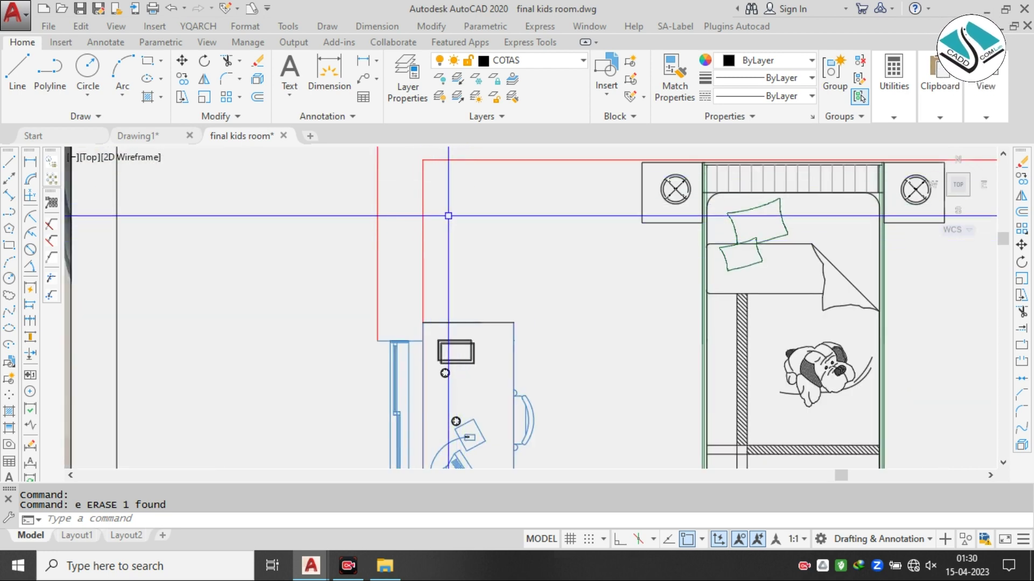
scroll(448, 216, "down", 5)
scroll(247, 277, "up", 3)
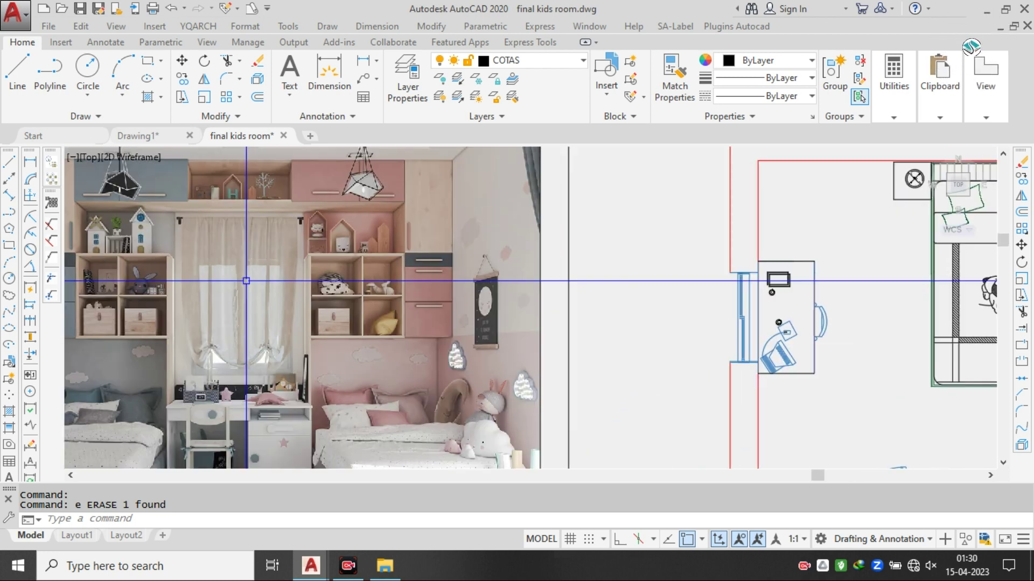
middle_click_drag(247, 277, 304, 266)
scroll(393, 256, "down", 4)
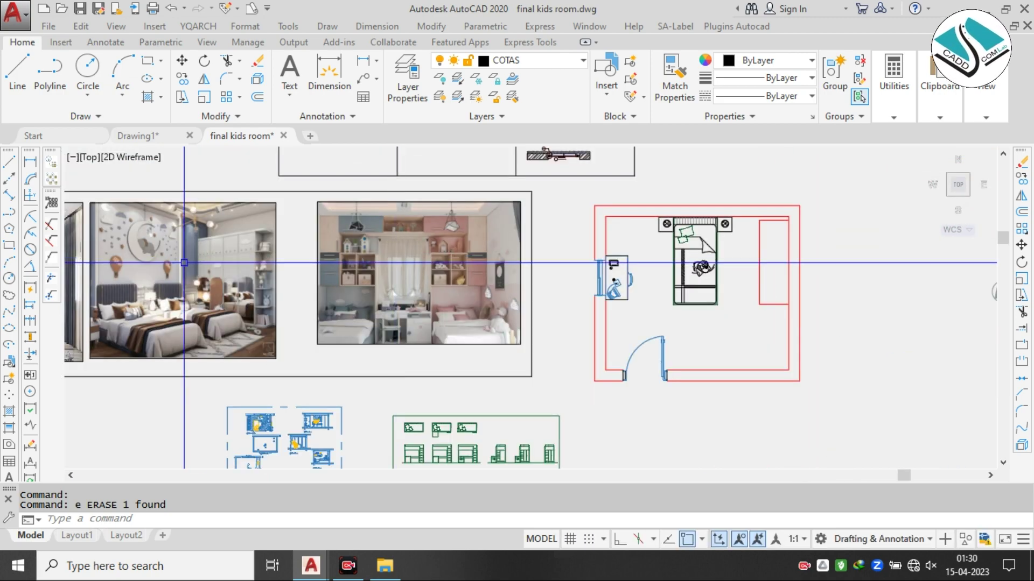
scroll(359, 264, "up", 5)
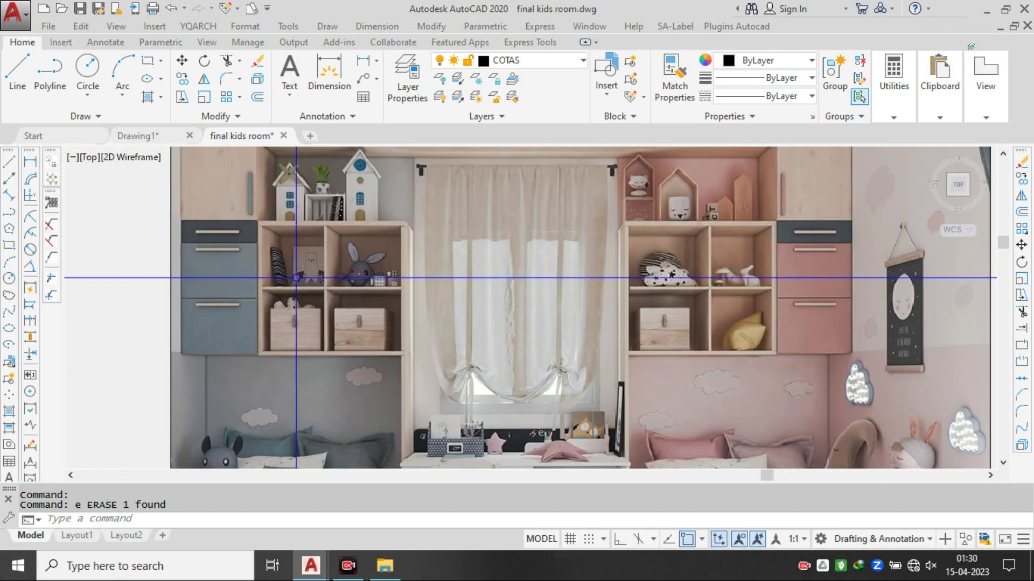
scroll(576, 289, "down", 5)
scroll(576, 280, "up", 4)
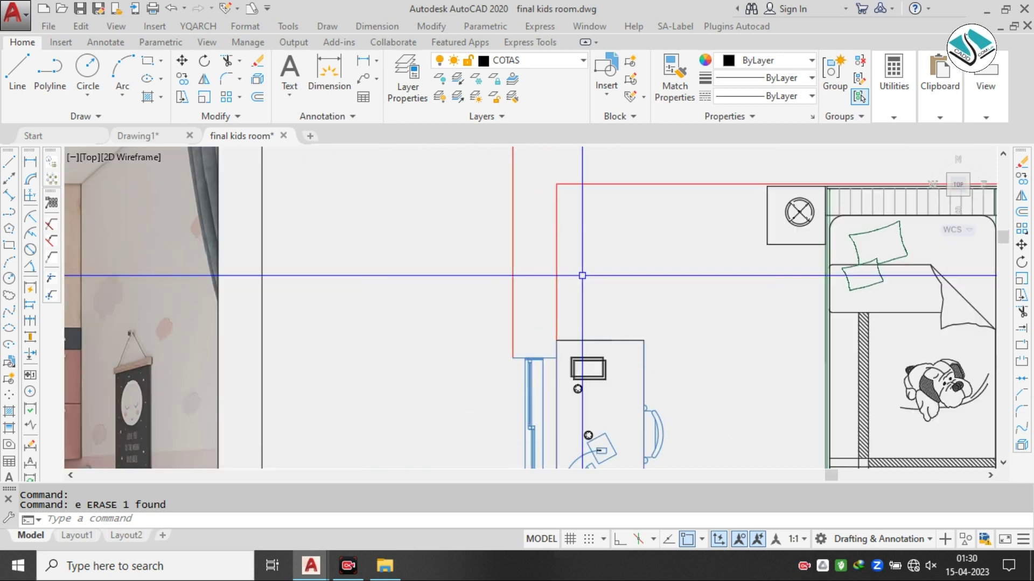
key("Return")
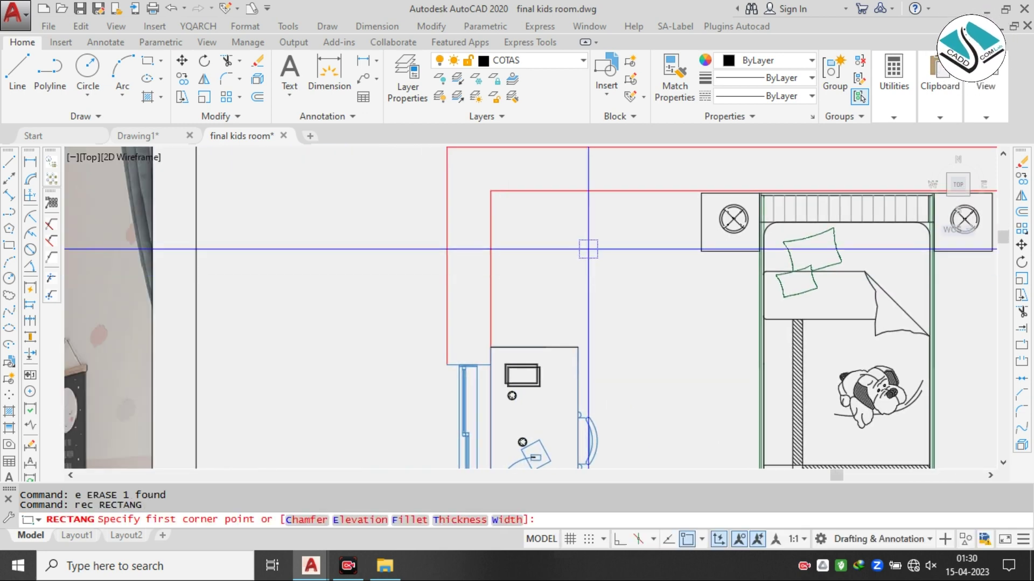
left_click(559, 272)
type("d")
key("Return")
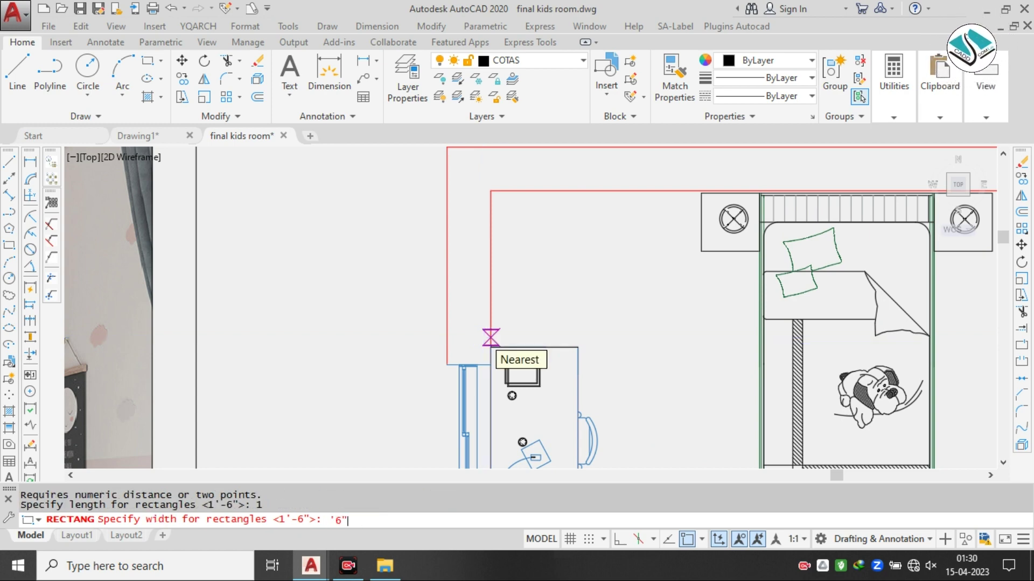
key("Return")
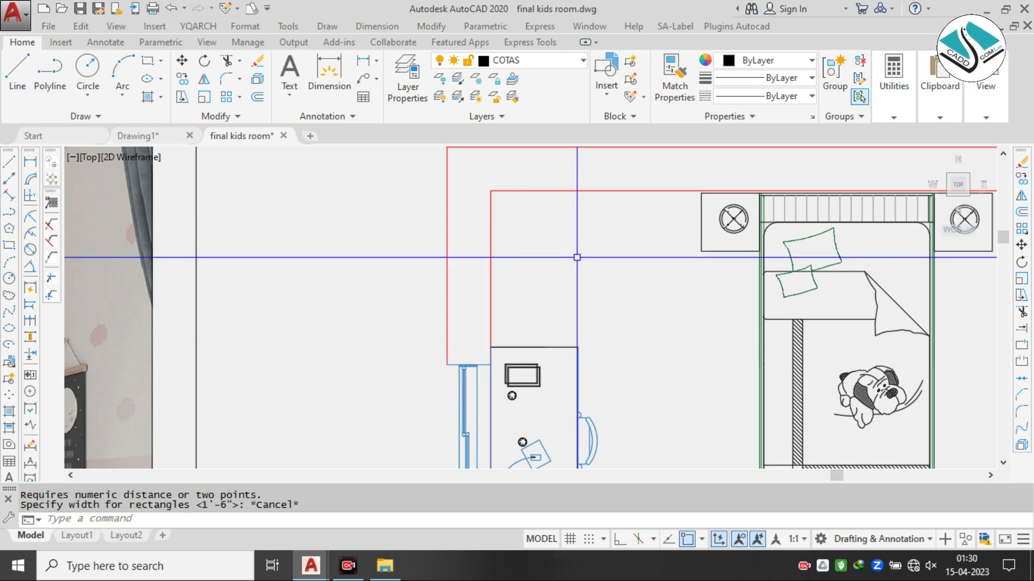
- Draw a 1'6" by 1'6" square in the free area between the study desk and the headboard wall
type("rec")
key("Return")
left_click(525, 241)
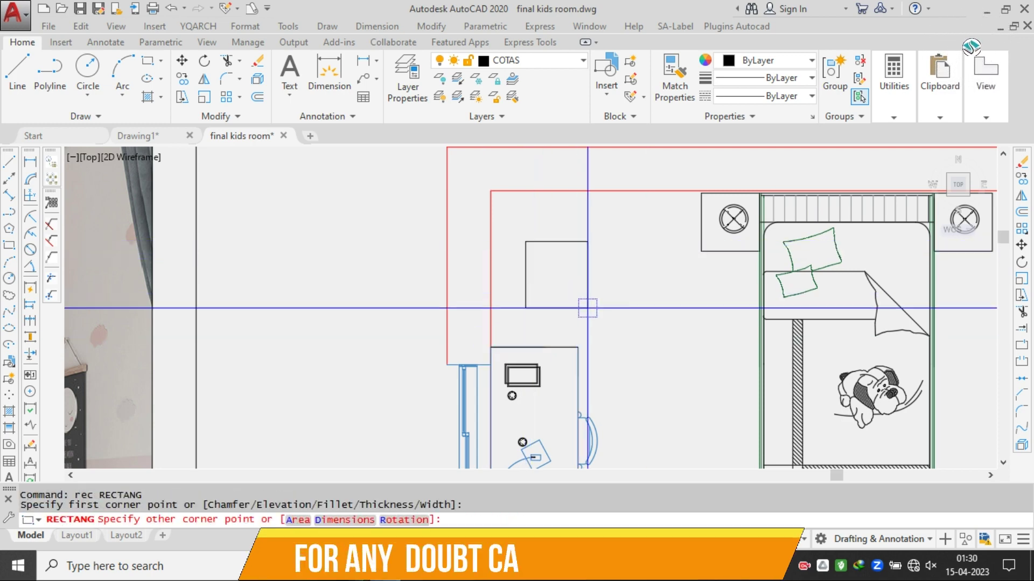
type("d")
key("Return")
type("1'6")
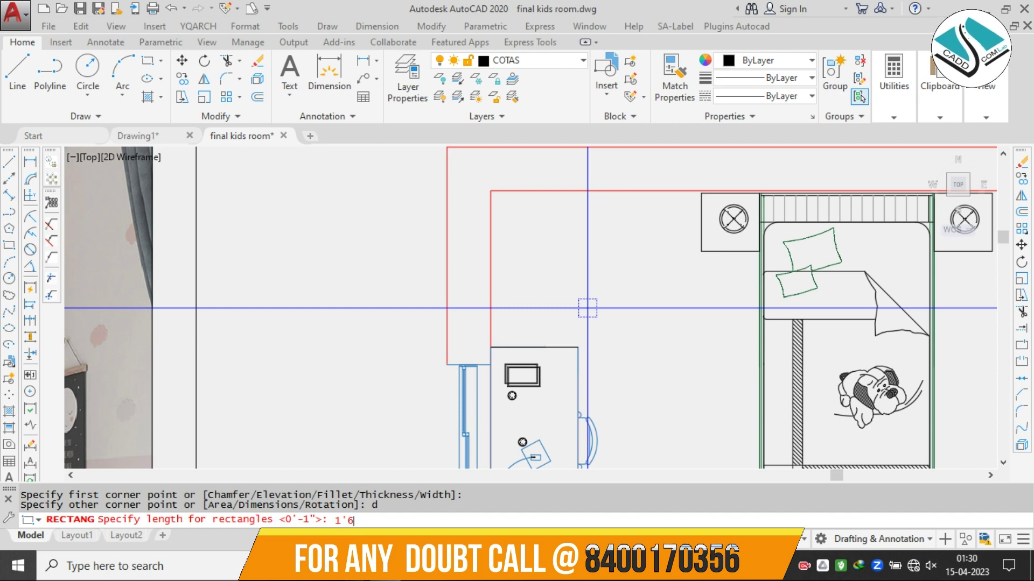
type("\"")
key("Return")
type("1'6\"")
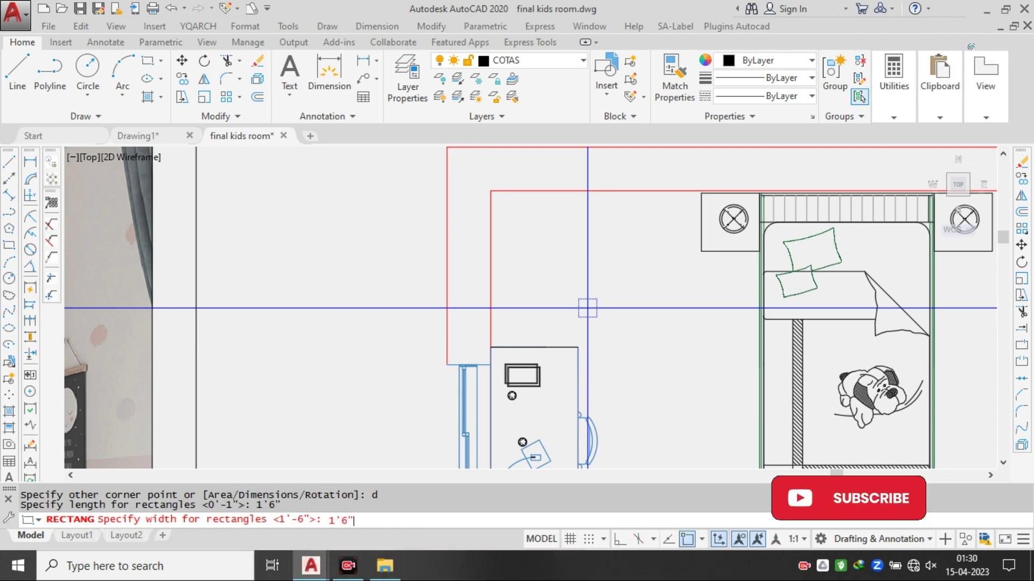
key("Return")
left_click(587, 308)
- Erase the 1'6" square between the study desk and the headboard wall
key("Escape")
left_click(629, 269)
left_click(558, 300)
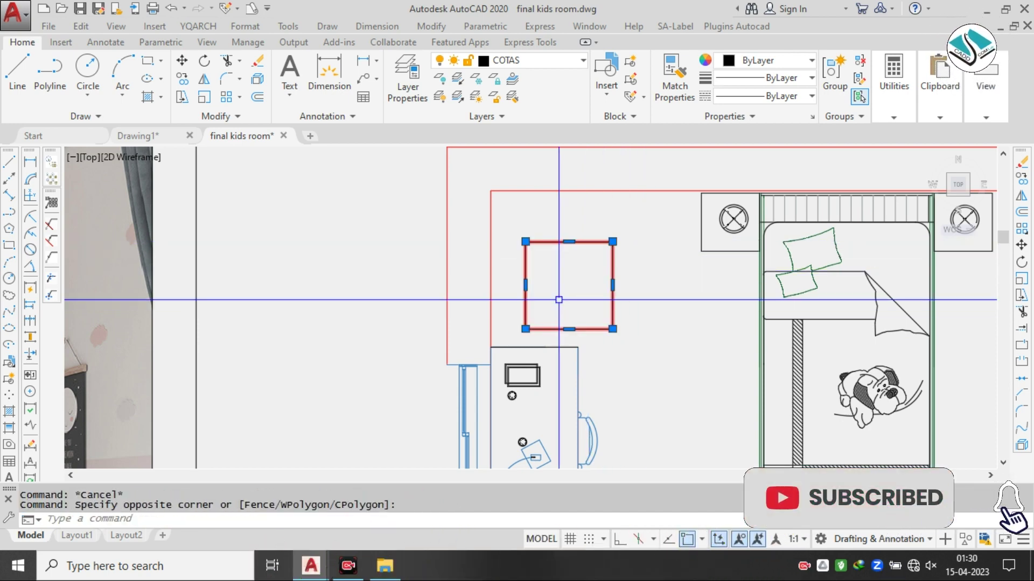
key("Escape")
key("Escape")
type("s")
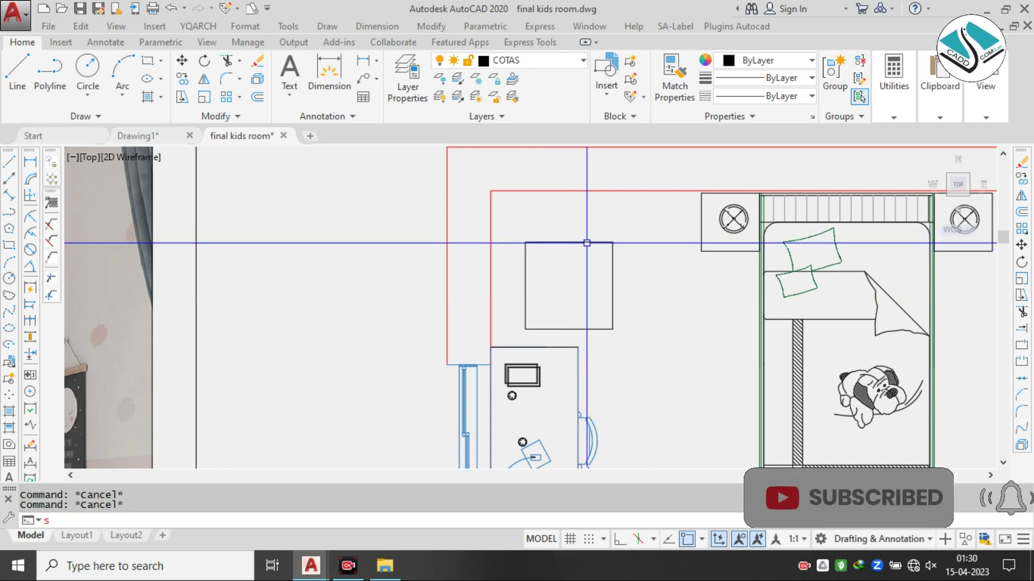
key("Escape")
left_click_drag(587, 243, 540, 283)
key("Return")
key("Escape")
left_click(587, 240)
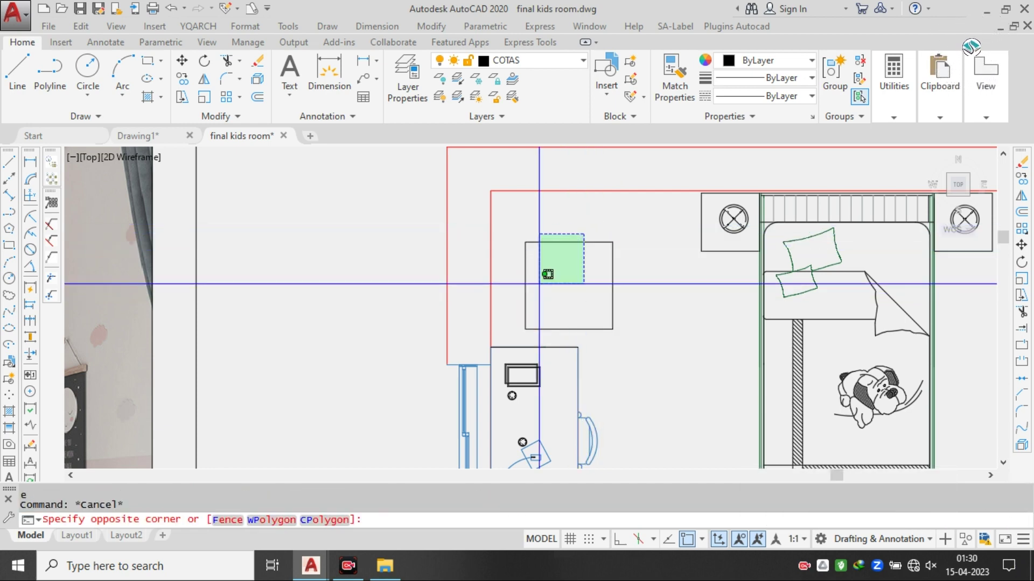
type("e")
key("Return")
left_click(526, 285)
key("Escape")
left_click(567, 233)
left_click(505, 293)
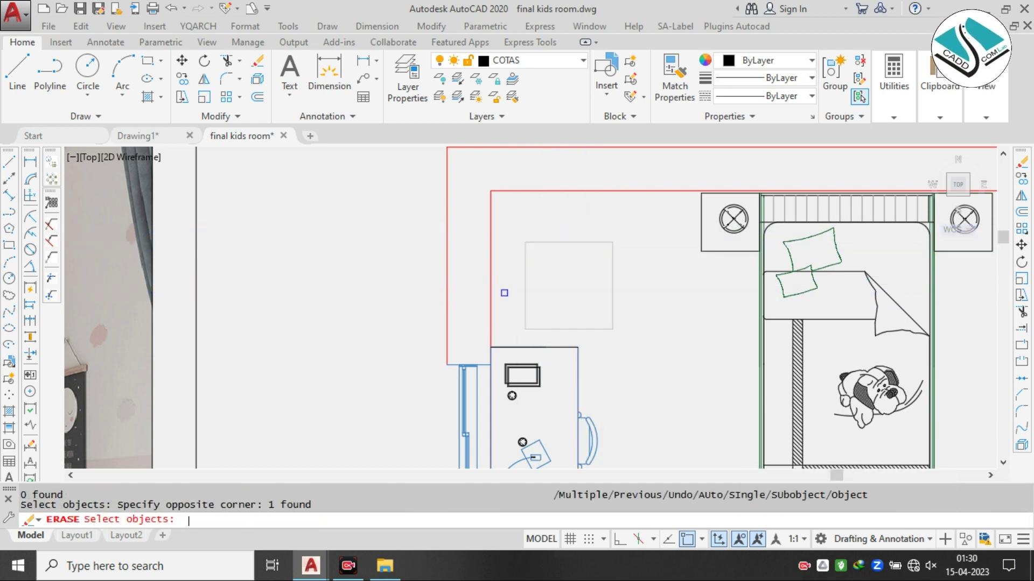
key("Escape")
key("Escape")
left_click(538, 289)
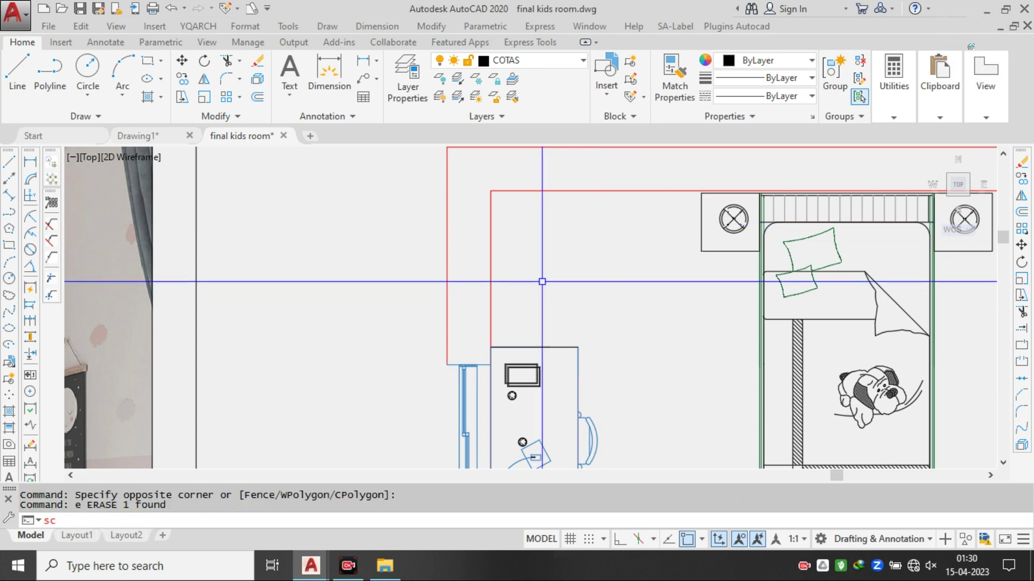
- Draw a 1' by 1' square in the free area between the study desk and the headboard wall
type("rec")
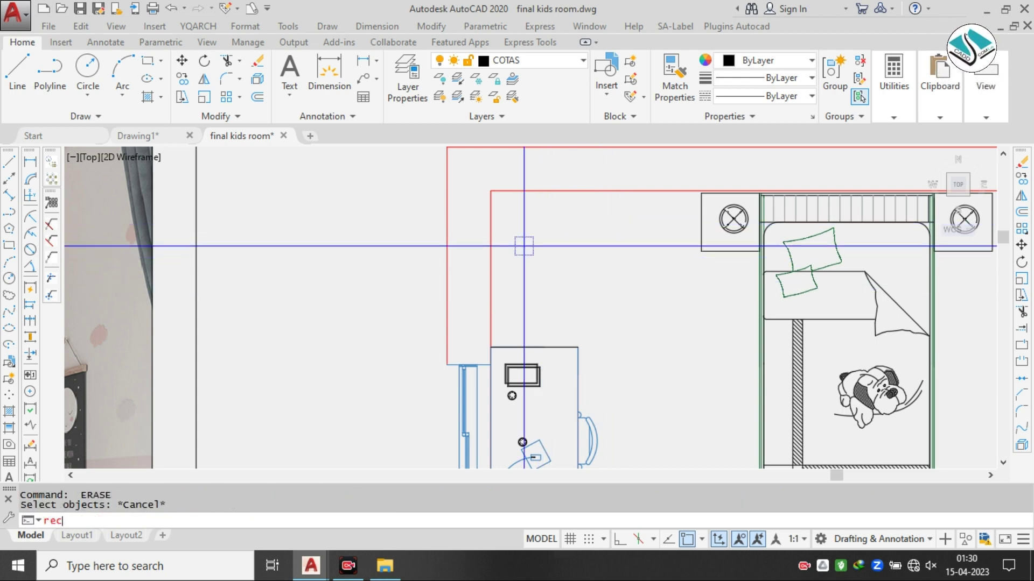
key("Return")
left_click(527, 245)
type("d")
key("Return")
type("1")
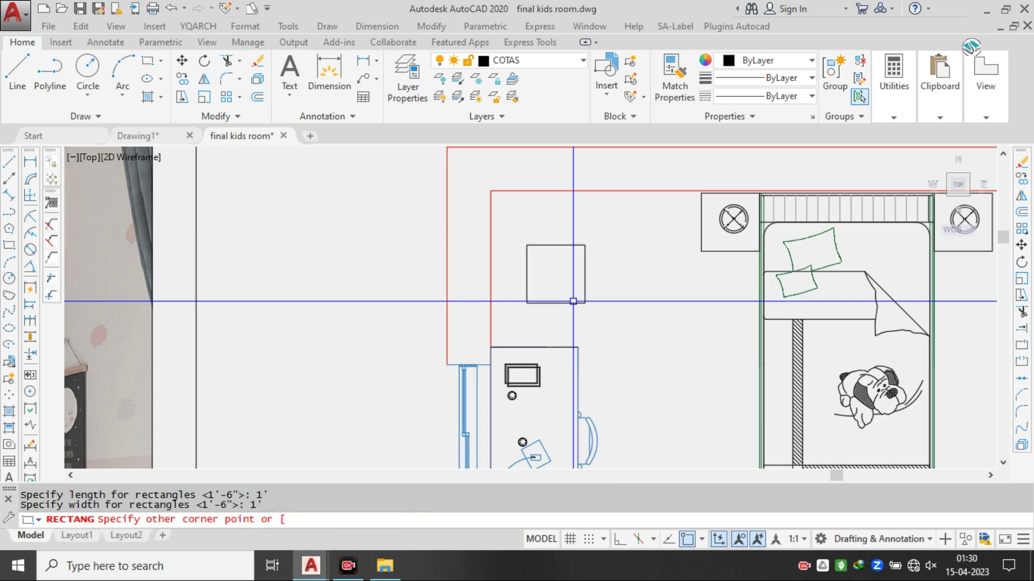
key("Escape")
- Move the 1' square so its side lies against the inner face of the window wall, near the room corner
left_click(611, 204)
left_click(543, 273)
type("m")
key("Return")
scroll(533, 239, "up", 4)
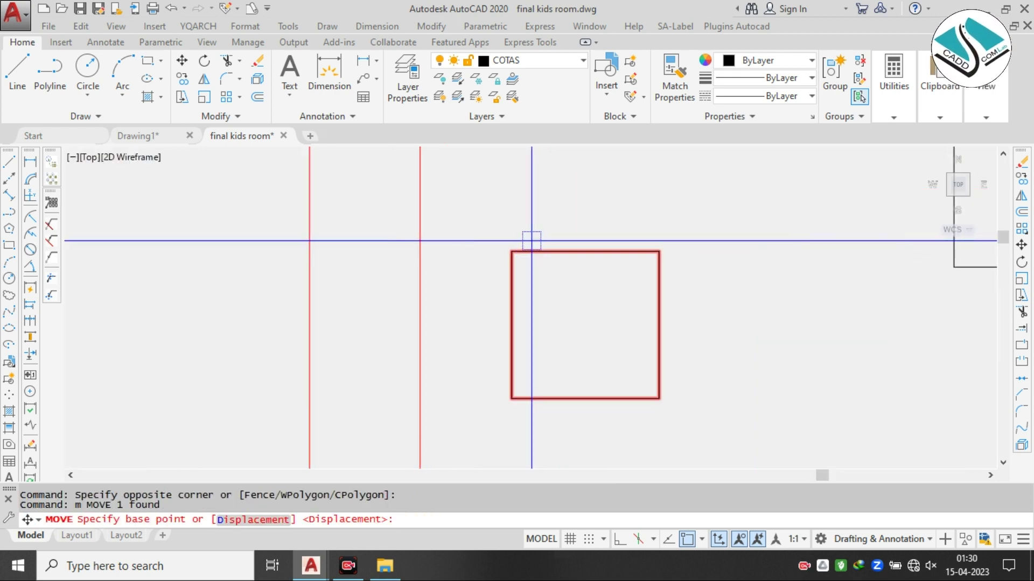
left_click(530, 240)
scroll(500, 239, "down", 4)
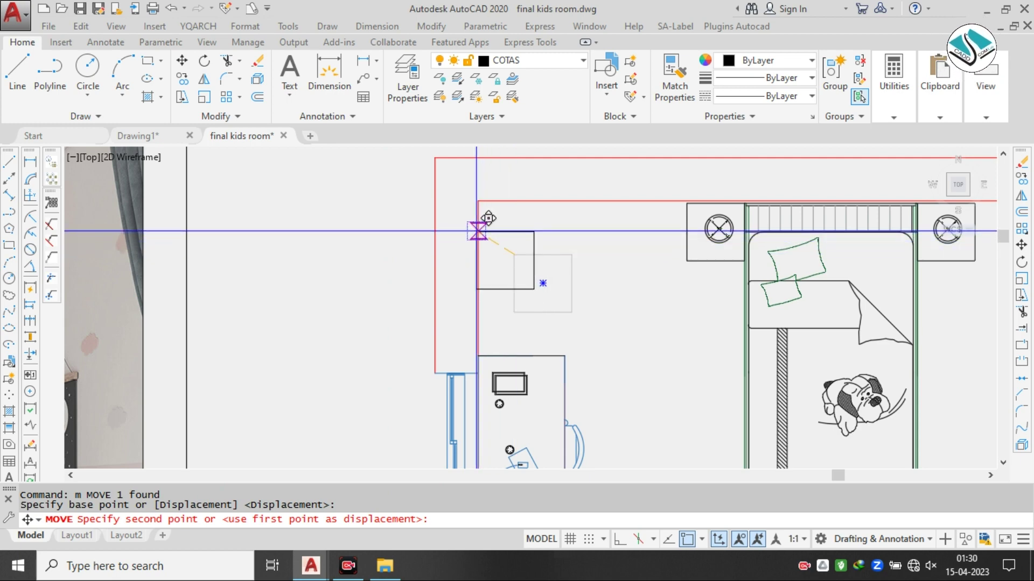
left_click(477, 230)
key("Escape")
- Copy the 1' square along the window wall toward the desk, leaving a small gap between the two squares
scroll(551, 263, "up", 2)
left_click(563, 243)
left_click(494, 285)
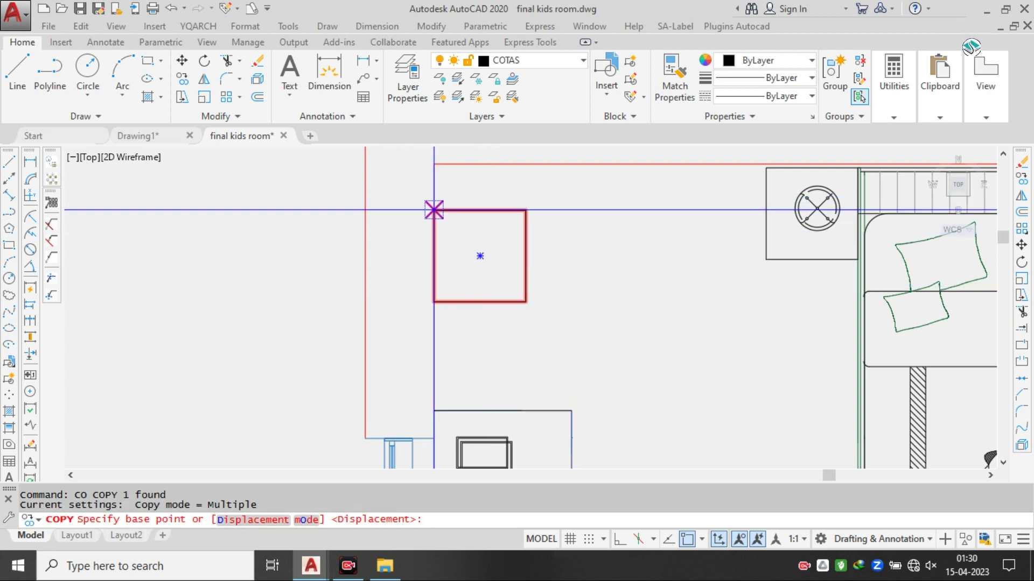
left_click(434, 210)
scroll(425, 302, "up", 4)
left_click(423, 289)
key("Escape")
scroll(423, 290, "down", 4)
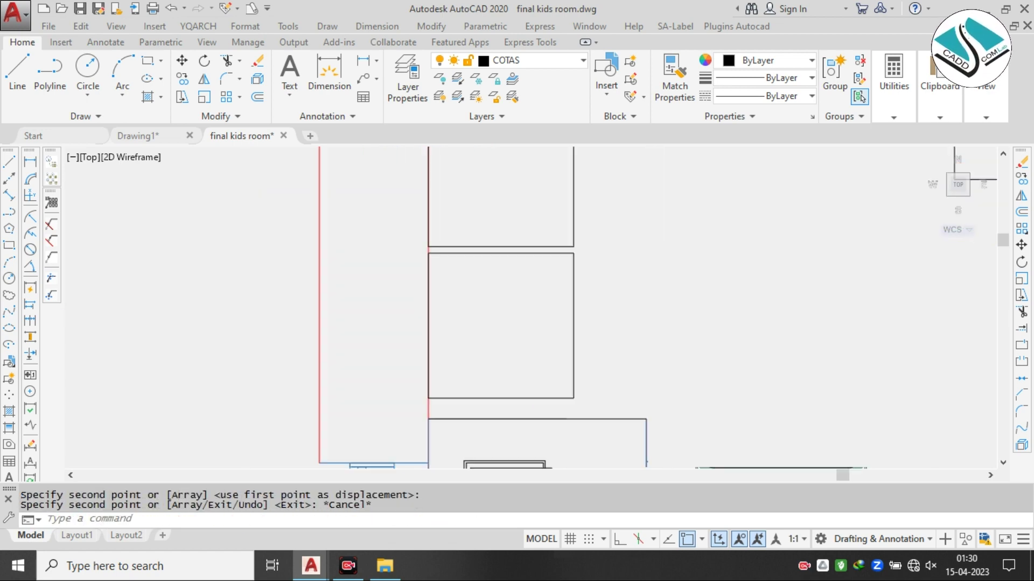
- Copy the pair of 1' squares to the door side of the study desk
scroll(513, 206, "up", 4)
left_click(513, 206)
left_click(425, 244)
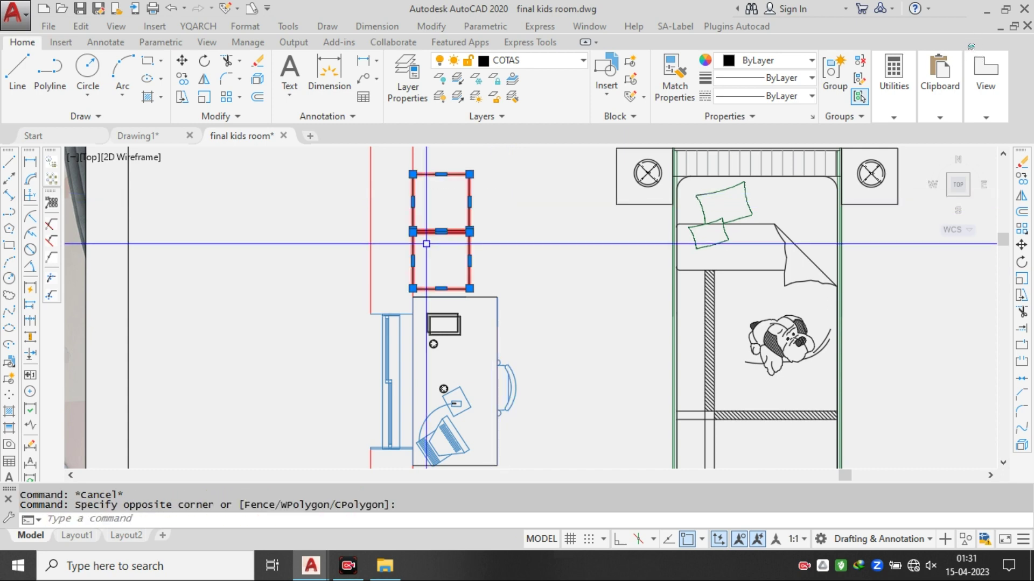
key("Return")
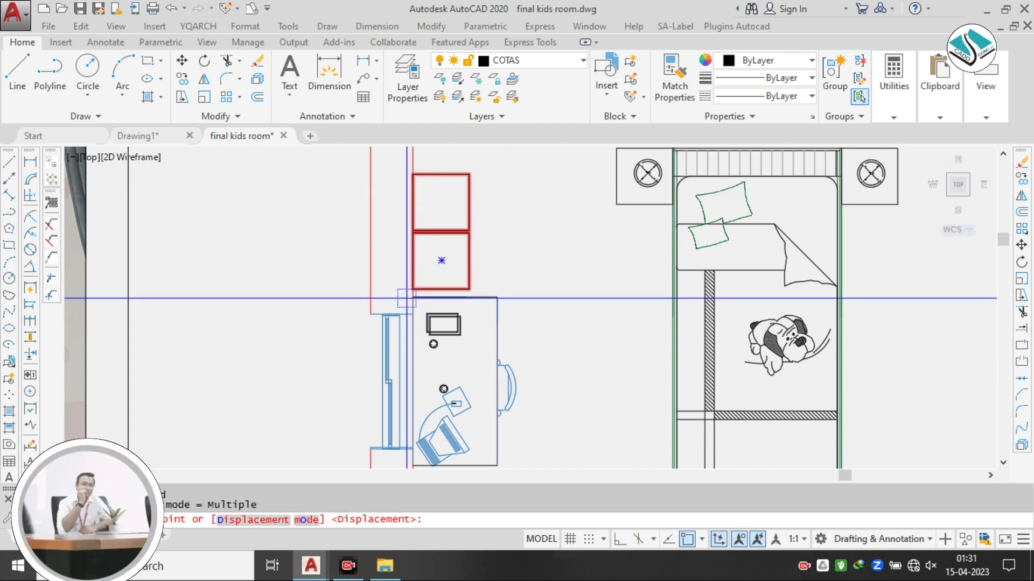
left_click(412, 291)
scroll(409, 296, "down", 3)
middle_click_drag(407, 307, 407, 192)
scroll(415, 301, "up", 2)
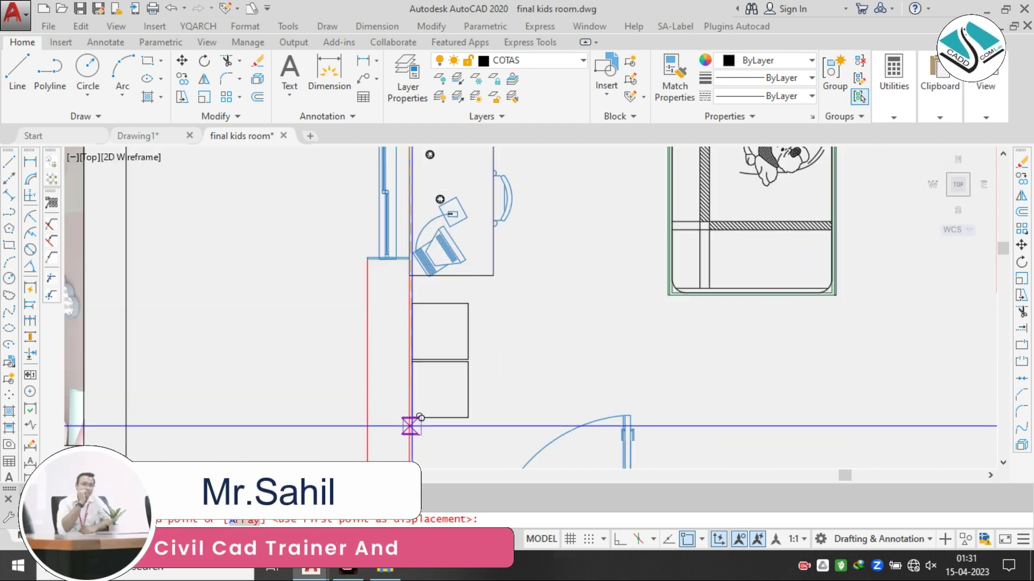
left_click(471, 421)
key("Escape")
- Move the copied pair of squares against the inner face of the window wall, just below the study desk
left_click(555, 336)
left_click(462, 401)
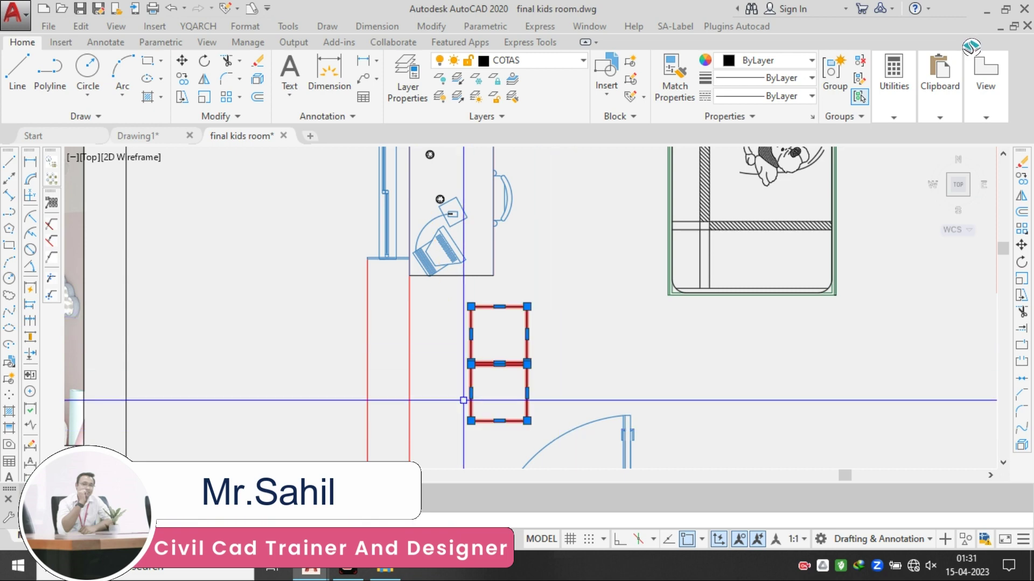
type("m")
key("Return")
scroll(454, 296, "up", 4)
left_click(498, 323)
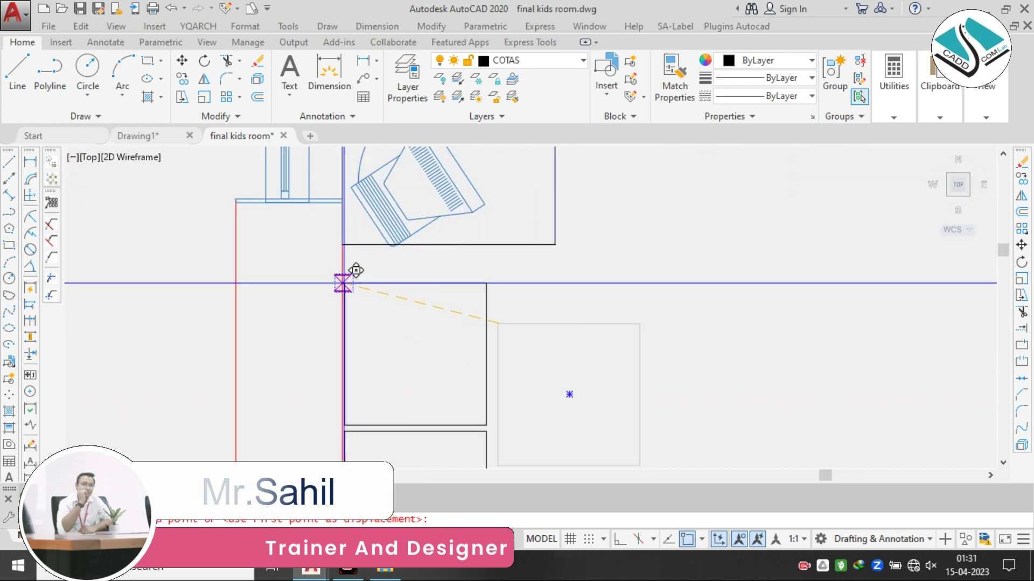
scroll(388, 231, "down", 3)
key("Escape")
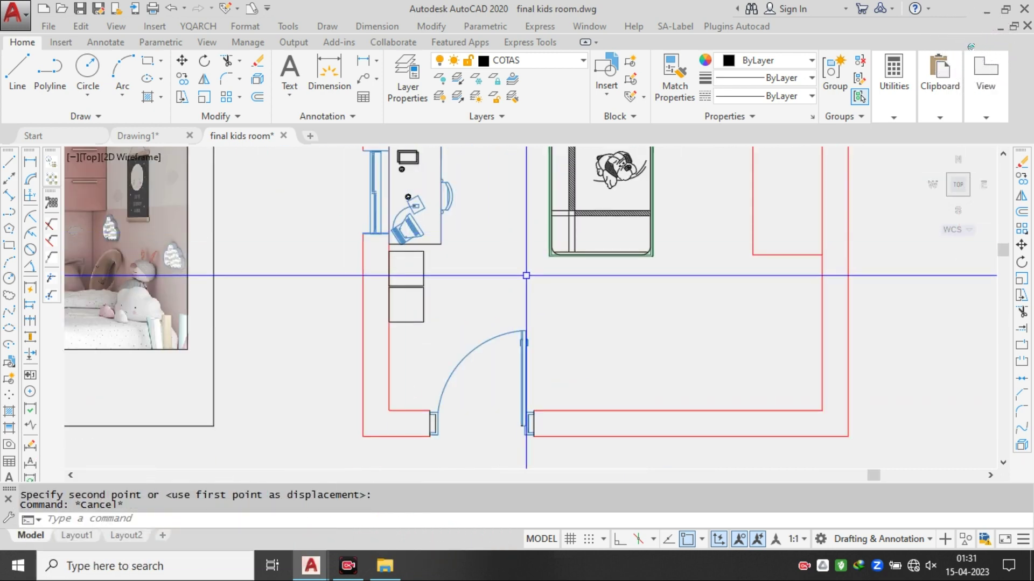
- Compare the shelf squares on both sides of the desk with the wall units in the reference photo
scroll(526, 231, "down", 3)
scroll(446, 215, "up", 6)
scroll(446, 215, "down", 6)
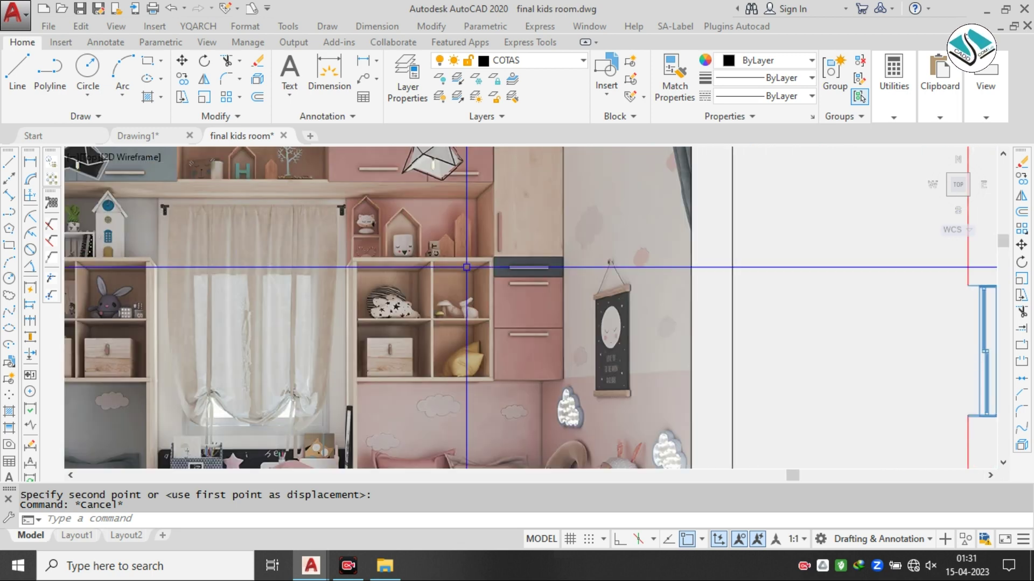
scroll(666, 281, "up", 2)
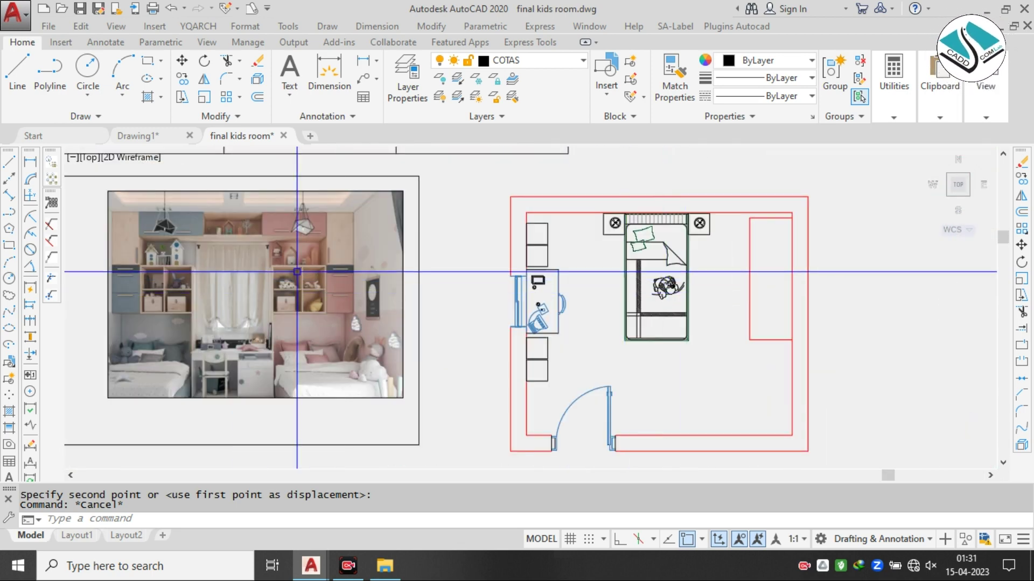
scroll(297, 271, "up", 2)
scroll(405, 258, "down", 5)
scroll(569, 258, "up", 2)
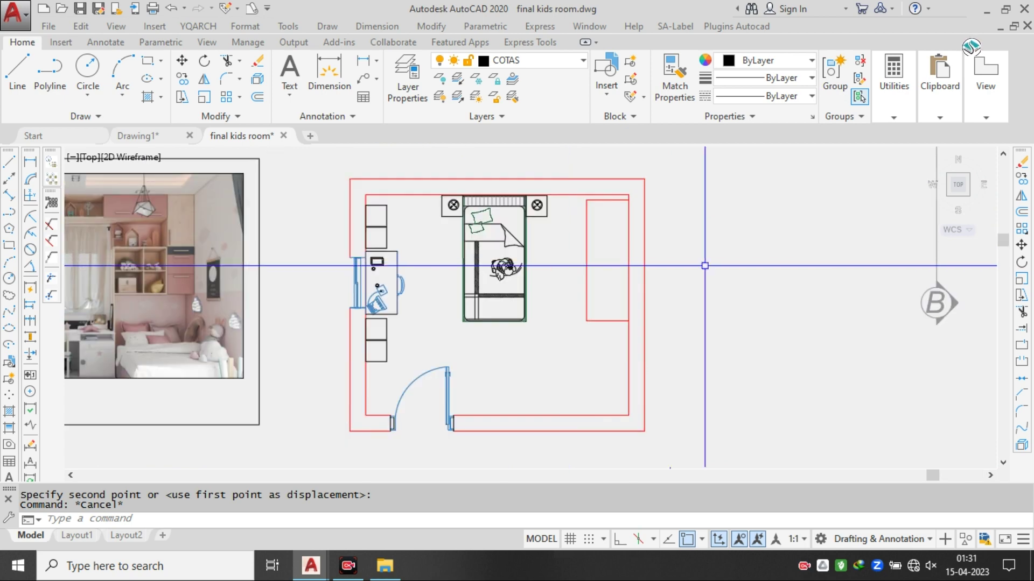
- Examine the bedroom reference photos for wall units, bed and nightstand arrangement to compare against the room plan
scroll(654, 270, "down", 2)
scroll(589, 257, "up", 2)
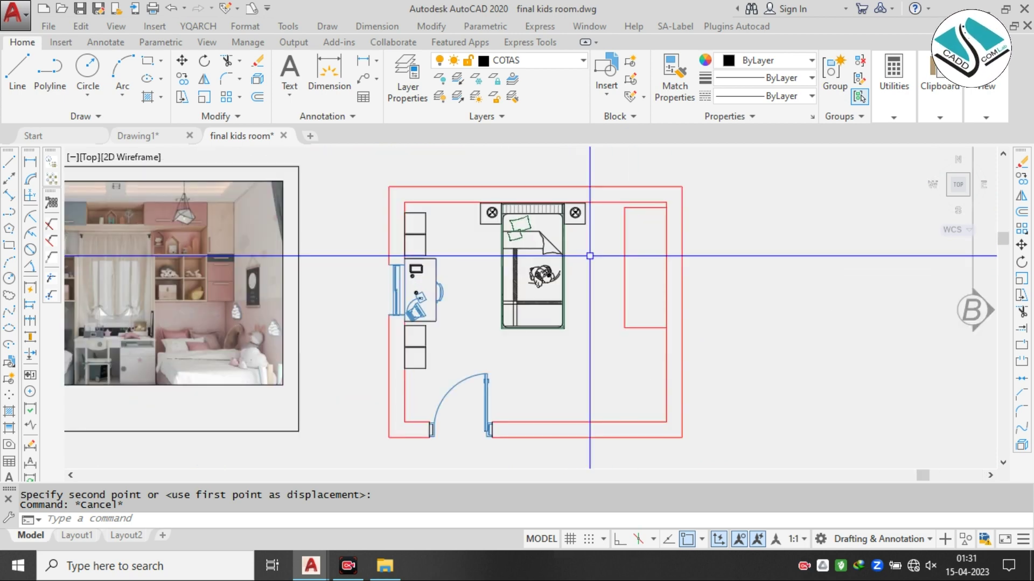
scroll(306, 302, "down", 3)
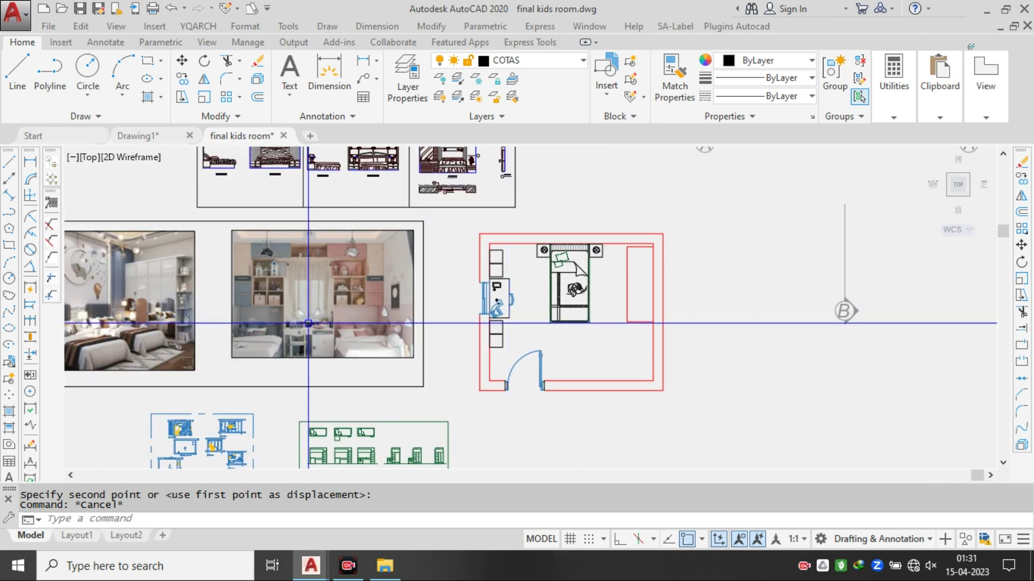
scroll(308, 324, "up", 3)
middle_click_drag(296, 330, 728, 316)
scroll(506, 321, "down", 2)
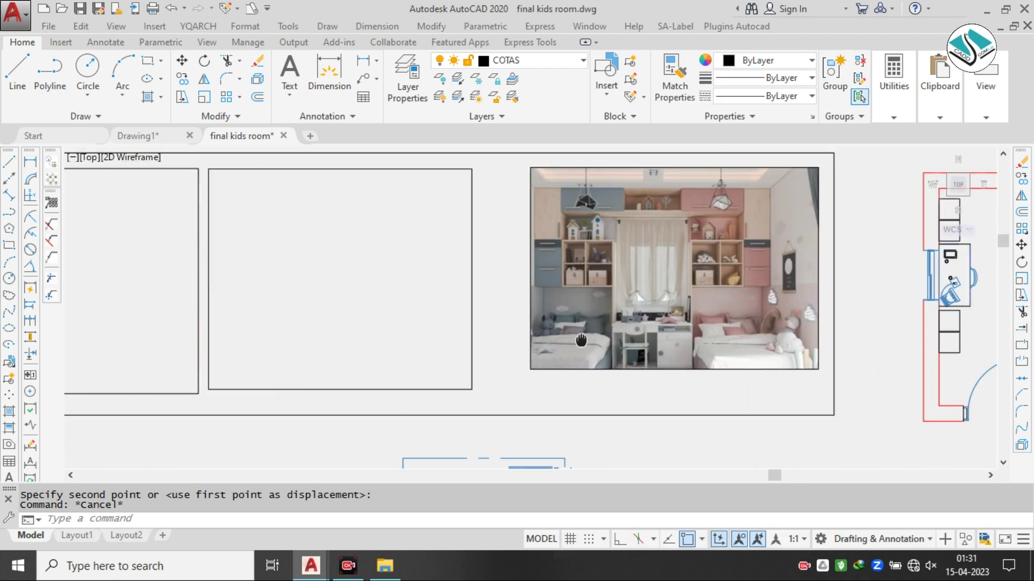
scroll(362, 309, "up", 2)
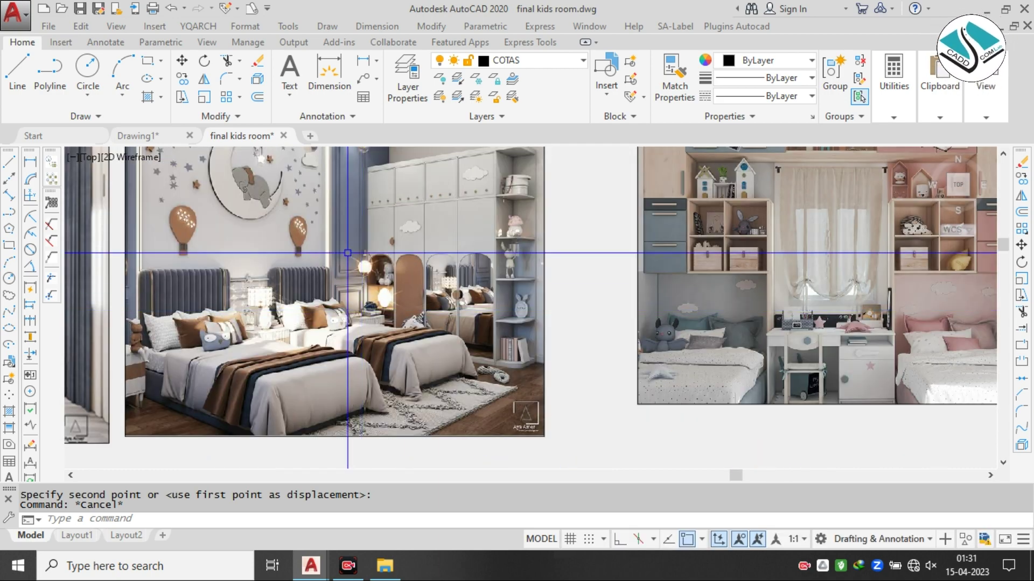
scroll(392, 316, "down", 2)
middle_click_drag(232, 292, 325, 311)
scroll(280, 311, "up", 3)
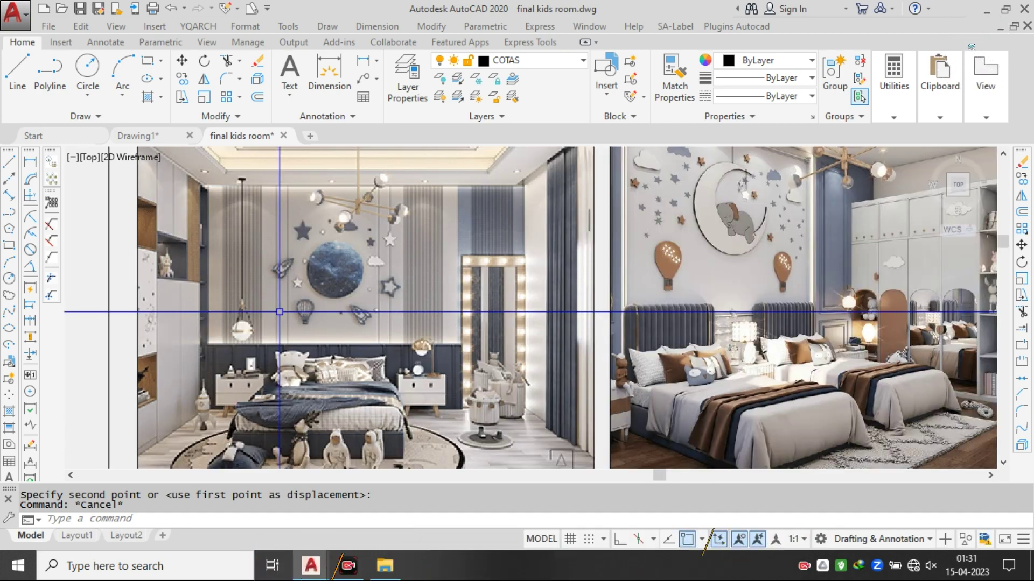
scroll(274, 299, "down", 6)
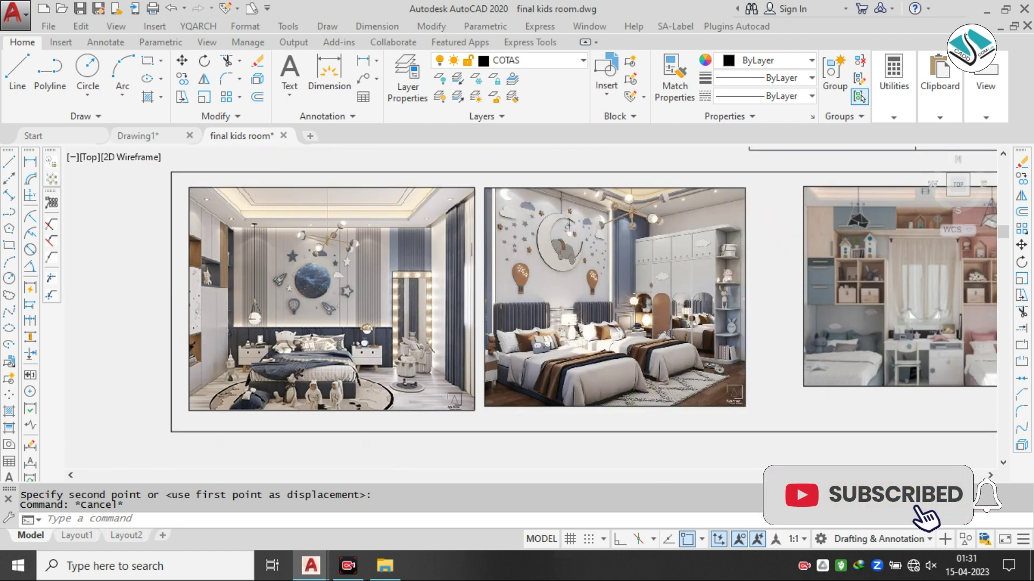
middle_click_drag(711, 296, 565, 296)
scroll(565, 297, "up", 4)
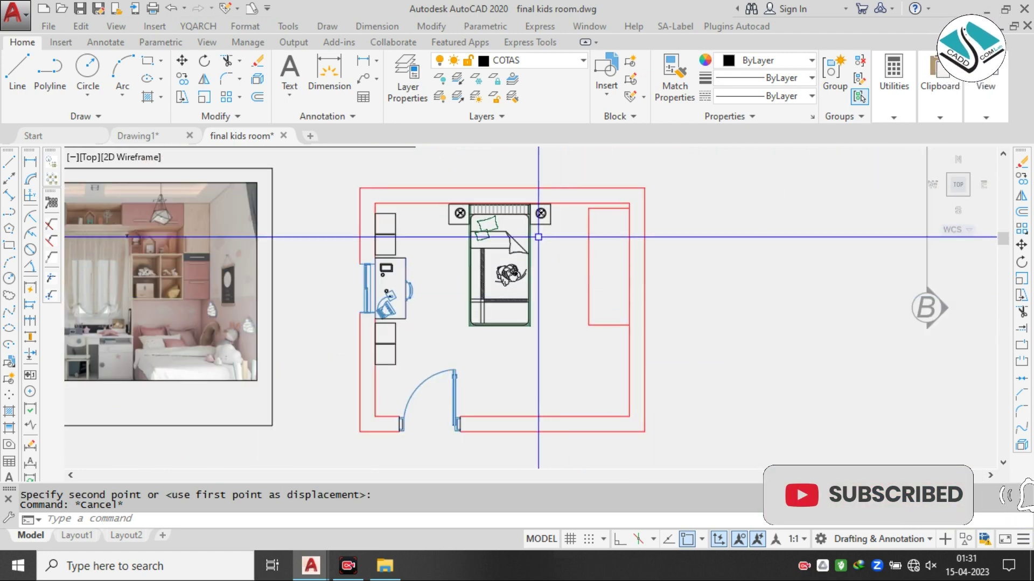
key("Escape")
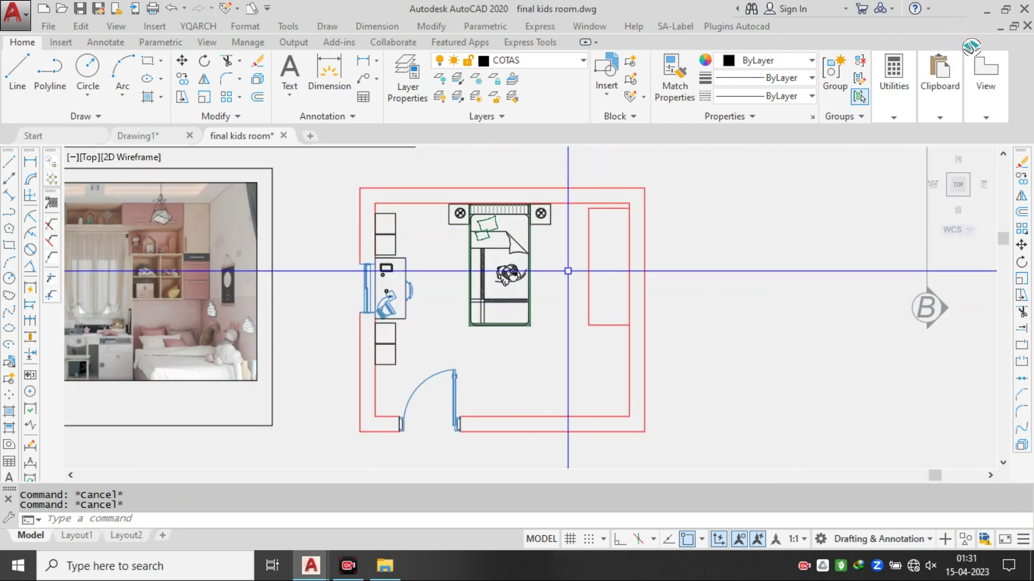
- Try assigning the two shelf squares above the desk to the DESIGNATOR_DEPA layer
scroll(477, 209, "up", 4)
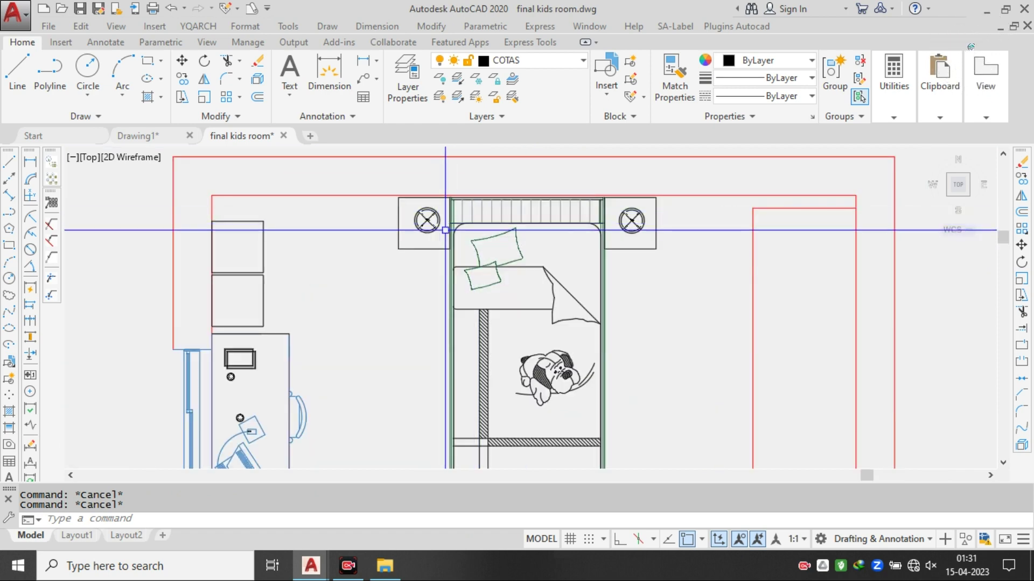
scroll(207, 269, "up", 2)
left_click(340, 230)
left_click(279, 295)
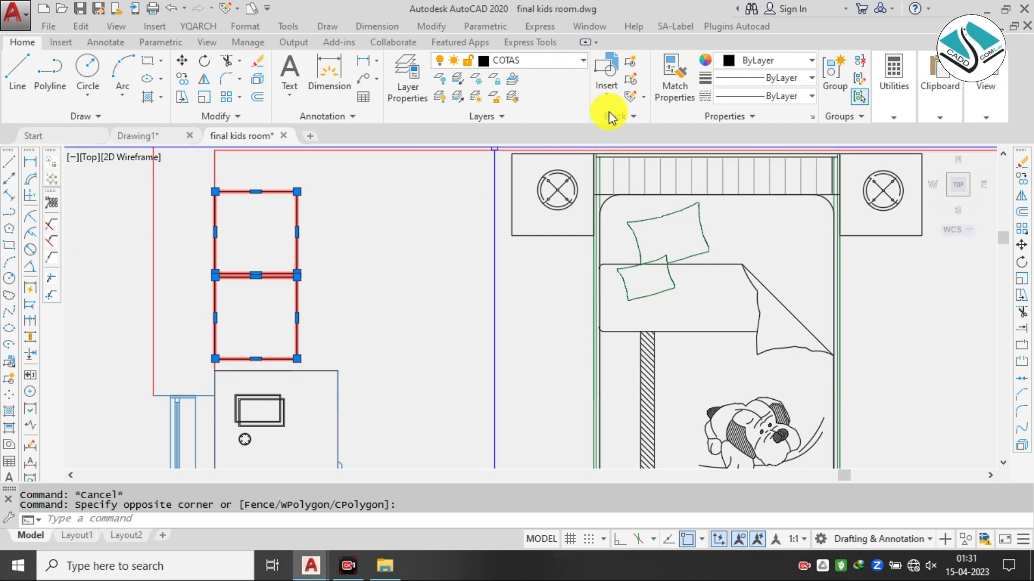
left_click(565, 60)
left_click(512, 115)
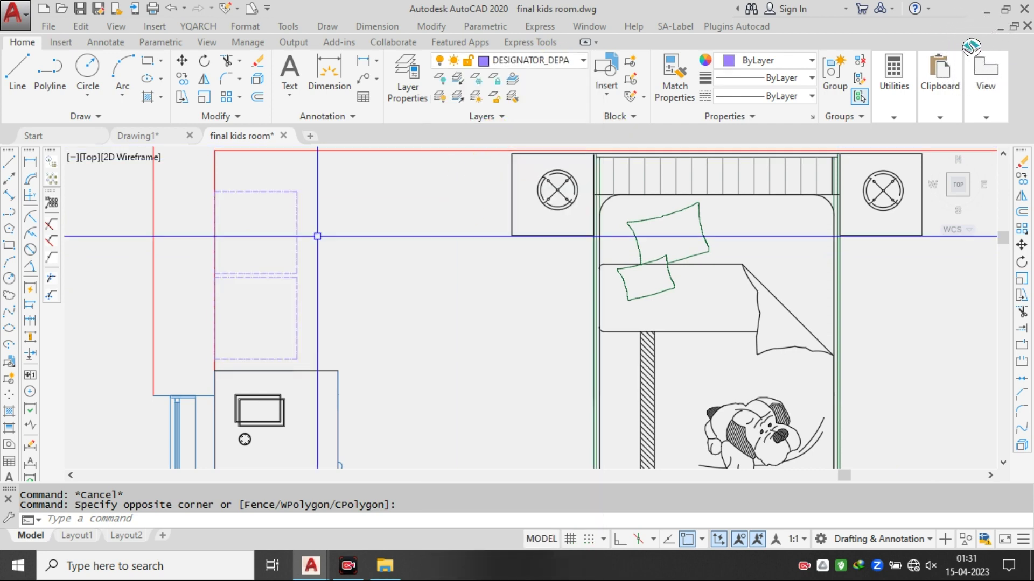
- Set the two shelf squares above the desk to ByLayer linetype and move them to the layer with brown continuous lines
left_click(264, 283)
left_click(781, 96)
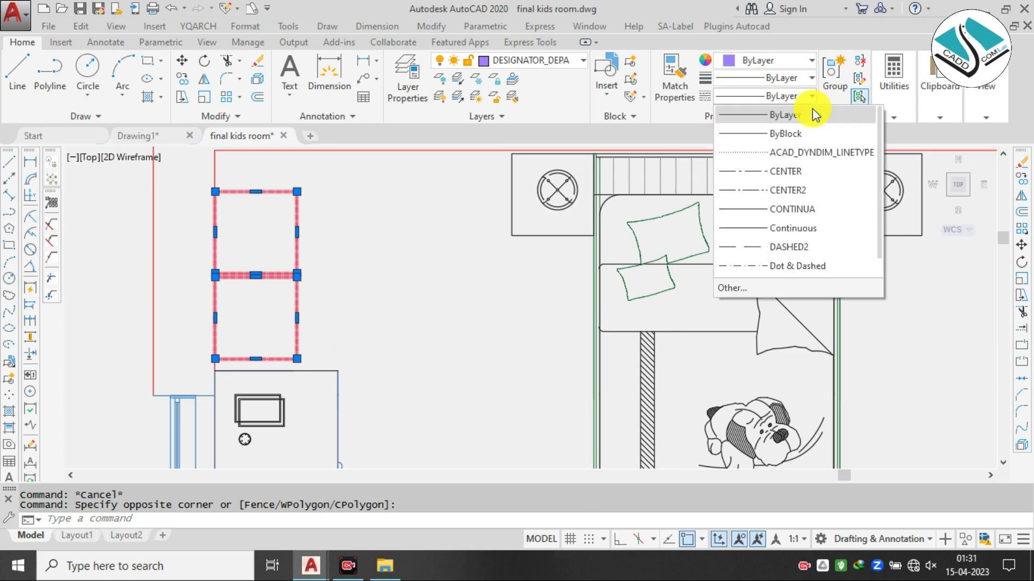
left_click(787, 116)
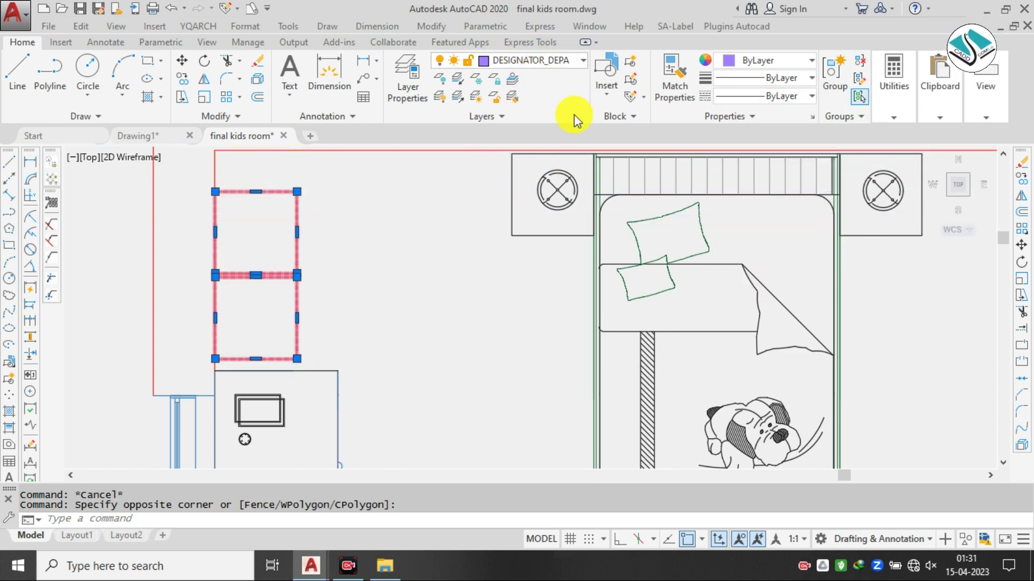
left_click(566, 60)
left_click(533, 280)
left_click(533, 280)
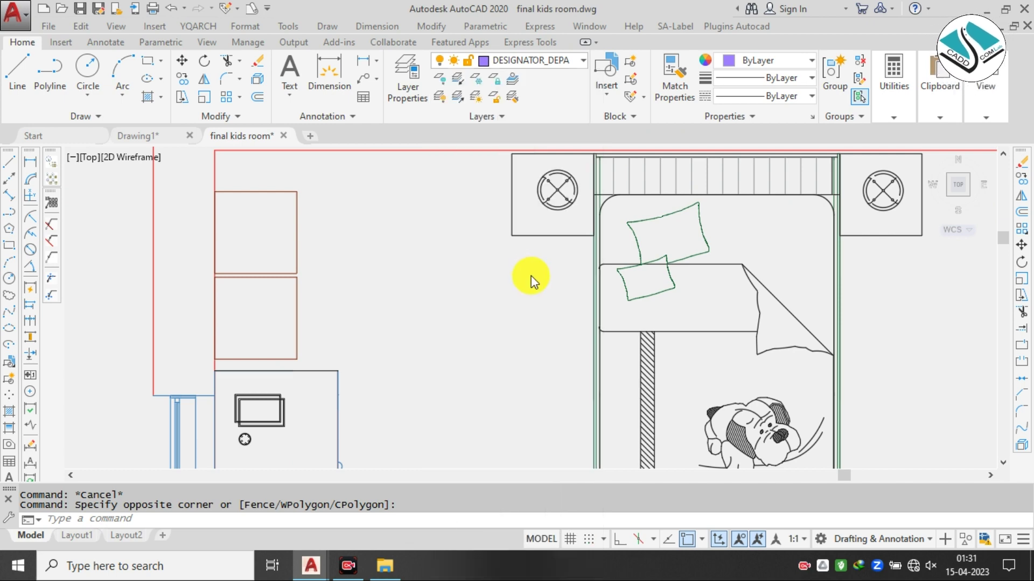
key("Escape")
key("Escape")
- Match the properties of the brown shelf square onto the two shelf squares on the door side of the desk
scroll(369, 215, "down", 4)
middle_click_drag(371, 353, 383, 291)
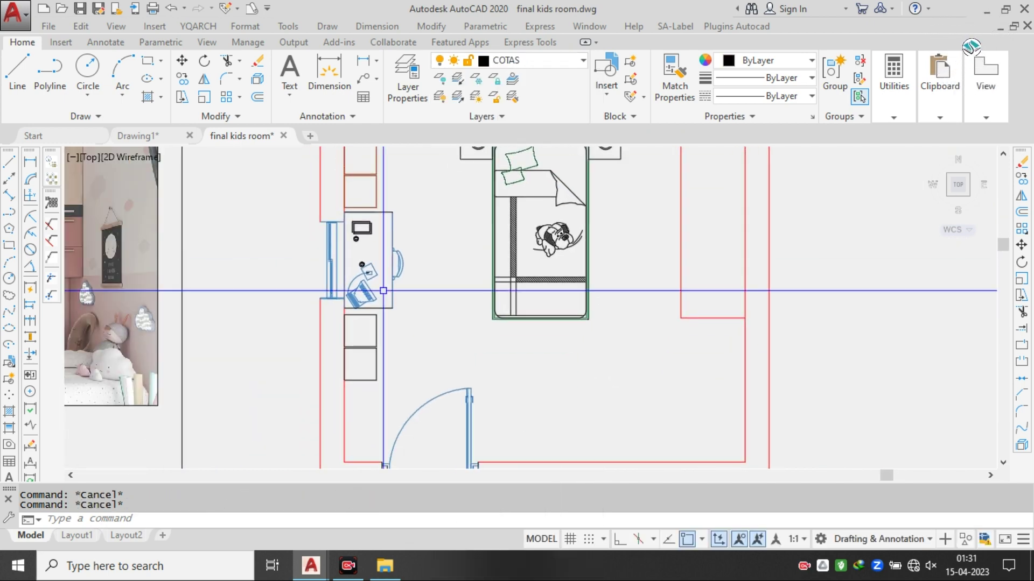
left_click(378, 178)
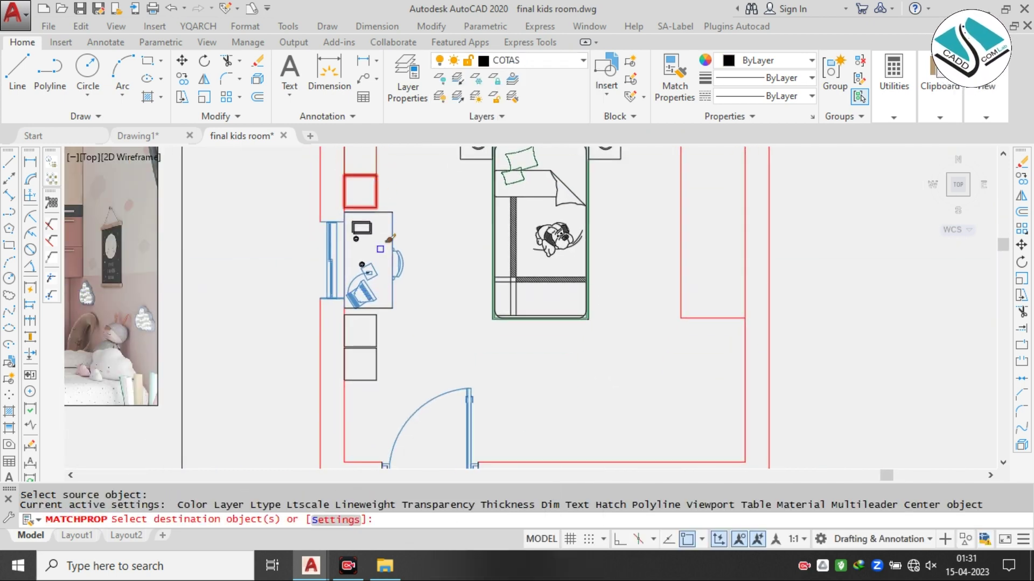
scroll(356, 382, "up", 4)
left_click(368, 302)
left_click(450, 254)
left_click(450, 254)
left_click(389, 323)
scroll(394, 322, "down", 4)
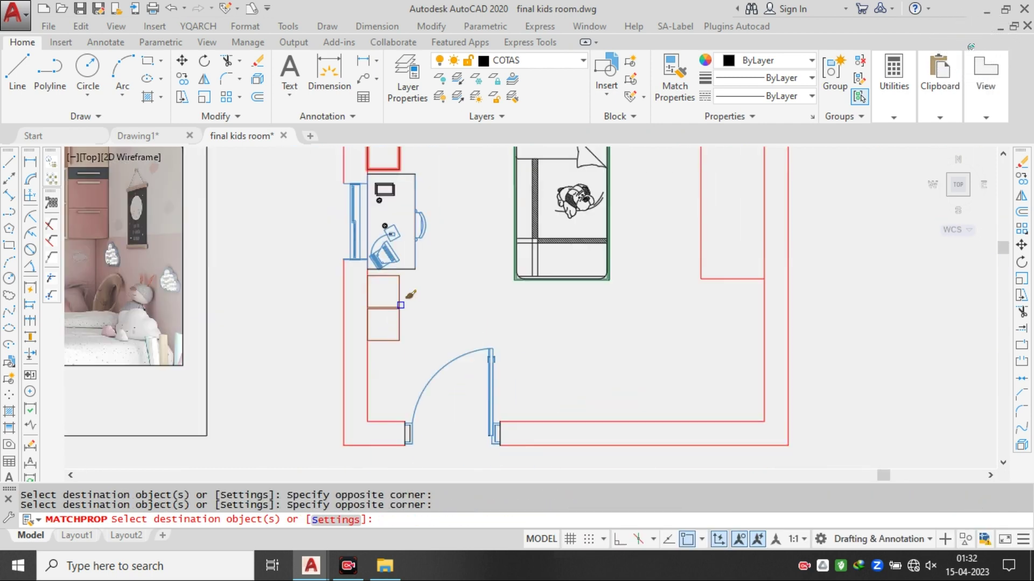
key("Escape")
- Erase the overlapping line on the chair side of the study desk outline
middle_click_drag(409, 230, 401, 256)
scroll(402, 251, "up", 4)
middle_click_drag(384, 166, 383, 231)
scroll(389, 229, "up", 4)
left_click(452, 222)
left_click(382, 243)
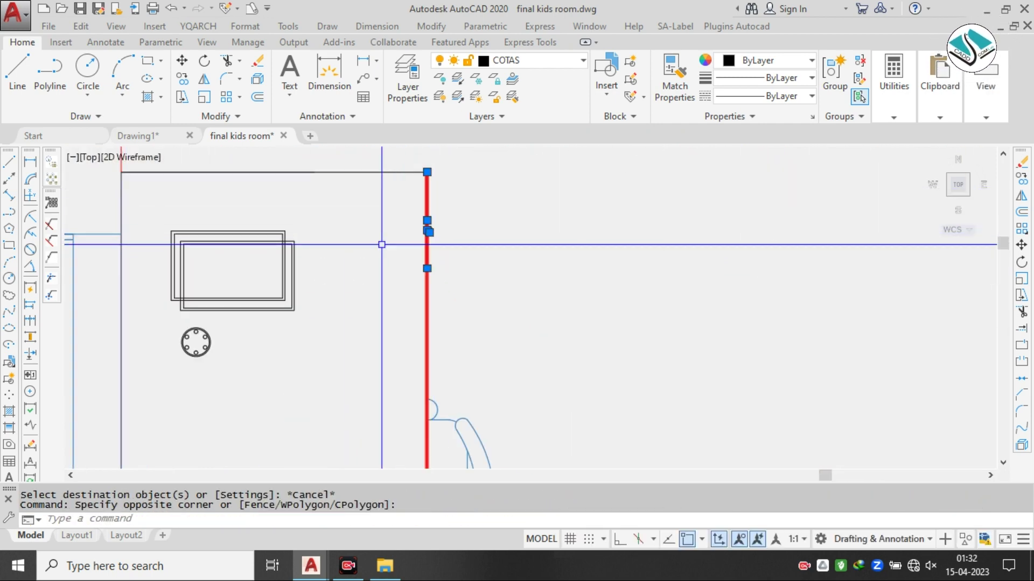
key("Escape")
left_click(410, 217)
left_click(461, 303)
type("e")
key("Return")
scroll(406, 228, "down", 2)
- Set the colour of all the study desk's outline edges to orange 242,103,34
left_click(432, 188)
left_click(379, 267)
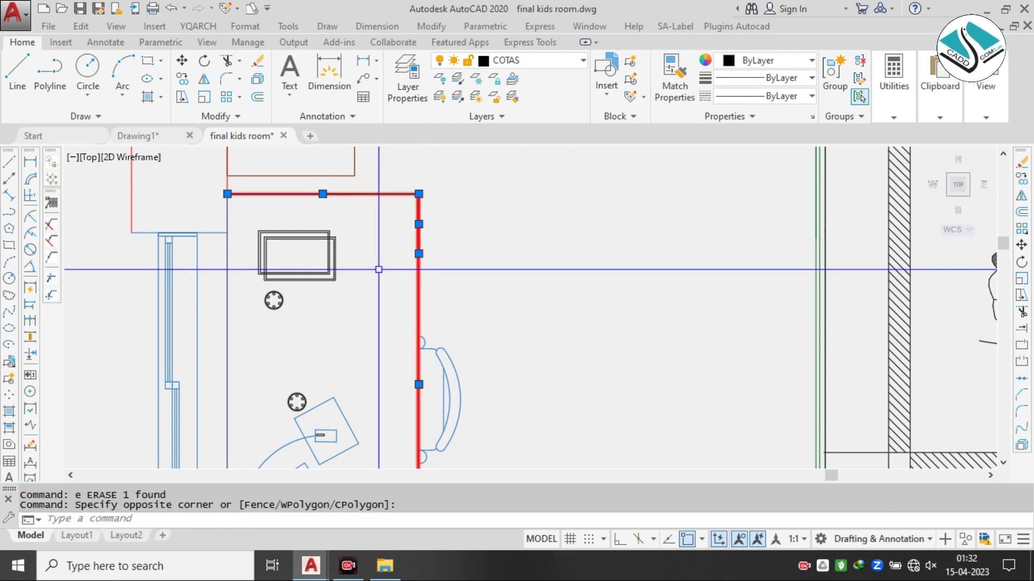
mouse_move(390, 383)
middle_mouse_down()
mouse_move(418, 229)
mouse_move(435, 285)
middle_mouse_up()
left_click(436, 288)
left_click(419, 344)
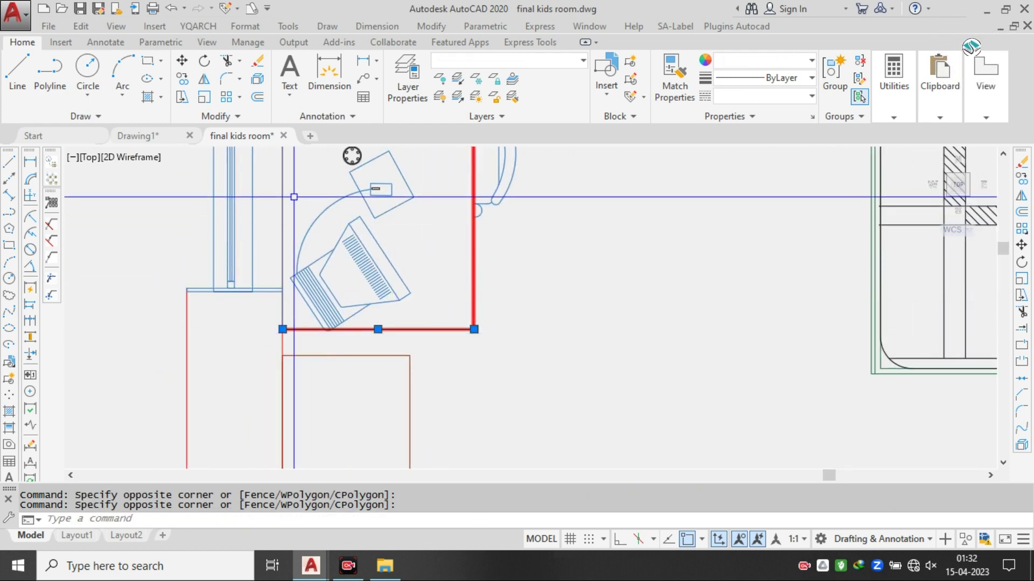
left_click(282, 208)
scroll(285, 205, "down", 4)
middle_click_drag(330, 186, 345, 254)
scroll(350, 182, "up", 2)
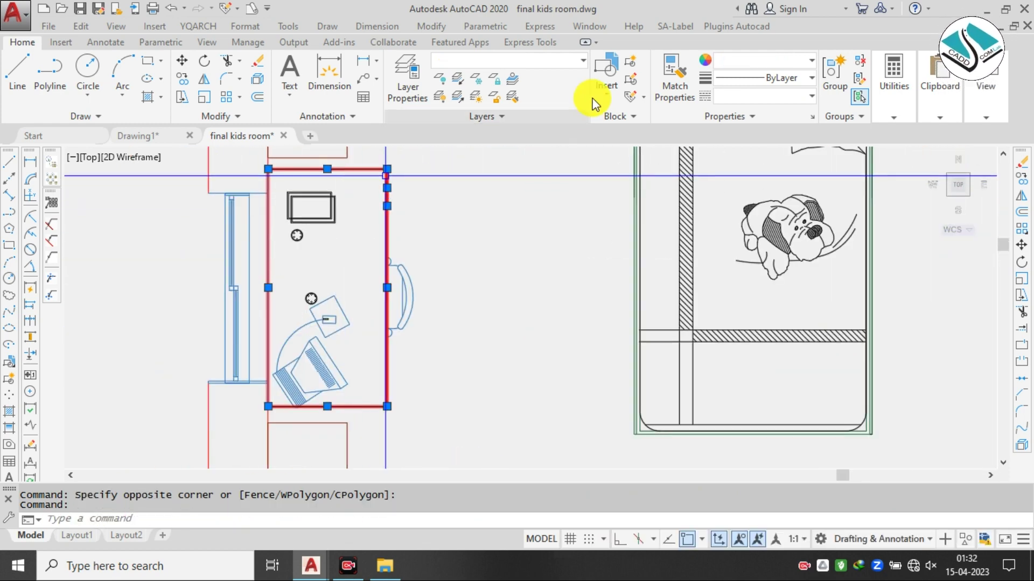
left_click(760, 63)
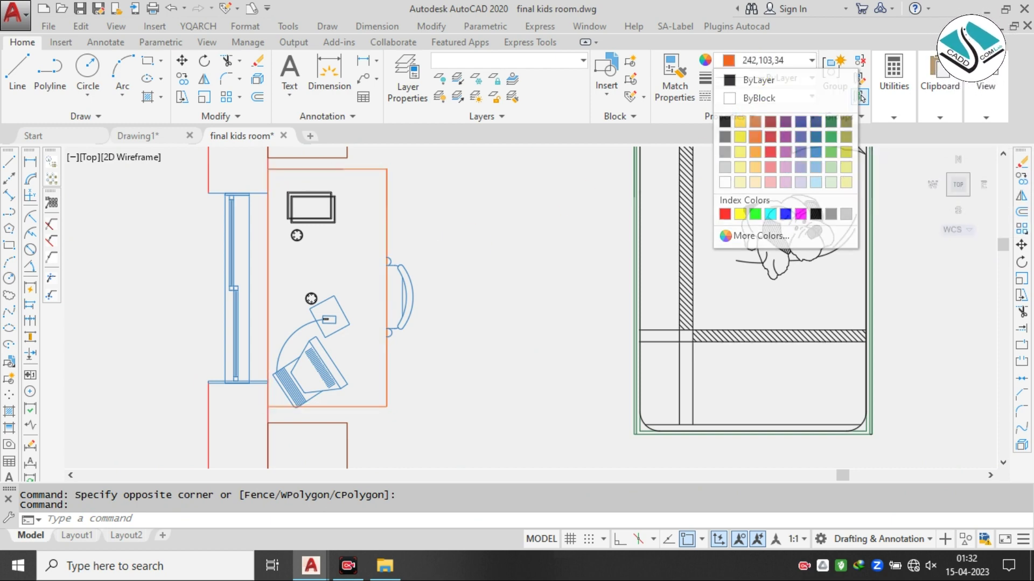
key("Escape")
- Recolour the laptop, the lamp and the small round item beside it on the desk grey
middle_click_drag(328, 318, 381, 258)
scroll(393, 260, "up", 2)
left_click(402, 244)
key("Escape")
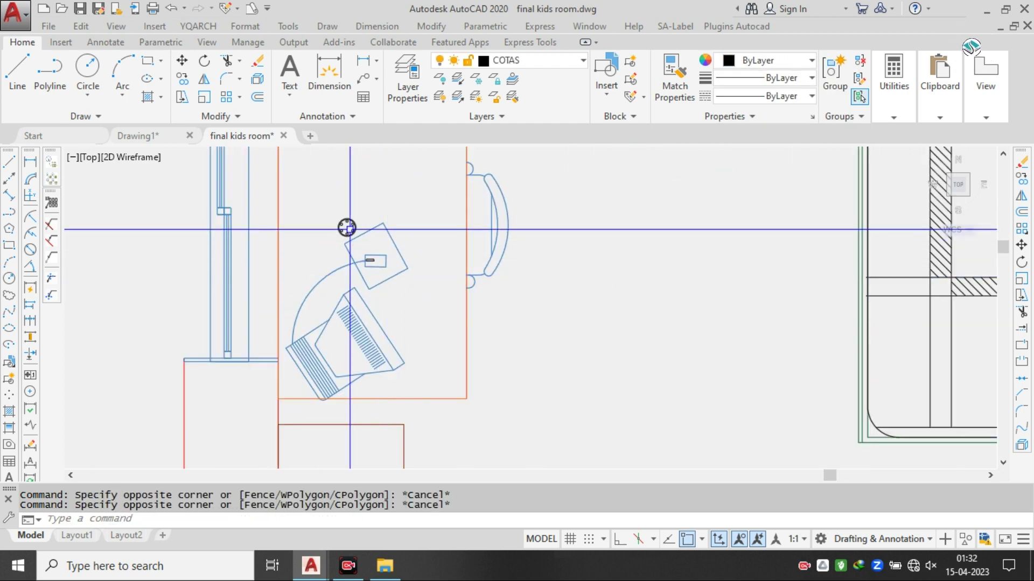
left_click(283, 213)
left_click(441, 386)
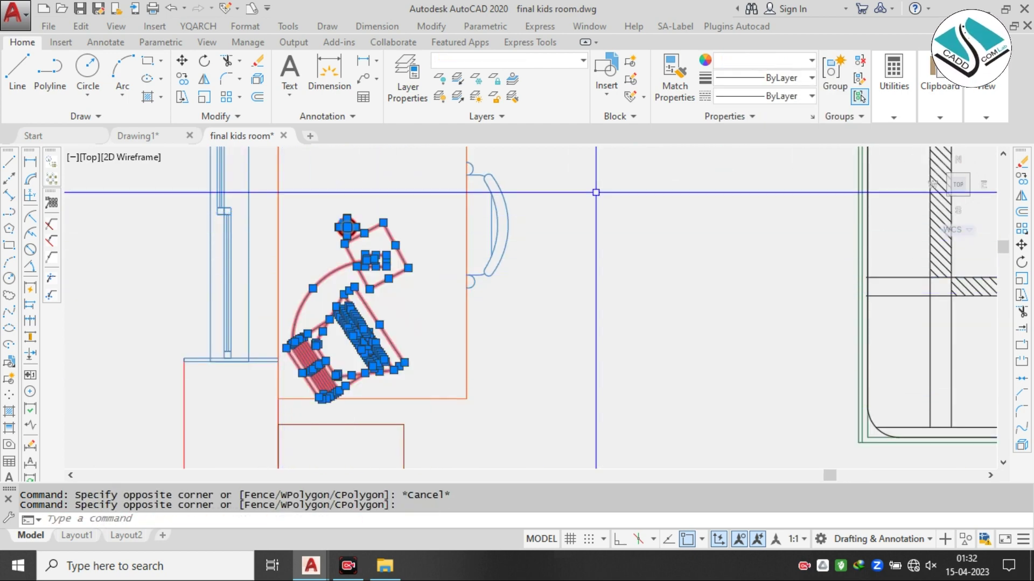
left_click(781, 56)
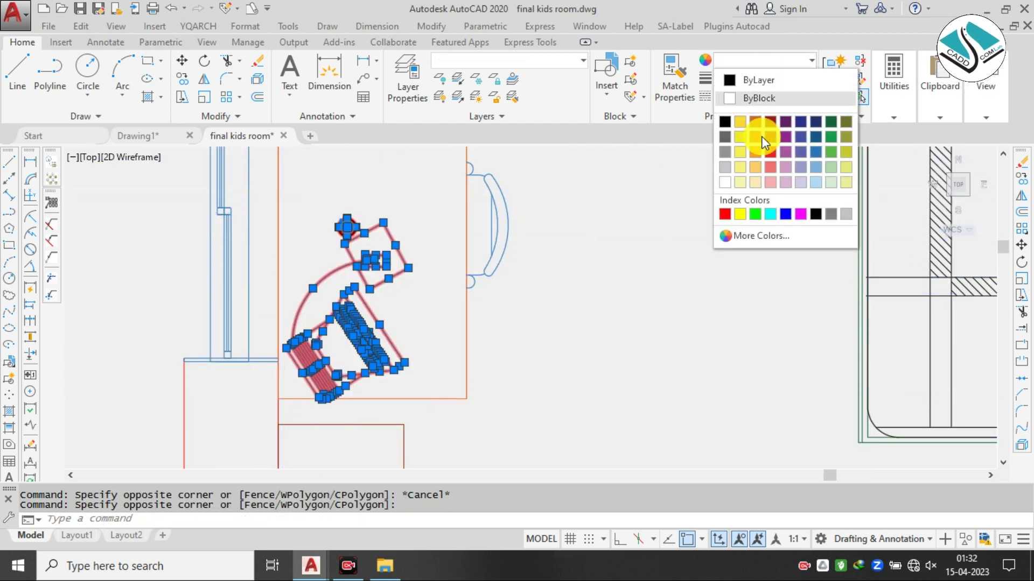
left_click(724, 152)
scroll(354, 291, "down", 3)
key("Escape")
key("Escape")
scroll(354, 291, "up", 2)
left_click(364, 256)
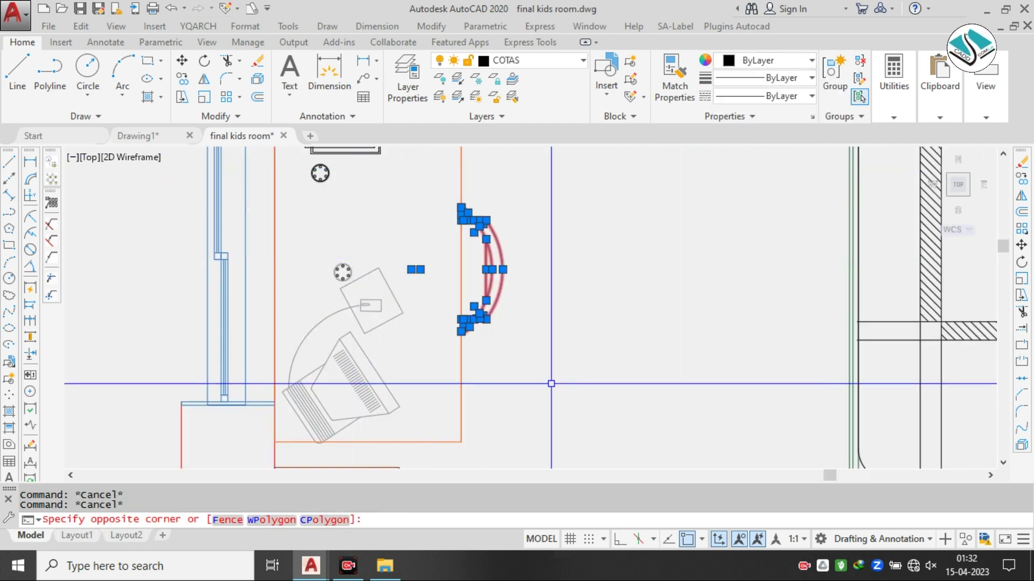
scroll(473, 284, "down", 1)
key("Escape")
scroll(466, 272, "down", 5)
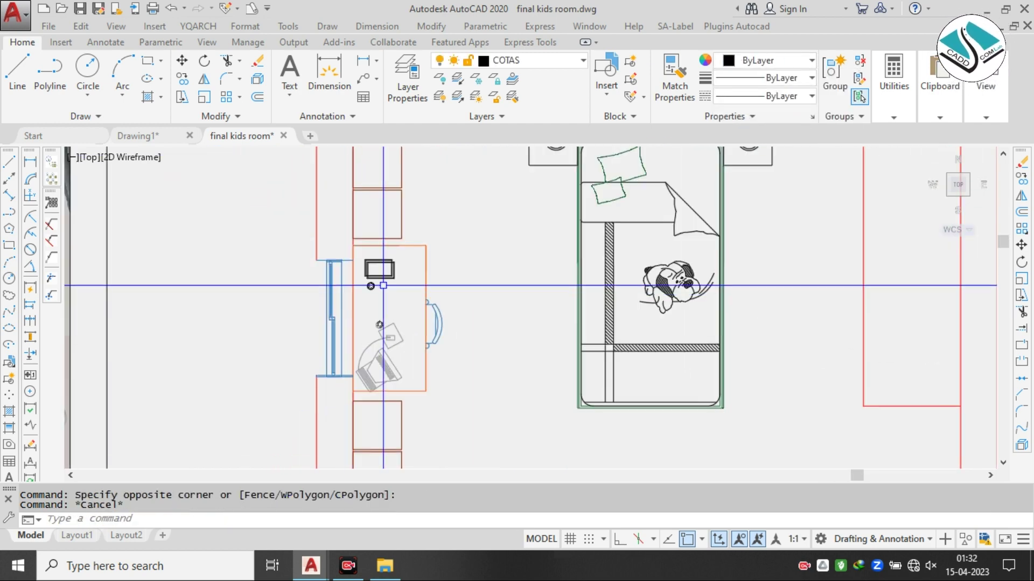
- Recolour the side and front edges of the nightstand on the desk side of the bed grey
scroll(448, 217, "up", 8)
middle_click_drag(327, 215, 464, 256)
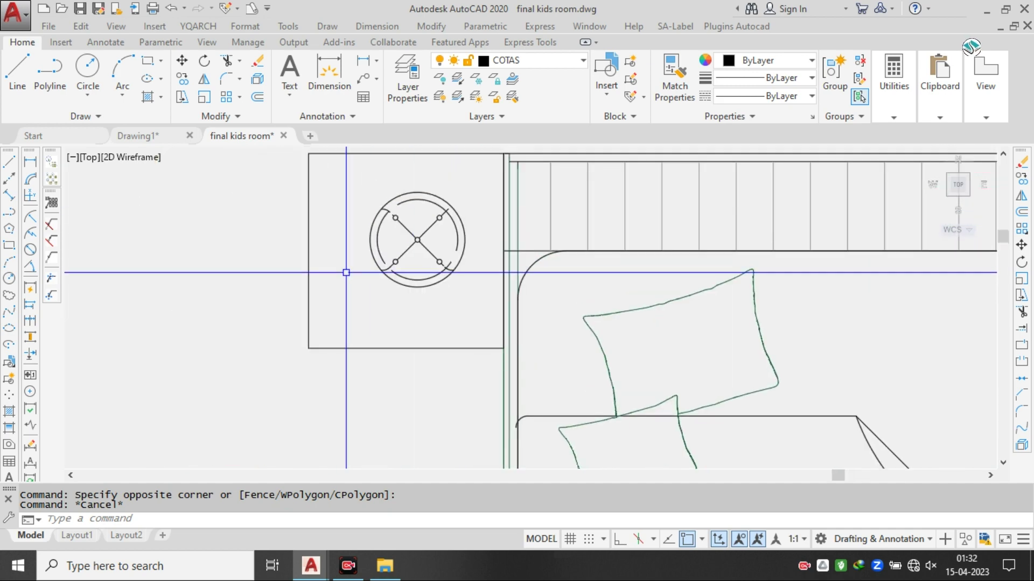
left_click(346, 272)
left_click(266, 372)
scroll(430, 329, "down", 4)
middle_click_drag(615, 307, 416, 302)
scroll(416, 302, "up", 3)
middle_click_drag(290, 284, 638, 255)
scroll(638, 255, "up", 2)
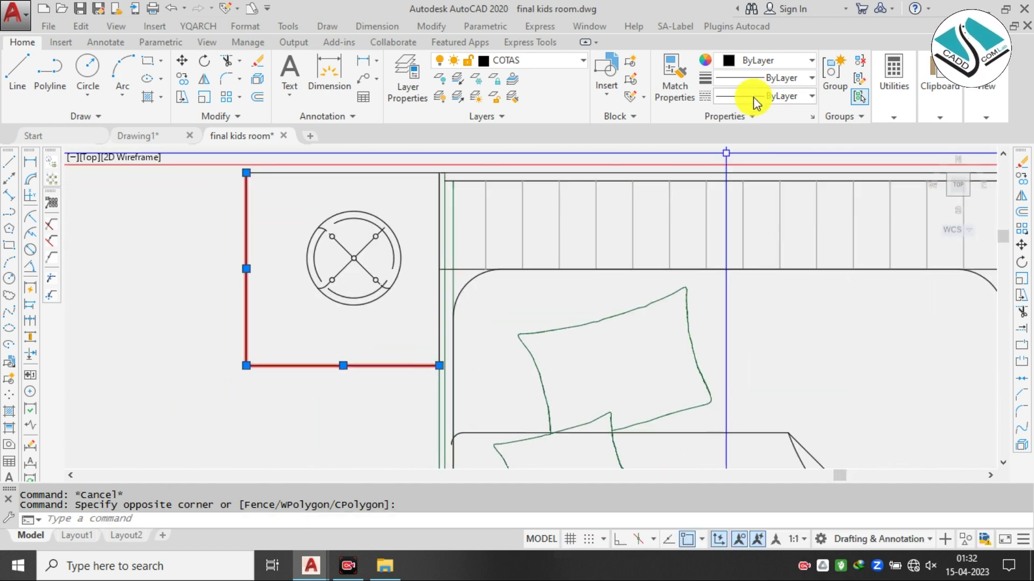
left_click(770, 61)
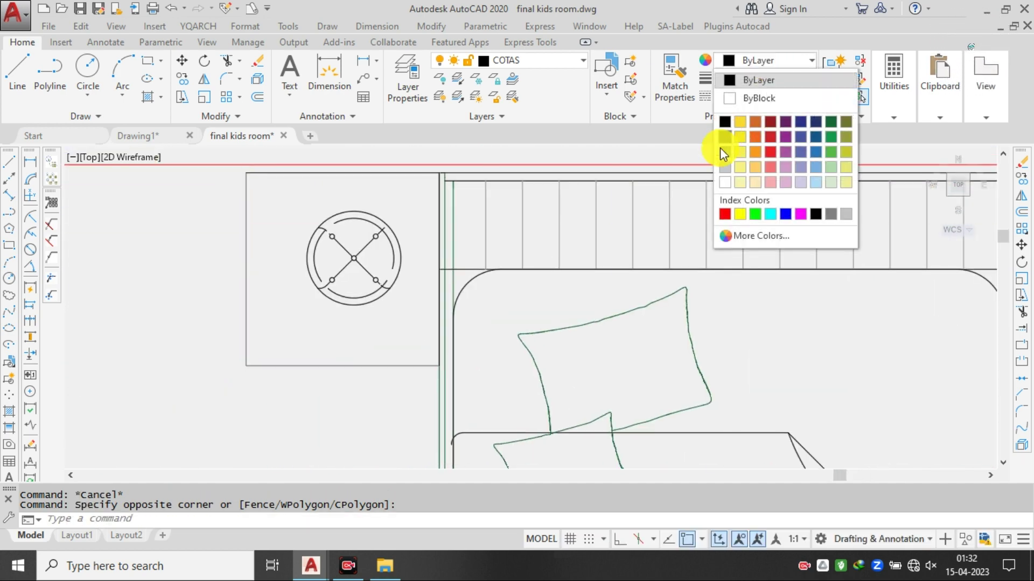
key("Escape")
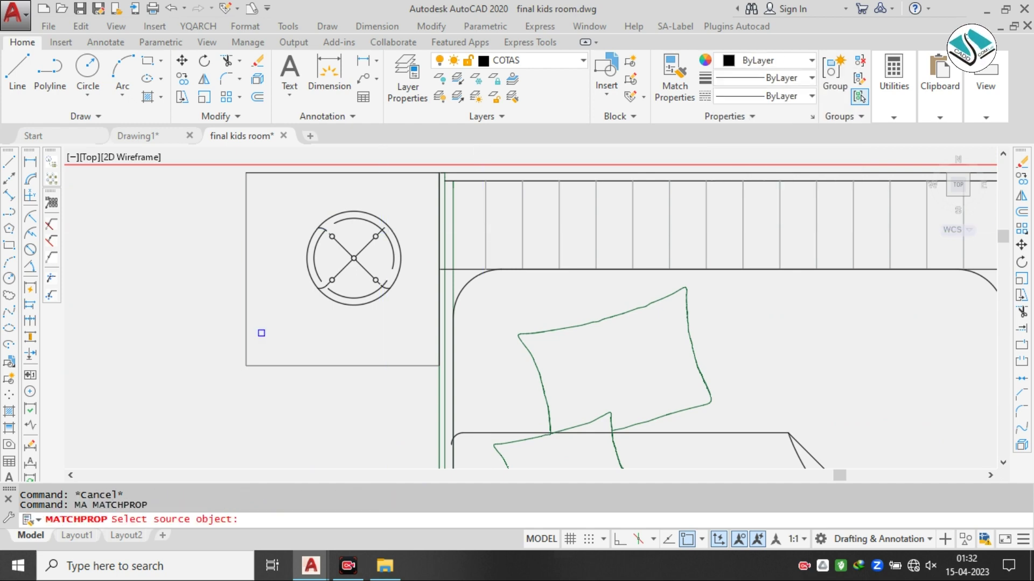
- Match the grey nightstand edge's properties onto the other nightstand's outline and lamp and the first nightstand's remaining edges
left_click(280, 366)
scroll(283, 363, "down", 4)
scroll(628, 300, "up", 4)
left_click(517, 181)
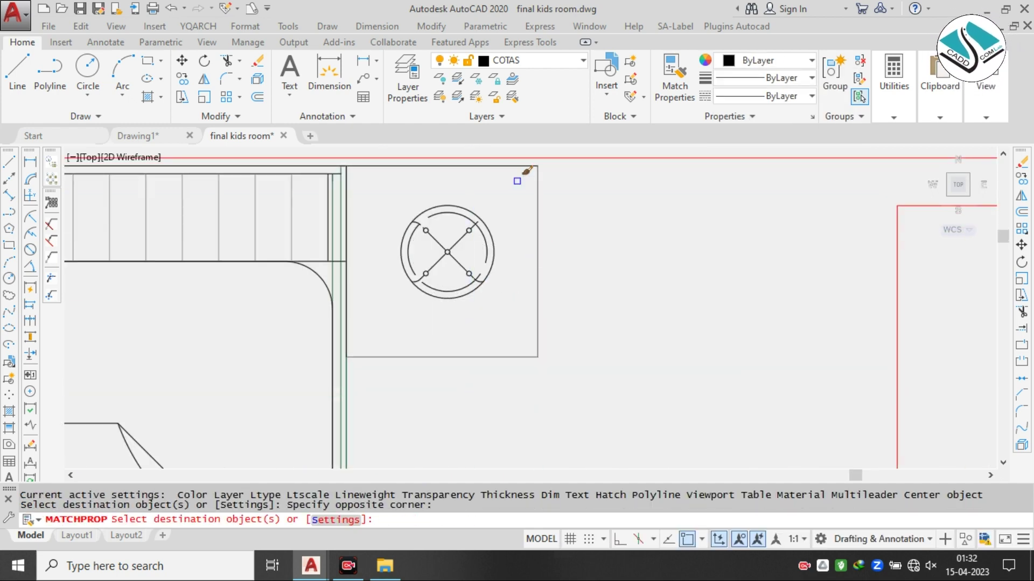
left_click(514, 167)
scroll(481, 323, "down", 3)
scroll(441, 264, "up", 3)
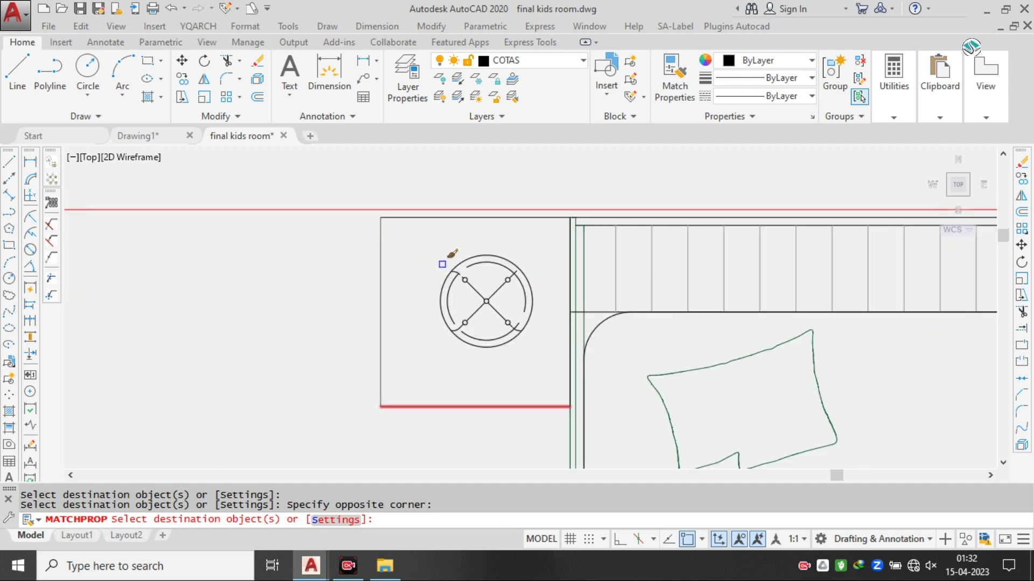
scroll(568, 251, "down", 3)
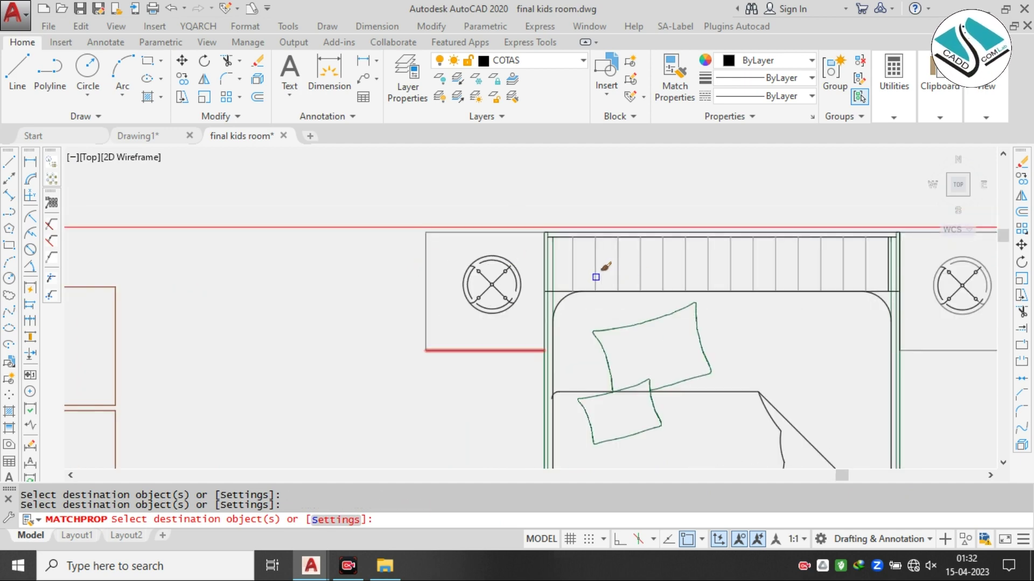
scroll(472, 222, "up", 4)
key("Escape")
key("Escape")
- Draw a circle concentric with the lamp on the desk-side nightstand, slightly larger than its outer ring
type("c")
key("Return")
scroll(478, 232, "up", 2)
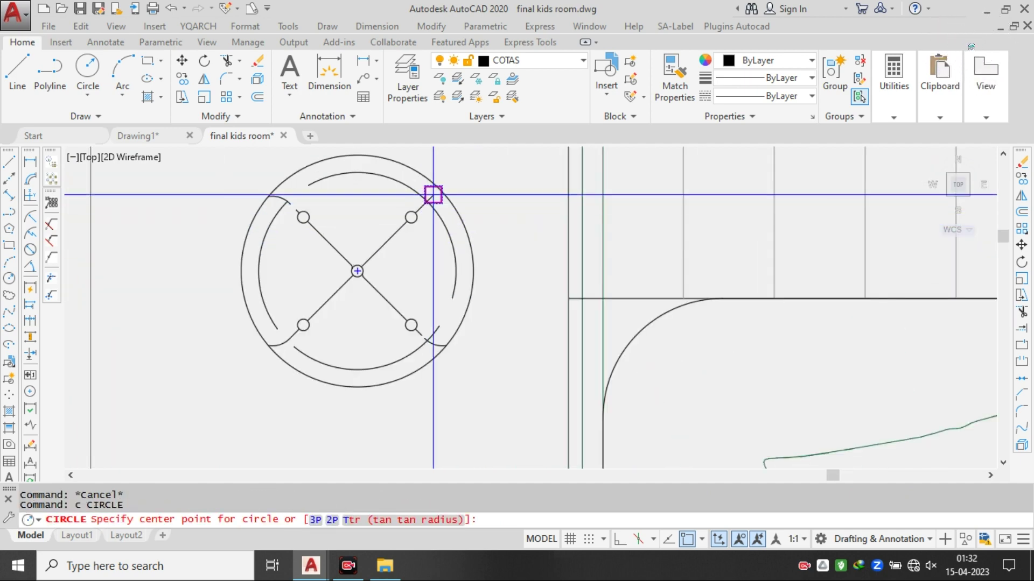
scroll(360, 266, "up", 4)
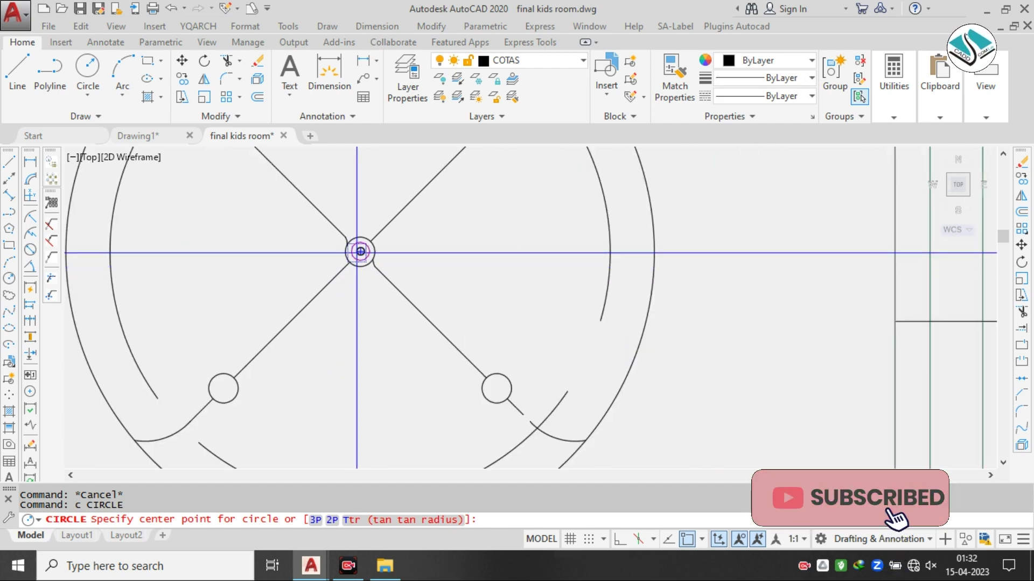
left_click(360, 266)
scroll(377, 261, "down", 3)
scroll(425, 250, "up", 3)
left_click(405, 259)
scroll(407, 269, "down", 4)
middle_click_drag(394, 307, 411, 273)
scroll(409, 272, "down", 4)
scroll(470, 297, "down", 2)
middle_click_drag(638, 297, 490, 265)
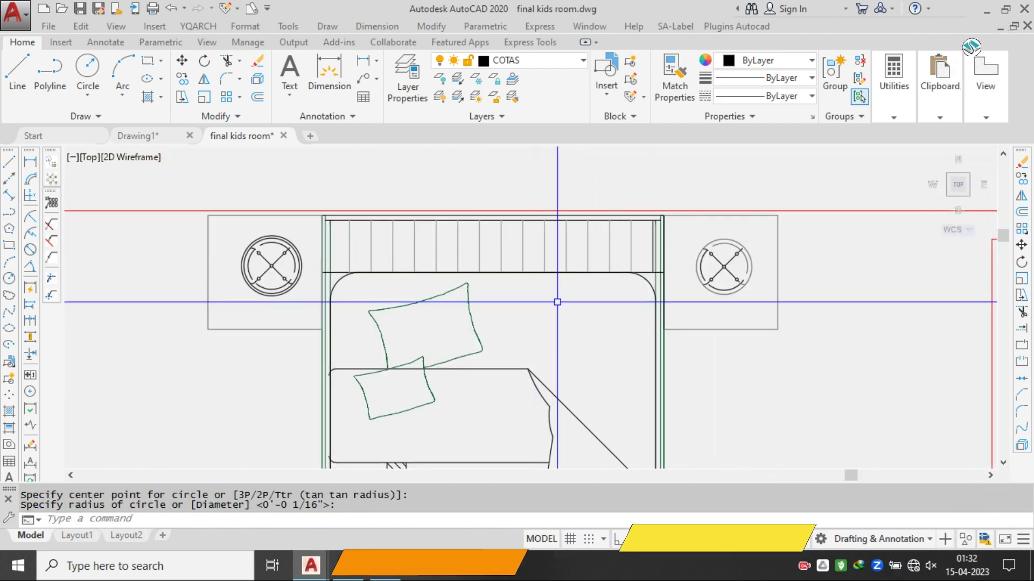
- Draw a thin rectangular drawer handle along the front edge of the desk-side nightstand
scroll(490, 265, "down", 3)
scroll(349, 261, "up", 7)
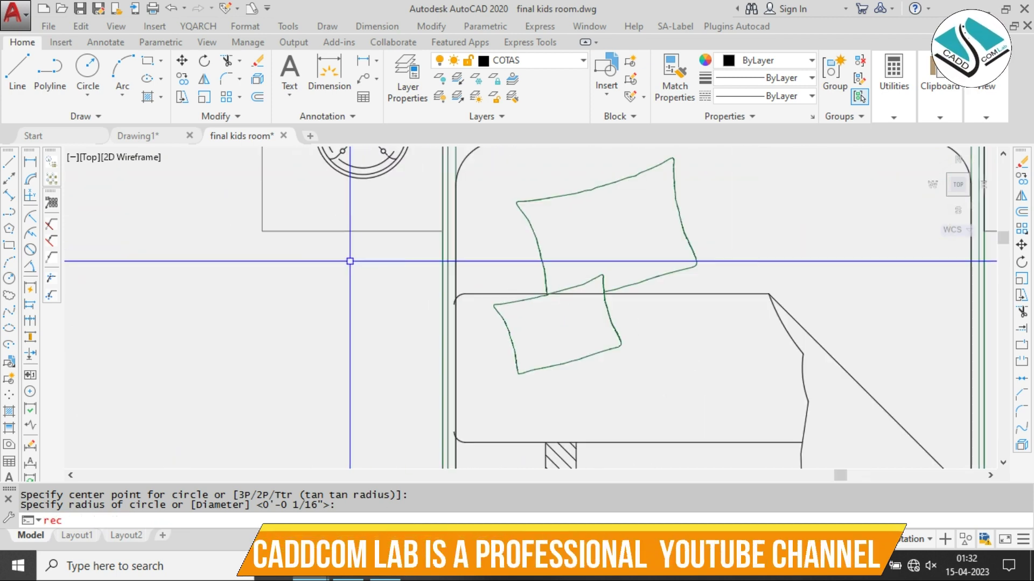
key("Return")
scroll(350, 261, "up", 4)
left_click(263, 270)
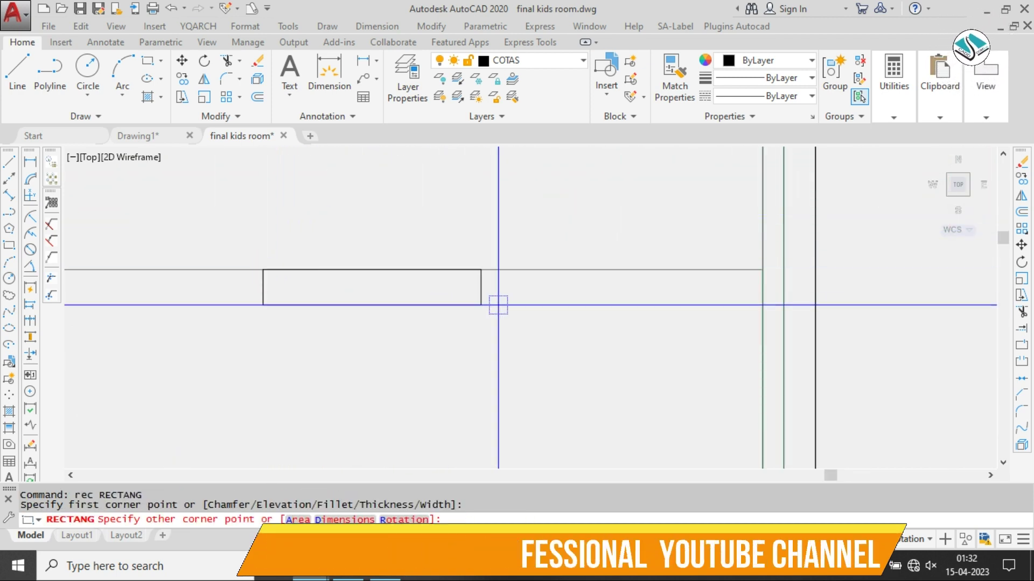
left_click(536, 288)
scroll(472, 240, "down", 6)
scroll(400, 224, "up", 4)
- Copy the drawer handle to the midpoint of the other nightstand's front edge
left_click(384, 225)
left_click(626, 329)
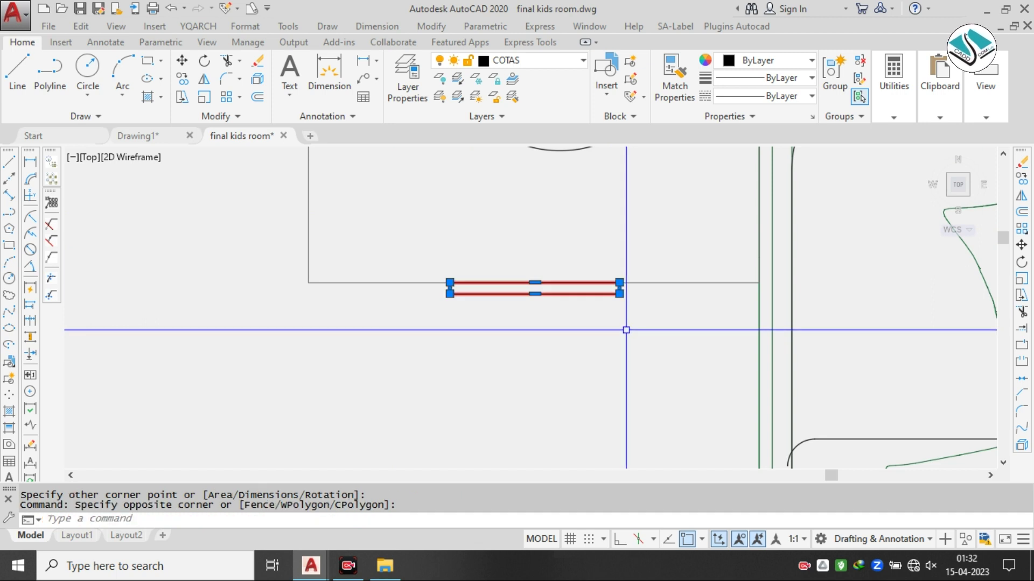
type("co")
key("Return")
left_click(544, 283)
scroll(549, 283, "down", 5)
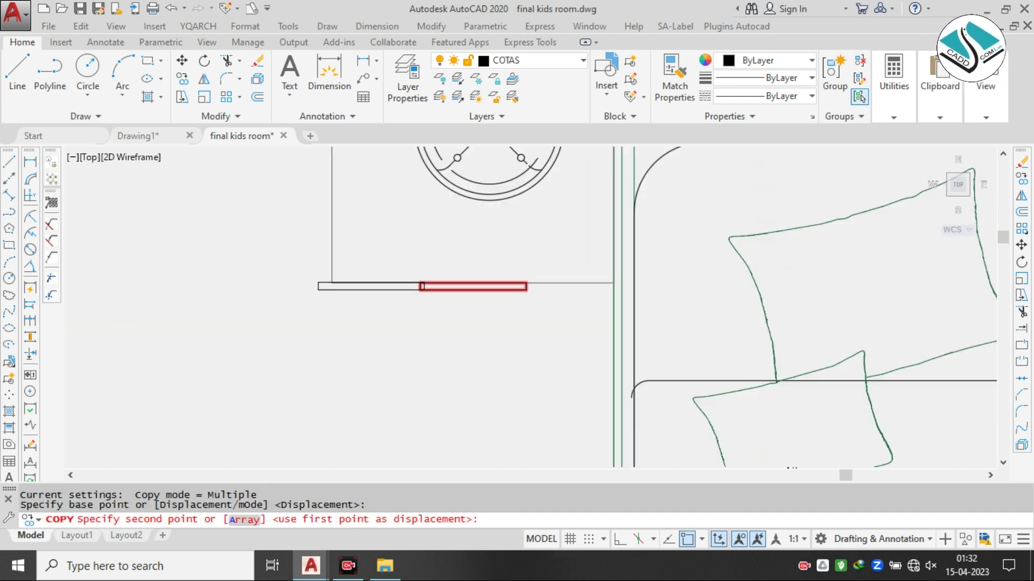
scroll(656, 272, "up", 8)
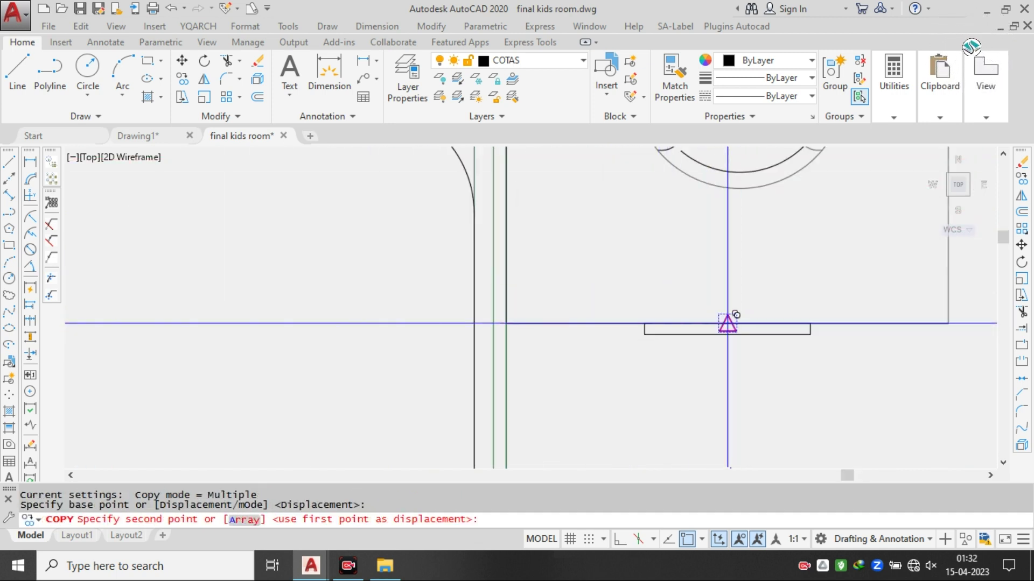
left_click(727, 320)
key("Escape")
- Recolour both pillows on the bed grey 147,149,152
scroll(661, 288, "down", 5)
scroll(661, 288, "down", 2)
scroll(420, 280, "up", 6)
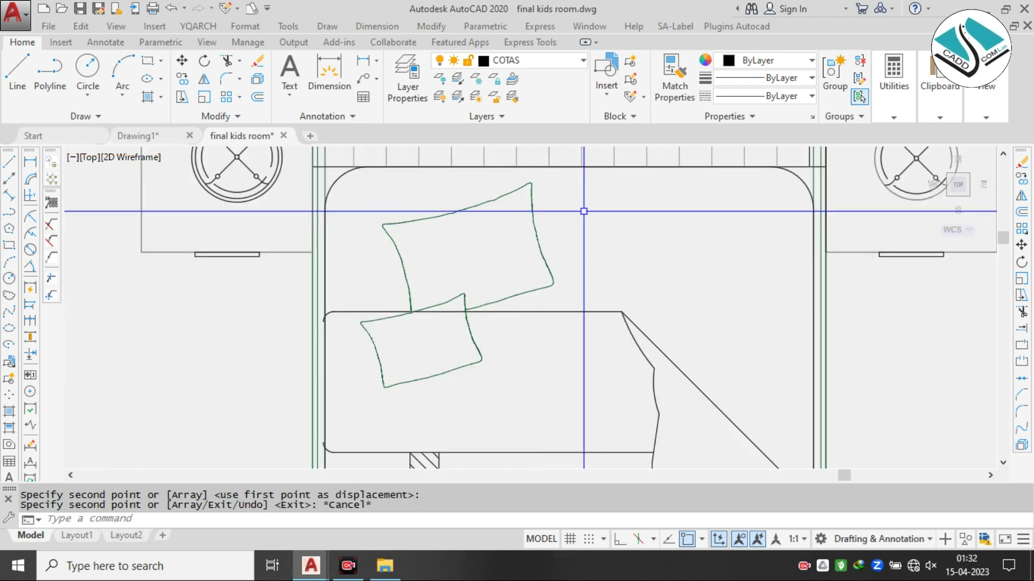
left_click(417, 285)
left_click(807, 75)
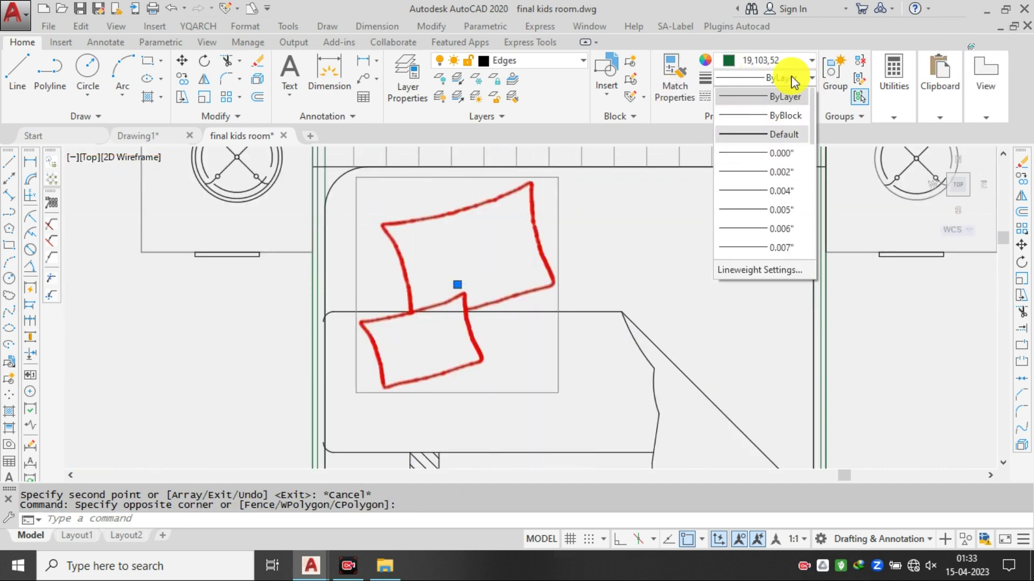
left_click(784, 63)
left_click(774, 60)
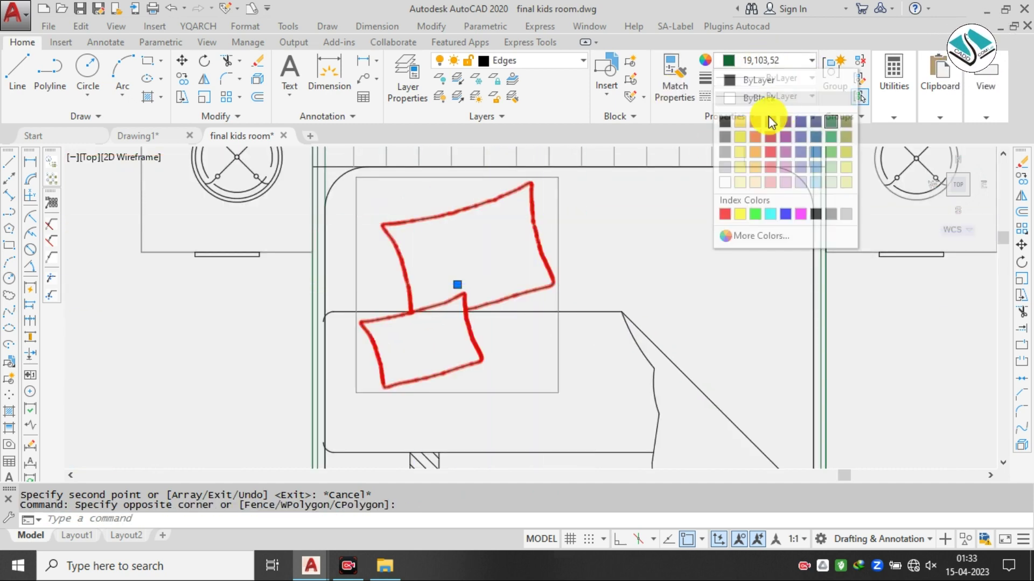
left_click(727, 155)
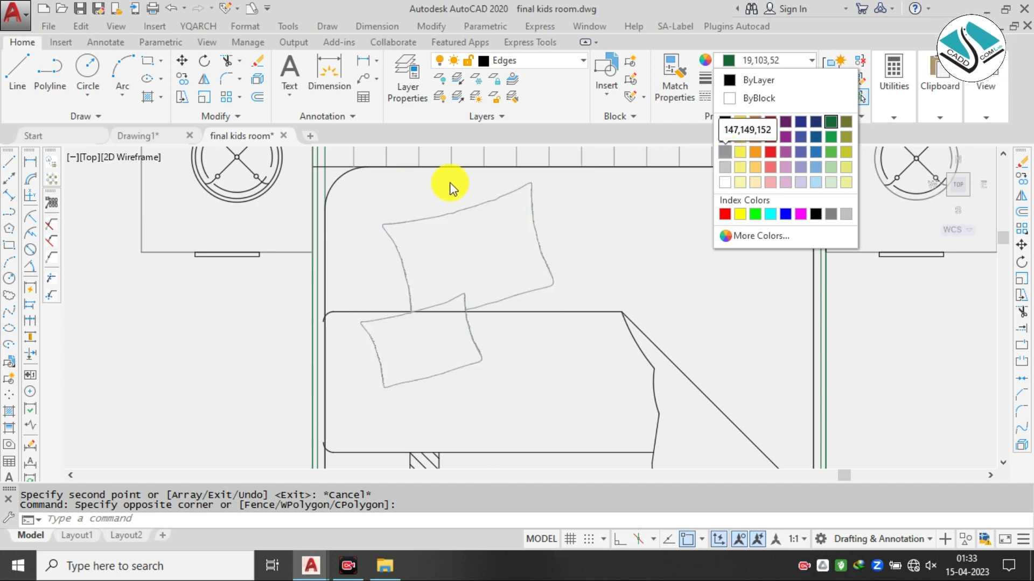
scroll(463, 243, "down", 4)
scroll(463, 243, "down", 2)
key("Escape")
key("Escape")
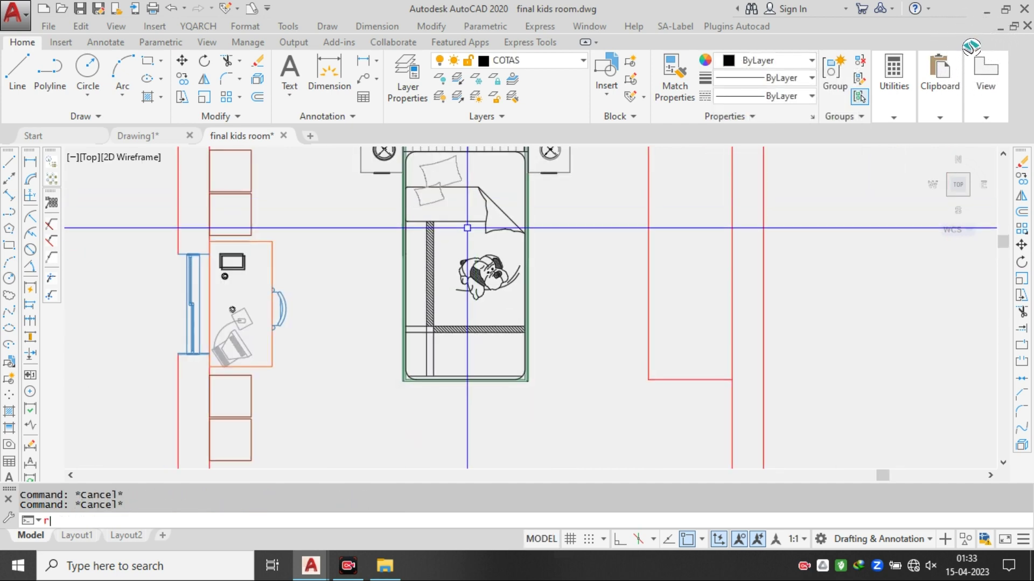
- Draw a rug rectangle around the lower half of the bed, extending past both sides and the foot
type("rec")
key("Return")
left_click(356, 254)
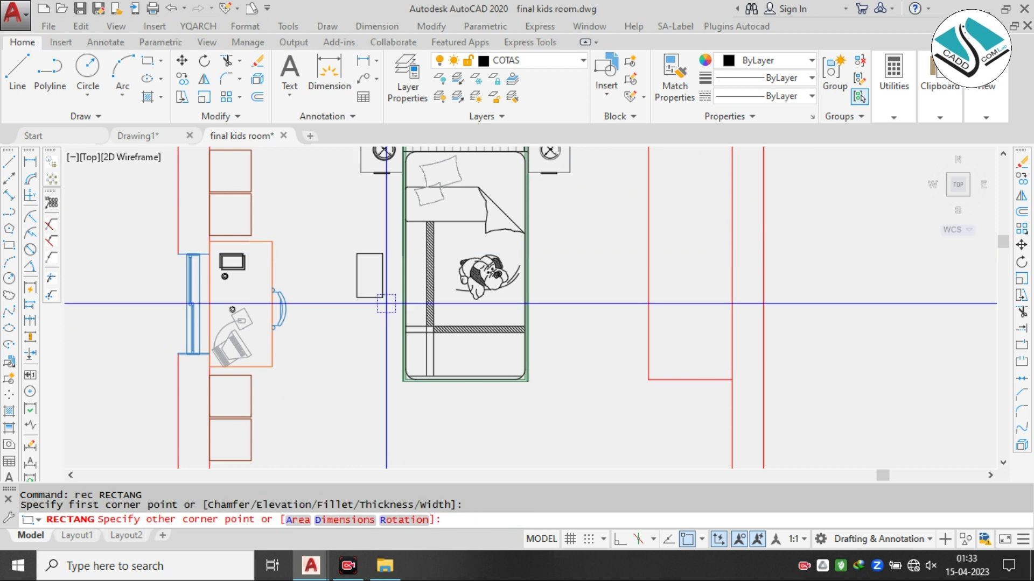
left_click(594, 416)
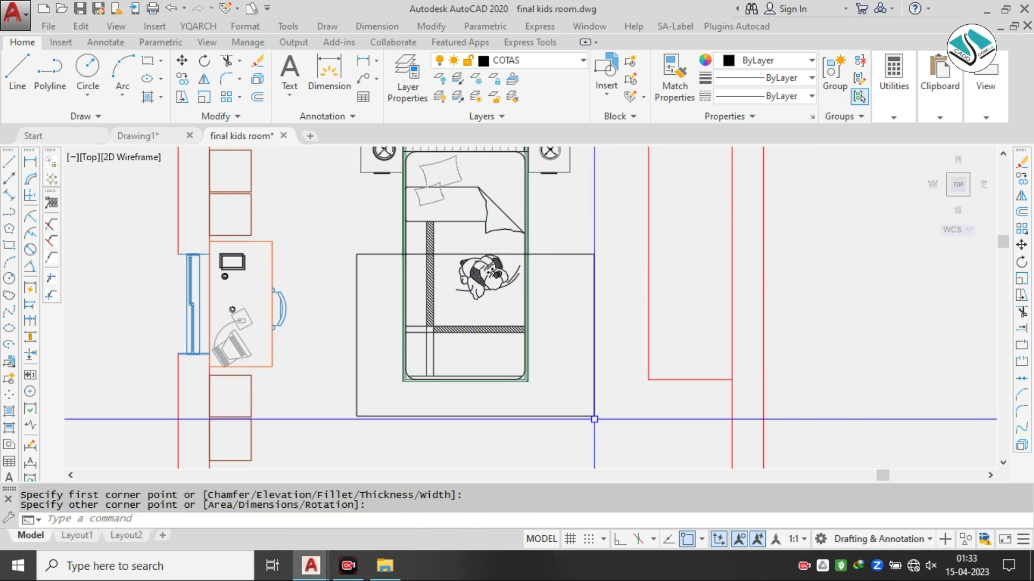
- Trim the rug's upper edge where it crosses the bed frame on both sides
type("r")
key("Escape")
type("tr")
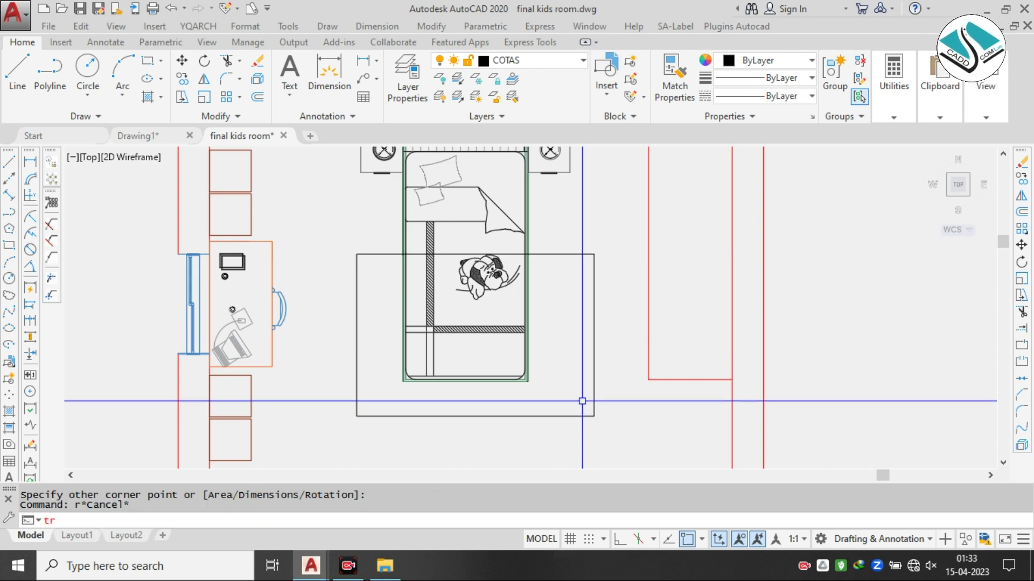
key("Return")
scroll(416, 298, "up", 10)
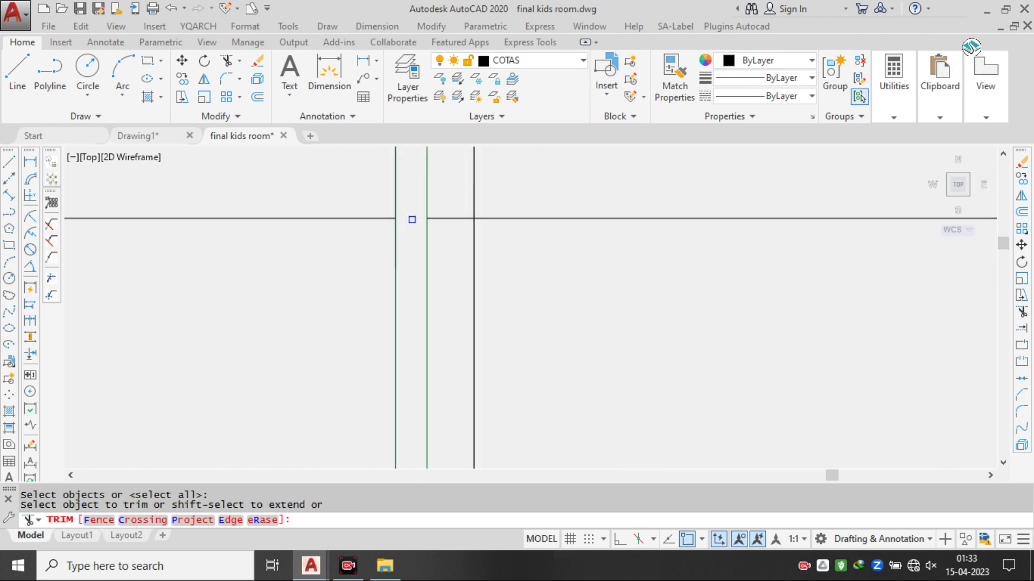
left_click(411, 220)
scroll(350, 221, "down", 7)
scroll(619, 237, "down", 4)
scroll(840, 235, "up", 10)
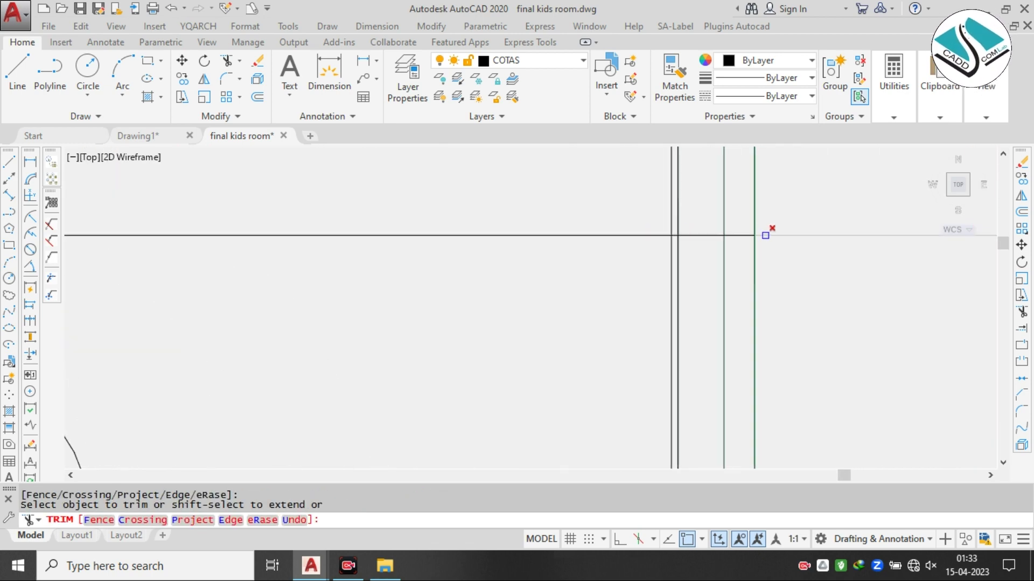
left_click(749, 237)
scroll(720, 244, "down", 2)
key("Escape")
- Erase the leftover piece of the rug's edge running across the bed
left_click(593, 221)
left_click(523, 280)
type("e")
key("Return")
scroll(535, 228, "down", 4)
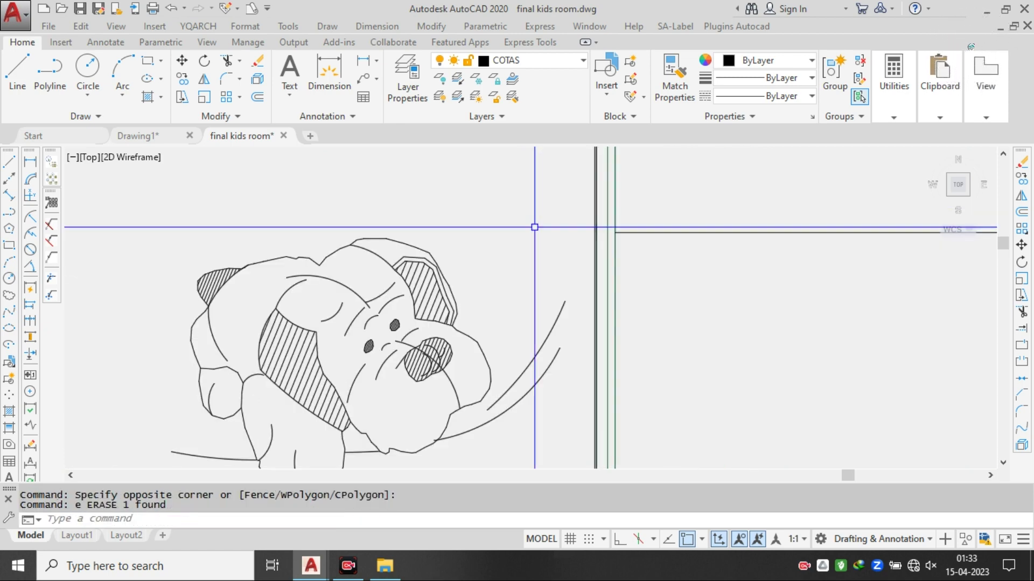
- Try hatching the room floor around the furniture and rug with the GOST_WOOD pattern
scroll(534, 227, "down", 5)
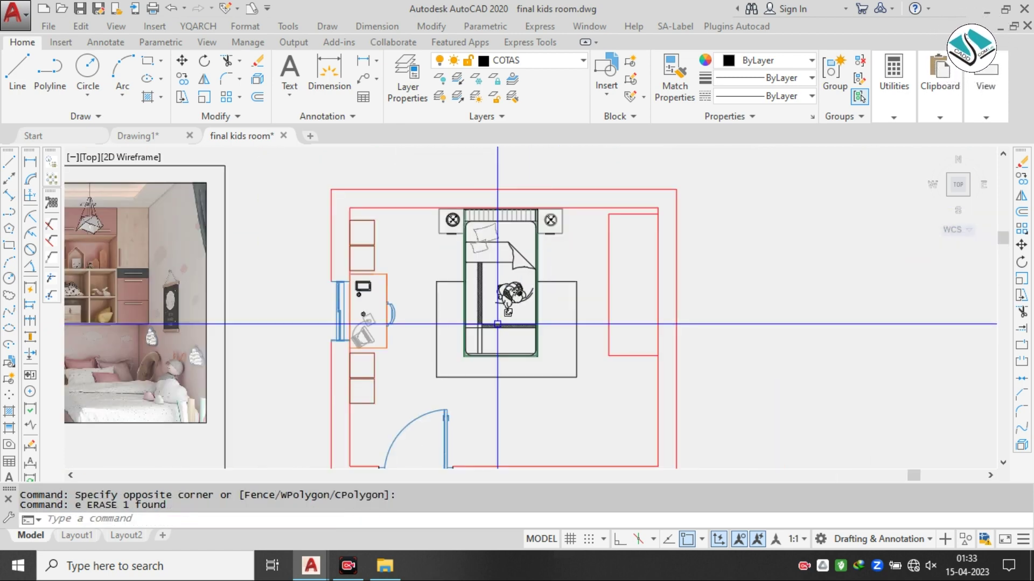
middle_click_drag(497, 324, 550, 320)
key("Escape")
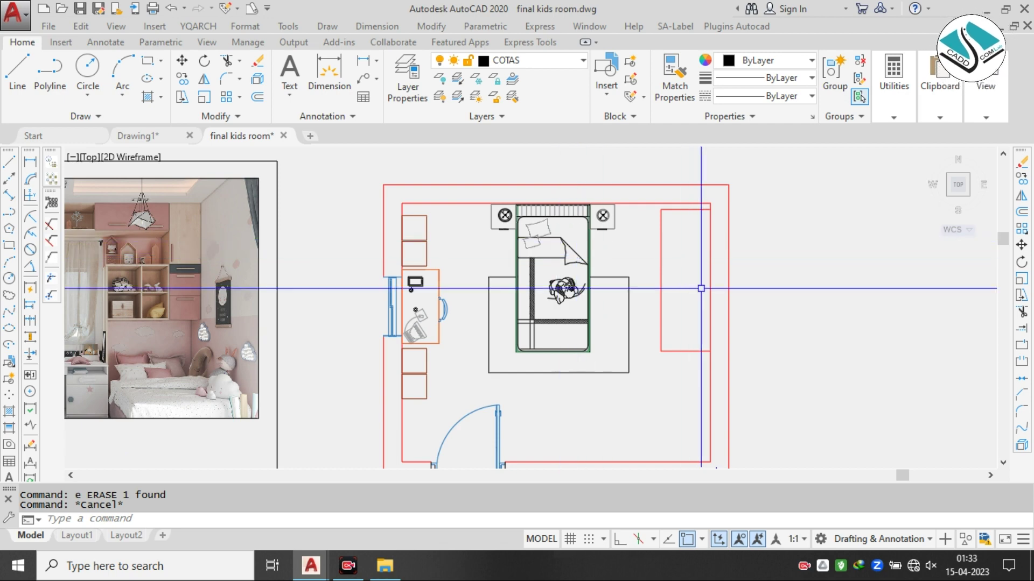
middle_click_drag(701, 288, 671, 294)
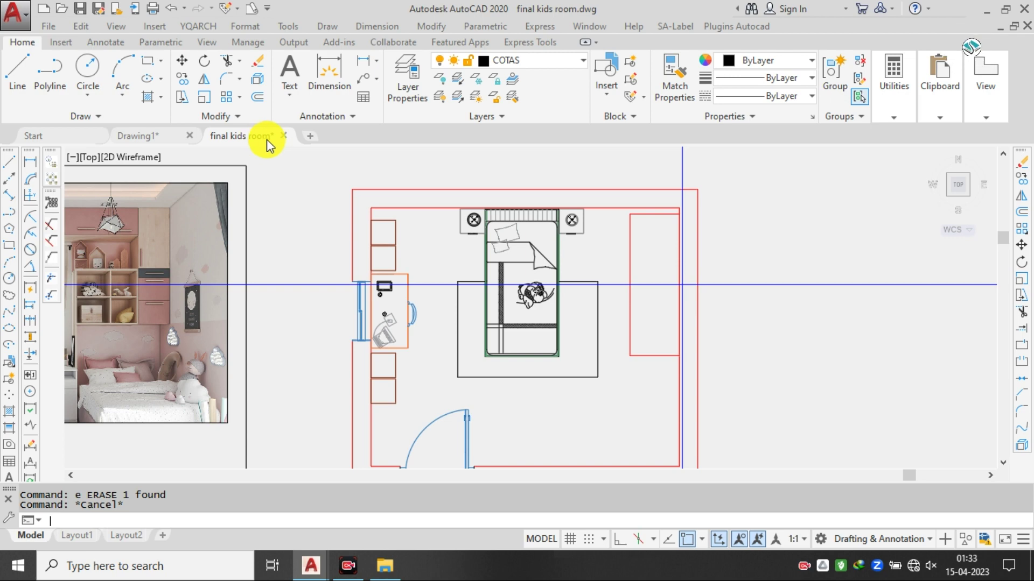
type("h")
key("Return")
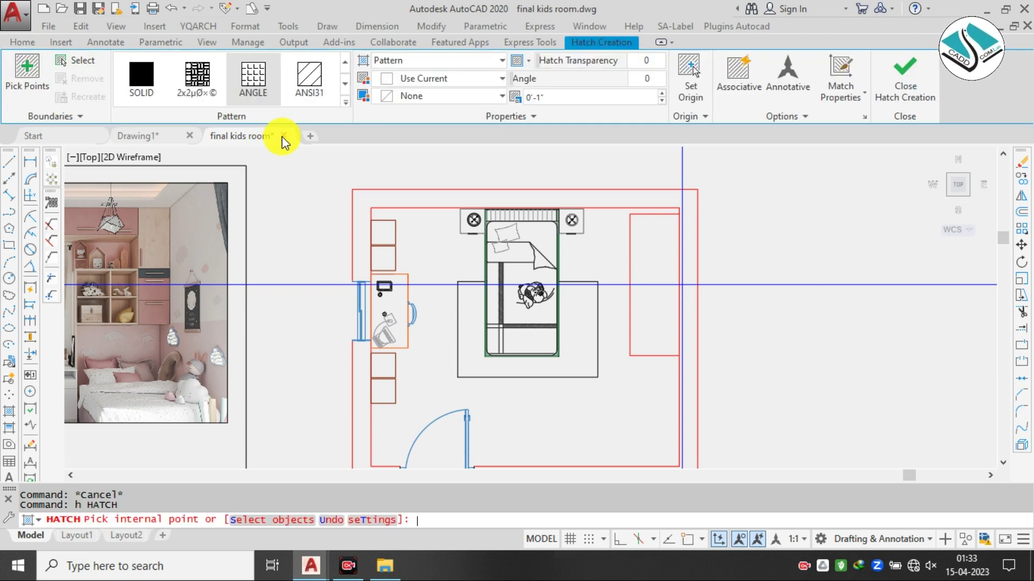
left_click(345, 105)
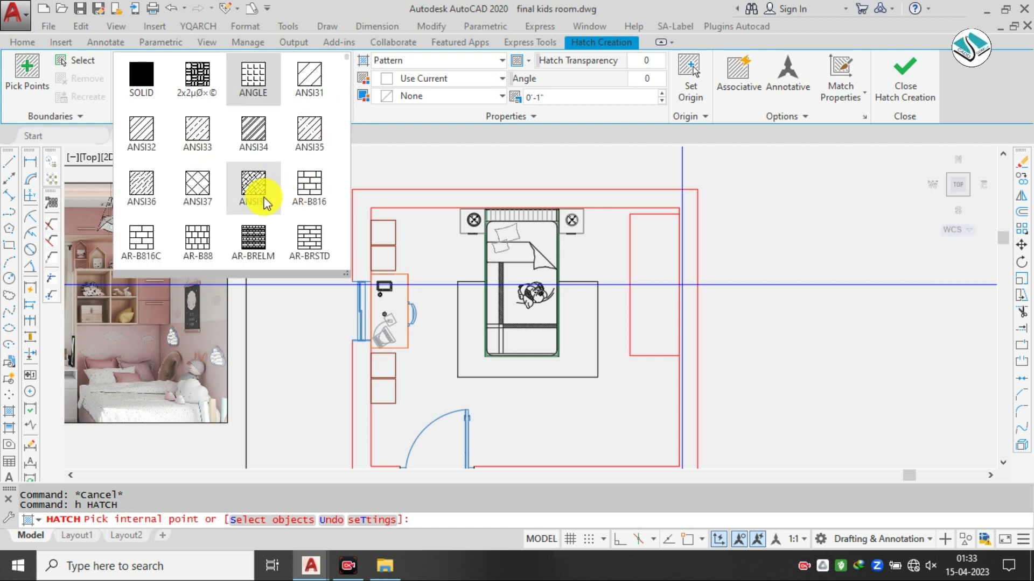
scroll(266, 192, "down", 2)
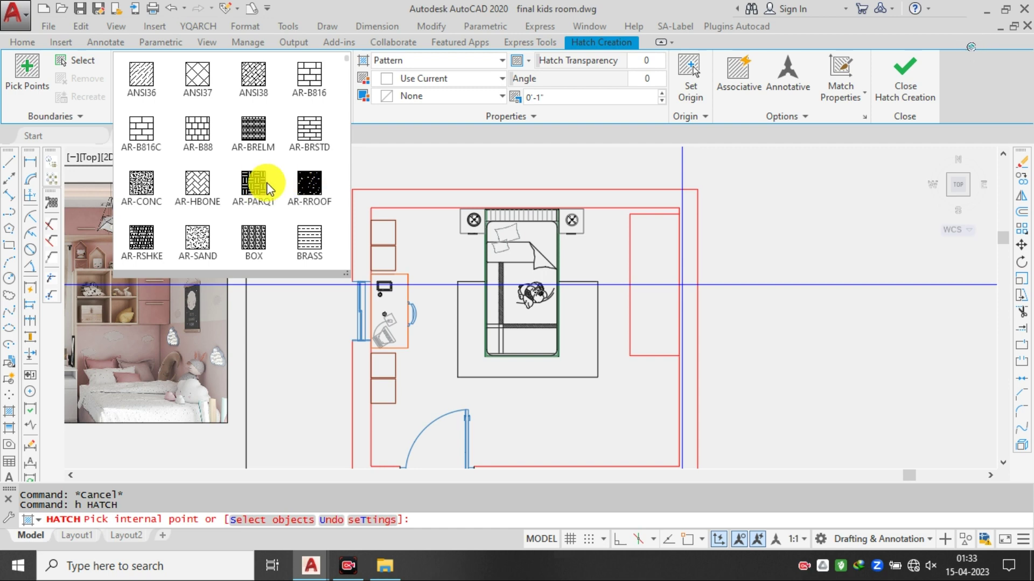
scroll(267, 183, "down", 1)
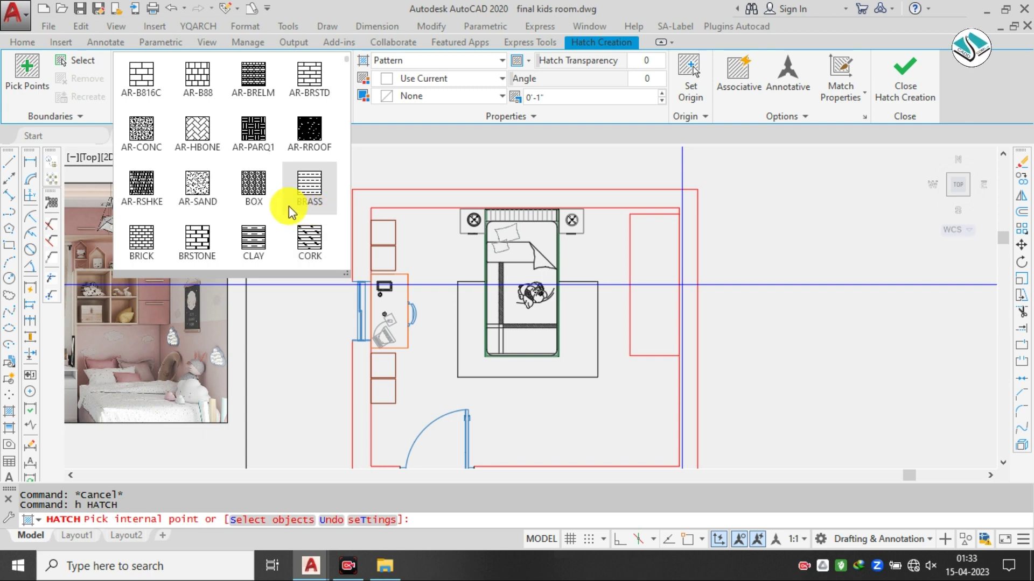
scroll(289, 206, "down", 2)
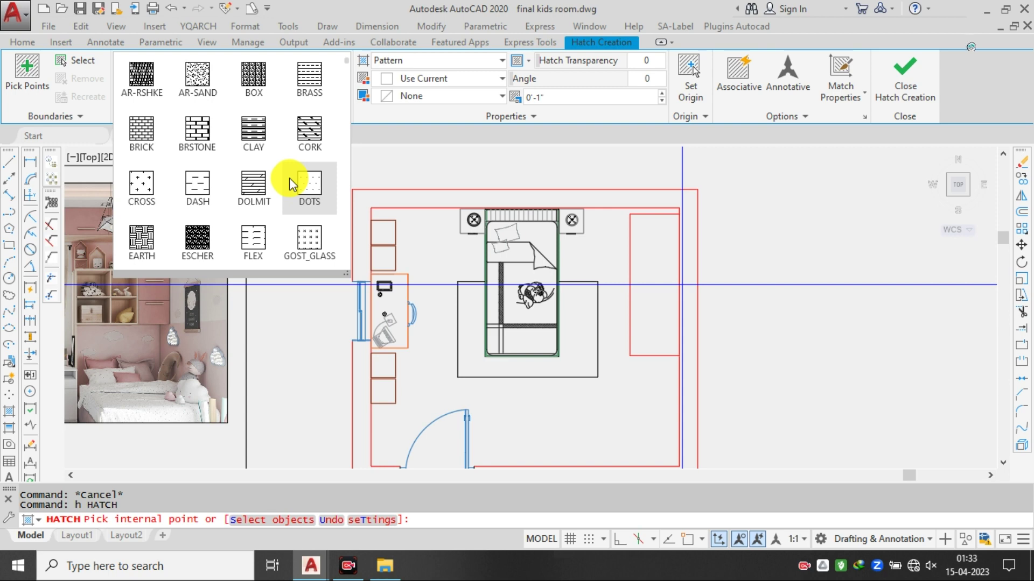
scroll(289, 178, "down", 1)
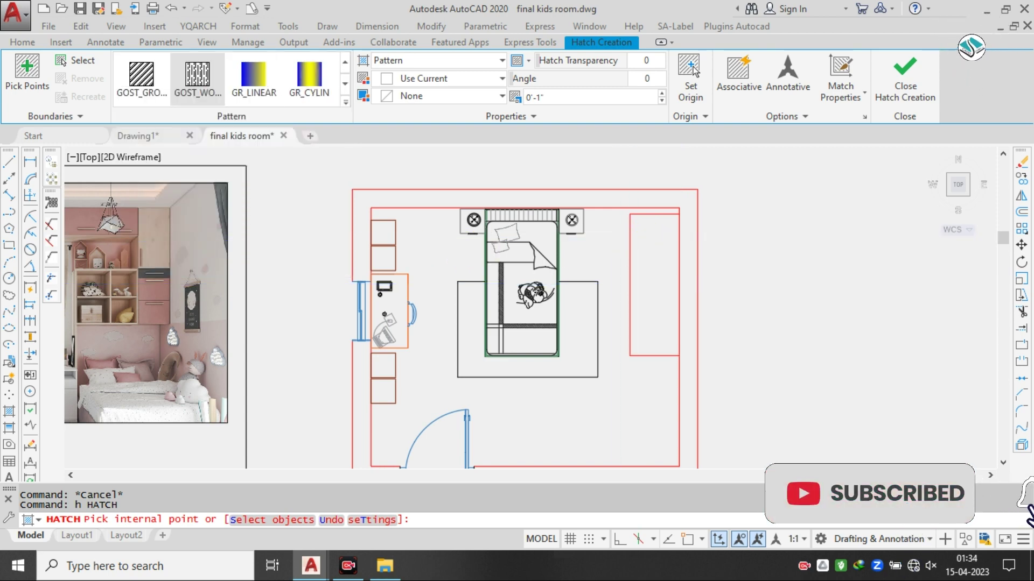
left_click(657, 245)
key("Escape")
key("Escape")
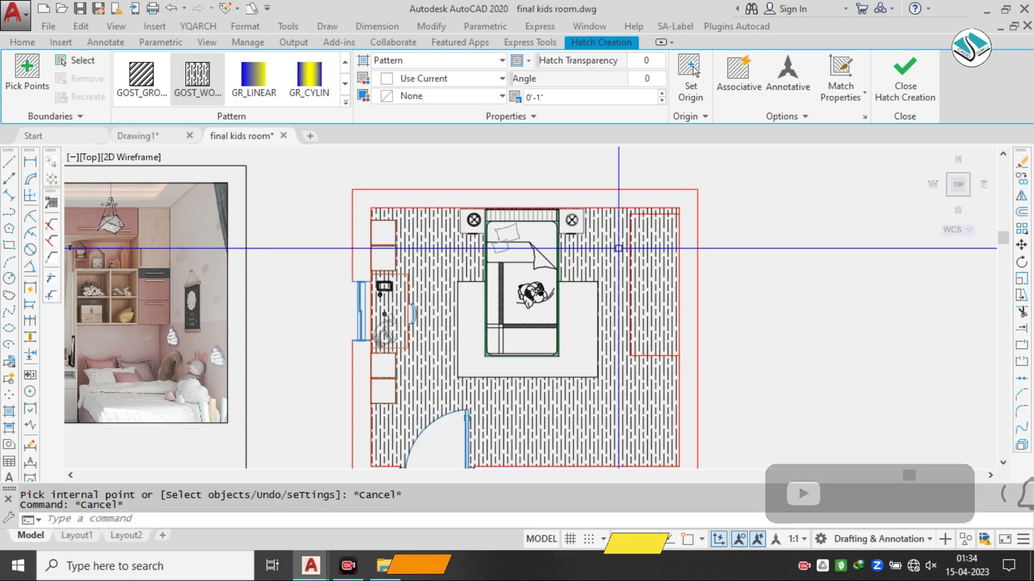
left_click(594, 401)
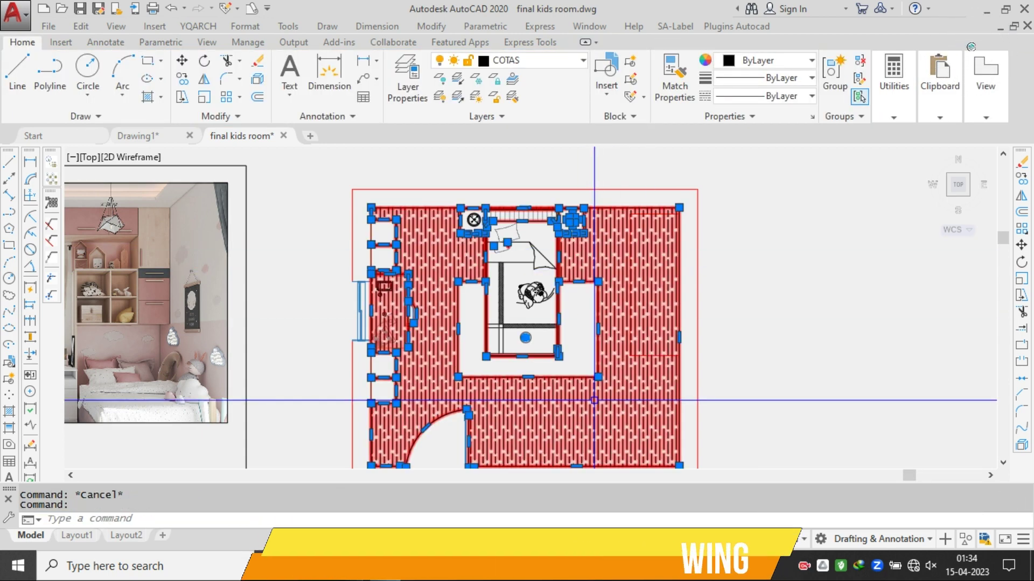
key("Escape")
type("e")
key("Return")
type("e")
key("Return")
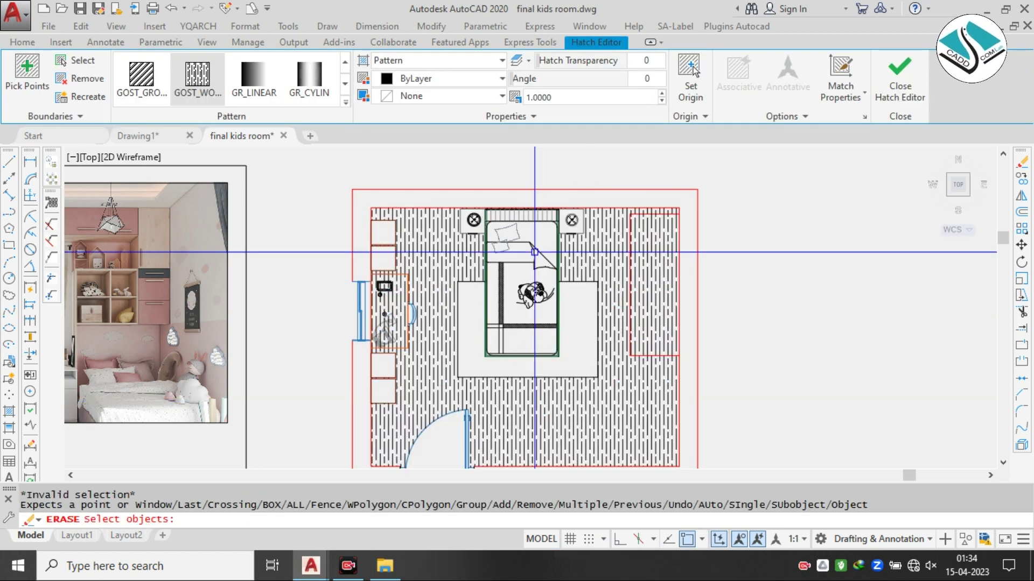
key("Escape")
- Erase the wood-pattern hatch from the room floor
scroll(561, 337, "down", 2)
scroll(561, 337, "up", 2)
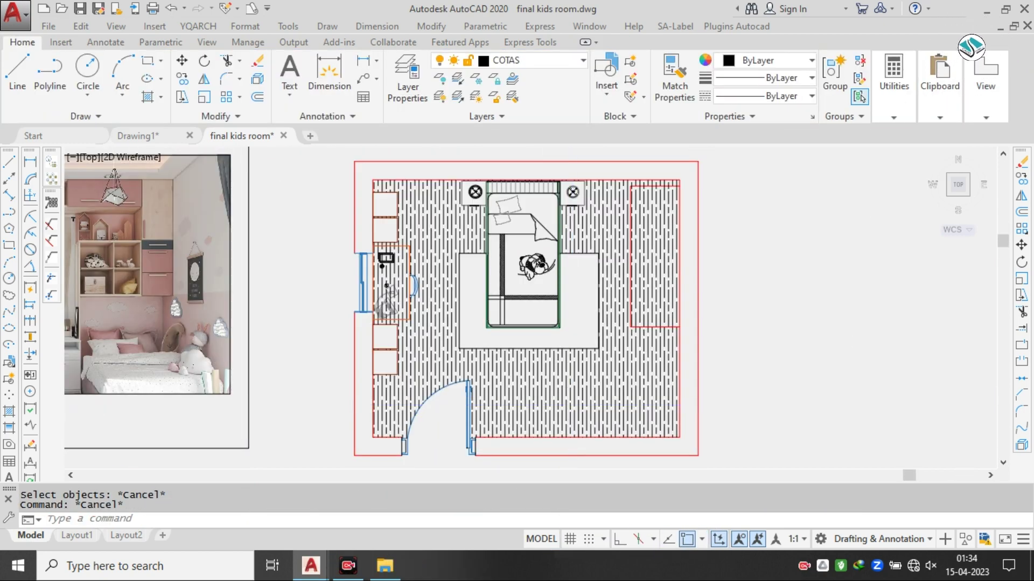
left_click(573, 403)
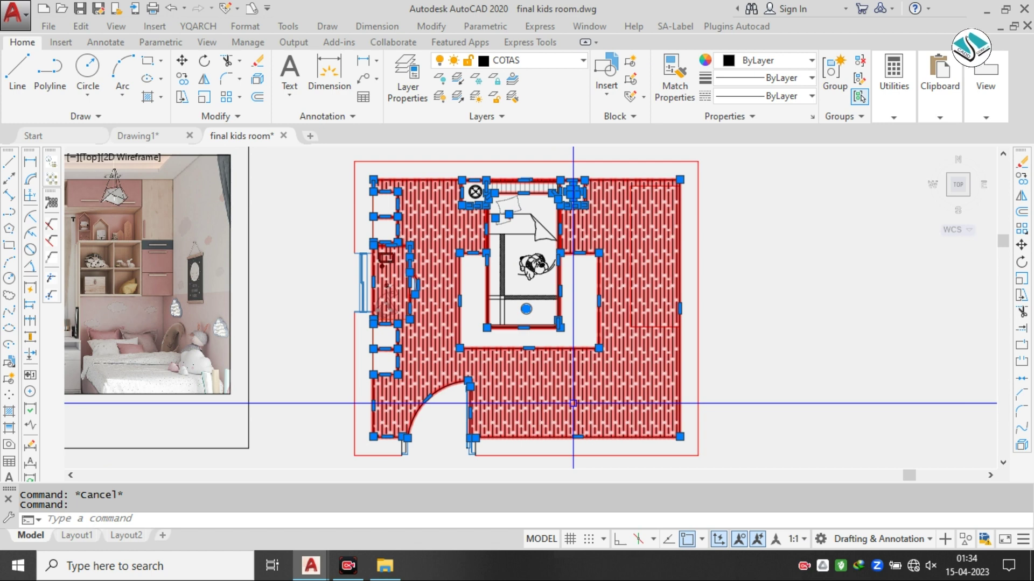
type("e")
key("Return")
key("Escape")
scroll(521, 323, "up", 4)
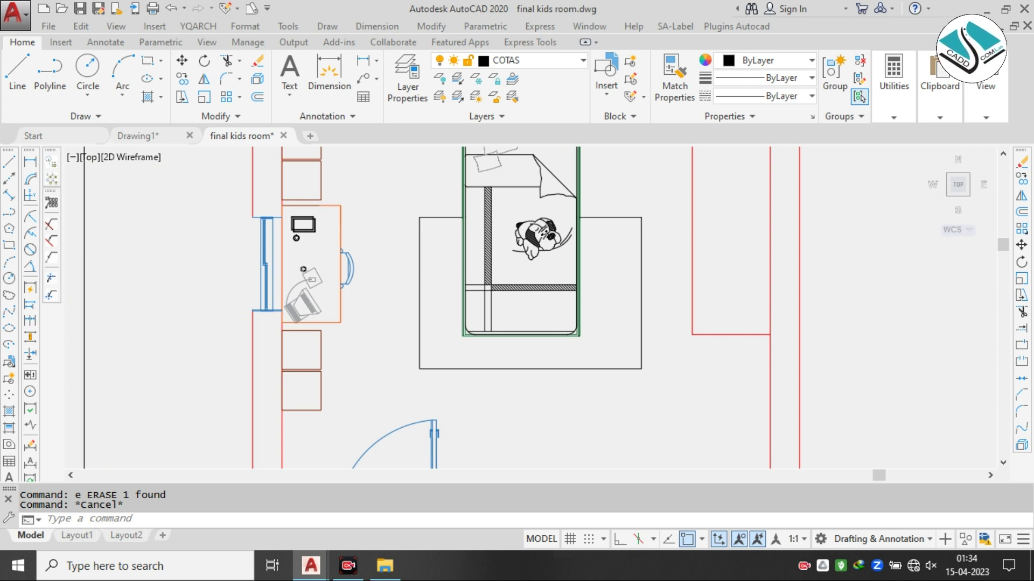
type("h")
key("Return")
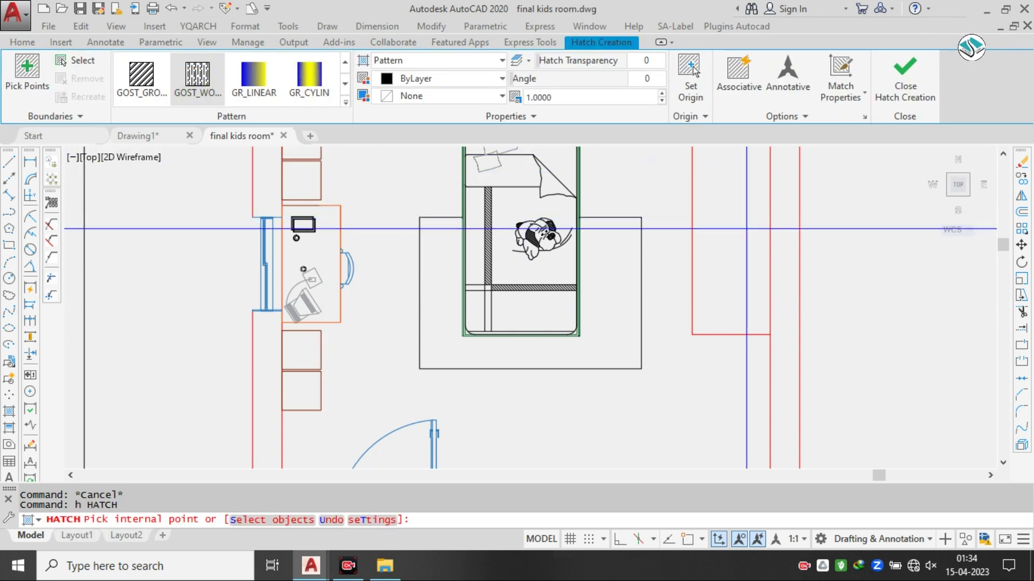
left_click(713, 219)
left_click(558, 314)
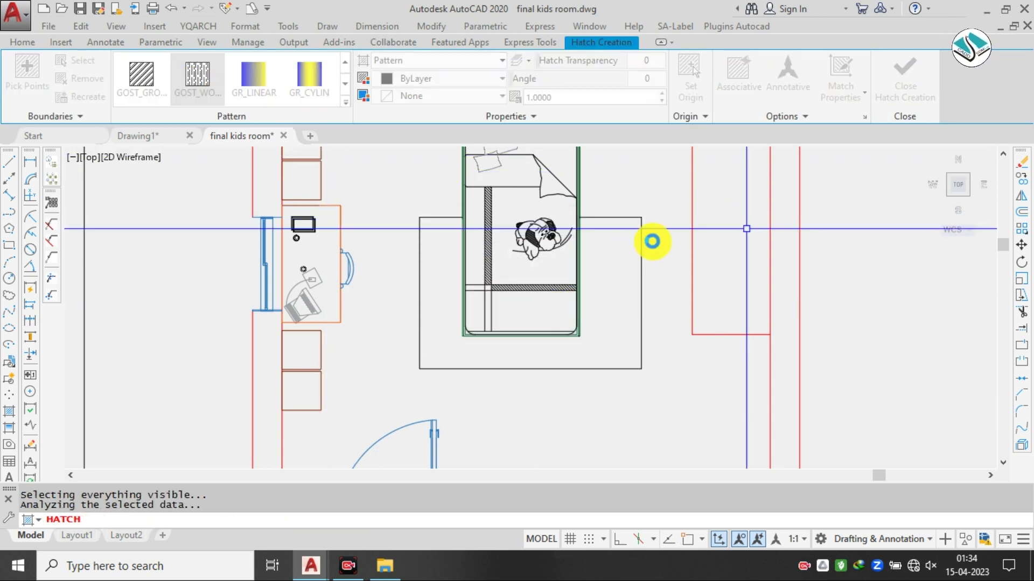
scroll(651, 241, "down", 3)
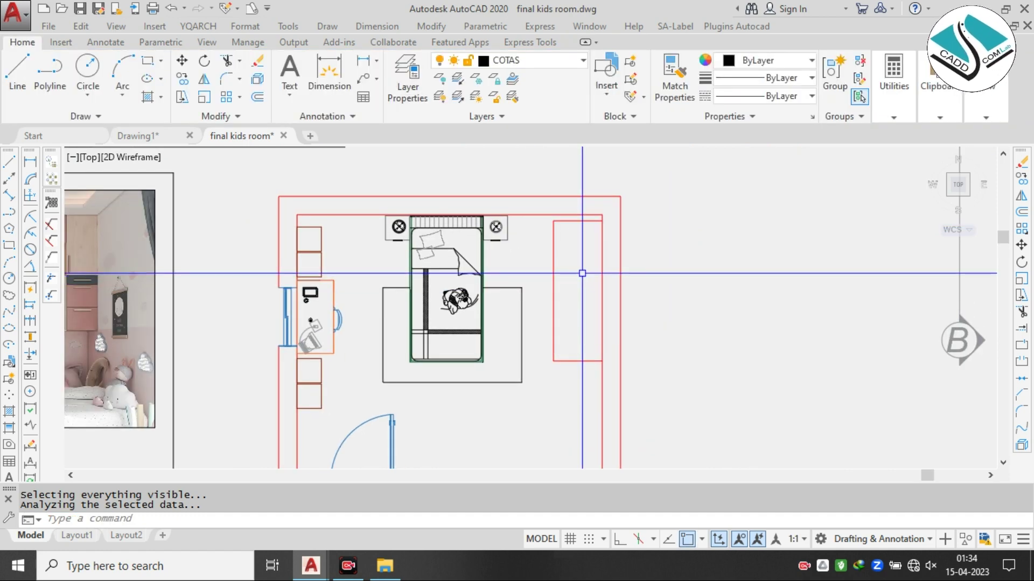
- Hatch the wardrobe rectangle along the room's right wall with the GOST_WOOD pattern
type("h")
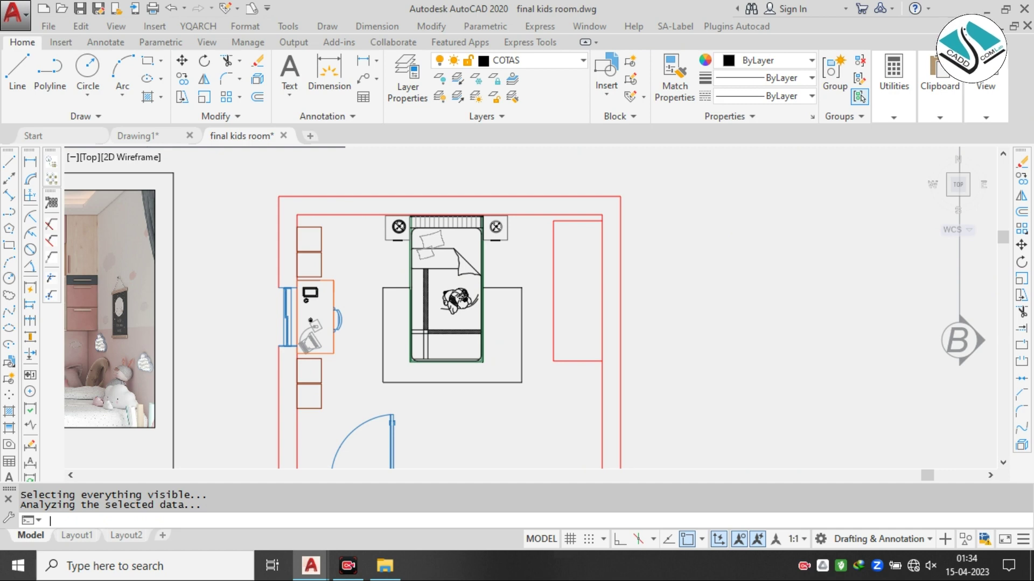
type("h")
key("Return")
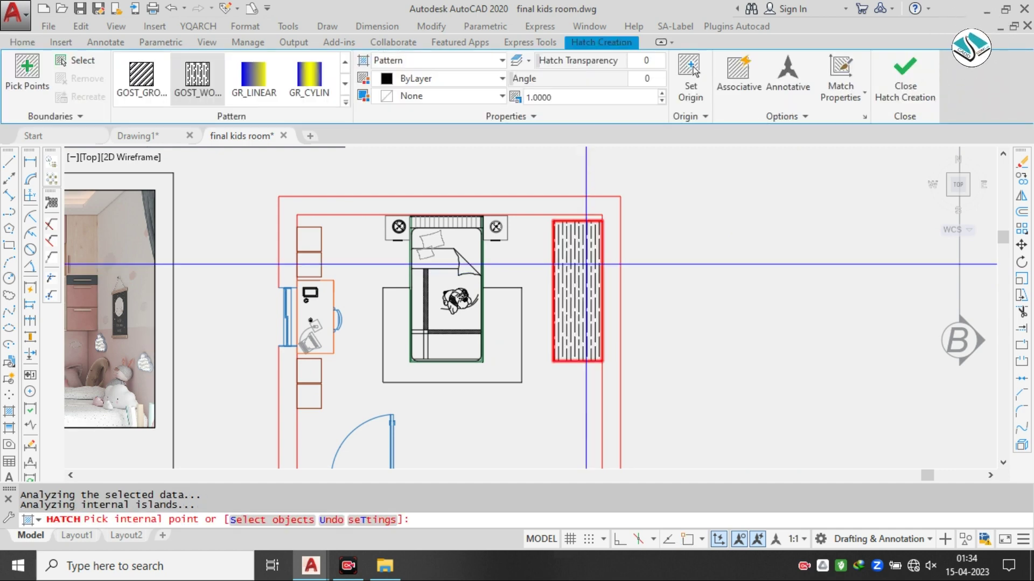
left_click(586, 264)
- Try pattern scales of 0.5 and 1.5 on the wardrobe hatch
left_click(565, 101)
left_click_drag(571, 99, 497, 98)
type("0.5")
key("Return")
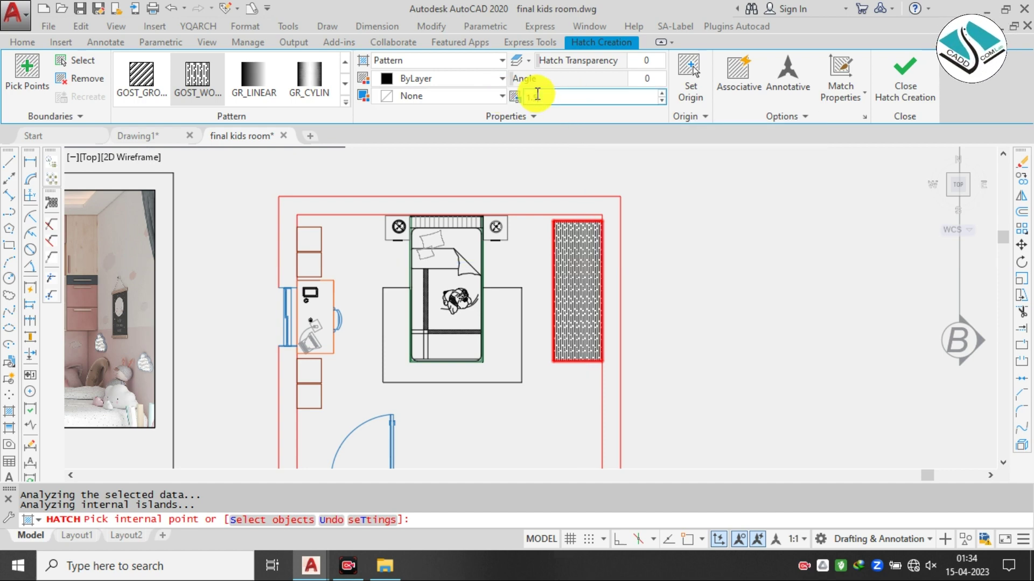
type("1.5")
key("Return")
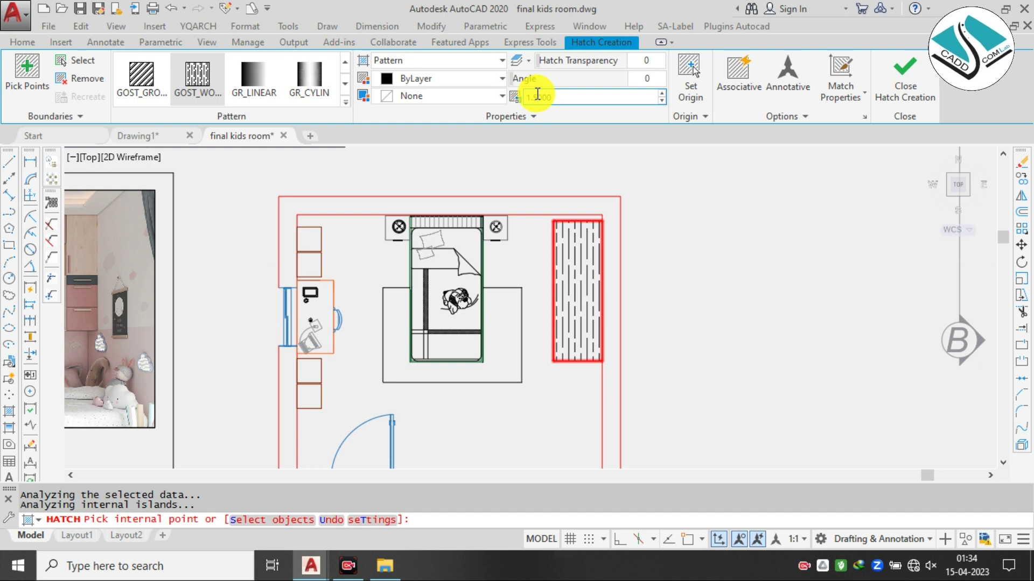
- Set the wardrobe hatch's angle to 90 and its scale to 1
left_click(656, 79)
type("90")
key("Return")
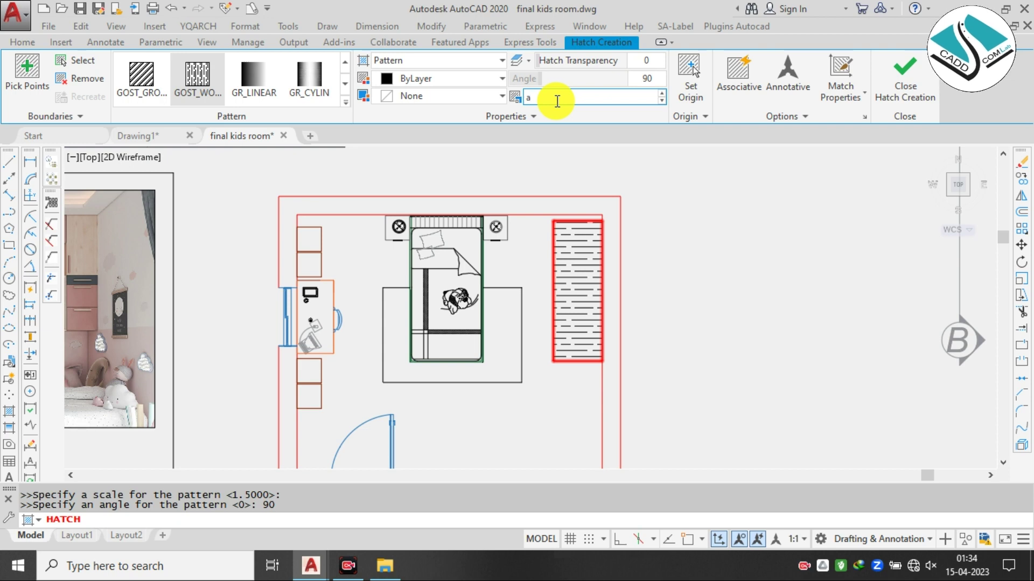
left_click(557, 101)
type("1")
key("Return")
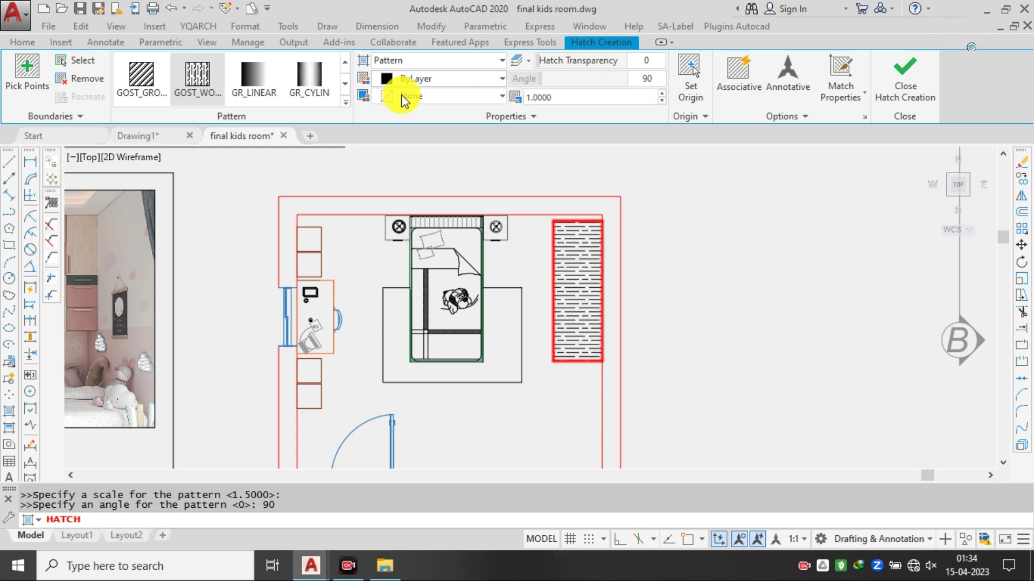
- Colour the wardrobe hatch grey 147,149,152 and finish the hatch
left_click(412, 96)
left_click(424, 79)
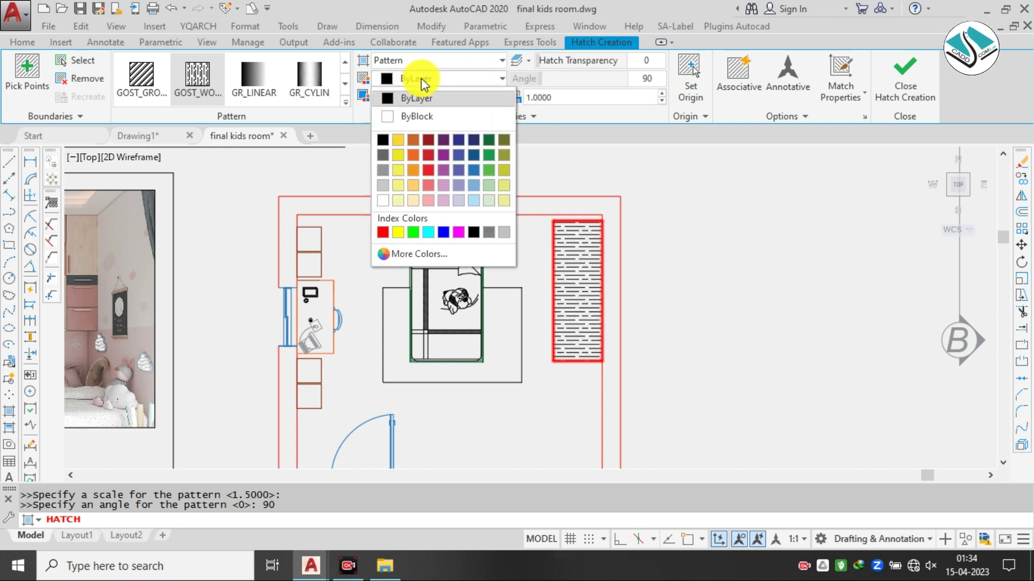
left_click(386, 169)
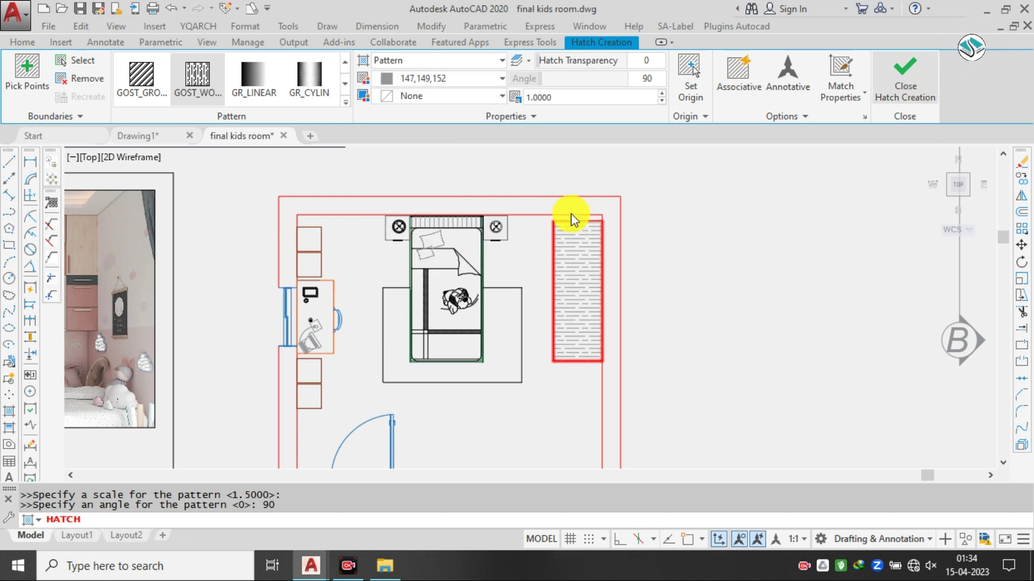
key("Escape")
- Examine the reference photos, the furniture blocks and the floor hatching in the planta baixa sample plan
scroll(473, 249, "down", 3)
scroll(506, 277, "up", 3)
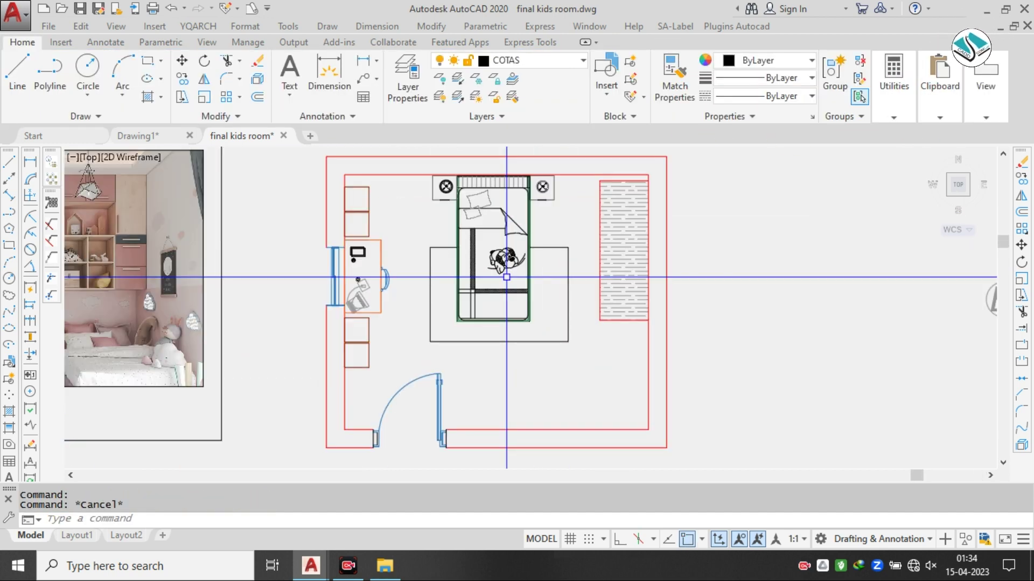
scroll(506, 277, "down", 4)
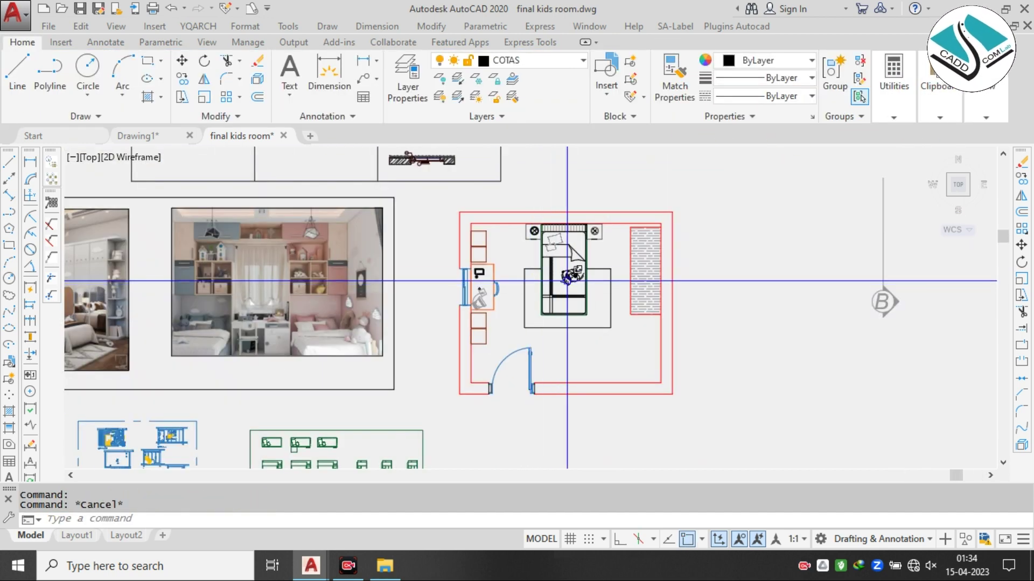
scroll(350, 302, "up", 3)
scroll(520, 263, "down", 3)
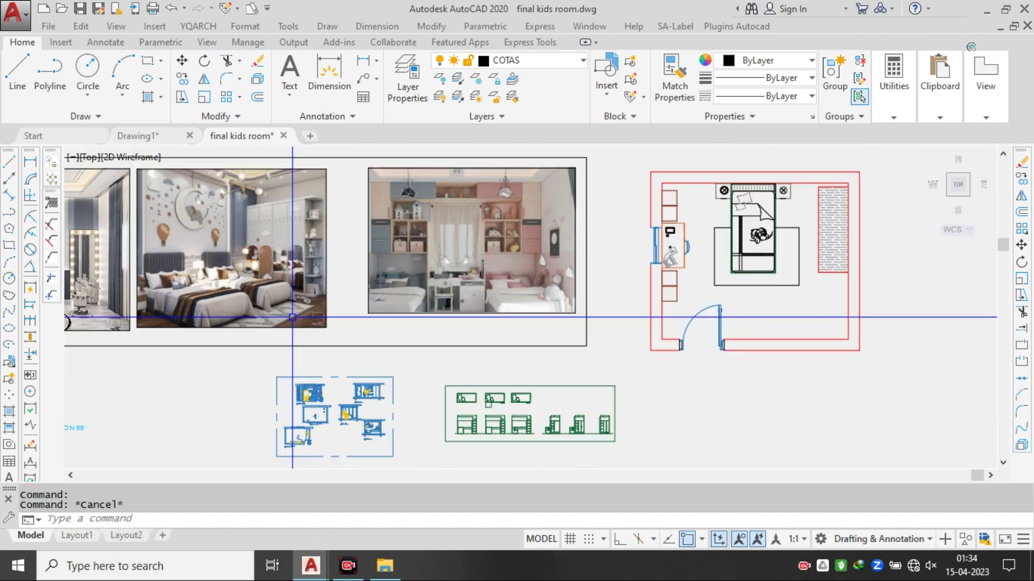
scroll(583, 286, "up", 2)
scroll(551, 278, "down", 4)
middle_click_drag(413, 214, 445, 289)
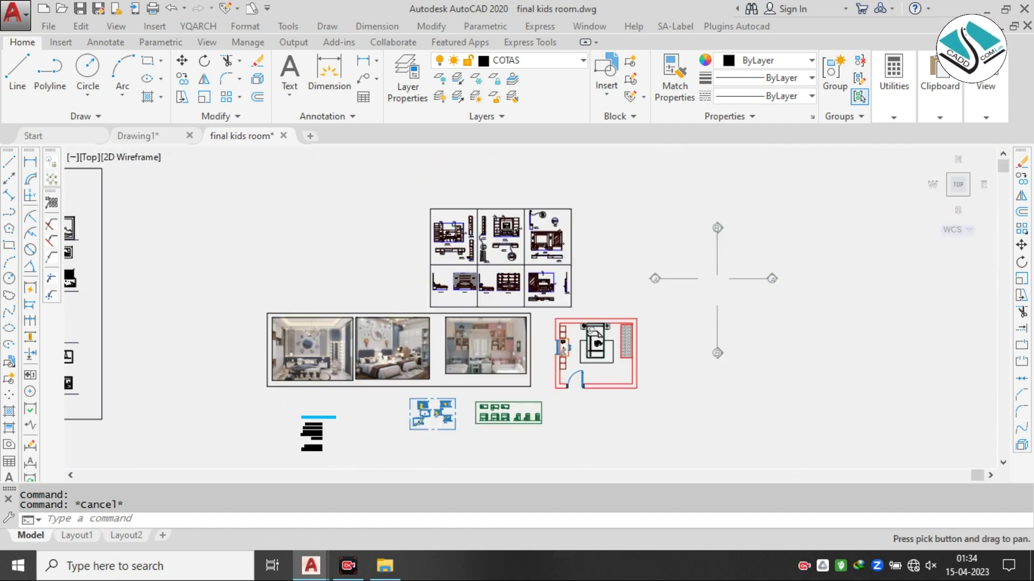
scroll(441, 290, "down", 4)
scroll(231, 370, "up", 5)
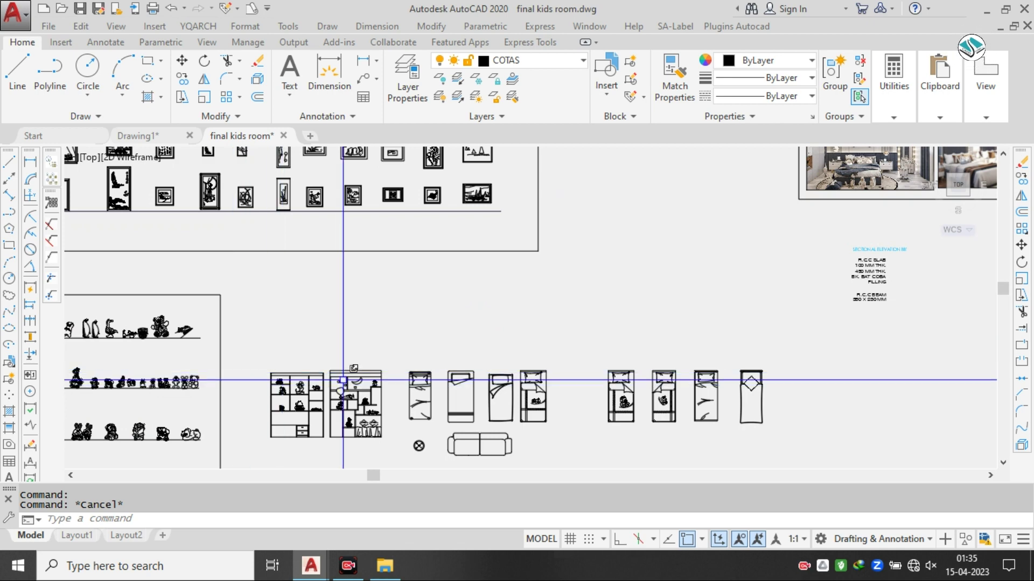
scroll(531, 314, "down", 2)
scroll(872, 279, "up", 5)
scroll(850, 222, "up", 7)
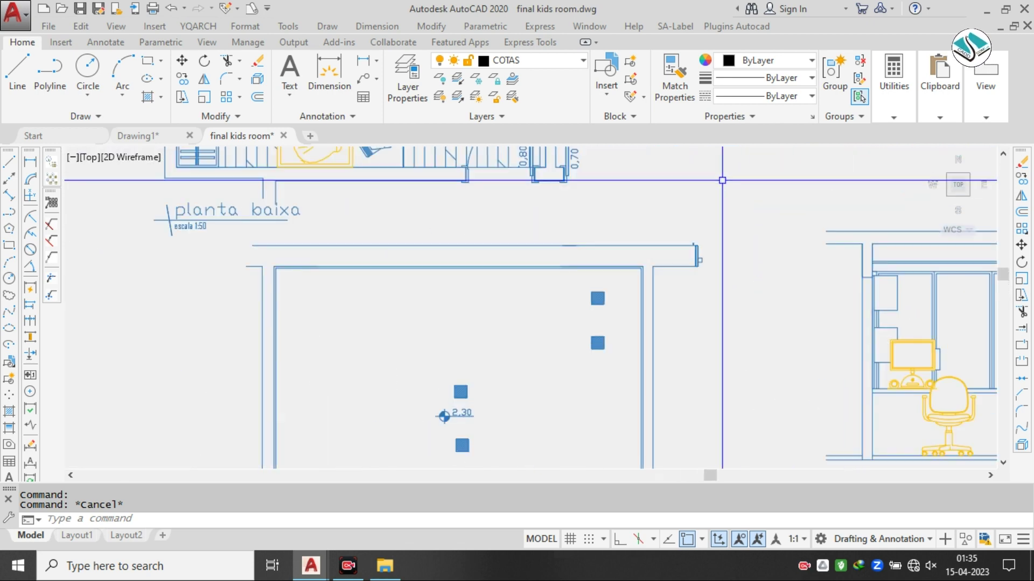
middle_click_drag(610, 175, 631, 330)
scroll(461, 231, "down", 1)
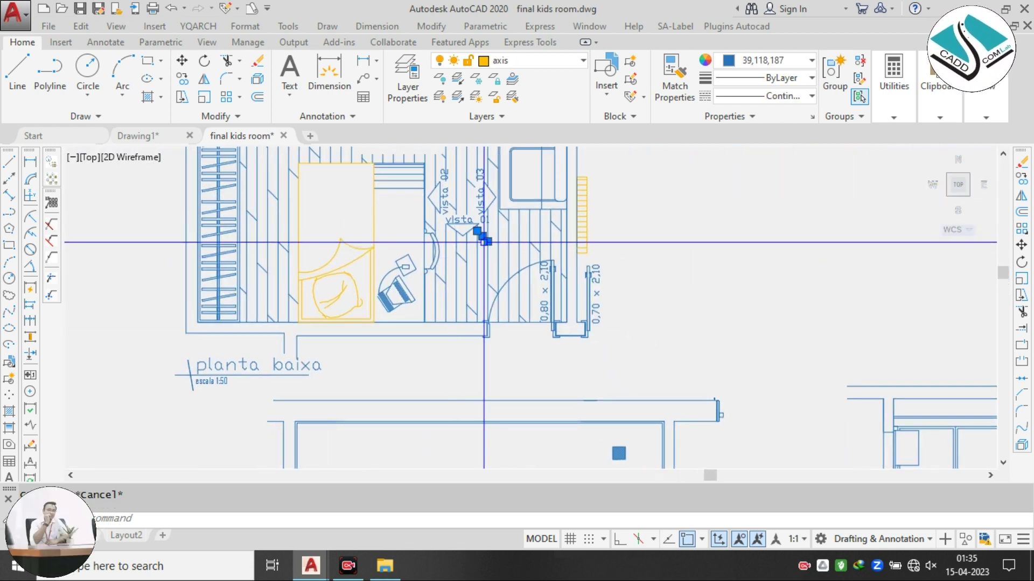
scroll(485, 247, "down", 1)
scroll(485, 247, "down", 3)
scroll(449, 208, "up", 3)
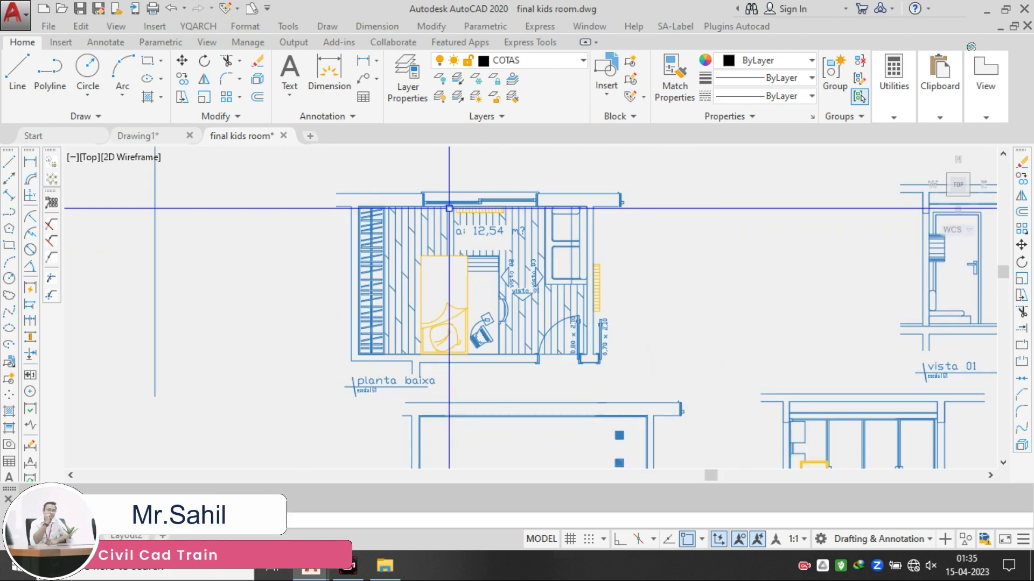
scroll(449, 208, "down", 3)
middle_click_drag(581, 246, 376, 255)
scroll(634, 305, "down", 10)
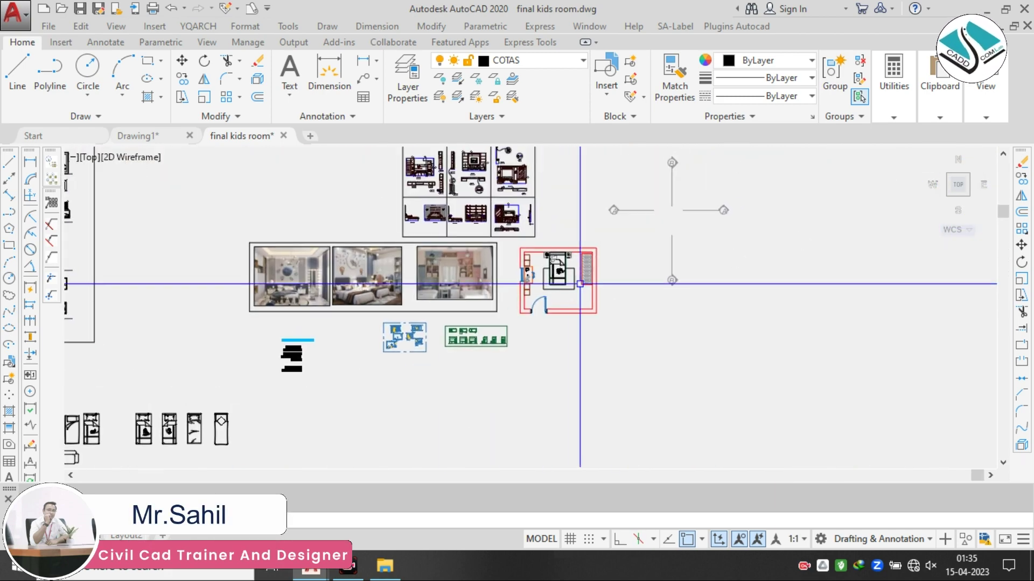
scroll(541, 261, "up", 14)
scroll(541, 261, "down", 5)
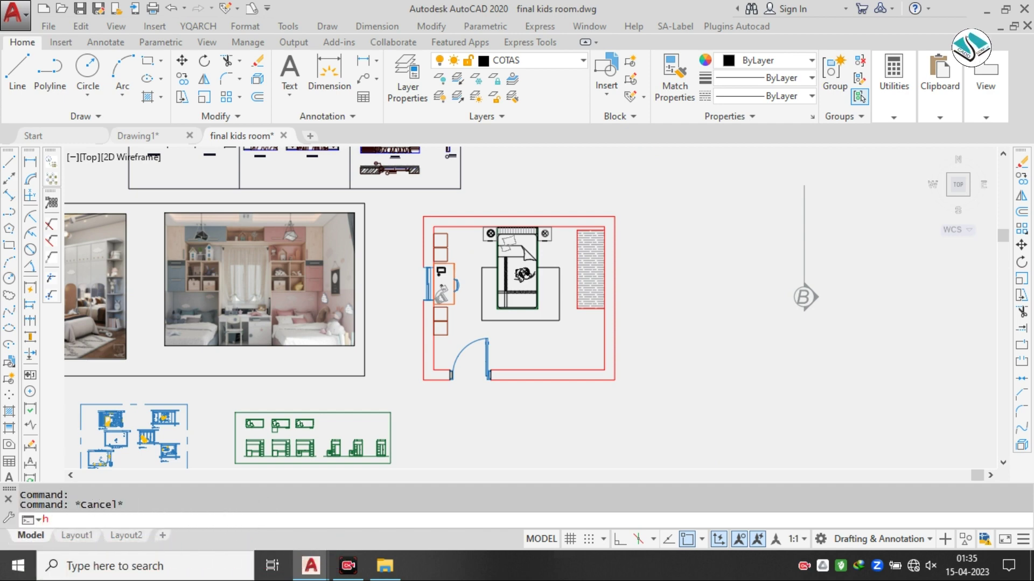
- Start a hatch and look through the hatch pattern gallery for a suitable floor pattern
key("Return")
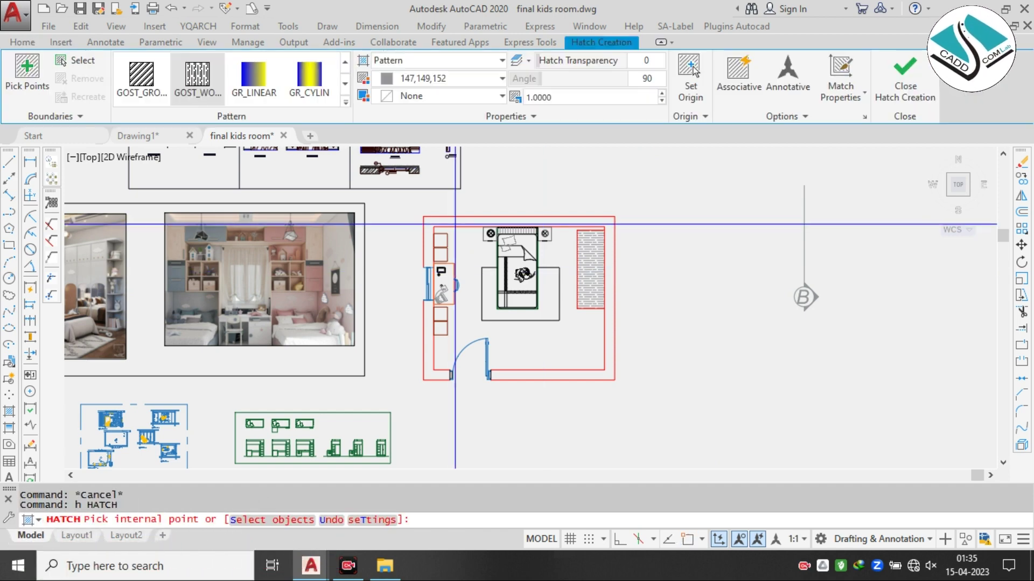
left_click(345, 101)
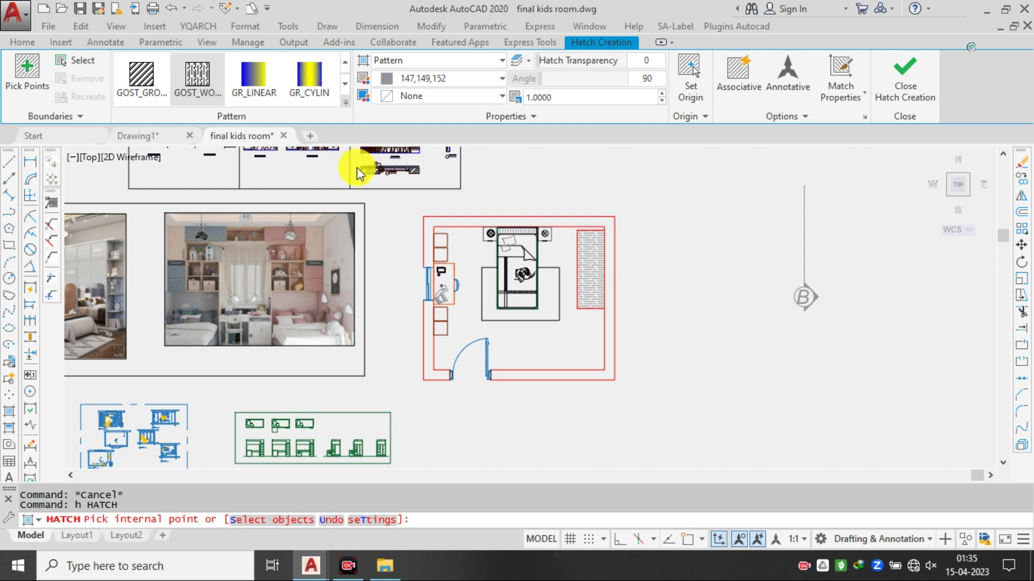
scroll(289, 204, "down", 1)
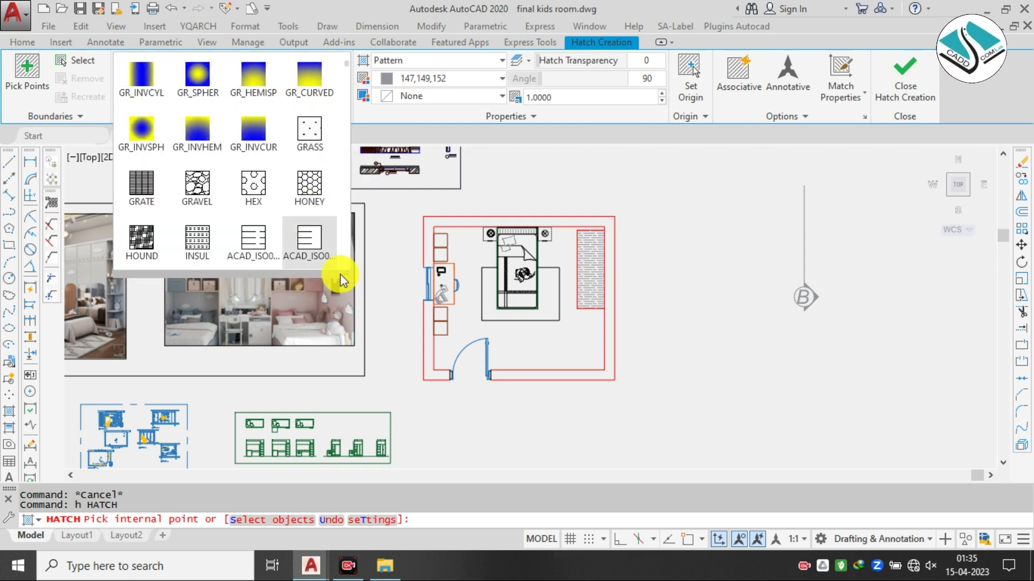
left_click_drag(348, 273, 485, 363)
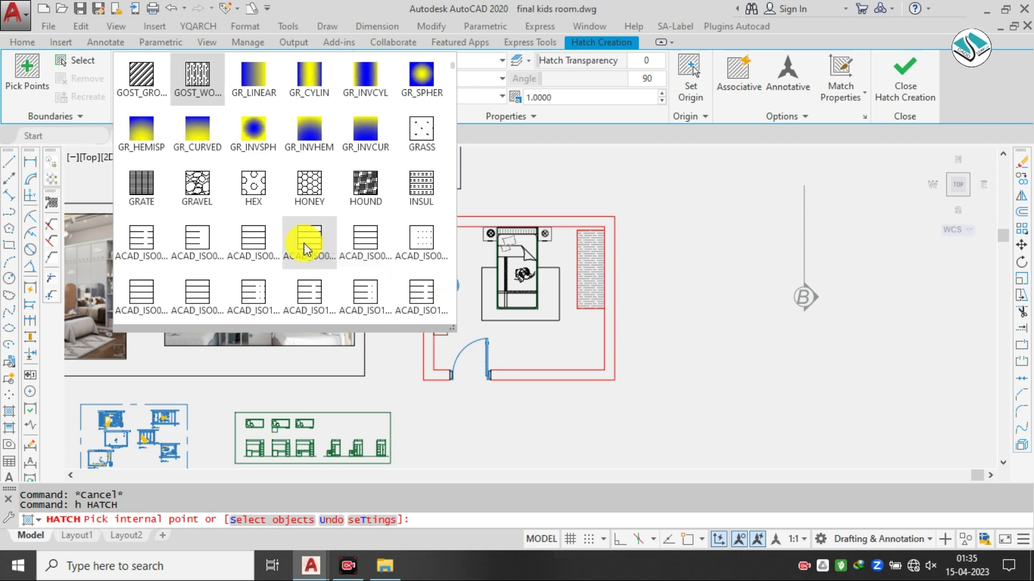
scroll(303, 244, "down", 1)
scroll(300, 247, "down", 1)
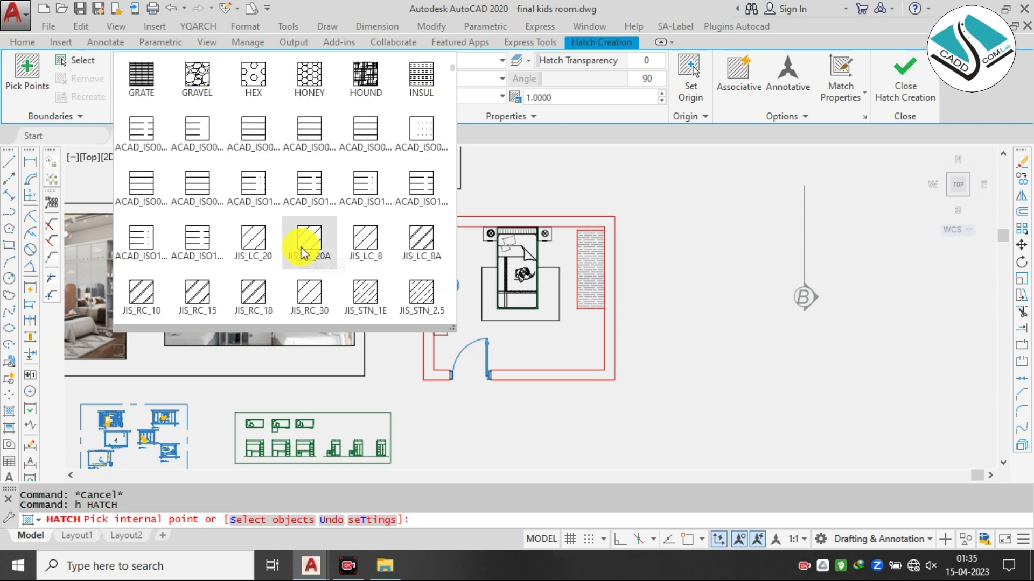
scroll(289, 241, "down", 1)
scroll(289, 241, "down", 2)
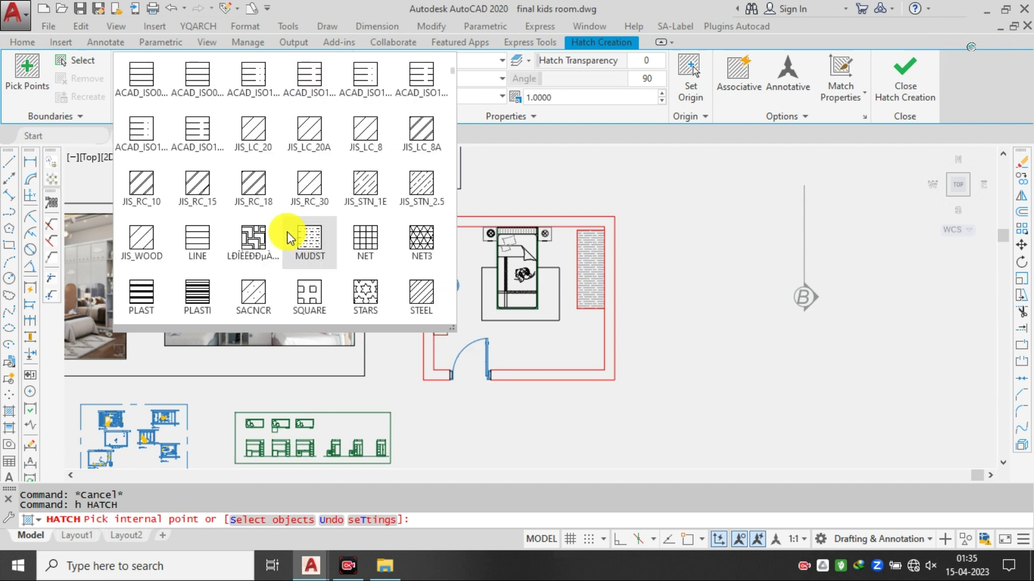
scroll(299, 233, "down", 1)
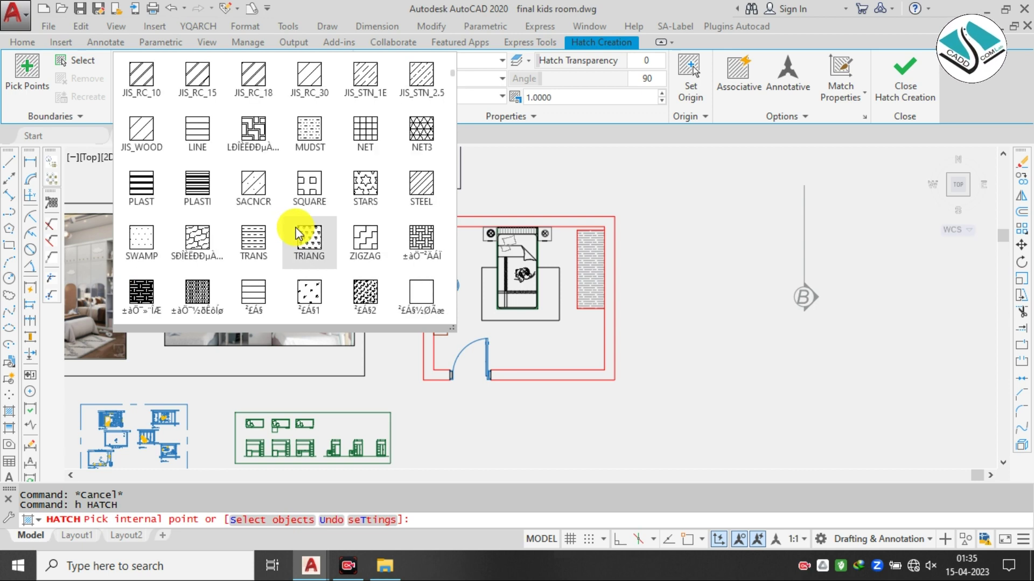
scroll(309, 235, "down", 1)
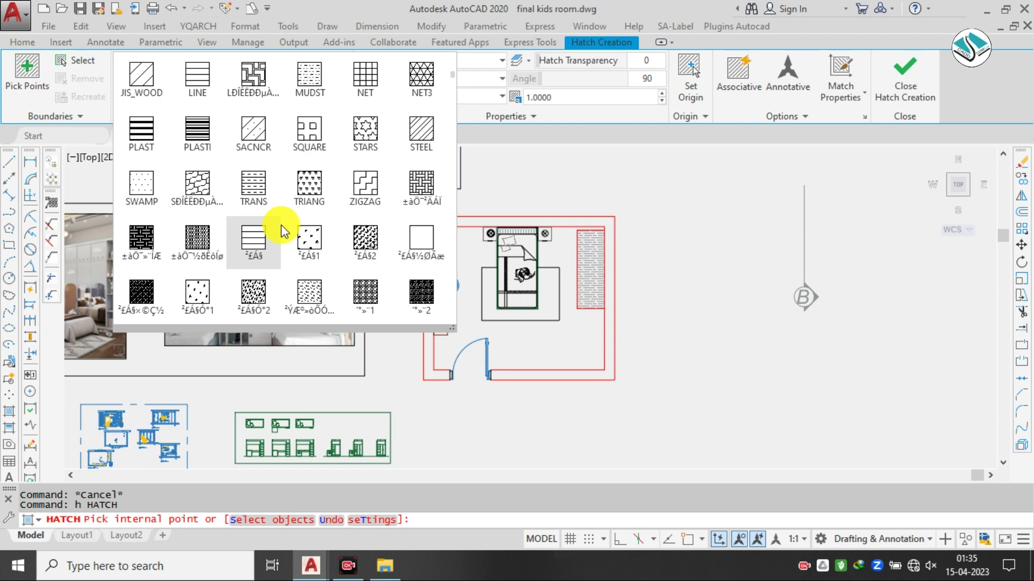
scroll(303, 224, "down", 1)
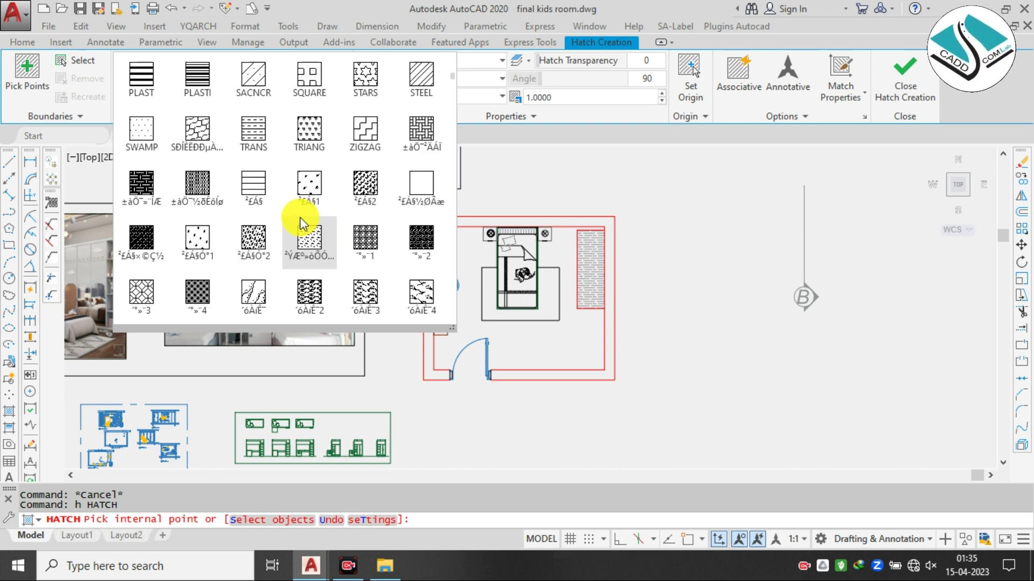
scroll(300, 216, "down", 2)
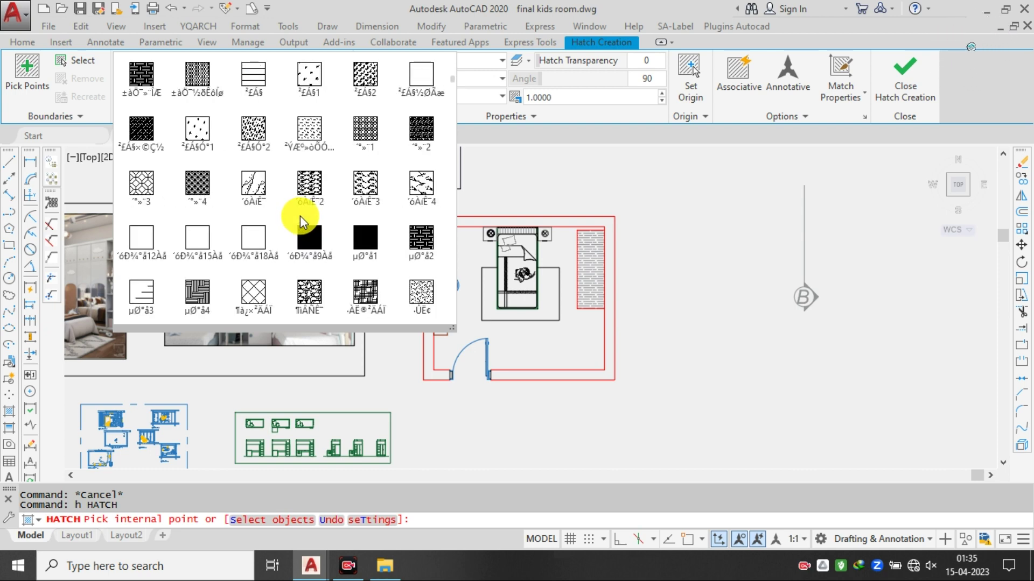
scroll(299, 215, "up", 2)
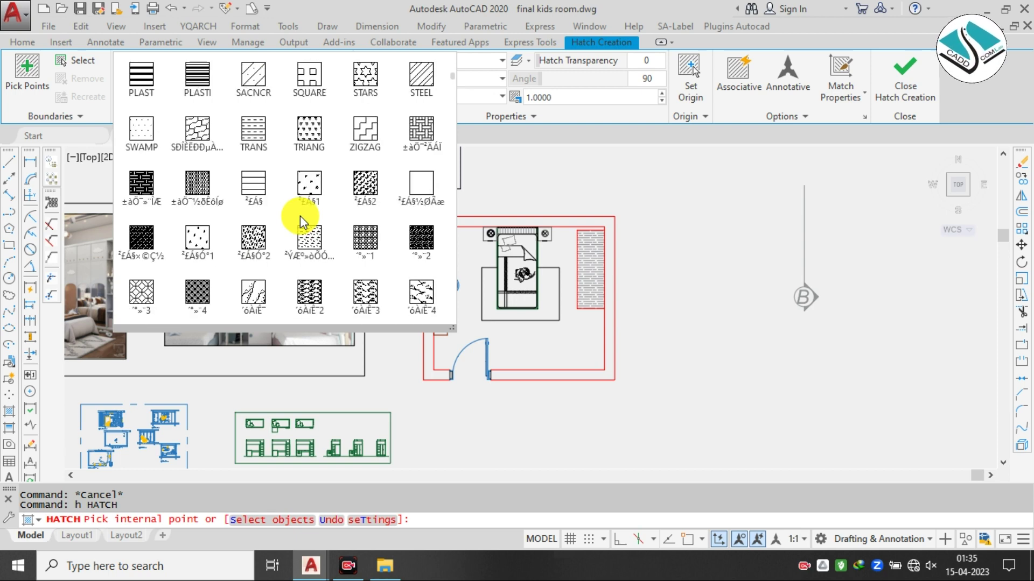
scroll(299, 221, "down", 3)
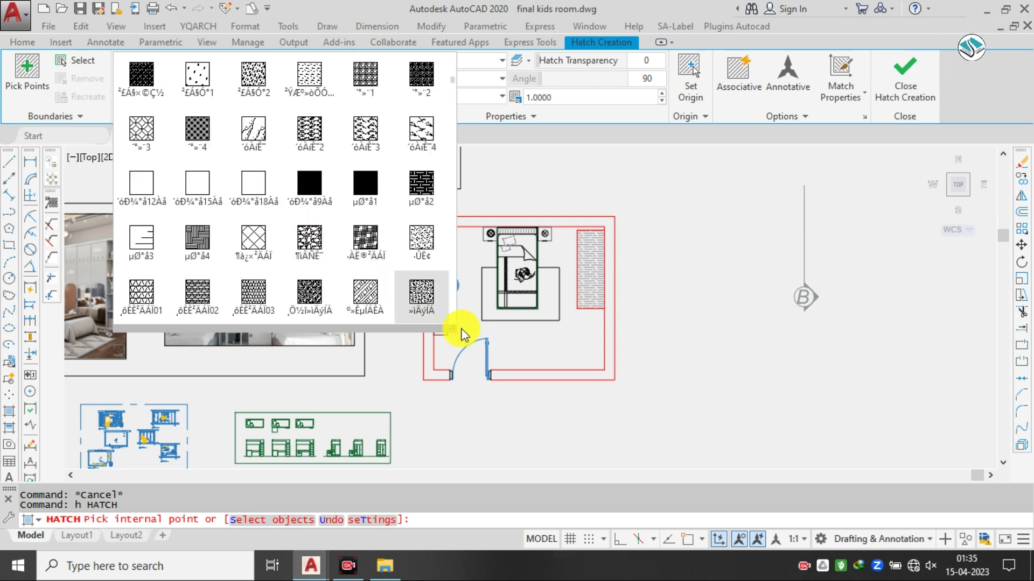
left_click_drag(452, 328, 643, 396)
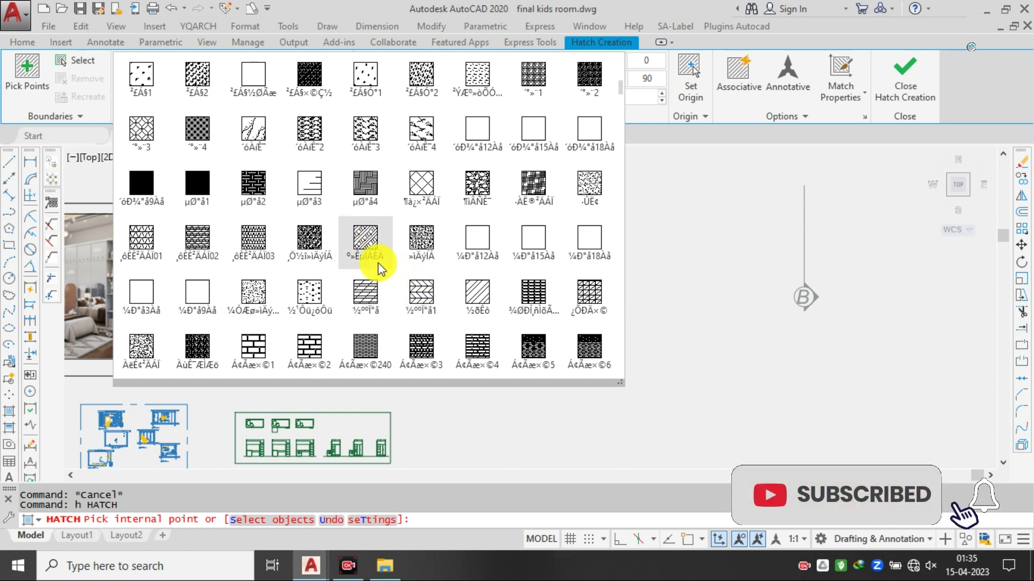
scroll(377, 263, "down", 1)
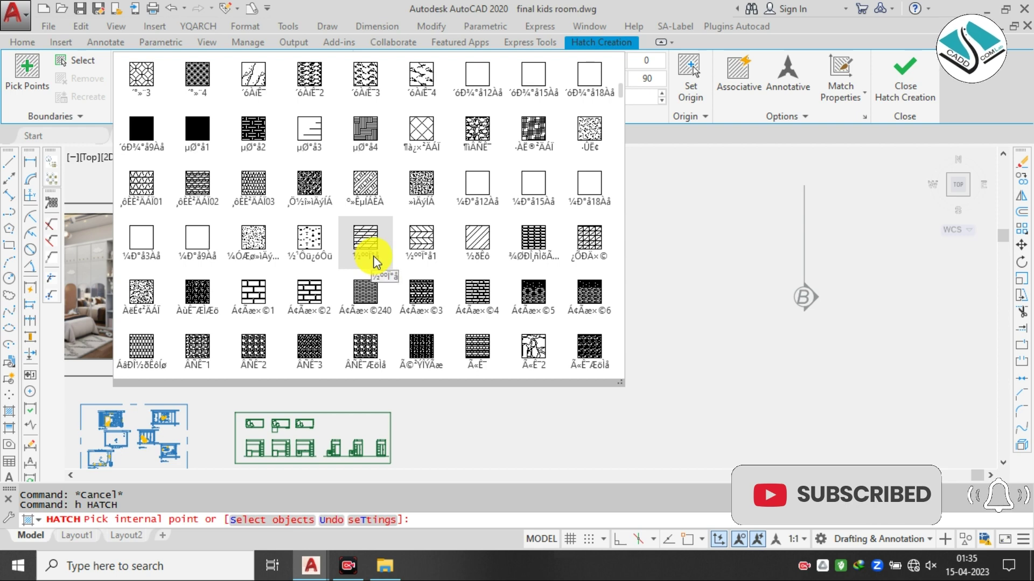
scroll(418, 256, "down", 2)
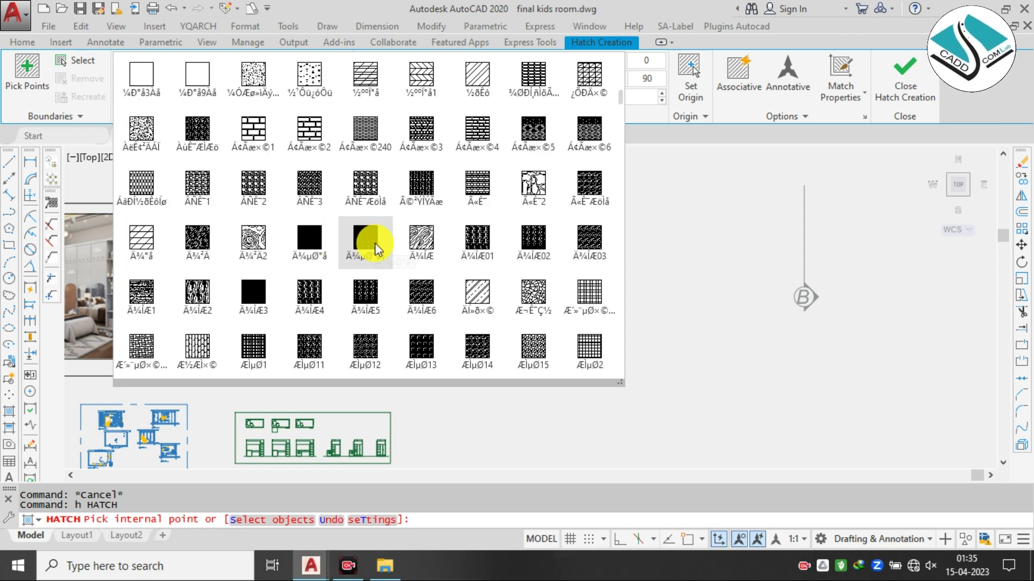
scroll(374, 244, "down", 3)
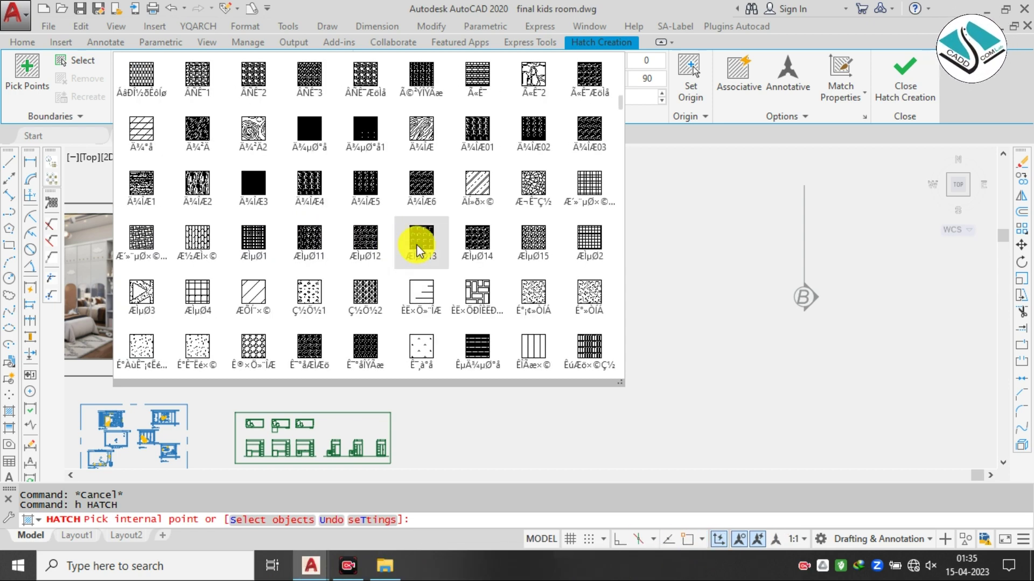
scroll(417, 245, "down", 1)
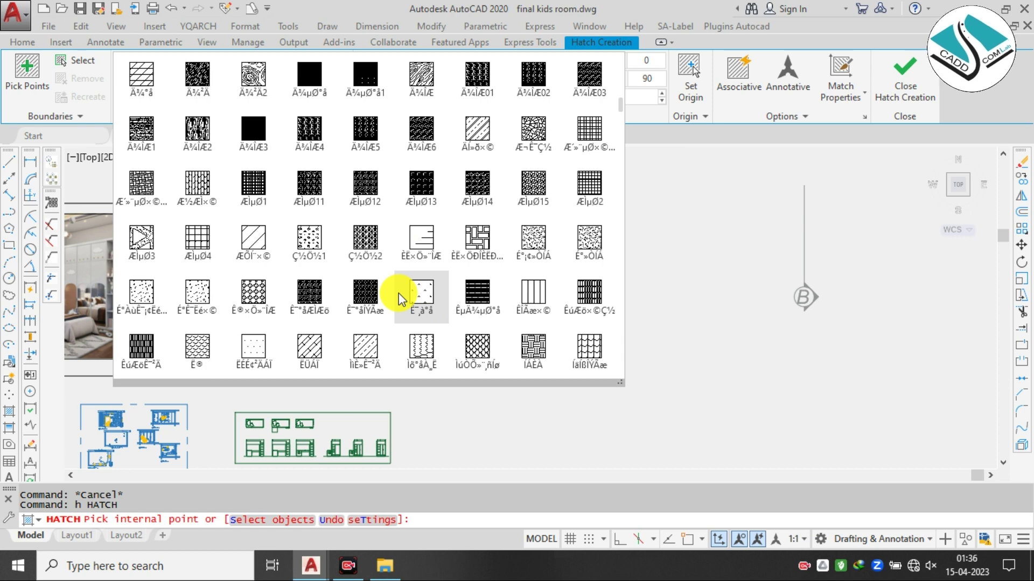
scroll(423, 295, "down", 2)
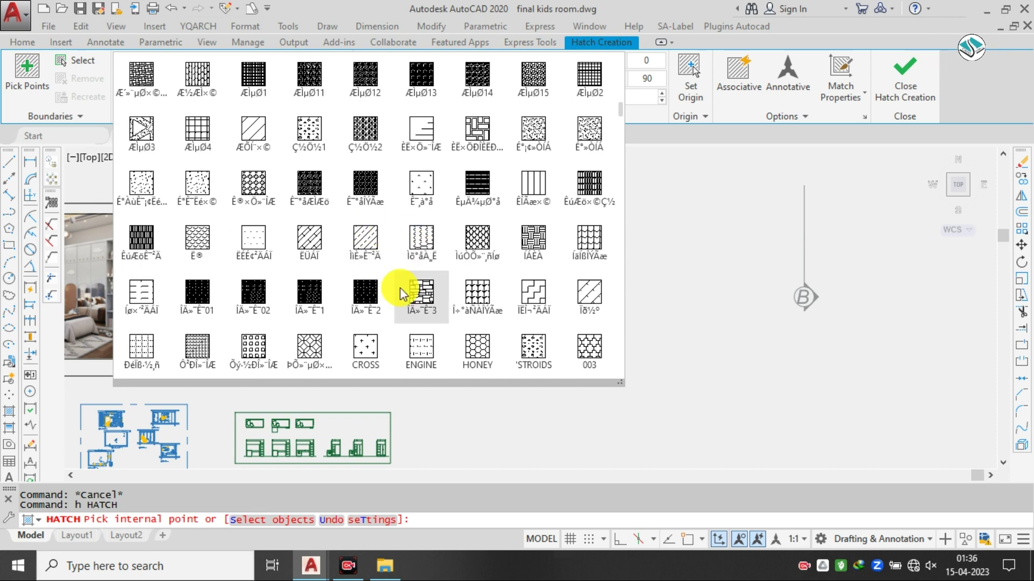
scroll(399, 286, "down", 2)
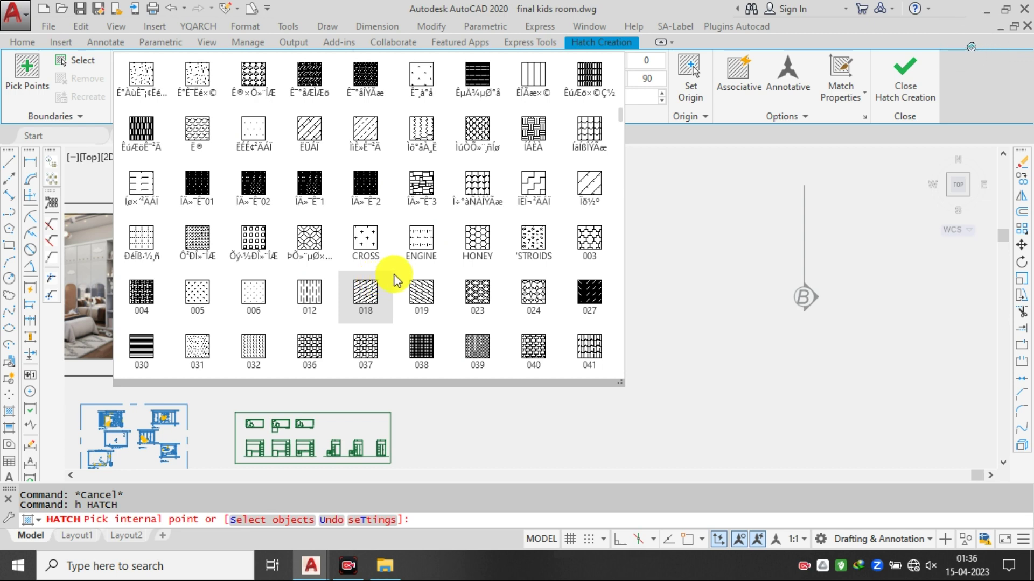
scroll(393, 280, "down", 2)
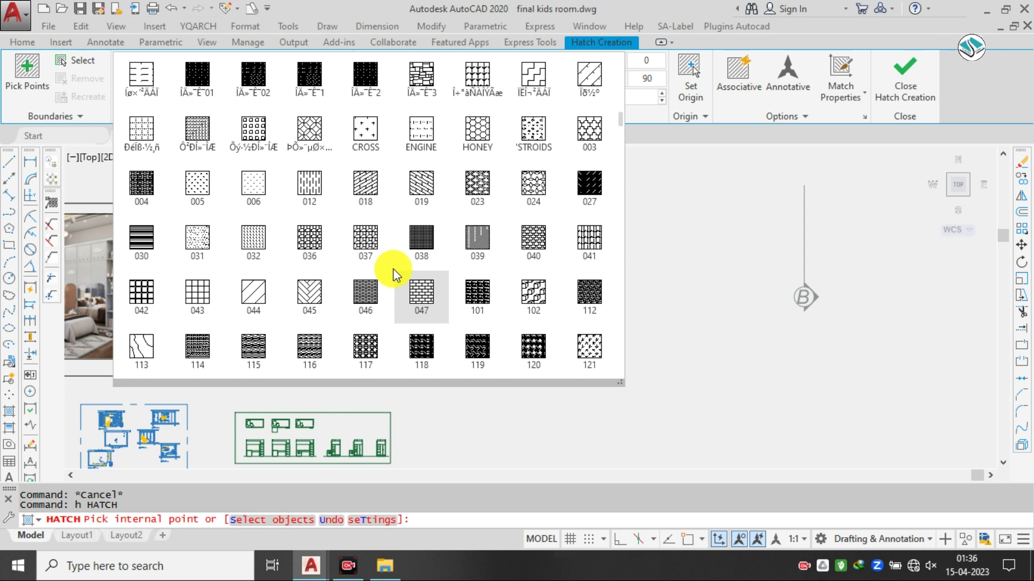
scroll(392, 270, "down", 1)
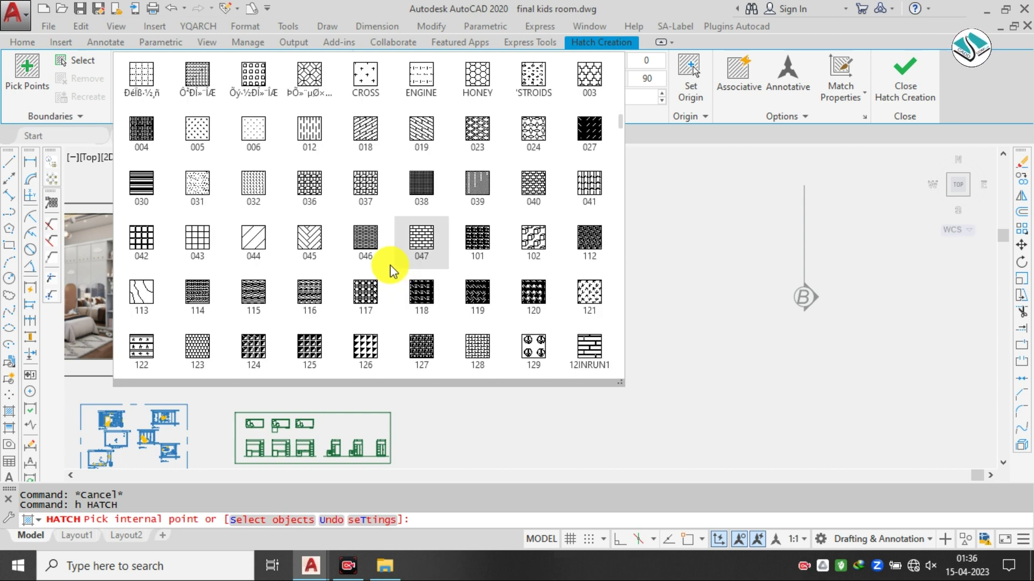
scroll(385, 264, "down", 1)
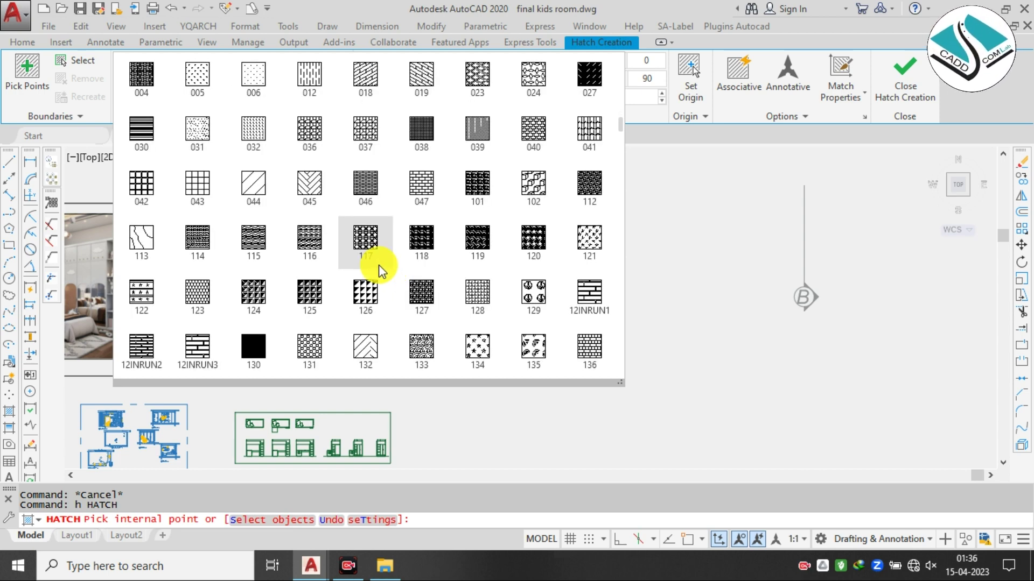
scroll(379, 265, "down", 1)
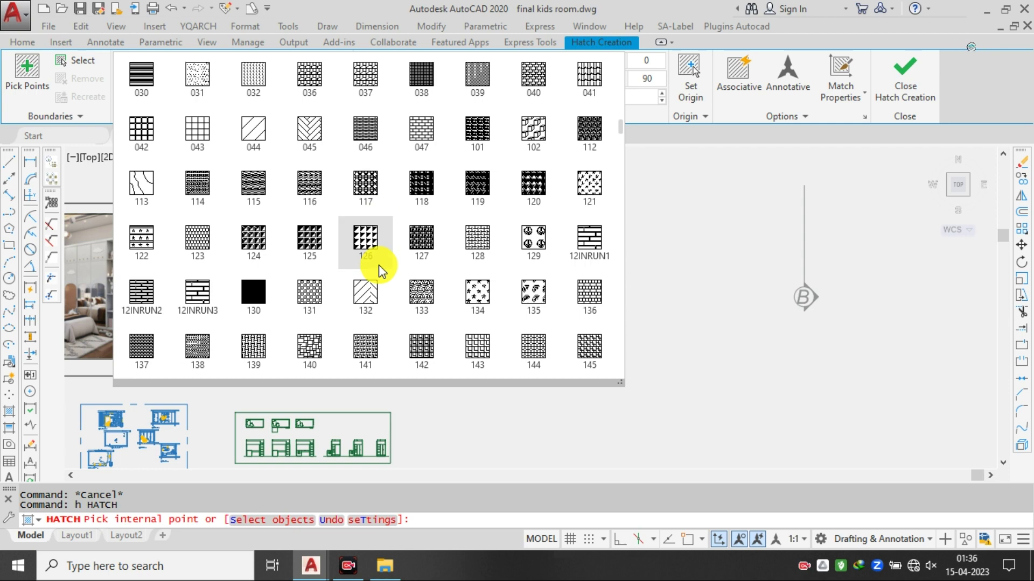
scroll(379, 265, "down", 1)
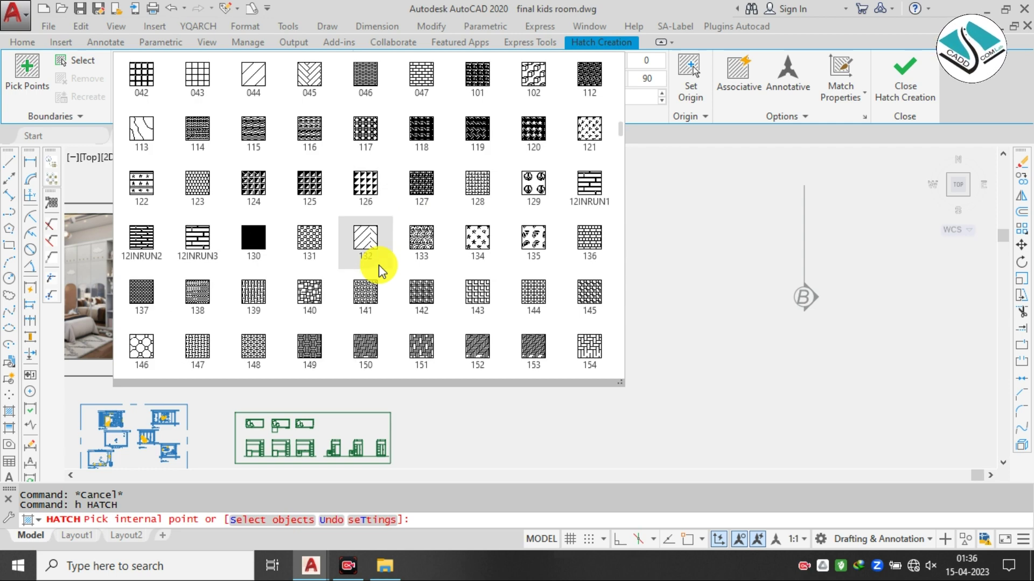
scroll(379, 265, "down", 3)
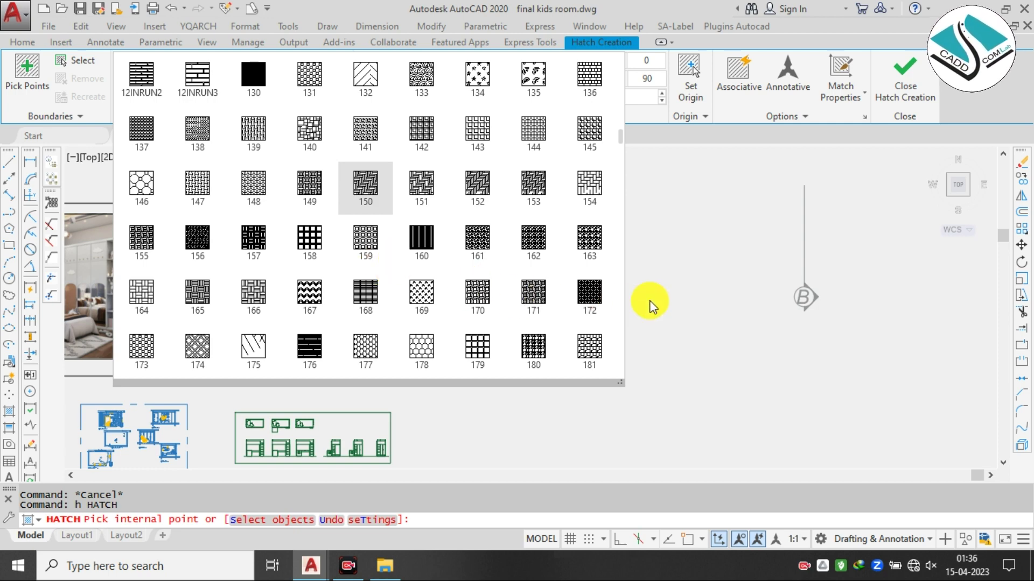
- Switch to File Explorer and open the children room drawing from the children room project folder
left_click(384, 566)
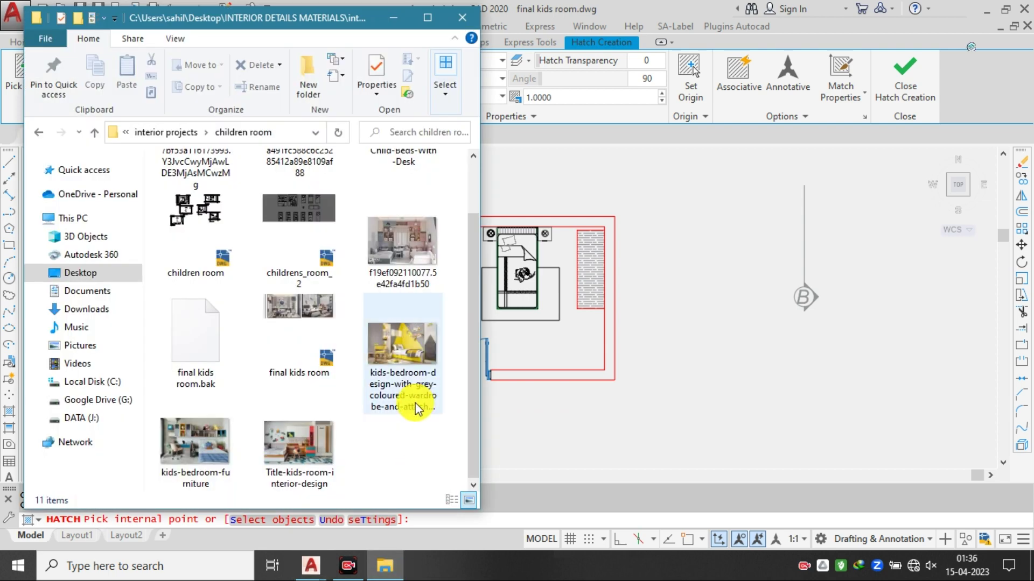
left_click(429, 20)
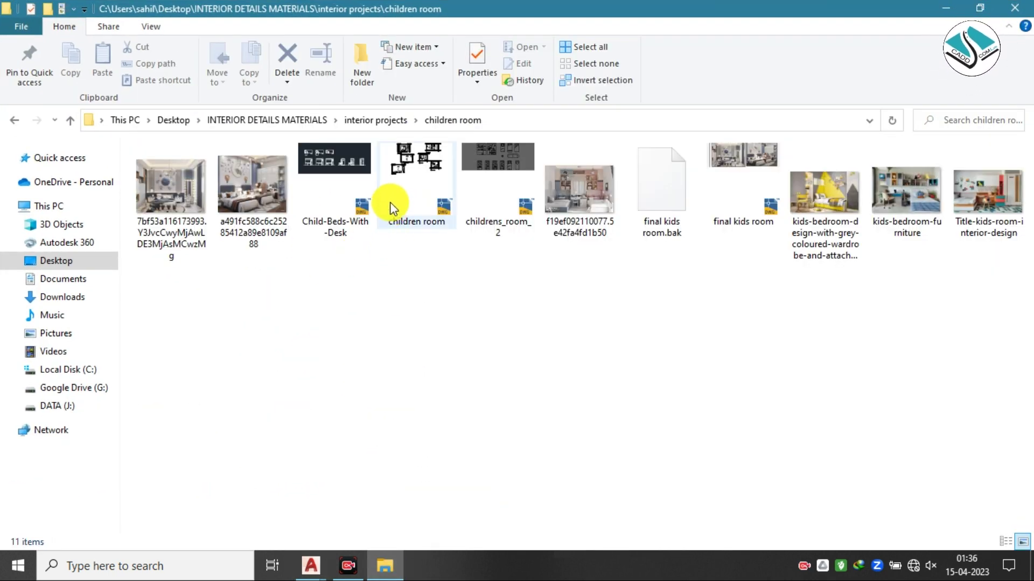
left_click(431, 160)
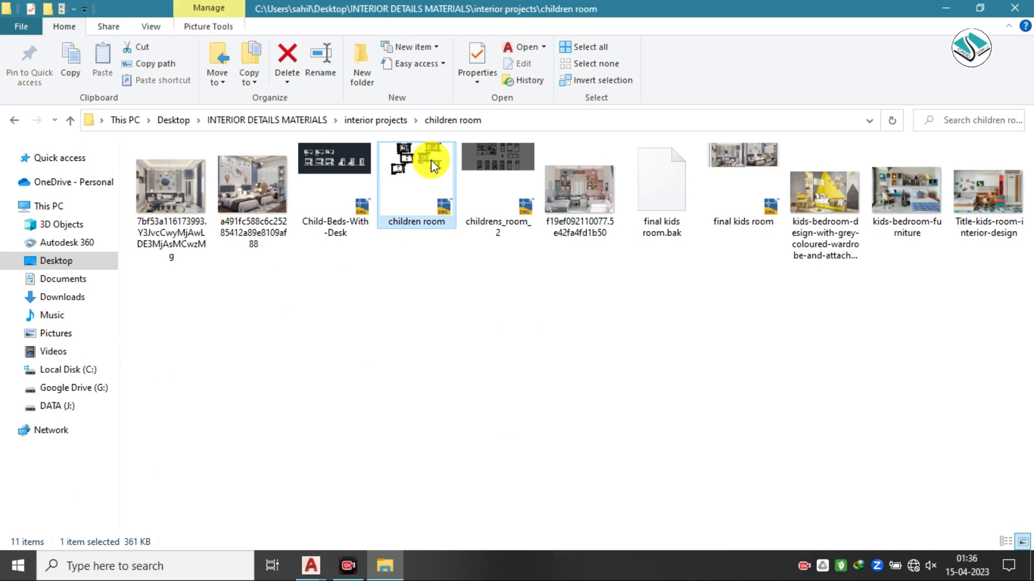
double_click(430, 159)
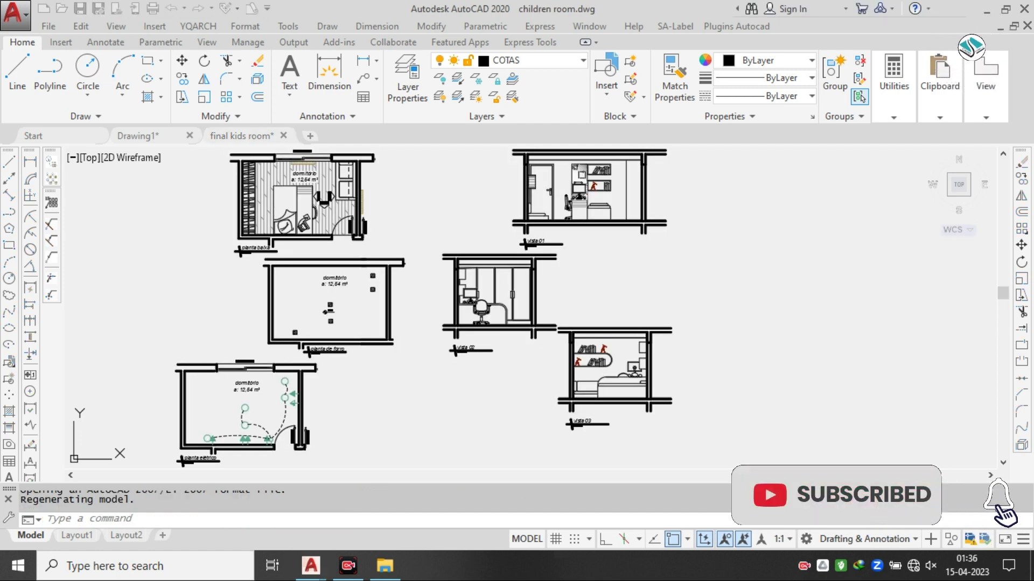
- Inspect the floor hatch's pattern, angle and scale in the planta baixa plan, then return to the final kids room drawing
scroll(398, 170, "up", 3)
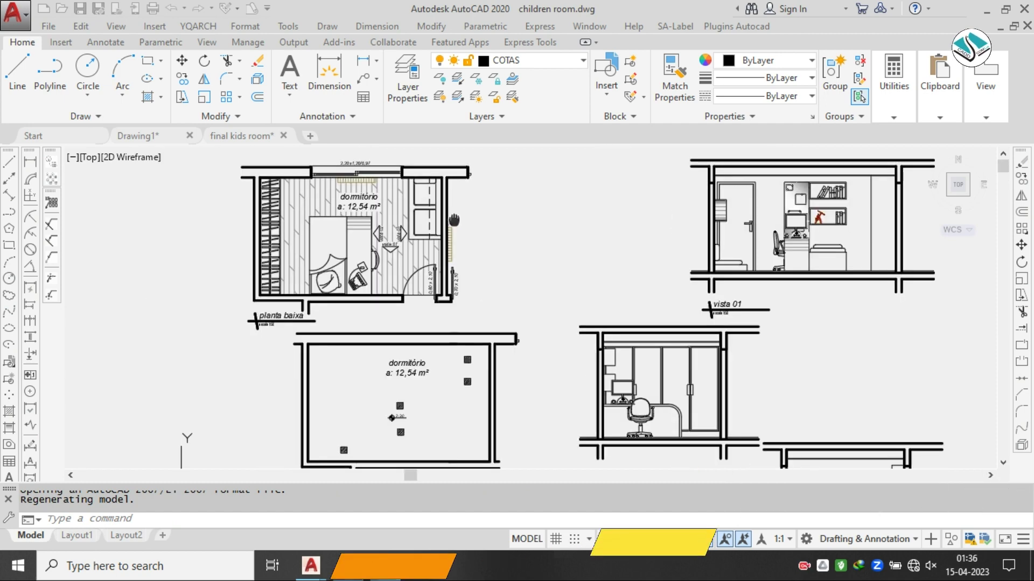
scroll(387, 203, "up", 2)
middle_click_drag(388, 208, 473, 227)
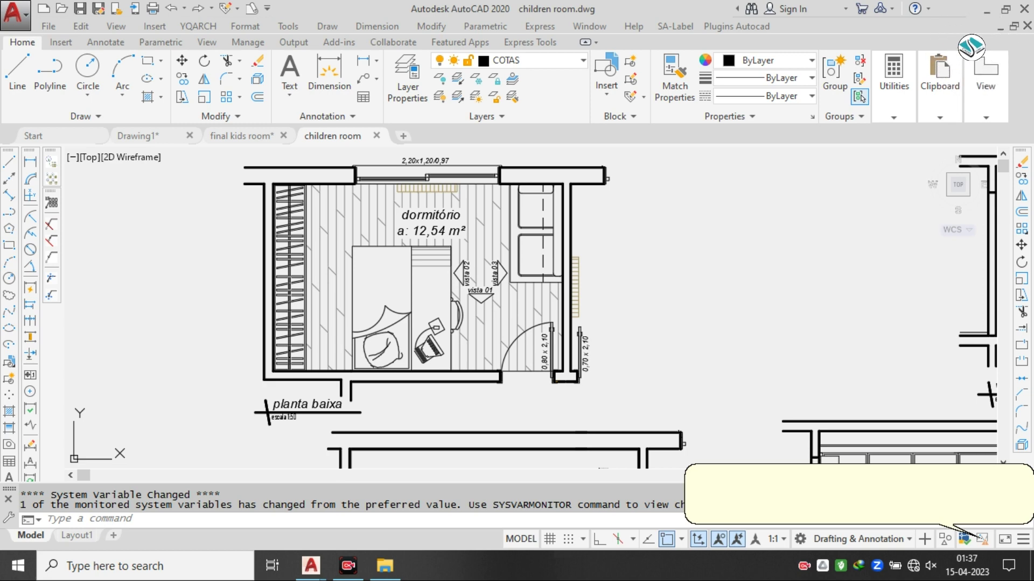
key("Escape")
key("Escape")
scroll(450, 221, "up", 2)
left_click(483, 199)
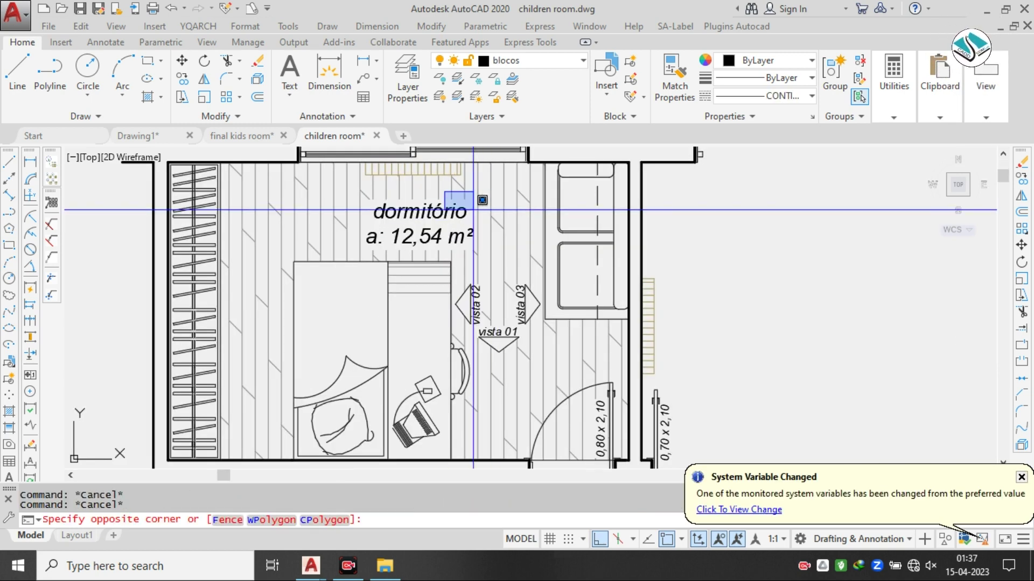
left_click(491, 210)
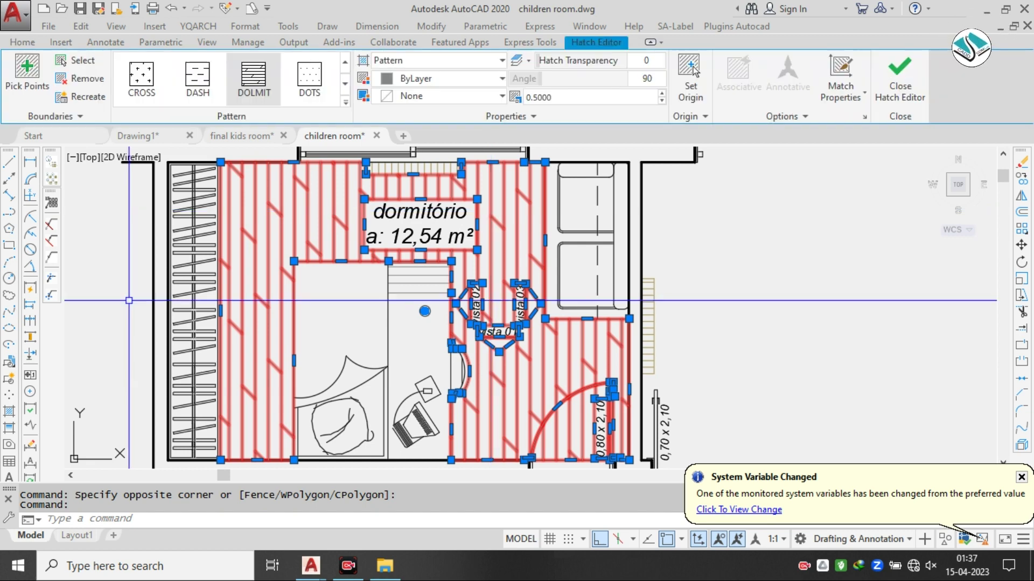
scroll(196, 275, "down", 2)
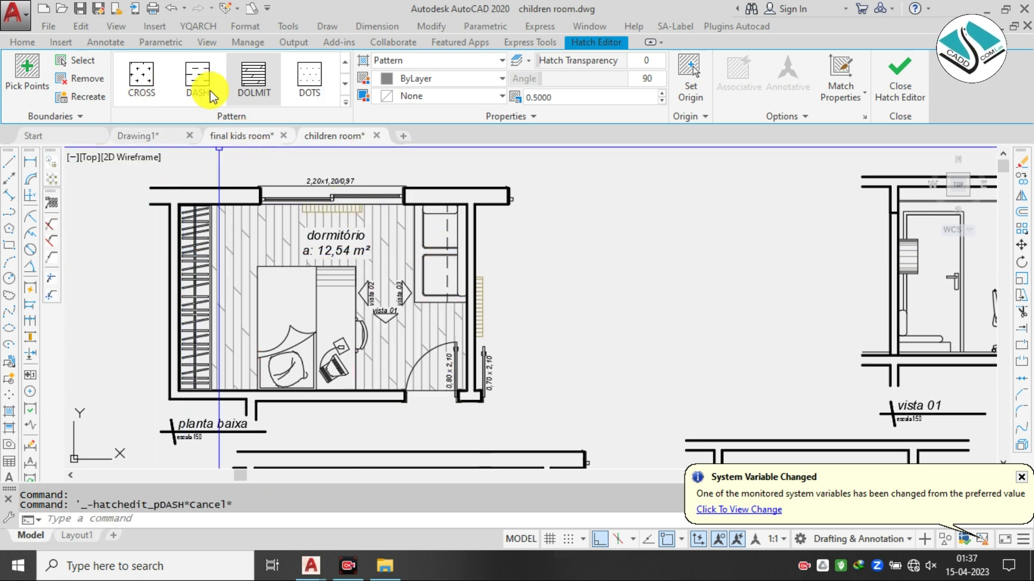
left_click(249, 135)
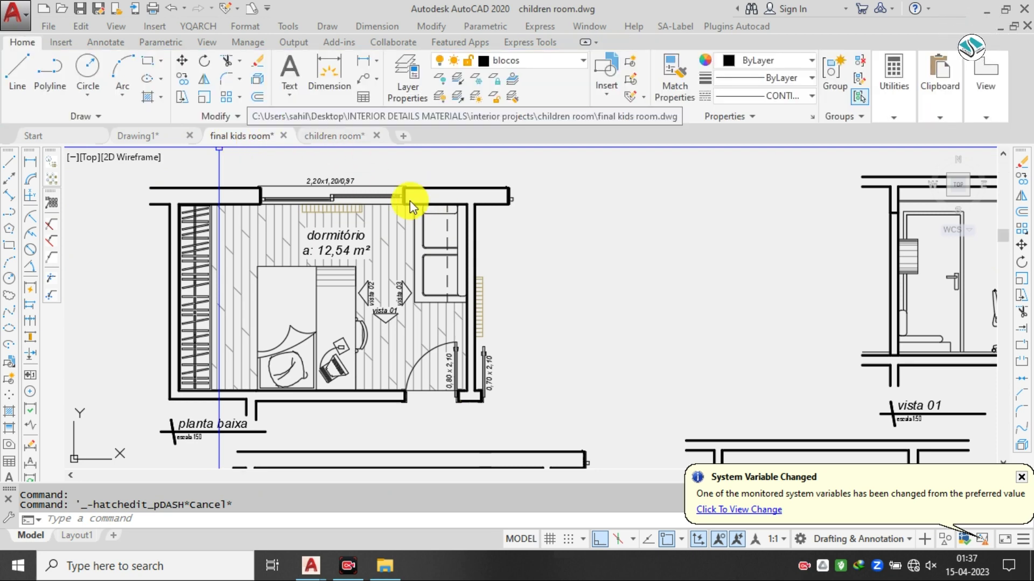
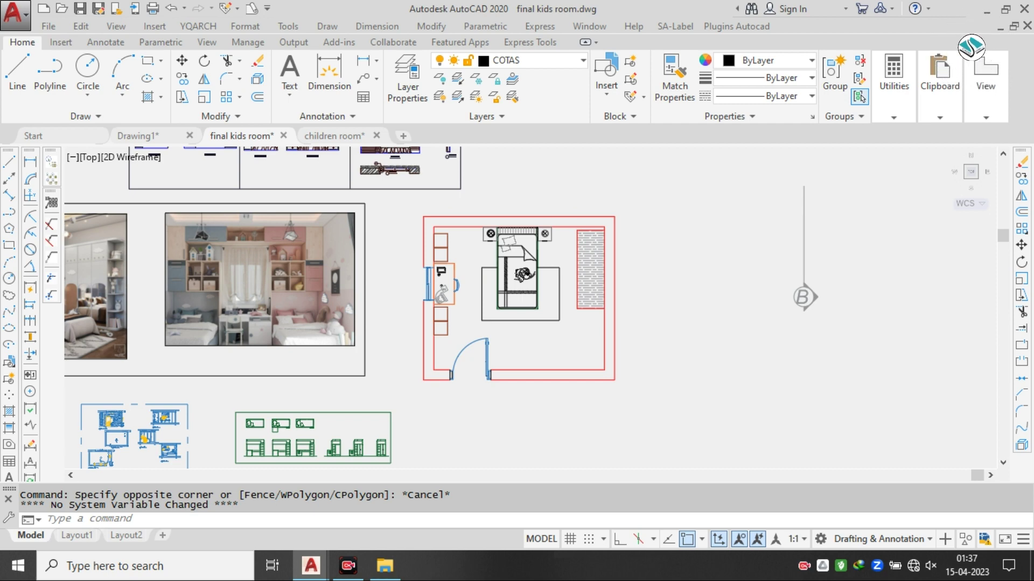
type("h")
key("Return")
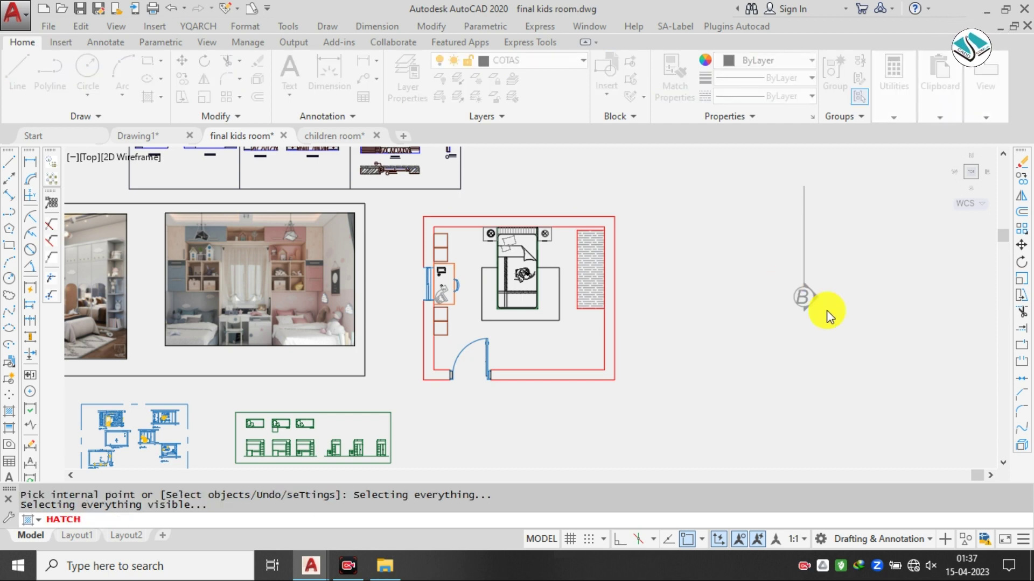
key("Escape")
left_click(785, 282)
key("Escape")
key("Escape")
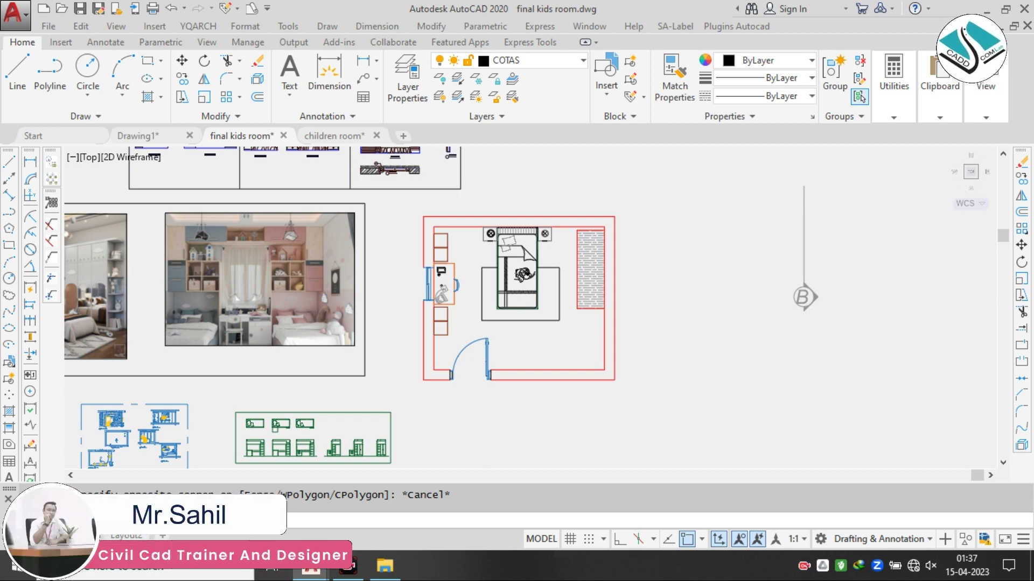
type("h")
key("Return")
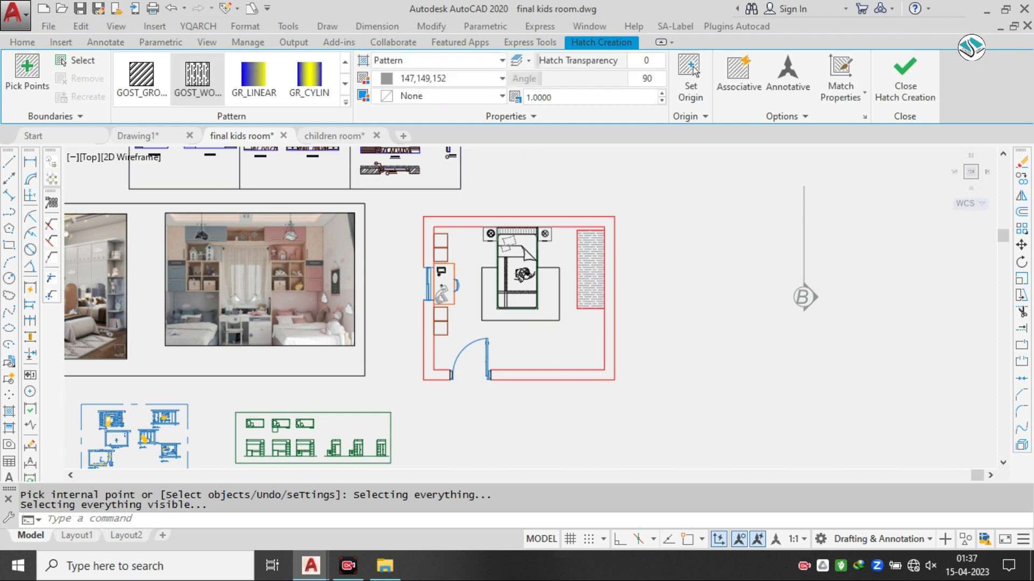
key("Escape")
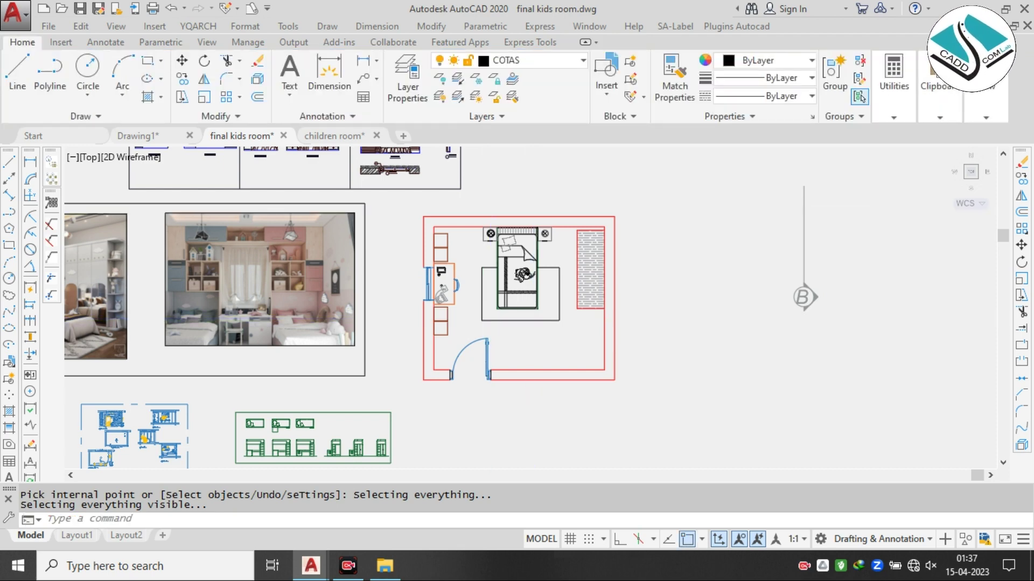
- Start a new hatch for the kids room floor and choose the DOLMIT pattern
key("Return")
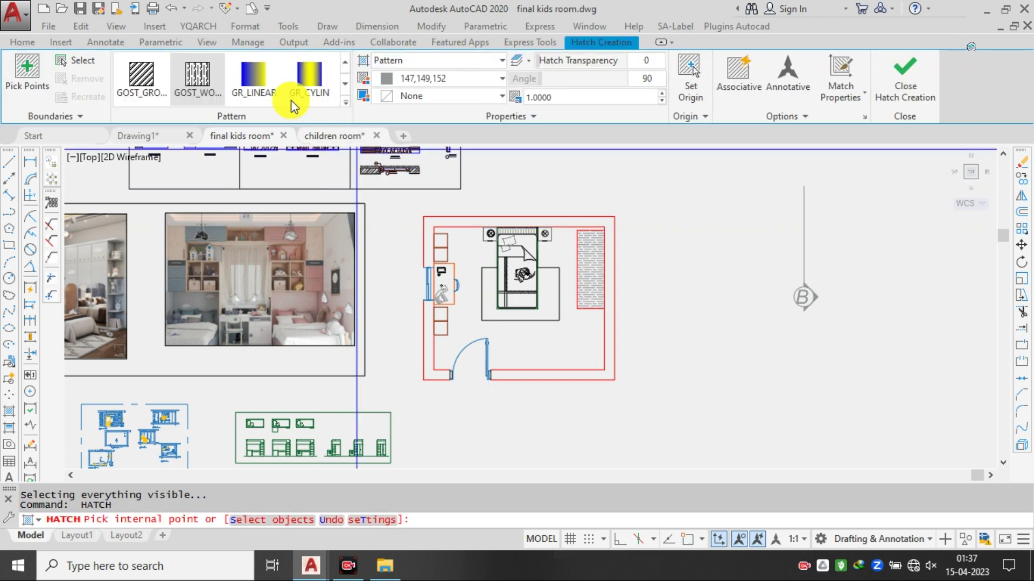
left_click(344, 101)
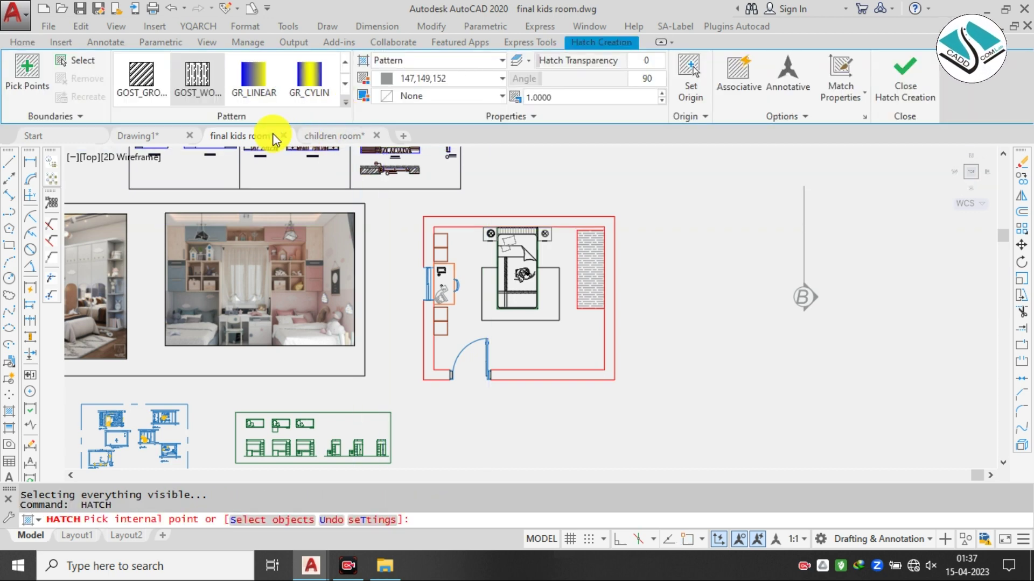
scroll(270, 141, "up", 2)
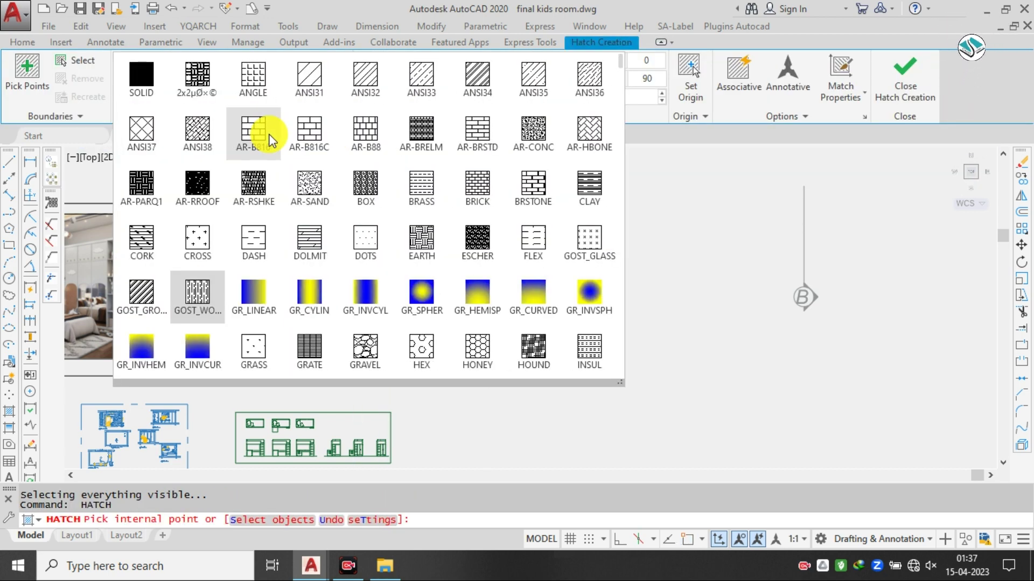
left_click(317, 245)
- Try to hatch the kids room floor by picking an internal point, then cancel the command and clear the selection
scroll(474, 255, "up", 4)
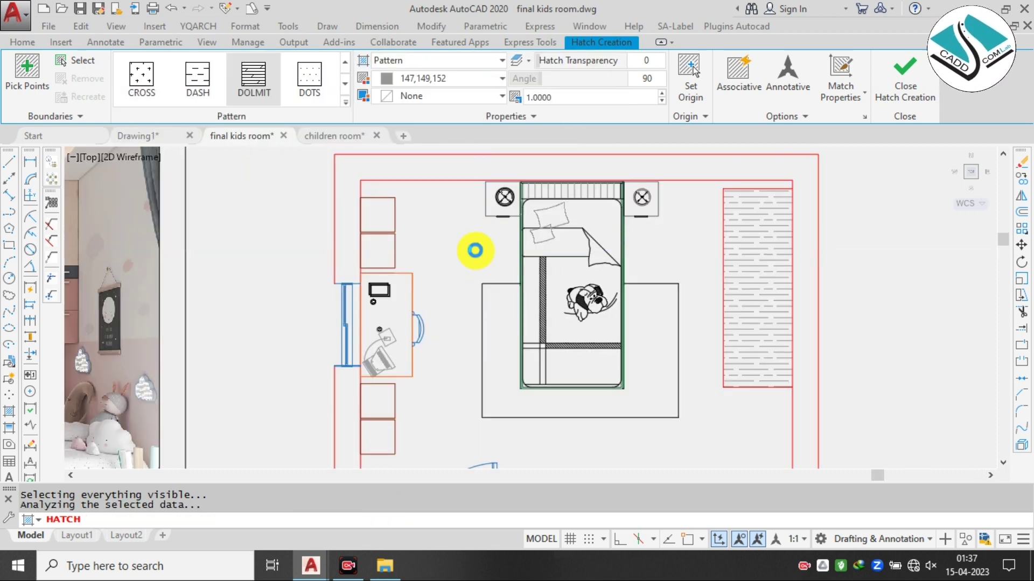
scroll(475, 250, "down", 4)
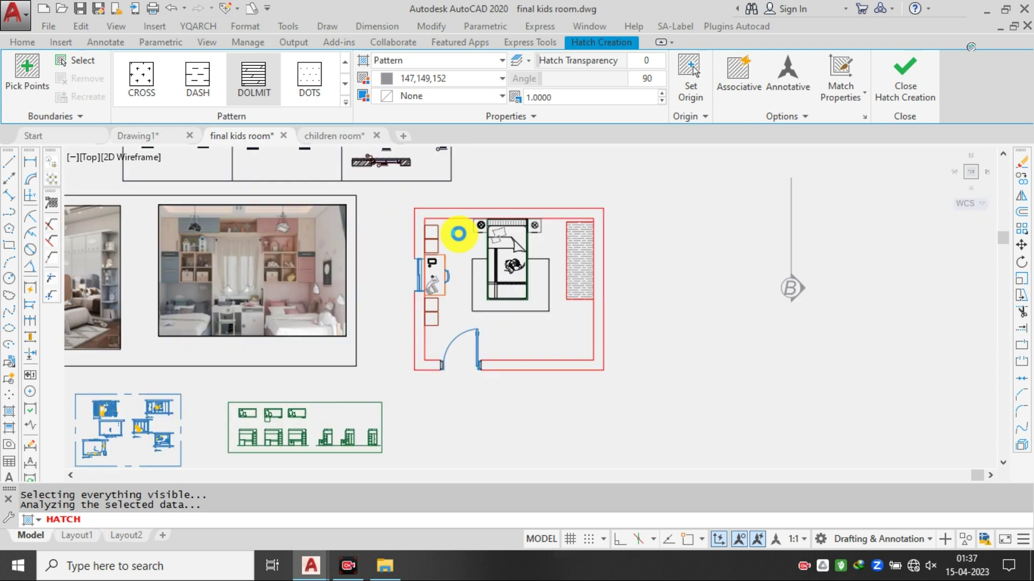
left_click(562, 315)
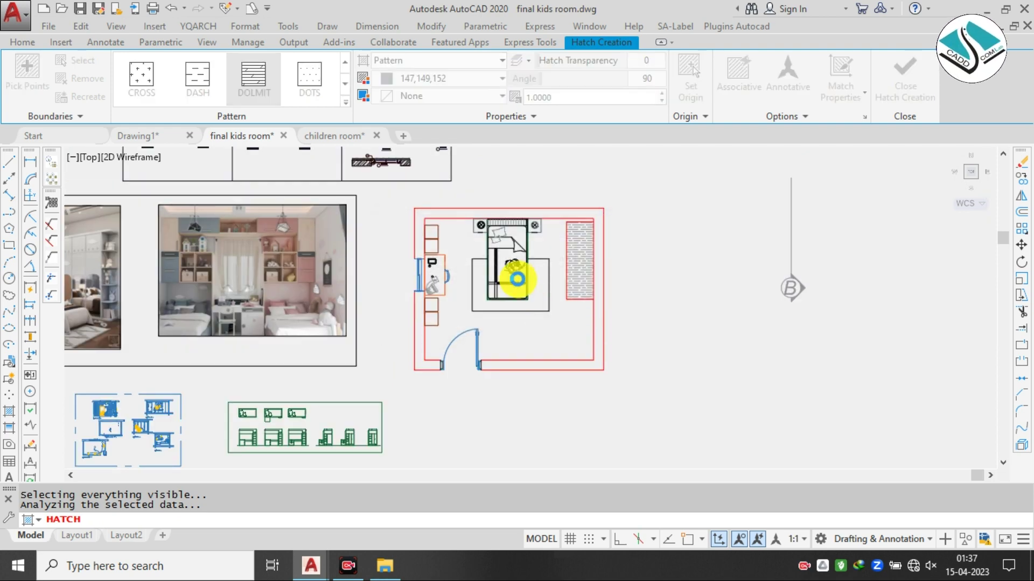
scroll(517, 279, "up", 2)
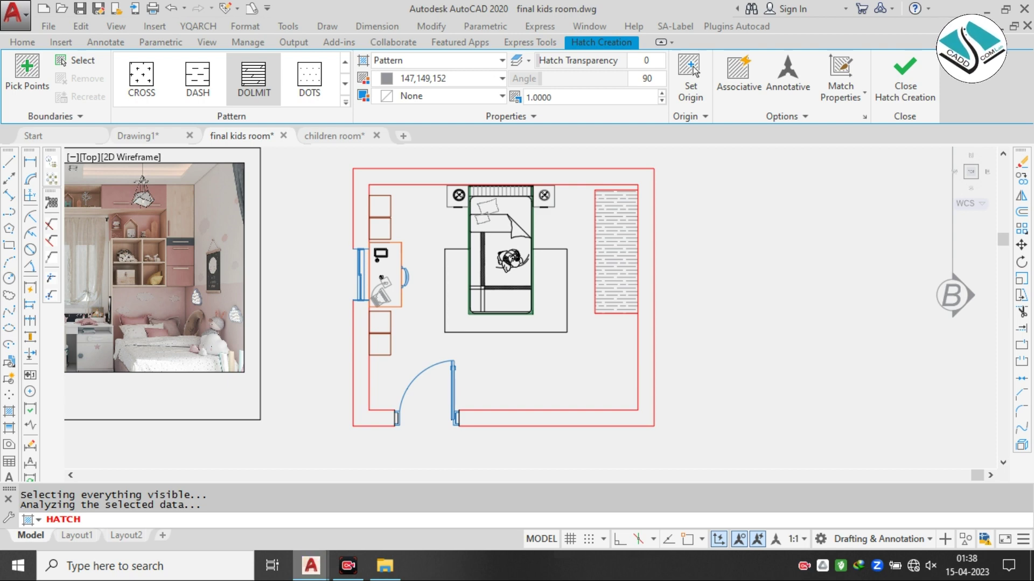
scroll(441, 259, "down", 10)
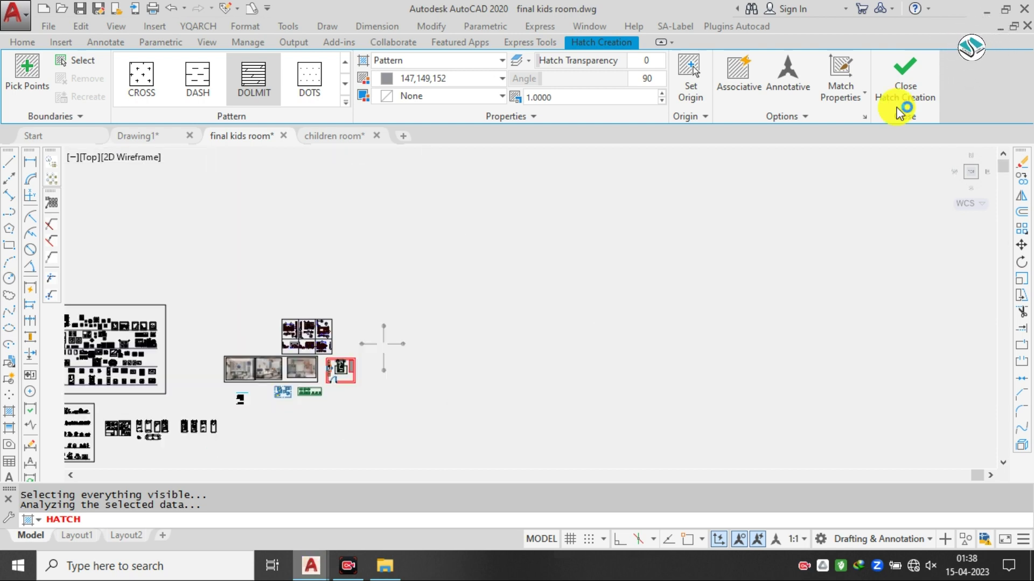
left_click(896, 104)
right_click(602, 183)
left_click(487, 421)
left_click(294, 367)
right_click(285, 345)
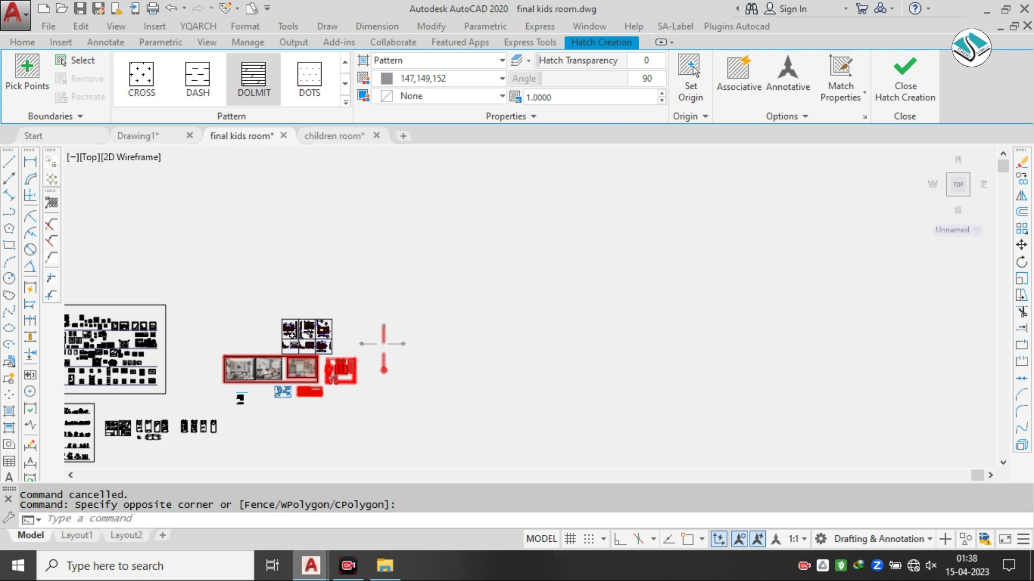
key("Escape")
key("Escape")
- Draw a rectangle along the room's inner wall faces, from the upper-left inner corner to the lower-right inner corner
scroll(383, 343, "up", 10)
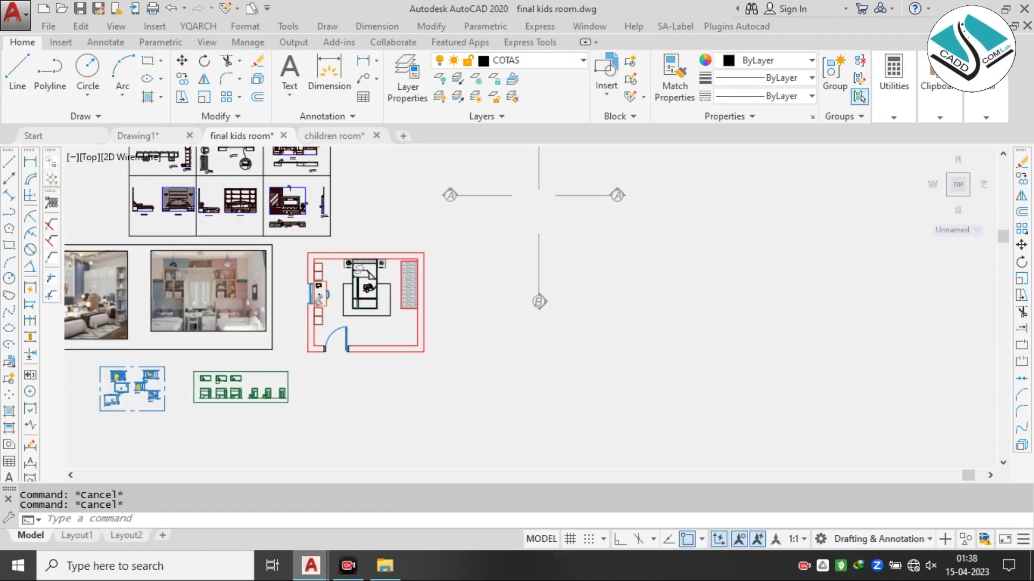
scroll(317, 205, "up", 2)
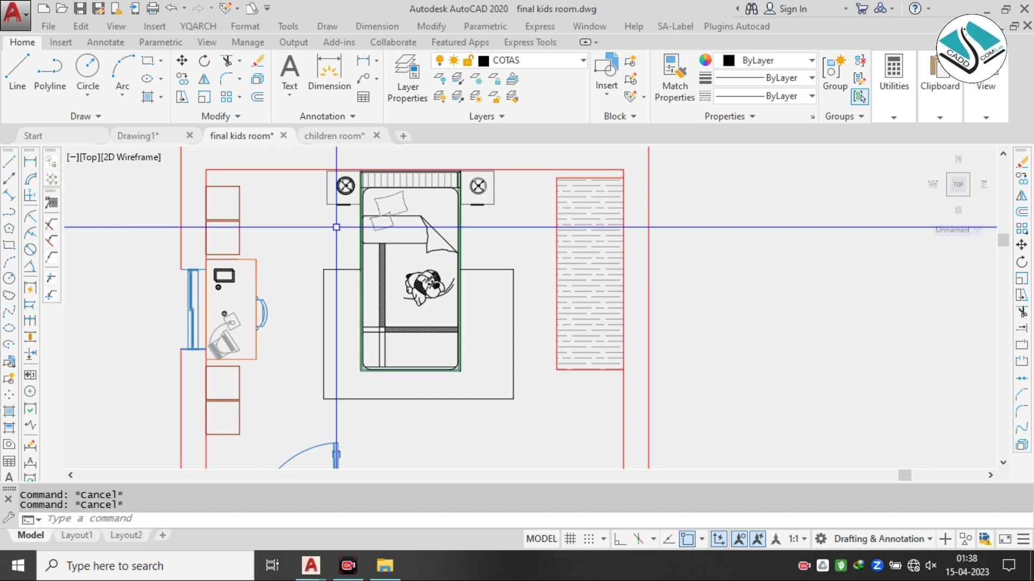
type("rec")
scroll(336, 227, "down", 3)
key("Return")
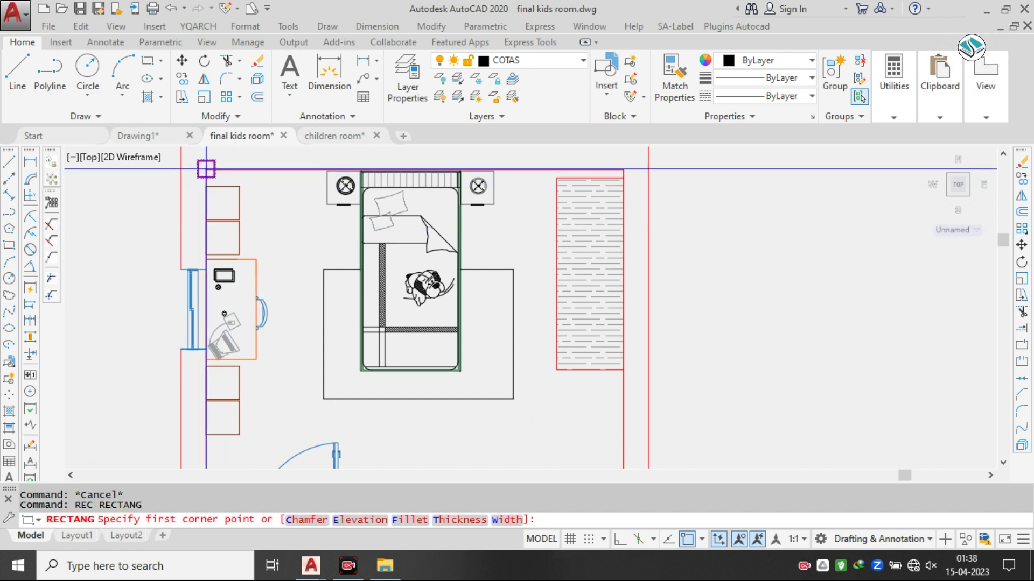
scroll(370, 290, "down", 2)
left_click(369, 288)
middle_click_drag(369, 289, 396, 208)
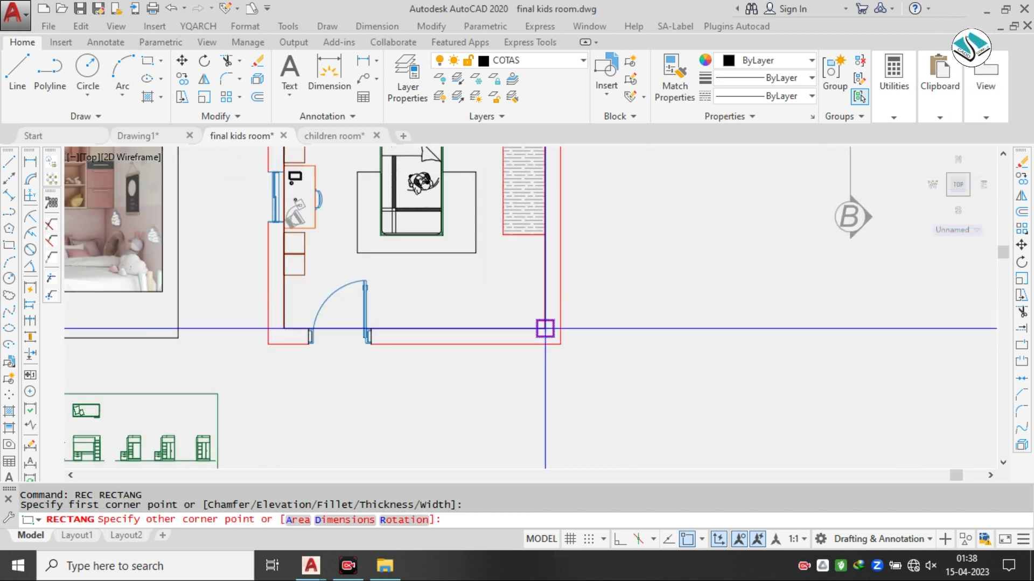
left_click(545, 328)
- Hatch the floor with the DOLMIT pattern at scale 0.5, using the inner wall rectangle as the boundary object
scroll(461, 291, "down", 3)
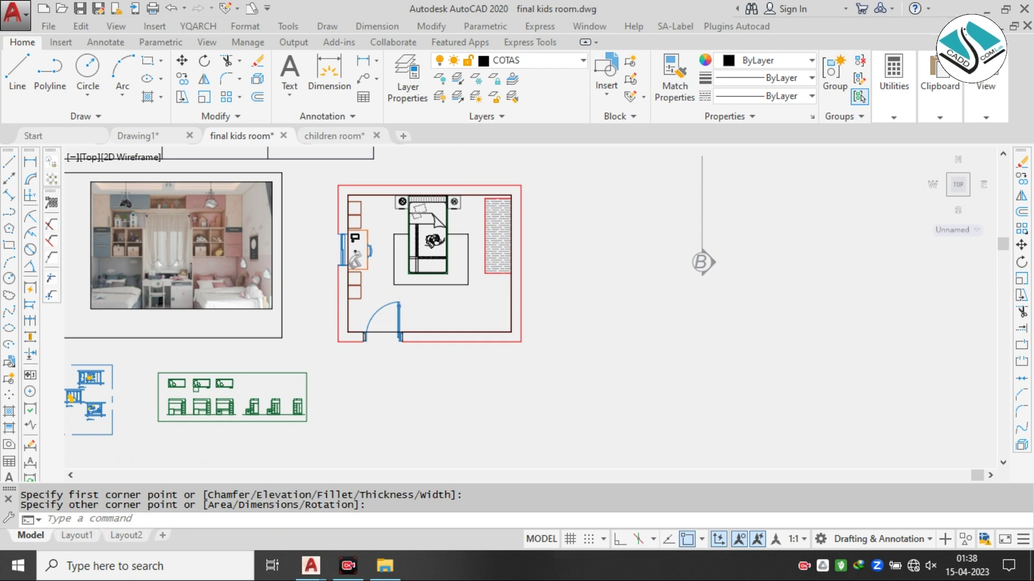
type("h")
key("Return")
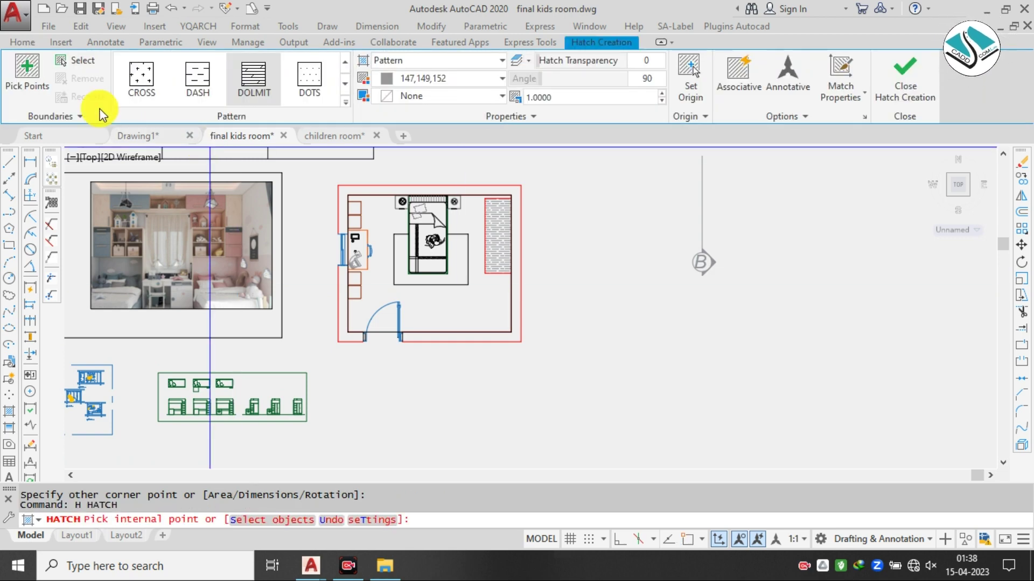
left_click(83, 60)
left_click(465, 331)
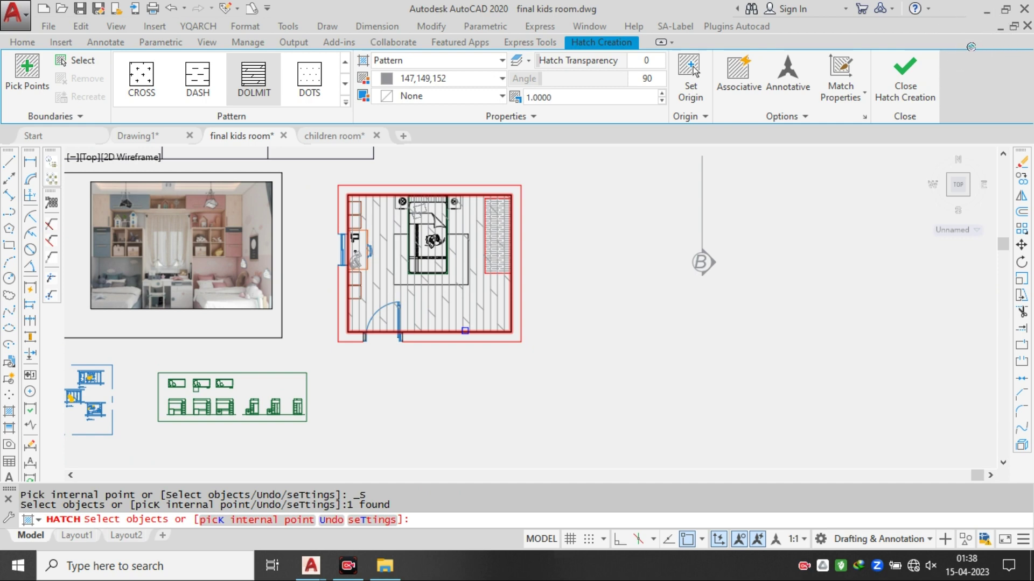
scroll(449, 254, "up", 2)
left_click(523, 96)
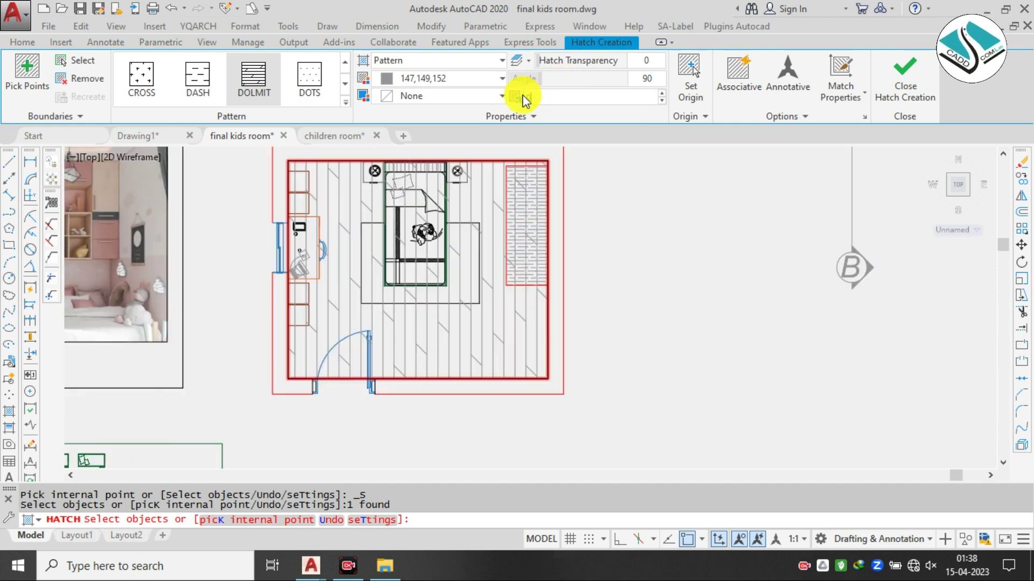
type("0.5")
key("Return")
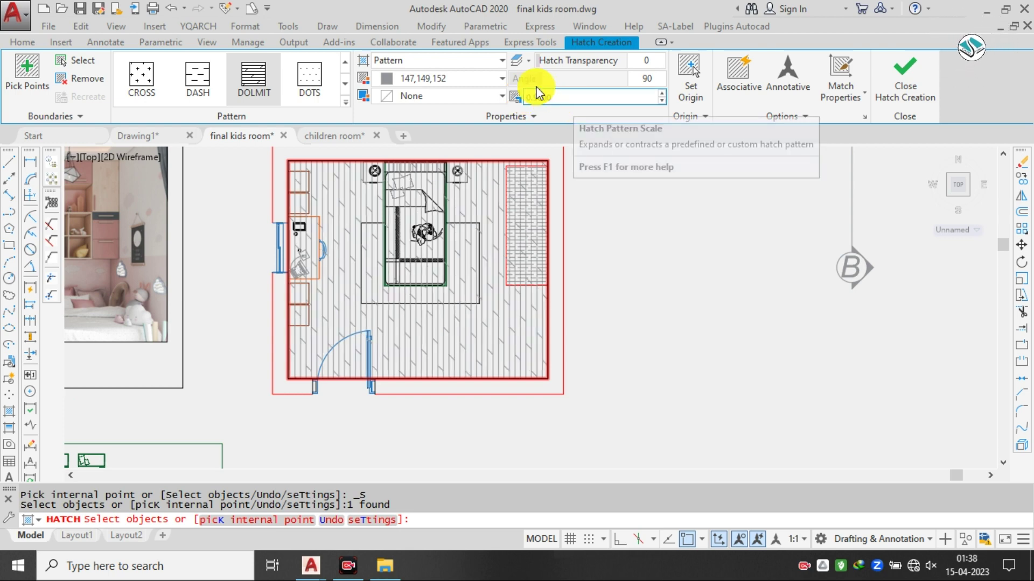
left_click(895, 85)
- Send the floor hatch to the back of the draw order, behind the furniture
scroll(494, 336, "up", 2)
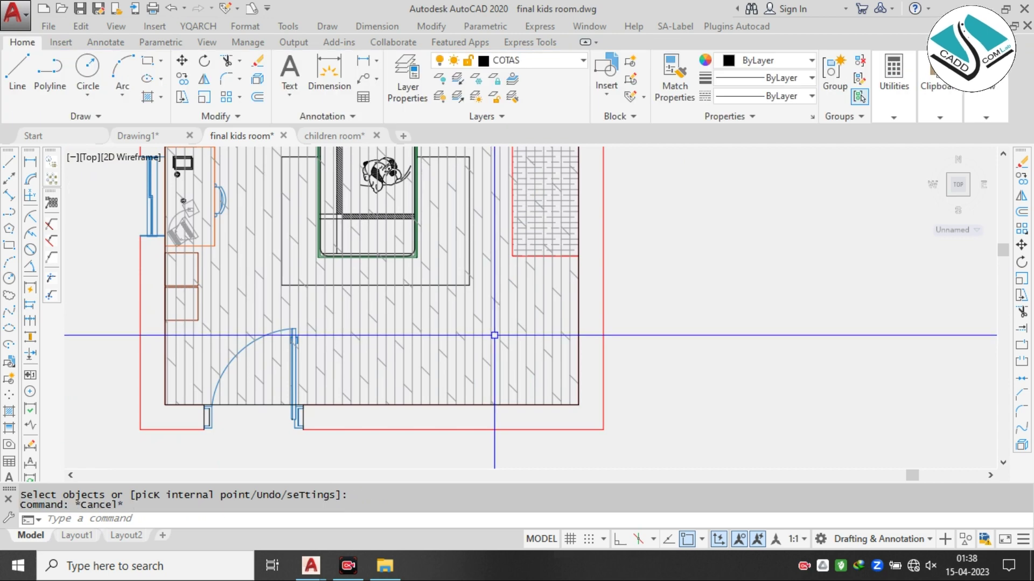
left_click(494, 336)
right_click(494, 335)
left_click(447, 330)
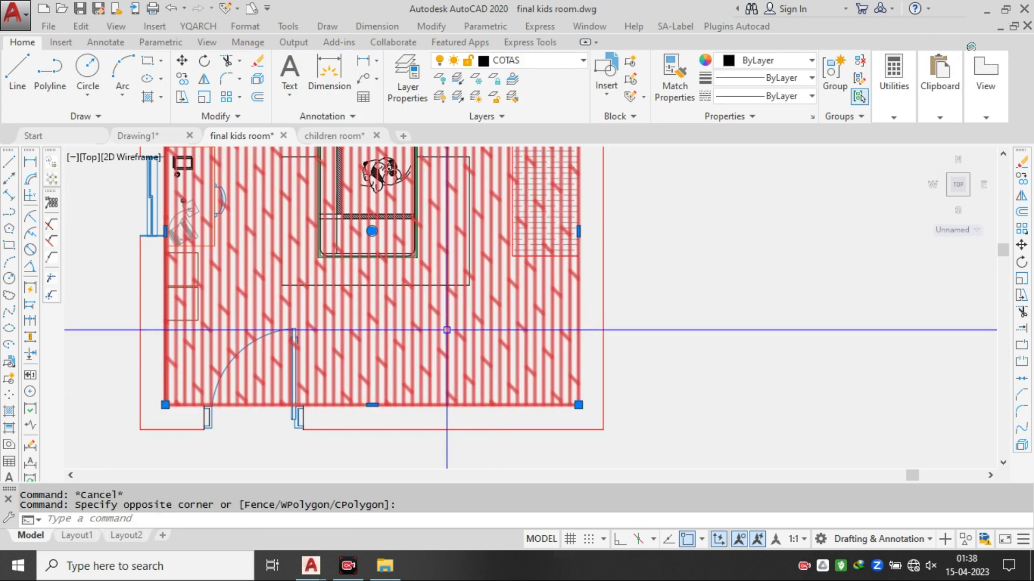
right_click(447, 330)
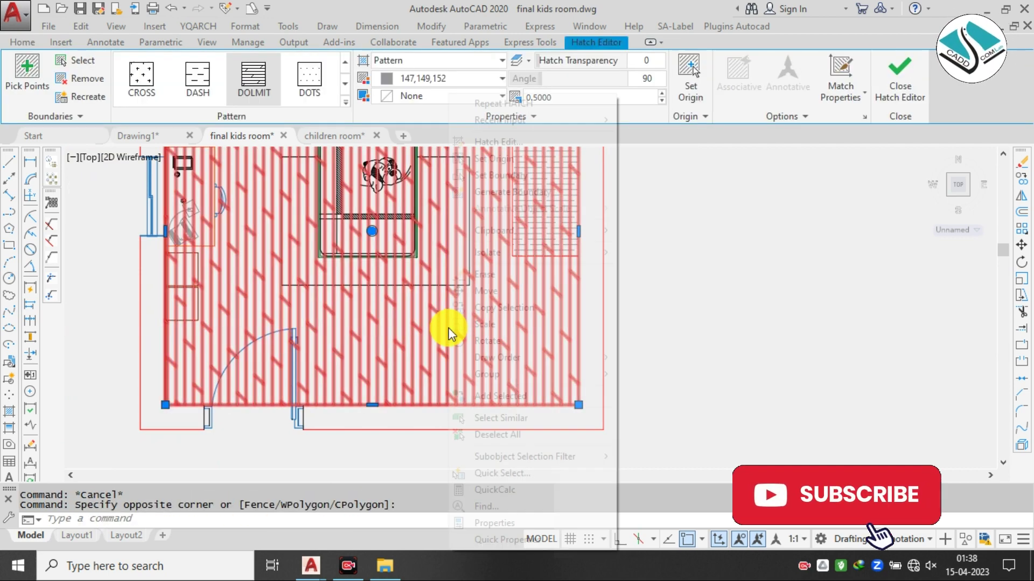
mouse_move(598, 357)
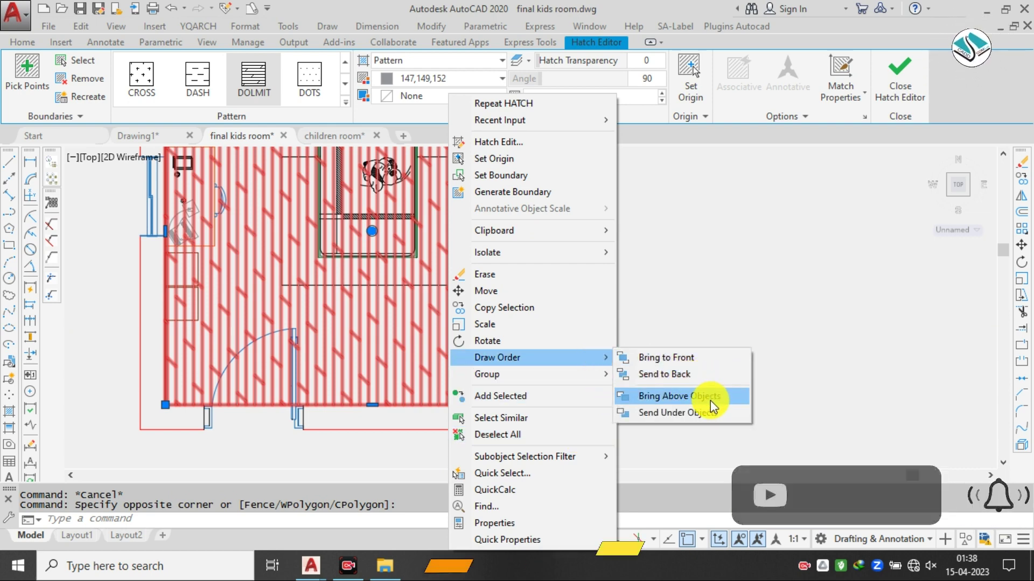
left_click(700, 373)
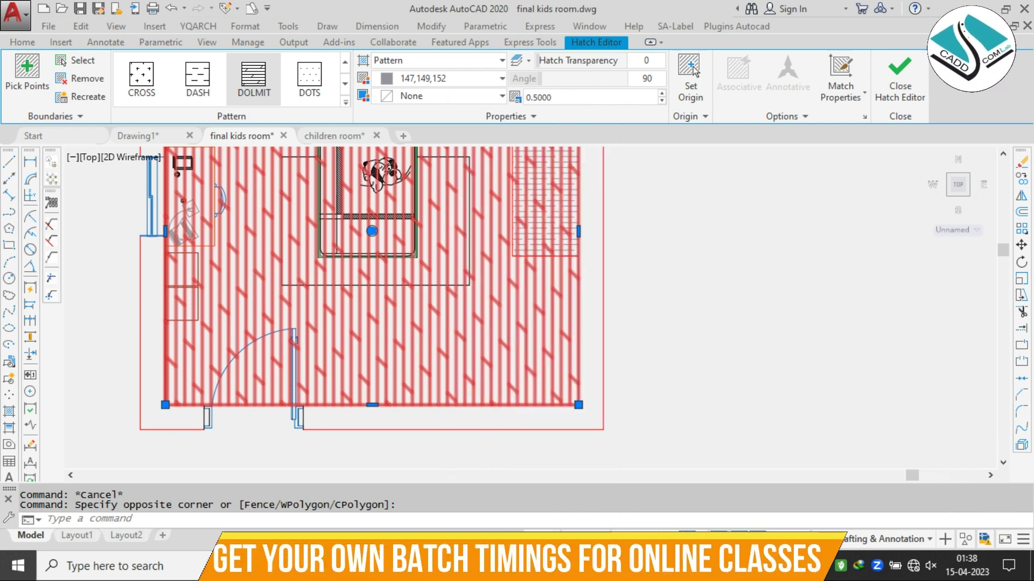
middle_click_drag(425, 218, 464, 266)
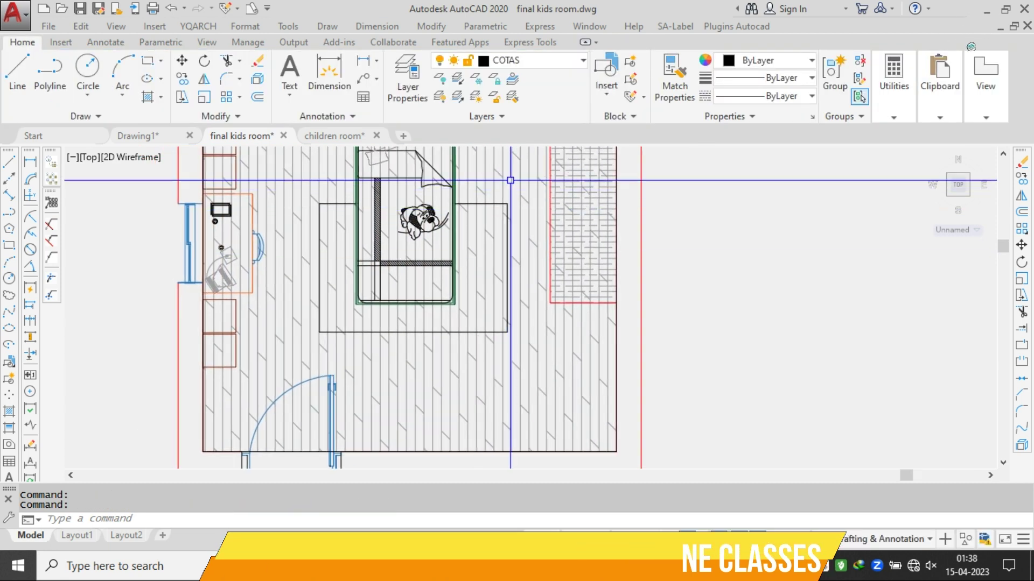
- Reapply Send to Back to the floor hatch two more times
left_click(510, 176)
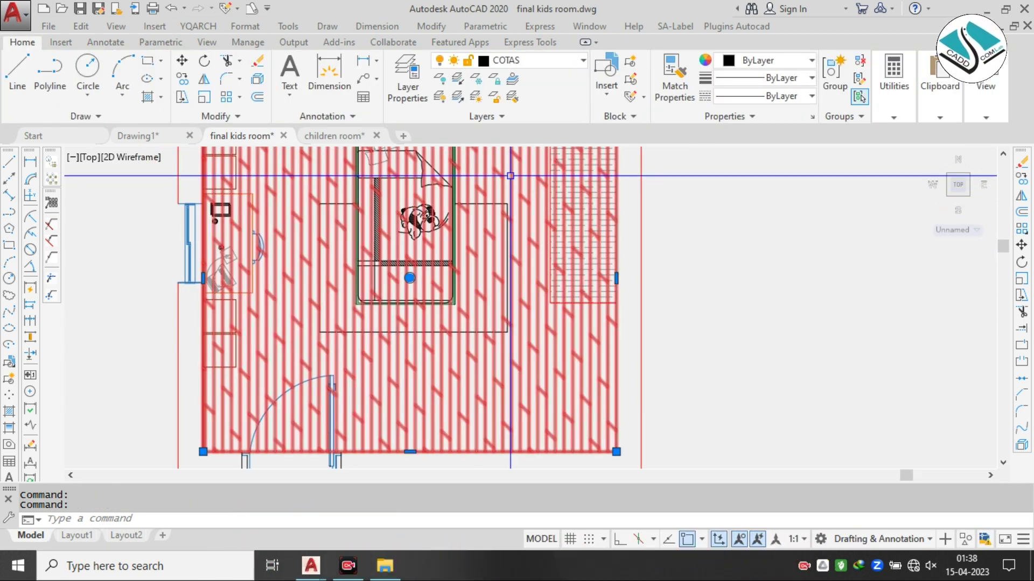
right_click(514, 165)
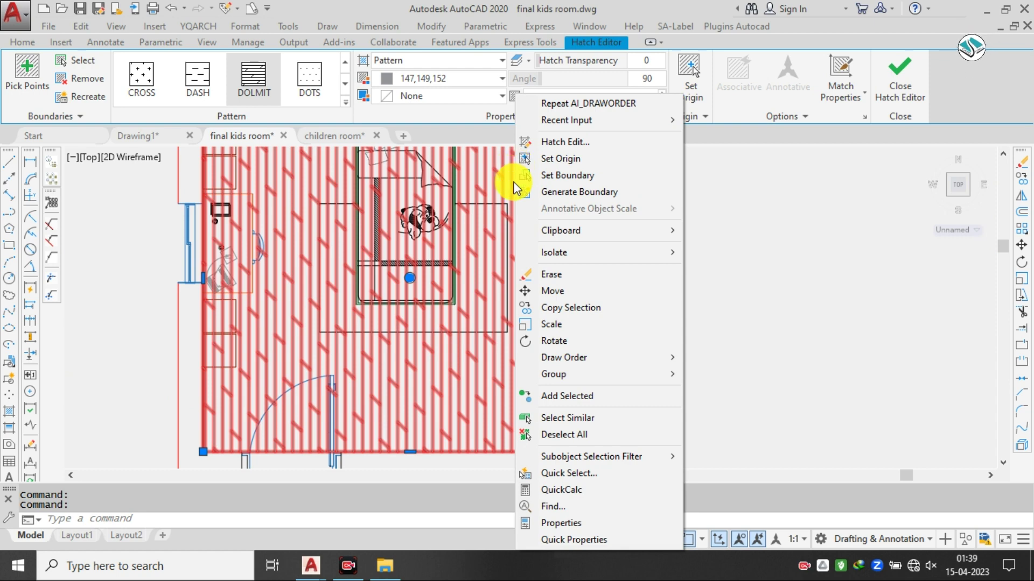
mouse_move(614, 358)
left_click(744, 374)
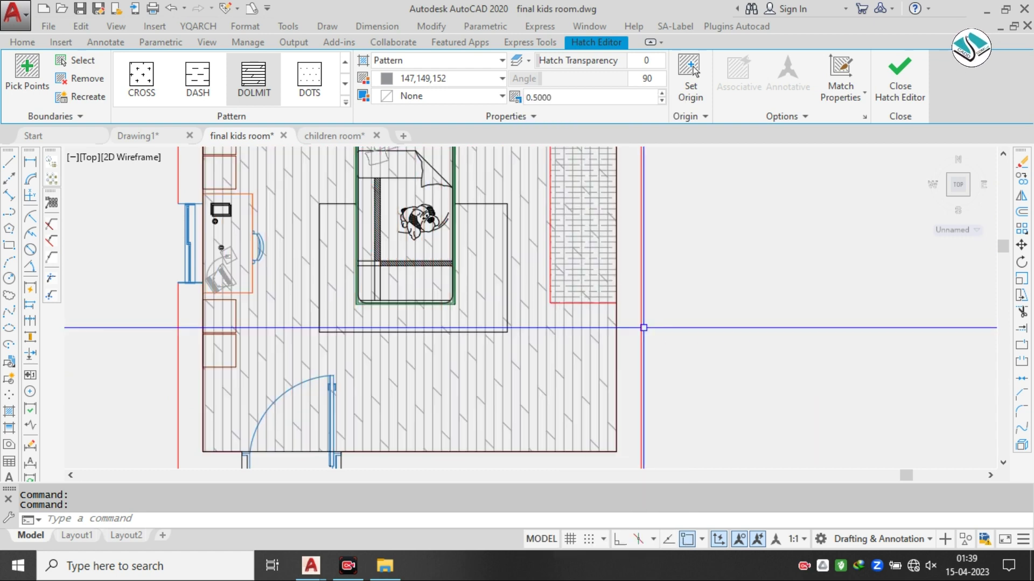
middle_click_drag(552, 199, 571, 273)
left_click(544, 236)
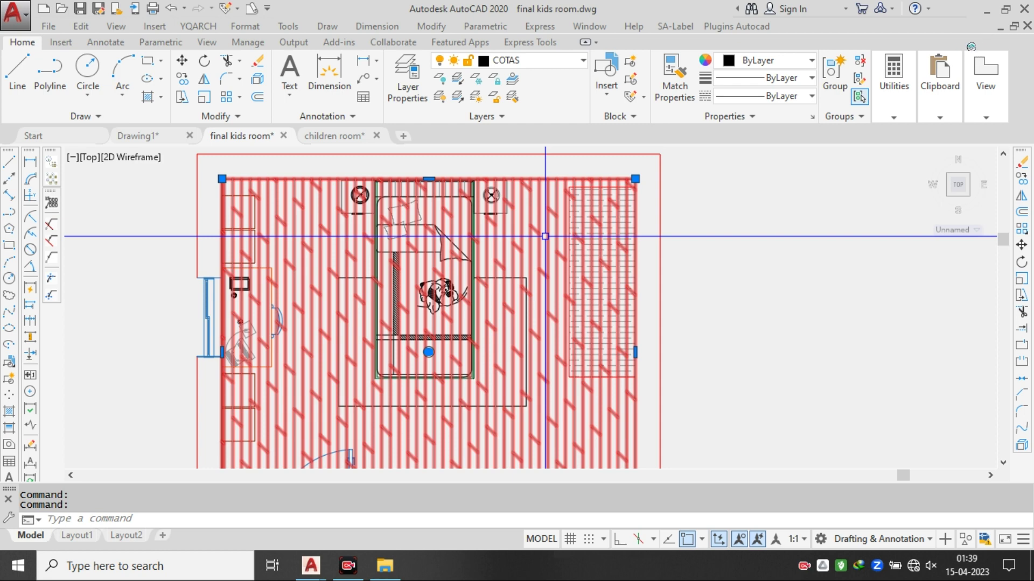
right_click(547, 253)
mouse_move(679, 358)
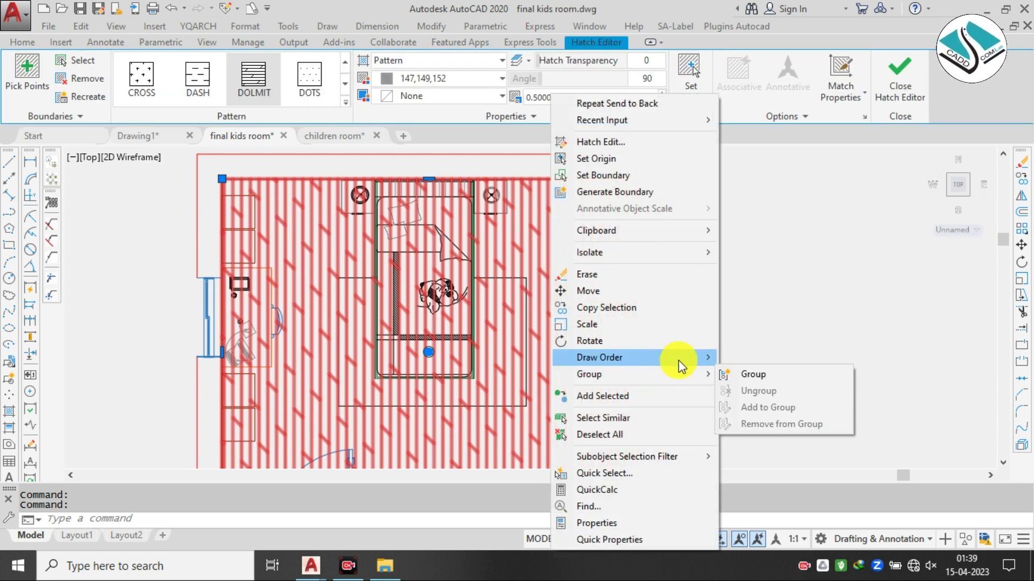
left_click(793, 375)
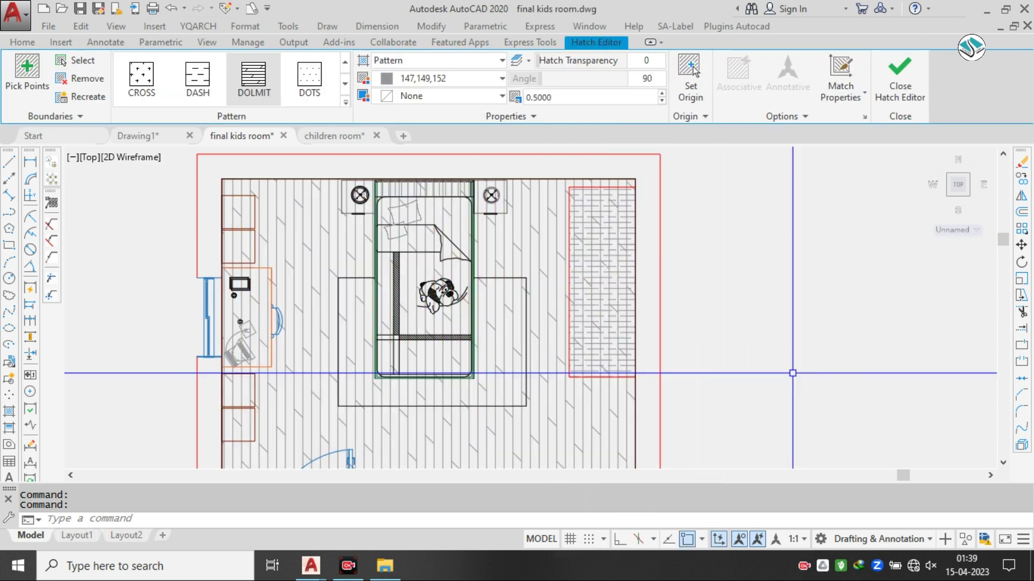
- Erase the floor hatch that runs across the furniture
scroll(576, 184, "up", 4)
scroll(575, 183, "down", 4)
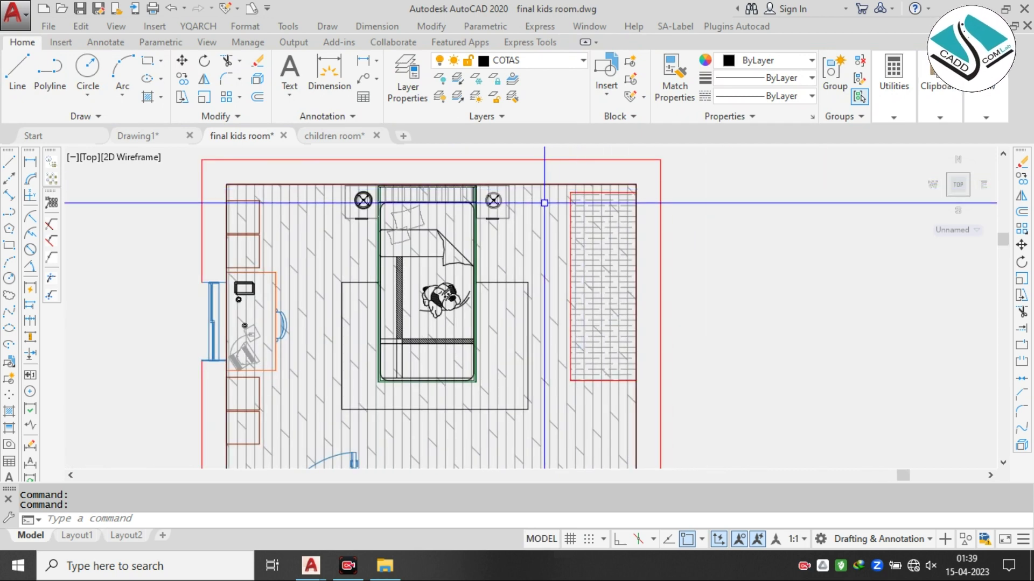
left_click(317, 237)
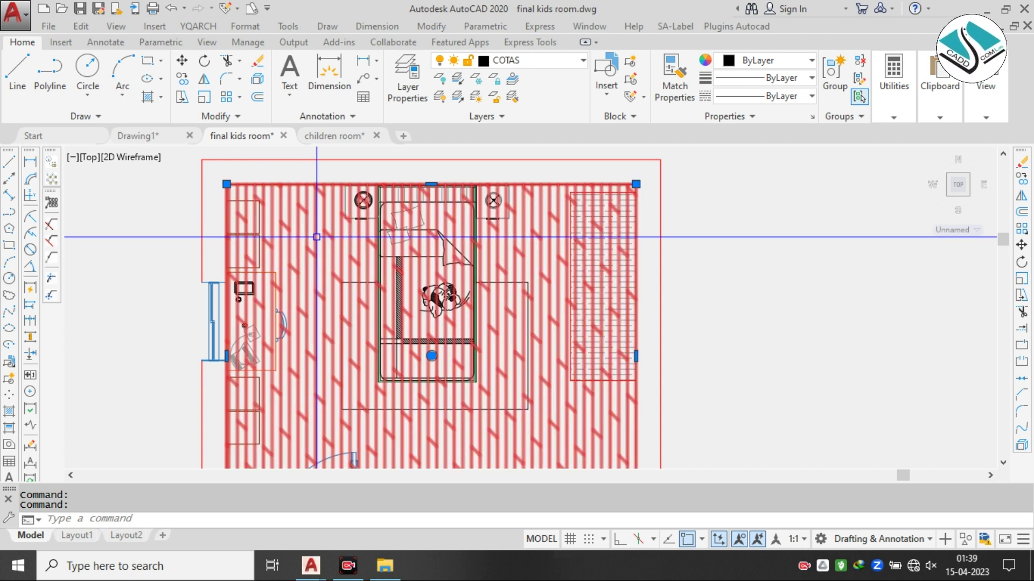
type("e")
key("Return")
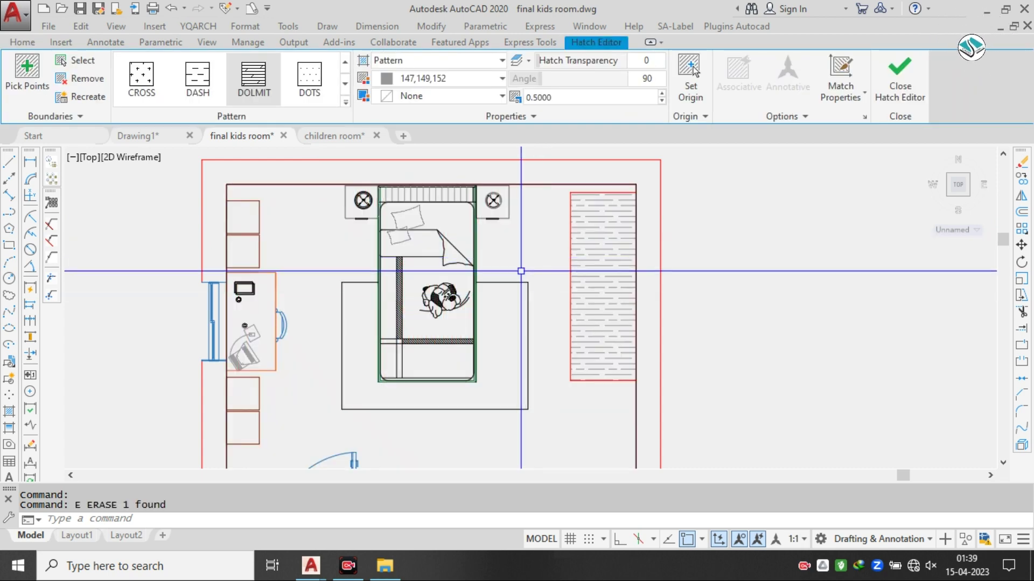
key("Escape")
- Hatch the open floor around the furniture with the DOLMIT pattern at scale 0.5, using an internal pick point
scroll(307, 202, "down", 2)
scroll(303, 203, "up", 2)
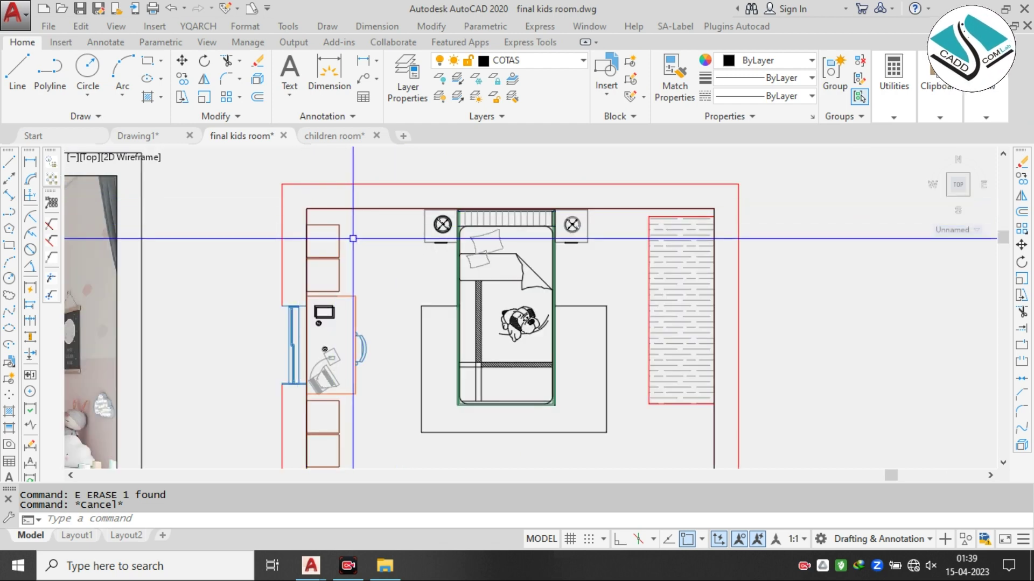
type("H")
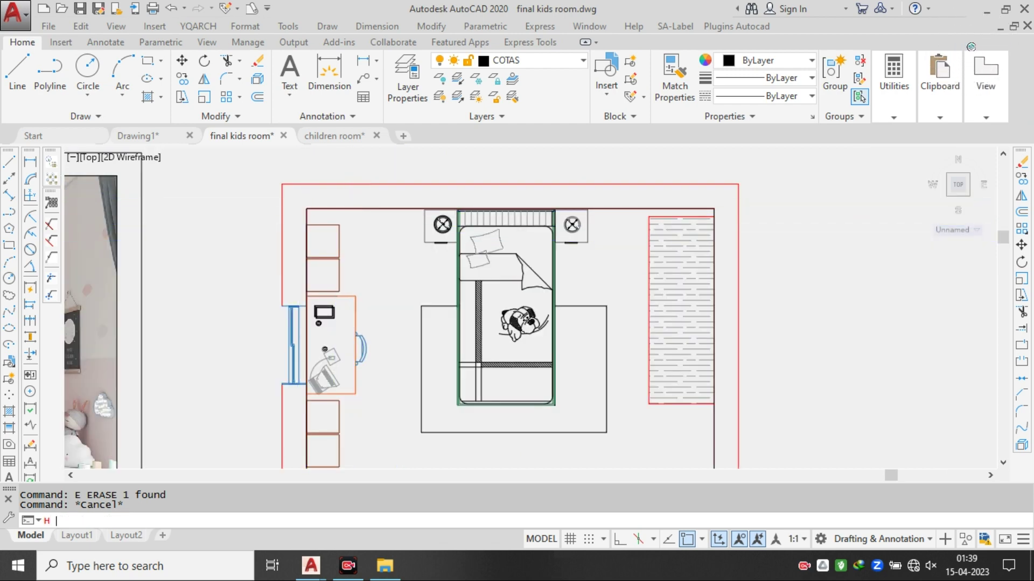
scroll(366, 214, "down", 2)
key("Return")
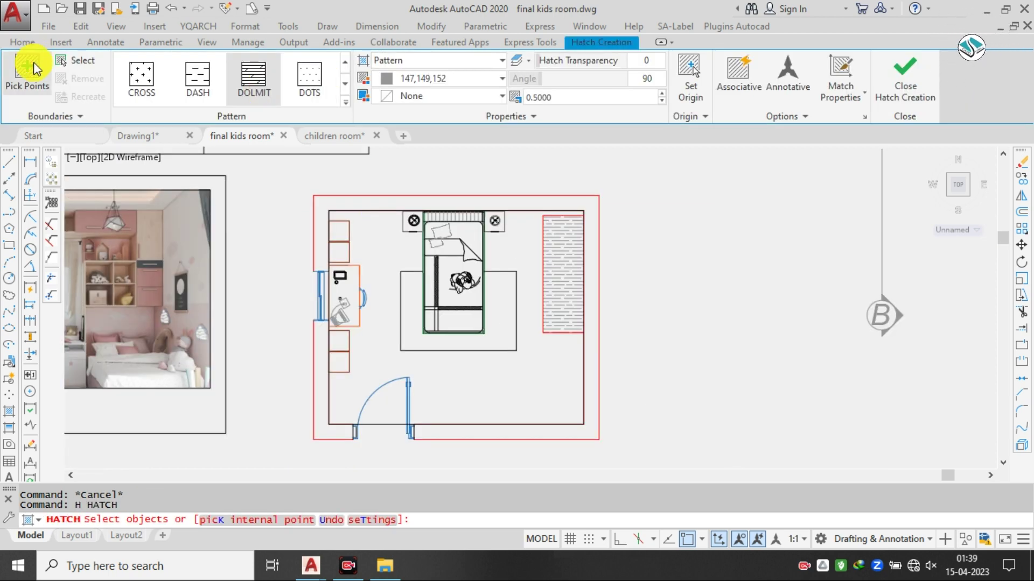
type("k")
key("Return")
left_click(385, 255)
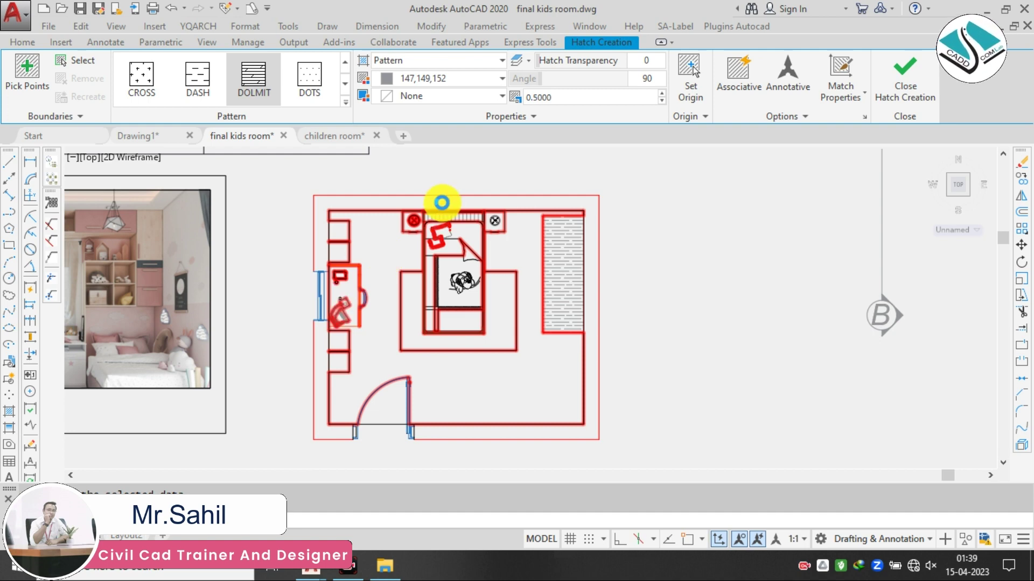
left_click(384, 255)
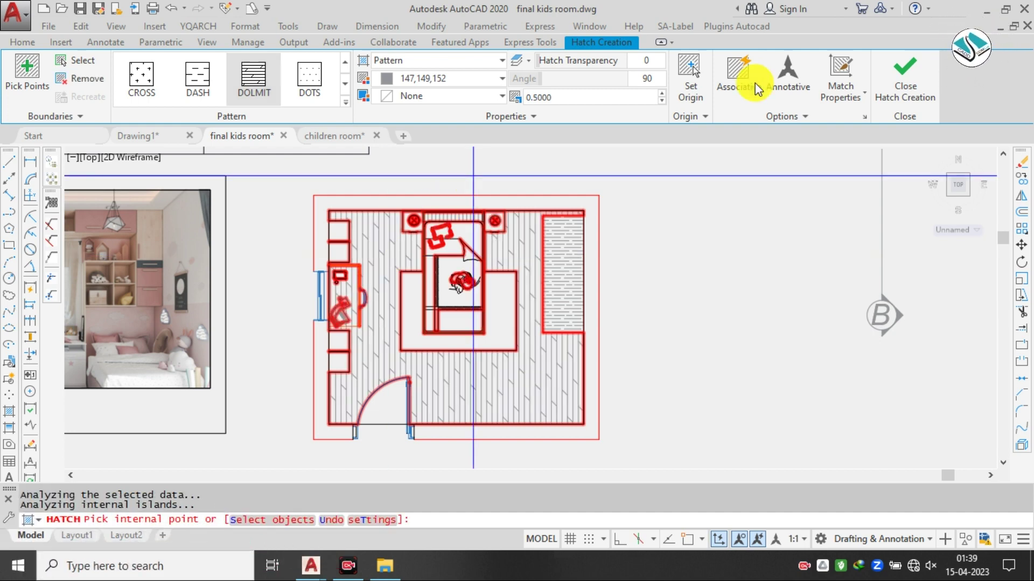
key("Return")
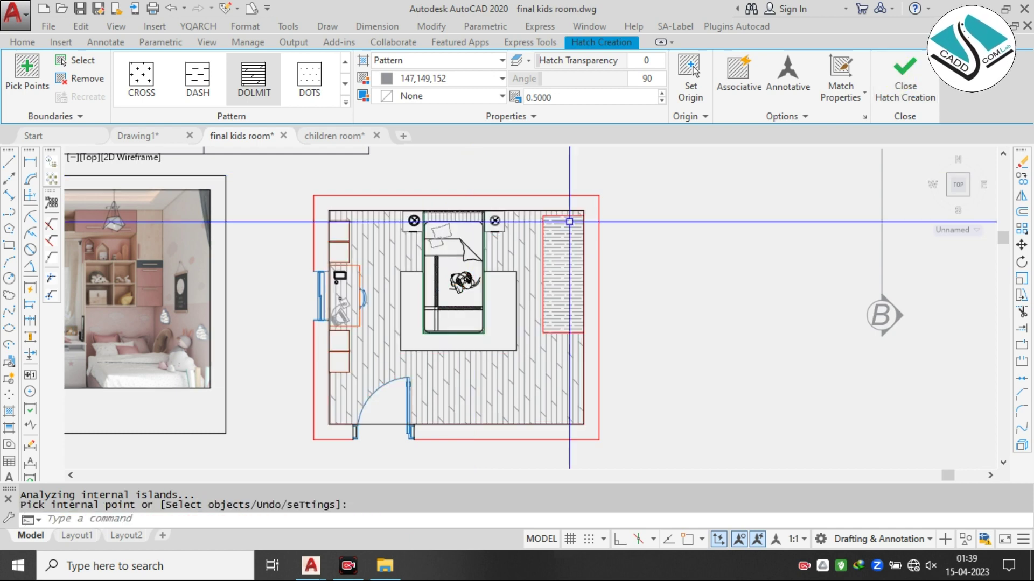
- Erase the helper rectangle drawn along the room's inner wall faces
scroll(410, 274, "up", 2)
mouse_move(410, 274)
middle_mouse_down()
mouse_move(373, 269)
mouse_move(443, 242)
mouse_move(429, 242)
middle_mouse_up()
scroll(430, 242, "down", 2)
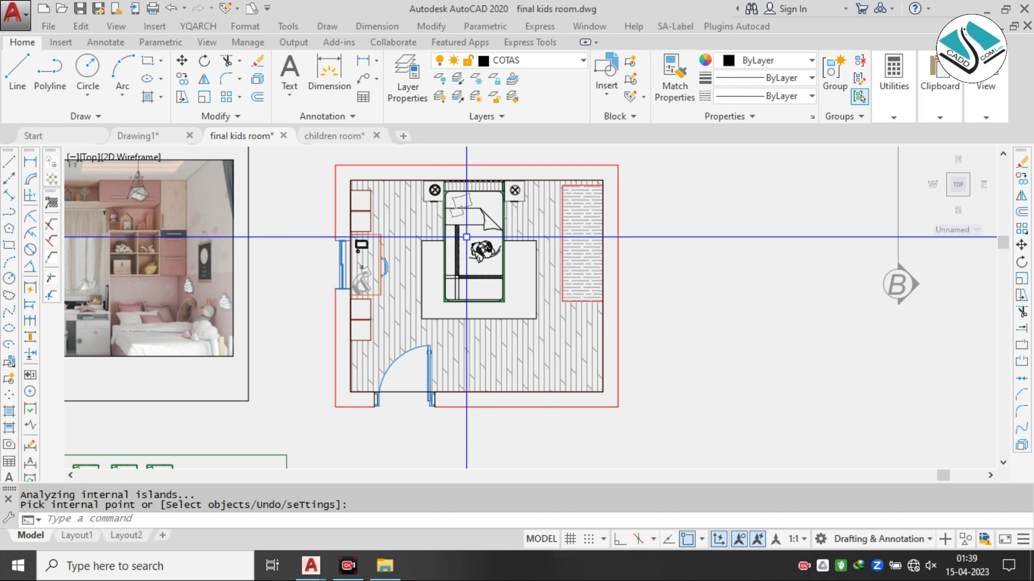
scroll(431, 215, "up", 2)
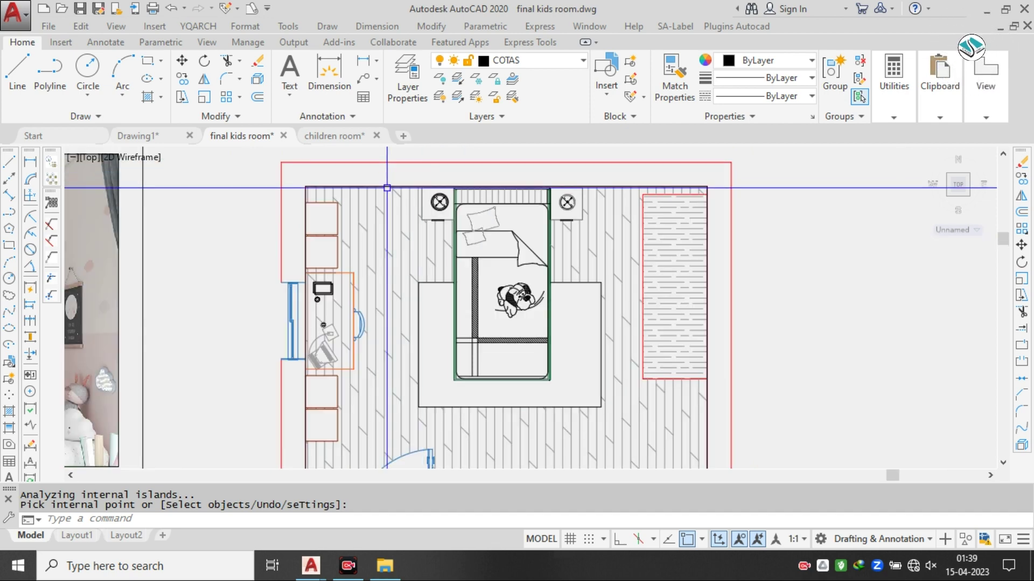
left_click(356, 186)
type("e")
key("Return")
scroll(458, 226, "down", 2)
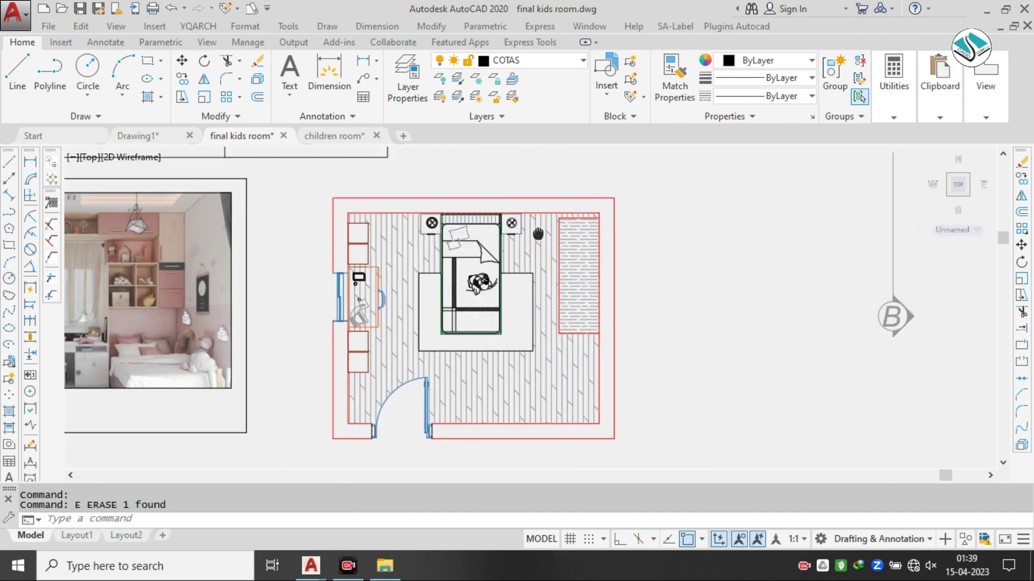
- Hatch both wall sections around the room with the ANSI32 pattern at scale 0.5, including the lower-left corner section
scroll(515, 220, "up", 2)
type("h")
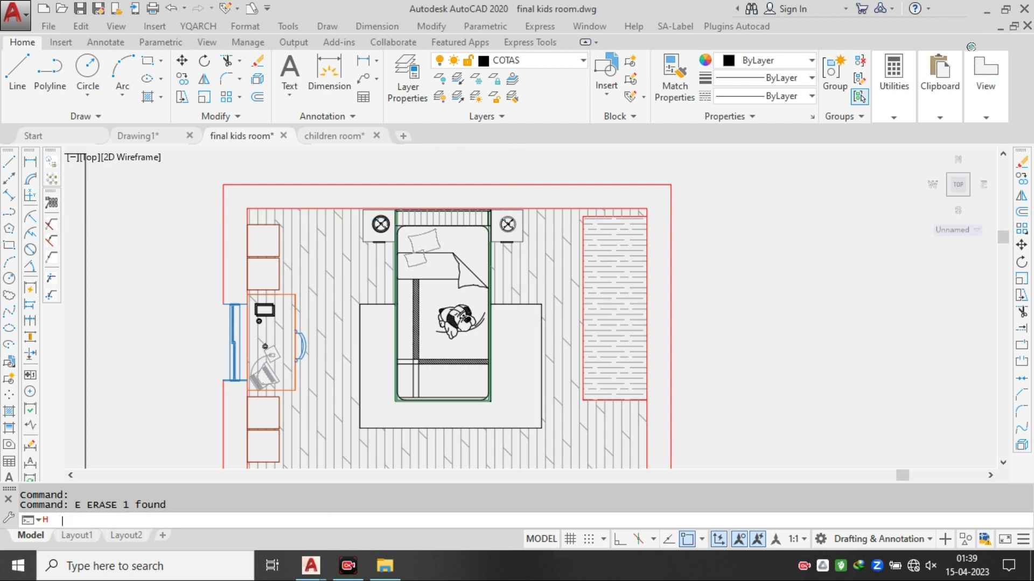
key("Return")
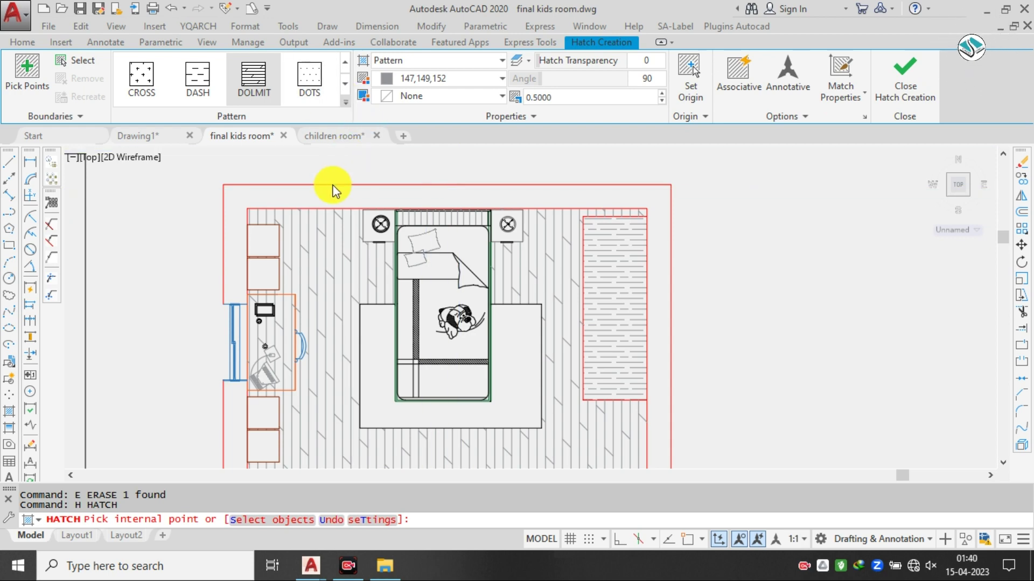
left_click(345, 102)
scroll(420, 184, "up", 3)
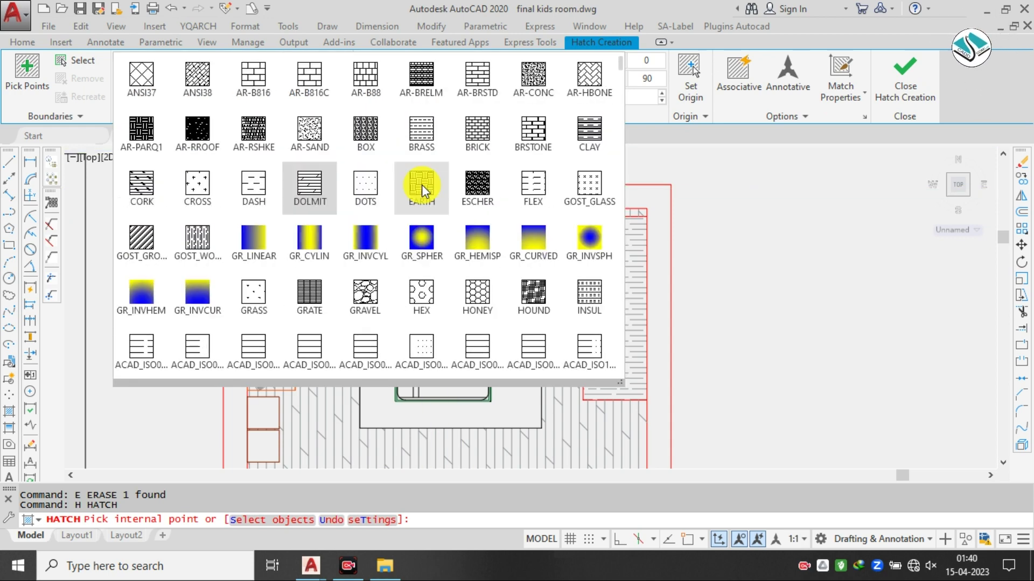
left_click(364, 75)
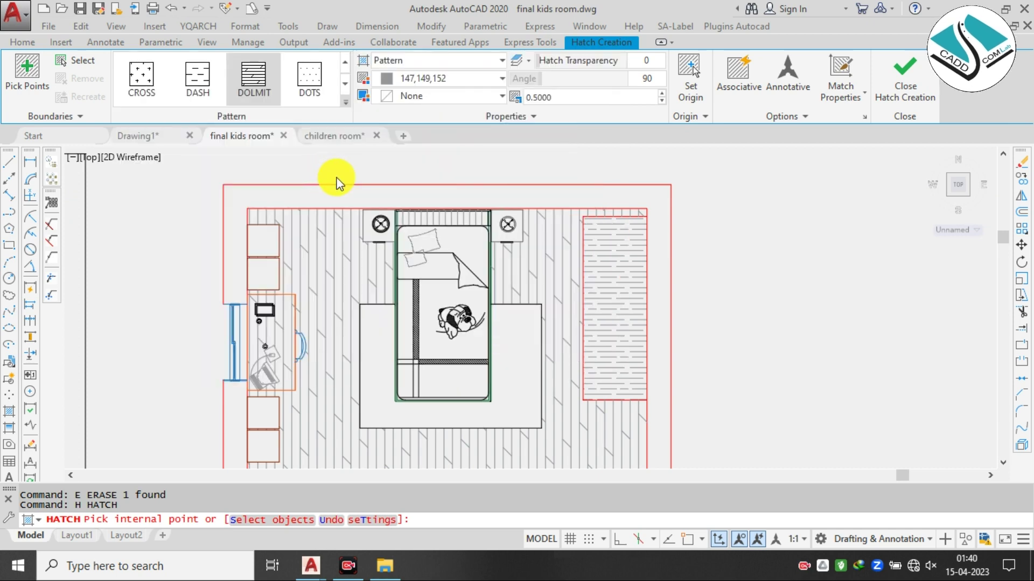
left_click(343, 192)
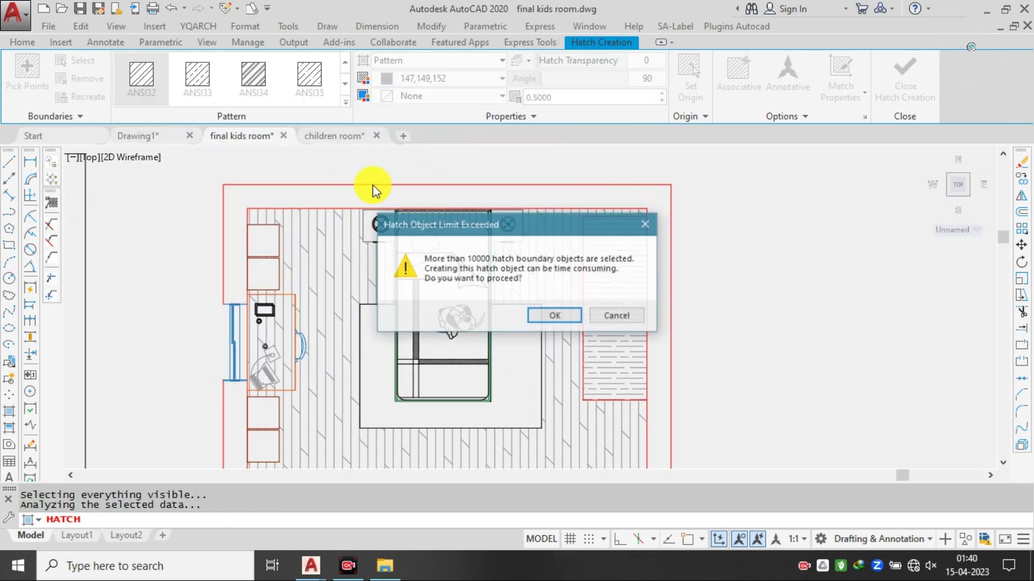
left_click(553, 318)
scroll(458, 218, "down", 3)
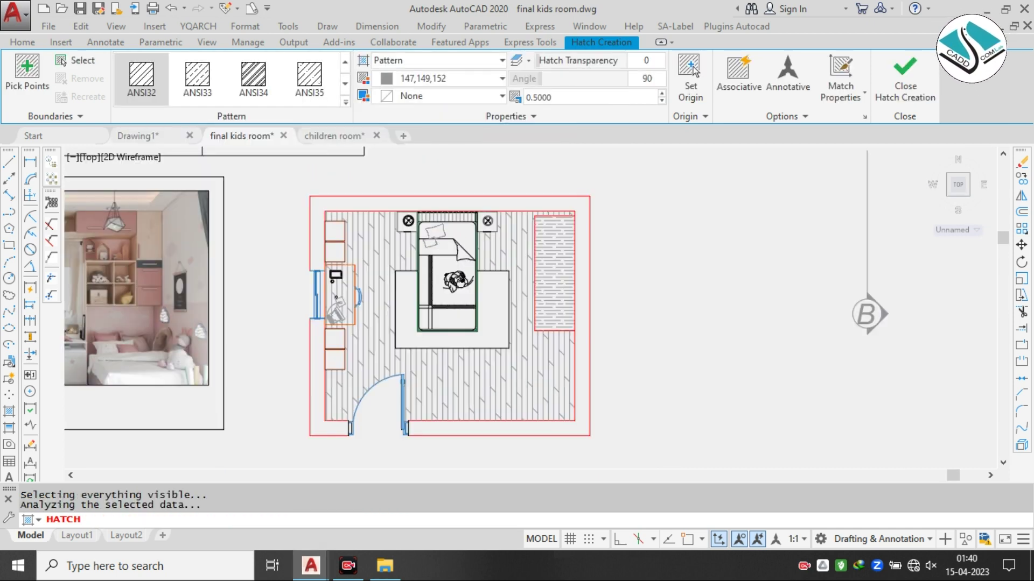
left_click(440, 204)
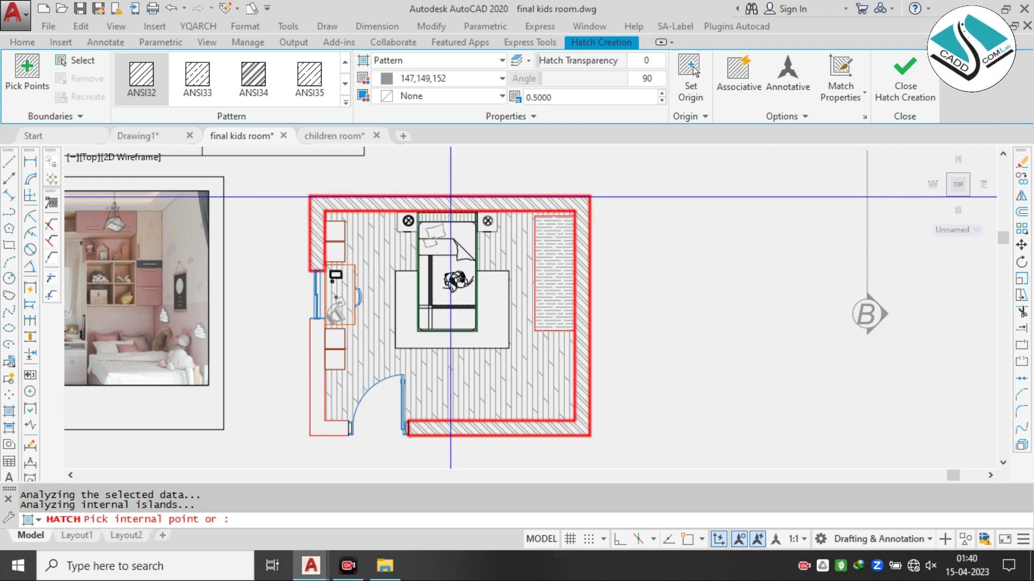
middle_click_drag(261, 446, 269, 424)
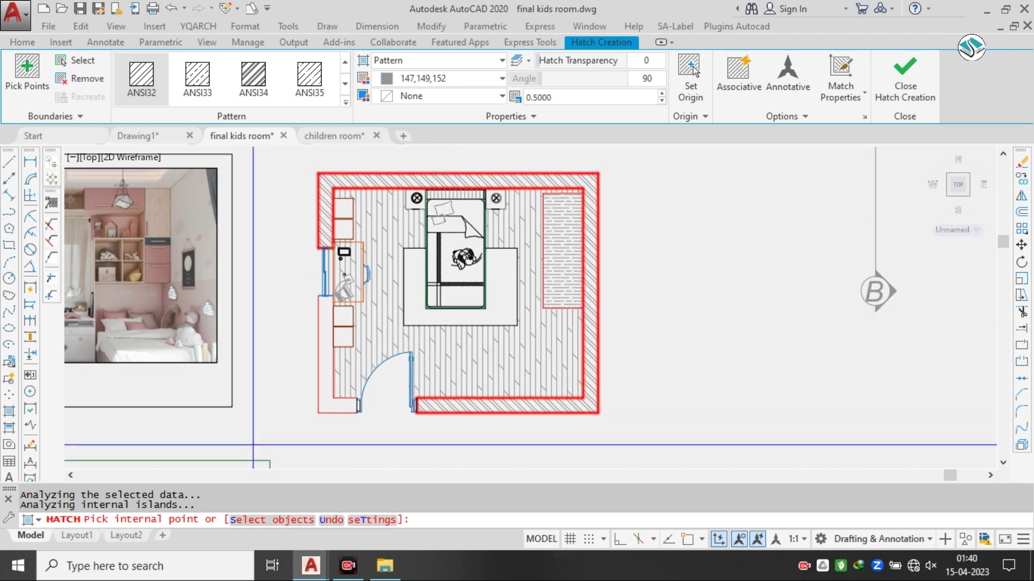
left_click(329, 400)
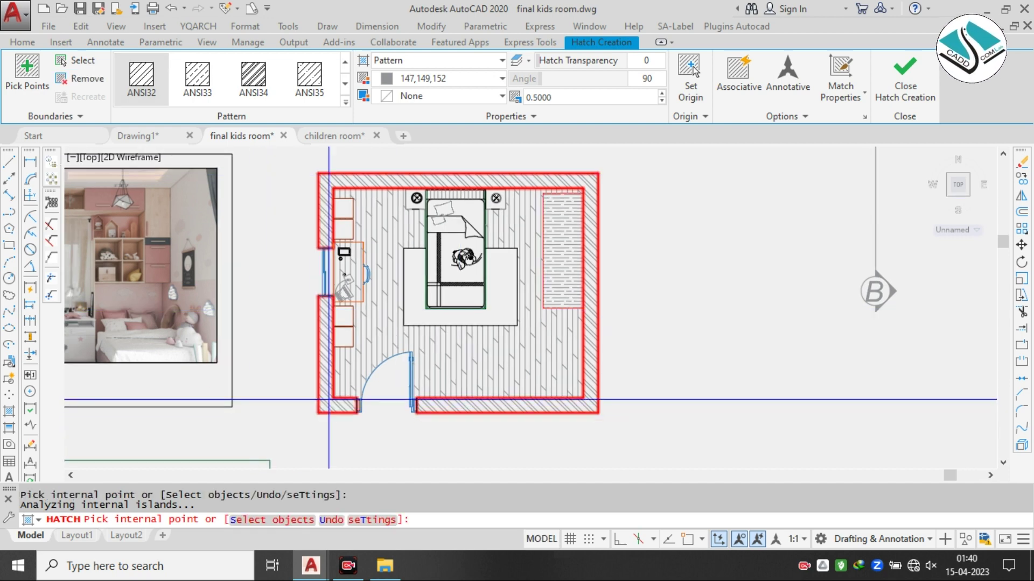
- Set the wall hatch colour to 16,86,137 and its transparency to 62, and finish the hatch
left_click(461, 77)
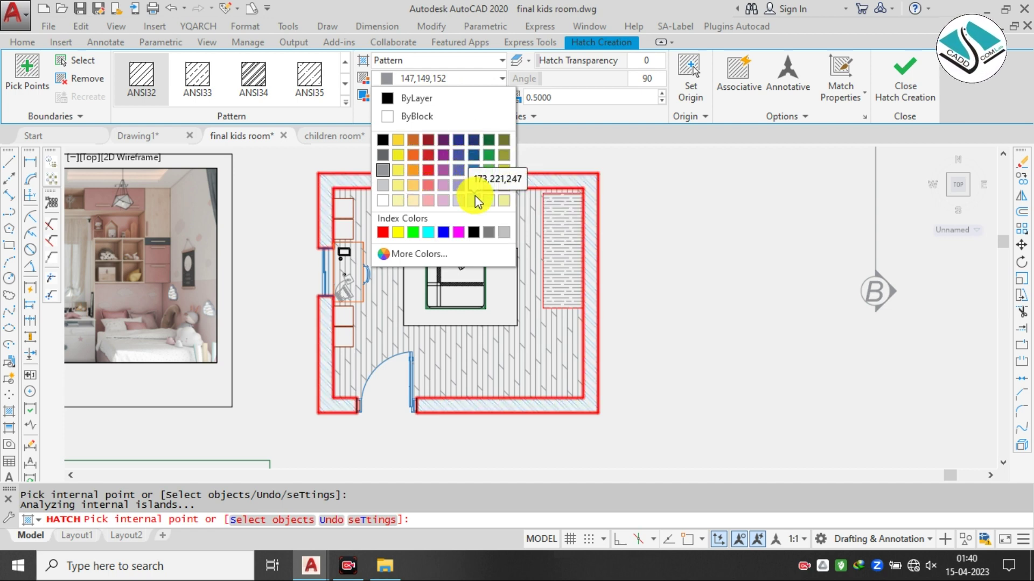
left_click(477, 153)
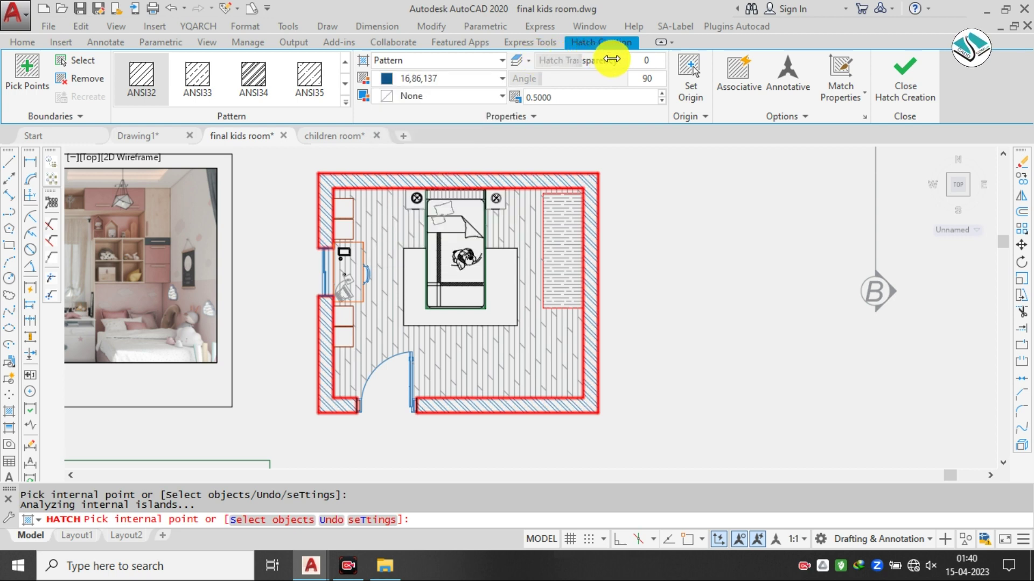
left_click_drag(612, 59, 634, 60)
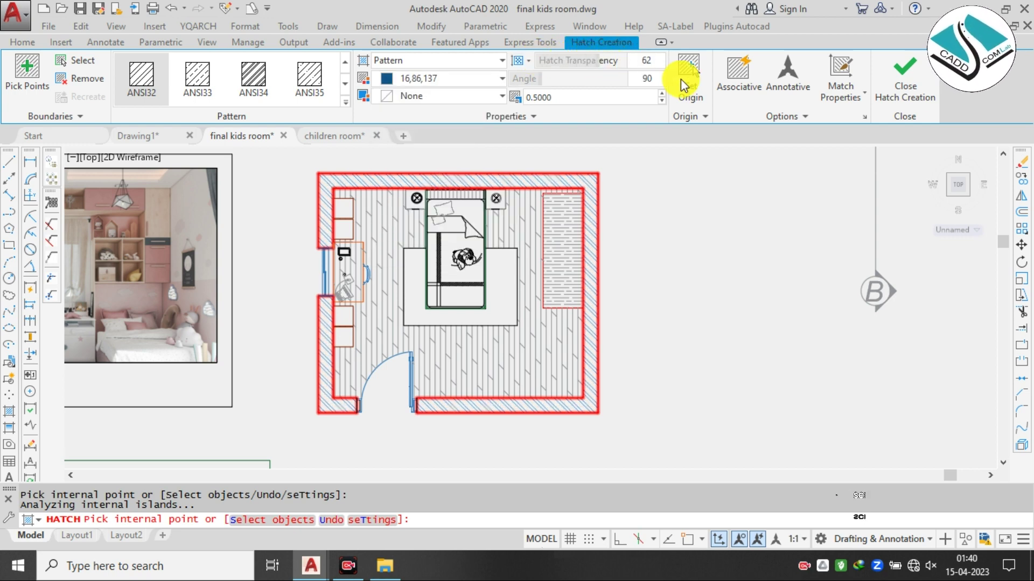
key("Escape")
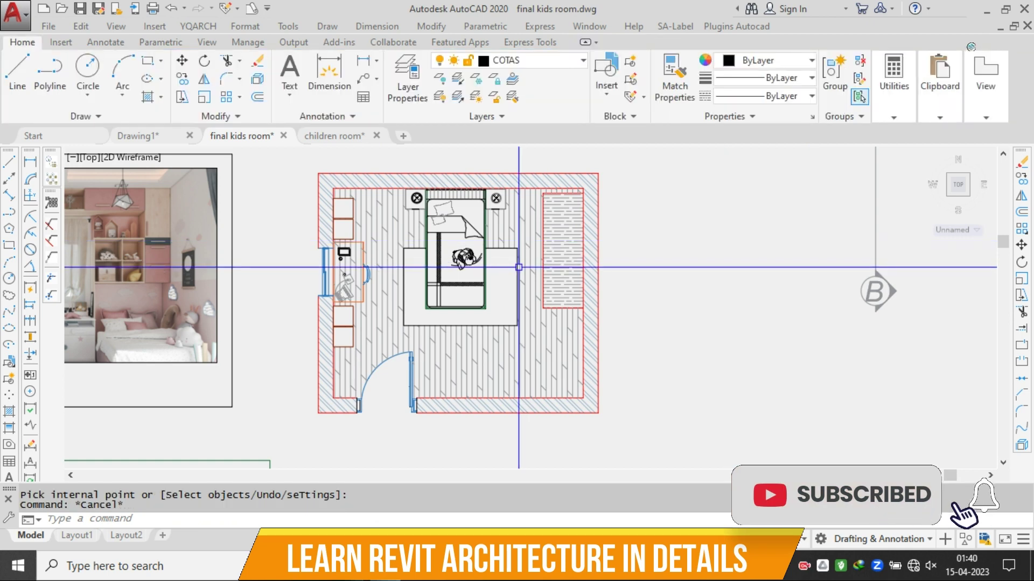
key("Escape")
- Start a new hatch in the rug area around the bed by picking an internal point
scroll(502, 244, "up", 2)
scroll(492, 230, "down", 2)
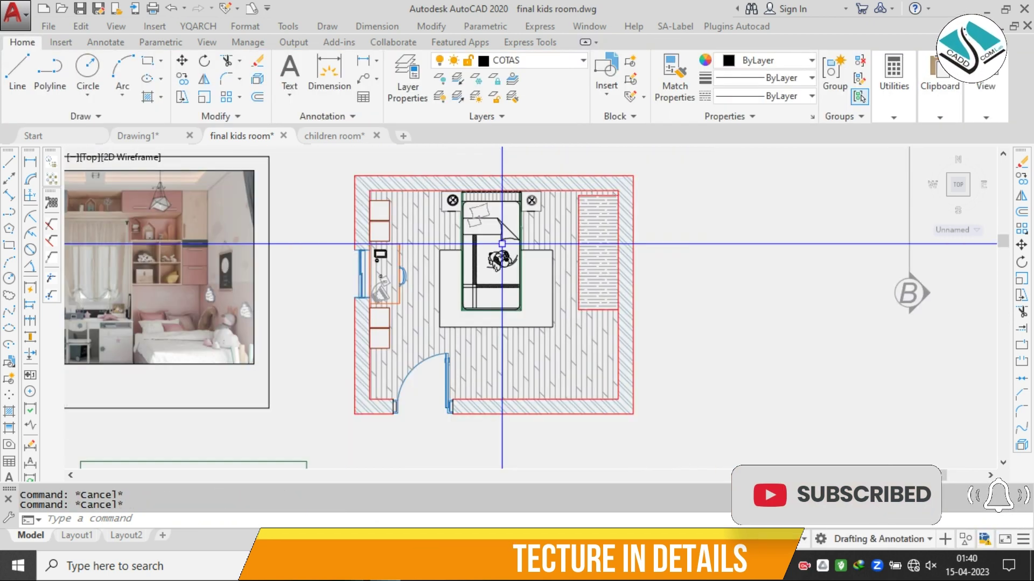
scroll(492, 230, "up", 2)
middle_click_drag(483, 228, 484, 235)
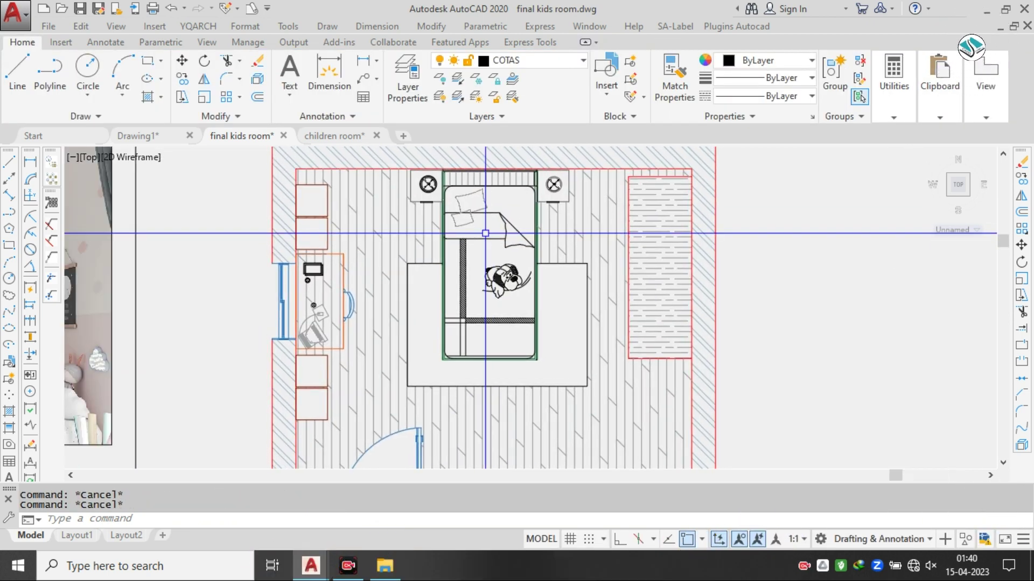
type("H")
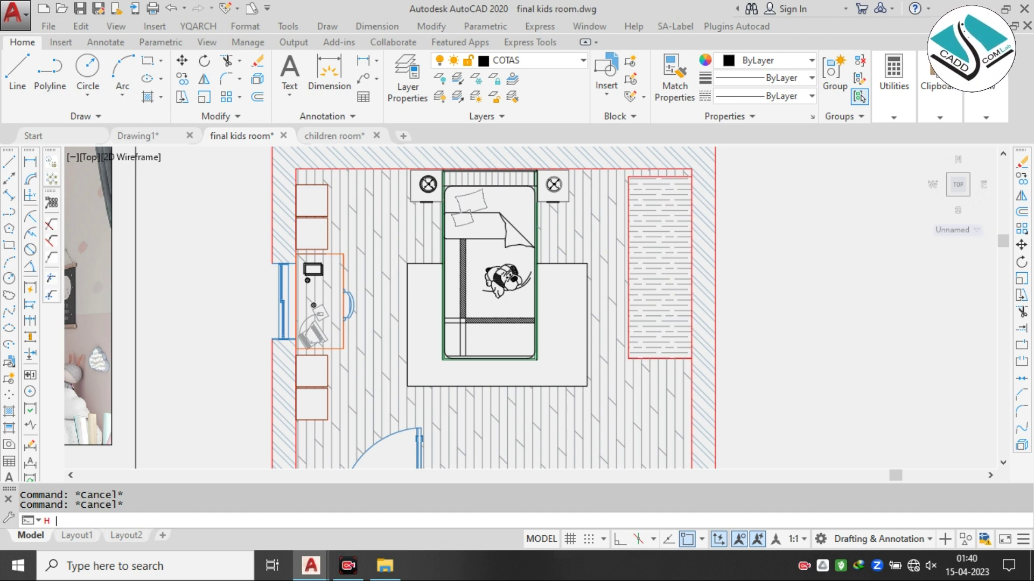
key("Return")
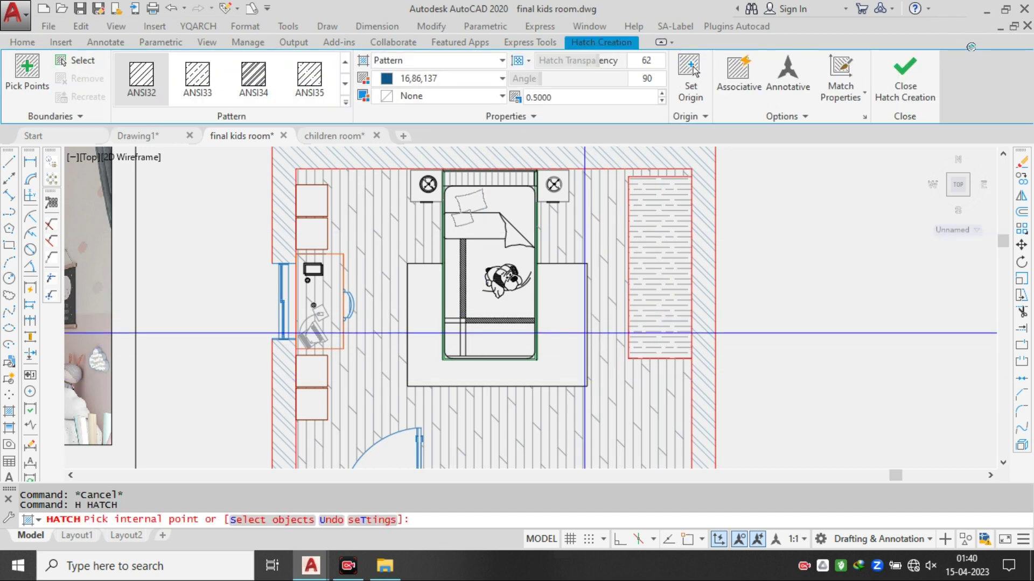
left_click(572, 225)
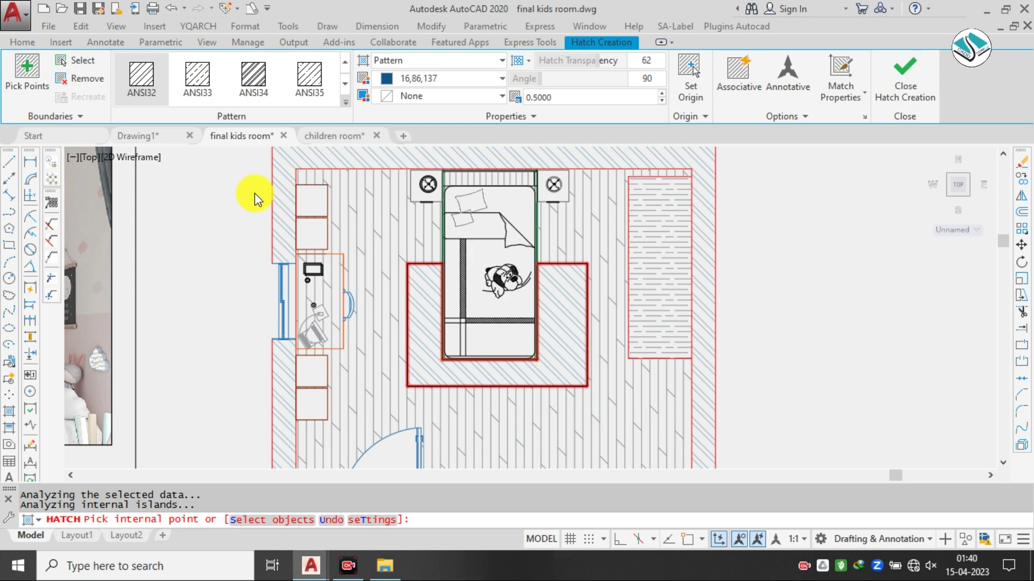
- Choose hatch pattern 023 from the pattern library for the rug area around the bed
scroll(309, 196, "down", 4)
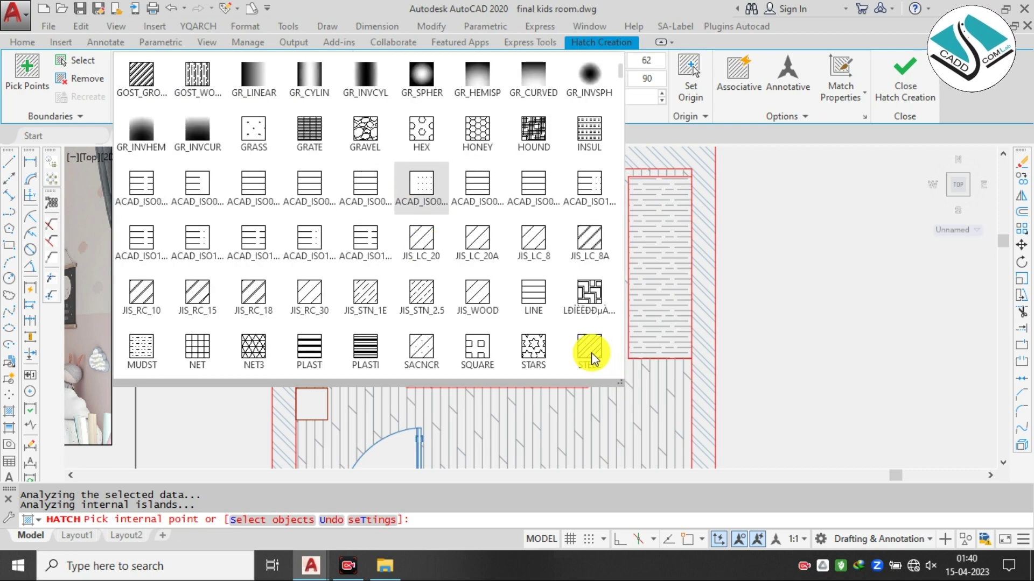
scroll(466, 268, "down", 5)
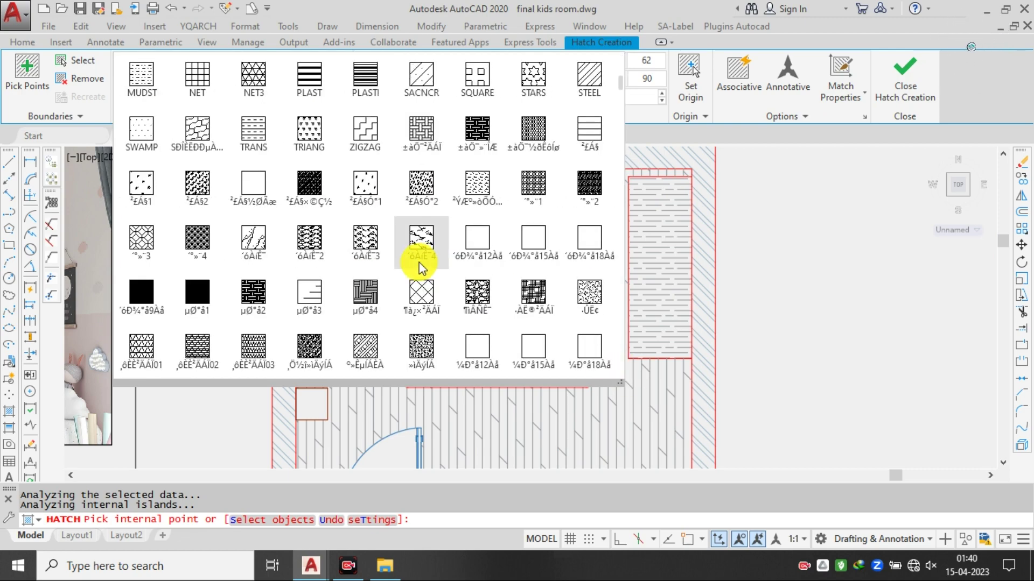
scroll(417, 261, "down", 4)
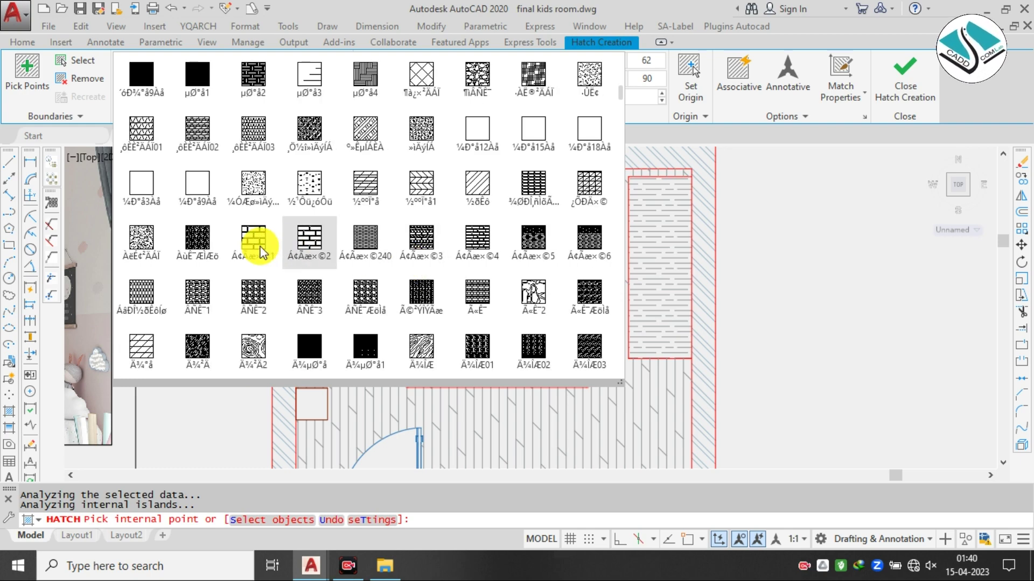
left_click(309, 242)
scroll(355, 250, "down", 2)
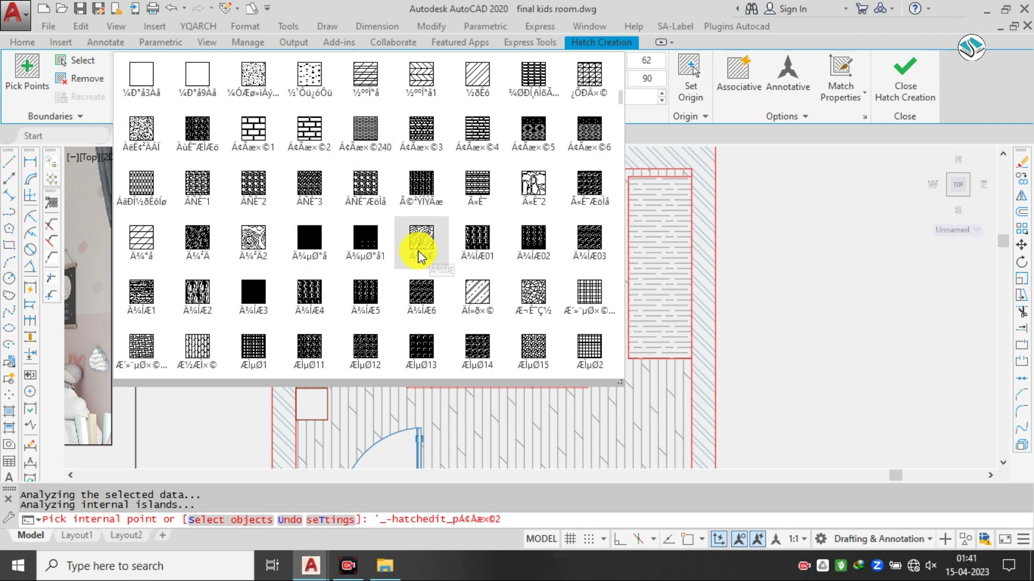
left_click(417, 250)
scroll(397, 251, "down", 3)
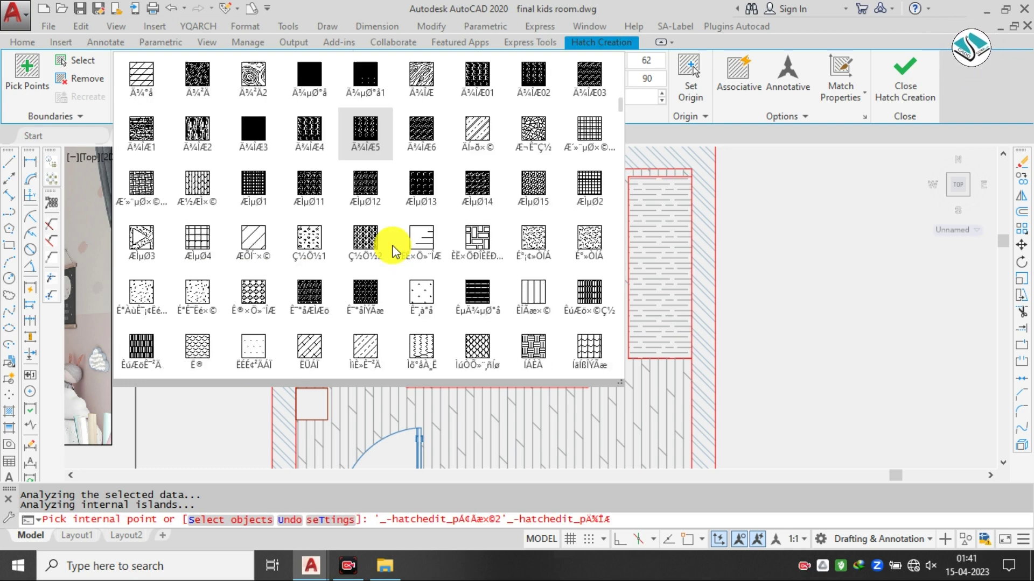
left_click(389, 247)
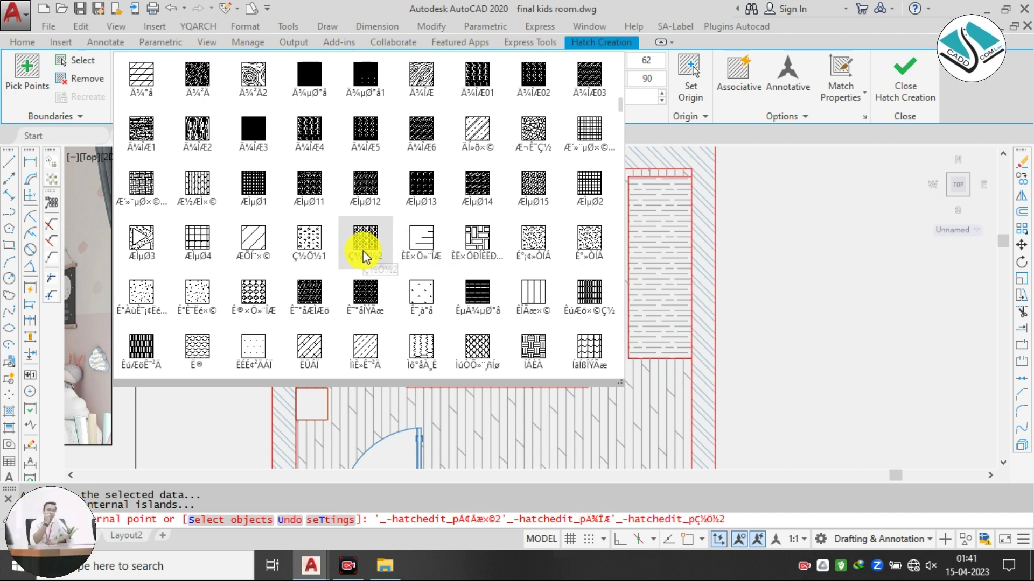
scroll(363, 251, "down", 1)
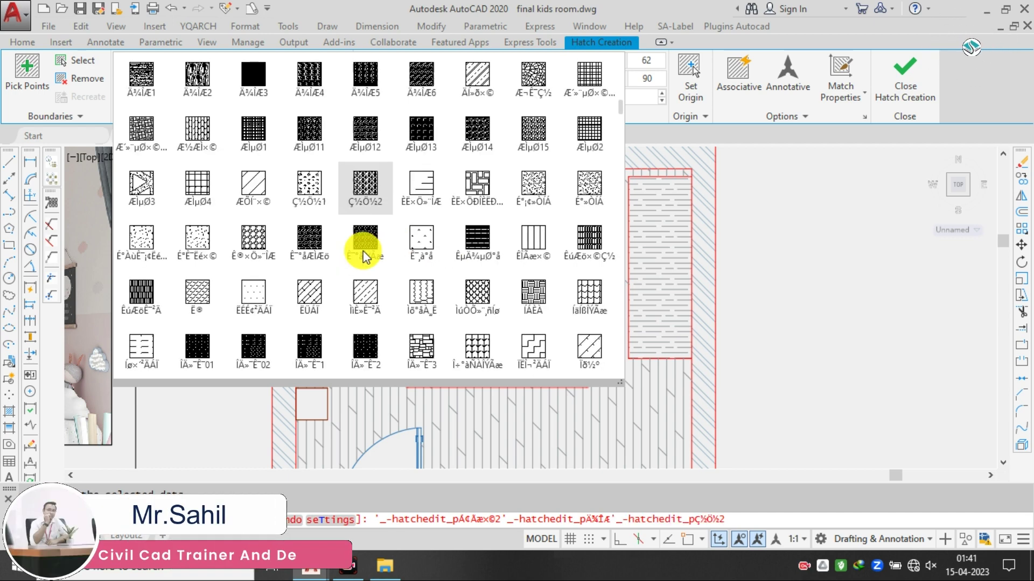
scroll(363, 251, "down", 1)
scroll(365, 253, "down", 3)
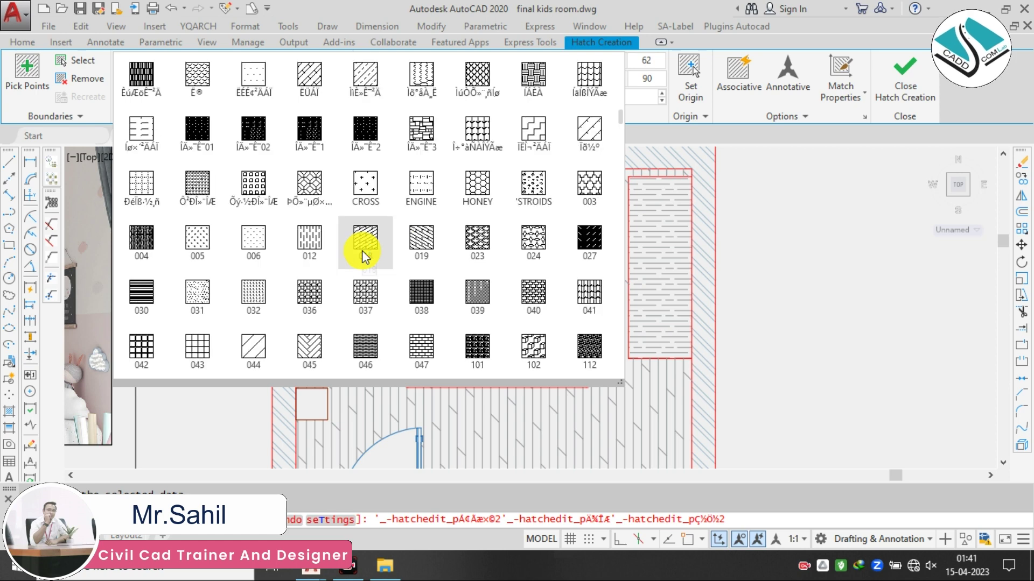
scroll(363, 251, "down", 1)
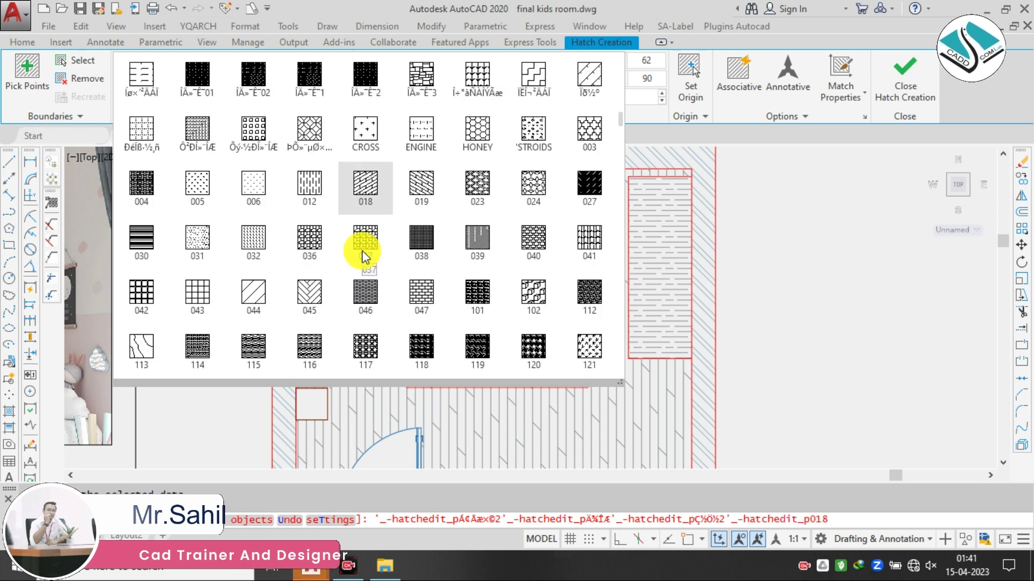
left_click(477, 180)
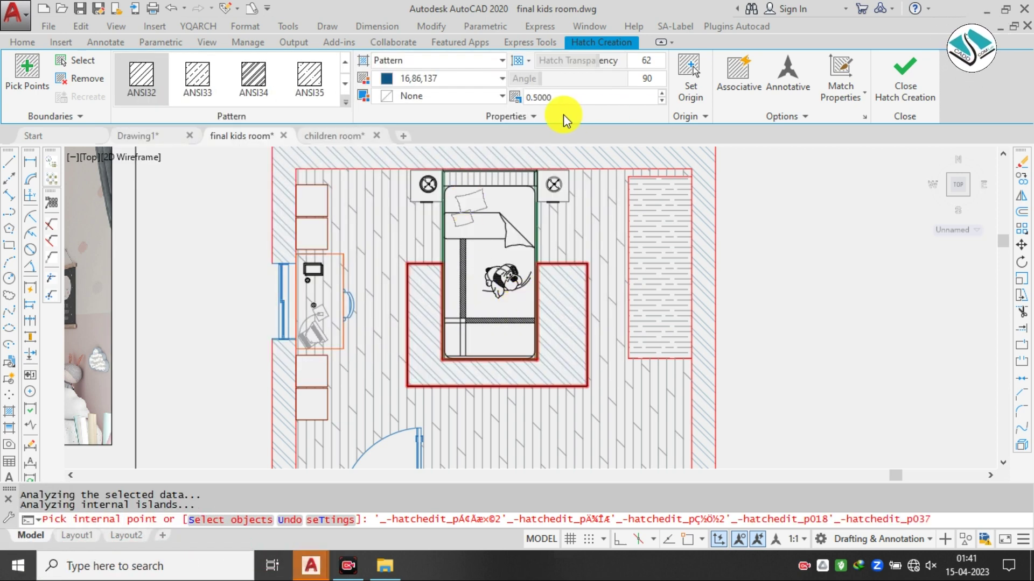
- Open the rug hatch's pattern scale for editing
left_click(556, 97)
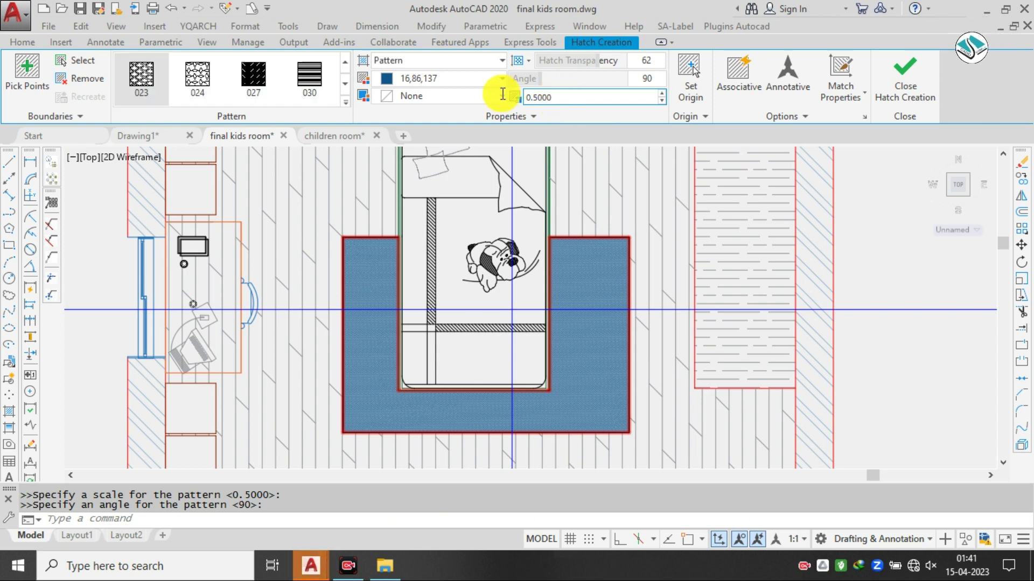
left_click(573, 94)
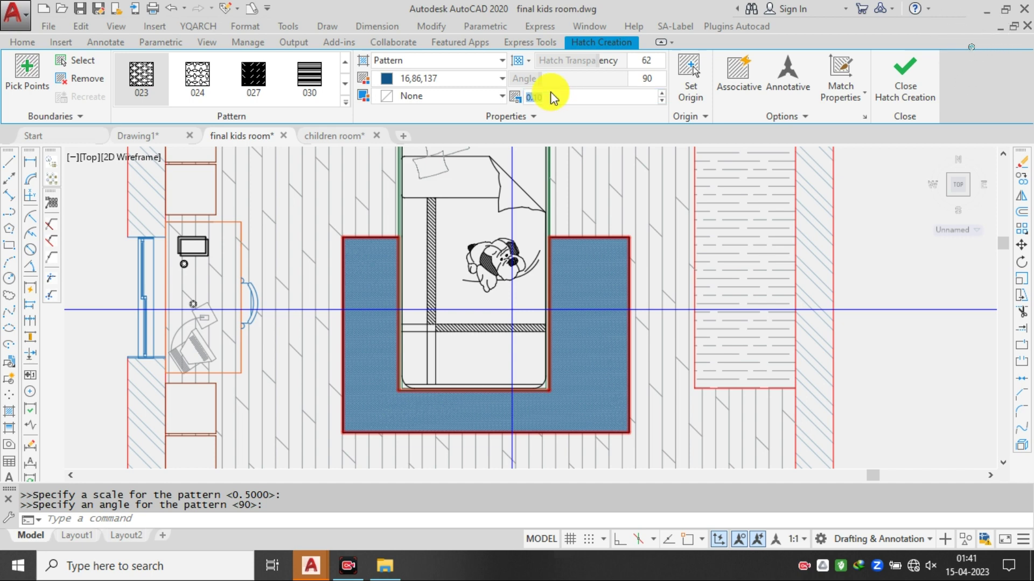
- Set the pattern scale of the U-shaped rug hatch around the bed to 5
type("10")
key("Return")
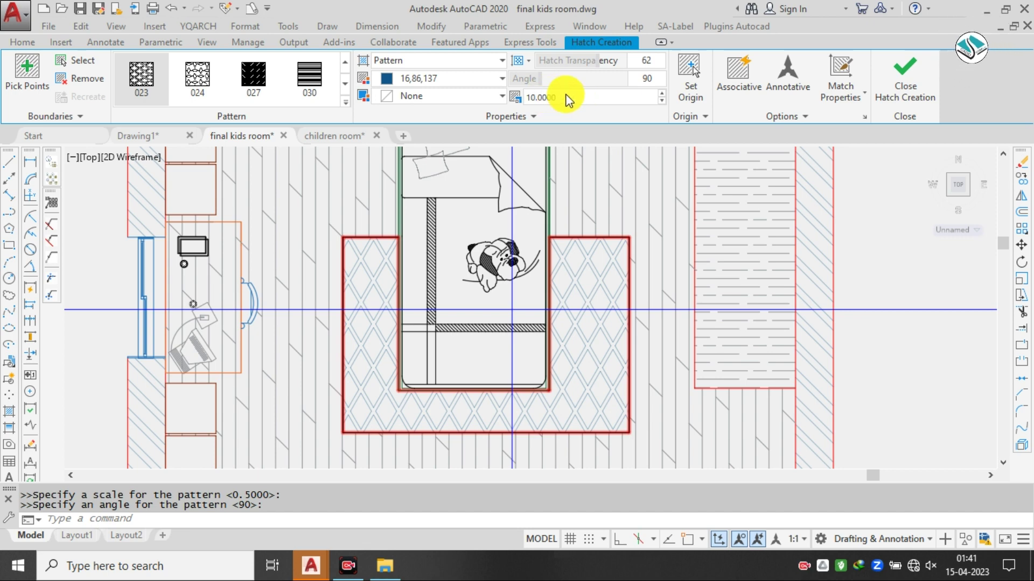
left_click(566, 99)
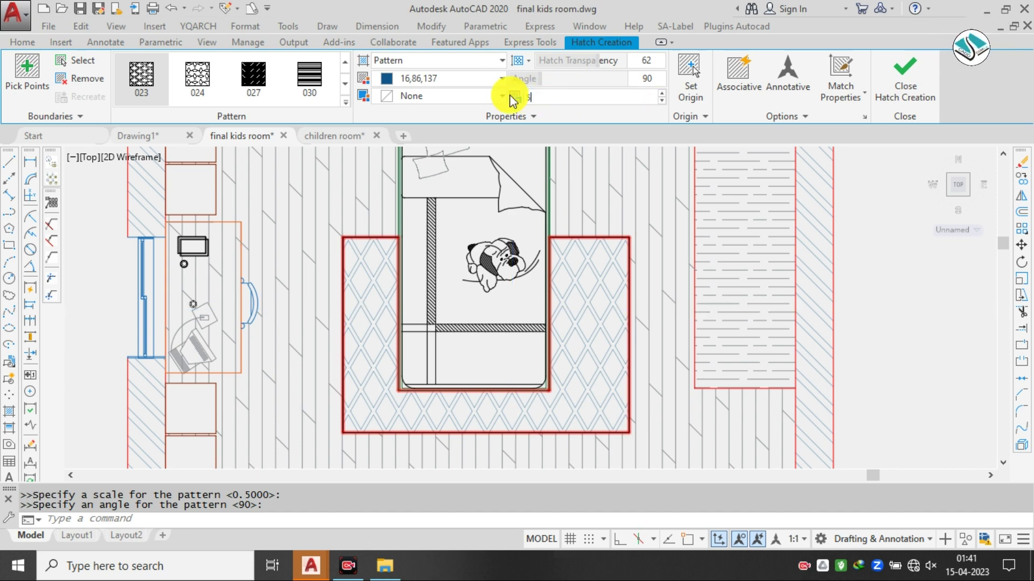
type("5")
key("Return")
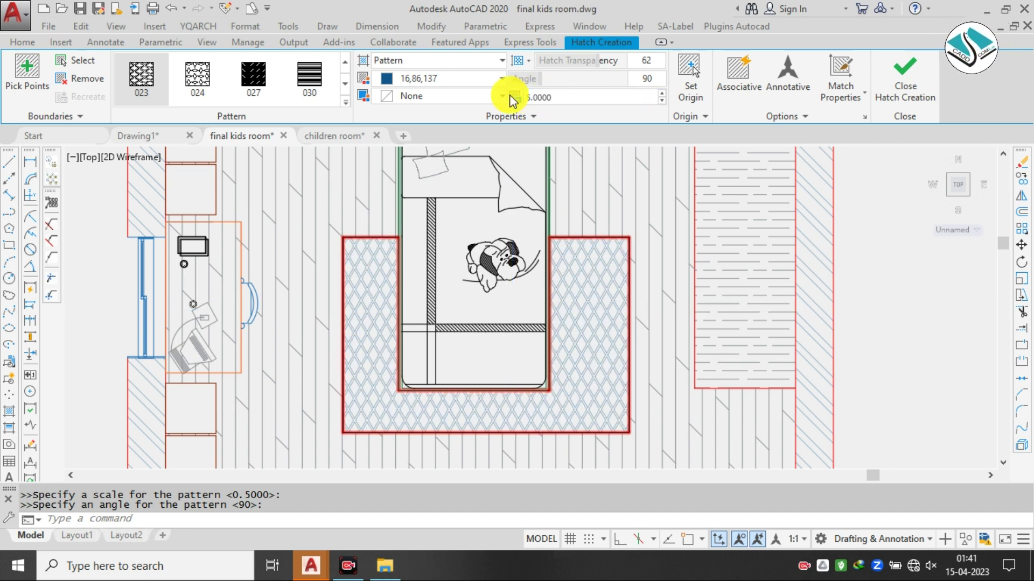
- Give the rug hatch colour 205,105,40 and transparency 67, and finish the hatch
left_click(441, 79)
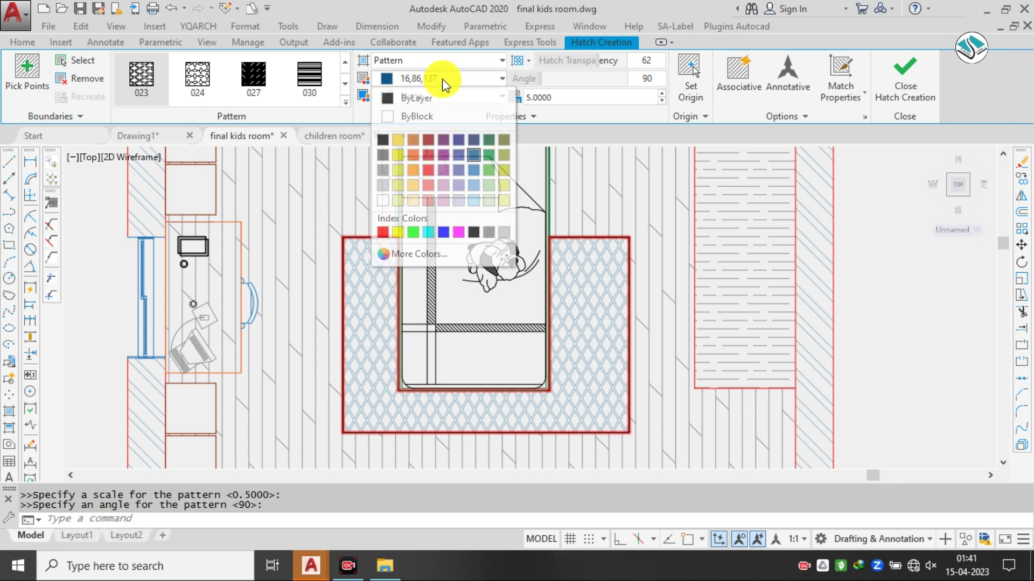
left_click(414, 140)
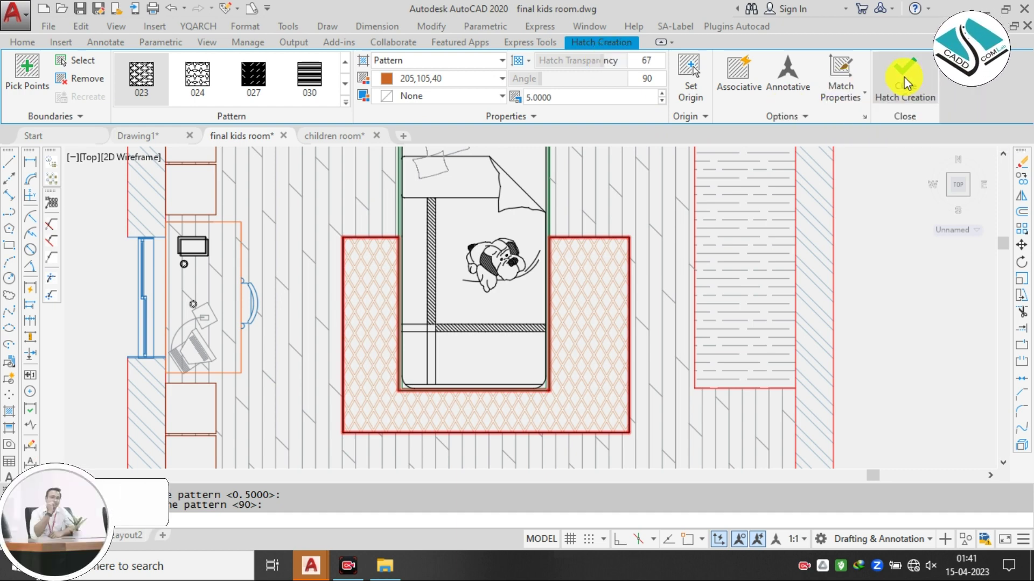
left_click(906, 76)
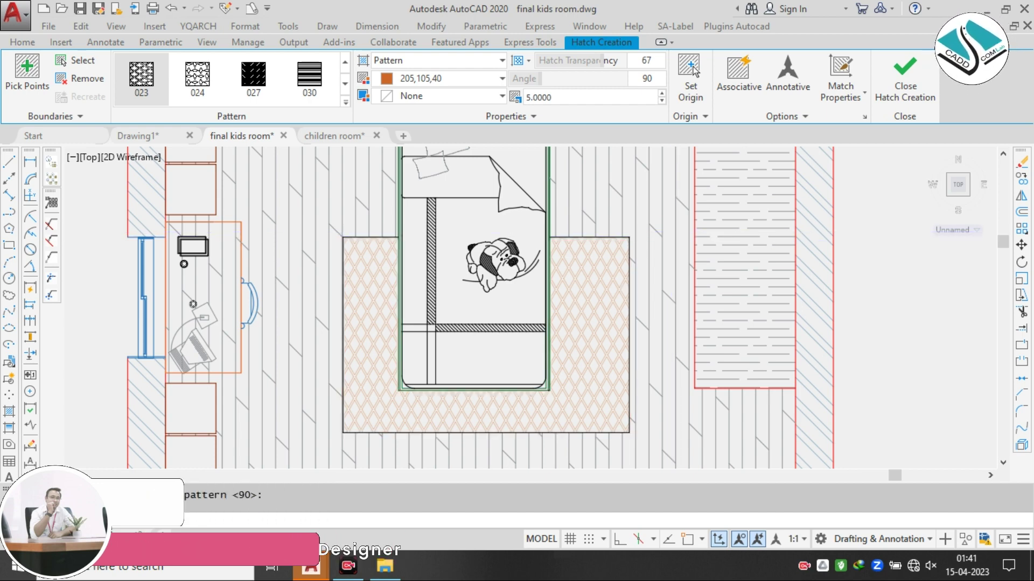
scroll(566, 273, "down", 4)
key("Escape")
scroll(419, 258, "up", 4)
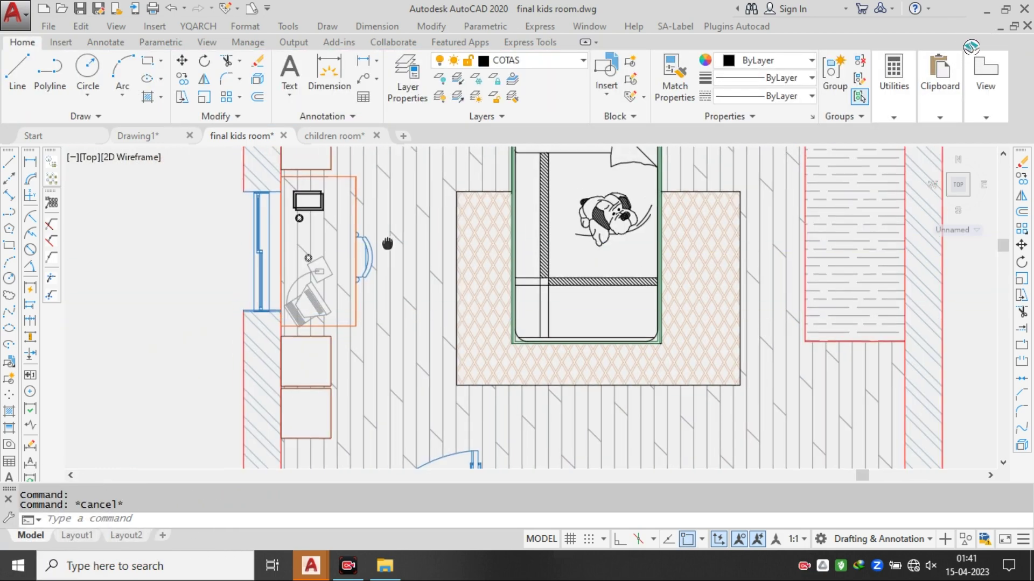
scroll(318, 180, "up", 2)
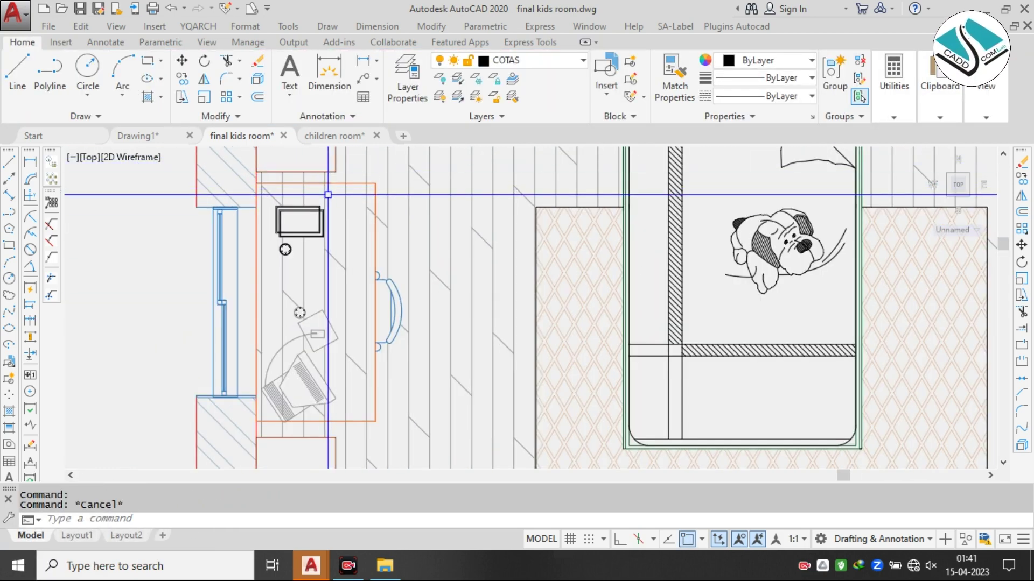
left_click(337, 185)
left_click(322, 189)
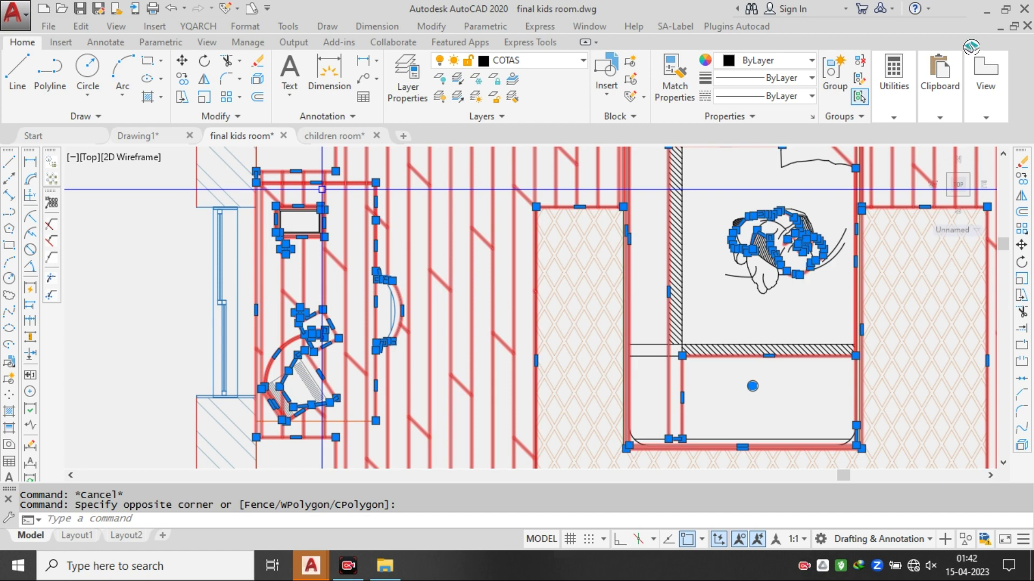
key("Escape")
scroll(346, 199, "down", 2)
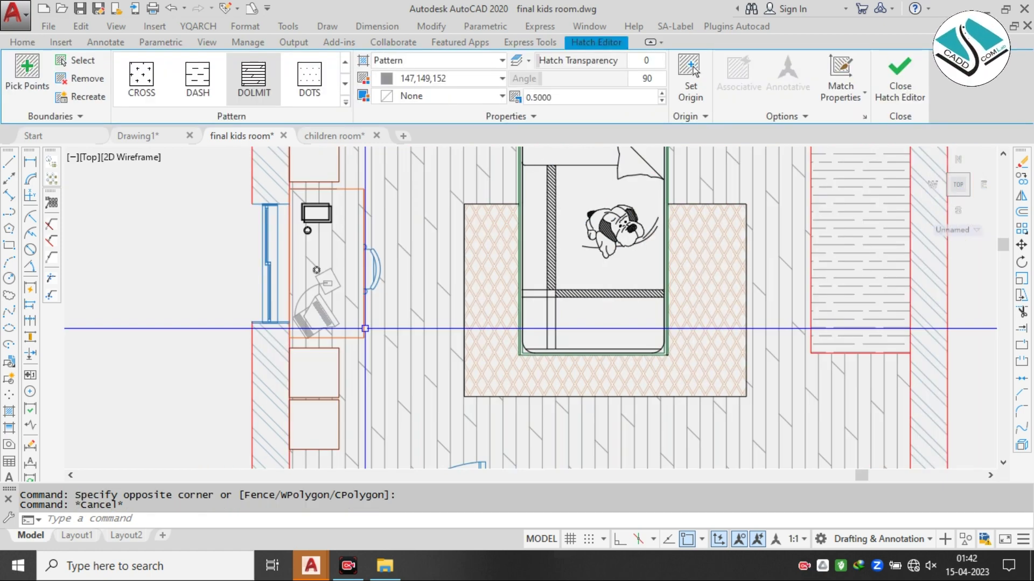
key("Escape")
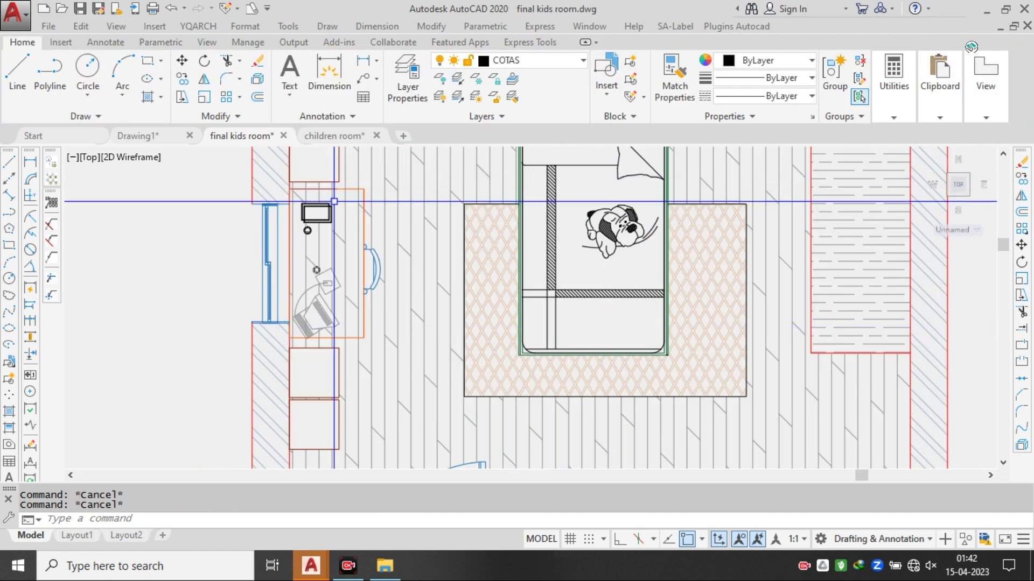
- Examine the whole room plan and compare it with the bedroom reference images beside it
scroll(466, 226, "down", 2)
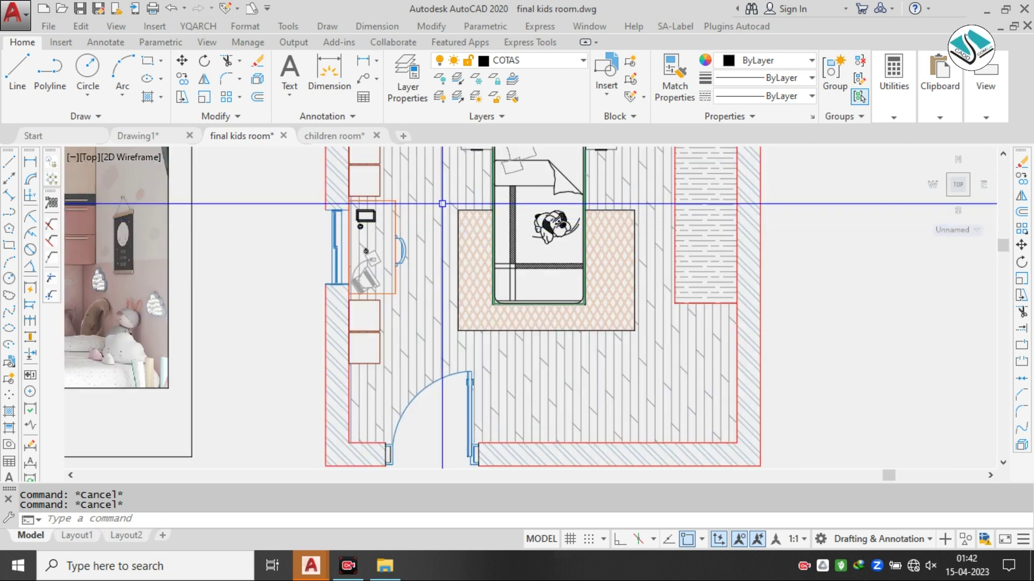
mouse_move(415, 249)
middle_mouse_down()
mouse_move(397, 318)
mouse_move(402, 255)
middle_mouse_up()
scroll(402, 255, "down", 2)
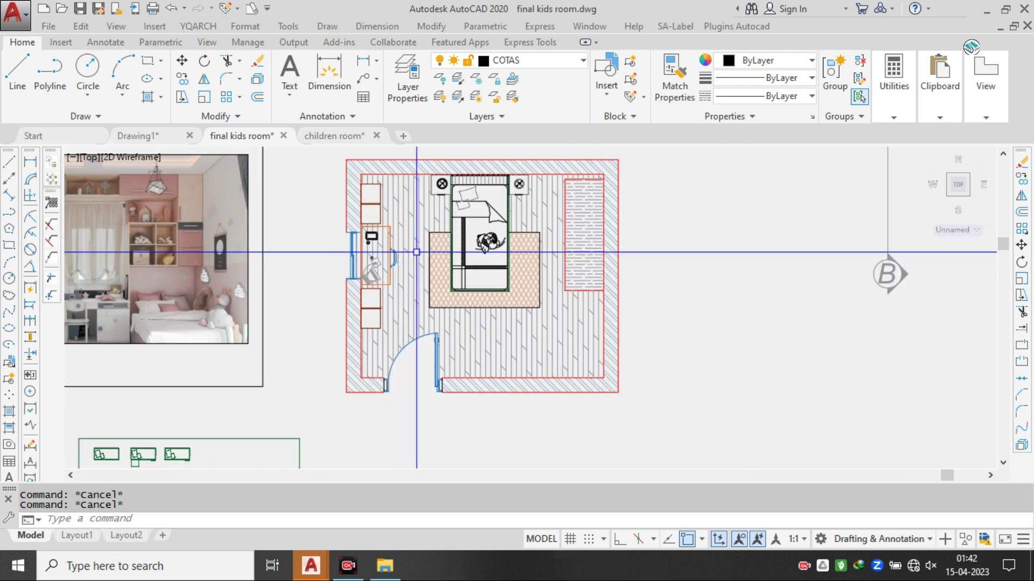
middle_click_drag(555, 245, 651, 258)
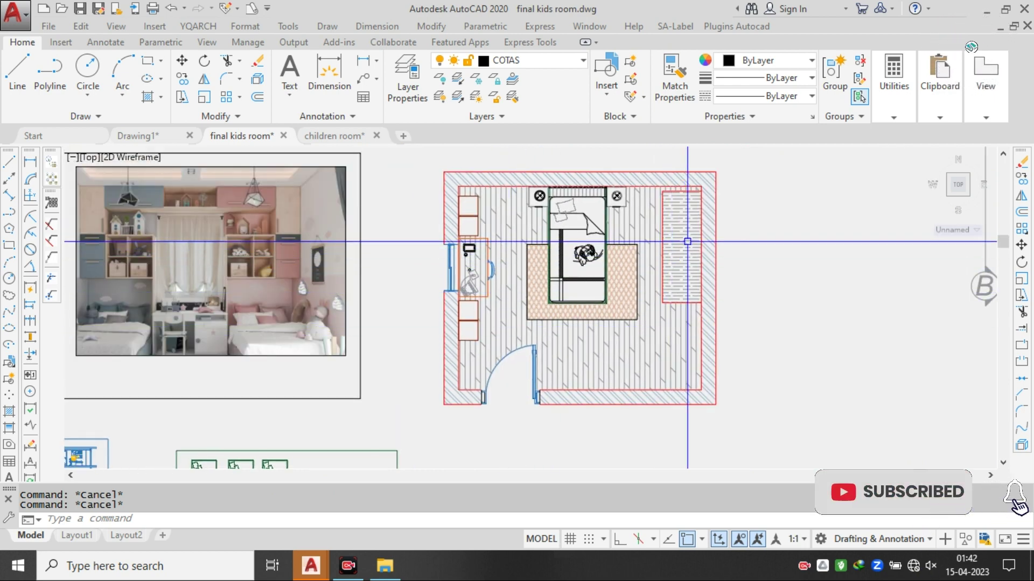
mouse_move(307, 287)
middle_mouse_down()
mouse_move(326, 278)
mouse_move(614, 282)
middle_mouse_up()
middle_click_drag(293, 245, 338, 250)
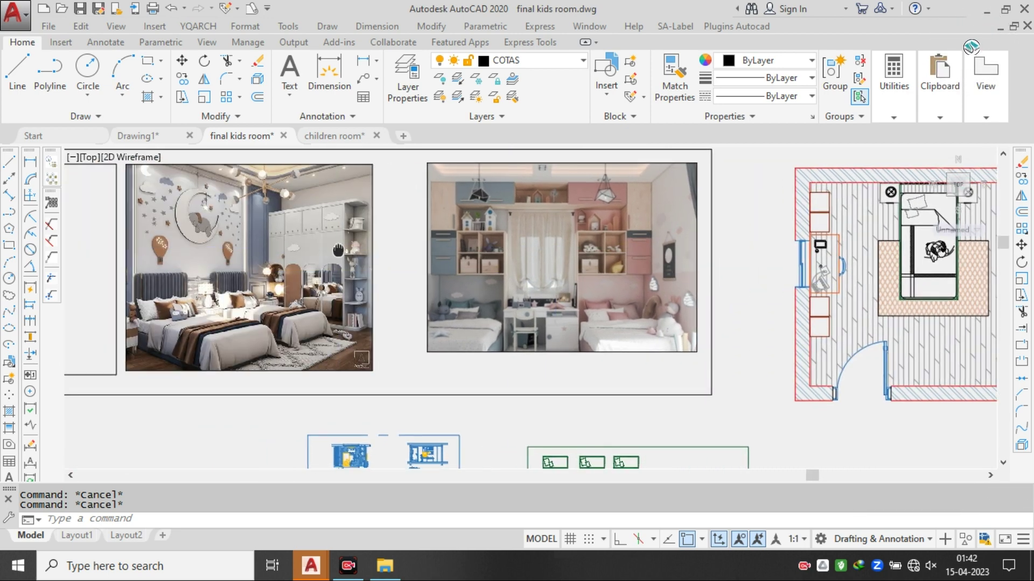
scroll(385, 243, "down", 2)
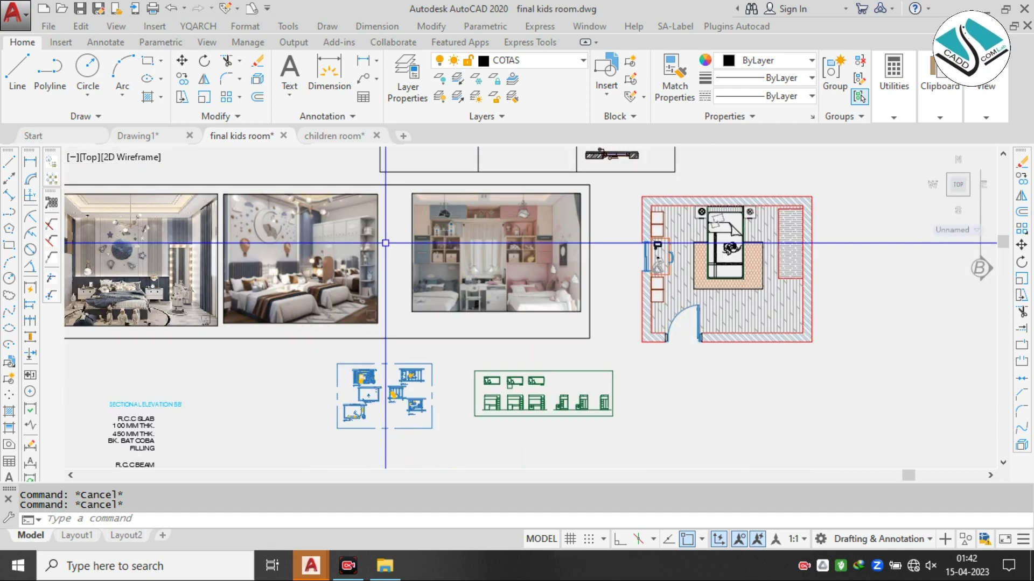
scroll(753, 241, "up", 4)
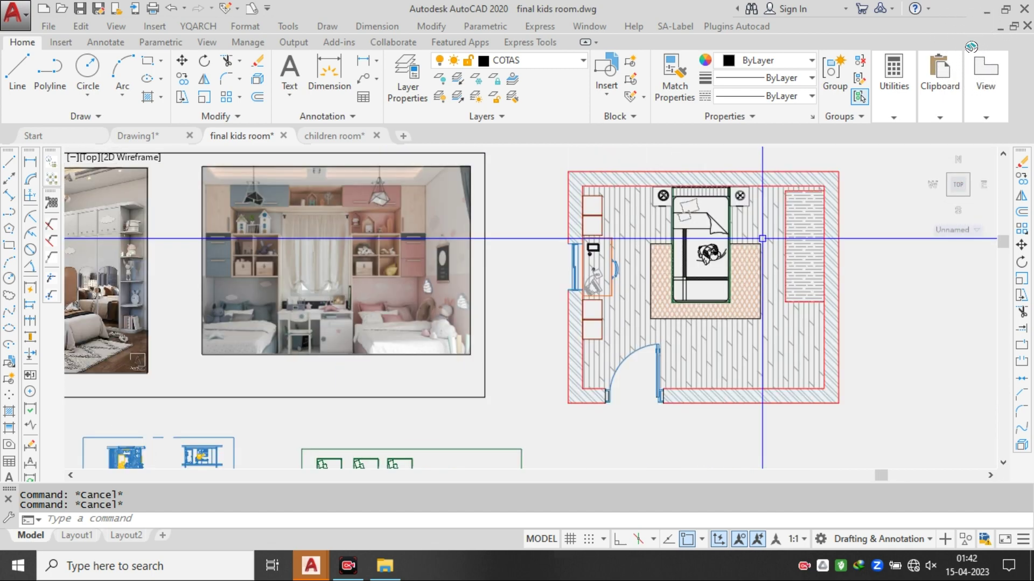
scroll(500, 241, "down", 4)
- Move section marker B with its cutting line up between the two section A markers, away from the room plan
left_click(692, 203)
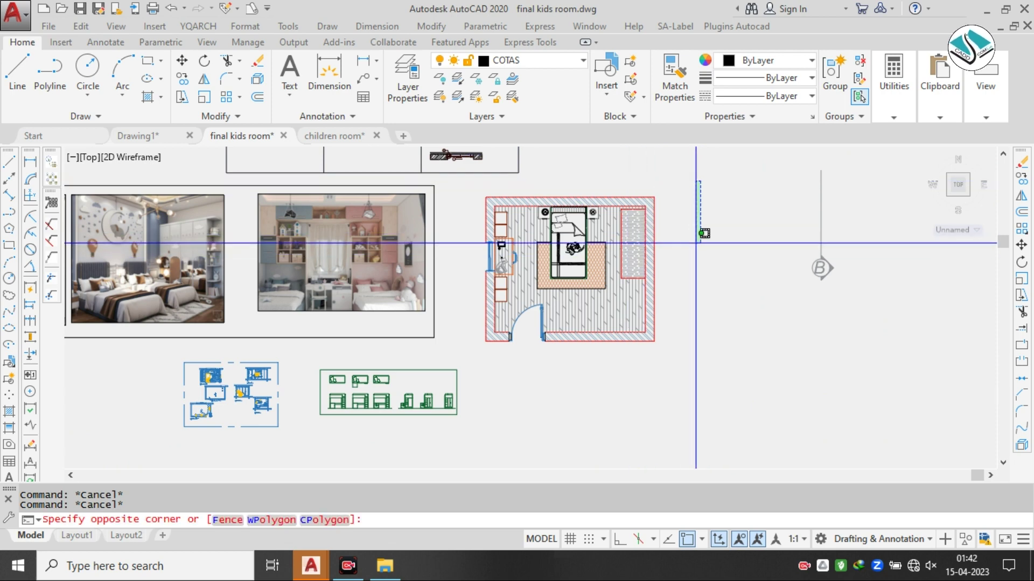
key("Escape")
left_click(857, 211)
left_click(768, 285)
middle_click_drag(794, 226, 718, 314)
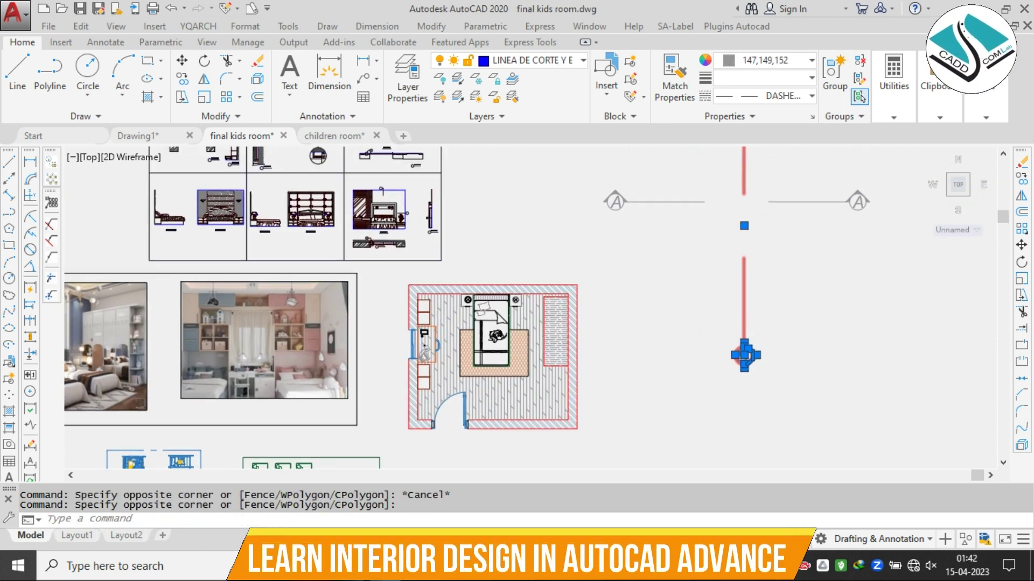
type("m")
key("space")
left_click(717, 313)
scroll(742, 208, "down", 3)
key("Escape")
scroll(673, 254, "up", 3)
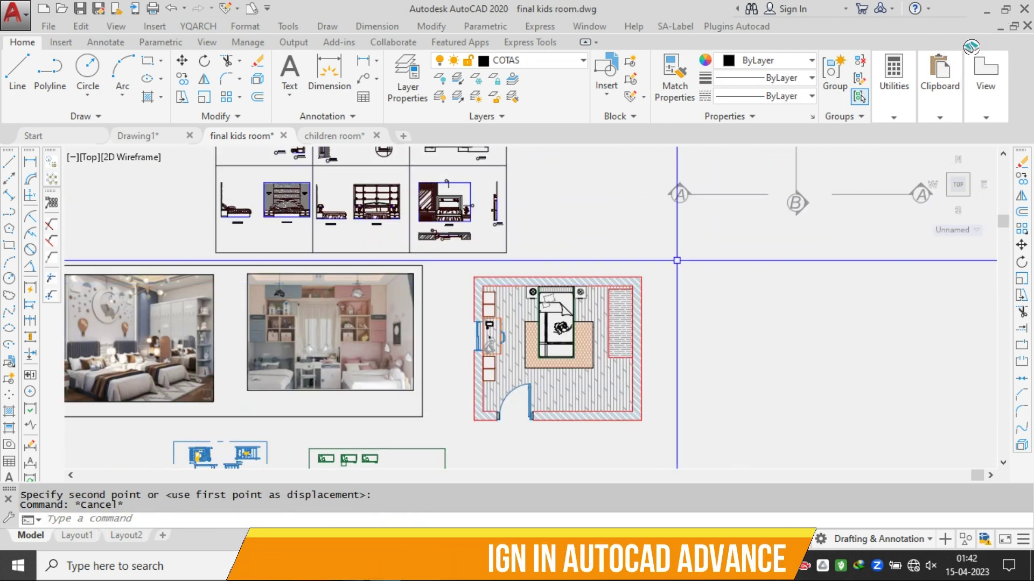
- Move the whole kids room plan down and to the right into the empty area away from the reference images
left_click(677, 261)
left_click(471, 425)
type("m")
key("space")
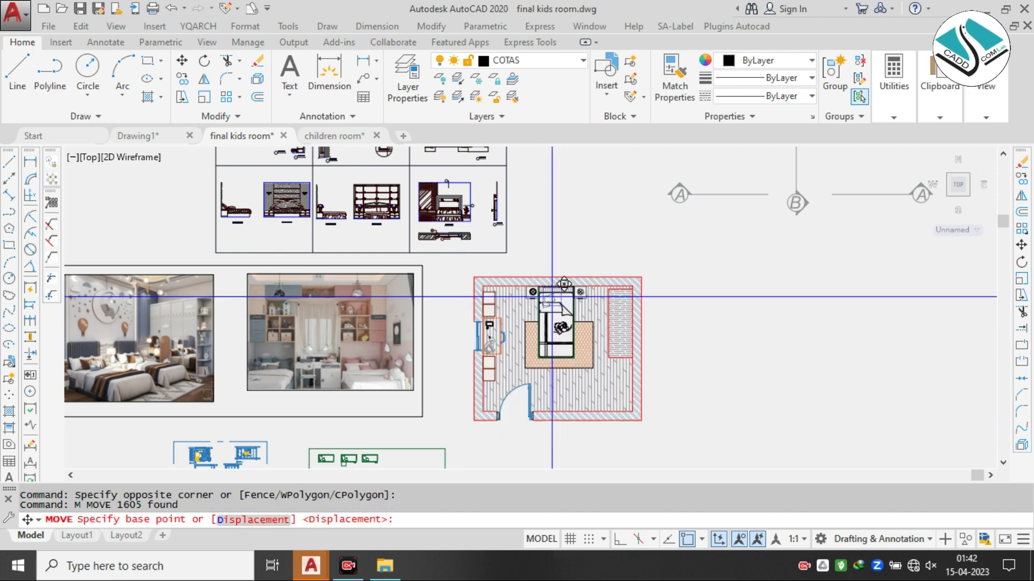
left_click(633, 308)
middle_click_drag(630, 324, 485, 199)
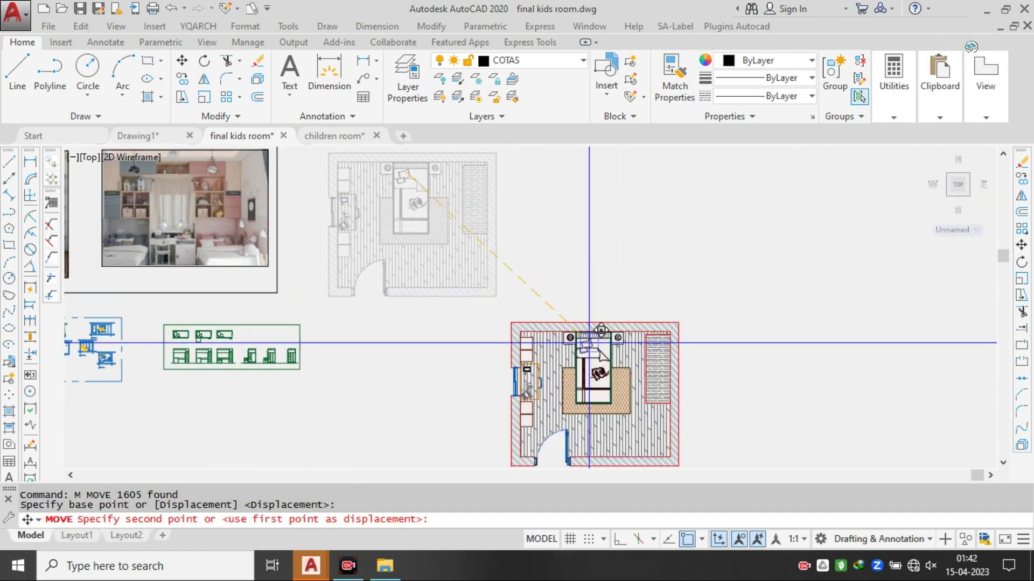
left_click(587, 339)
key("Escape")
scroll(584, 231, "up", 4)
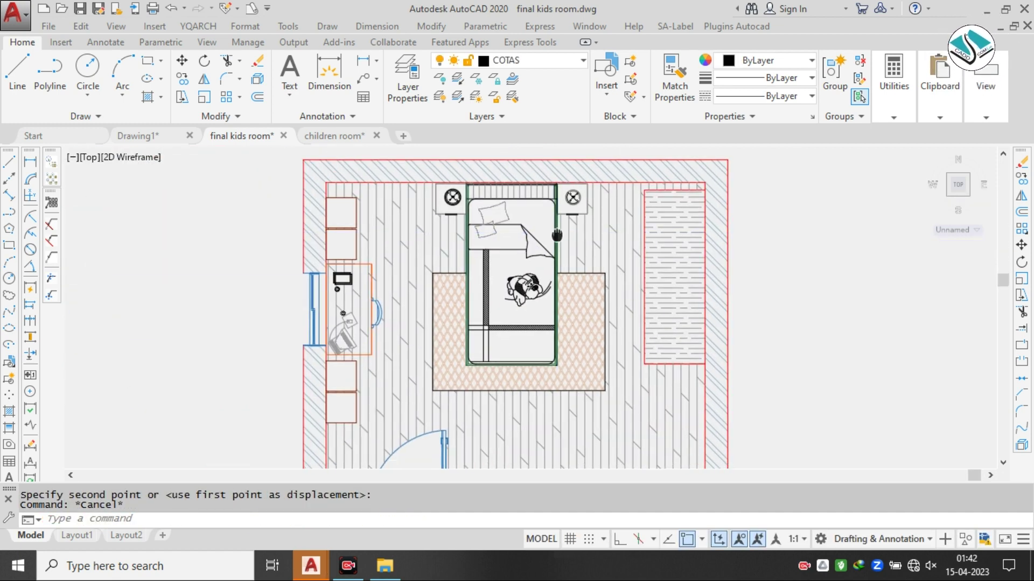
- Examine the layered wall panelling, batten strips, headboard and side tables along the bed wall of the detailed plan
scroll(558, 233, "down", 2)
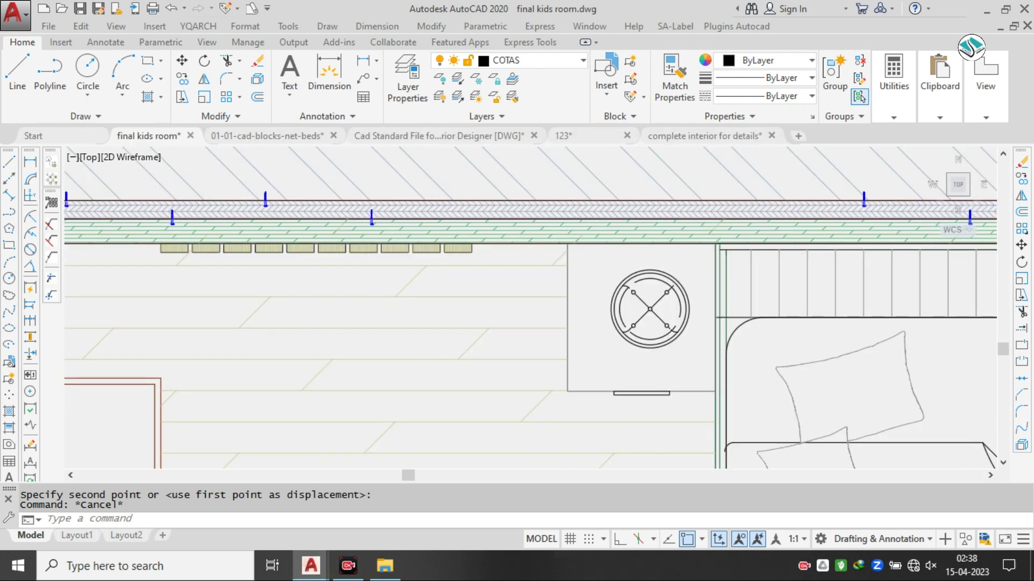
key("Escape")
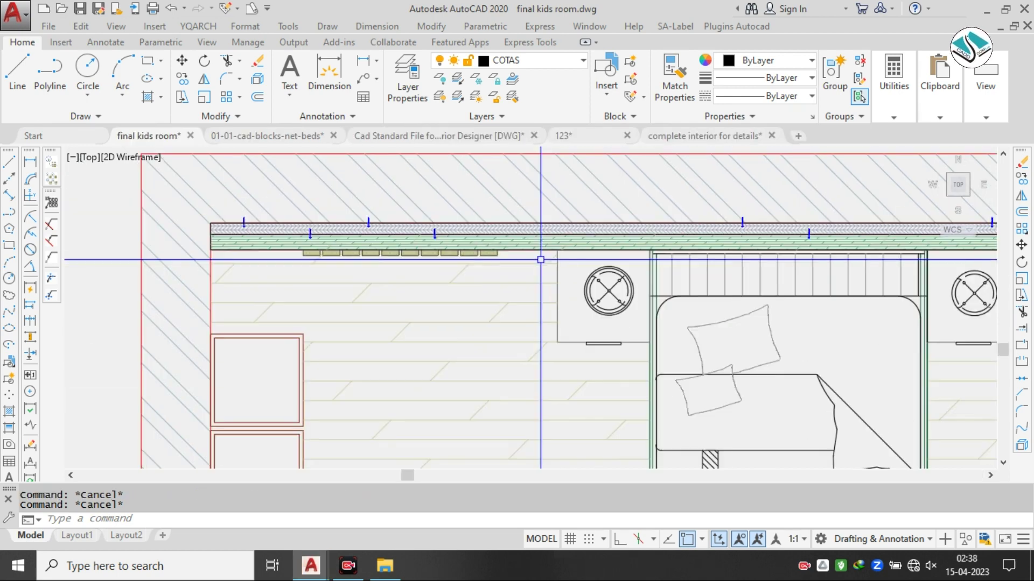
scroll(540, 259, "down", 3)
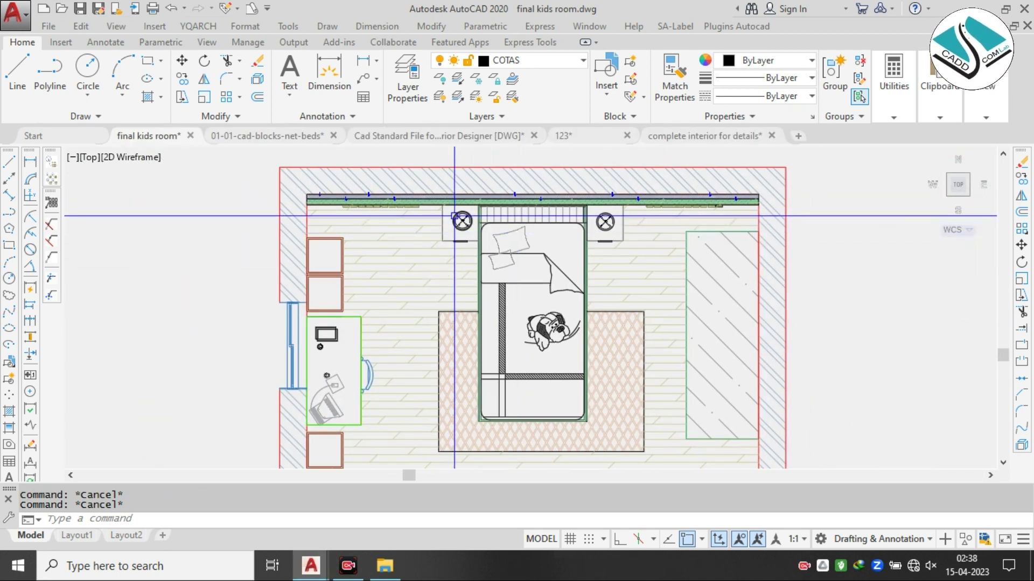
scroll(471, 214, "up", 2)
scroll(471, 215, "up", 2)
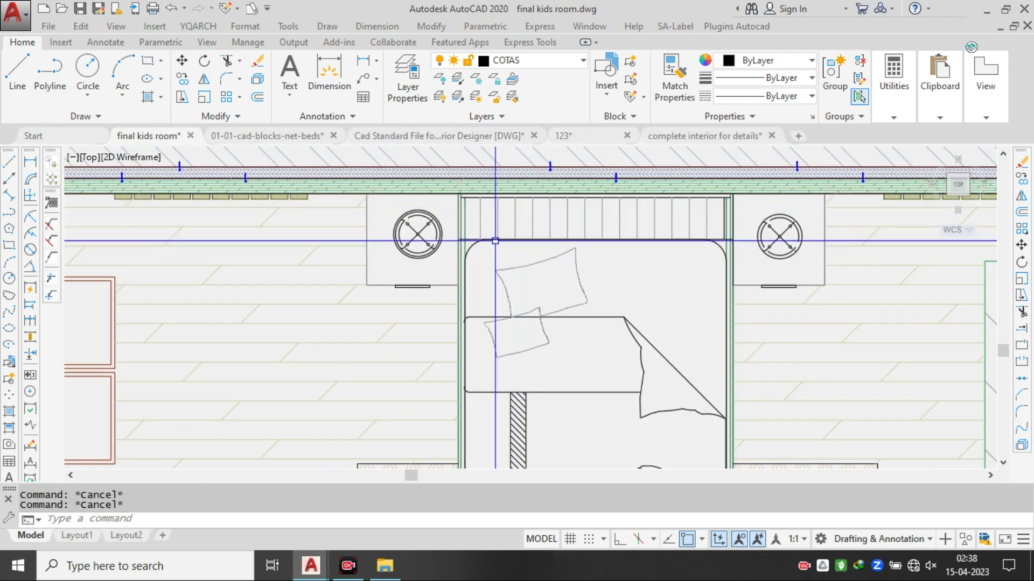
scroll(495, 240, "down", 2)
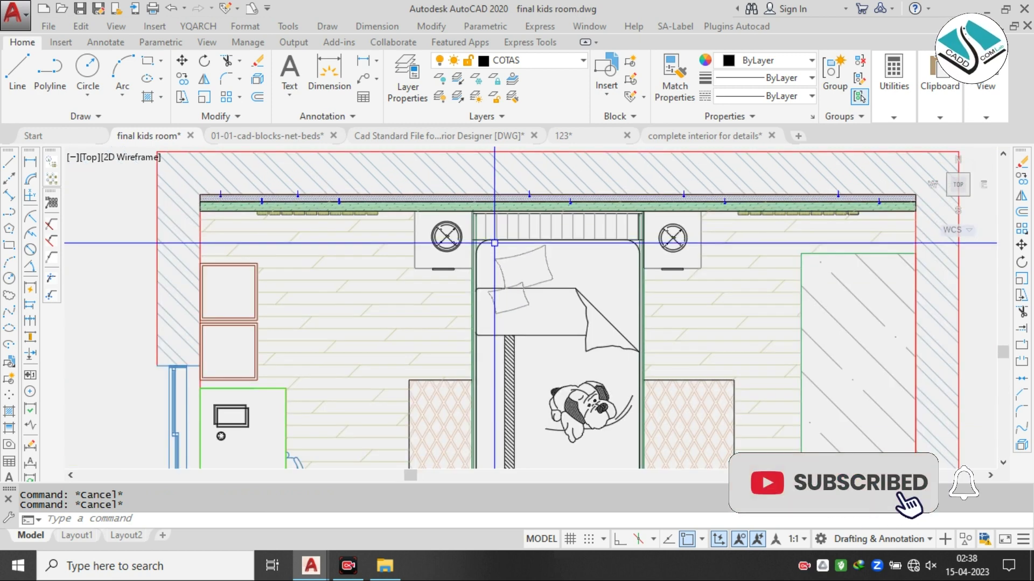
scroll(401, 241, "down", 2)
- Examine the desk, storage units, corner plant, wardrobe, rug and bed in the plan, ending at the bed-wall panelling
scroll(344, 294, "up", 5)
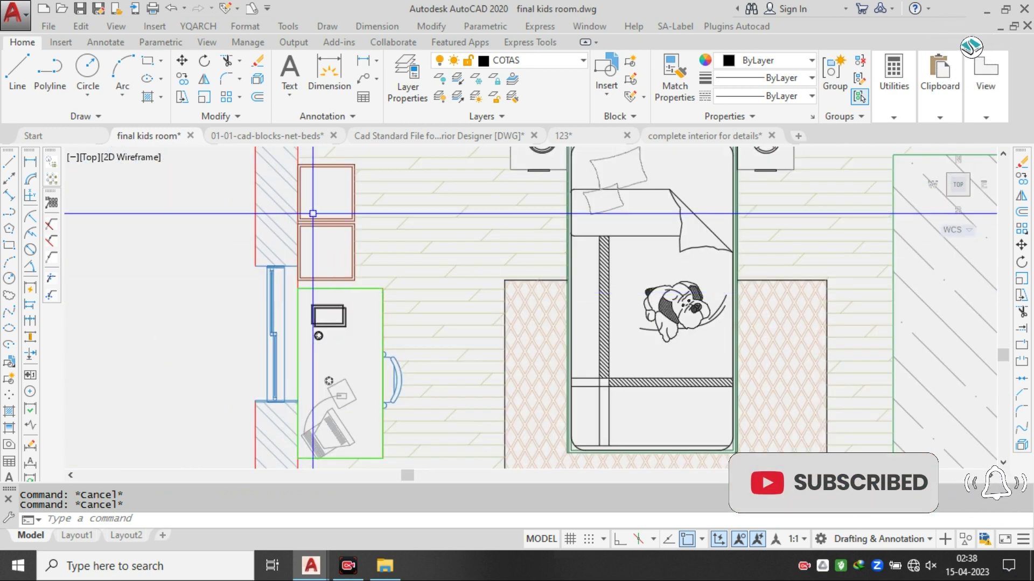
scroll(385, 168, "down", 2)
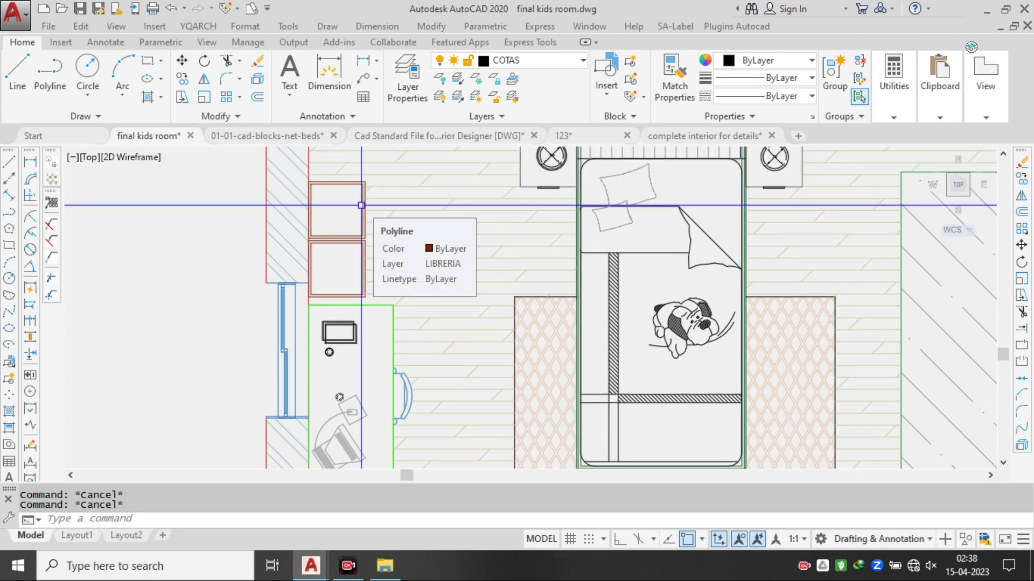
scroll(360, 205, "down", 4)
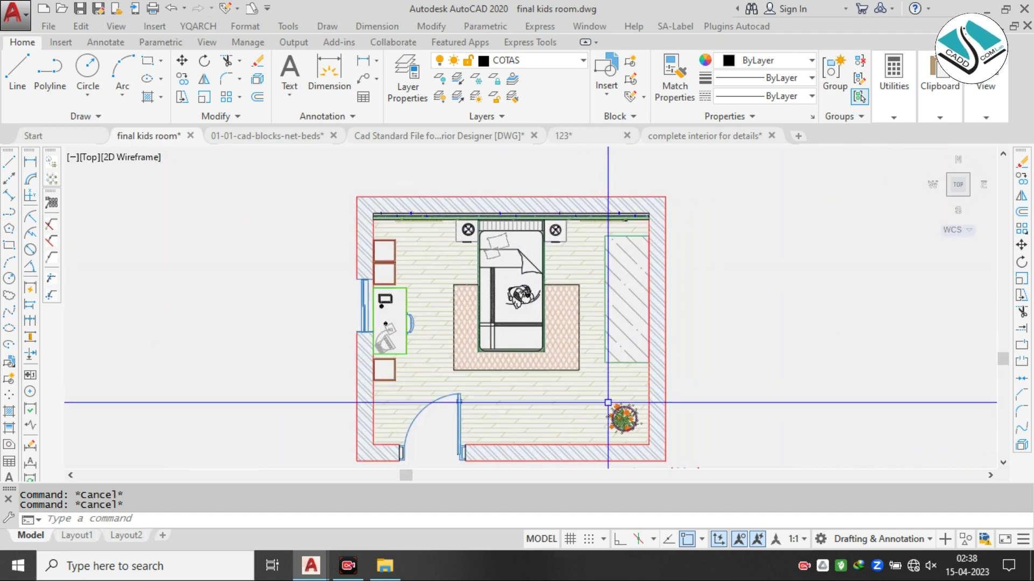
scroll(608, 402, "up", 4)
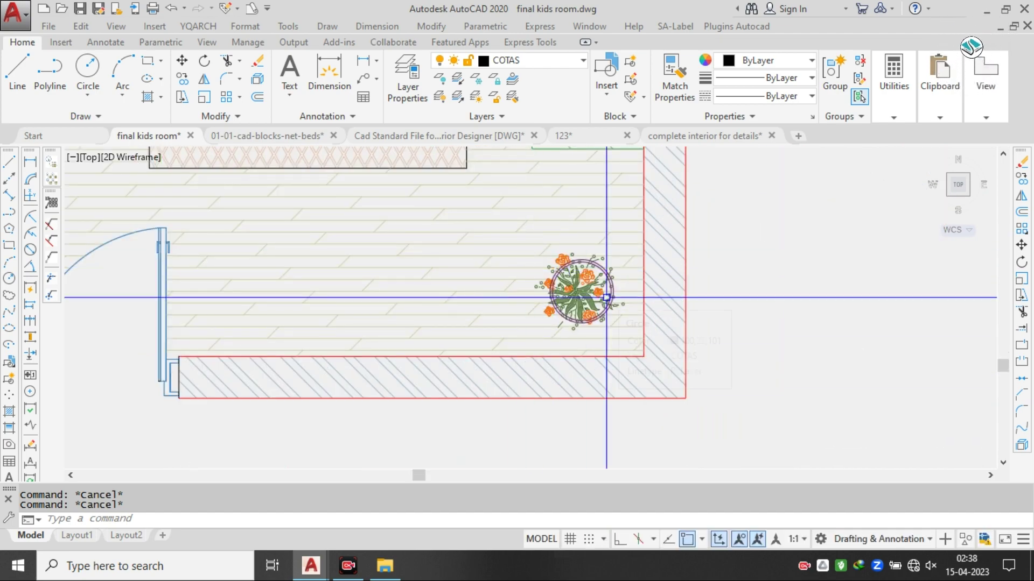
scroll(473, 243, "down", 2)
middle_click_drag(474, 241, 505, 370)
middle_click_drag(579, 201, 571, 306)
middle_click_drag(458, 215, 546, 252)
middle_click_drag(522, 298, 520, 267)
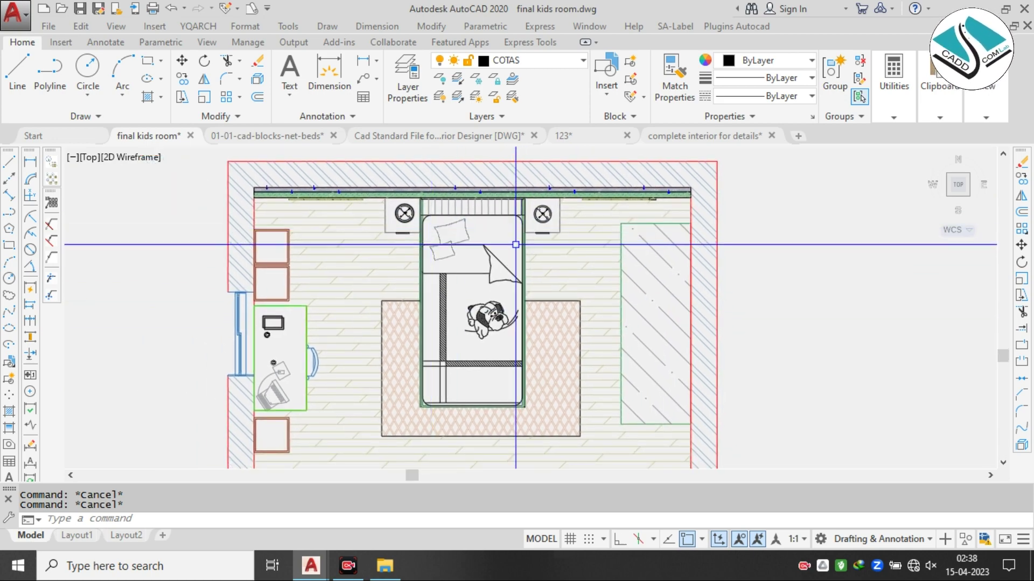
middle_click_drag(419, 359, 446, 266)
scroll(447, 266, "up", 2)
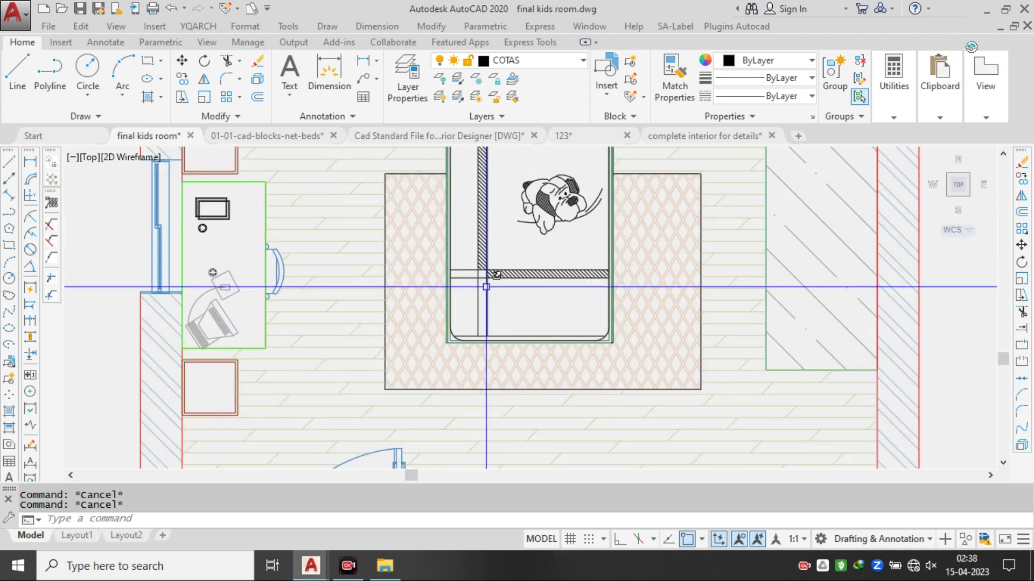
scroll(486, 287, "down", 2)
middle_click_drag(443, 227, 447, 335)
scroll(365, 212, "up", 6)
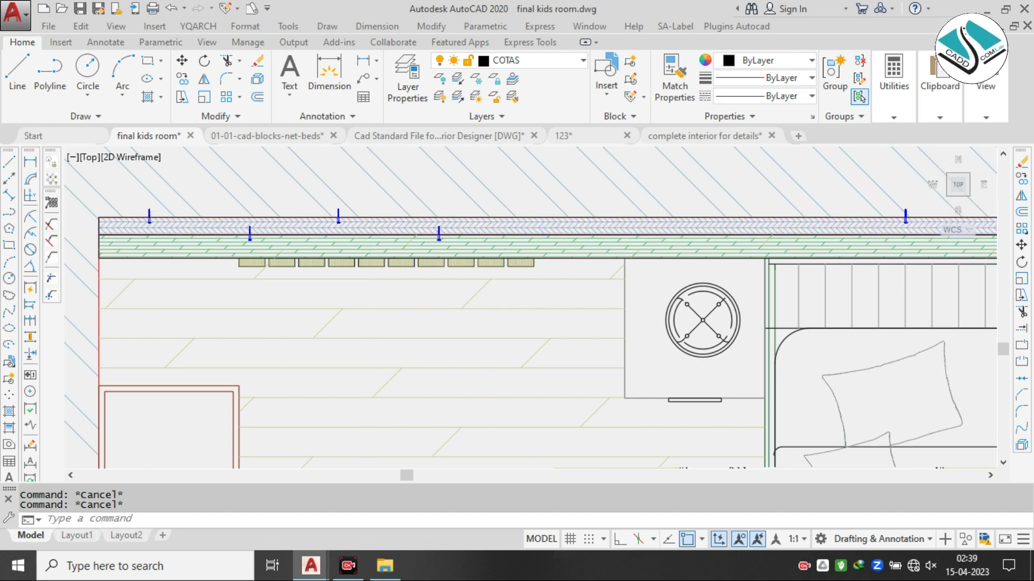
- Compare the reference bedroom photos with the layered wall panelling and batten strips along the plan's bed wall
scroll(519, 166, "down", 10)
scroll(512, 187, "up", 5)
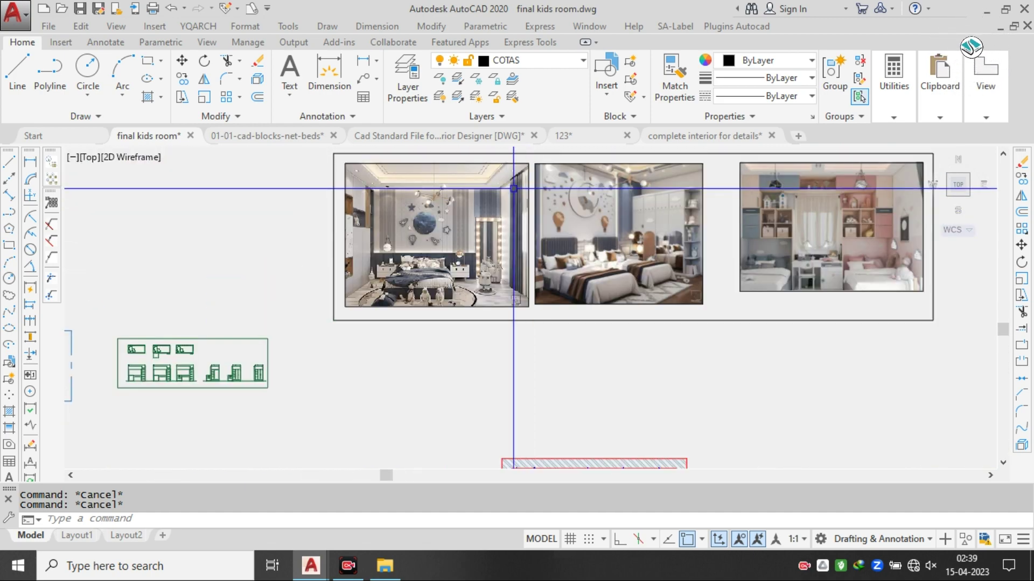
scroll(513, 188, "up", 4)
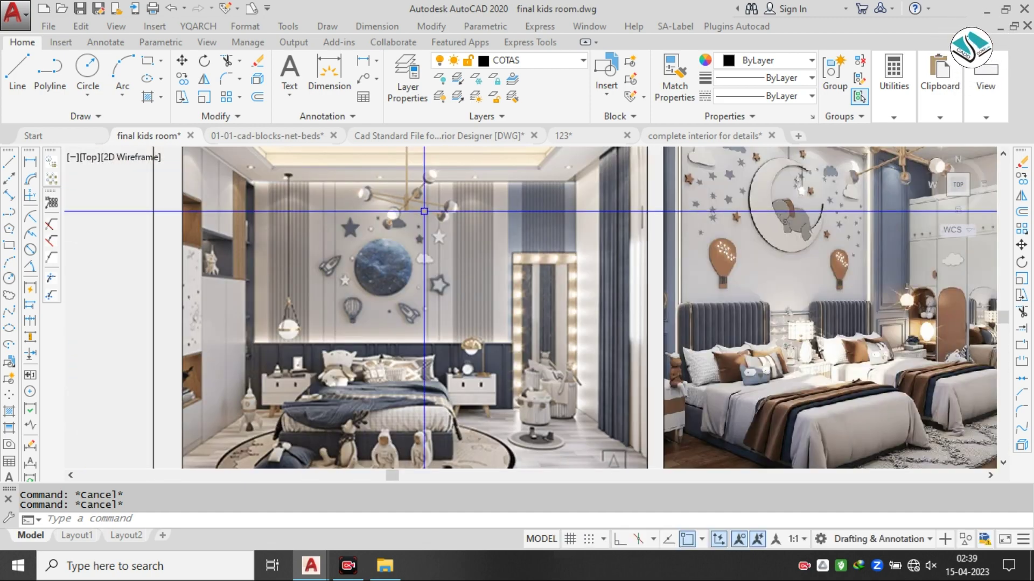
scroll(452, 249, "down", 5)
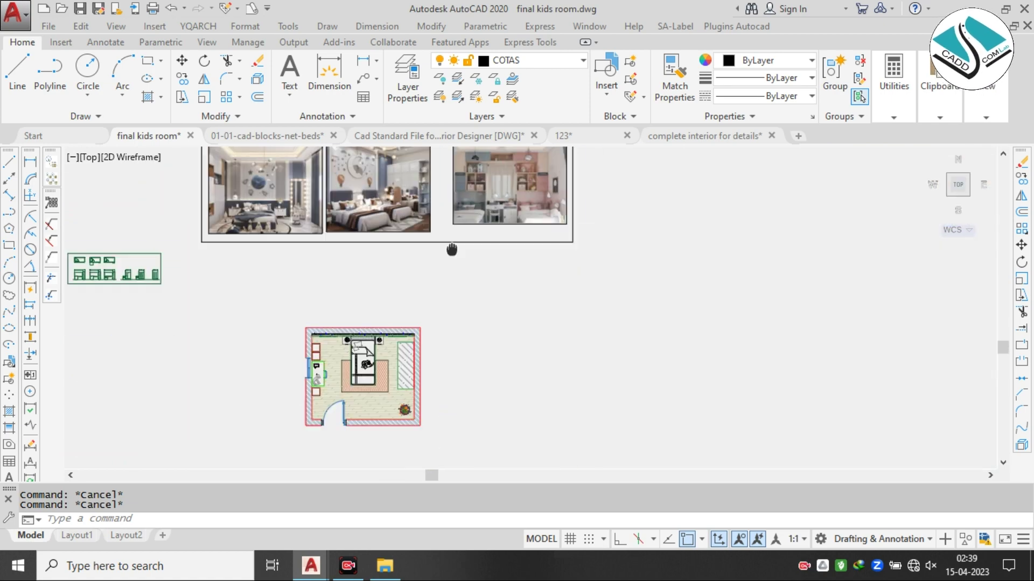
scroll(319, 307, "up", 8)
scroll(468, 275, "down", 2)
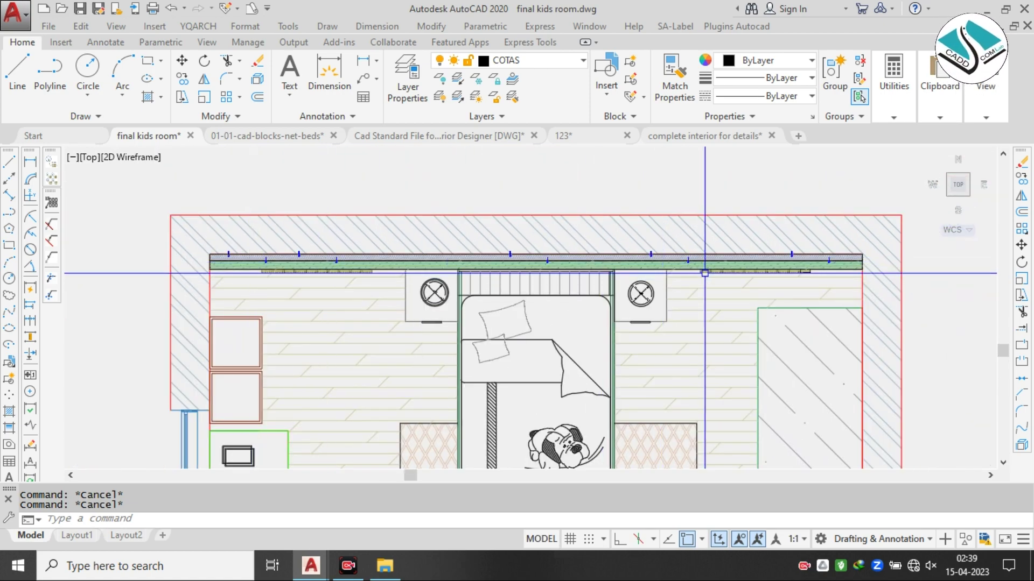
scroll(235, 263, "up", 4)
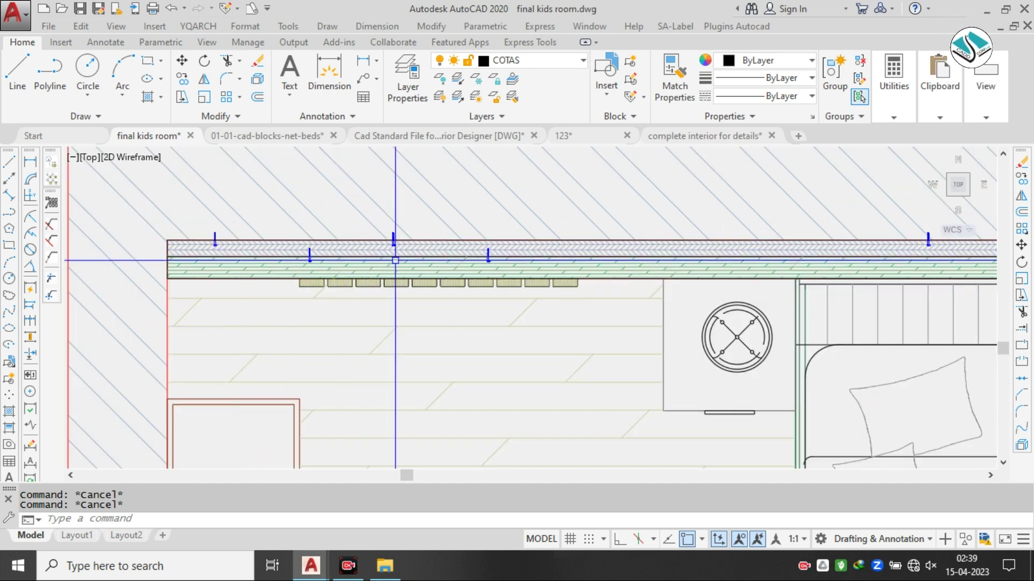
scroll(329, 253, "up", 2)
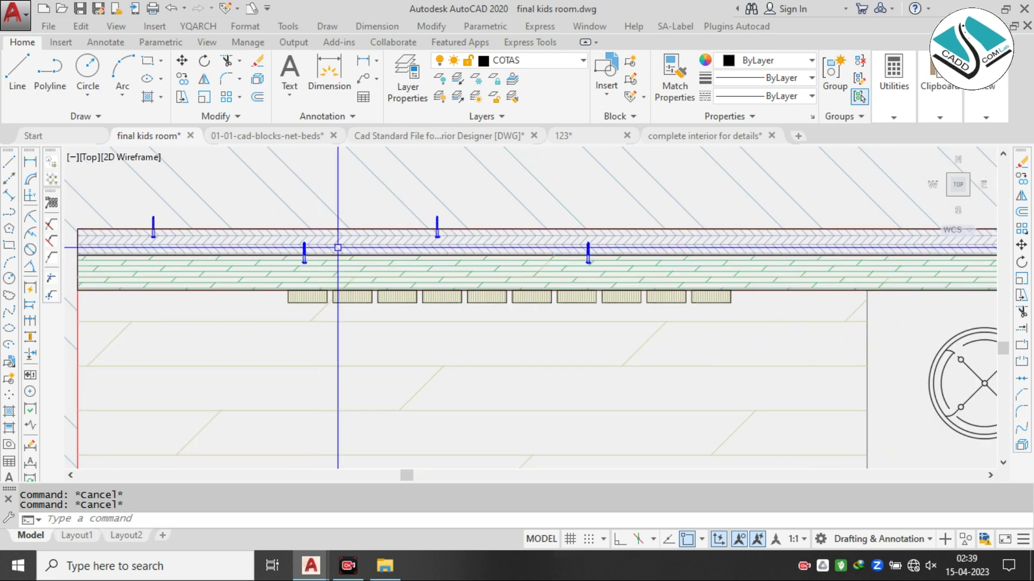
scroll(377, 258, "down", 2)
middle_click_drag(633, 290, 538, 275)
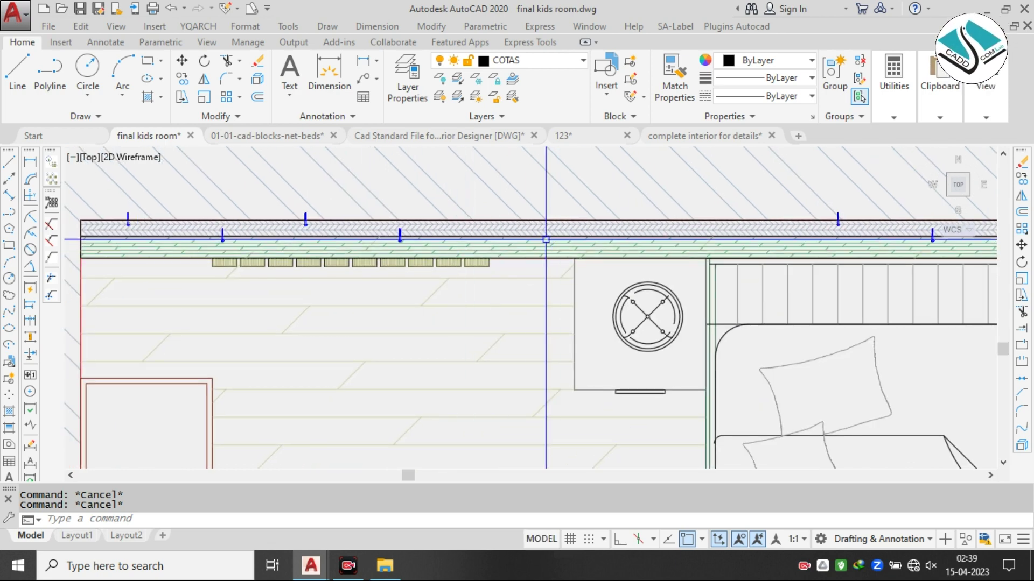
middle_click_drag(535, 246, 585, 226)
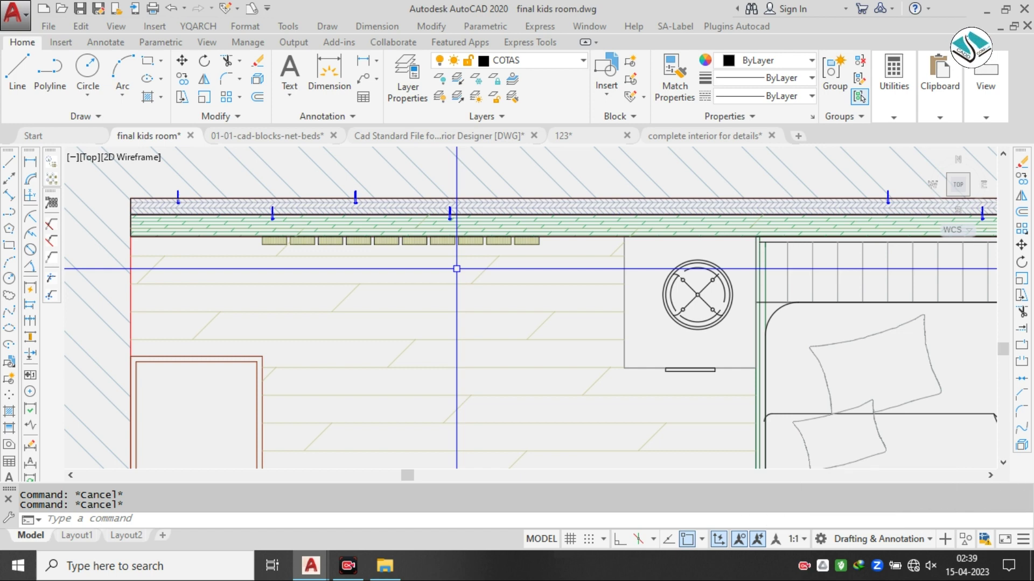
- Check the slatted panels in the first reference photo against the plan's batten strips, and review the headboard, bed, rug and door
scroll(547, 240, "down", 5)
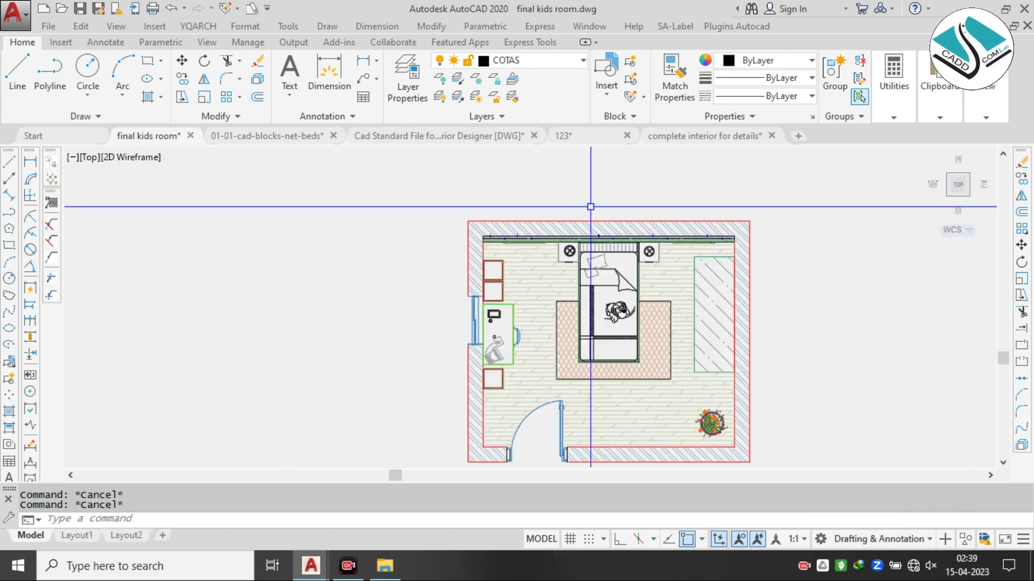
scroll(545, 182, "down", 4)
middle_click_drag(544, 180, 602, 269)
scroll(555, 178, "up", 5)
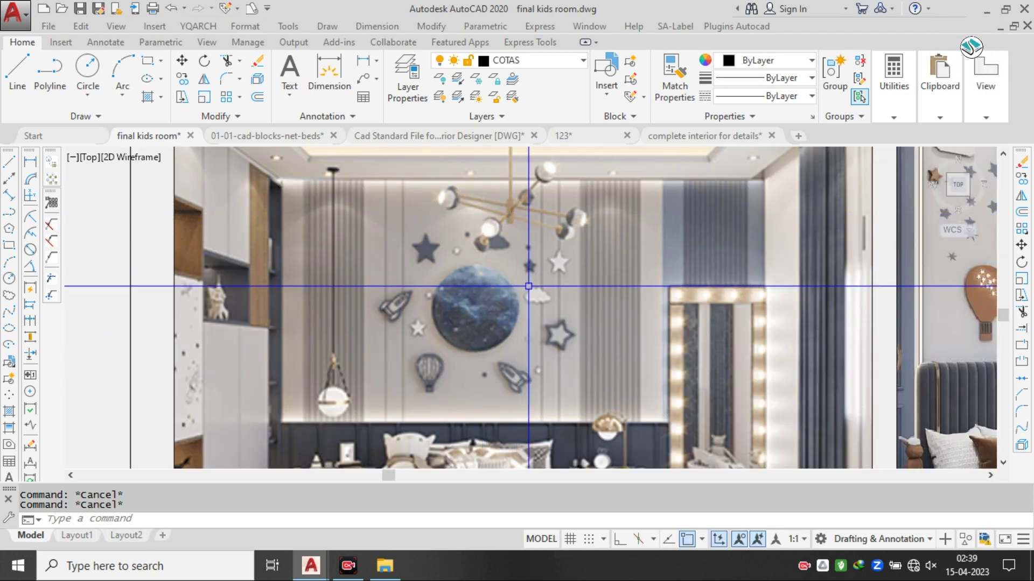
scroll(528, 285, "down", 6)
scroll(483, 302, "up", 4)
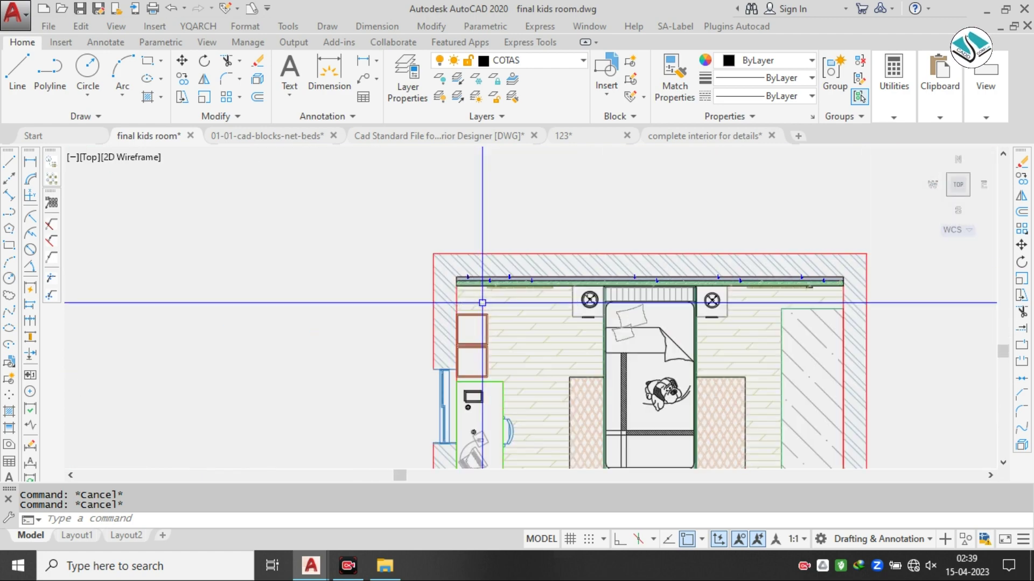
scroll(651, 283, "up", 4)
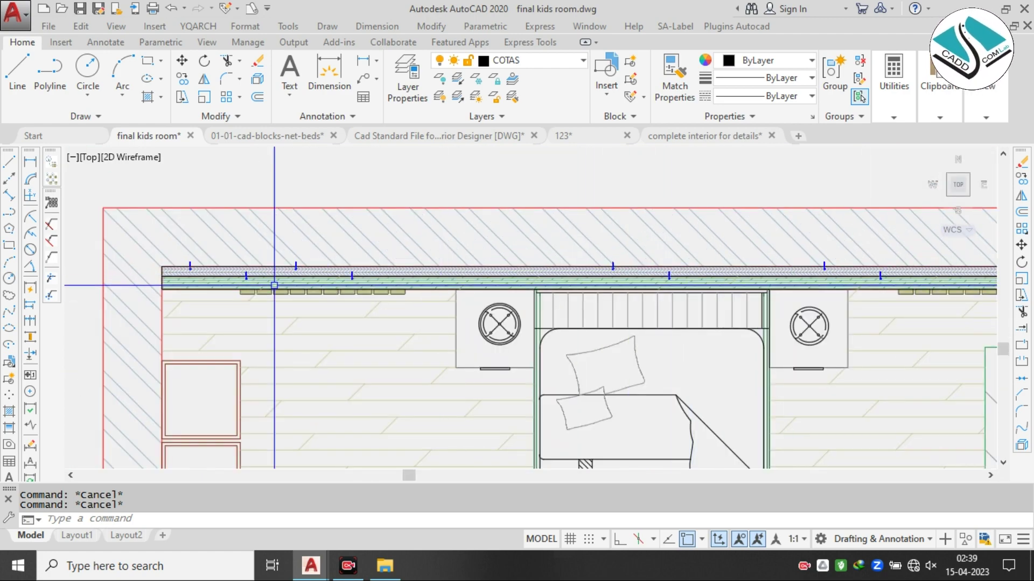
scroll(167, 270, "up", 2)
scroll(420, 309, "down", 2)
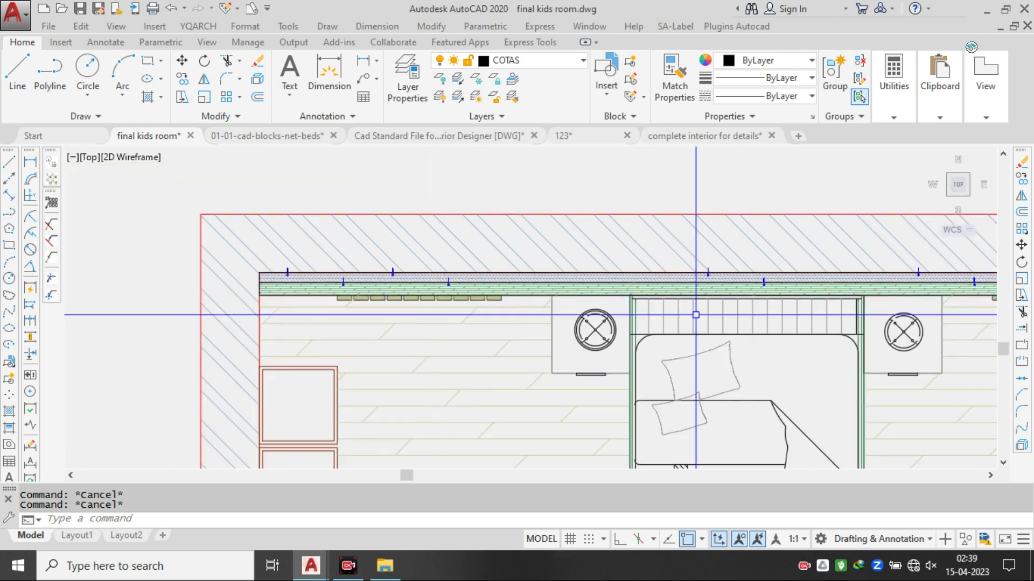
middle_click_drag(696, 315, 538, 298)
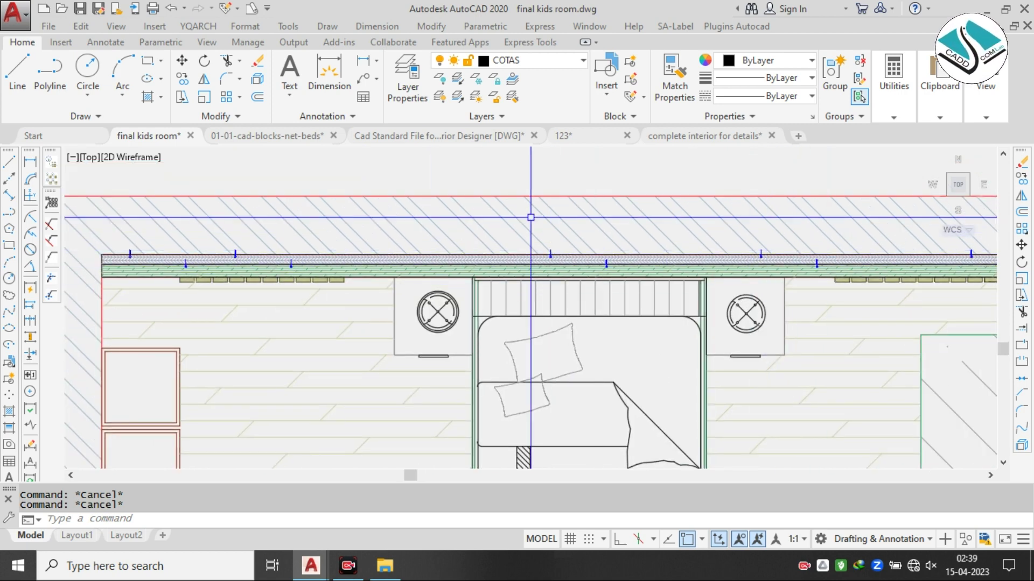
scroll(531, 217, "down", 4)
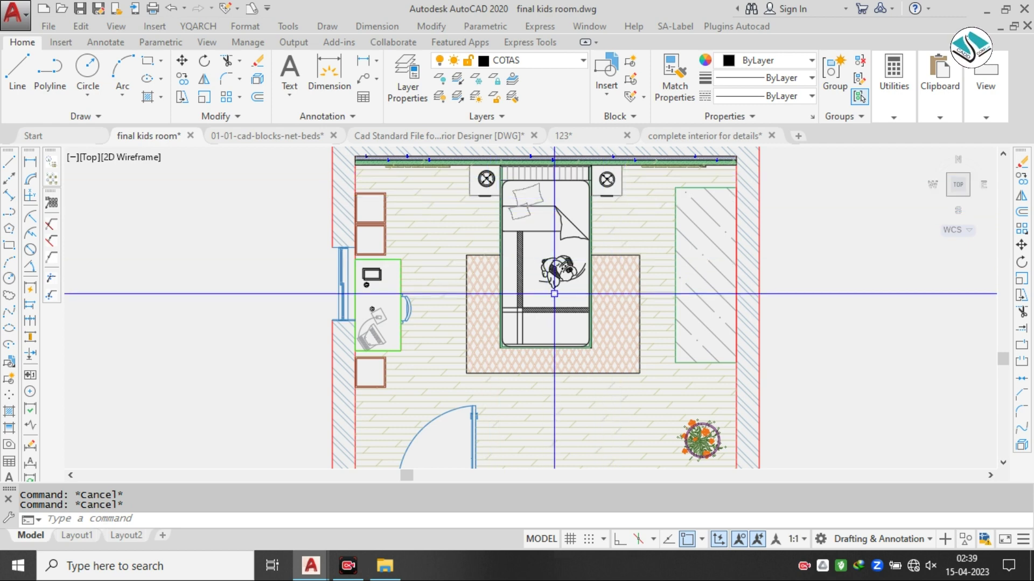
scroll(553, 293, "down", 3)
middle_click_drag(556, 332, 540, 251)
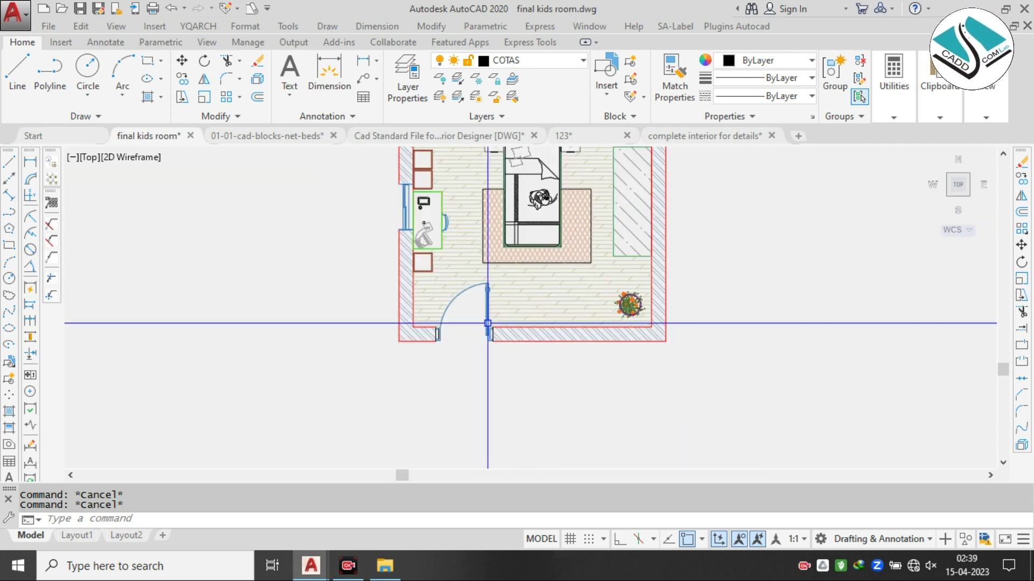
- Look through the bed plan blocks and toy shelf elevations in the block library, and return to the room plan
scroll(606, 318, "down", 8)
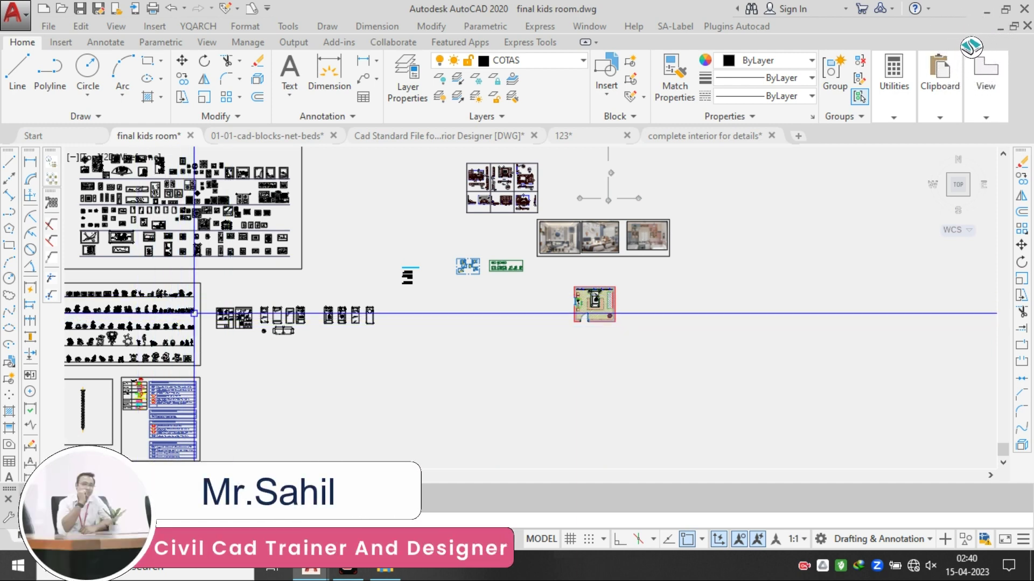
scroll(293, 332, "up", 6)
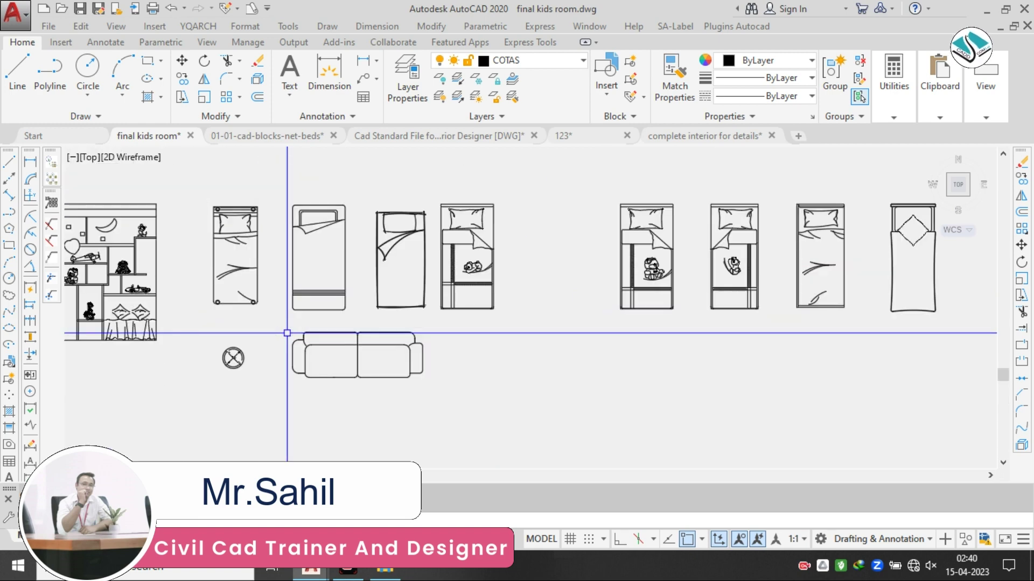
scroll(785, 263, "up", 4)
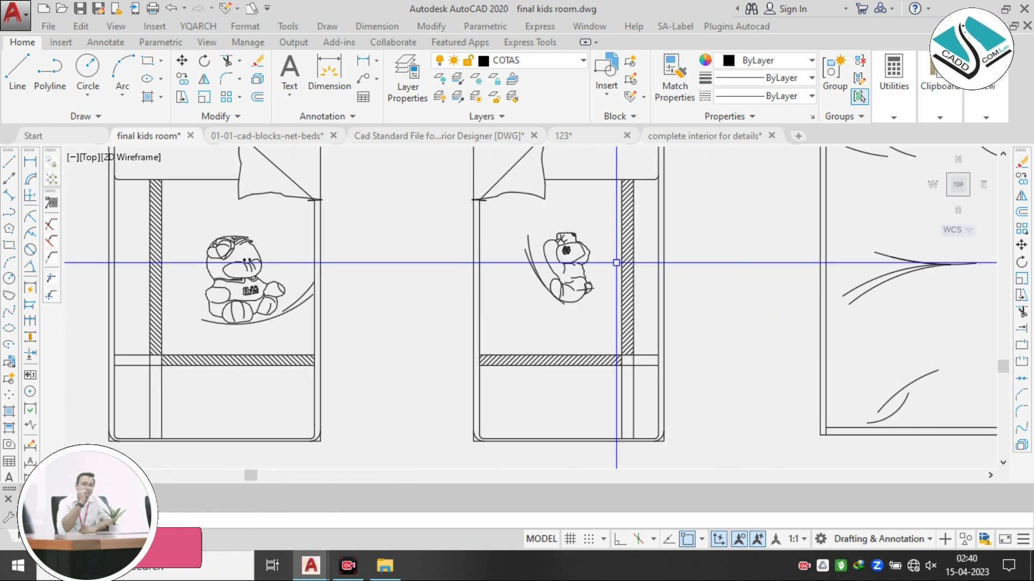
scroll(618, 263, "down", 5)
middle_click_drag(104, 269, 458, 276)
scroll(210, 244, "up", 4)
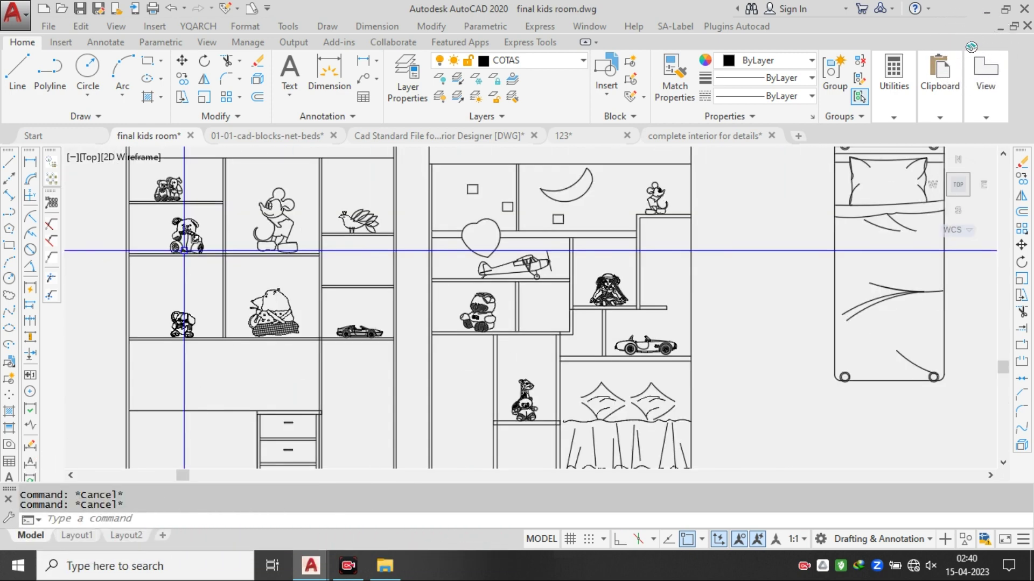
scroll(398, 246, "down", 12)
scroll(763, 213, "up", 4)
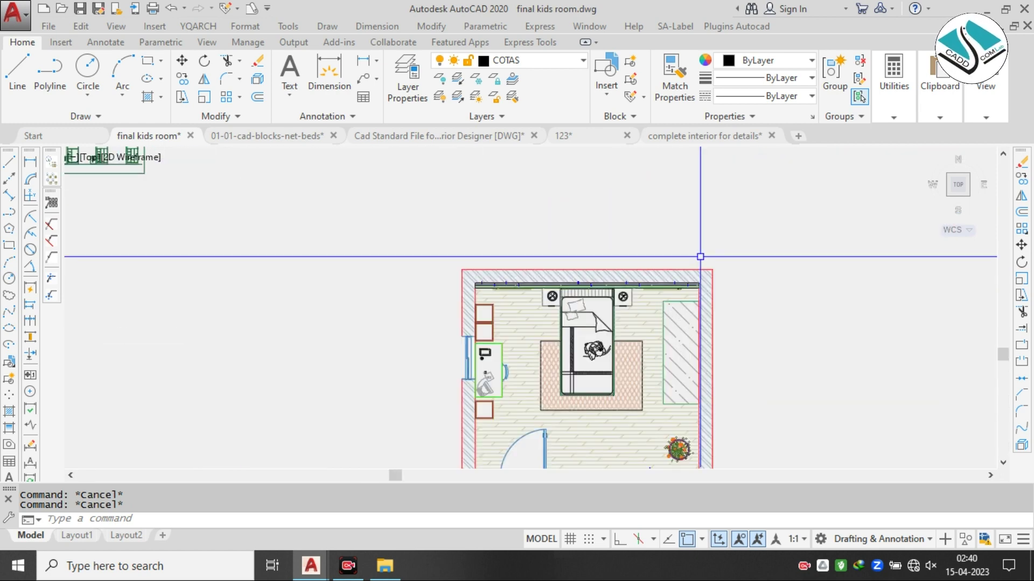
middle_click_drag(644, 319, 563, 242)
scroll(512, 251, "down", 1)
scroll(526, 273, "down", 6)
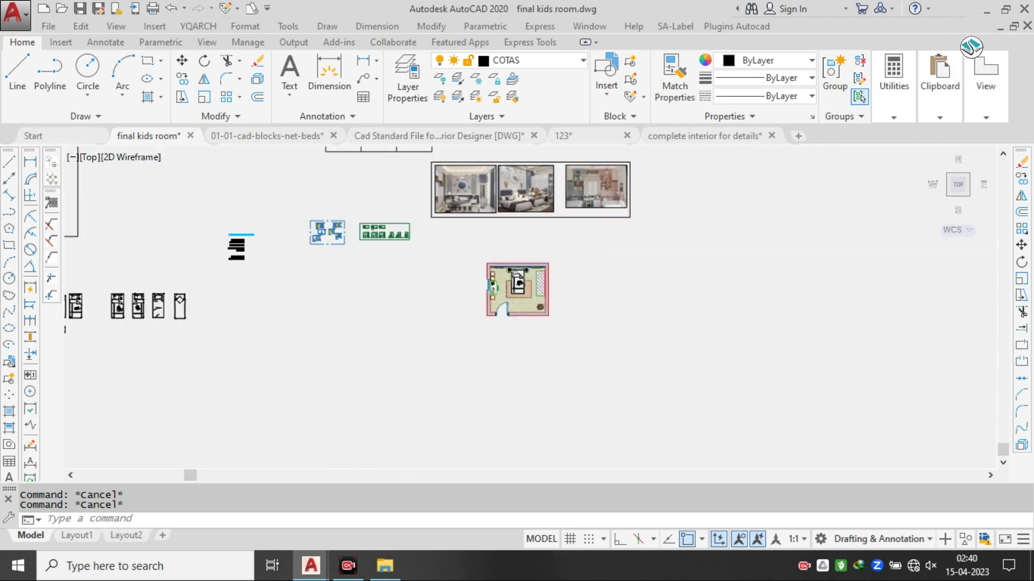
- Move the "R.C.C SLAB 100 MM THK." text from the sectional elevation notes to just above the room plan's upper-right corner
scroll(344, 249, "up", 10)
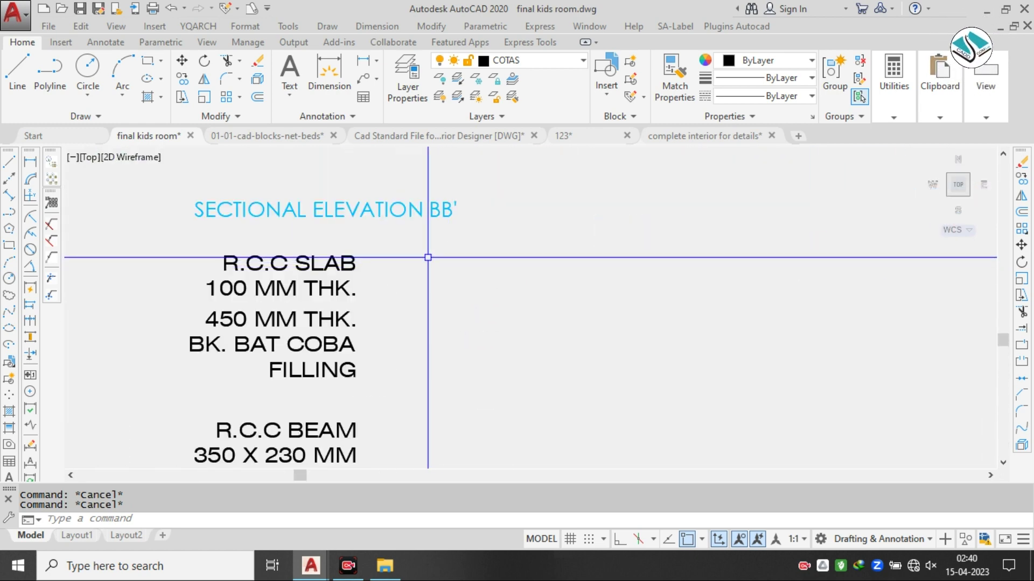
scroll(428, 257, "down", 4)
scroll(382, 257, "up", 2)
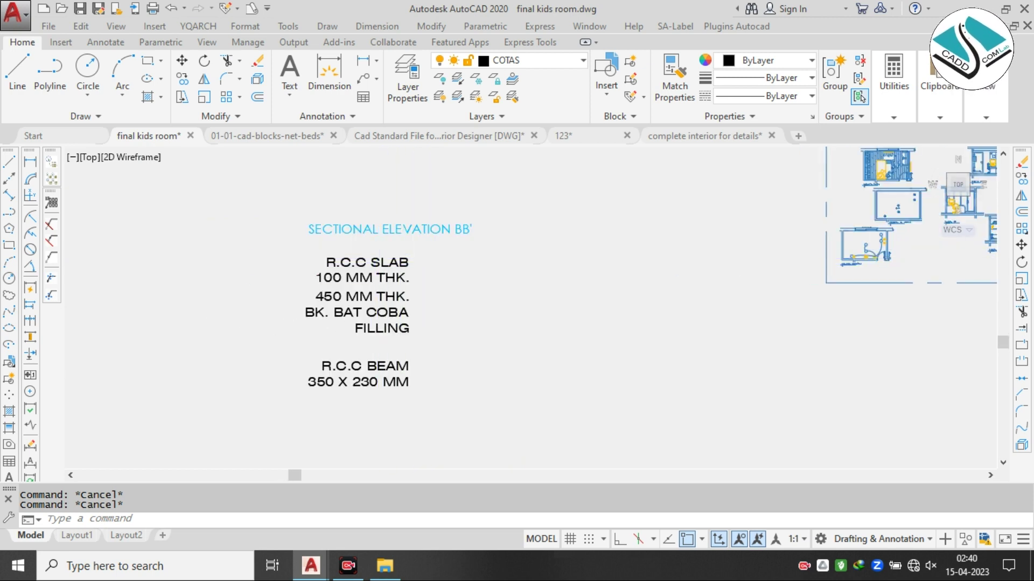
left_click(377, 276)
key("Escape")
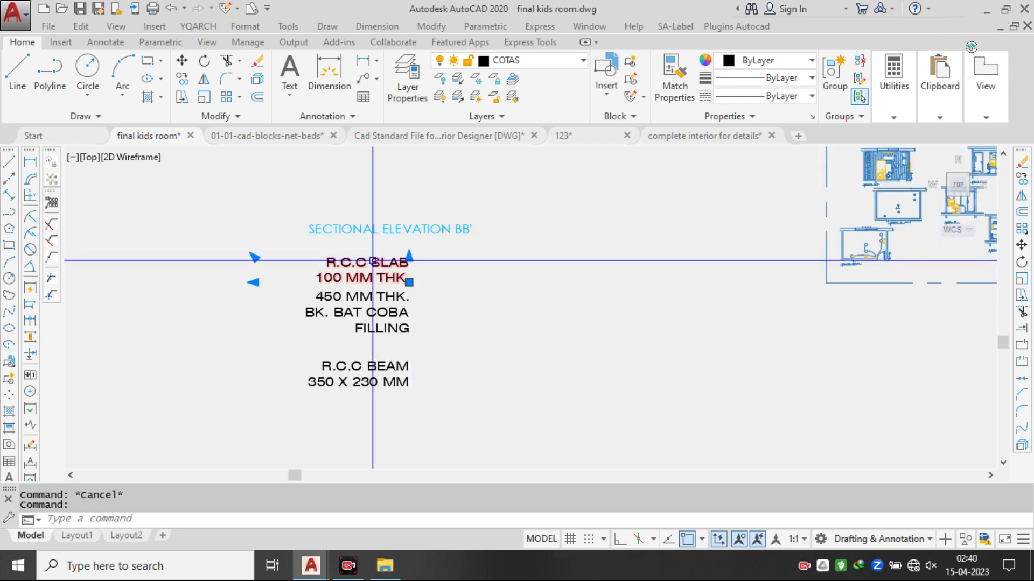
type("m")
key("space")
left_click(360, 263)
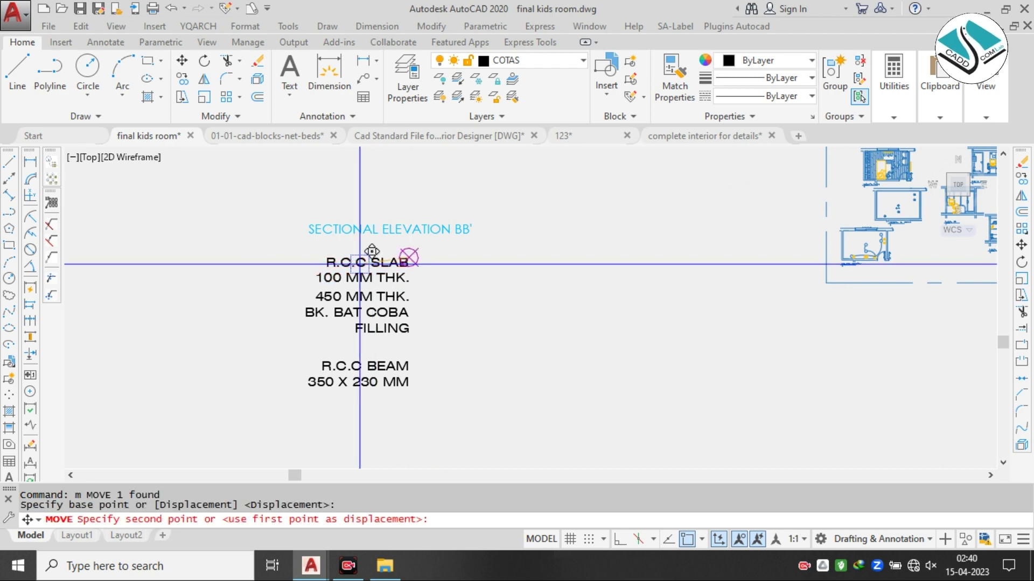
scroll(382, 259, "down", 4)
middle_click_drag(613, 318, 267, 271)
scroll(684, 323, "up", 2)
middle_click_drag(683, 323, 447, 358)
scroll(603, 272, "up", 4)
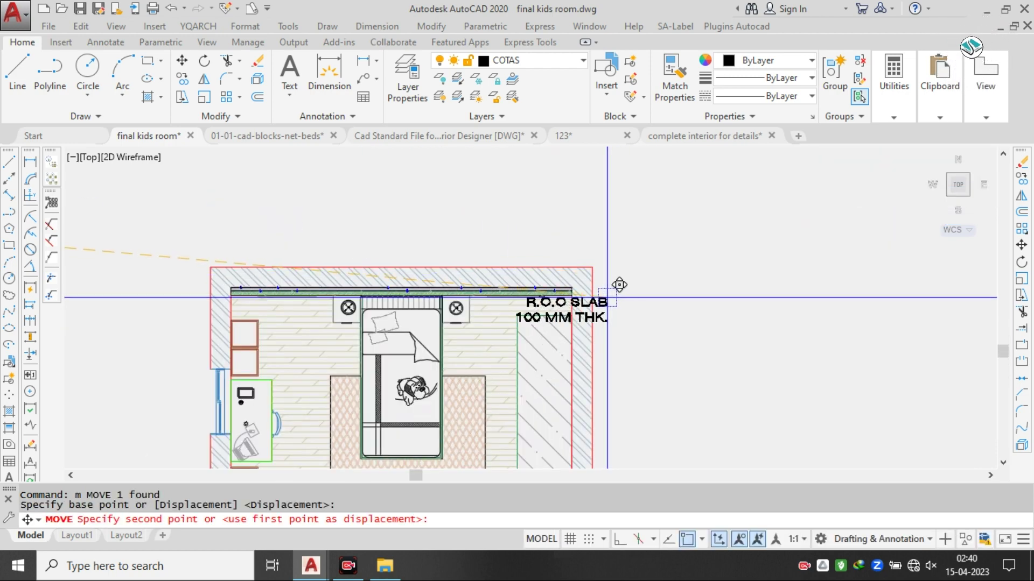
left_click(671, 186)
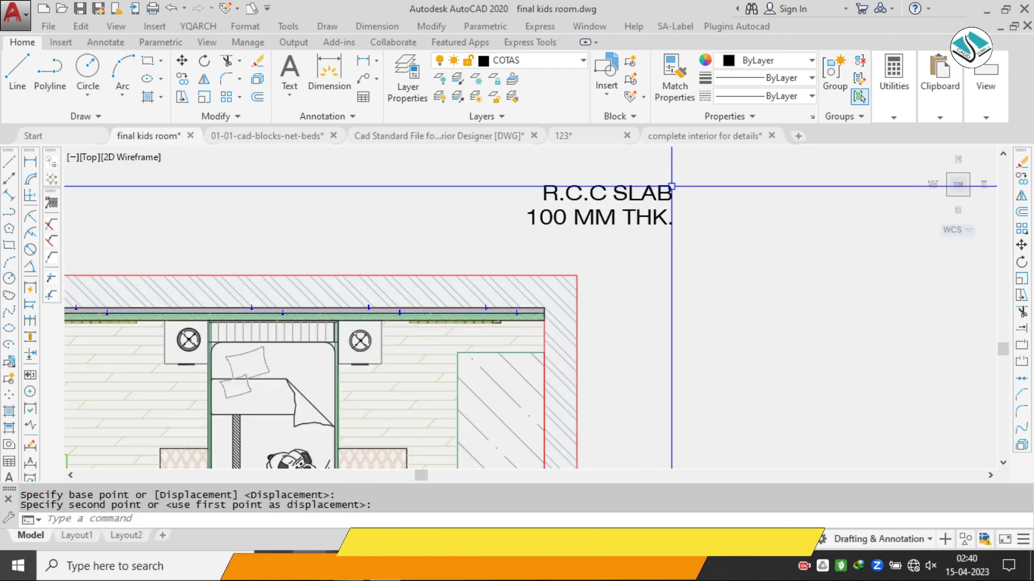
key("Escape")
scroll(605, 200, "up", 4)
left_click(647, 186)
key("Escape")
scroll(558, 227, "down", 4)
middle_click_drag(559, 227, 619, 227)
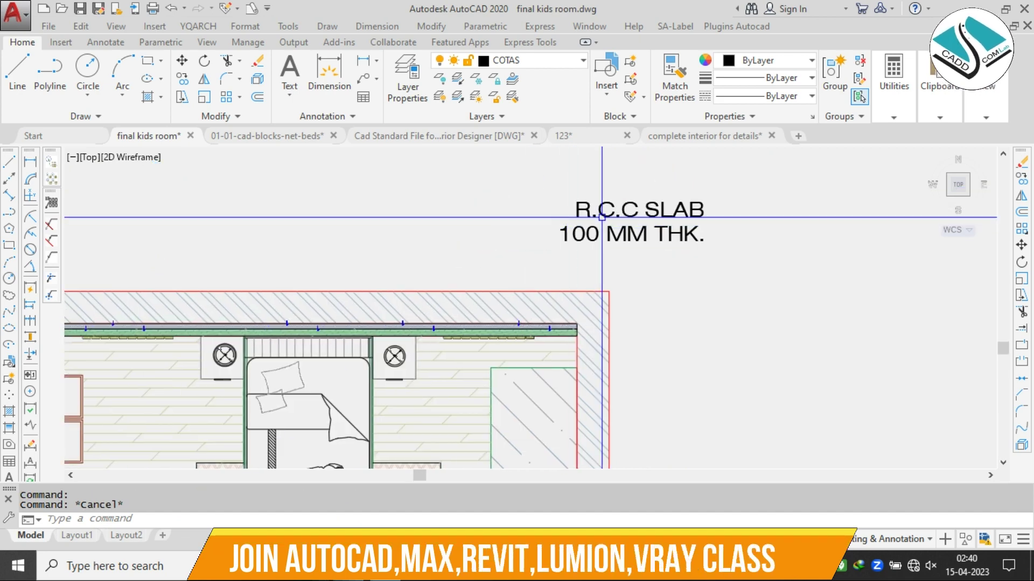
left_click(676, 27)
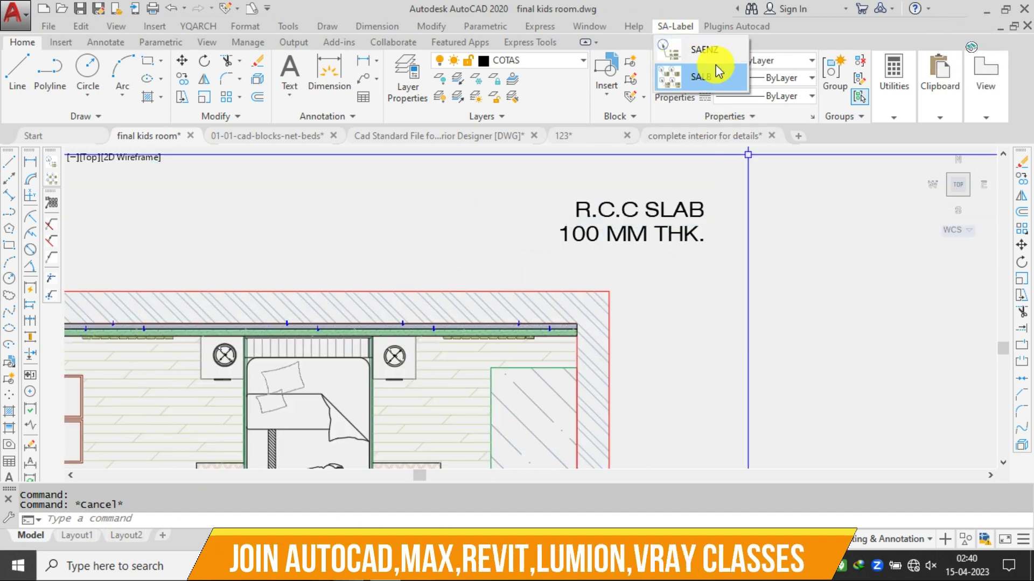
left_click(717, 54)
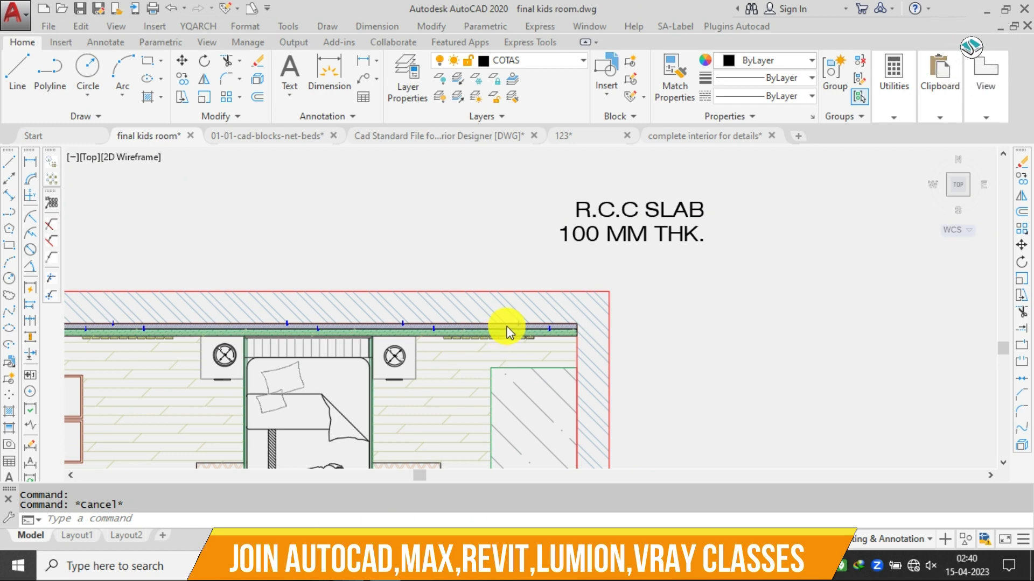
left_click_drag(132, 37, 512, 95)
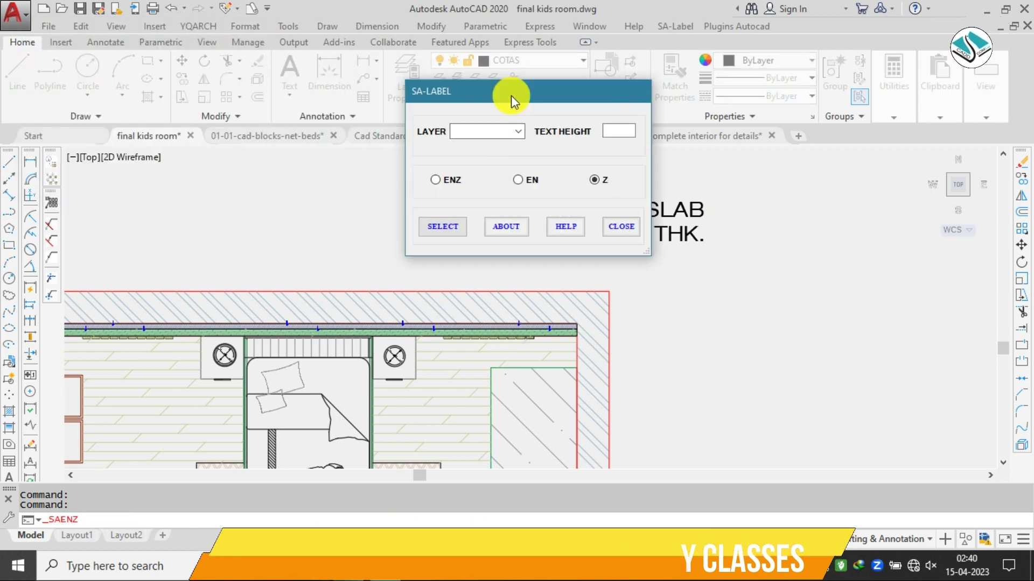
left_click(516, 131)
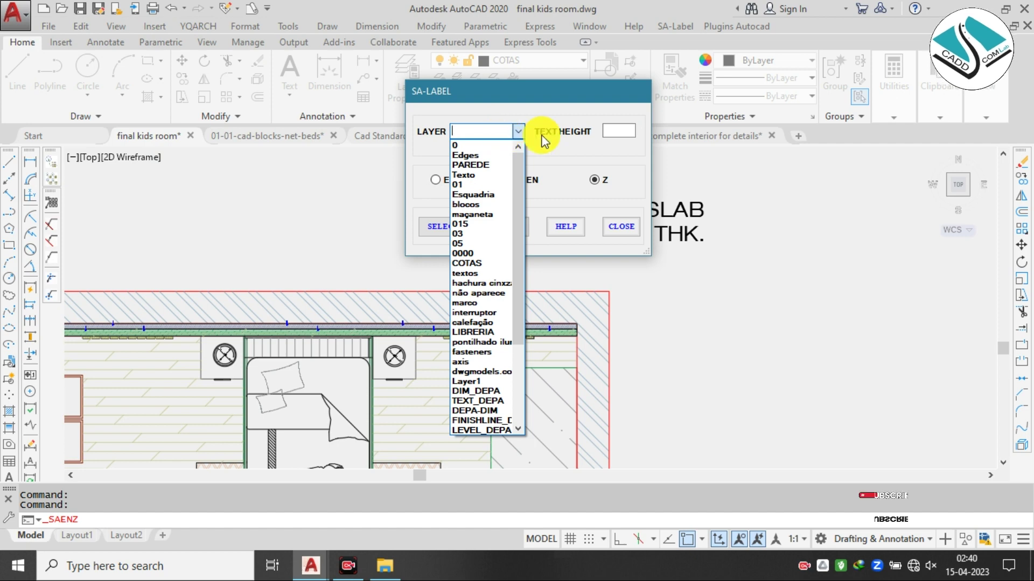
left_click(541, 136)
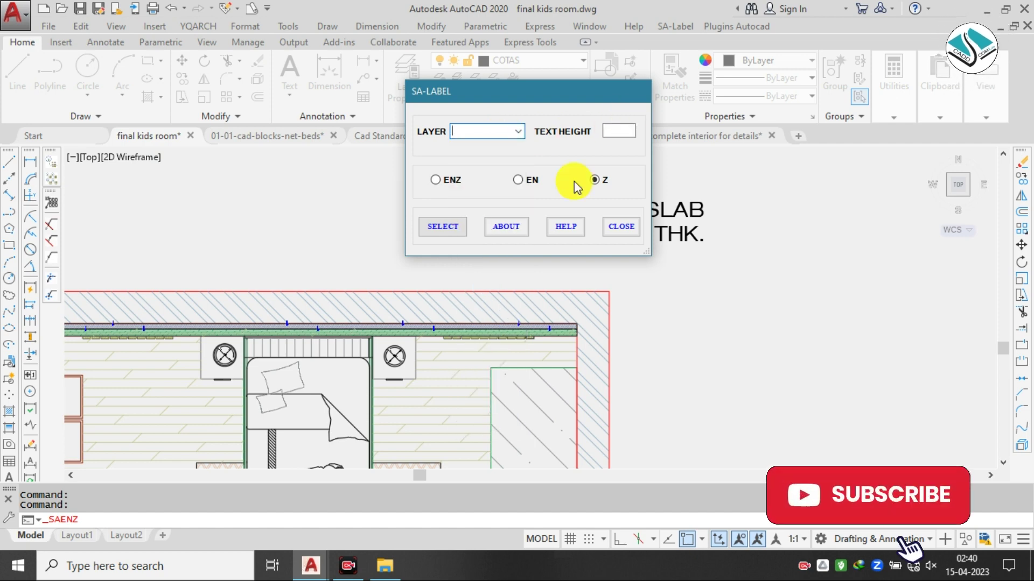
left_click(633, 229)
left_click(670, 27)
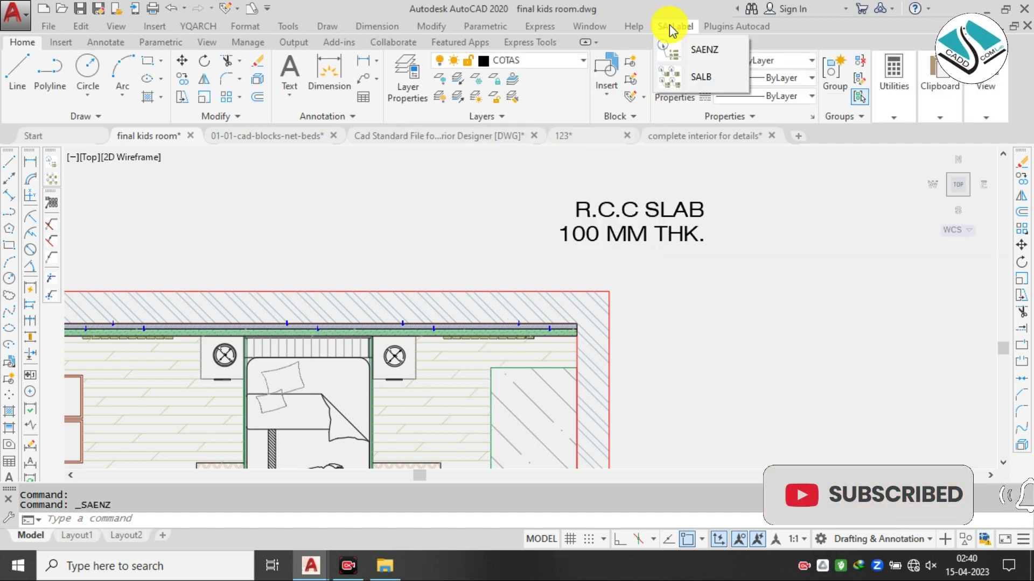
- Place a QuickMLeaderLite leader with "Sample text5", running vertically from the bed-wall panelling's outer edge to above the room's upper-right wall
left_click(165, 207)
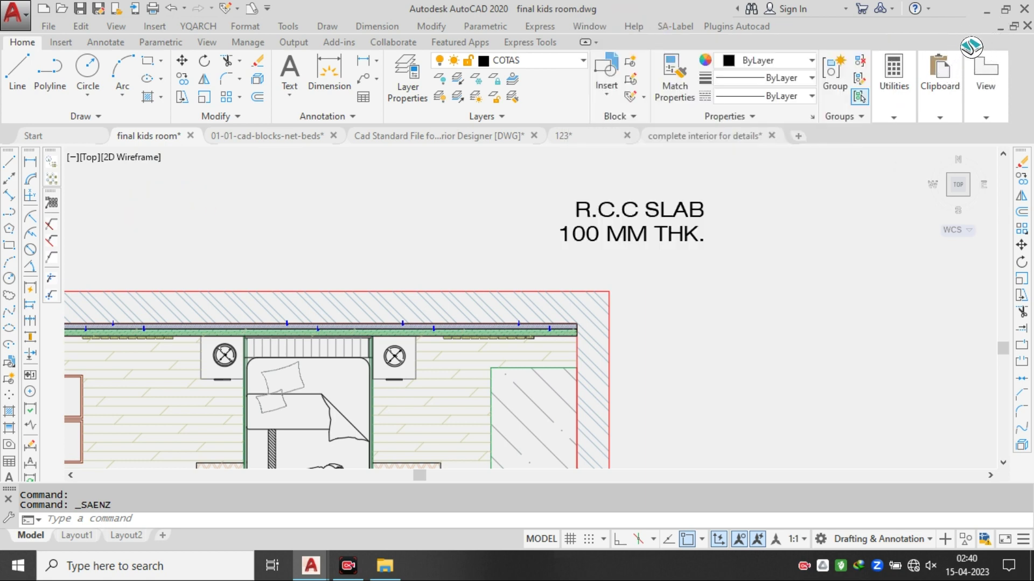
left_click(132, 229)
key("Escape")
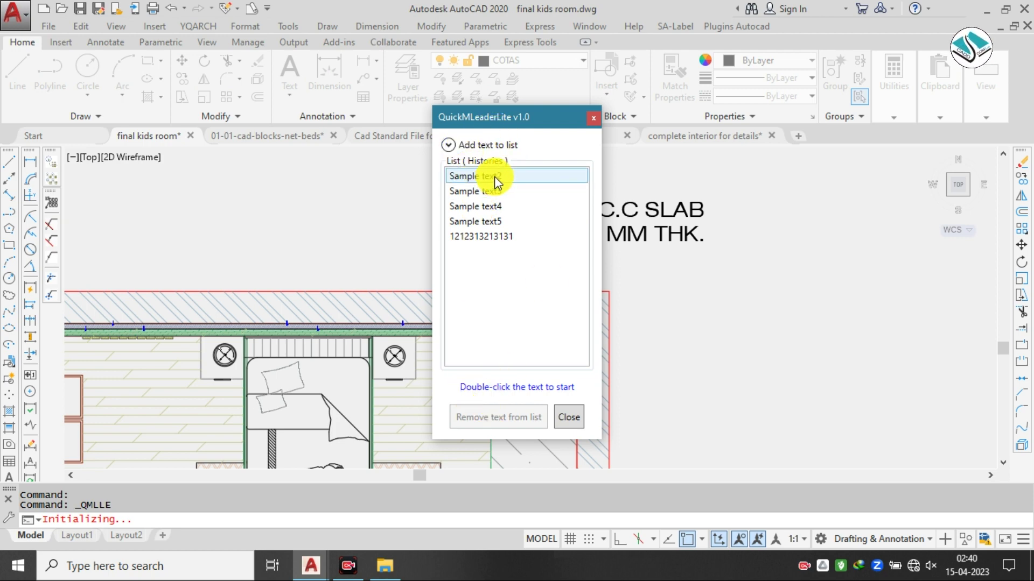
left_click(496, 218)
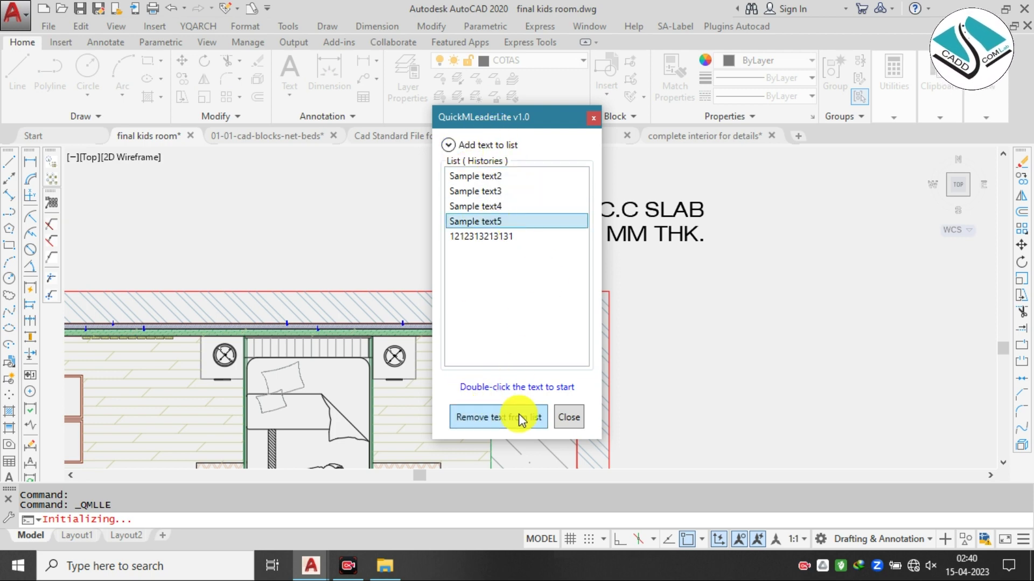
double_click(496, 221)
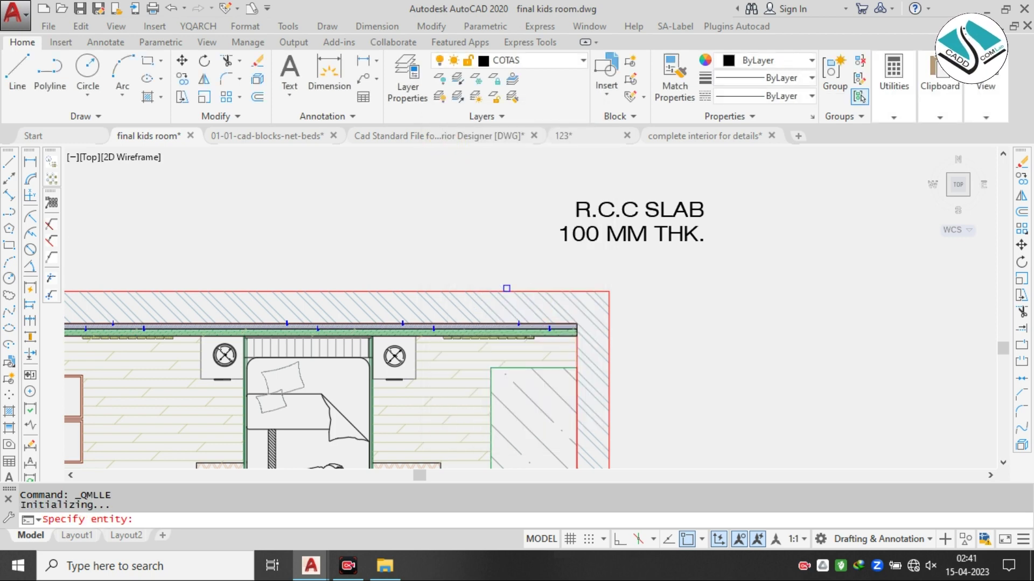
scroll(511, 322, "up", 6)
left_click(507, 325)
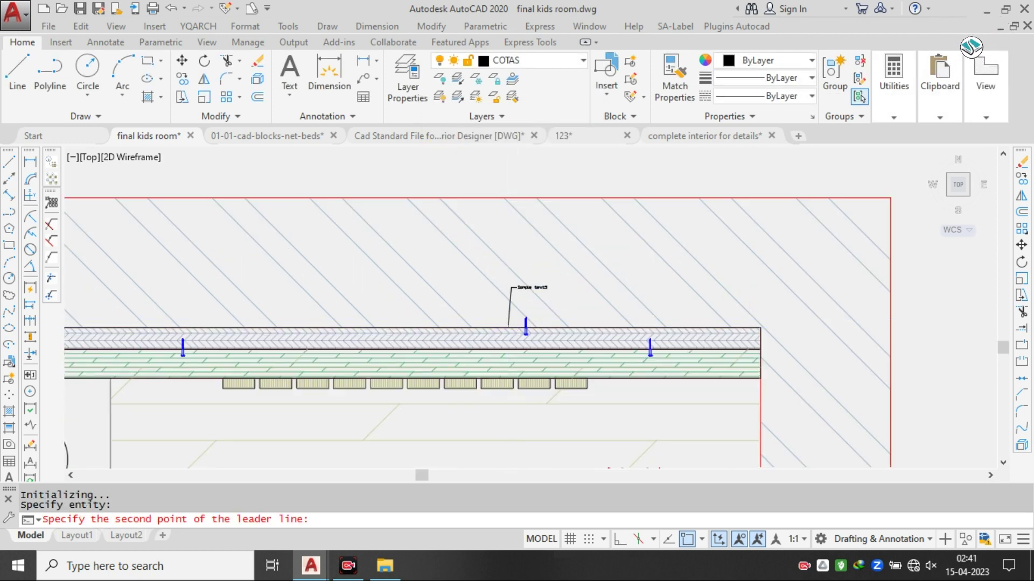
scroll(586, 224, "down", 4)
scroll(527, 259, "up", 2)
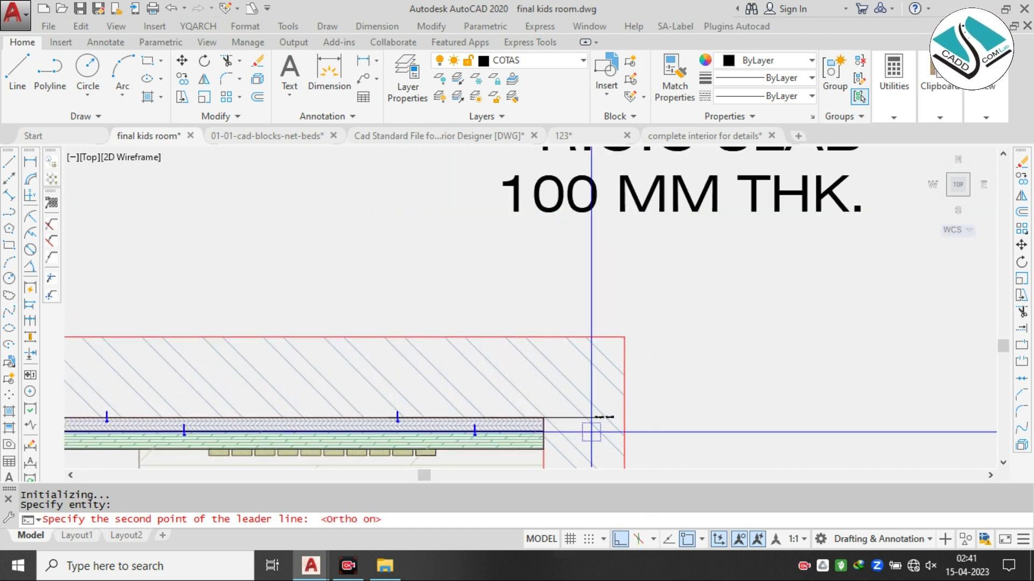
left_click(439, 225)
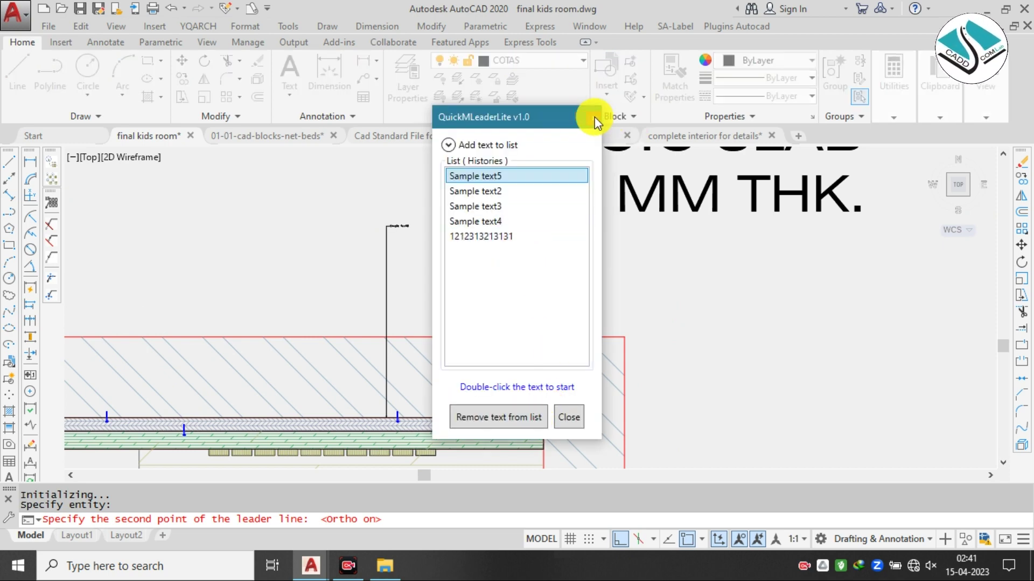
double_click(474, 176)
scroll(406, 224, "up", 5)
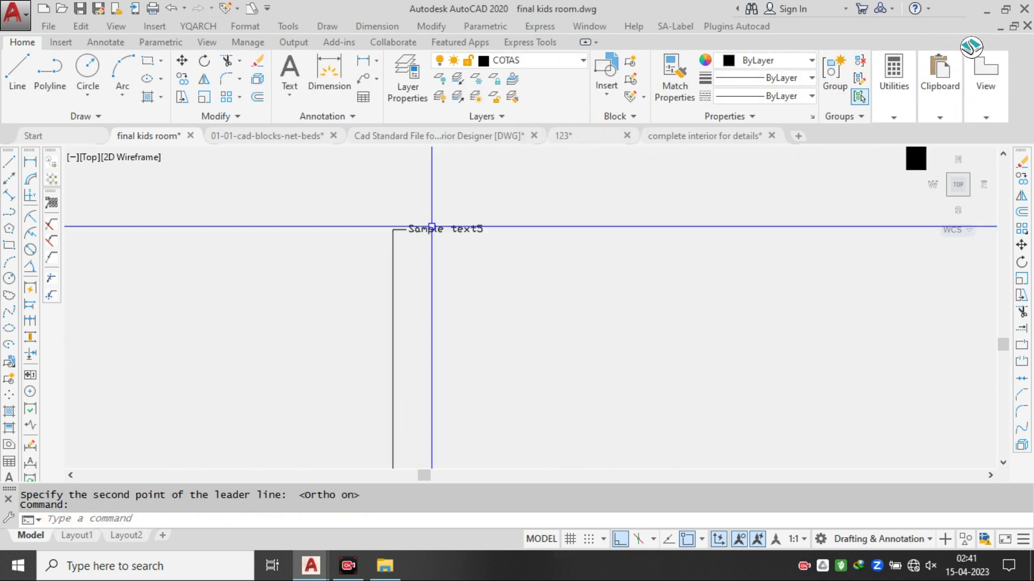
- Copy the full wording of the "R.C.C SLAB 100 MM THK." note above the plan without changing it
scroll(474, 261, "down", 5)
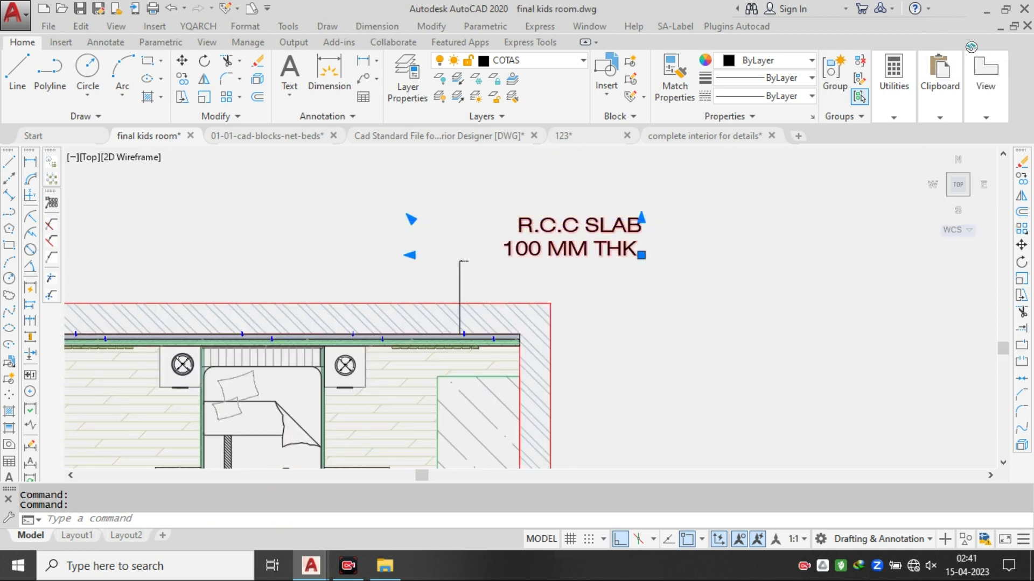
double_click(599, 214)
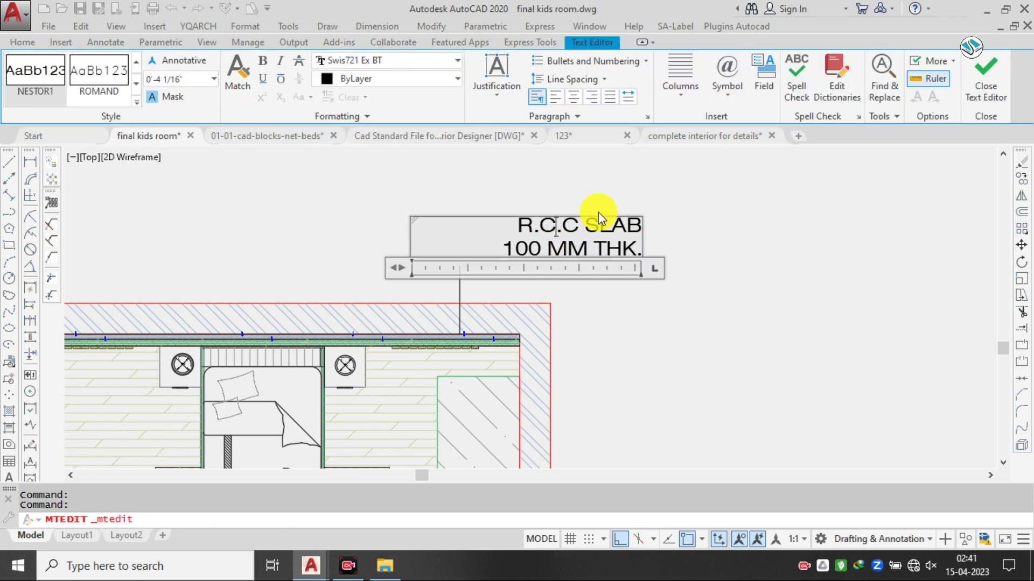
right_click(377, 66)
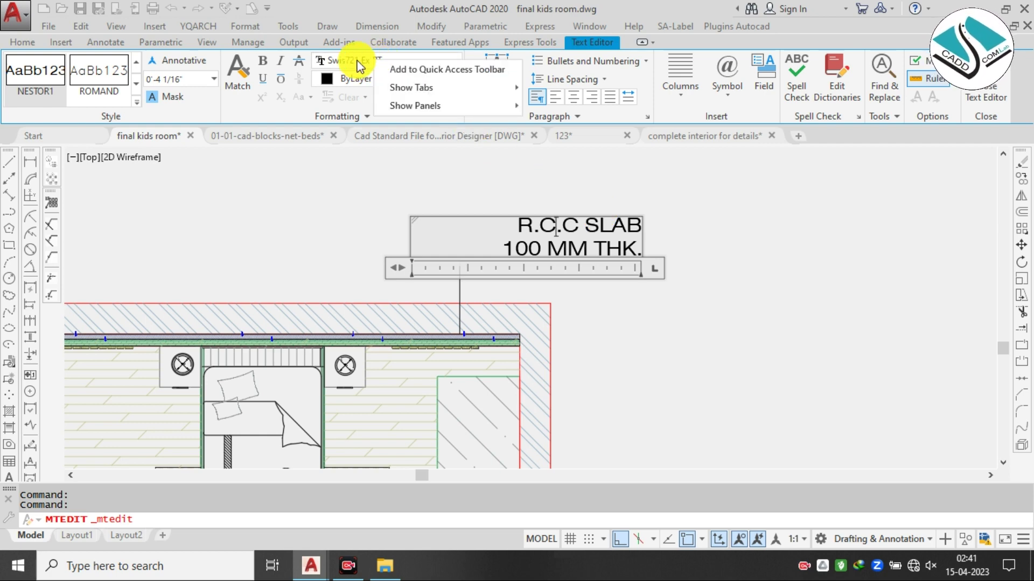
left_click(354, 179)
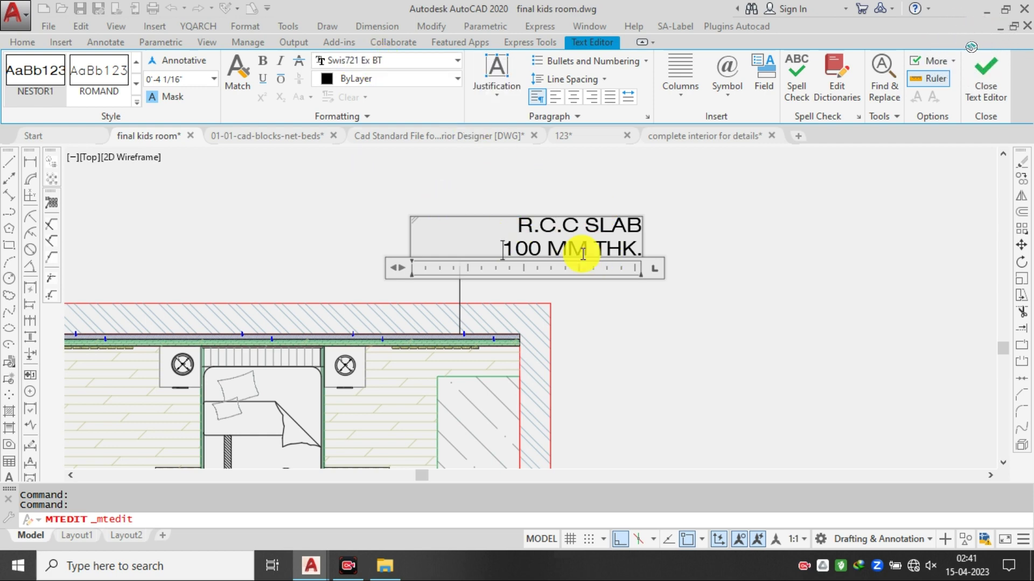
triple_click(568, 229)
key("ctrl+c")
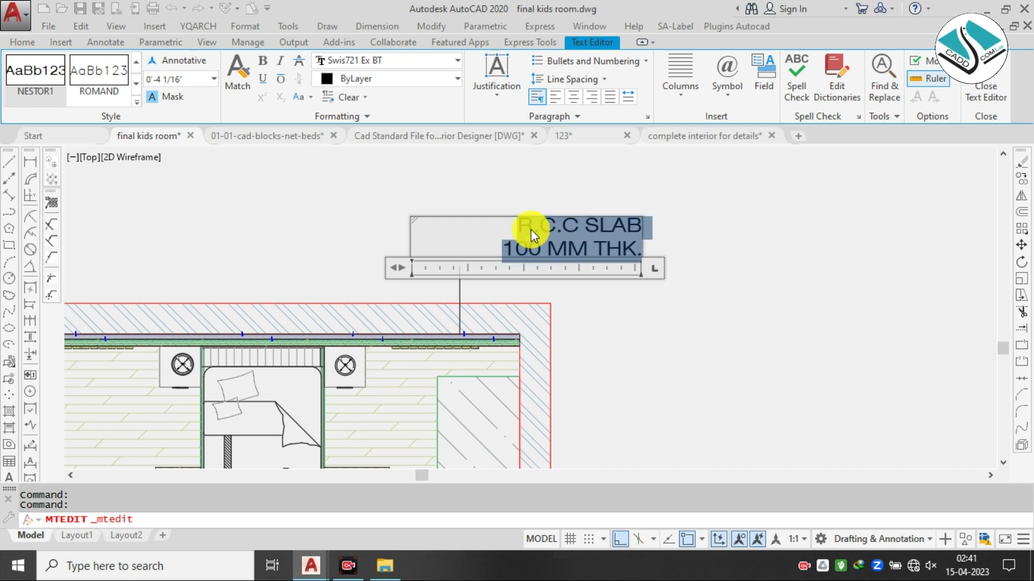
key("Escape")
- Replace the leader's "Sample text5" with the copied "R.C.C SLAB 100 MM THK." wording
scroll(470, 314, "up", 8)
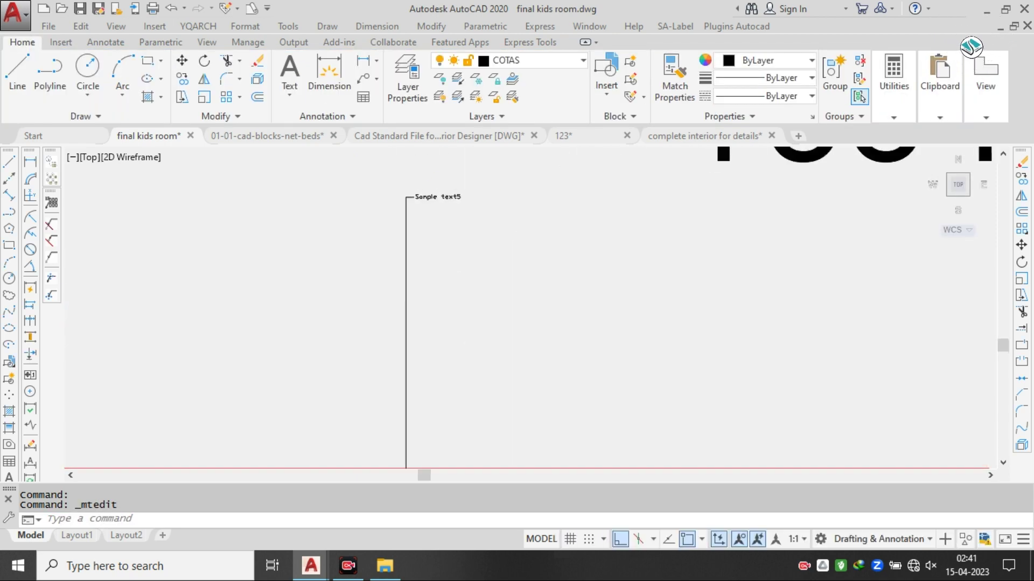
left_click(408, 196)
double_click(437, 198)
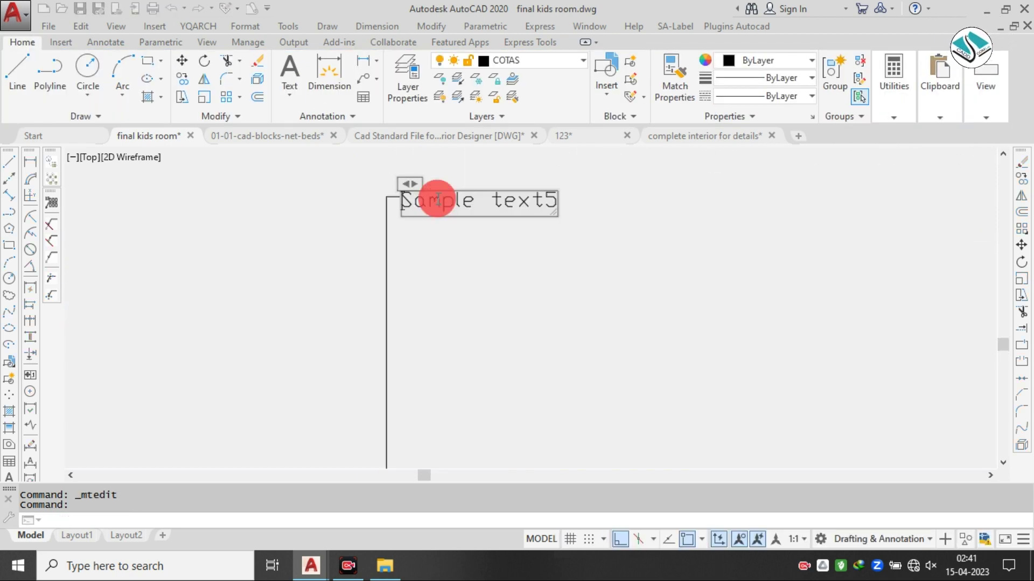
key("ctrl+v")
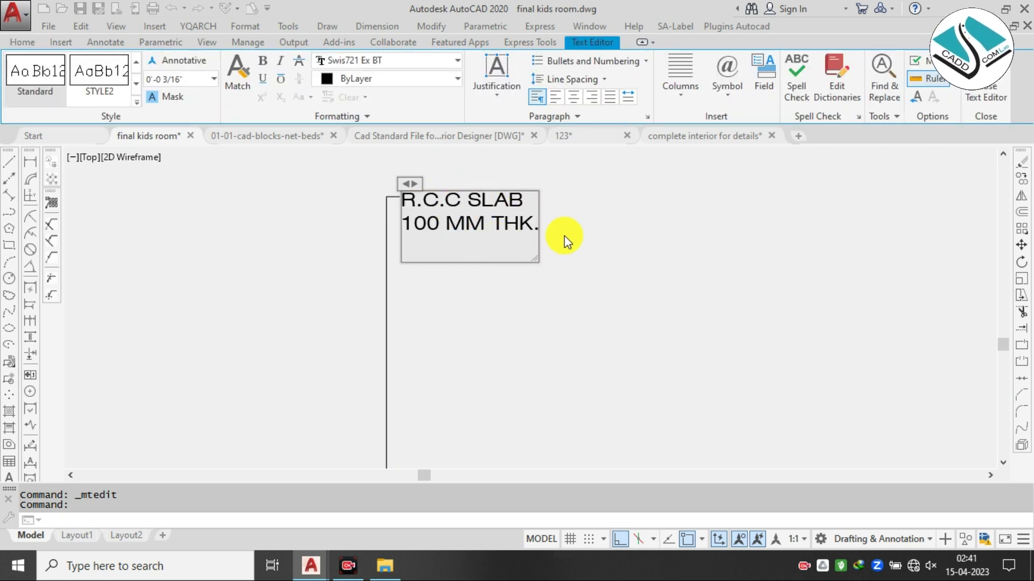
- Try a text height of 400 for the leader label, set it to 0'-3" instead, and finish editing
key("ctrl+a")
key("ctrl+c")
left_click(190, 84)
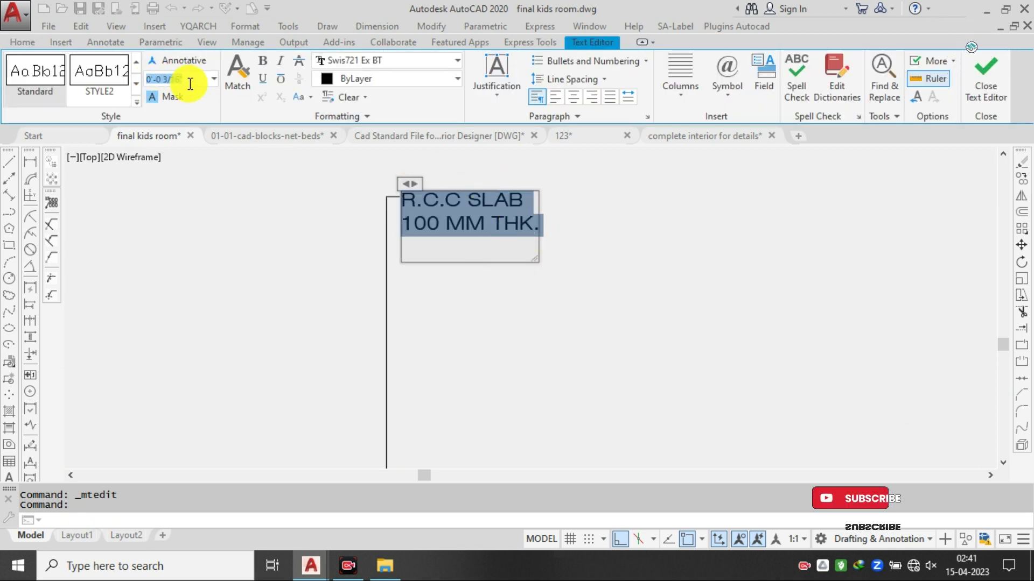
type("400")
key("Return")
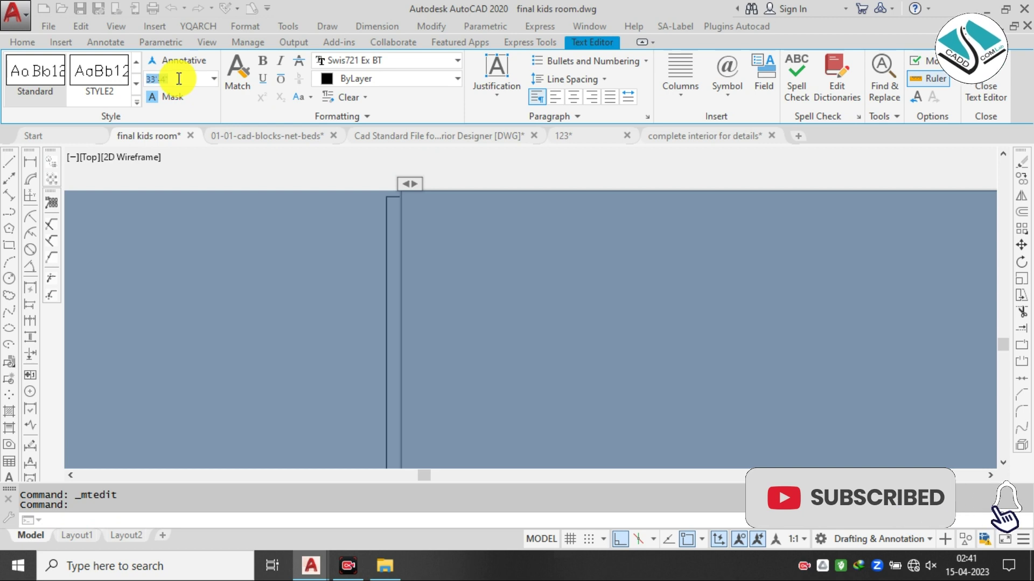
key("Return")
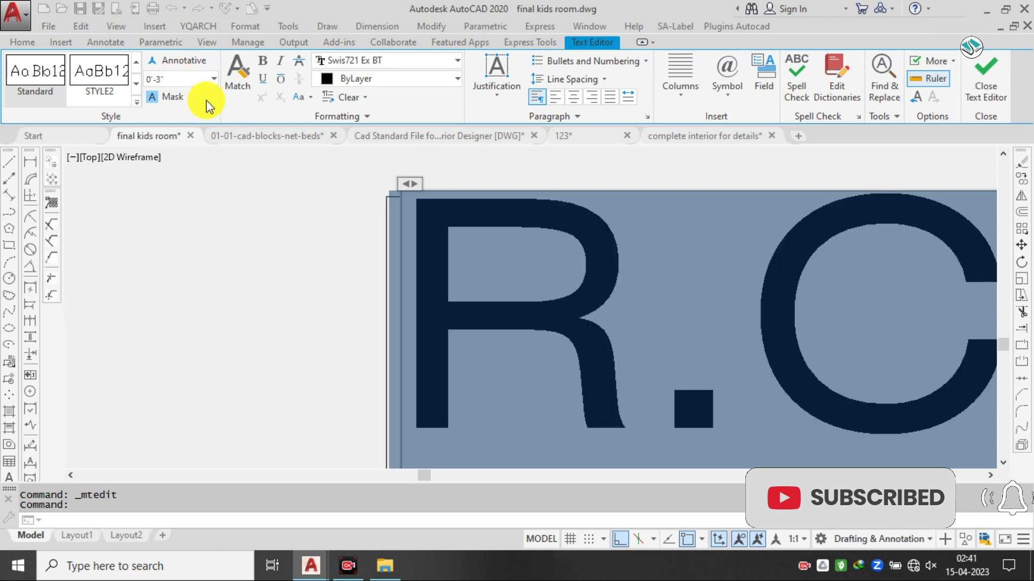
scroll(399, 210, "down", 6)
left_click(1006, 93)
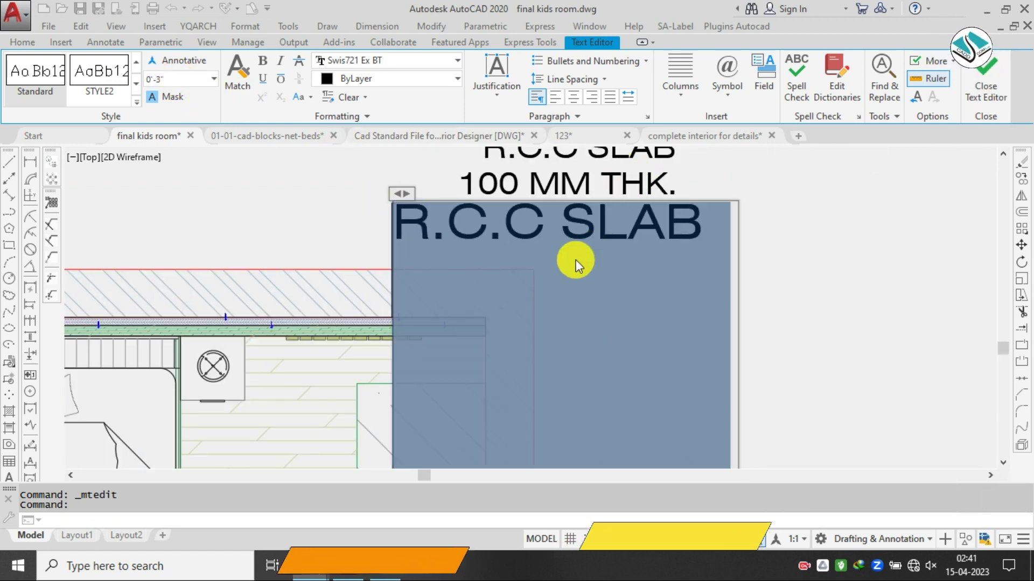
- Erase the loose "R.C.C SLAB 100 MM THK." note above the plan's upper-right corner
scroll(576, 264, "down", 2)
scroll(575, 169, "up", 2)
left_click(702, 174)
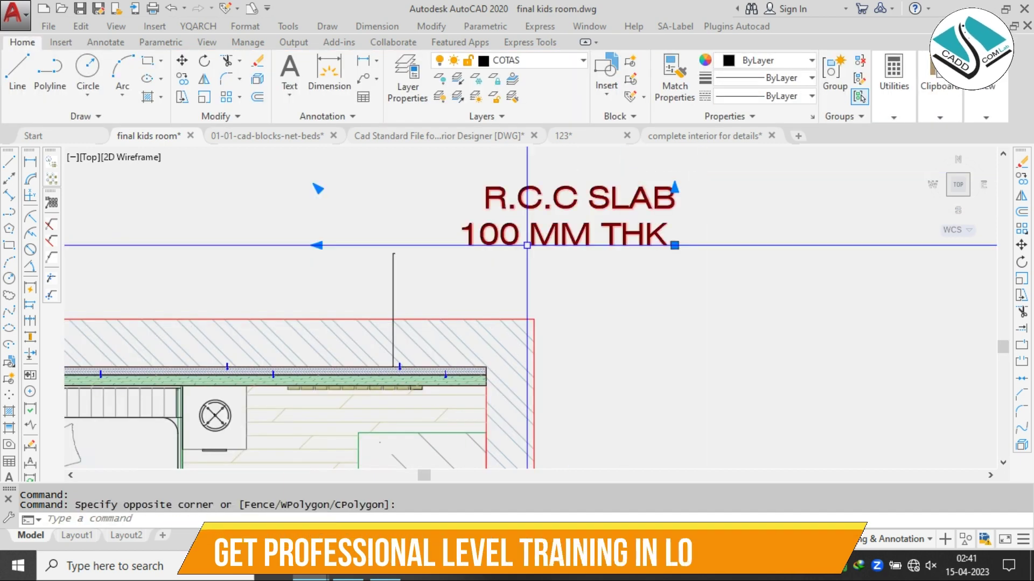
left_click(670, 212)
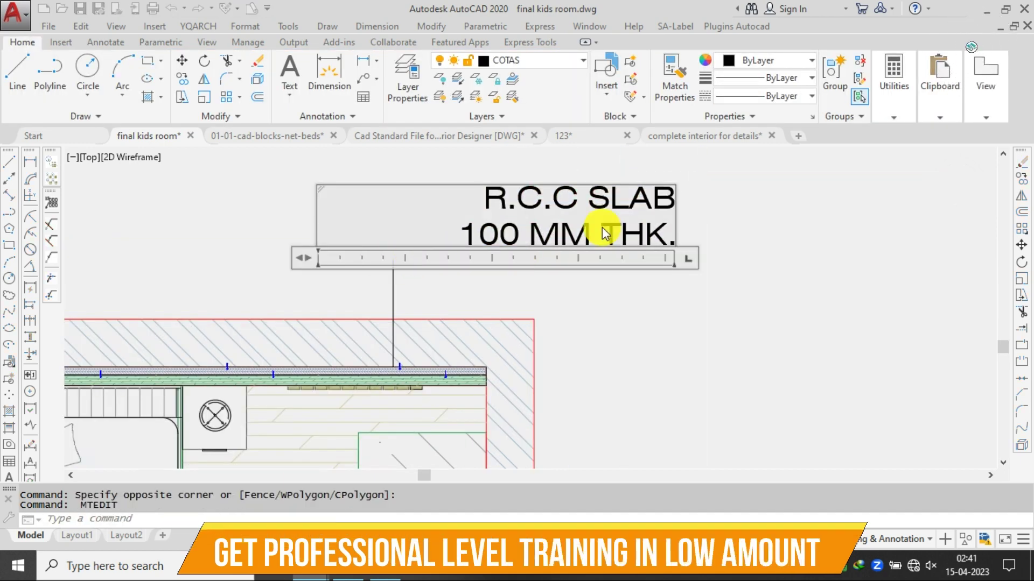
key("Escape")
left_click(750, 161)
left_click(554, 249)
type("e")
key("Return")
scroll(349, 270, "up", 2)
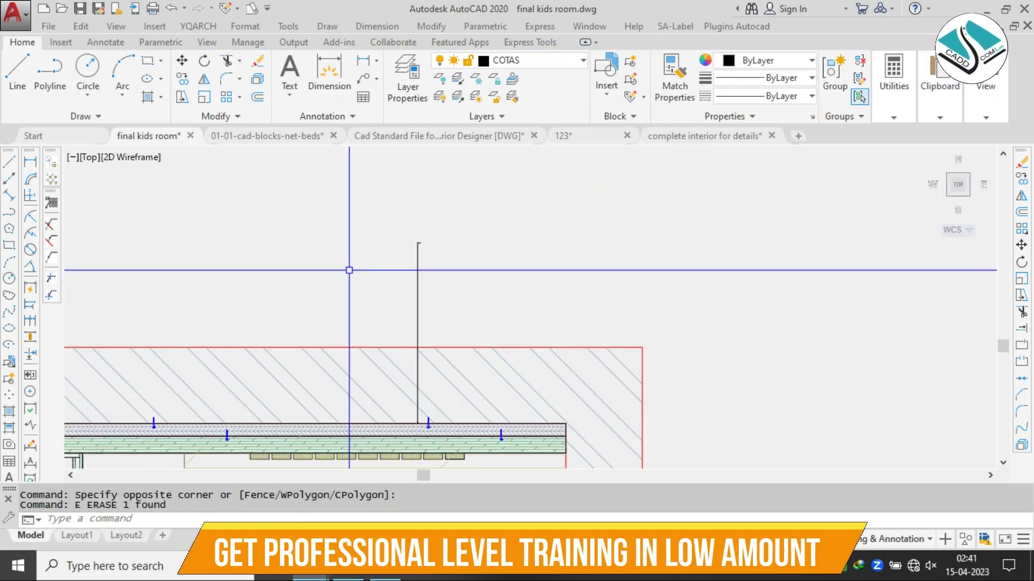
- Undo the erasure of the loose slab note and the text edits made to the leader
scroll(398, 229, "up", 4)
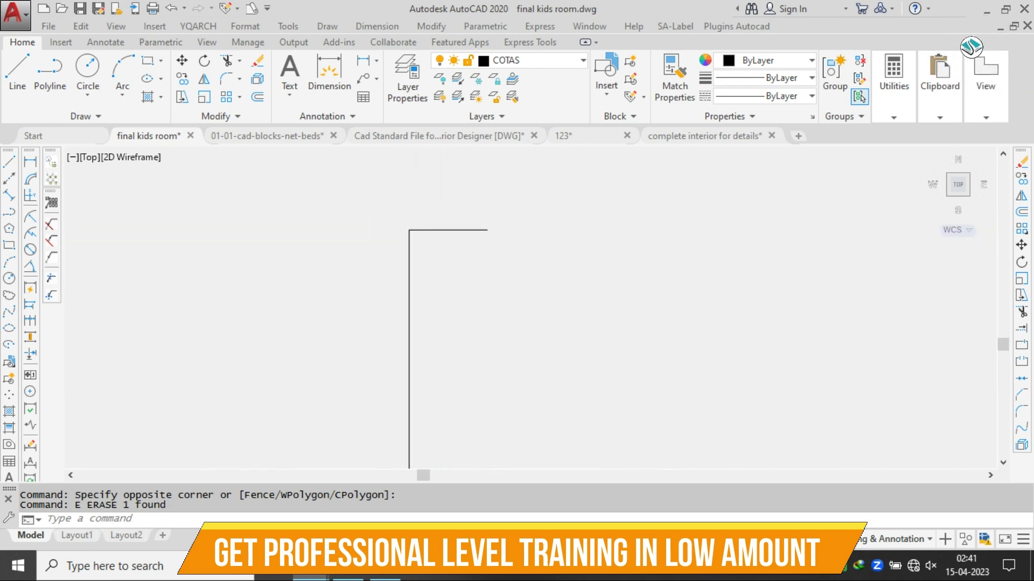
scroll(516, 258, "down", 3)
key("ctrl+z")
key("ctrl+z")
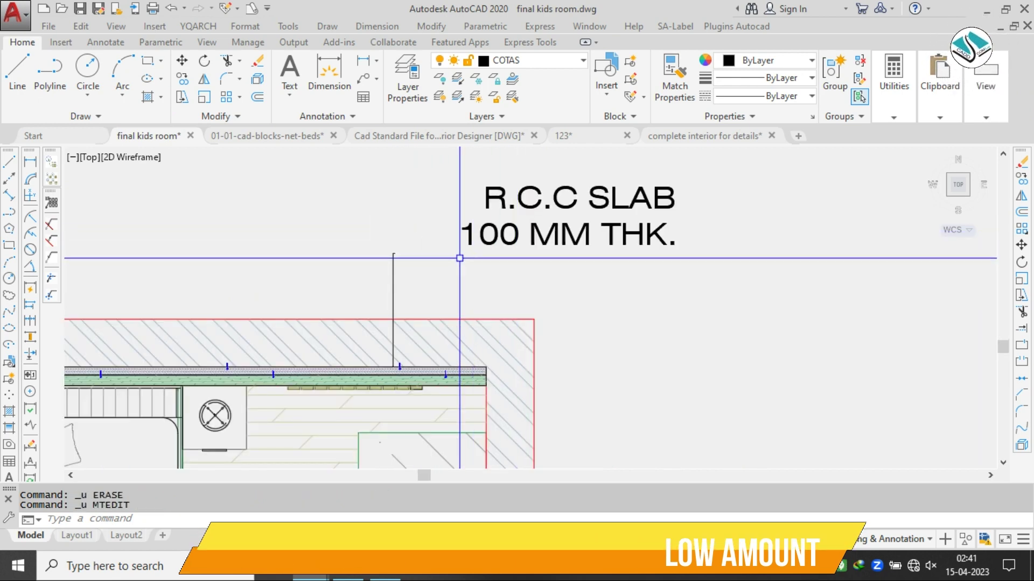
key("ctrl+z")
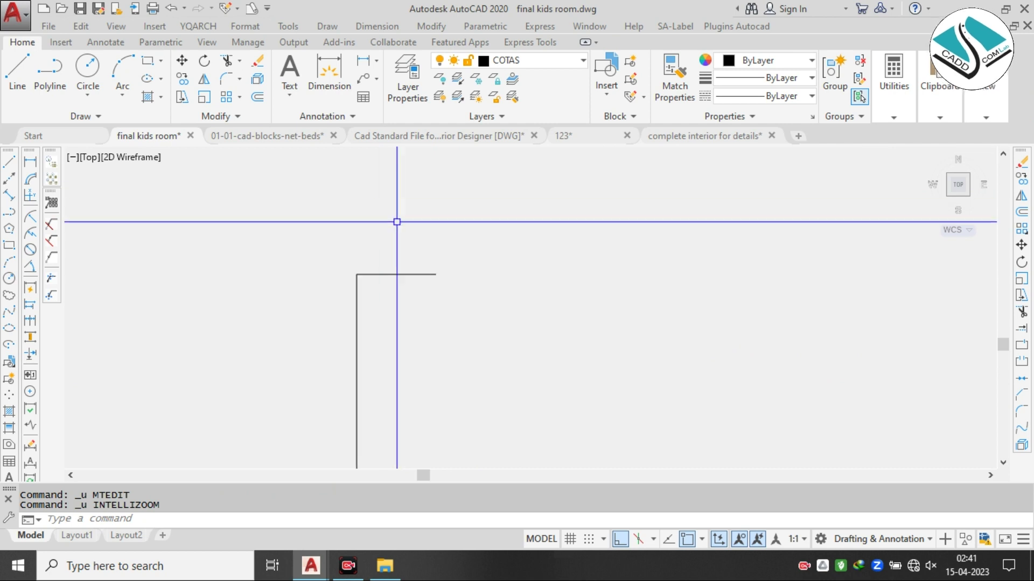
key("ctrl+z")
key("ctrl+z")
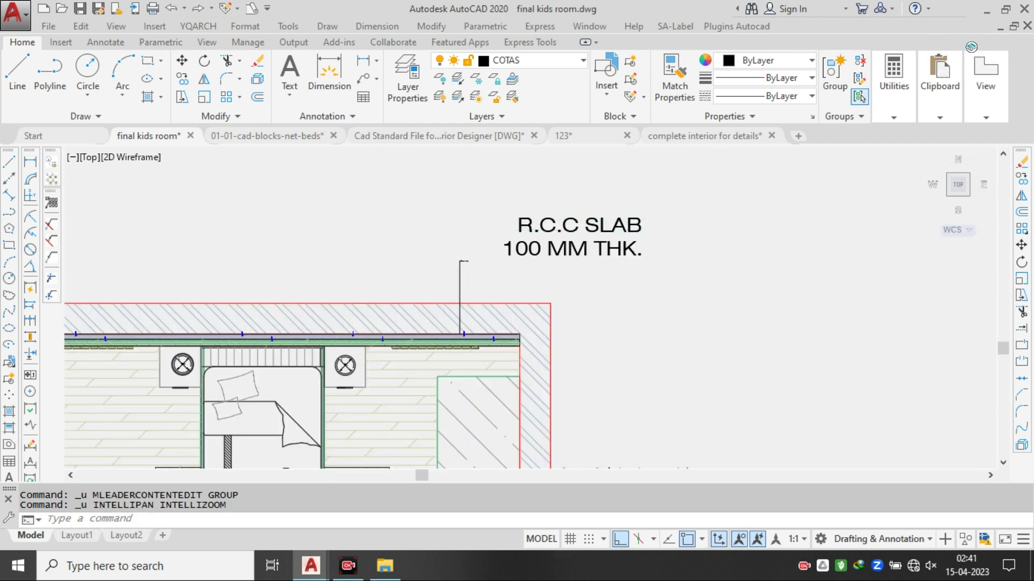
key("ctrl+z")
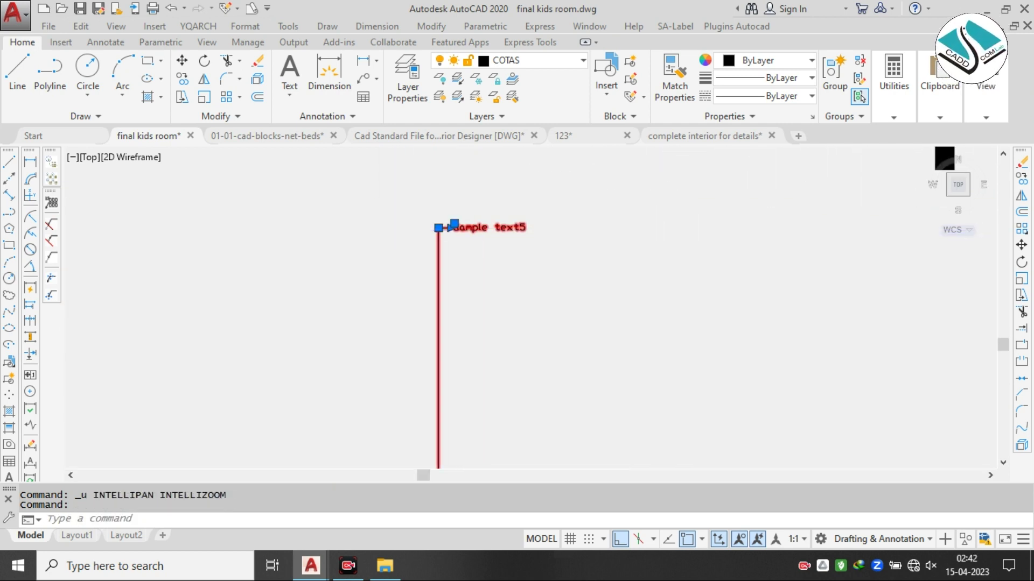
- Replace the leader's "Sample text5" with the copied "R.C.C SLAB 100 MM THK." wording and set its text height to 0'-4"
double_click(479, 233)
key("ctrl+a")
key("ctrl+v")
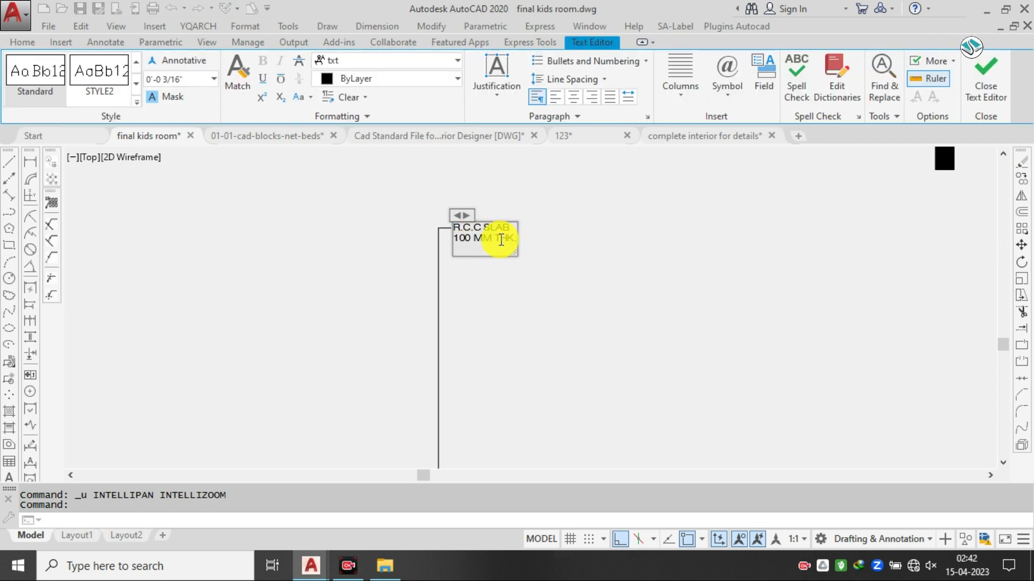
key("ctrl+a")
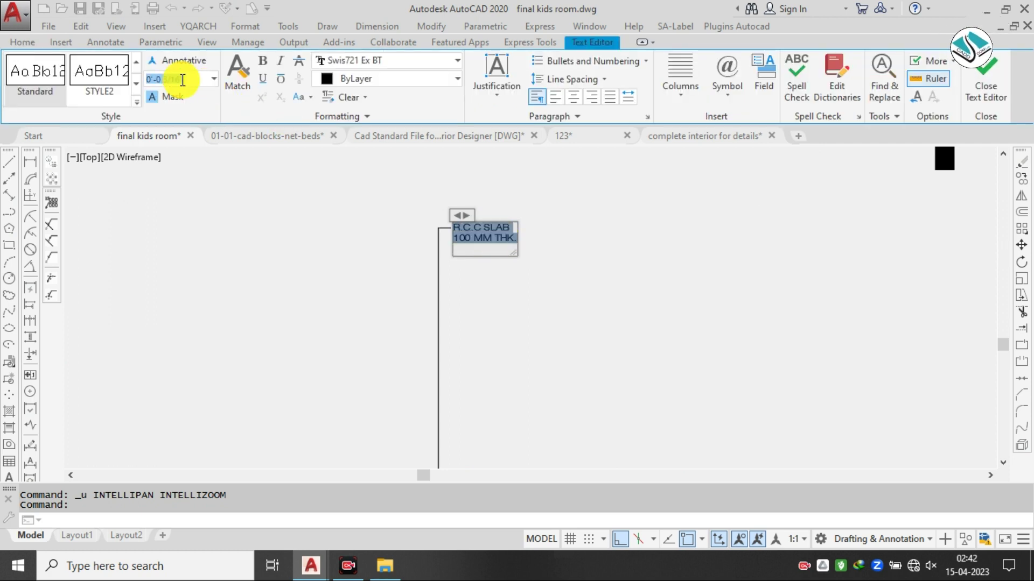
left_click(183, 80)
type("4")
key("Return")
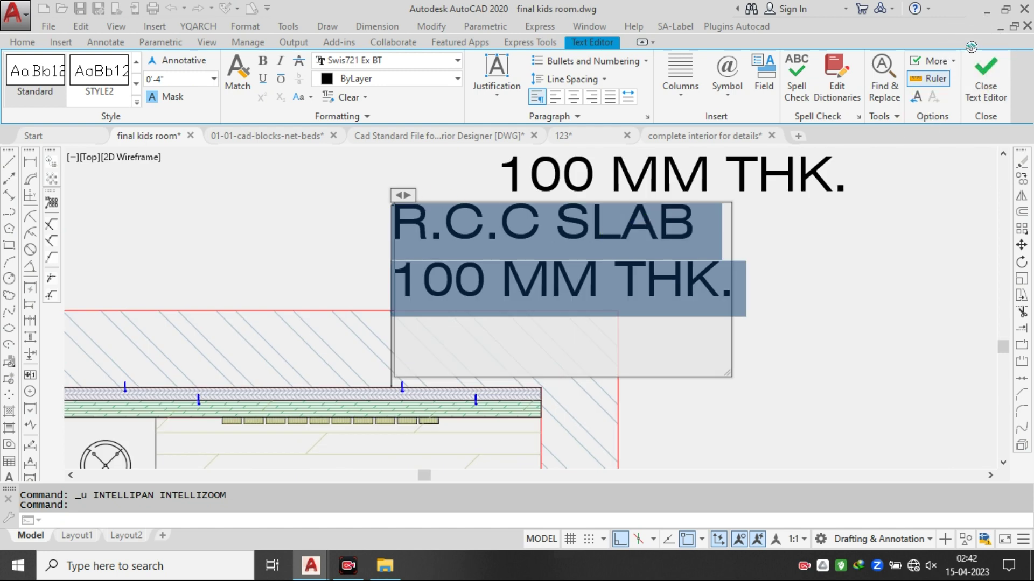
key("Escape")
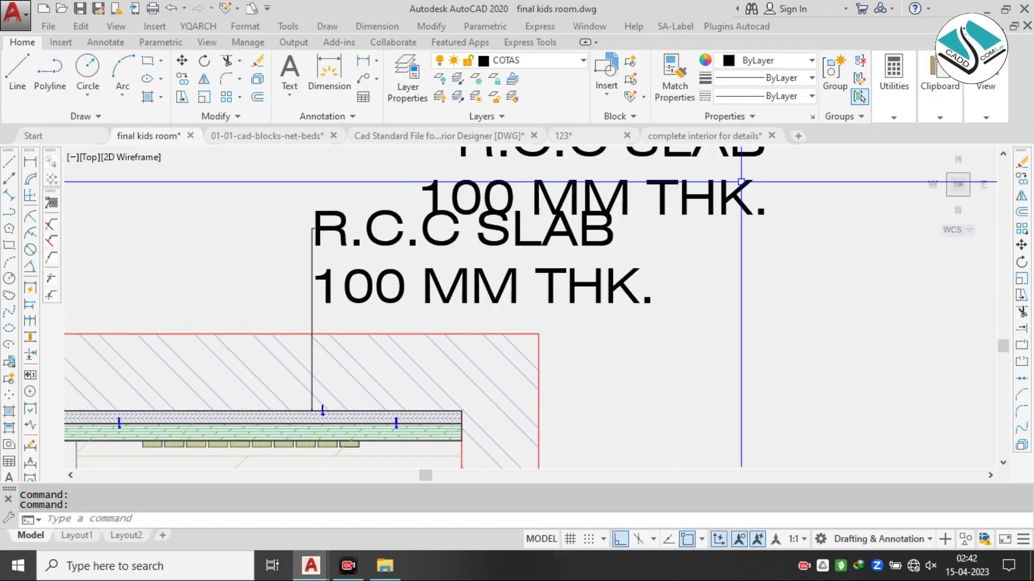
- Erase the loose "R.C.C SLAB 100 MM THK." note overlapping the leader label
type("e")
key("Return")
left_click(593, 201)
- Set the "R.C.C SLAB 100 MM THK." leader label's text height to 0'-3" and finish editing
left_click(494, 237)
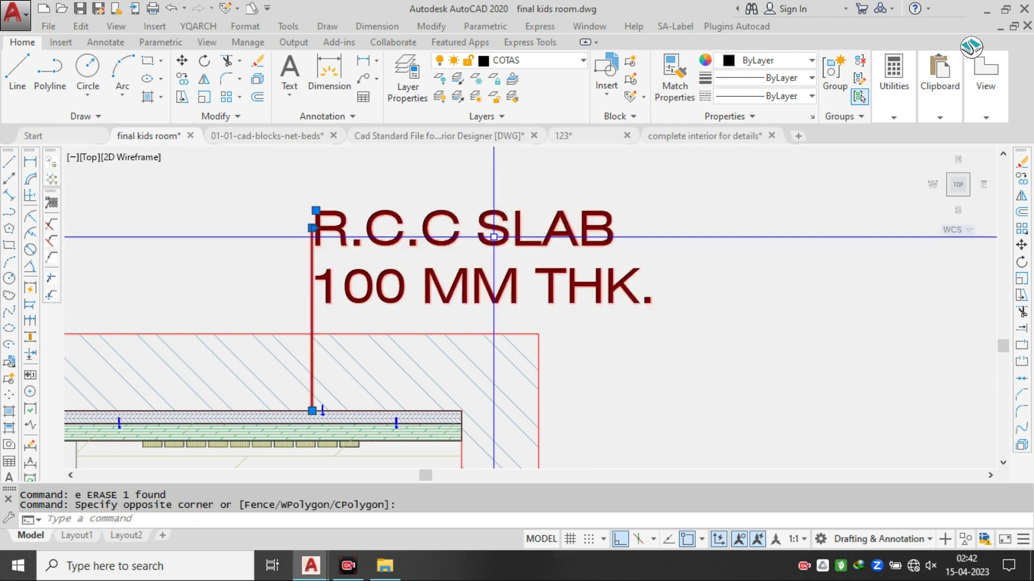
double_click(506, 223)
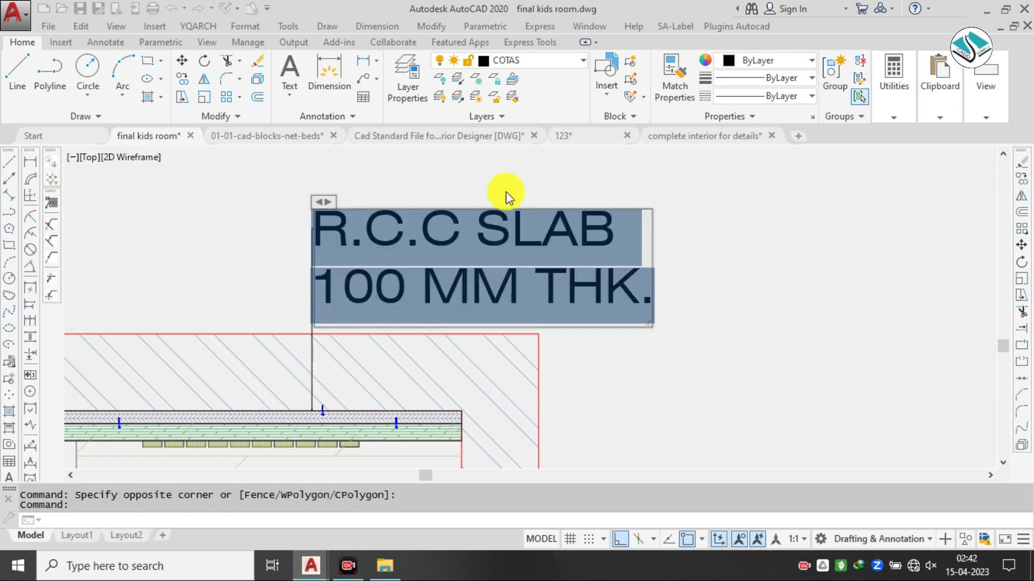
scroll(506, 194, "down", 3)
left_click(162, 79)
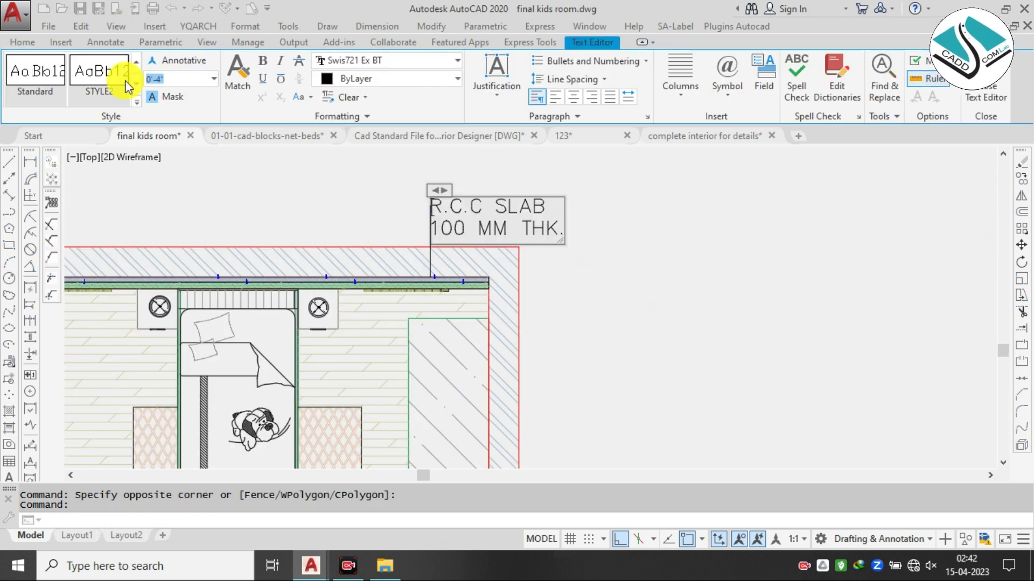
type("3")
key("Return")
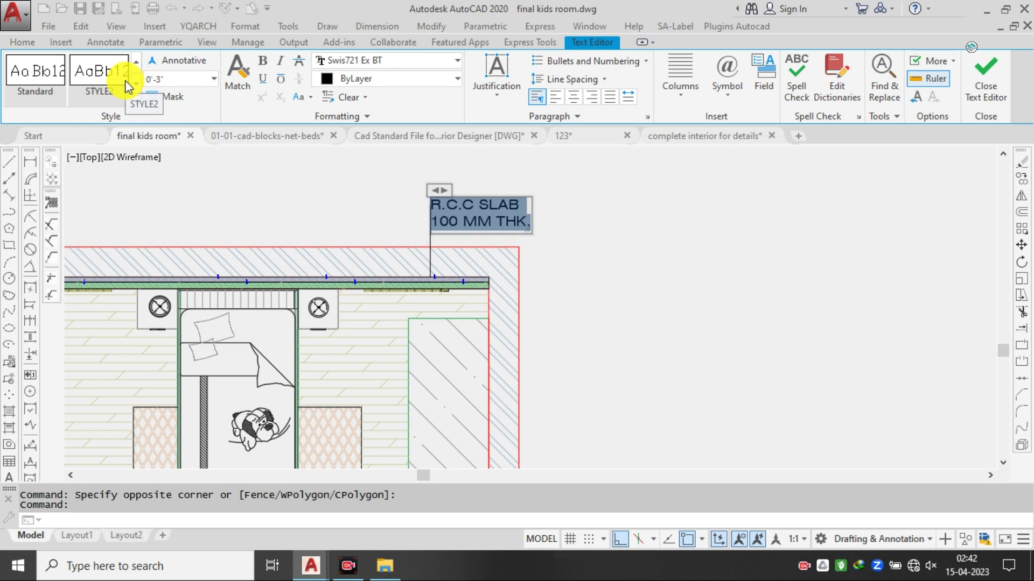
left_click(586, 262)
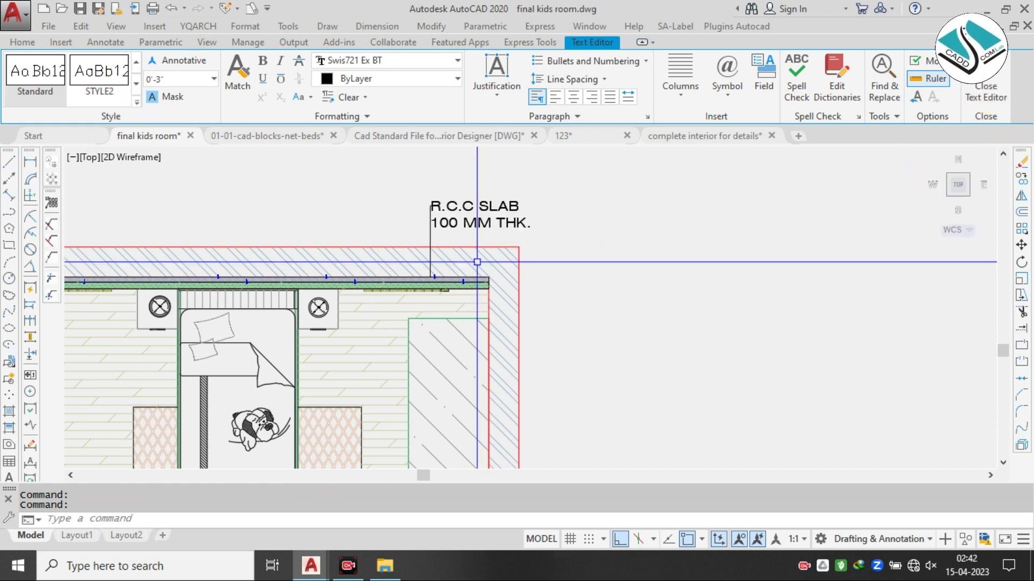
scroll(434, 223, "up", 3)
scroll(387, 223, "up", 5)
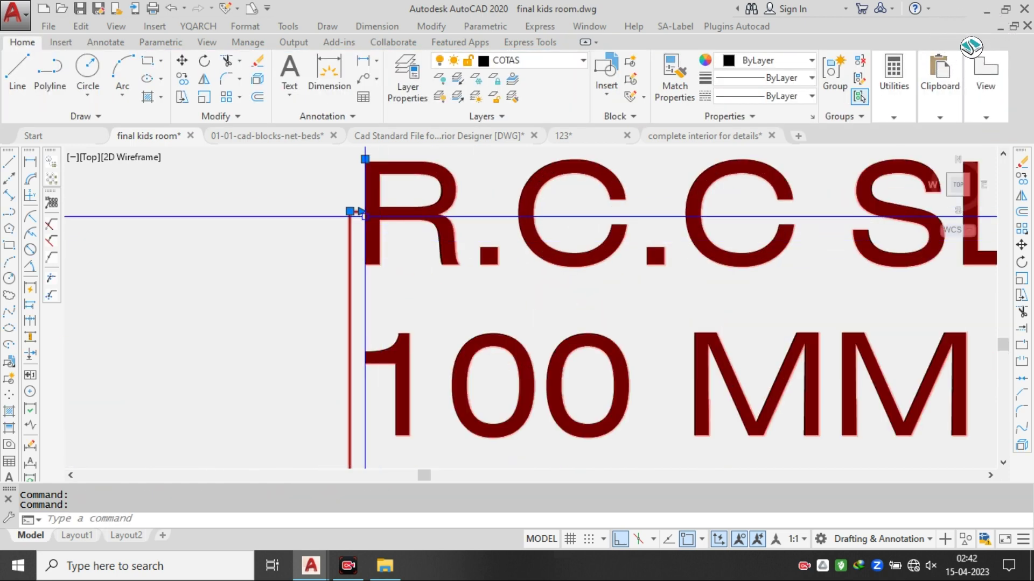
left_click(350, 211)
scroll(447, 209, "down", 5)
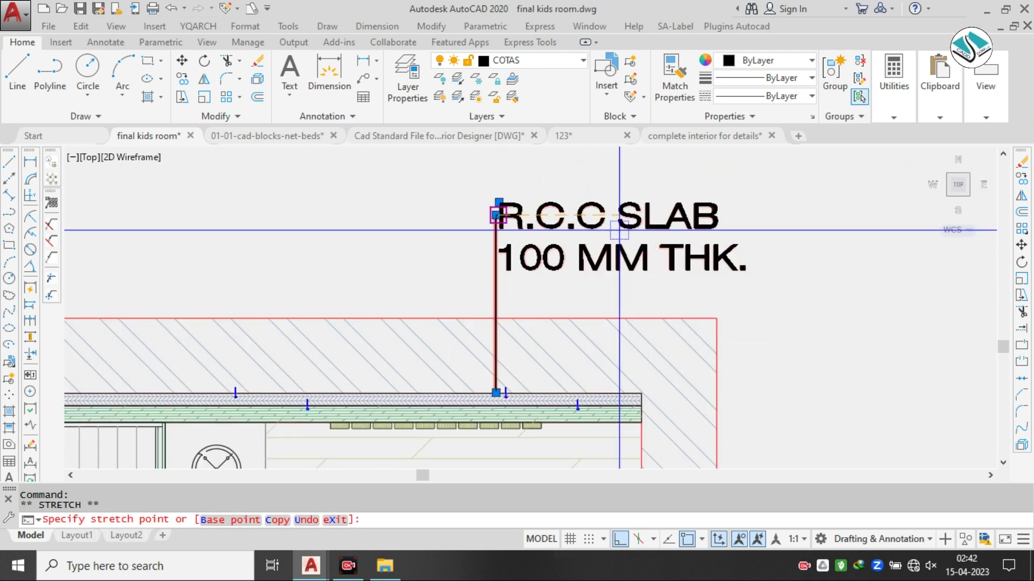
key("Escape")
- Stretch the slab leader's horizontal landing to about 9 1/2 inches with object snap off, moving the label away from the vertical line
left_click(500, 215)
scroll(500, 216, "up", 6)
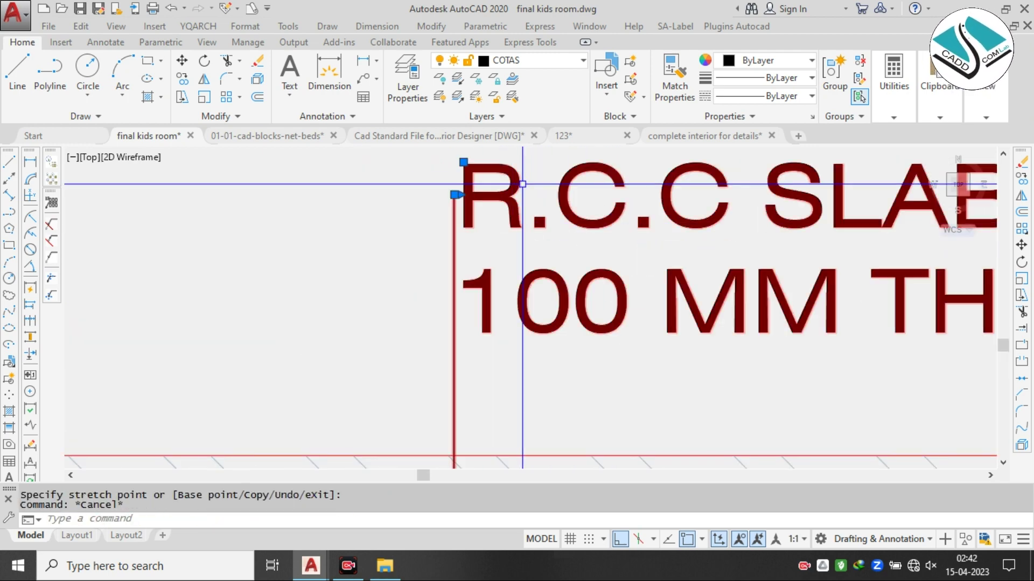
left_click(425, 189)
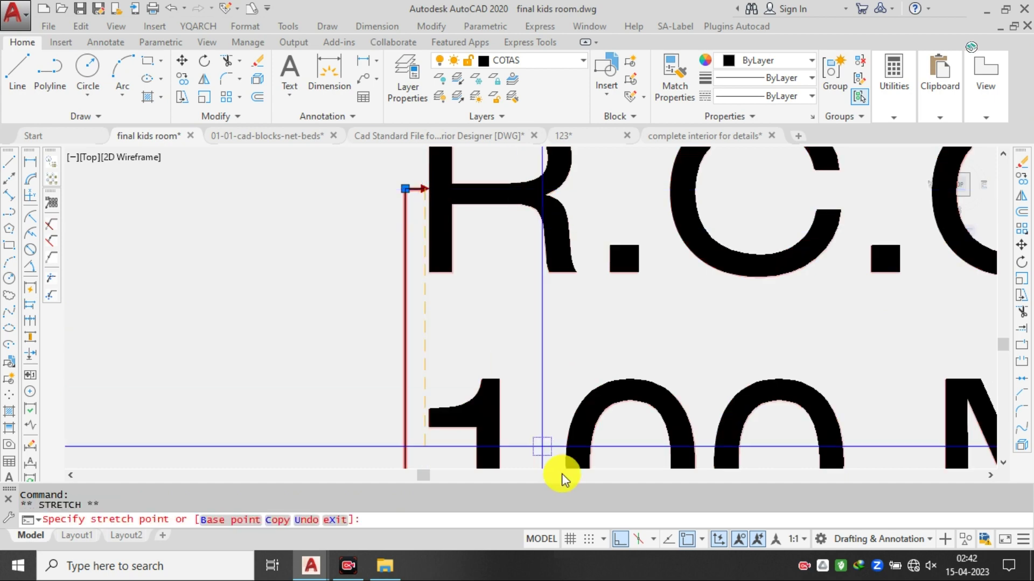
scroll(365, 203, "down", 8)
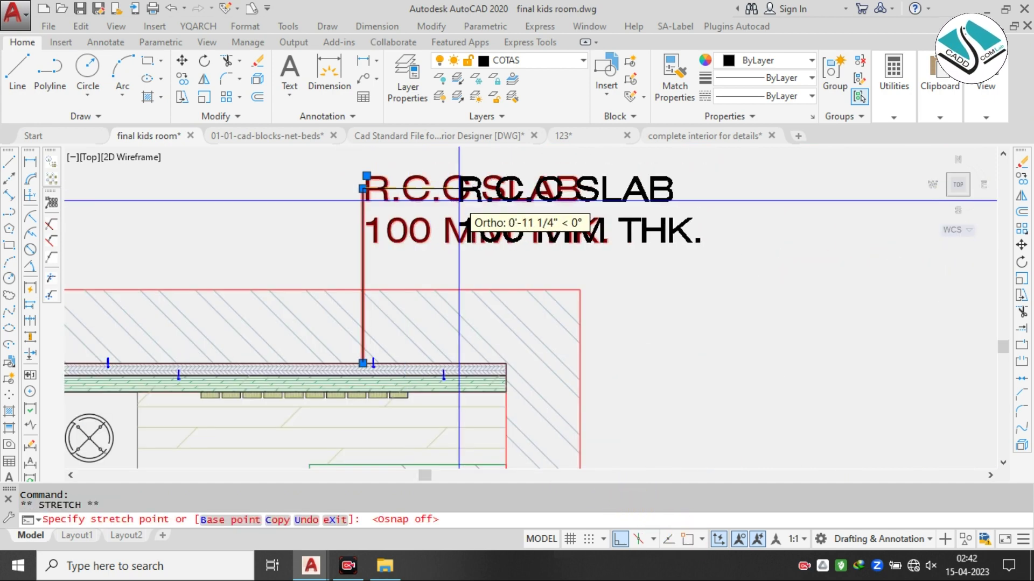
left_click(442, 189)
key("Escape")
scroll(450, 207, "down", 2)
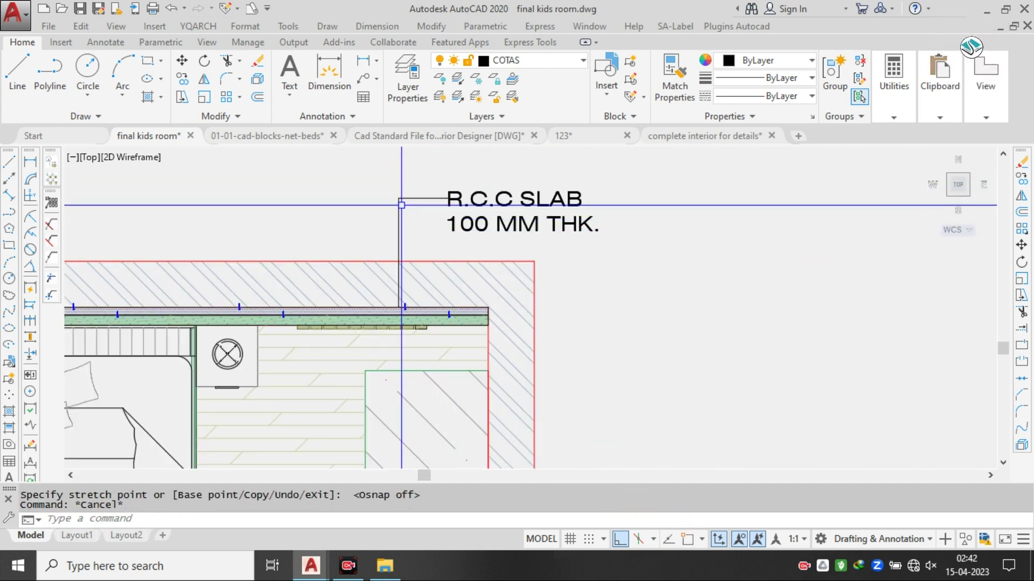
- Set the slab leader's arrowhead size to 0'-3" in its properties and close them
scroll(401, 269, "up", 2)
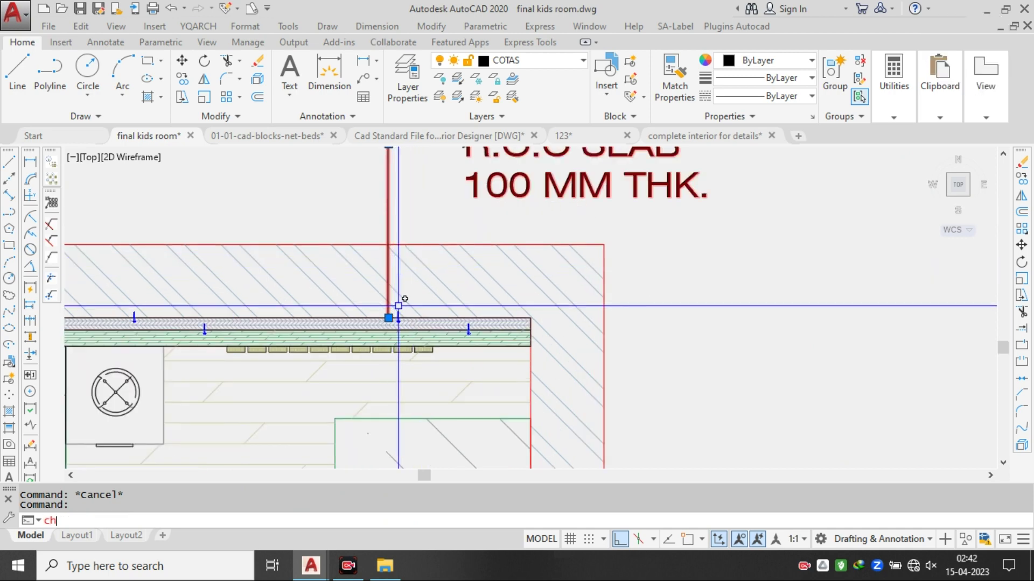
type("ch")
key("space")
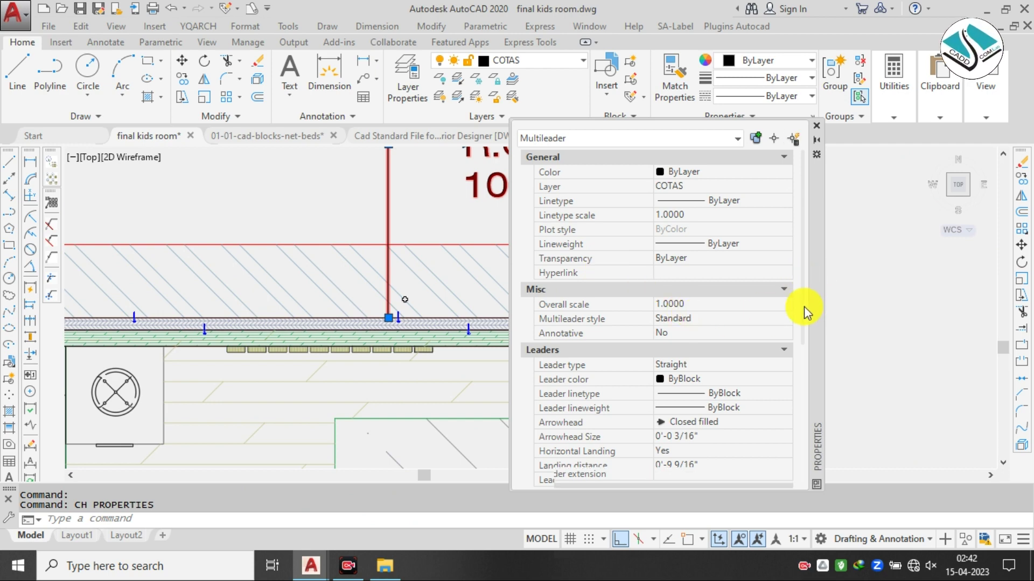
scroll(803, 306, "down", 3)
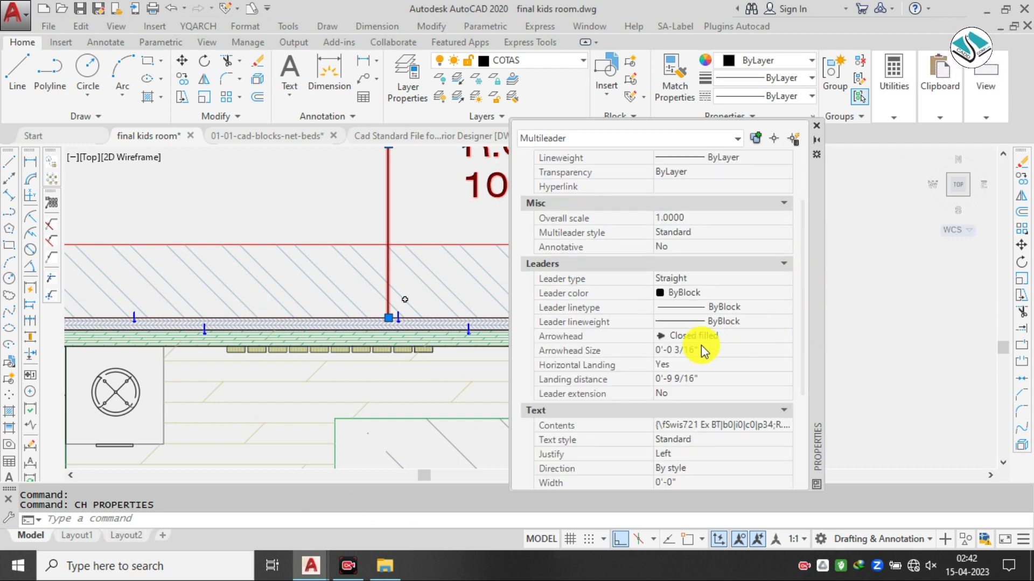
left_click(697, 350)
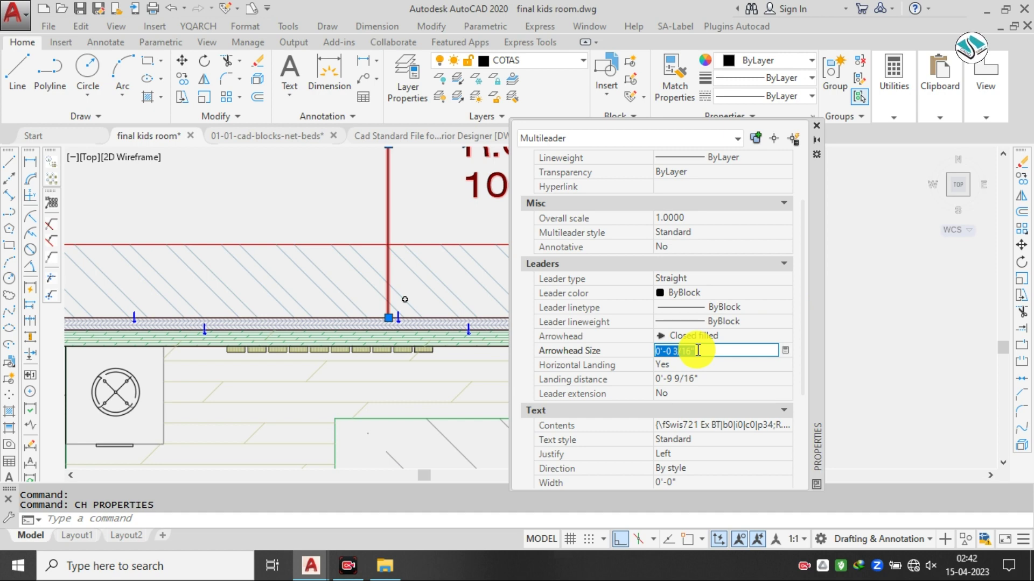
key("Return")
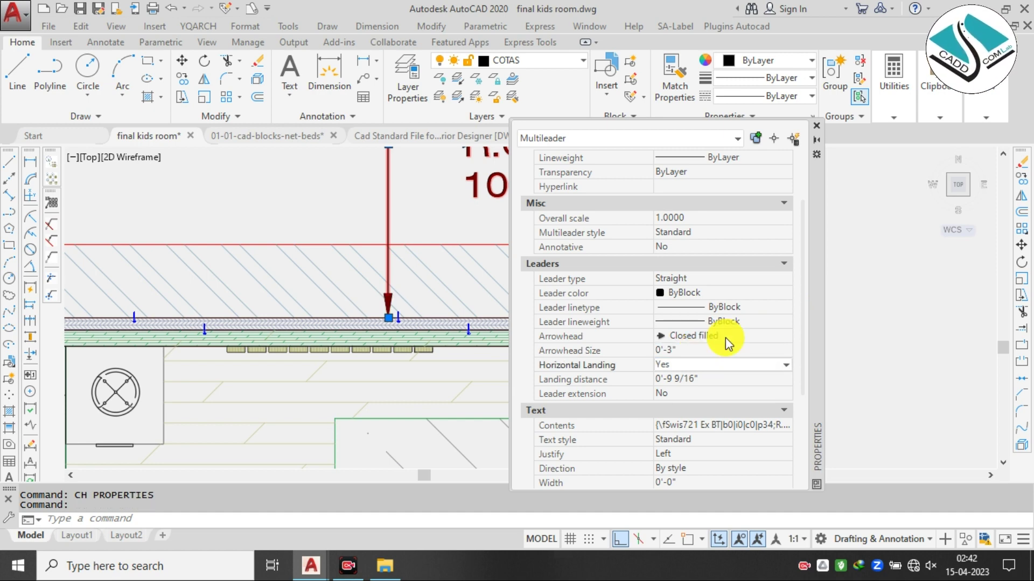
left_click(821, 128)
scroll(378, 213, "down", 2)
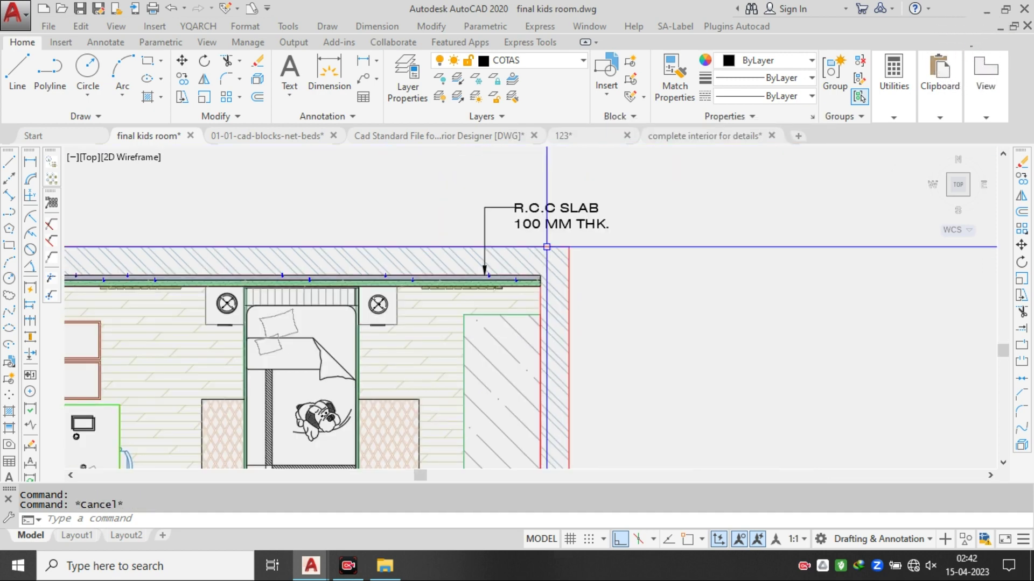
- Change the slab leader's color to orange 248,153,30
scroll(378, 214, "up", 4)
left_click(378, 214)
left_click(775, 62)
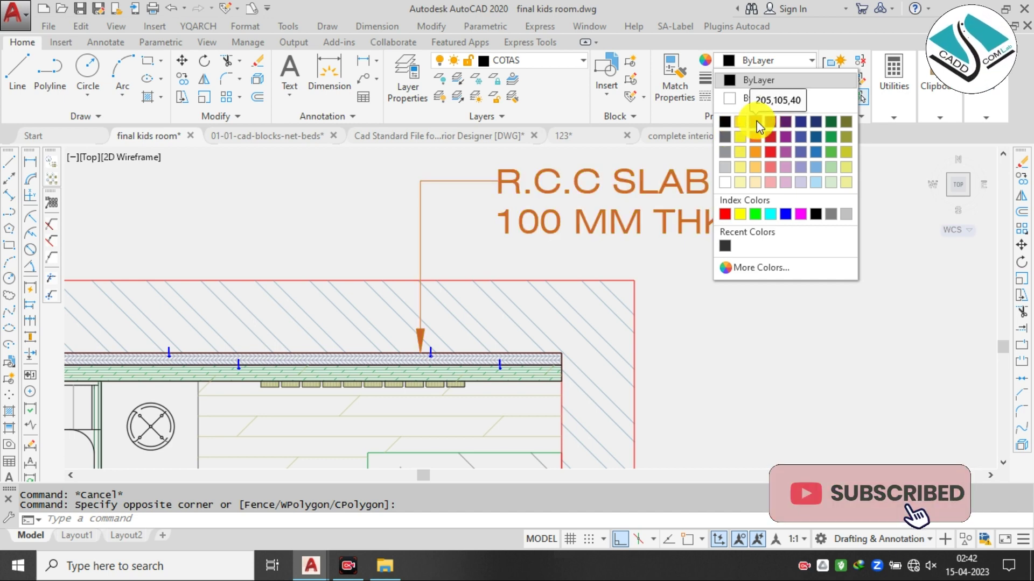
left_click(757, 152)
scroll(663, 190, "down", 4)
key("Escape")
scroll(676, 192, "down", 4)
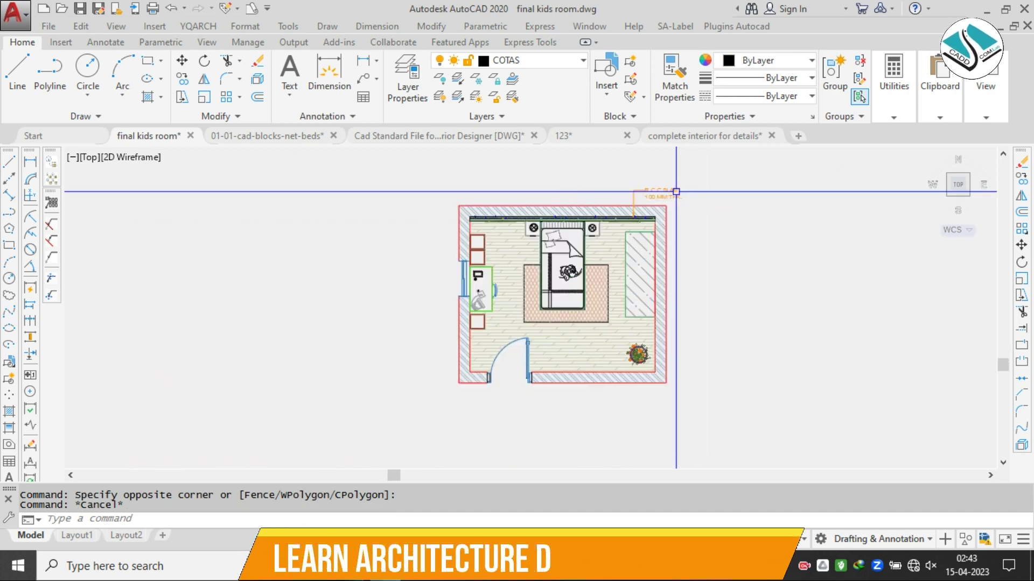
- Replace the leader label's wording with "wooden framing 12mm plywood", with "plywood" on the second line
scroll(663, 190, "up", 6)
left_click(660, 188)
key("Escape")
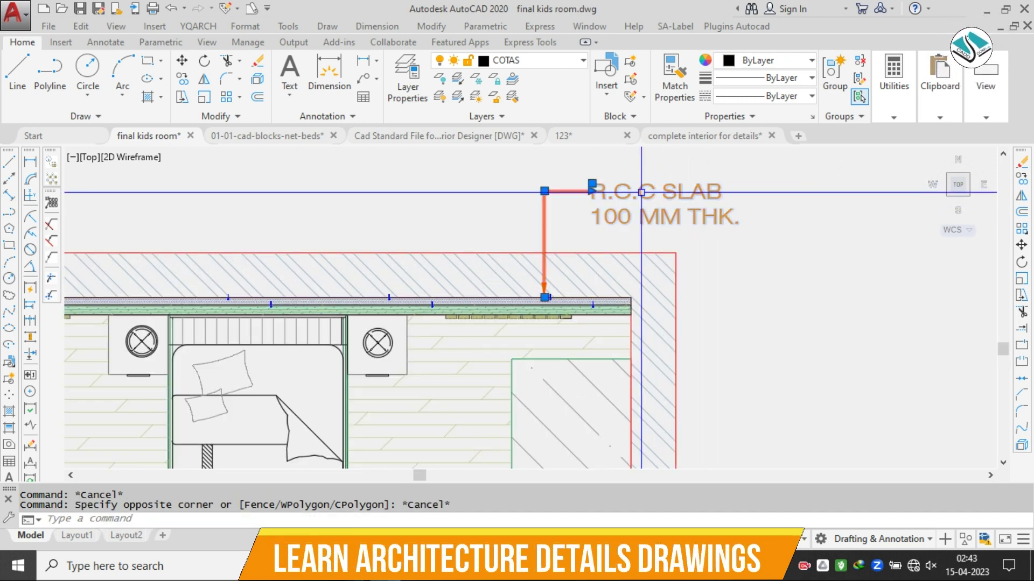
double_click(642, 193)
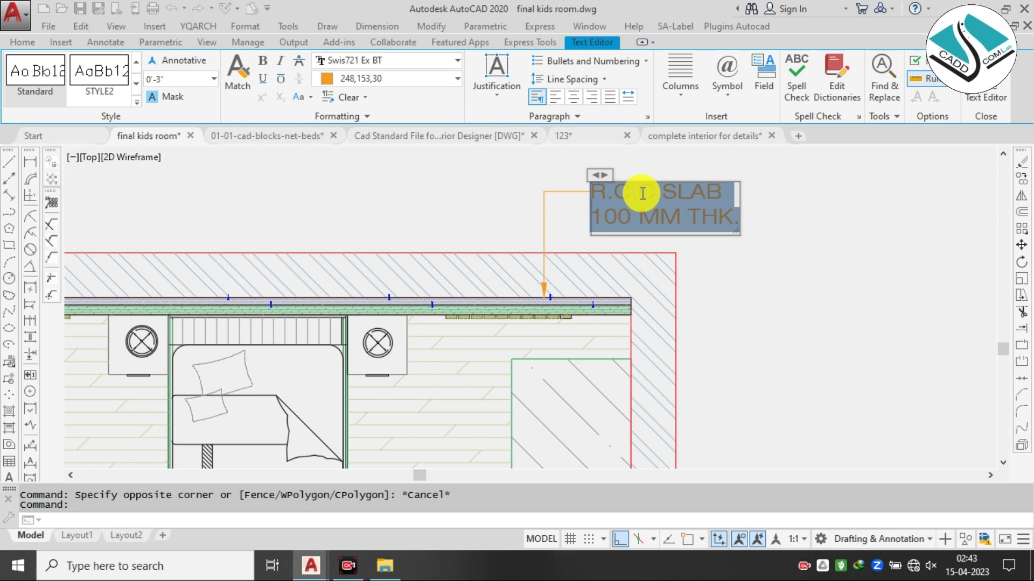
type("WOO")
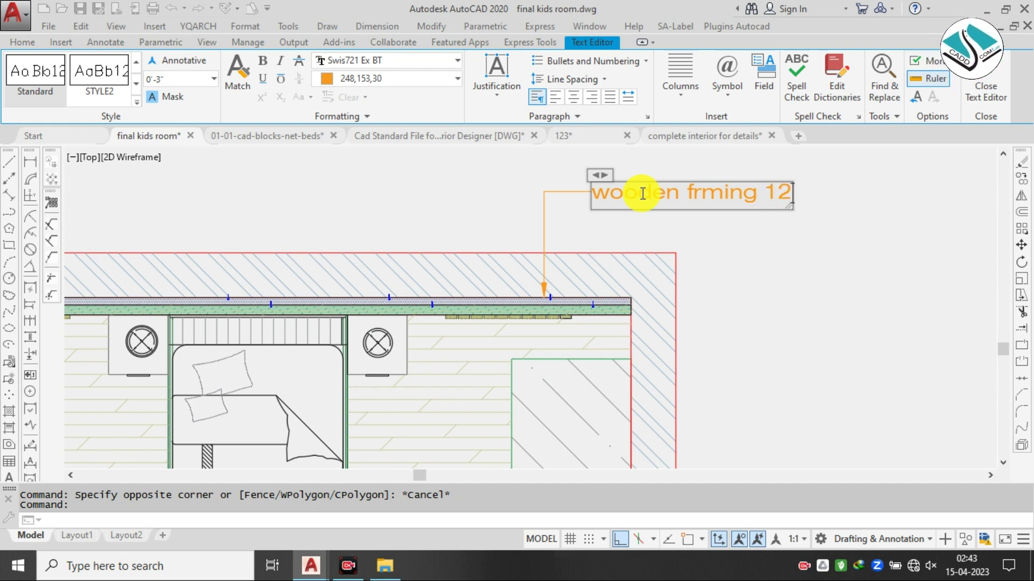
key("Return")
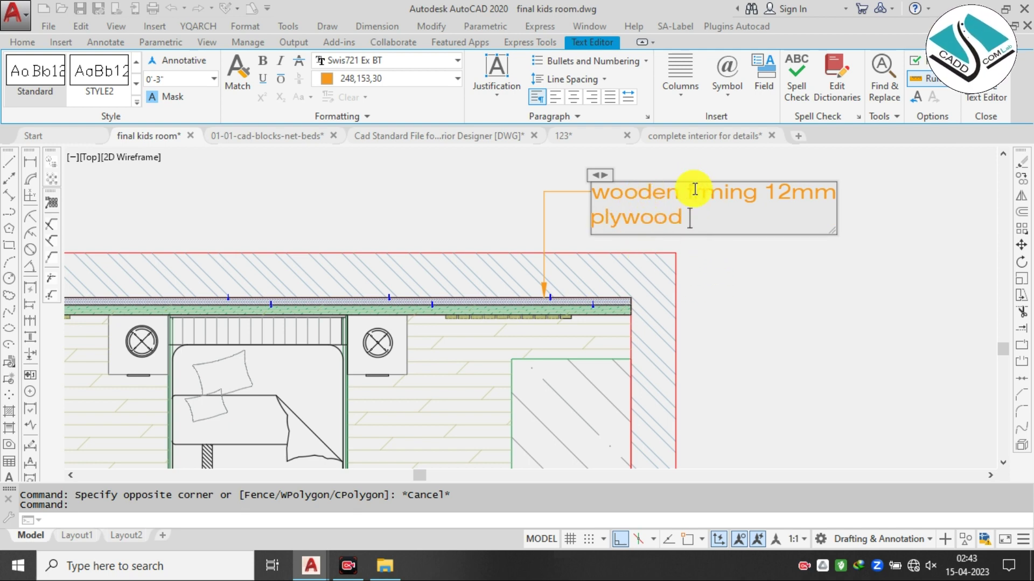
type("a")
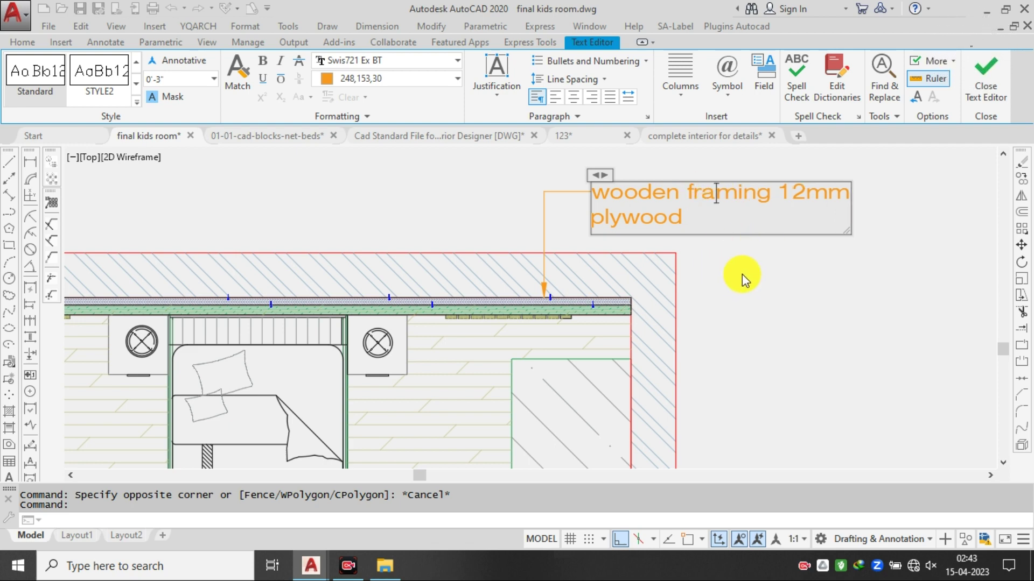
- Append "with" after "plywood" in the leader label and finish editing
left_click(692, 218)
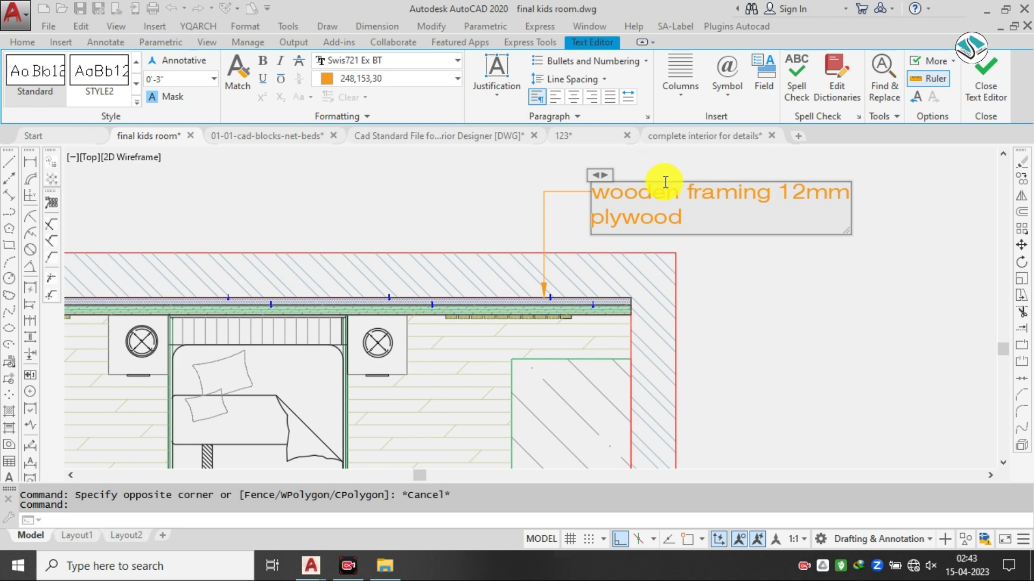
type("with")
scroll(695, 215, "up", 2)
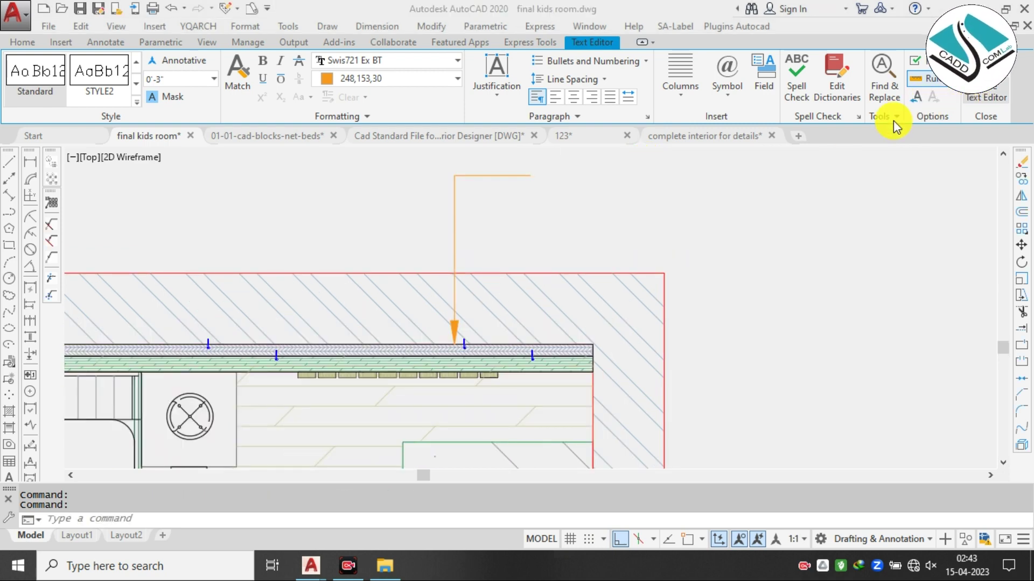
key("Escape")
key("Escape")
scroll(605, 212, "down", 2)
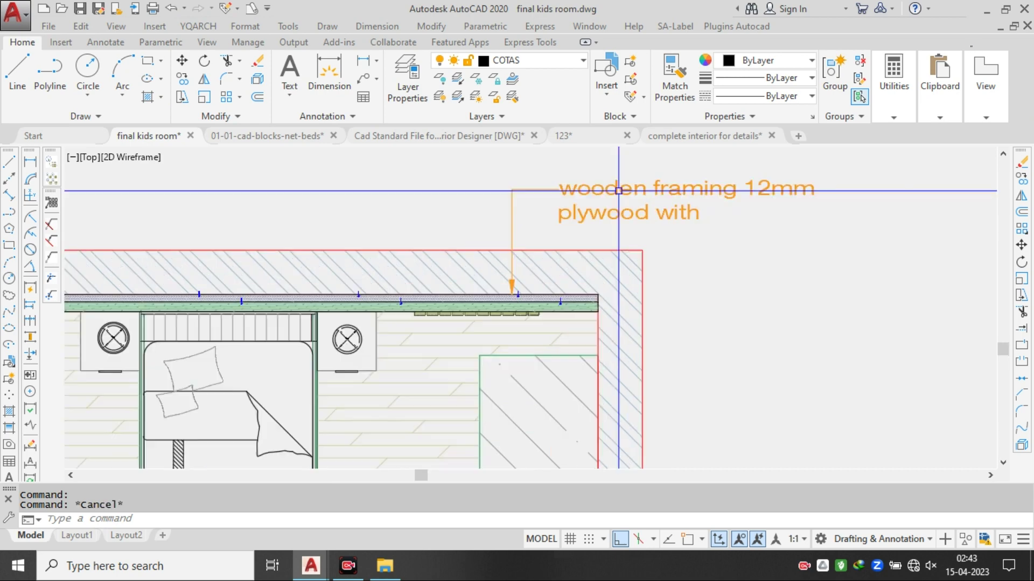
- Replace "with" in the leader label's second line with "and fix with screwed" and finish editing
double_click(618, 189)
scroll(623, 189, "up", 2)
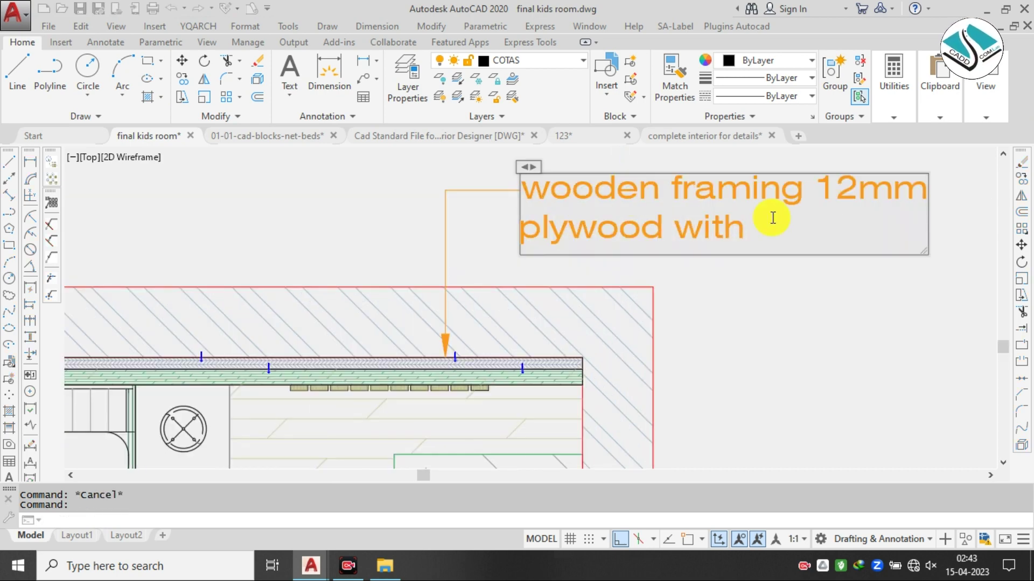
left_click_drag(743, 224, 681, 229)
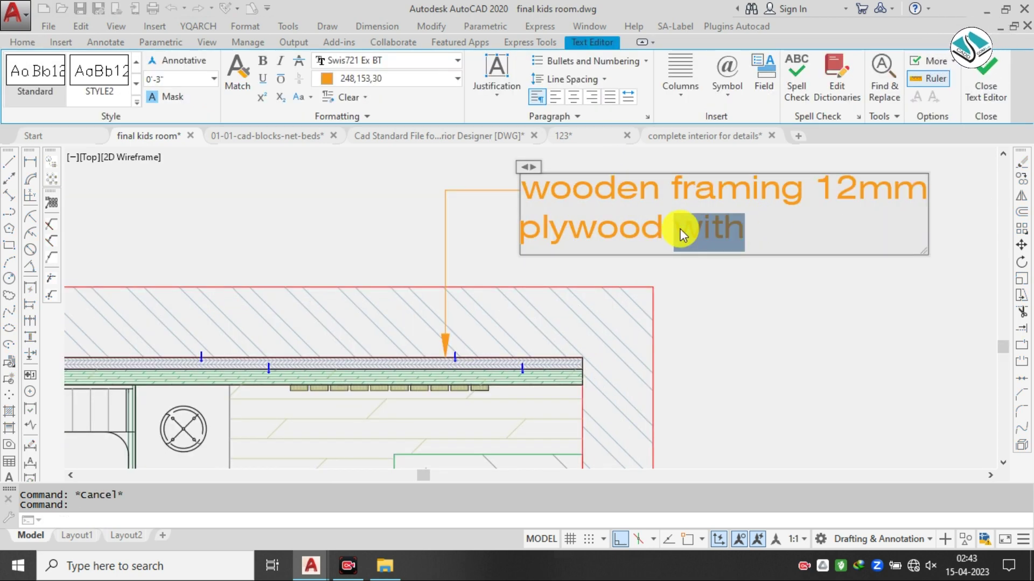
type("and fix")
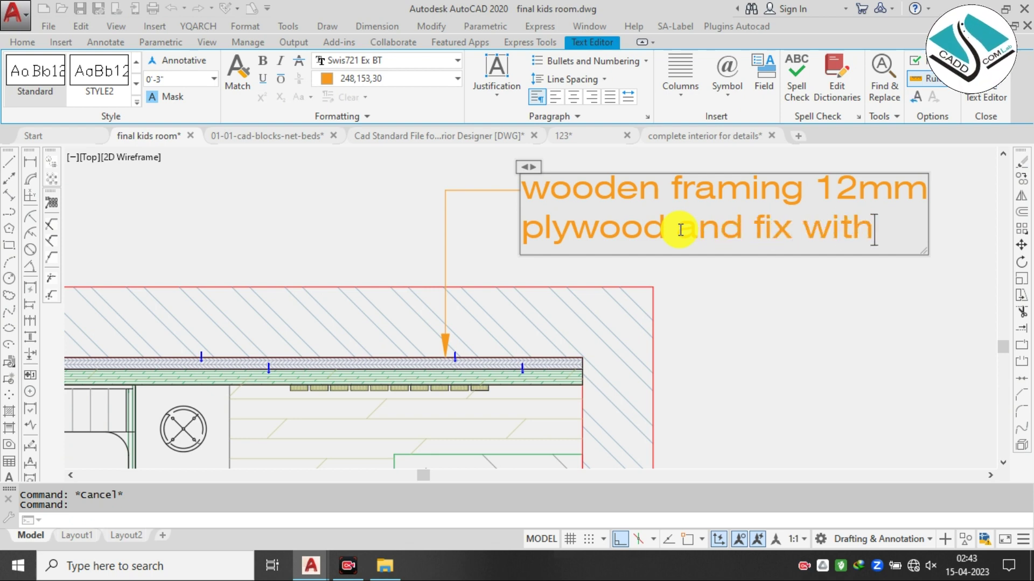
type(" with screwed")
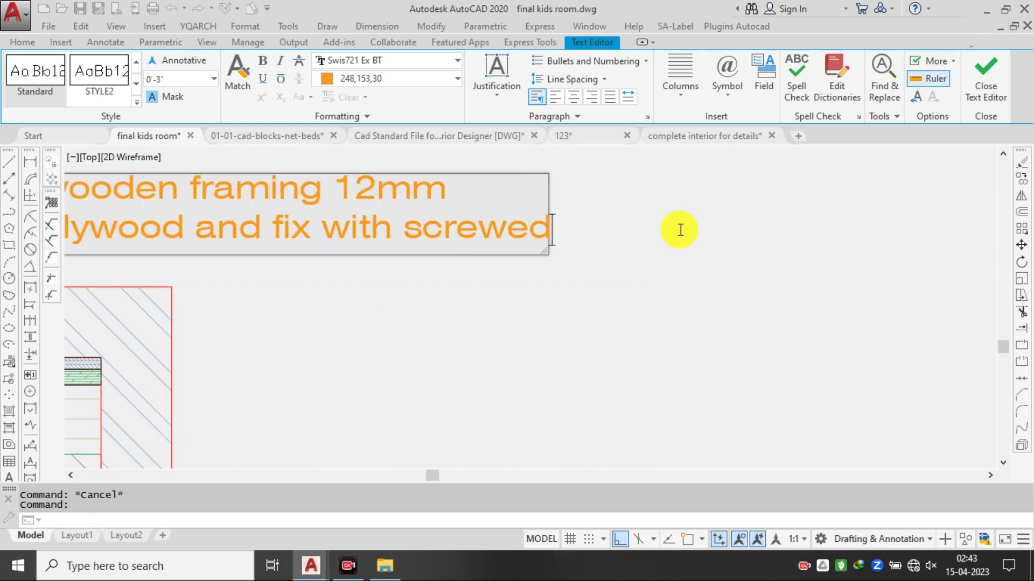
key("Escape")
scroll(431, 224, "down", 3)
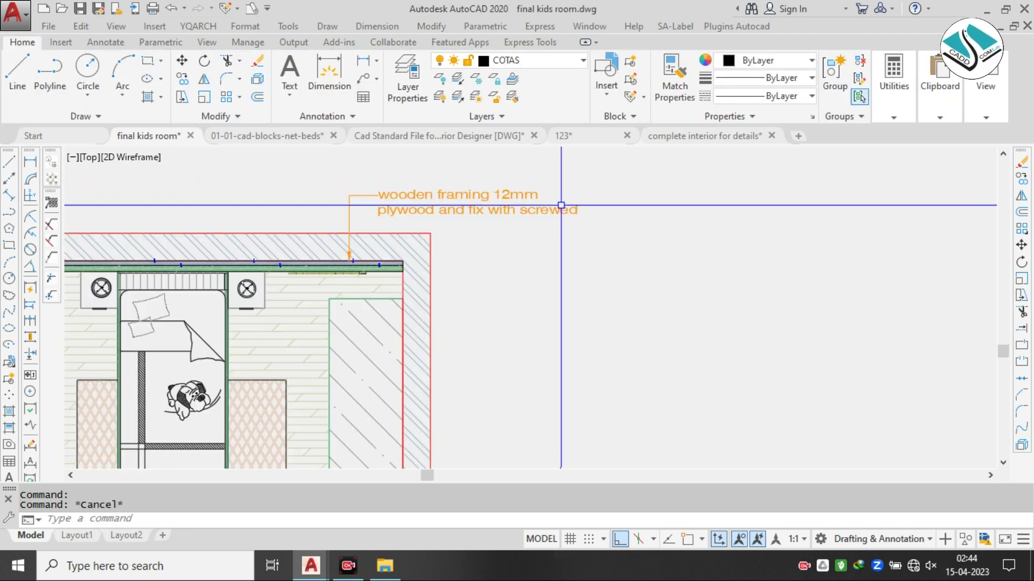
middle_click_drag(405, 232, 581, 209)
scroll(591, 187, "up", 2)
left_click(591, 186)
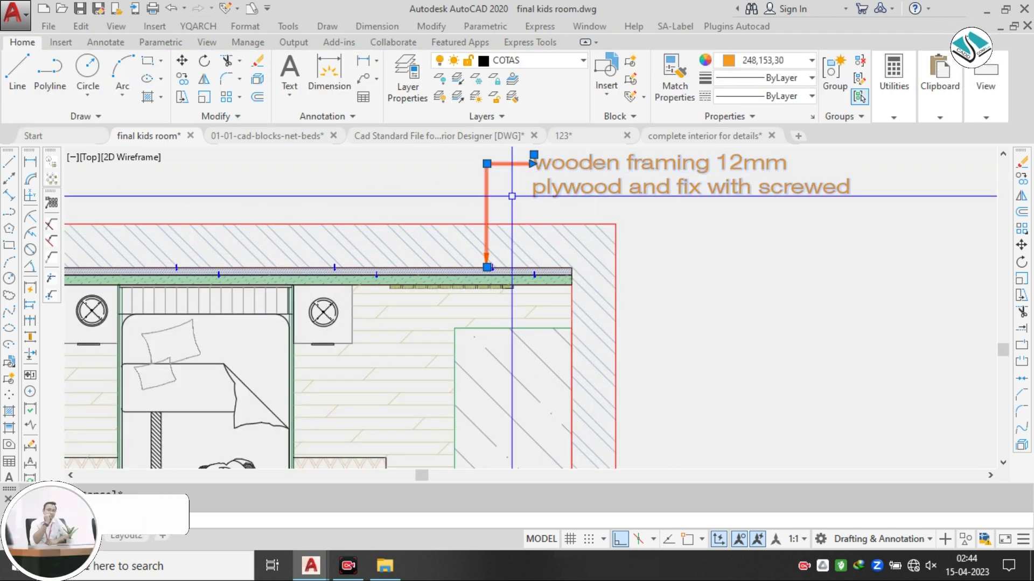
middle_click_drag(512, 201, 610, 240)
type("c")
key("space")
scroll(584, 303, "up", 3)
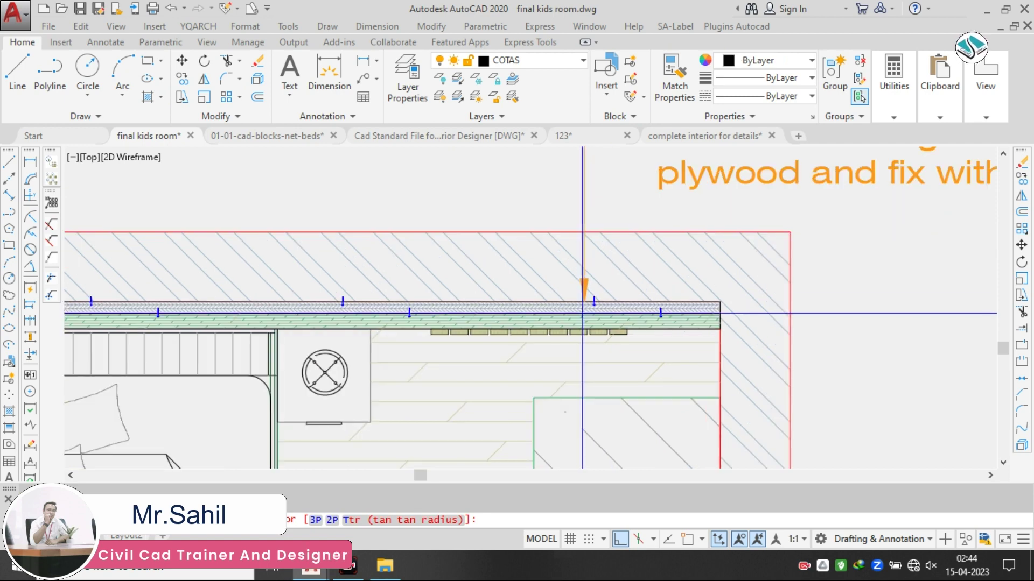
left_click(582, 301)
scroll(589, 296, "down", 2)
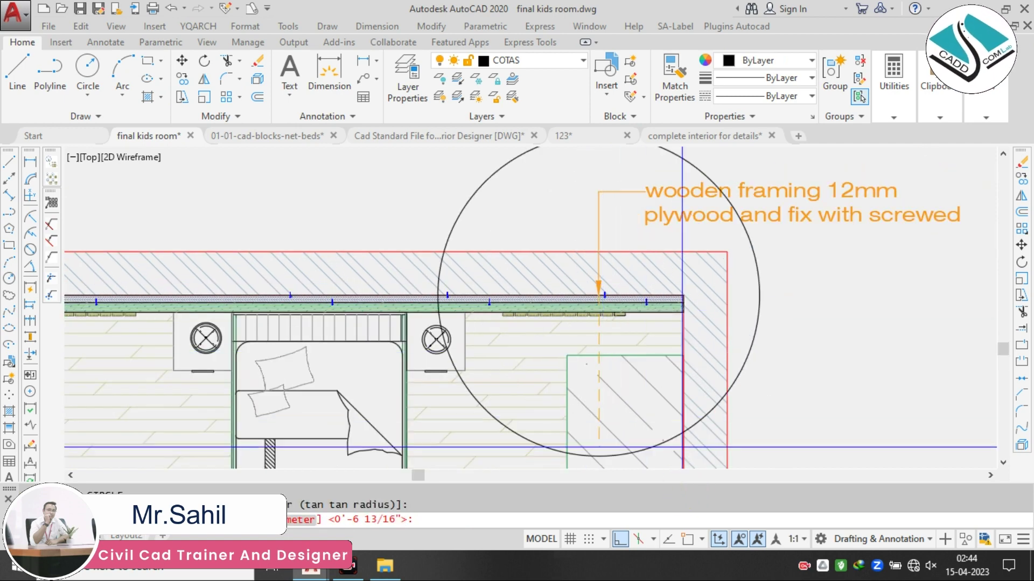
key("Escape")
- Copy the wooden framing leader to the green-hatched layer above the opposite slatted panel, with object snap on and ortho off
left_click(617, 169)
left_click(570, 204)
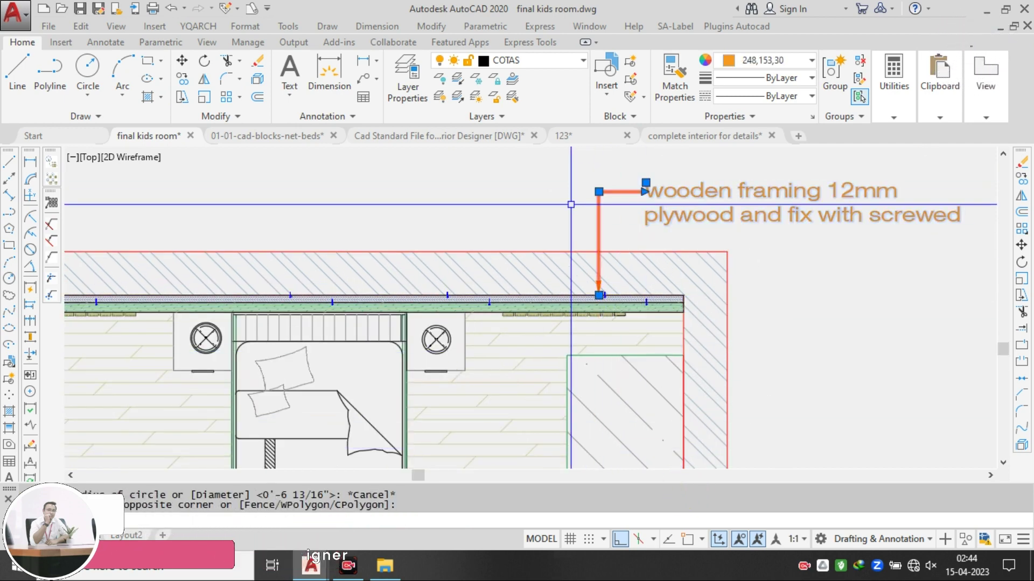
type("co")
key("space")
left_click(605, 294)
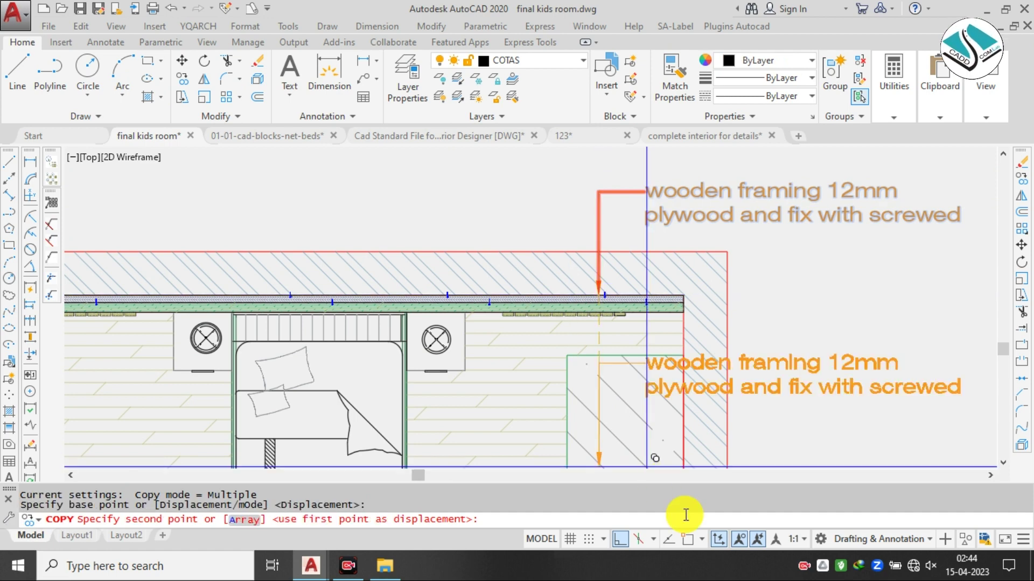
left_click(691, 538)
scroll(510, 396, "down", 3)
scroll(475, 176, "up", 3)
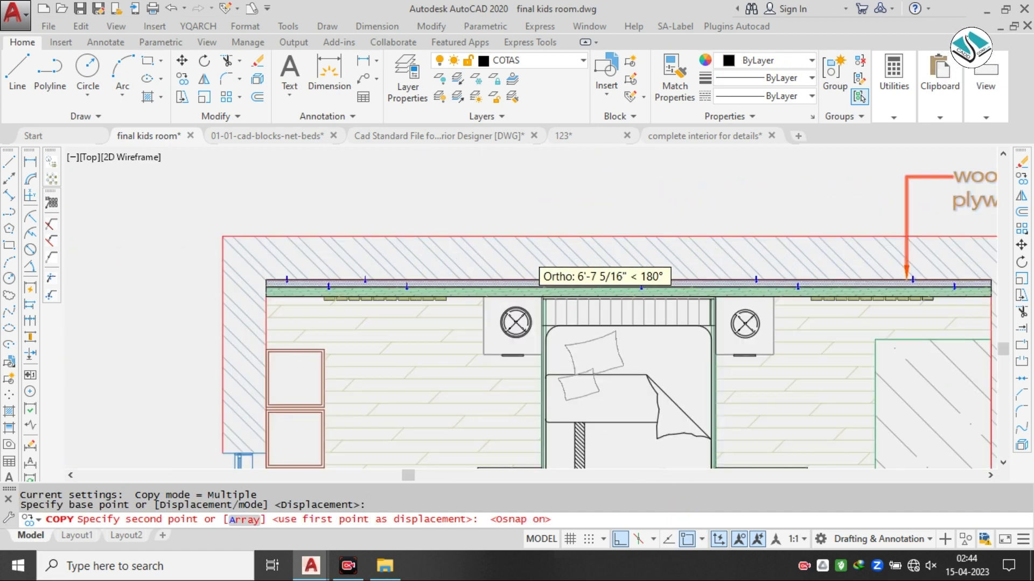
scroll(517, 254, "up", 5)
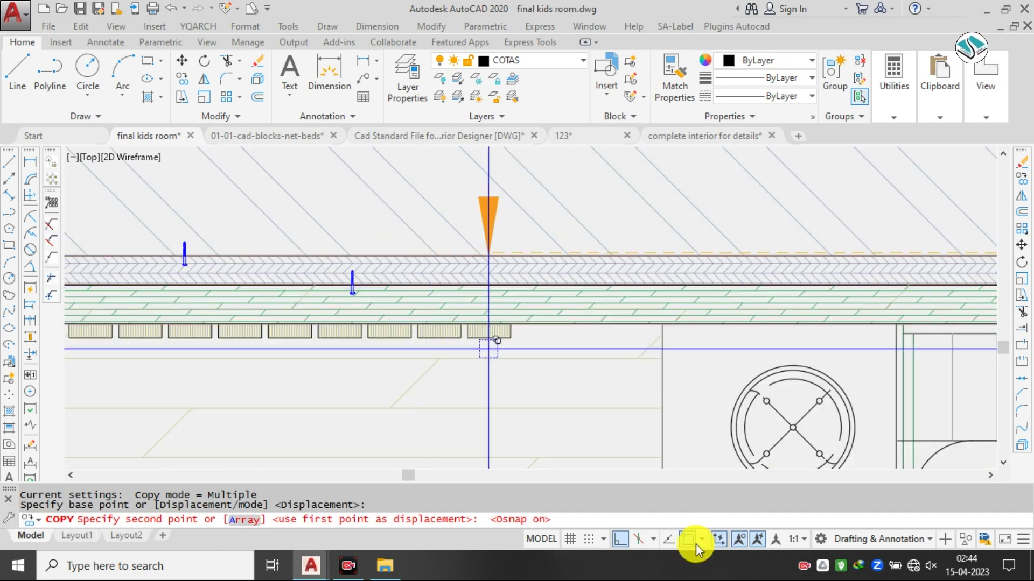
left_click(620, 539)
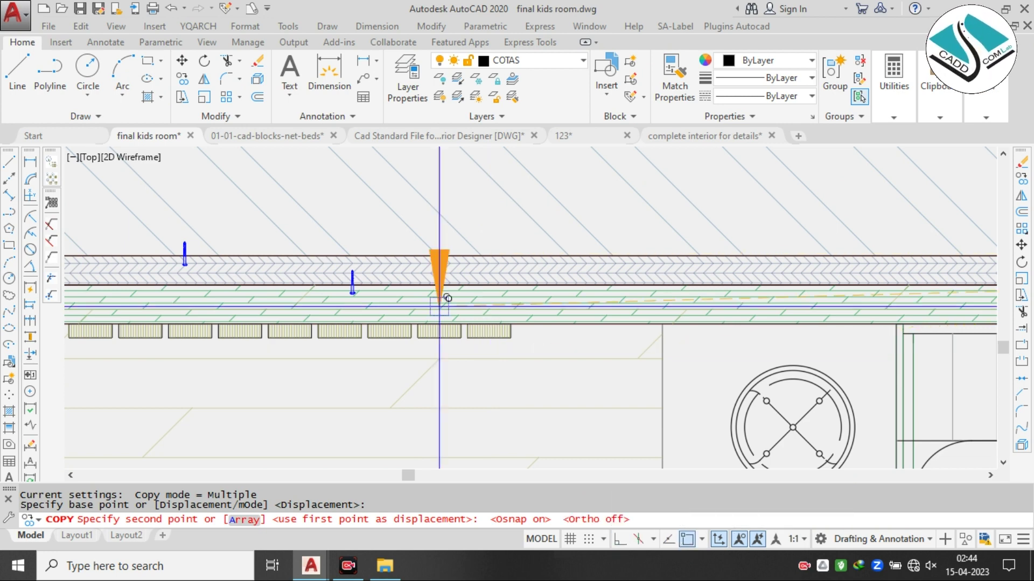
left_click(415, 303)
scroll(415, 303, "down", 4)
key("Escape")
middle_click_drag(524, 156, 500, 264)
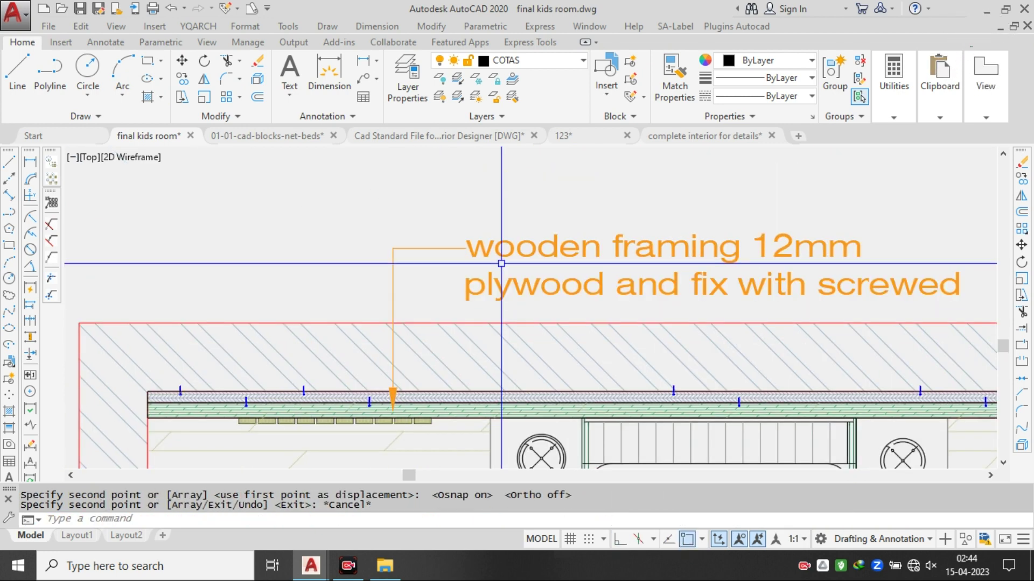
- Replace the copied leader's label with "plywood 18 mm thick" and "finish with laminate glossy white" on the second line
scroll(465, 249, "down", 4)
scroll(496, 232, "up", 4)
left_click(495, 233)
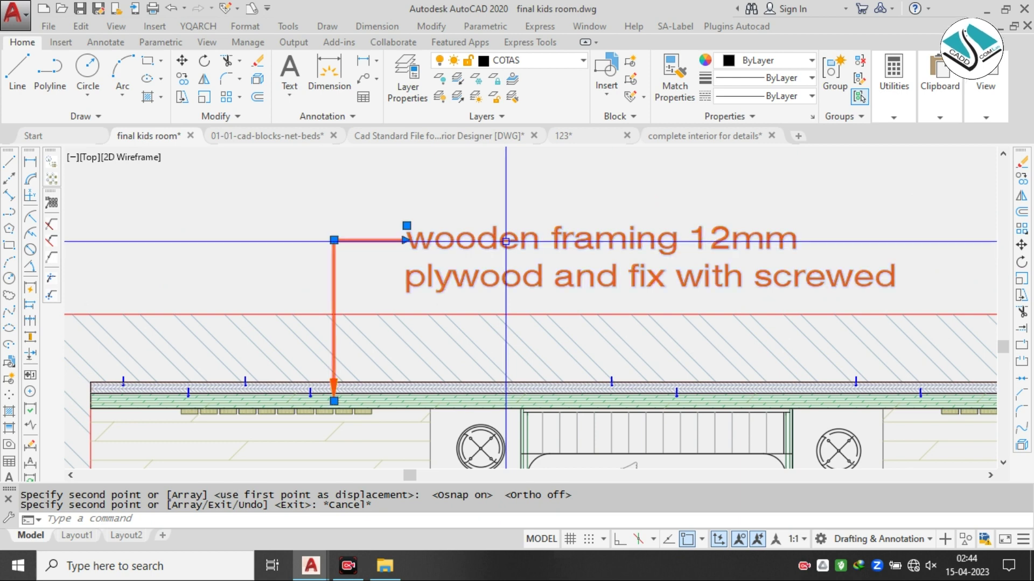
scroll(538, 242, "down", 3)
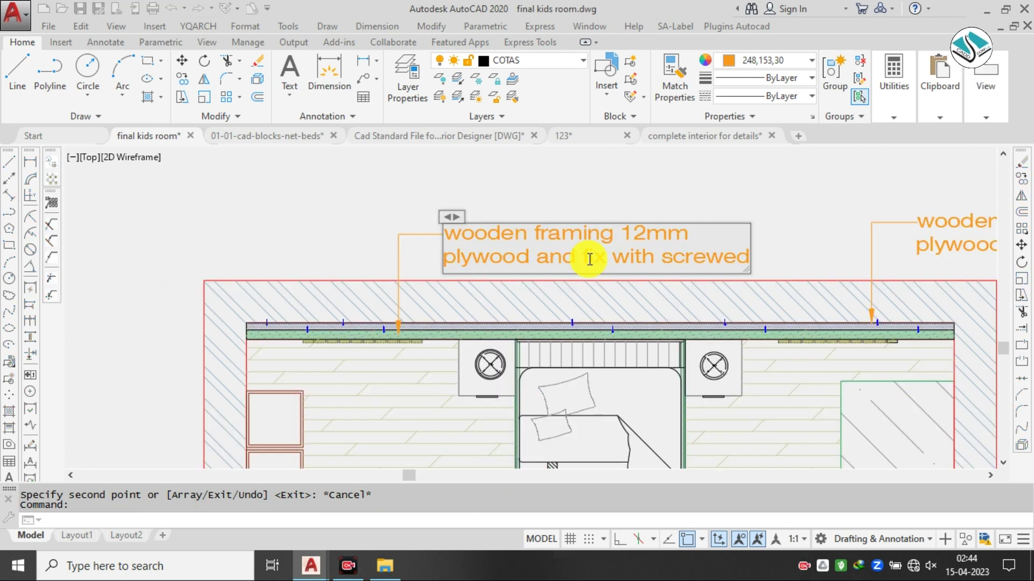
double_click(589, 258)
type("plywood 18 mm thick")
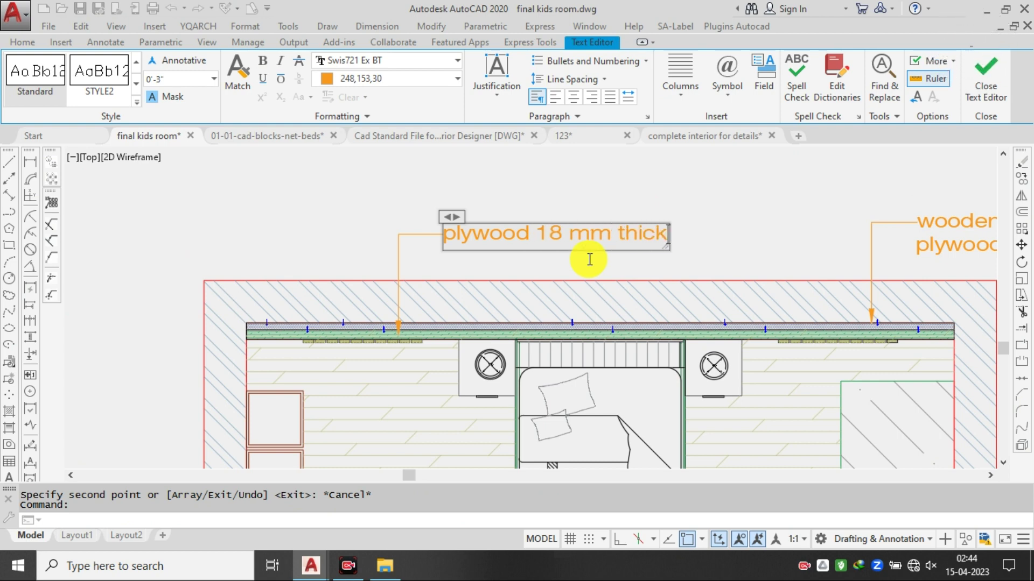
key("Return")
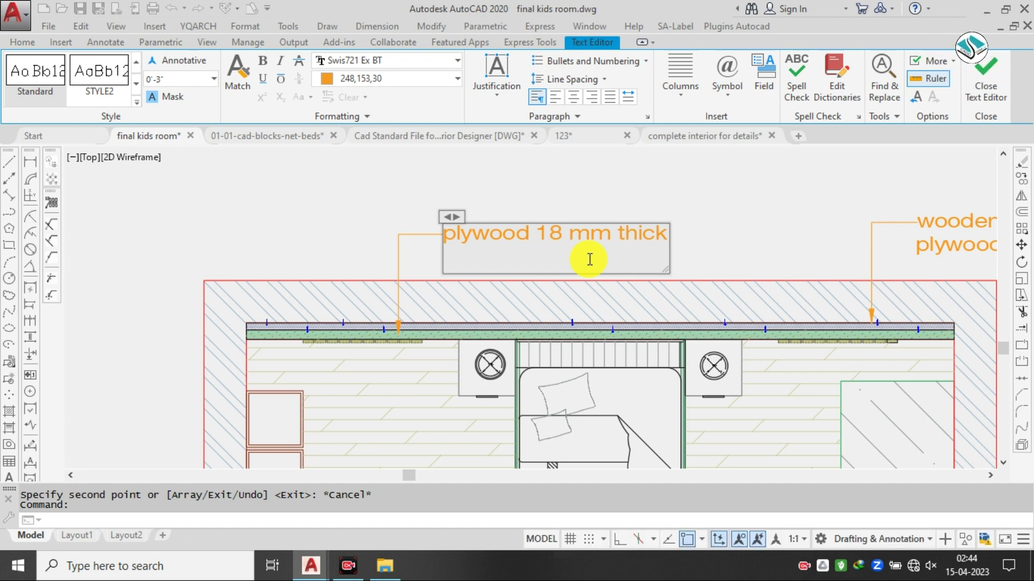
type("finish wi")
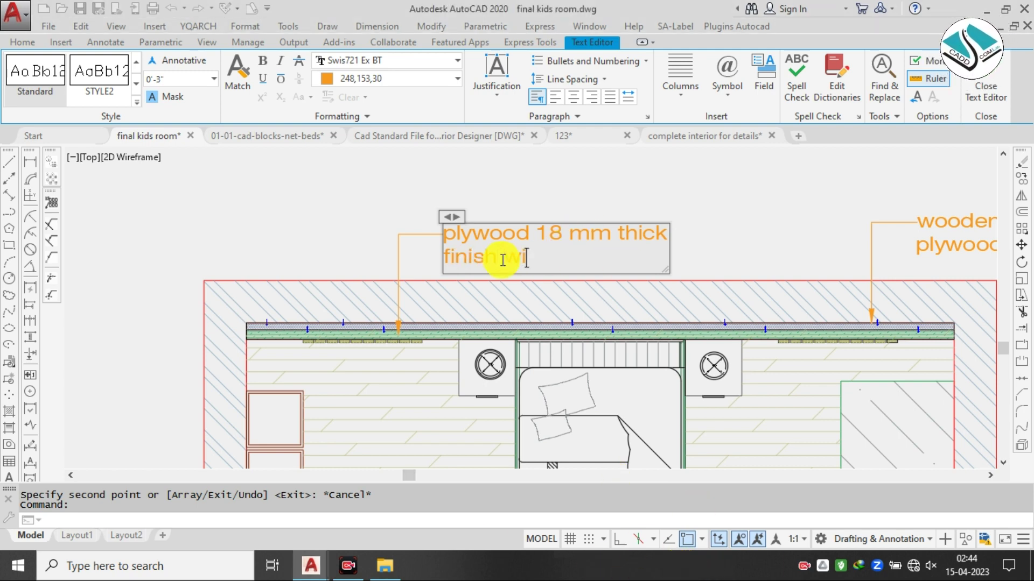
type("th lamin")
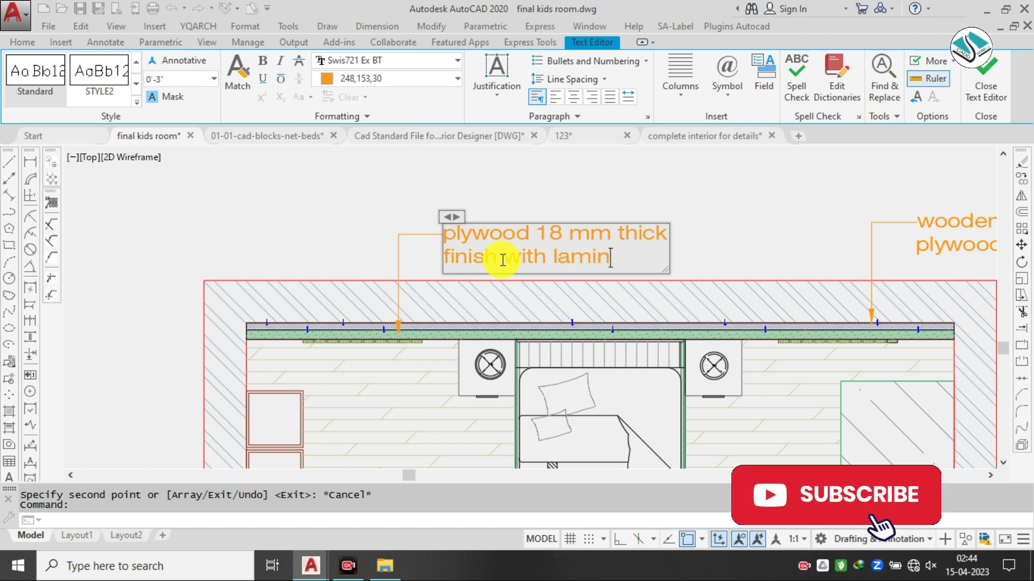
type("ate glossy white")
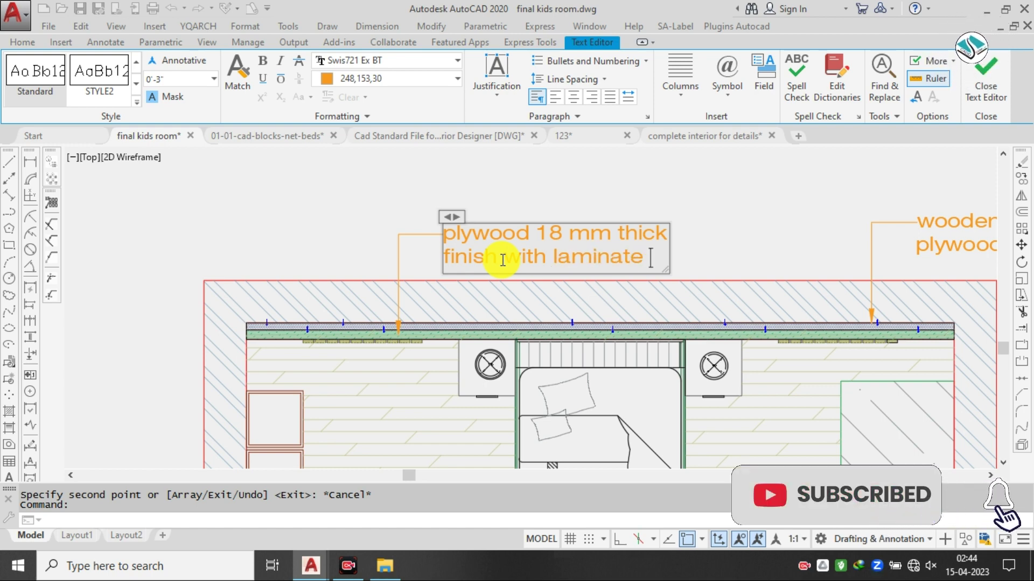
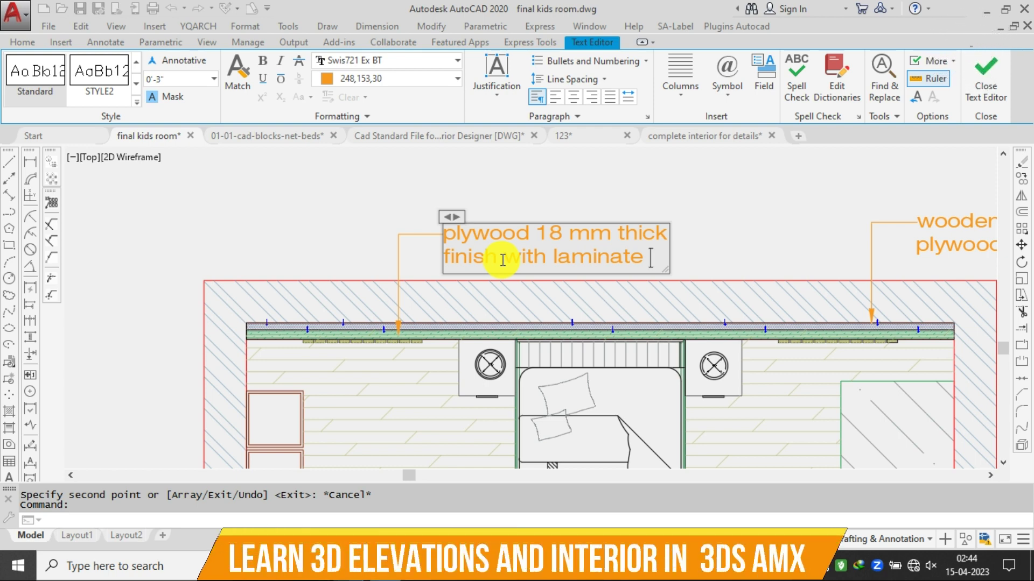
type("glossy white")
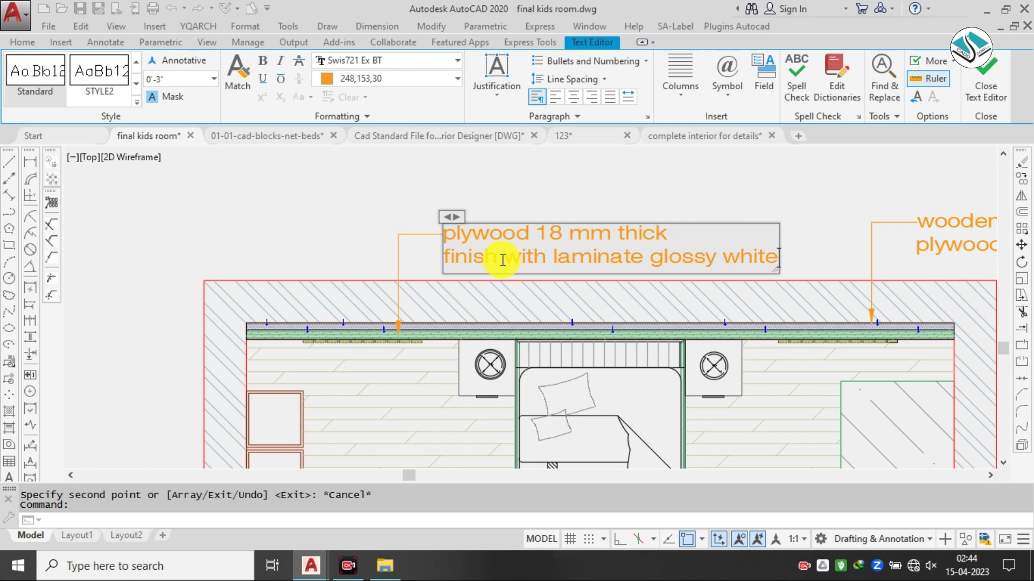
left_click(740, 173)
scroll(624, 239, "down", 4)
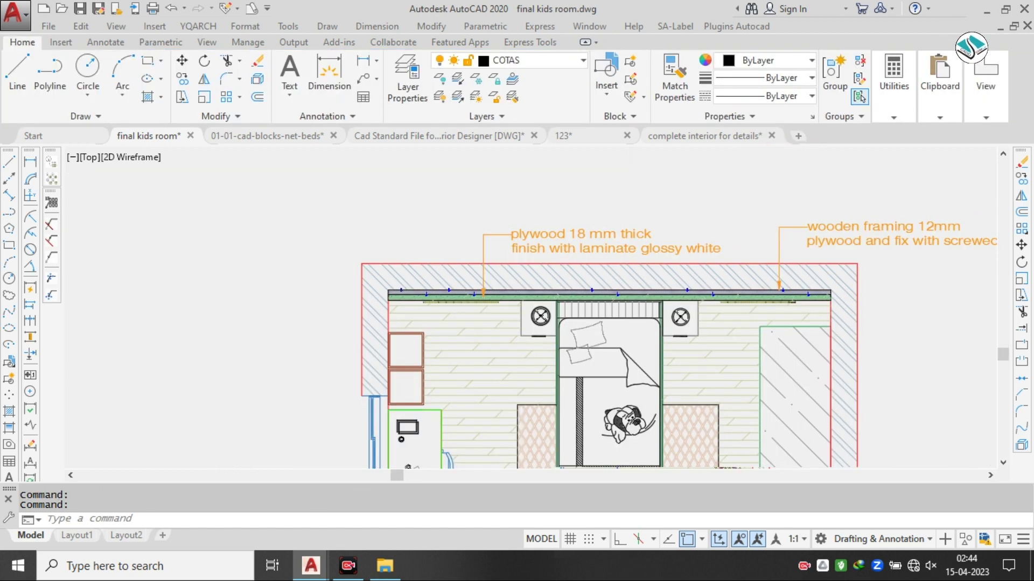
- Stretch the 18 mm plywood leader's elbow upward to raise its label farther above the wall
scroll(605, 224, "up", 4)
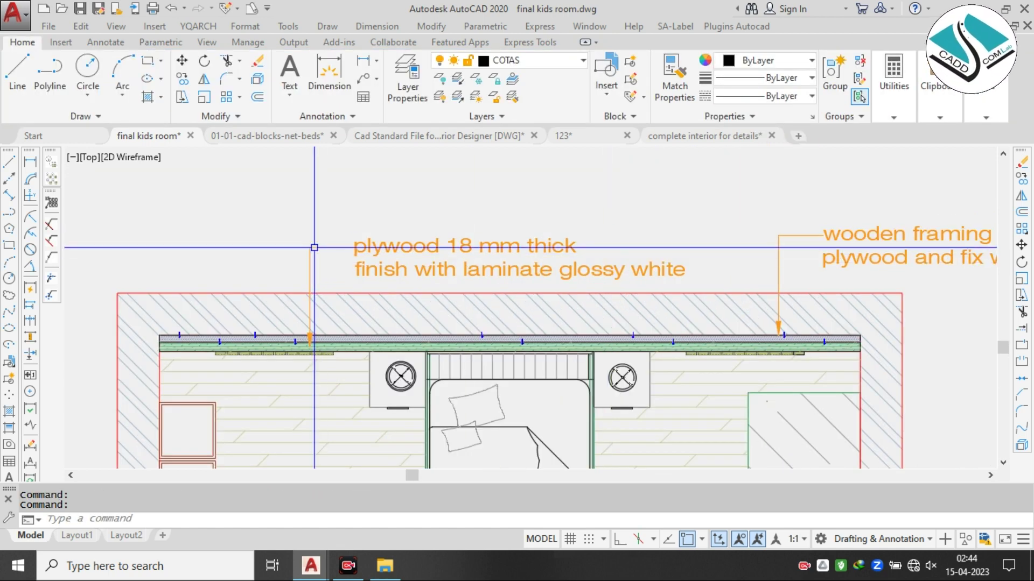
left_click(310, 247)
left_click(310, 247)
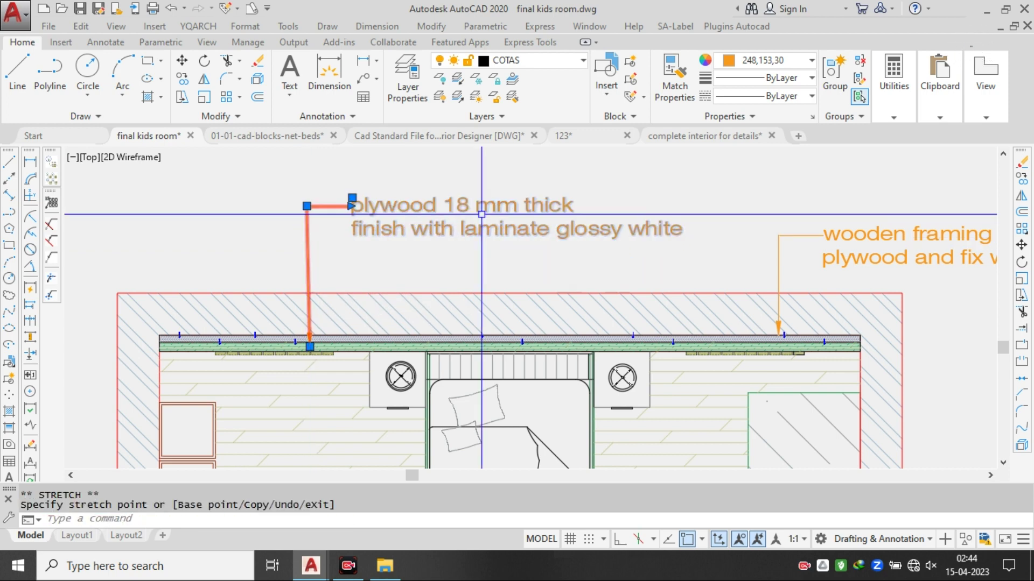
left_click(308, 205)
key("Escape")
- Stretch the wooden framing leader's elbow upward to about the same height as the plywood label
scroll(487, 213, "down", 2)
scroll(669, 224, "up", 2)
left_click(672, 219)
left_click(673, 218)
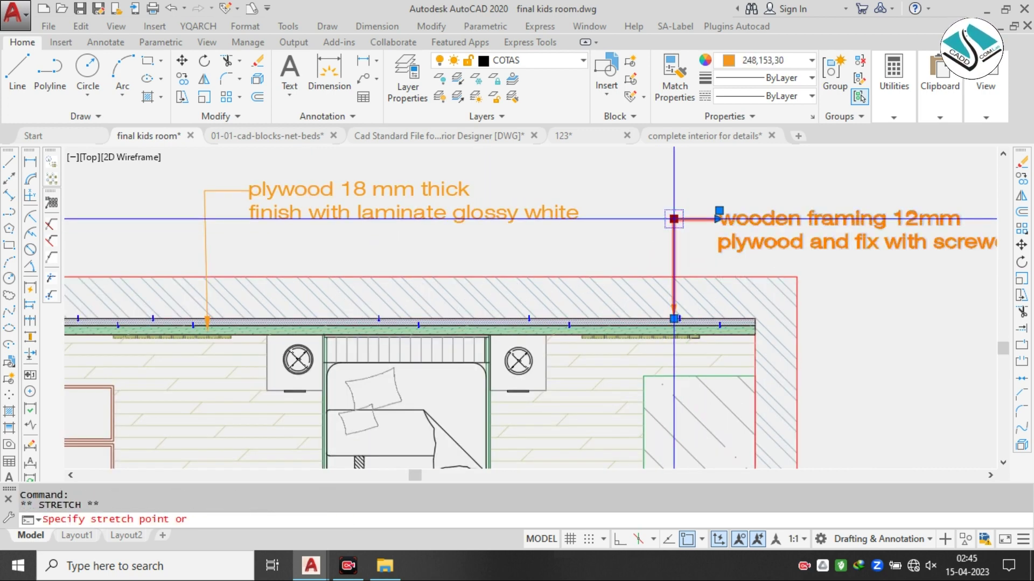
key("Escape")
- Examine the bedroom reference images alongside the annotated kids room plan
scroll(438, 154, "down", 6)
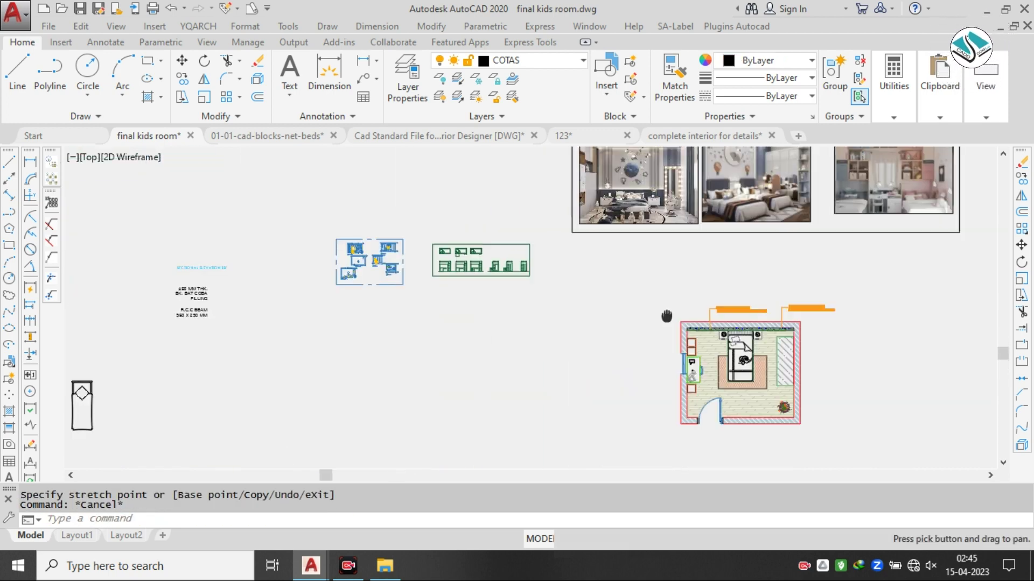
scroll(529, 254, "up", 6)
scroll(462, 234, "down", 6)
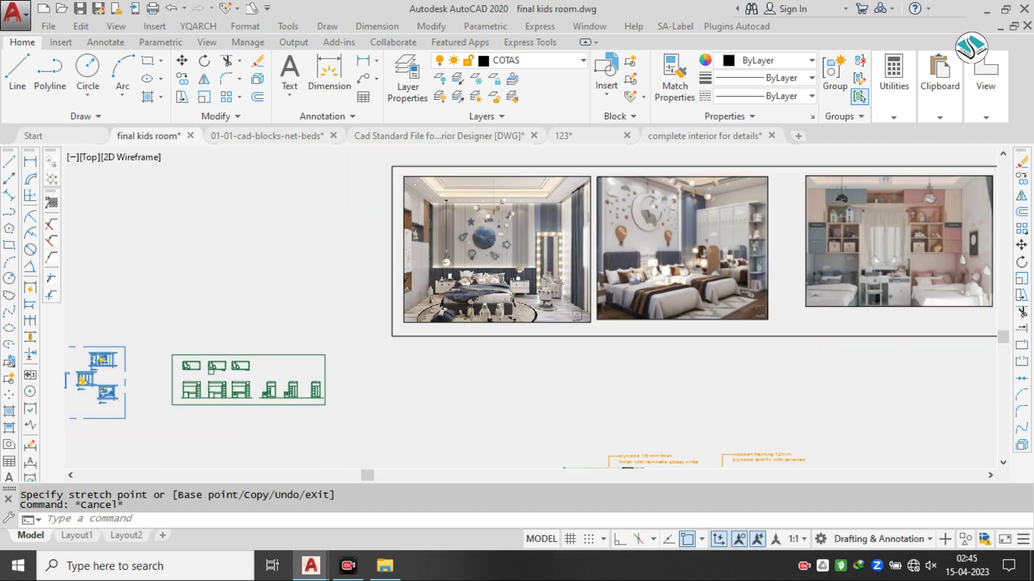
middle_click_drag(595, 375, 595, 375)
scroll(530, 286, "up", 5)
scroll(477, 203, "down", 5)
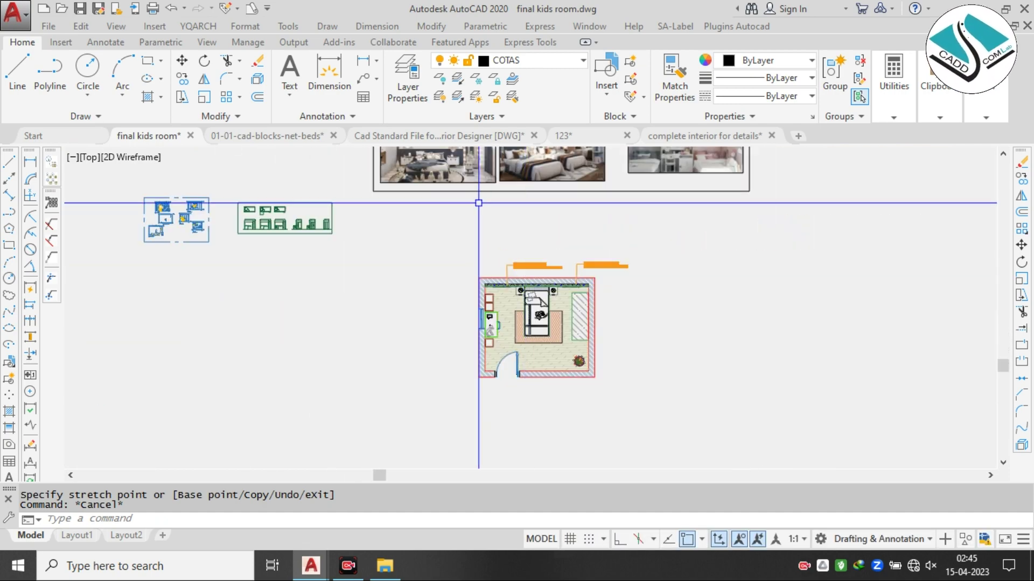
scroll(442, 239, "up", 6)
scroll(453, 243, "down", 7)
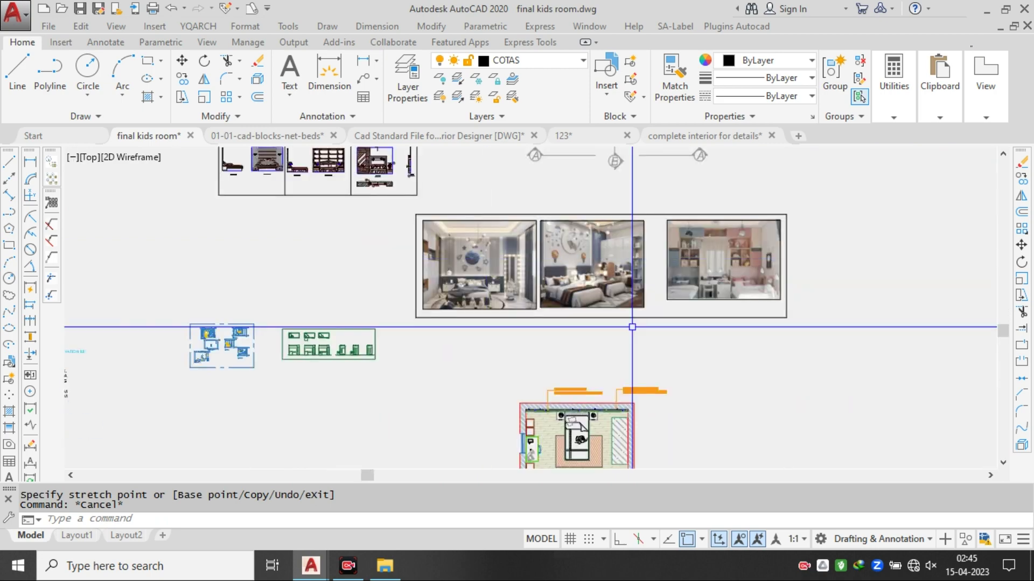
middle_click_drag(609, 358, 585, 220)
scroll(560, 249, "up", 8)
left_click(574, 263)
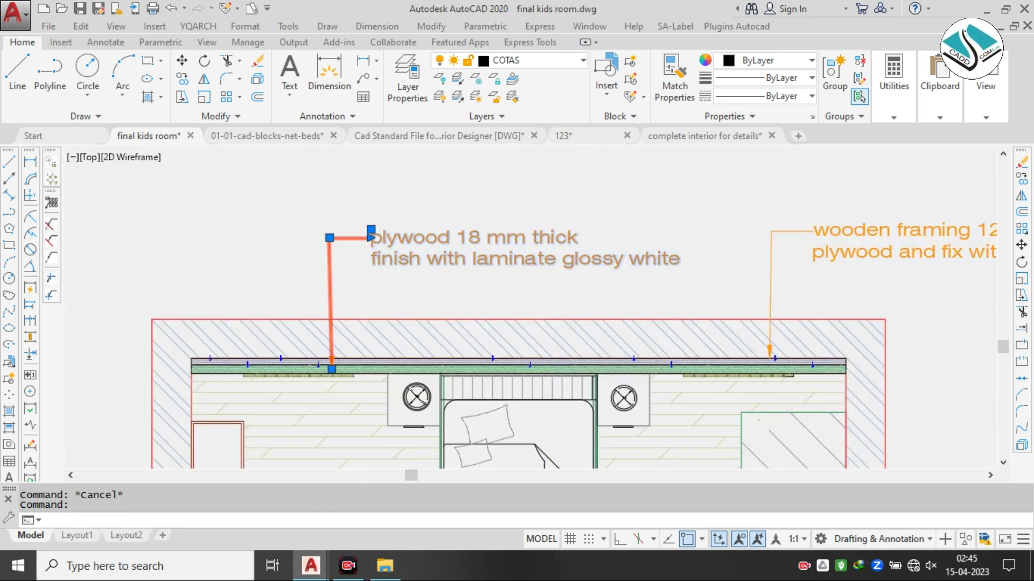
double_click(587, 262)
left_click(520, 206)
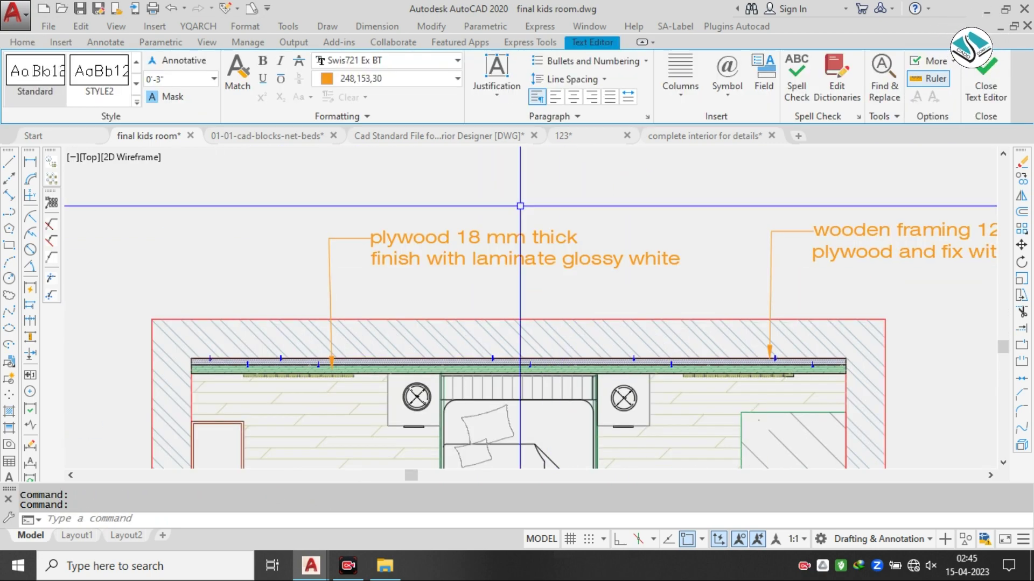
middle_click_drag(425, 230, 517, 219)
key("Escape")
- Copy the 18 mm plywood leader so its arrow points at the first groove strip near the room's upper-left corner
left_click(569, 186)
left_click(476, 272)
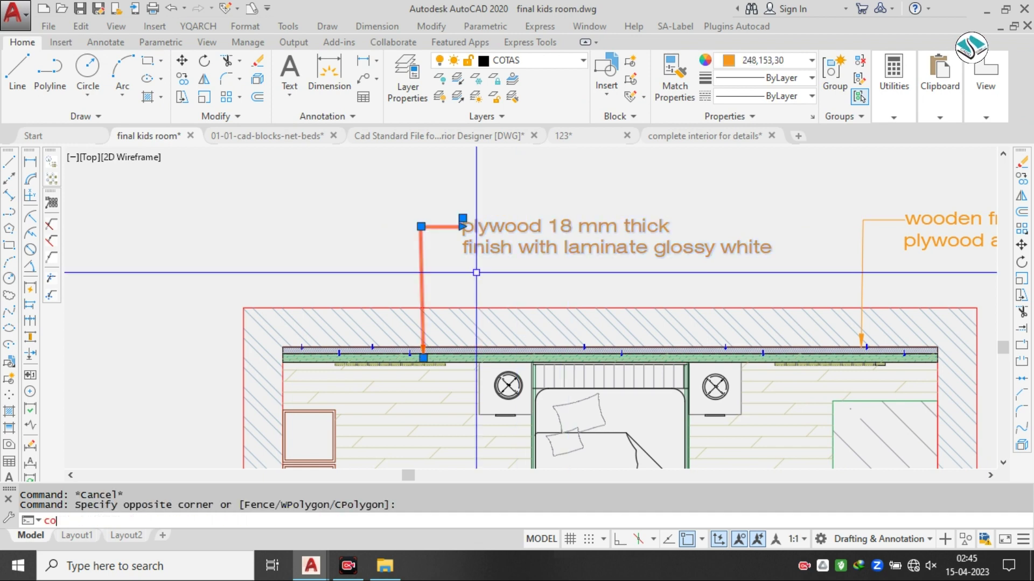
type("co")
key("space")
scroll(446, 359, "up", 4)
left_click(390, 354)
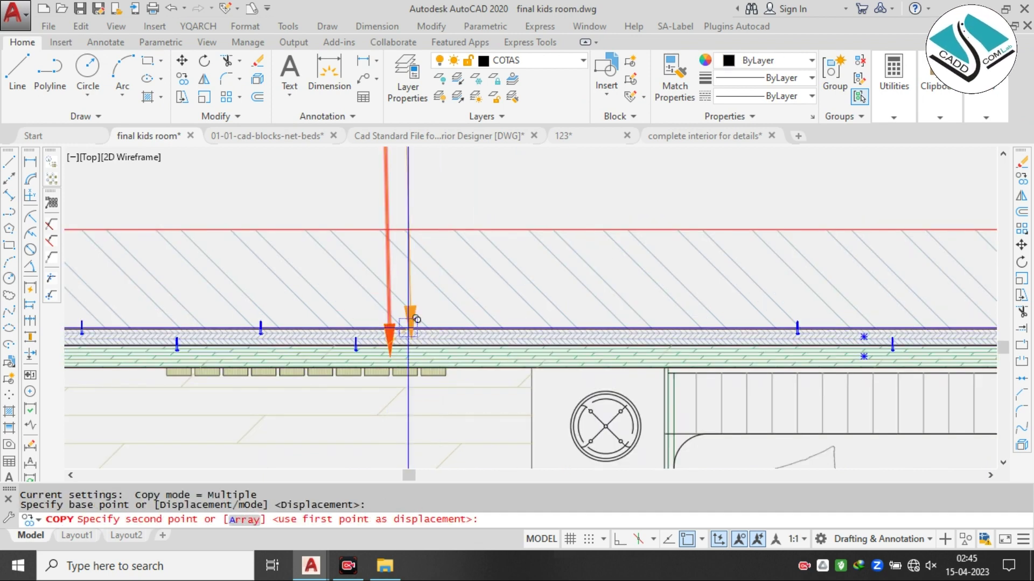
scroll(411, 327, "down", 6)
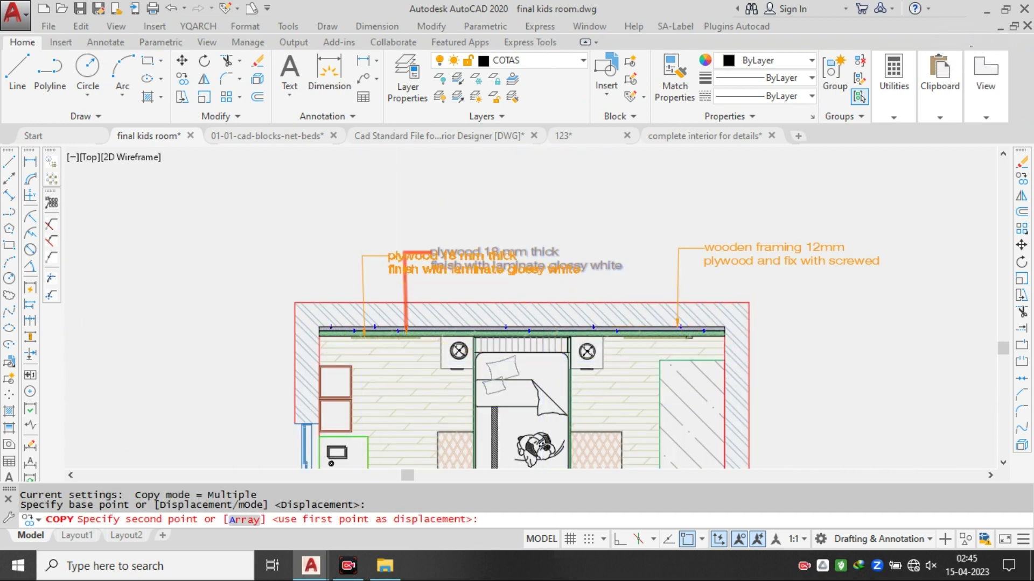
scroll(338, 335, "up", 4)
scroll(346, 327, "up", 6)
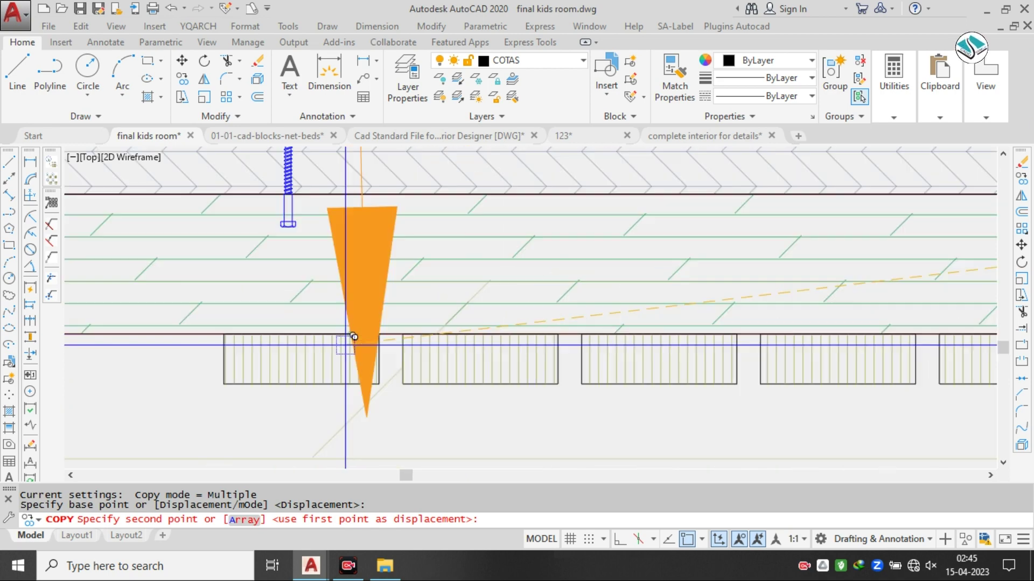
left_click(243, 299)
scroll(384, 337, "down", 5)
key("Escape")
scroll(474, 297, "up", 5)
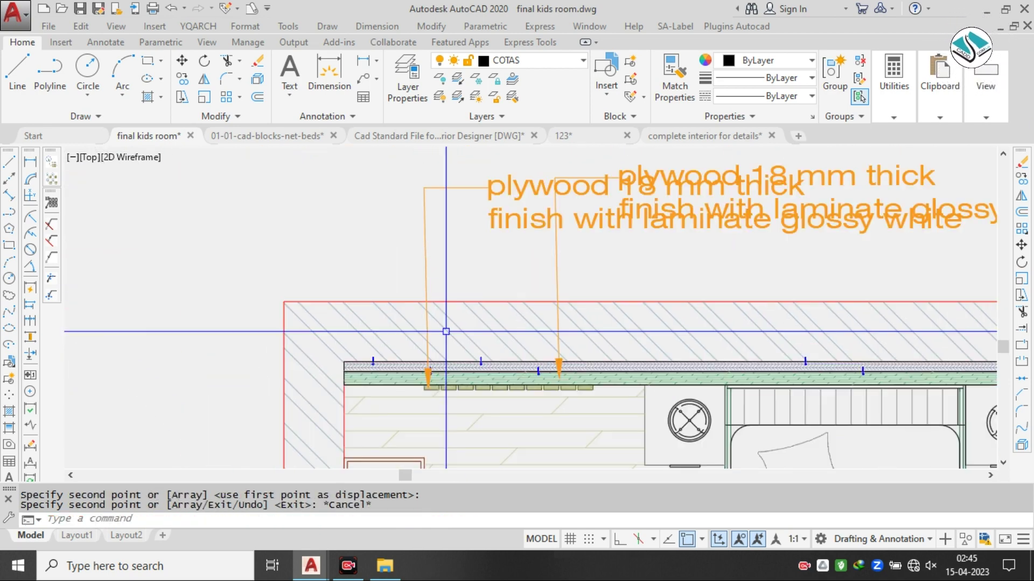
- Stretch the copied leader's elbow upward to raise its label clear of the original 18 mm plywood label
middle_click_drag(474, 296, 449, 370)
left_click(398, 260)
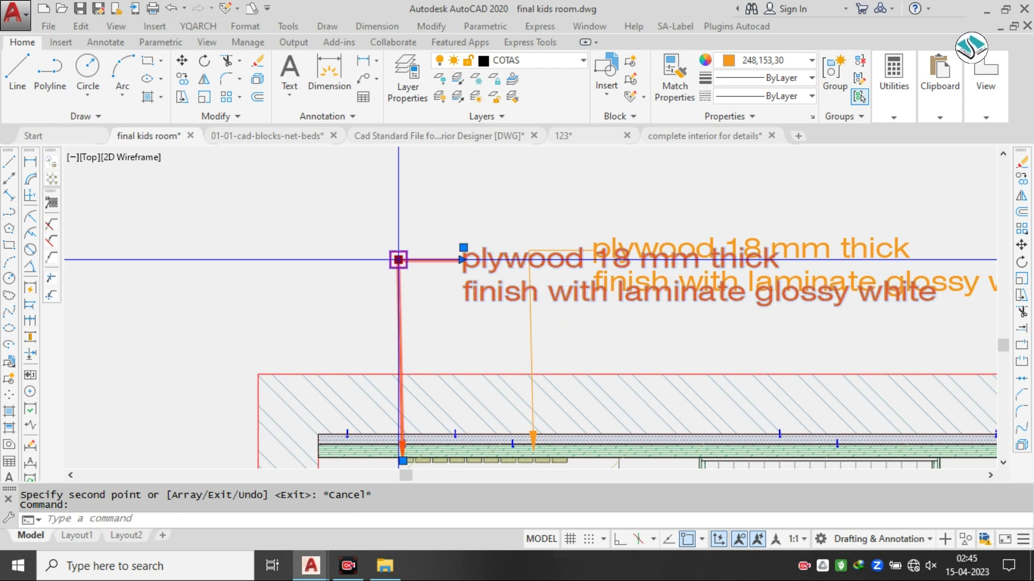
left_click(399, 259)
key("F8")
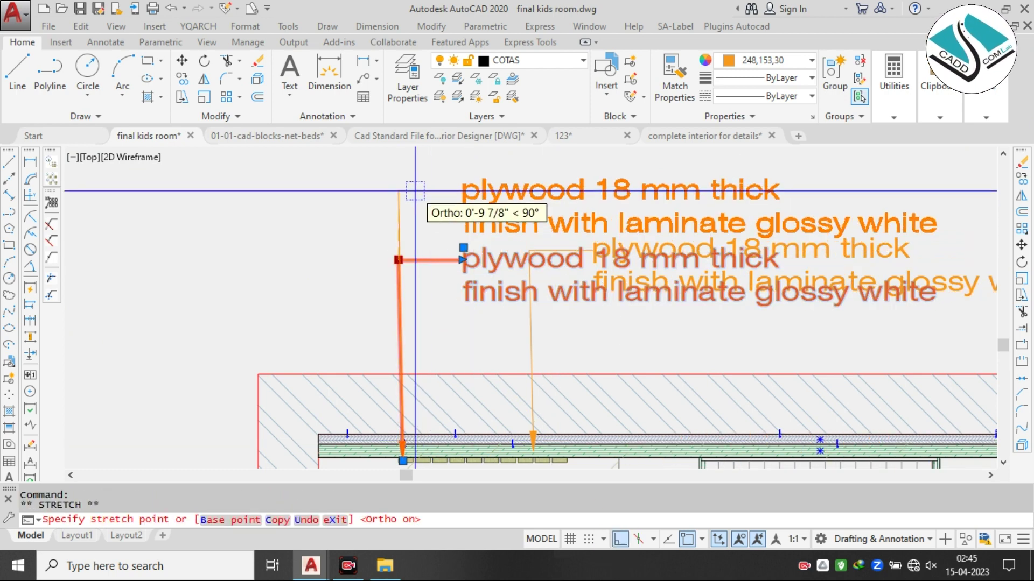
left_click(620, 539)
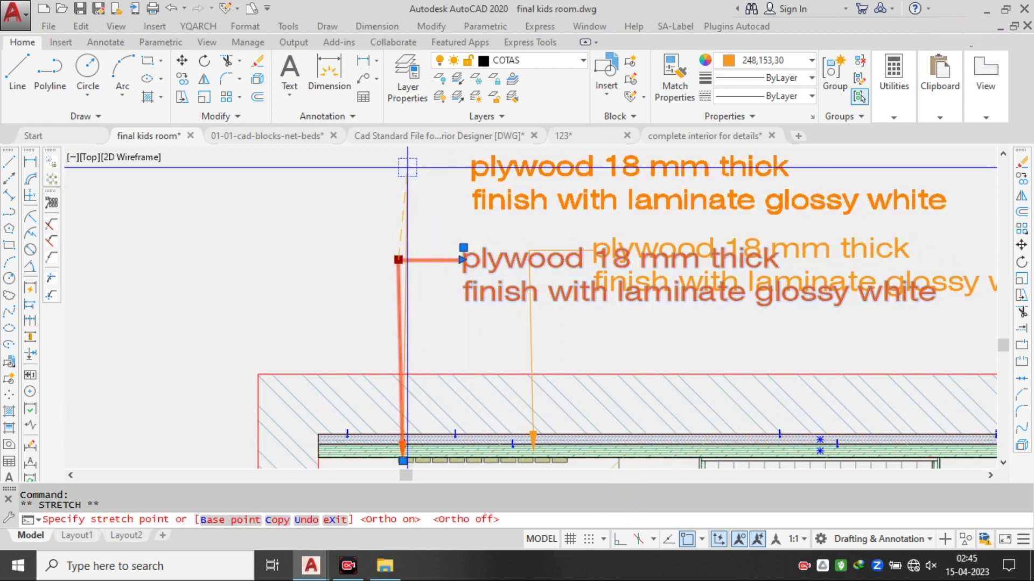
key("Escape")
scroll(539, 233, "down", 2)
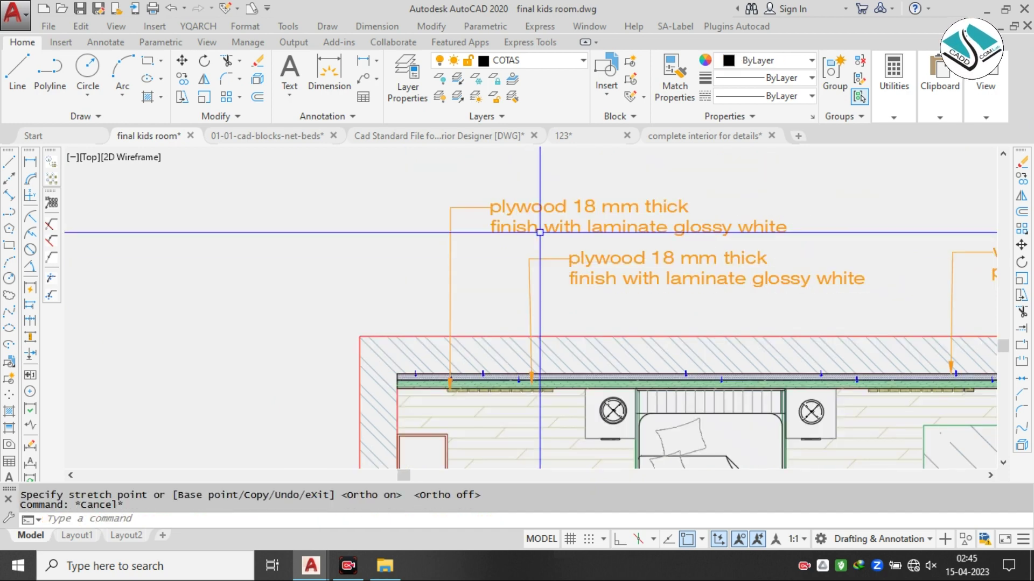
- Change the first line of the groove strip leader's label to "plywood 12 mm thick"
left_click(579, 202)
key("Escape")
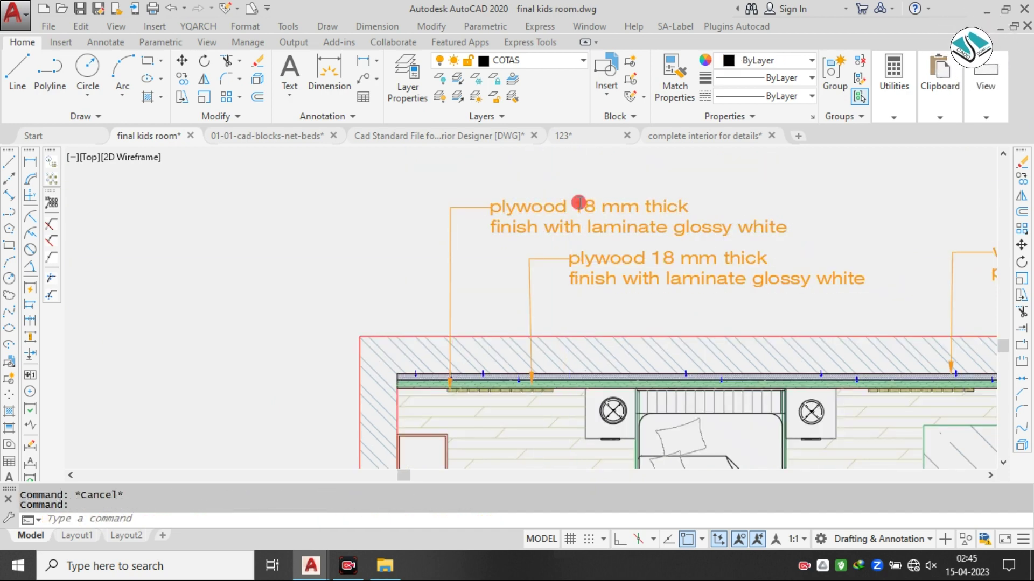
double_click(579, 203)
left_click_drag(700, 208, 575, 203)
type("12 mm thi")
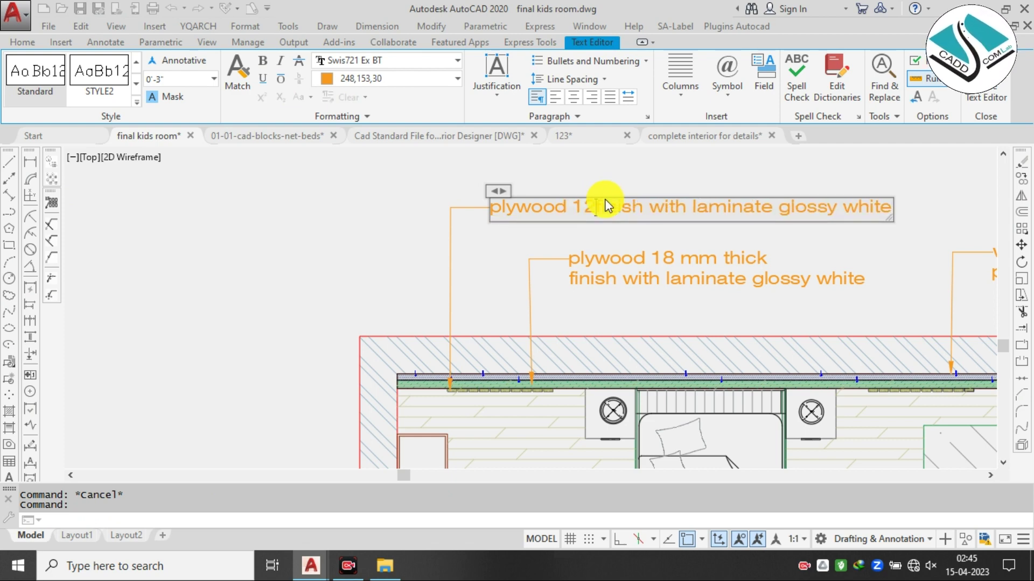
type("ck")
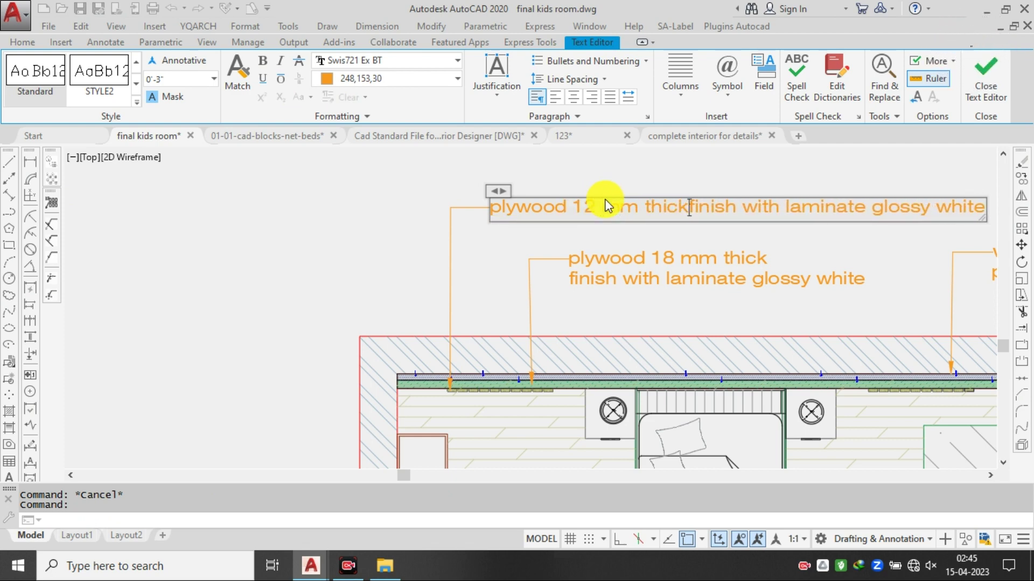
key("Return")
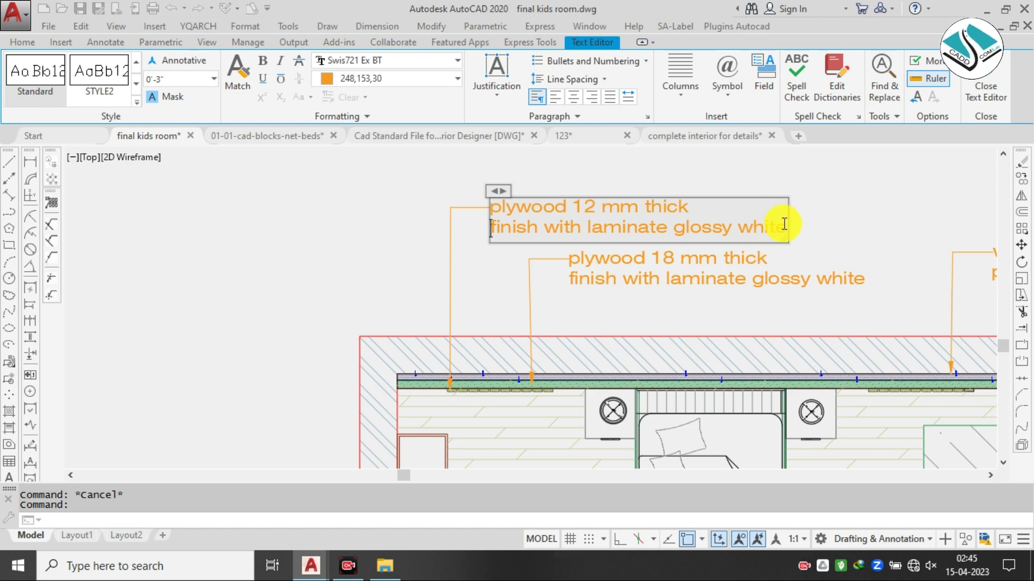
- Replace the second line of the groove strip leader's label with "wooden groove"
left_click_drag(786, 227, 495, 223)
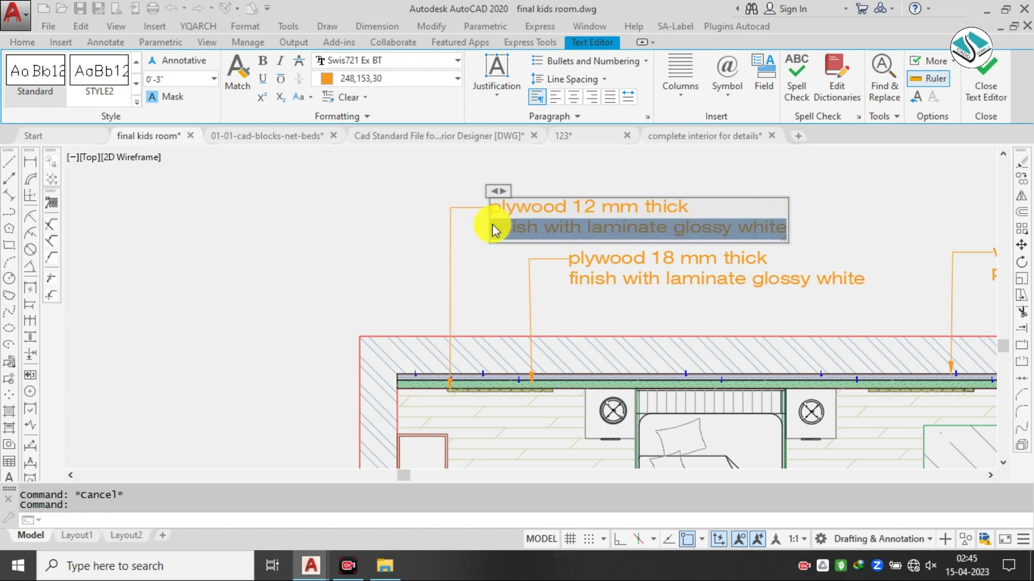
key("BackSpace")
type("wooden")
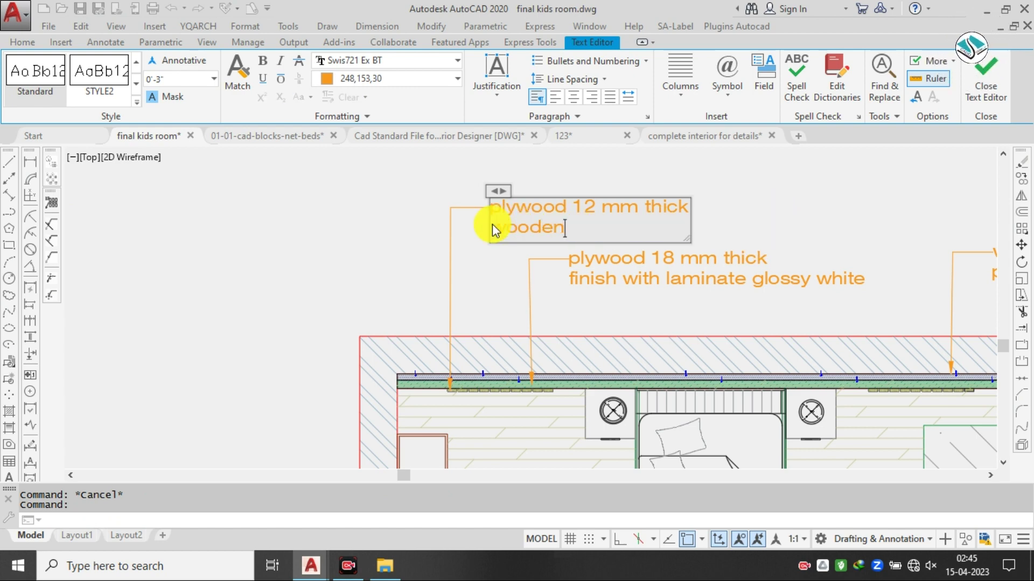
type(" gr")
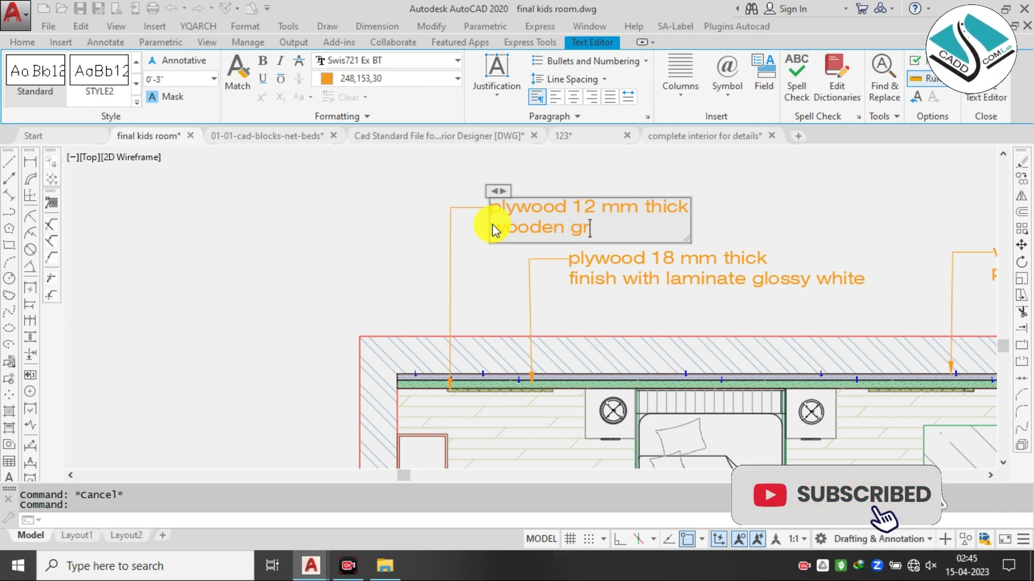
type("o")
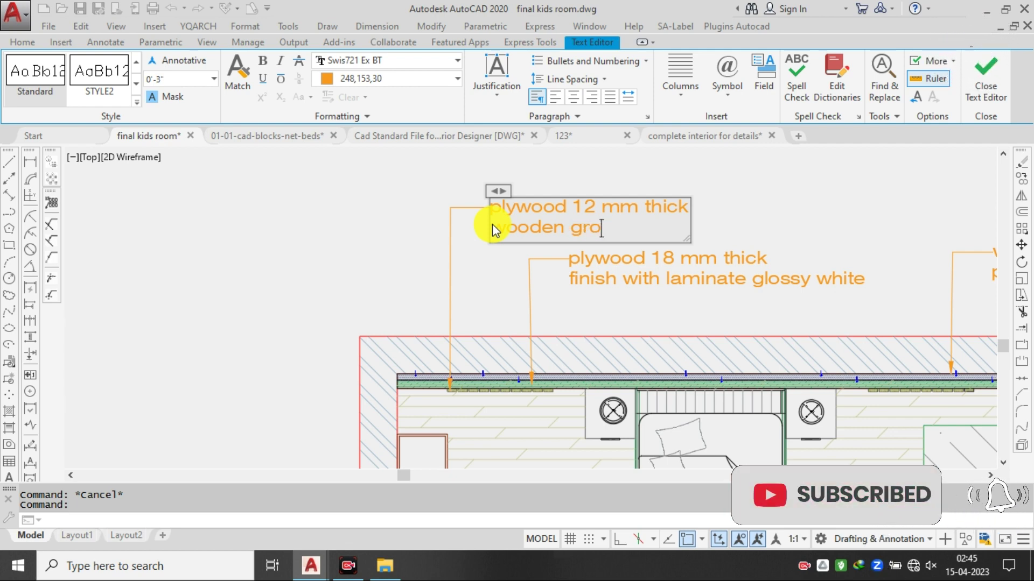
type("ove")
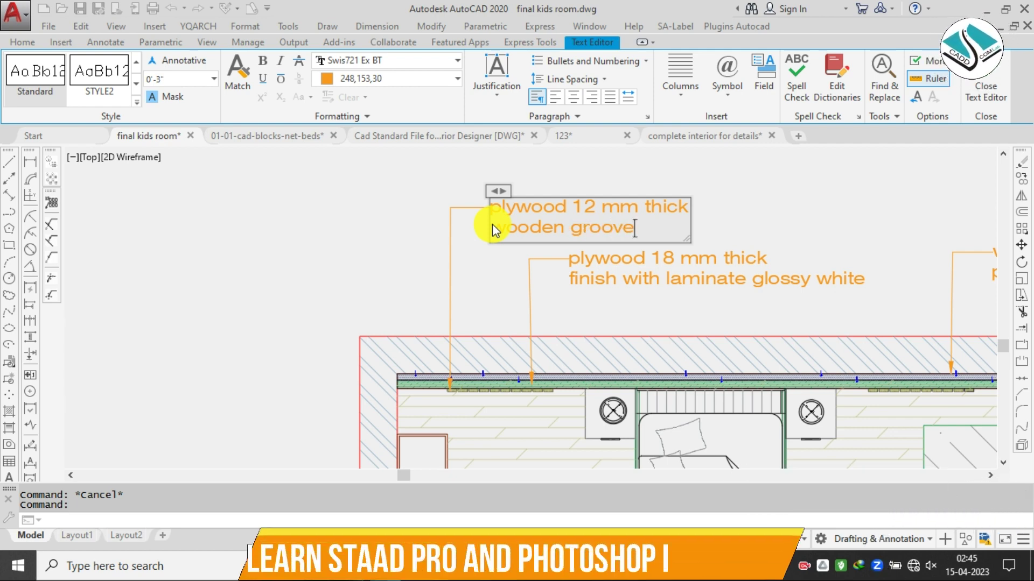
left_click(364, 208)
- Copy the wooden groove leader so its arrow points into the upper shelf box beside the room's left wall
scroll(625, 221, "down", 3)
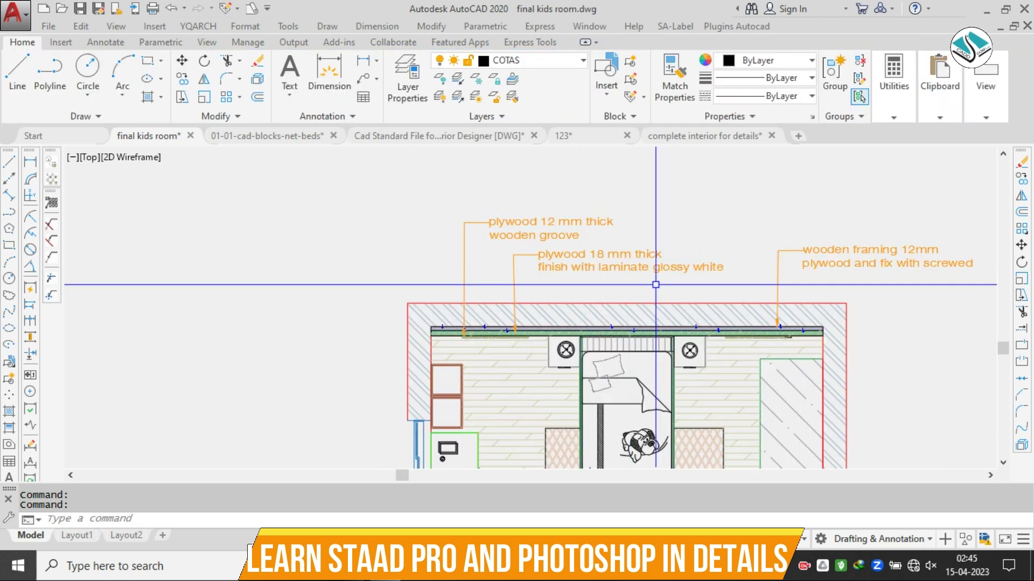
middle_click_drag(655, 284, 565, 240)
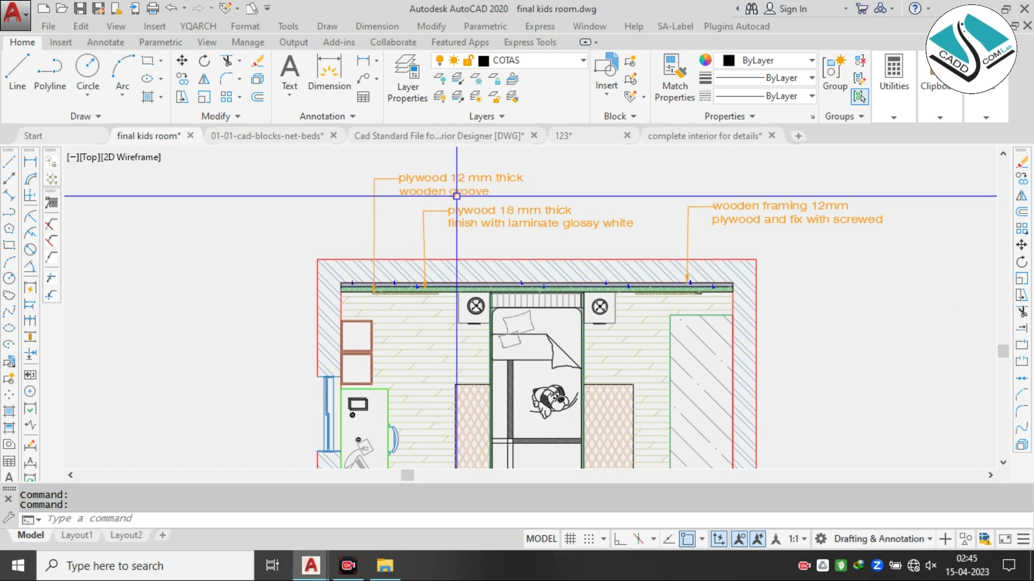
middle_click_drag(456, 196, 553, 199)
left_click(506, 183)
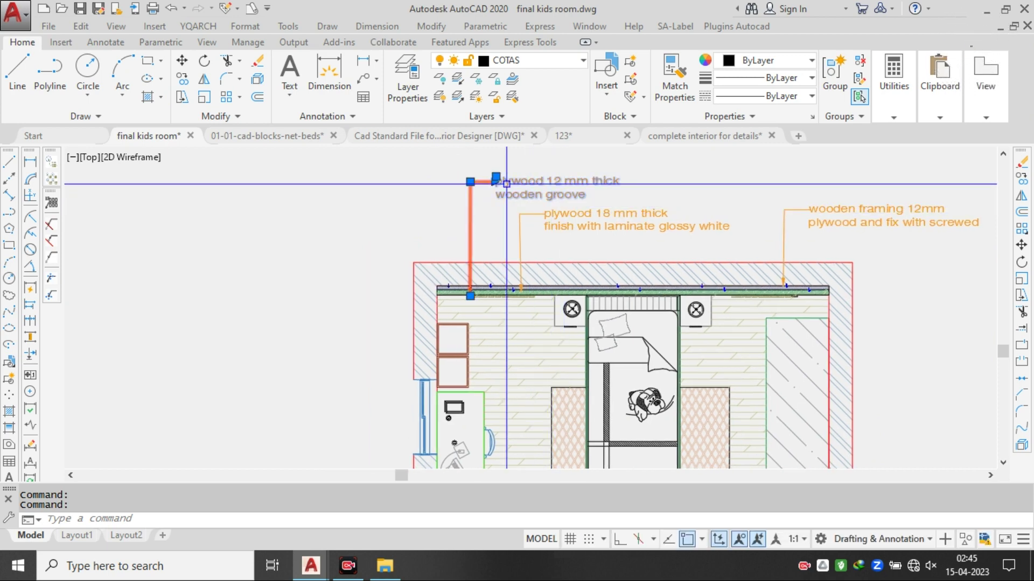
type("co")
key("Return")
scroll(481, 315, "up", 2)
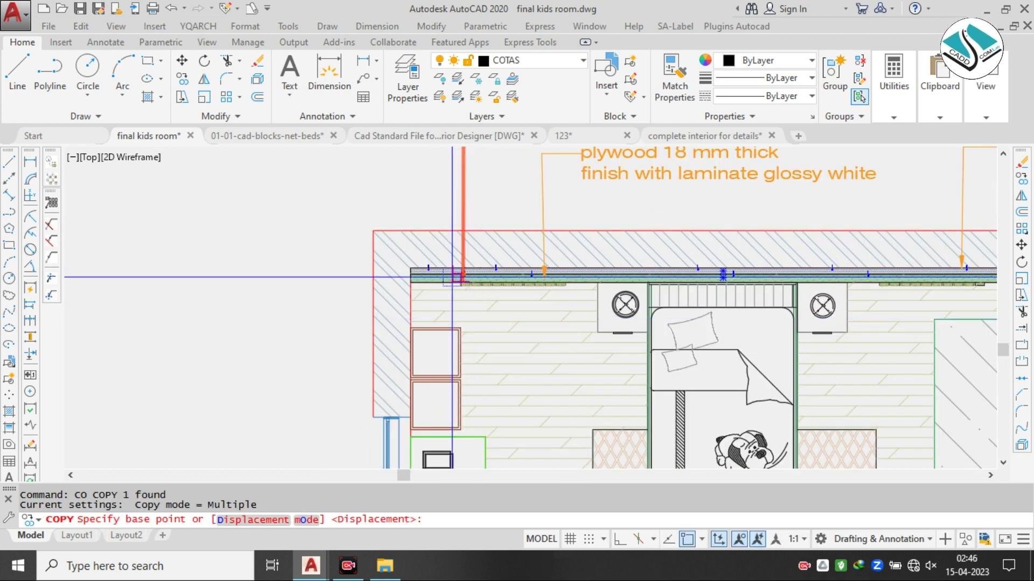
left_click(469, 290)
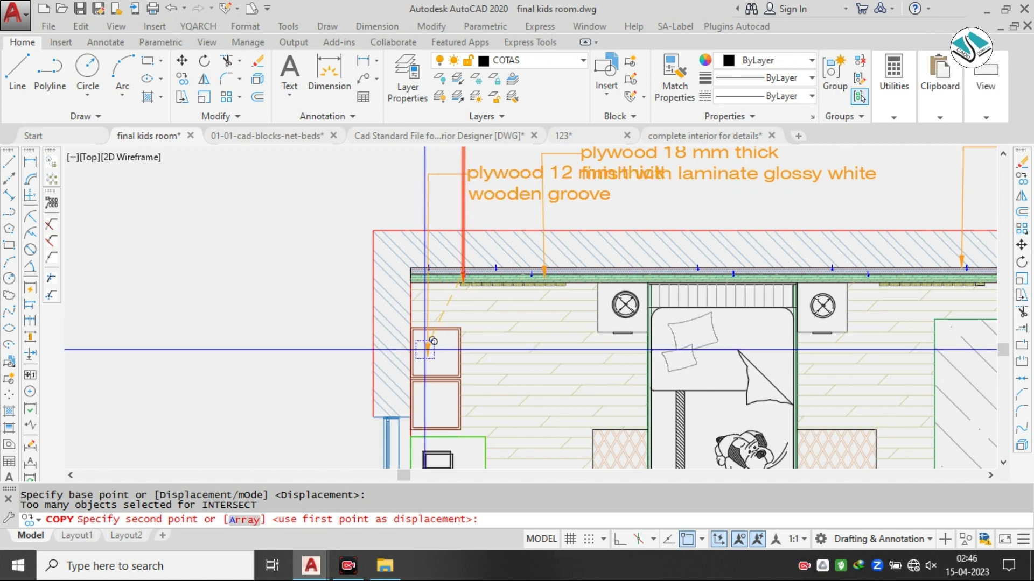
left_click(427, 354)
key("Escape")
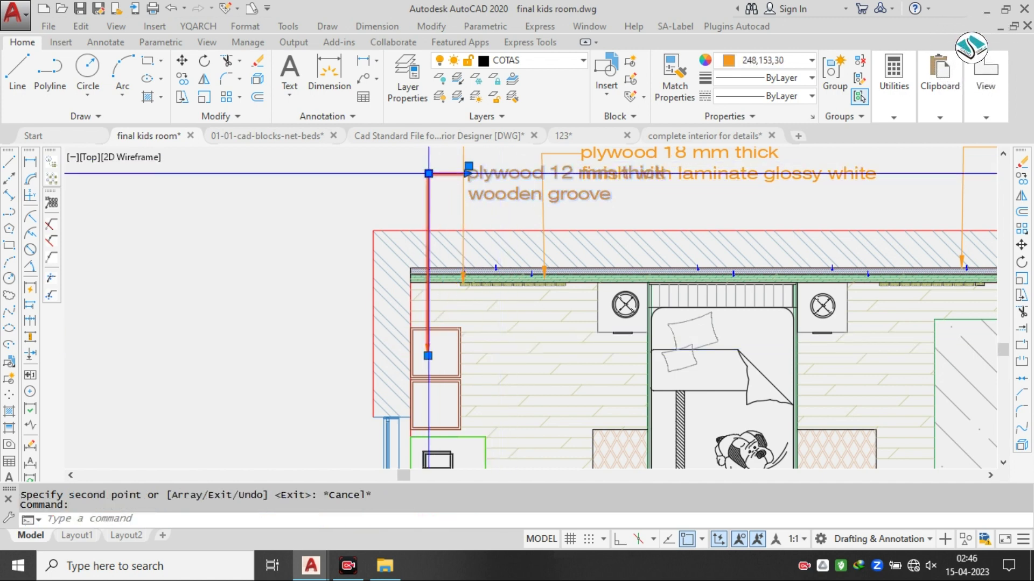
- Stretch the shelf leader's elbow outside the left wall, level with its arrow, so the leader runs horizontally
left_click(428, 174)
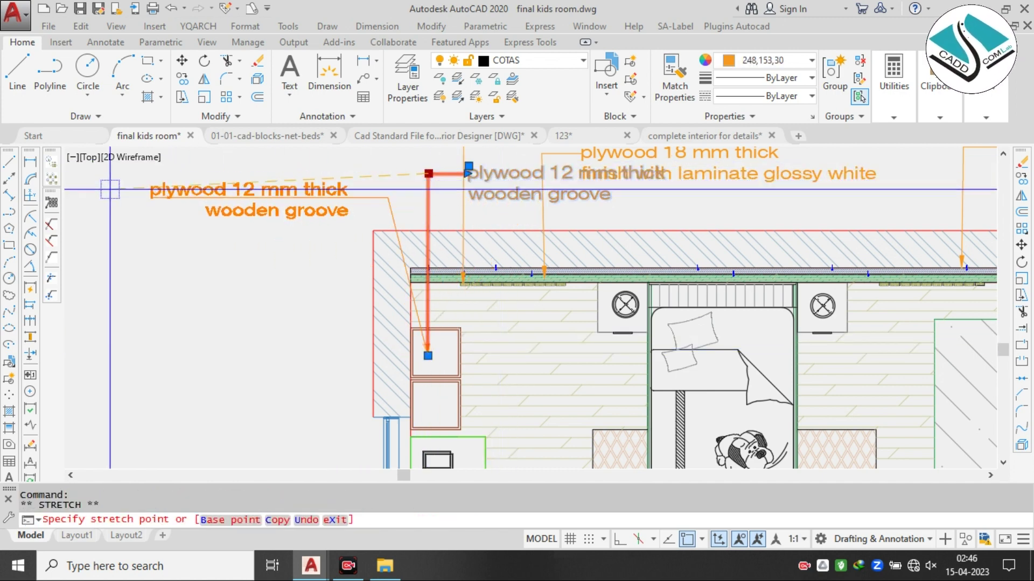
middle_click_drag(178, 207, 276, 219)
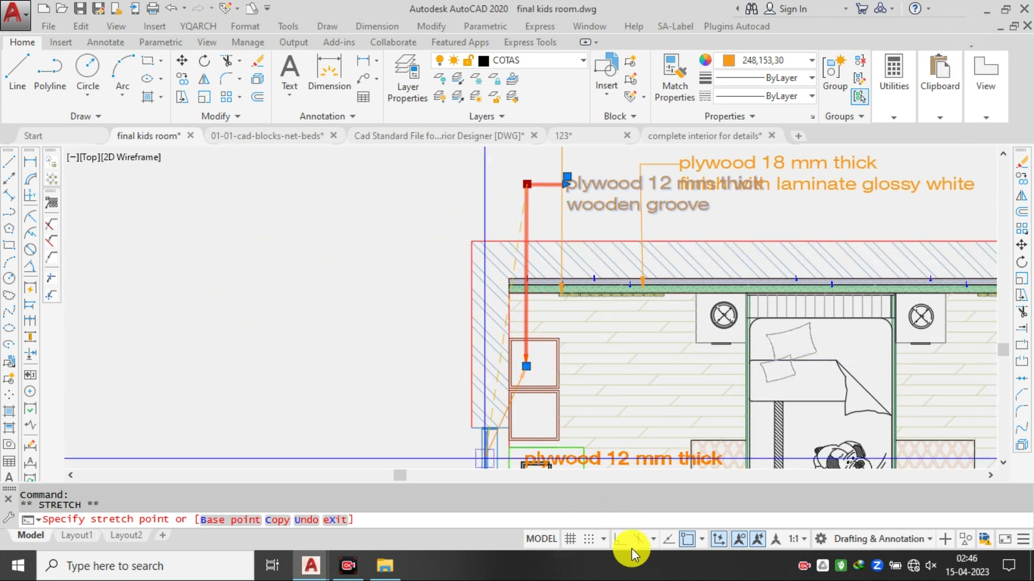
left_click(153, 355)
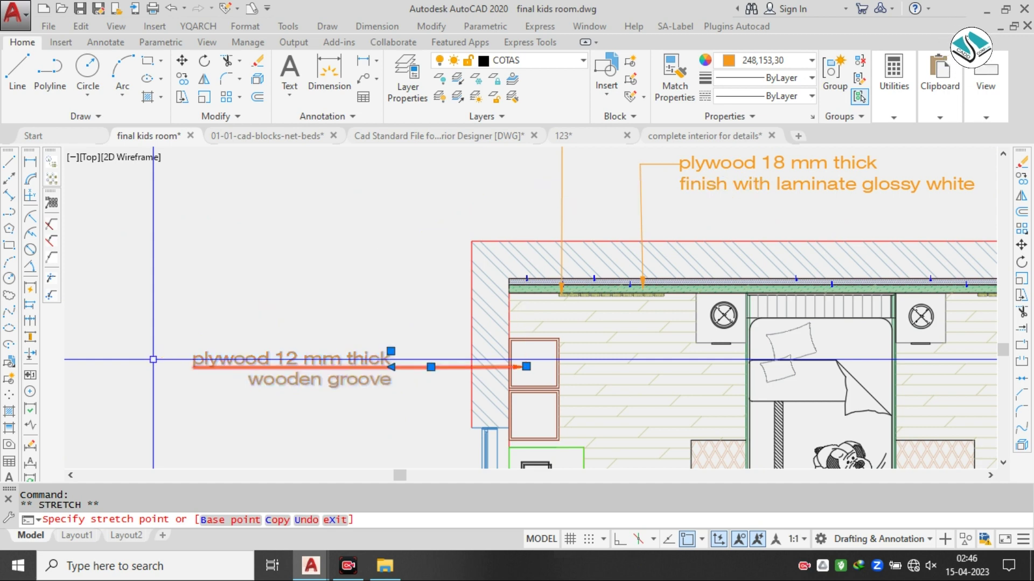
key("Escape")
- Replace the label of the leader pointing into the upper shelf box with "plywood shelf"
middle_click_drag(556, 306, 637, 247)
left_click(500, 309)
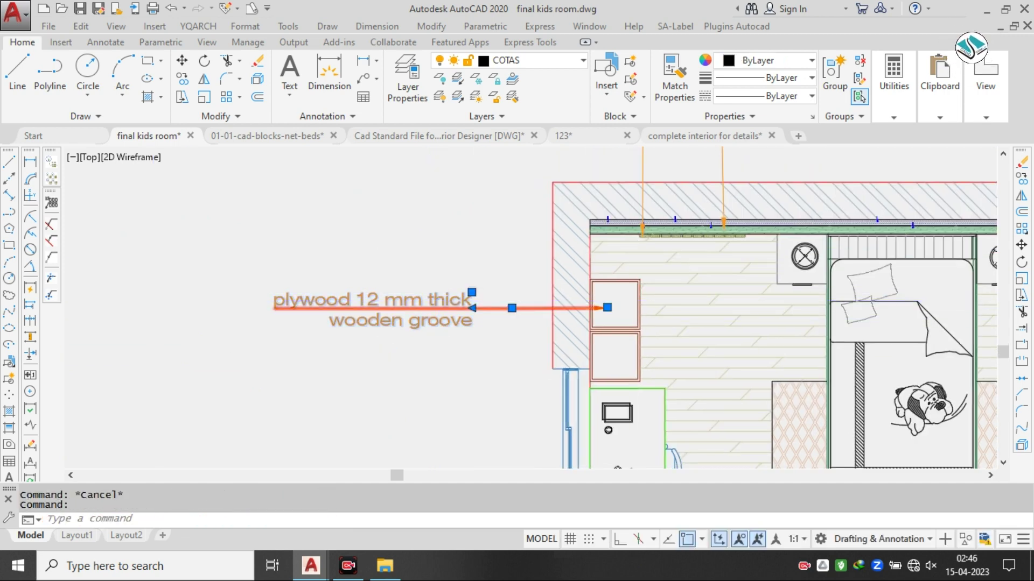
double_click(439, 300)
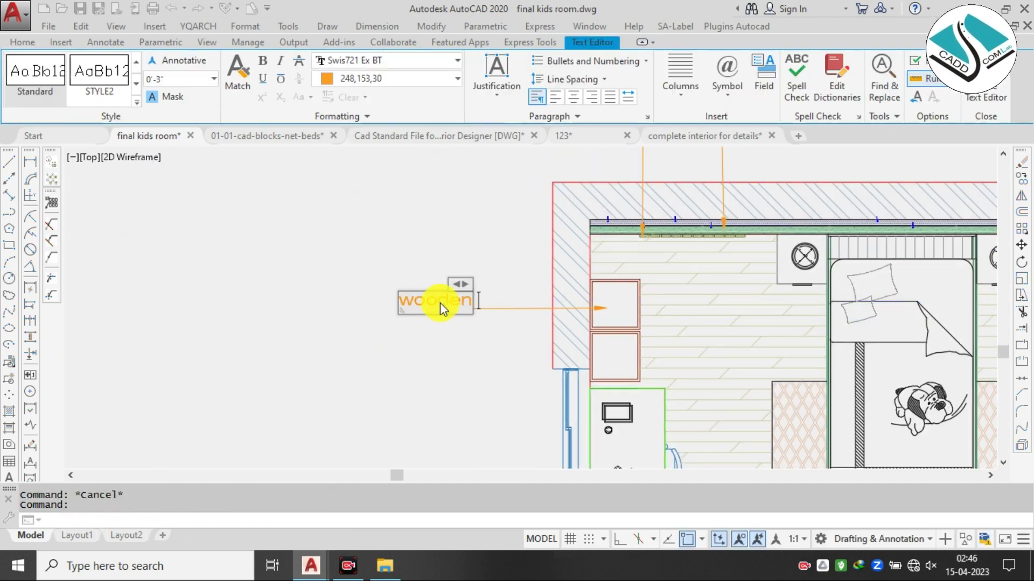
key("ctrl+a")
type("plywood")
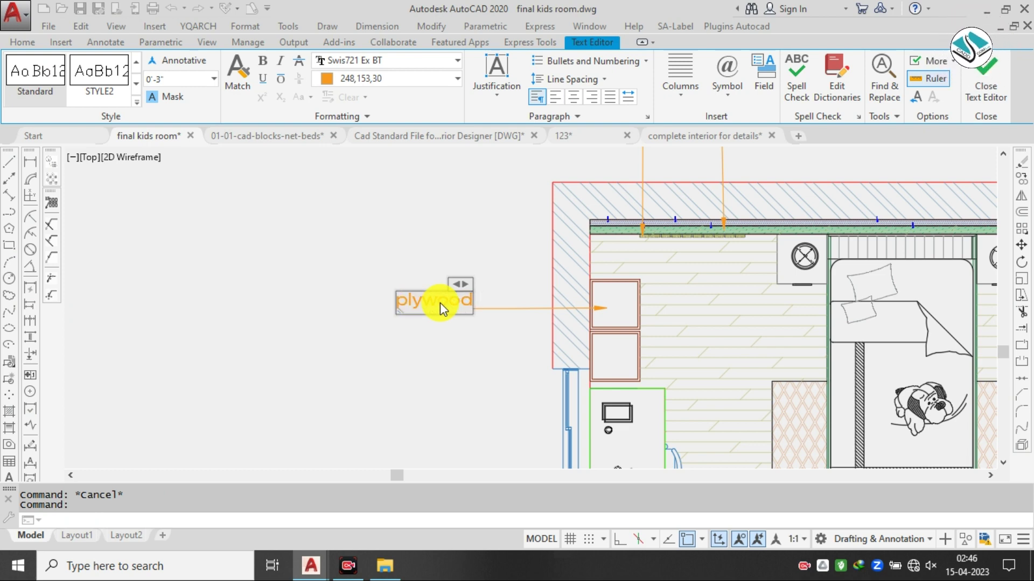
type(" shelf")
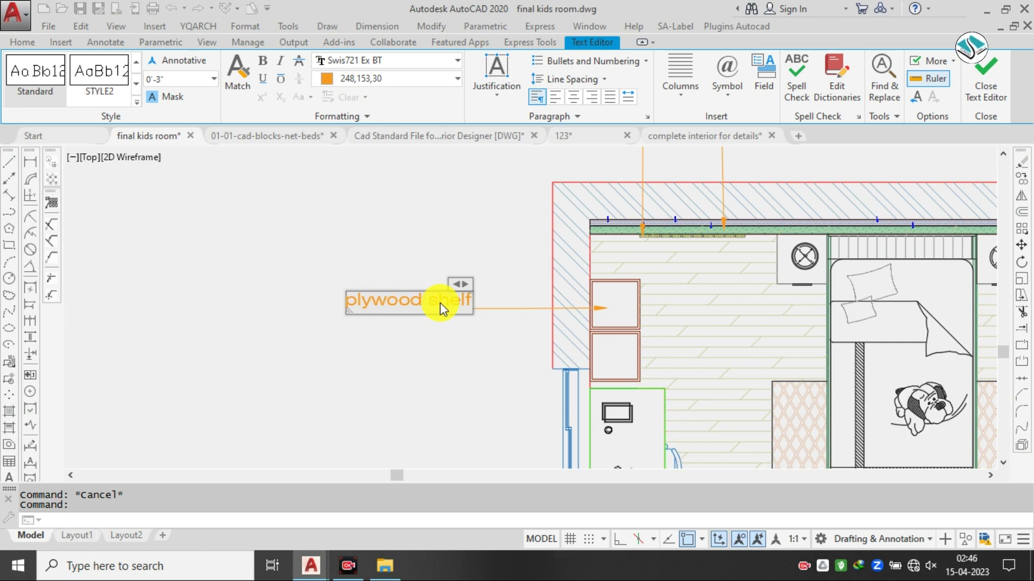
- Add "wooden material finish with" and "laminate sheet" as the second and third lines of the plywood shelf label
key("Return")
type("wood")
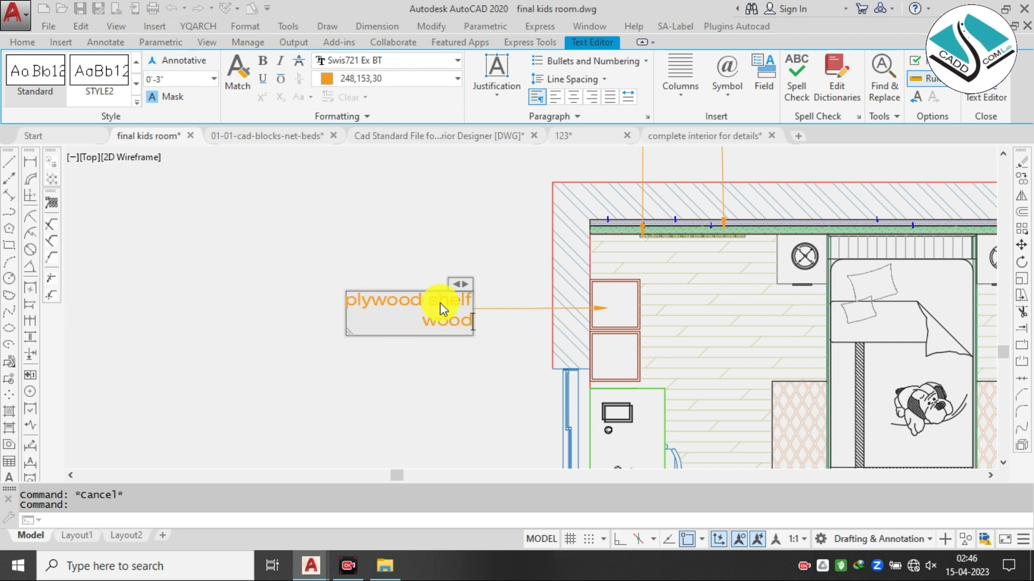
type("en material")
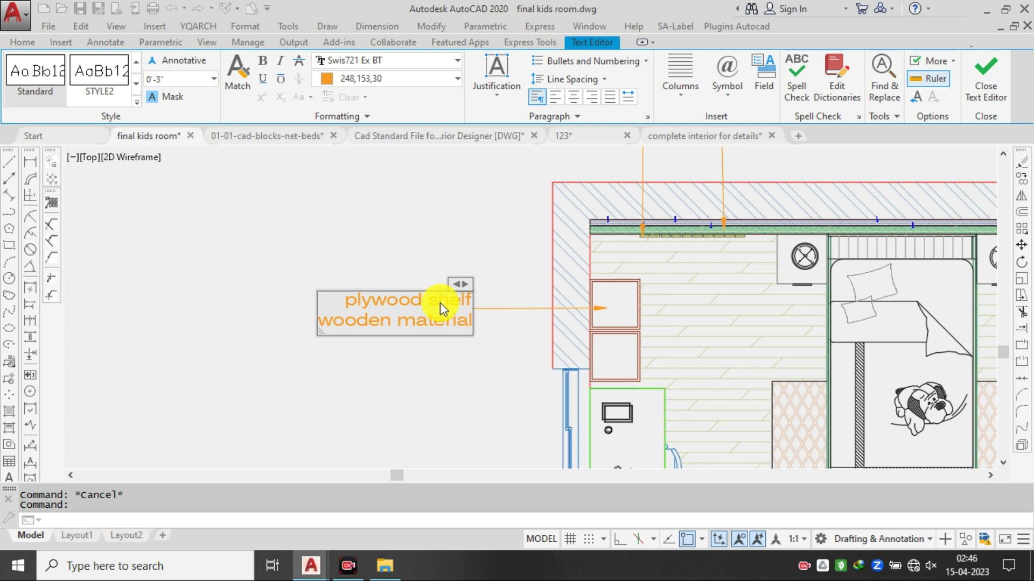
type(" finisg")
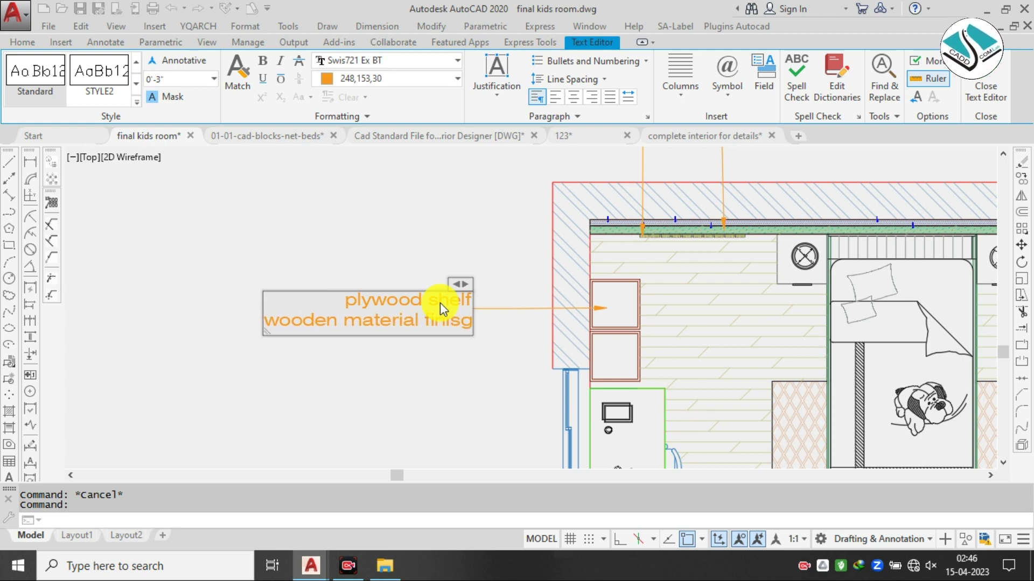
key("BackSpace")
type("h wit")
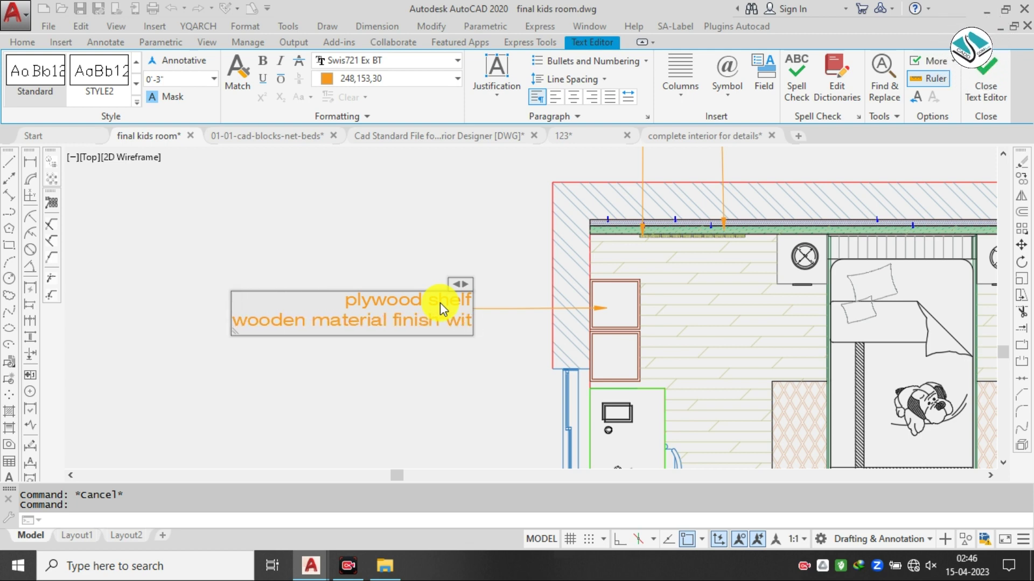
type("hlamin")
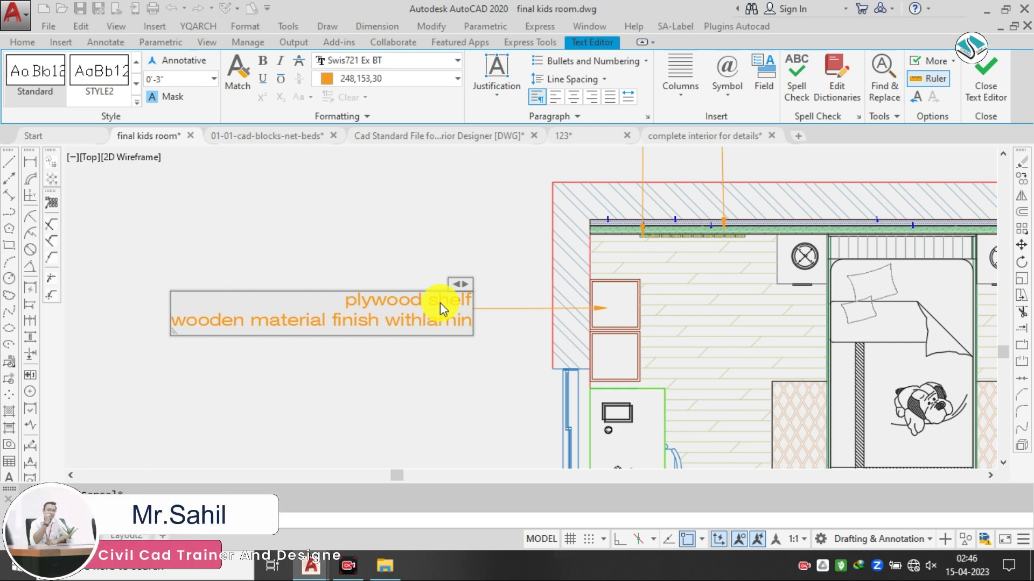
type("ate")
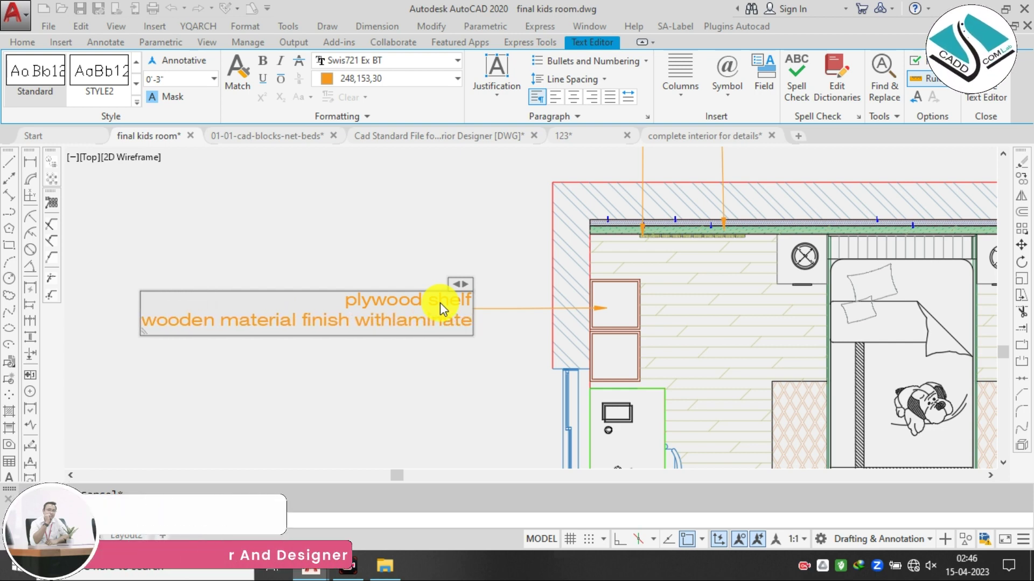
left_click(398, 316)
key("Return")
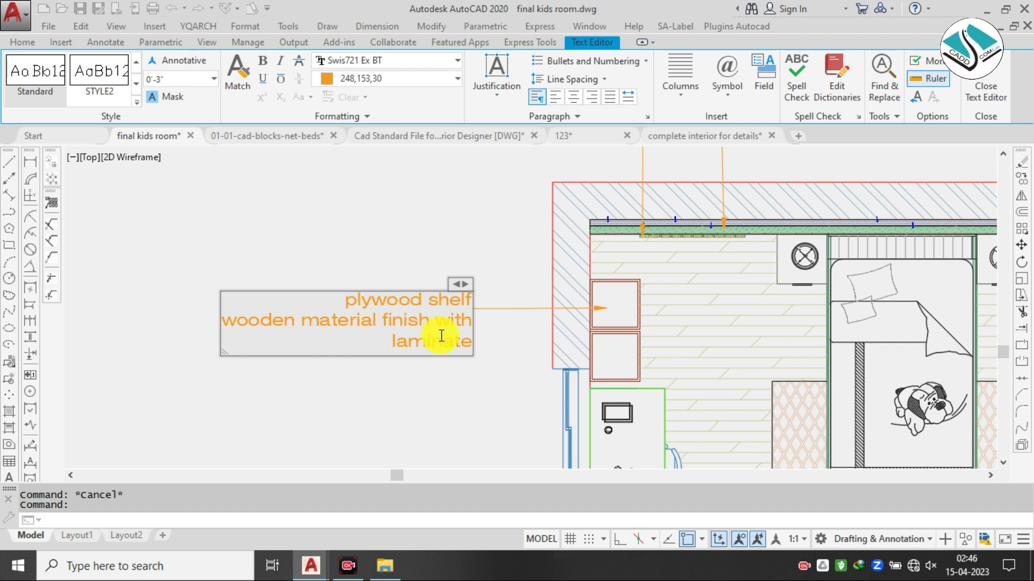
type("heet")
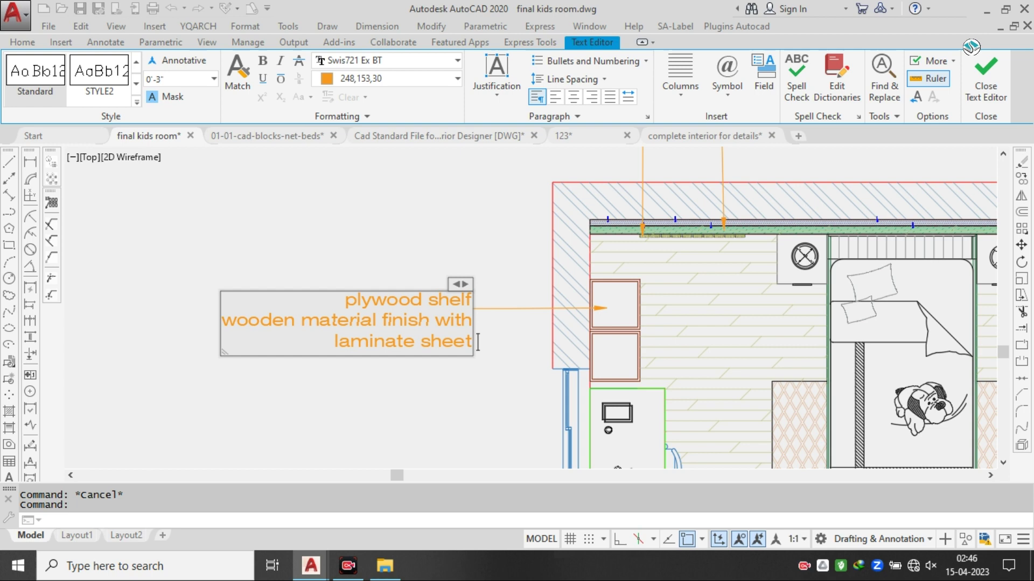
left_click(477, 343)
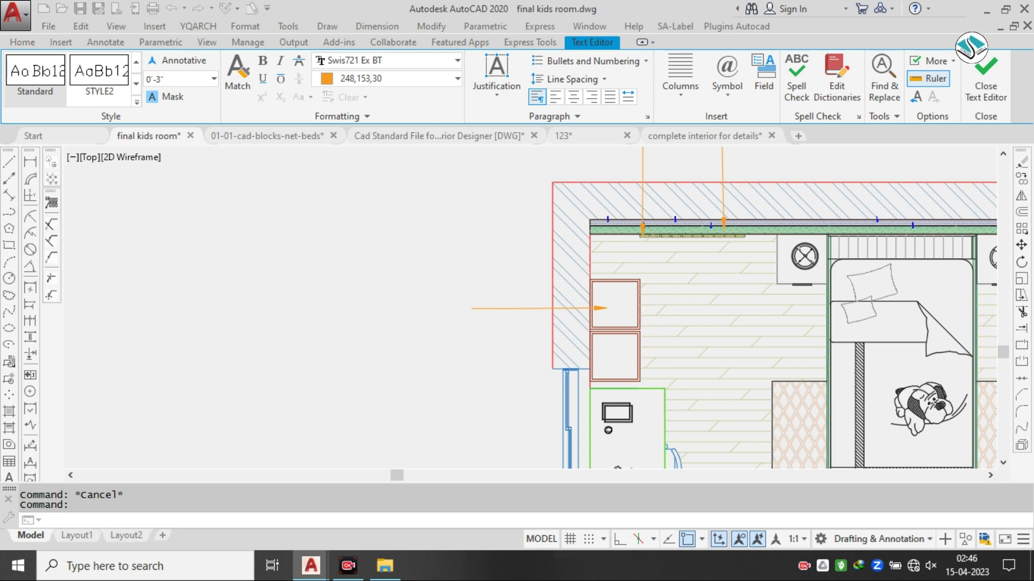
- Copy the plywood shelf leader down so its arrow points into the lower shelf box below the study table
scroll(410, 266, "down", 2)
scroll(436, 282, "down", 2)
scroll(485, 300, "up", 2)
scroll(486, 300, "up", 3)
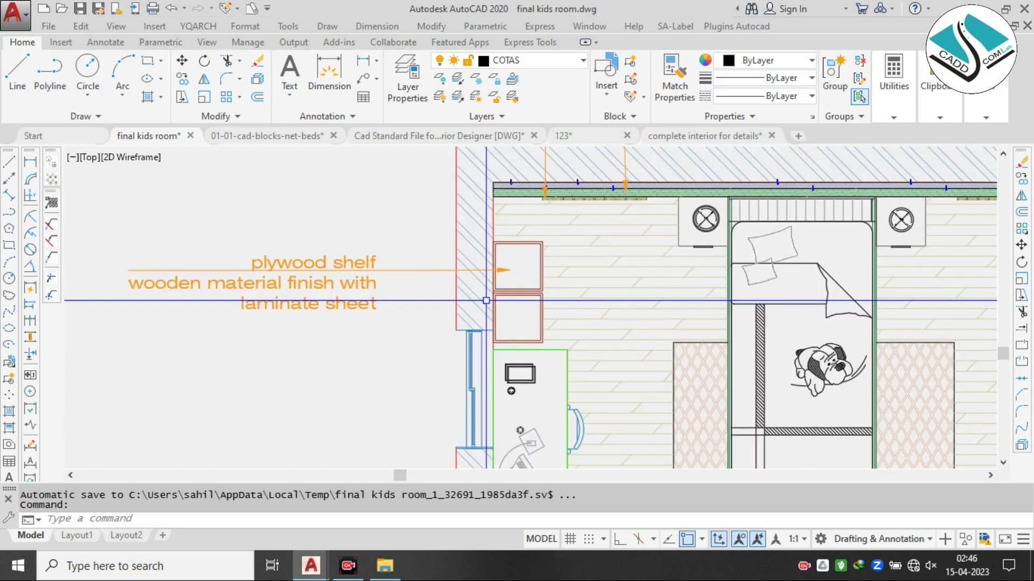
left_click(298, 239)
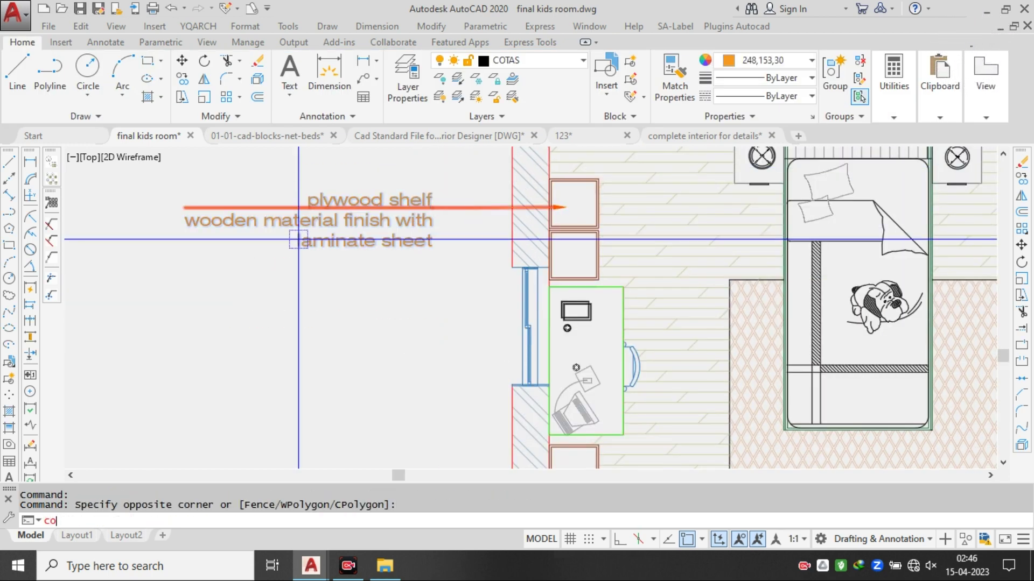
key("Return")
left_click(565, 208)
scroll(555, 404, "down", 2)
middle_click_drag(555, 404, 520, 262)
left_click(527, 300)
key("Escape")
middle_click_drag(447, 316, 444, 393)
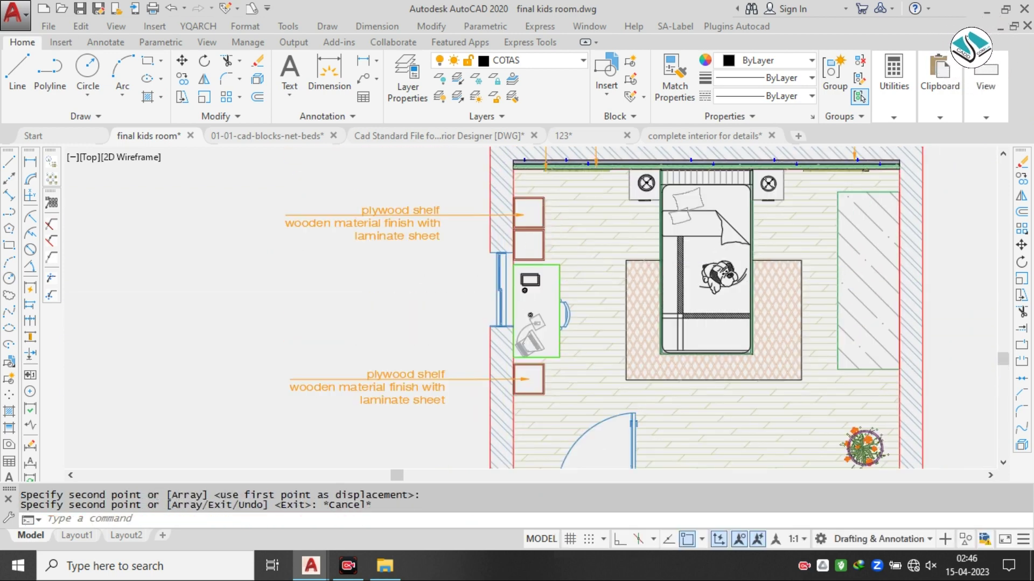
- Copy the lower shelf leader straight up with Ortho on so its arrow points into the study table
middle_click_drag(501, 318, 473, 325)
middle_click_drag(686, 292, 686, 298)
scroll(686, 298, "down", 1)
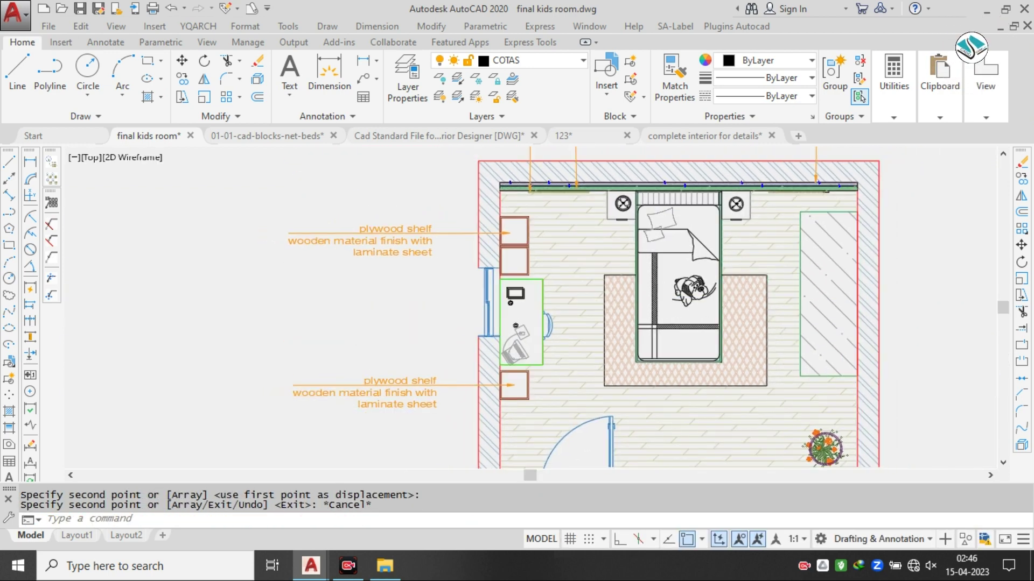
scroll(749, 308, "down", 8)
middle_click(767, 322)
middle_click(767, 321)
scroll(767, 320, "up", 7)
middle_click_drag(479, 262, 524, 257)
scroll(525, 280, "up", 2)
left_click(526, 278)
left_click(409, 374)
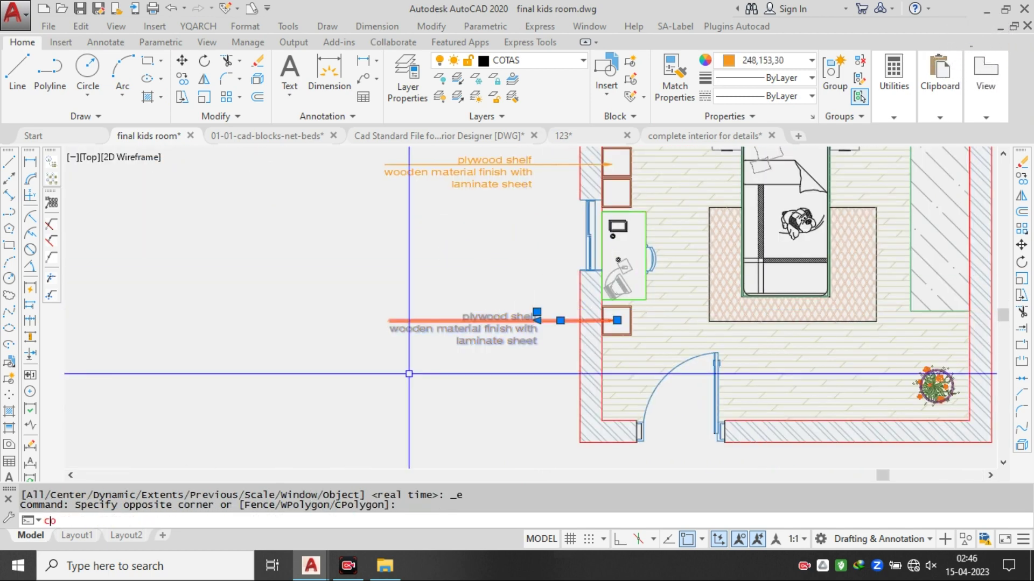
type("cp")
key("Return")
scroll(617, 320, "up", 5)
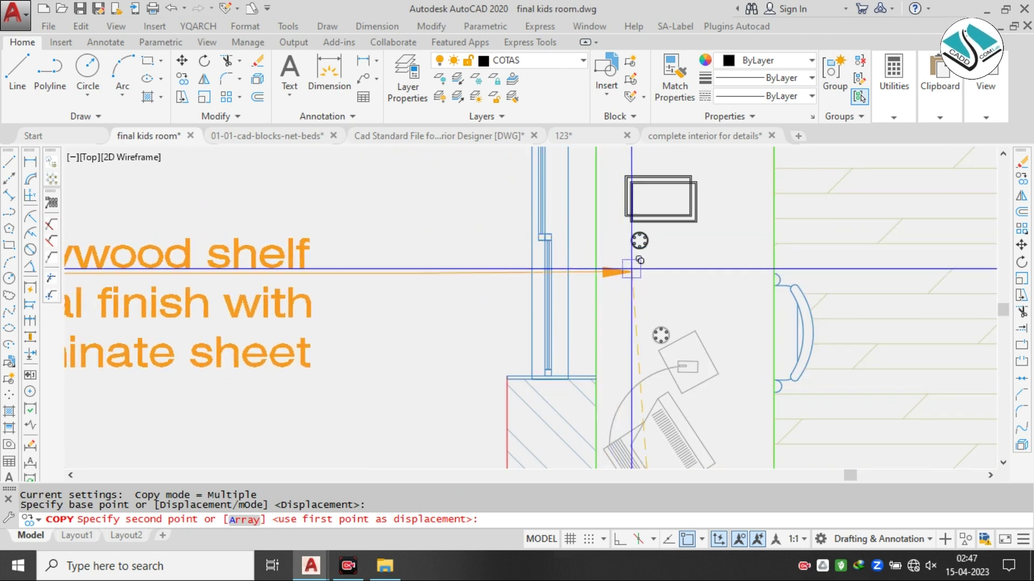
scroll(631, 268, "down", 4)
left_click(620, 538)
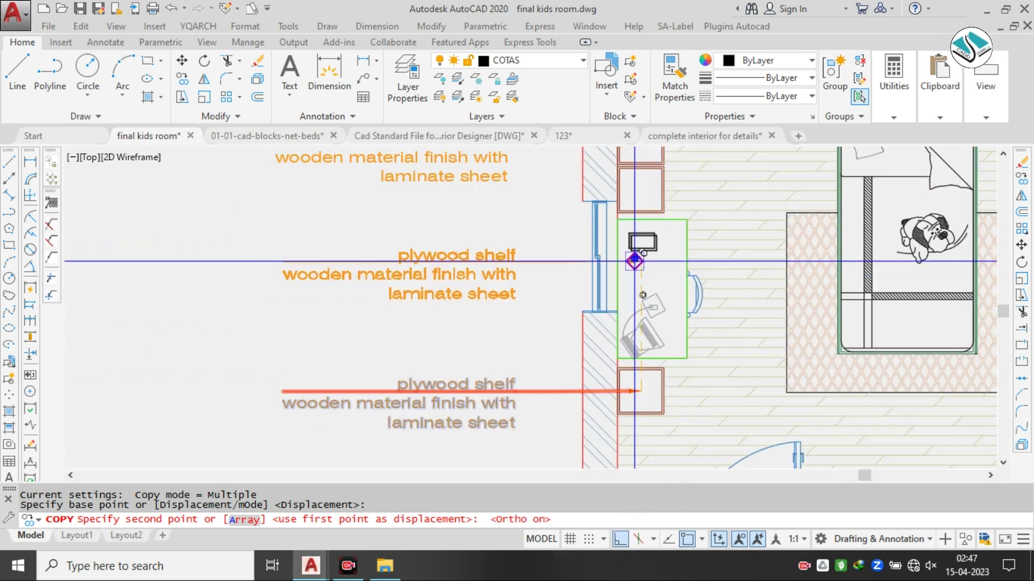
scroll(639, 280, "up", 3)
left_click(643, 260)
key("Escape")
scroll(646, 259, "down", 3)
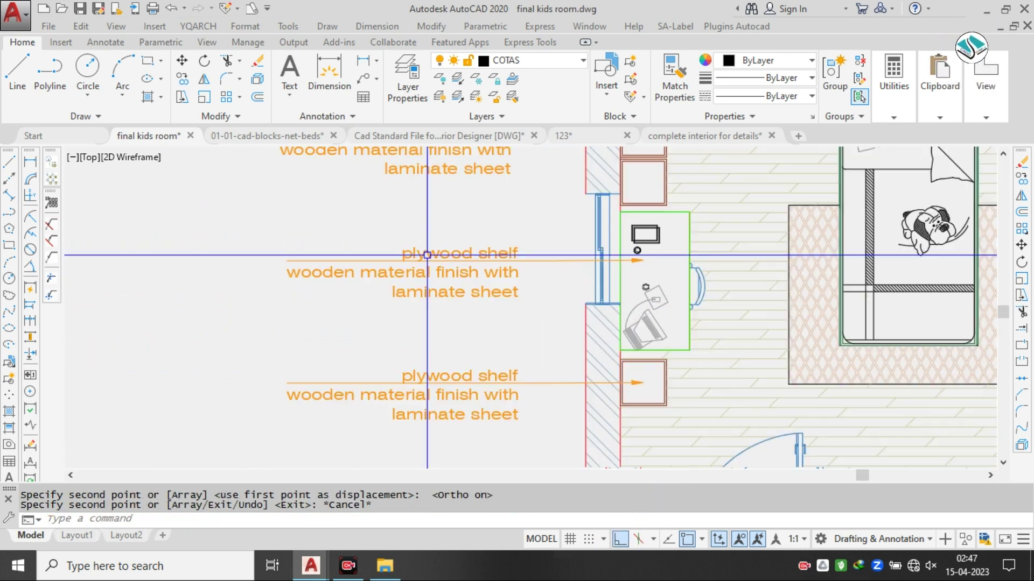
- Replace the study table leader's label with "study table made with wooden"
middle_click_drag(427, 255, 463, 258)
double_click(480, 258)
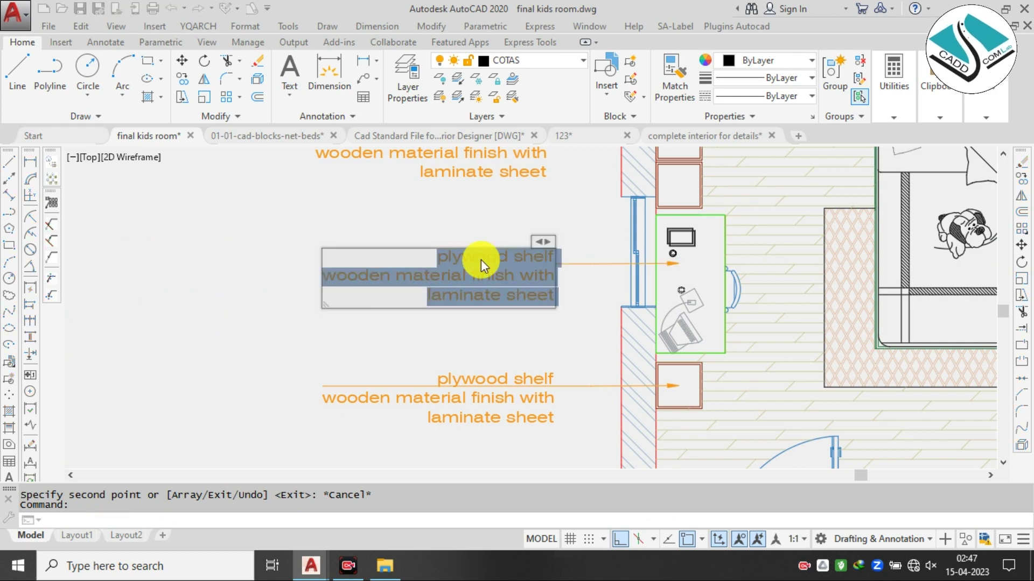
type("study")
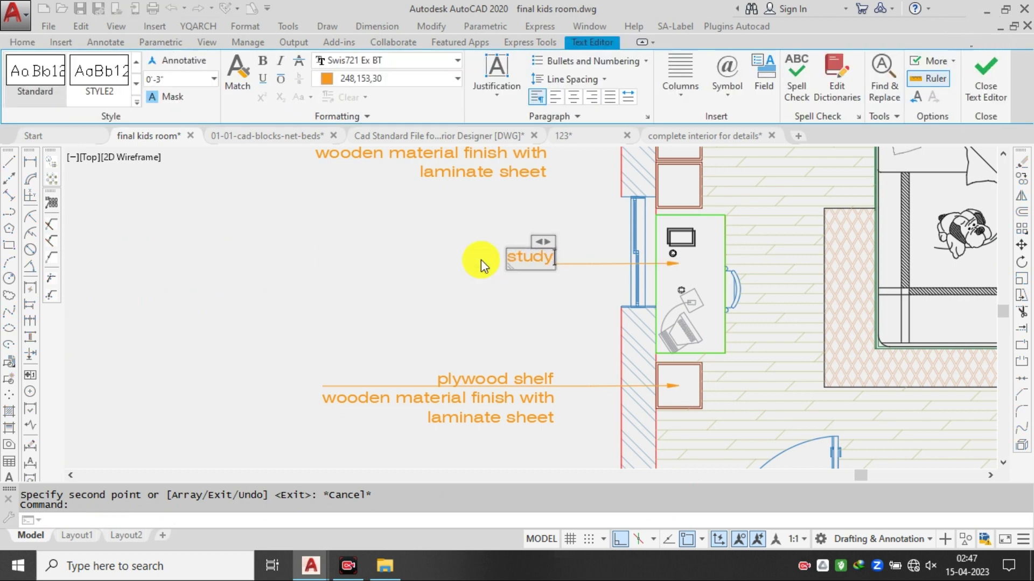
type(" table")
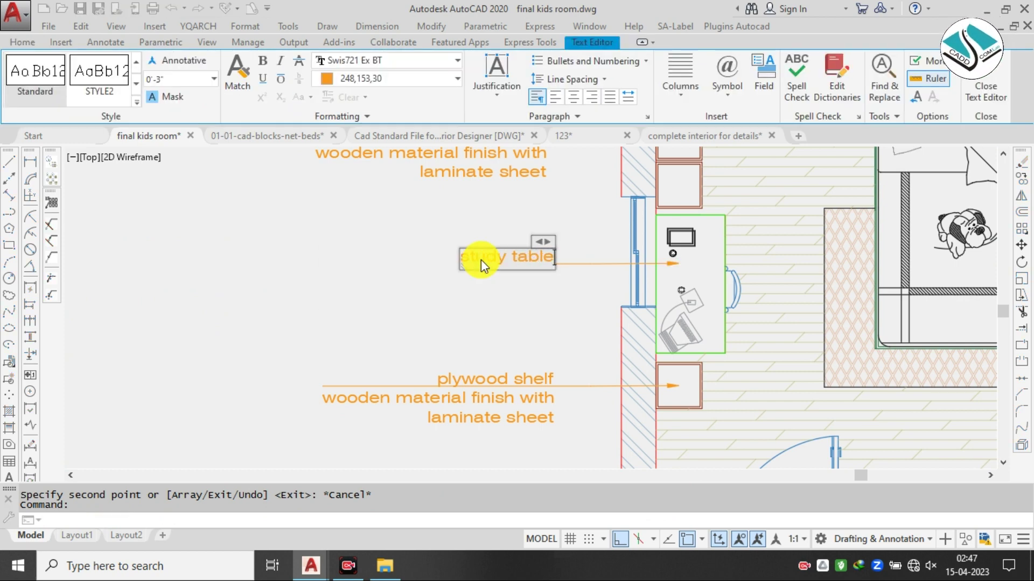
type(" made wi")
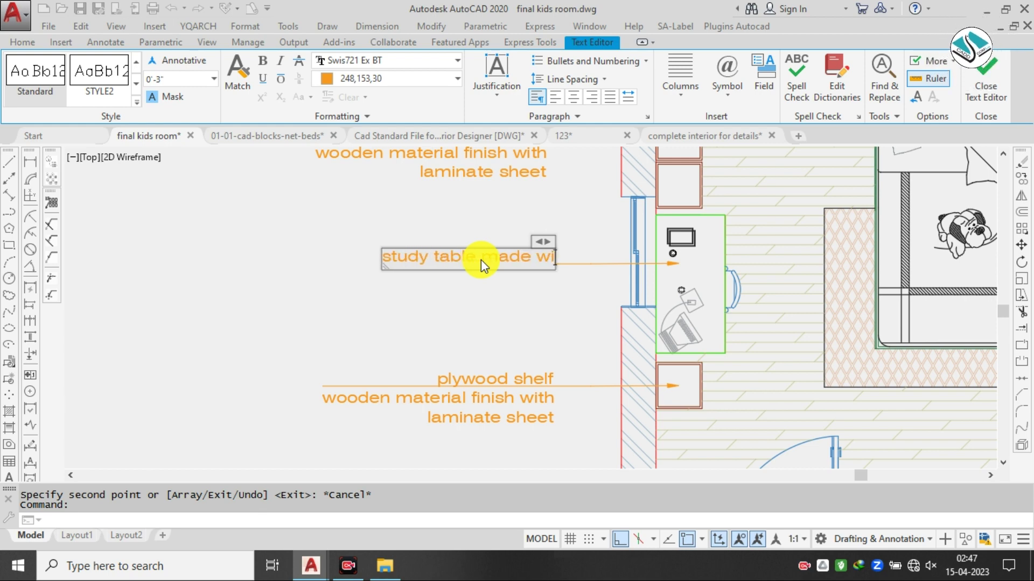
type("th wooden")
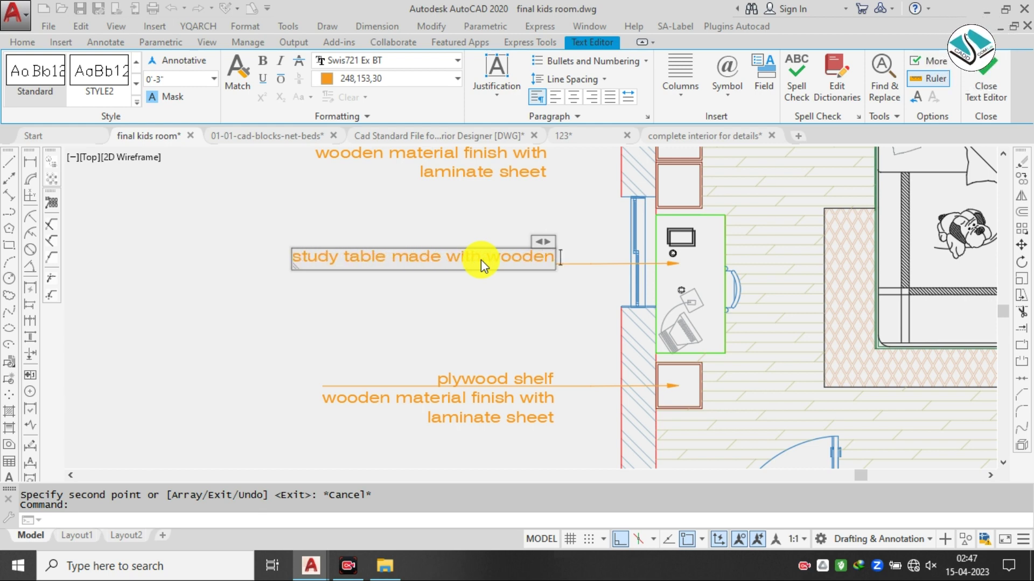
- Add "plywood 12 mm .material finish with laminate" as the second line of the study table label
key("Return")
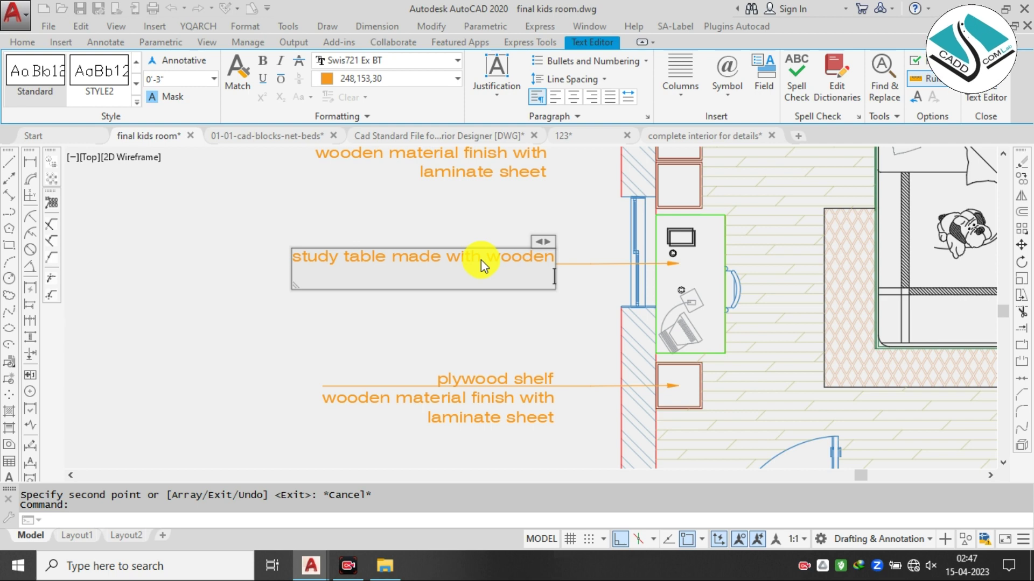
type("plywood")
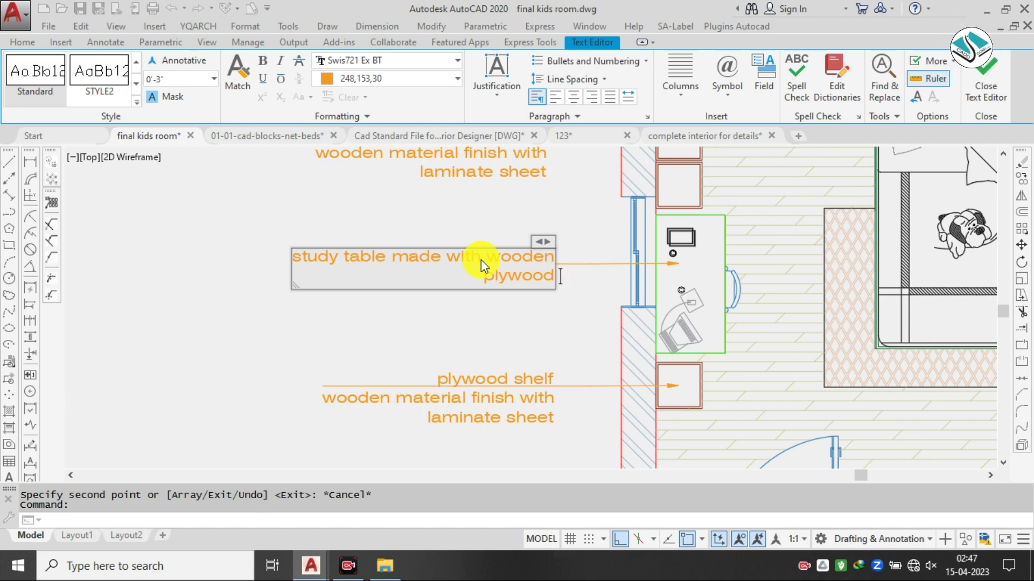
type(" 12 mm")
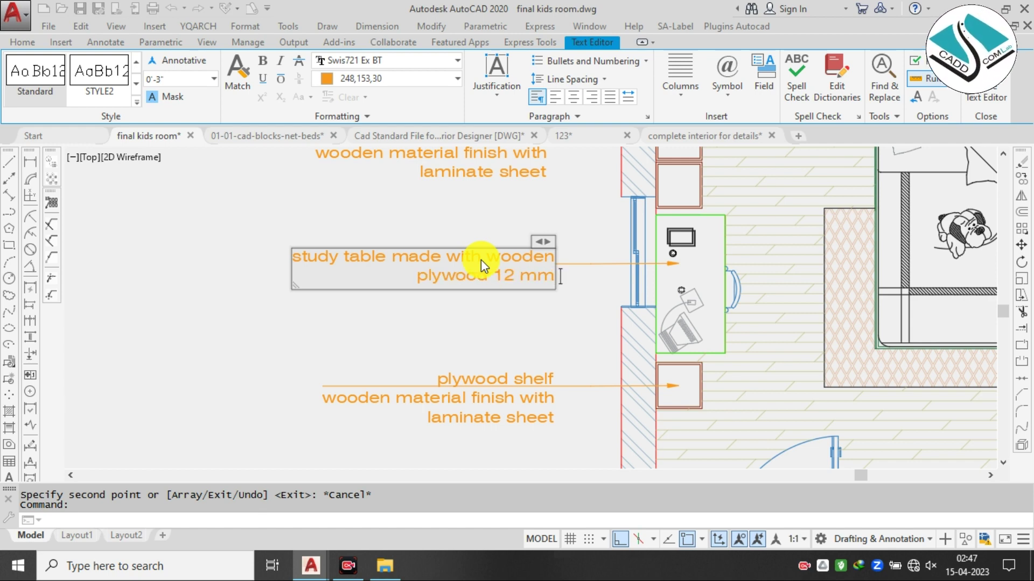
type(" .mate")
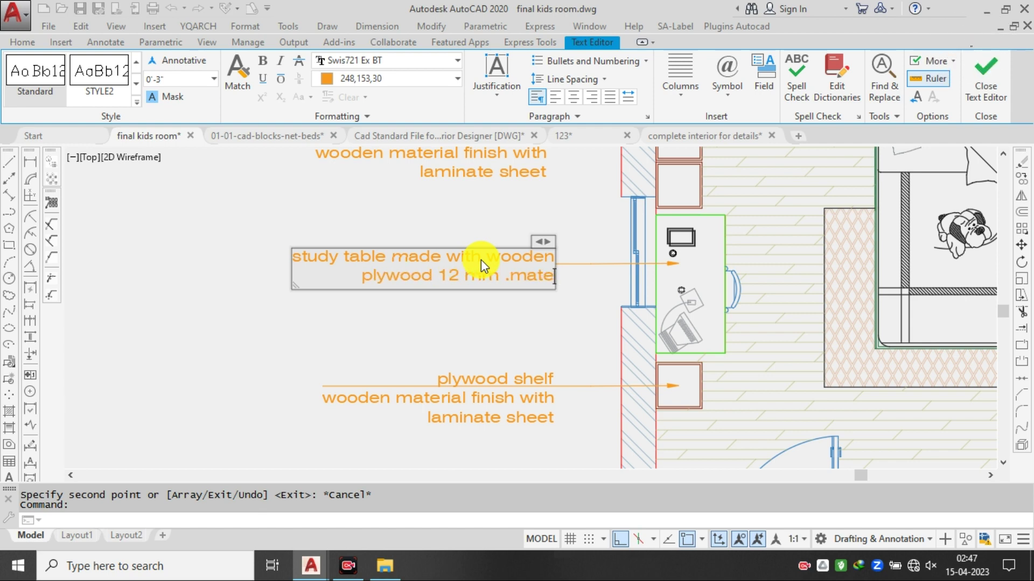
type("rial finish w")
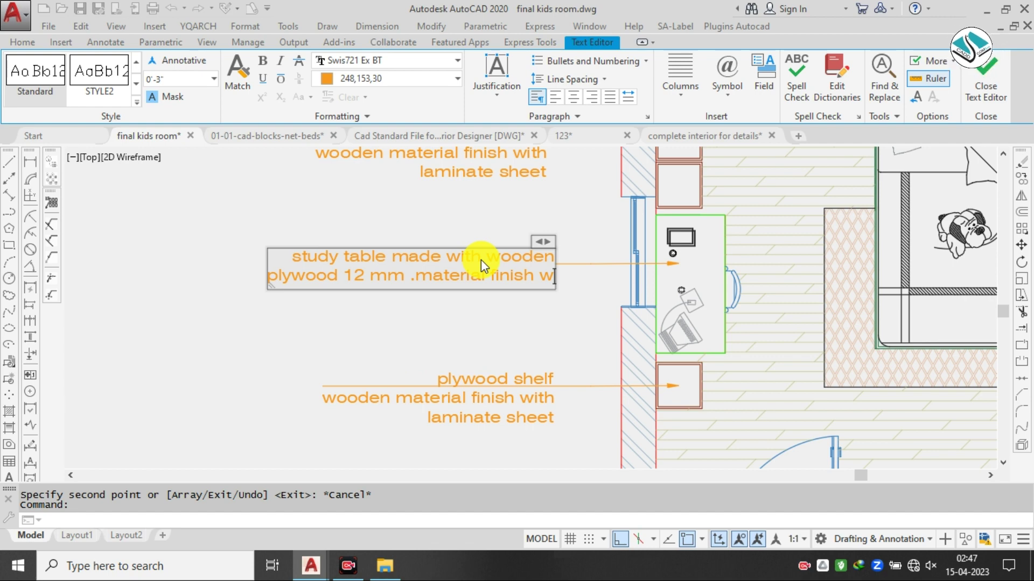
type("ith")
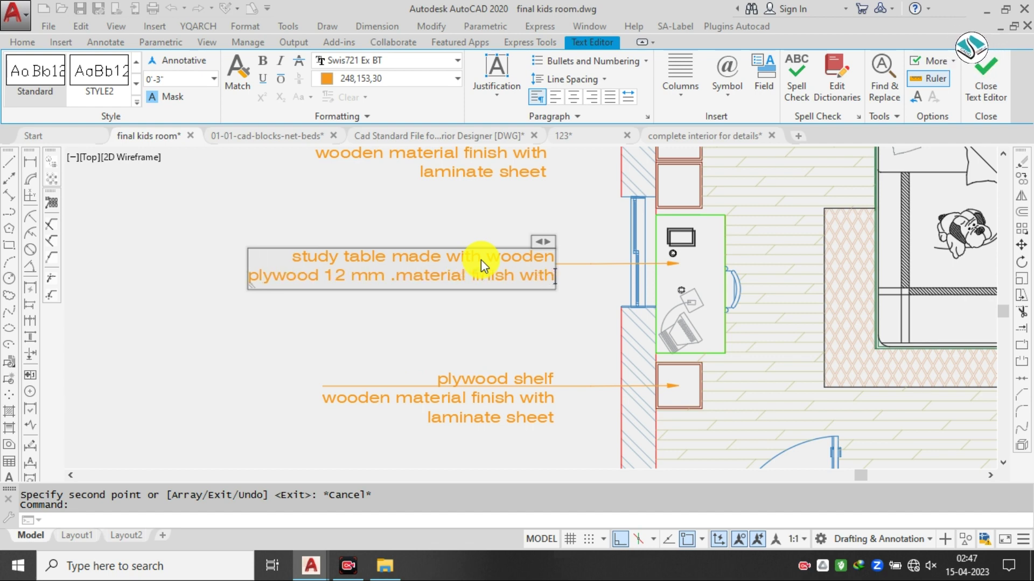
type(" laminate")
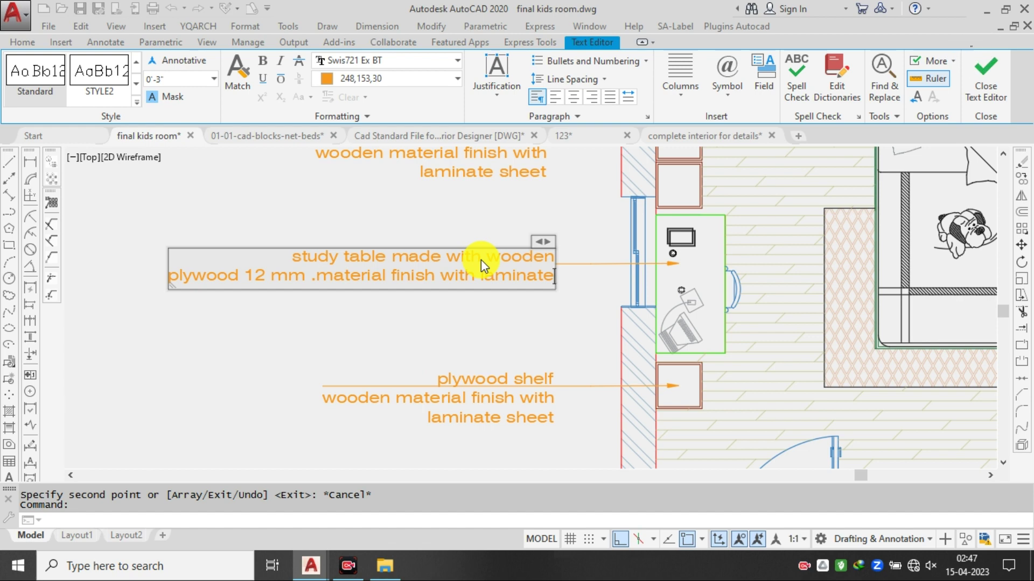
left_click(481, 239)
scroll(481, 239, "down", 5)
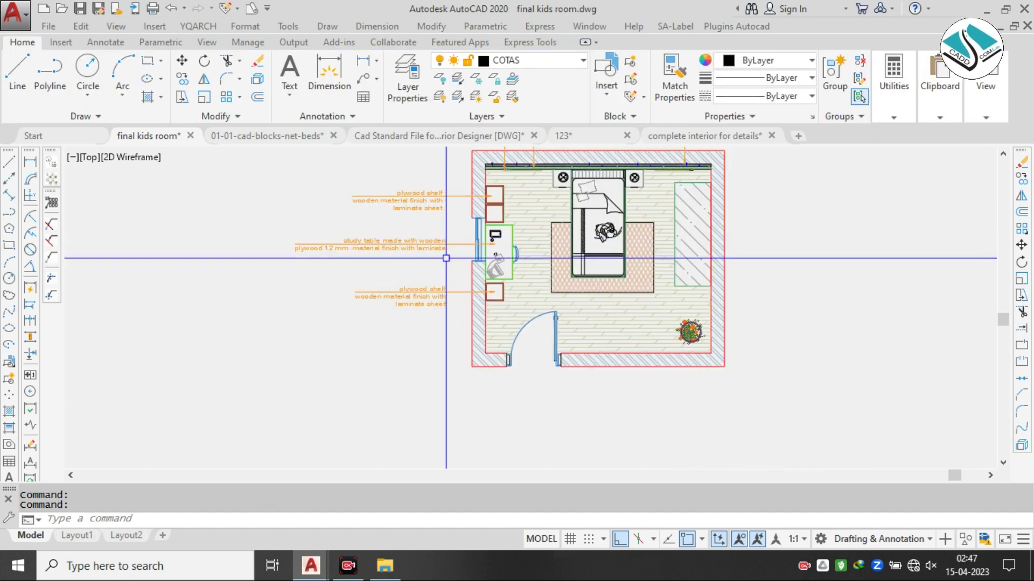
key("Escape")
scroll(517, 253, "up", 3)
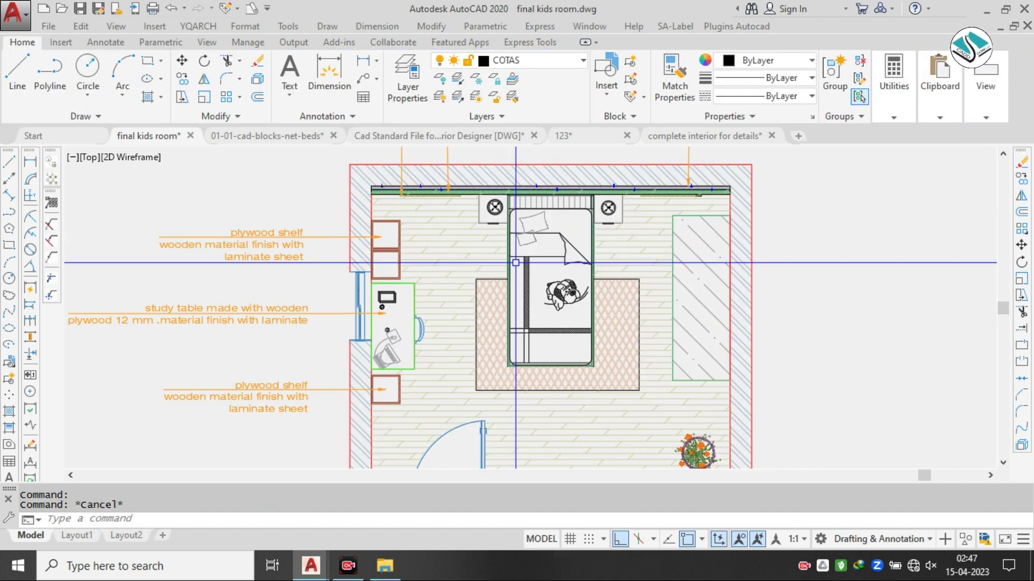
- Mirror the upper plywood shelf leader about a vertical line outside the room's right wall, keeping the original
scroll(515, 263, "down", 2)
mouse_move(569, 222)
middle_mouse_down()
mouse_move(588, 246)
mouse_move(505, 282)
middle_mouse_up()
scroll(544, 240, "up", 2)
middle_click_drag(280, 282, 591, 199)
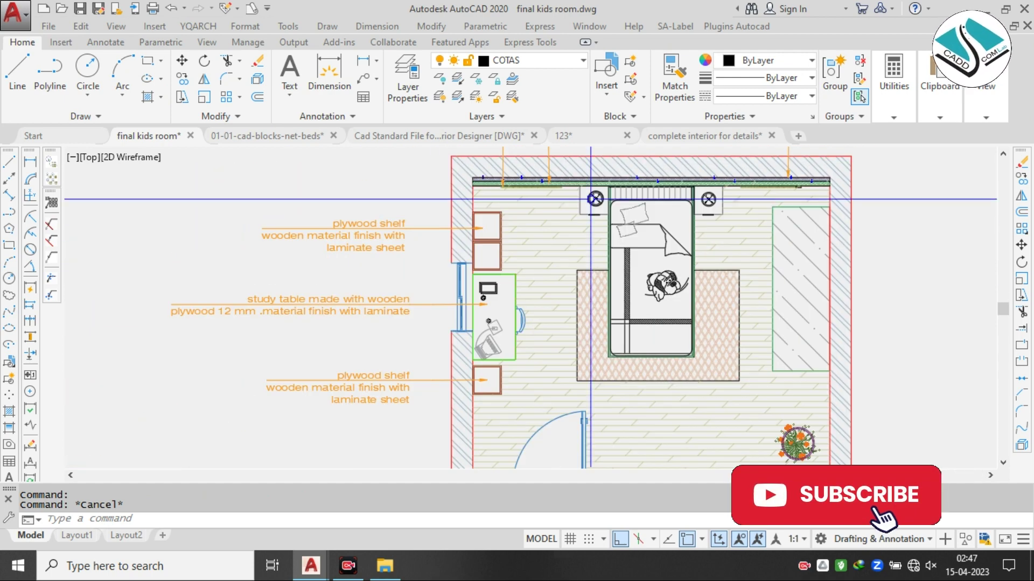
left_click(432, 200)
left_click(417, 234)
type("mi")
scroll(317, 247, "down", 2)
key("Return")
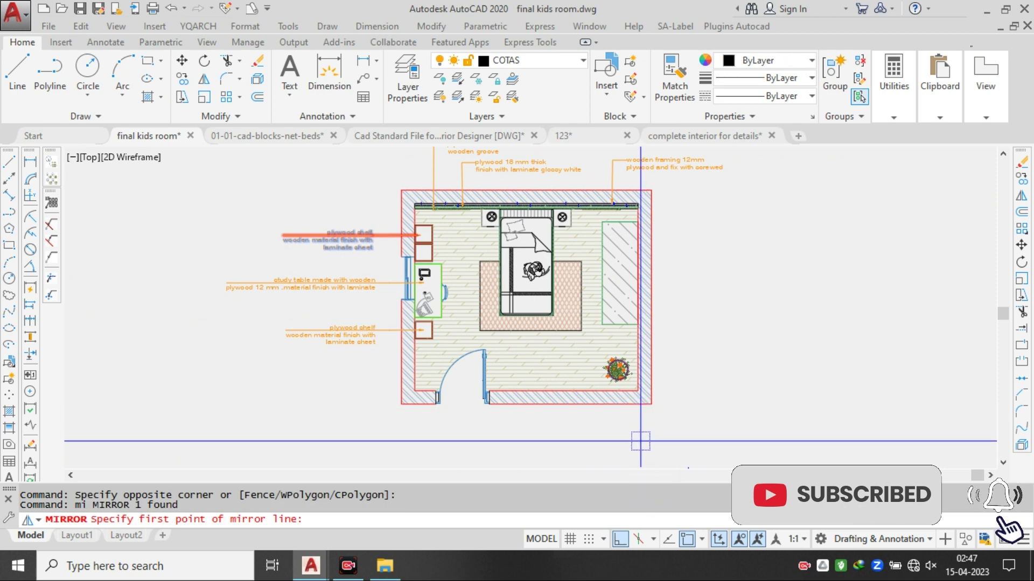
left_click(690, 253)
left_click(691, 355)
key("Return")
- Move the mirrored shelf leader by its arrow tip, with Ortho off, so the arrow points into the wardrobe
middle_click_drag(958, 285, 779, 299)
left_click(779, 299)
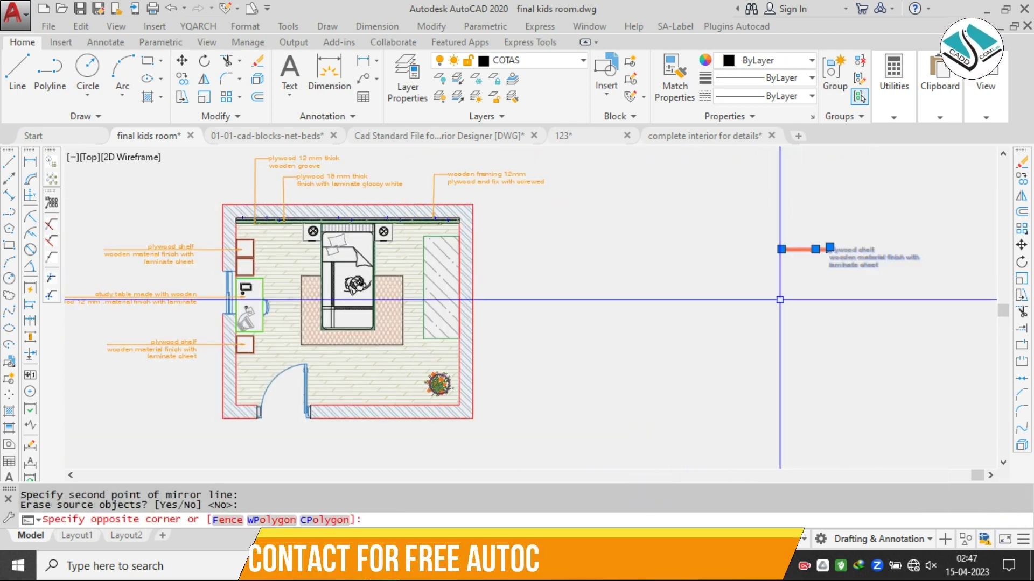
left_click(778, 237)
scroll(778, 237, "up", 2)
type("m")
key("Return")
left_click(784, 238)
middle_click_drag(323, 270, 462, 275)
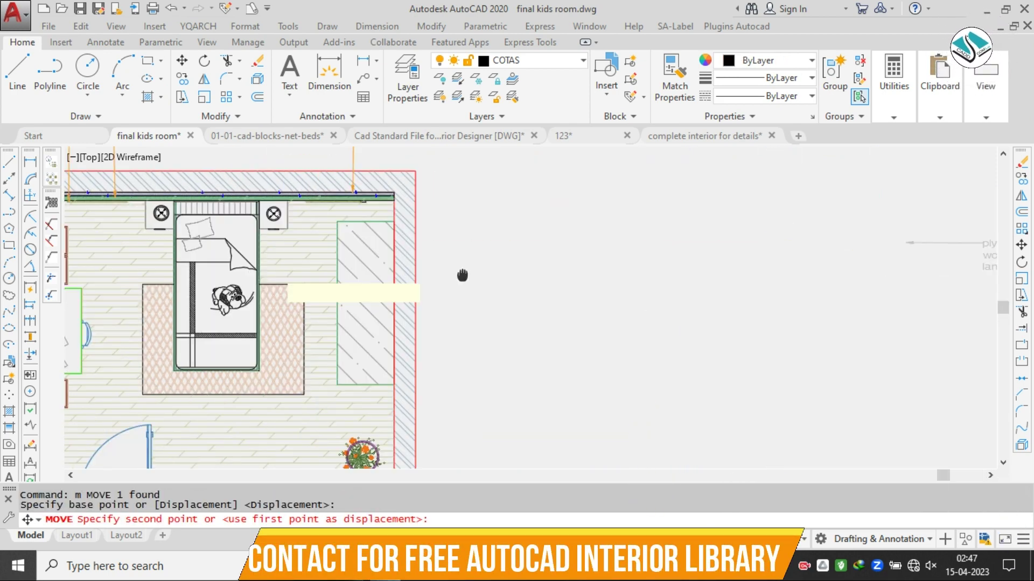
scroll(455, 232, "up", 4)
left_click(620, 545)
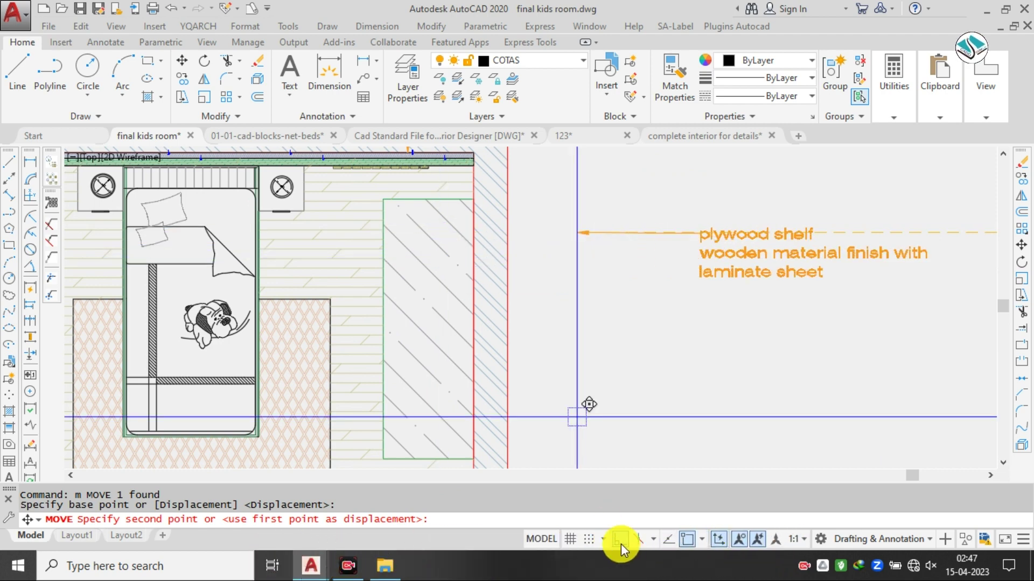
left_click(435, 300)
key("Escape")
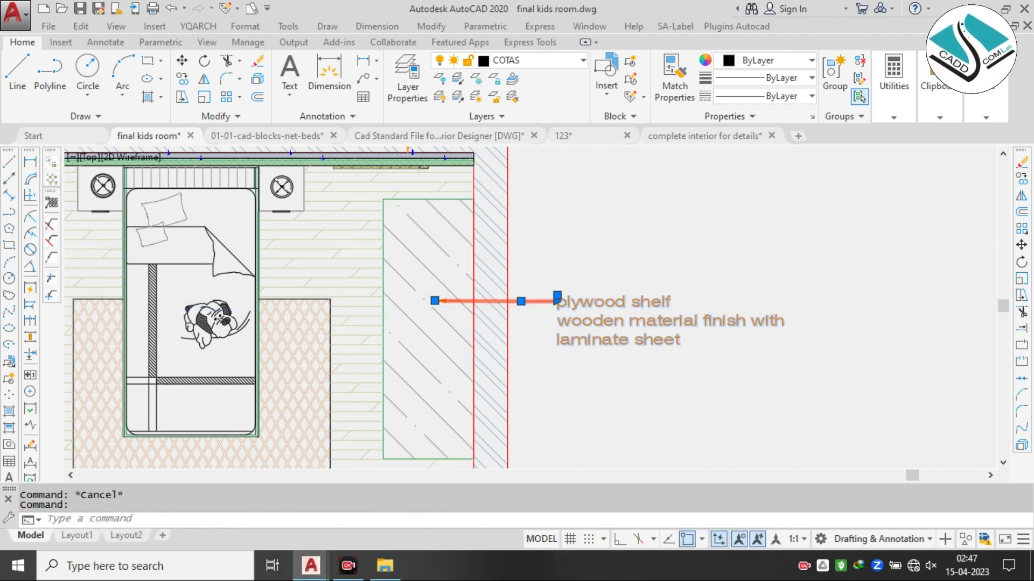
- Replace the wardrobe leader's label with "wardrobe madde with plywood" and a second line "finish with laminate glossy"
double_click(595, 308)
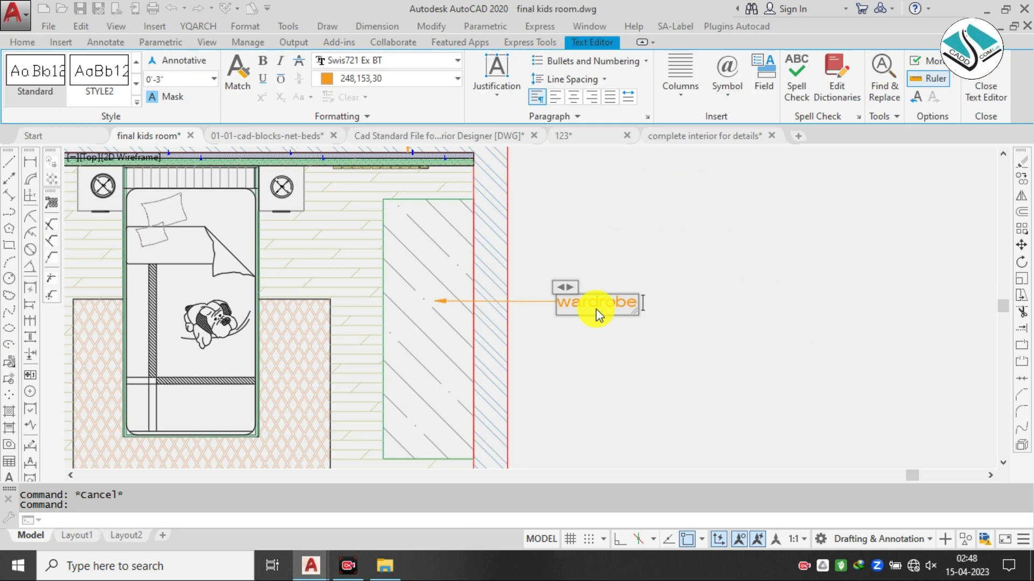
type("madde with plywood")
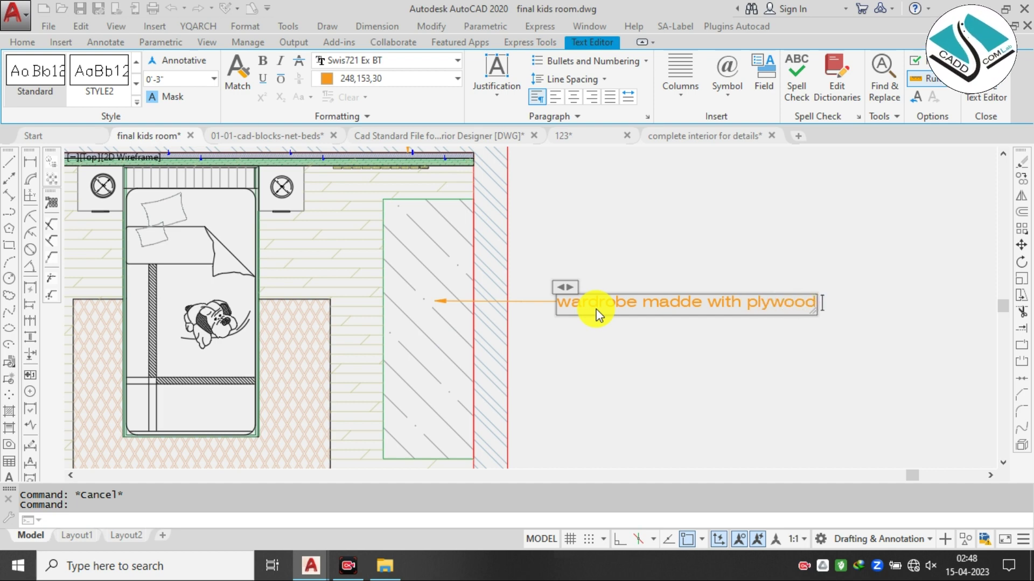
key("Return")
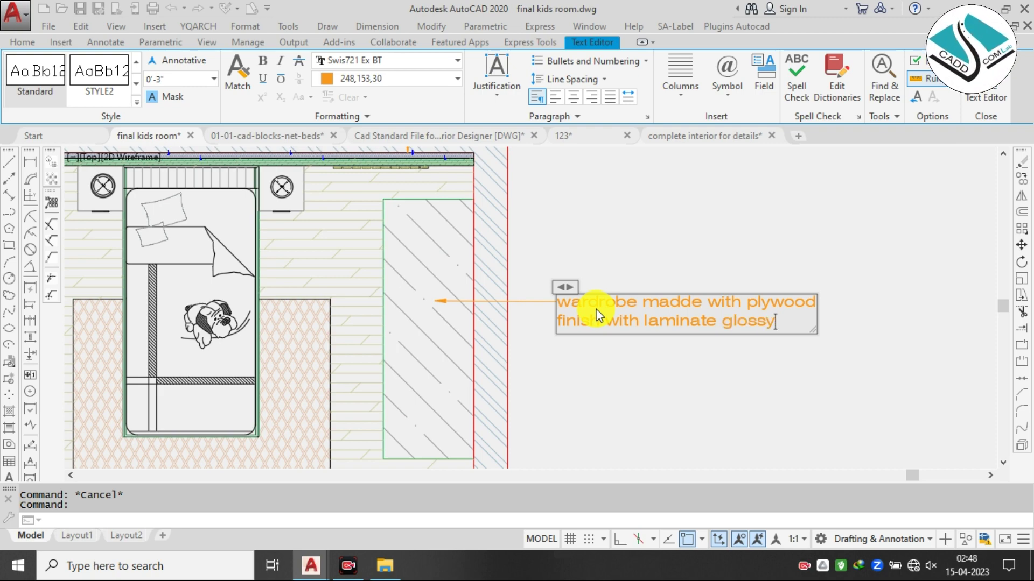
- Examine the wardrobe finish in the reference bedroom photos beside the plan
scroll(597, 315, "down", 6)
scroll(543, 221, "up", 8)
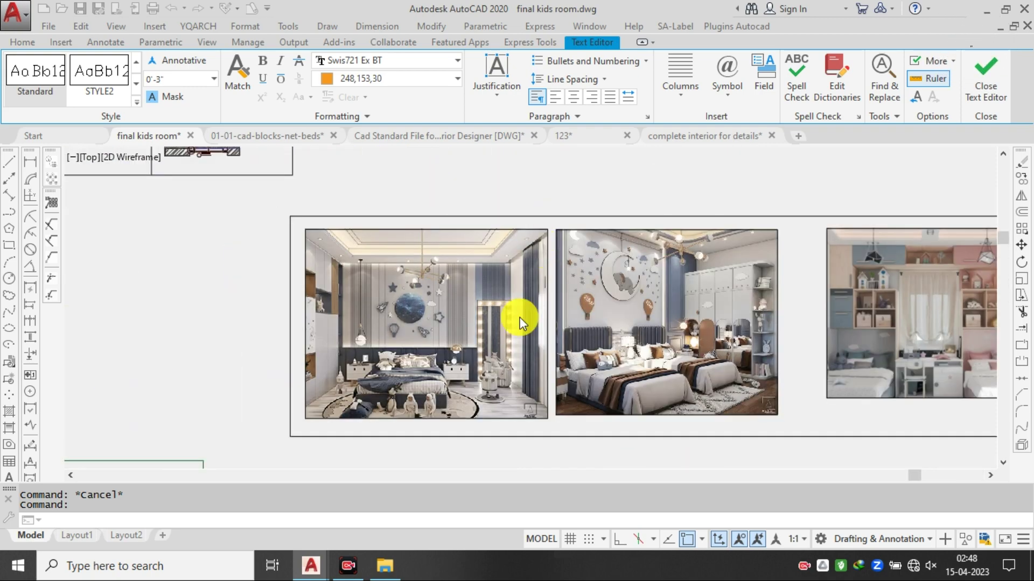
scroll(821, 287, "down", 3)
scroll(882, 240, "up", 3)
scroll(550, 244, "up", 2)
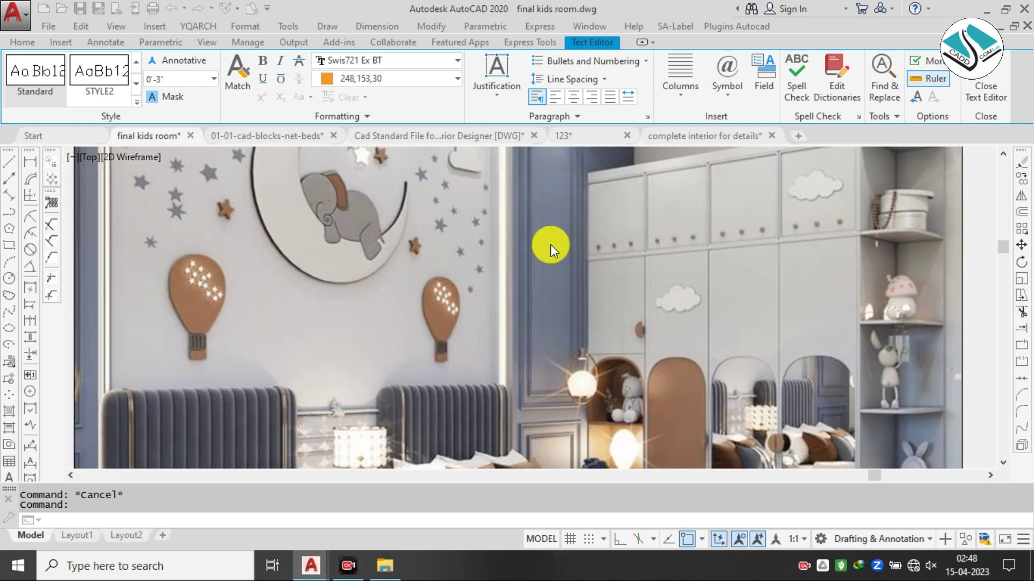
scroll(528, 243, "down", 3)
scroll(554, 312, "down", 5)
scroll(662, 447, "up", 4)
scroll(544, 299, "up", 3)
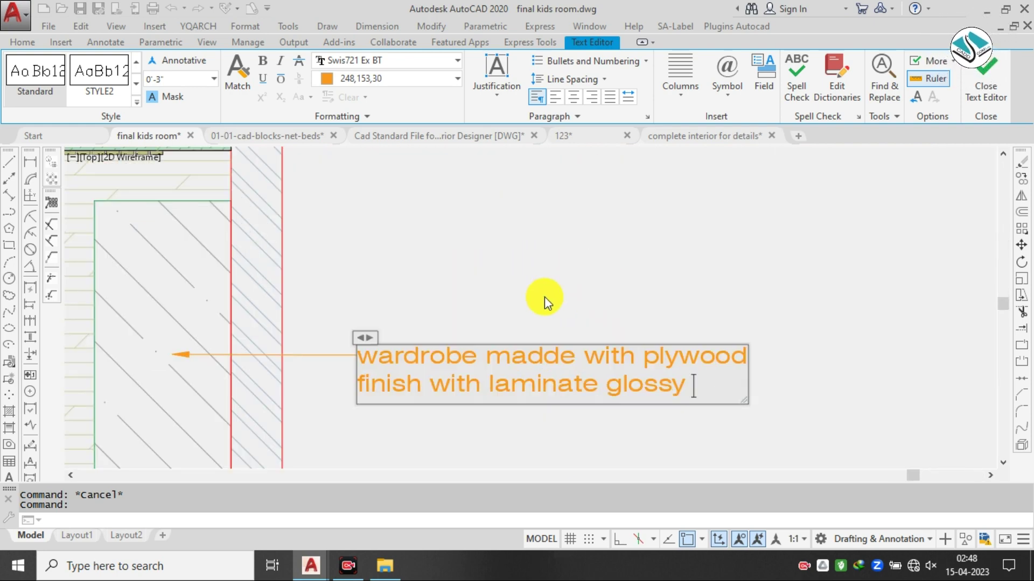
- Complete the wardrobe label's second line with the word "white" and finish editing the text
type("ite")
left_click(560, 321)
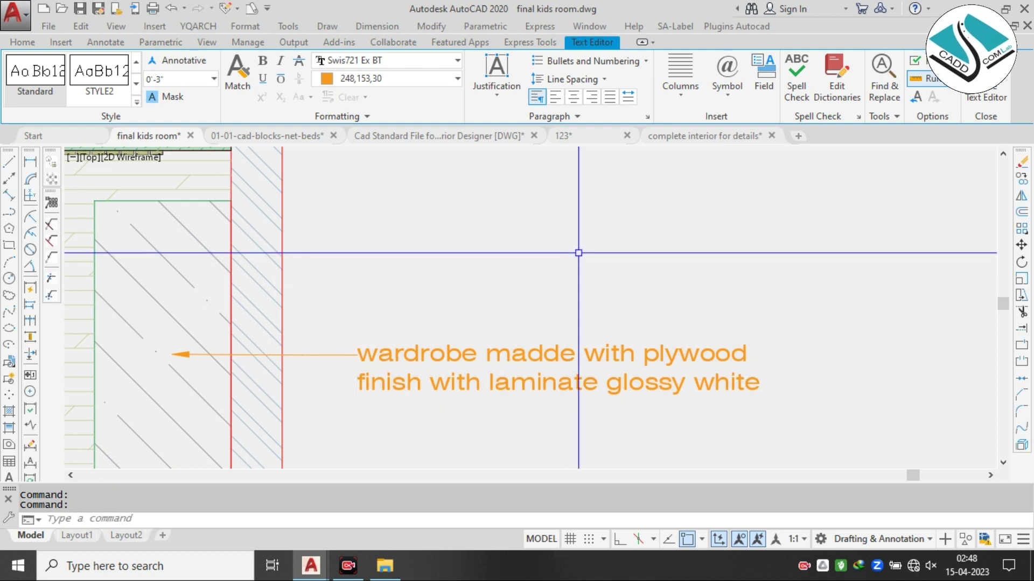
key("Escape")
- Copy the wardrobe leader by its arrow tip onto the side table at the right of the bed
mouse_move(409, 259)
middle_mouse_down()
mouse_move(442, 259)
mouse_move(496, 325)
mouse_move(449, 280)
middle_mouse_up()
scroll(442, 259, "up", 2)
scroll(700, 294, "up", 2)
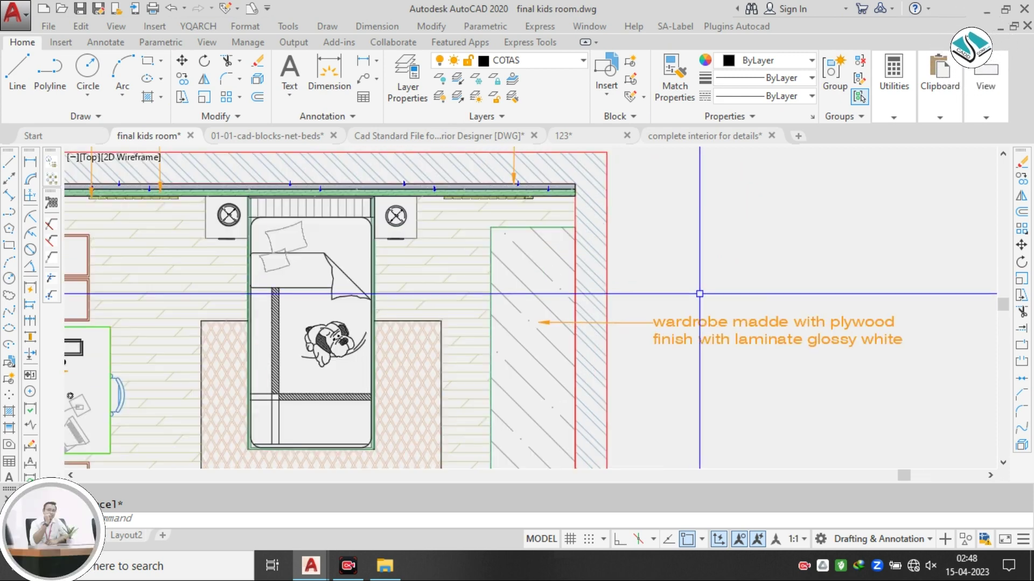
left_click(700, 293)
left_click(637, 393)
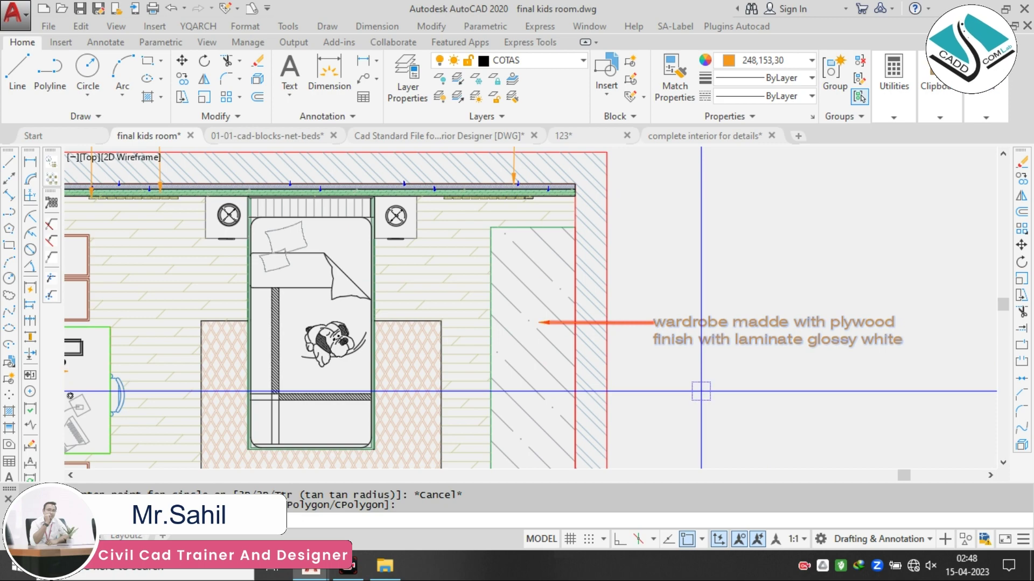
scroll(597, 350, "up", 2)
left_click(449, 281)
scroll(586, 372, "down", 3)
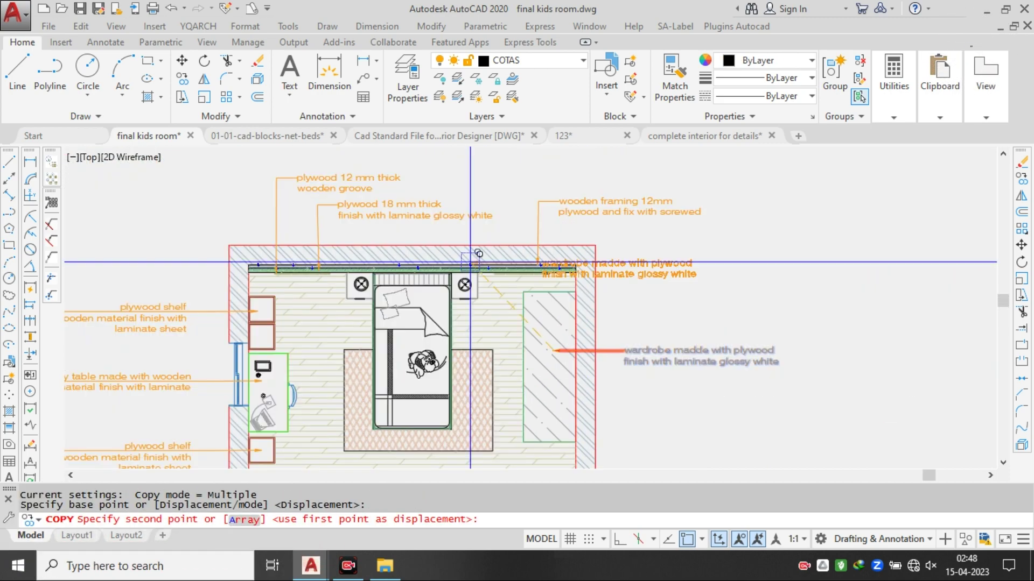
scroll(478, 254, "up", 6)
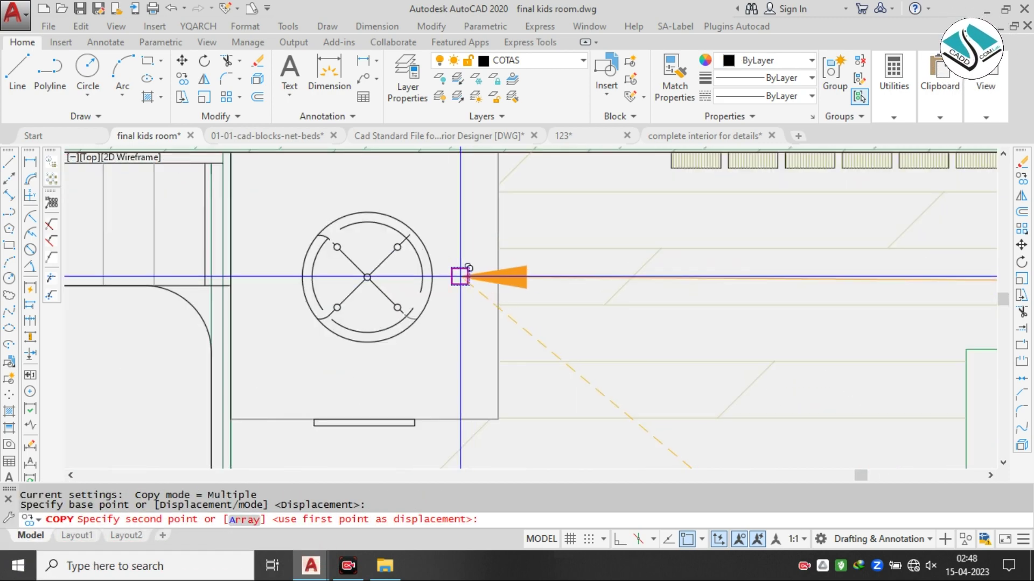
left_click(460, 276)
key("Escape")
- Stretch the side table leader horizontally past the right wall, with Ortho on and object snap off, to place its label above the wardrobe label
scroll(539, 278, "down", 5)
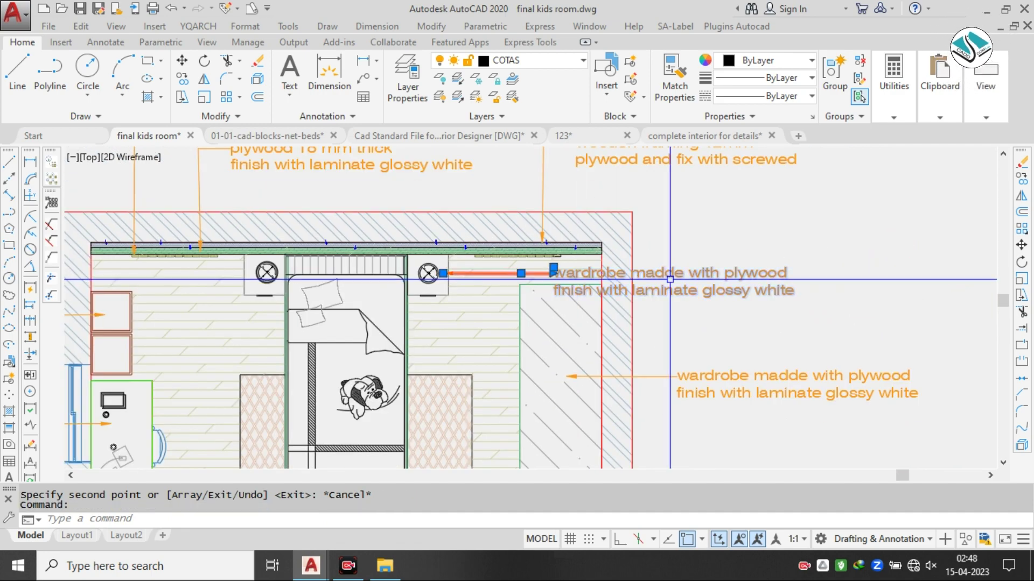
scroll(539, 271, "up", 4)
left_click(544, 270)
scroll(630, 274, "down", 2)
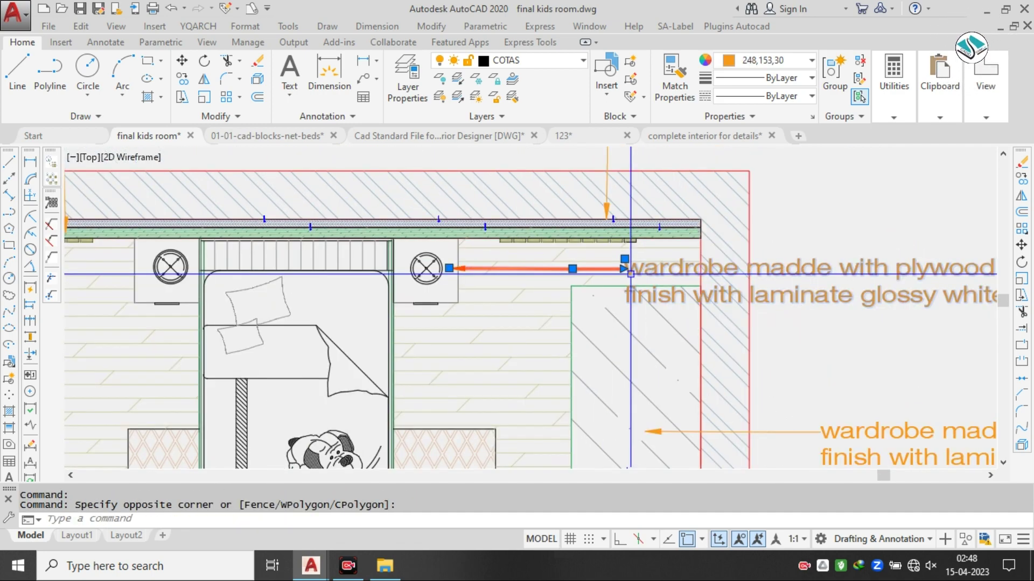
left_click(572, 268)
middle_click_drag(656, 293, 533, 279)
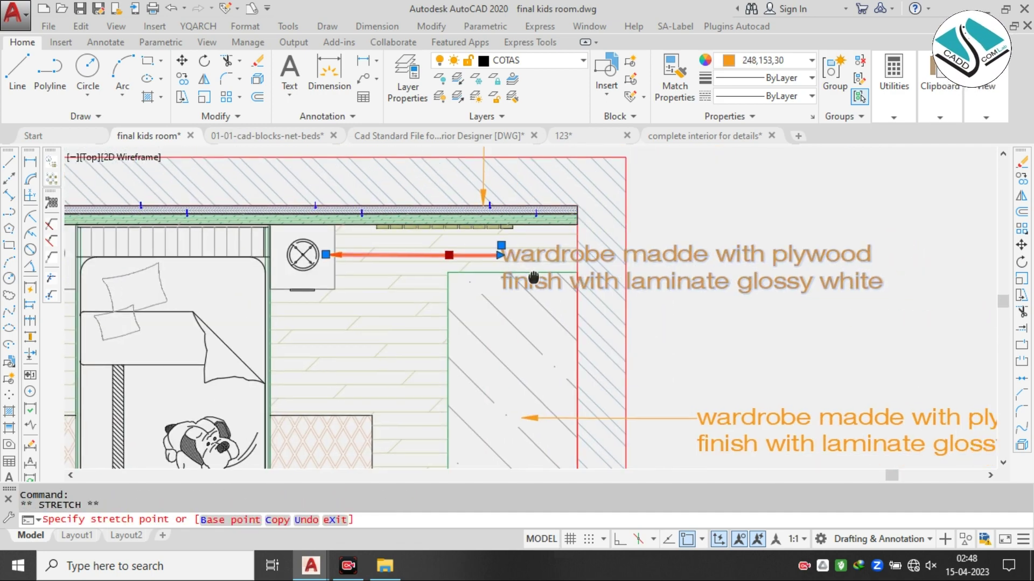
left_click(620, 540)
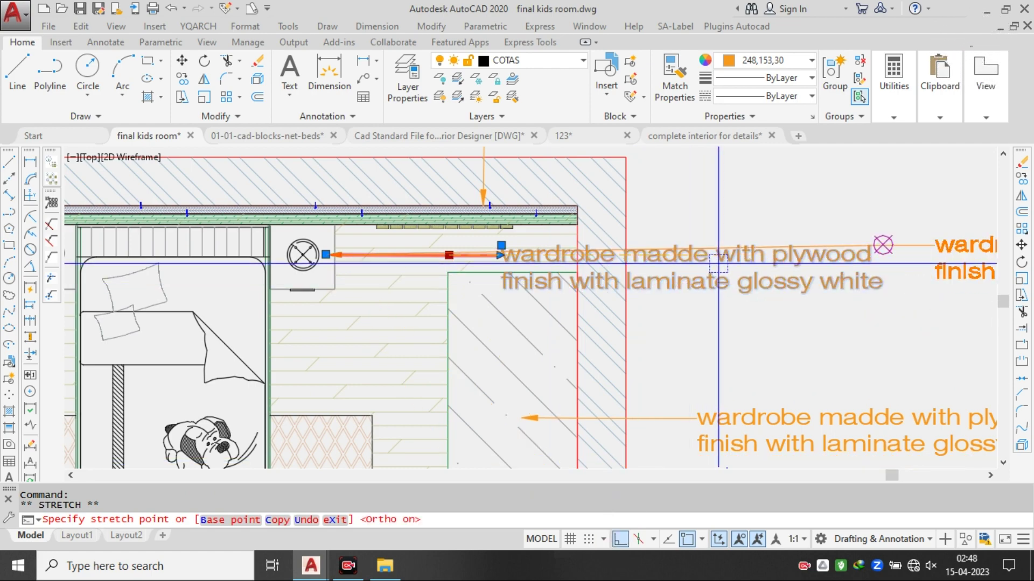
left_click(687, 539)
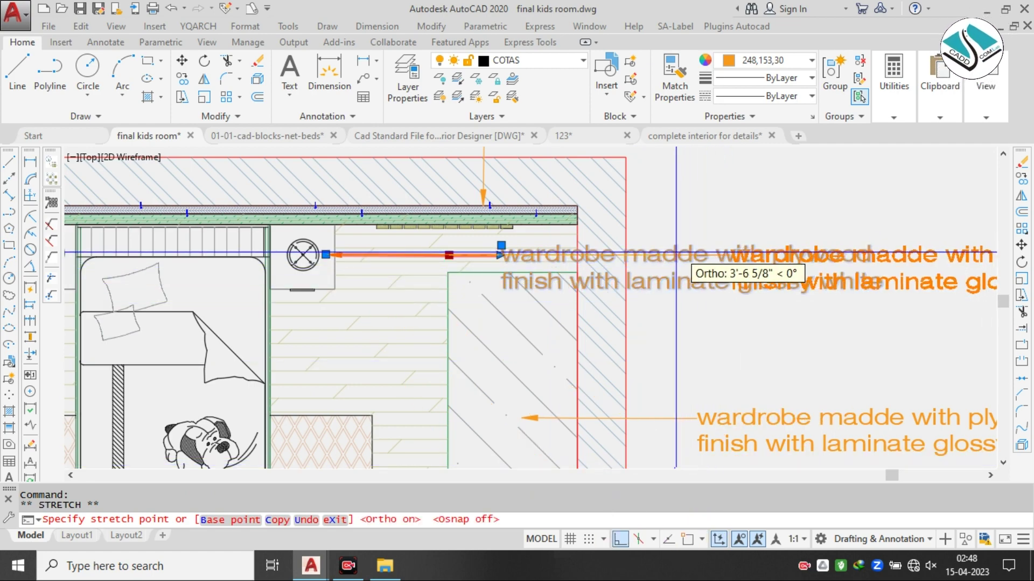
key("Escape")
scroll(573, 272, "down", 4)
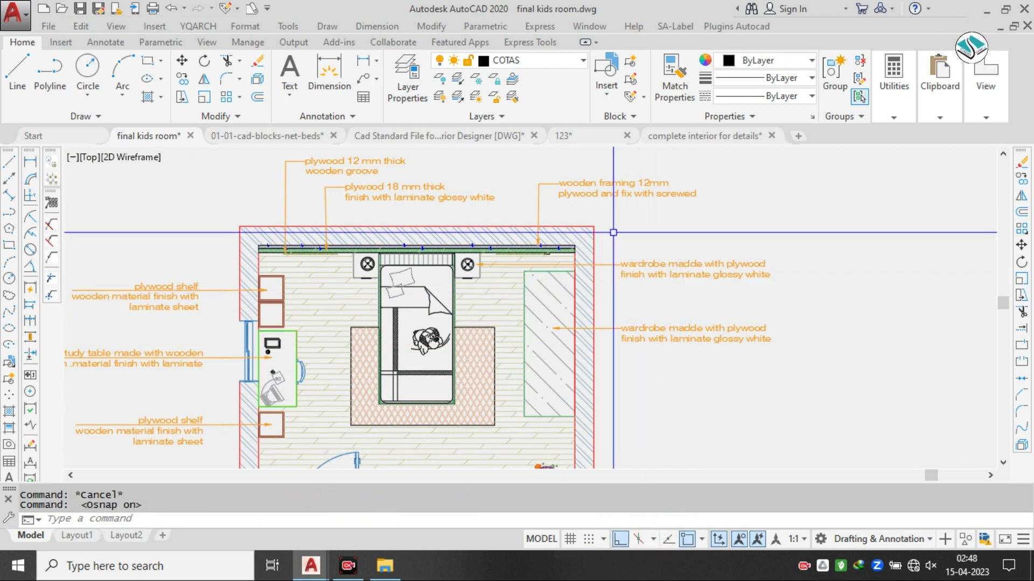
- Replace the side table leader's label with "side table plywood material"
scroll(648, 274, "down", 3)
scroll(668, 278, "up", 3)
scroll(668, 278, "up", 2)
left_click(549, 252)
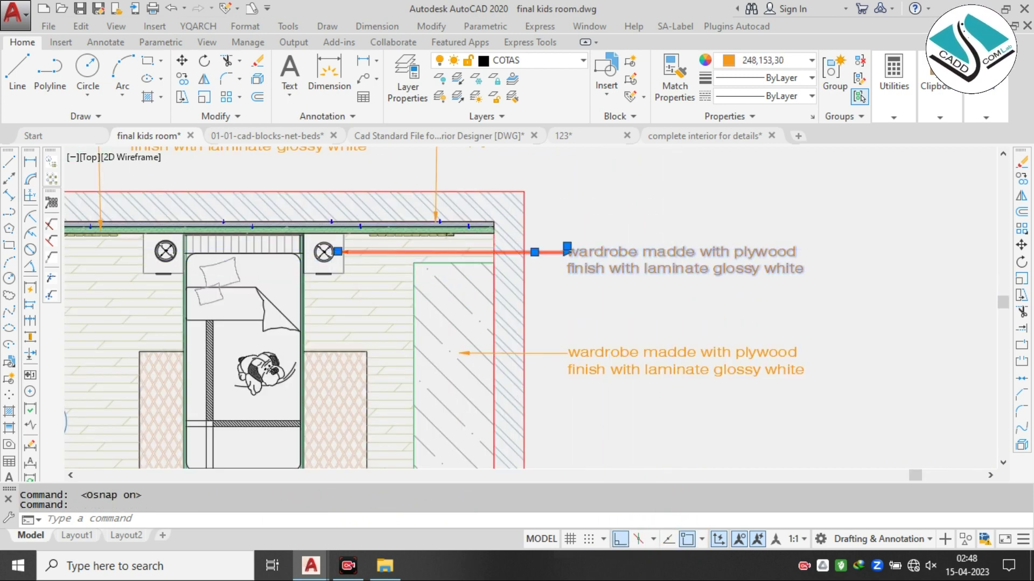
double_click(679, 251)
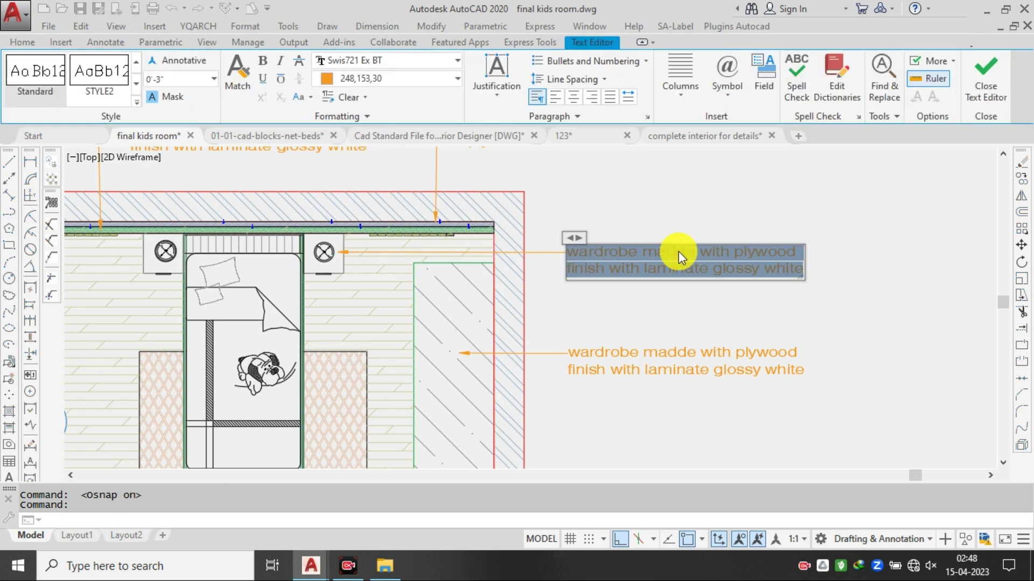
type("site")
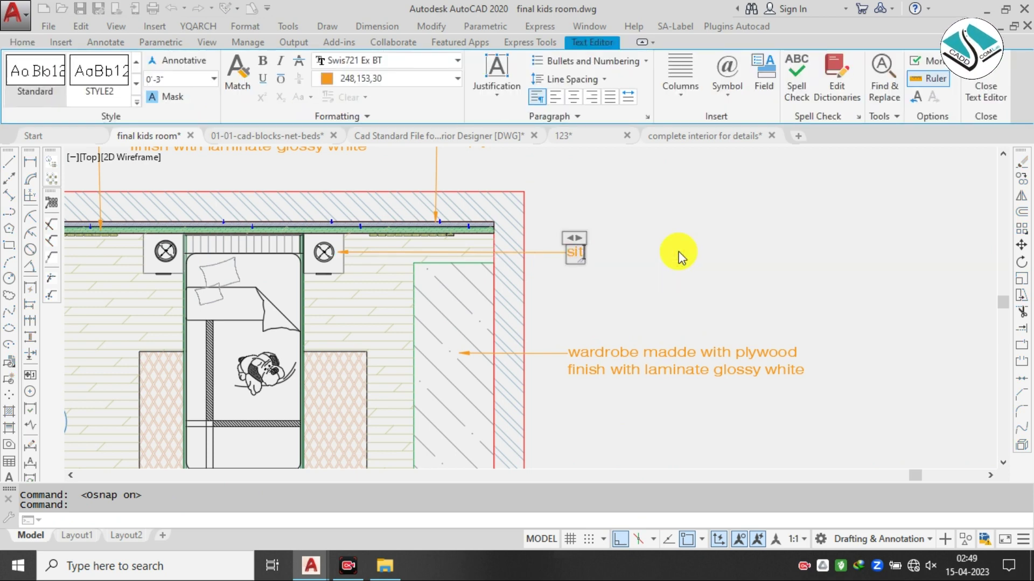
key("BackSpace")
key("BackSpace")
type("de")
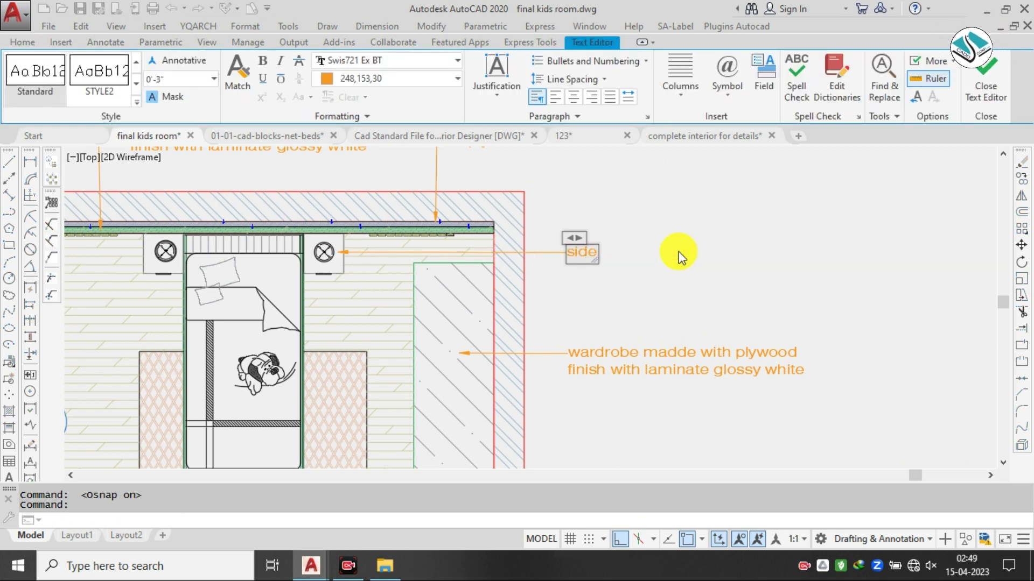
type(" table")
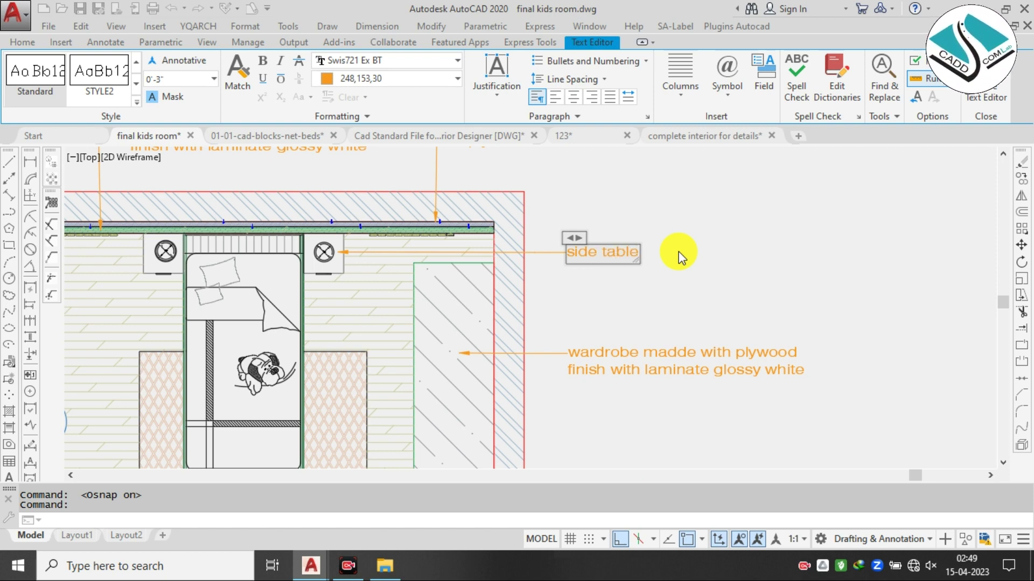
type(" plyw")
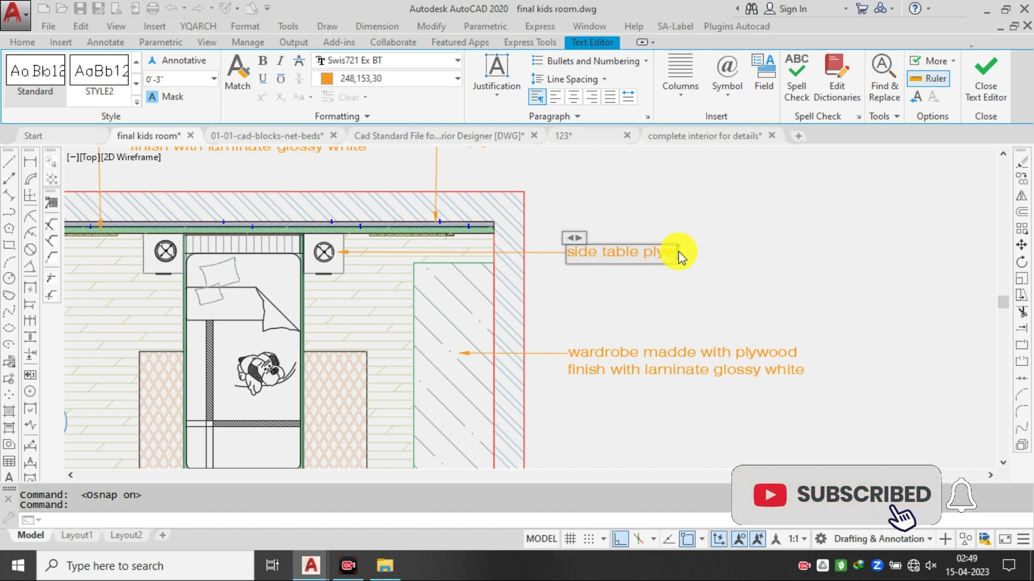
type("ood materiial")
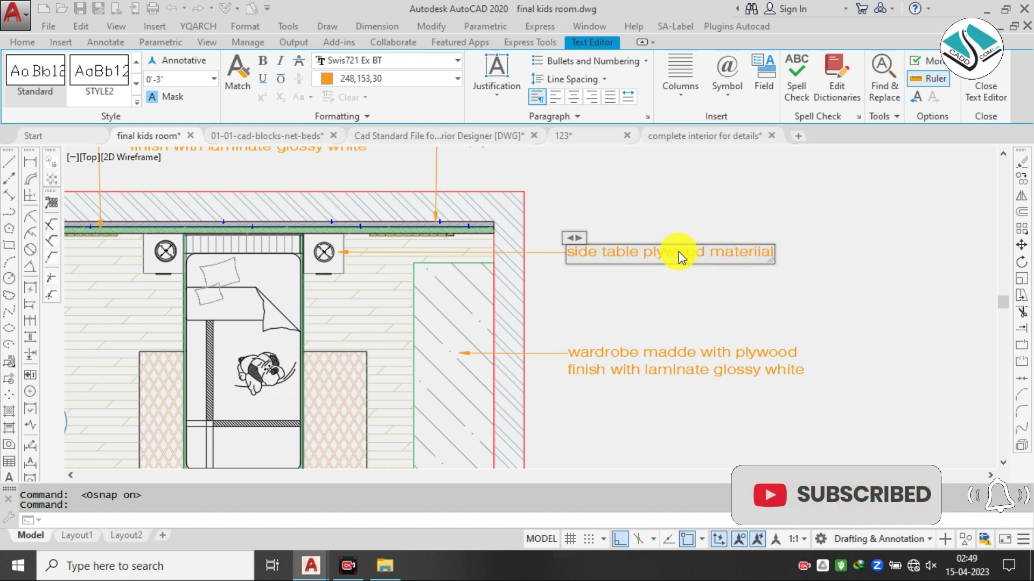
key("BackSpace")
key("BackSpace")
key("BackSpace")
type("al")
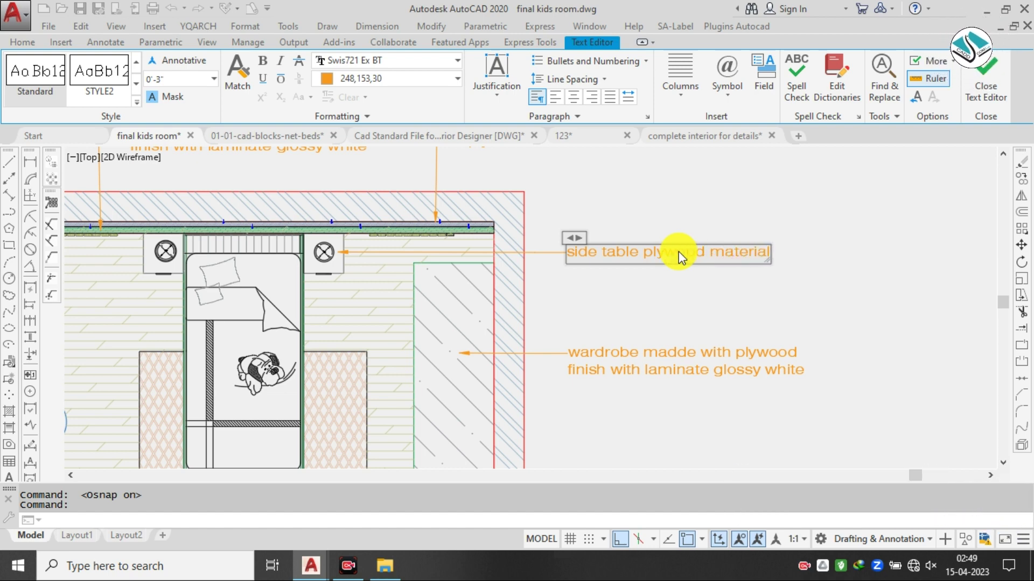
- Add the second line "finish with laminate" to the side table label and finish editing the text
key("Return")
type("f")
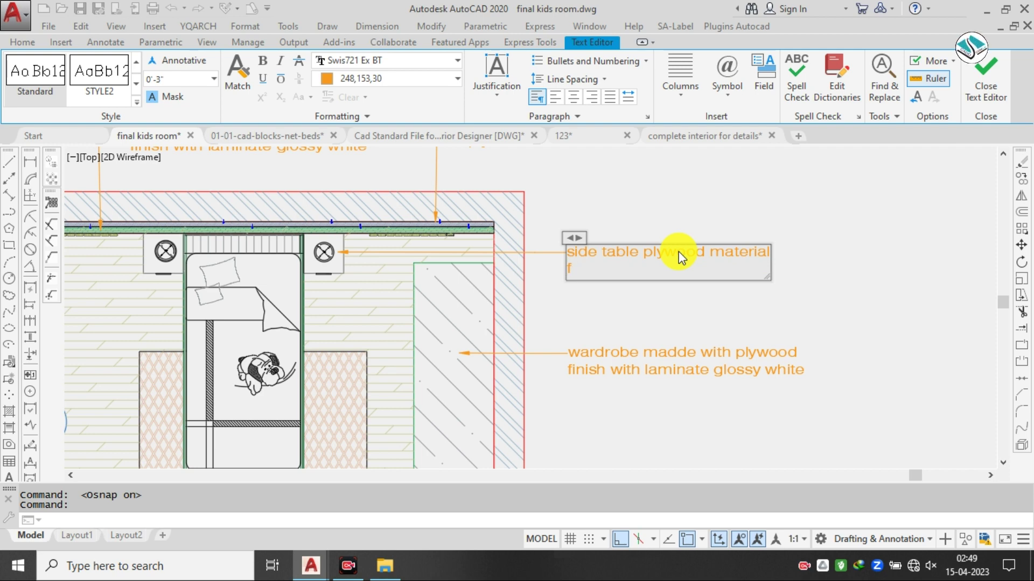
type("inish wit")
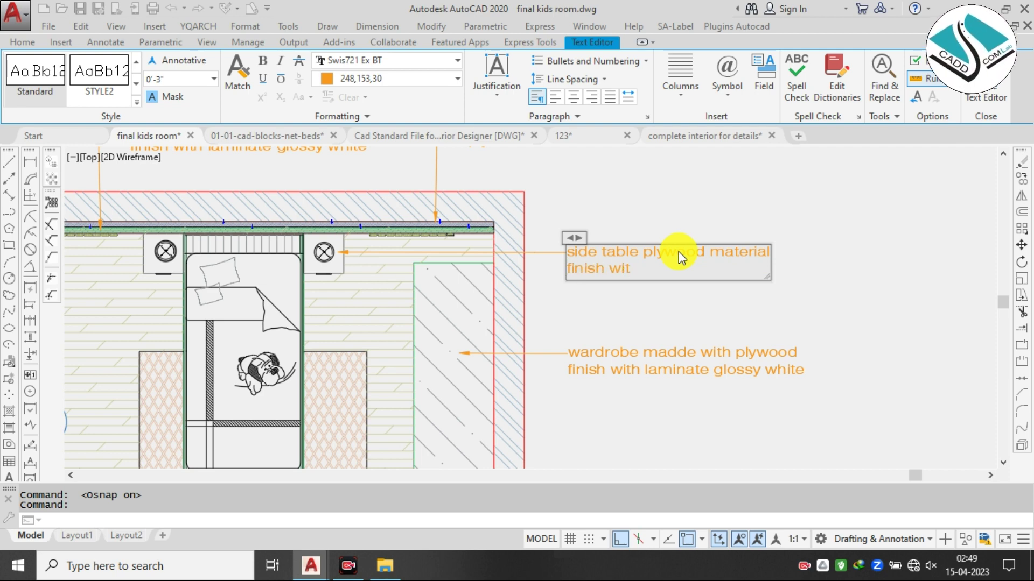
type("h lamin")
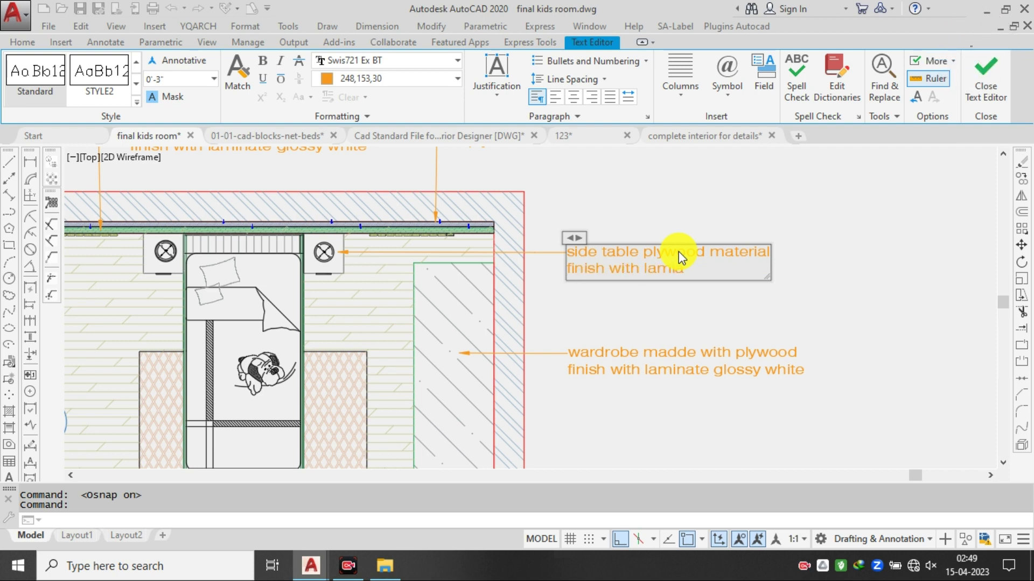
type("ate")
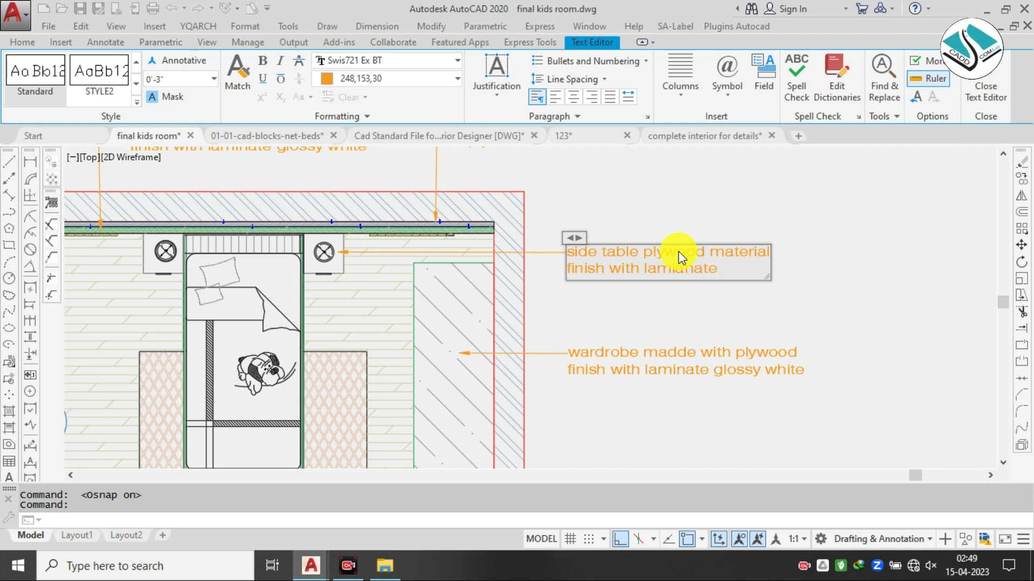
key("BackSpace")
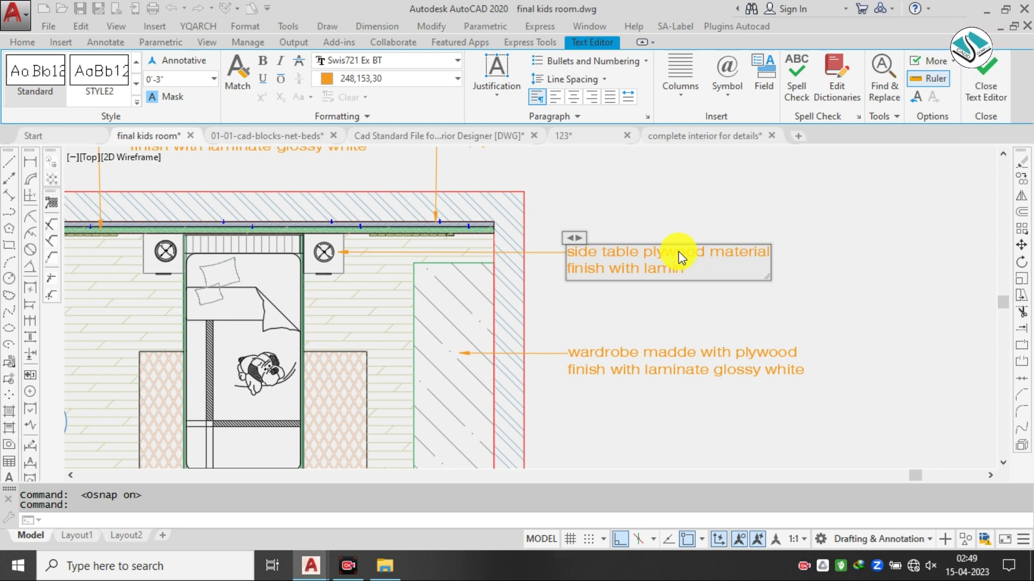
left_click(780, 213)
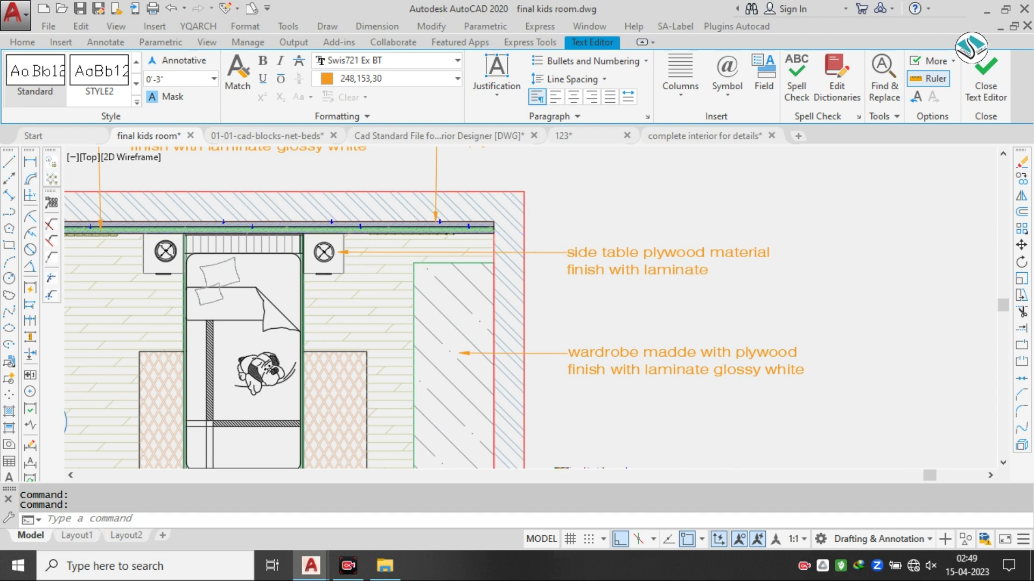
- Review the labelled kids room plan and the bedroom reference images above it for items still needing annotation
scroll(780, 213, "down", 2)
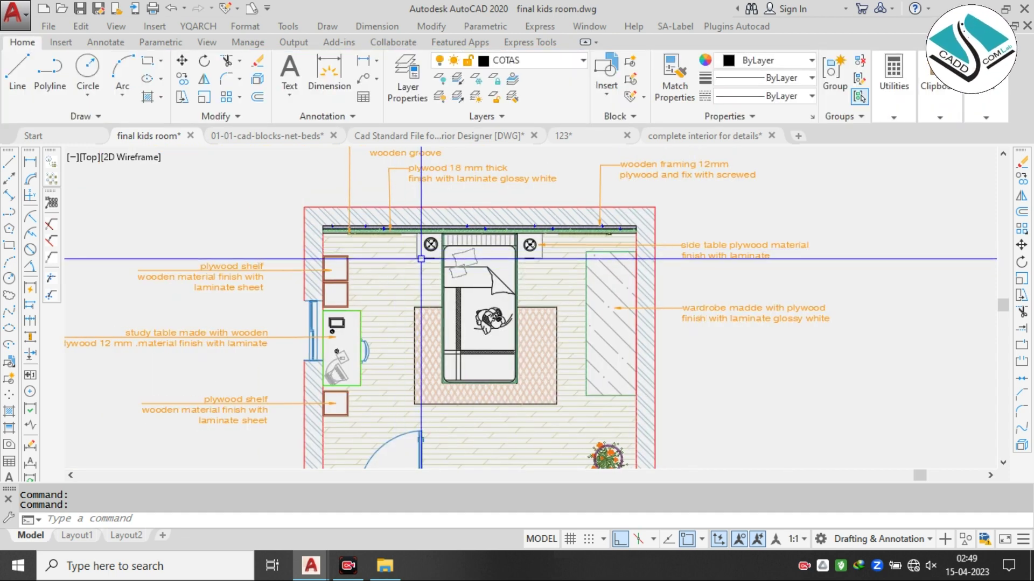
scroll(425, 258, "down", 2)
scroll(443, 257, "up", 2)
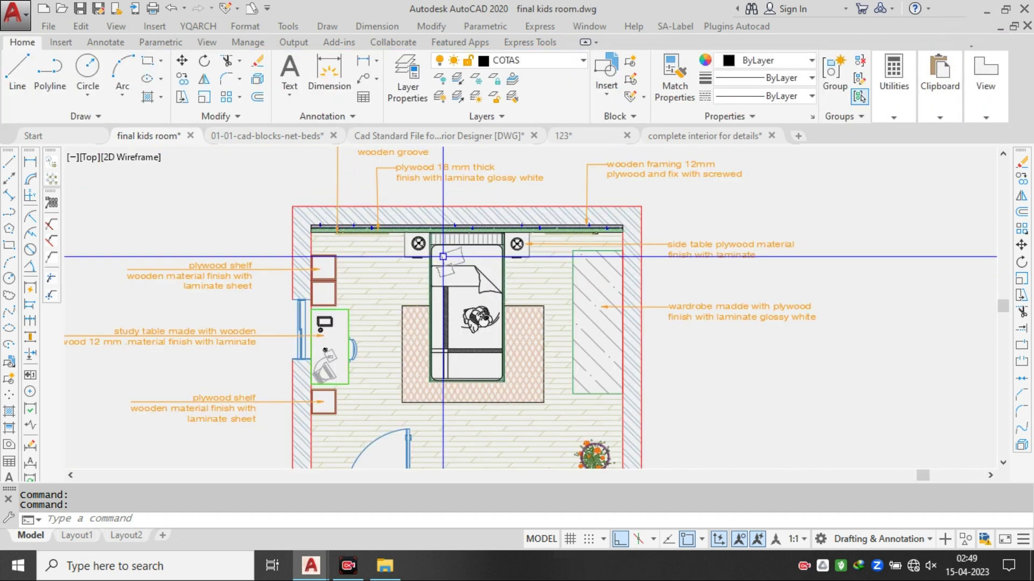
middle_click_drag(531, 300, 517, 247)
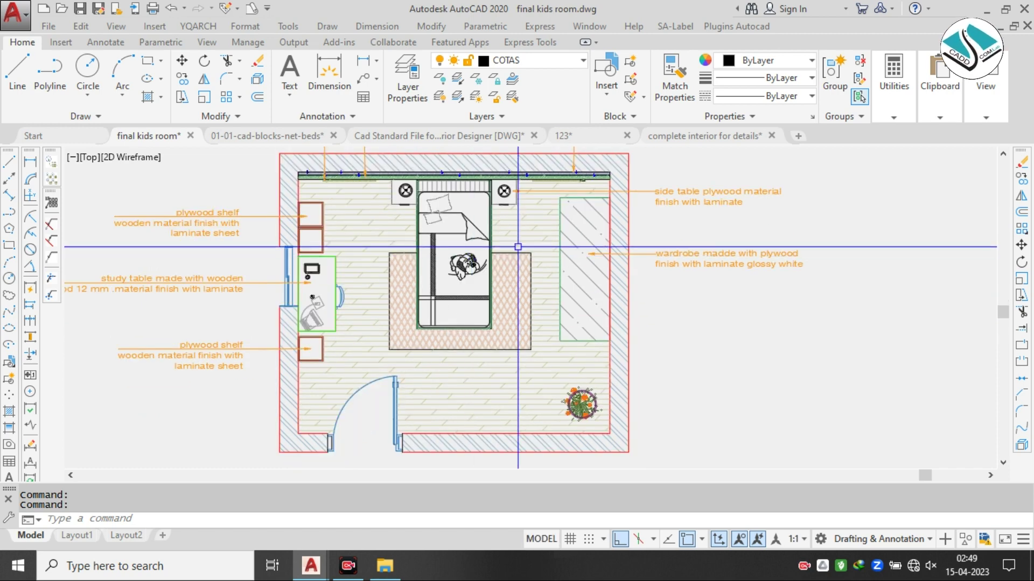
scroll(517, 247, "up", 2)
scroll(508, 242, "down", 1)
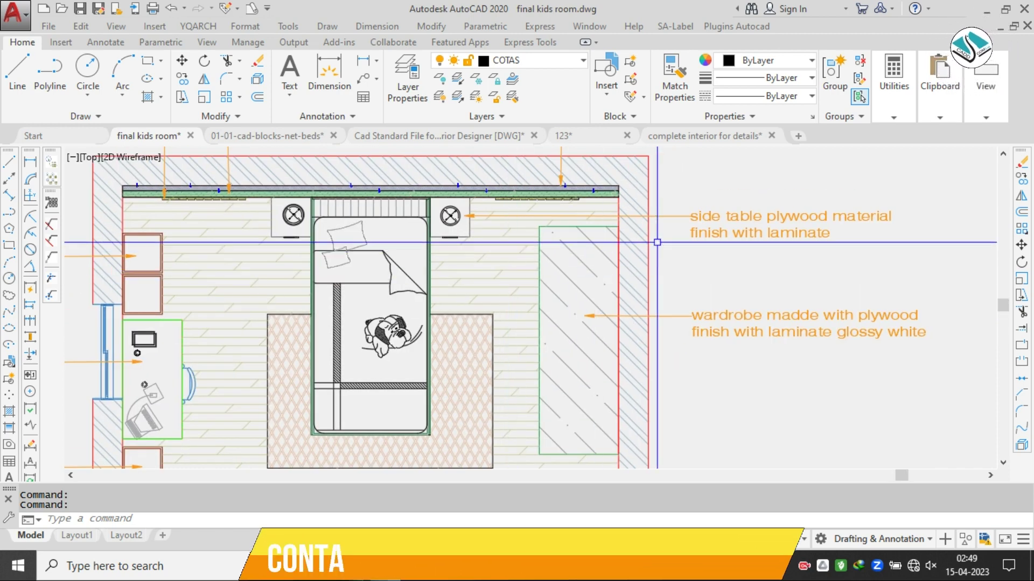
scroll(710, 246, "down", 1)
scroll(609, 279, "down", 5)
scroll(571, 242, "up", 6)
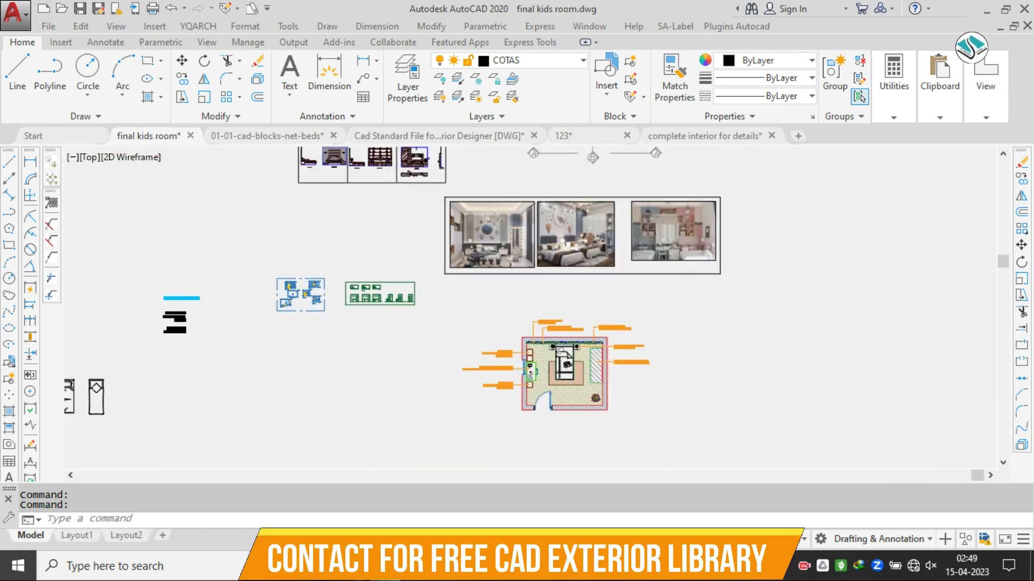
scroll(234, 309, "up", 6)
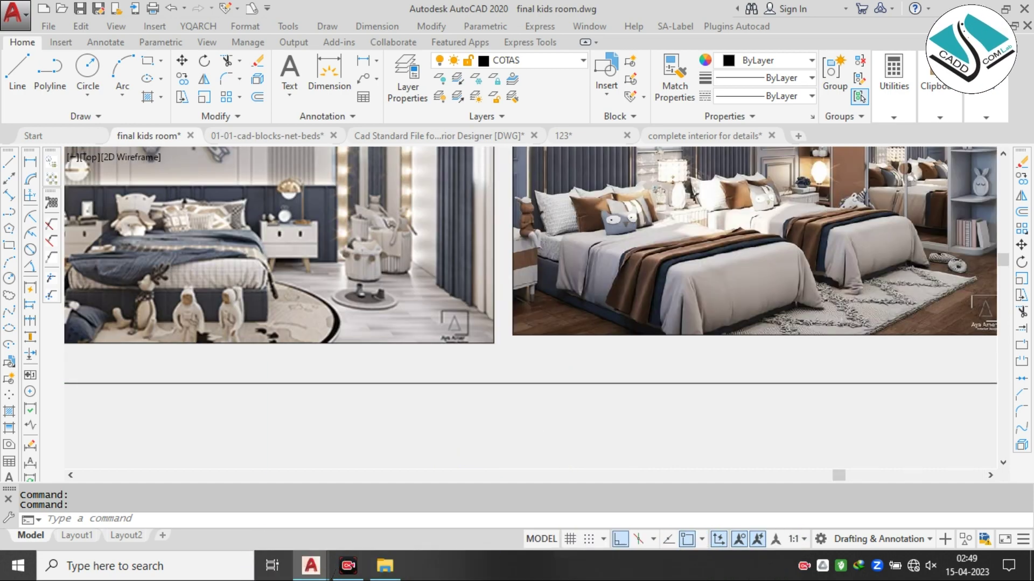
scroll(393, 233, "down", 6)
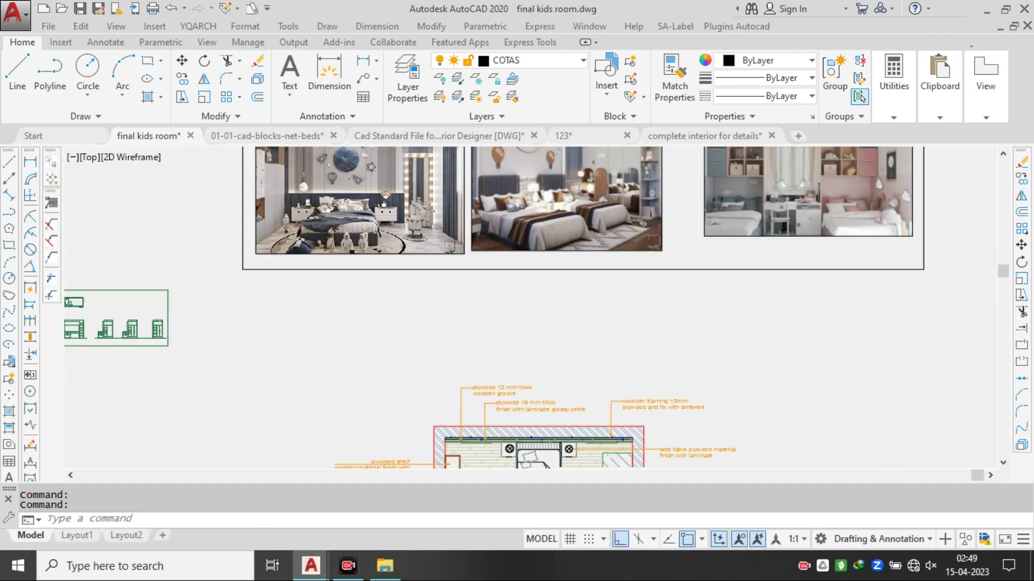
- Copy the wardrobe leader by its arrow tip onto the bed's right edge near the foot, with Ortho off
scroll(558, 302, "up", 4)
scroll(578, 231, "up", 2)
left_click(630, 217)
left_click(567, 310)
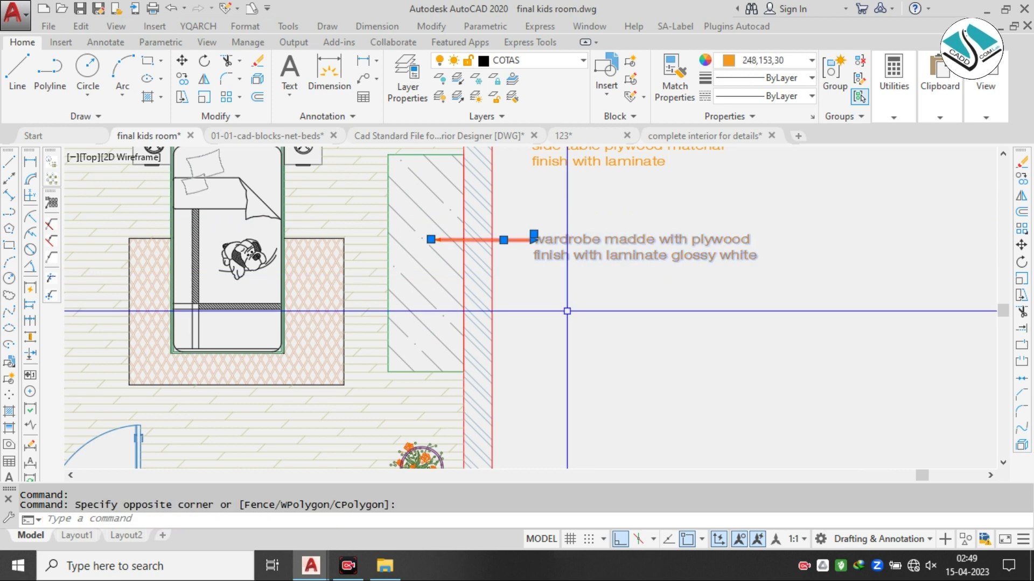
key("space")
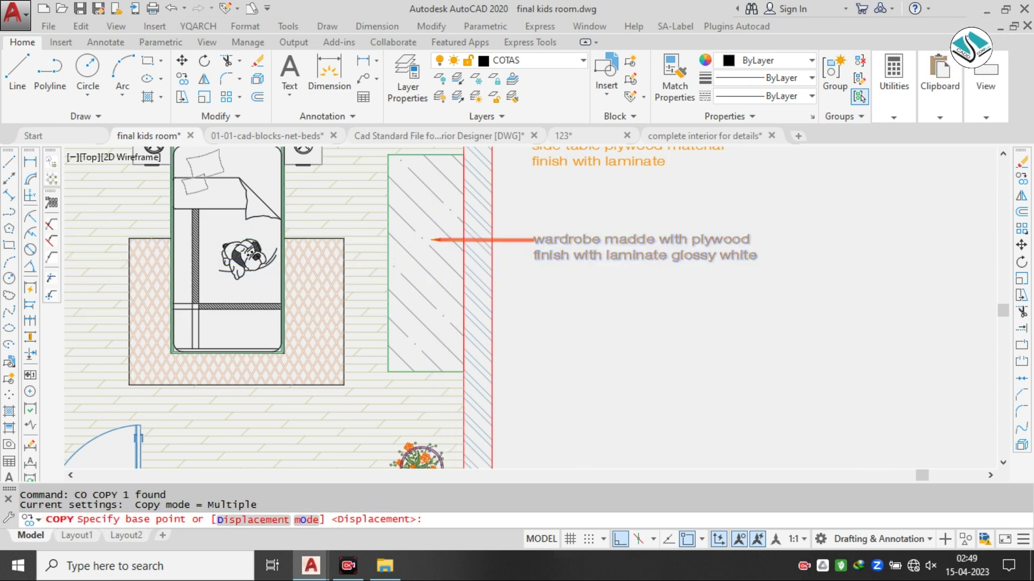
left_click(434, 243)
scroll(295, 349, "up", 4)
left_click(620, 539)
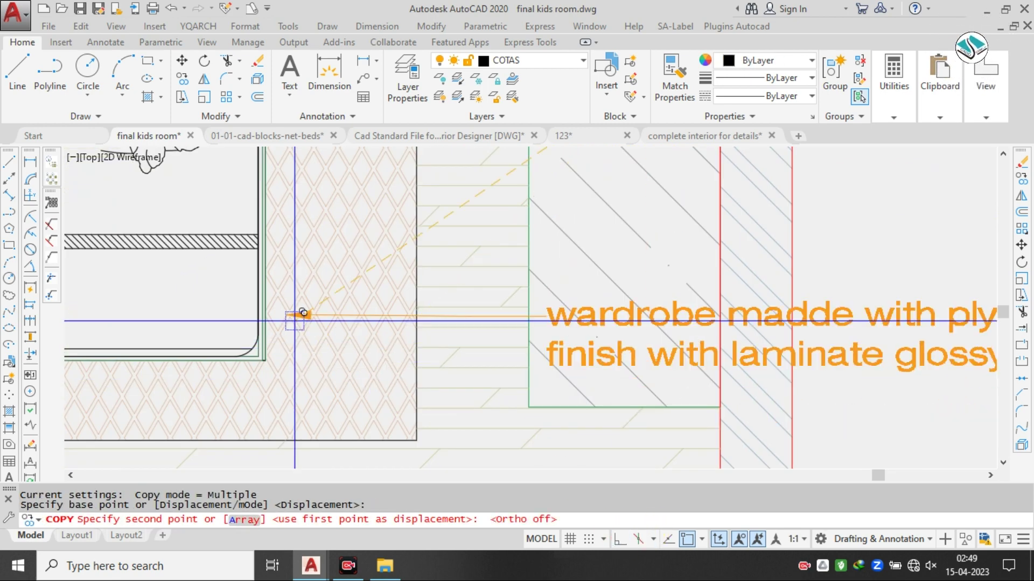
scroll(281, 308, "down", 1)
left_click(250, 299)
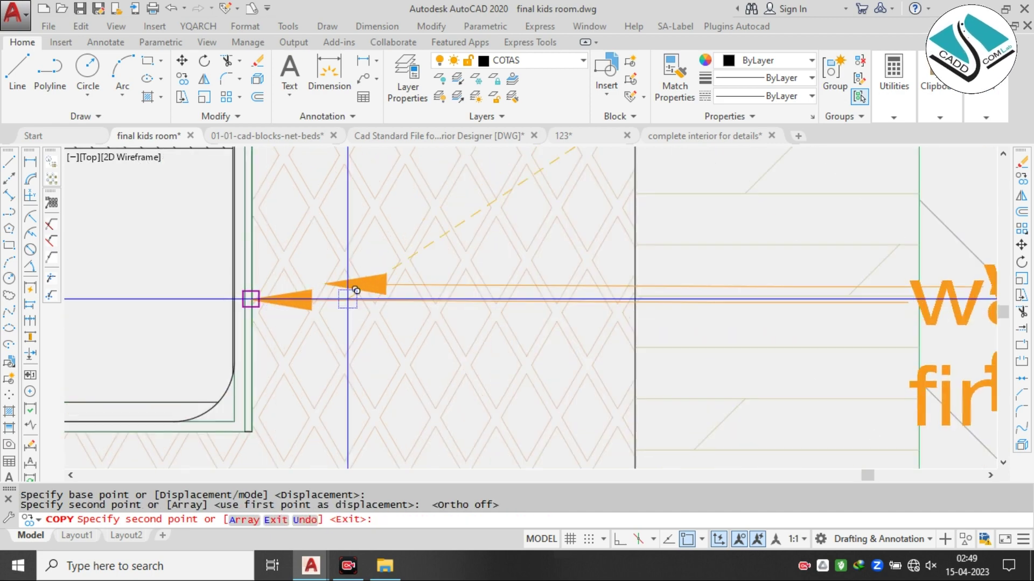
scroll(250, 299, "down", 4)
key("Escape")
- Stretch the bed leader horizontally past the right wall, with Ortho on and object snap off, placing its label below the wardrobe label
left_click(560, 322)
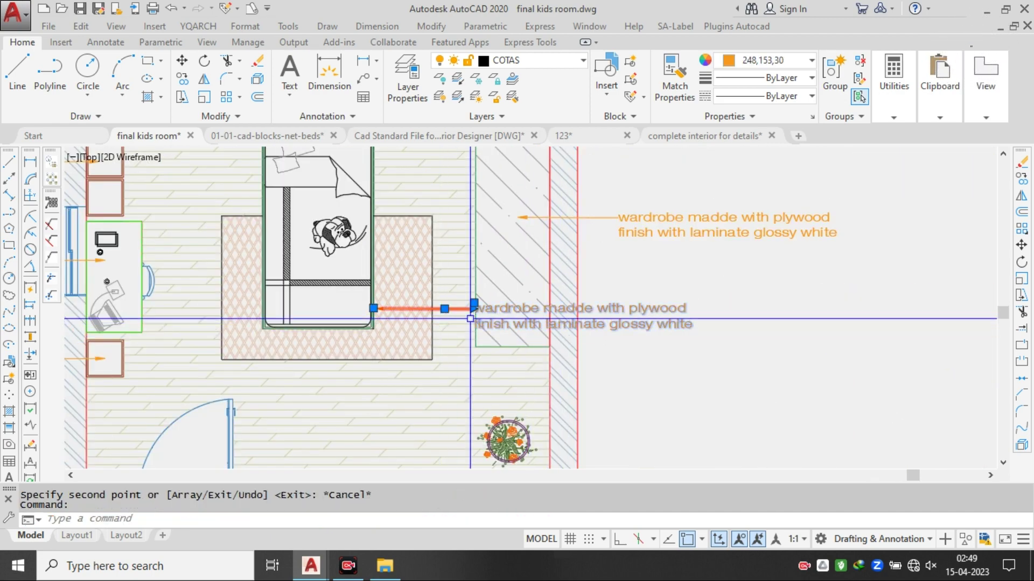
left_click(444, 308)
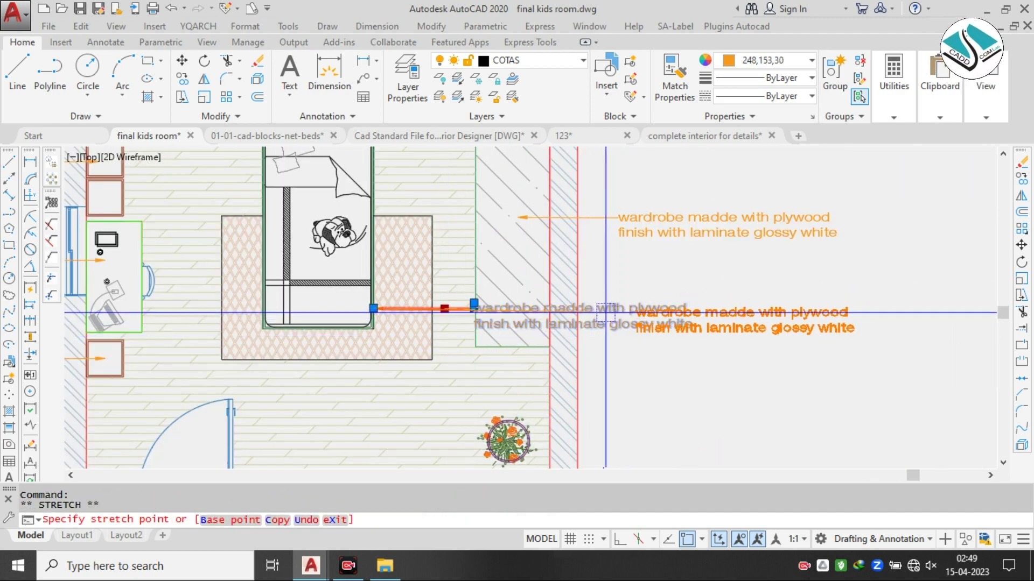
left_click(622, 539)
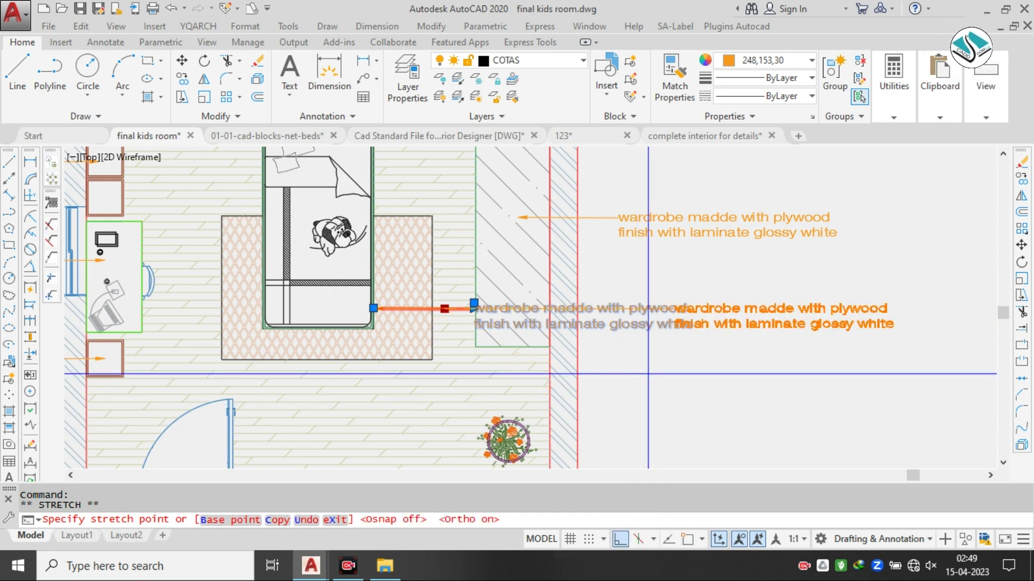
left_click(584, 333)
key("Escape")
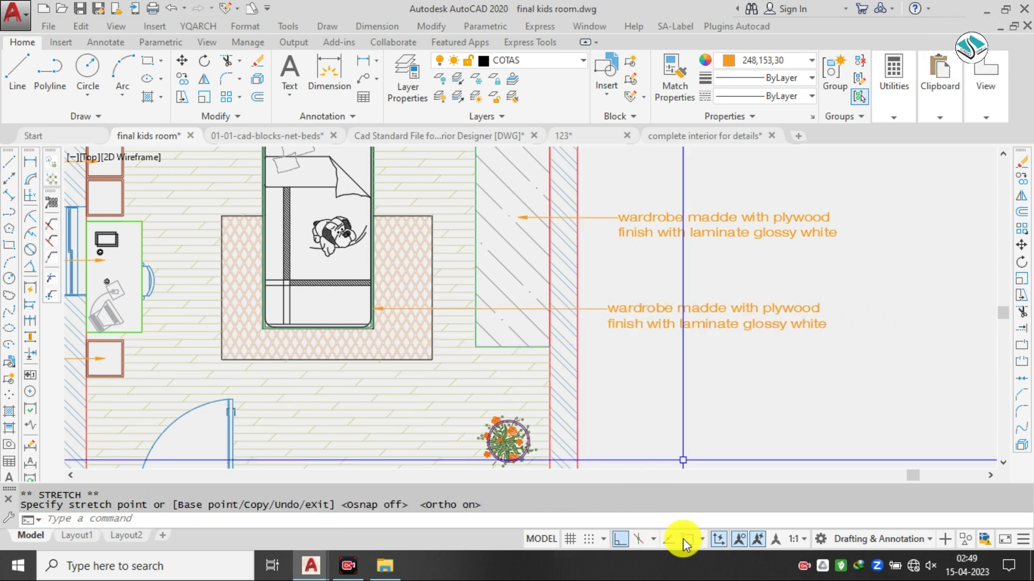
- Replace the bed leader's label with the two lines "bed plywood finish with wooden" and "material laminate"
left_click(606, 307)
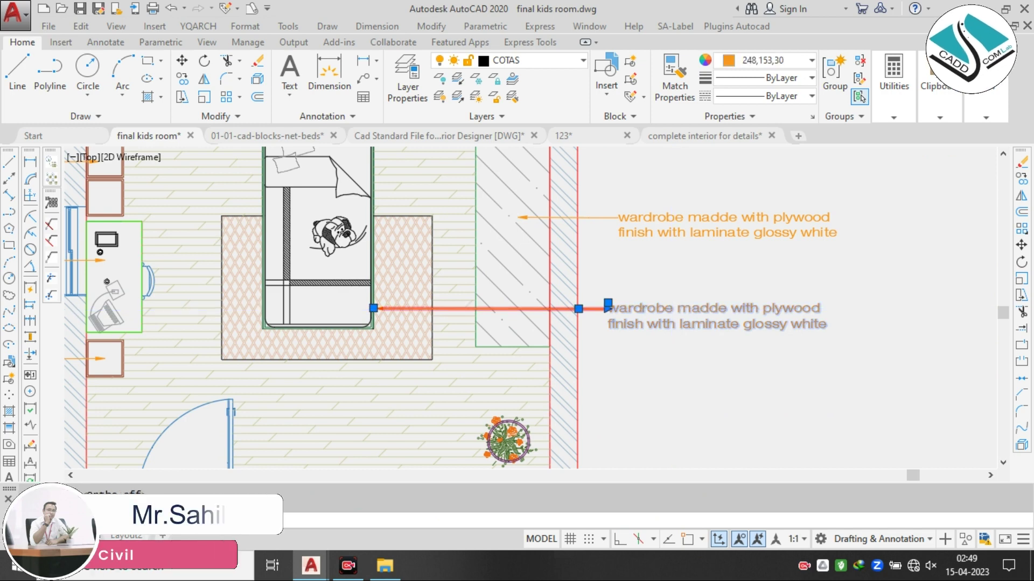
double_click(673, 309)
key("ctrl+a")
type("bed")
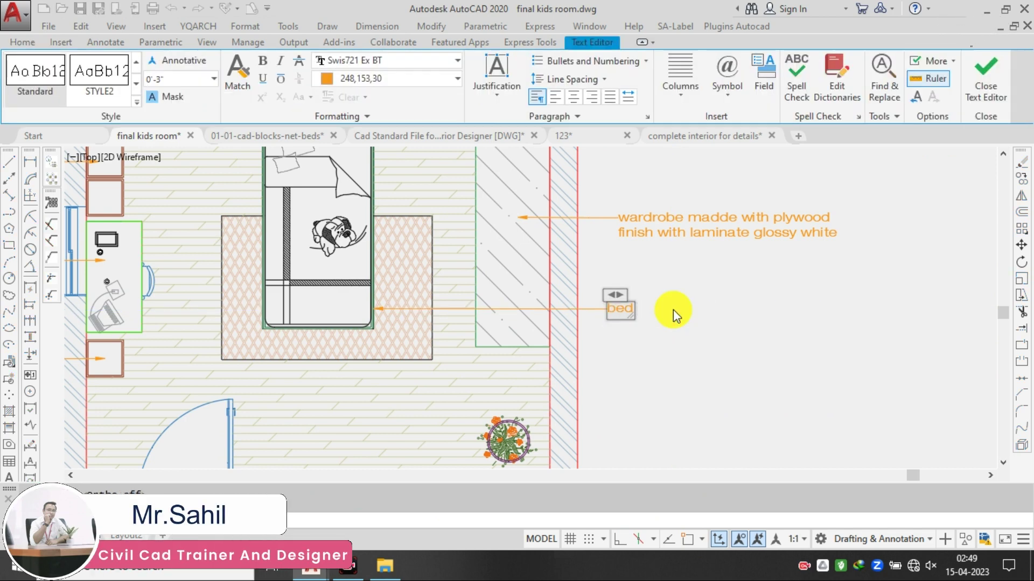
scroll(635, 304, "up", 4)
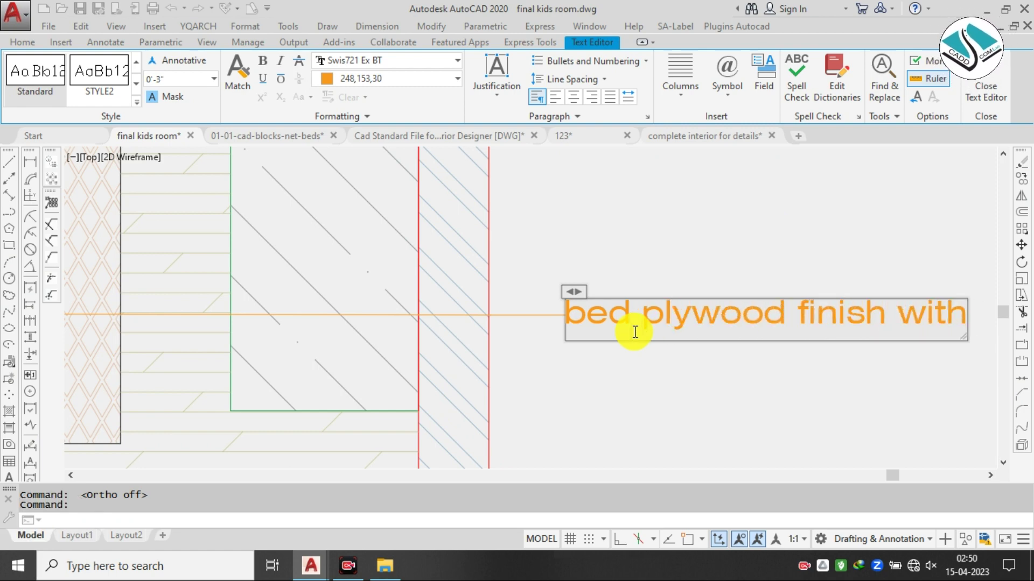
type("woo")
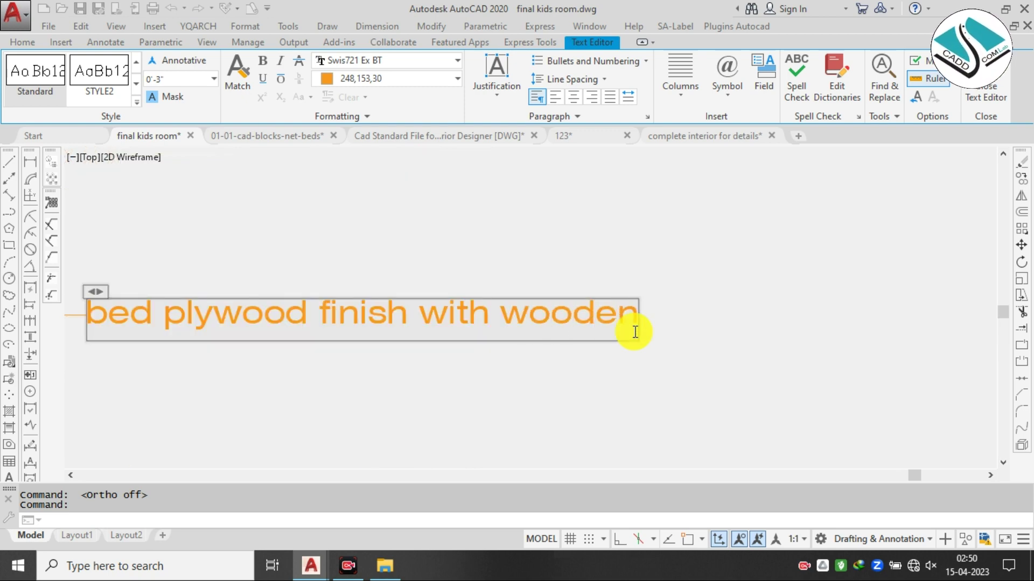
type("den")
key("Return")
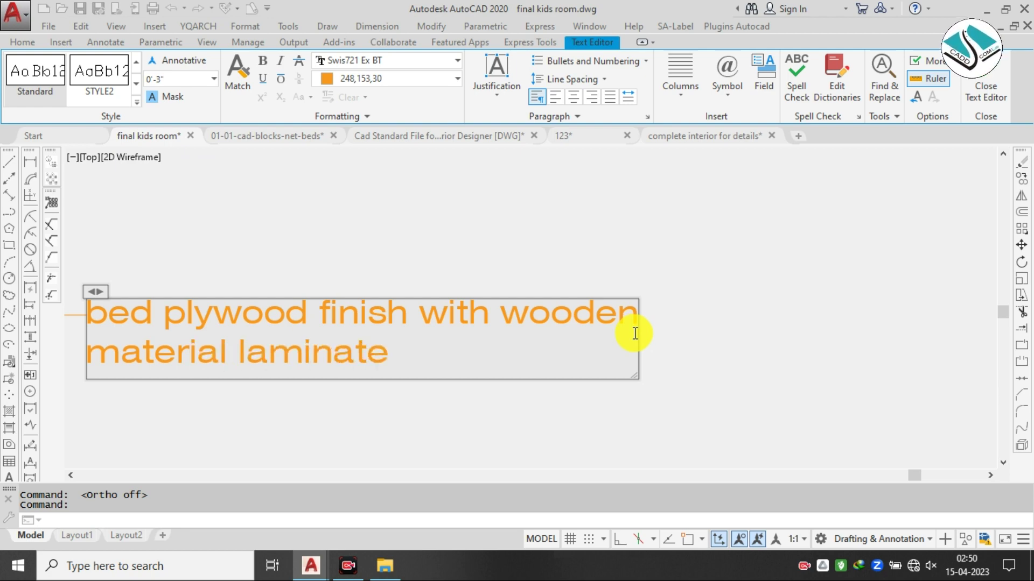
left_click(729, 243)
scroll(529, 307, "down", 5)
key("Escape")
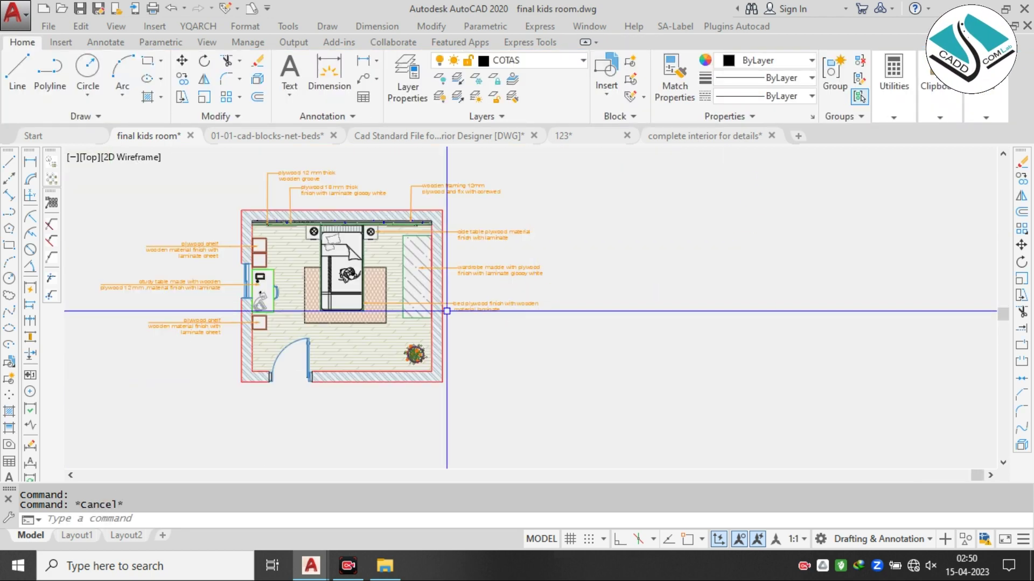
- Examine the kids room plan, its reference images and the annotated bed-wall elevation in the complete interior for details drawing
scroll(516, 226, "up", 2)
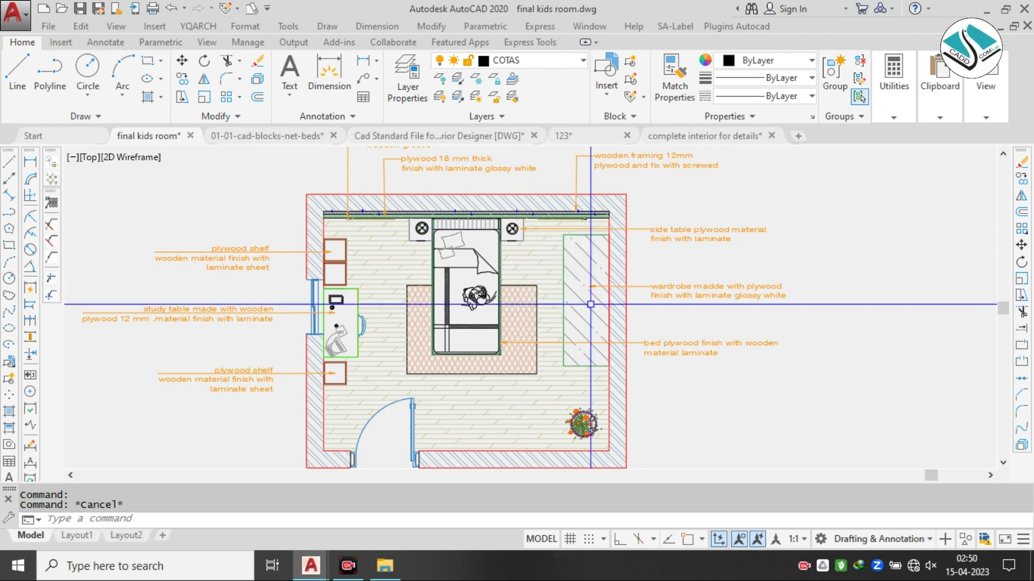
scroll(525, 305, "down", 5)
scroll(412, 210, "up", 3)
scroll(485, 232, "up", 4)
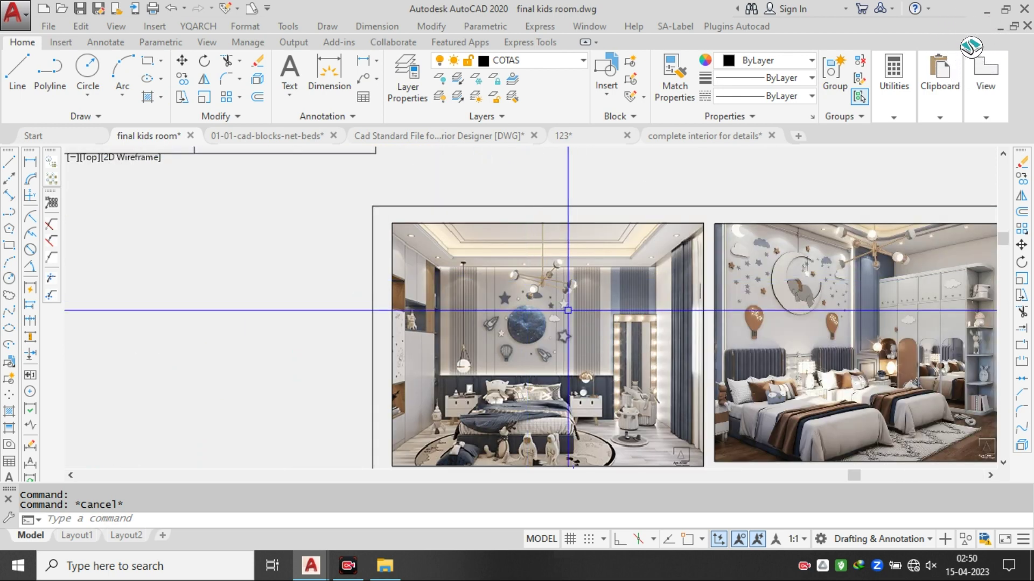
middle_click_drag(466, 266, 379, 197)
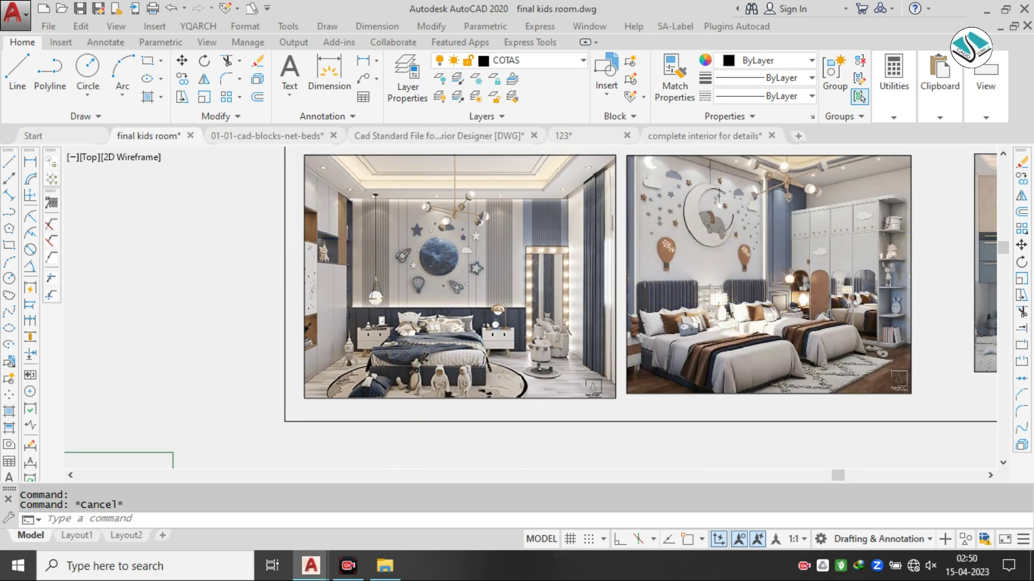
scroll(416, 293, "up", 2)
scroll(416, 293, "down", 2)
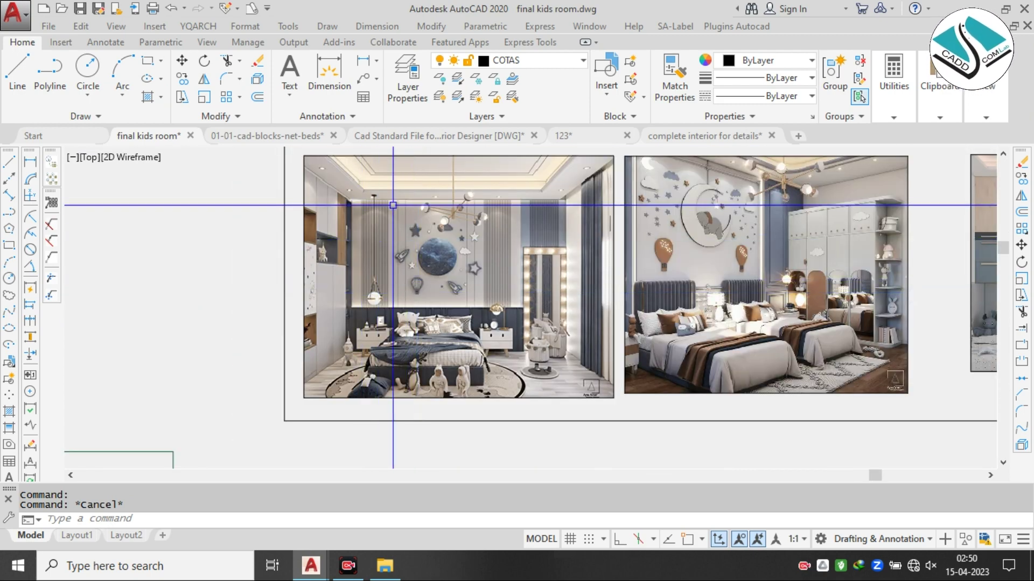
scroll(445, 355, "down", 3)
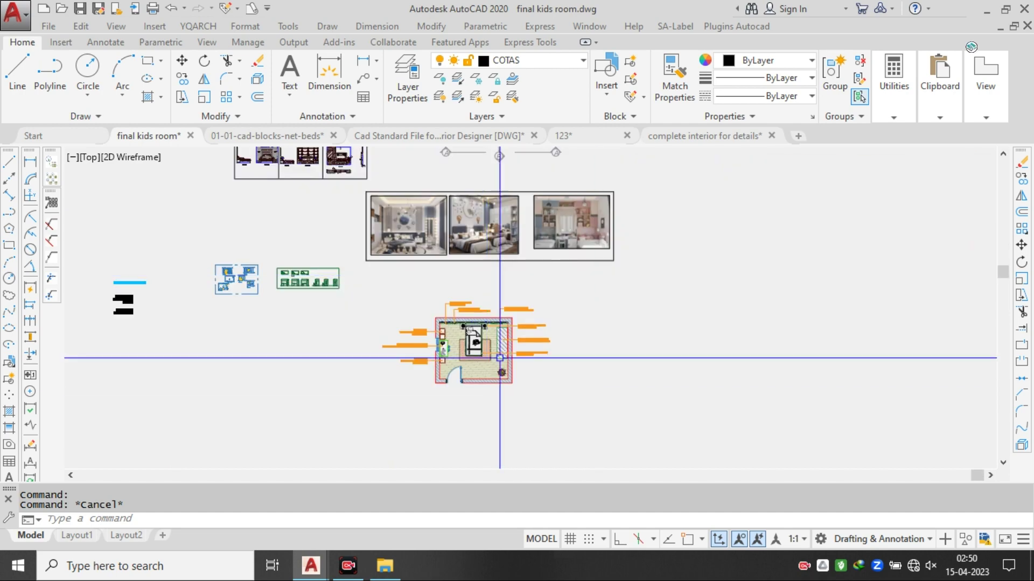
scroll(445, 356, "up", 3)
scroll(386, 184, "down", 2)
scroll(386, 185, "up", 3)
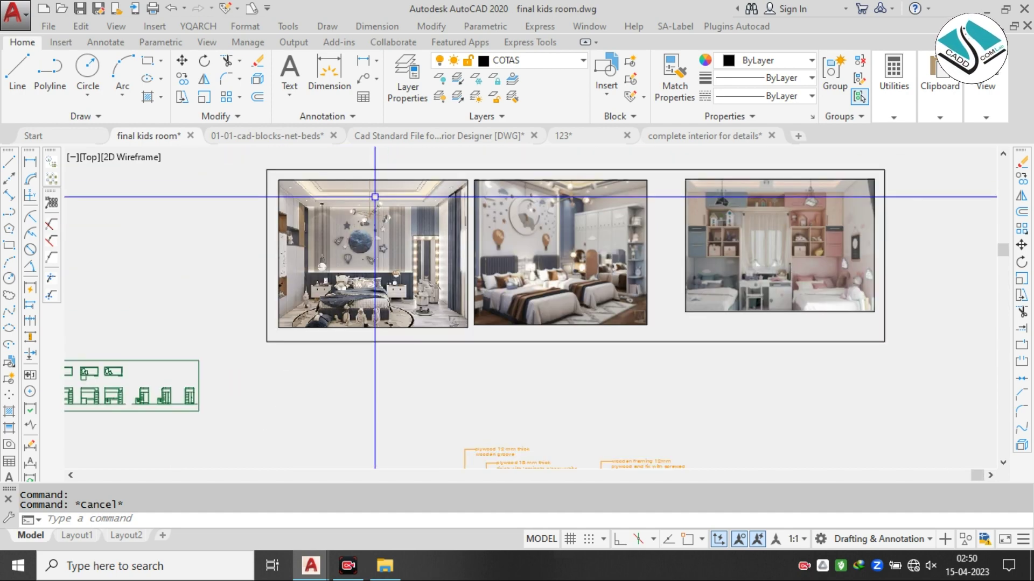
scroll(300, 207, "up", 2)
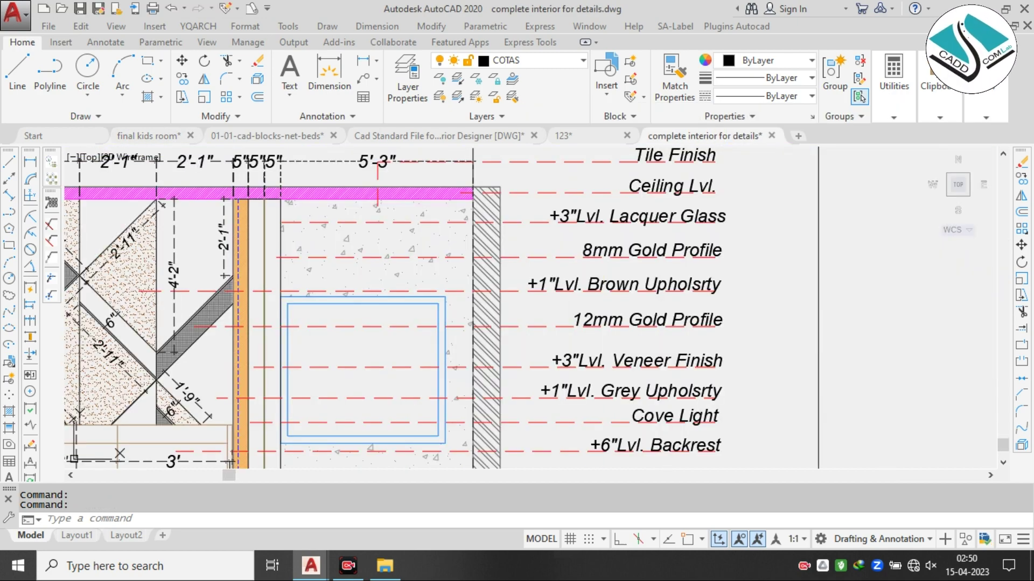
scroll(569, 282, "down", 2)
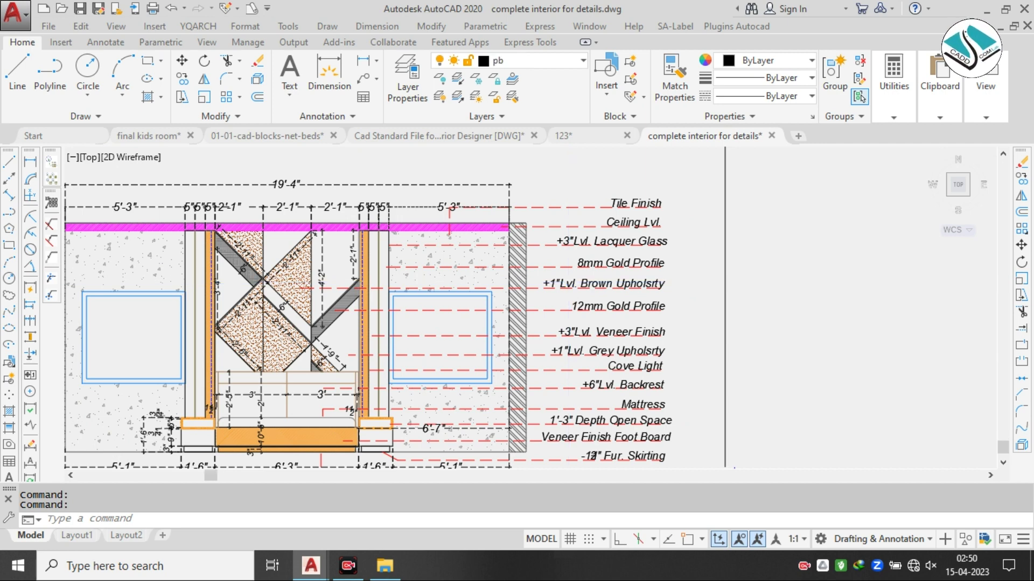
- Examine the master bedroom plans, coloured elevations and annotated door and mirror elevation in the complete interior for details drawing
key("Escape")
key("Escape")
scroll(569, 282, "down", 6)
scroll(585, 294, "down", 2)
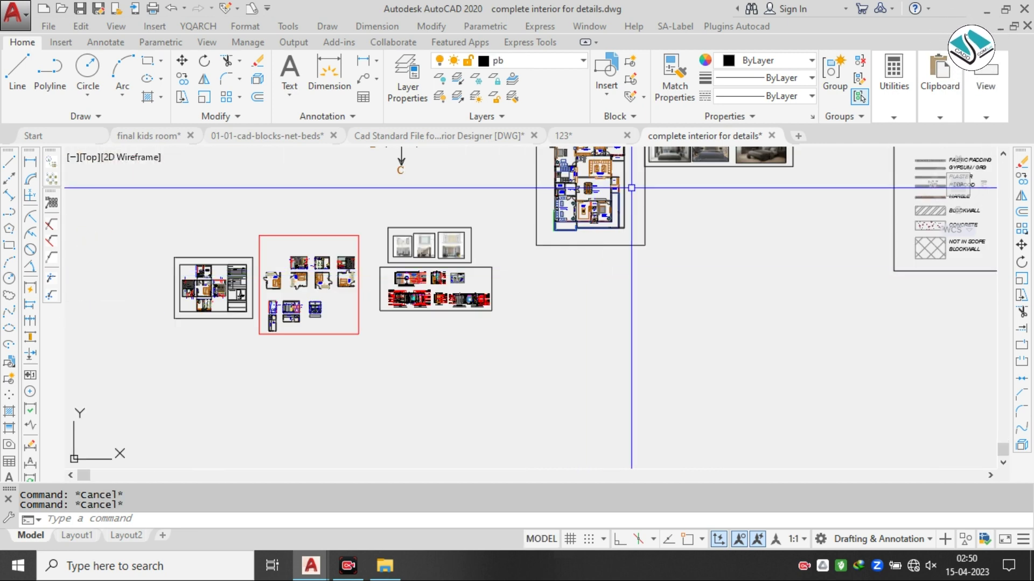
middle_click_drag(769, 189, 569, 262)
scroll(568, 262, "down", 4)
scroll(452, 311, "up", 4)
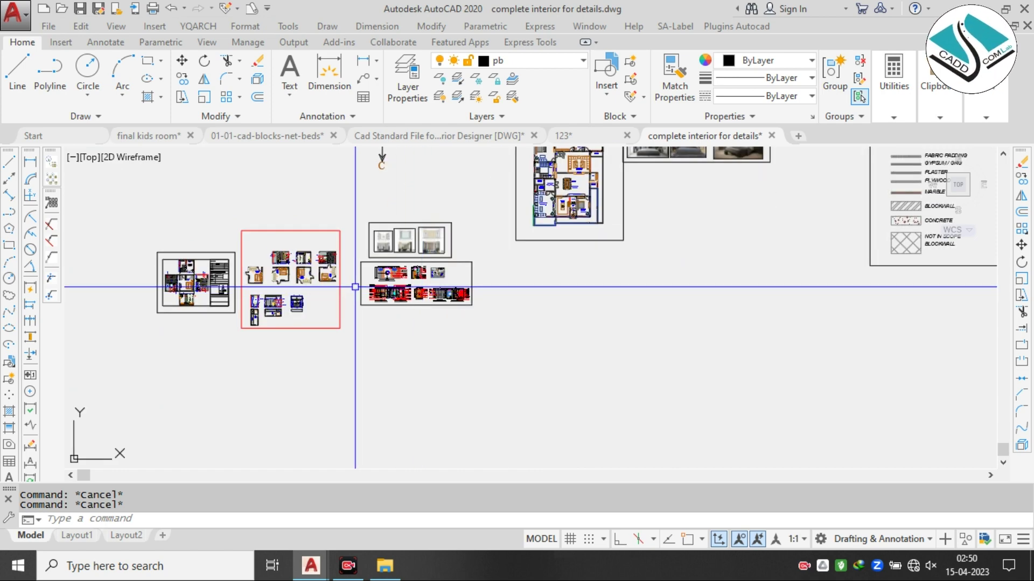
scroll(359, 288, "up", 6)
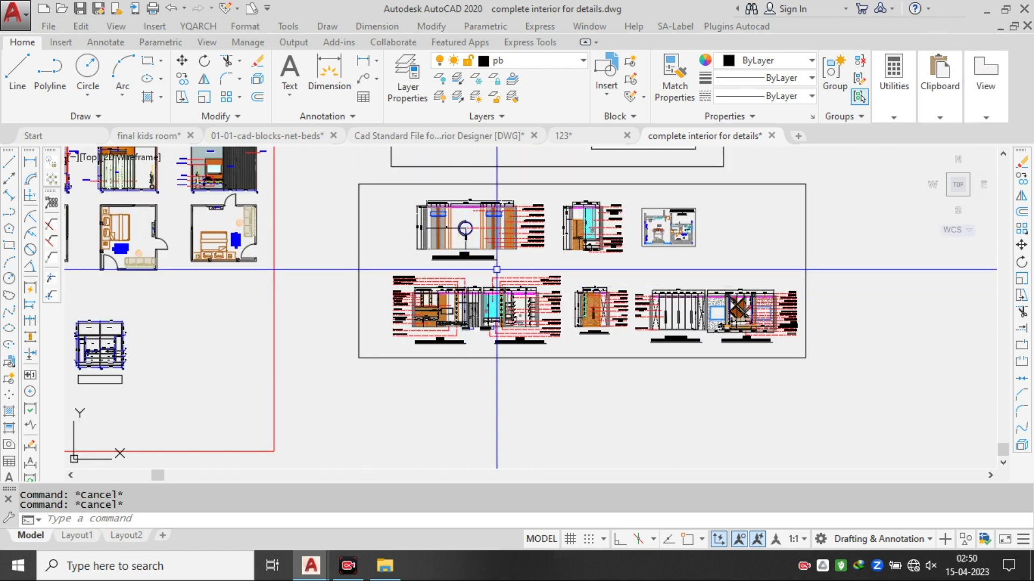
middle_click_drag(316, 252, 532, 302)
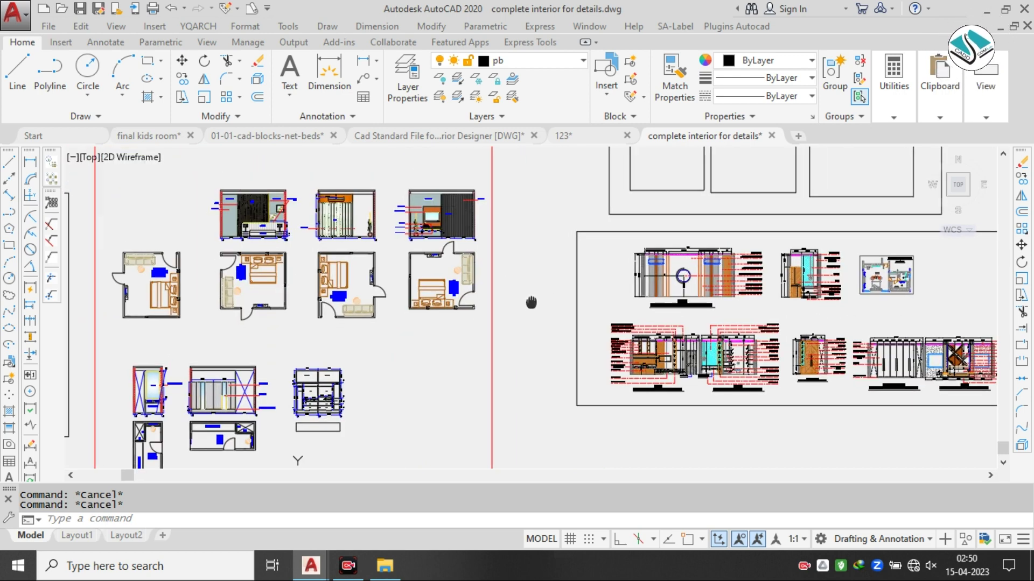
scroll(861, 270, "up", 8)
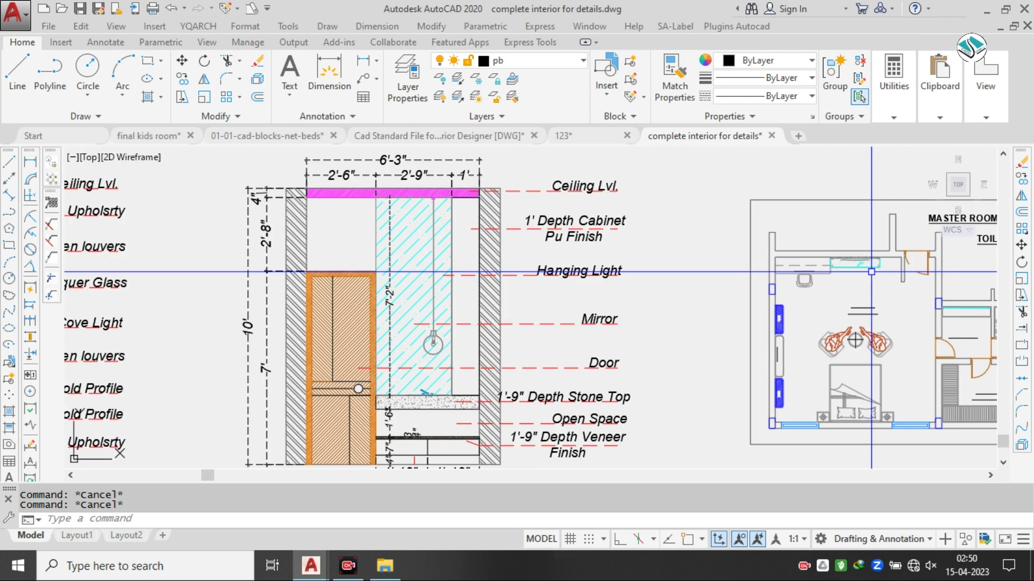
scroll(609, 276, "down", 11)
middle_click_drag(384, 303, 702, 303)
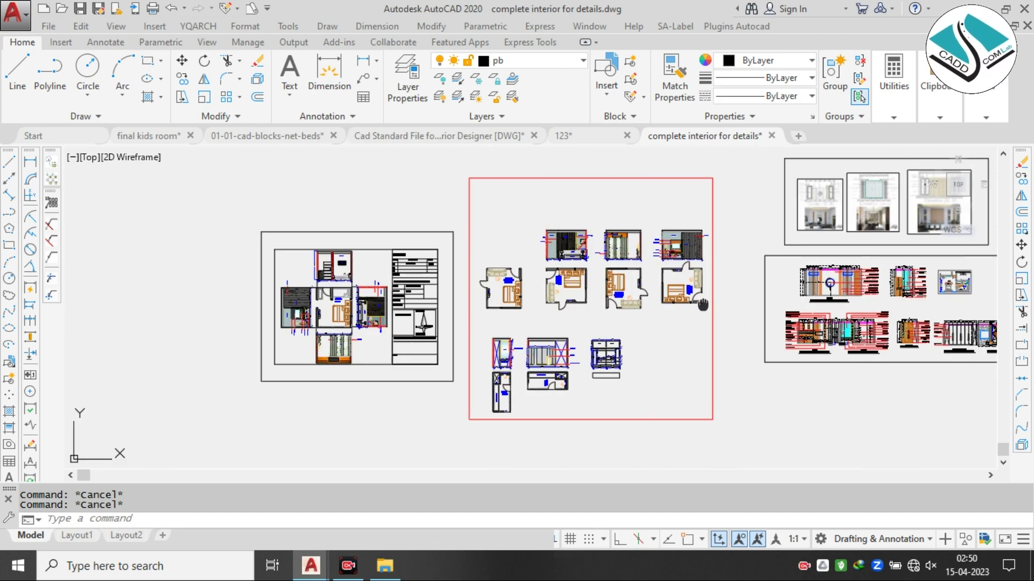
scroll(569, 219, "up", 6)
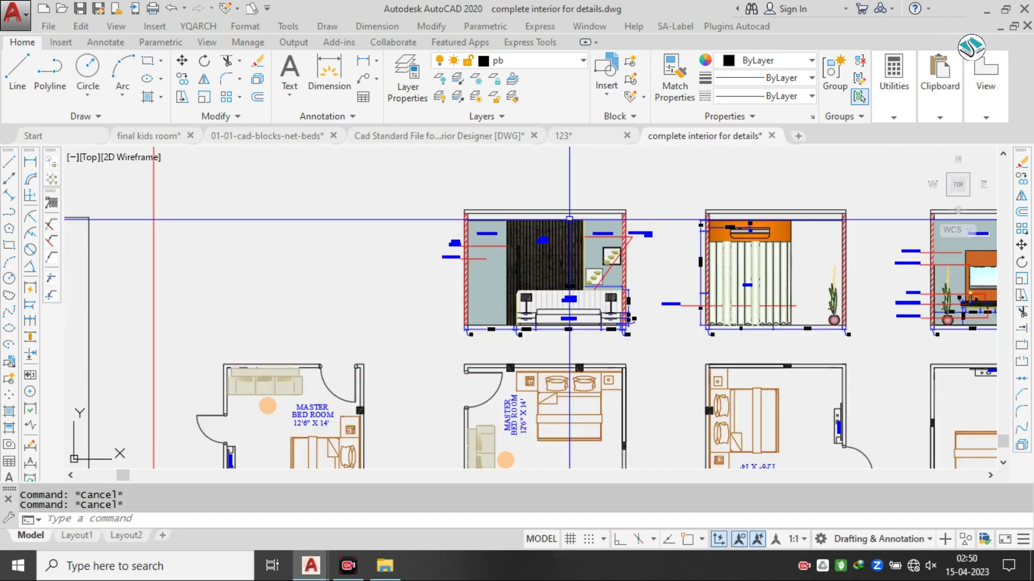
middle_click_drag(569, 219, 596, 126)
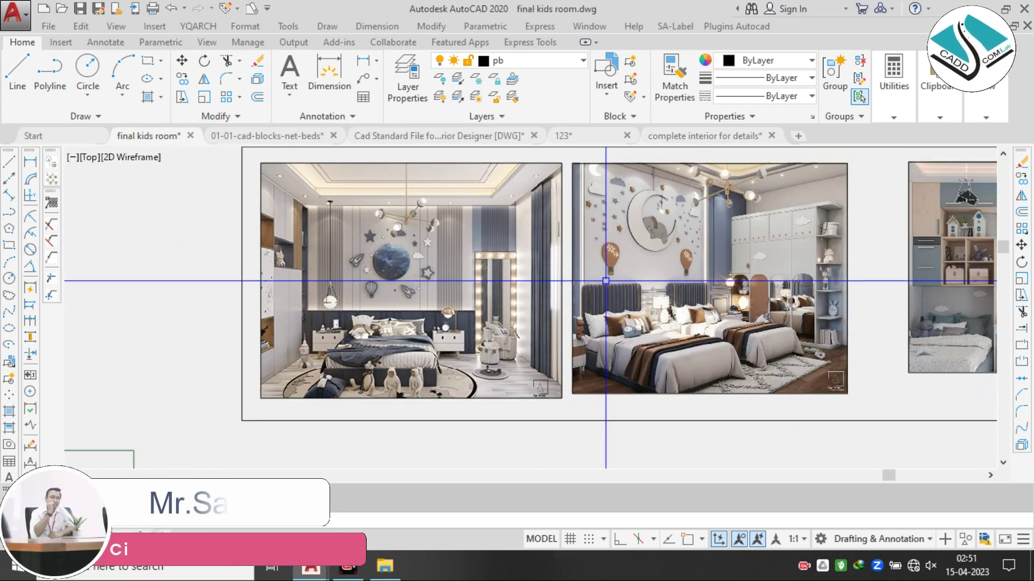
- Compare the lights beside the bed in the final kids room reference image with the side-table lamps in the annotated plan
scroll(526, 265, "down", 6)
middle_click_drag(525, 330, 520, 328)
scroll(508, 302, "up", 10)
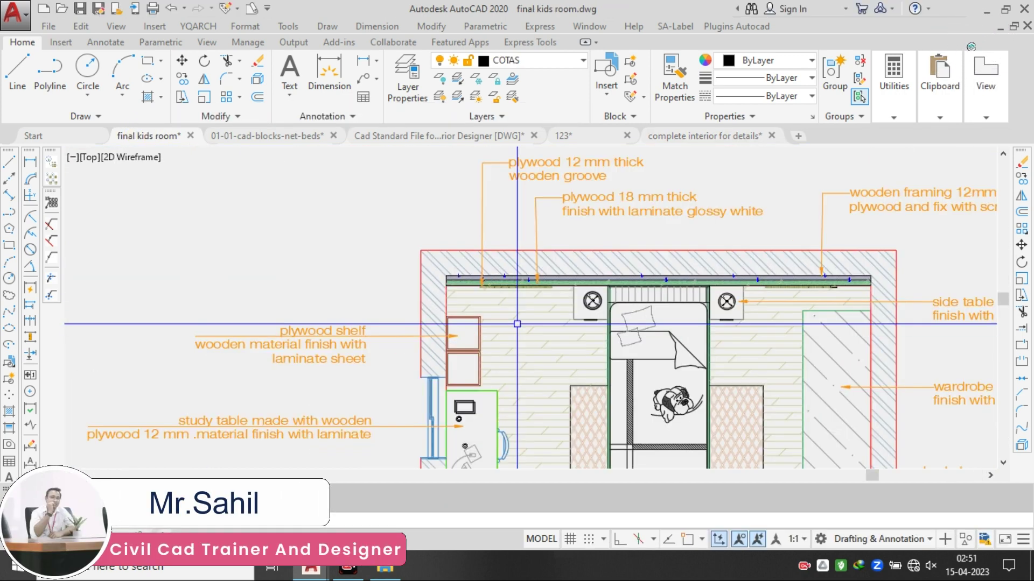
scroll(509, 302, "down", 8)
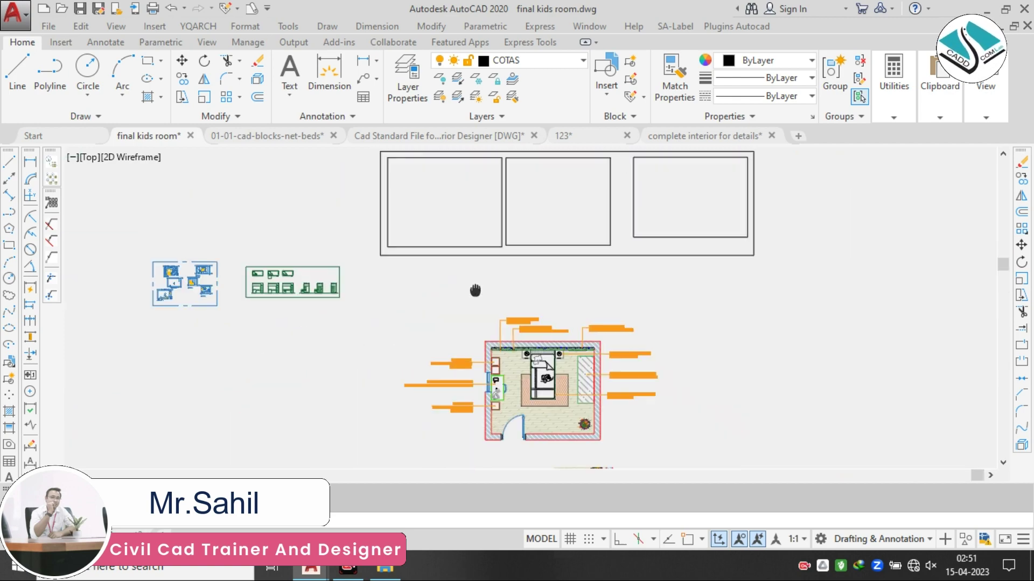
scroll(438, 211, "up", 8)
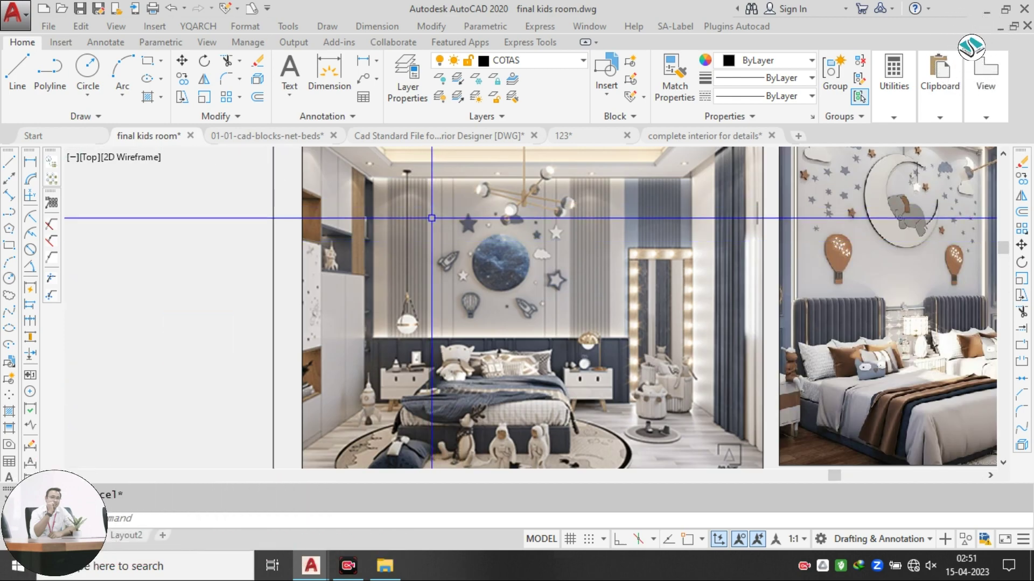
scroll(438, 211, "down", 6)
middle_click_drag(580, 346, 512, 268)
scroll(464, 303, "up", 10)
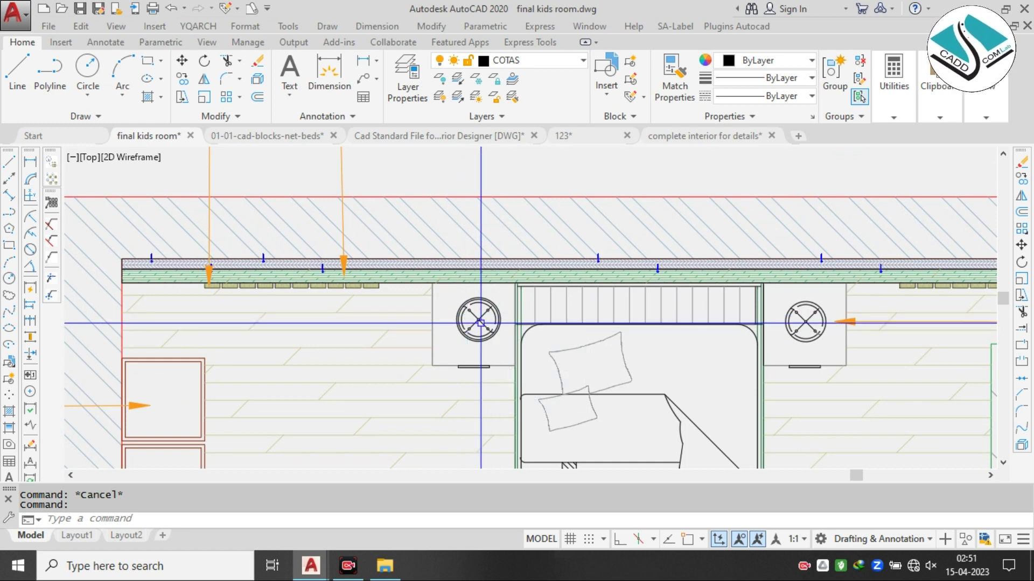
- Draw a circle about 1 inch in radius at the centre of the lamp symbol on the side table left of the bed
type("c")
key("Return")
scroll(463, 324, "up", 2)
scroll(420, 327, "up", 3)
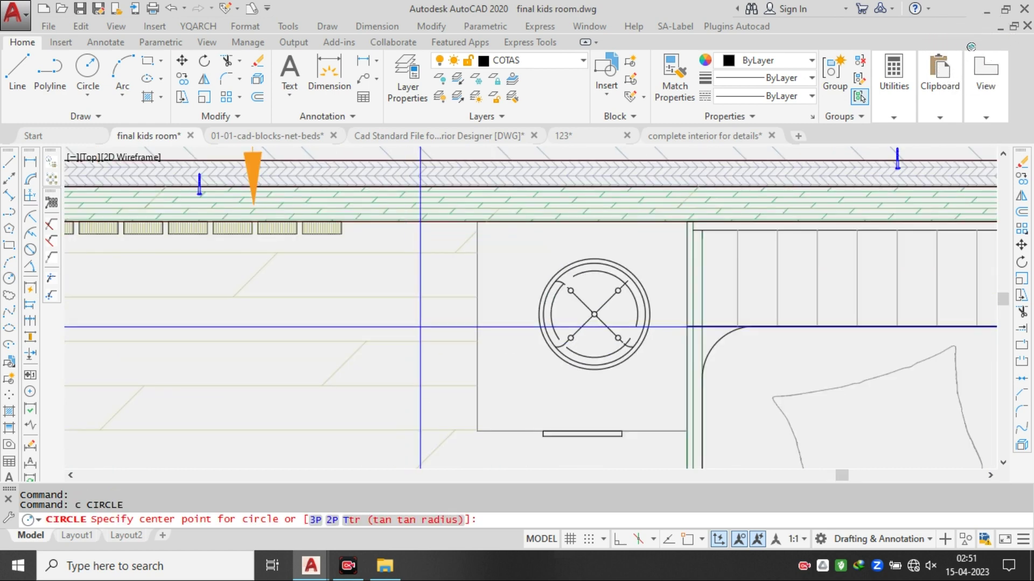
scroll(595, 226, "down", 8)
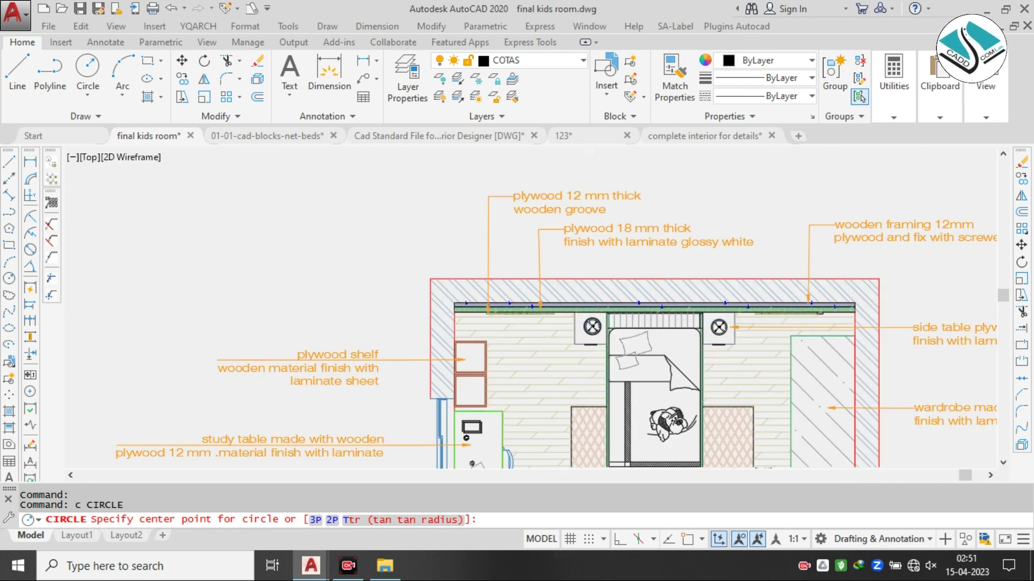
middle_click_drag(501, 189, 501, 438)
scroll(461, 203, "up", 4)
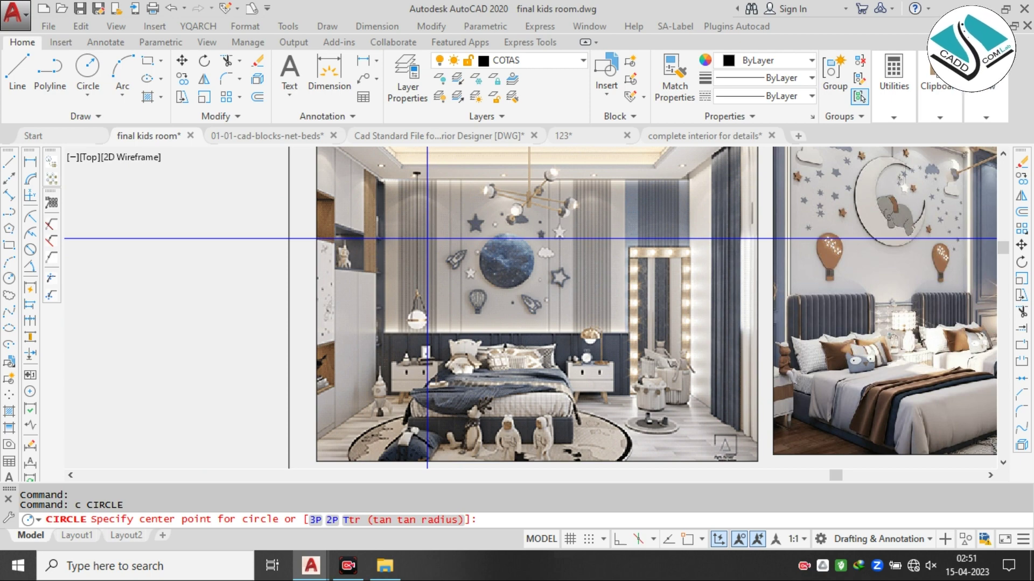
scroll(426, 238, "down", 5)
scroll(540, 245, "up", 10)
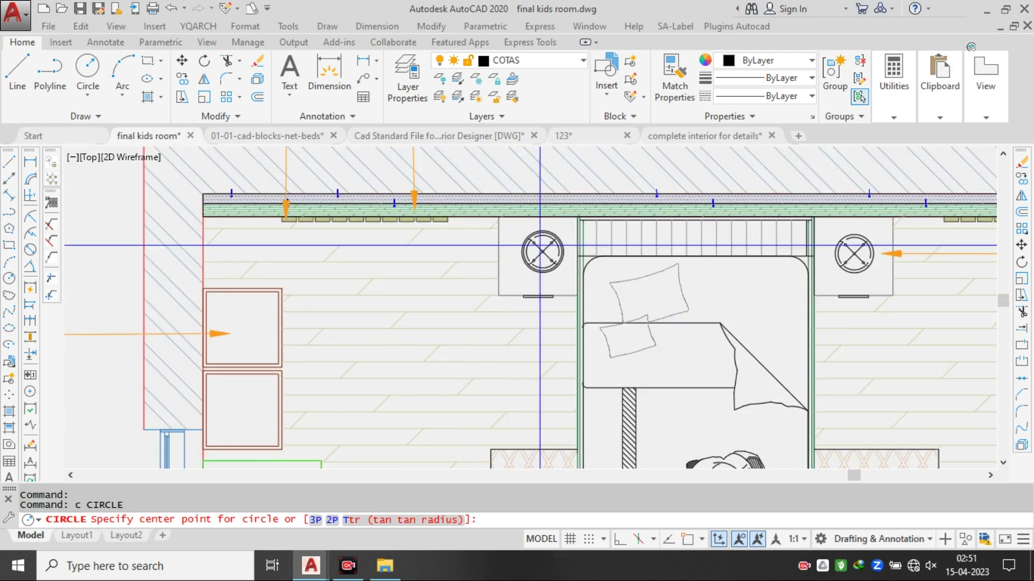
scroll(540, 246, "up", 4)
left_click(549, 270)
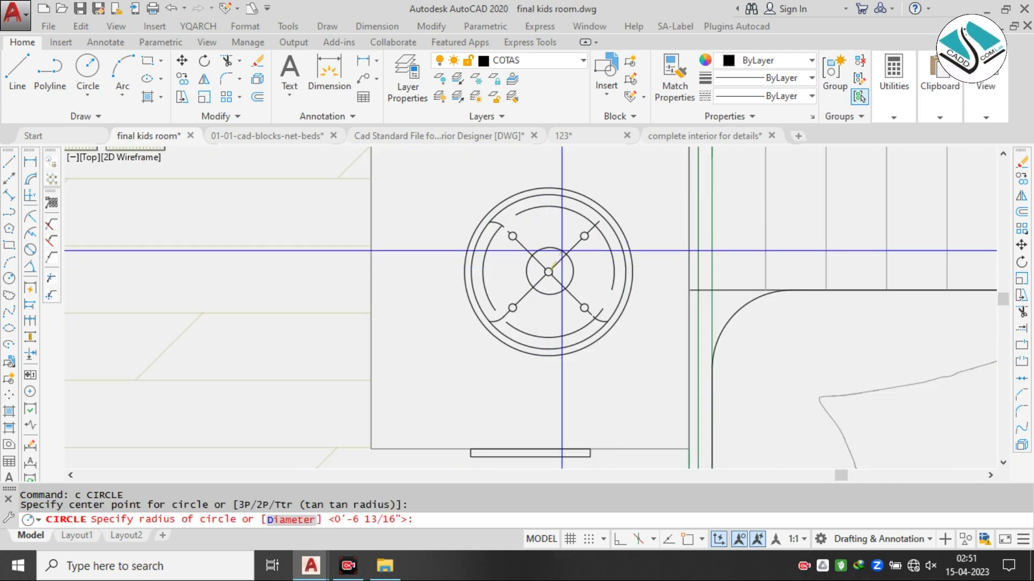
scroll(562, 247, "up", 4)
key("Return")
- Draw a second, slightly smaller circle inside the new one, centred on the same lamp symbol
type("c")
key("Return")
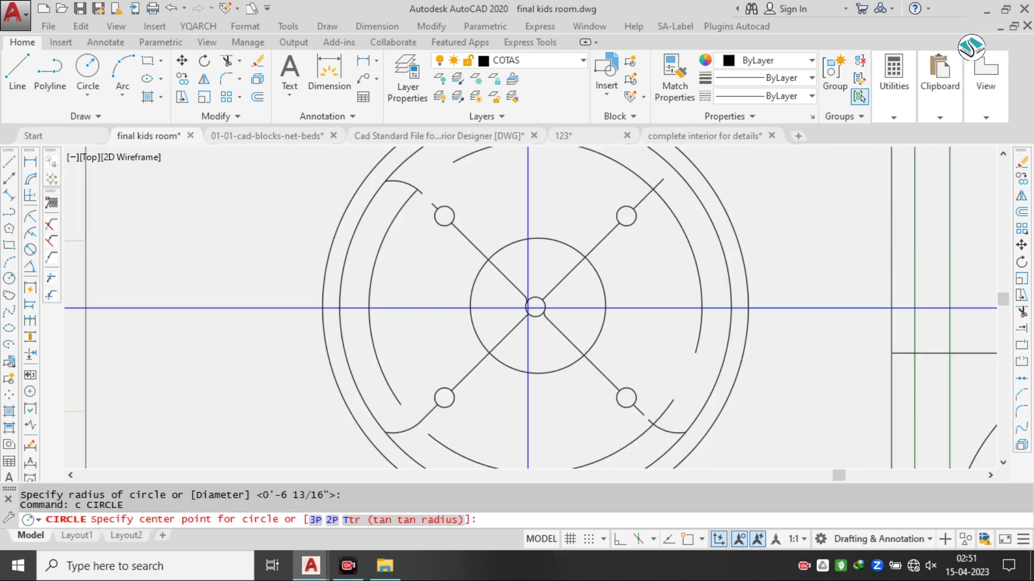
left_click(536, 306)
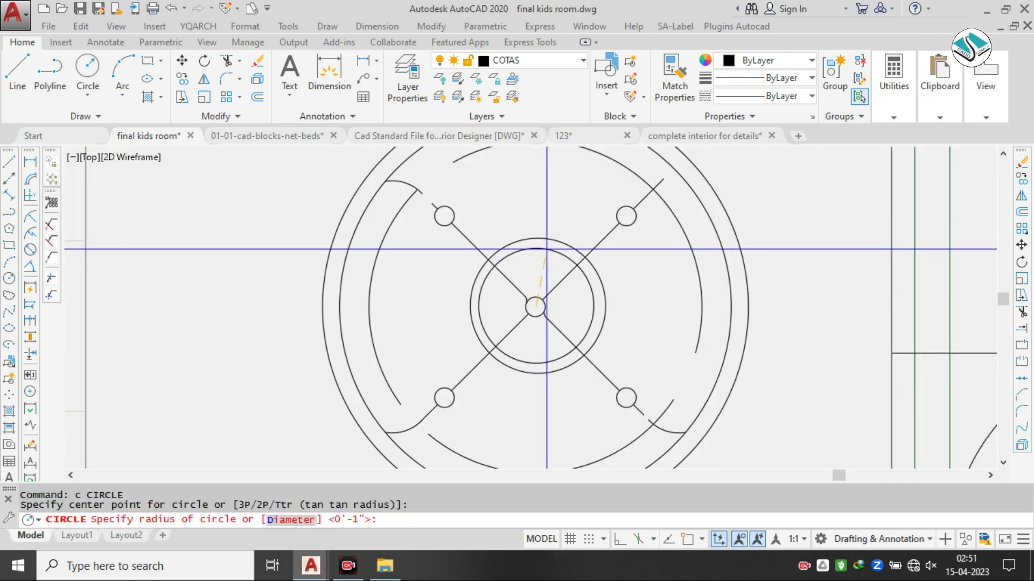
left_click(535, 248)
key("Escape")
- Set the colour of both new pendant light circles to 16,86,137
left_click(590, 266)
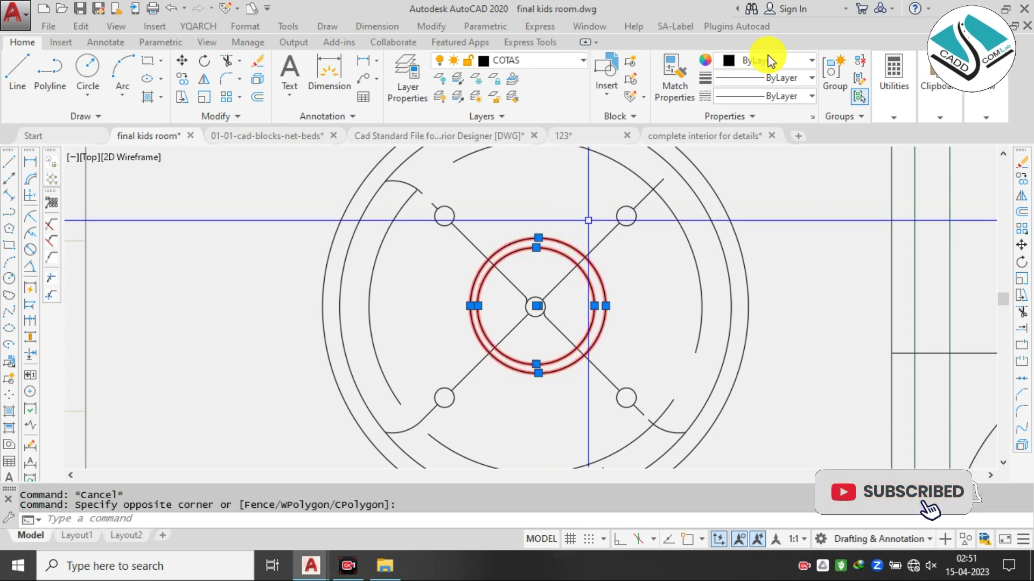
left_click(764, 60)
left_click(815, 137)
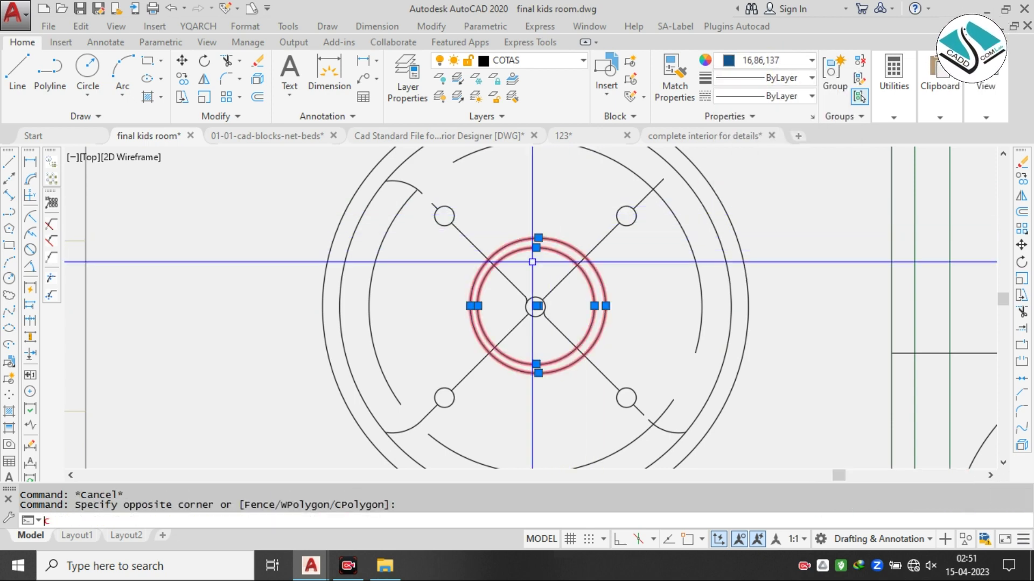
- Copy the two blue circles from the left lamp's centre to the centre of the lamp right of the bed
key("Return")
left_click(536, 306)
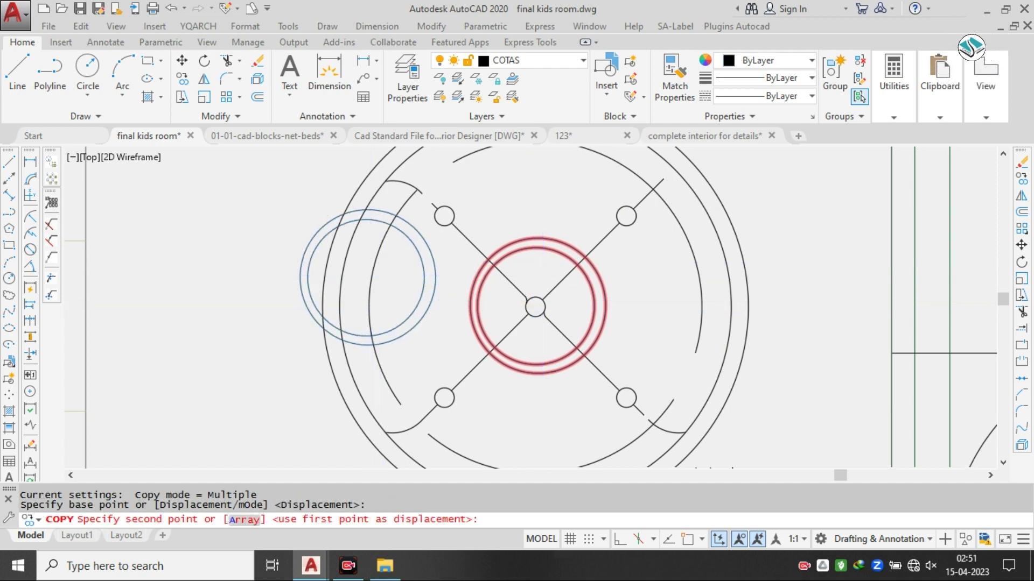
scroll(625, 299, "down", 5)
middle_click_drag(777, 313, 315, 288)
scroll(624, 272, "up", 3)
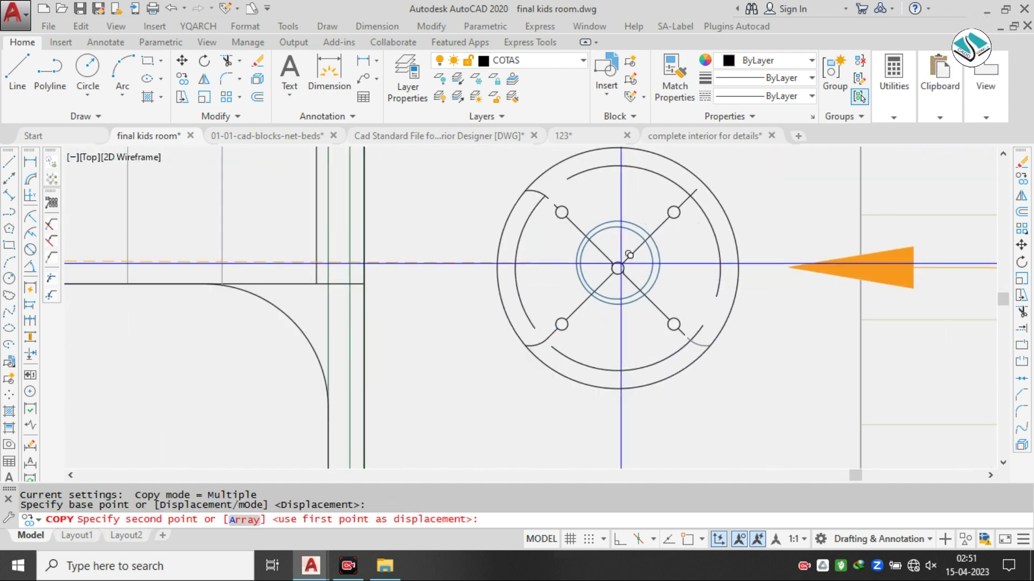
left_click(623, 263)
key("Escape")
- Copy the upper plywood shelf leader so its arrow points at the circles in the left side-table lamp
scroll(598, 269, "down", 1)
scroll(599, 271, "down", 6)
middle_click_drag(427, 281, 608, 280)
scroll(571, 273, "down", 2)
left_click(405, 301)
left_click(311, 338)
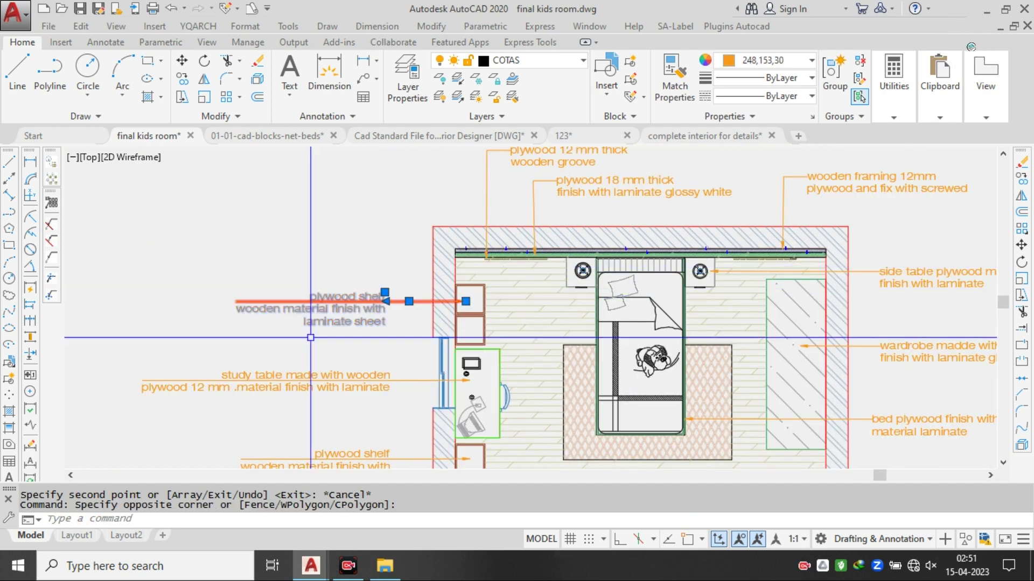
type("co")
key("Return")
scroll(477, 323, "up", 4)
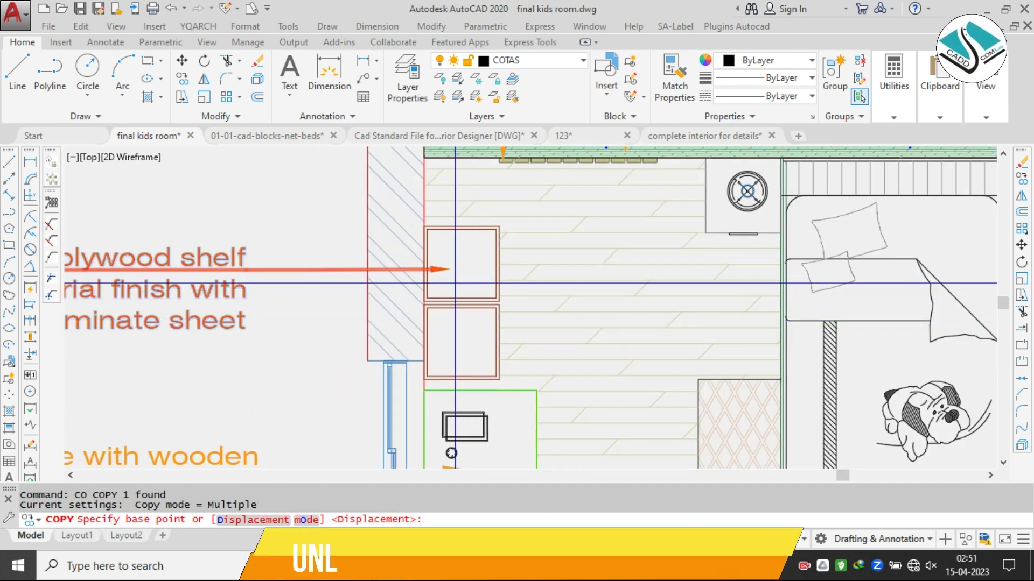
left_click(478, 255)
middle_click_drag(679, 267, 666, 305)
scroll(726, 249, "up", 8)
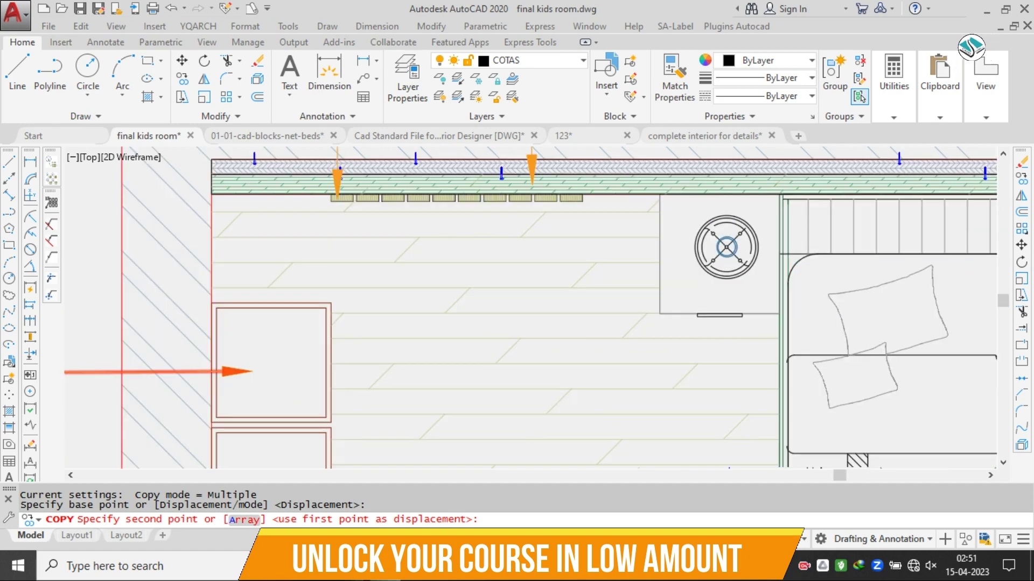
left_click(678, 239)
scroll(678, 239, "down", 8)
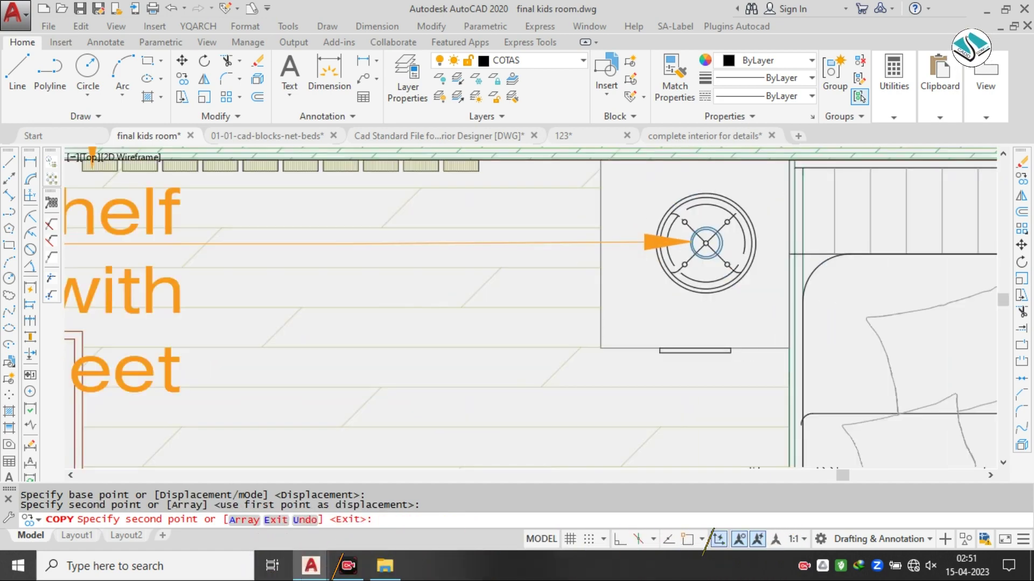
key("Escape")
- Stretch the copied lamp leader horizontally past the left wall with Ortho on, placing its label above the plywood shelf label
middle_click_drag(471, 256, 641, 238)
left_click(509, 233)
middle_click_drag(510, 233, 730, 244)
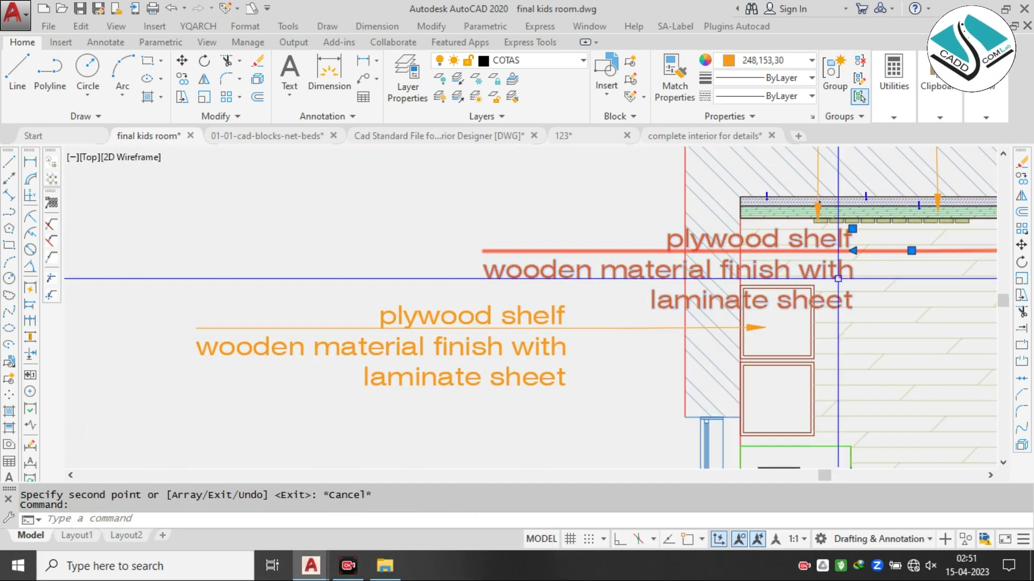
left_click(911, 251)
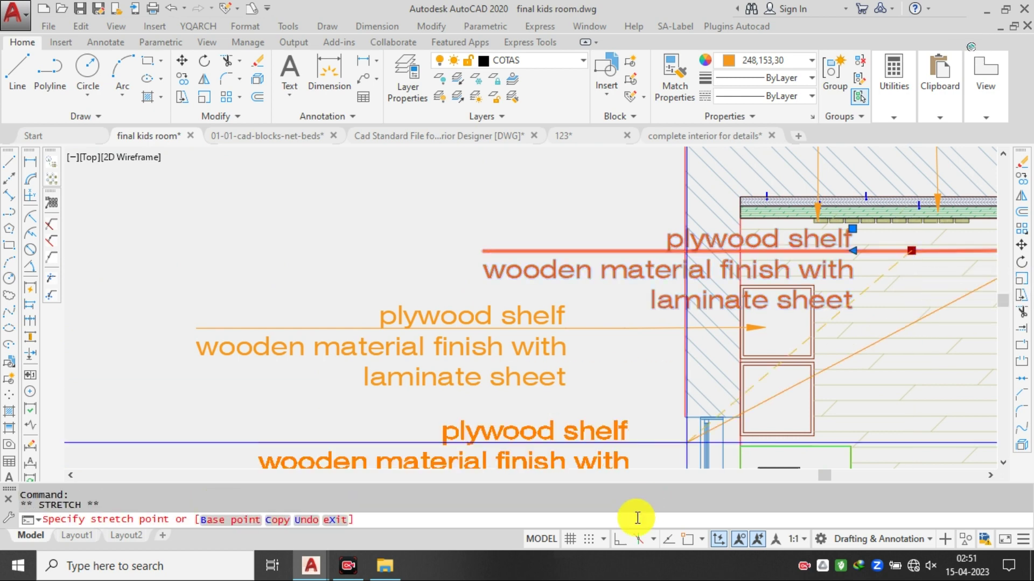
left_click(619, 540)
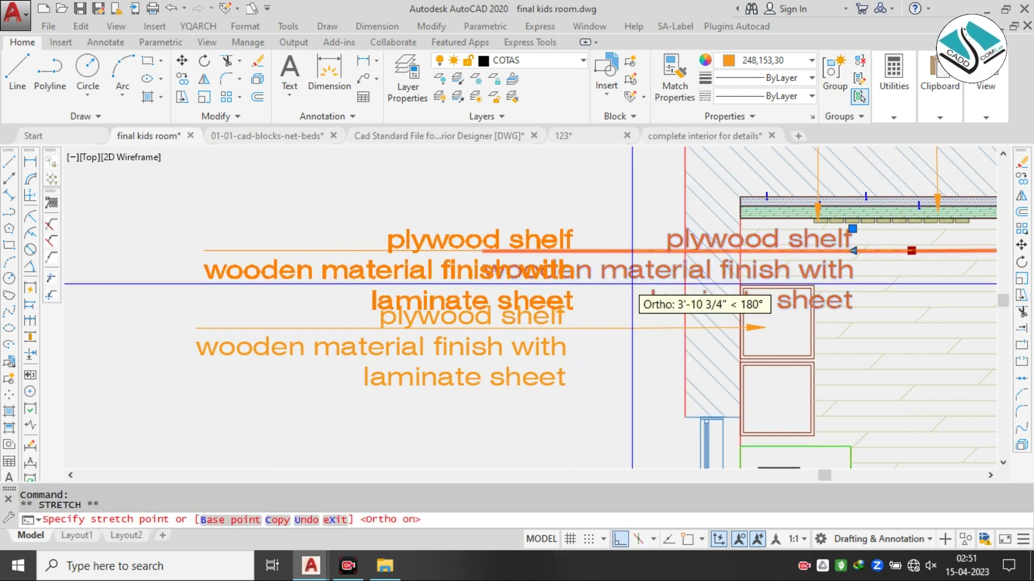
left_click(637, 284)
key("Escape")
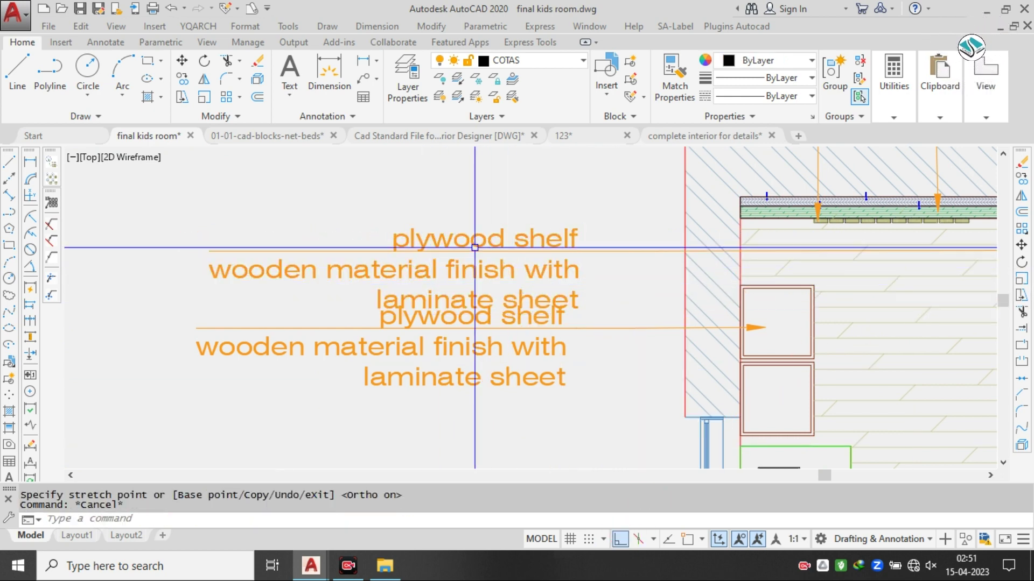
- Replace the text of the copied lamp leader label with "pendent light above study lamp"
left_click(480, 242)
double_click(480, 241)
type("p")
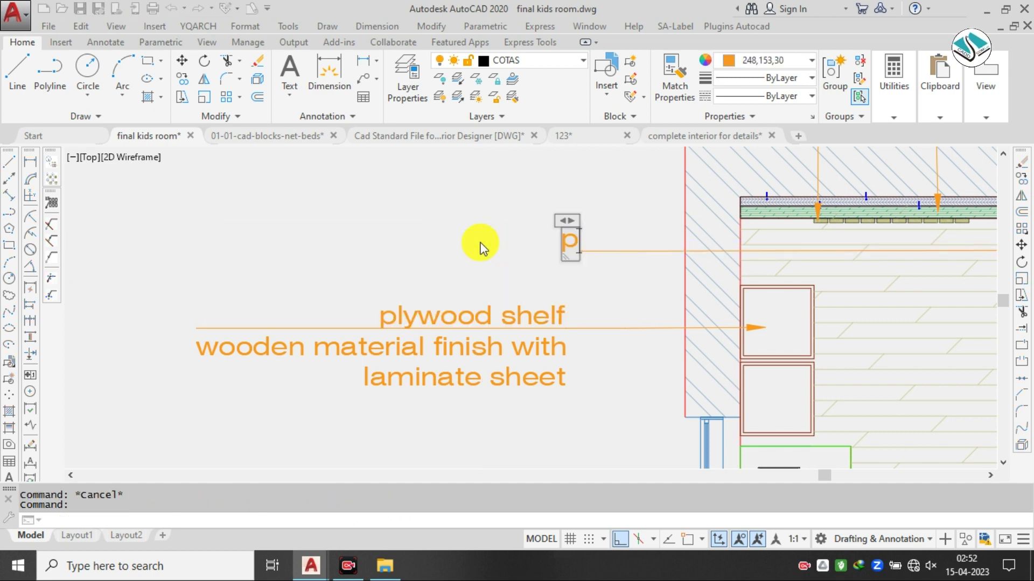
type("endent li")
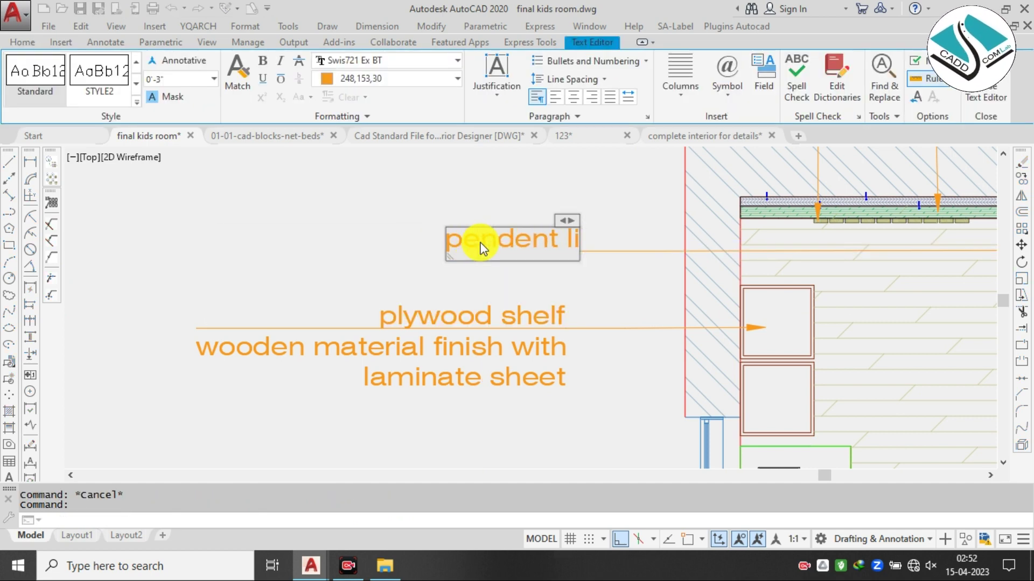
type("ght above")
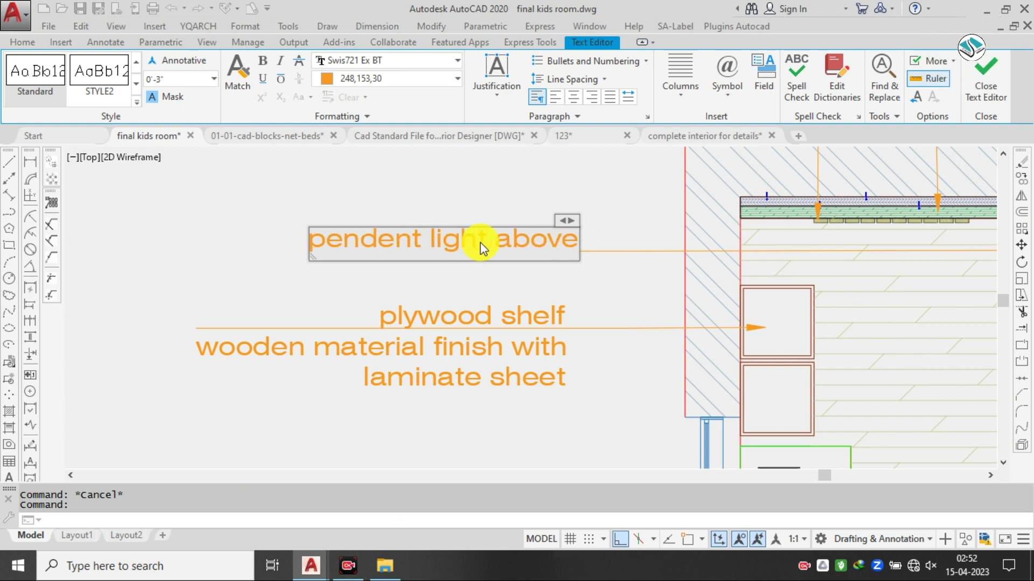
type(" study")
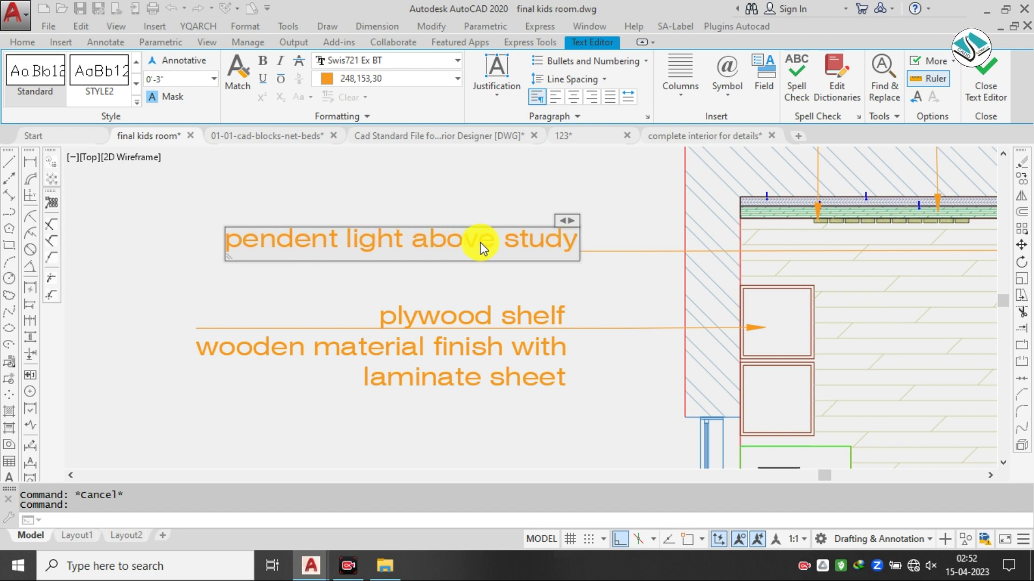
type(" lamp")
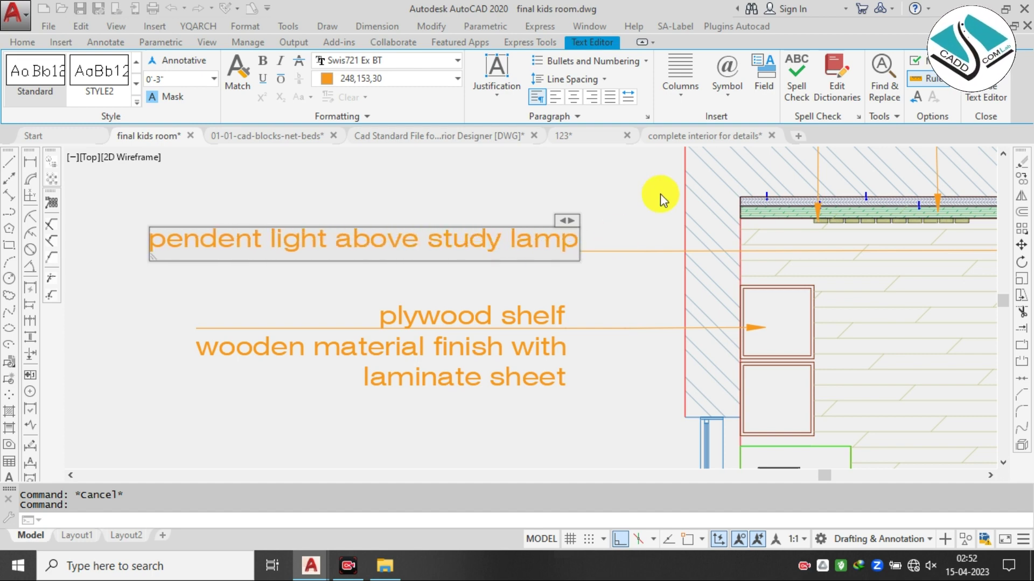
key("Escape")
- Copy the bed leader straight down so its arrow points at the open flooring between the rug and the lower wall
scroll(439, 253, "down", 3)
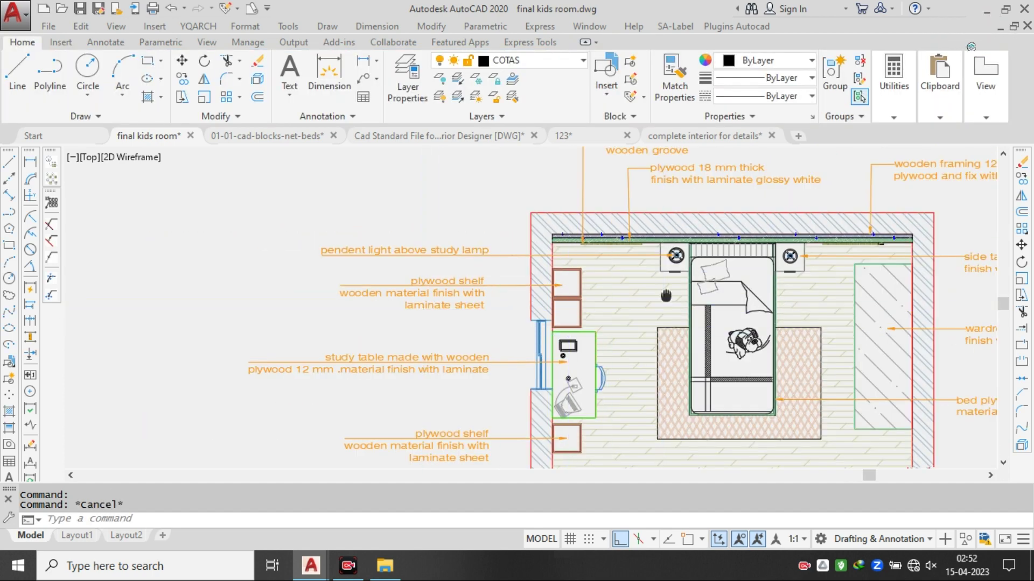
middle_click_drag(666, 295, 494, 280)
scroll(494, 280, "down", 2)
scroll(577, 277, "up", 2)
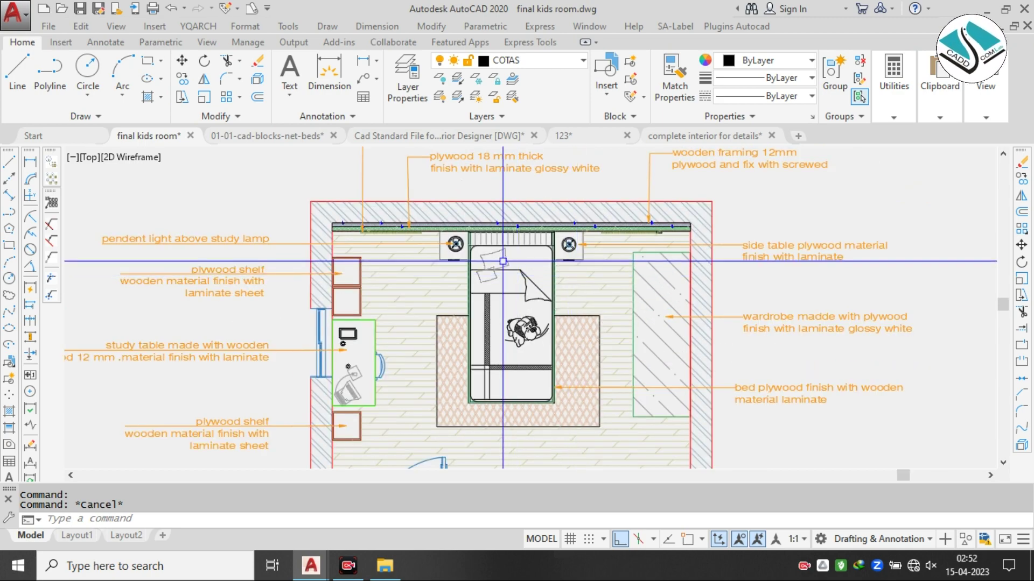
scroll(502, 261, "up", 2)
scroll(519, 299, "down", 3)
key("Escape")
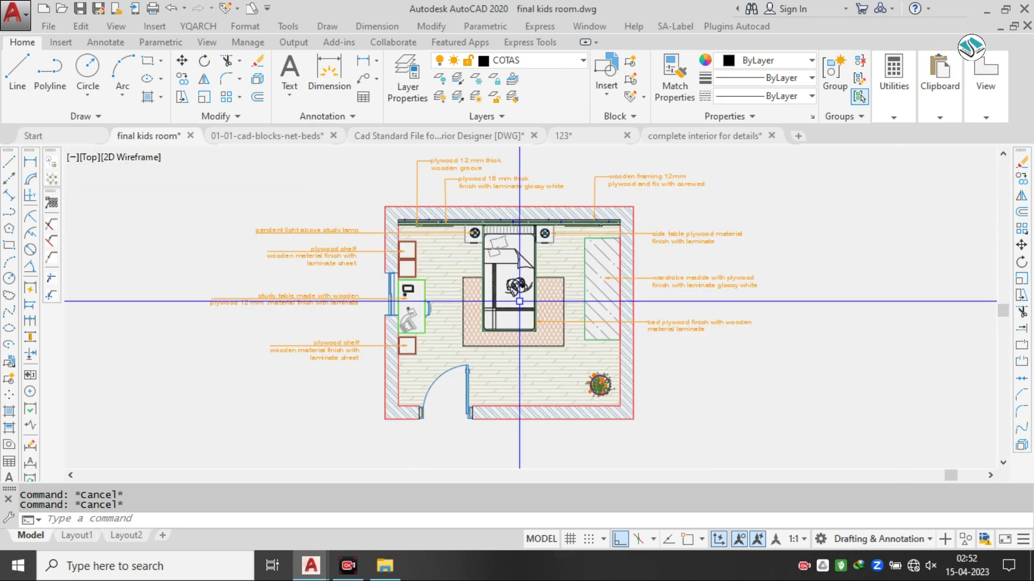
scroll(654, 288, "up", 2)
left_click(695, 329)
left_click(643, 384)
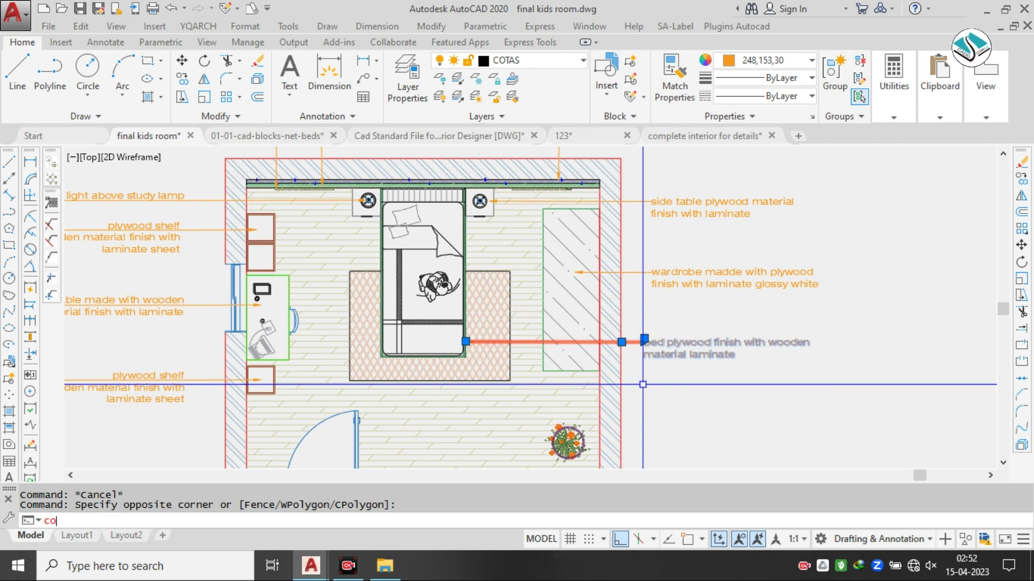
type("co")
key("Return")
left_click(474, 345)
middle_click_drag(515, 410, 540, 309)
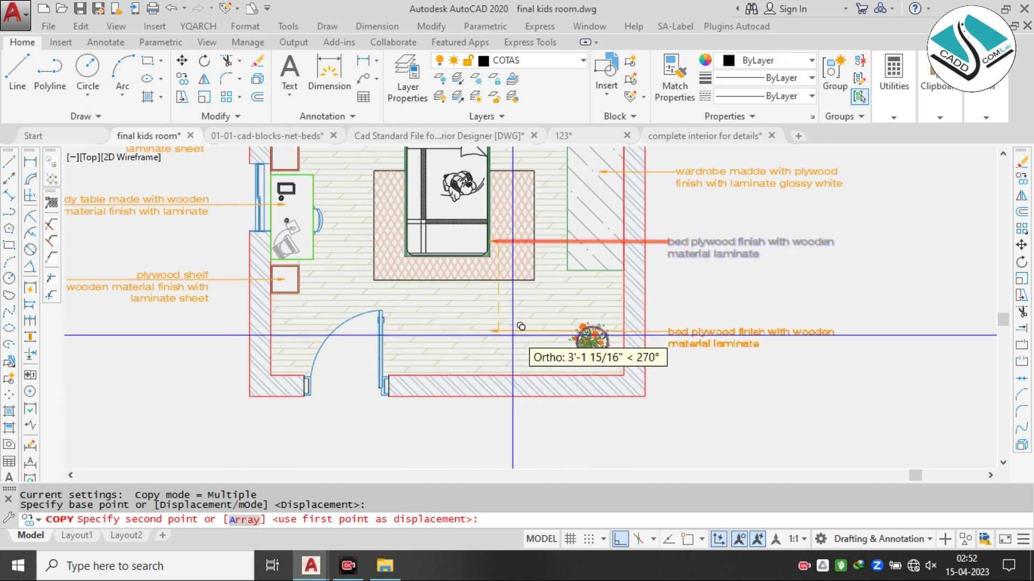
left_click(512, 318)
key("Escape")
- Replace the copied leader's text with "Flooring wooden and finish with" on one line and "matte dark oak wood" on the next
scroll(722, 293, "up", 2)
left_click(718, 291)
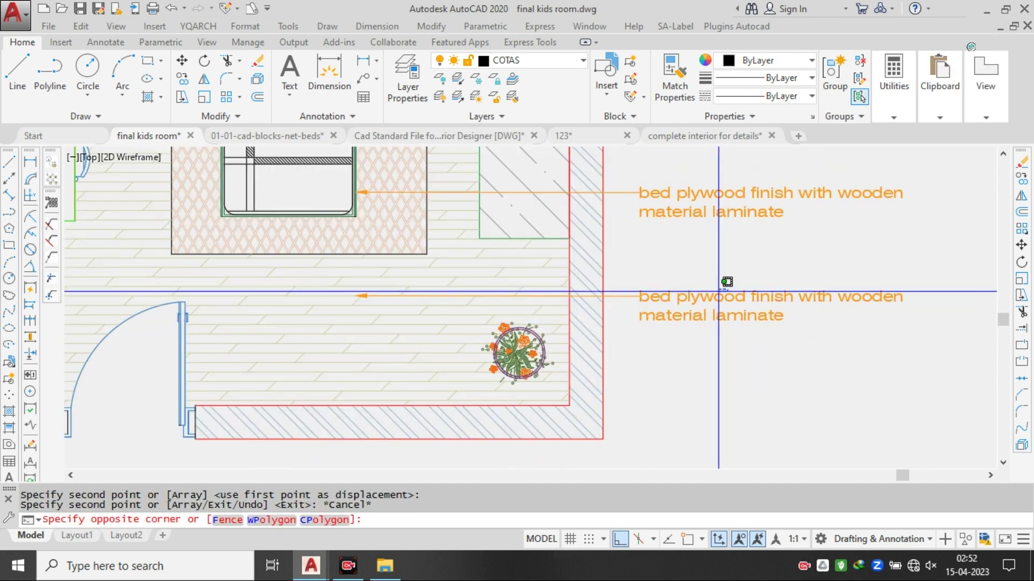
key("Escape")
left_click(729, 295)
double_click(733, 295)
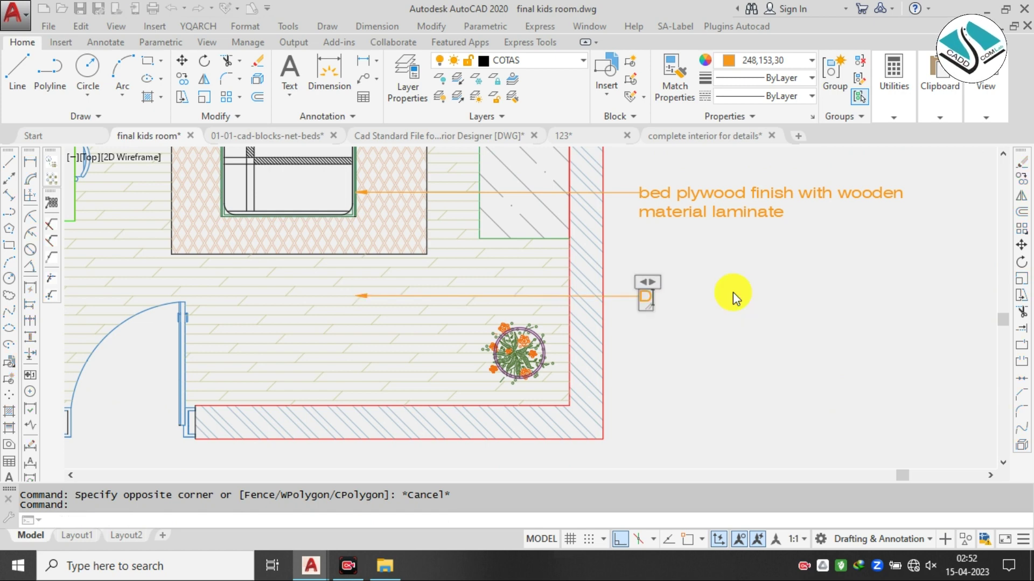
type("F")
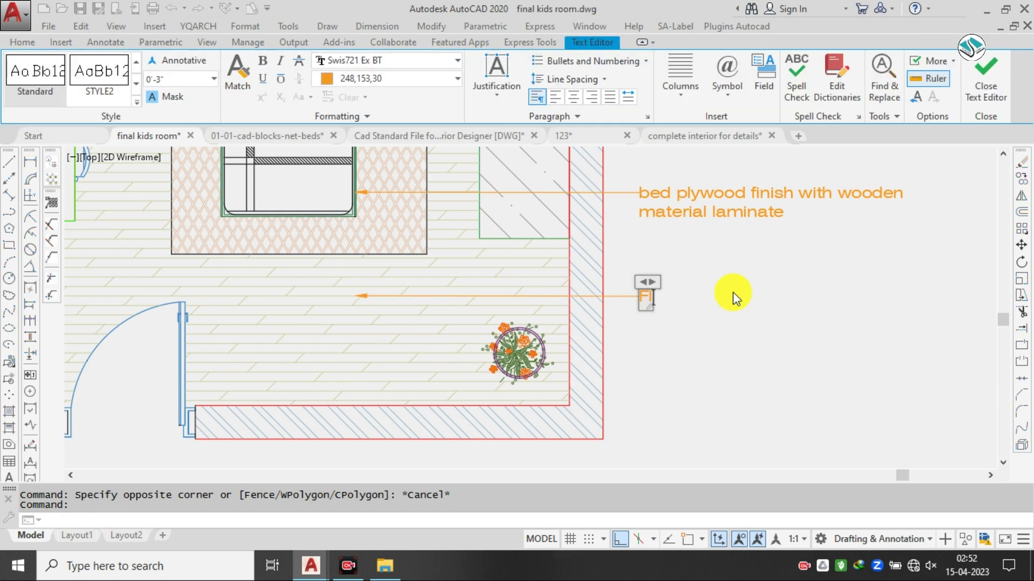
type("looring")
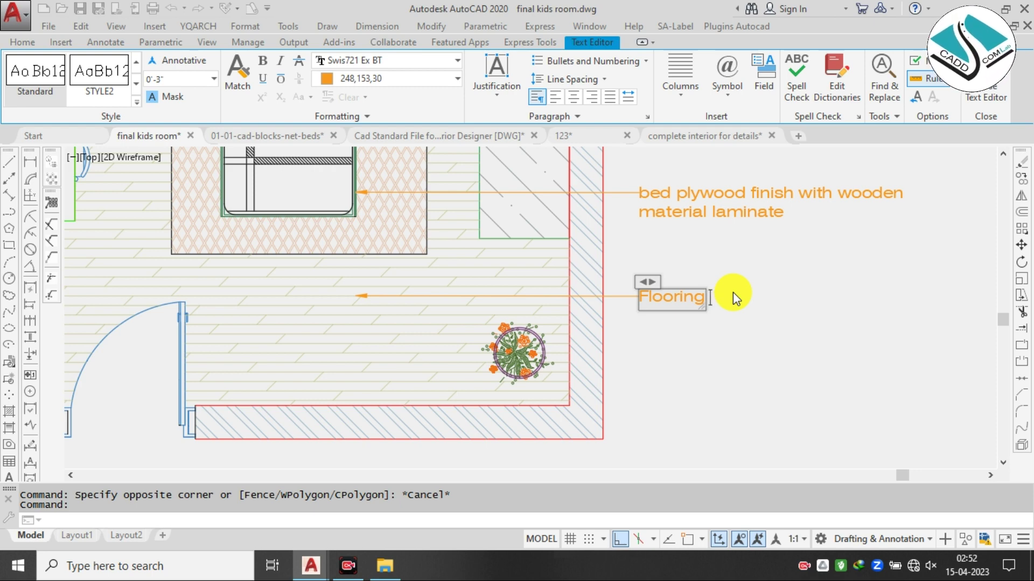
type(" wooden")
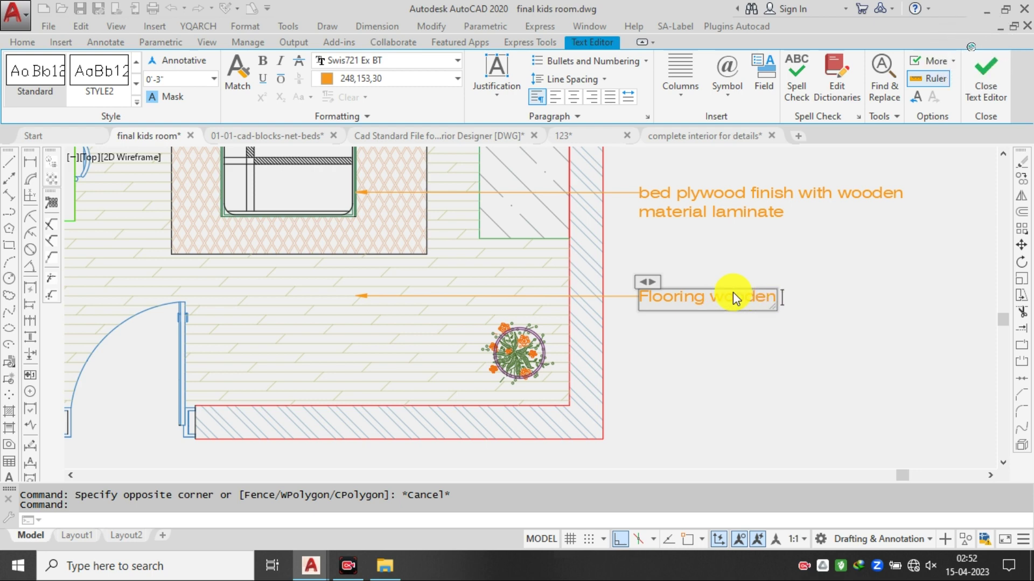
type(" an")
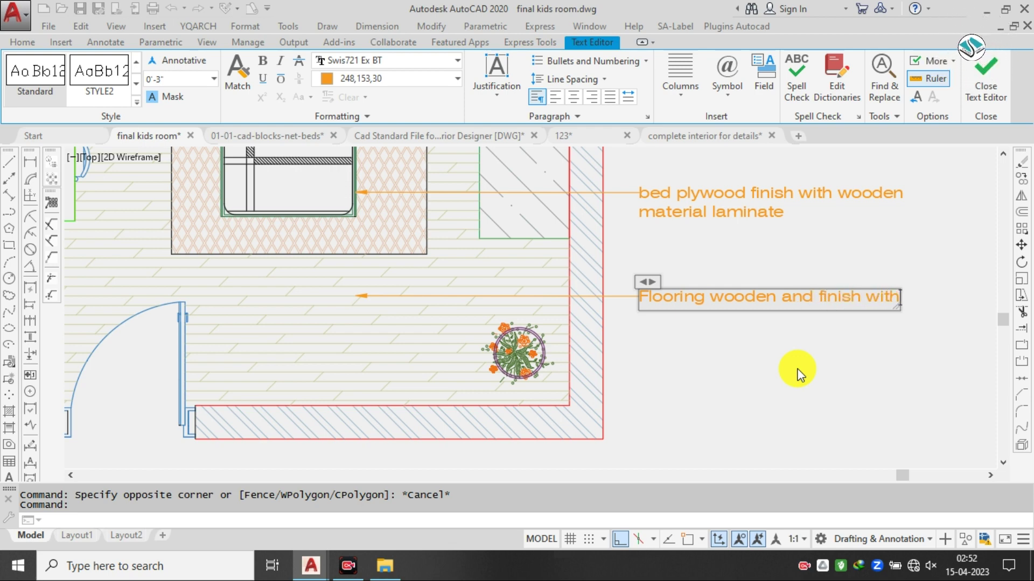
type("d finish with")
key("Return")
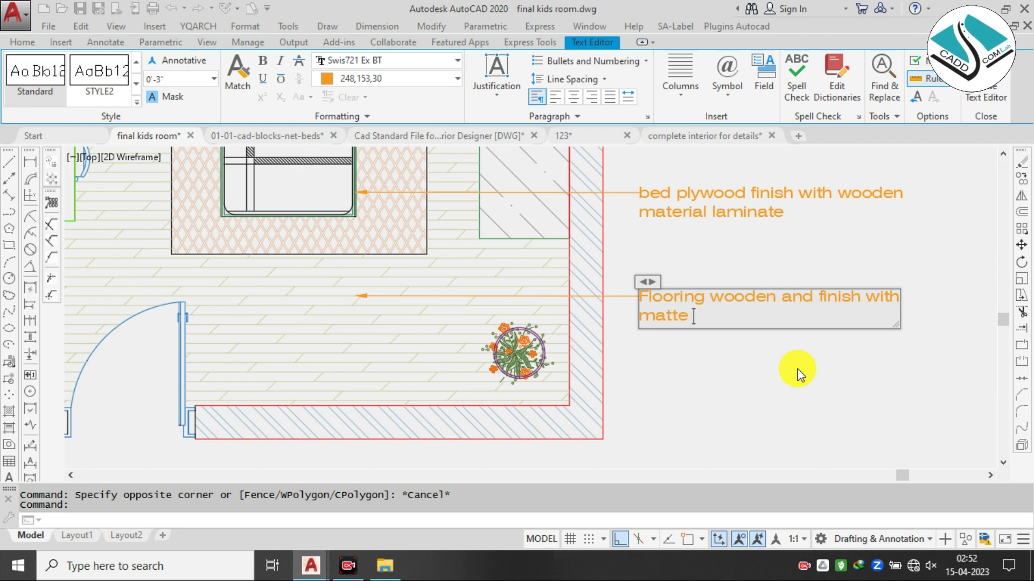
type("matte ")
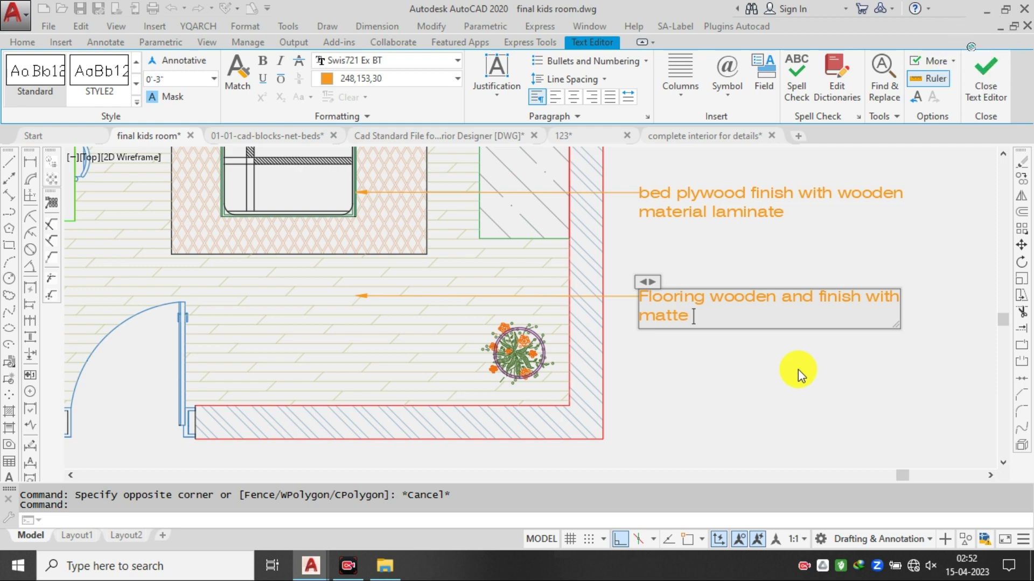
type("dar")
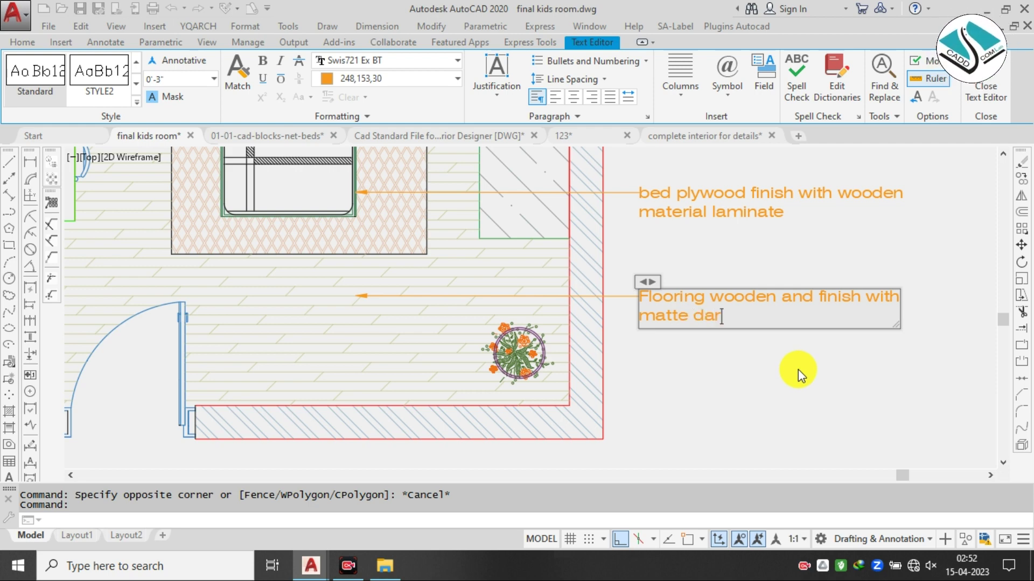
type("k oak")
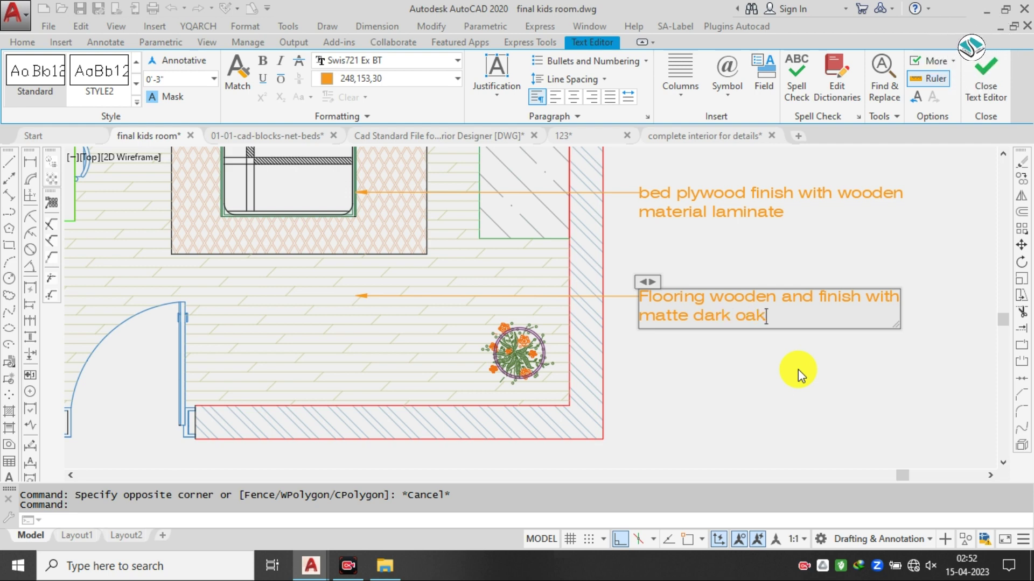
type(" wood")
left_click(854, 244)
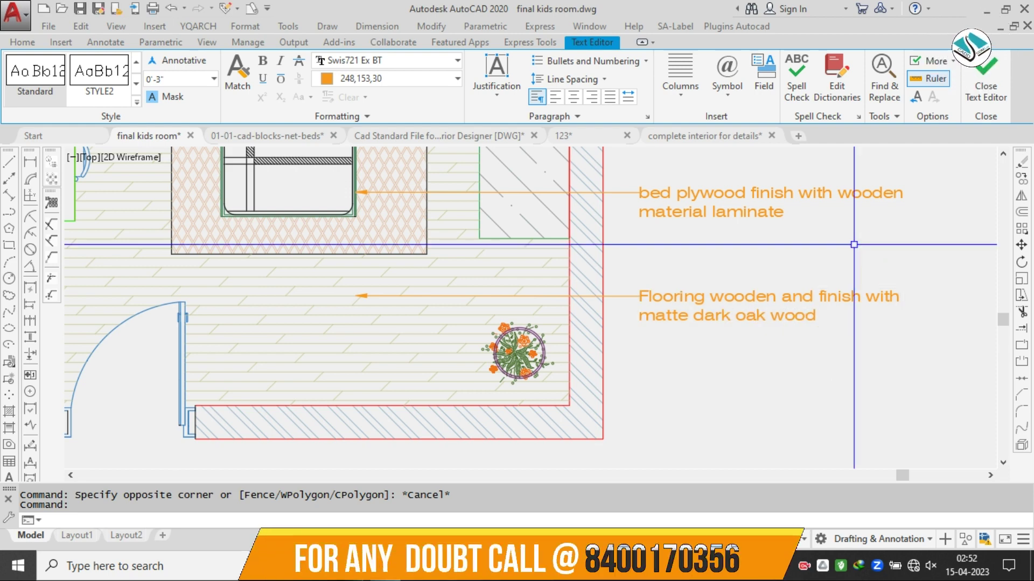
- Set the colour of all the leader labels around the plan to 205,32,39
scroll(680, 320, "down", 2)
mouse_move(678, 281)
middle_mouse_down()
mouse_move(706, 305)
mouse_move(724, 364)
middle_mouse_up()
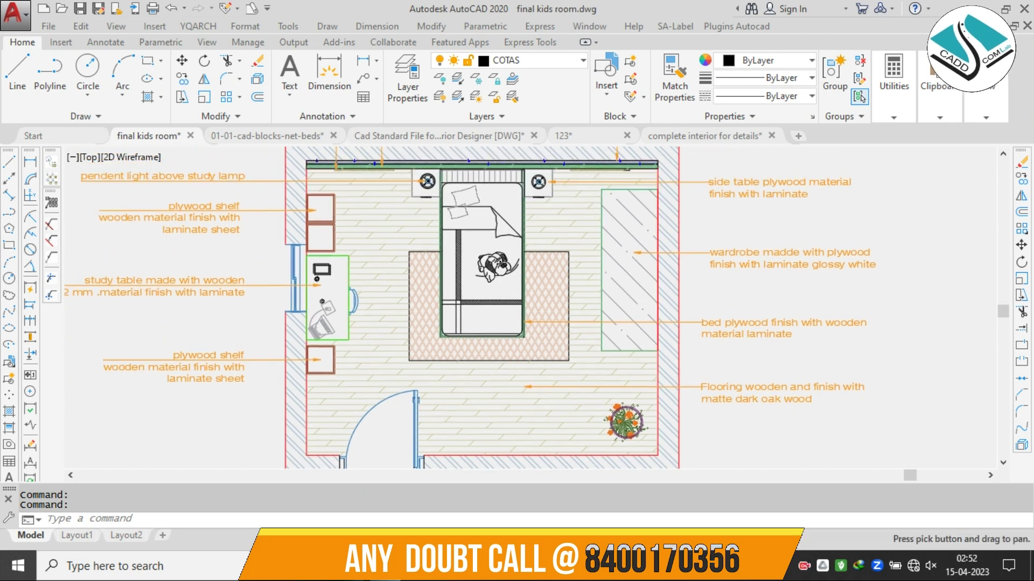
scroll(722, 358, "down", 2)
key("Escape")
scroll(756, 320, "up", 2)
scroll(730, 294, "down", 2)
left_click(831, 213)
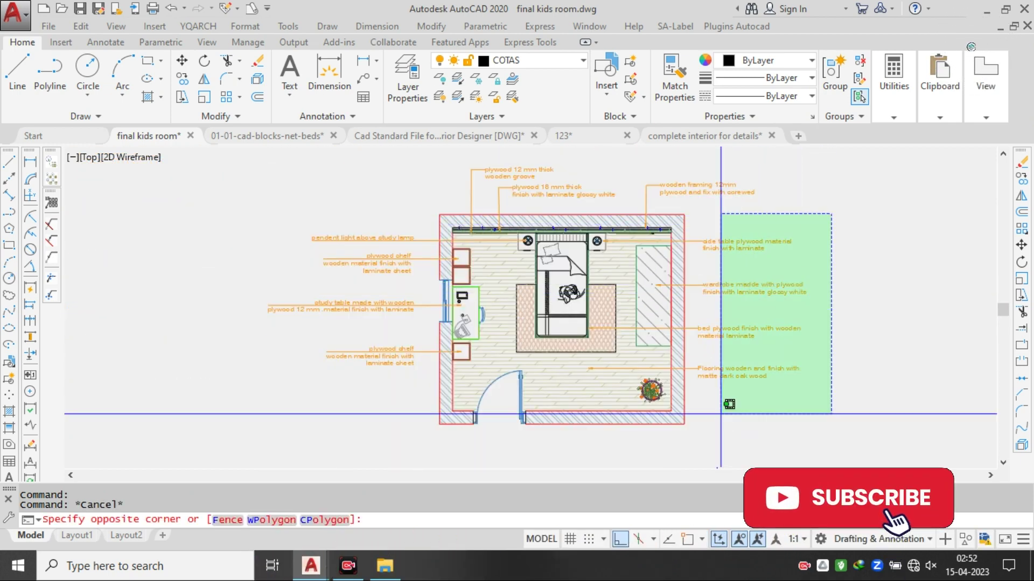
left_click(720, 414)
left_click(739, 178)
left_click(676, 186)
left_click(628, 162)
left_click(450, 188)
left_click(415, 181)
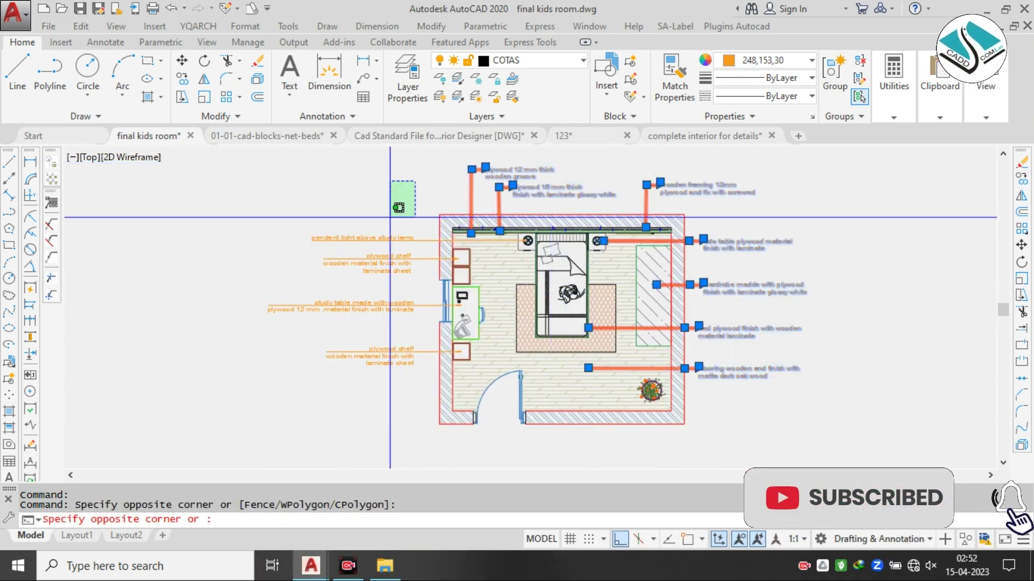
left_click(300, 406)
left_click(766, 60)
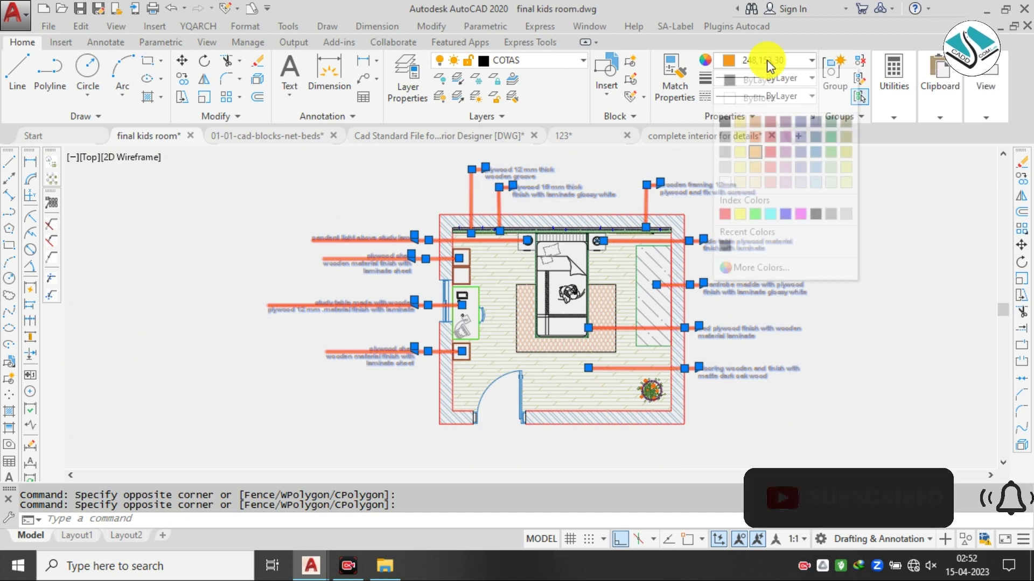
left_click(770, 137)
key("Escape")
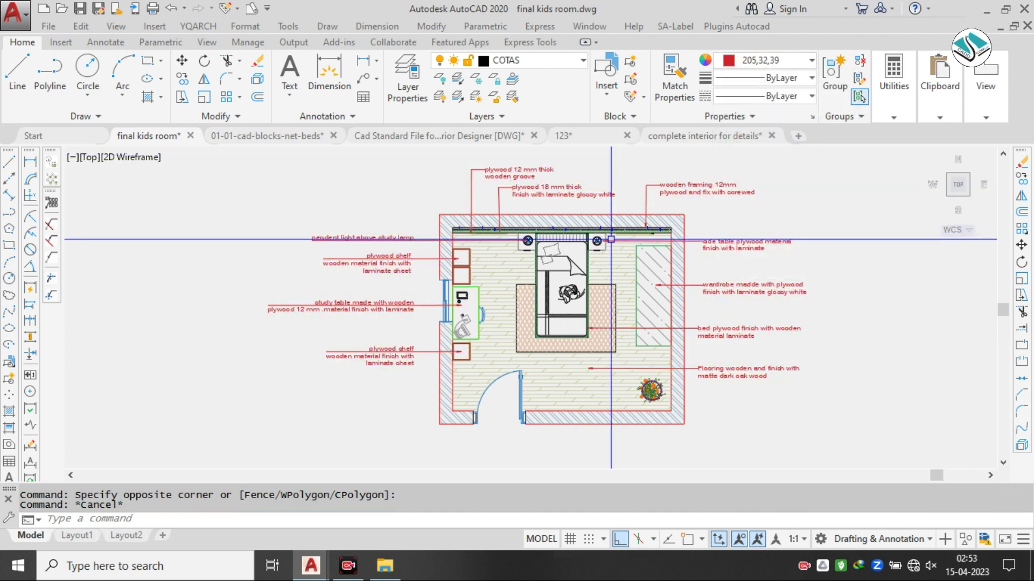
key("Escape")
- Examine the annotated kids room plan and the reference bedroom images placed above it
scroll(606, 234, "up", 2)
scroll(611, 235, "down", 2)
middle_click_drag(613, 236, 601, 231)
scroll(512, 234, "up", 2)
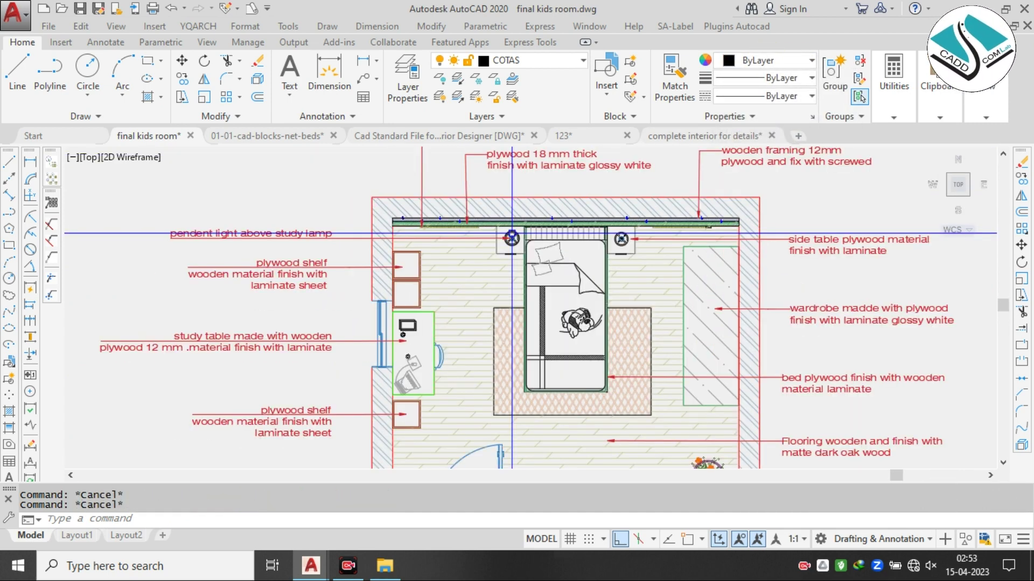
scroll(512, 234, "down", 5)
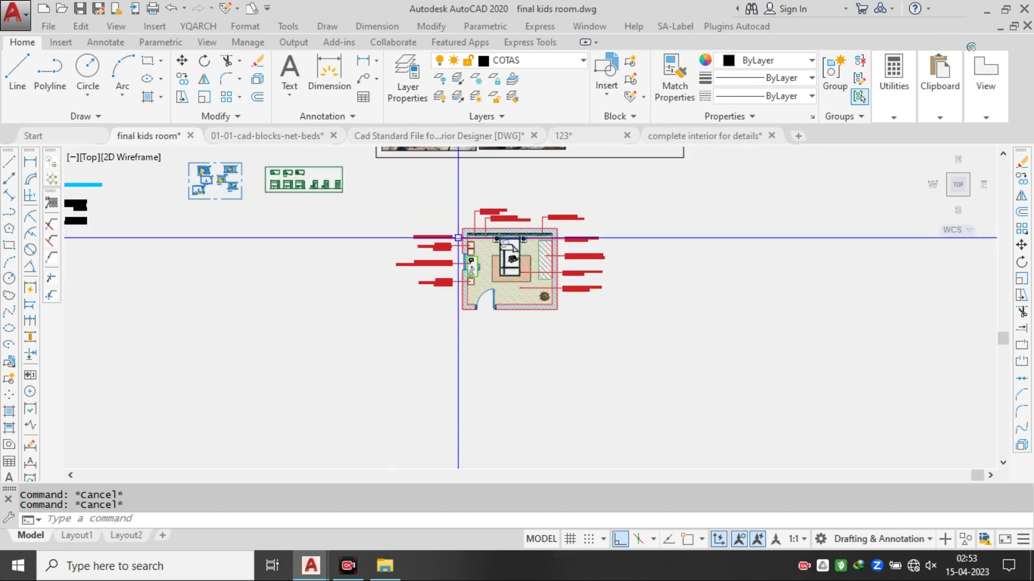
middle_click_drag(463, 228, 507, 309)
scroll(490, 231, "up", 2)
scroll(495, 212, "up", 1)
middle_click_drag(496, 213, 365, 311)
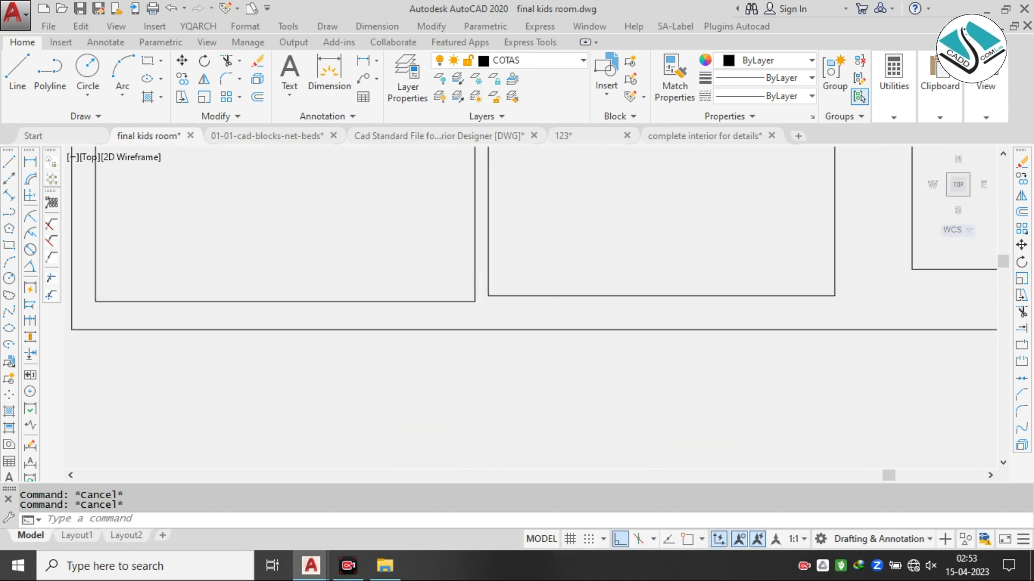
middle_click_drag(755, 284, 694, 286)
scroll(695, 286, "up", 4)
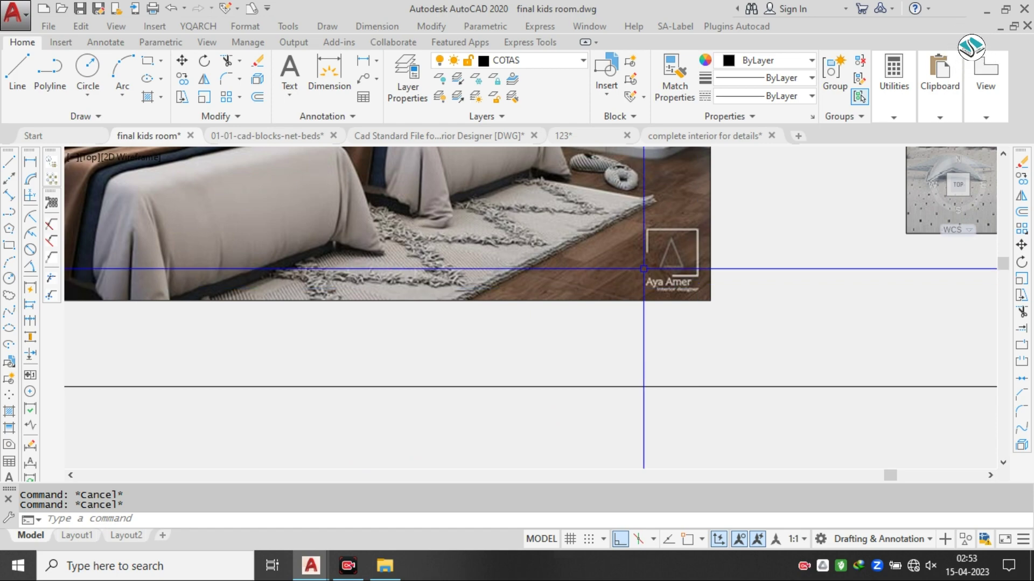
scroll(586, 258, "down", 4)
scroll(521, 264, "down", 2)
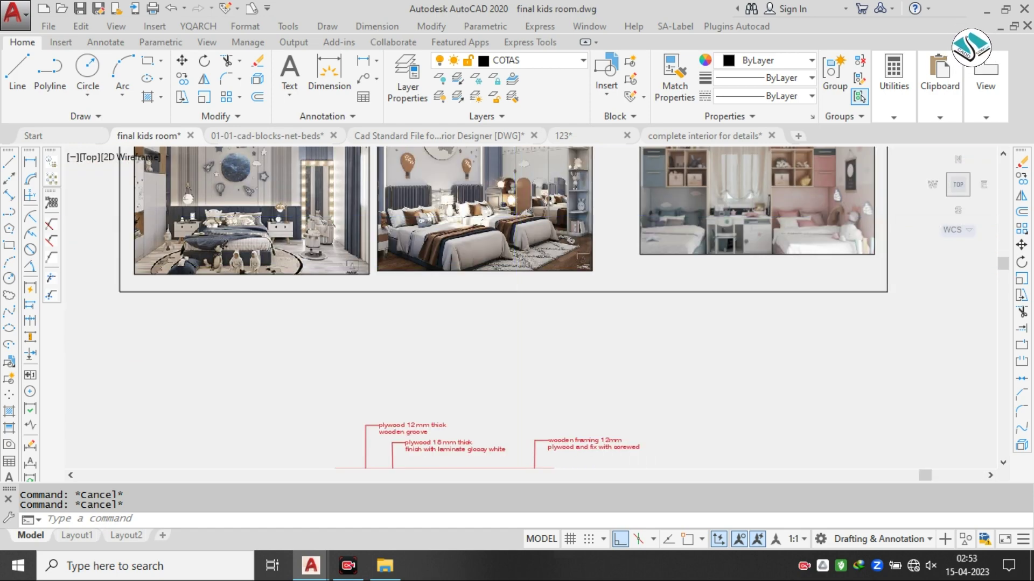
scroll(523, 221, "up", 6)
middle_click_drag(524, 222, 560, 274)
scroll(561, 271, "down", 4)
scroll(563, 269, "down", 4)
middle_click_drag(623, 337, 595, 217)
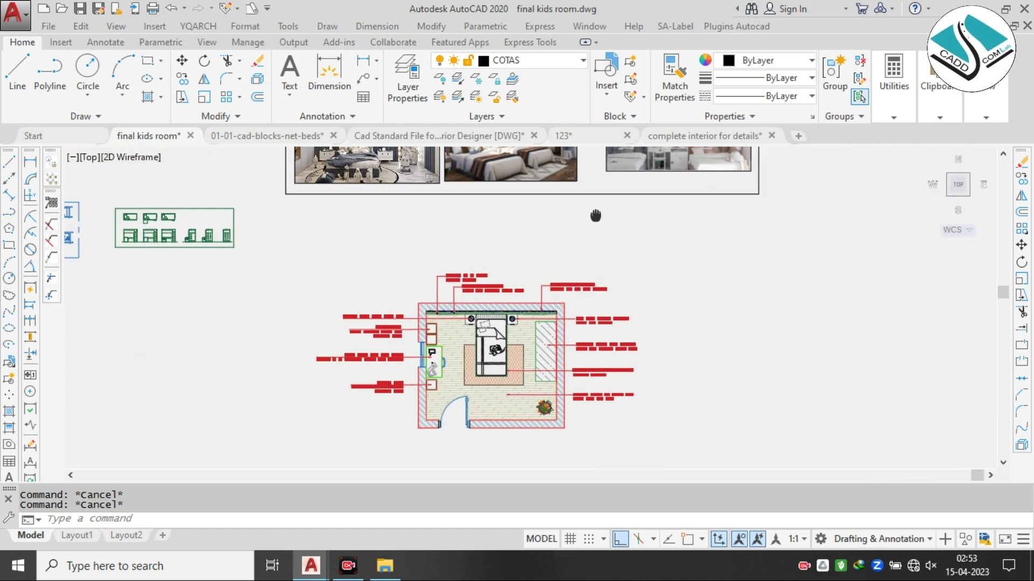
scroll(504, 343, "up", 2)
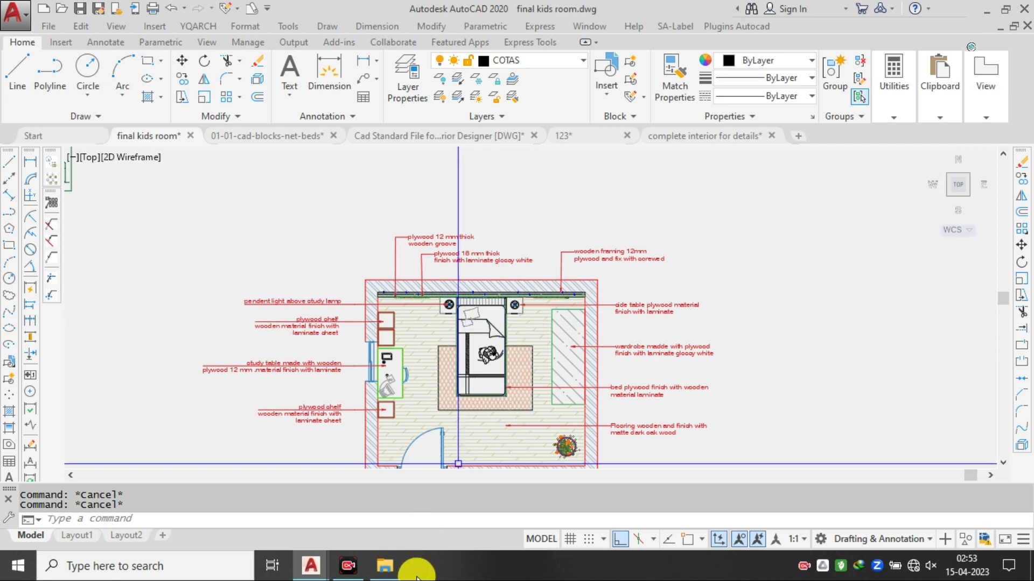
- Switch to File Explorer and open the interior_Colour_Combination_Book PDF from the material folder inside interior projects
left_click(382, 573)
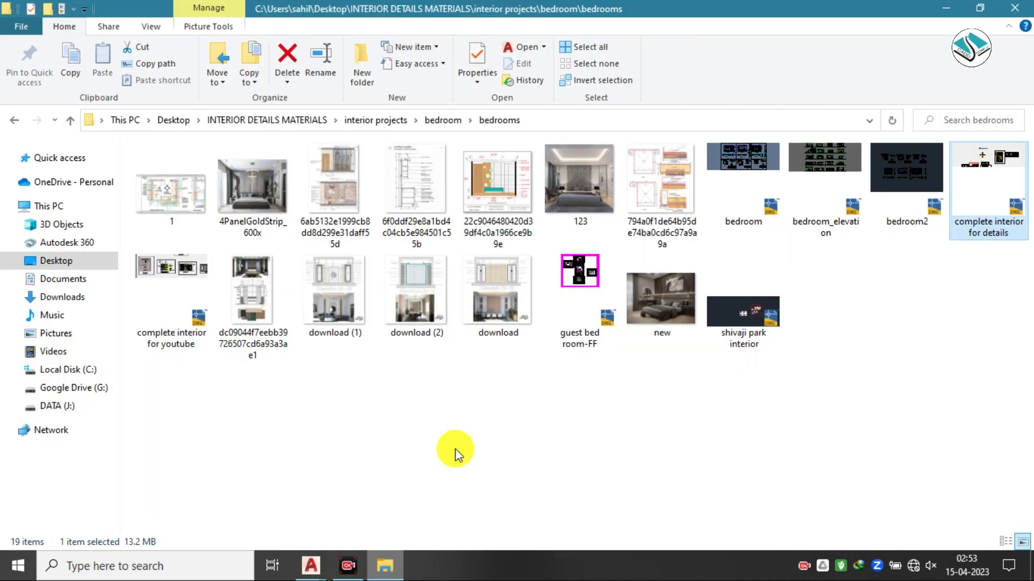
left_click(15, 123)
left_click(19, 120)
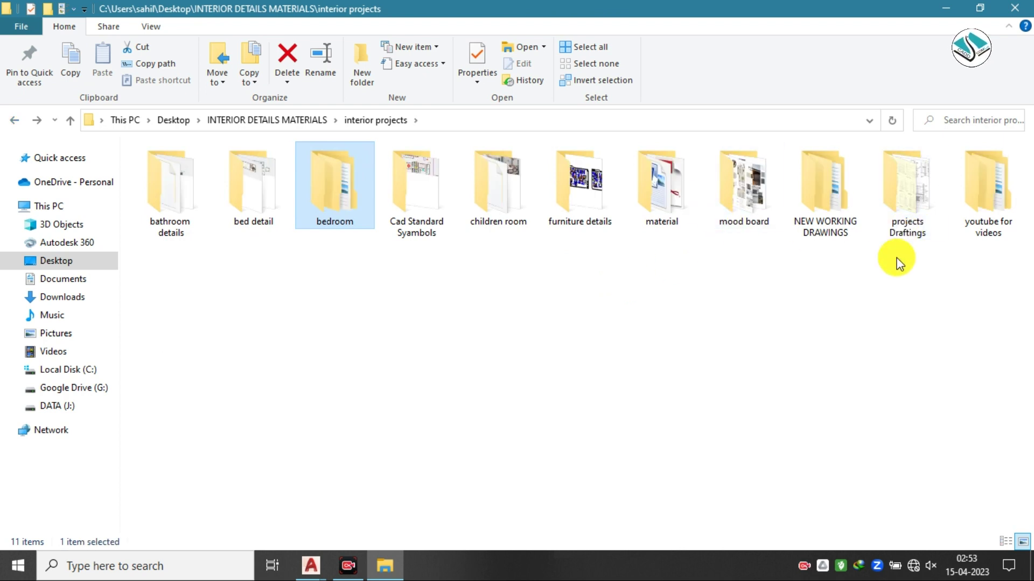
double_click(687, 186)
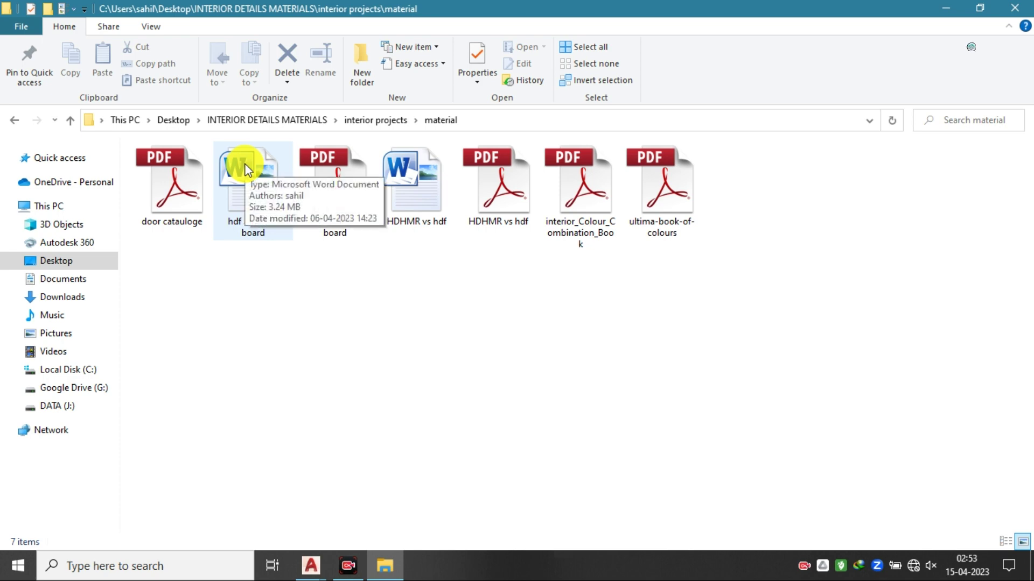
left_click(586, 188)
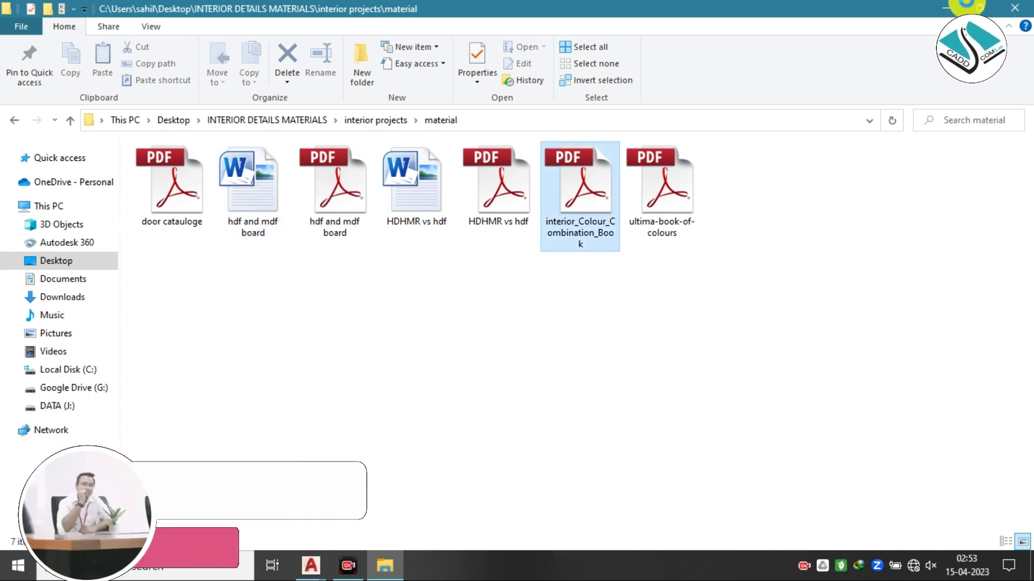
left_click(946, 8)
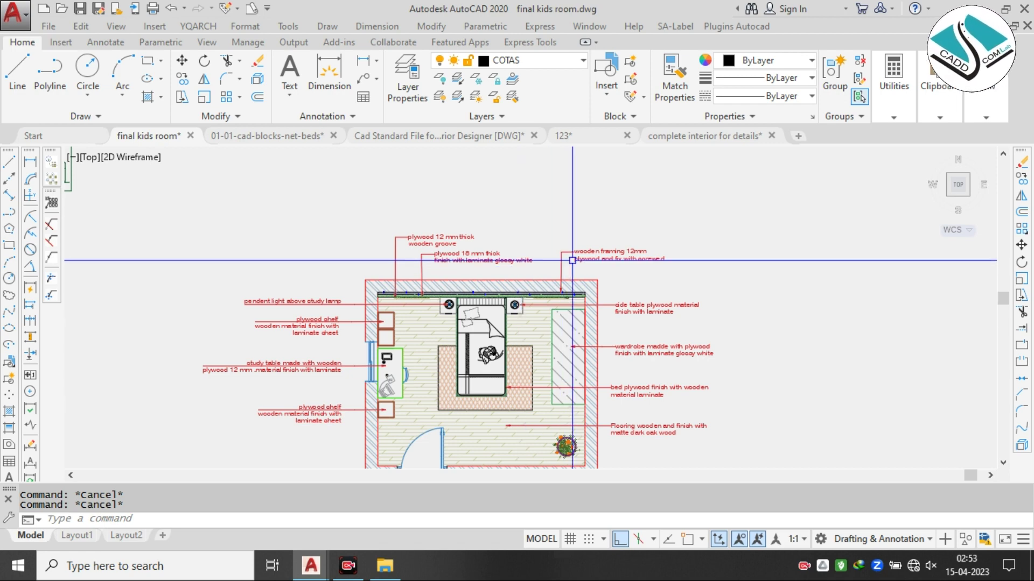
scroll(538, 266, "down", 2)
scroll(535, 268, "up", 2)
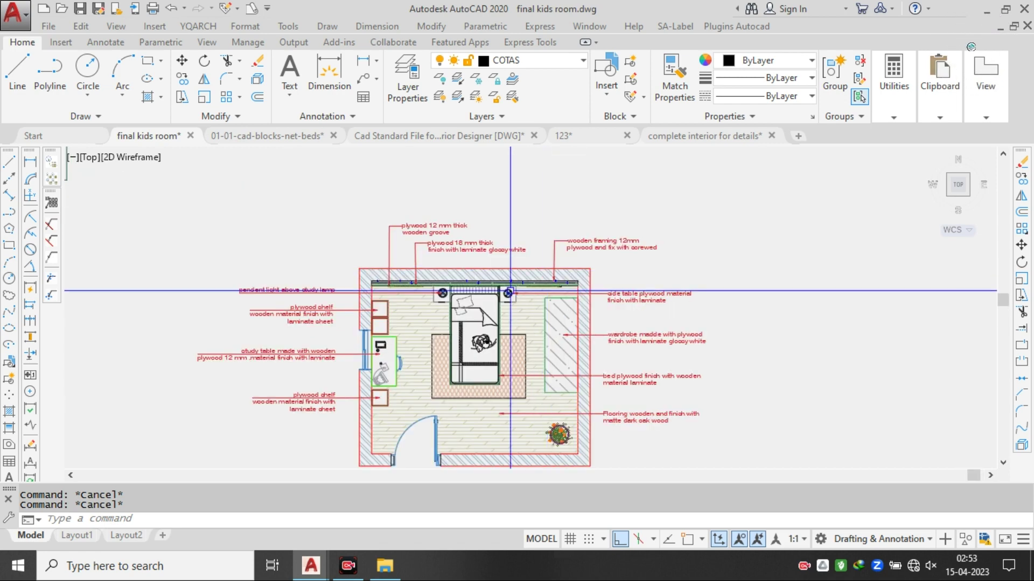
scroll(535, 269, "down", 2)
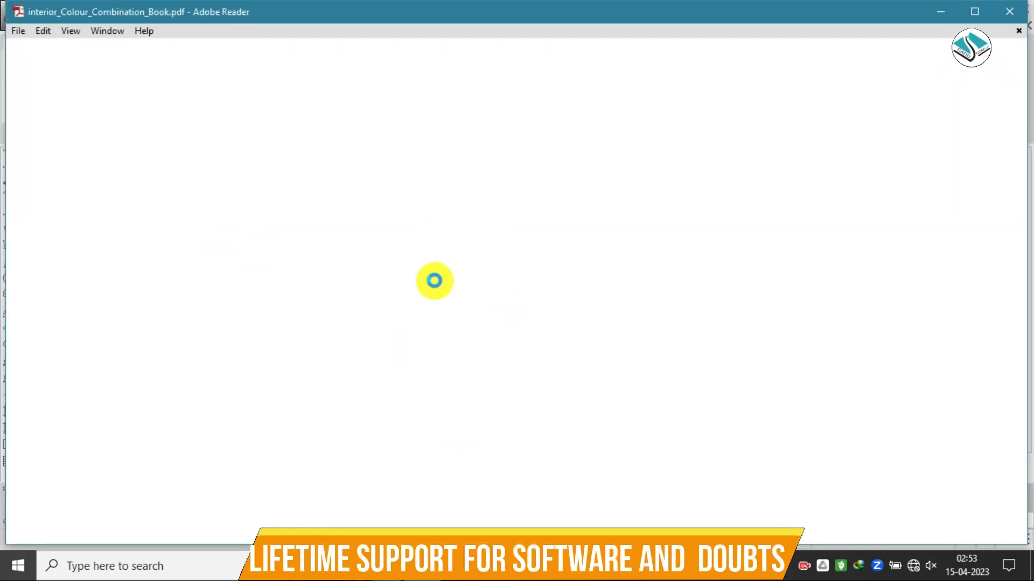
- Examine the kids' bedroom colour schemes on page 7 of the colour combination book and return to the AutoCAD drawing
scroll(449, 282, "down", 6)
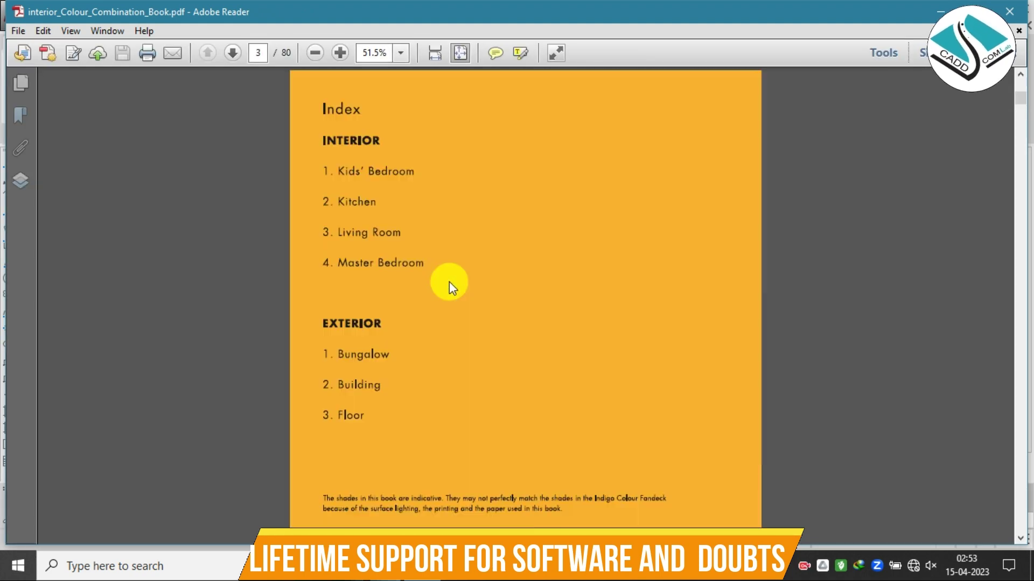
scroll(449, 282, "down", 4)
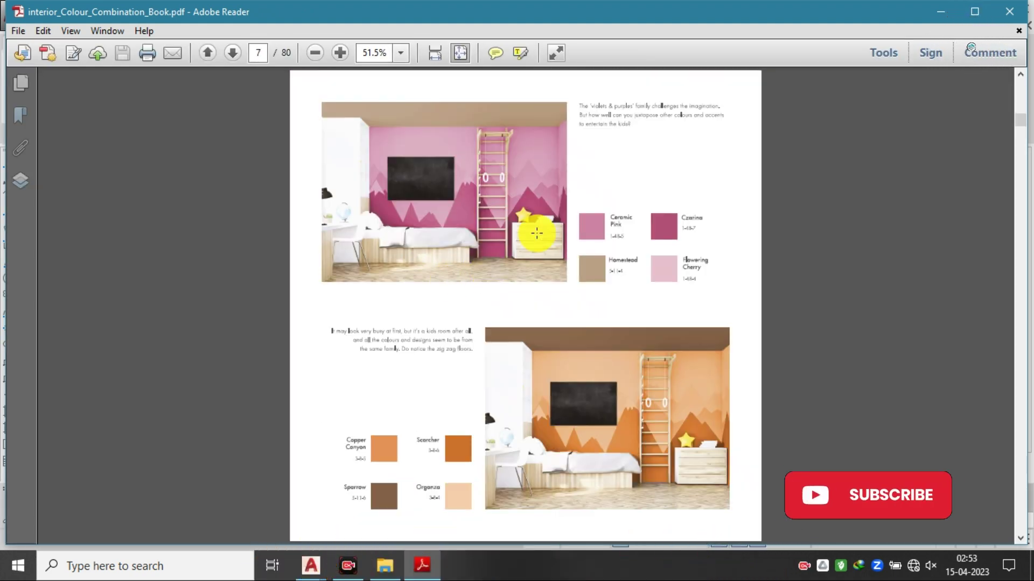
scroll(552, 163, "up", 2, "ctrl")
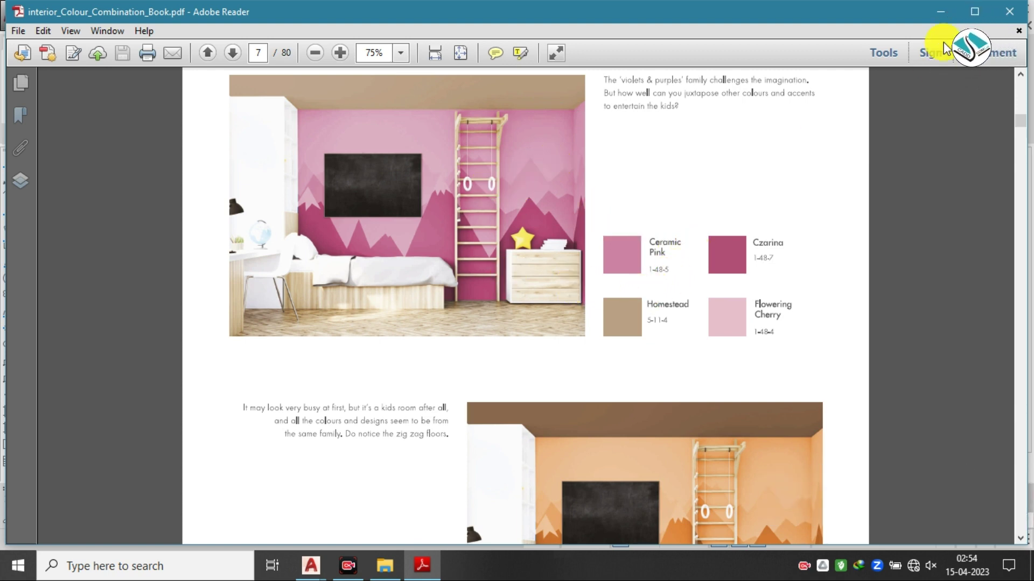
left_click(973, 10)
left_click(958, 8)
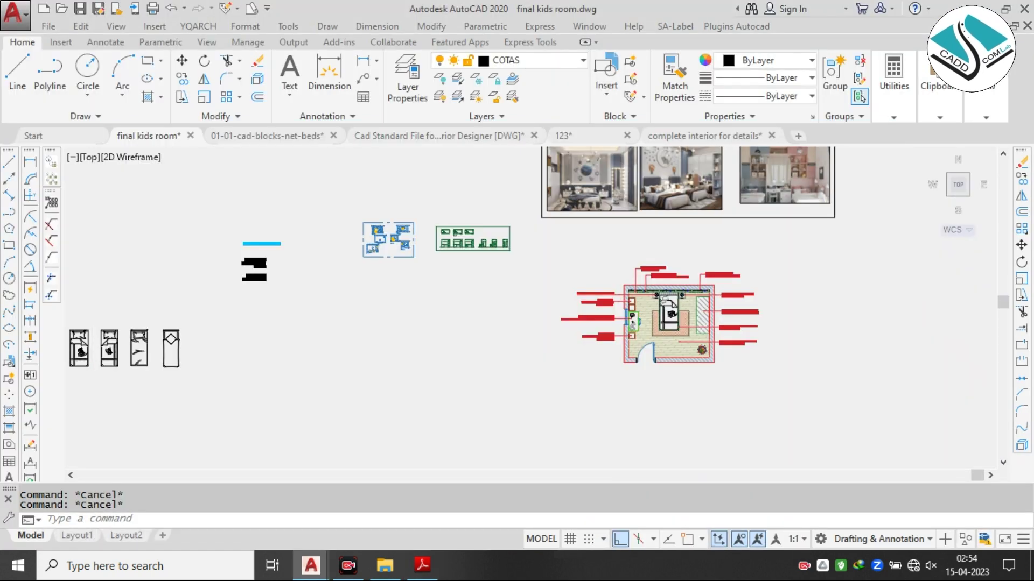
- Copy the "SECTIONAL ELEVATION BB'" title text with ortho off to just below the lower wall of the kids room plan
scroll(479, 245, "up", 5)
left_click(378, 261)
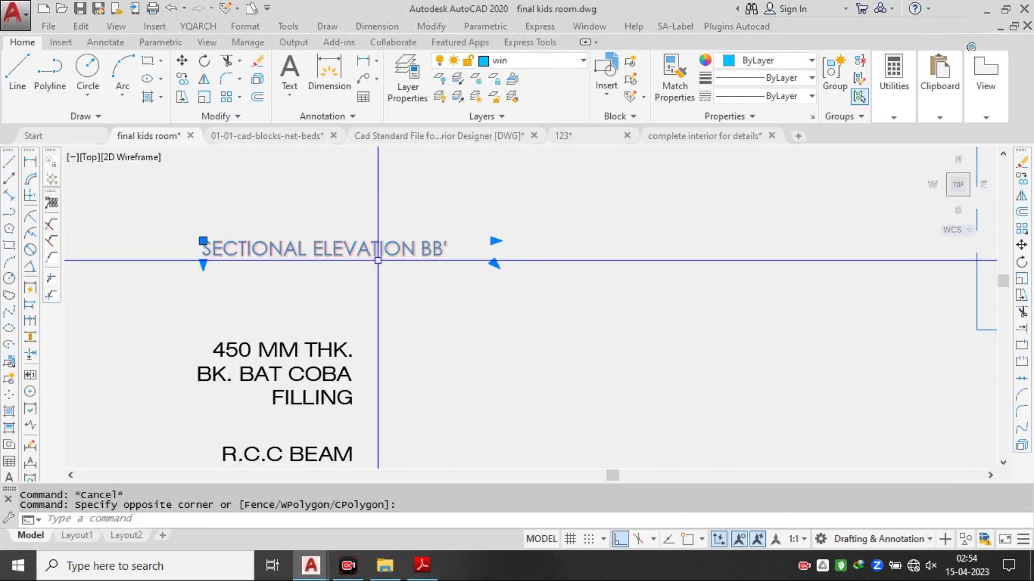
key("Return")
left_click(378, 261)
scroll(560, 312, "down", 5)
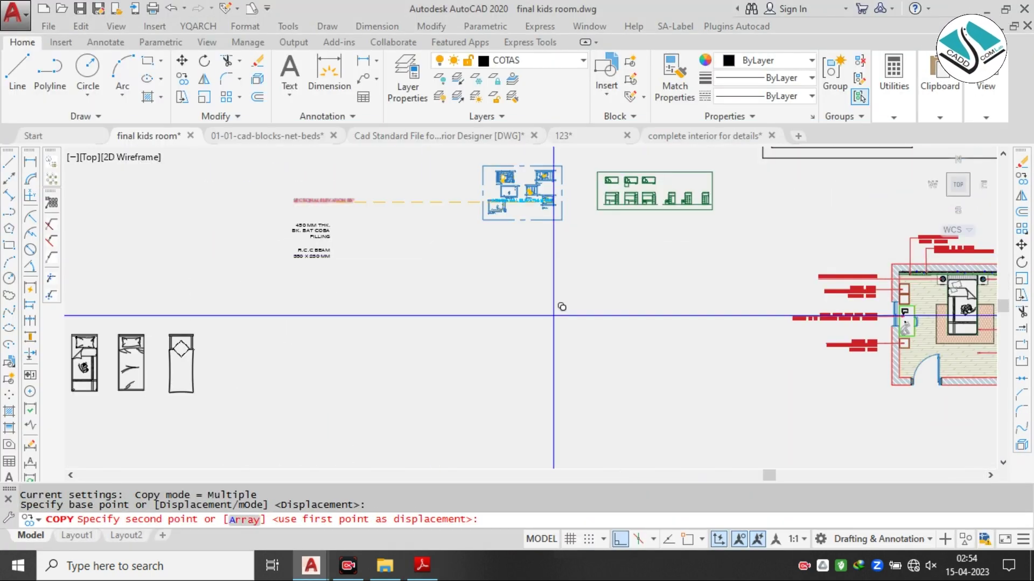
scroll(635, 365, "up", 4)
left_click(614, 537)
scroll(686, 389, "up", 4)
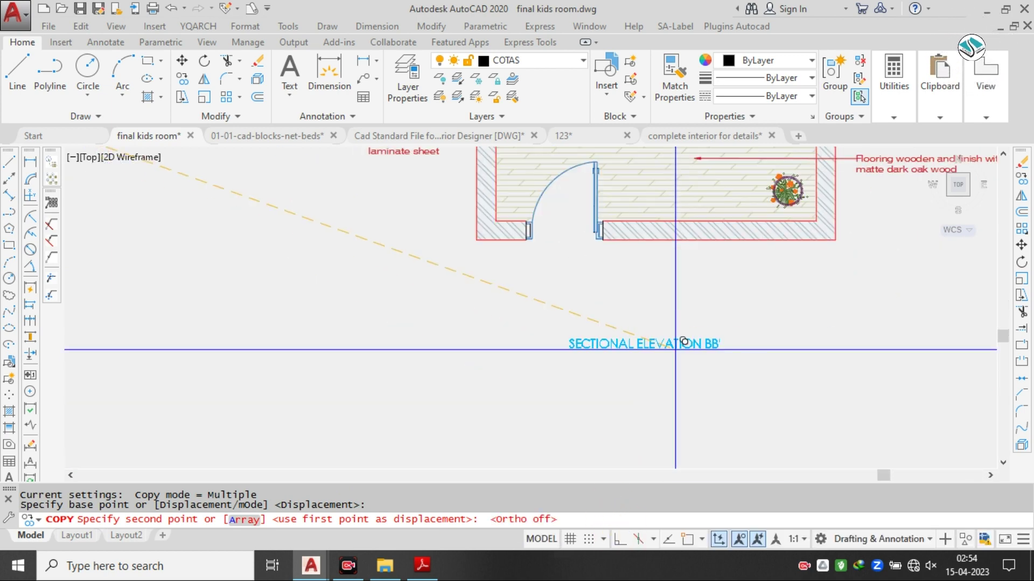
left_click(699, 288)
key("Escape")
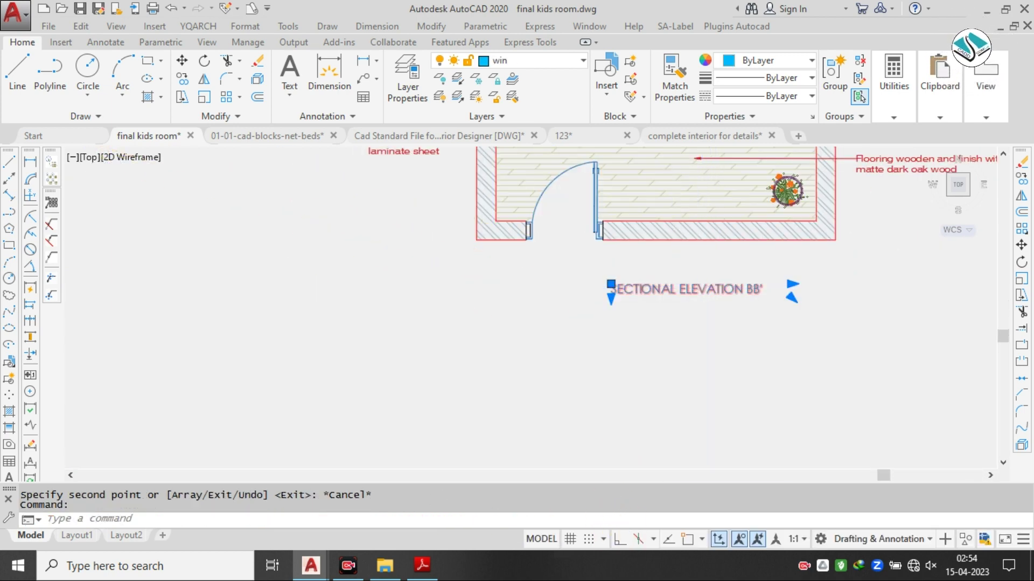
- Replace the copied title's text below the plan with "kisd" and select the whole entry
double_click(701, 287)
type("ki")
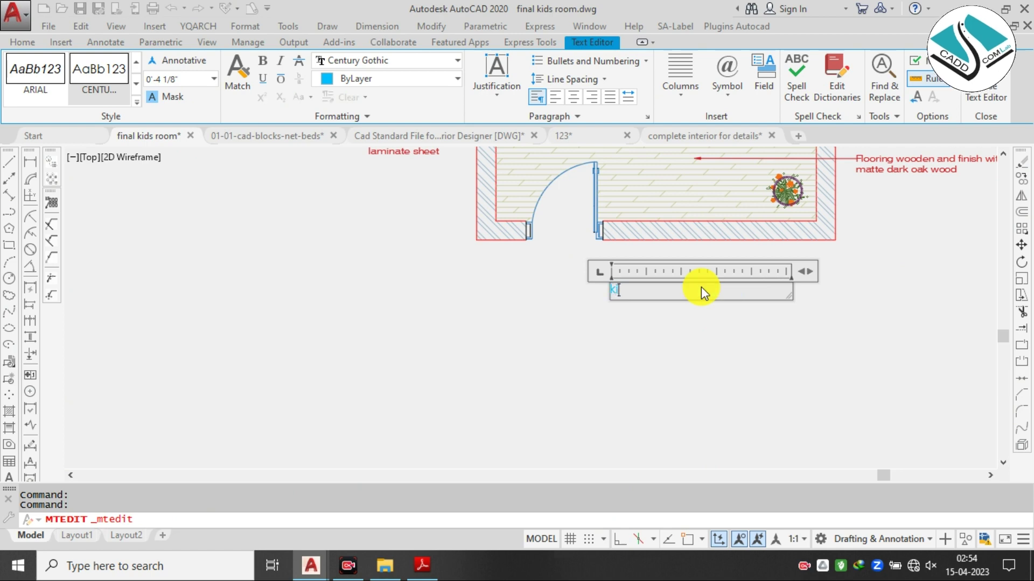
type("sd")
key("ctrl+a")
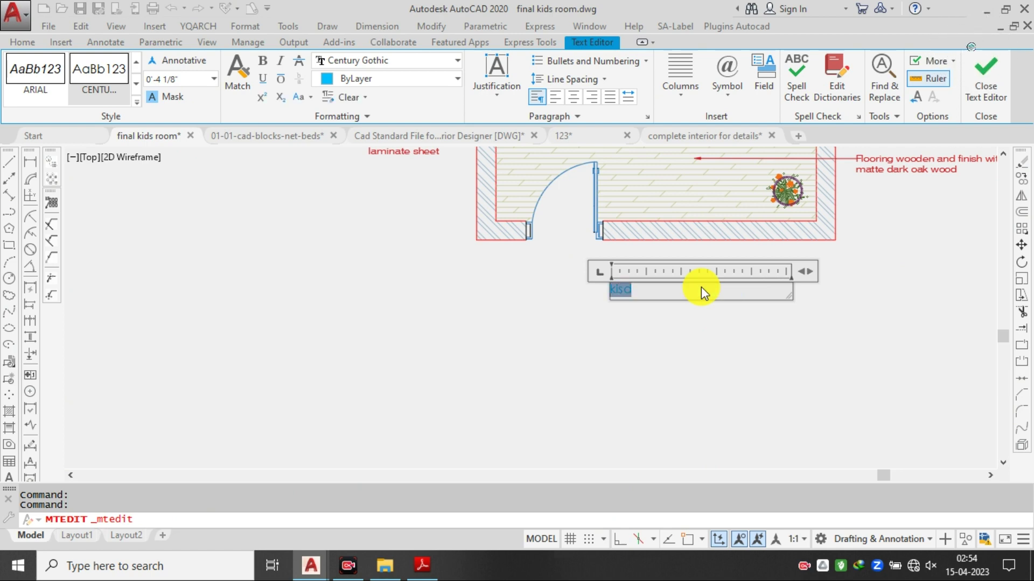
- Replace the text of the label below the room plan with KIDS ROOM PLAN
key("BackSpace")
type("KISD")
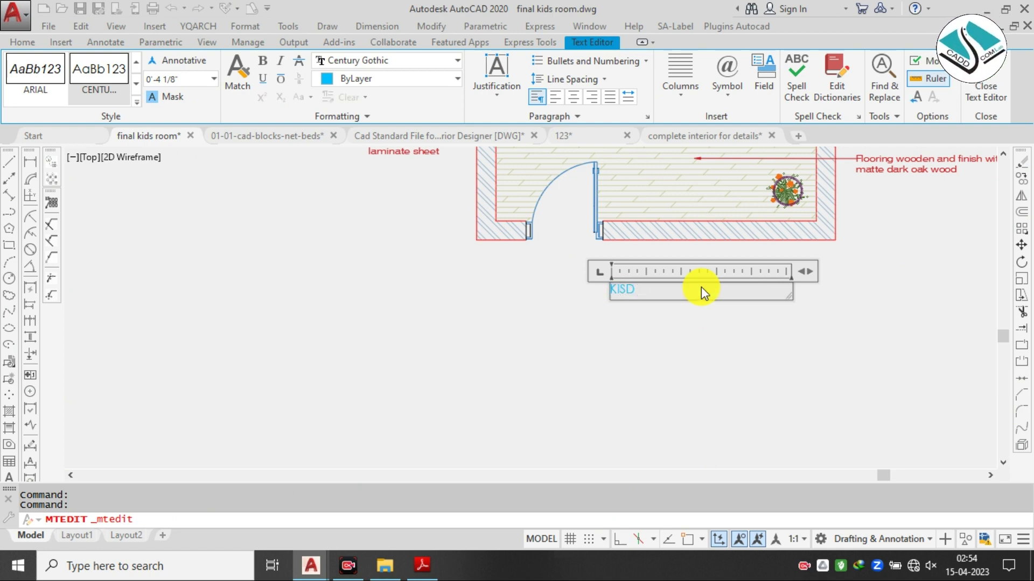
key("BackSpace")
key("BackSpace")
type("DS")
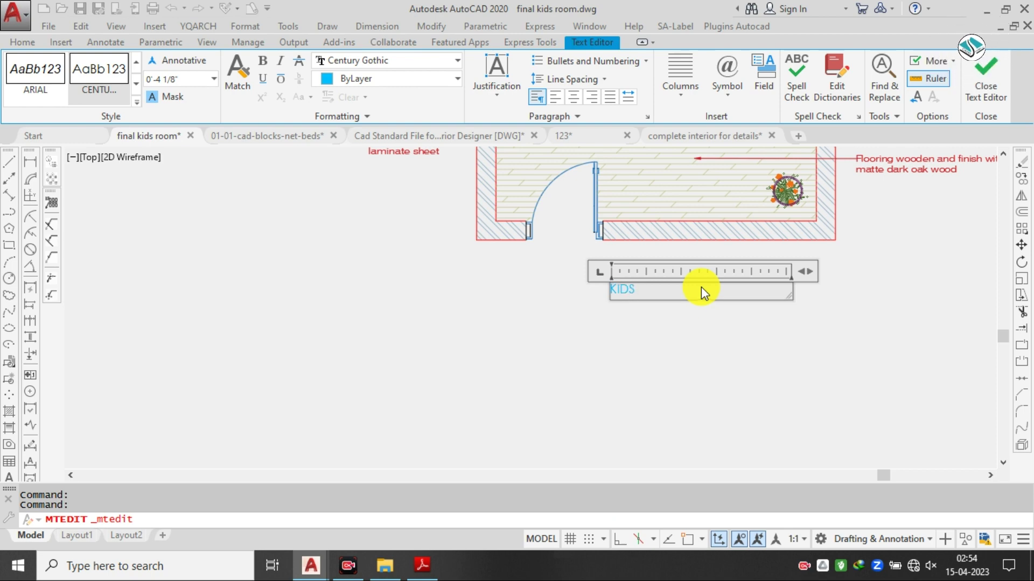
type(" ROOM PLAN")
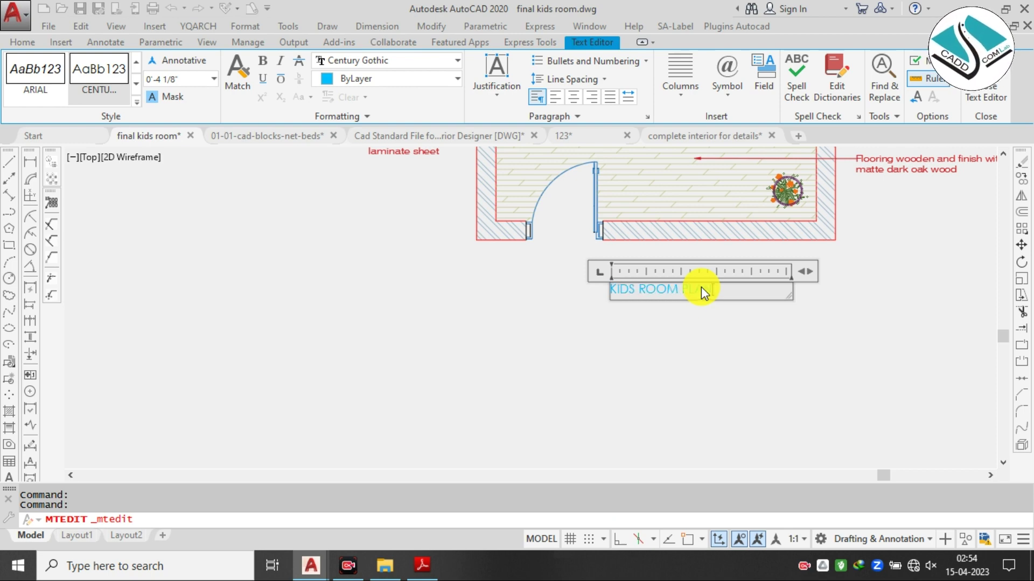
- Set the whole title's text height to 6 inches, make it bold and finish the text edit
key("ctrl+a")
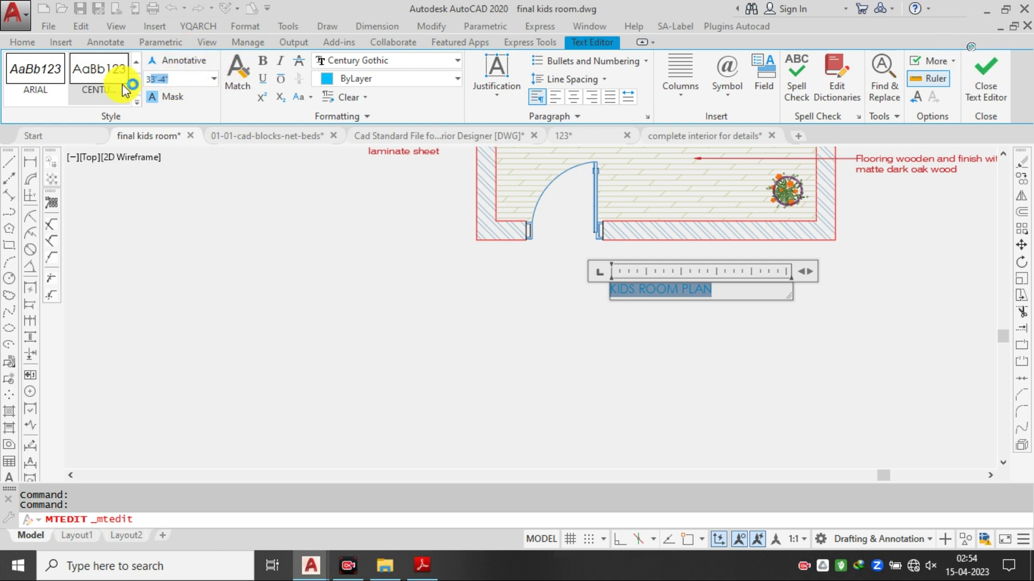
key("Return")
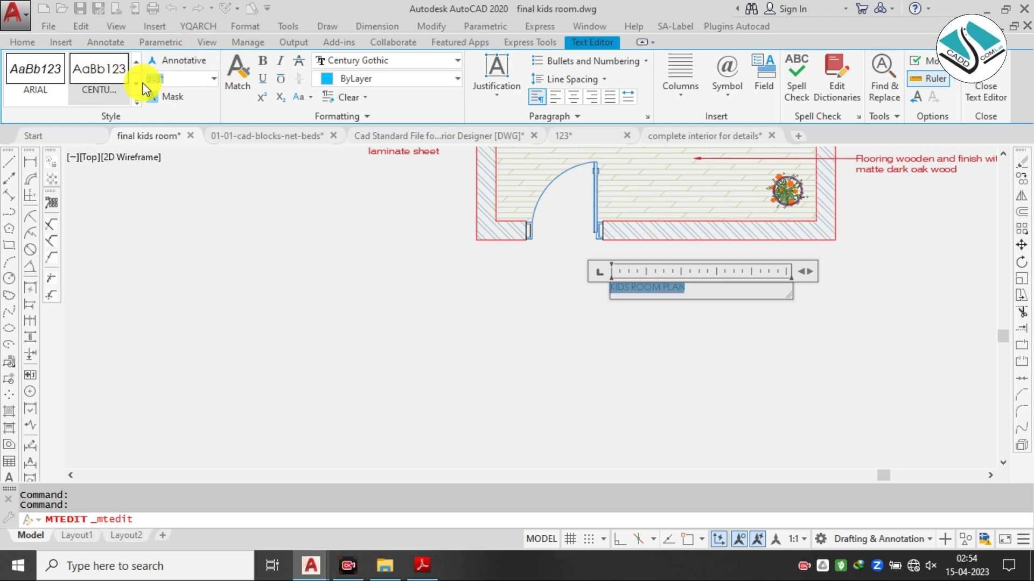
type("6")
key("Return")
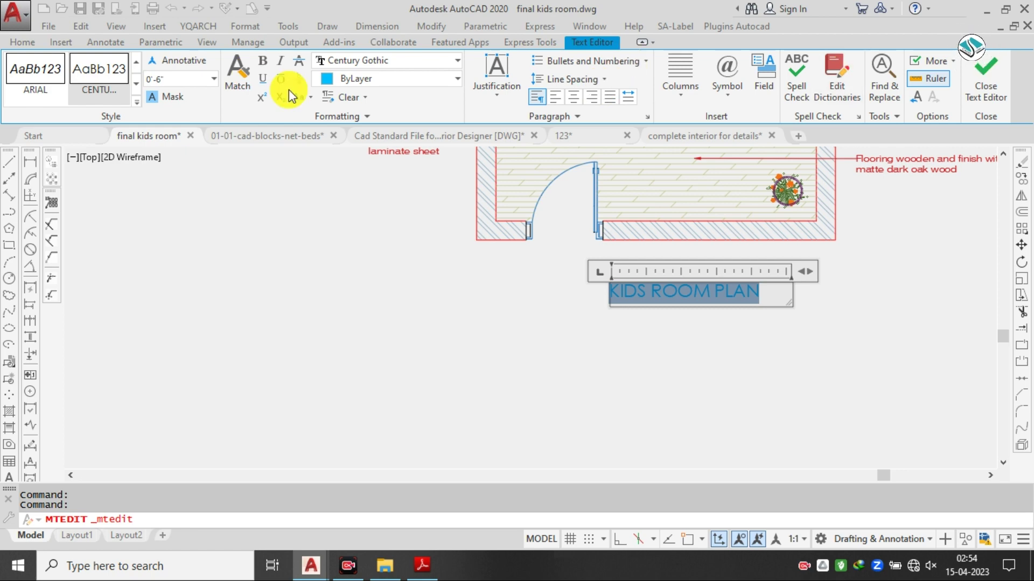
left_click(262, 61)
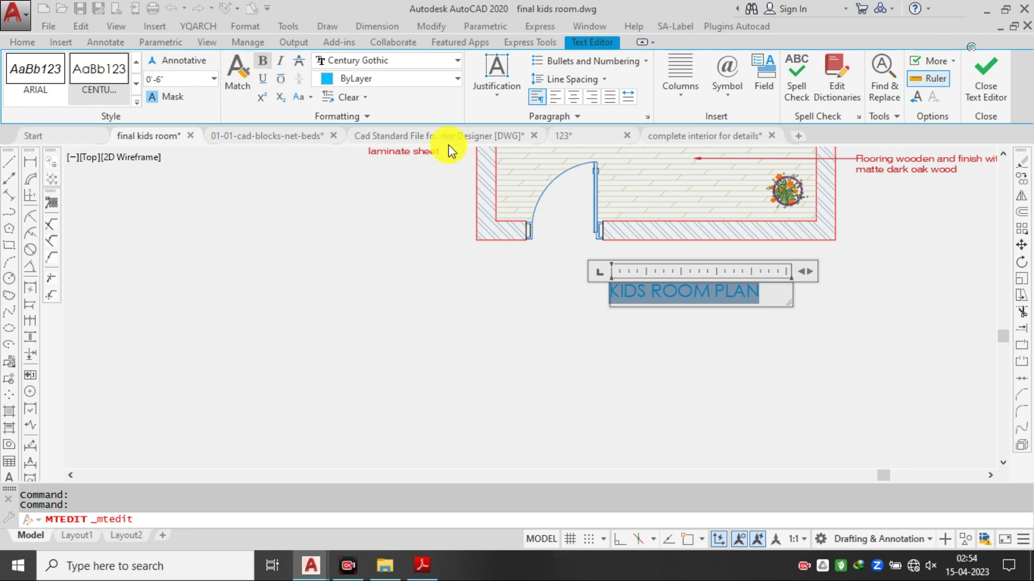
left_click(989, 81)
- Draw a rectangle closely around the KIDS ROOM PLAN title
type("RE")
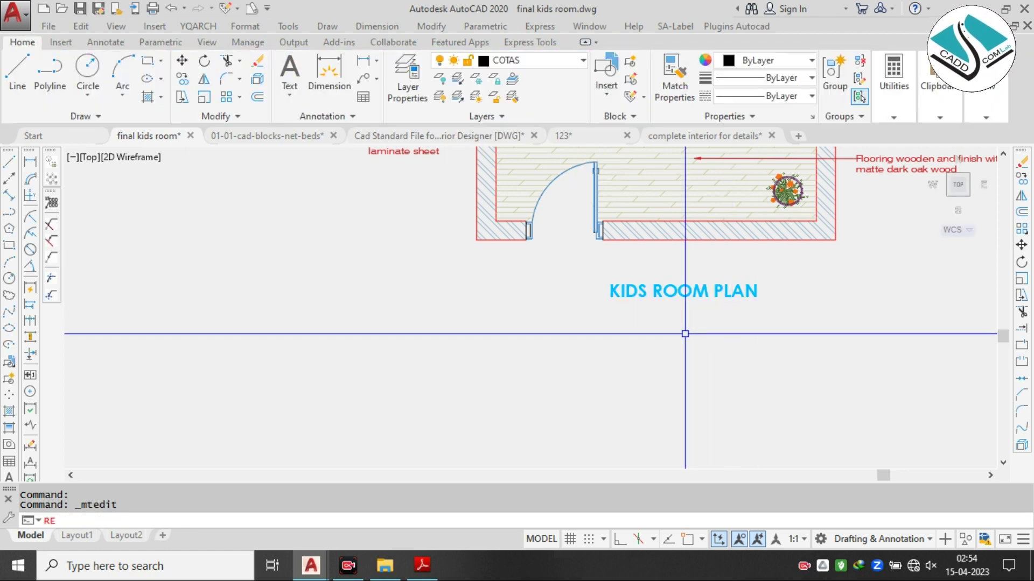
type("C")
key("Return")
scroll(674, 335, "up", 4)
left_click(480, 201)
middle_click_drag(937, 286, 797, 281)
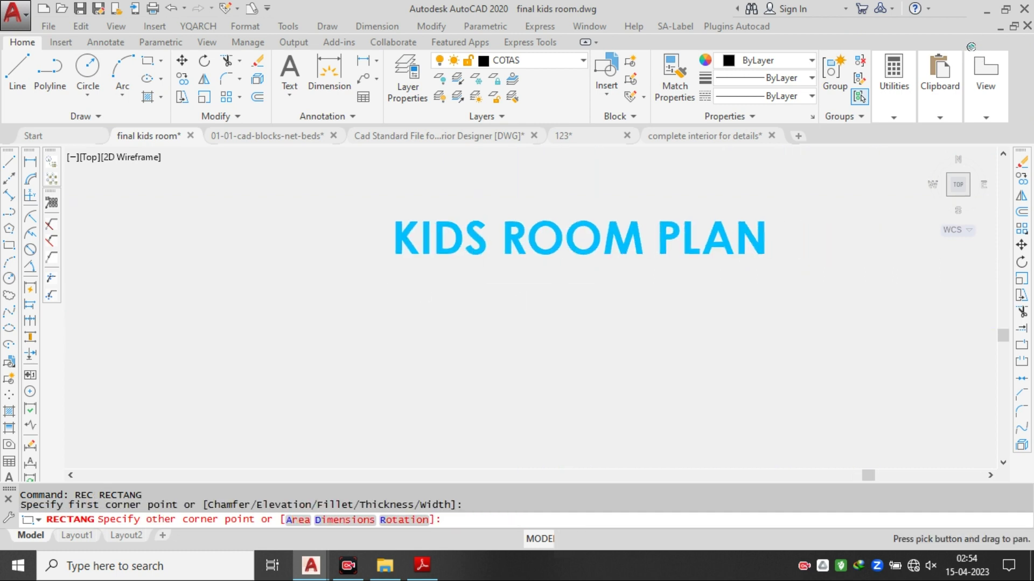
left_click(784, 276)
scroll(664, 309, "down", 8)
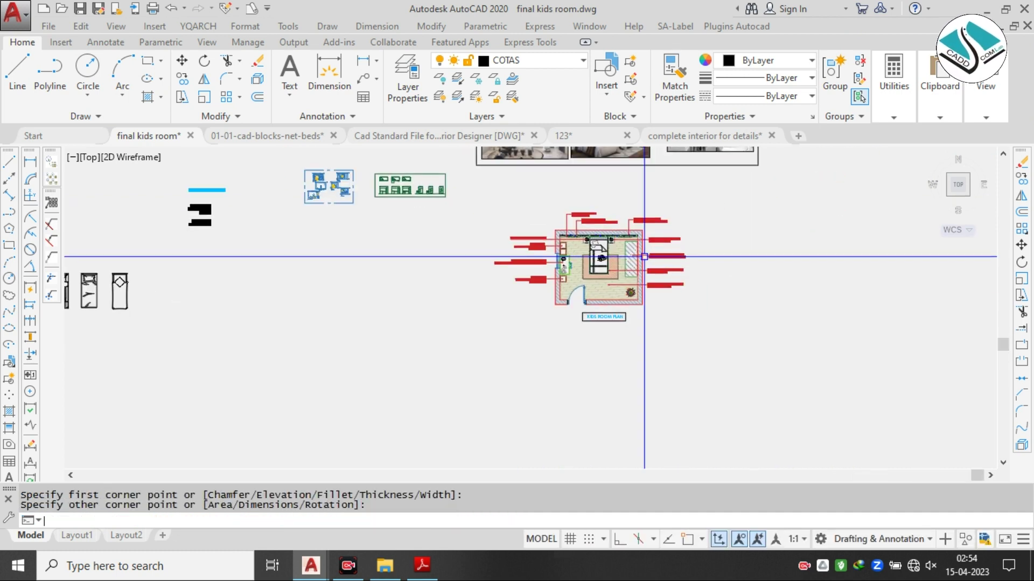
- Draw a large rectangular frame around the whole plan, its red annotations and the title
type("REC")
key("Return")
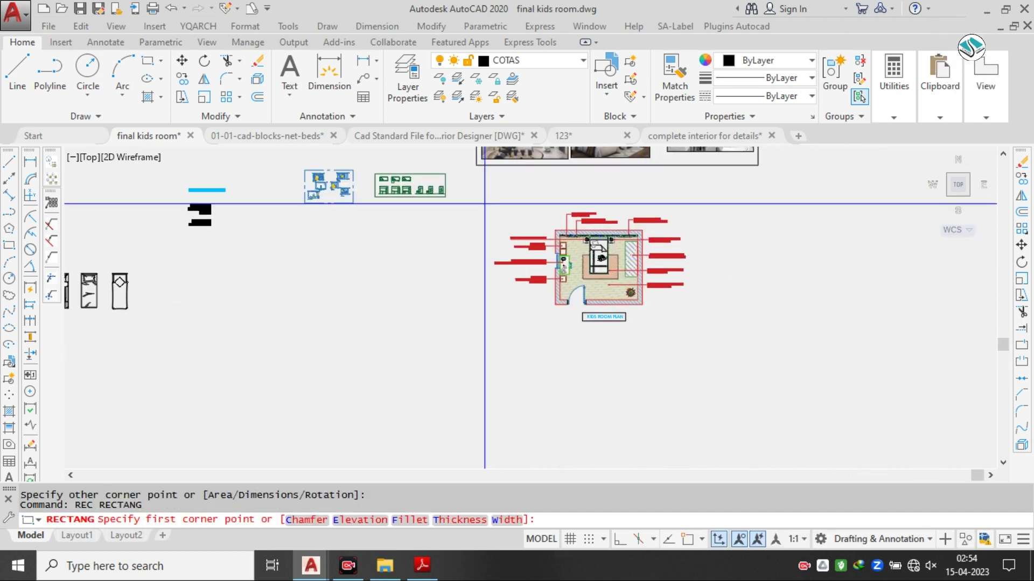
left_click(485, 201)
left_click(706, 330)
- Set the colour of the large outer frame to the orange-brown 205,105,40
left_click(722, 261)
left_click(694, 259)
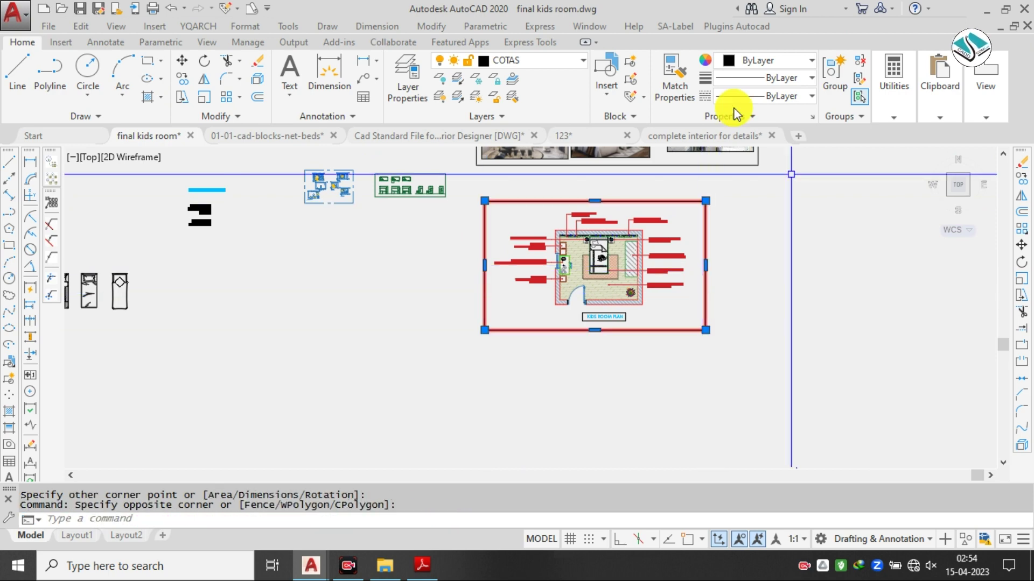
left_click(788, 65)
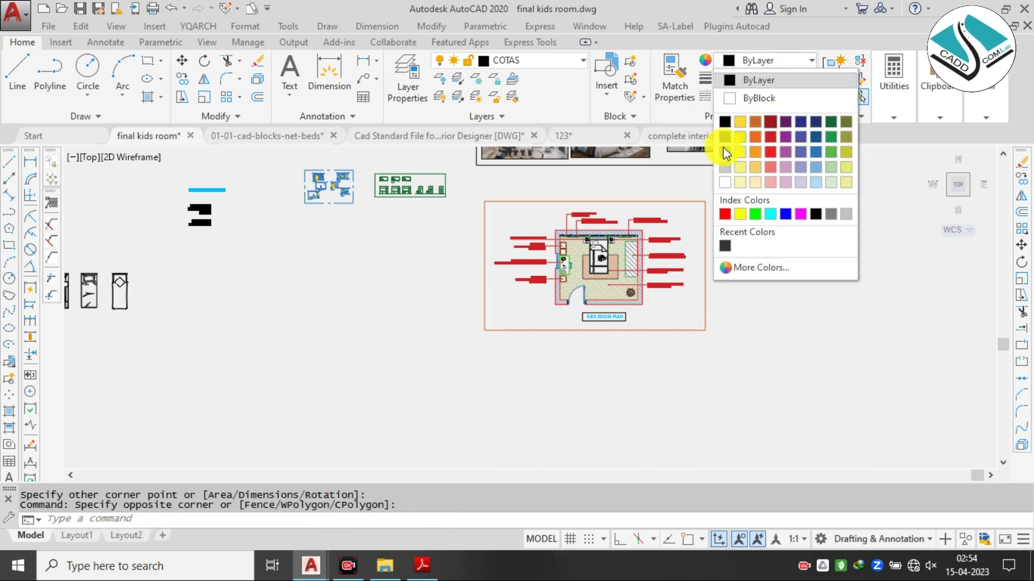
scroll(567, 200, "up", 4)
scroll(438, 362, "down", 2)
key("Escape")
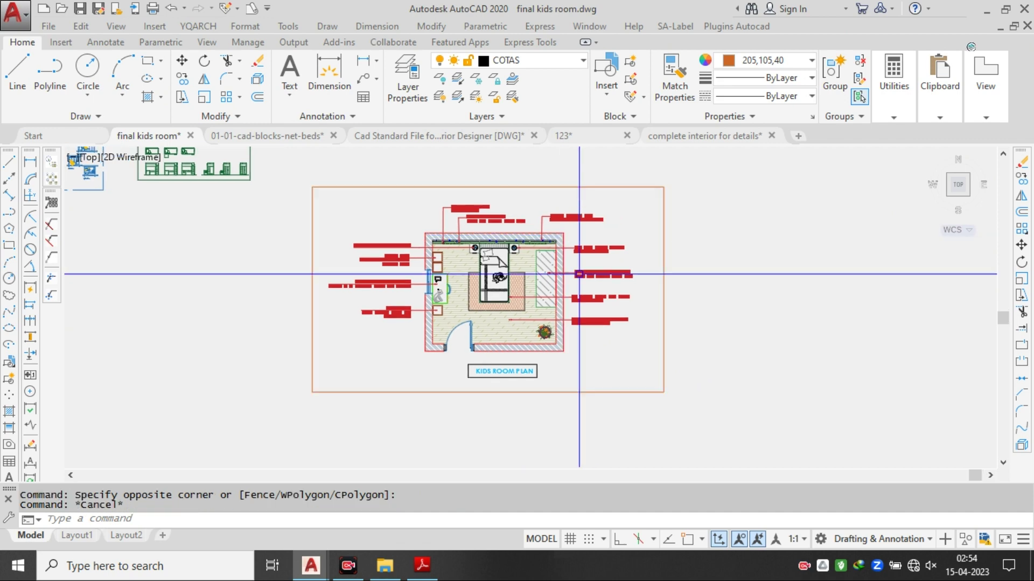
- Switch to Adobe Reader and look through the kids-room colour schemes in interior_Colour_Combination_Book.pdf
scroll(486, 214, "up", 2)
scroll(486, 215, "up", 2)
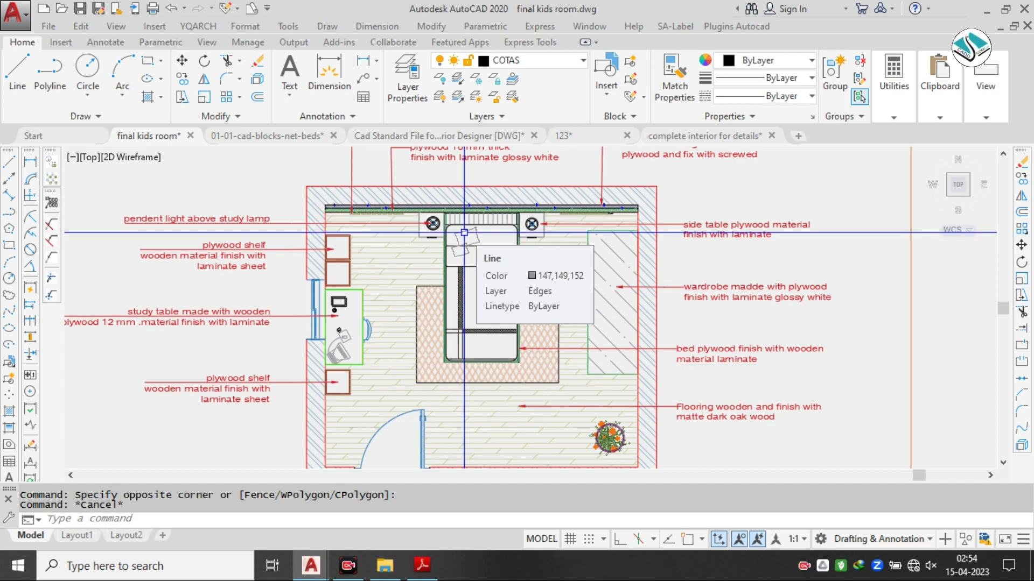
left_click(423, 567)
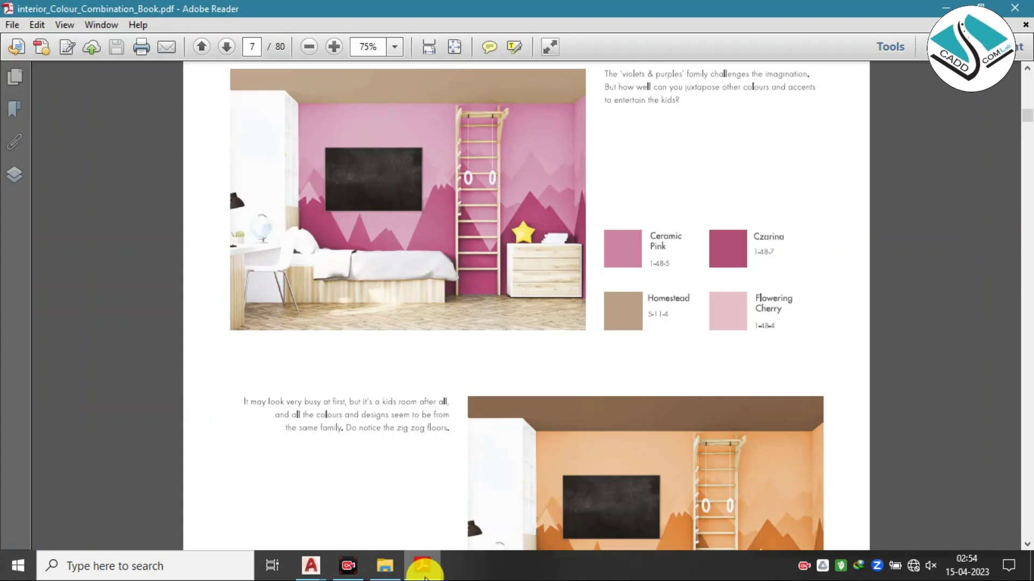
scroll(526, 310, "down", 5)
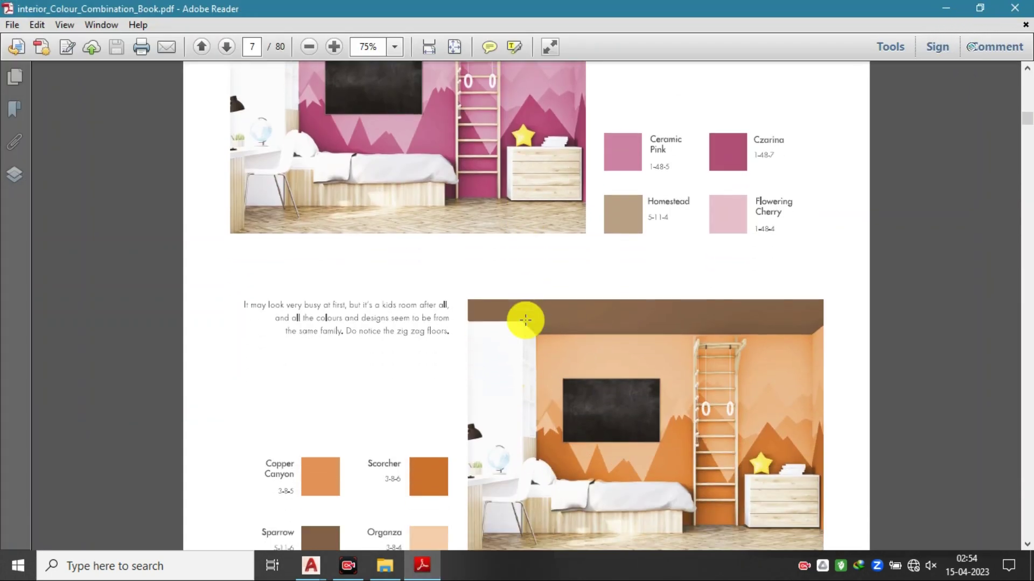
scroll(572, 230, "down", 10)
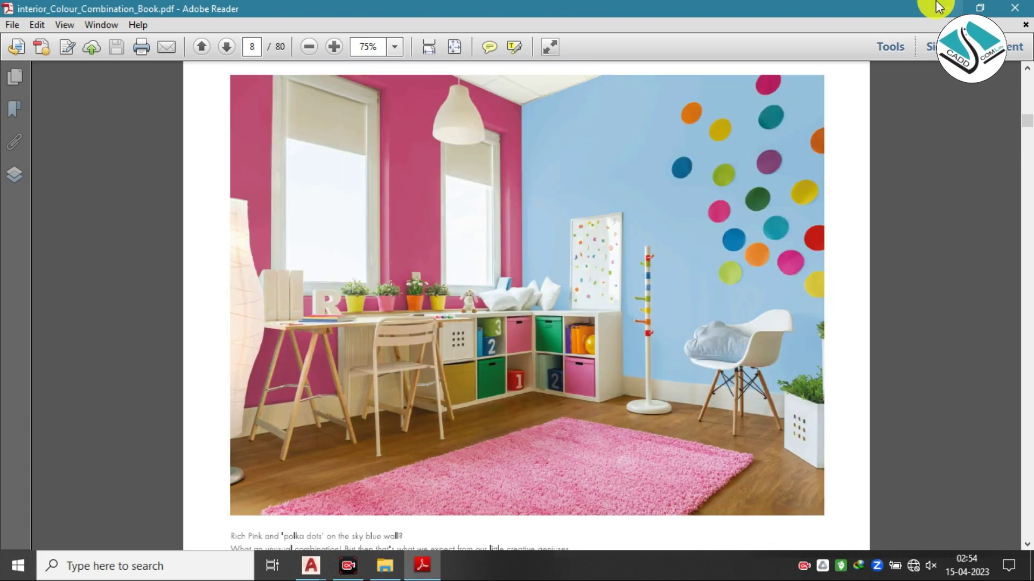
left_click(939, 8)
- Examine the bedroom plans and elevations in the complete interior for details drawing, and return to the final kids room drawing
scroll(693, 221, "down", 5)
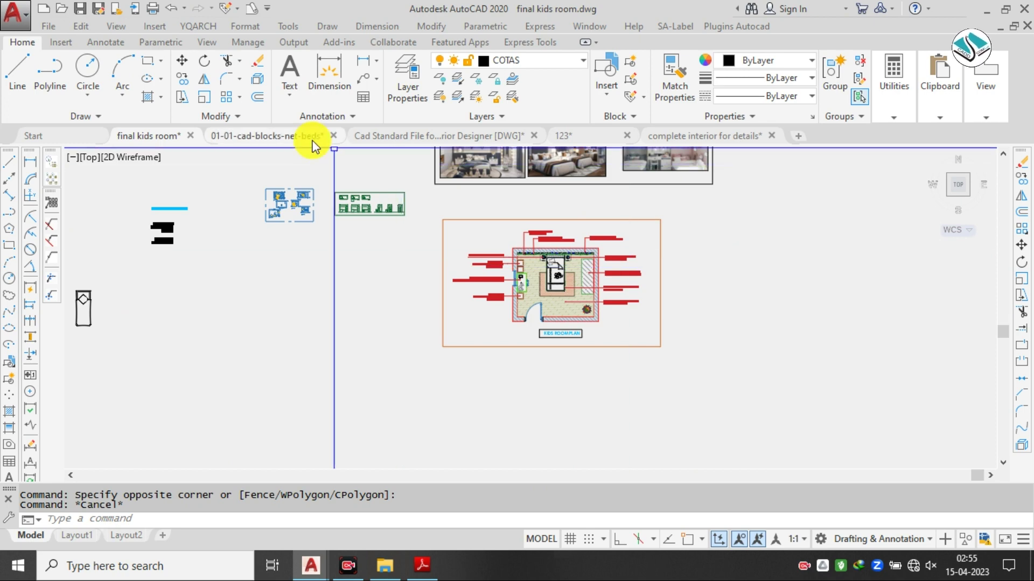
left_click(701, 137)
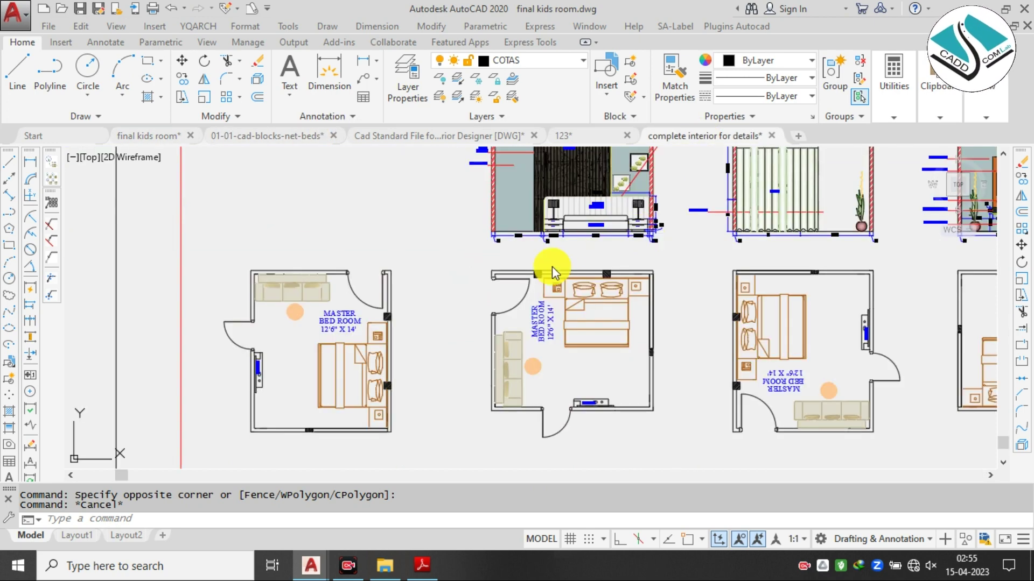
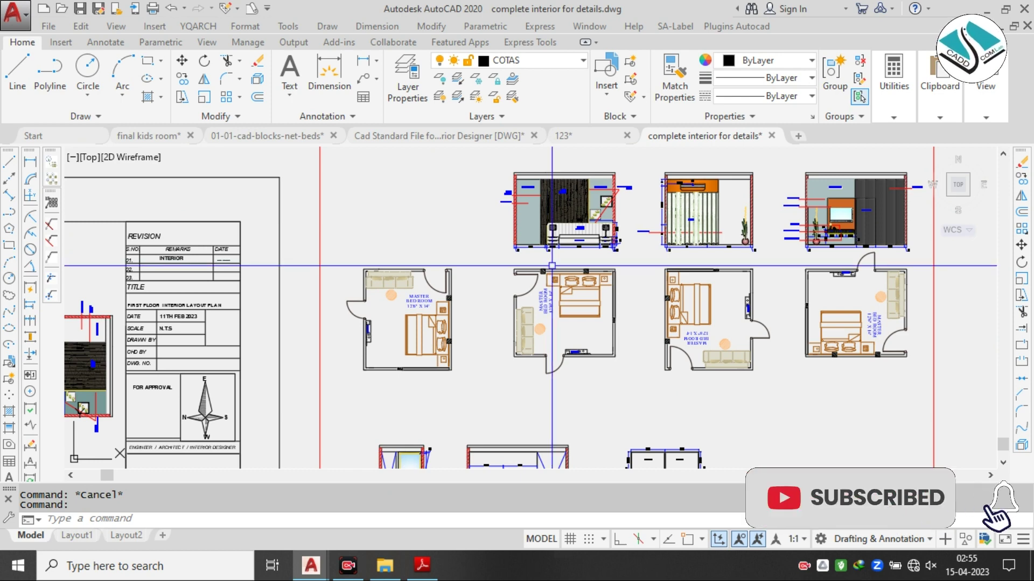
left_click(161, 136)
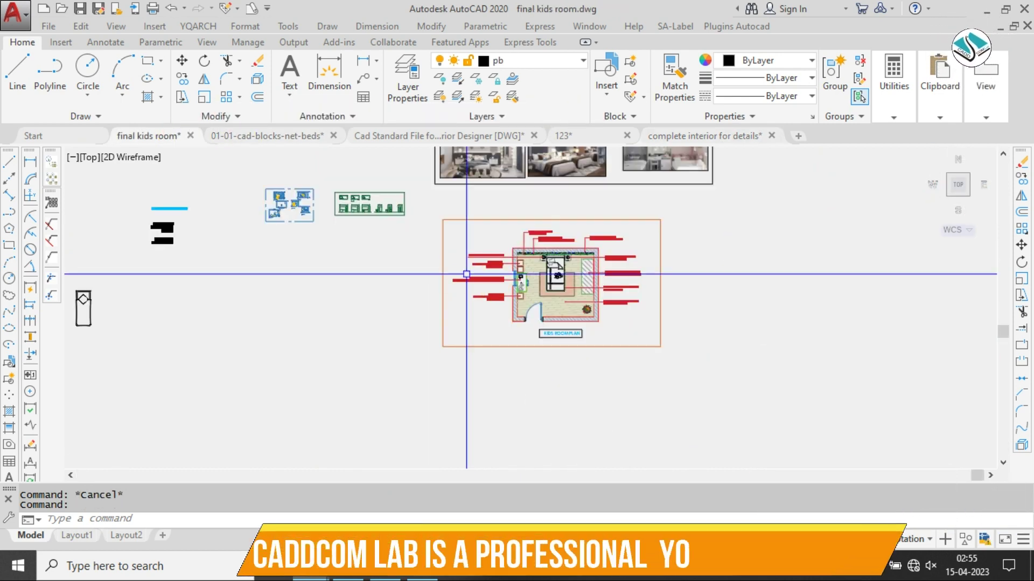
- Examine the door, wall and finish tags and the finishes legend stored away from the plan
left_click(279, 240)
scroll(455, 295, "down", 2)
key("Escape")
middle_click_drag(232, 323, 624, 371)
key("Escape")
middle_click_drag(410, 407, 499, 261)
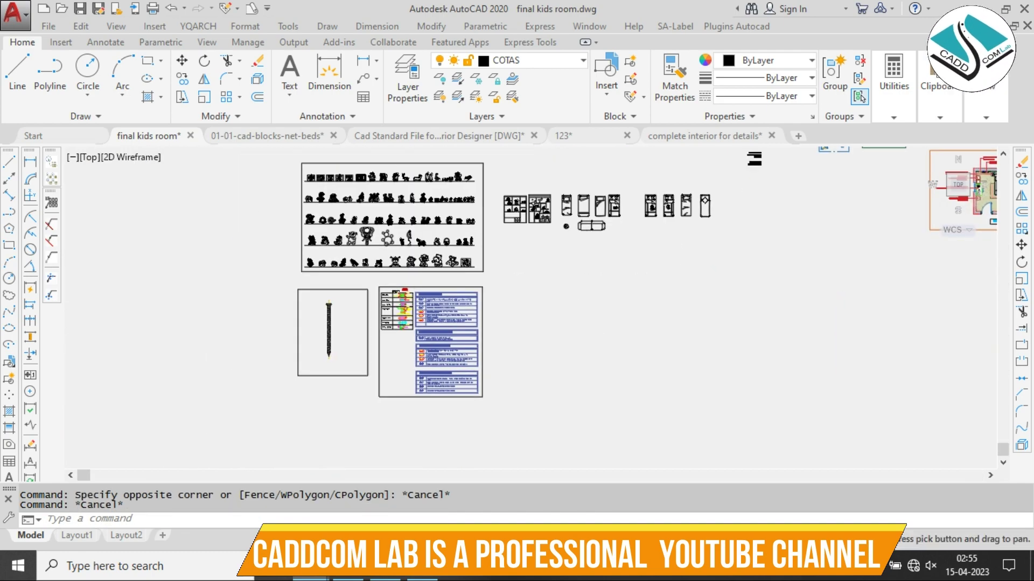
scroll(415, 215, "up", 6)
scroll(376, 252, "down", 6)
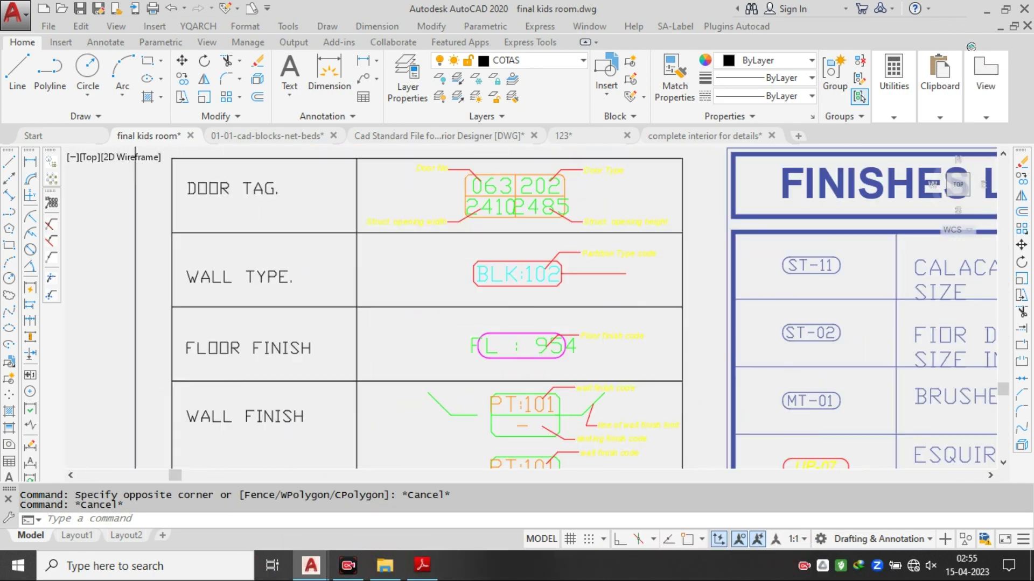
middle_click_drag(743, 223, 437, 340)
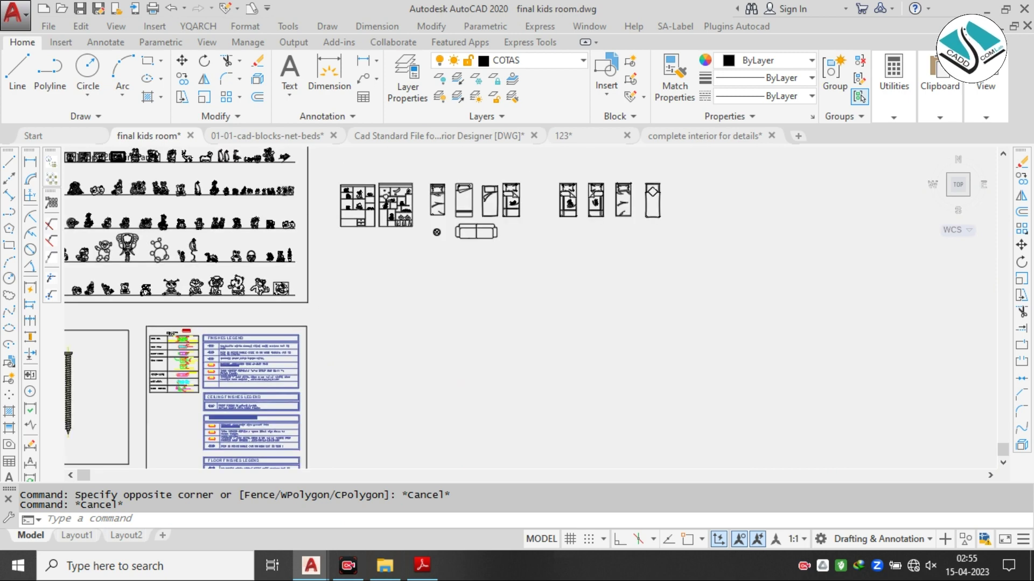
- Draw a rectangle around the upper plywood shelf beside the study table, overlapping the hatched wall
scroll(491, 317, "down", 2)
middle_click_drag(518, 284, 102, 350)
scroll(483, 295, "up", 6)
scroll(424, 294, "up", 2)
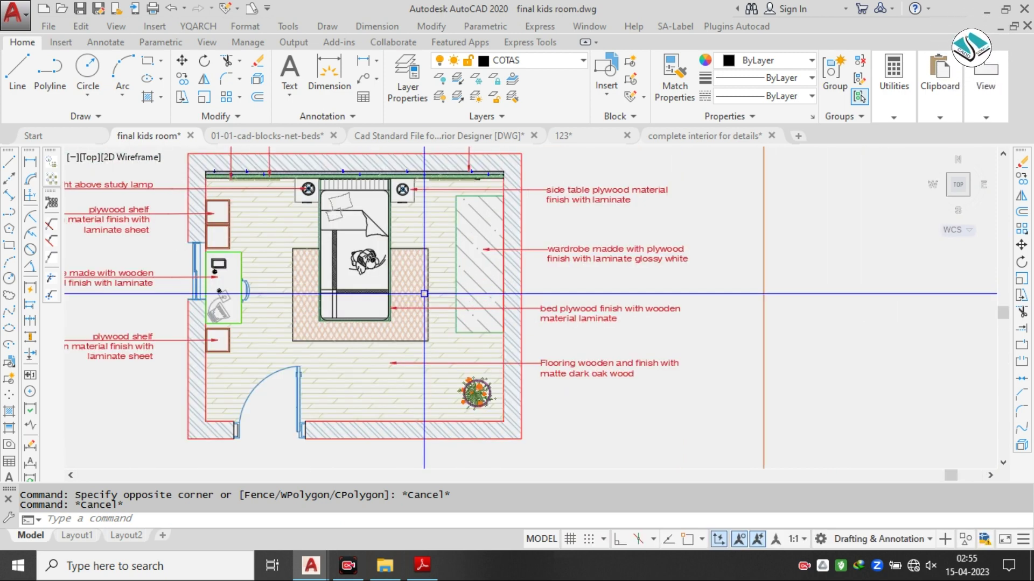
scroll(424, 294, "up", 5)
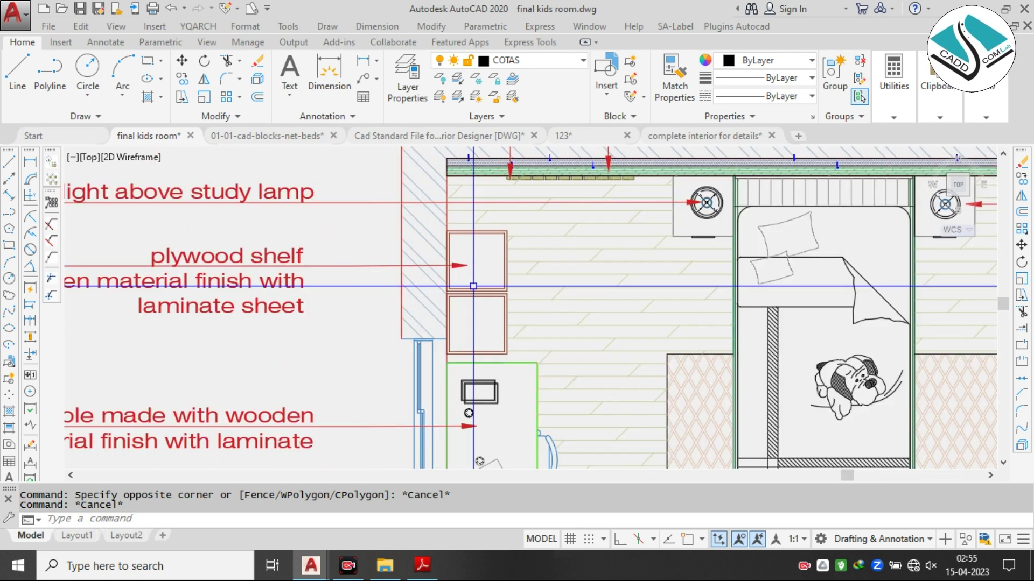
type("REC")
key("Return")
scroll(499, 247, "up", 2)
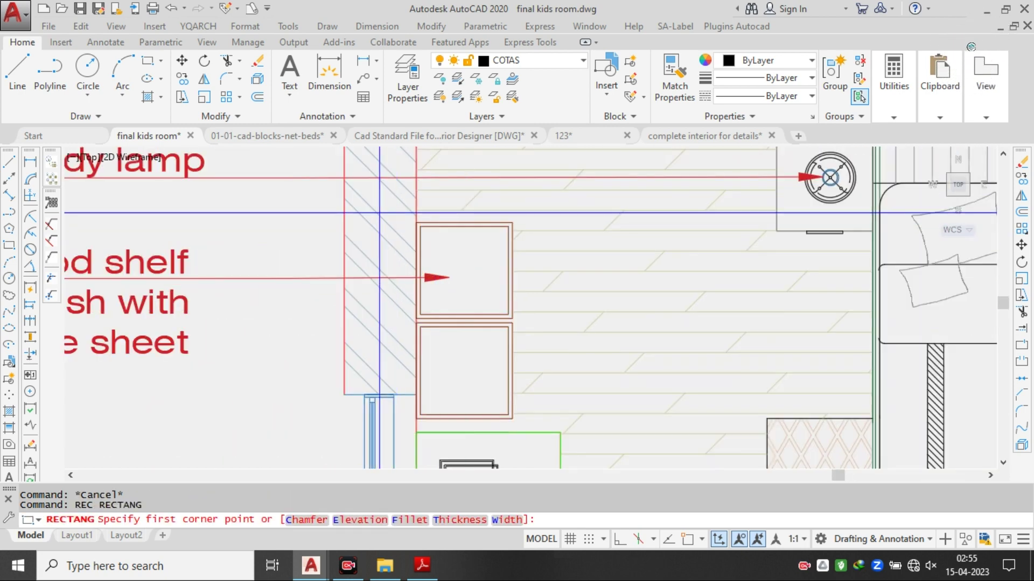
left_click(399, 211)
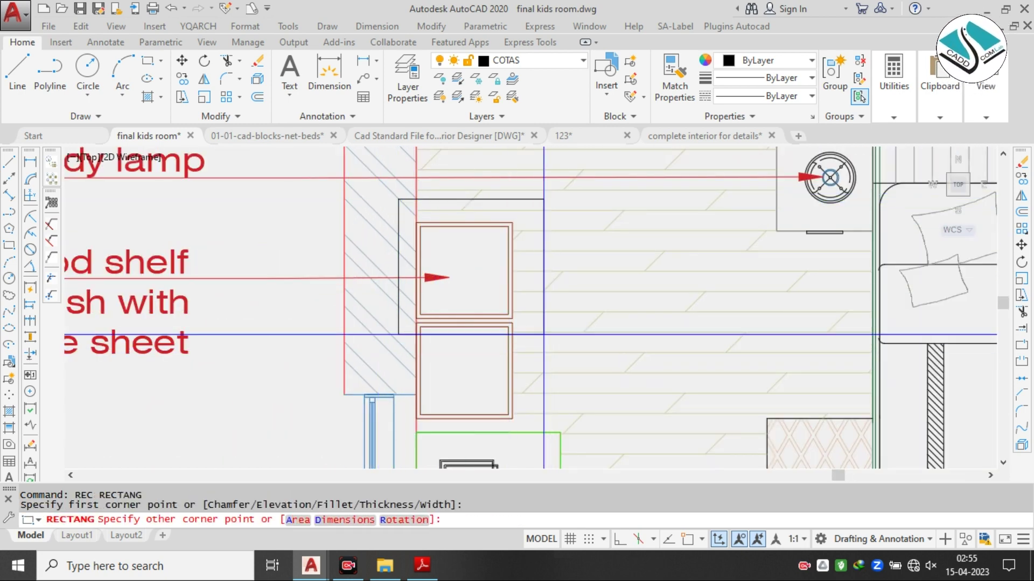
scroll(538, 331, "up", 4)
scroll(486, 304, "down", 3)
left_click(487, 304)
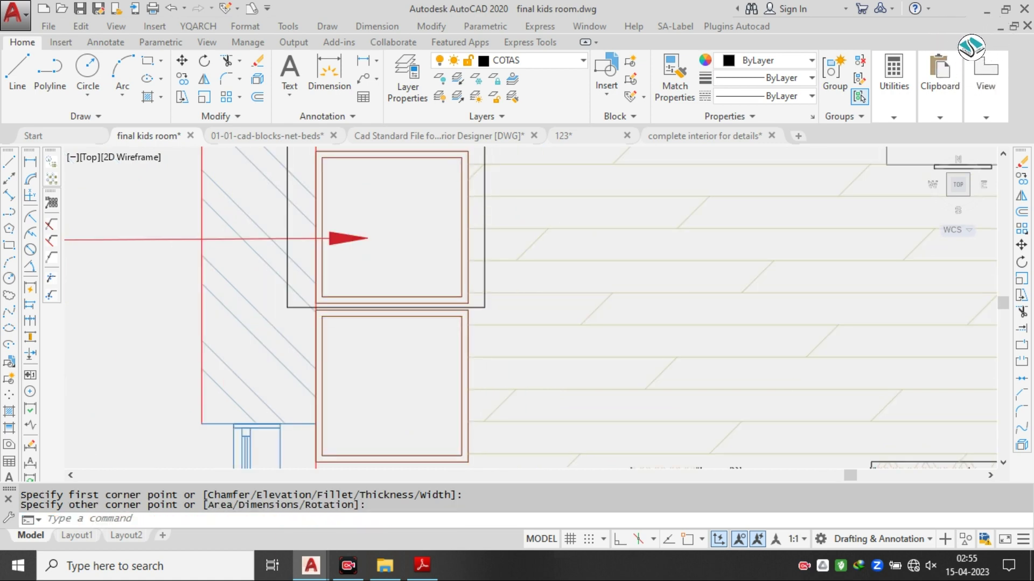
scroll(482, 271, "down", 4)
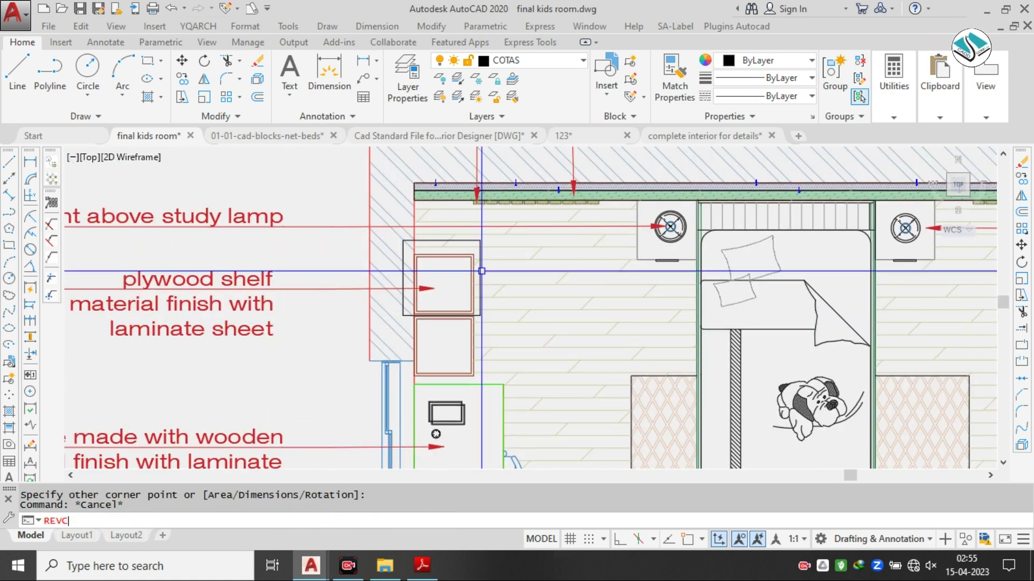
type("REVCLOUD")
key("Return")
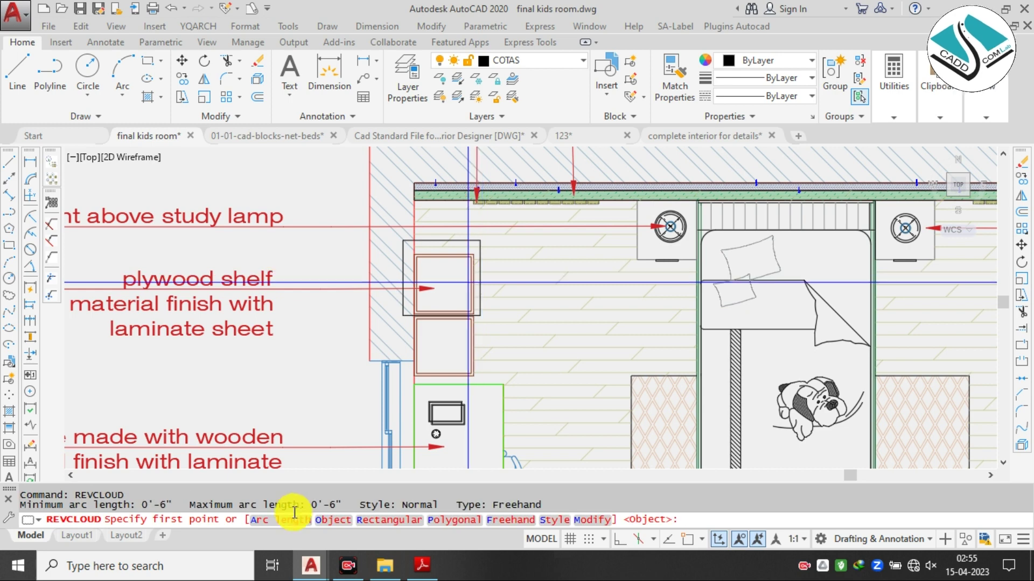
left_click(324, 520)
left_click(481, 243)
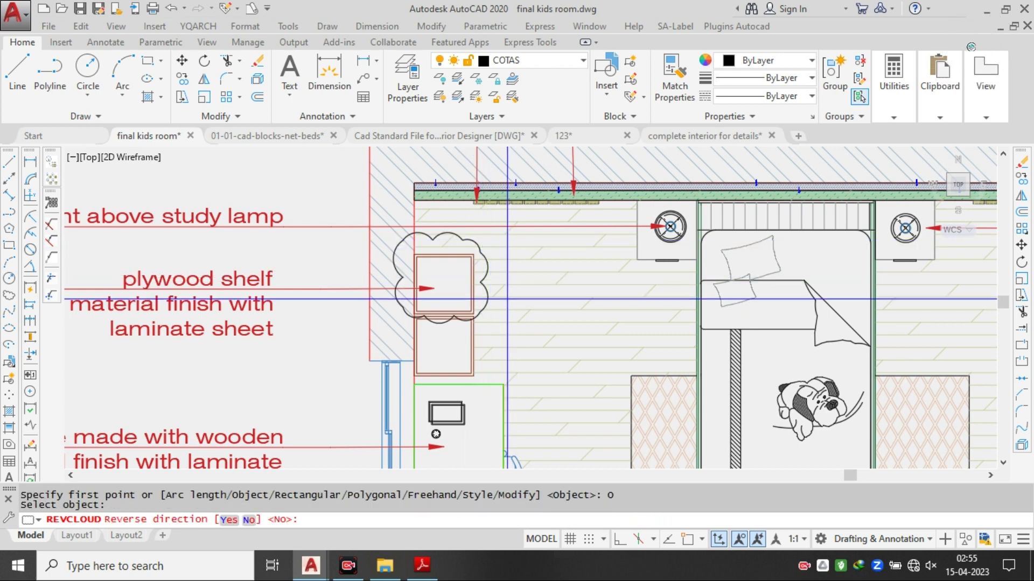
scroll(483, 237, "up", 3)
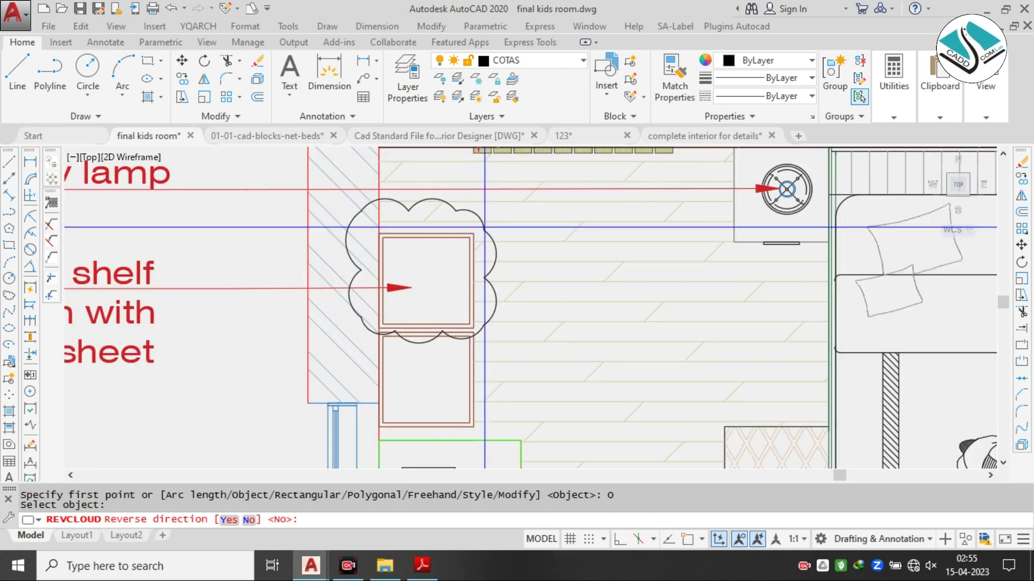
key("Escape")
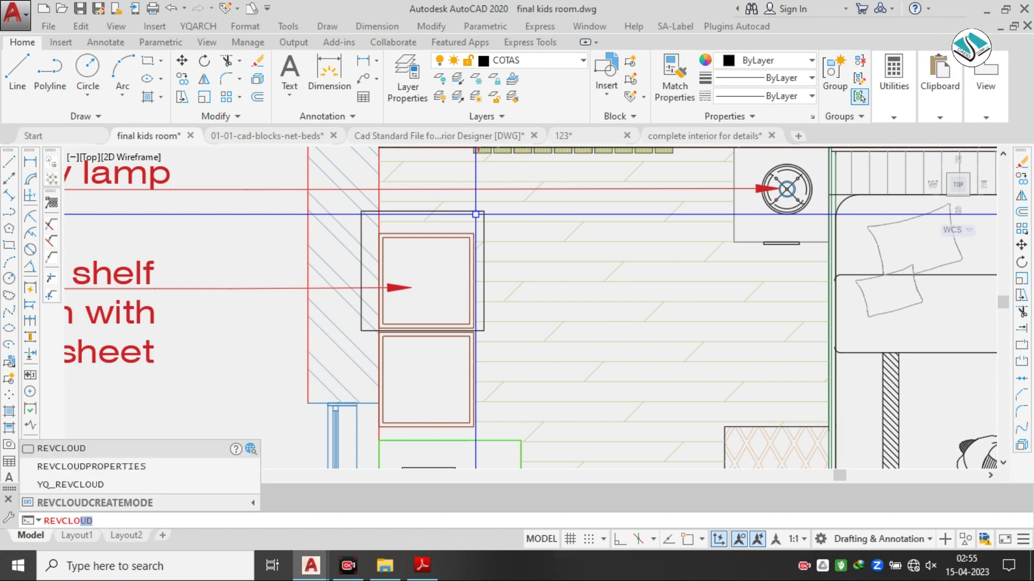
- Convert the rectangle around the upper plywood shelf into a revision cloud with 2" minimum and maximum arc lengths
key("Return")
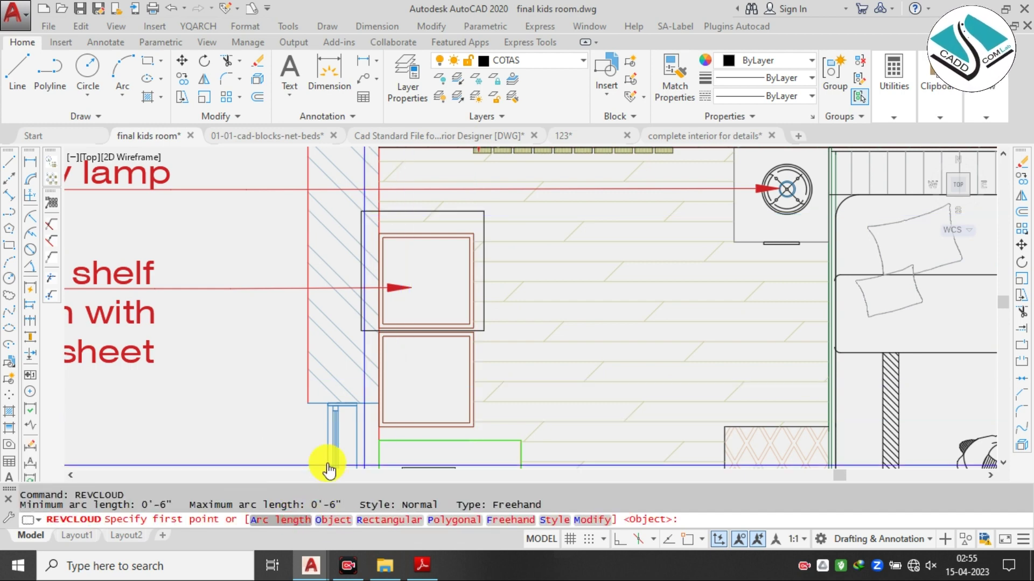
type("A")
key("Return")
type("2")
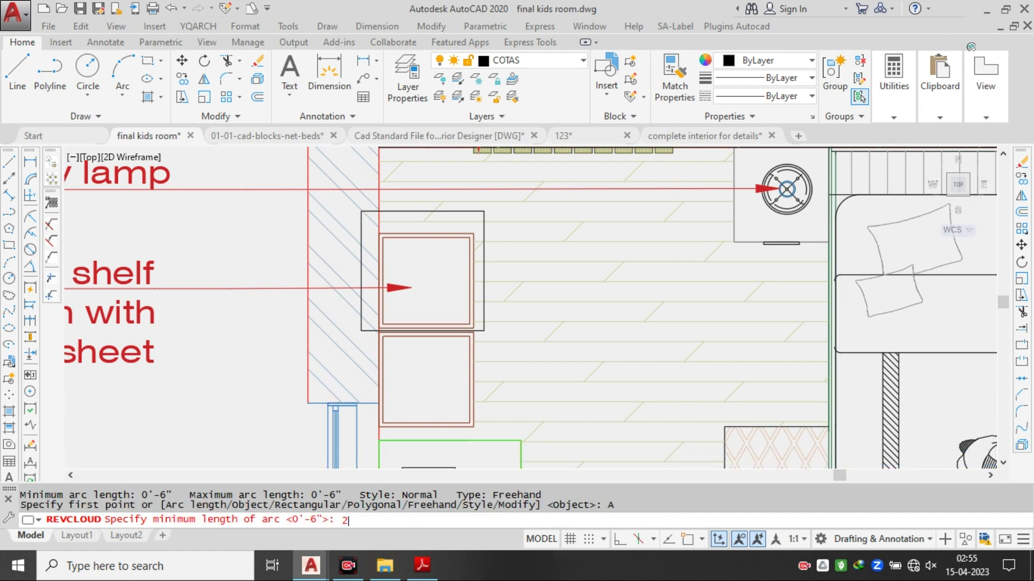
type("\"")
key("Return")
key("Return")
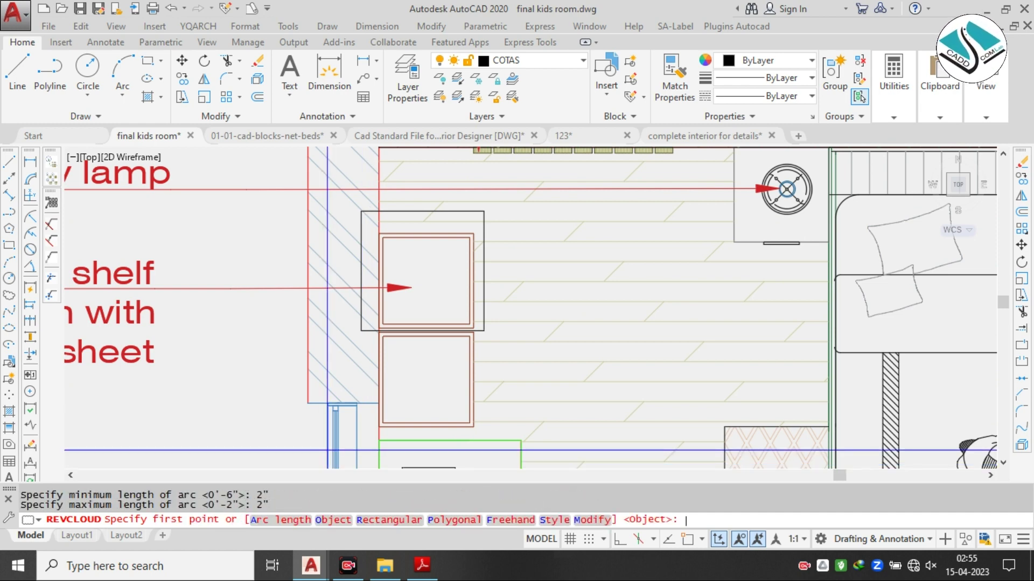
type("o")
key("Return")
left_click(484, 314)
key("Return")
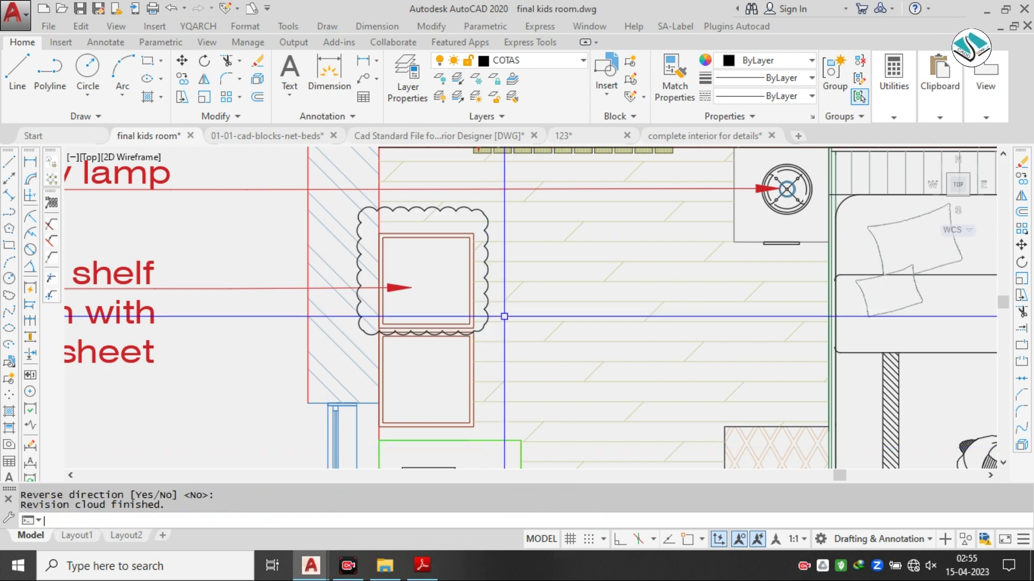
key("Escape")
- Set the revision cloud's colour to orange 242,103,34
left_click(486, 214)
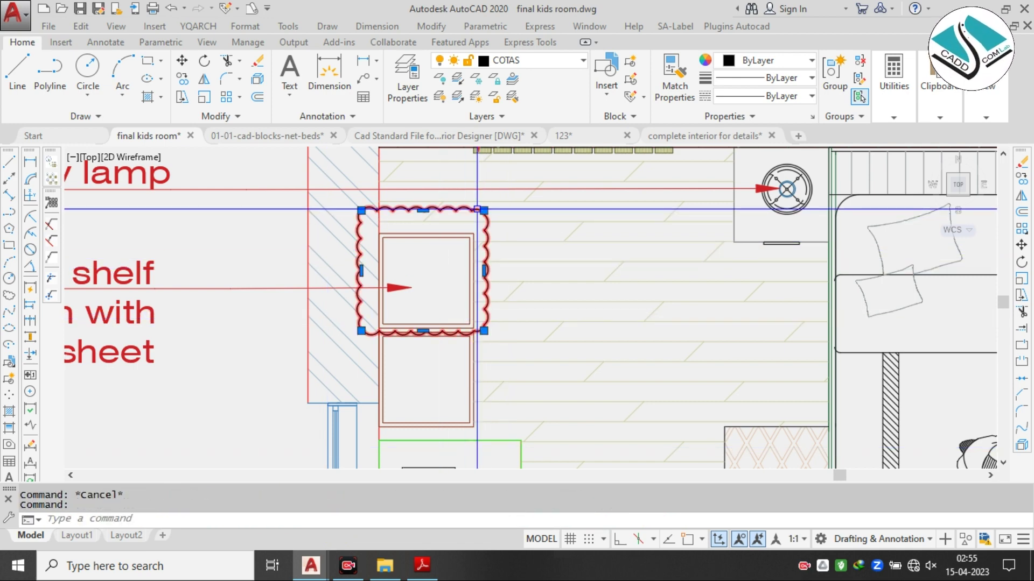
left_click(743, 62)
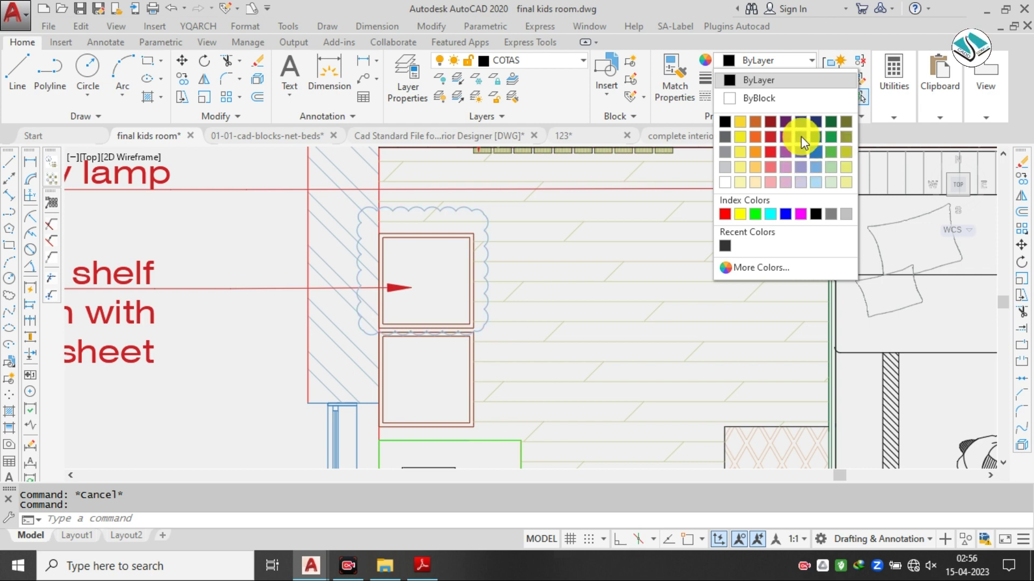
left_click(759, 133)
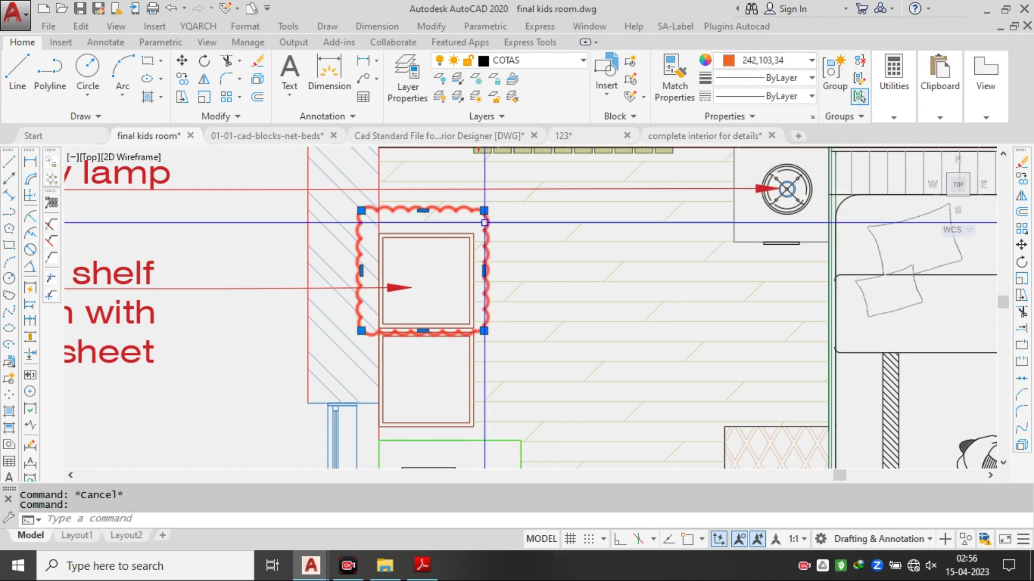
key("Escape")
key("Escape")
- Examine the symbols and legend table of door, wall, floor and ceiling tags beside the finishes legend
scroll(409, 226, "down", 10)
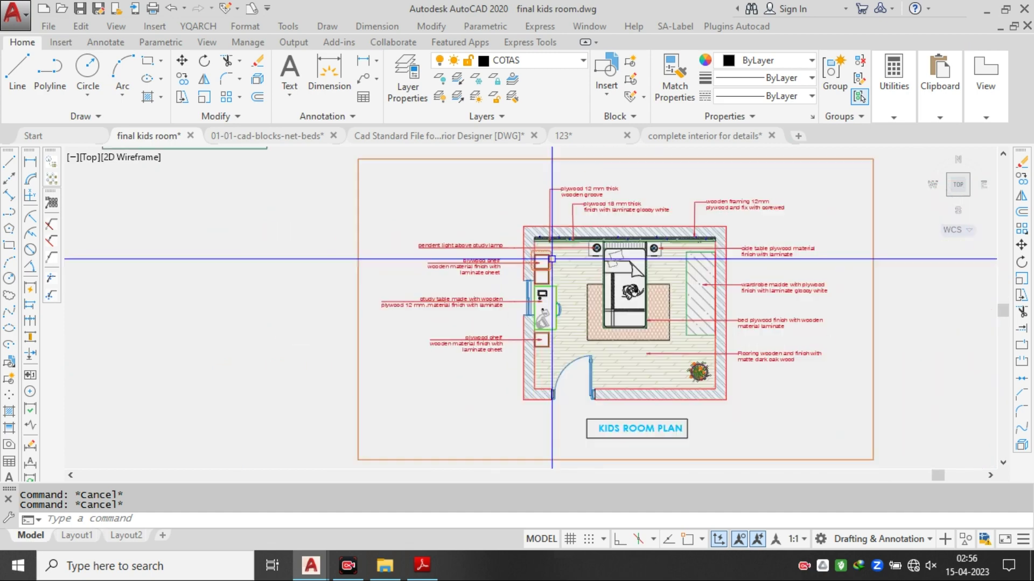
scroll(409, 226, "down", 2)
middle_click_drag(409, 226, 554, 205)
scroll(345, 311, "down", 6)
middle_click_drag(183, 339, 321, 302)
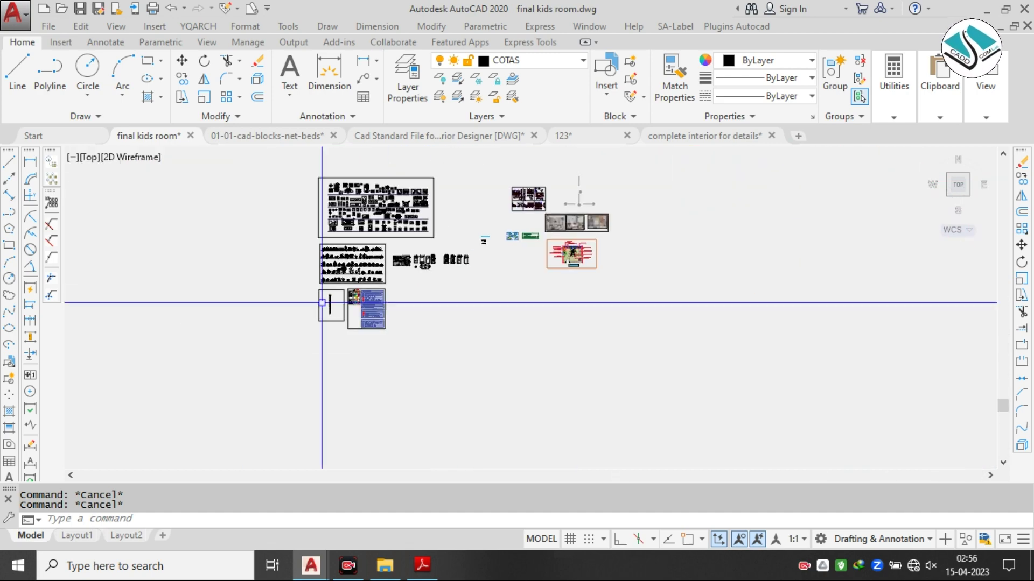
scroll(343, 303, "up", 6)
scroll(372, 286, "up", 8)
scroll(372, 286, "down", 3)
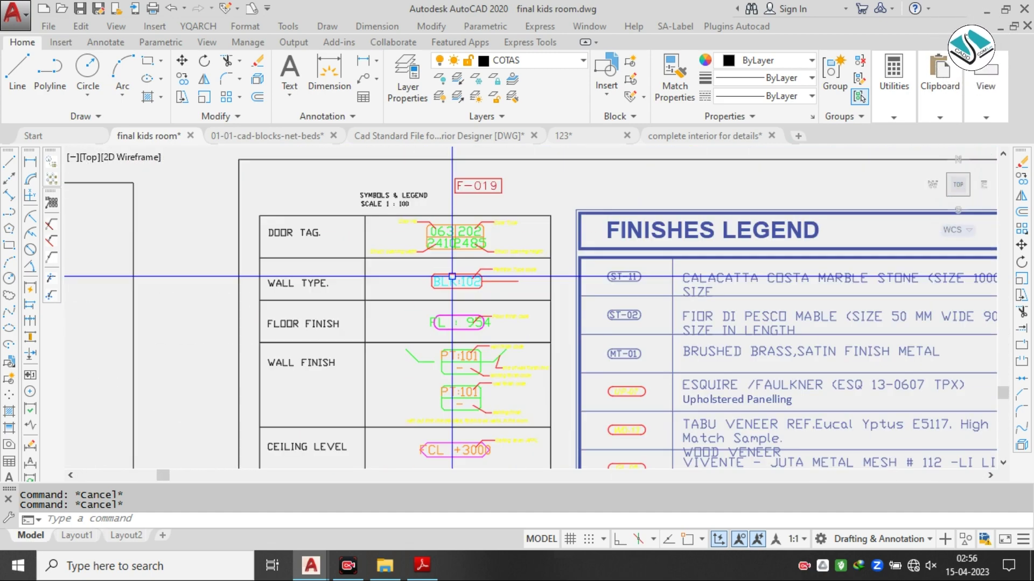
middle_click_drag(373, 286, 396, 159)
middle_click_drag(424, 358, 425, 316)
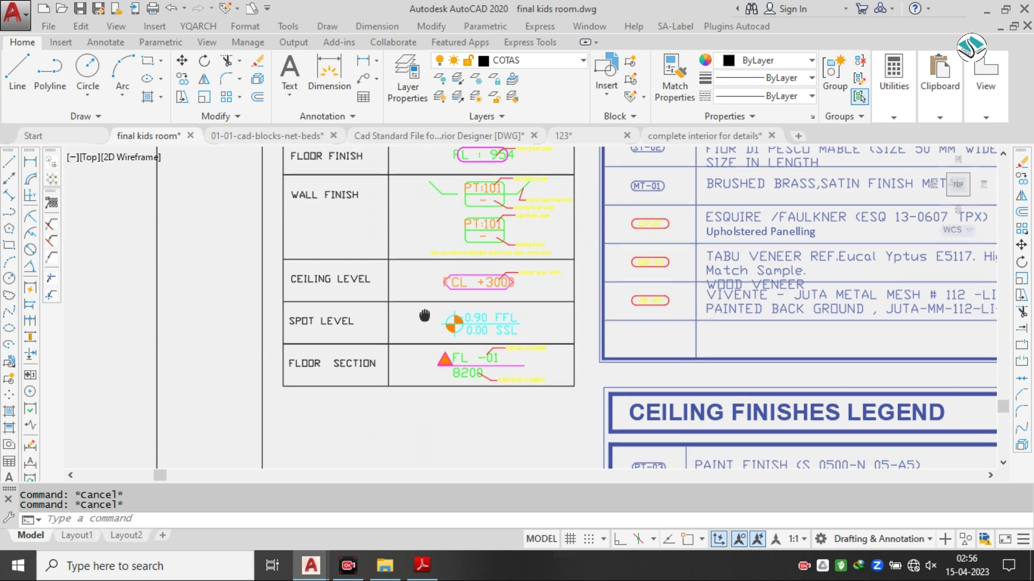
middle_click_drag(477, 217, 479, 414)
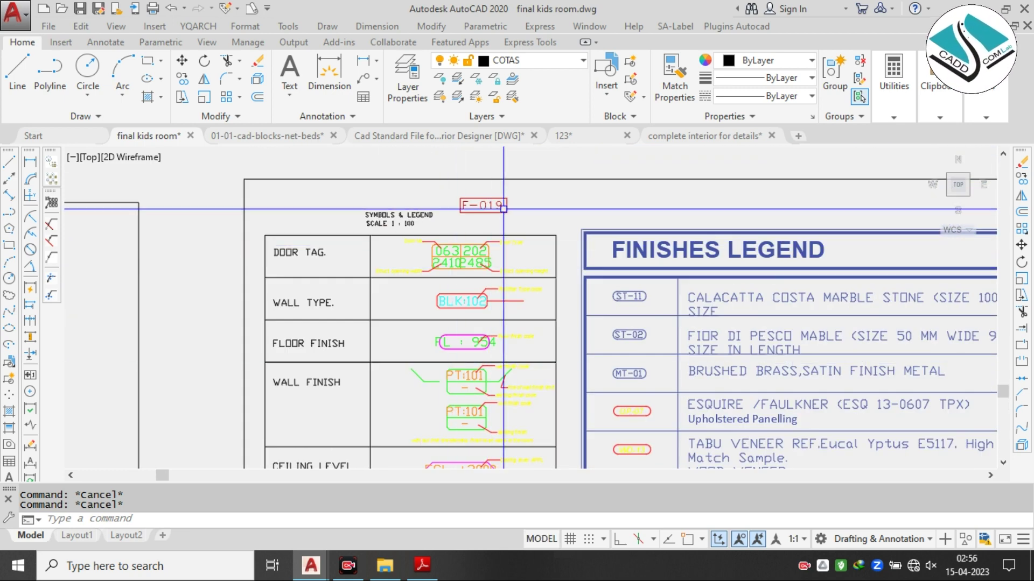
scroll(503, 209, "up", 2)
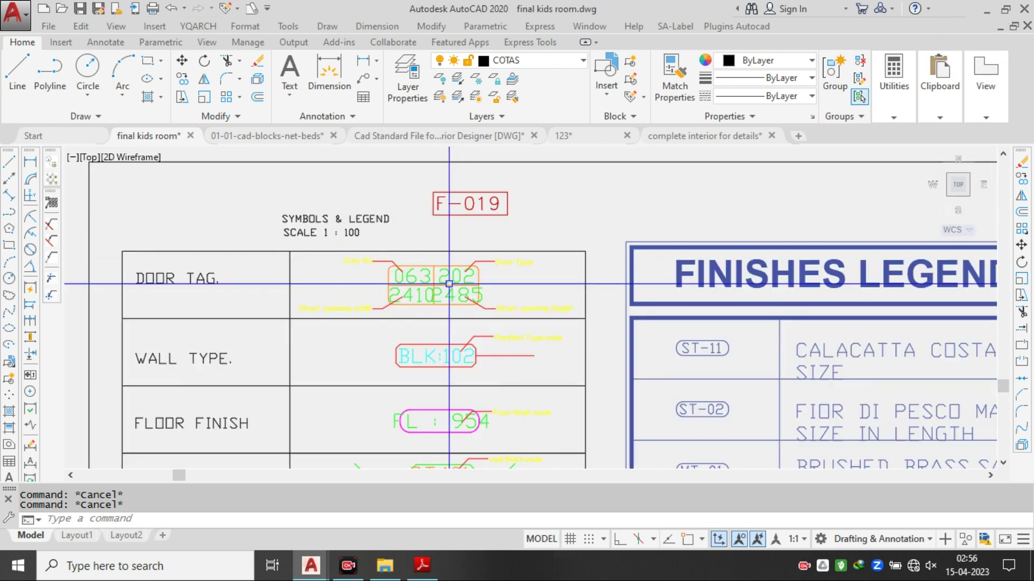
scroll(448, 267, "down", 5)
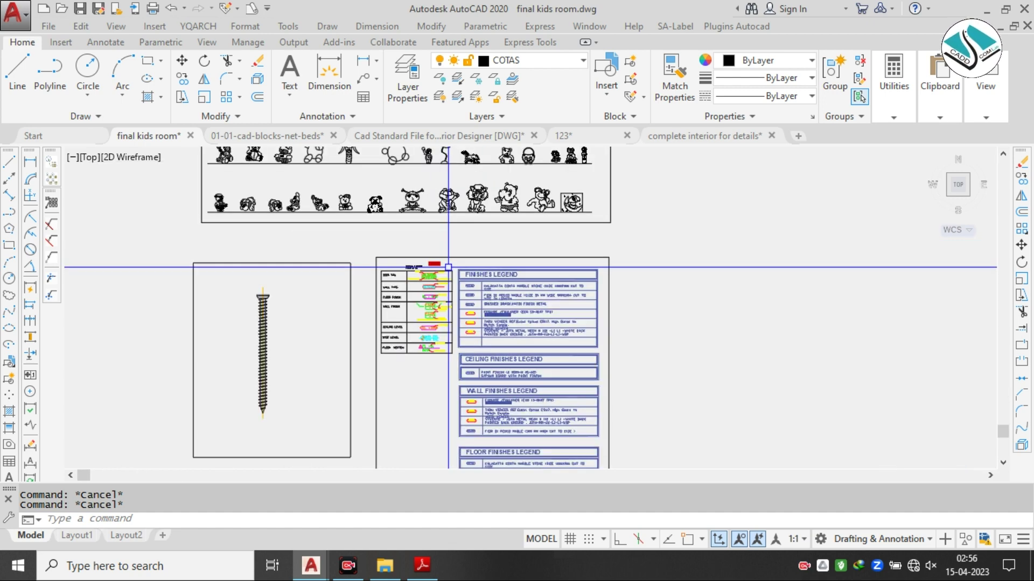
- Copy the "plywood 12 mm thick wooden groove" leader note so its arrowhead points to the revision cloud's upper-left corner
scroll(448, 267, "down", 2)
scroll(809, 273, "up", 6)
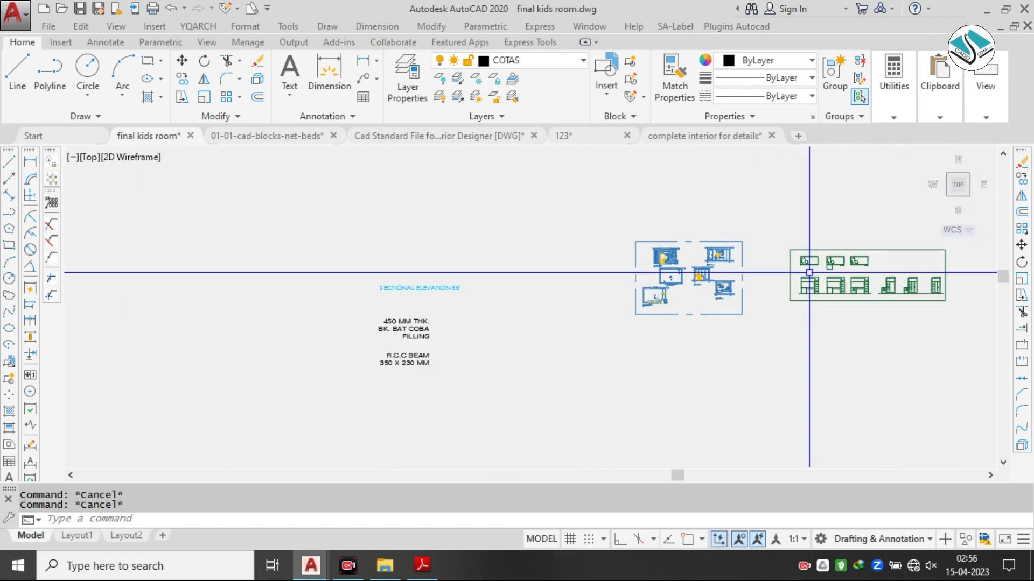
middle_click_drag(809, 273, 369, 224)
scroll(712, 238, "down", 2)
scroll(712, 246, "up", 6)
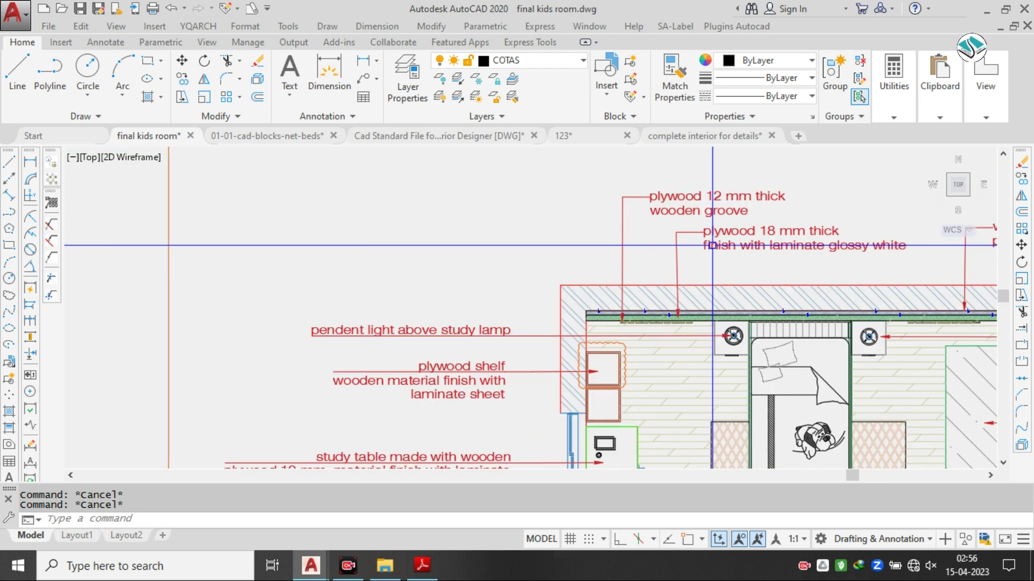
scroll(712, 245, "up", 3)
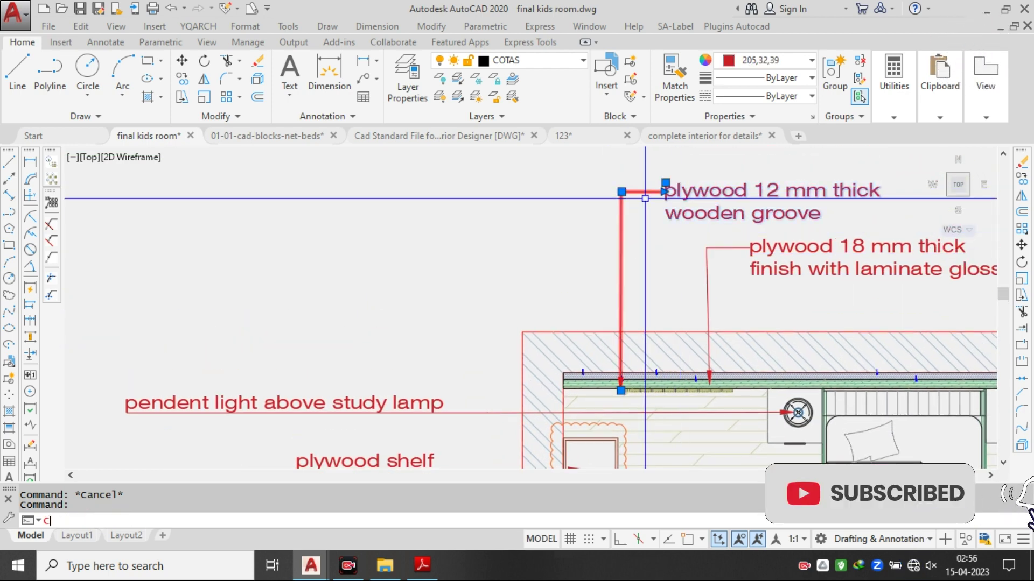
type("O")
key("space")
left_click(620, 389)
middle_click_drag(576, 411, 569, 266)
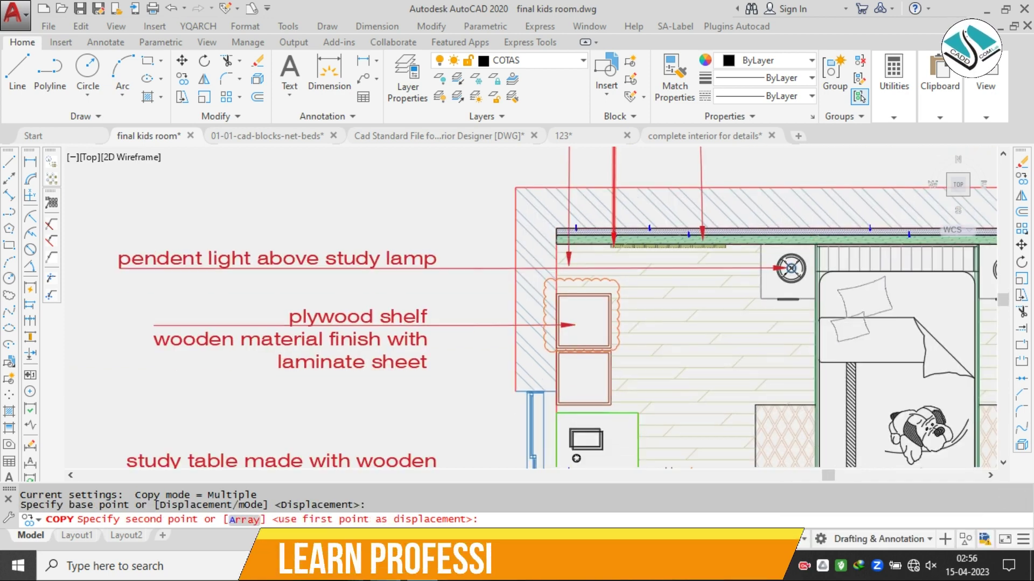
scroll(569, 264, "up", 4)
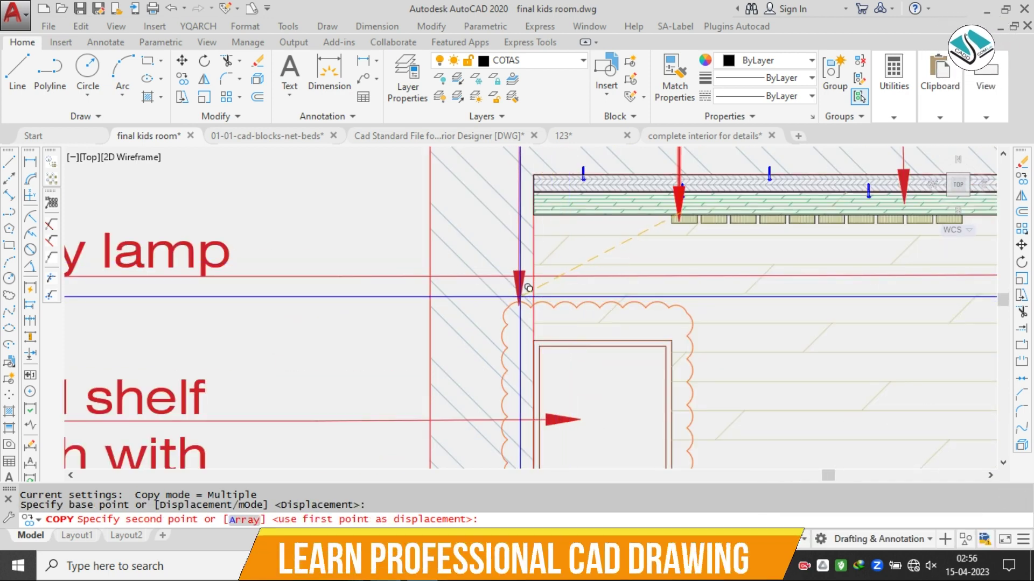
left_click(521, 294)
key("Escape")
- Move the copied leader's text to the left, outside the room and above the pendent light note
scroll(515, 295, "down", 4)
middle_click_drag(580, 181, 542, 359)
left_click(552, 280)
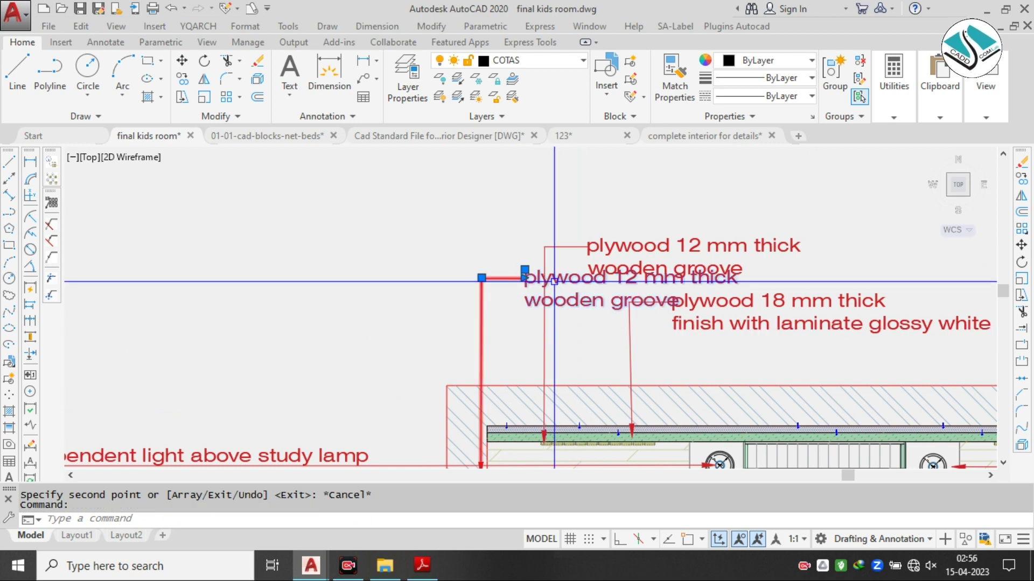
left_click(524, 269)
left_click(345, 230)
middle_click_drag(291, 239, 376, 243)
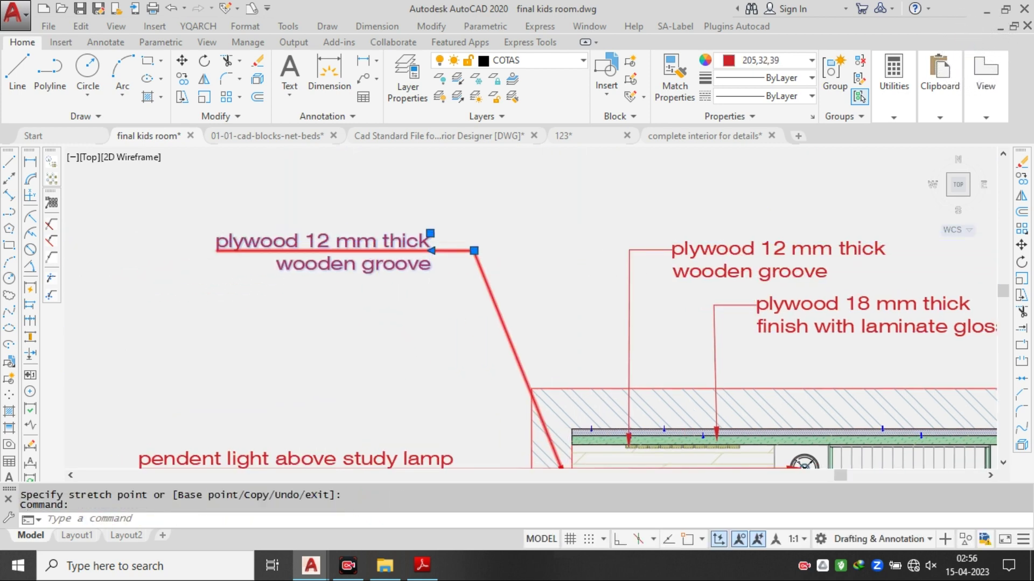
- Replace the copied leader's text with "DETAIL A"
double_click(378, 242)
type("DEA")
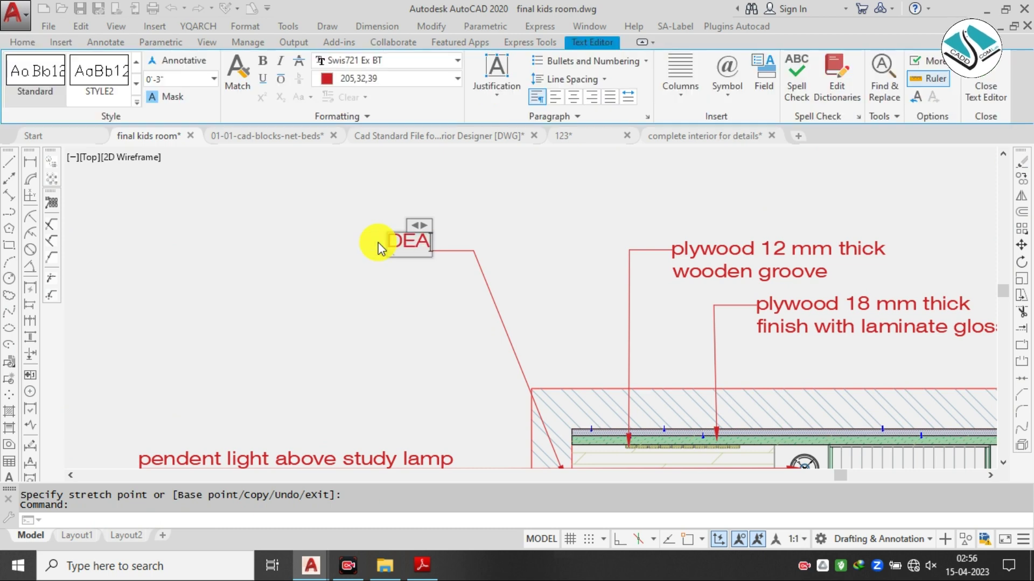
key("BackSpace")
type("TAIL")
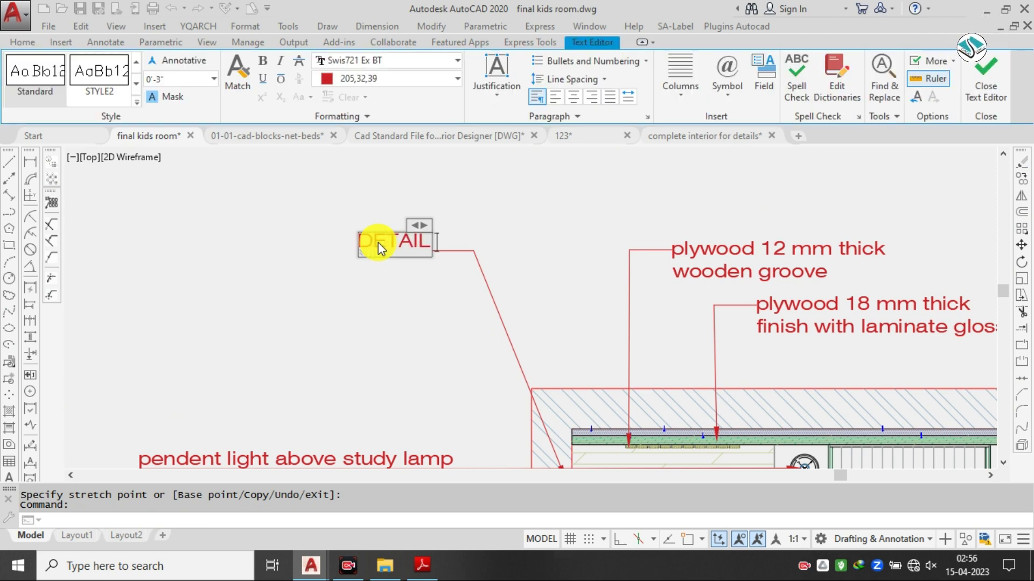
type(" A")
left_click(472, 219)
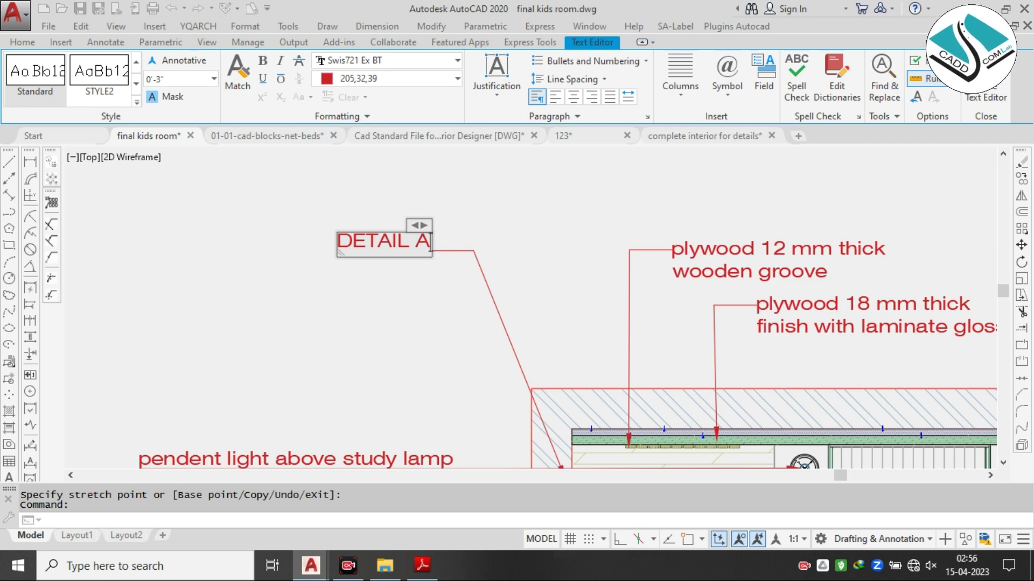
- Move the DETAIL A leader's landing down, closer to the room's upper-left wall corner
scroll(437, 218, "down", 2)
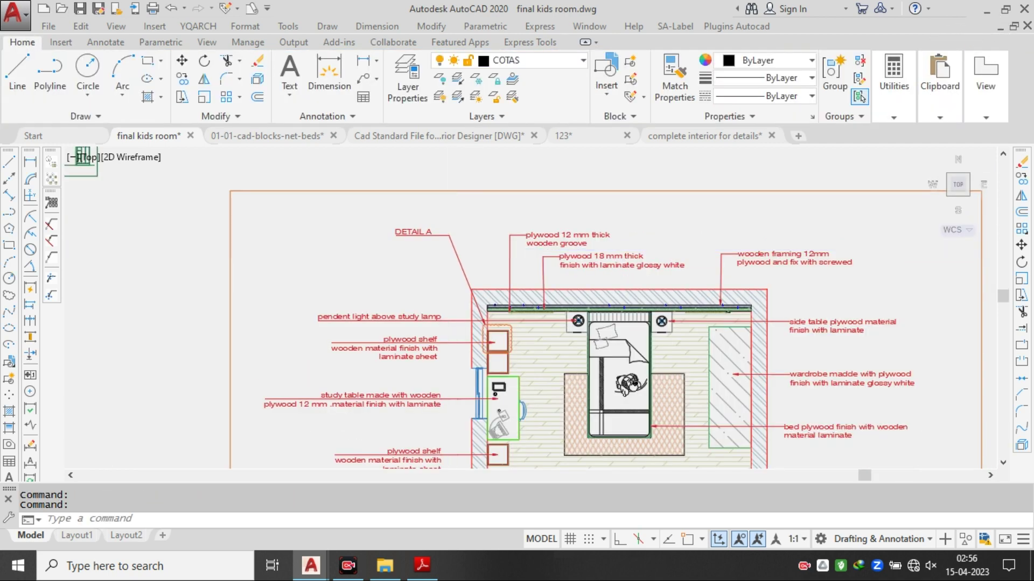
scroll(462, 241, "up", 1)
left_click(450, 189)
left_click(233, 293)
scroll(446, 223, "up", 2)
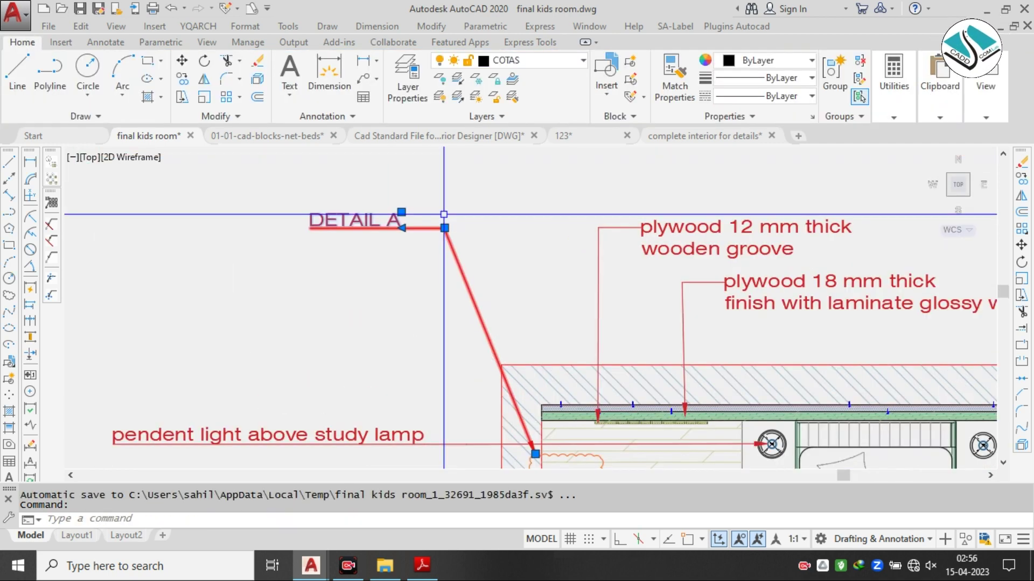
left_click(444, 227)
middle_click_drag(444, 227, 434, 114)
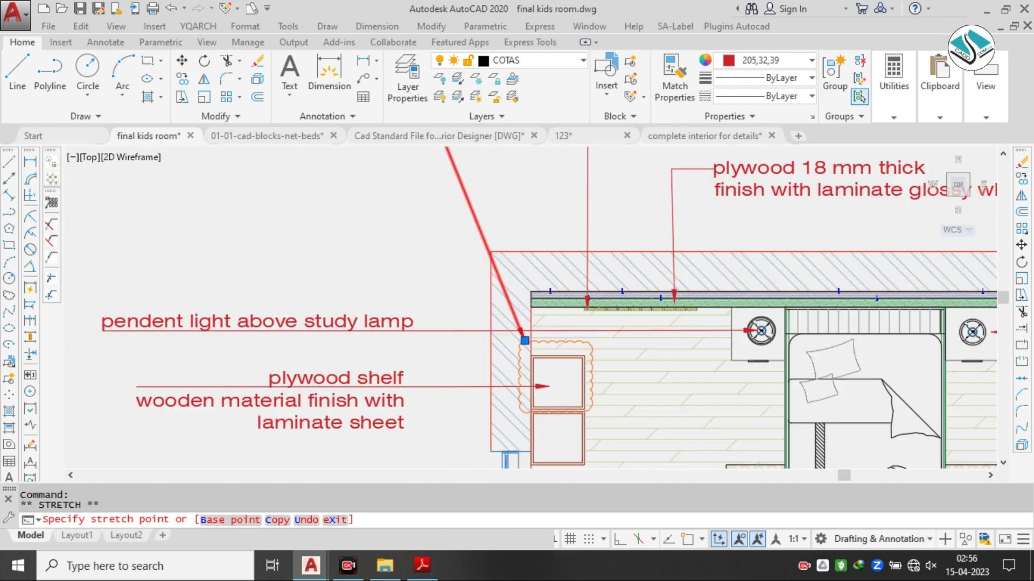
scroll(525, 341, "down", 1)
key("Escape")
scroll(484, 230, "down", 2)
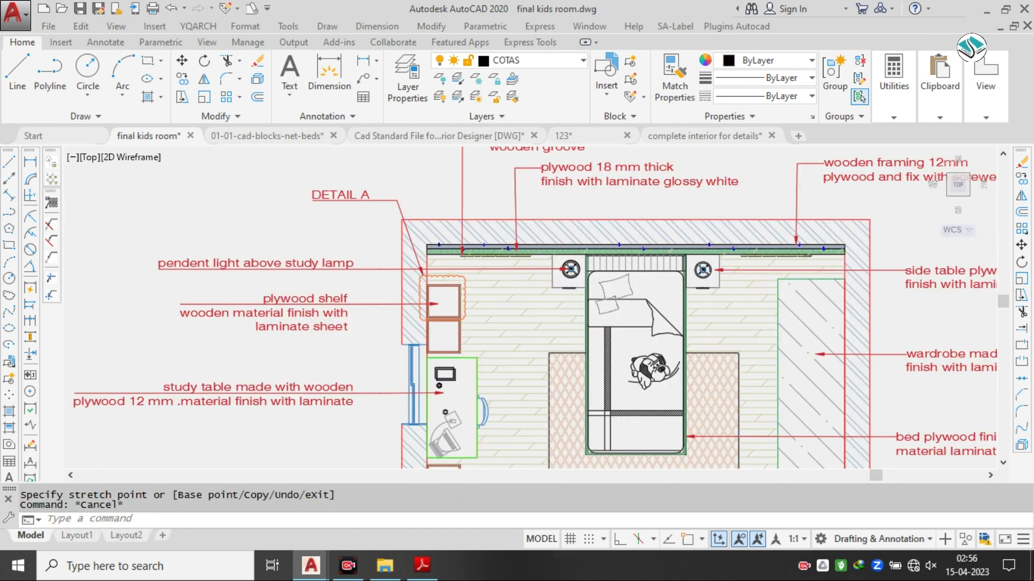
- Set the DETAIL A leader's colour to yellow
scroll(395, 198, "up", 2)
left_click(415, 179)
left_click(367, 200)
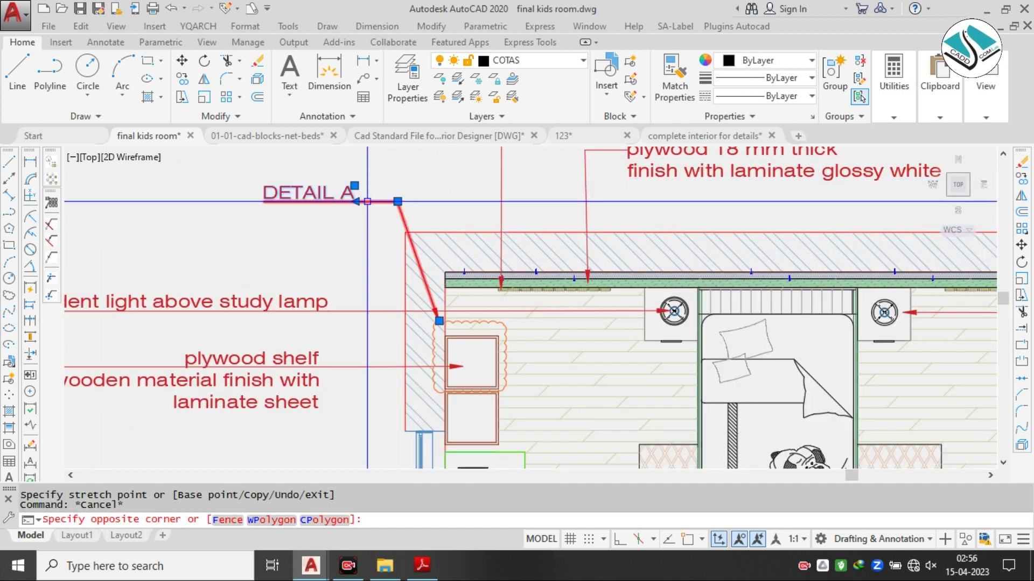
left_click(748, 79)
left_click(766, 61)
left_click(766, 60)
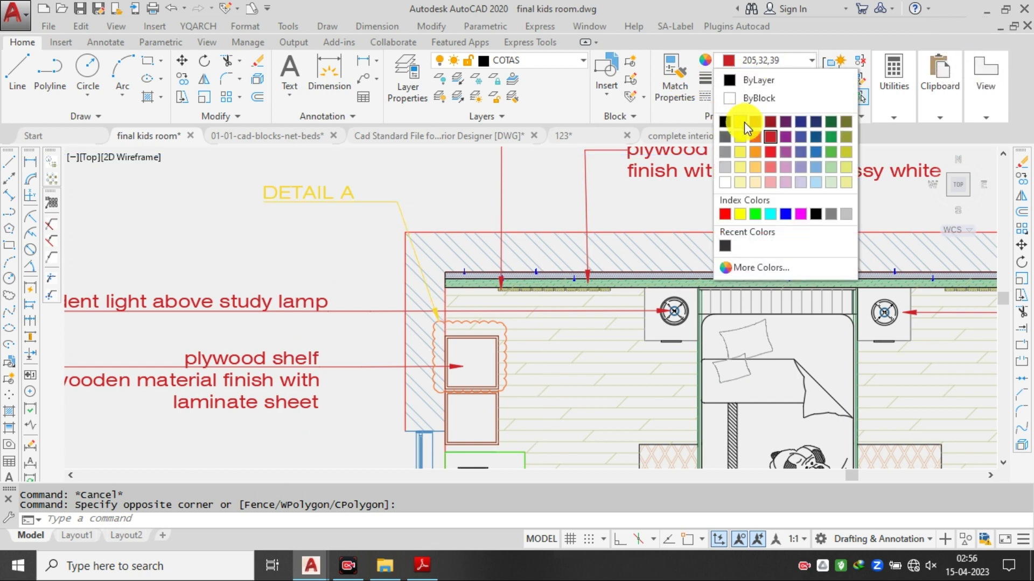
left_click(744, 121)
key("Escape")
- Set the revision cloud's colour to yellow 248,215,49
scroll(463, 301, "up", 3)
left_click(469, 323)
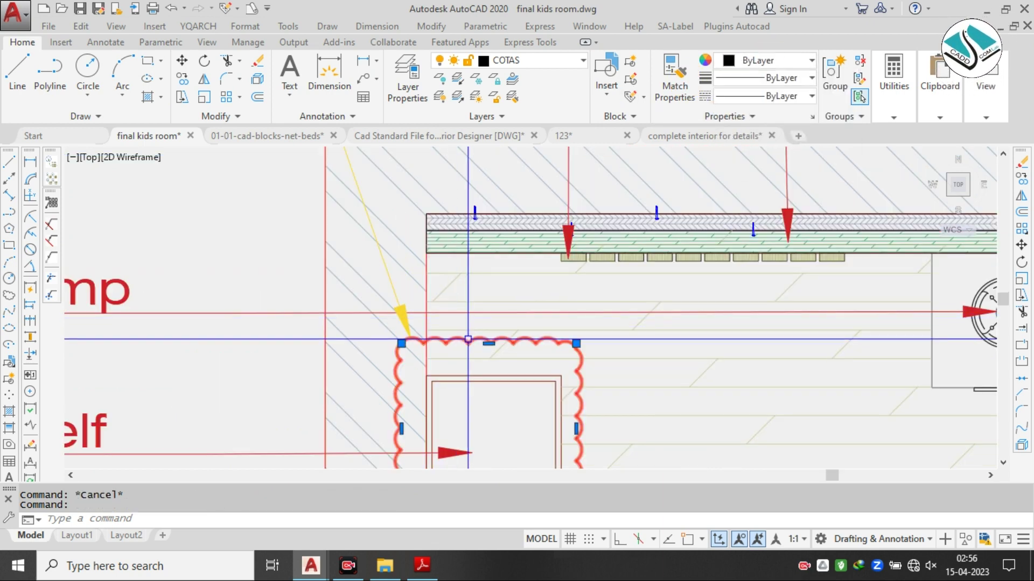
left_click(746, 61)
left_click(741, 122)
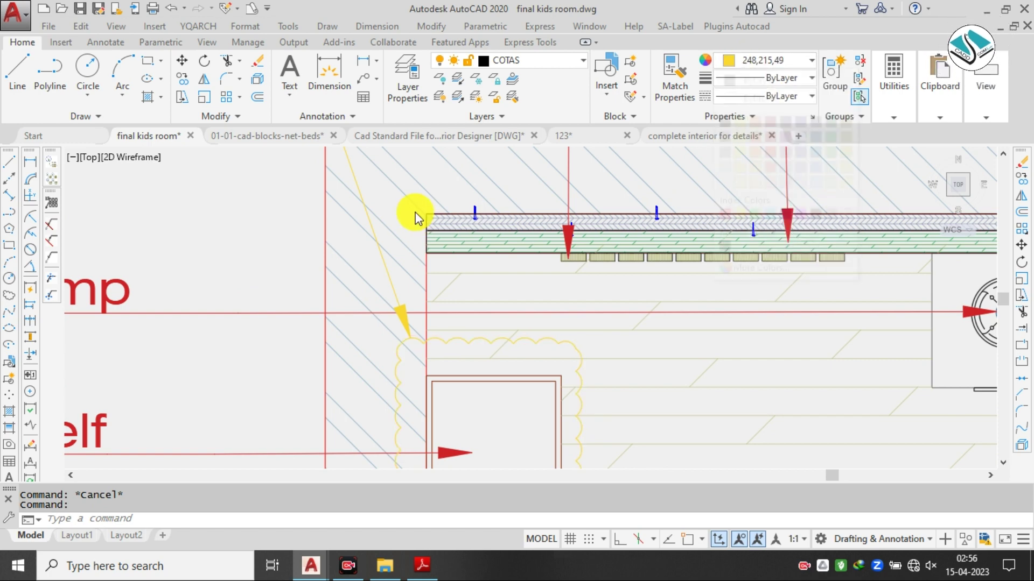
key("Escape")
scroll(415, 215, "down", 3)
scroll(449, 248, "down", 4)
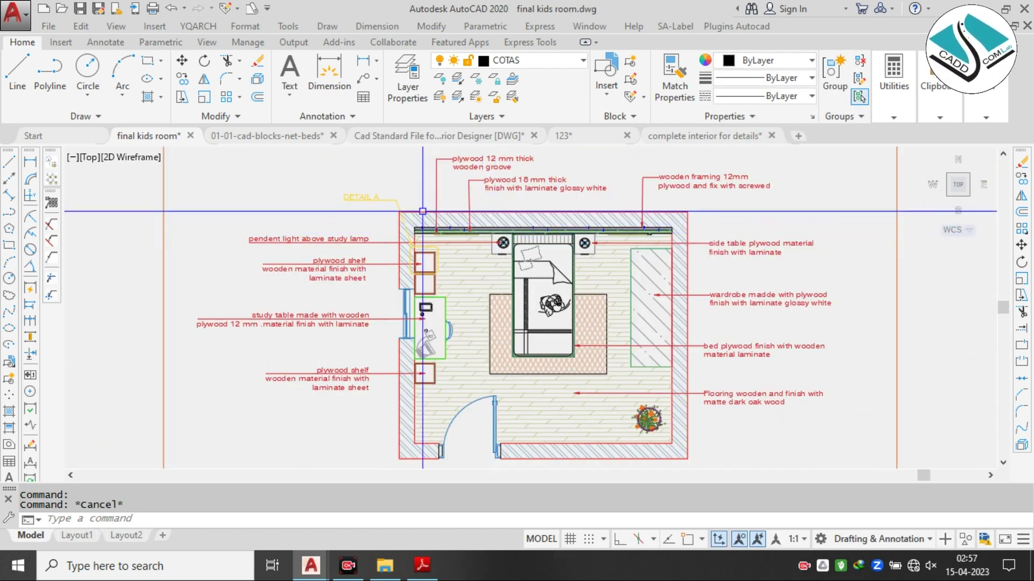
scroll(387, 199, "up", 2)
scroll(364, 200, "down", 2)
scroll(553, 267, "up", 2)
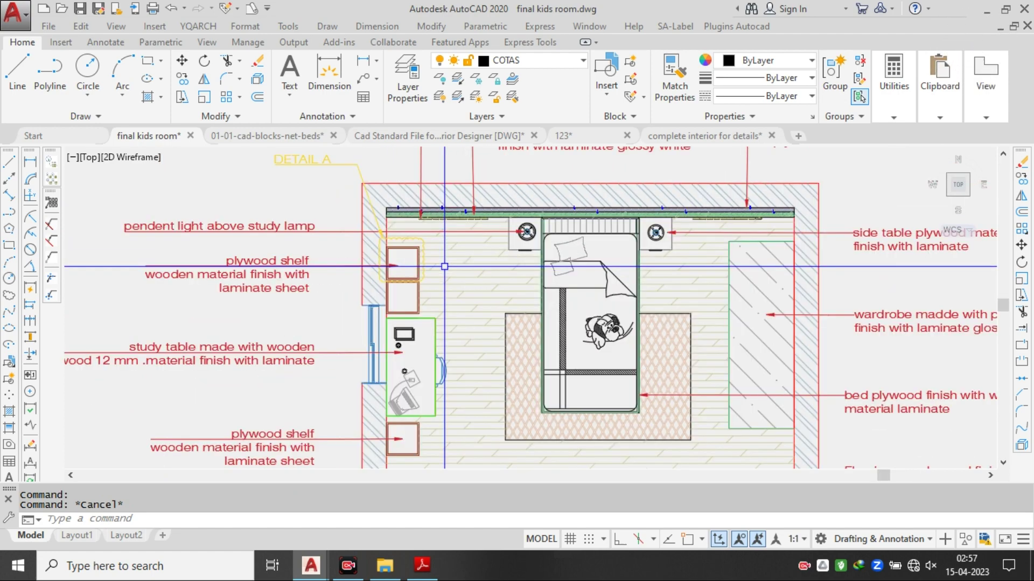
scroll(553, 267, "down", 2)
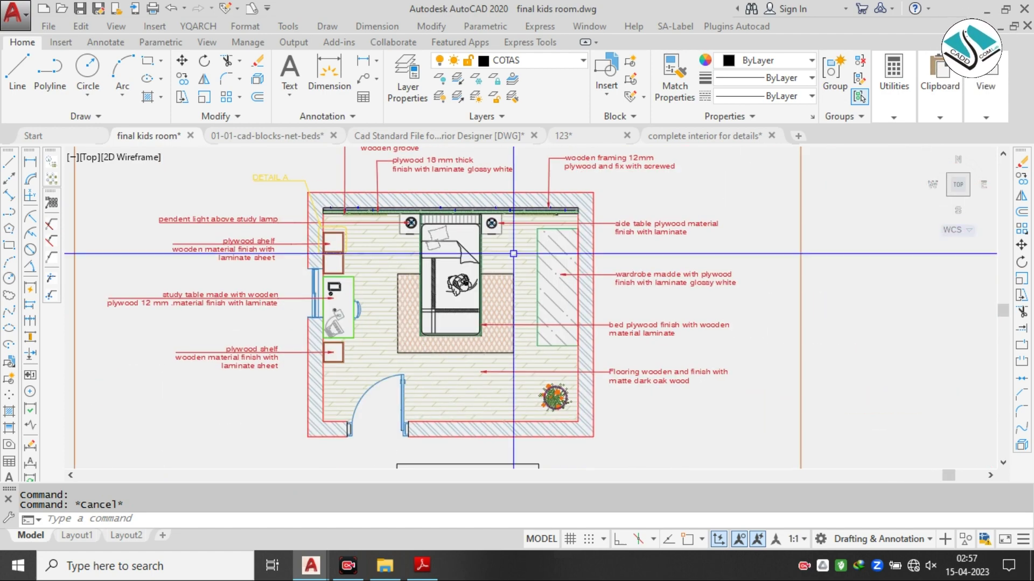
- Draw a rectangle around the wardrobe, slightly larger than its outline on all sides
scroll(565, 260, "up", 2)
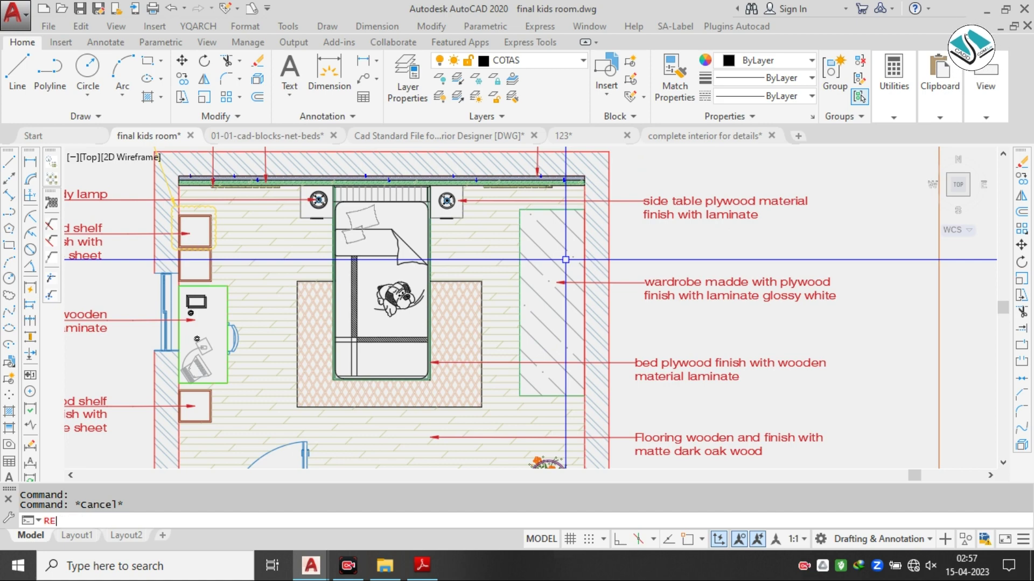
key("Return")
scroll(525, 211, "up", 4)
left_click(493, 194)
scroll(542, 244, "down", 2)
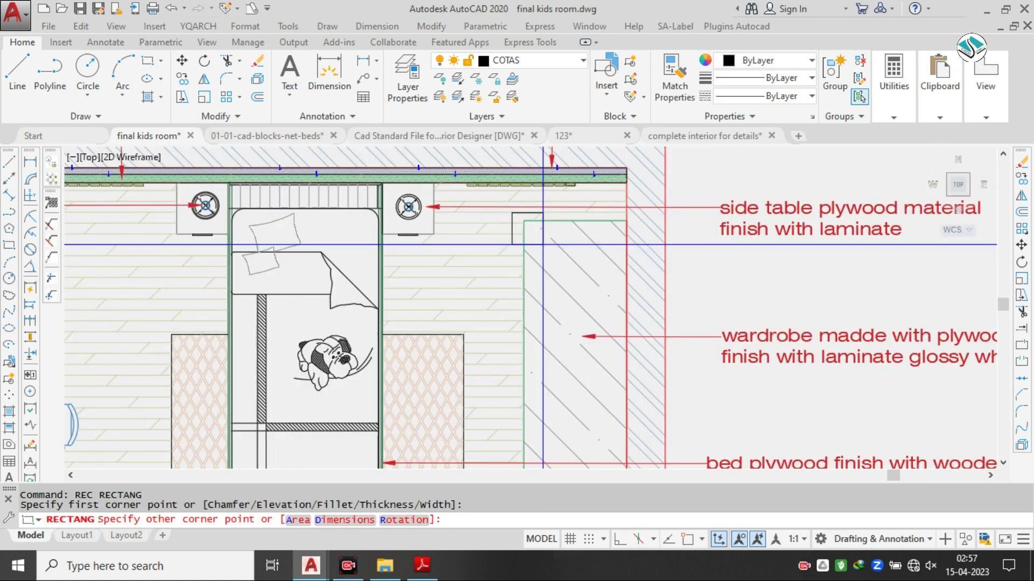
middle_click_drag(579, 367, 581, 280)
left_click(643, 437)
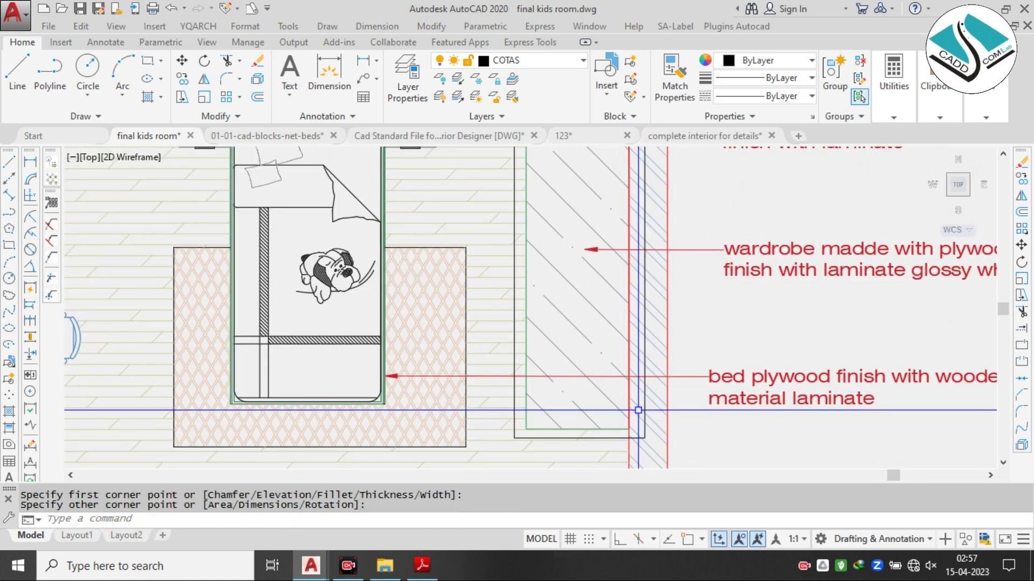
- Convert the rectangle around the wardrobe into a revision cloud, keeping the arc direction unreversed
type("REVCLOU")
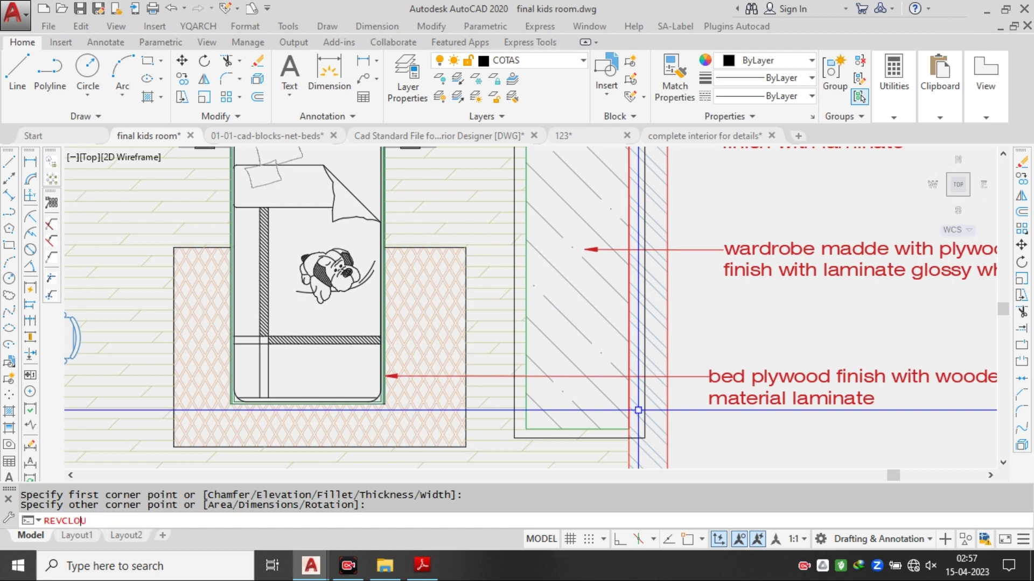
type("D")
key("Return")
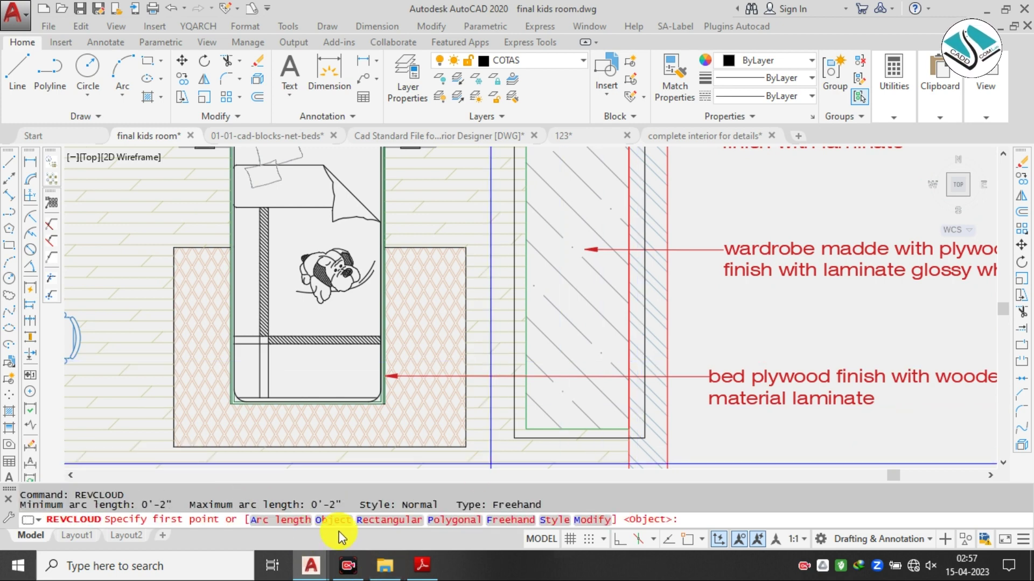
left_click(325, 521)
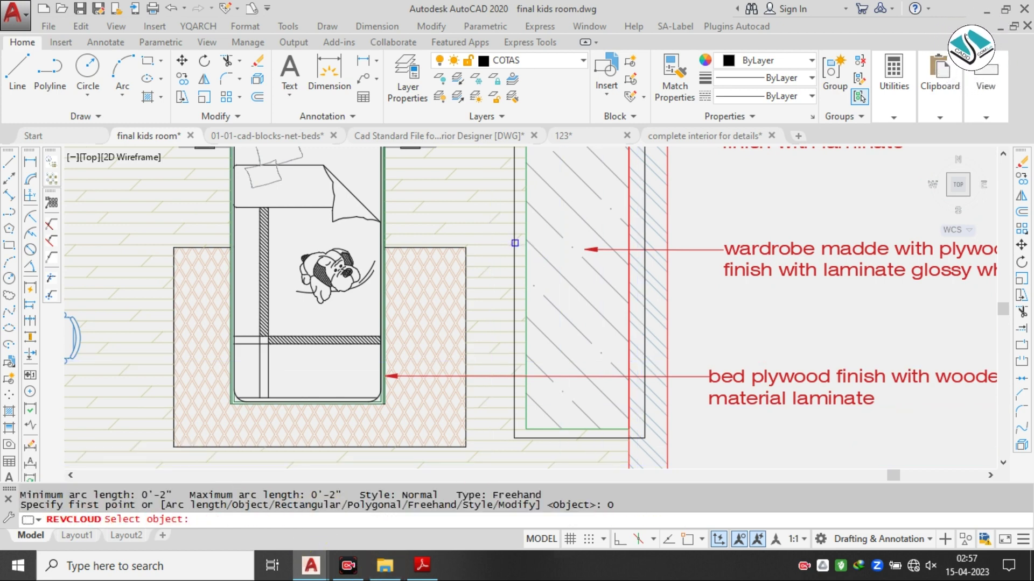
left_click(515, 243)
scroll(540, 318, "down", 2)
key("Return")
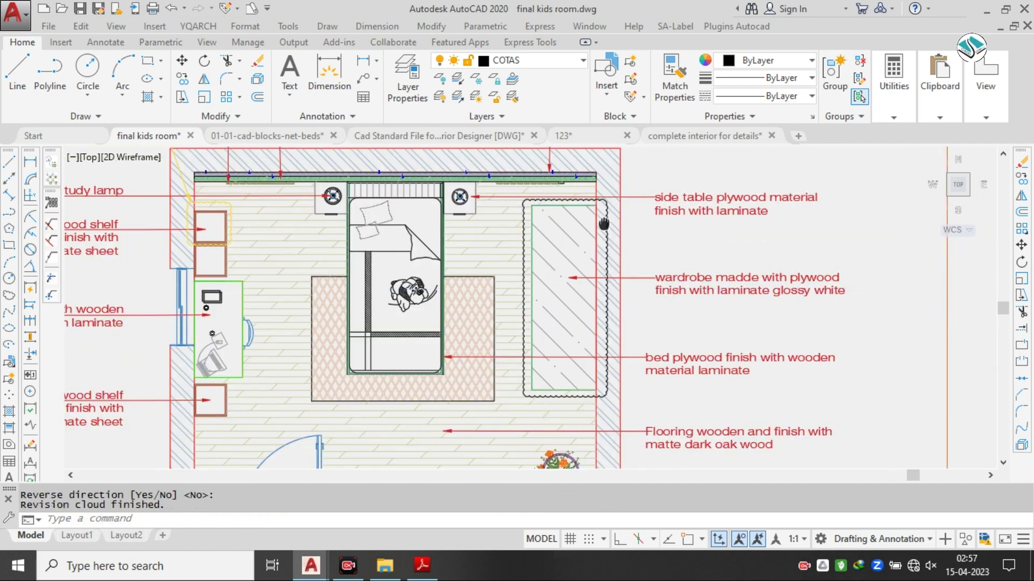
middle_click_drag(604, 224, 603, 224)
- Match the wardrobe revision cloud's properties to the yellow revision cloud around the plywood shelf
key("Escape")
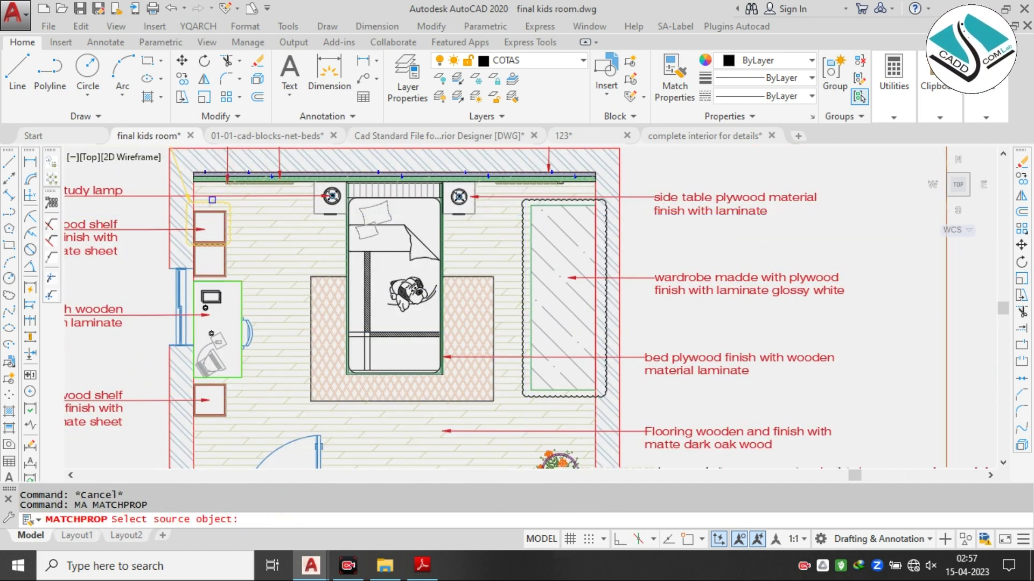
scroll(213, 200, "up", 4)
left_click(212, 202)
scroll(212, 200, "down", 4)
scroll(519, 202, "up", 2)
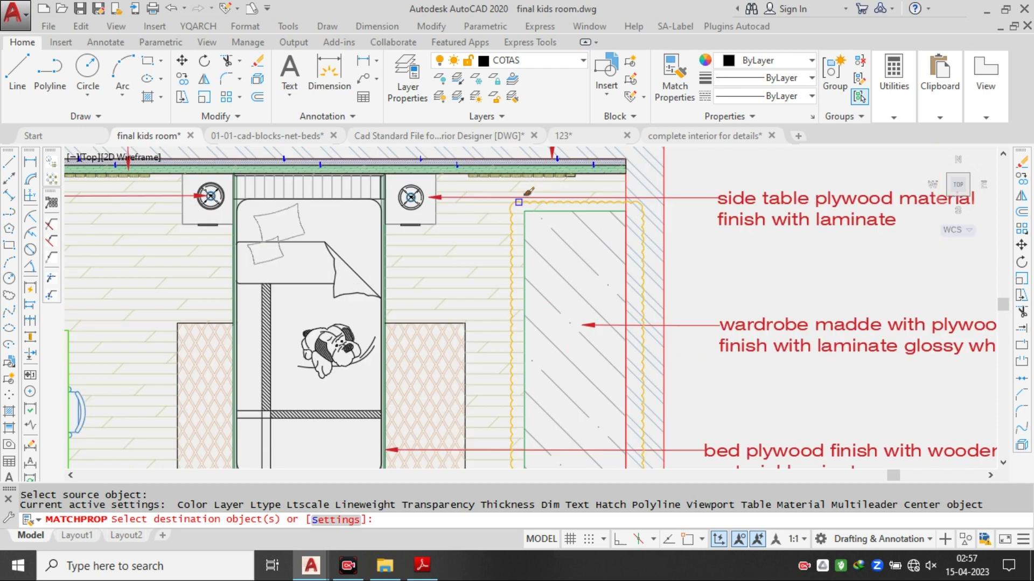
left_click(518, 202)
scroll(783, 351, "down", 2)
key("Escape")
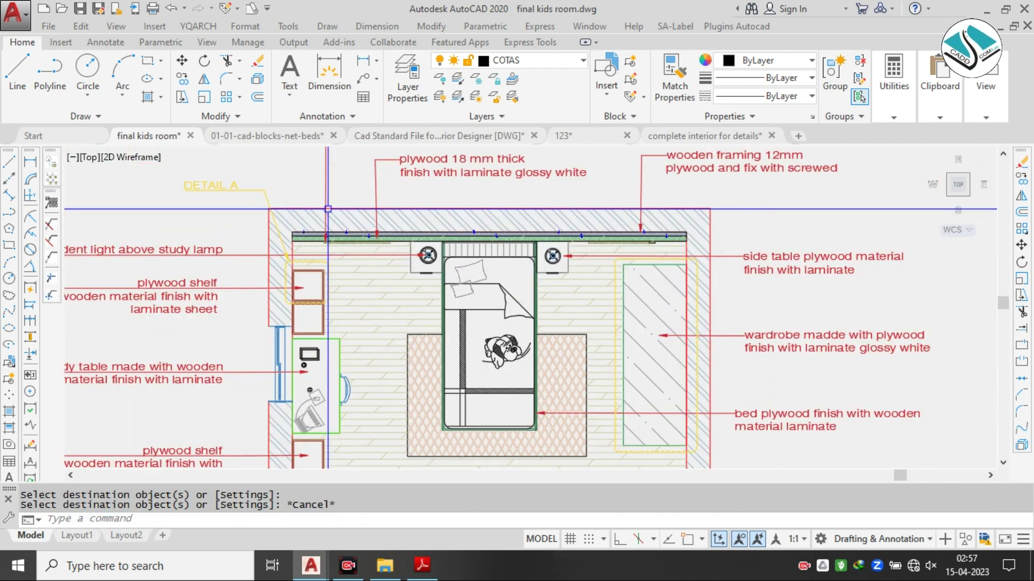
scroll(328, 209, "up", 2)
left_click(164, 195)
key("Escape")
left_click(219, 157)
left_click(156, 202)
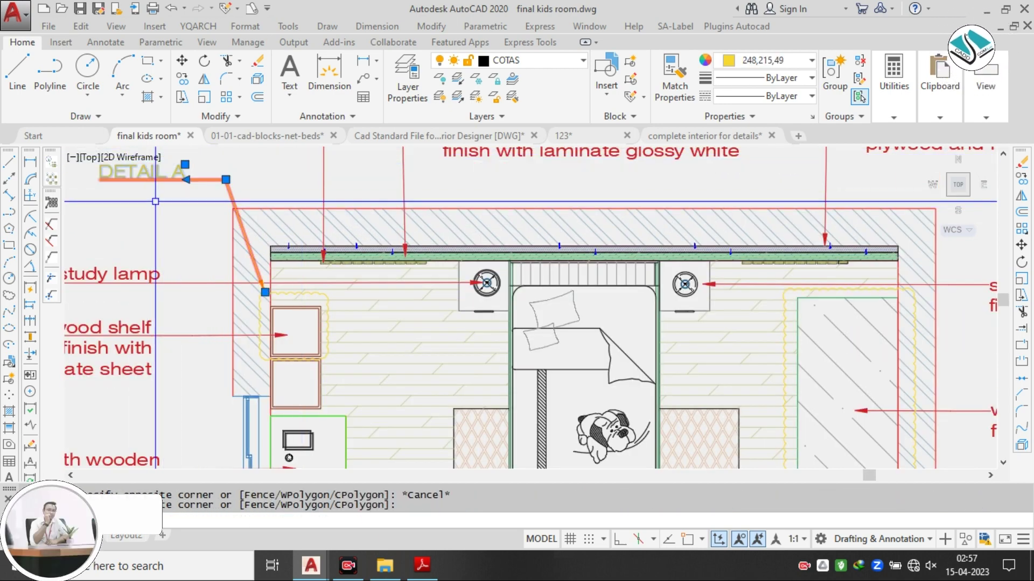
type("c")
key("Escape")
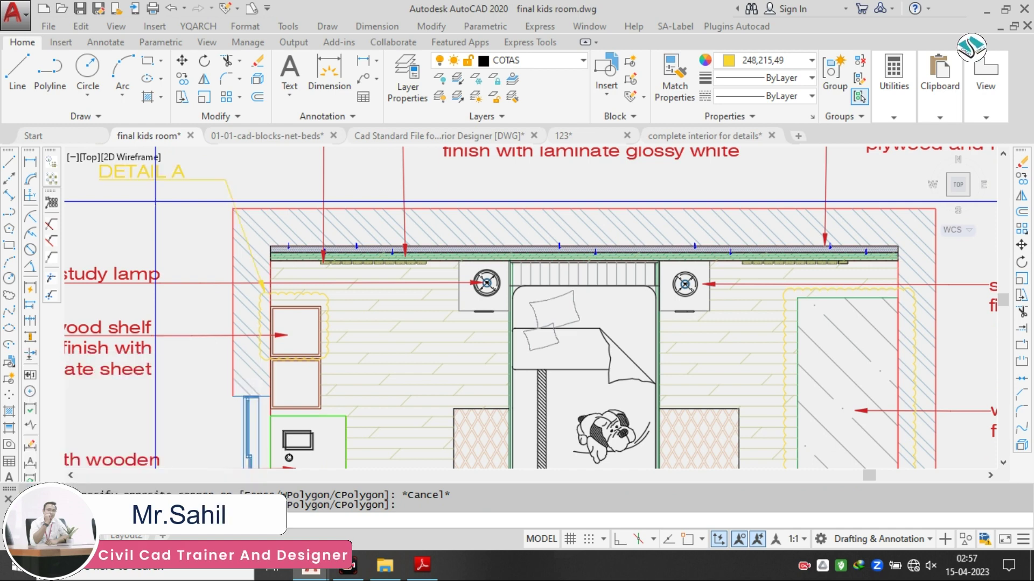
key("Escape")
- Copy the DETAIL A leader so that the copy's arrowhead touches the left edge of the wardrobe's revision cloud
left_click(203, 155)
left_click(174, 192)
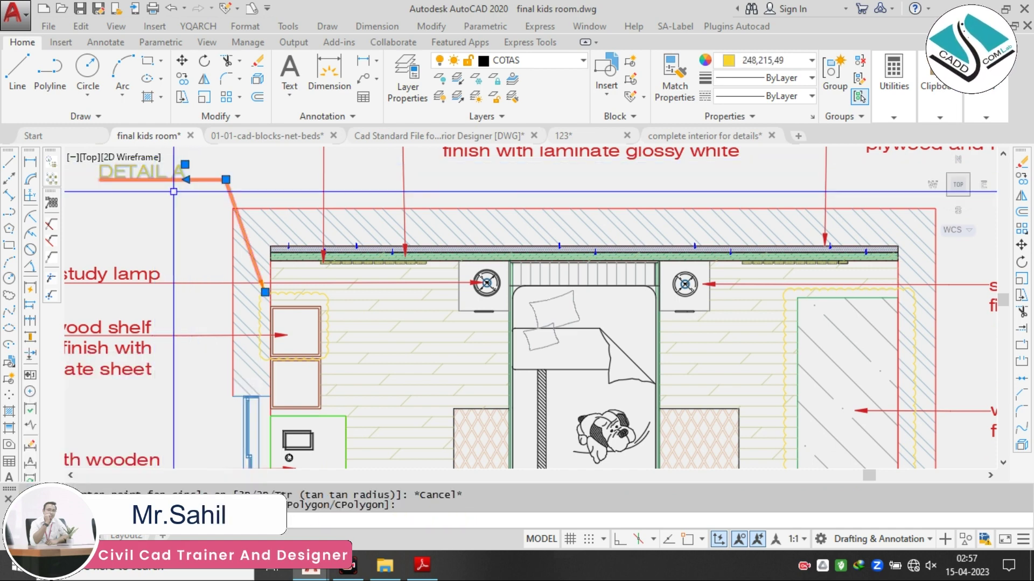
type("co")
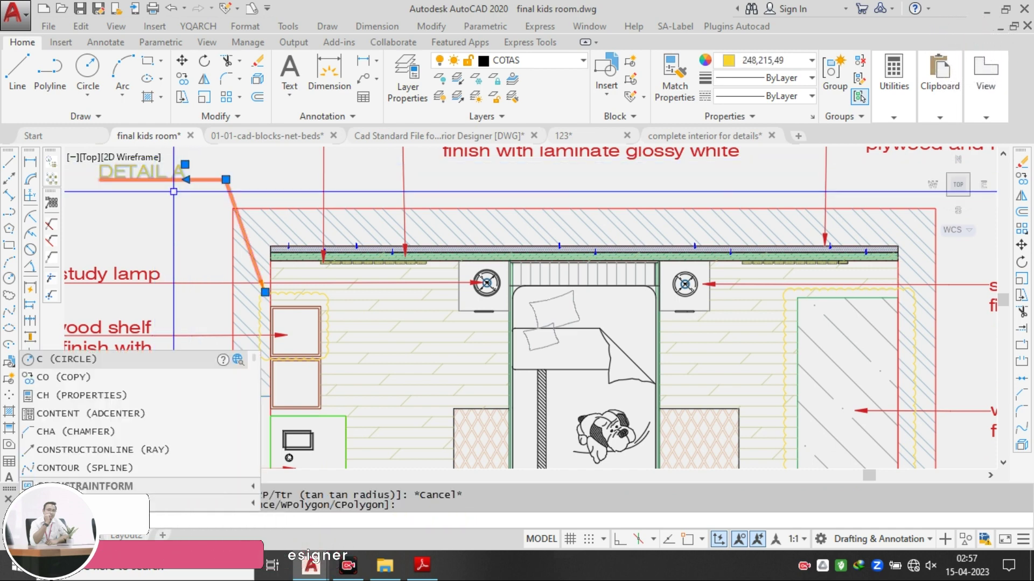
key("Return")
scroll(268, 314, "up", 2)
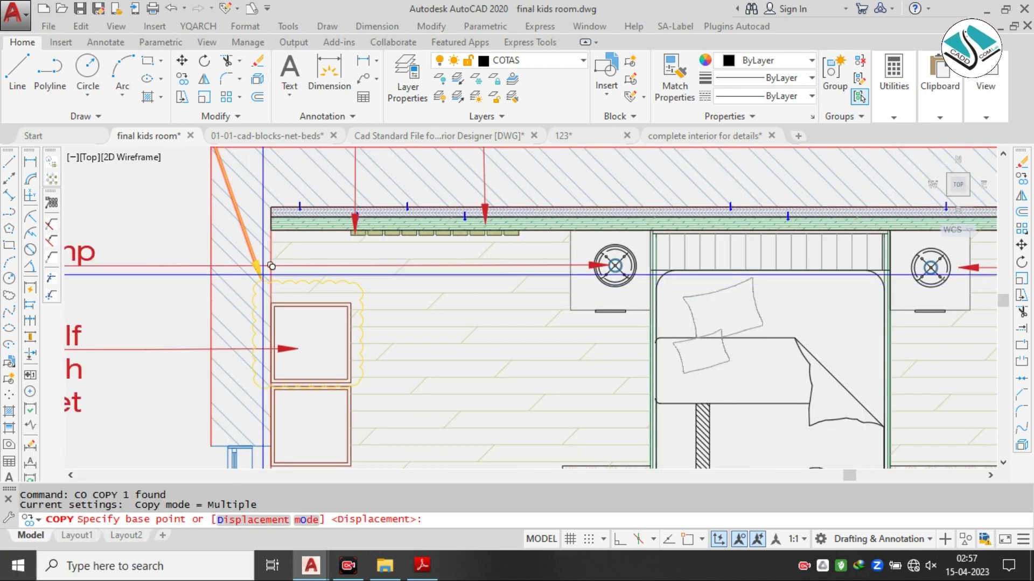
left_click(263, 275)
scroll(259, 275, "down", 4)
scroll(595, 282, "up", 4)
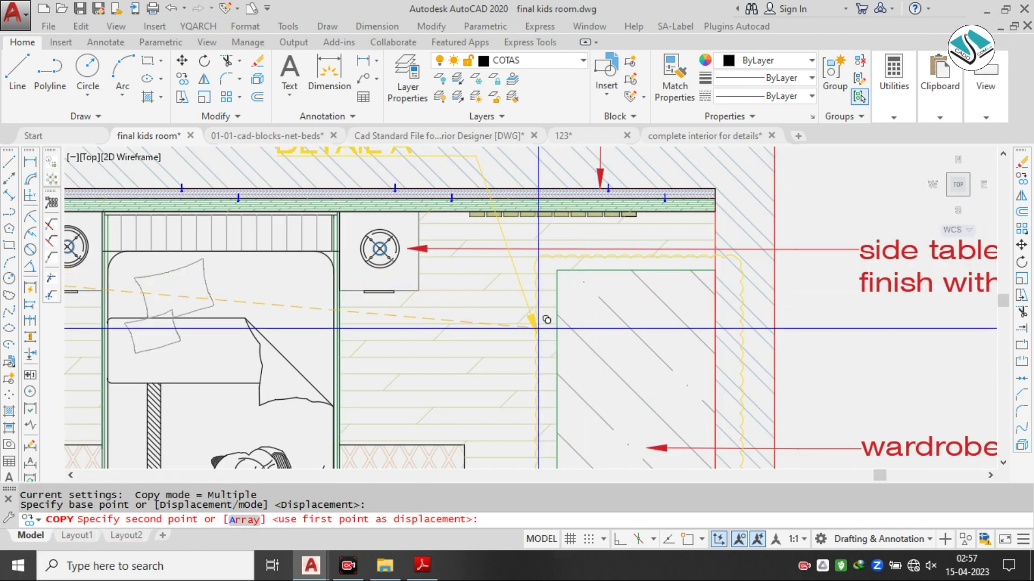
left_click(536, 325)
scroll(536, 325, "down", 2)
key("Escape")
left_click(479, 218)
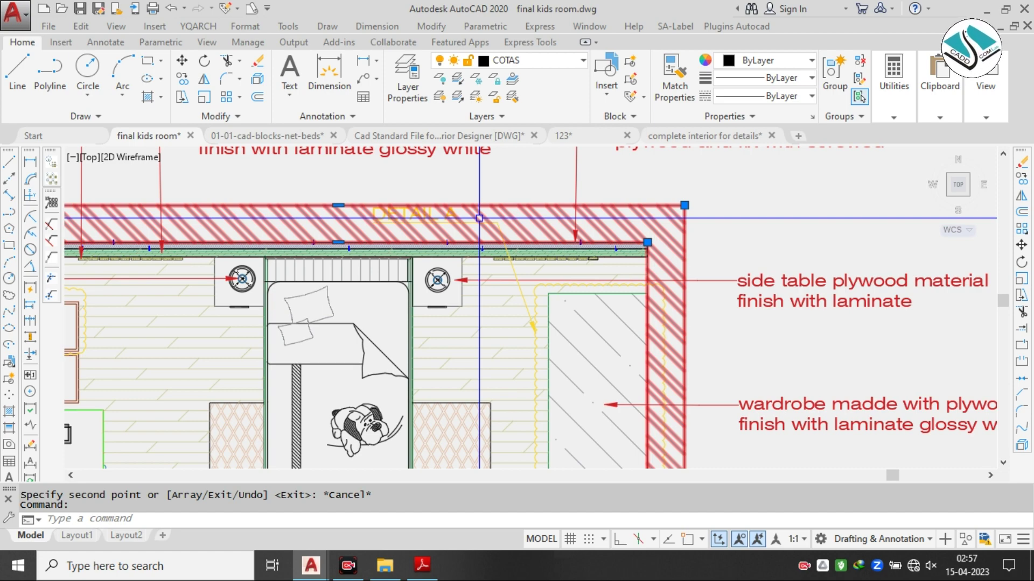
scroll(755, 214, "down", 6)
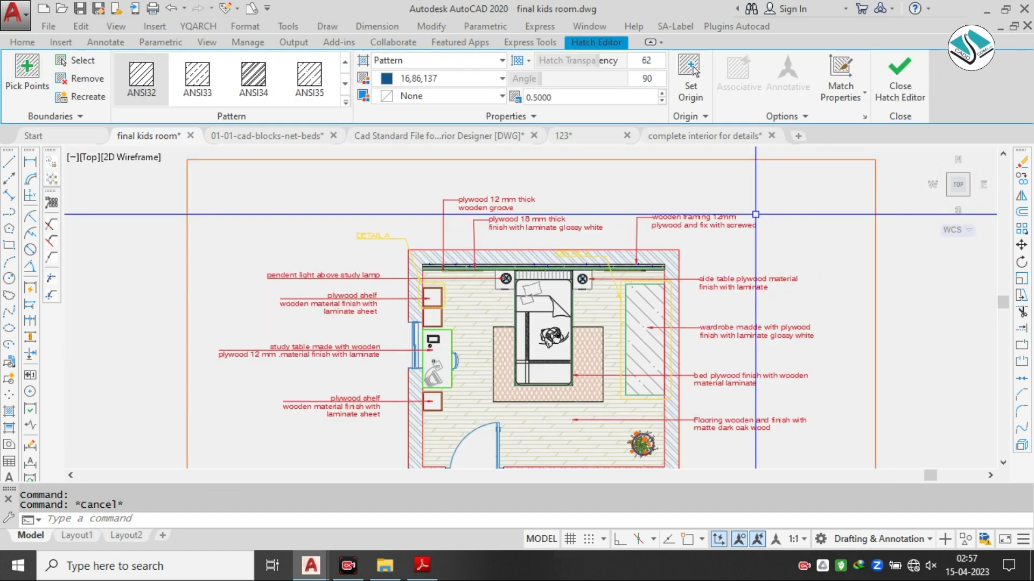
key("Escape")
- Move the copied leader's landing so its text sits just above the room's upper-right wall corner
scroll(789, 307, "up", 4)
middle_click_drag(274, 165, 335, 180)
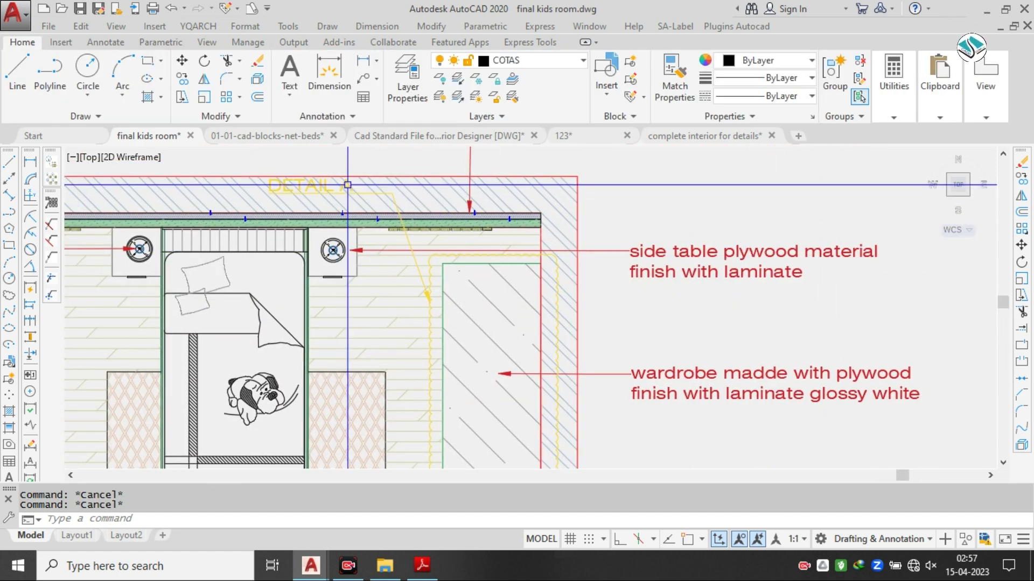
scroll(347, 184, "up", 2)
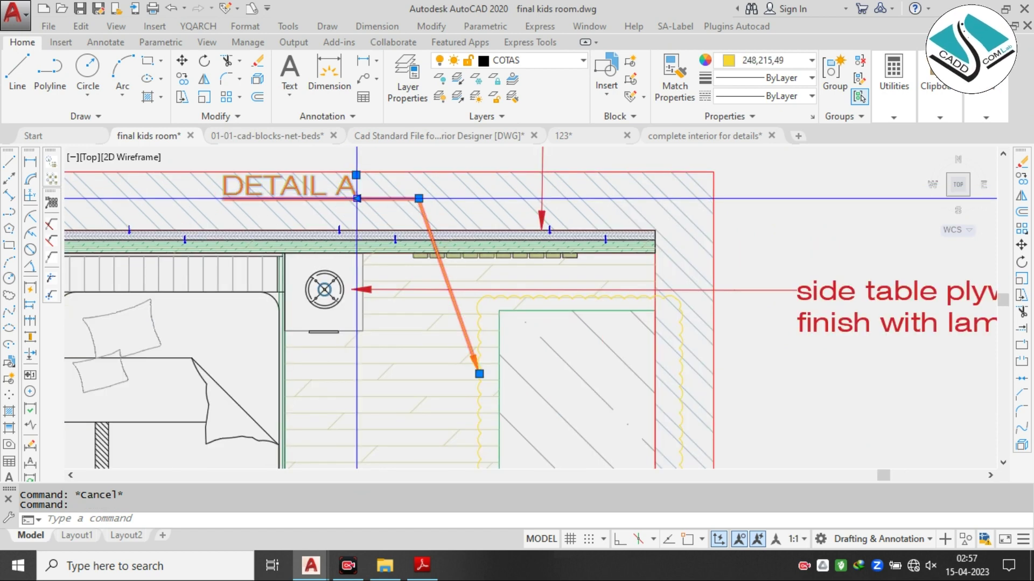
middle_click_drag(692, 151, 611, 194)
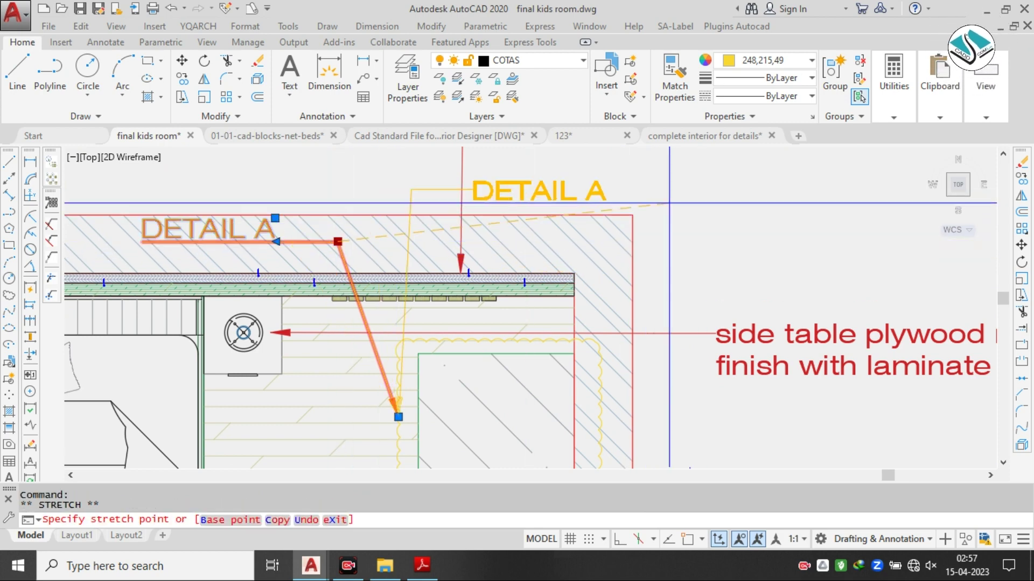
key("Escape")
scroll(677, 299, "down", 3)
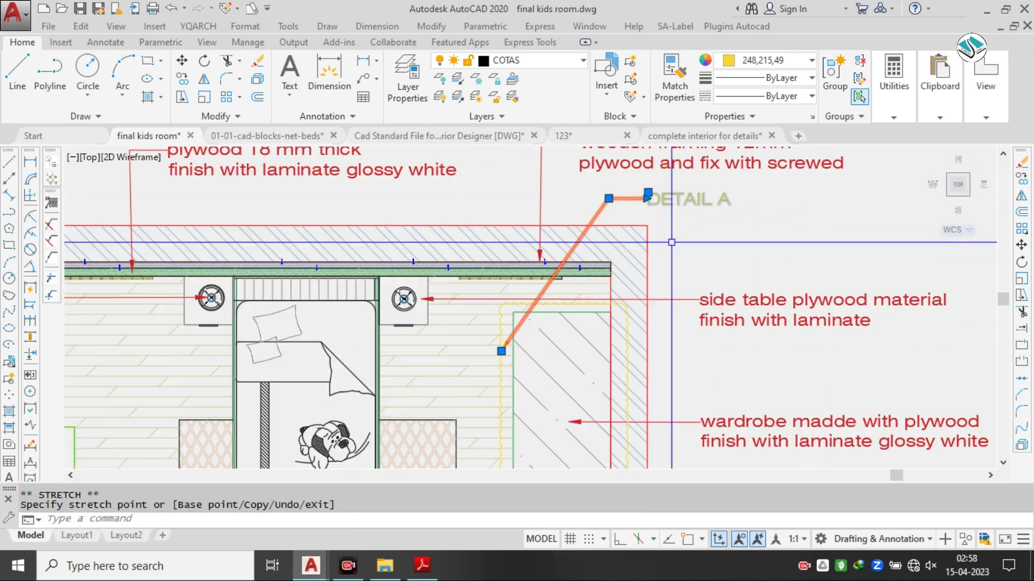
scroll(727, 227, "up", 3)
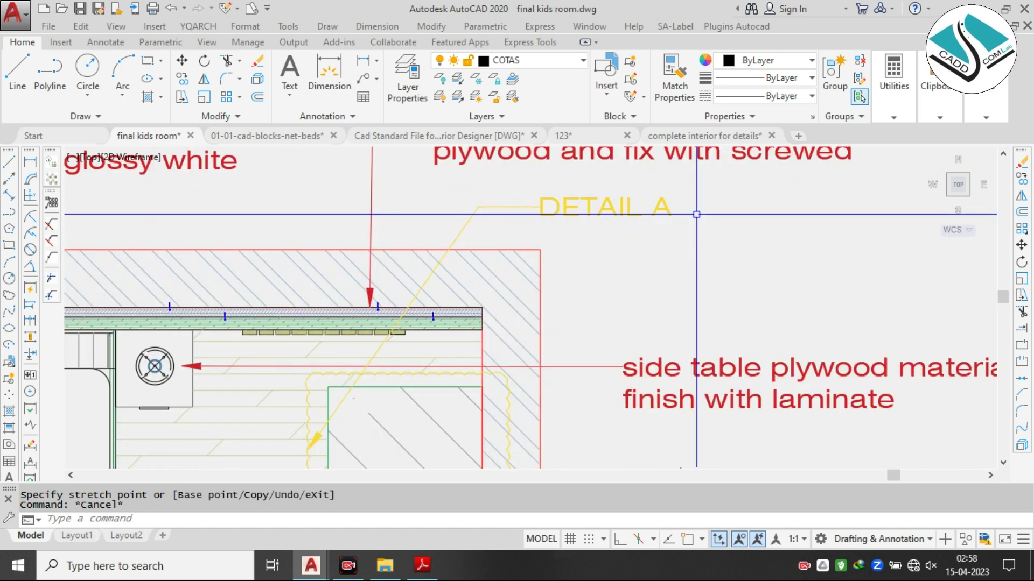
- Change the wardrobe leader's text to "DETAIL B"
left_click(657, 206)
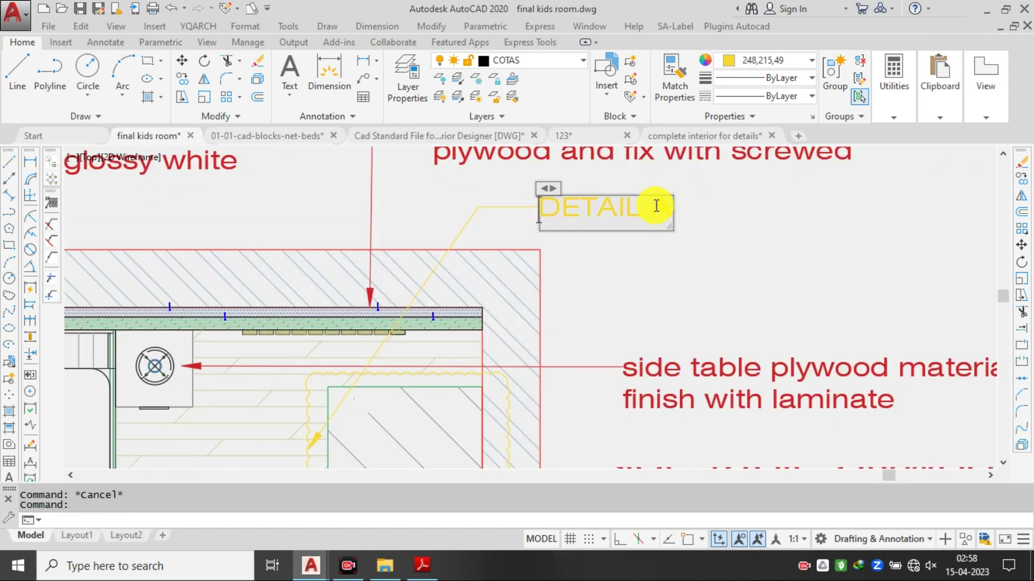
scroll(656, 207, "up", 2)
double_click(703, 220)
type("B")
key("Escape")
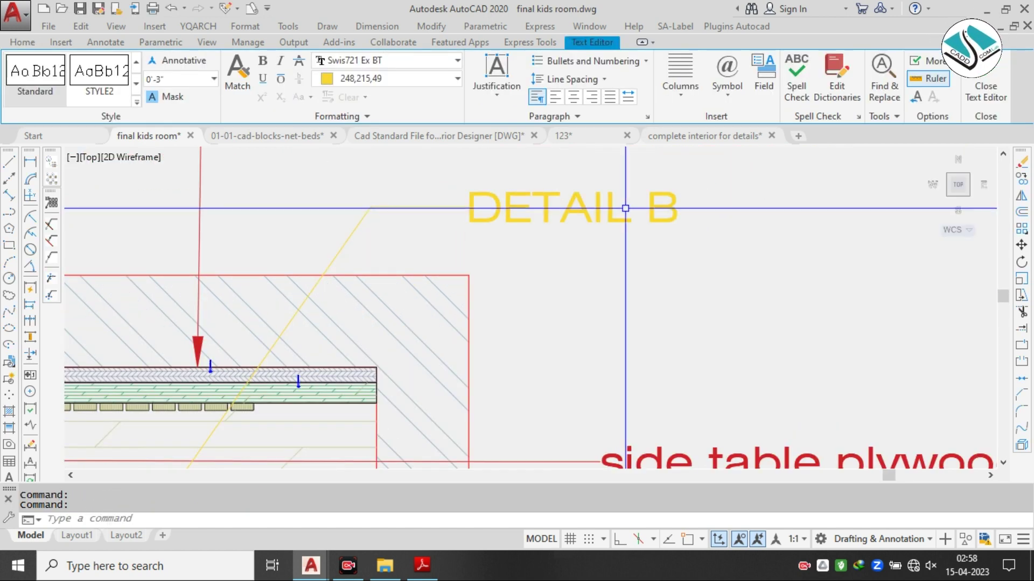
- Draw a rectangle around the side table left of the bed, extending up across the wall panelling
scroll(623, 215, "down", 5)
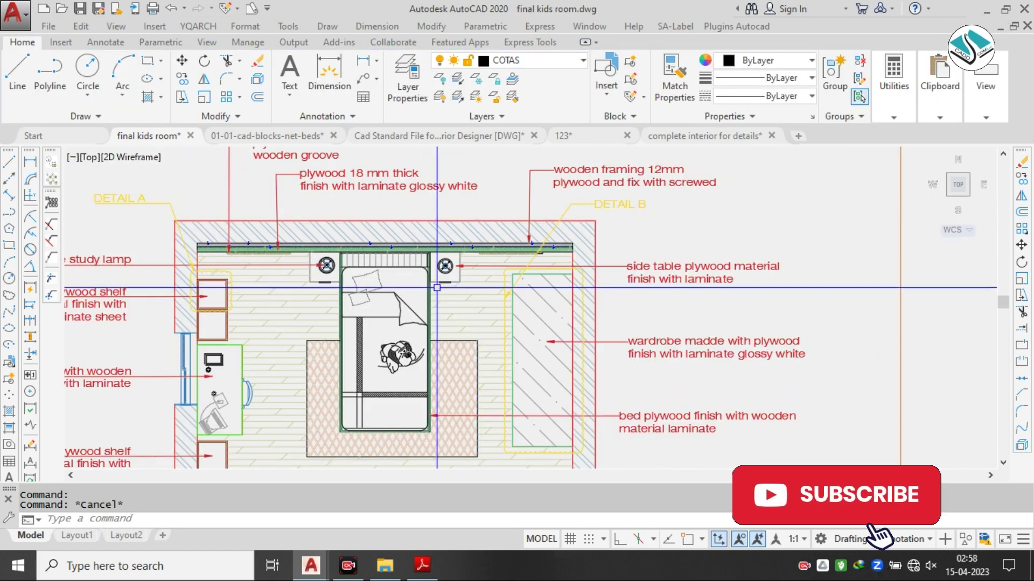
middle_click_drag(438, 289, 542, 249)
mouse_move(471, 284)
middle_mouse_down()
mouse_move(476, 217)
mouse_move(511, 257)
middle_mouse_up()
scroll(446, 189, "up", 2)
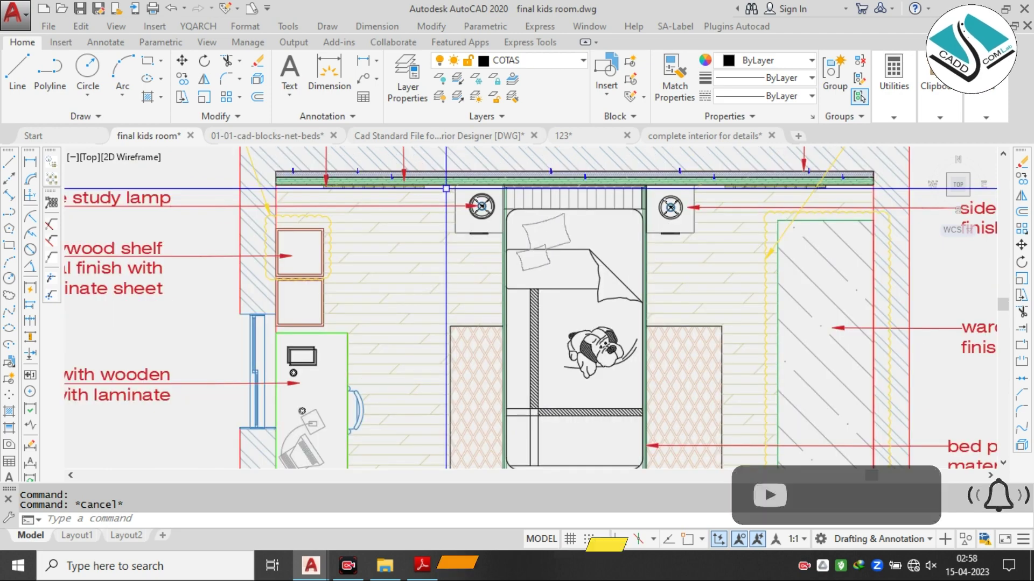
mouse_move(445, 189)
middle_mouse_down()
mouse_move(496, 228)
mouse_move(475, 236)
middle_mouse_up()
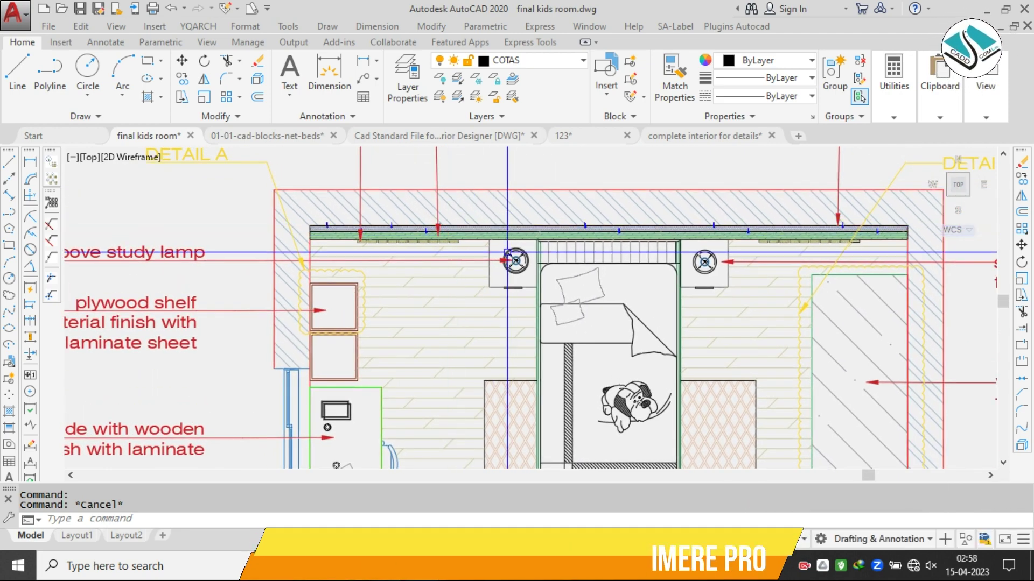
type("rec")
key("Return")
scroll(415, 238, "up", 2)
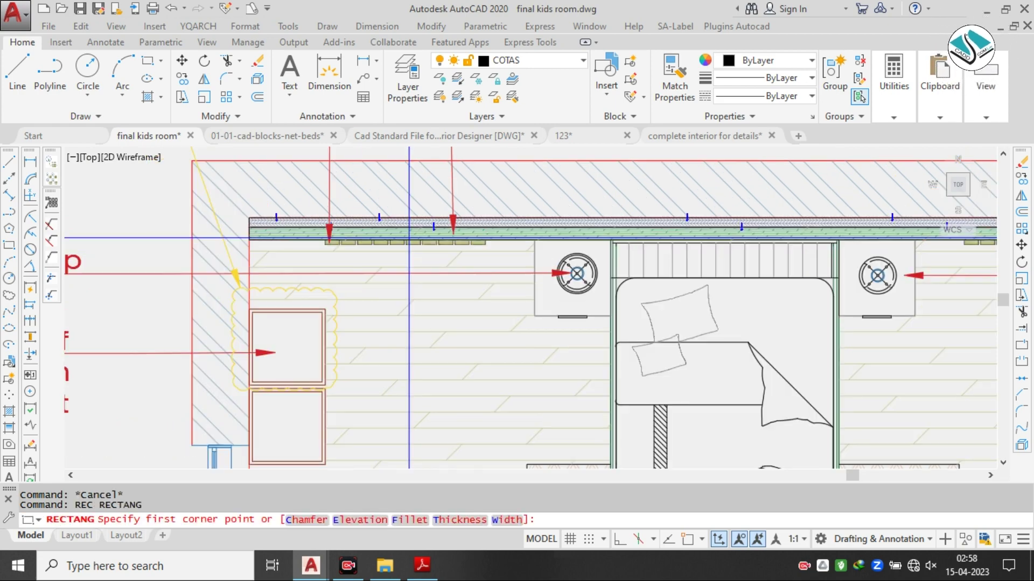
scroll(472, 259, "down", 2)
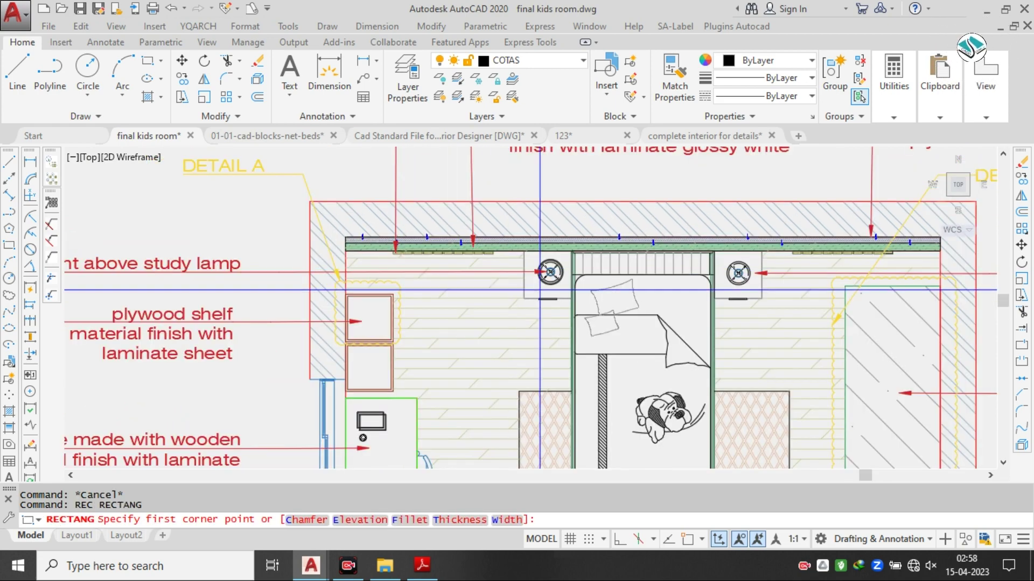
scroll(487, 223, "up", 4)
middle_click_drag(487, 222, 464, 296)
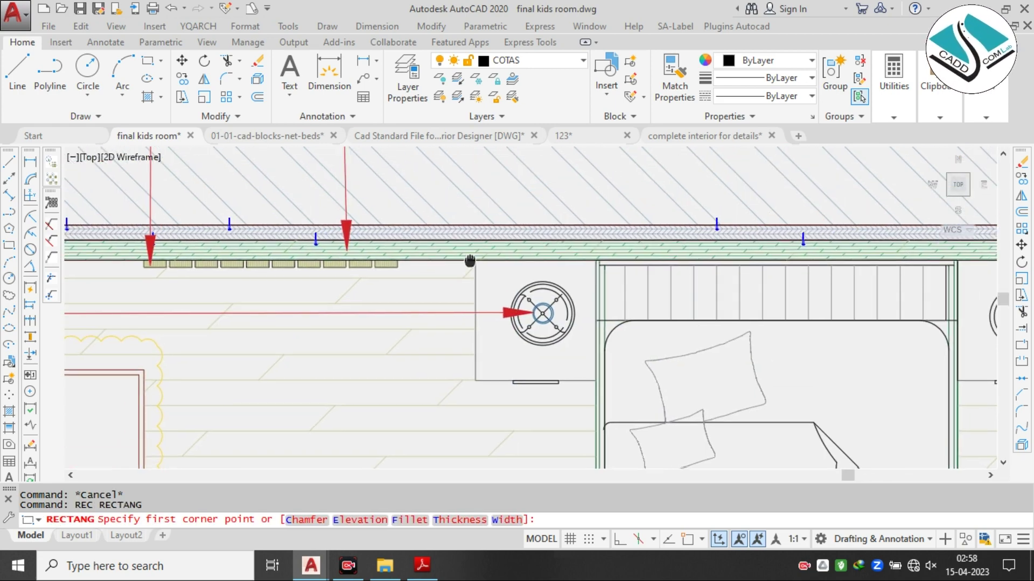
left_click(444, 205)
left_click(622, 400)
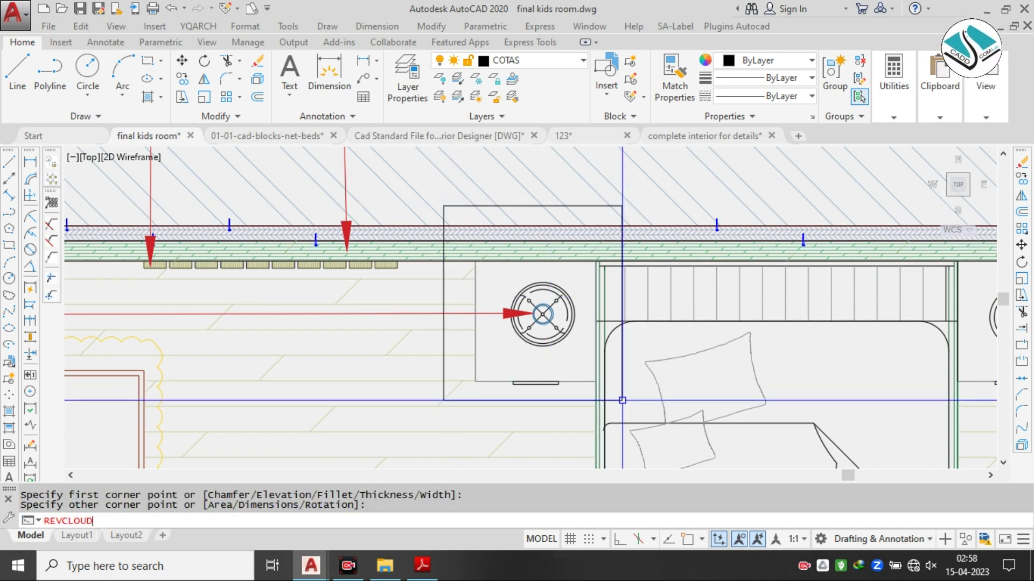
- Convert the rectangle around the left side table into a revision cloud, keeping the arc direction unreversed
type("REVCLOUD")
key("Return")
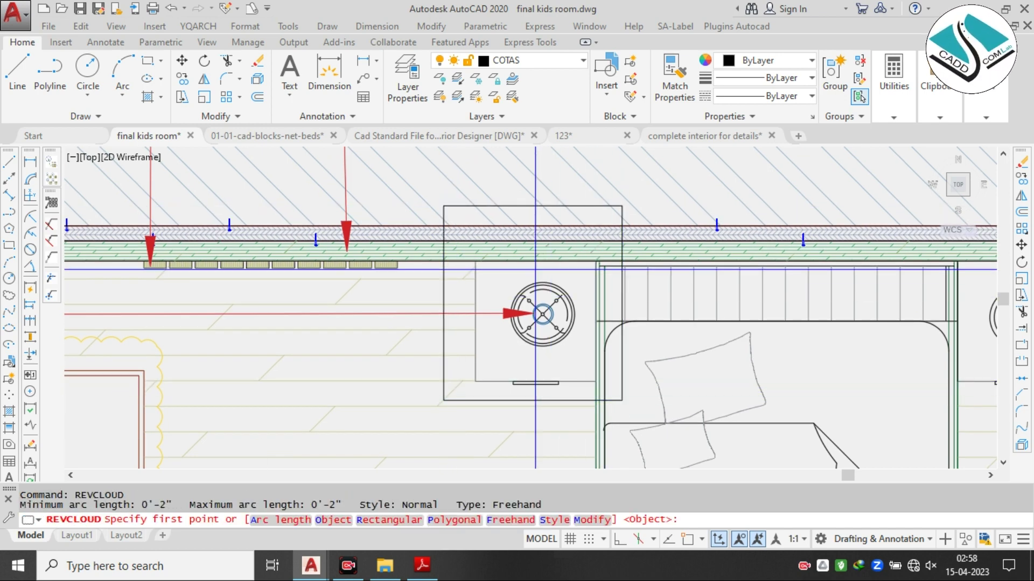
left_click(345, 520)
left_click(448, 207)
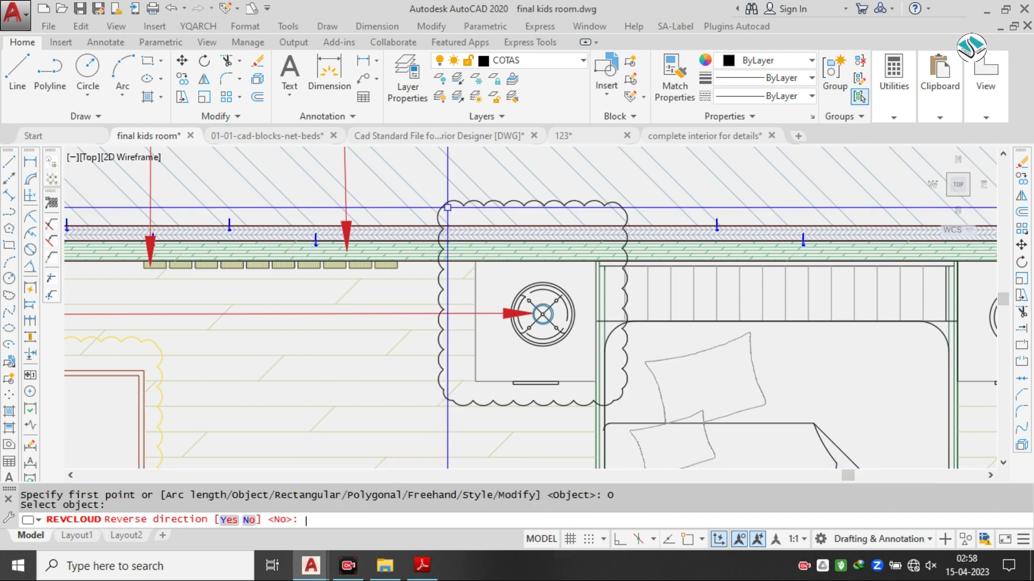
key("Return")
- Match the left side table's revision cloud to the properties of the yellow cloud around the shelf
type("MA")
key("Return")
scroll(447, 207, "down", 2)
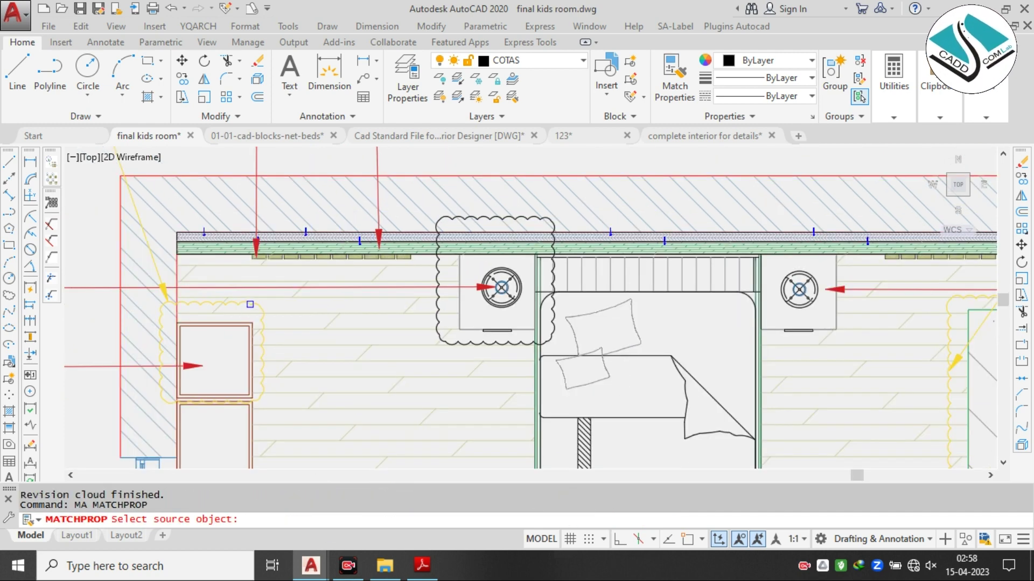
left_click(257, 304)
left_click(483, 215)
key("Escape")
- Copy the DETAIL A leader so its arrow lands on the upper-right corner of the left side table's cloud
scroll(500, 256, "down", 2)
middle_click_drag(501, 256, 534, 331)
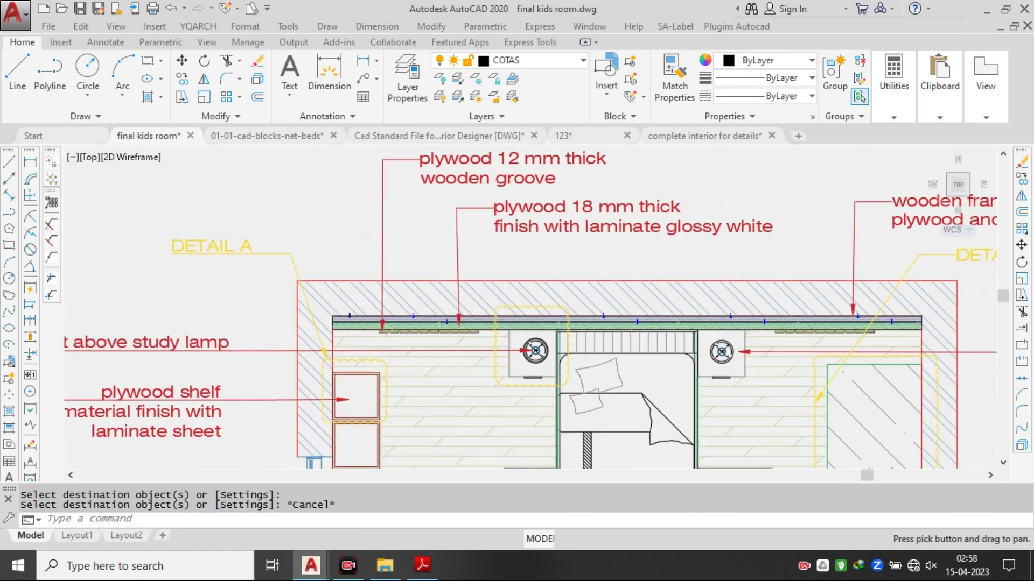
left_click(300, 221)
left_click(216, 266)
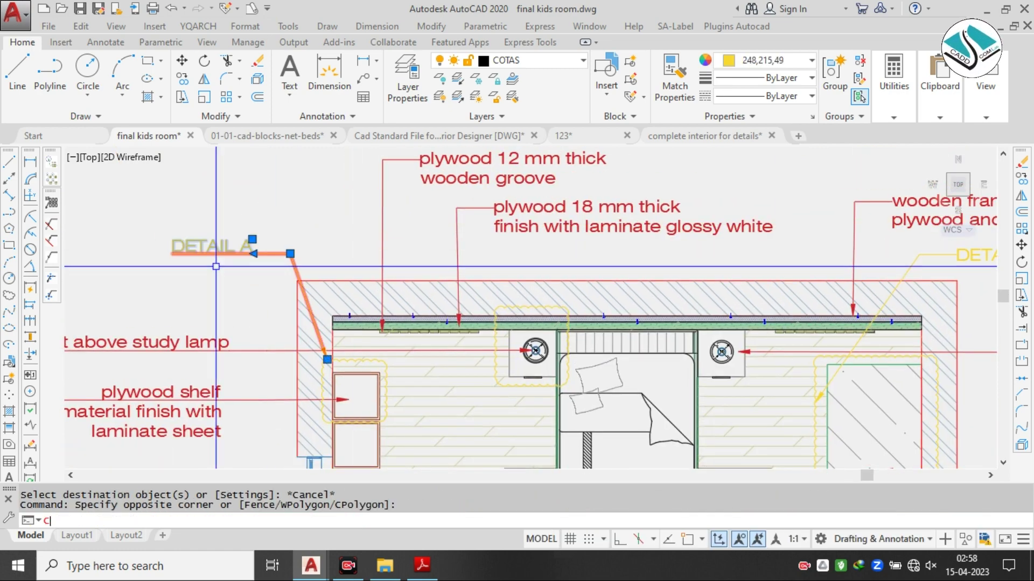
type("co")
key("Return")
scroll(259, 376, "up", 2)
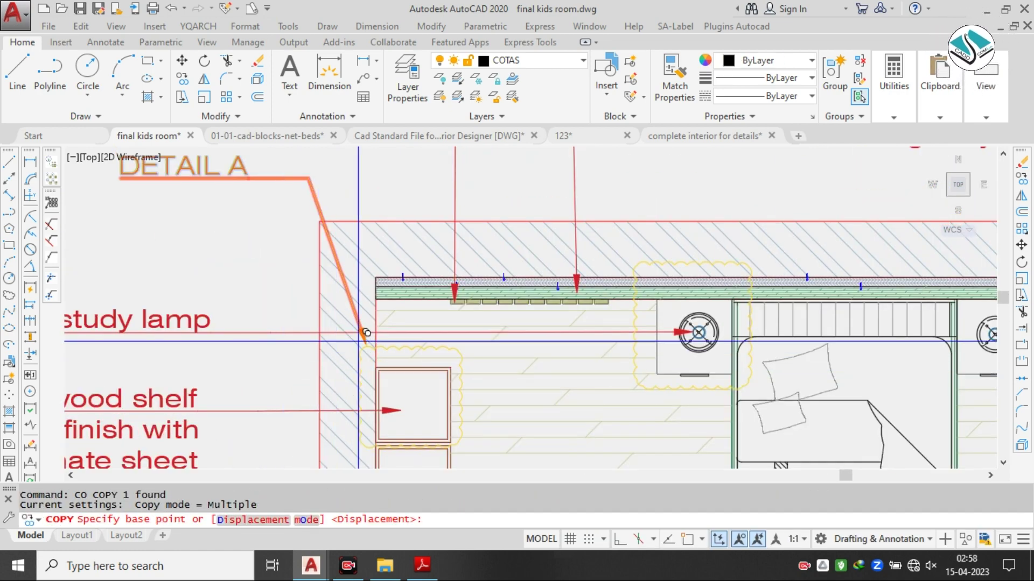
left_click(741, 245)
left_click(746, 263)
key("Escape")
- Move the copied leader's landing down so its text sits below the plywood 18 mm note, just above the wall
scroll(565, 276, "down", 2)
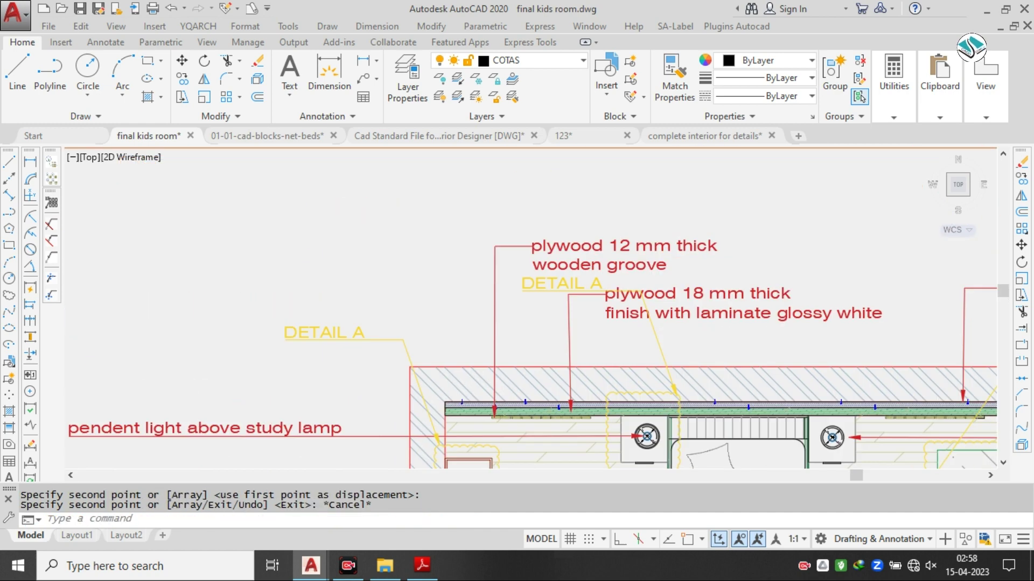
left_click(586, 283)
left_click(641, 291)
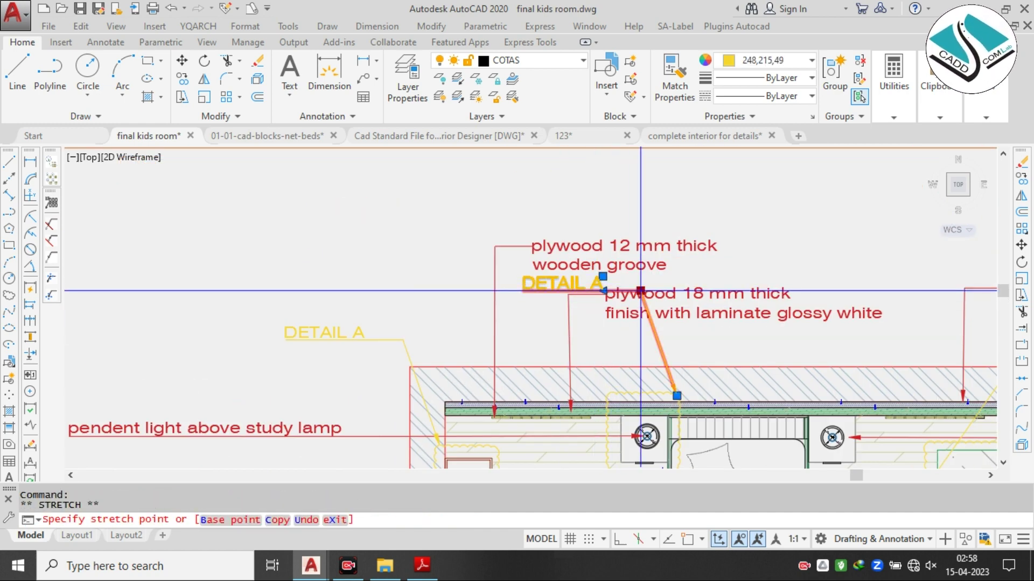
scroll(685, 340, "up", 1)
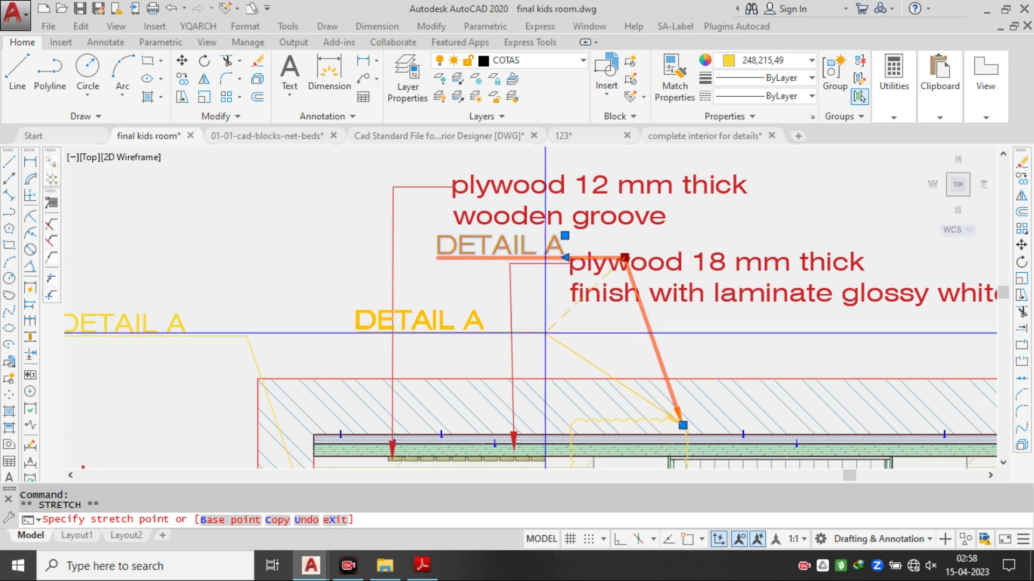
scroll(598, 346, "up", 1)
left_click(617, 340)
key("Escape")
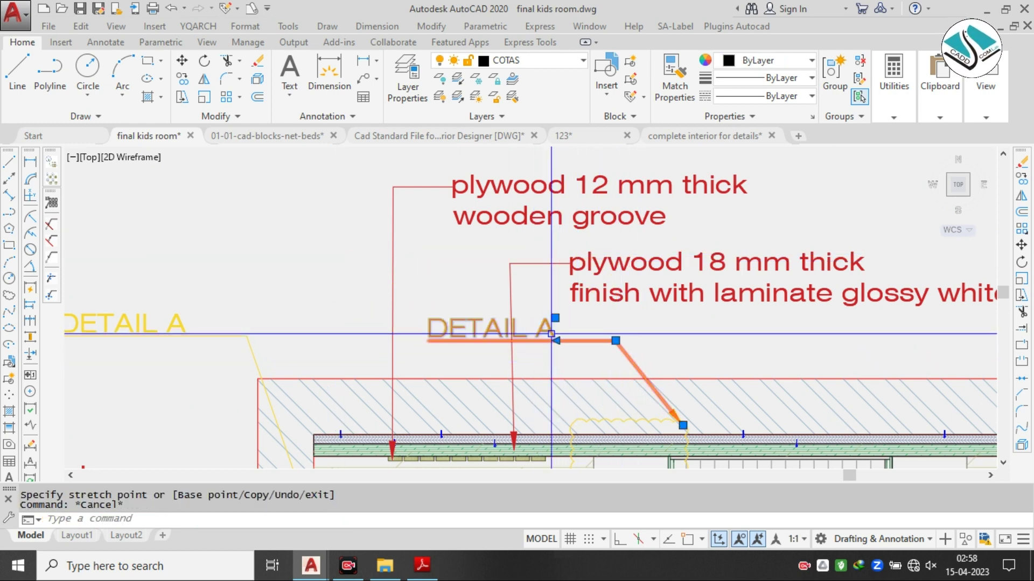
- Change the side table leader's text to "DETAIL C"
scroll(550, 332, "up", 1)
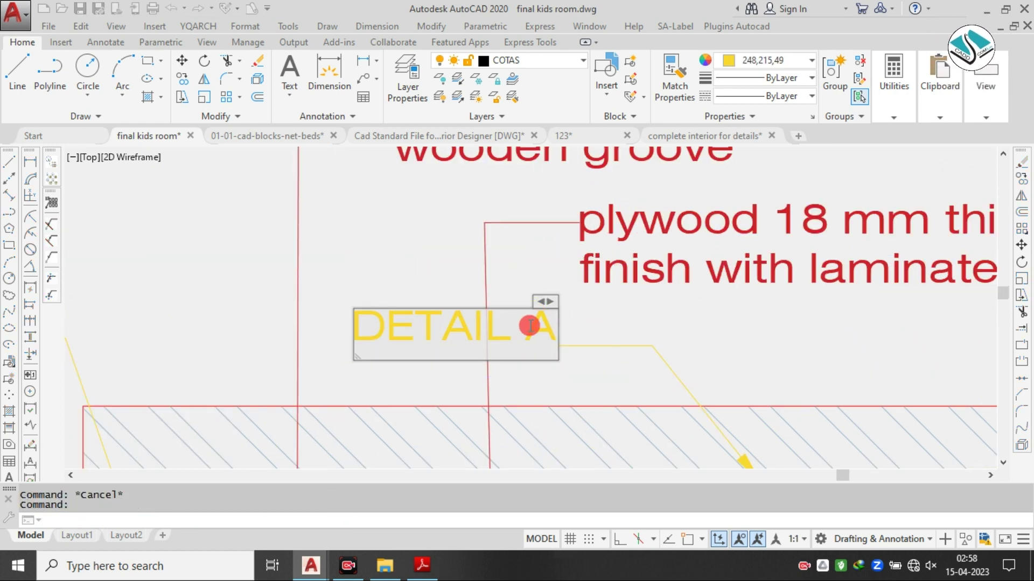
double_click(538, 326)
type("C")
left_click(535, 289)
scroll(535, 290, "down", 5)
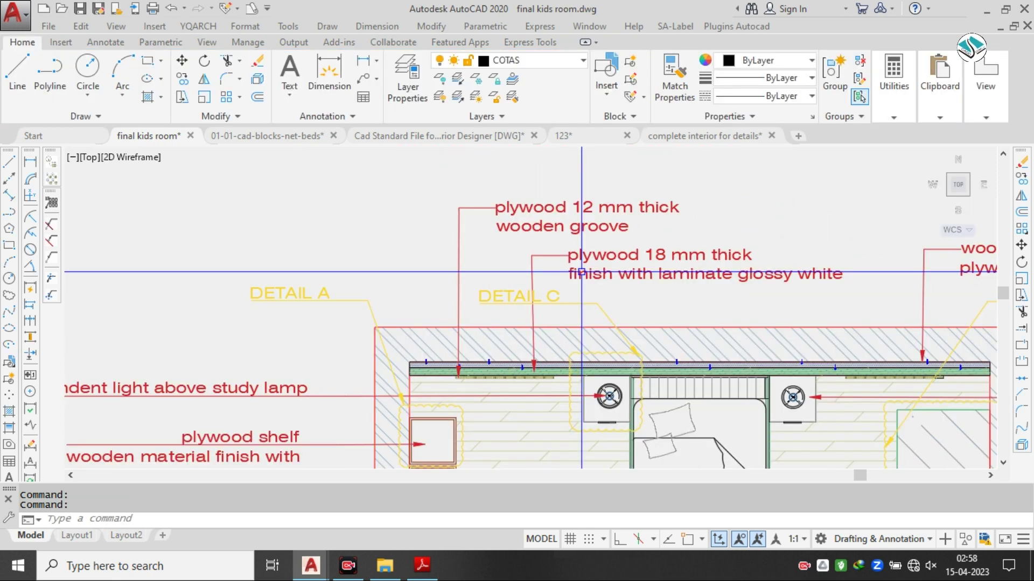
key("Escape")
- Look over the finished plan and locate the symbols and finishes legend sheet among the reference drawings
scroll(544, 284, "down", 3)
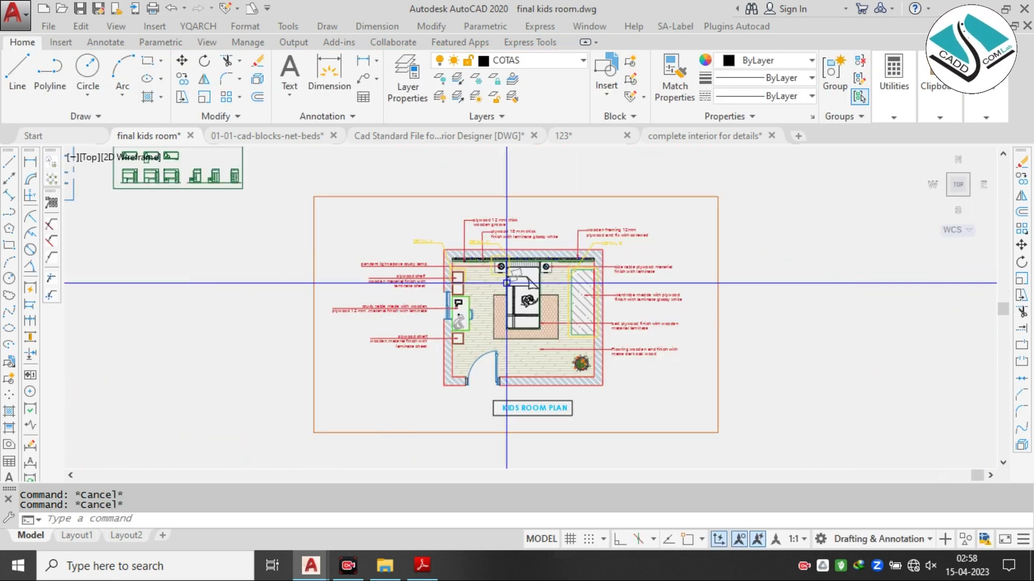
scroll(591, 215, "up", 5)
scroll(602, 214, "down", 6)
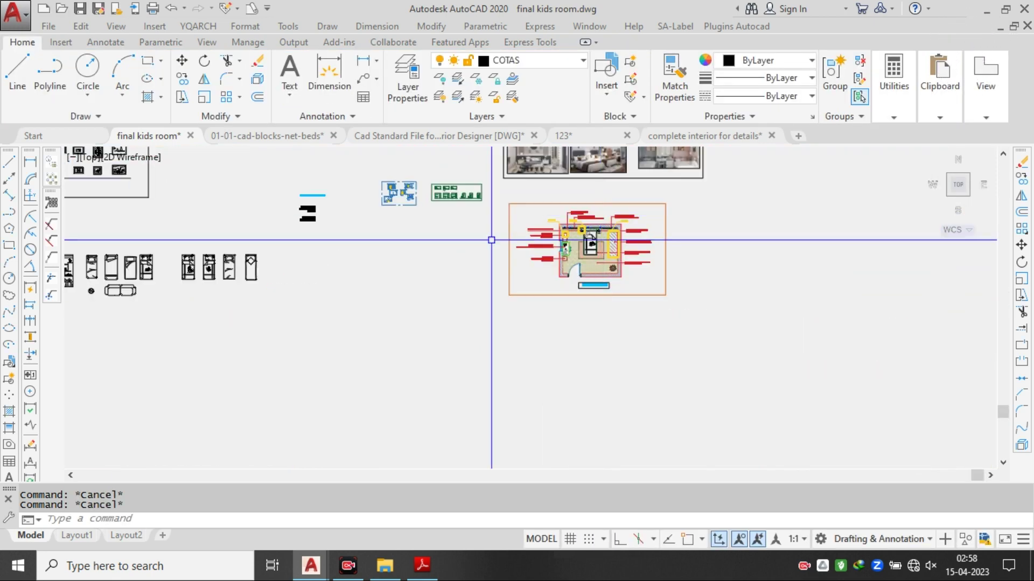
middle_click_drag(283, 254, 583, 257)
scroll(460, 296, "down", 2)
middle_click_drag(393, 321, 603, 252)
scroll(521, 278, "up", 2)
scroll(521, 278, "up", 6)
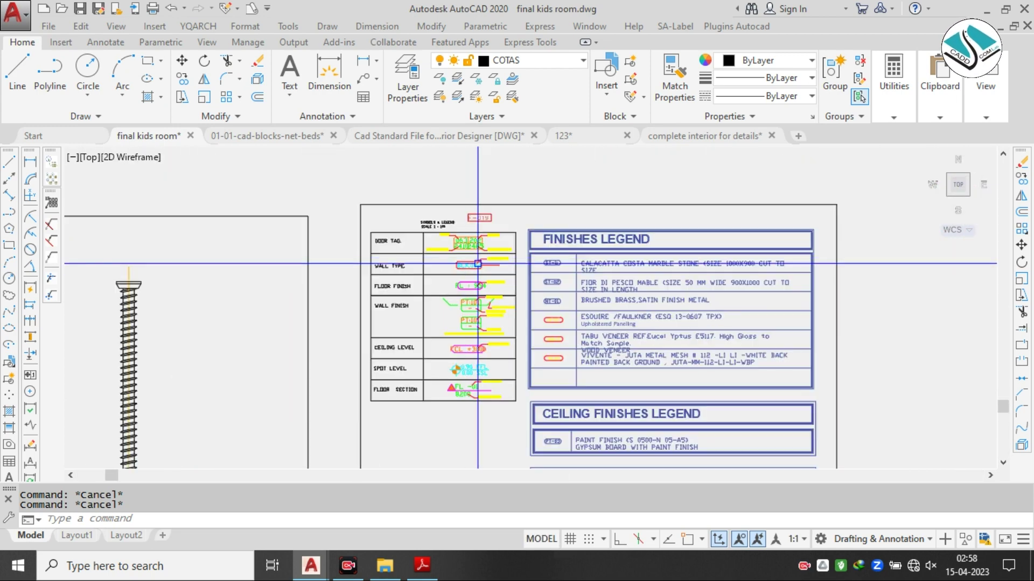
scroll(434, 218, "up", 6)
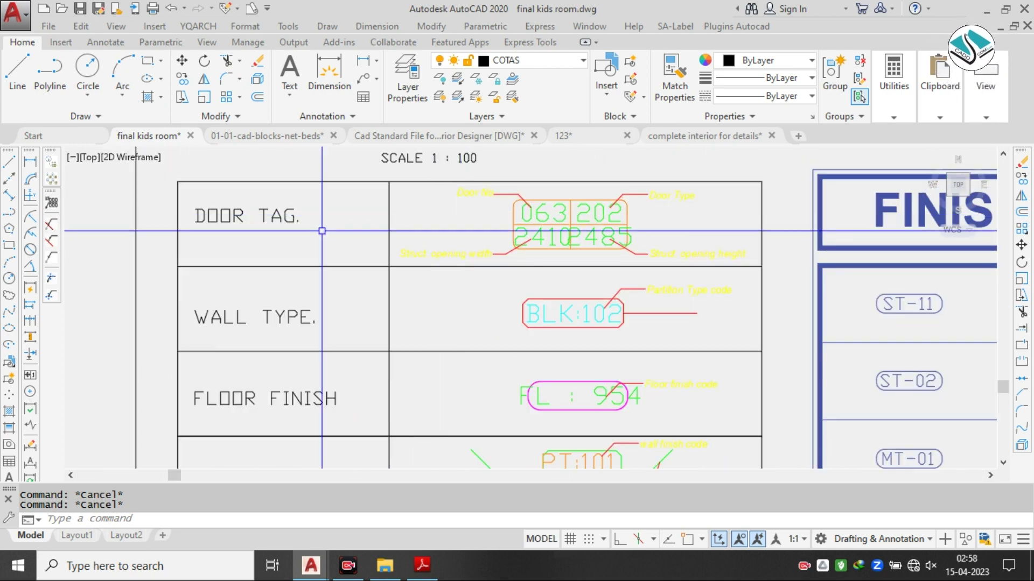
- Examine the floor finish, wall finish and level tags in the symbols legend, especially the wall finish codes and limit line
mouse_move(491, 328)
middle_mouse_down()
mouse_move(493, 271)
mouse_move(476, 199)
middle_mouse_up()
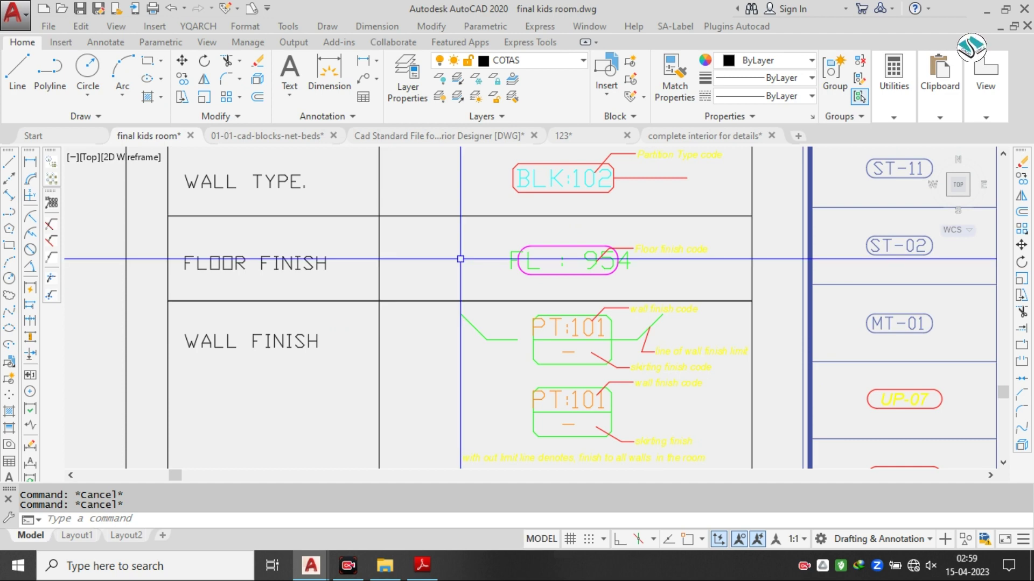
scroll(461, 259, "down", 2)
scroll(508, 332, "up", 2)
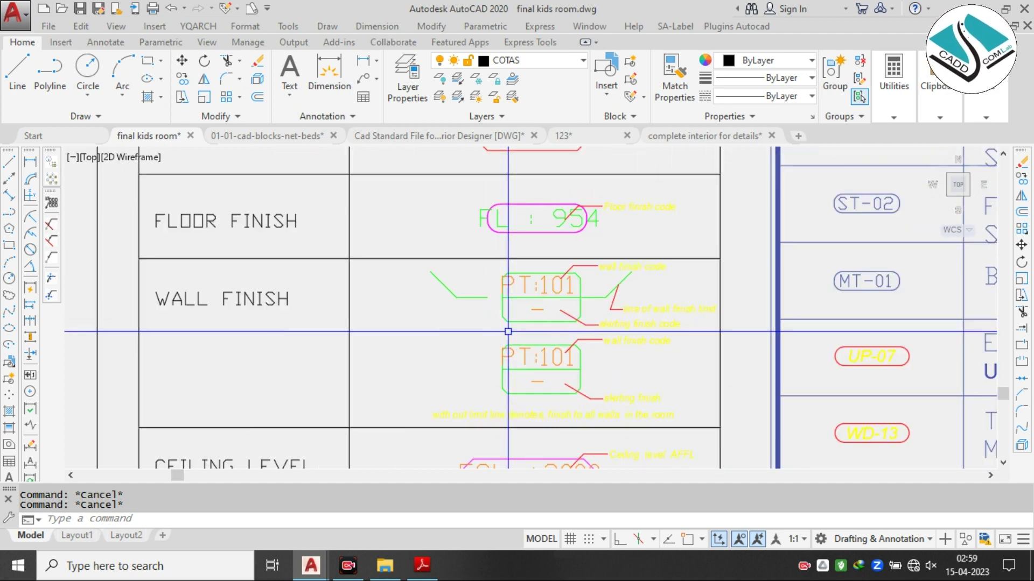
middle_click_drag(577, 320, 519, 284)
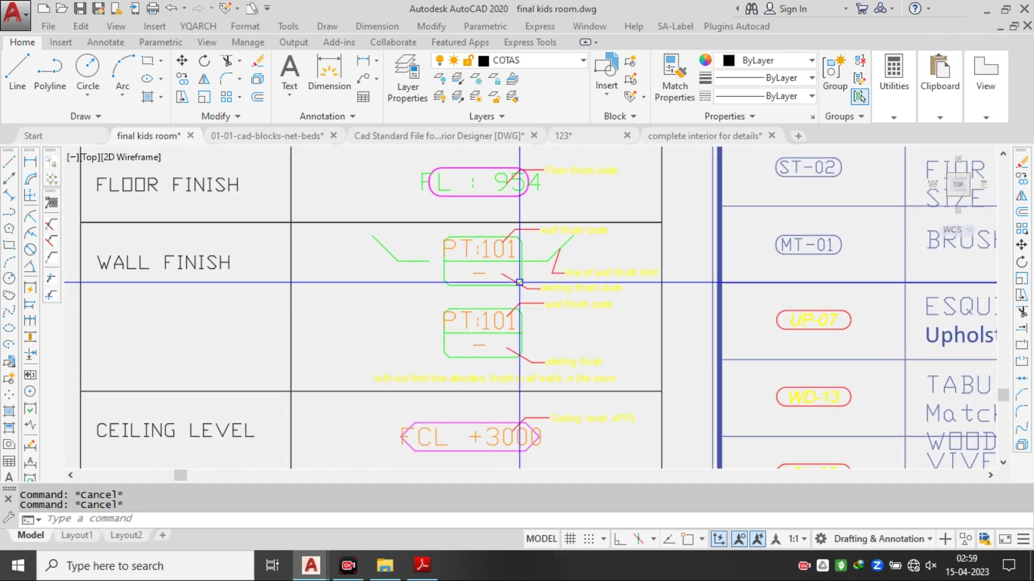
scroll(565, 239, "up", 4)
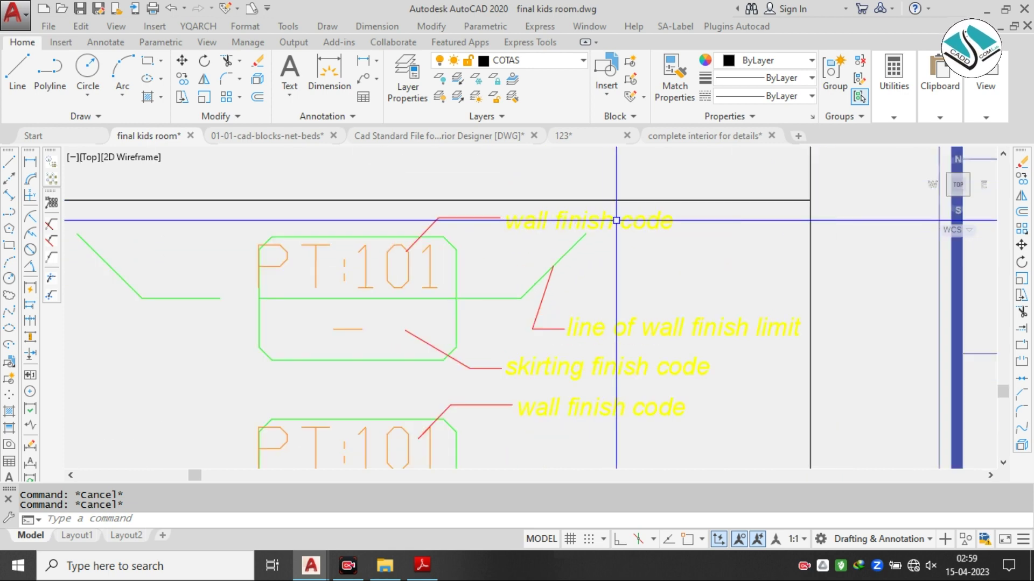
middle_click_drag(595, 346, 669, 336)
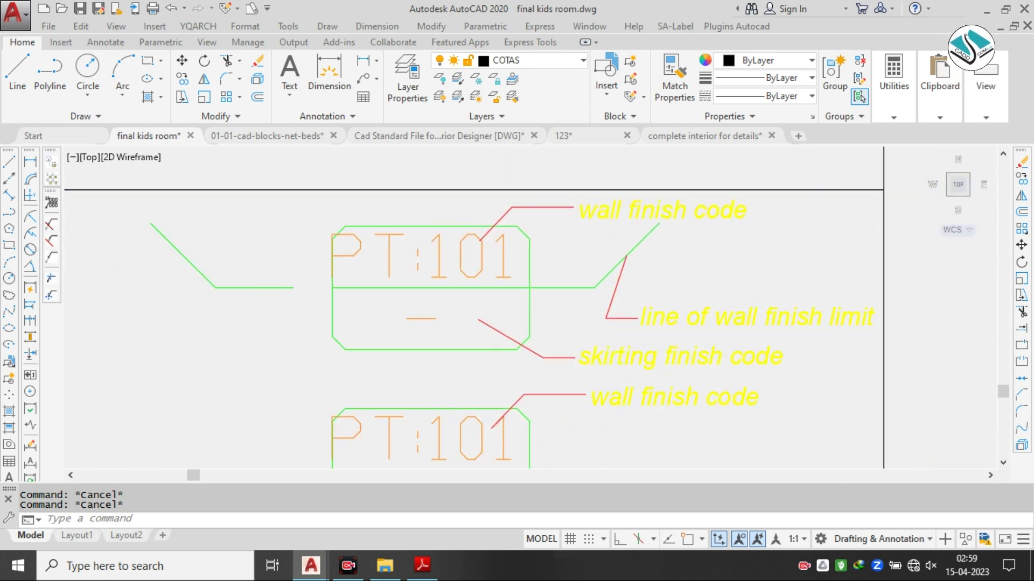
scroll(408, 278, "down", 4)
left_click(431, 265)
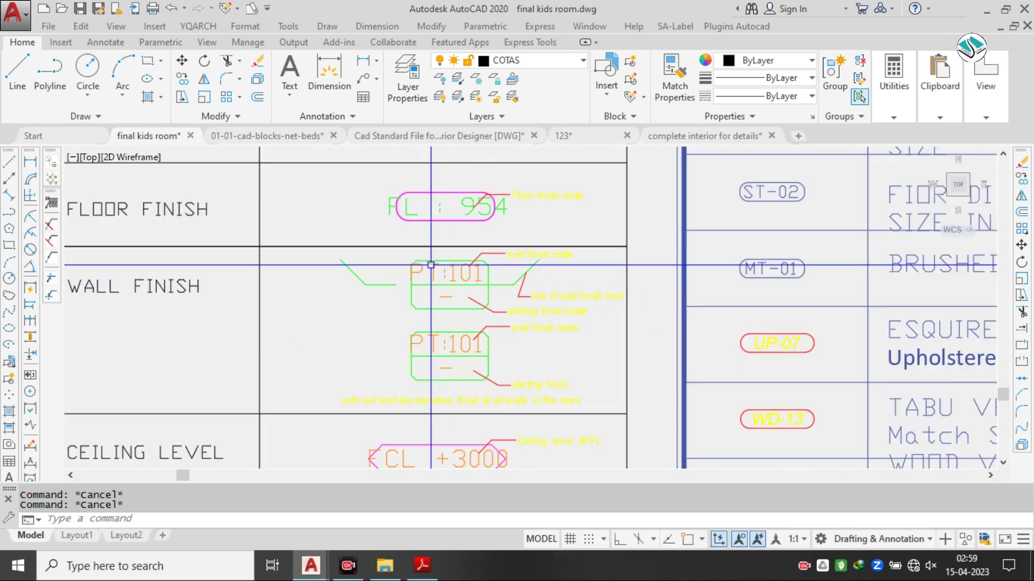
left_click(398, 269)
left_click(348, 296)
key("Escape")
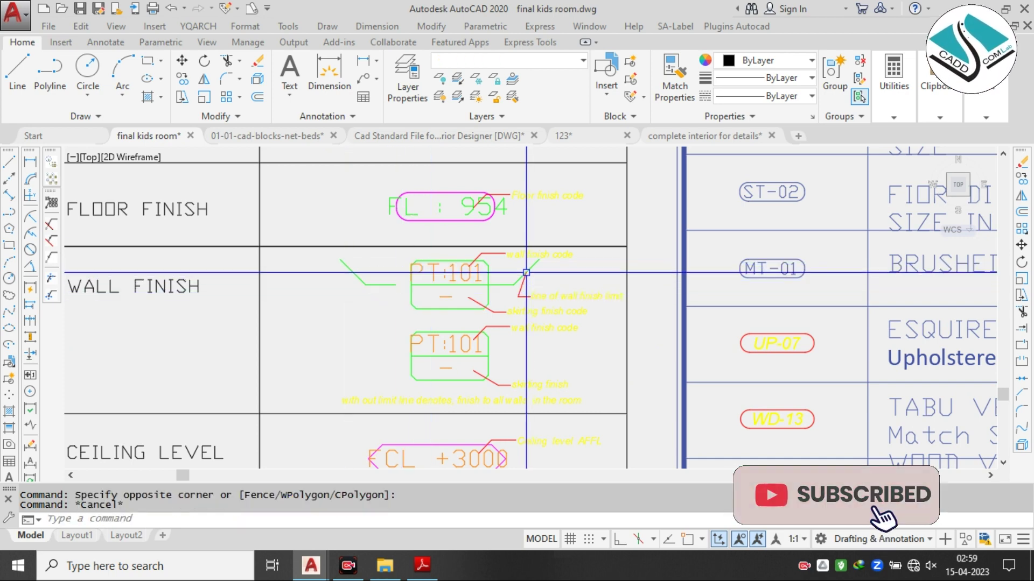
scroll(537, 269, "up", 4)
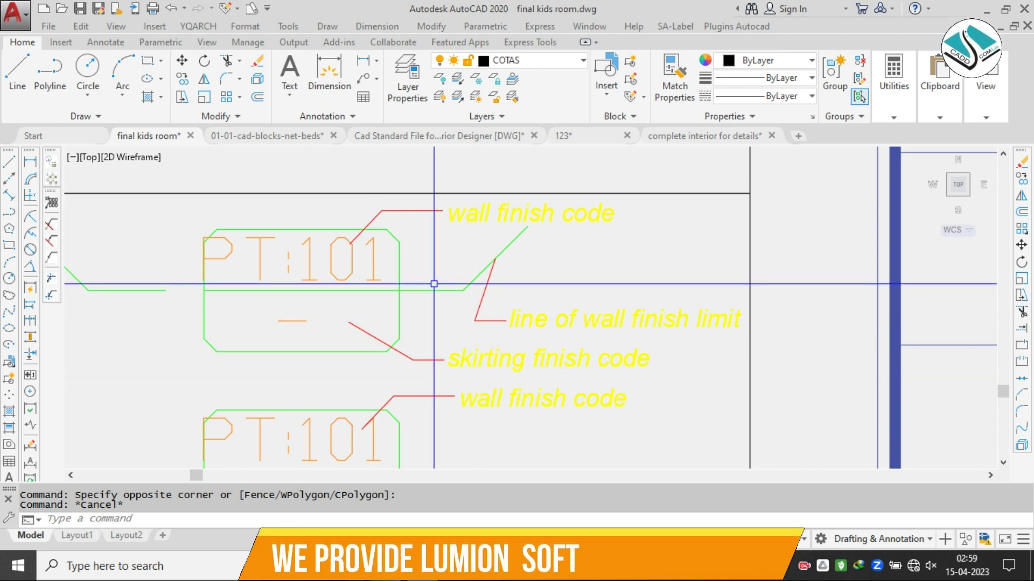
middle_click_drag(440, 329, 552, 210)
scroll(552, 210, "down", 5)
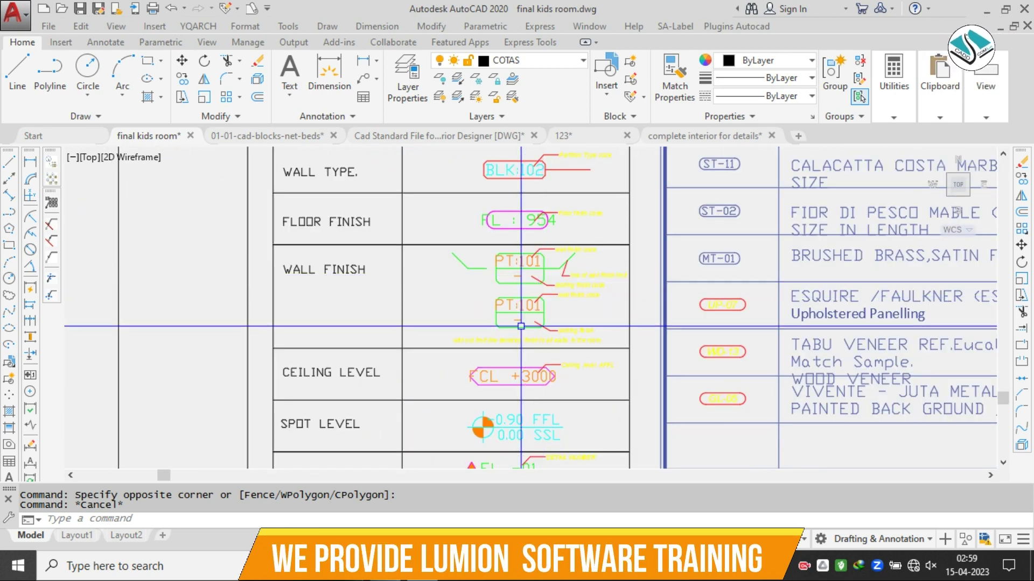
mouse_move(526, 316)
middle_mouse_down()
mouse_move(396, 260)
mouse_move(572, 302)
mouse_move(540, 287)
mouse_move(494, 150)
middle_mouse_up()
scroll(572, 303, "up", 2)
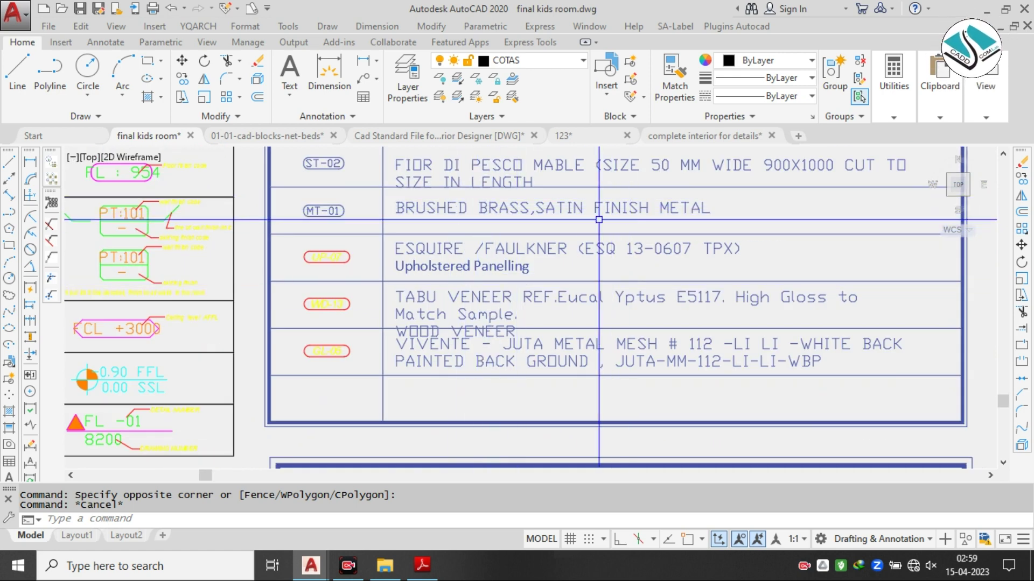
- Copy the WD-13 wood veneer tag from the finishes legend to below the plan's wooden flooring note
middle_click_drag(383, 302, 370, 265)
scroll(436, 298, "up", 2)
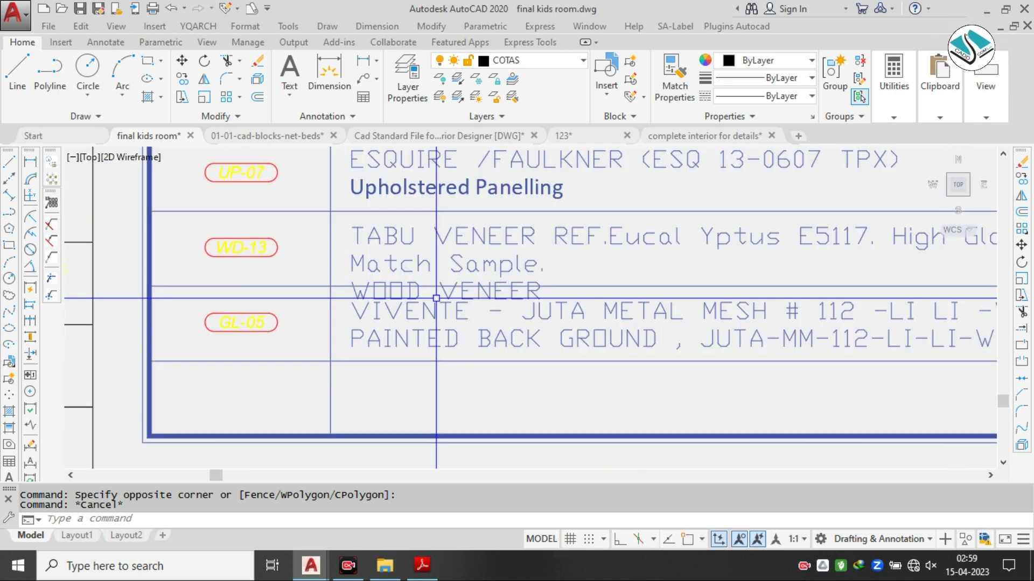
scroll(436, 298, "down", 2)
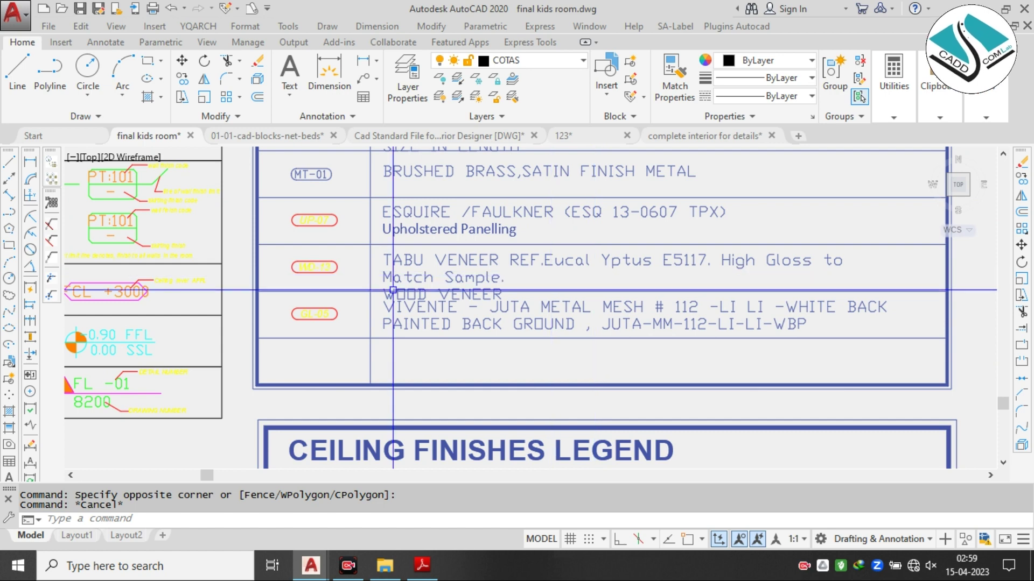
scroll(396, 291, "up", 2)
left_click(299, 234)
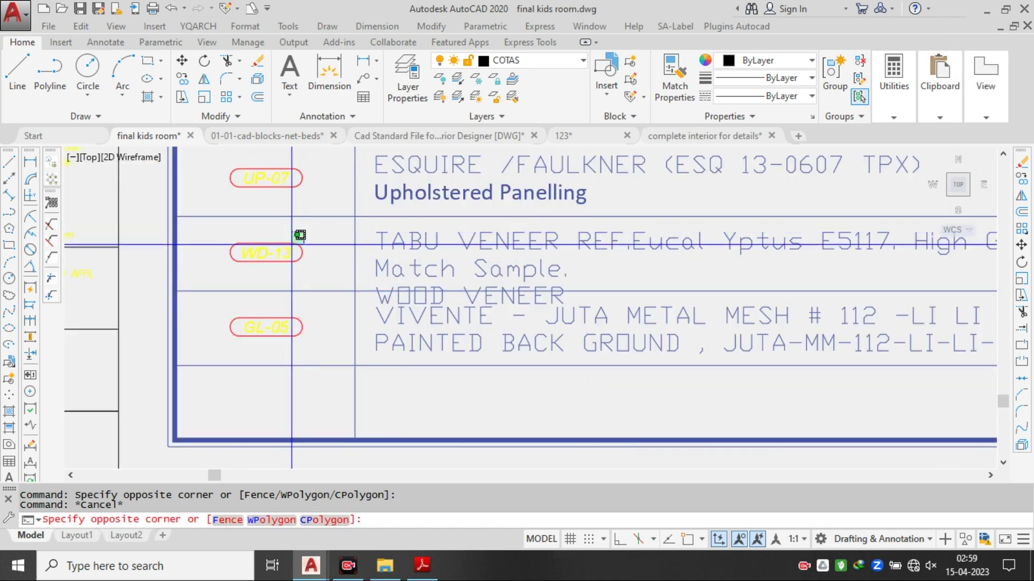
left_click(259, 261)
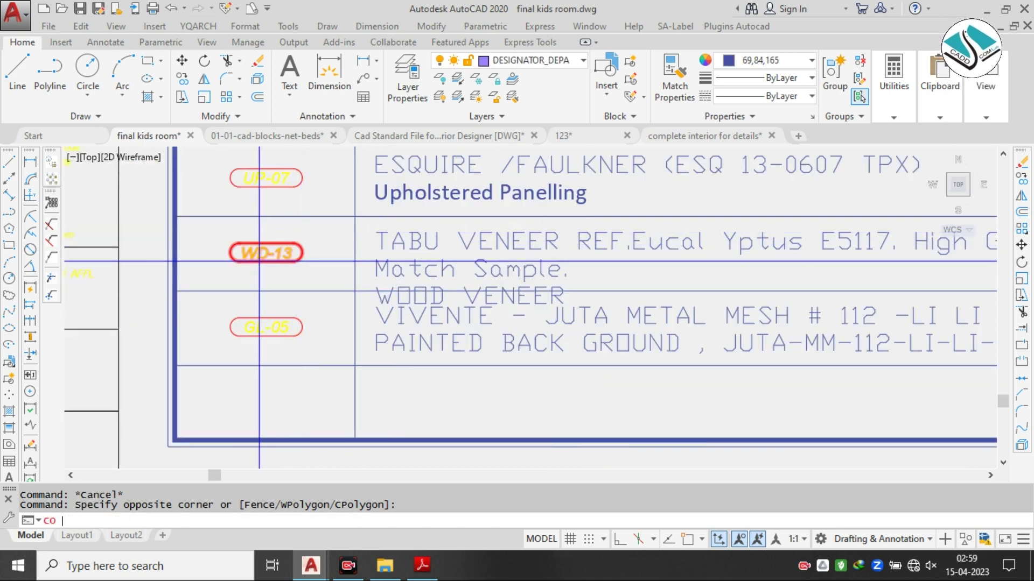
type("co")
key("Return")
left_click(264, 254)
scroll(393, 288, "down", 10)
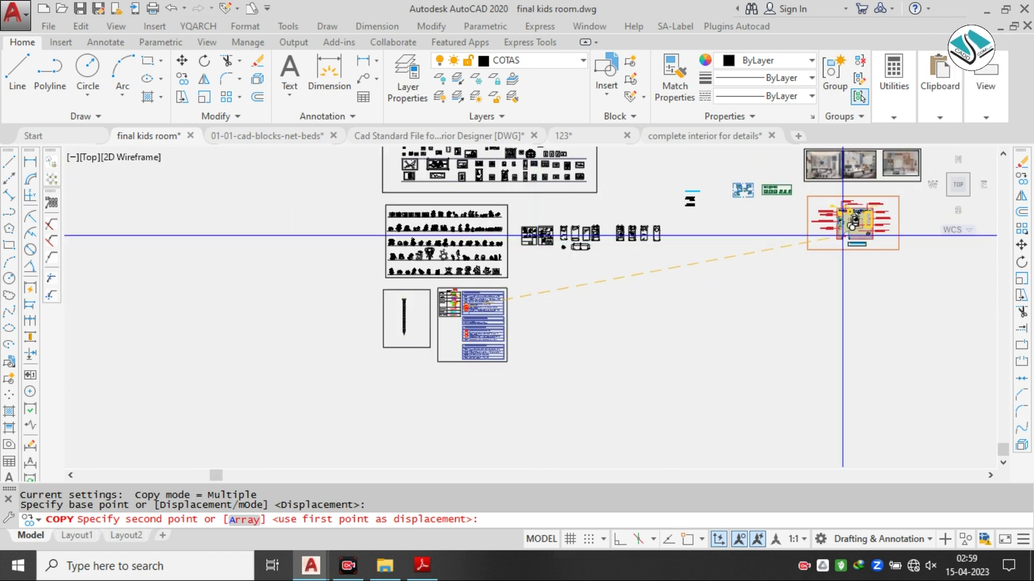
scroll(843, 235, "up", 12)
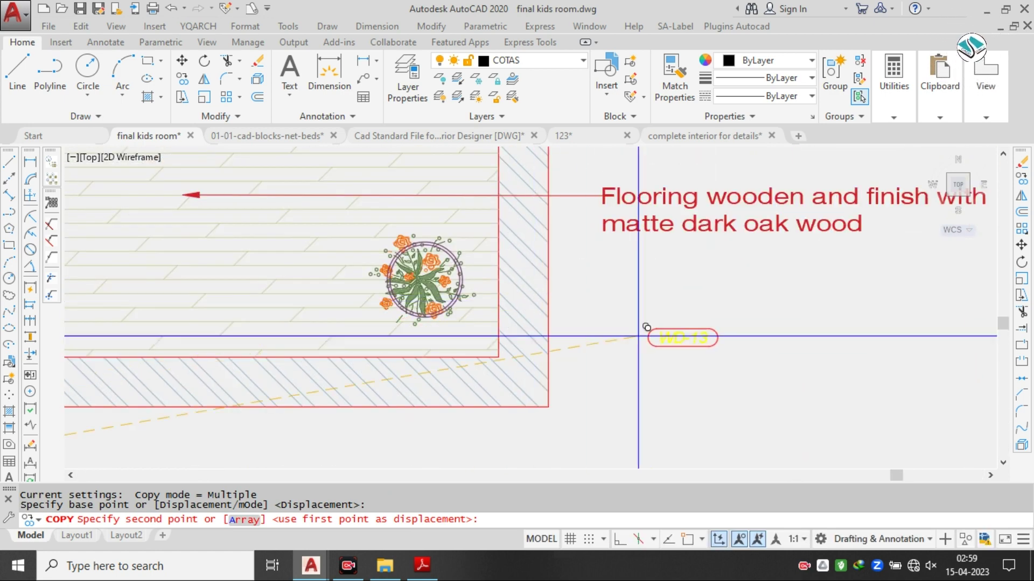
left_click(638, 337)
key("Escape")
- Scale the copied WD-13 tag up to about twice its size
left_click(670, 319)
left_click(635, 399)
type("sc")
key("Return")
left_click(654, 380)
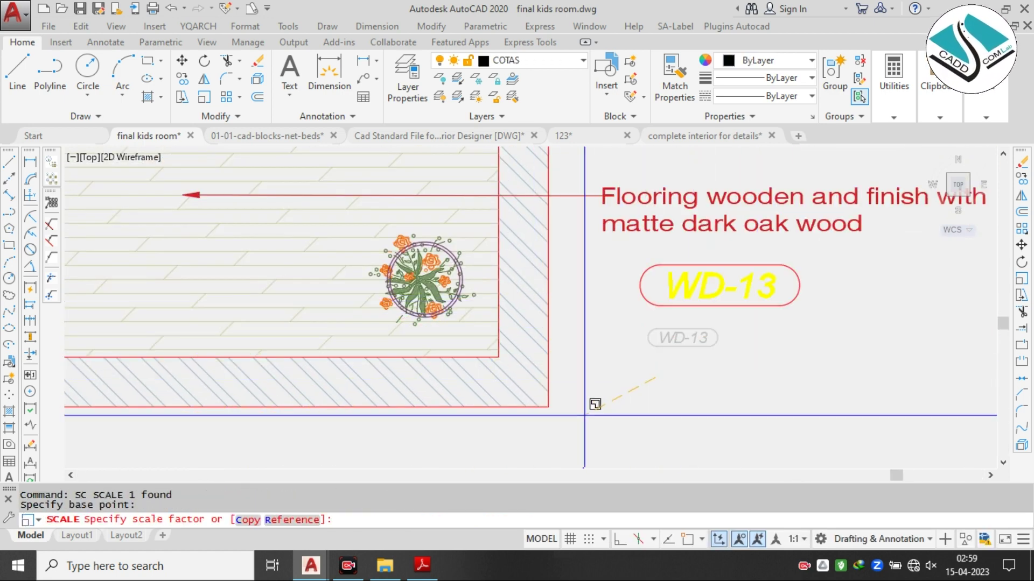
left_click(594, 414)
- Copy the wooden flooring note's leader below the original, with its arrowhead on the floor just left of the plant
left_click(673, 173)
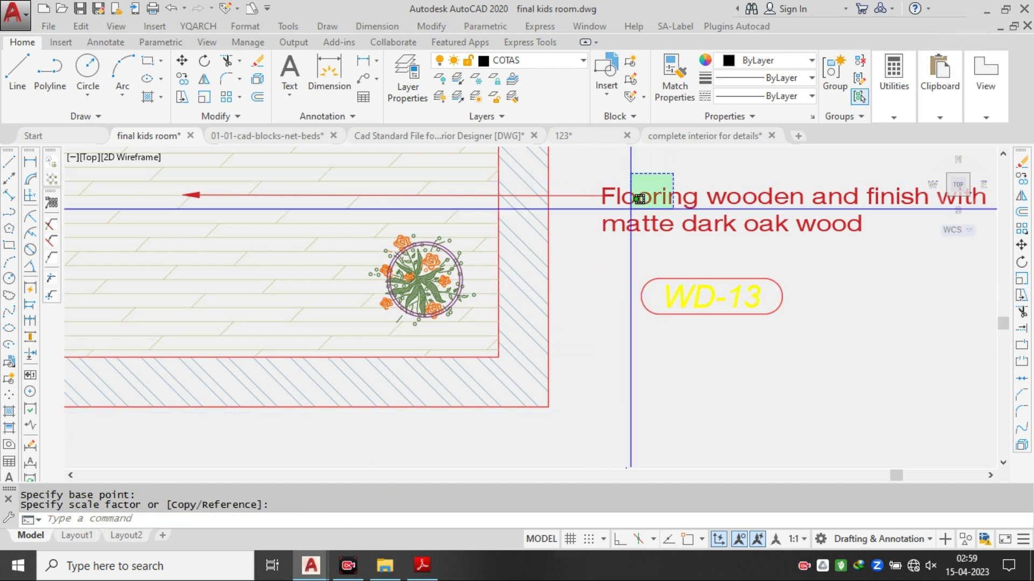
left_click(626, 213)
type("co")
key("Return")
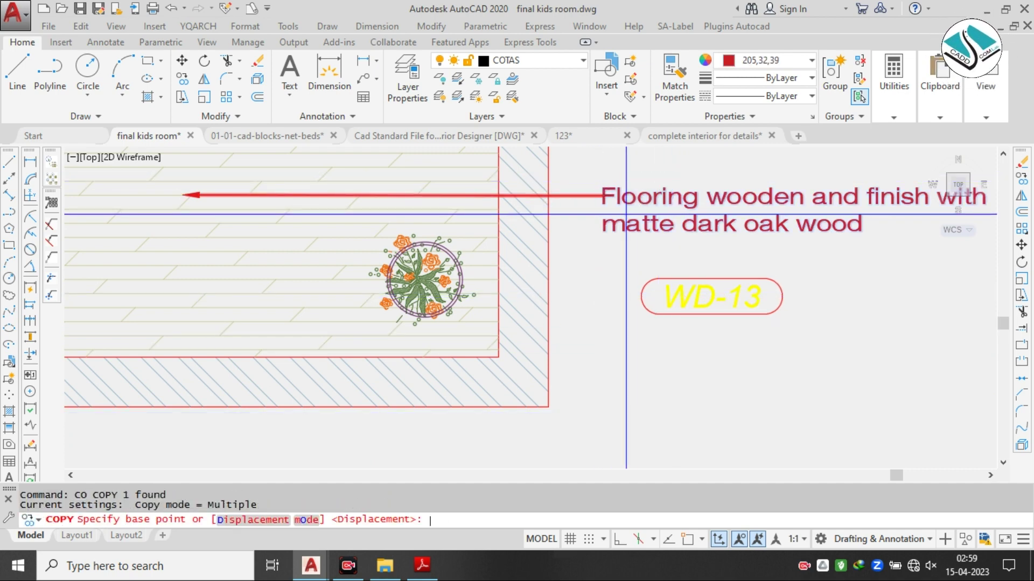
left_click(186, 195)
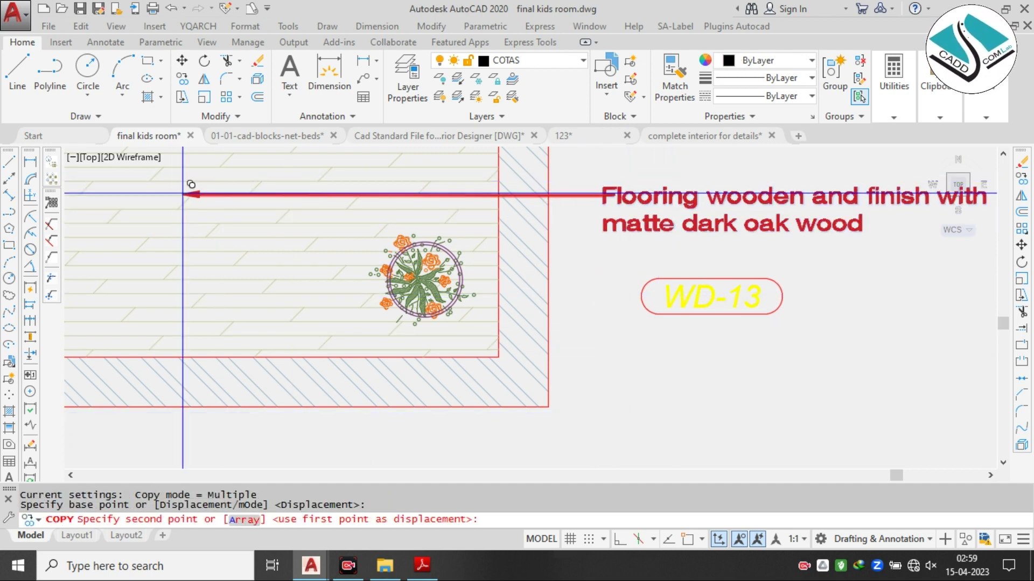
left_click(329, 315)
key("Escape")
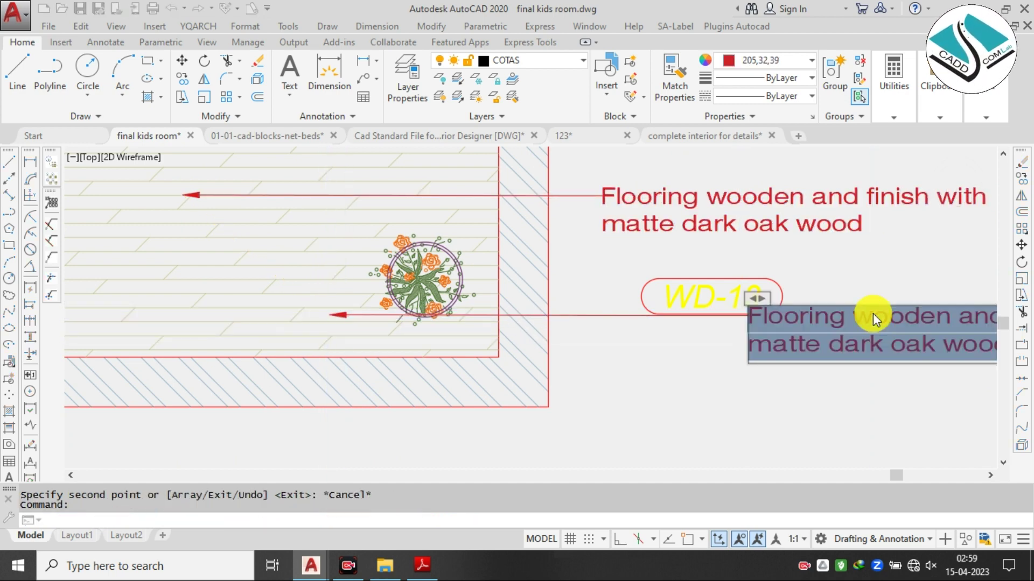
- Try to clear the wooden flooring text from the copied leader overlapping the WD-13 tag
double_click(873, 313)
key("Escape")
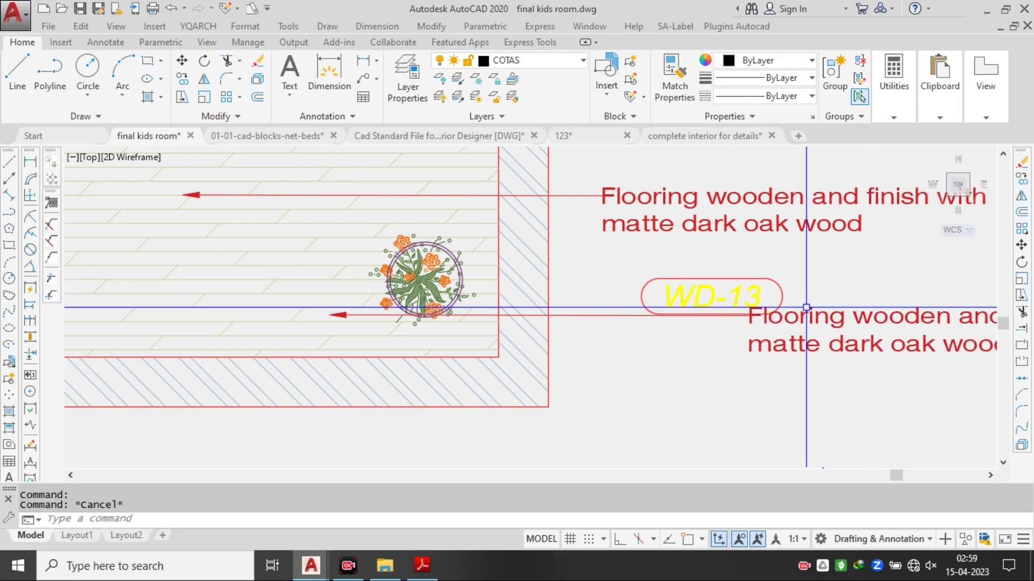
left_click(831, 316)
key("Escape")
left_click(831, 315)
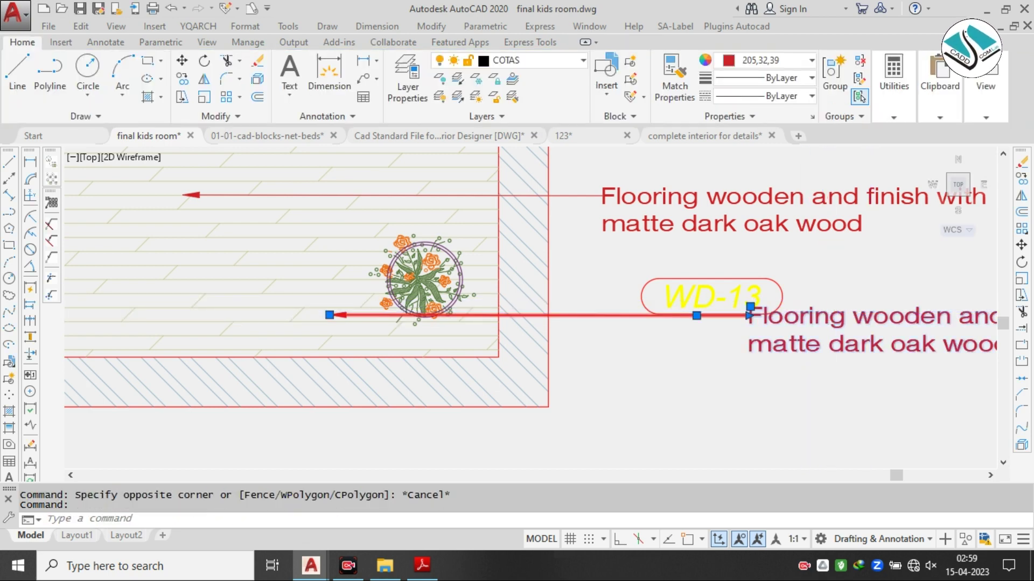
double_click(836, 314)
key("ctrl+a")
key("BackSpace")
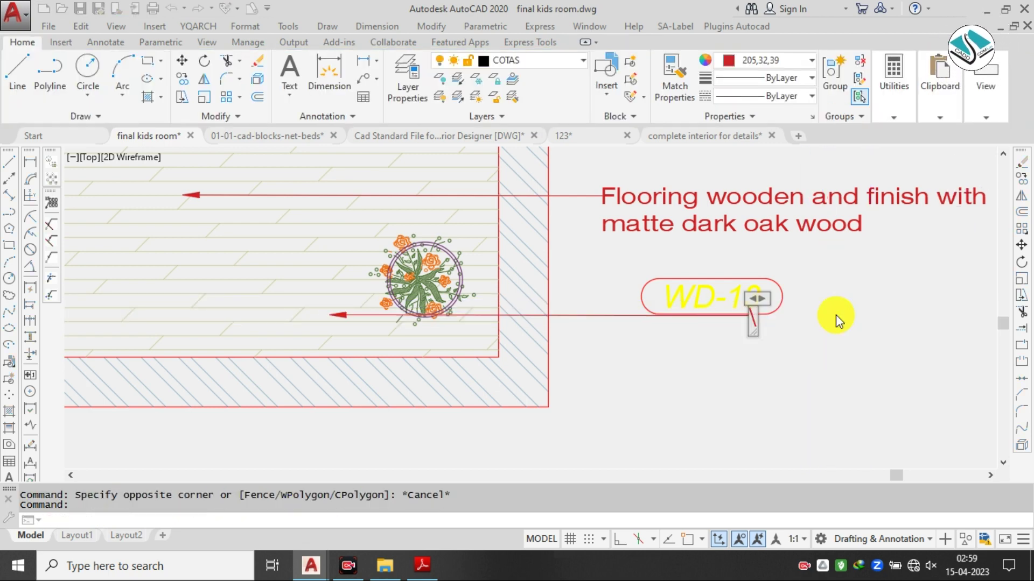
left_click(982, 74)
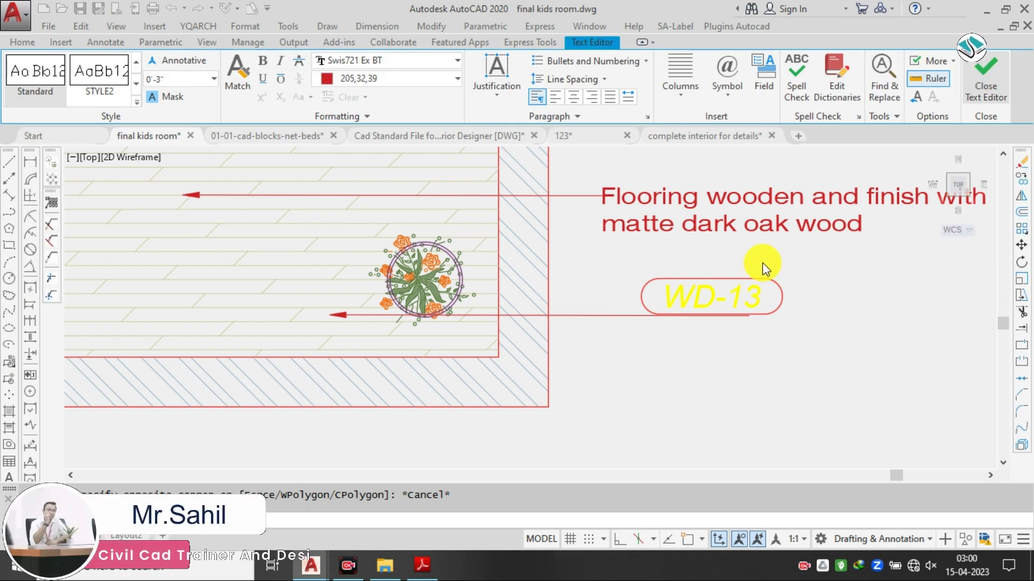
left_click(808, 316)
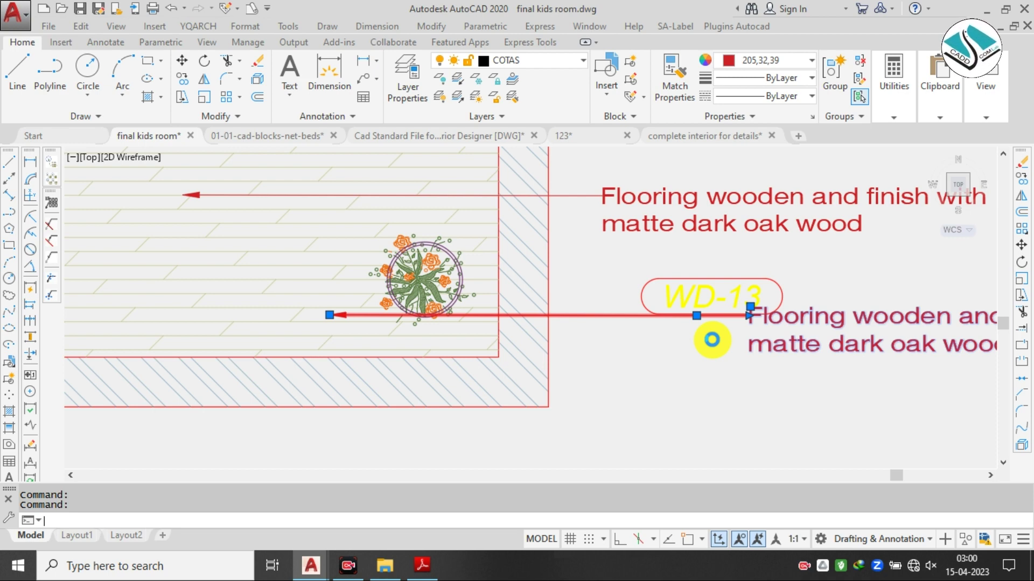
key("ctrl+a")
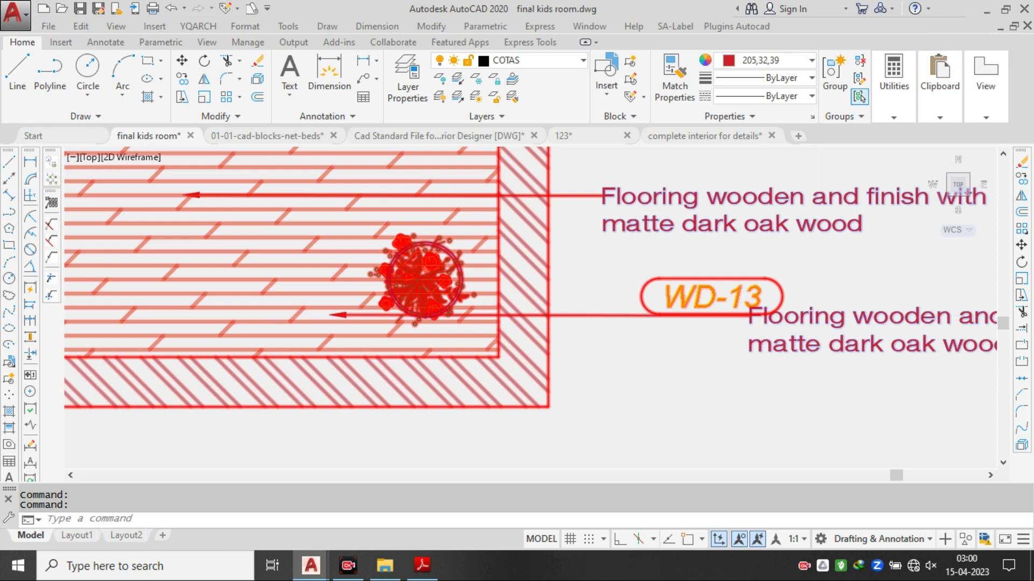
key("Escape")
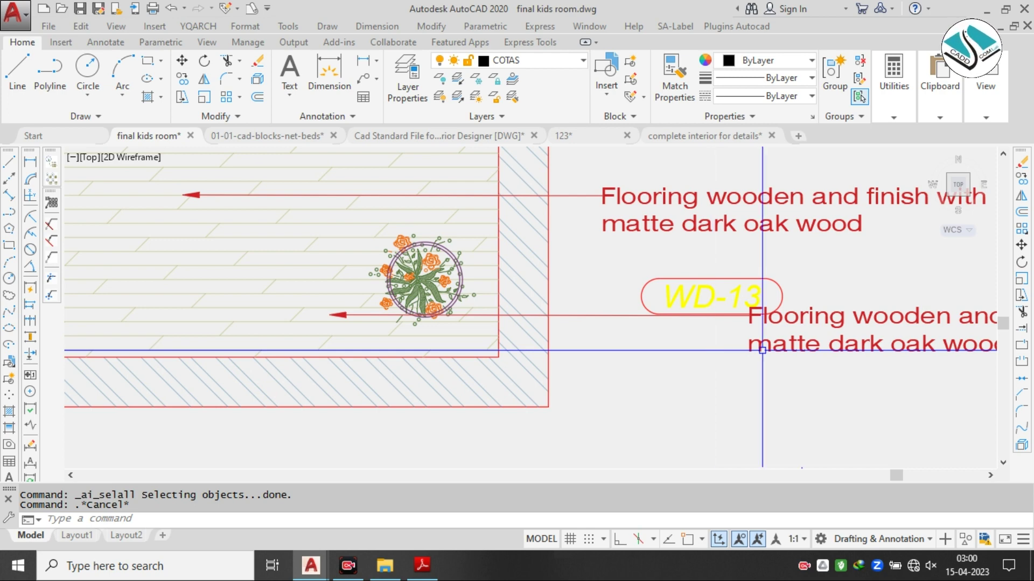
- Delete the wooden flooring text from the copied leader, keeping only its line and arrowhead
left_click(892, 313)
double_click(825, 315)
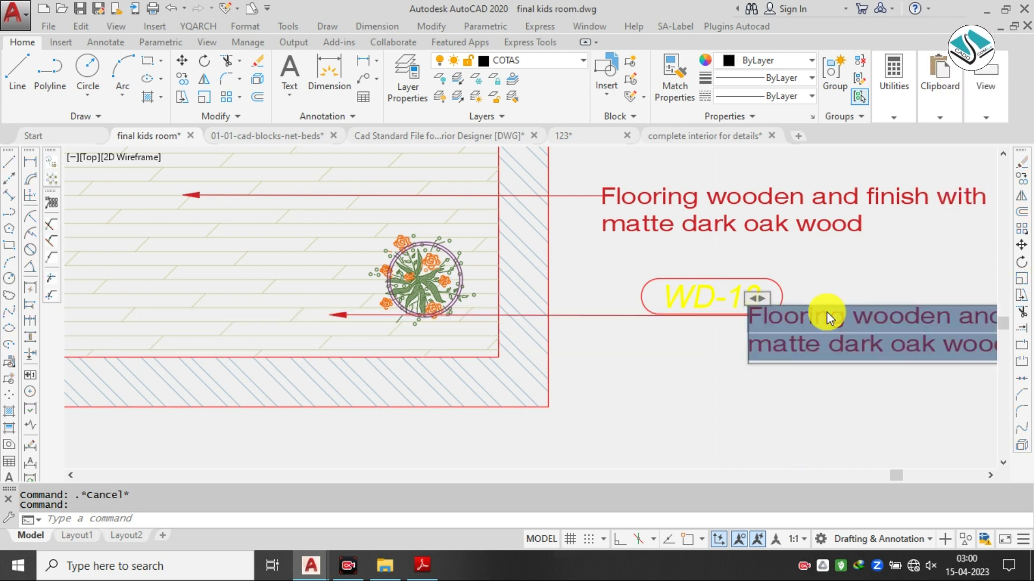
key("Delete")
left_click(825, 311)
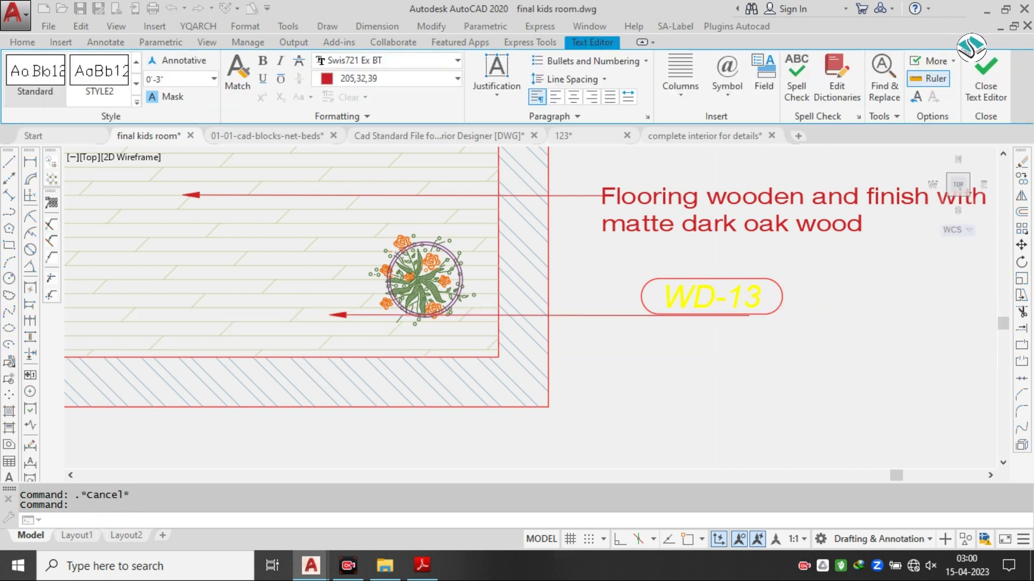
key("Escape")
- Move the WD-13 tag so its lower edge rests on the end of the textless leader
left_click(819, 267)
left_click(716, 294)
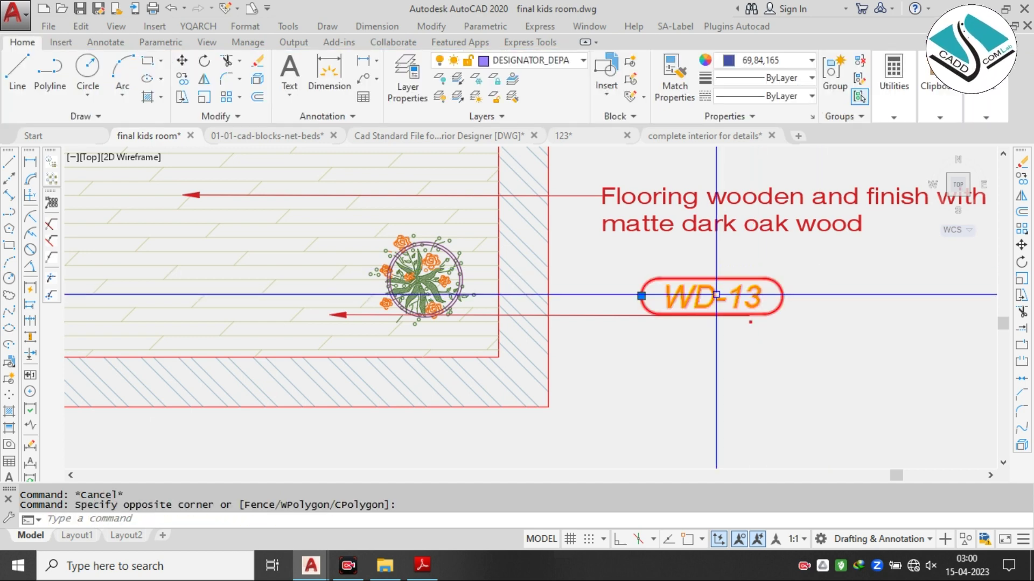
type("M")
key("Return")
scroll(716, 295, "up", 4)
left_click(723, 316)
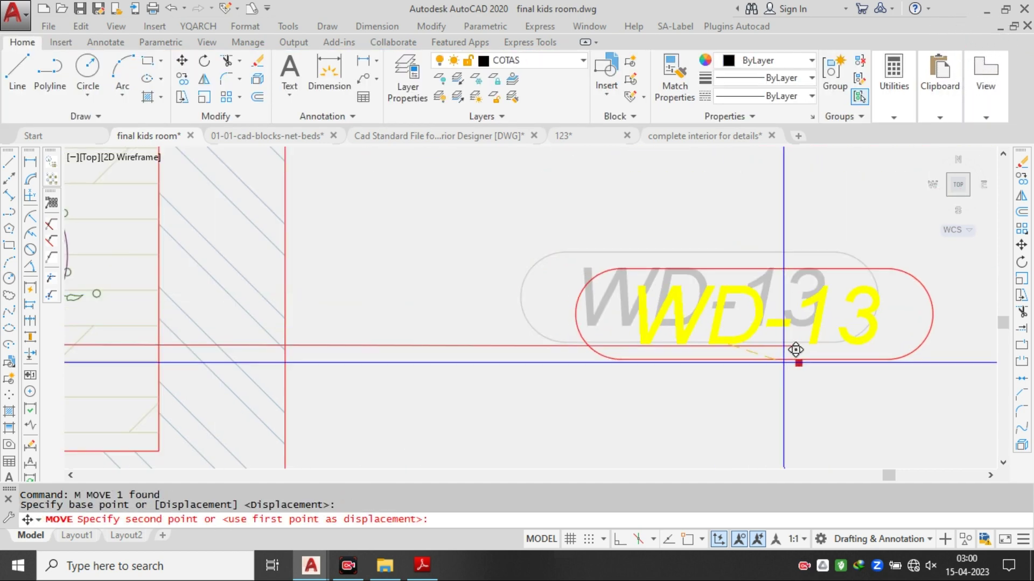
left_click(708, 313)
- Examine the finish codes and their material descriptions in the finishes legend beside the symbols table
scroll(710, 352, "down", 6)
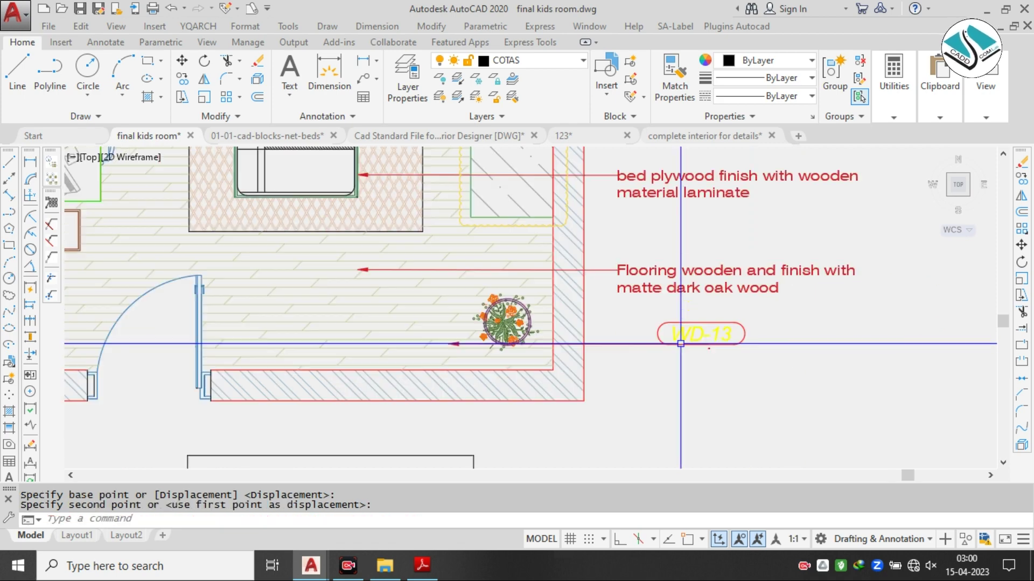
scroll(710, 352, "down", 4)
scroll(711, 353, "up", 2)
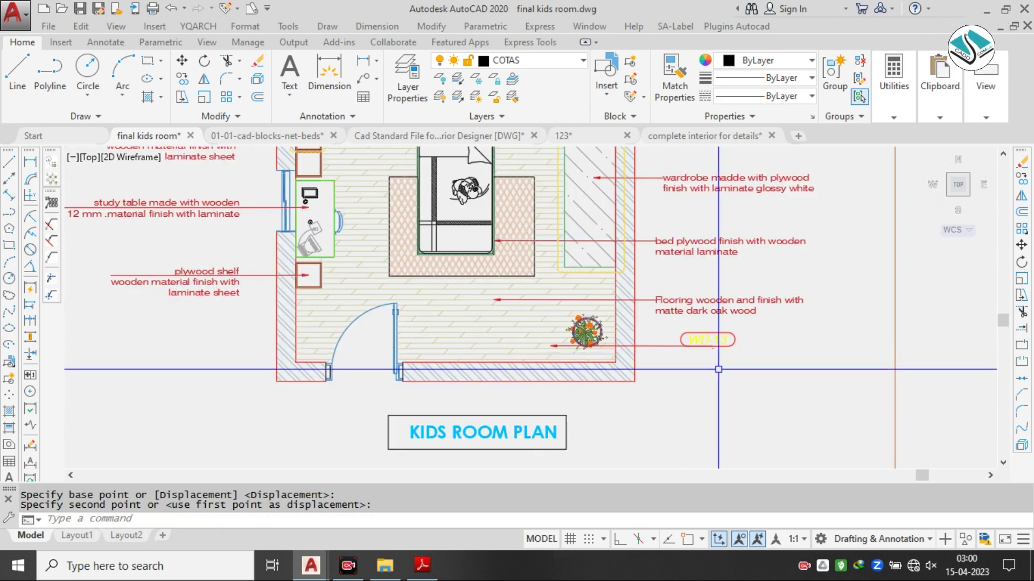
scroll(700, 356, "down", 10)
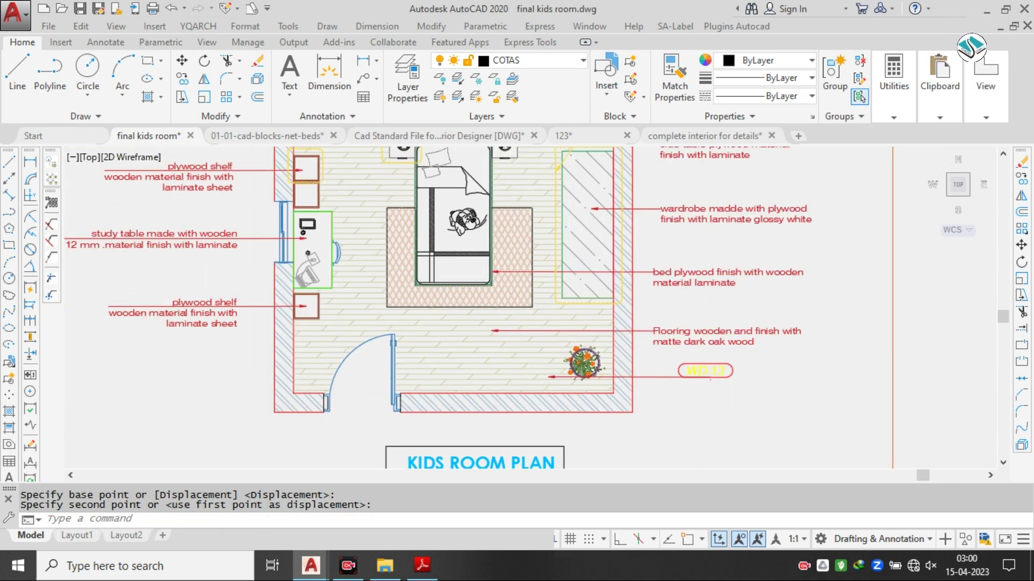
scroll(393, 342, "up", 12)
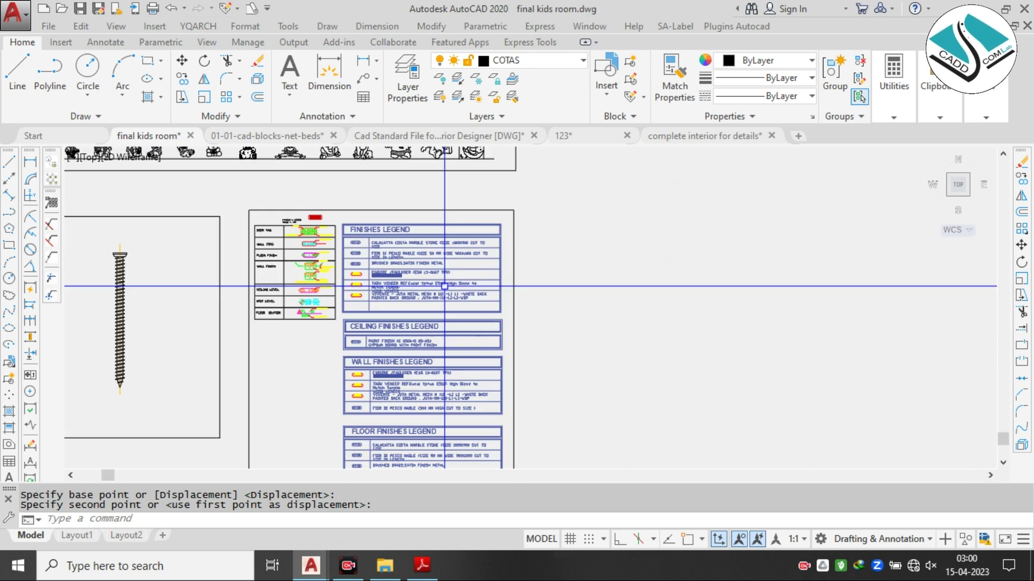
scroll(323, 269, "up", 3)
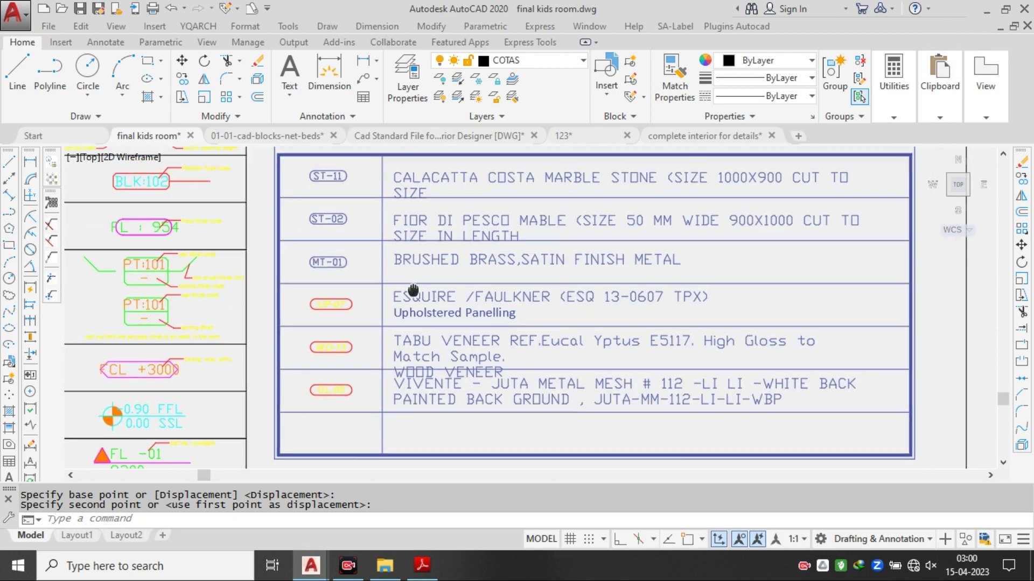
scroll(304, 271, "down", 3)
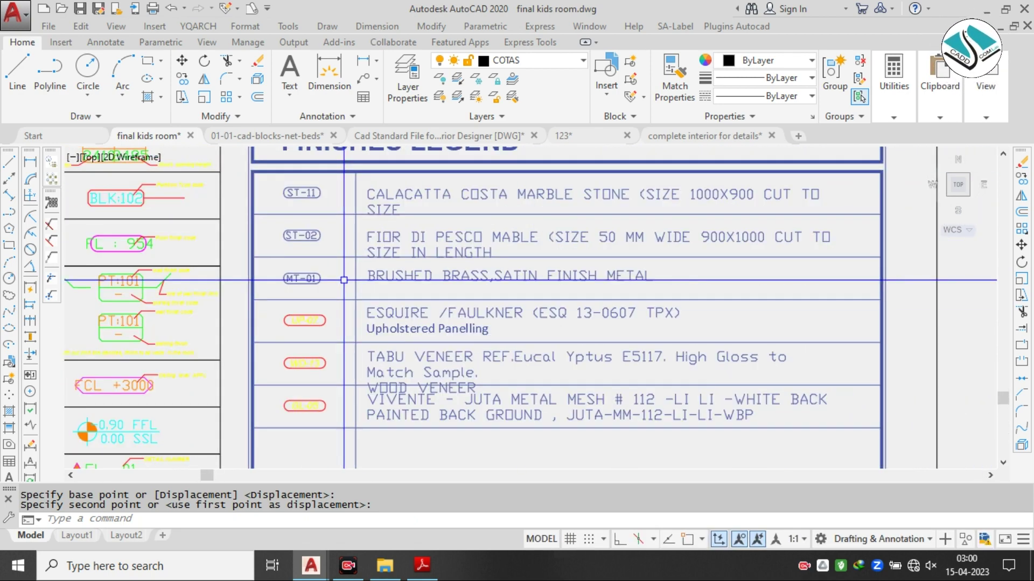
middle_click_drag(334, 230, 345, 59)
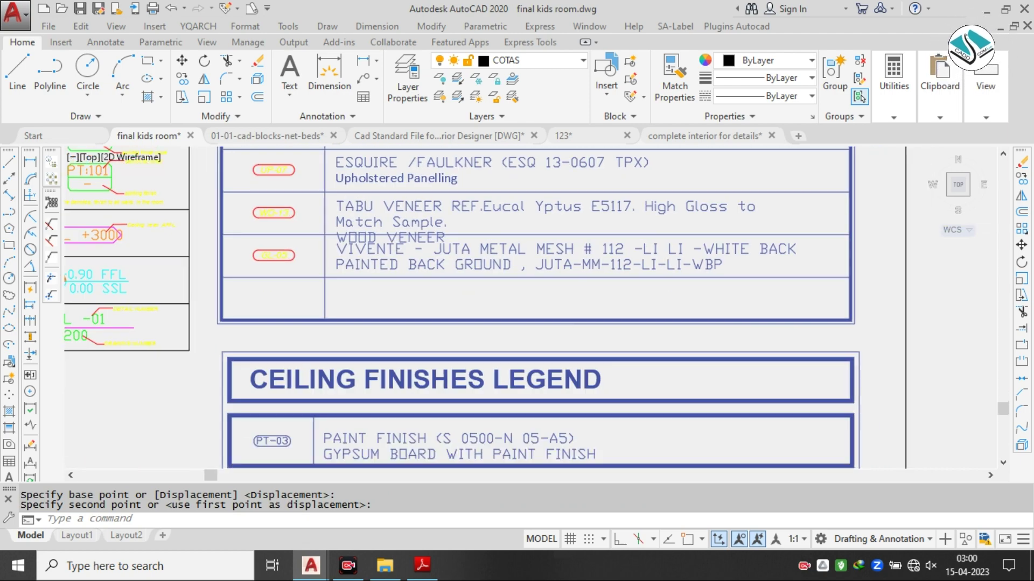
scroll(648, 301, "down", 6)
- Copy the WD-13 tag with its leader from the floor, placing the copy's arrowhead on the wardrobe above the wardrobe note
scroll(648, 289, "up", 8)
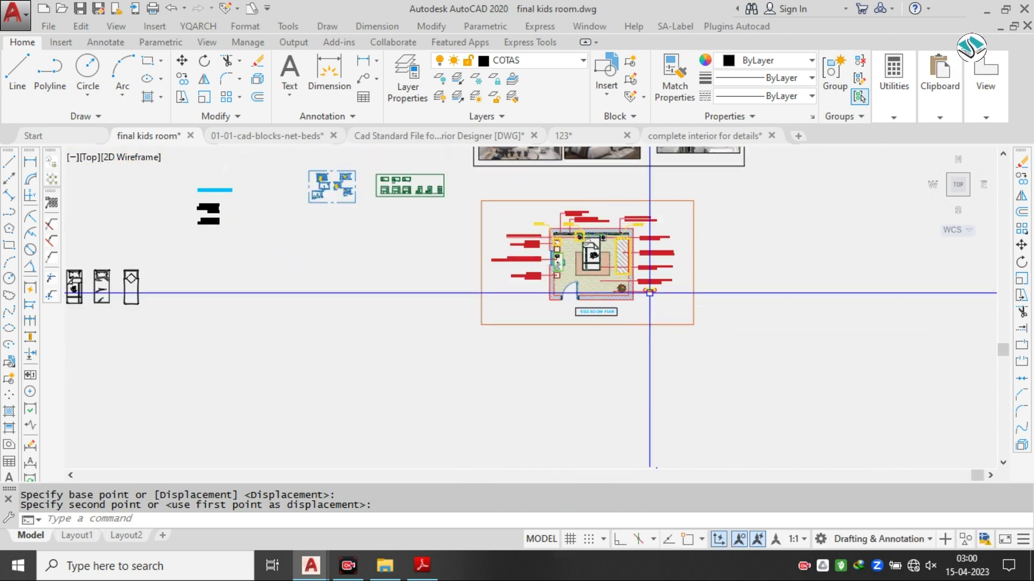
left_click(646, 293)
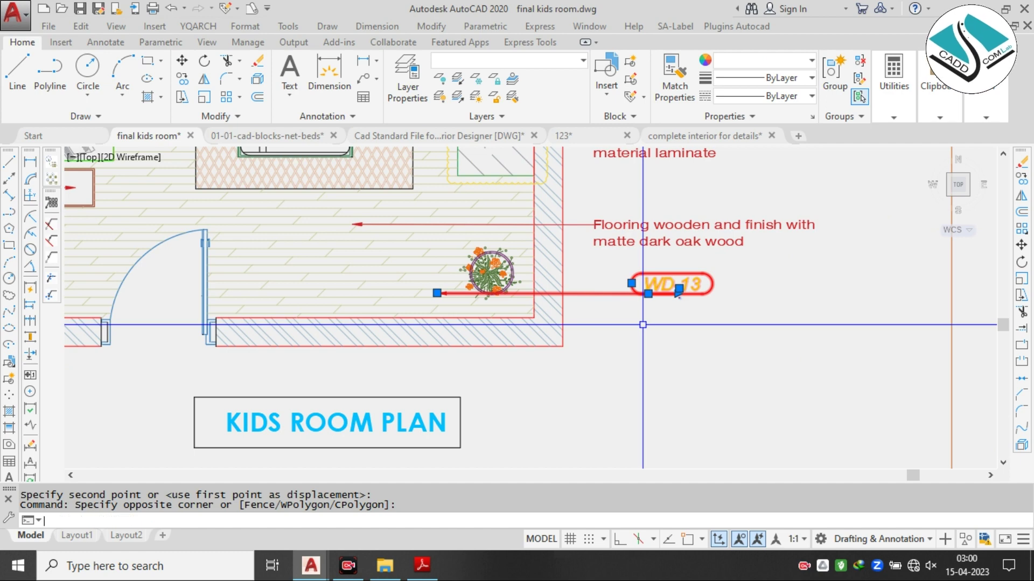
type("co")
key("Return")
scroll(487, 292, "up", 2)
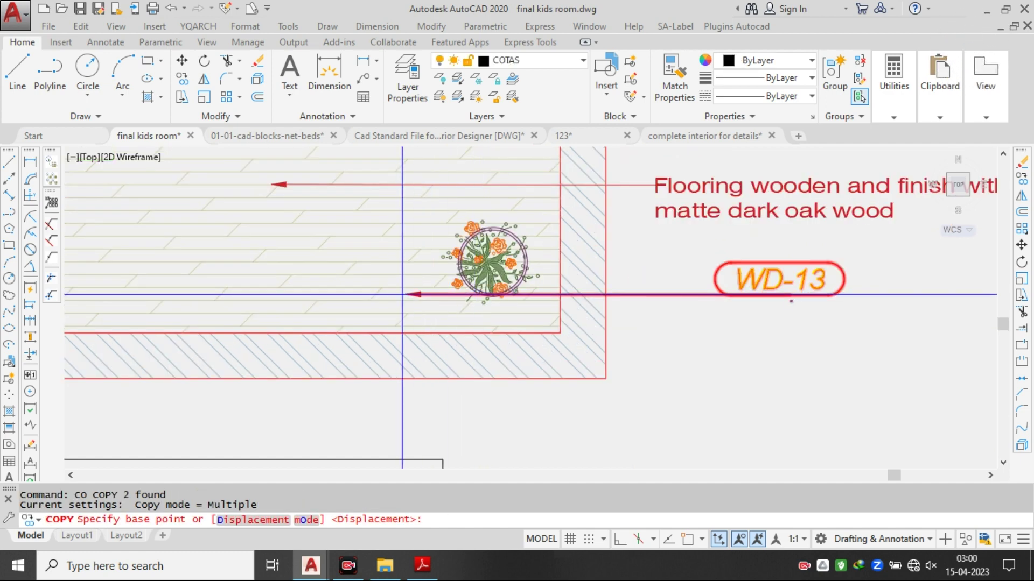
left_click(409, 294)
scroll(415, 291, "down", 4)
scroll(438, 261, "up", 3)
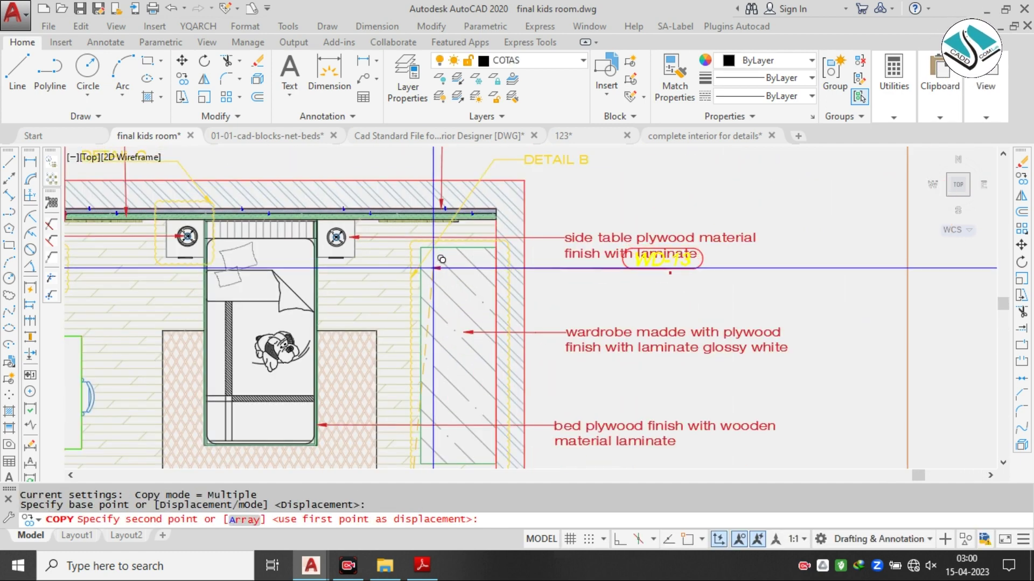
left_click(466, 289)
- Place another copy of the WD-13 tag and leader with its arrowhead at the side table between the bed and wardrobe
scroll(462, 288, "down", 2)
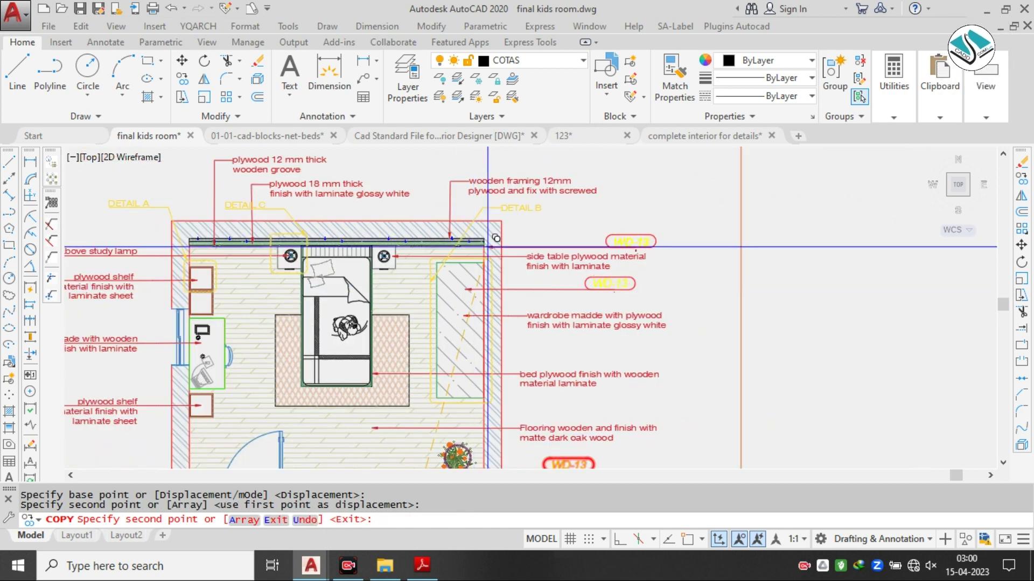
middle_click_drag(436, 250, 520, 281)
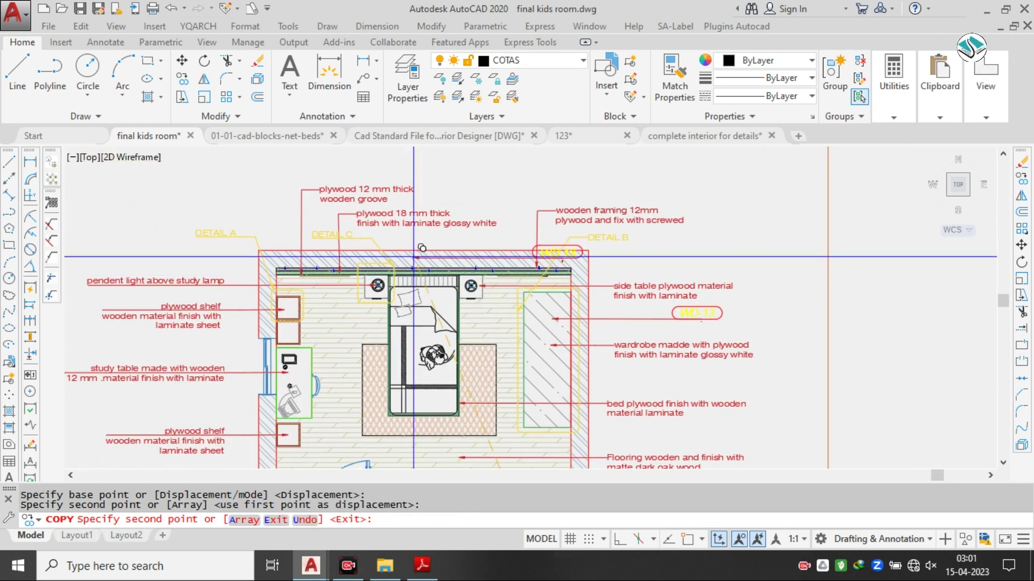
scroll(487, 270, "up", 3)
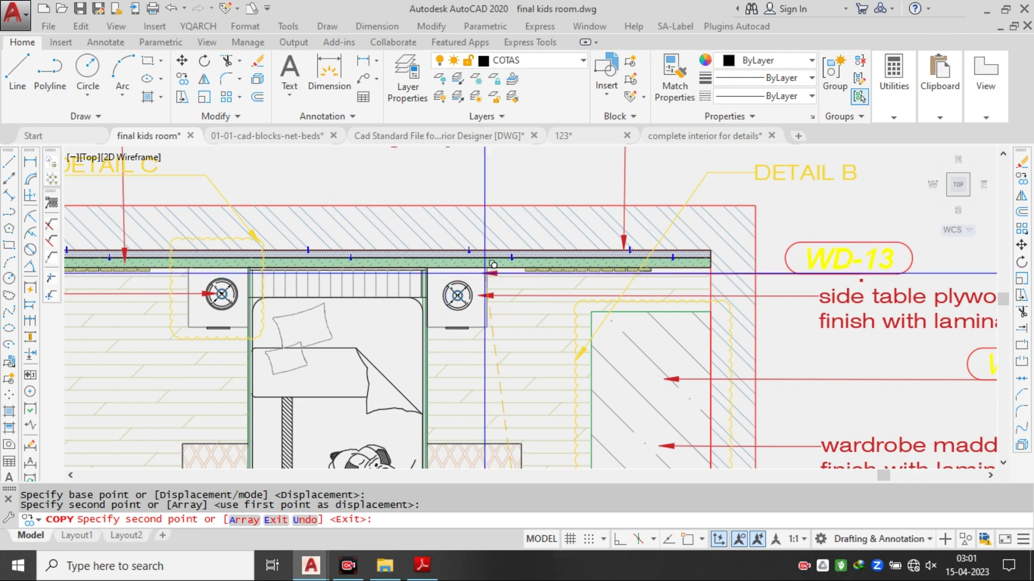
left_click(485, 274)
scroll(484, 273, "down", 3)
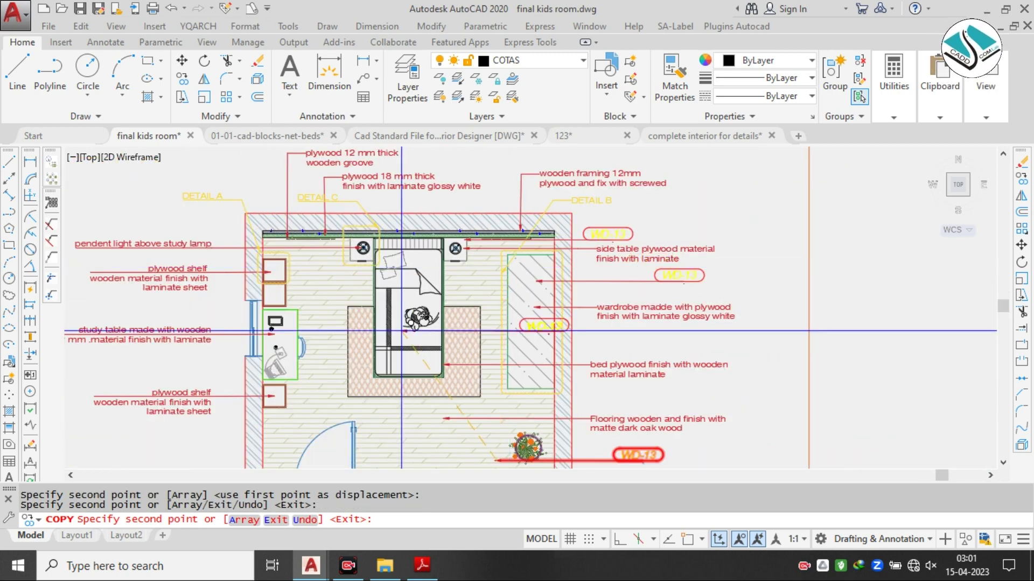
scroll(497, 239, "up", 3)
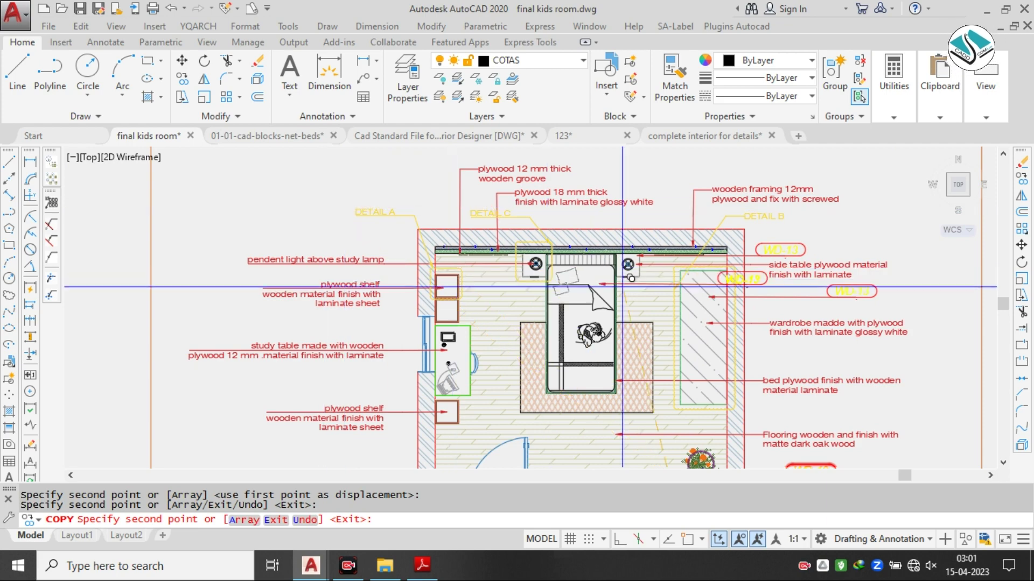
key("Escape")
- Mirror the side table's WD-13 tag and leader about a vertical line with ortho on, keeping the originals
scroll(723, 264, "up", 2)
left_click_drag(838, 209, 797, 244)
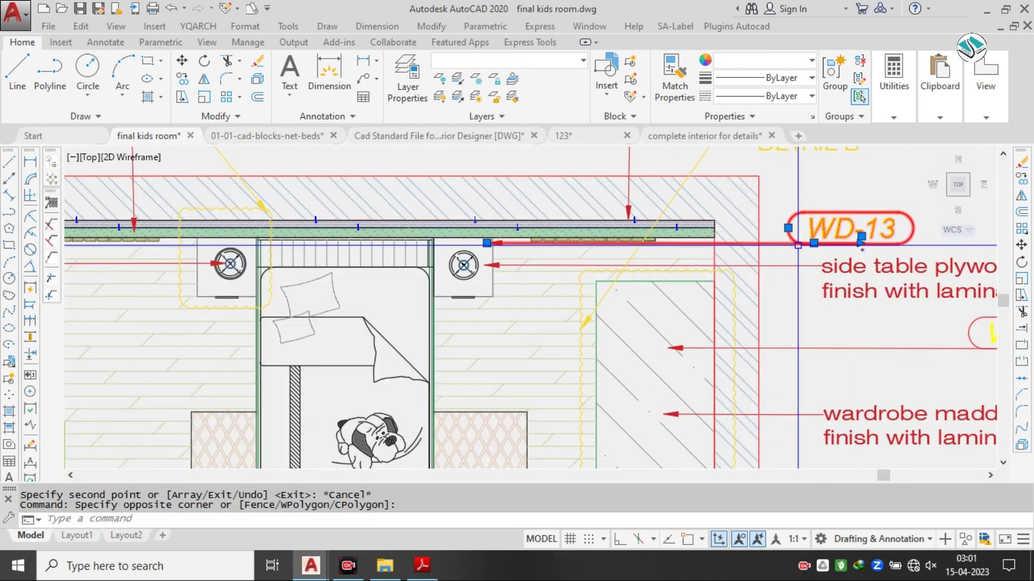
type("MI")
key("Return")
scroll(596, 226, "down", 6)
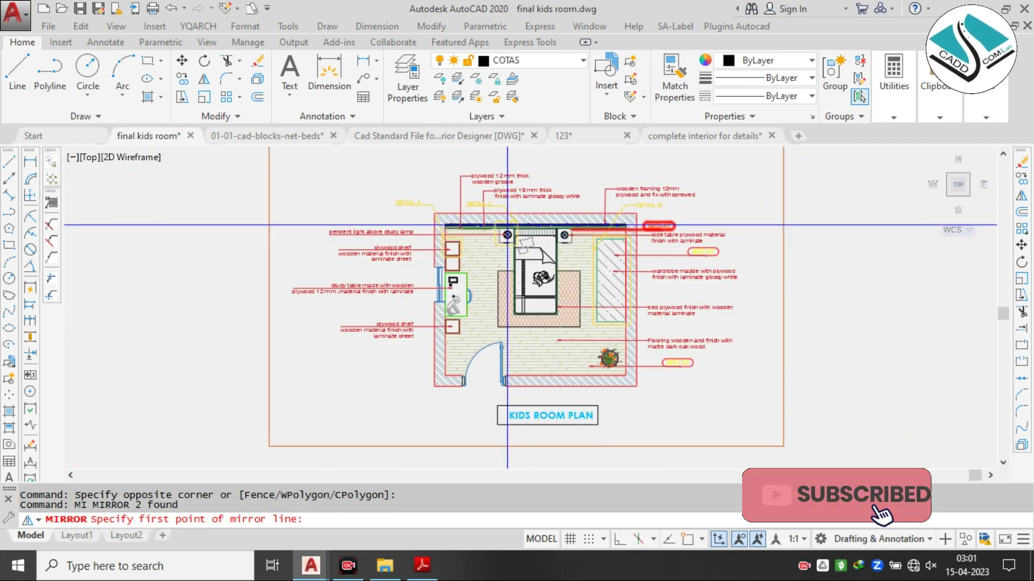
left_click(574, 164)
key("F8")
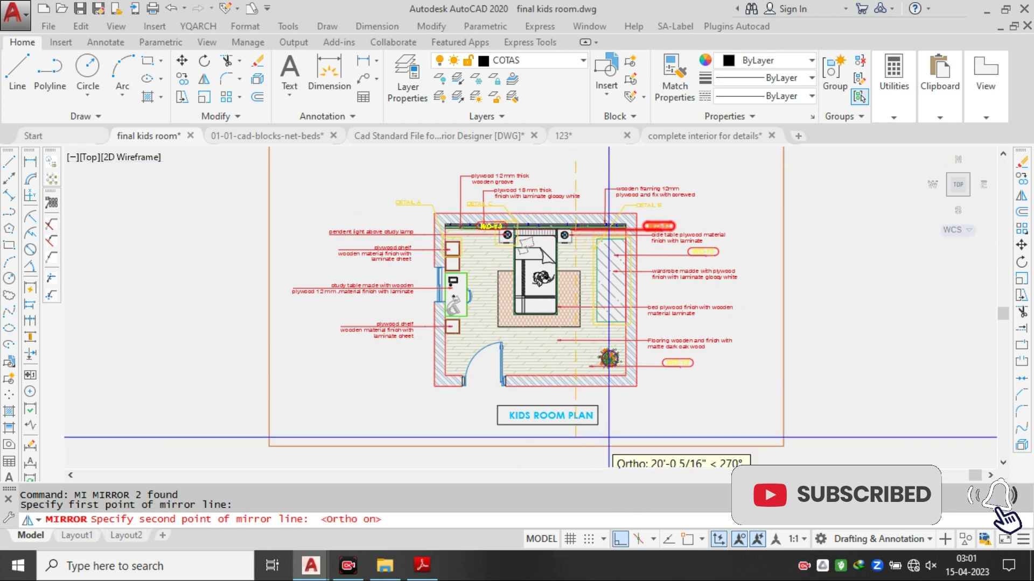
left_click(630, 415)
key("Return")
- Move the mirrored WD-13 tag and leader with ortho off so its arrowhead sits on the upper plywood shelf
scroll(518, 245, "up", 8)
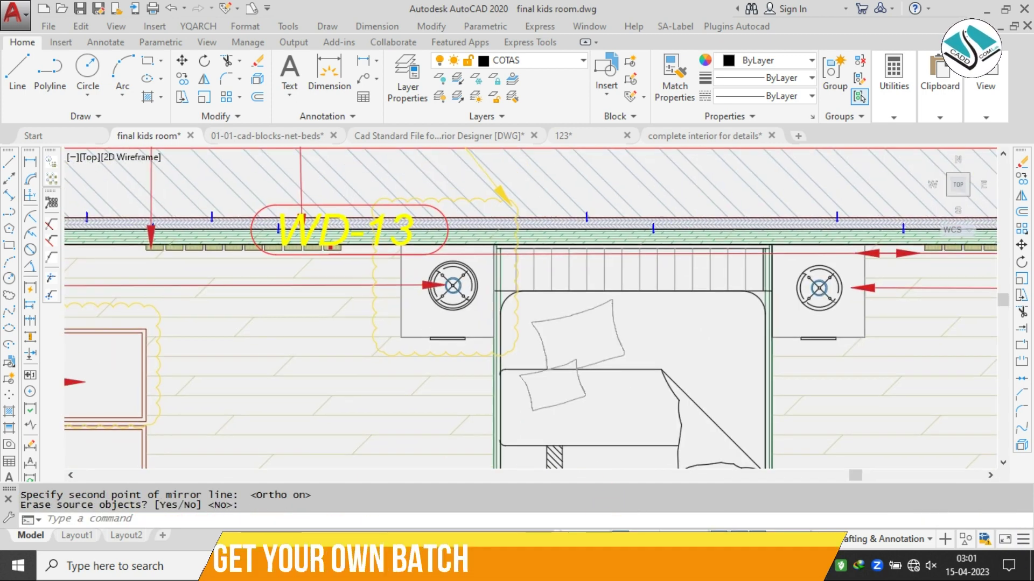
left_click(417, 227)
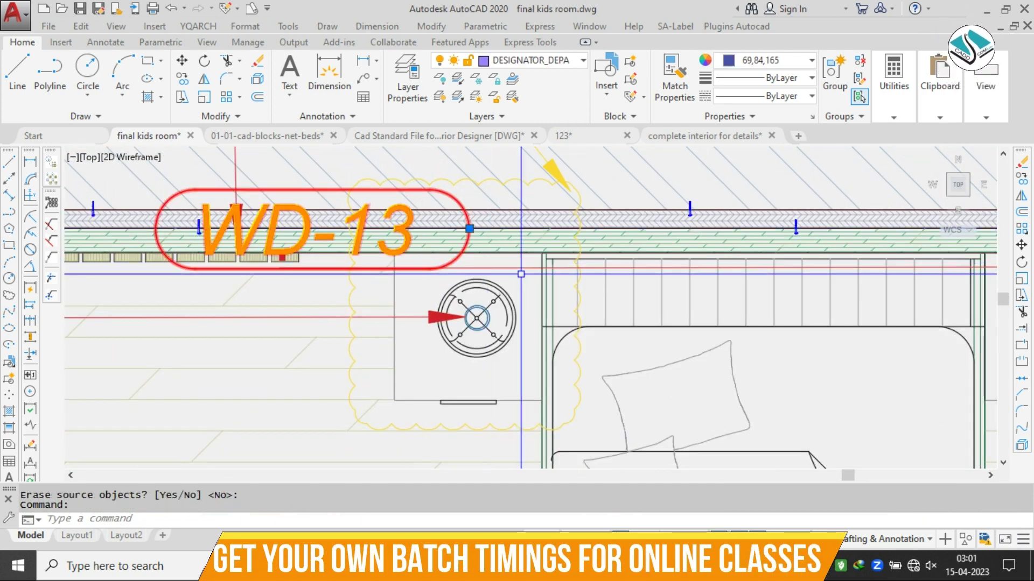
type("m")
key("Return")
scroll(522, 269, "down", 4)
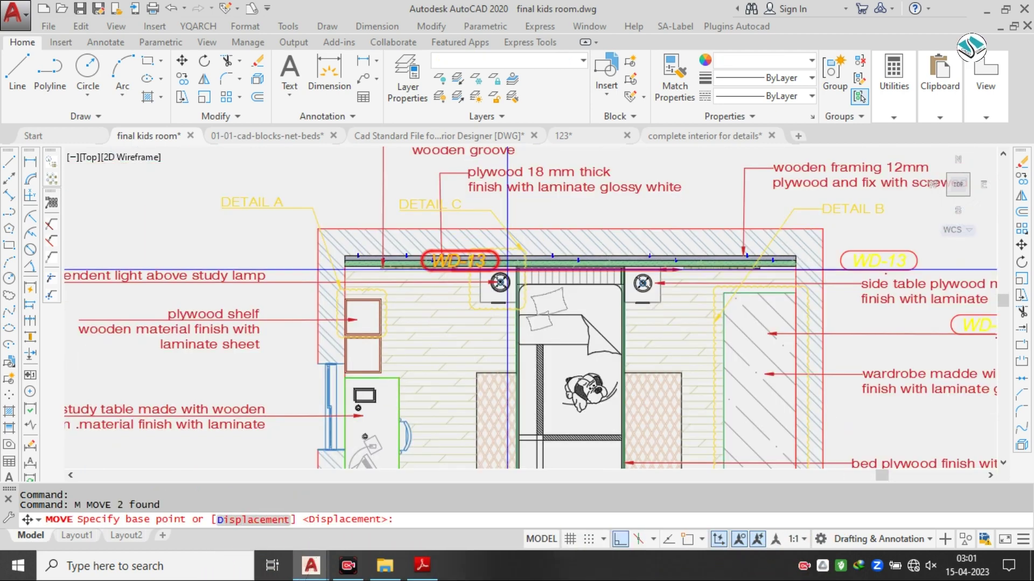
scroll(675, 267, "up", 3)
left_click(668, 268)
scroll(759, 268, "down", 6)
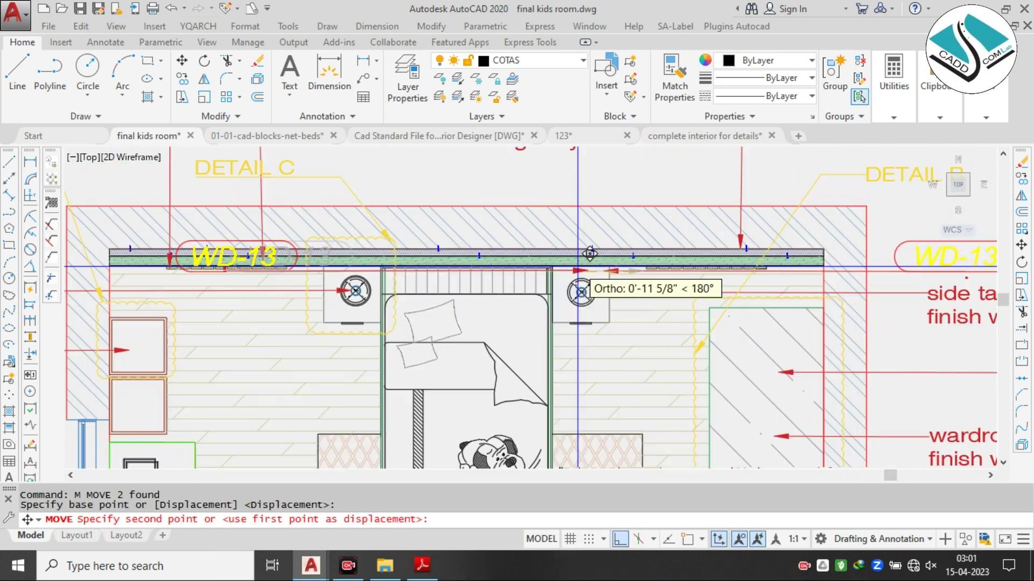
scroll(586, 287, "up", 2)
left_click(620, 539)
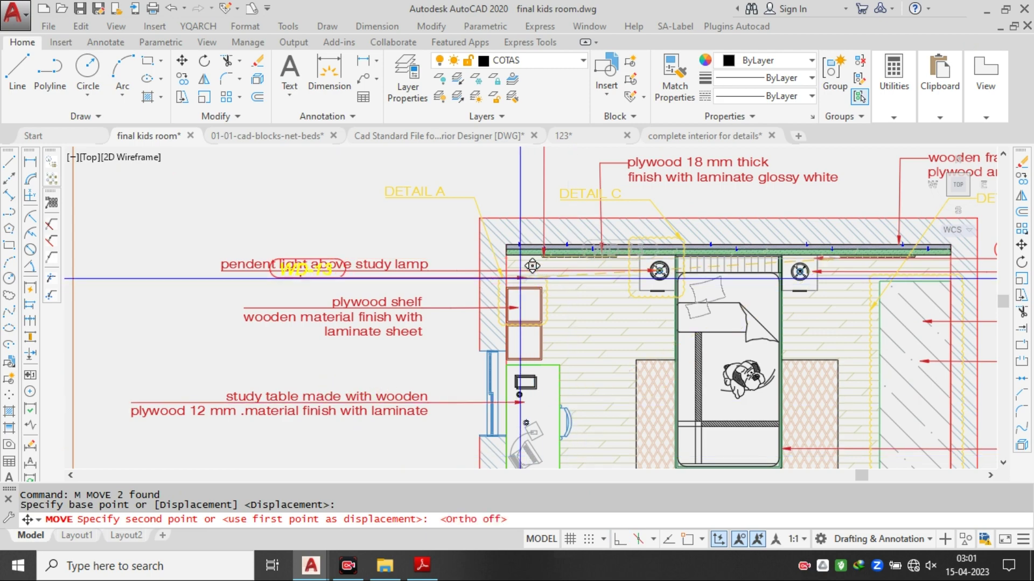
scroll(520, 275, "up", 2)
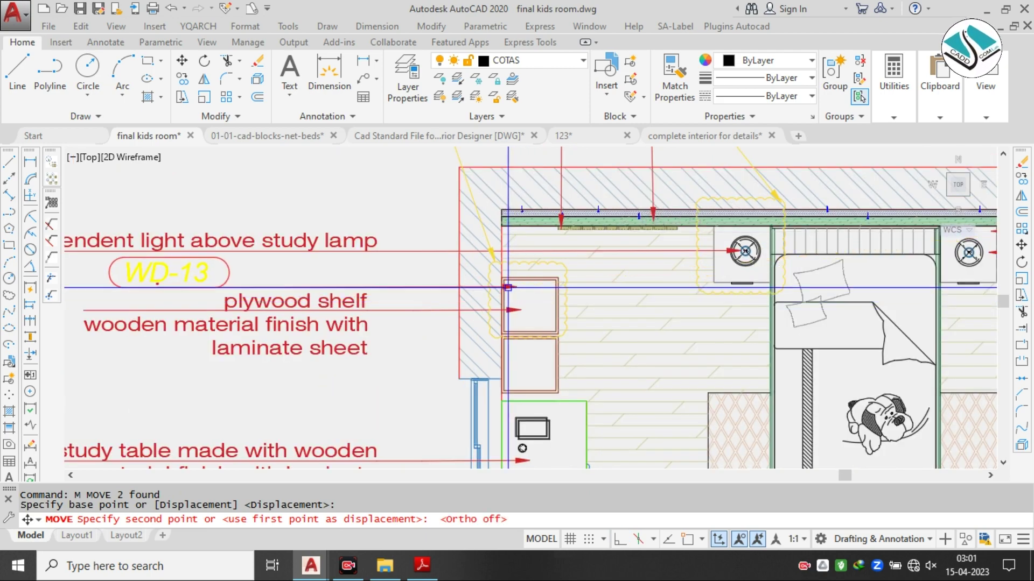
left_click(507, 287)
- Change the finish code in the plywood shelf's tag to WD-01
scroll(507, 287, "down", 2)
scroll(503, 276, "up", 1)
scroll(421, 280, "down", 1)
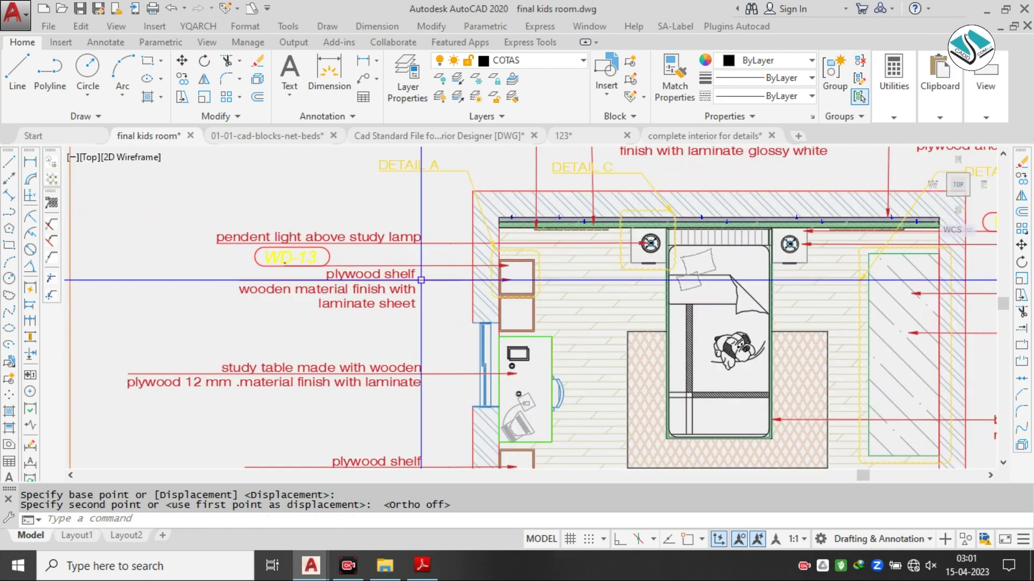
scroll(314, 249, "up", 3)
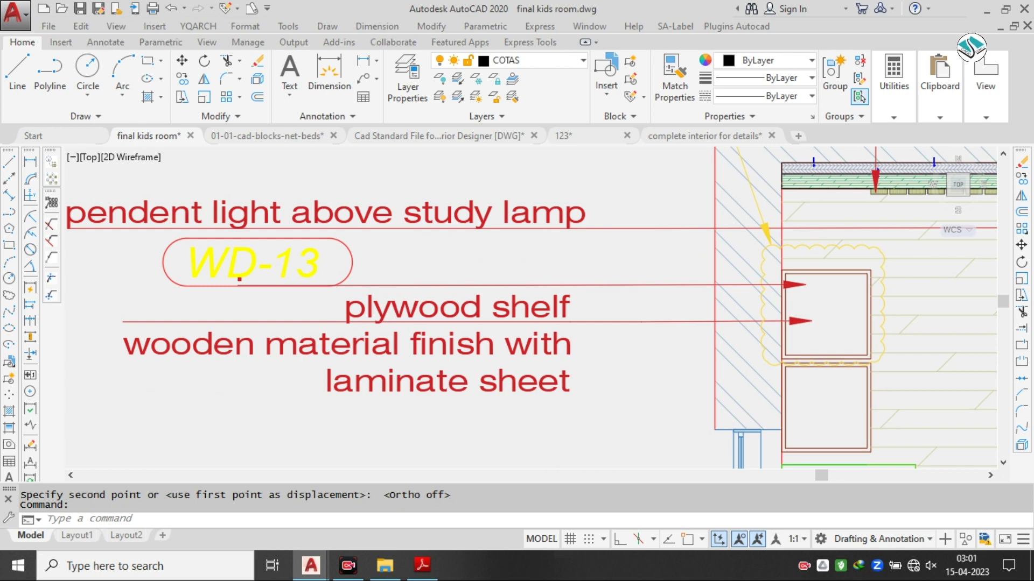
double_click(337, 249)
double_click(383, 327)
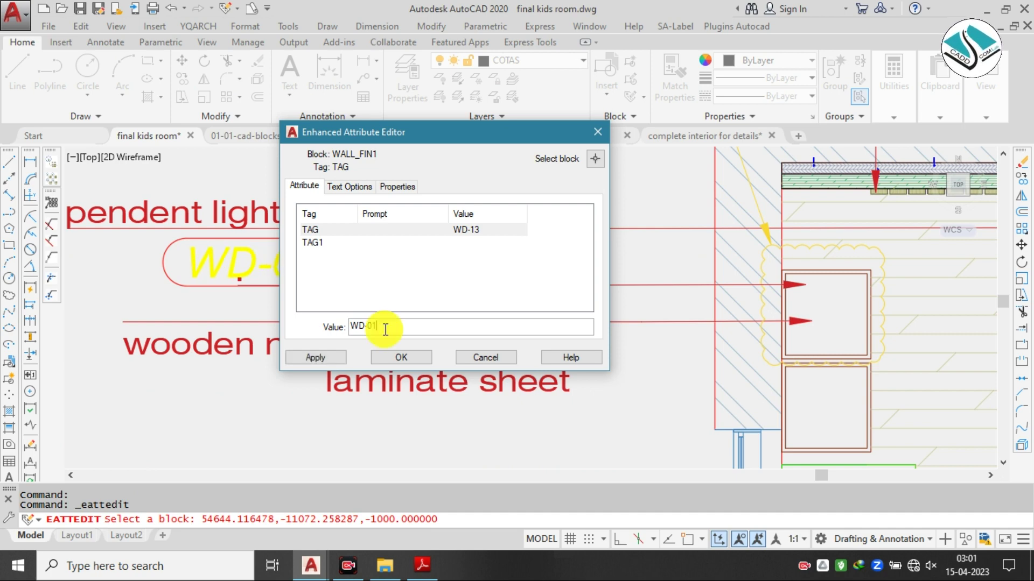
left_click(396, 359)
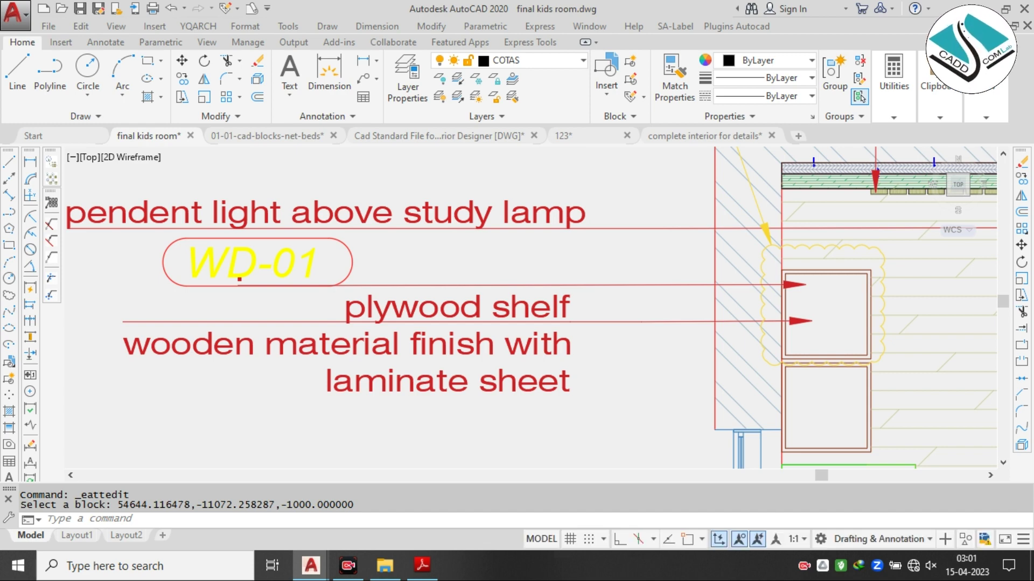
left_click(402, 353)
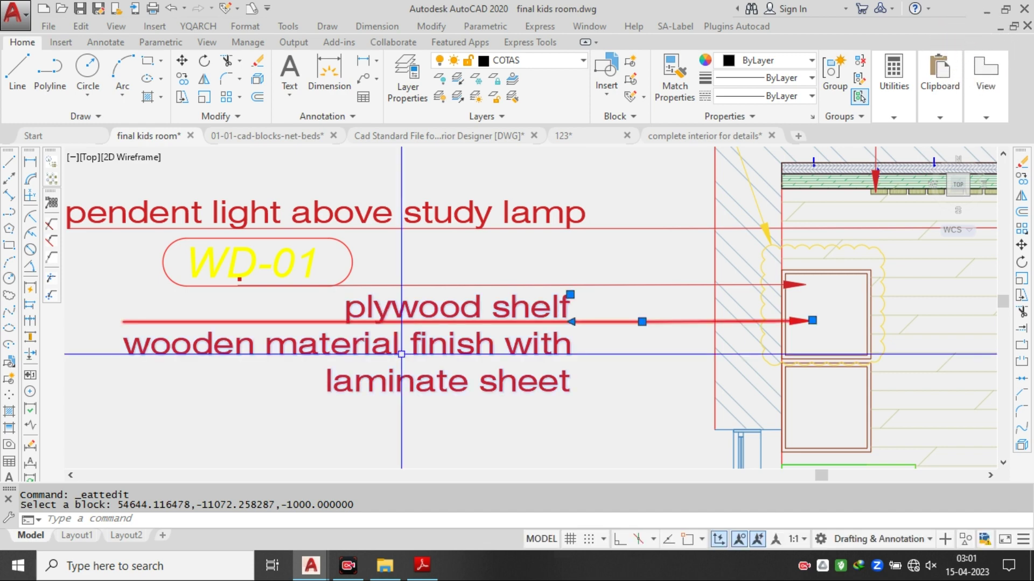
scroll(413, 288, "down", 7)
key("Escape")
- Change the finish code in the side table's tag to WD-05
middle_click_drag(743, 301, 583, 282)
scroll(584, 282, "up", 2)
scroll(509, 236, "up", 2)
scroll(500, 232, "up", 4)
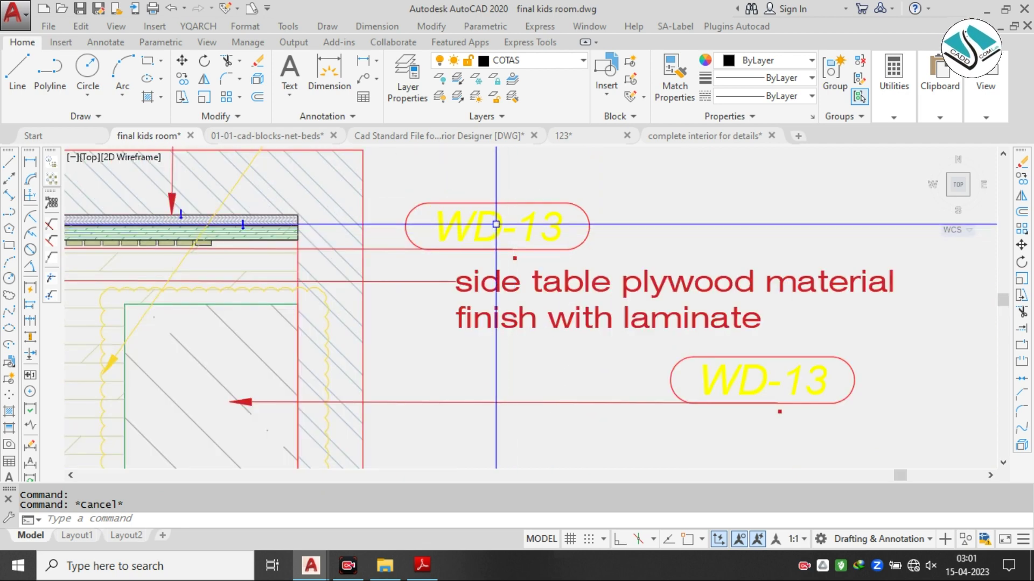
double_click(535, 224)
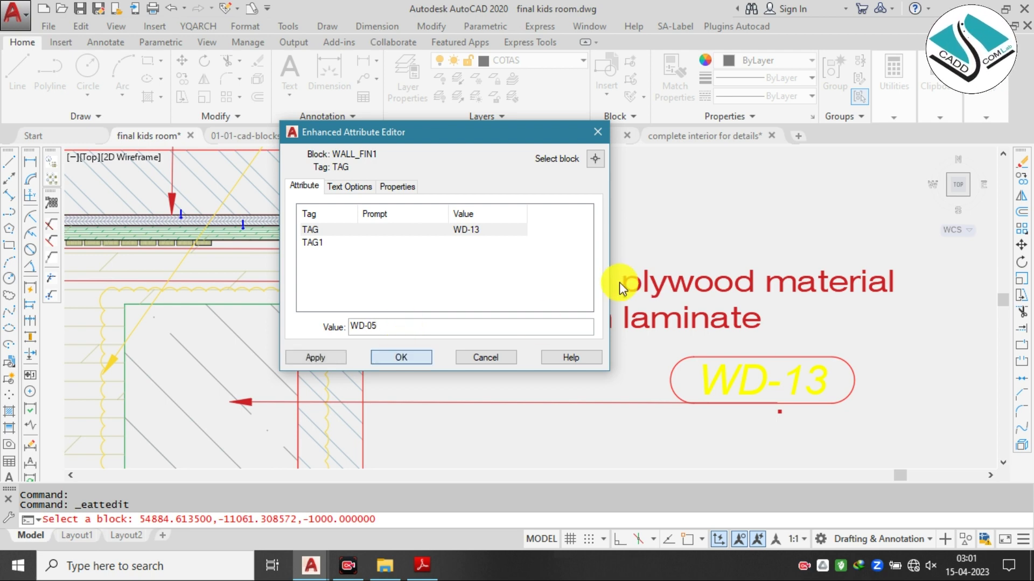
left_click(667, 215)
key("Escape")
middle_click_drag(772, 380, 634, 277)
left_click(632, 273)
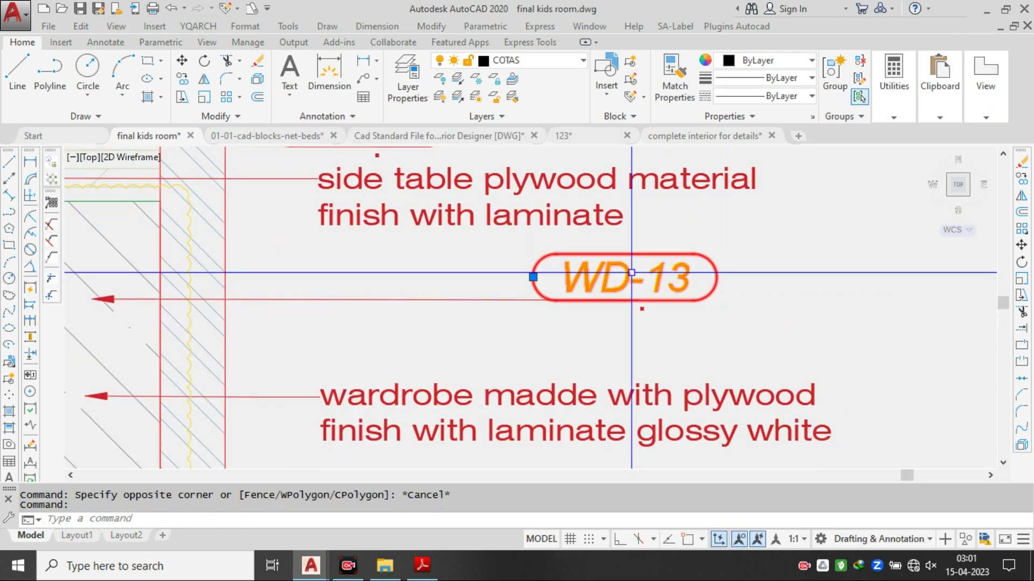
key("Escape")
- Change the finish code in the tag below the flooring note to WD-10
scroll(631, 273, "down", 5)
scroll(569, 366, "up", 6)
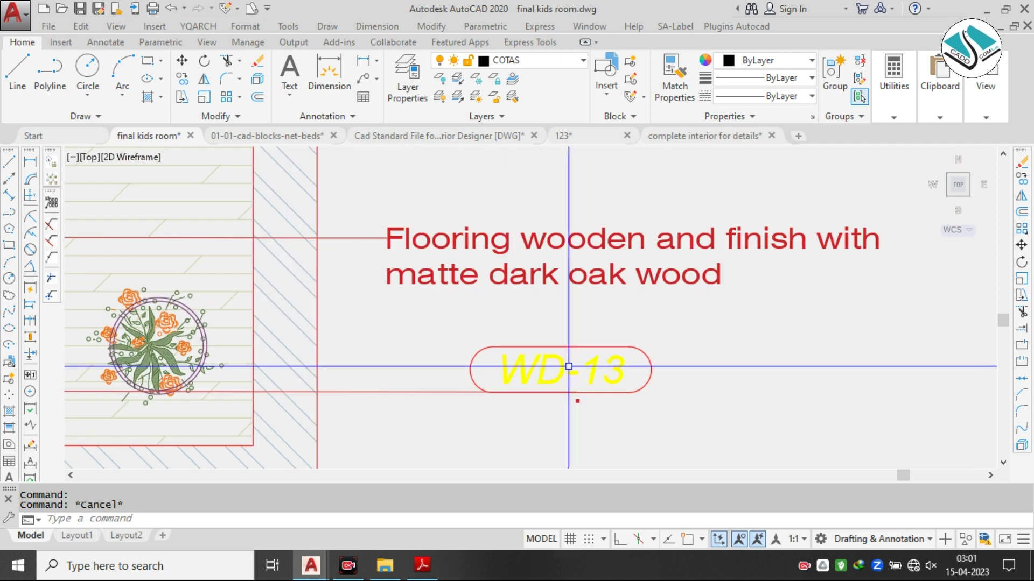
double_click(569, 366)
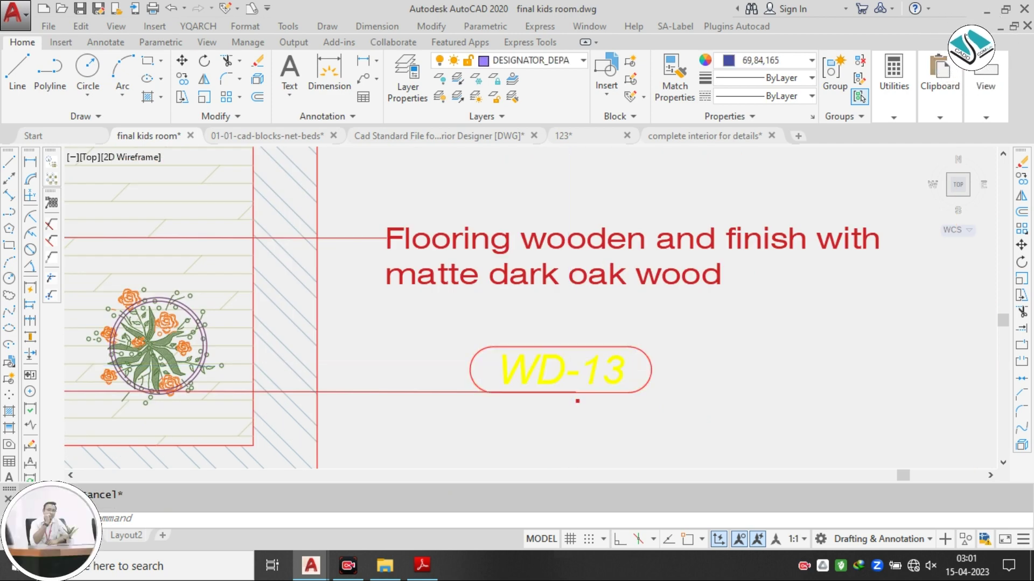
left_click(395, 327)
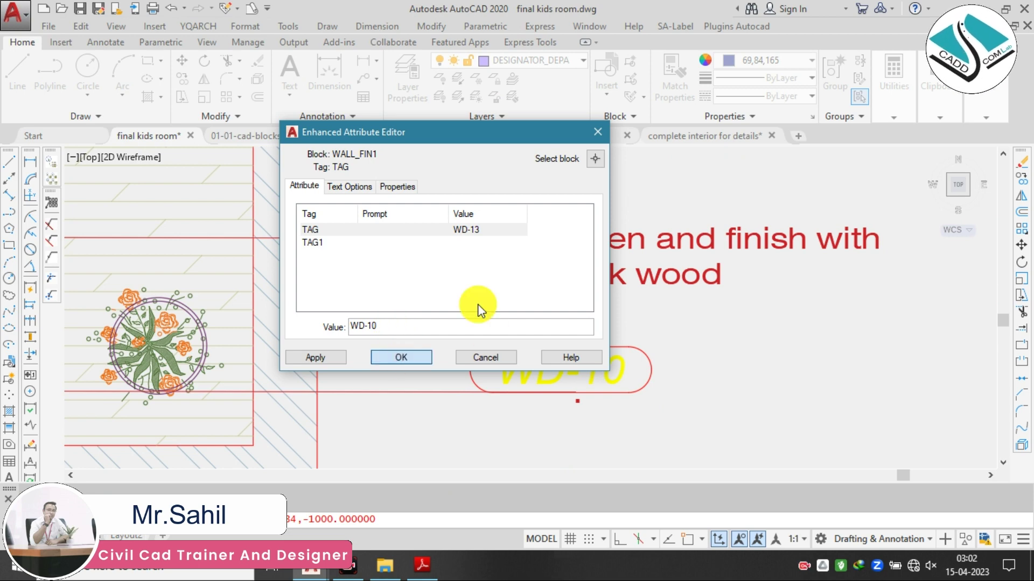
key("Return")
scroll(808, 344, "down", 5)
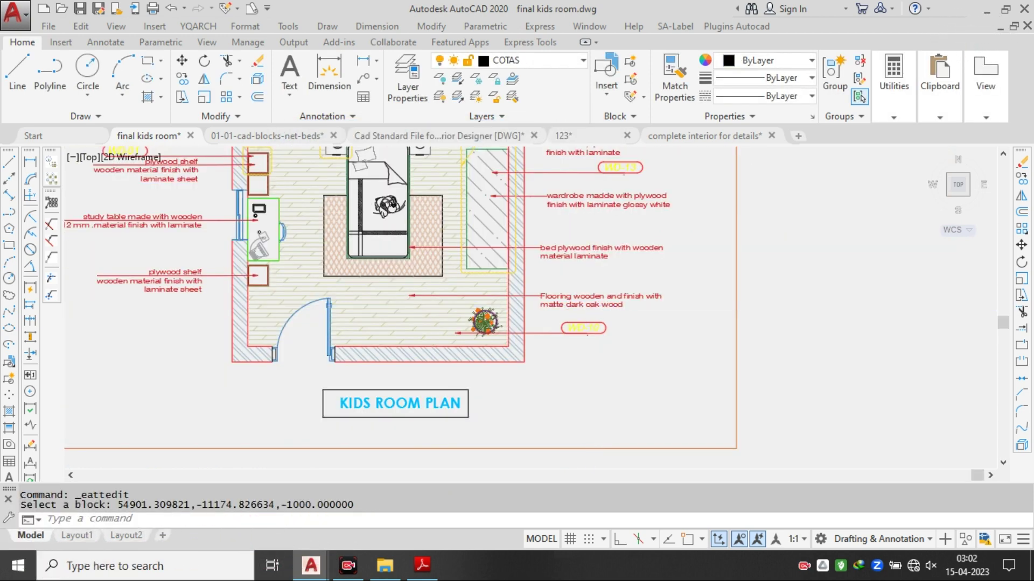
key("Escape")
- Examine the floor, ceiling and wall finishes legends and the wall finish tags in the symbols table
scroll(739, 335, "down", 2)
scroll(465, 212, "up", 4)
scroll(493, 221, "down", 2)
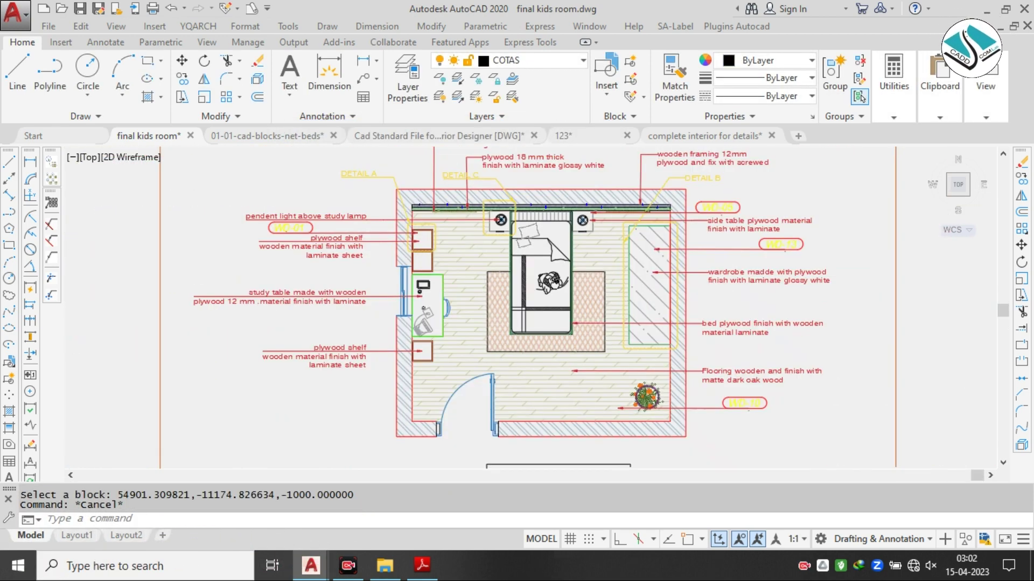
scroll(275, 300, "down", 4)
scroll(432, 295, "up", 6)
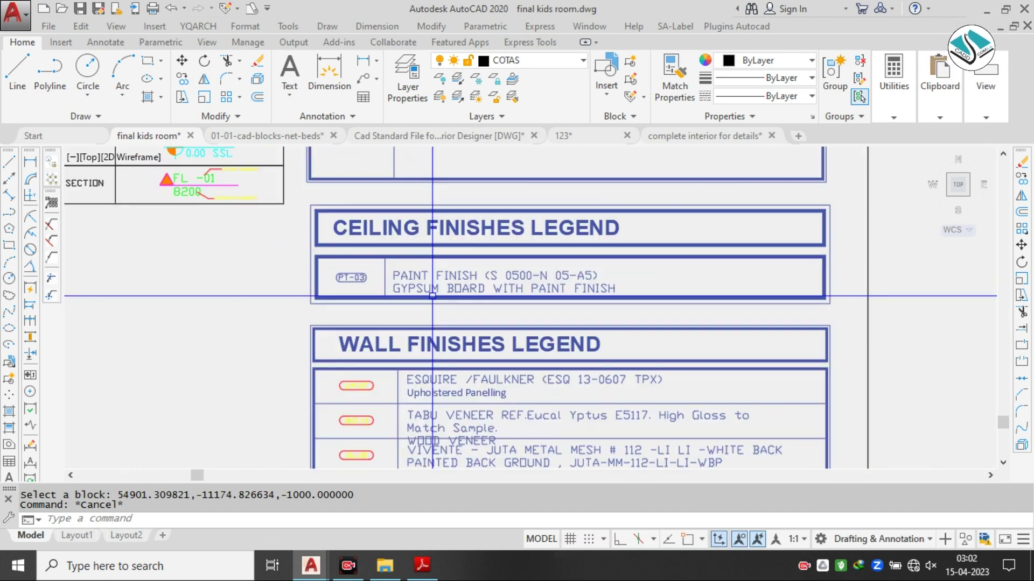
middle_click_drag(537, 384, 519, 252)
middle_click_drag(457, 453, 471, 204)
scroll(471, 265, "up", 2)
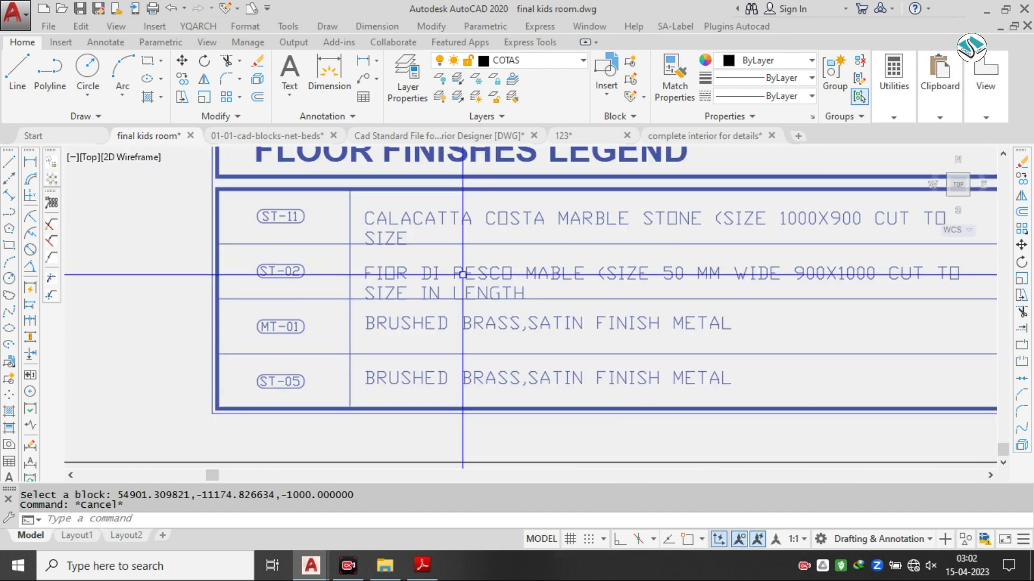
scroll(462, 275, "down", 5)
scroll(459, 269, "up", 4)
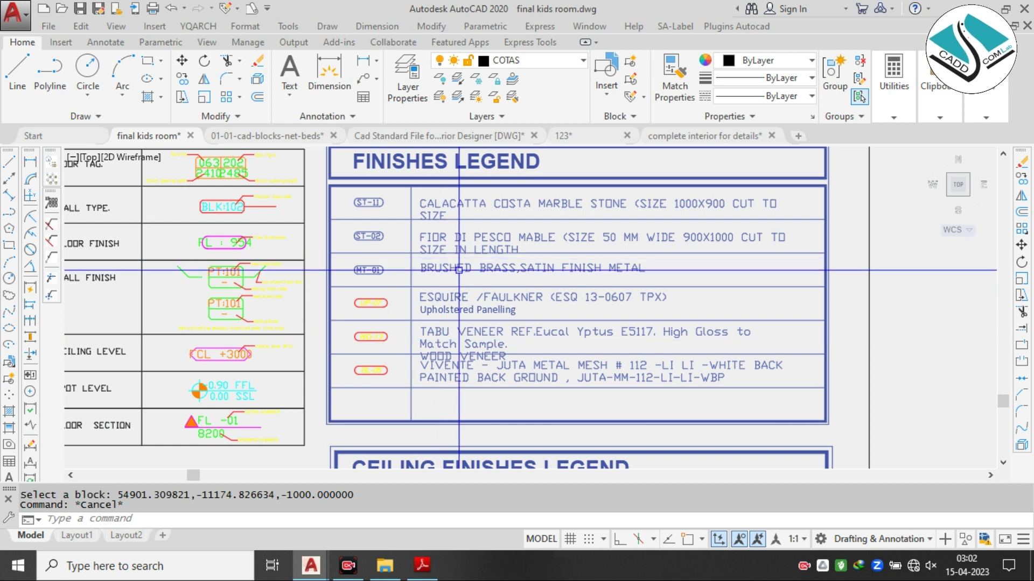
middle_click_drag(499, 296, 683, 294)
scroll(316, 293, "up", 2)
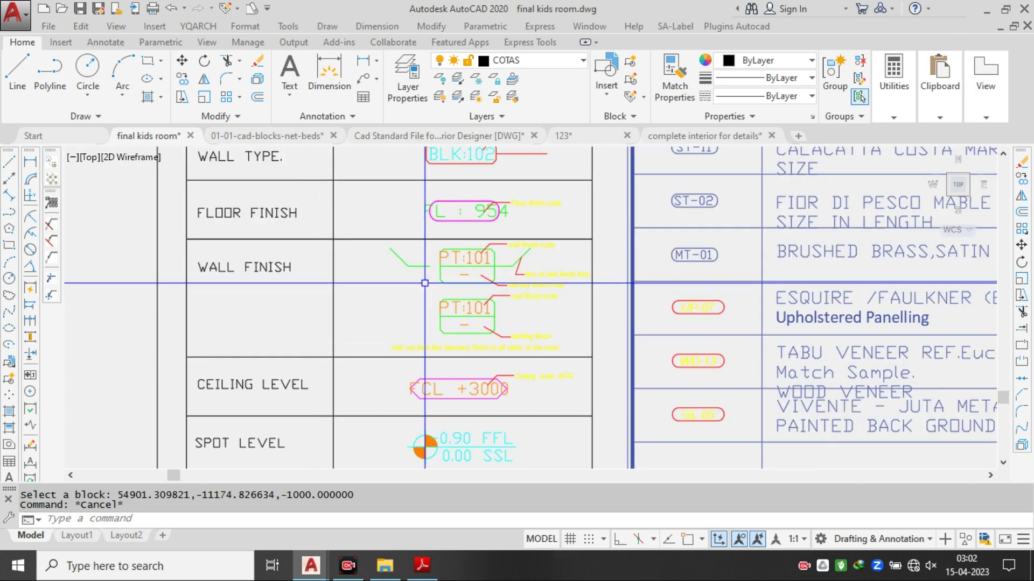
scroll(445, 273, "up", 2)
scroll(476, 246, "up", 2)
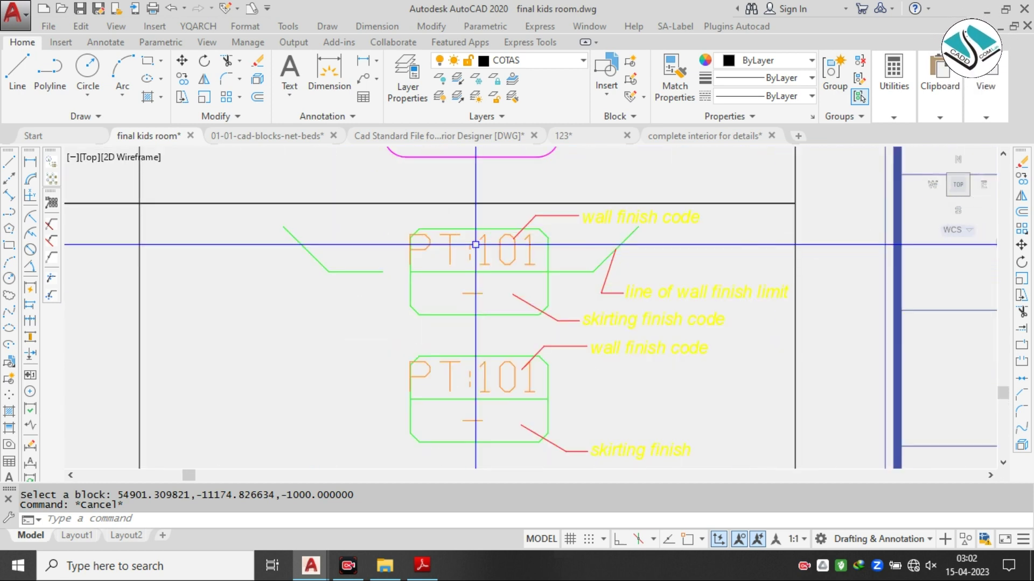
scroll(527, 251, "down", 2)
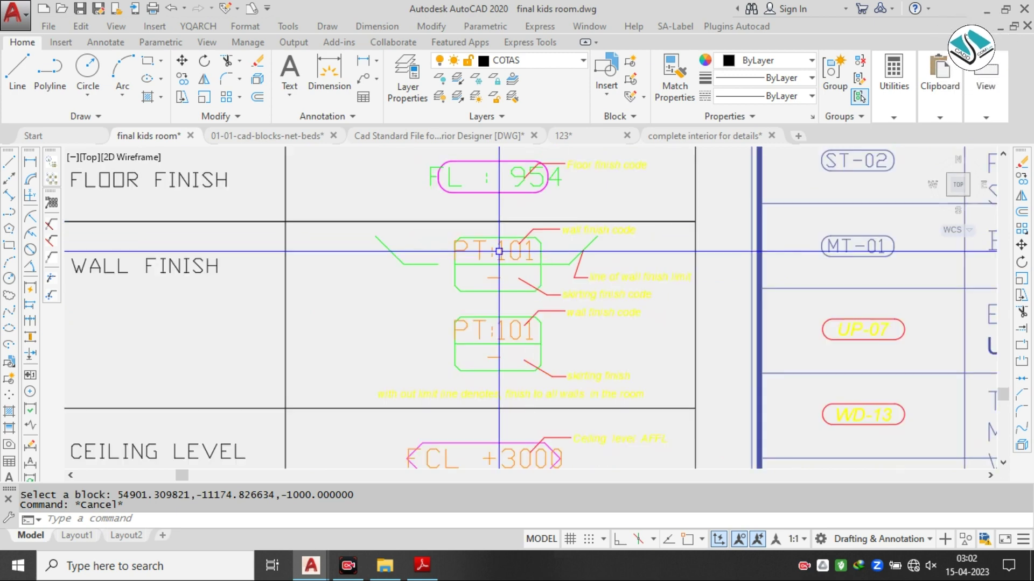
- Copy the upper PT:101 wall finish tag from the symbols table to above the pendent light note, outside the room's upper-left corner
left_click(409, 260)
key("Escape")
left_click(474, 259)
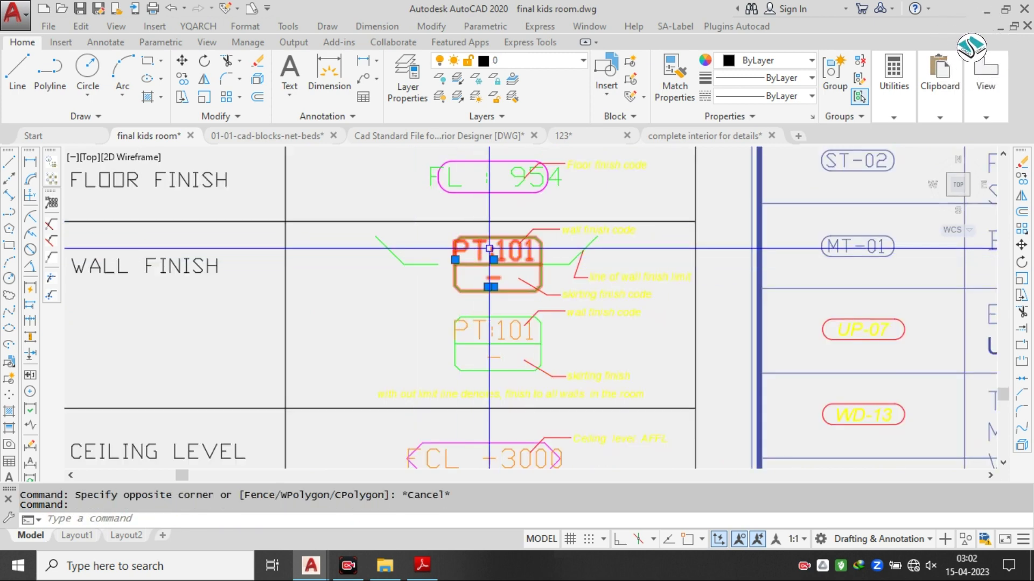
key("space")
left_click(489, 248)
scroll(334, 312, "down", 14)
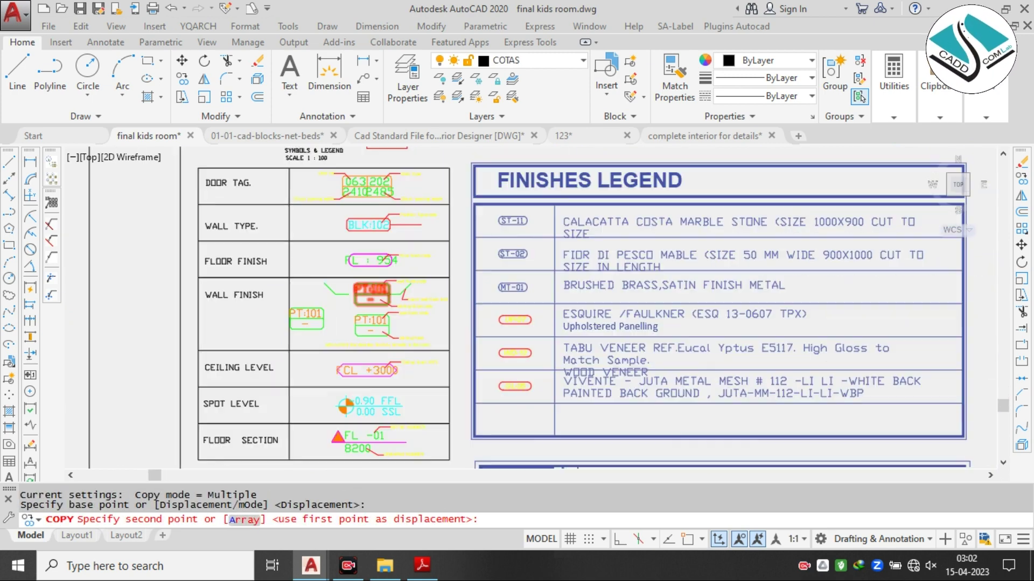
middle_click_drag(669, 237, 312, 299)
scroll(480, 284, "up", 10)
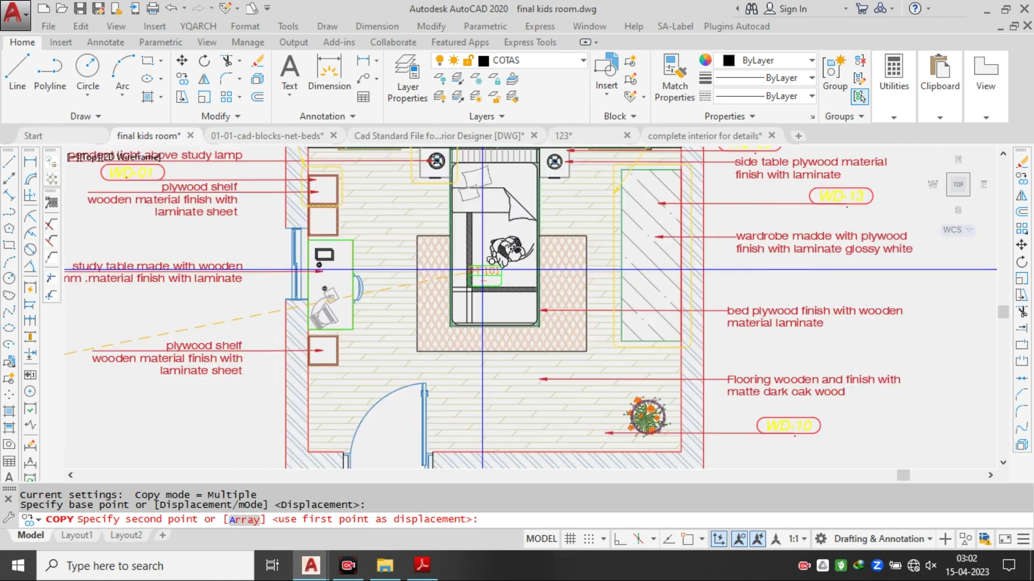
middle_click_drag(483, 268, 636, 377)
scroll(425, 246, "up", 2)
middle_click_drag(270, 210, 323, 221)
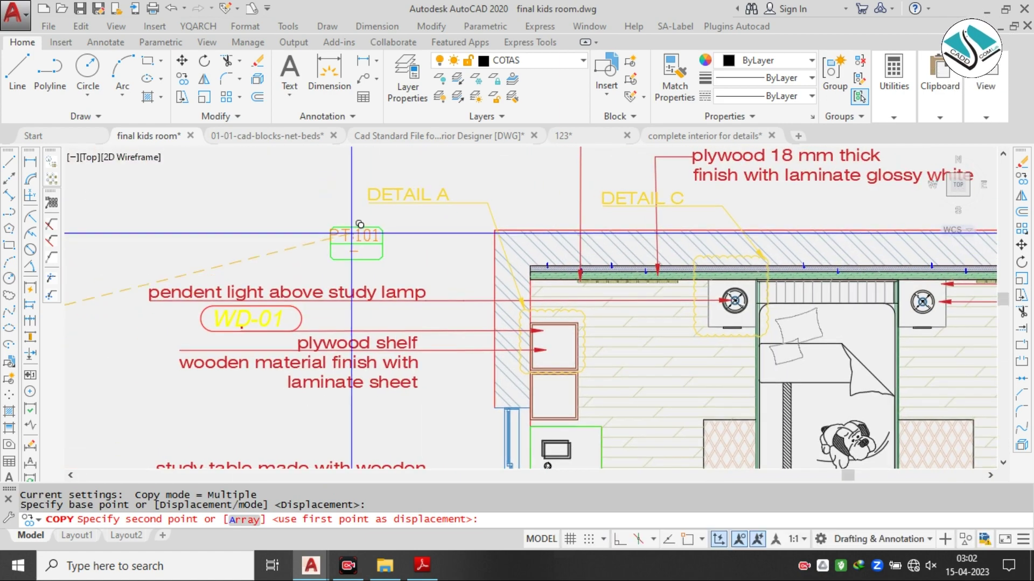
left_click(323, 222)
key("Escape")
- Copy the DETAIL A leader from its arrowhead, placing the copy's arrowhead on the inner face of the left wall above the shelf
scroll(371, 235, "up", 2)
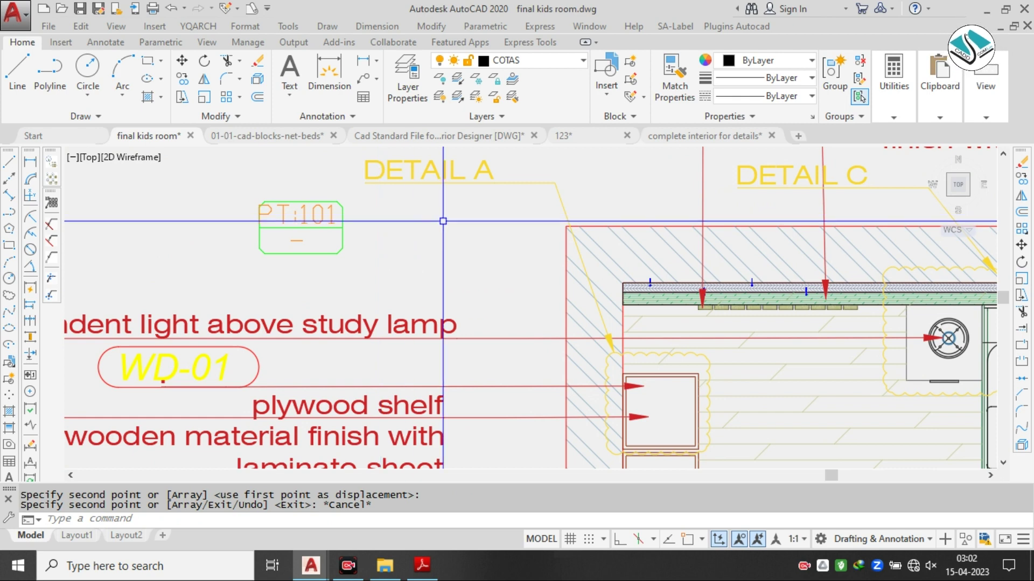
left_click(466, 179)
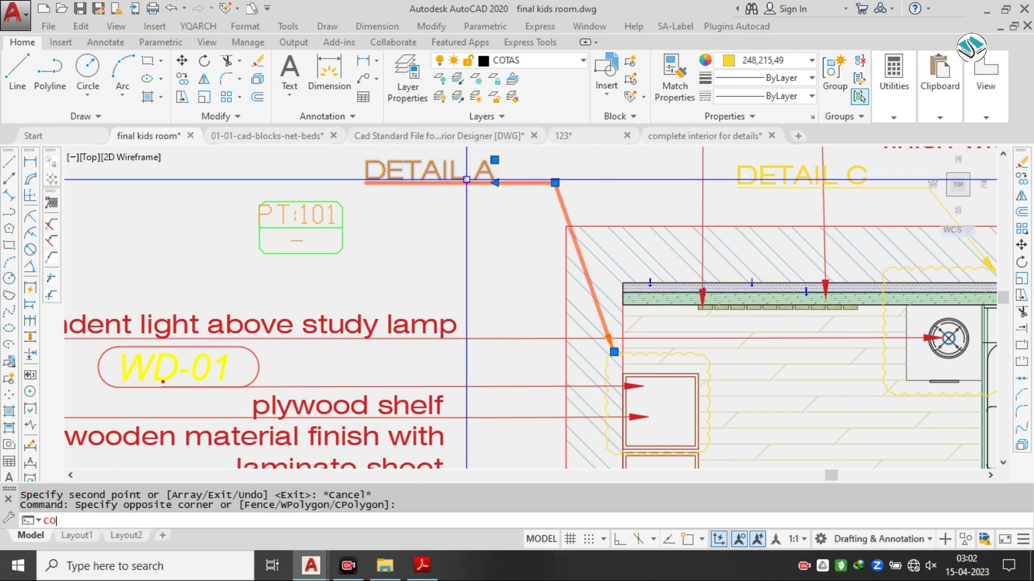
type("co")
key("Return")
scroll(485, 188, "up", 2)
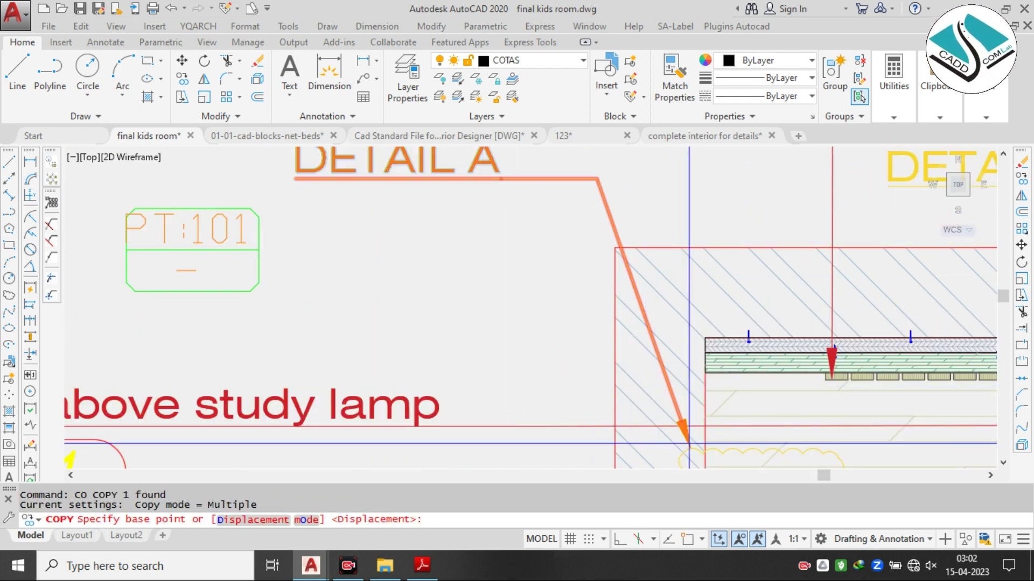
left_click(688, 444)
middle_click_drag(704, 390, 667, 273)
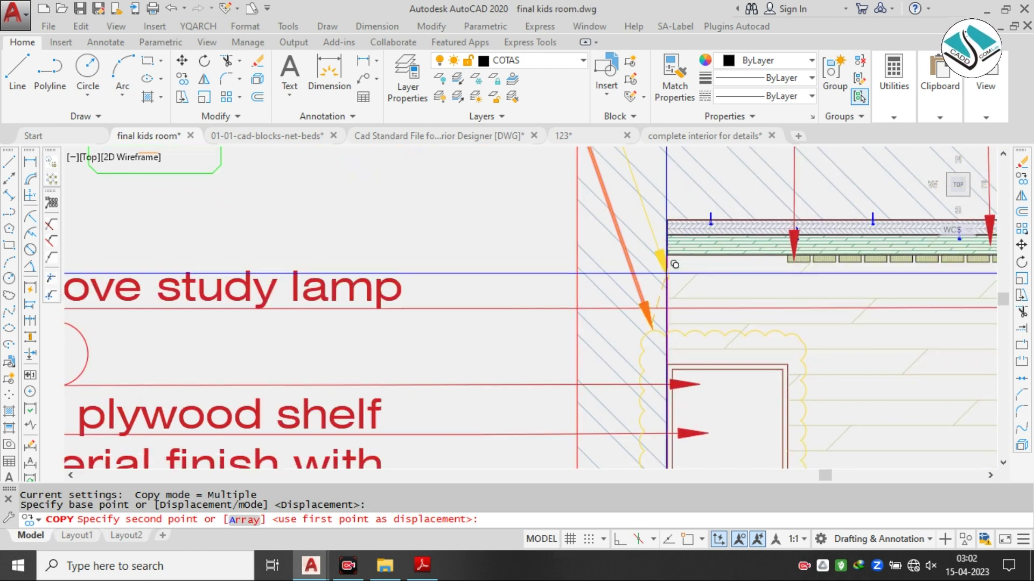
scroll(667, 277, "down", 4)
key("Escape")
- Stretch the elbow of the copied DETAIL A leader down to the lower-right corner of the PT:101 wall finish tag
middle_click_drag(604, 247, 601, 260)
scroll(585, 214, "up", 2)
left_click(598, 192)
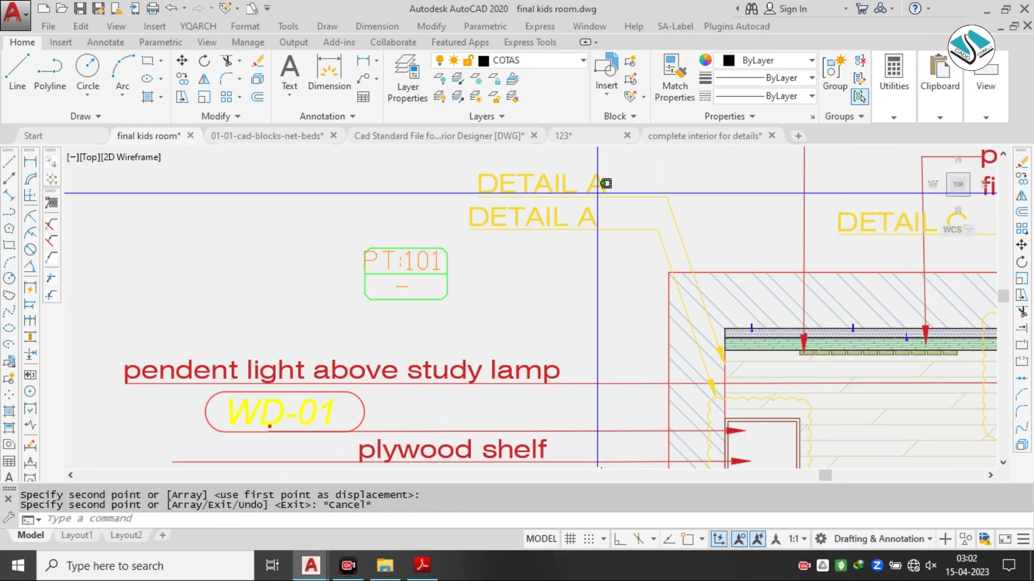
key("Escape")
left_click(625, 196)
left_click(666, 196)
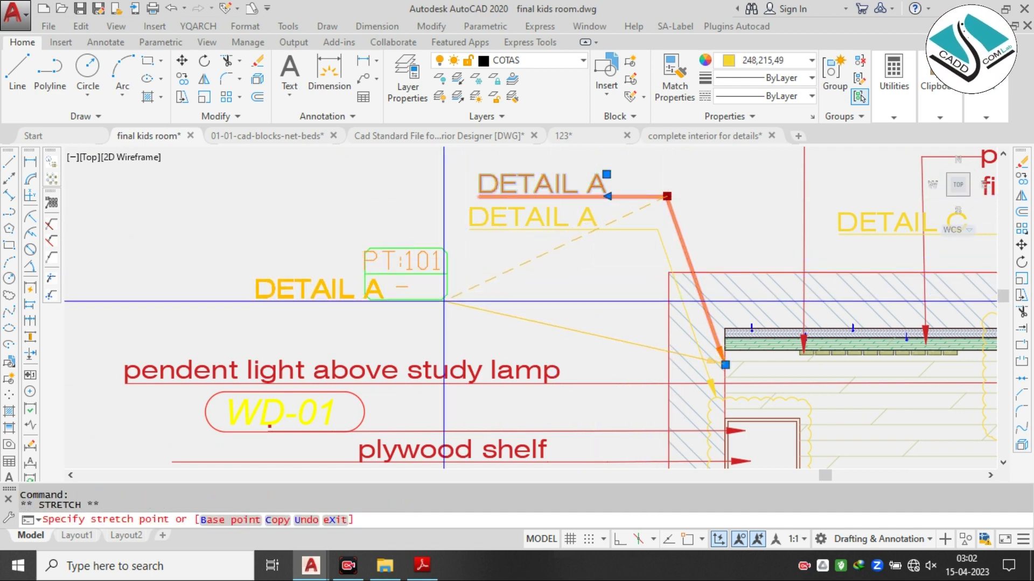
key("Escape")
- Delete the DETAIL A text from the copied leader attached to the wall finish tag
left_click(319, 286)
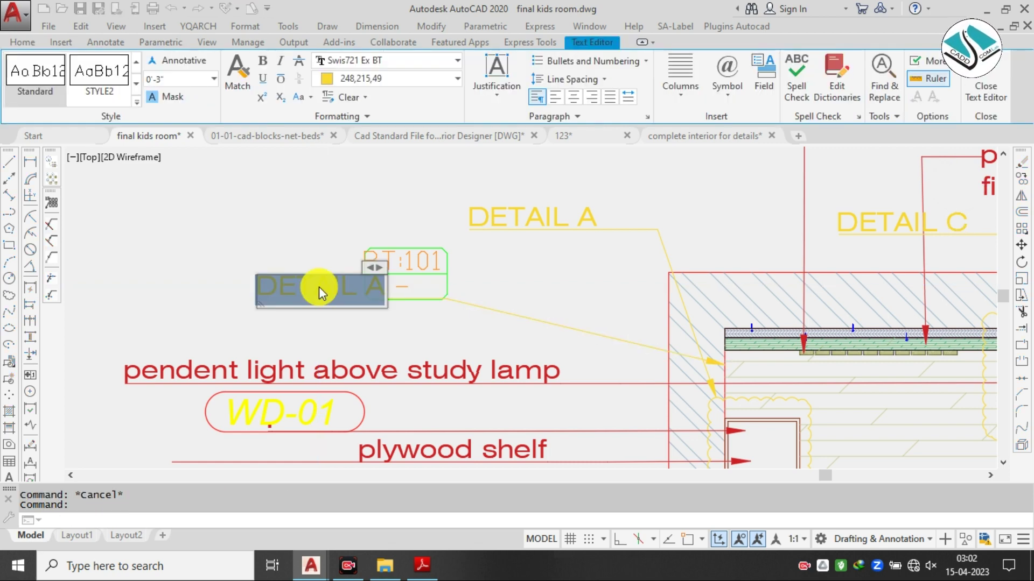
key("Delete")
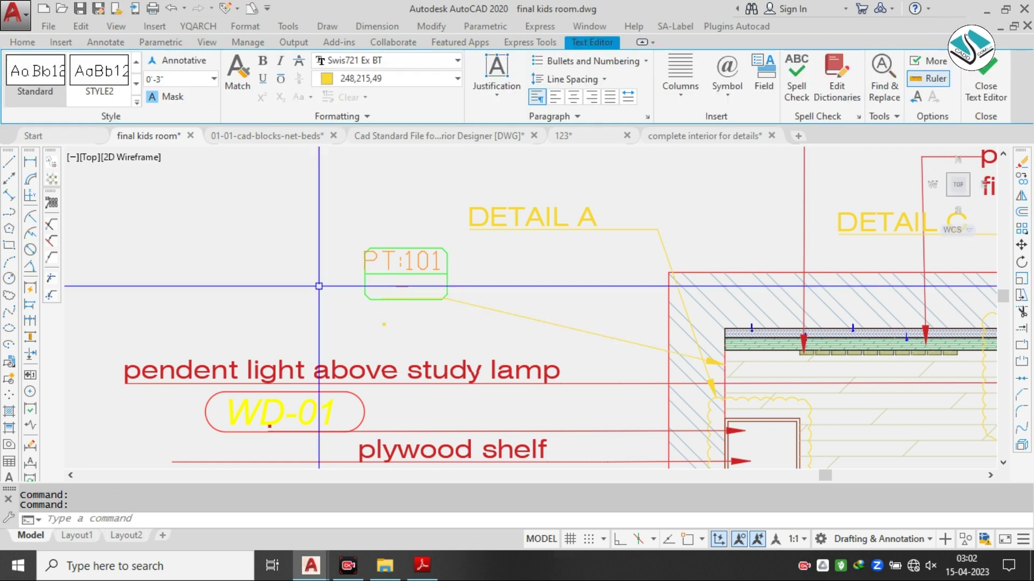
key("Escape")
- Align the leader's elbow exactly with the end of the wall finish tag's bottom edge
scroll(448, 294, "up", 2)
left_click(487, 295)
key("Escape")
scroll(389, 294, "up", 3)
left_click(384, 301)
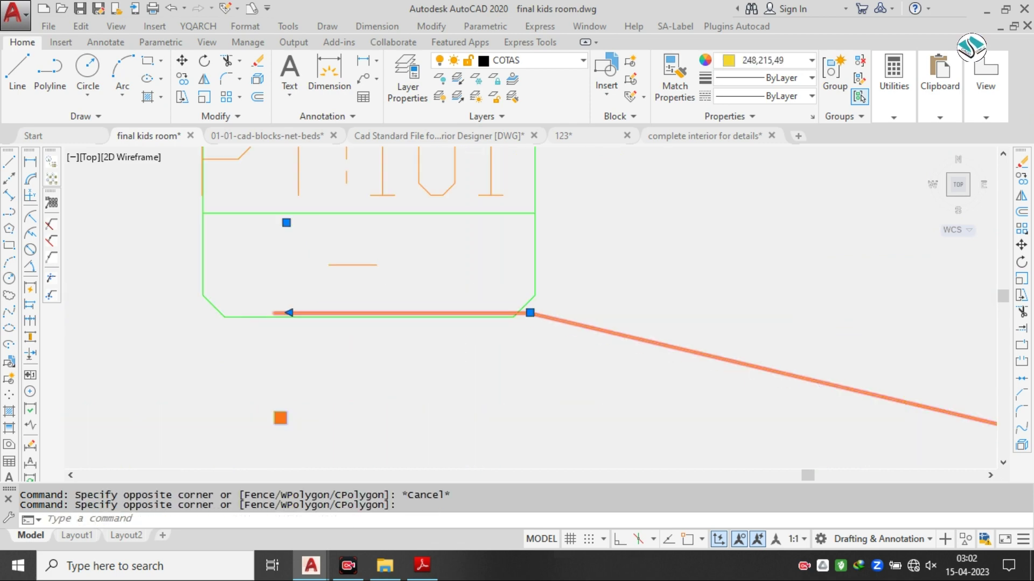
left_click(531, 312)
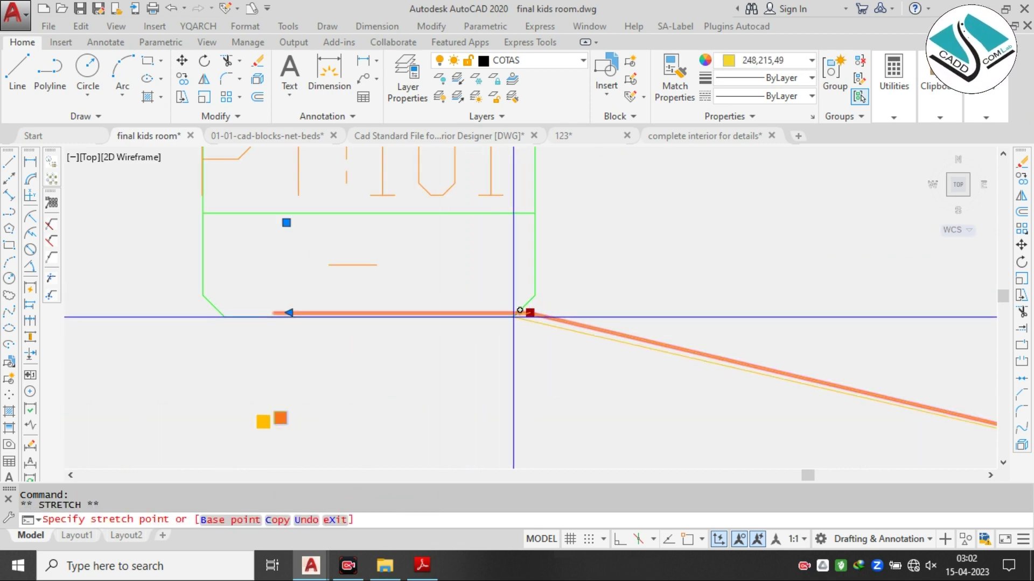
scroll(477, 302, "down", 5)
key("Escape")
scroll(410, 249, "up", 2)
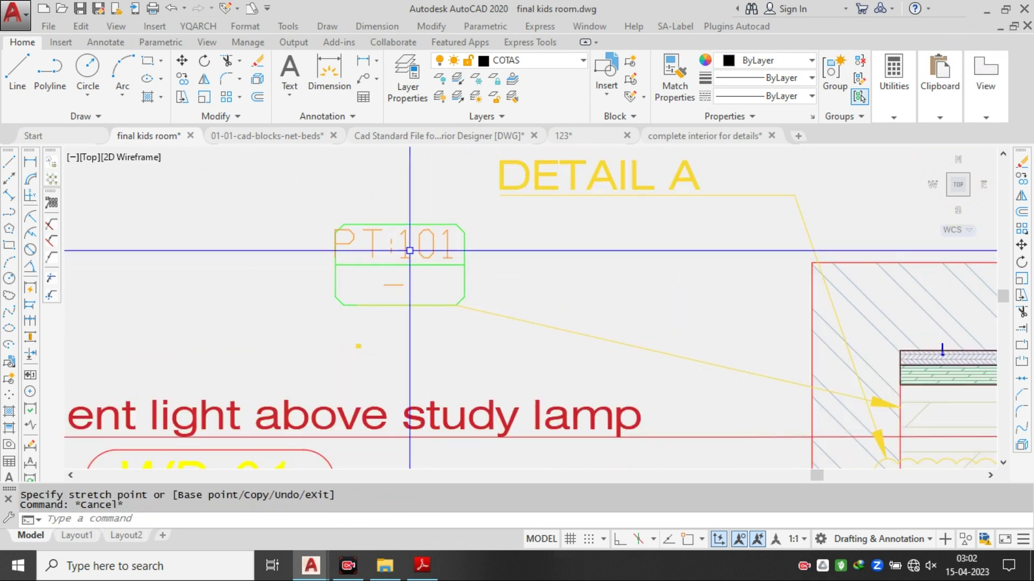
key("Escape")
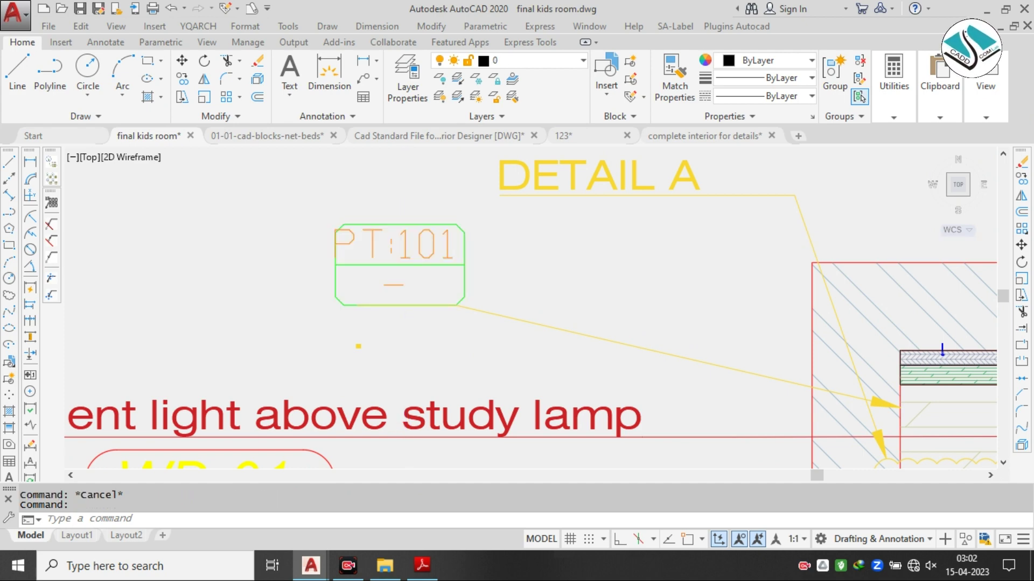
- Change the wall finish value in the tag above the pendent light note to PT:02
double_click(396, 270)
left_click(399, 327)
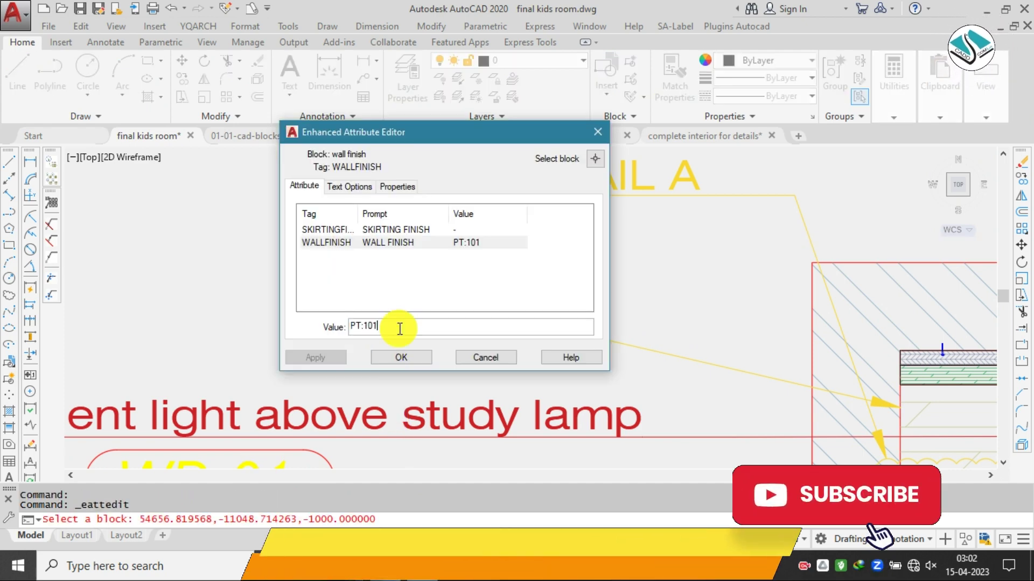
key("BackSpace")
key("BackSpace")
key("BackSpace")
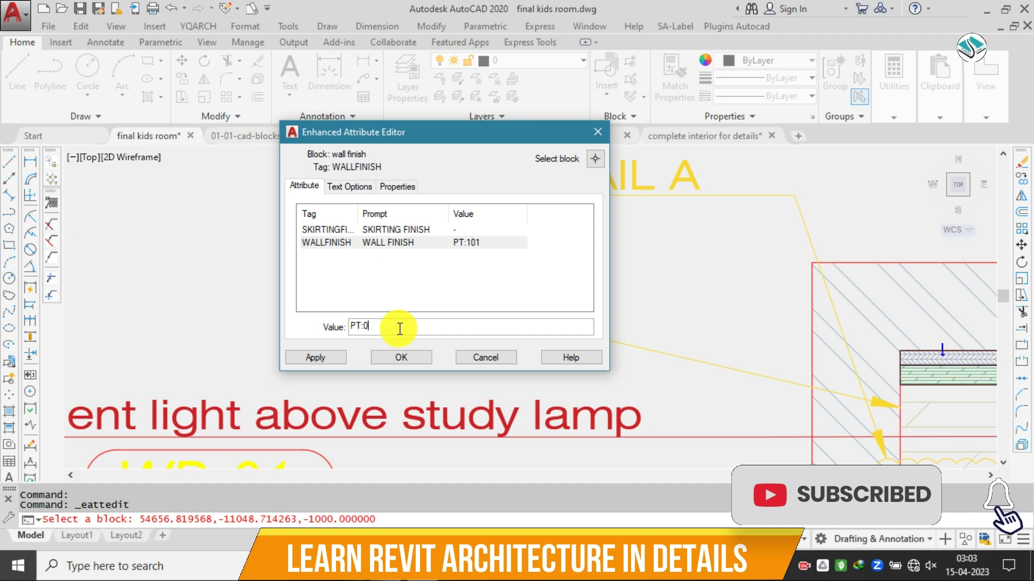
left_click(403, 357)
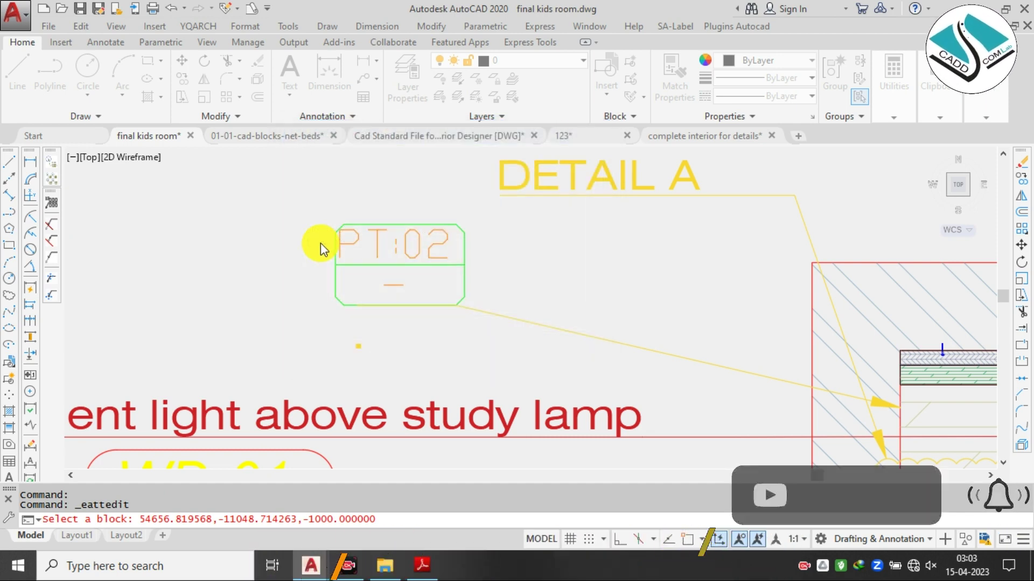
scroll(336, 207, "down", 8)
left_click(350, 213)
key("Escape")
- Recolour the leaders of the WD-05, WD-13 and WD-10 finish tags to orange
scroll(333, 213, "up", 4)
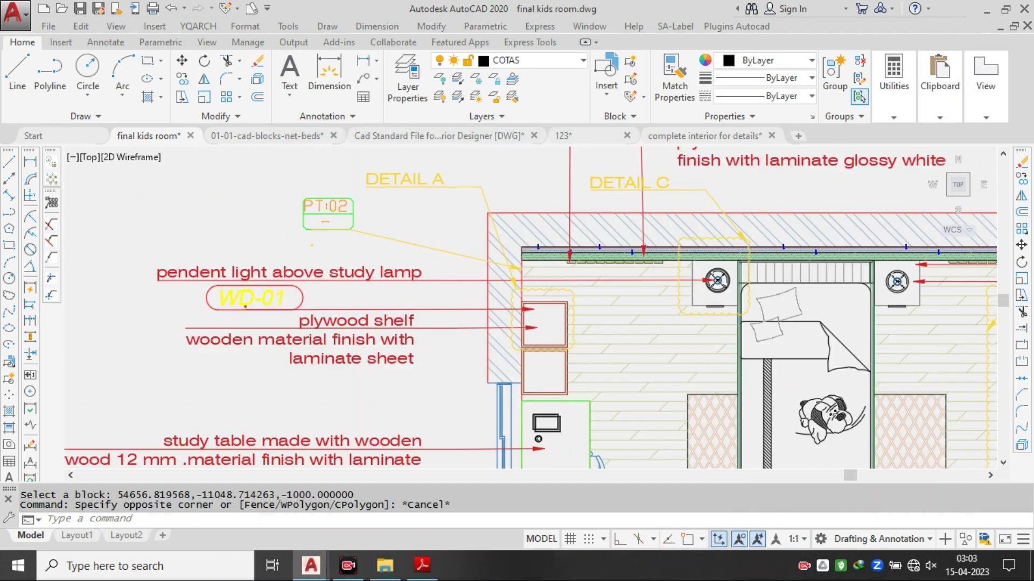
scroll(333, 212, "down", 4)
scroll(422, 229, "up", 2)
middle_click_drag(373, 225, 361, 225)
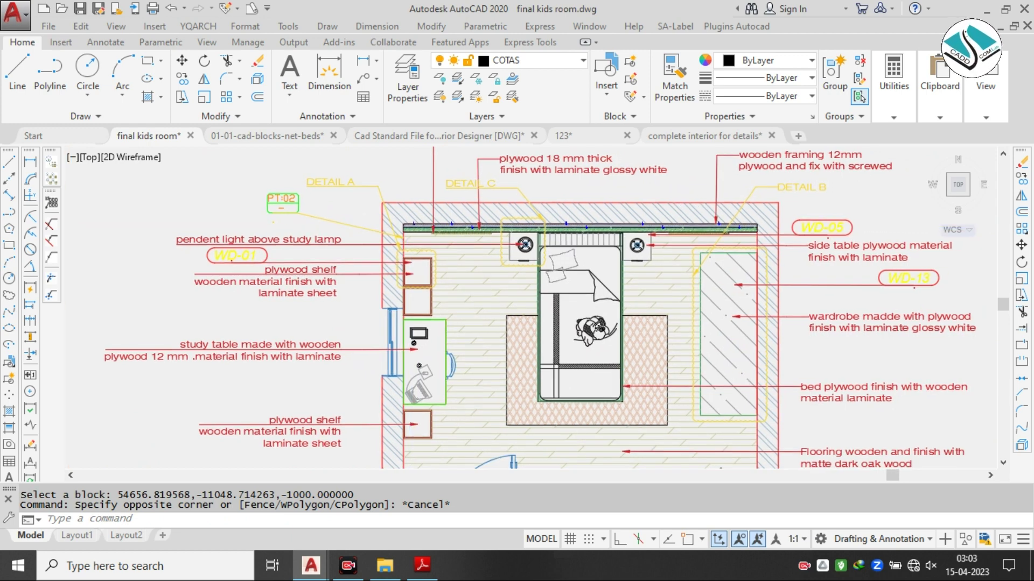
scroll(364, 210, "down", 2)
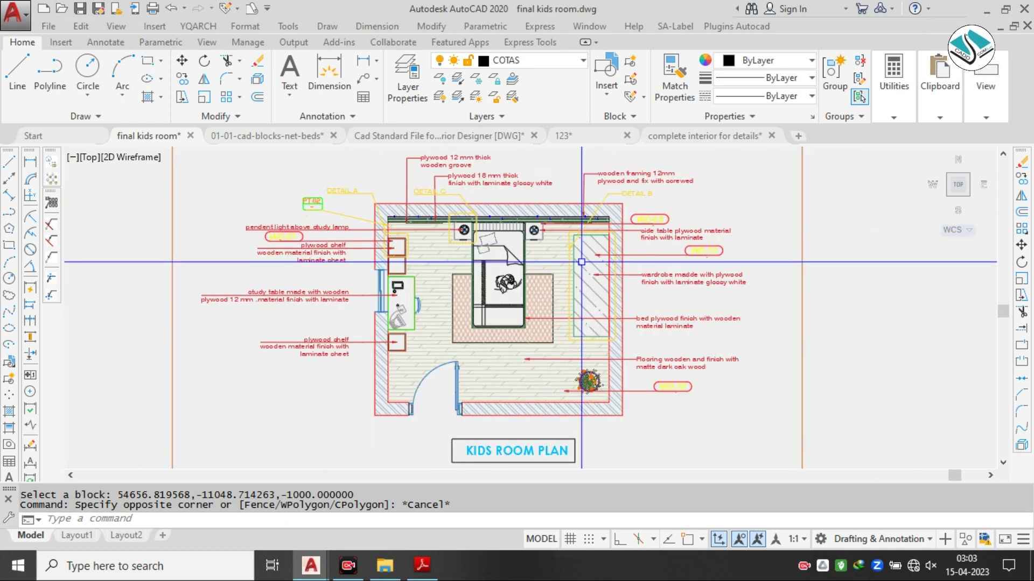
scroll(641, 237, "up", 2)
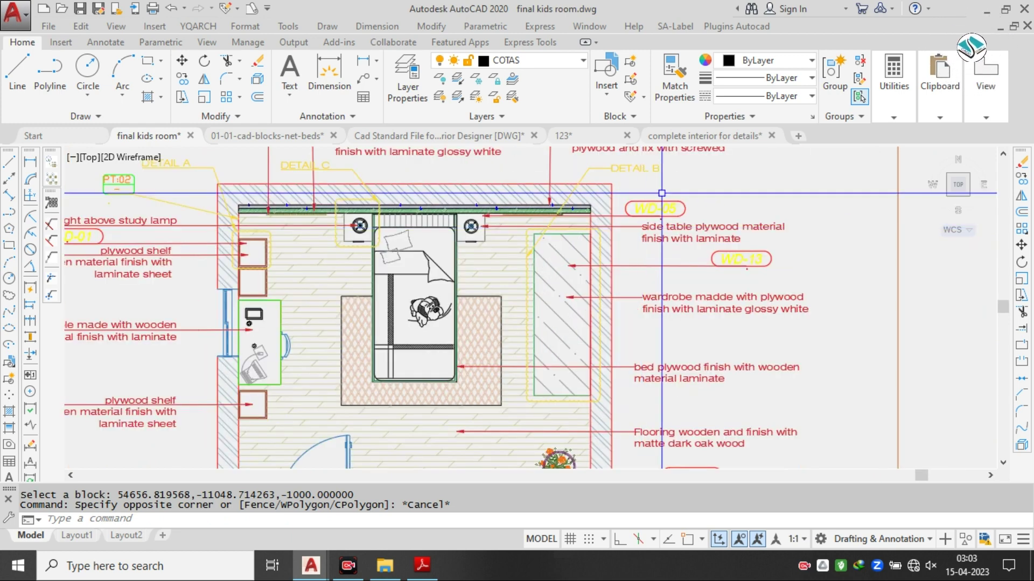
left_click(646, 208)
scroll(601, 217, "up", 2)
left_click(649, 182)
left_click(639, 217)
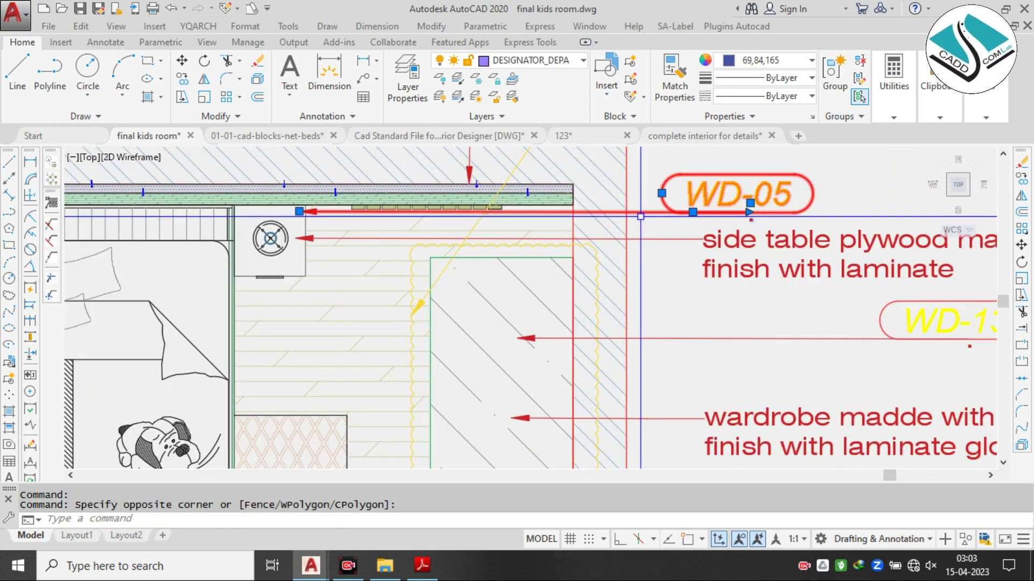
scroll(643, 228, "down", 1)
middle_click_drag(780, 286, 715, 231)
scroll(749, 246, "up", 1)
left_click(766, 203)
left_click(702, 266)
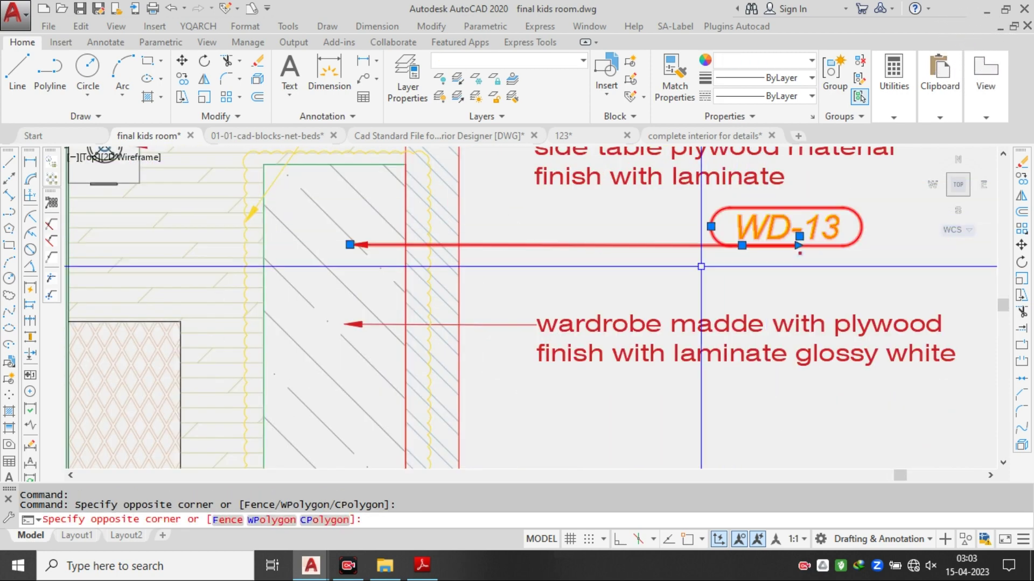
scroll(694, 280, "down", 2)
middle_click_drag(673, 320, 660, 210)
scroll(670, 334, "up", 2)
left_click(624, 352)
left_click(590, 438)
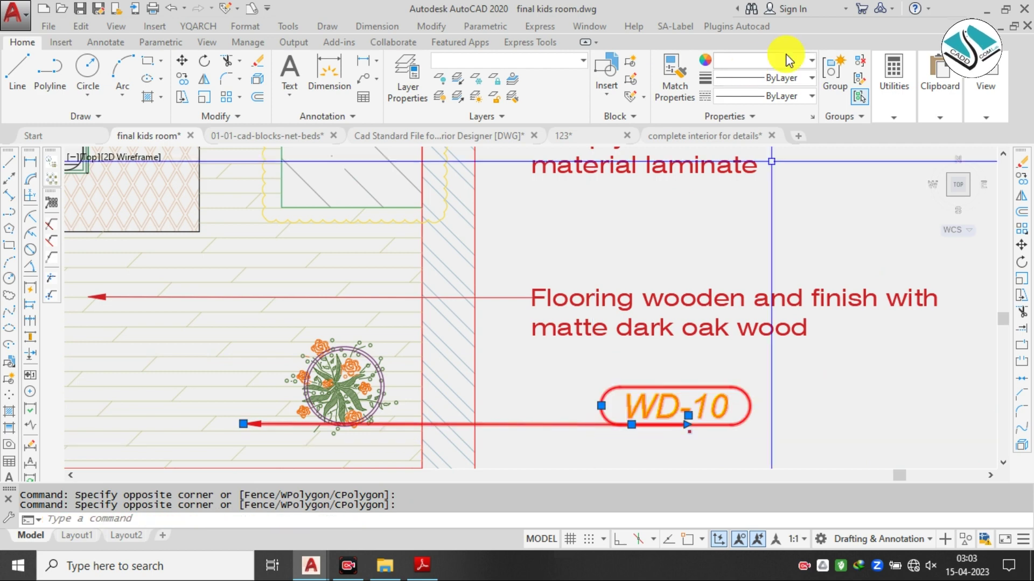
left_click(786, 58)
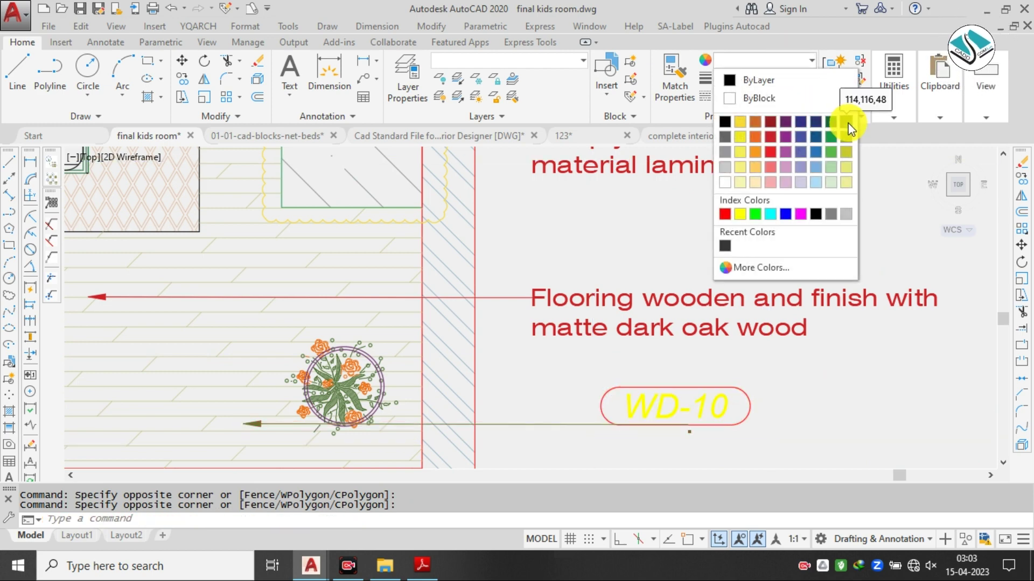
left_click(754, 137)
scroll(643, 237, "down", 2)
key("Escape")
- Match the properties of the orange WD-13 leader onto the WD-01 tag's leader at the plywood shelf
scroll(632, 239, "down", 4)
middle_click_drag(513, 219, 531, 280)
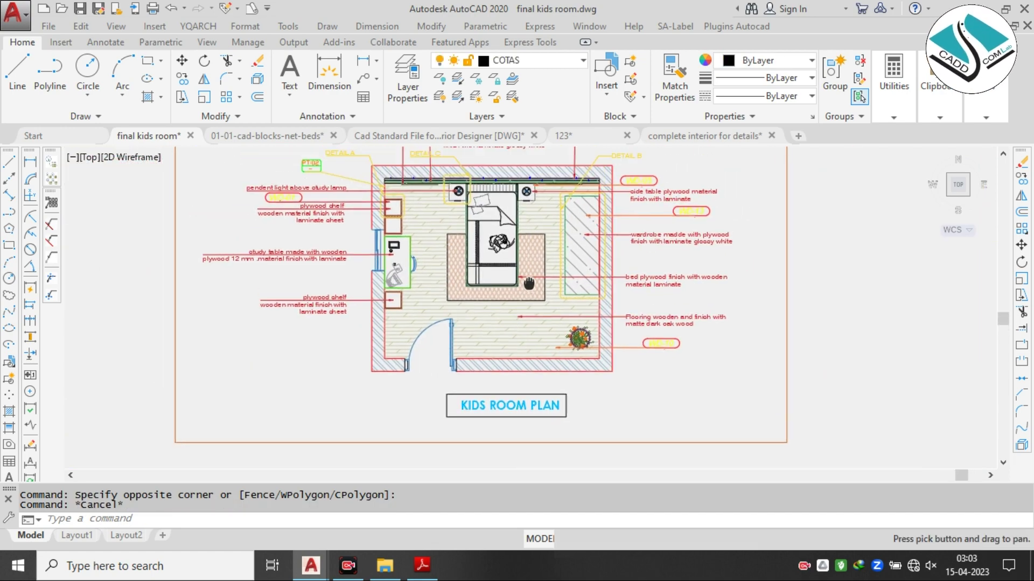
scroll(323, 194, "up", 2)
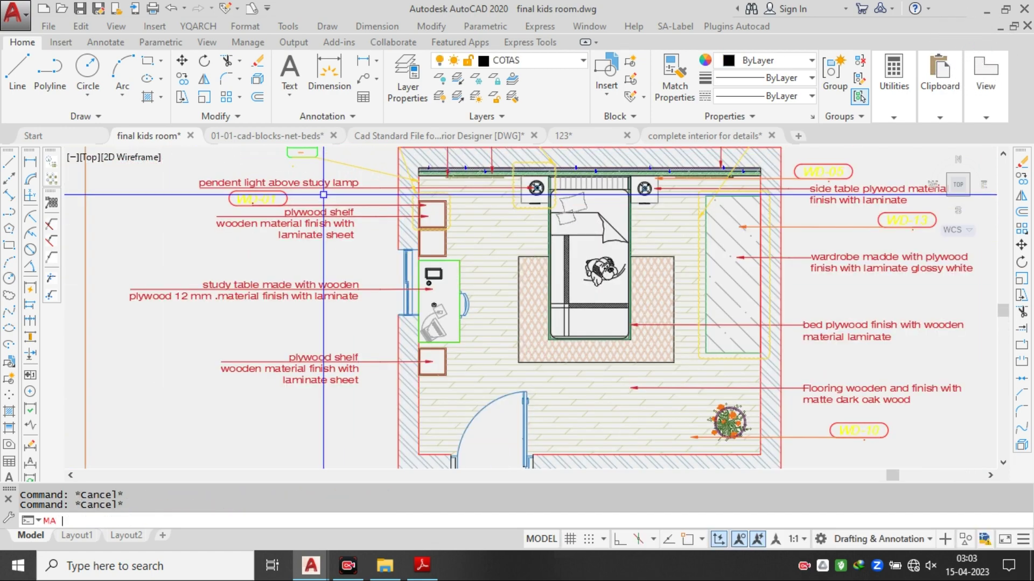
scroll(870, 218, "up", 4)
left_click(828, 246)
scroll(824, 246, "down", 2)
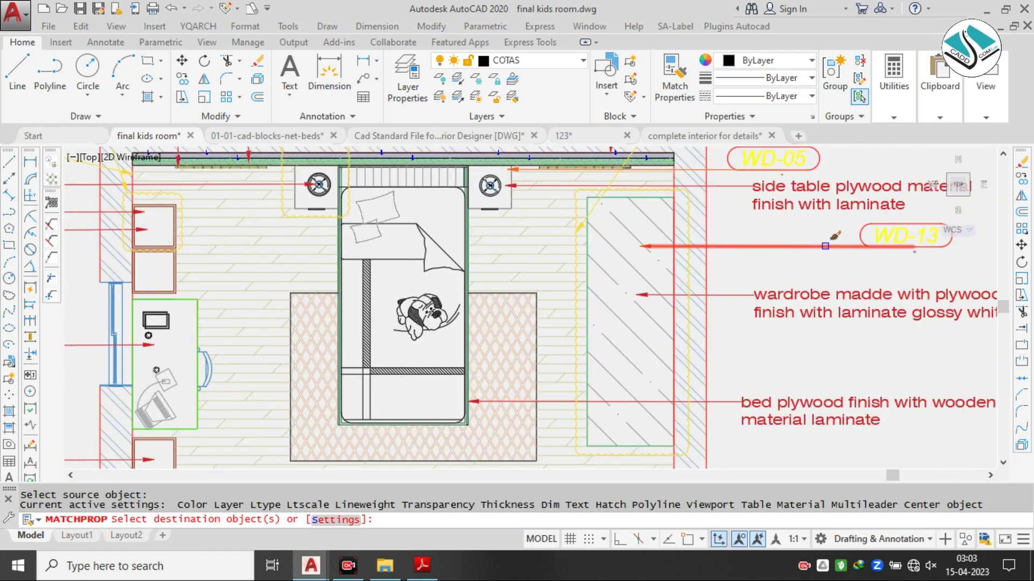
middle_click_drag(76, 200, 569, 228)
scroll(524, 224, "up", 2)
left_click(578, 250)
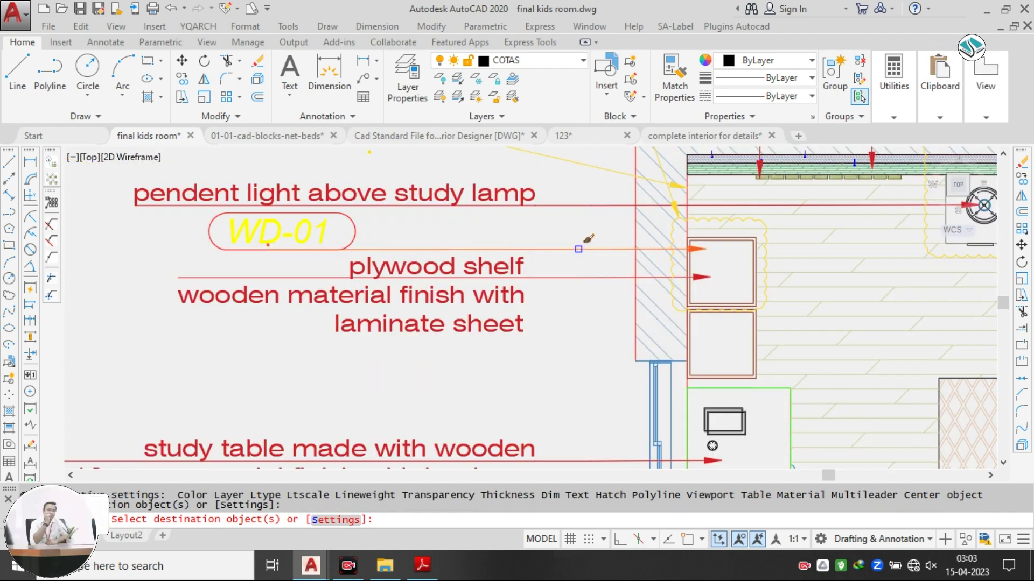
key("Escape")
- Examine the whole annotated kids room plan and its surroundings
scroll(571, 293, "down", 5)
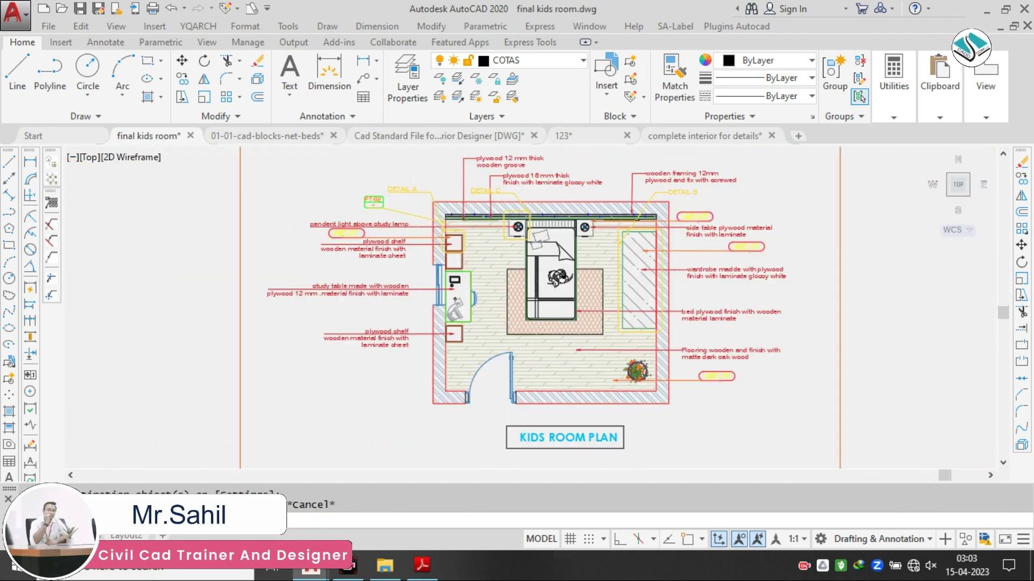
mouse_move(571, 294)
middle_mouse_down()
mouse_move(550, 312)
mouse_move(536, 287)
middle_mouse_up()
scroll(549, 308, "up", 2)
scroll(548, 308, "down", 2)
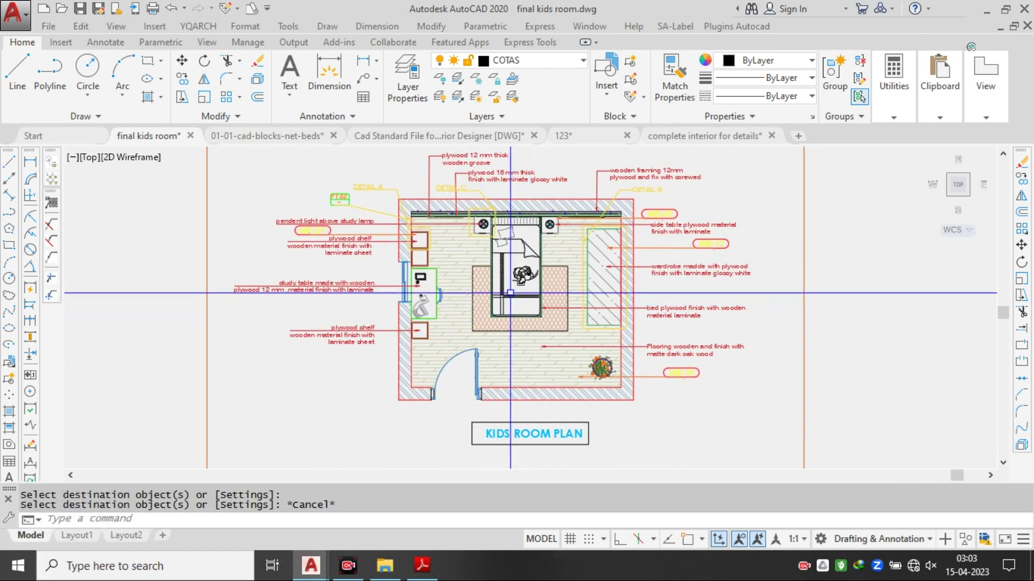
scroll(473, 308, "up", 2)
scroll(473, 305, "down", 2)
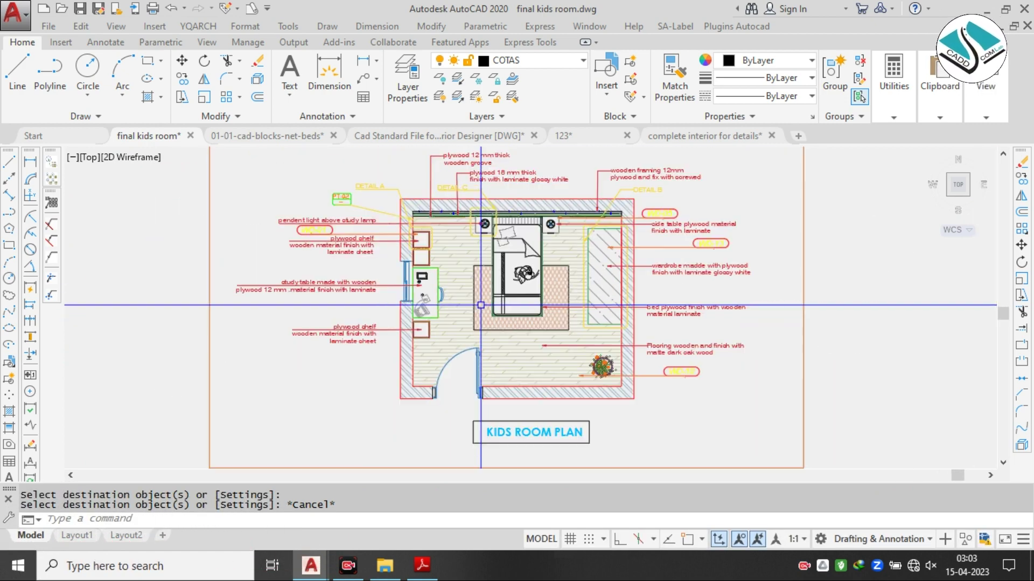
scroll(511, 298, "down", 4)
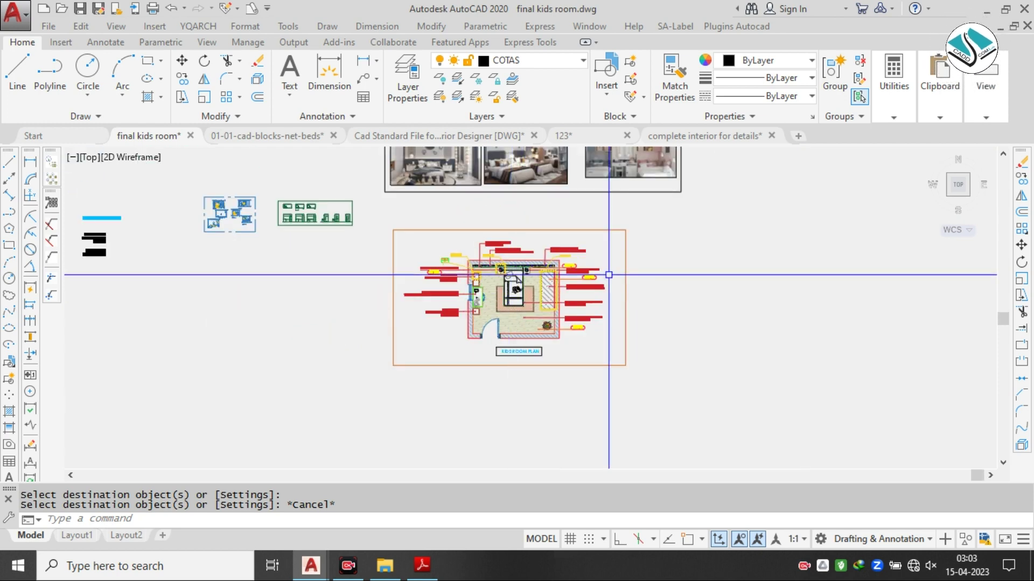
left_click(646, 212)
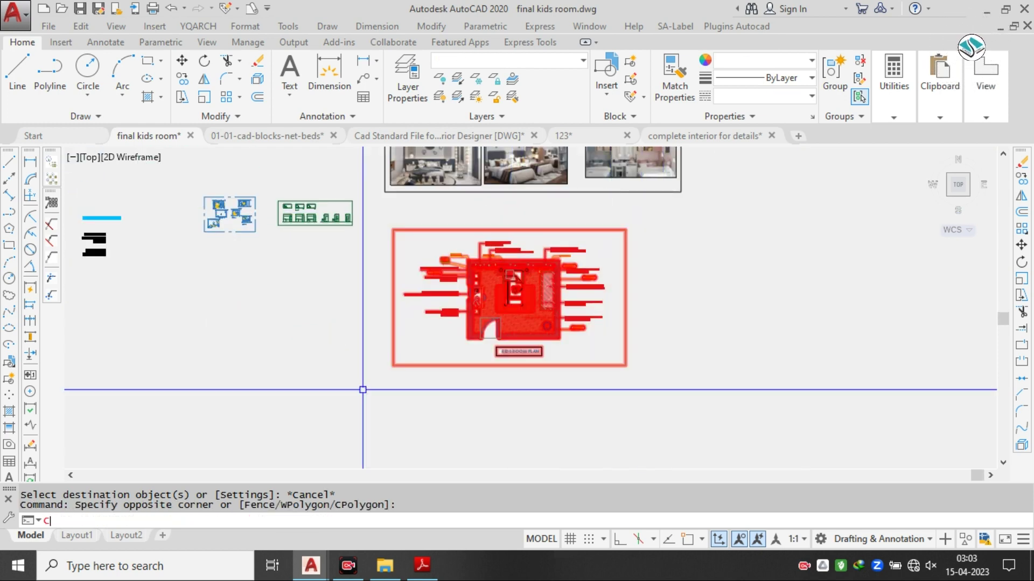
key("Return")
left_click(485, 277)
key("Escape")
- Copy the complete kids room plan with its frame, notes and title into the empty space to the right of the original
left_click(653, 222)
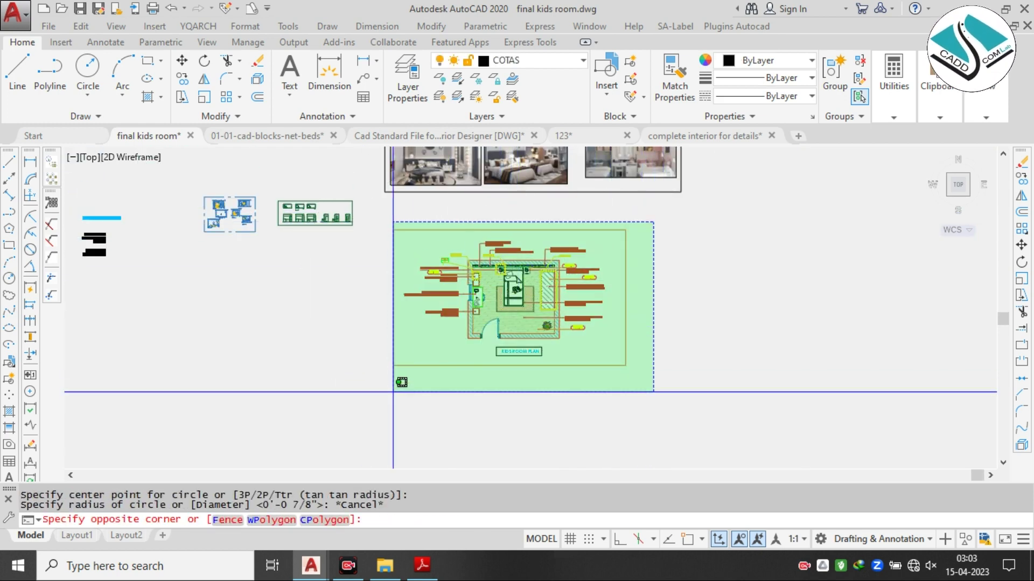
left_click(388, 398)
type("co")
key("Return")
left_click(466, 325)
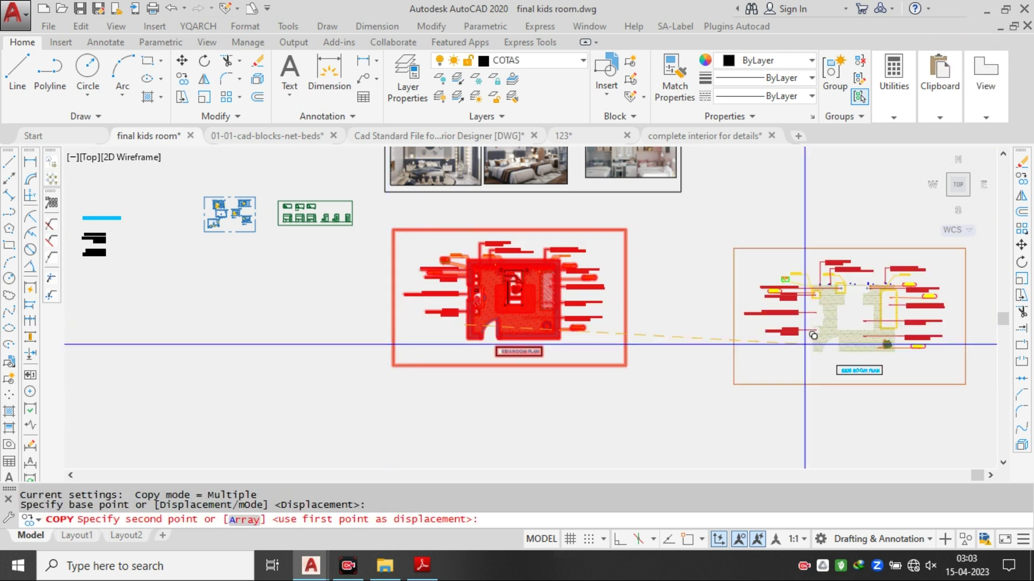
middle_click_drag(796, 321, 545, 309)
left_click(525, 320)
scroll(574, 316, "up", 2)
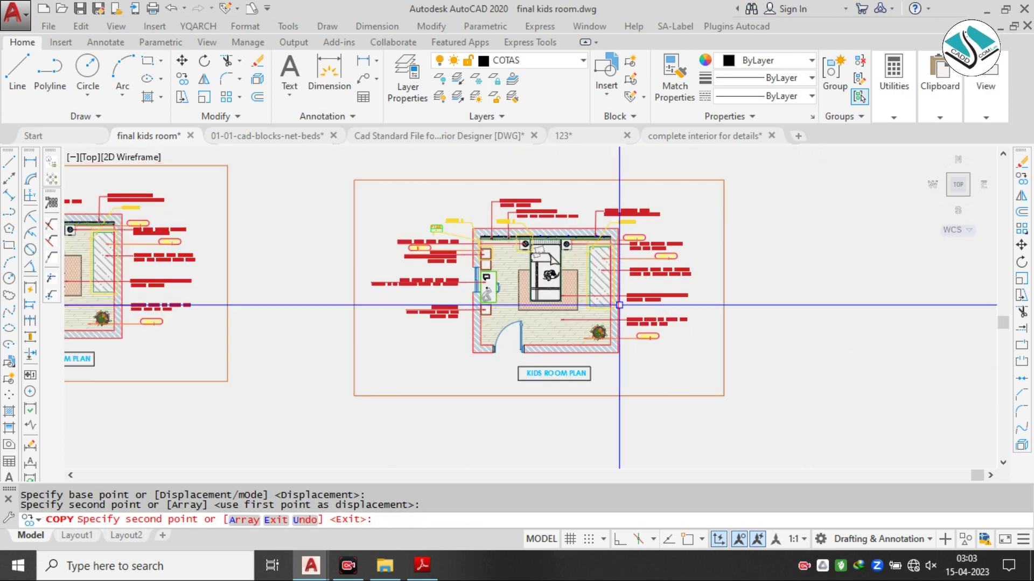
key("Escape")
- Erase the frame and the notes and finish tags along the right side of the copied plan
left_click(793, 164)
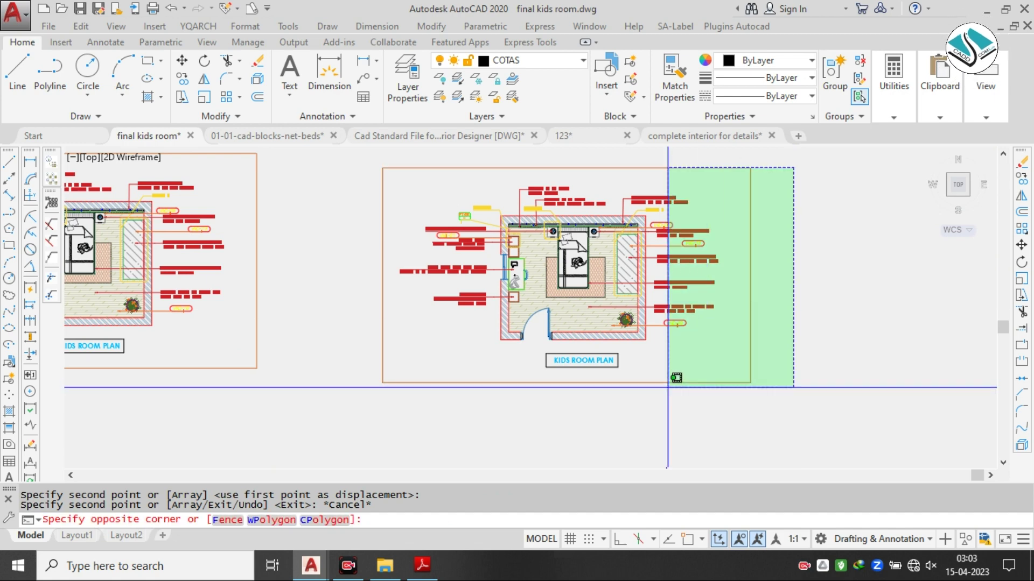
left_click(669, 380)
type("e")
key("Return")
- Try to erase the annotations above the copied plan with a selection that also takes in the walls, and undo it
scroll(596, 179, "up", 2)
left_click(594, 160)
left_click(313, 240)
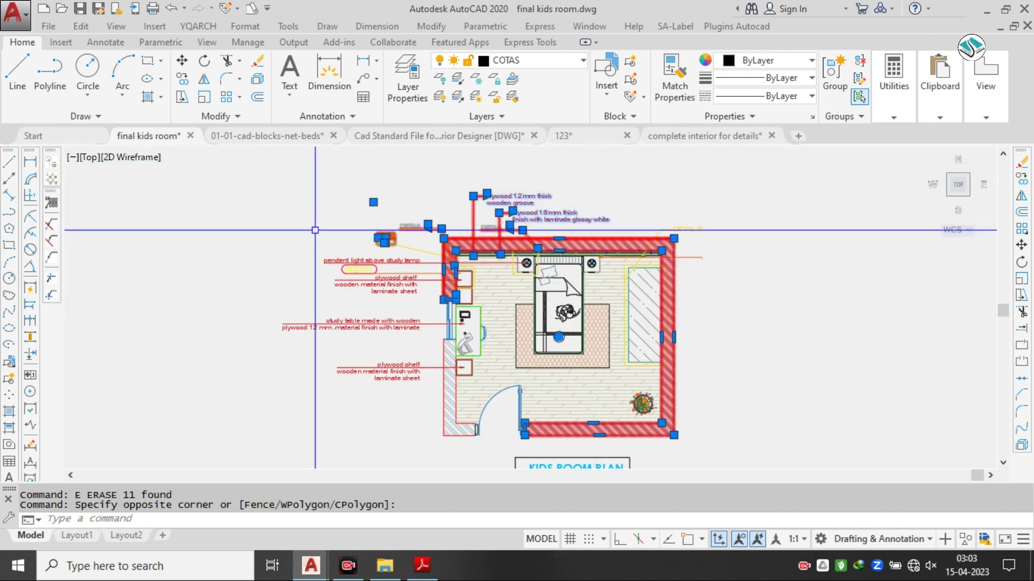
type("e")
key("Return")
key("ctrl+z")
- Erase the plywood 12 mm and plywood 18 mm notes with their leaders above the copied plan
left_click(540, 173)
left_click(364, 221)
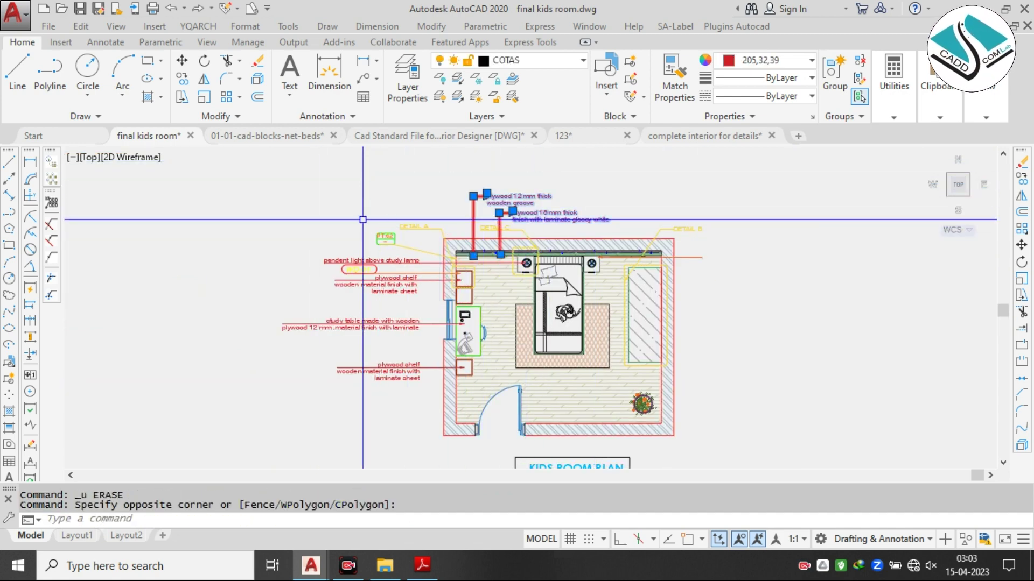
type("e")
key("Return")
- Erase the DETAIL A and DETAIL C labels with their leaders and the PT-02 tag above the copied plan
scroll(464, 237, "up", 2)
left_click(538, 185)
left_click(344, 220)
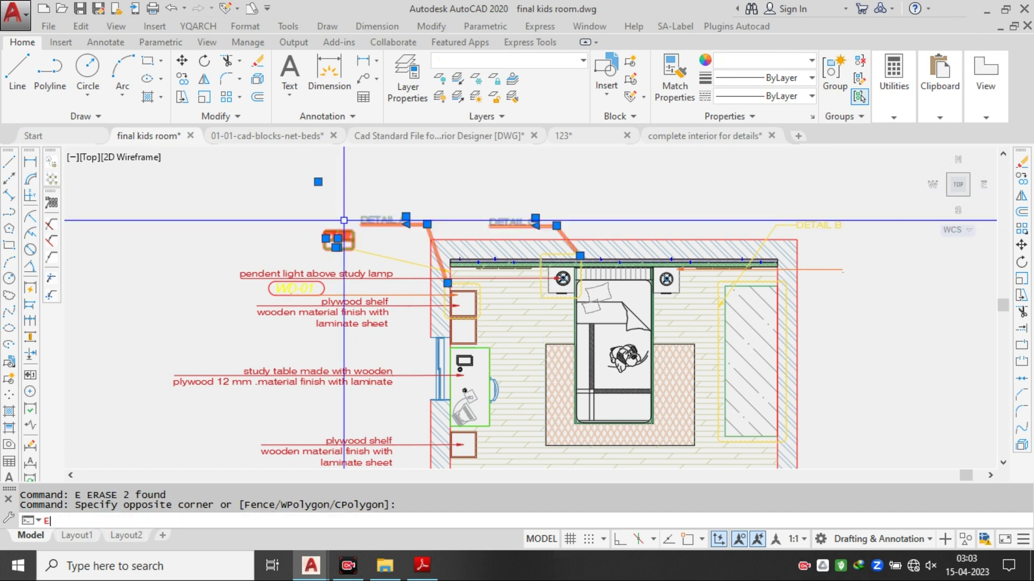
key("Return")
- Erase the pendant light, shelf and study table notes with their leaders and finish tag along the left side of the copied plan
scroll(357, 222, "down", 2)
middle_click_drag(357, 223, 431, 191)
key("Escape")
left_click(432, 187)
left_click(349, 373)
type("e")
key("Return")
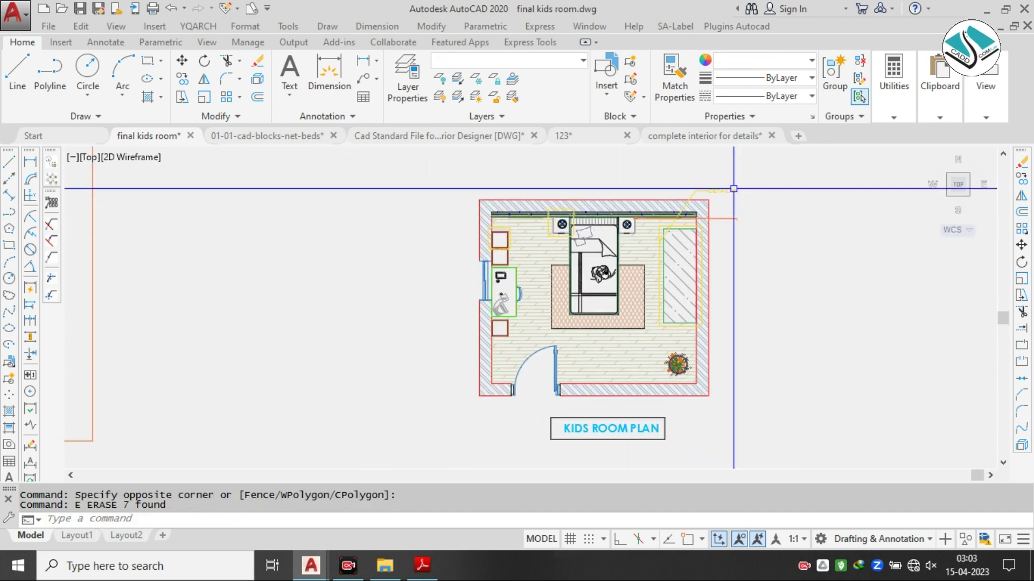
- Erase the DETAIL B label and the leftover orange leader line near the upper-right corner of the copied plan
scroll(745, 170, "up", 3)
left_click(741, 198)
left_click(676, 318)
type("e")
key("Return")
scroll(632, 229, "down", 3)
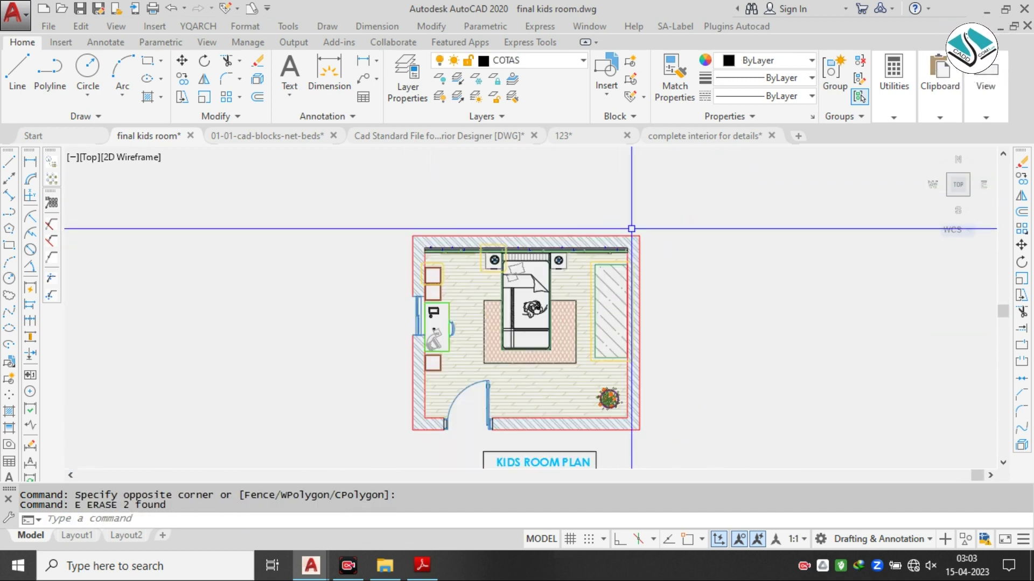
scroll(526, 305, "up", 2)
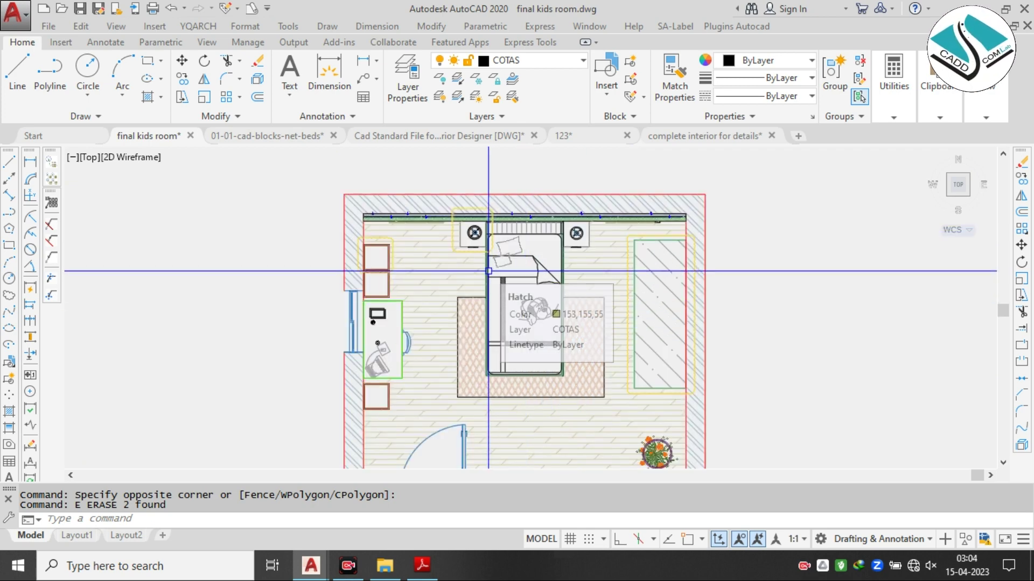
scroll(479, 271, "down", 2)
key("Escape")
scroll(592, 382, "up", 4)
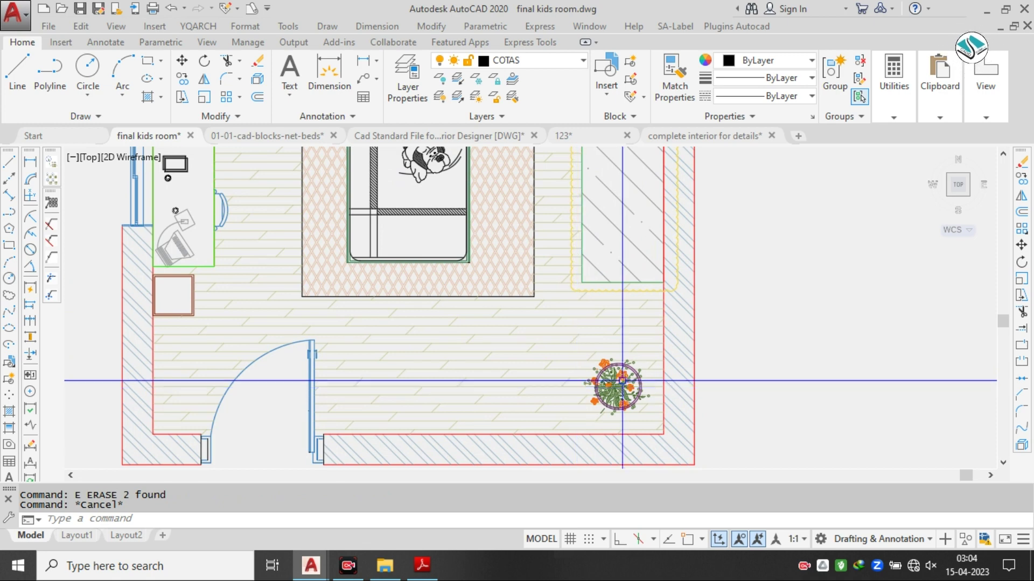
scroll(495, 300, "down", 4)
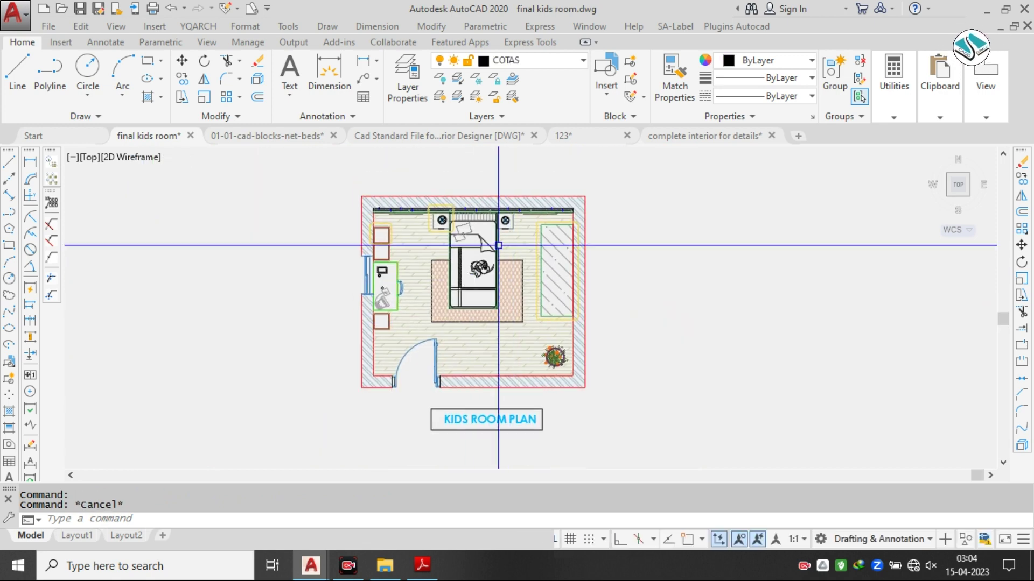
scroll(498, 245, "up", 2)
scroll(492, 210, "down", 2)
- Rotate the stripped plan copy together with its title 90° counterclockwise about a point on its right wall
left_click(663, 191)
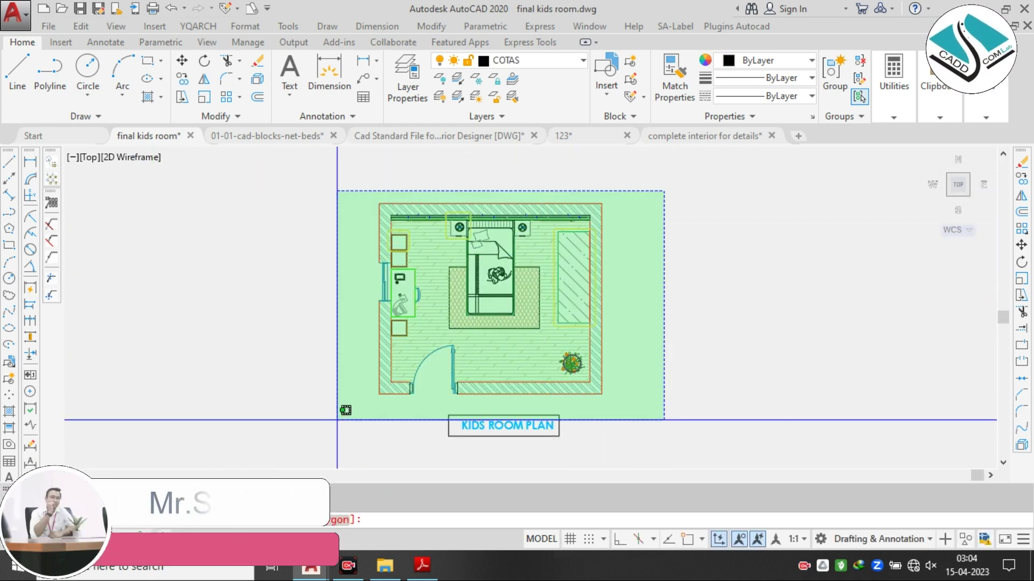
left_click(337, 420)
left_click(646, 194)
left_click(302, 449)
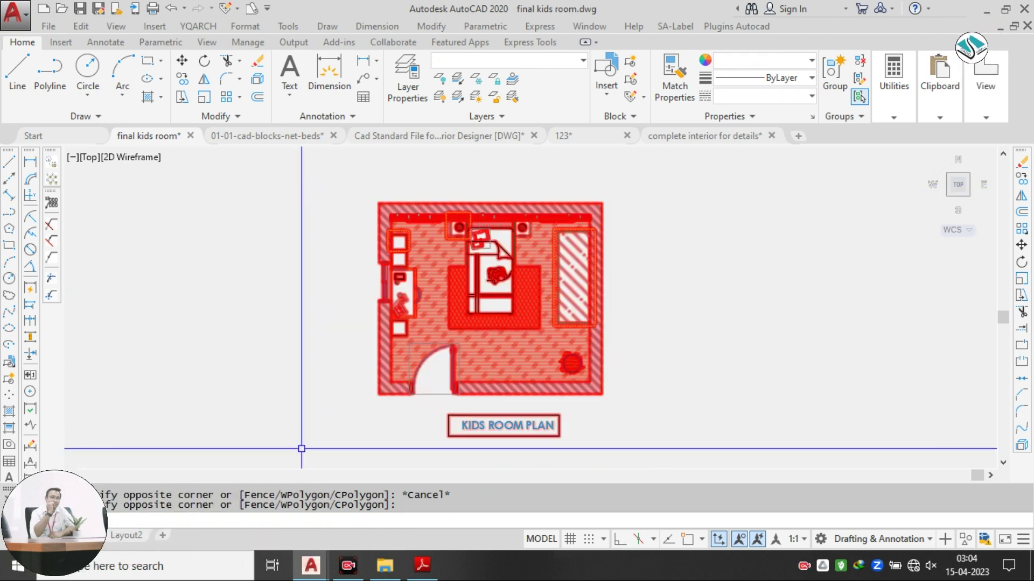
type("RO")
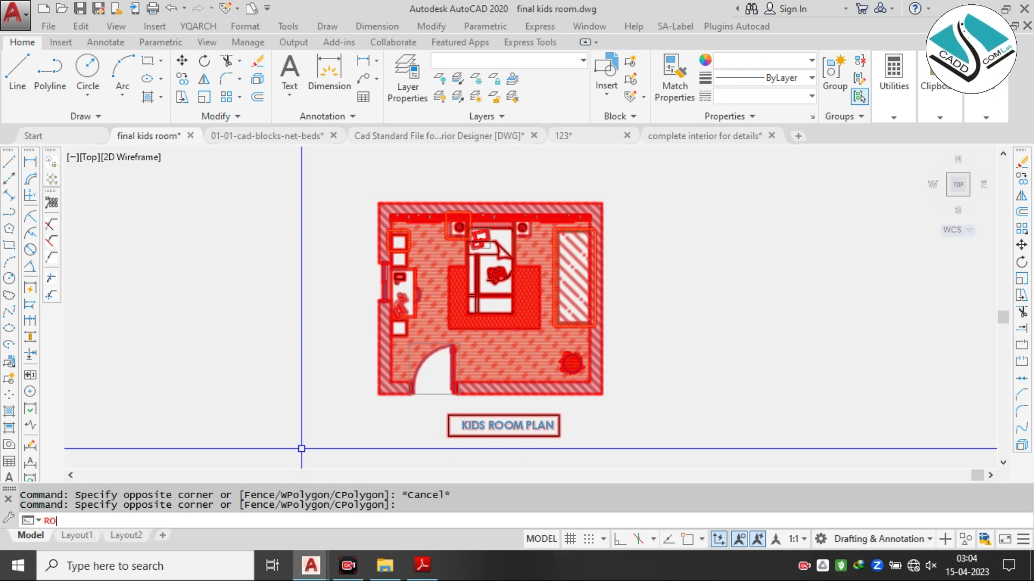
key("Return")
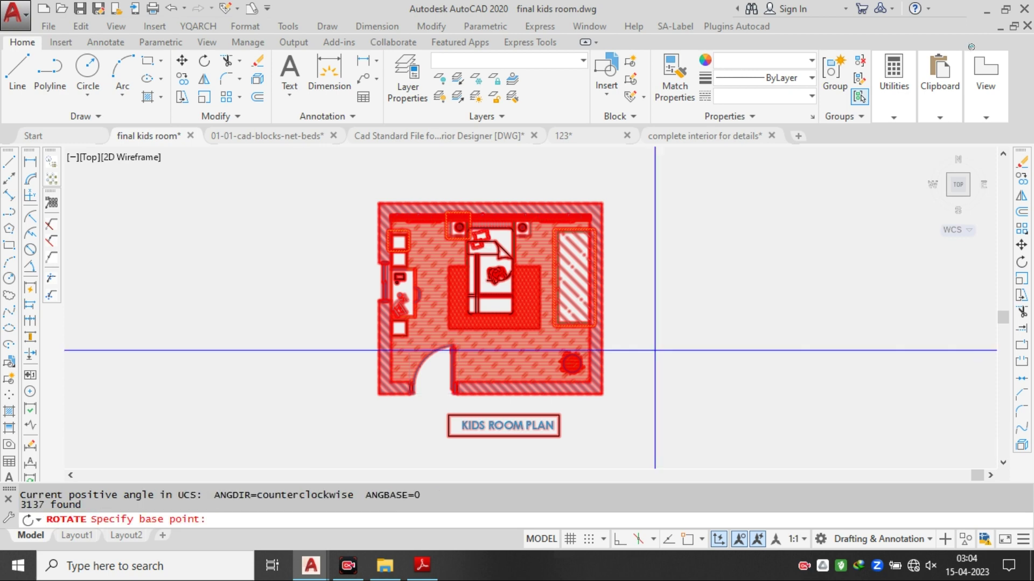
left_click(602, 333)
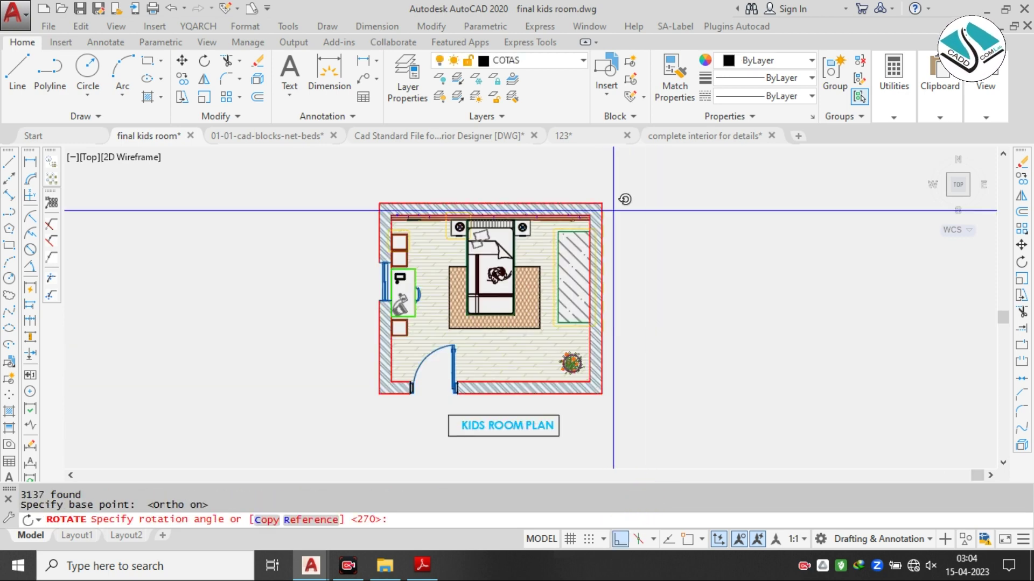
left_click(588, 157)
scroll(594, 213, "down", 2)
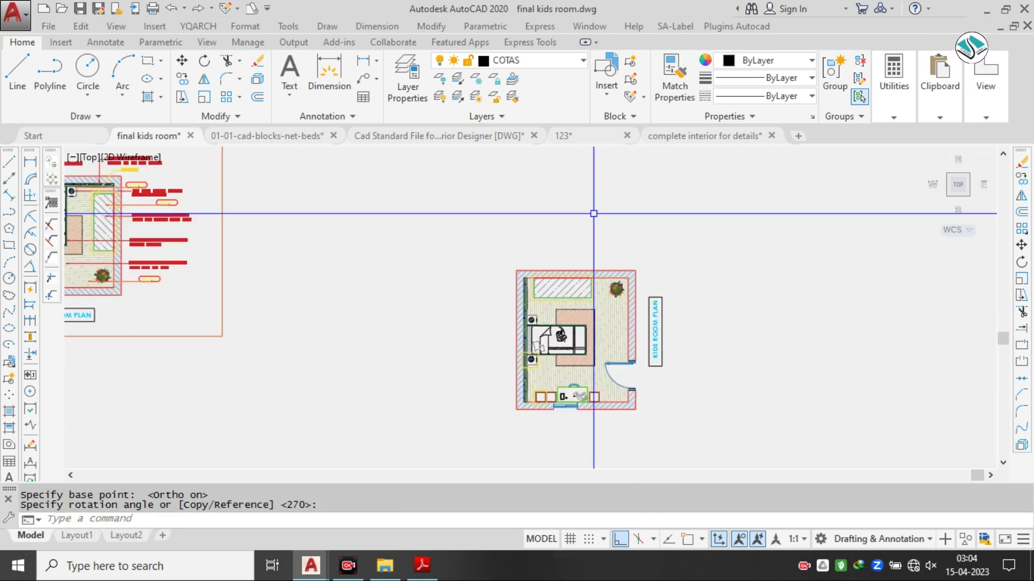
middle_click_drag(582, 327, 548, 261)
- Try to project vertical construction lines from the rotated plan's left wall faces and wardrobe edge, with object snap on
key("Return")
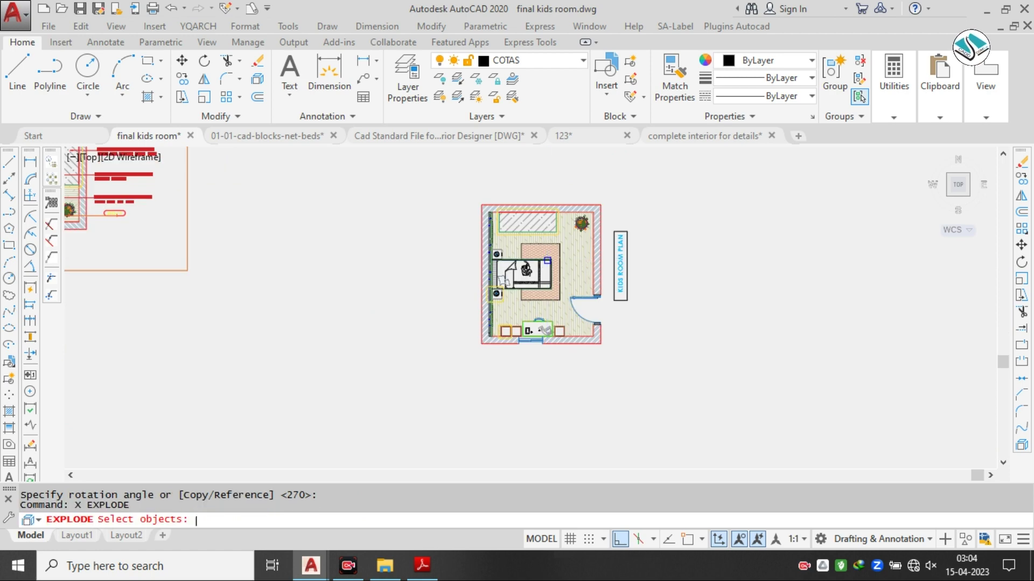
key("Escape")
type("XL")
key("Return")
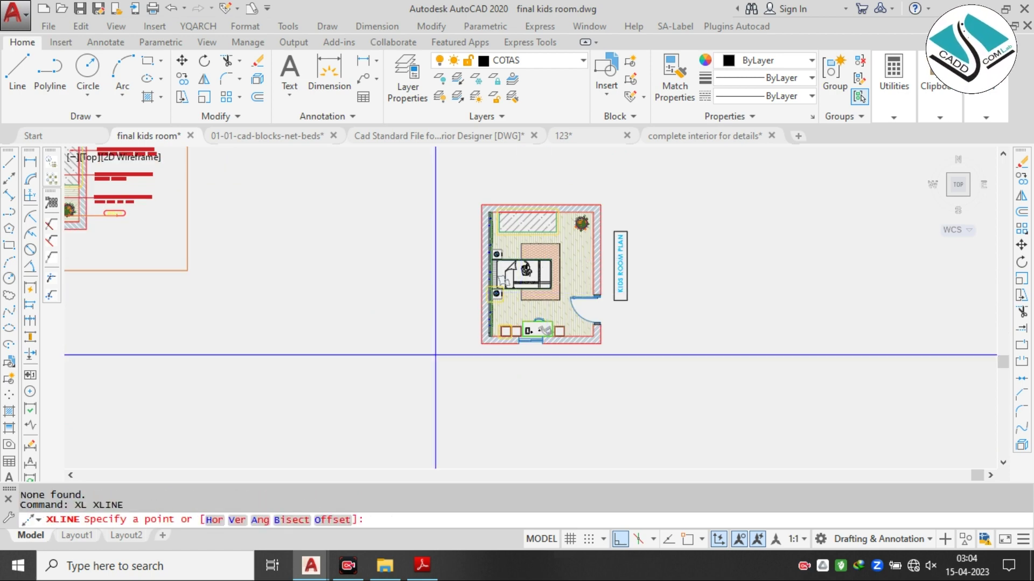
type("V")
key("Return")
scroll(476, 199, "up", 8)
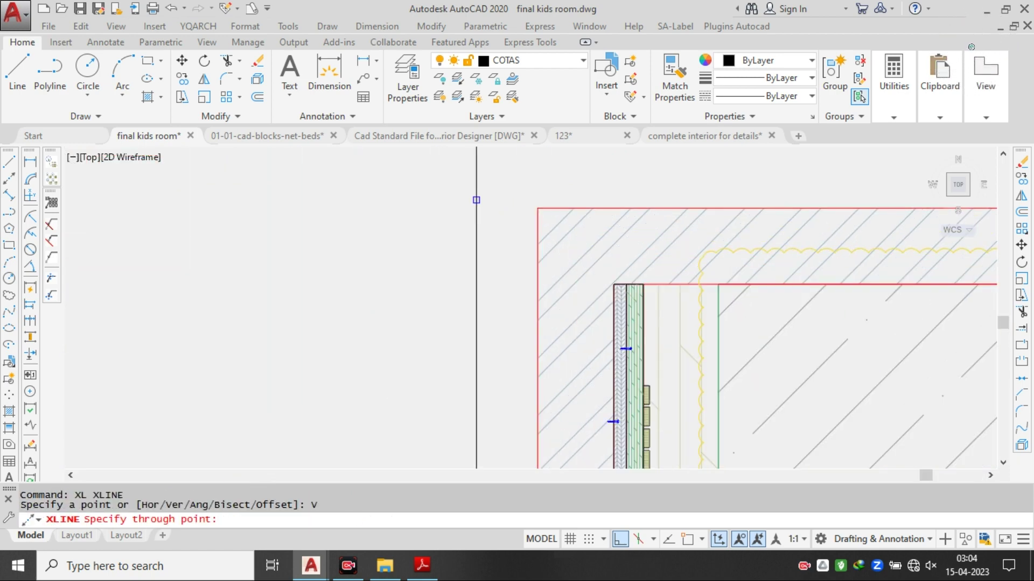
left_click(687, 539)
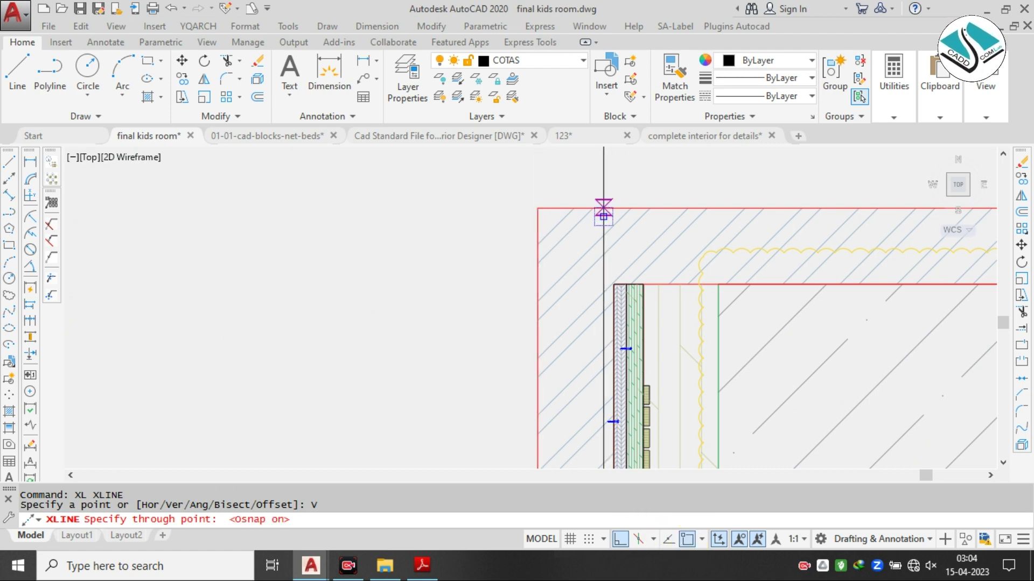
scroll(535, 205, "down", 3)
scroll(555, 235, "up", 8)
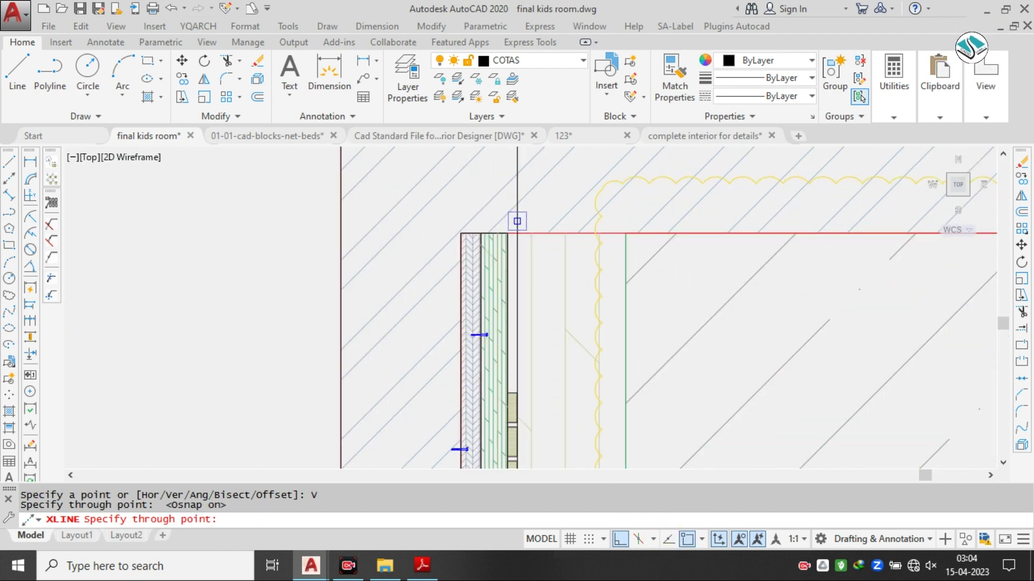
scroll(517, 221, "down", 8)
scroll(509, 280, "up", 8)
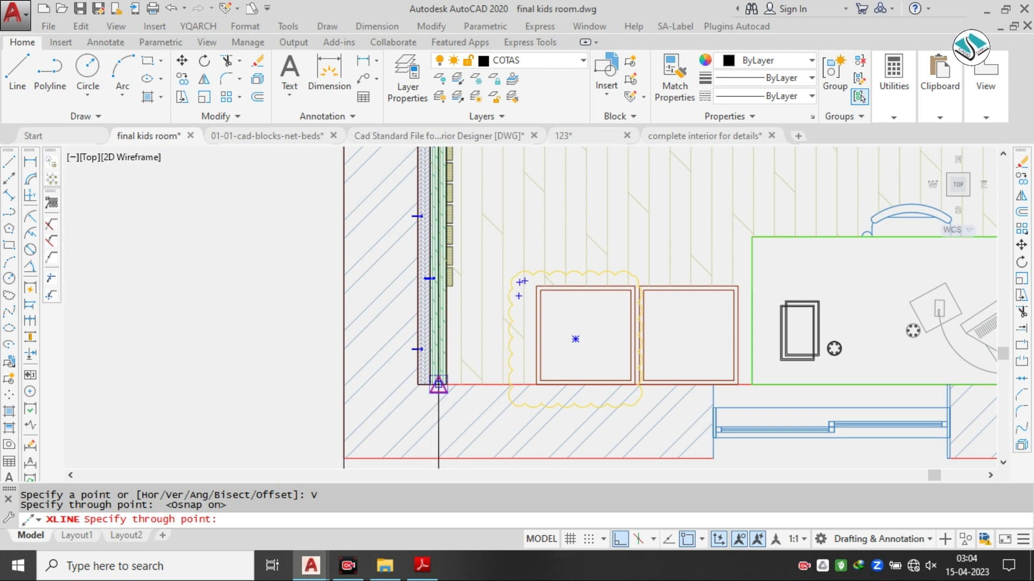
scroll(484, 369, "down", 5)
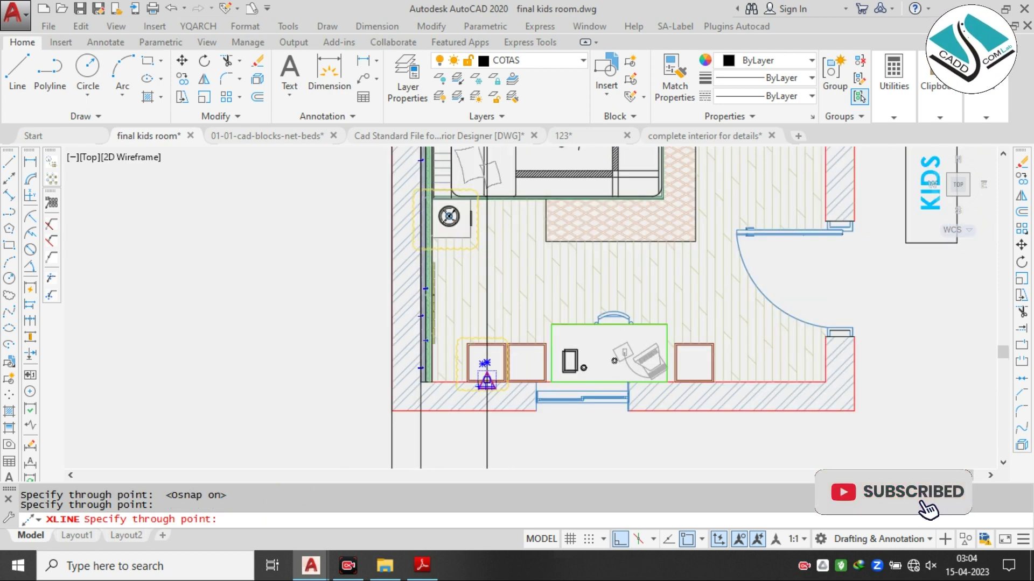
scroll(530, 231, "up", 4)
scroll(455, 178, "up", 4)
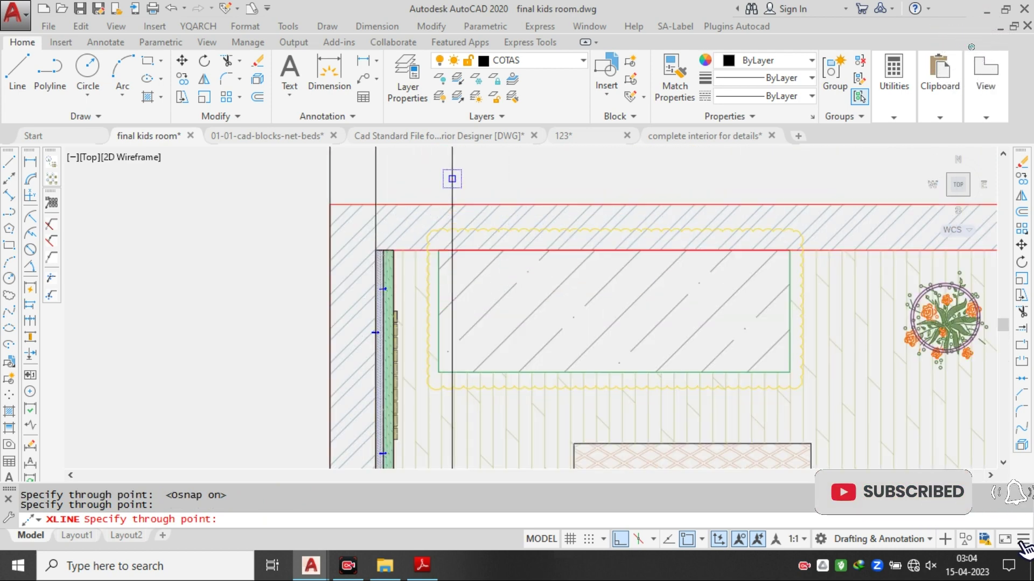
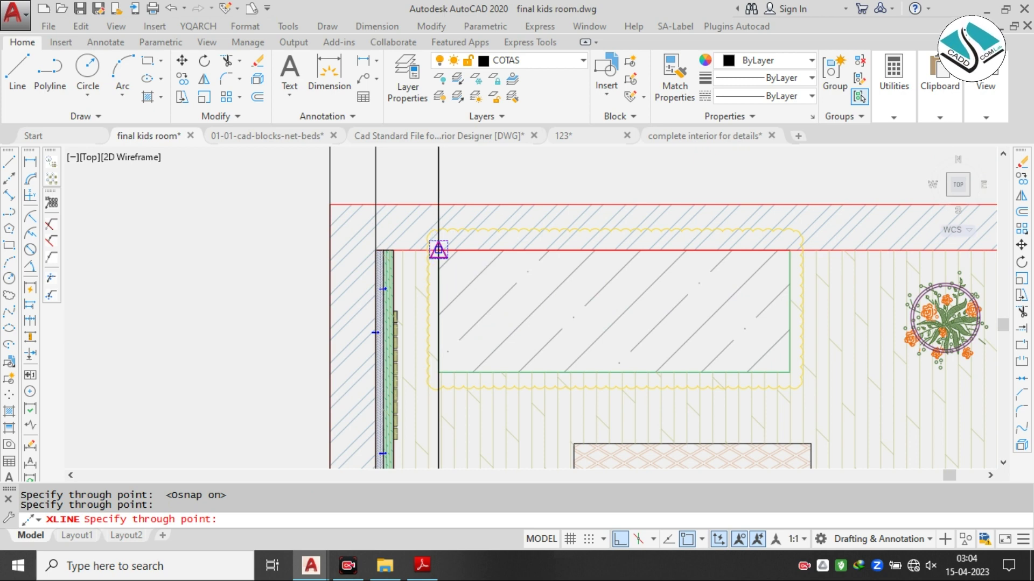
scroll(438, 225, "down", 3)
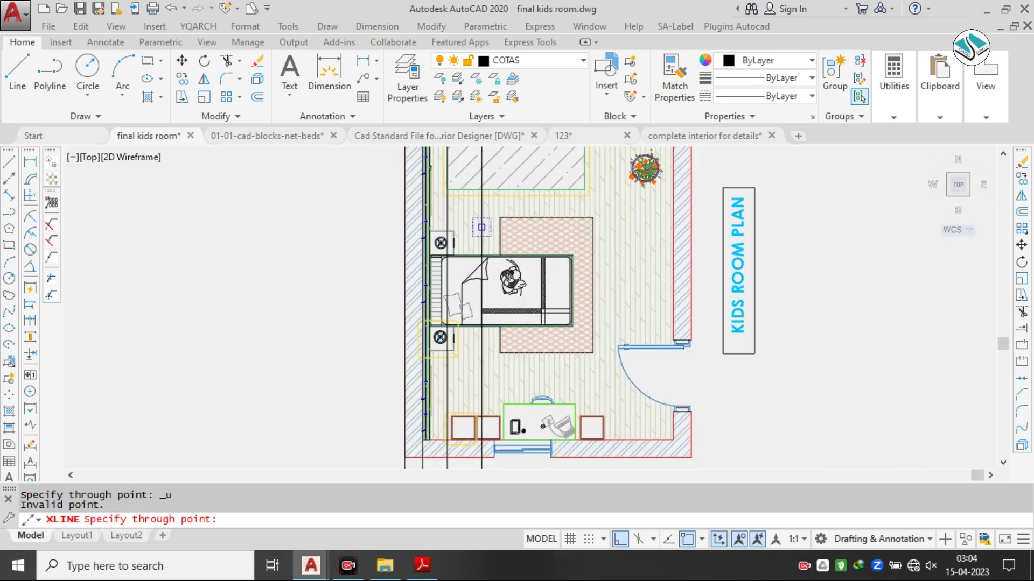
- Undo the vertical construction lines drawn through the rotated plan
key("ctrl+z")
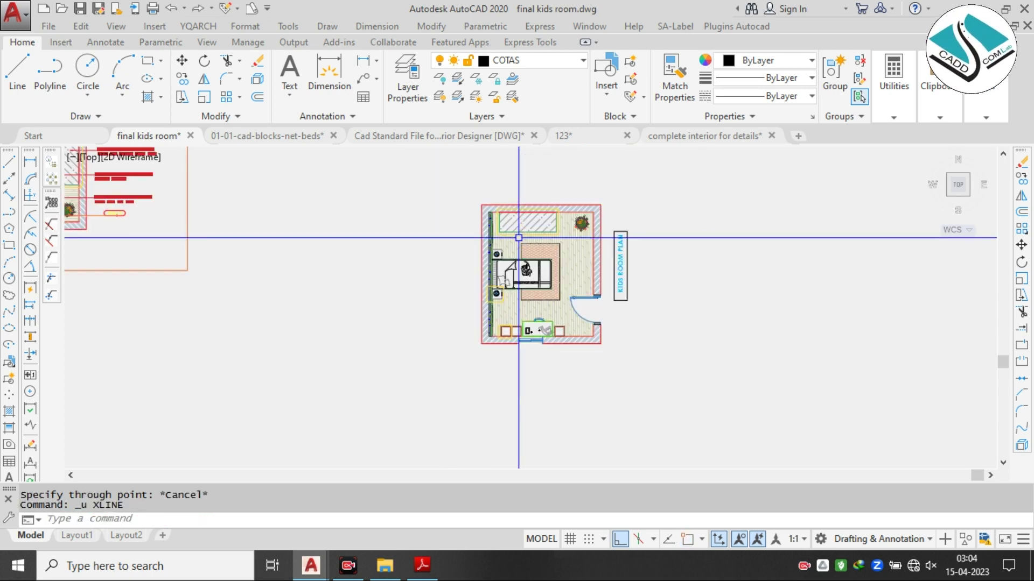
scroll(519, 237, "up", 4)
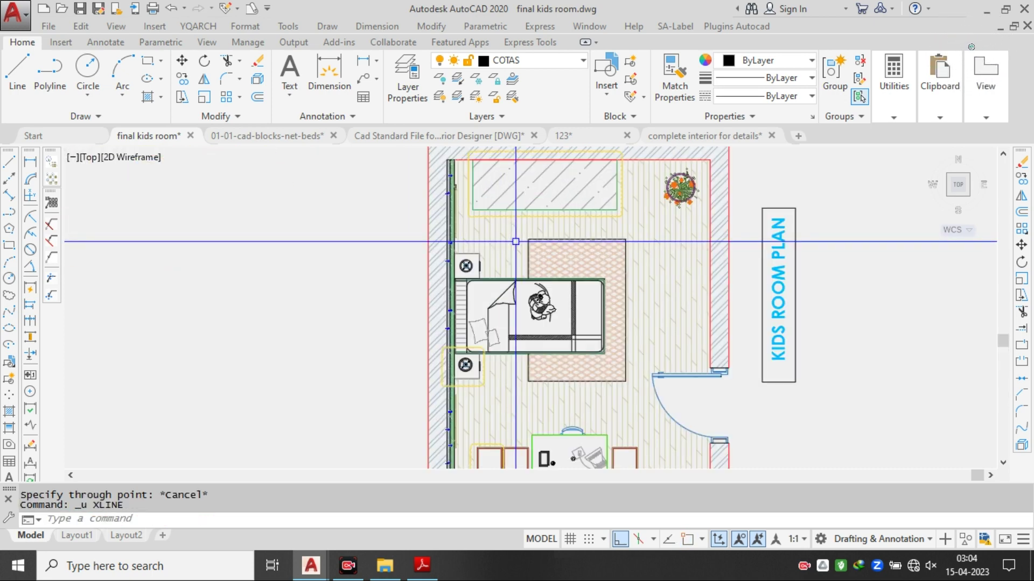
scroll(514, 242, "down", 3)
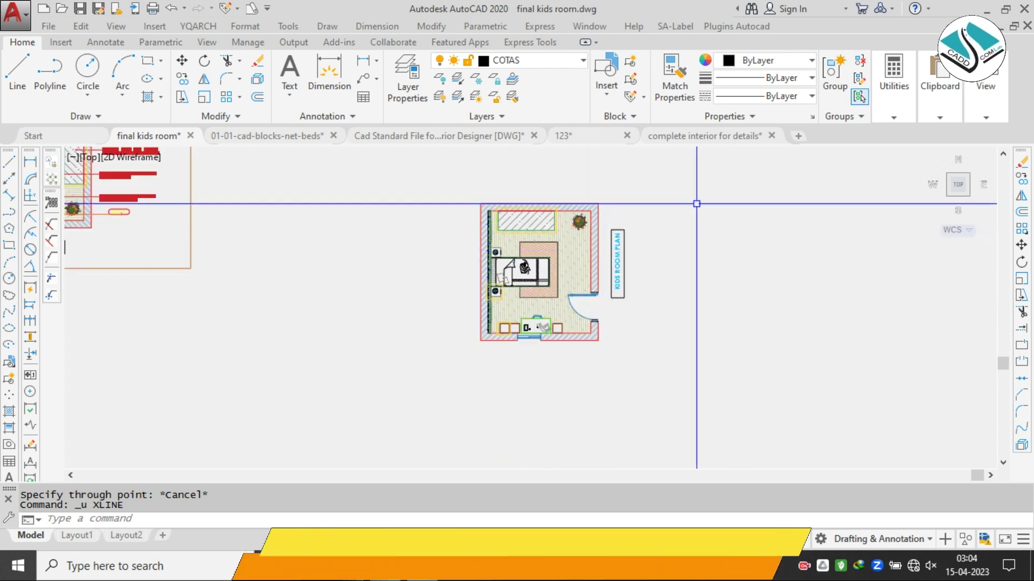
- Erase the entire rotated plan copy together with its title
left_click(676, 198)
left_click(400, 382)
type("e")
key("space")
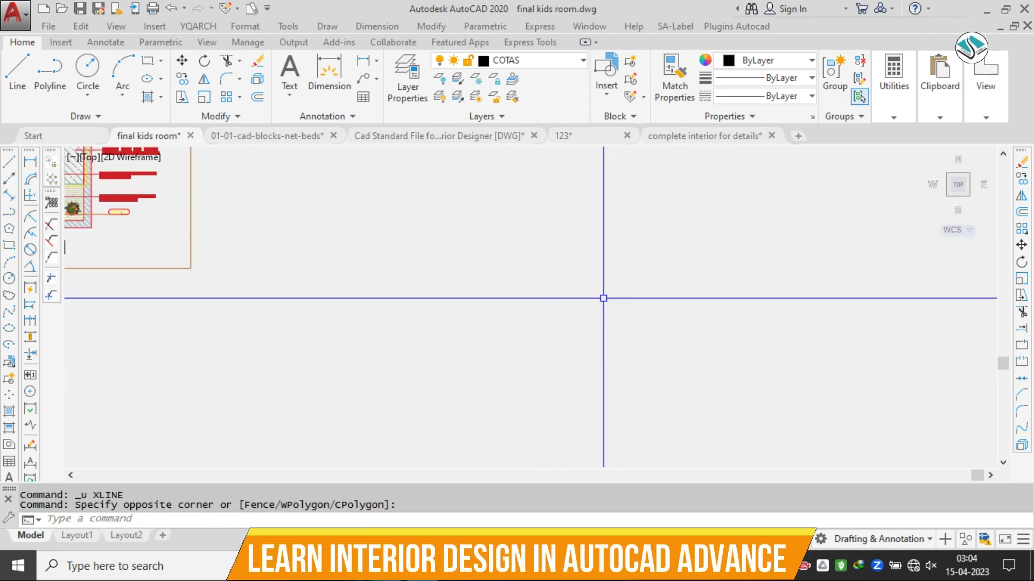
- Look through the block collections around the annotated plan for a section marker symbol
scroll(601, 299, "down", 2)
scroll(298, 219, "up", 4)
middle_click_drag(298, 219, 563, 279)
middle_click_drag(466, 258, 596, 276)
scroll(596, 276, "down", 4)
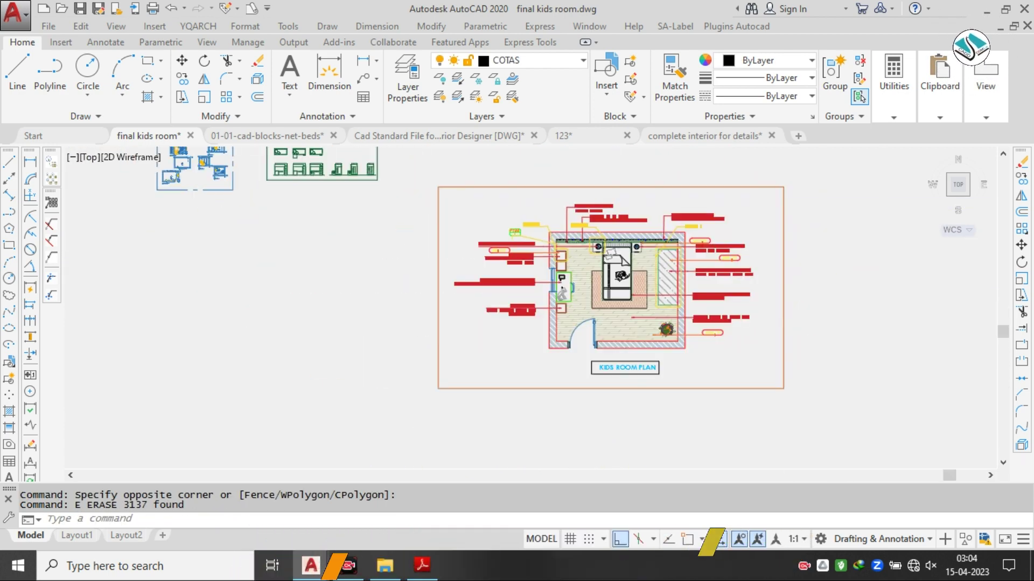
mouse_move(146, 351)
middle_mouse_down()
mouse_move(361, 355)
mouse_move(474, 272)
mouse_move(425, 355)
middle_mouse_up()
scroll(482, 319, "up", 5)
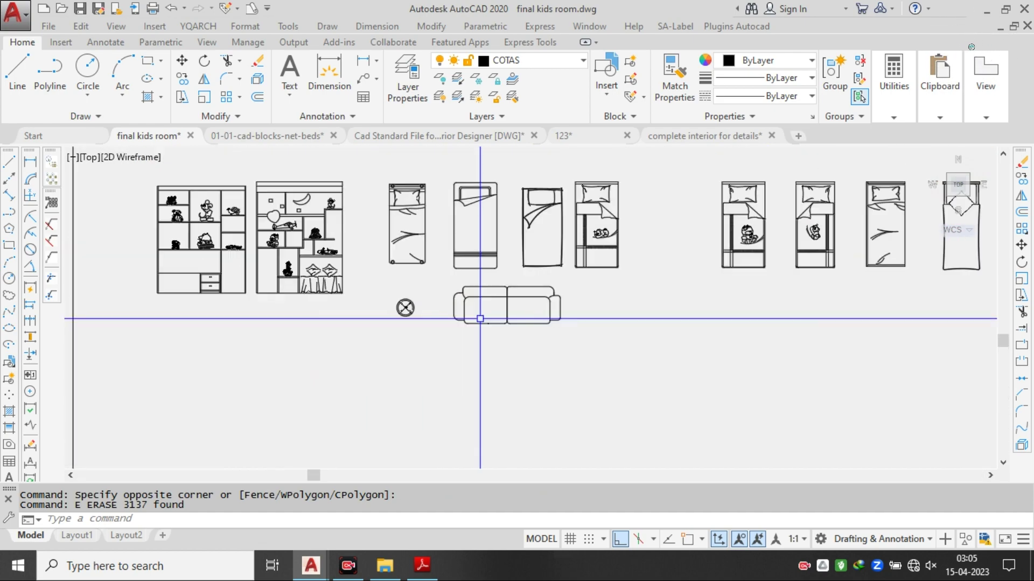
scroll(404, 304, "down", 7)
scroll(621, 270, "up", 8)
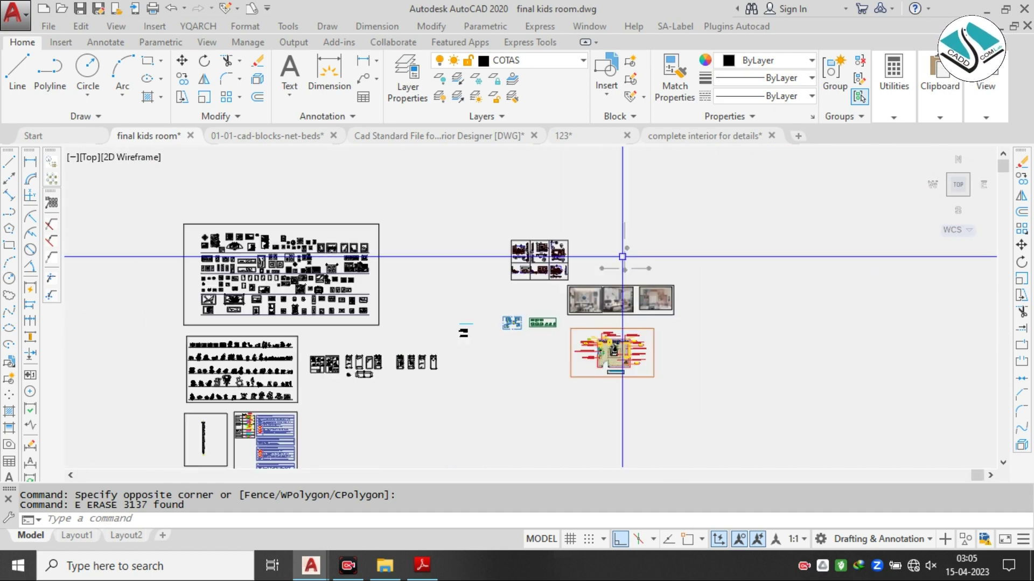
- Copy the circular B section marker from above the reference images to the empty space right of the kids room plan's frame
left_click(613, 235)
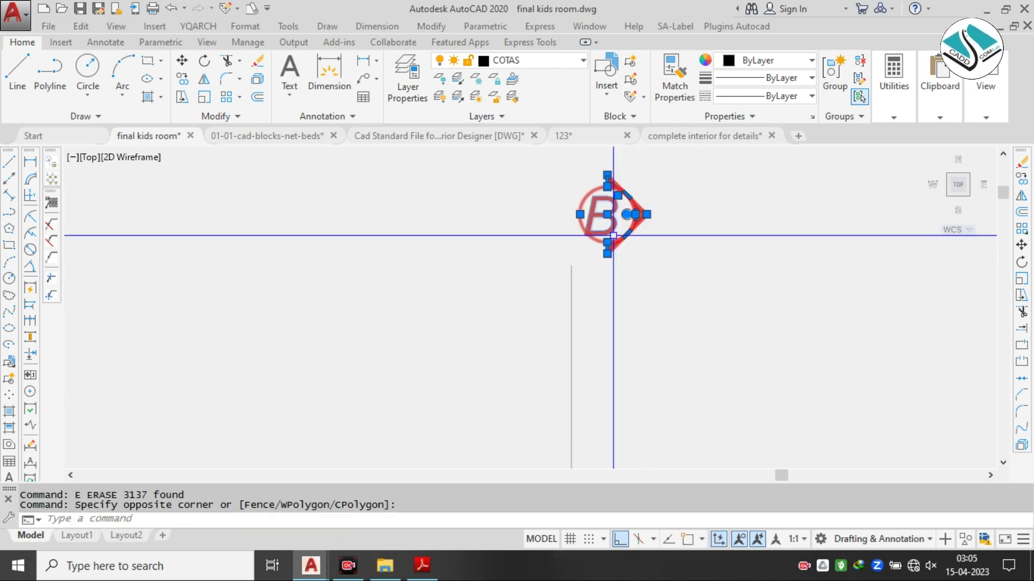
key("Return")
left_click(613, 235)
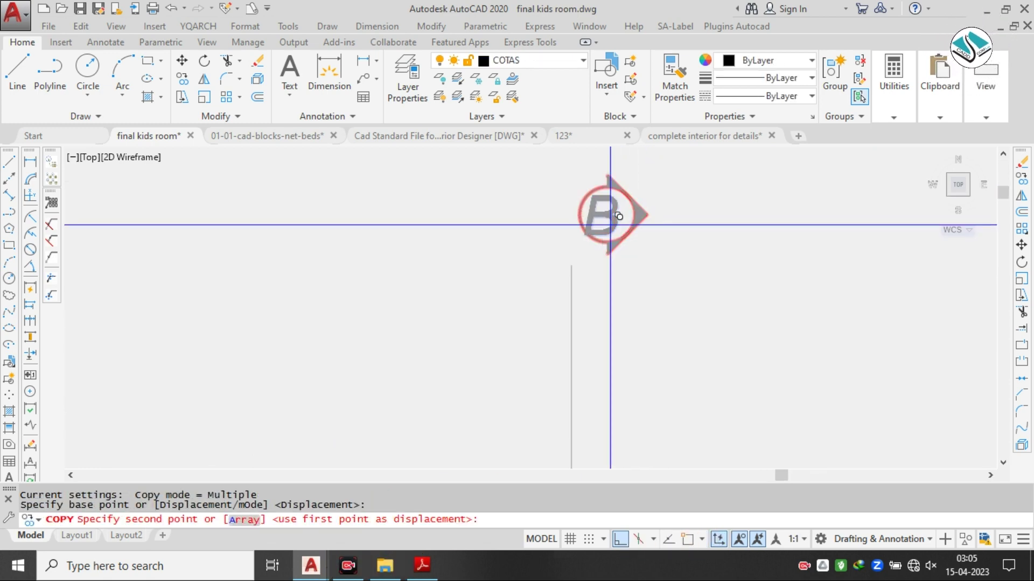
scroll(608, 232, "down", 5)
scroll(564, 370, "up", 2)
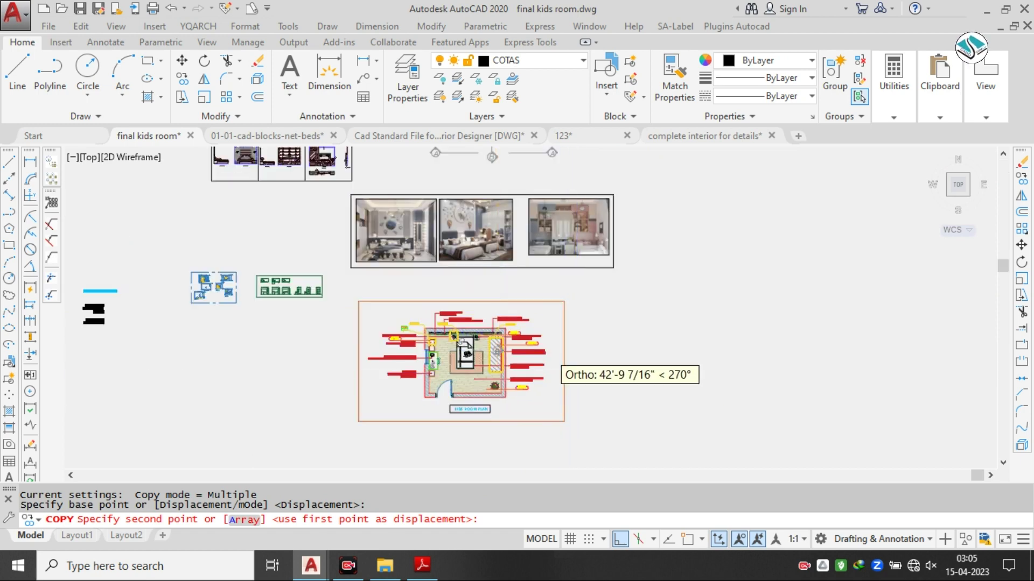
scroll(562, 369, "down", 2)
scroll(498, 363, "up", 5)
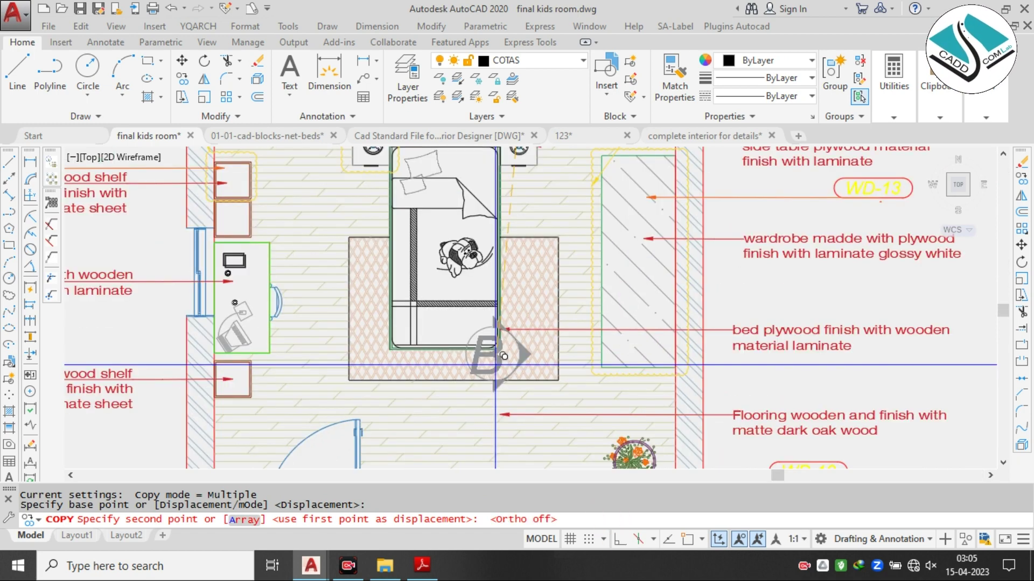
scroll(535, 304, "down", 2)
left_click(803, 291)
key("Escape")
- Scale down the copied B section marker beside the kids room plan's frame, using its centre as the base point
left_click(842, 254)
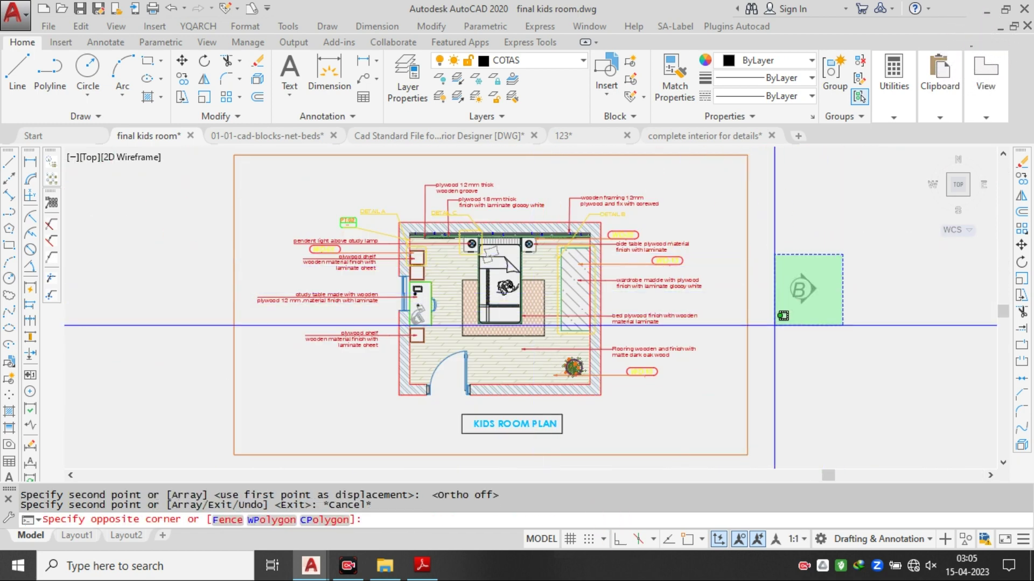
type("Sc")
key("Return")
scroll(799, 288, "up", 2)
left_click(800, 286)
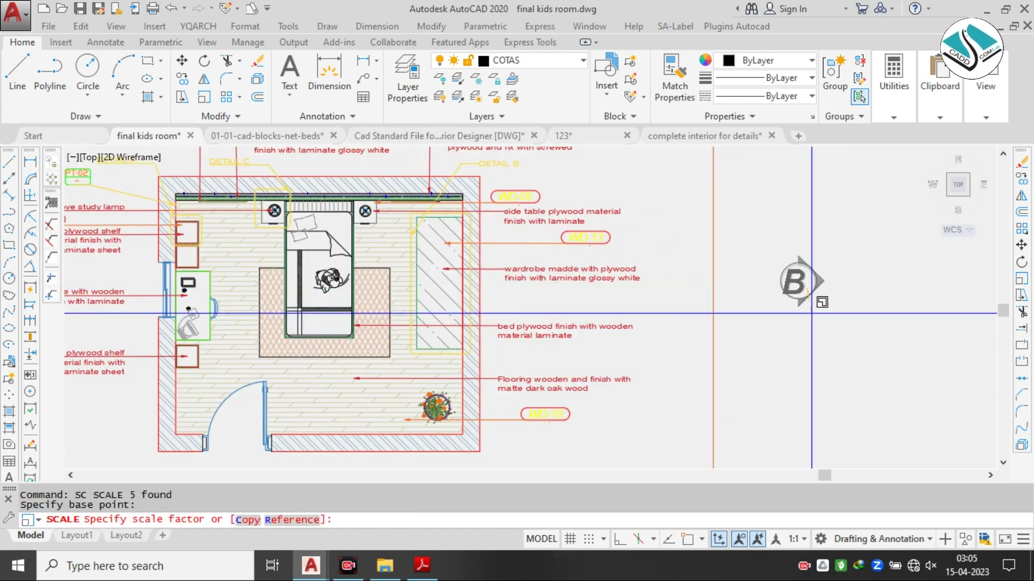
scroll(807, 304, "up", 3)
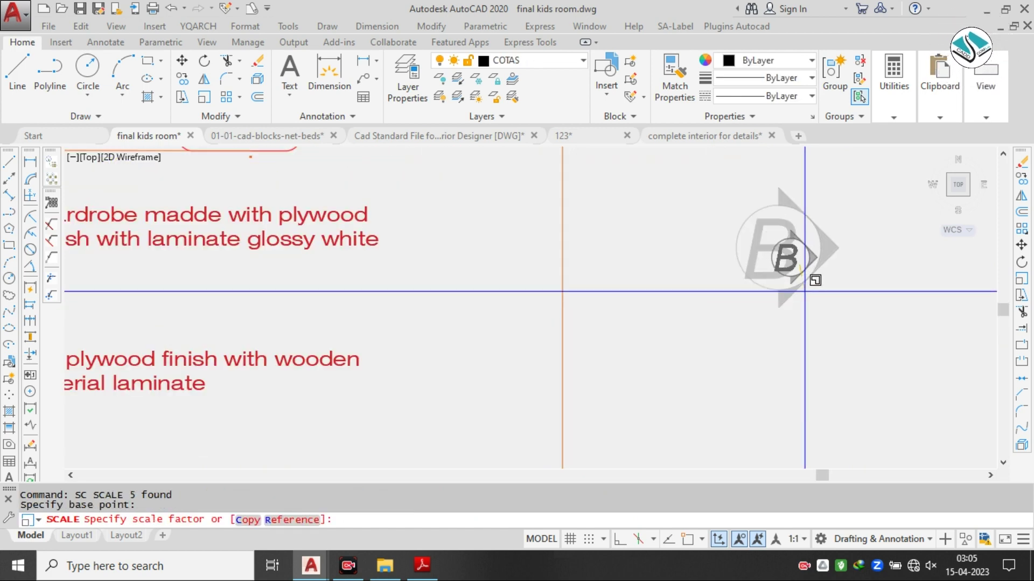
left_click(805, 291)
left_click(825, 230)
type("m")
key("Return")
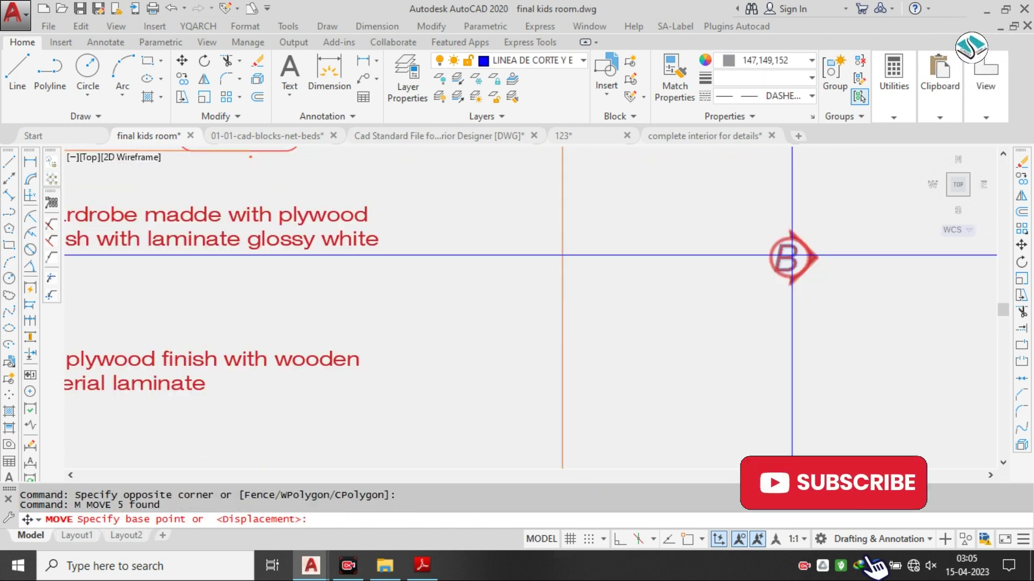
key("Escape")
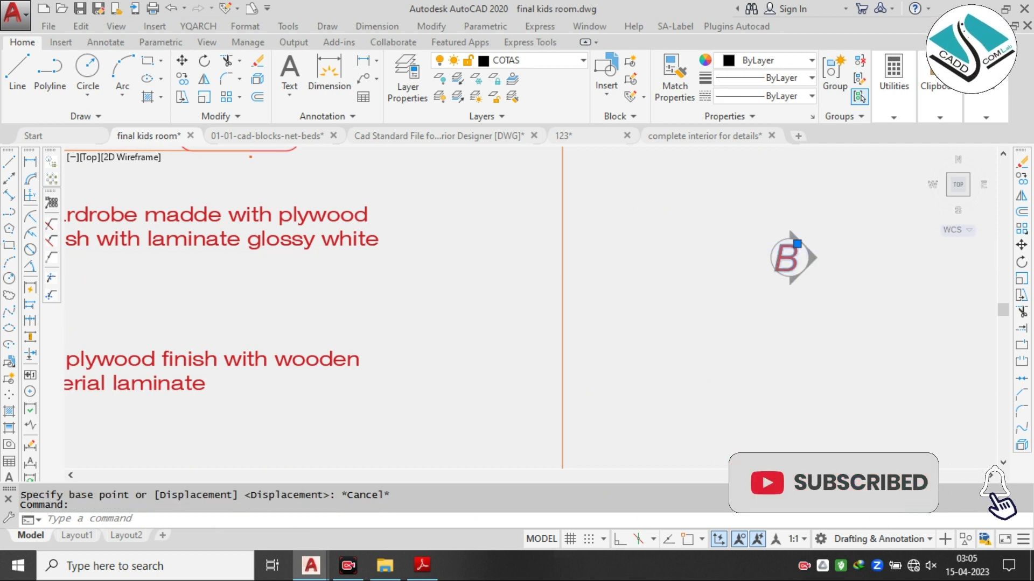
double_click(786, 260)
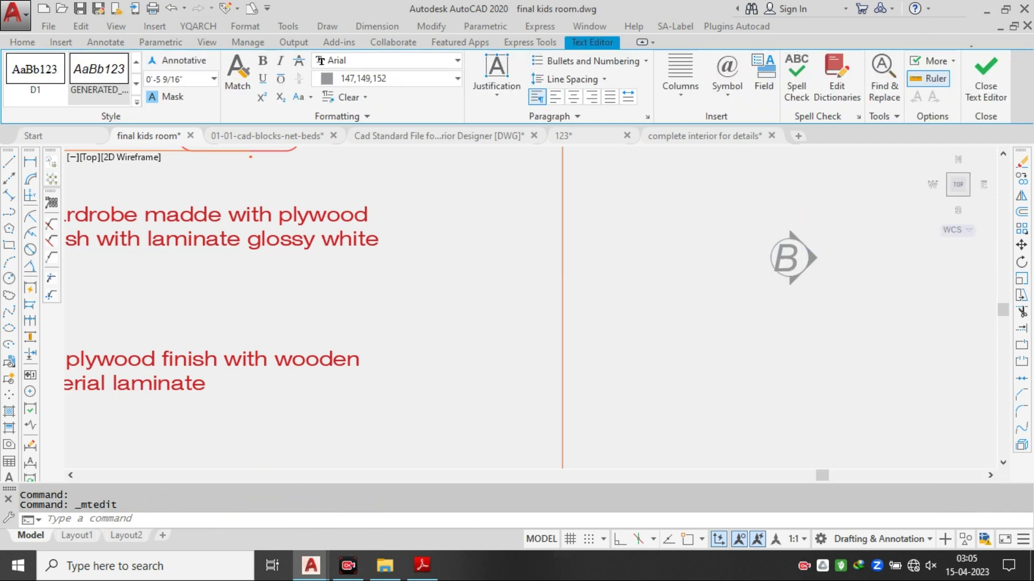
- Copy the reduced B section marker to the empty space just below it
left_click(730, 300)
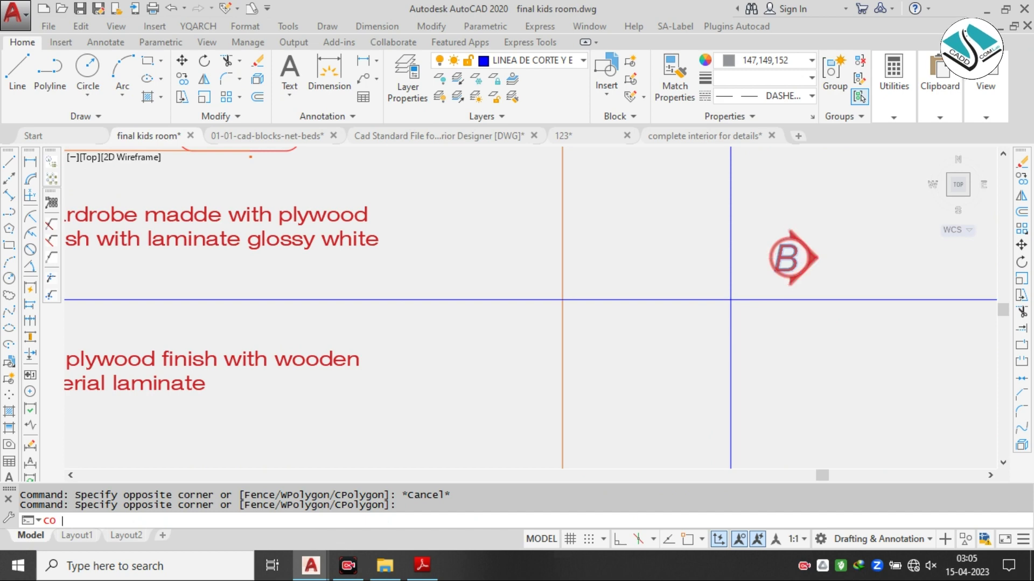
key("space")
left_click(793, 259)
middle_click_drag(773, 293, 738, 252)
left_click(694, 302)
key("Escape")
- Change the letter in the lower marker copy to A
scroll(692, 300, "up", 3)
left_click(693, 299)
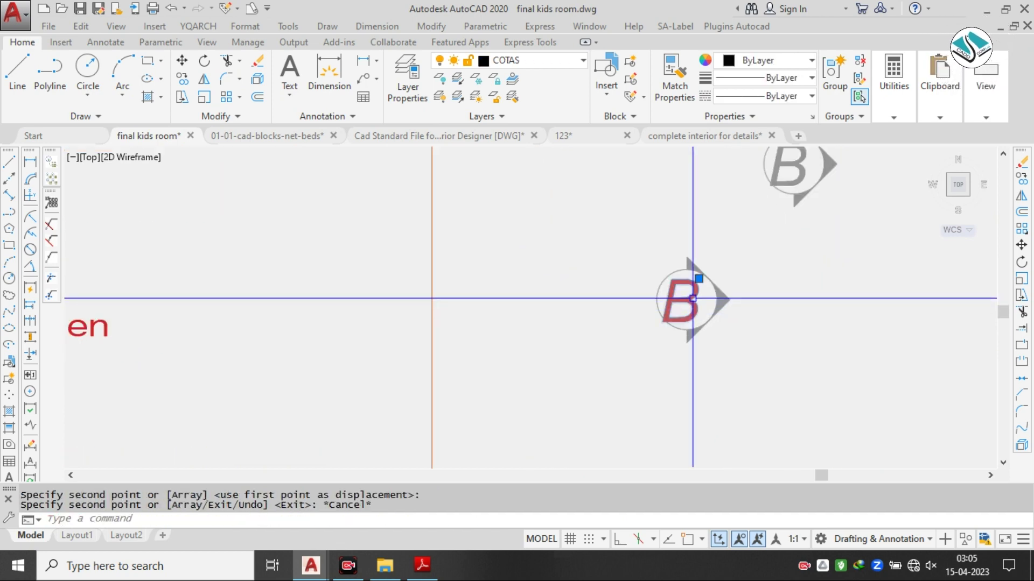
double_click(725, 264)
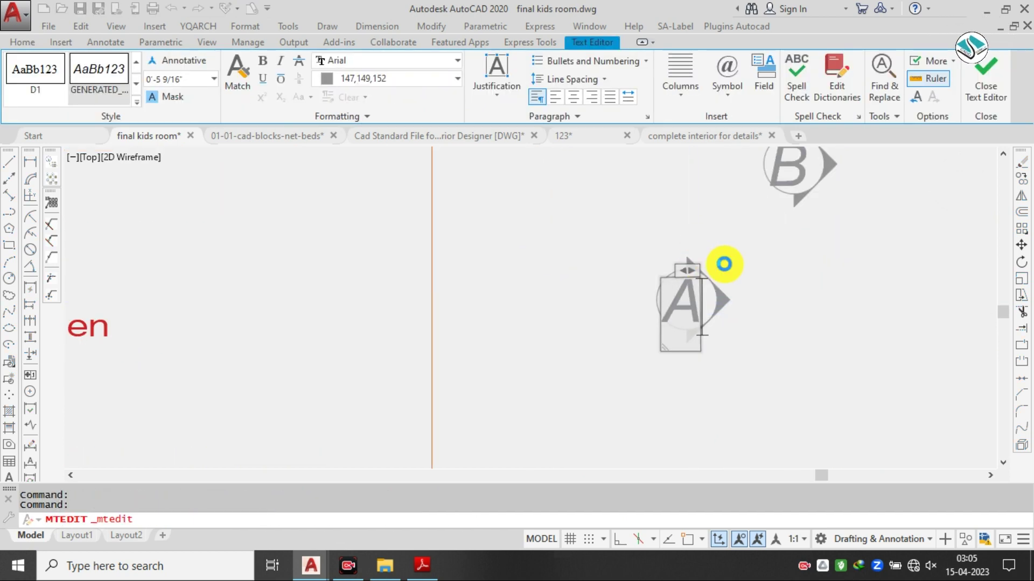
key("Escape")
left_click(544, 285)
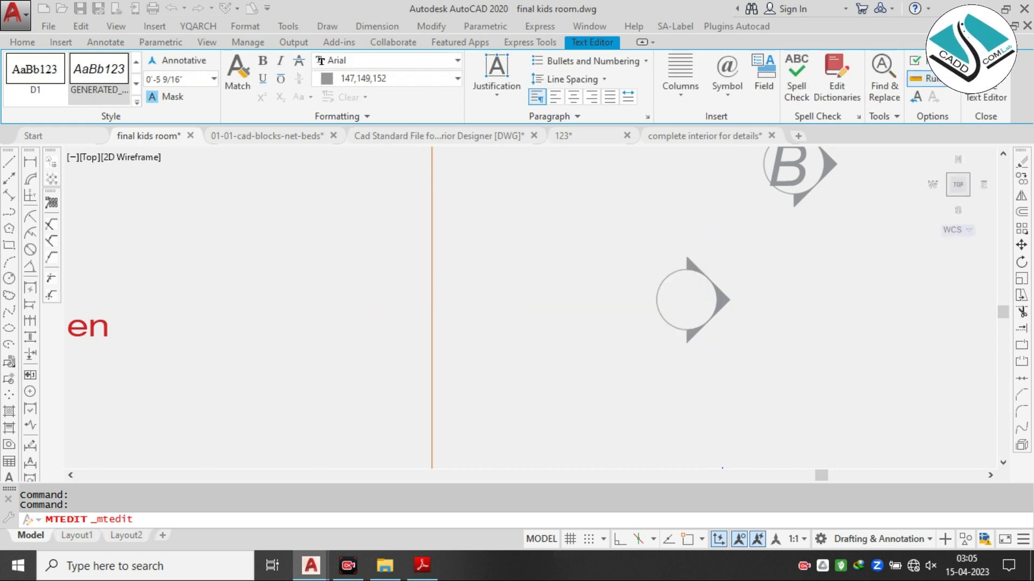
- Copy the A section marker to the space on its right and change the copy's letter to C
left_click(620, 341)
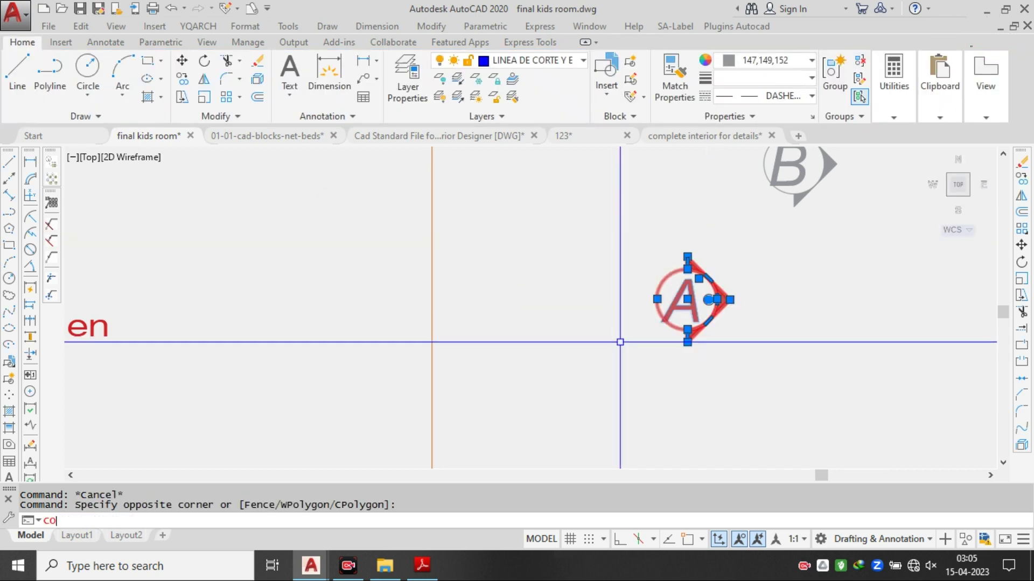
type("co")
key("Return")
left_click(708, 301)
left_click(799, 308)
key("Escape")
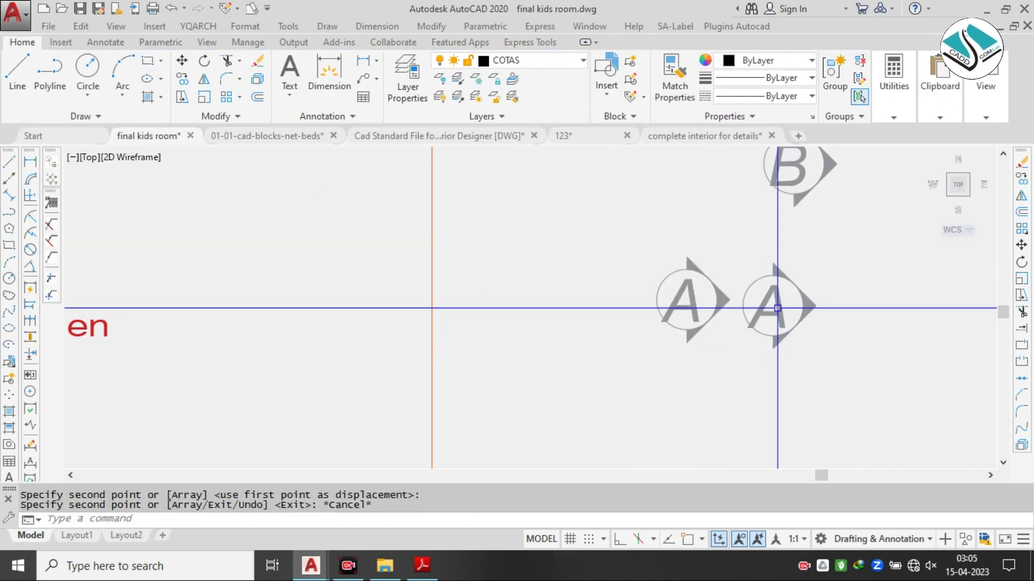
double_click(777, 306)
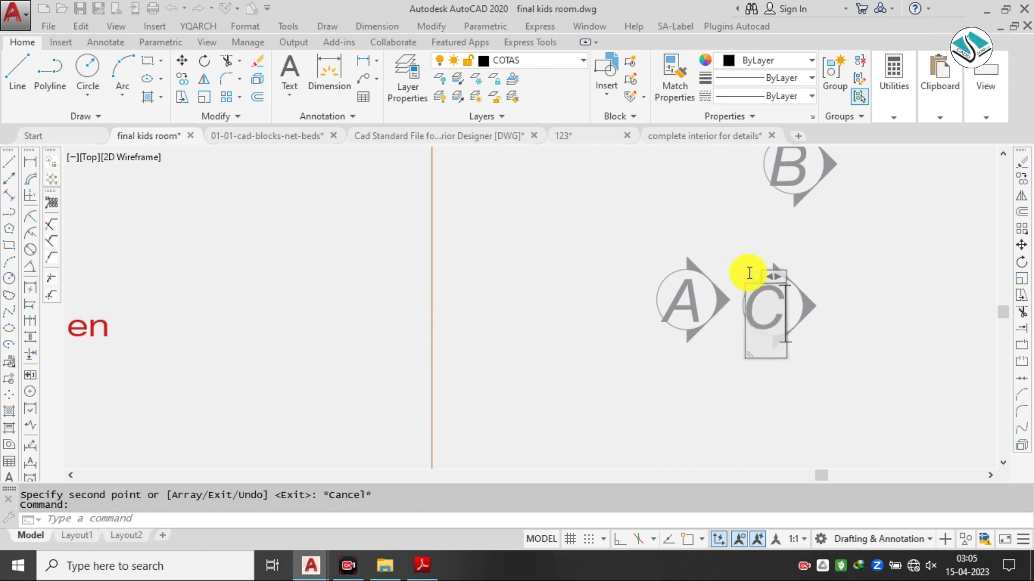
- Copy the C section marker farther right and change the copy's letter to D
middle_click_drag(688, 204, 502, 179)
left_click(641, 232)
left_click(582, 350)
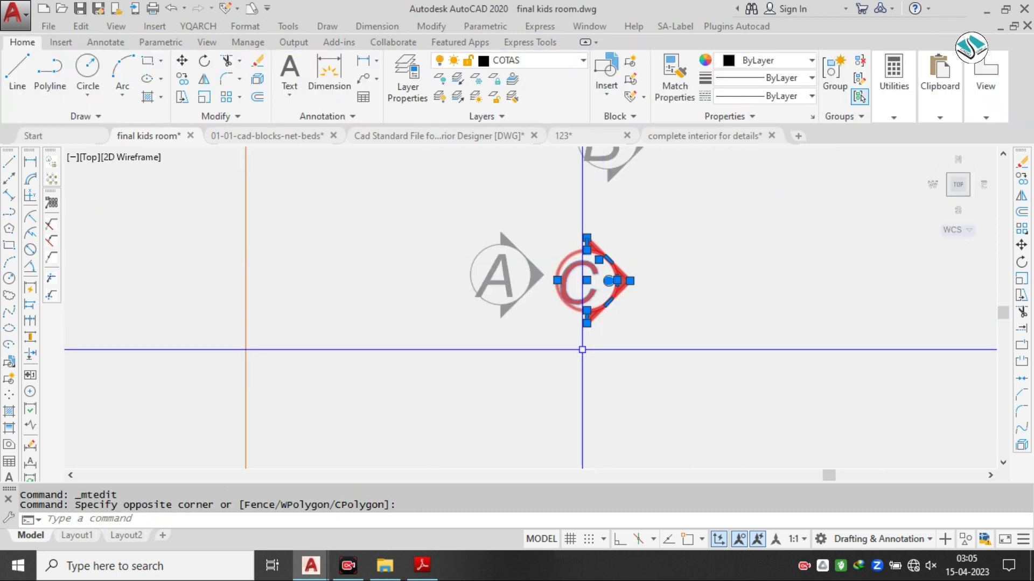
type("co")
key("space")
left_click(589, 323)
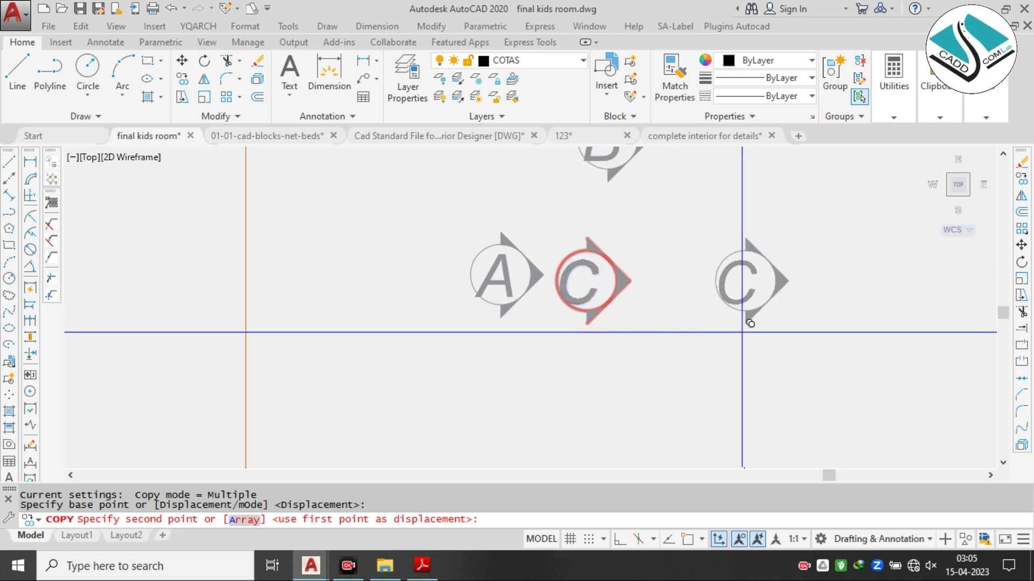
left_click(748, 323)
key("Escape")
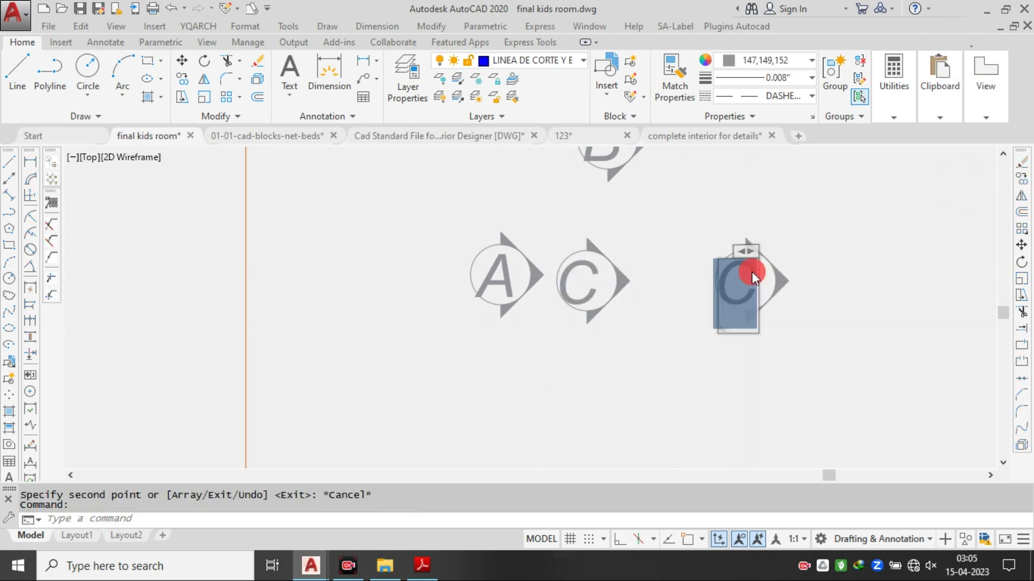
double_click(782, 240)
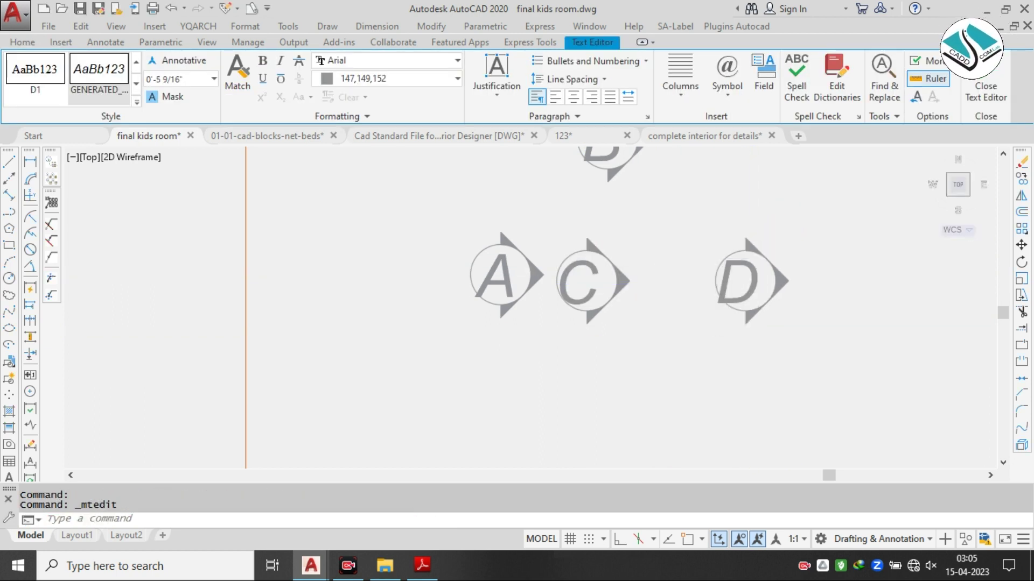
- Move the letter D slightly so it sits centred inside its marker circle
scroll(765, 259, "up", 4)
left_click(736, 287)
left_click(717, 313)
left_click(712, 314)
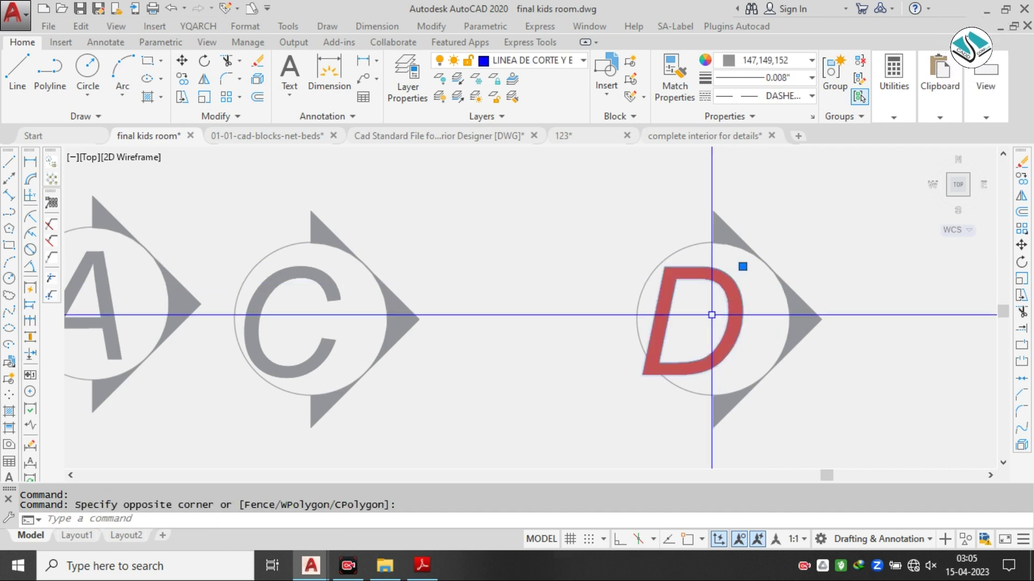
scroll(711, 316, "up", 2)
type("m")
key("space")
left_click(710, 318)
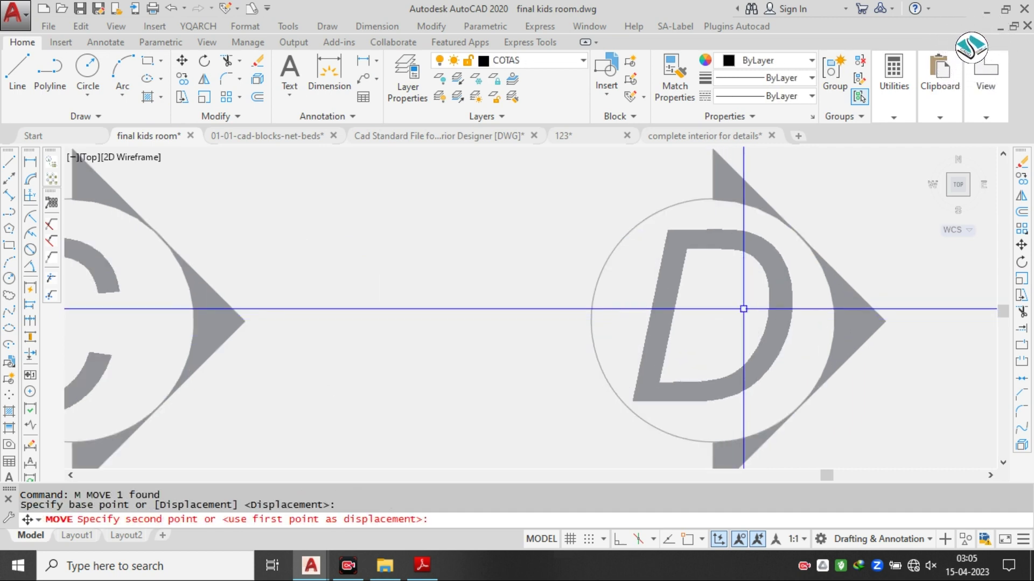
left_click(743, 309)
- Move the letter C slightly so it sits centred inside its marker circle
scroll(747, 309, "down", 2)
middle_click_drag(372, 297, 438, 286)
scroll(437, 286, "up", 2)
left_click(401, 285)
left_click(346, 309)
left_click(346, 309)
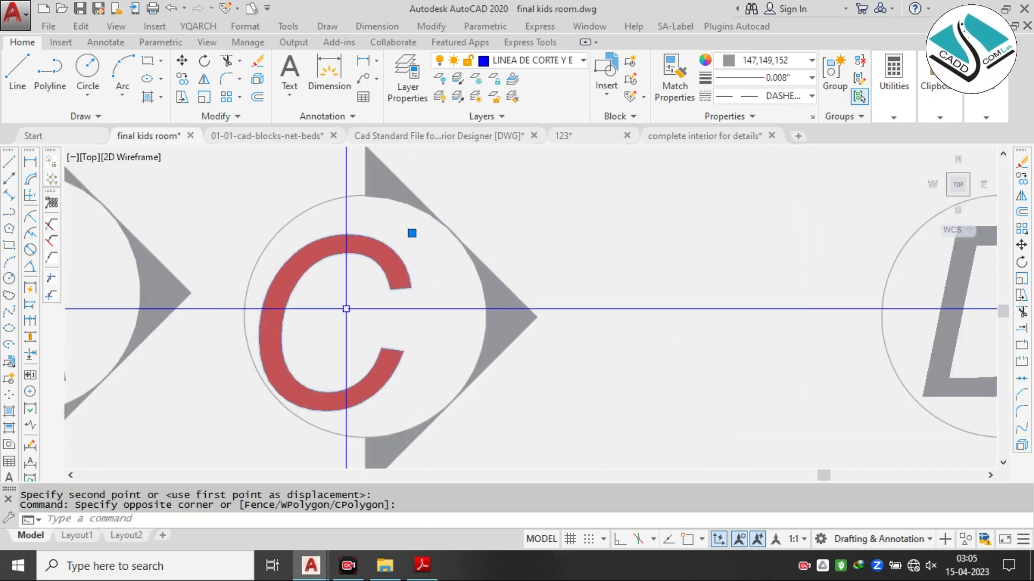
scroll(347, 309, "up", 2)
type("m")
key("space")
left_click(354, 302)
left_click(404, 281)
scroll(404, 282, "down", 4)
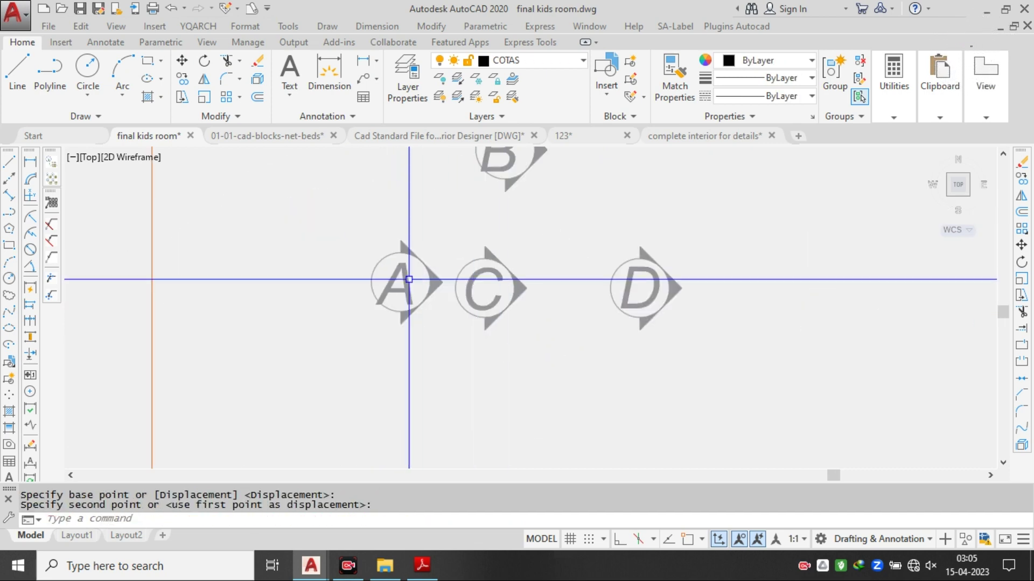
- Move the letter A slightly so it sits centred inside its marker circle
scroll(412, 262, "up", 4)
left_click(412, 262)
left_click(376, 283)
type("m")
key("space")
left_click(376, 284)
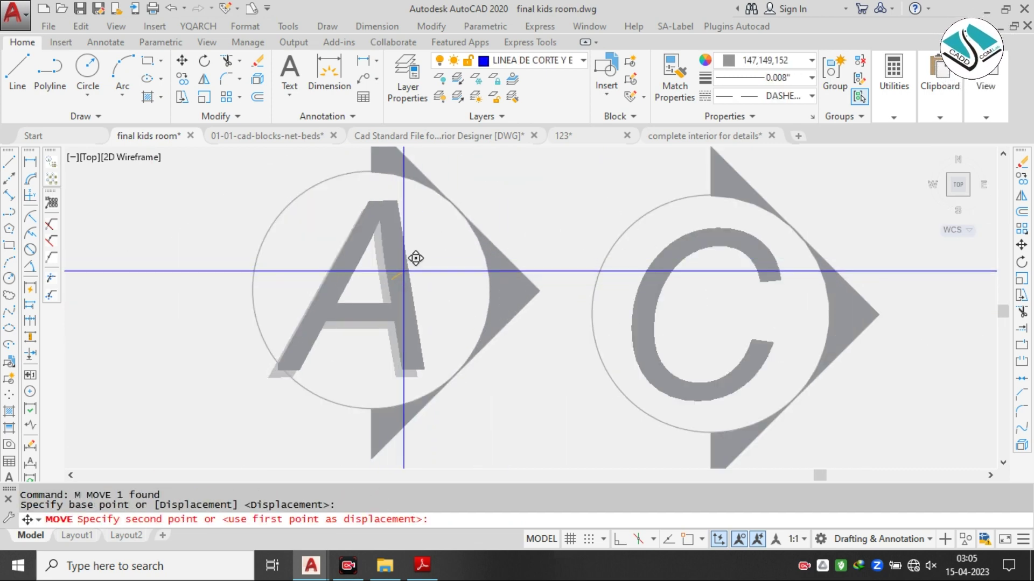
left_click(412, 256)
scroll(575, 363, "down", 6)
scroll(545, 319, "up", 6)
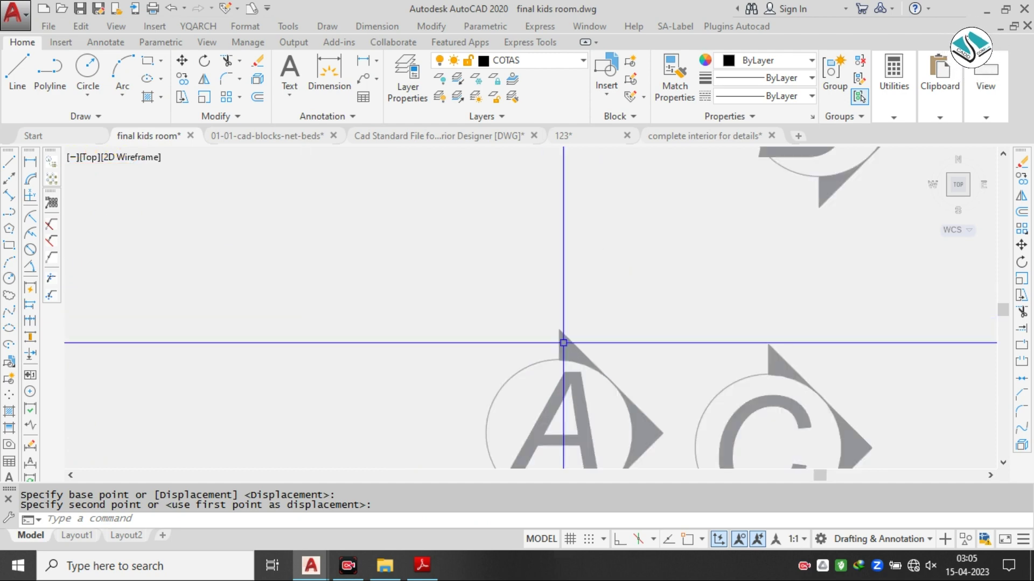
- Move the whole A section marker into the plan, between the bed's rug and the wardrobe
left_click(584, 329)
middle_click_drag(579, 295, 567, 164)
left_click(424, 346)
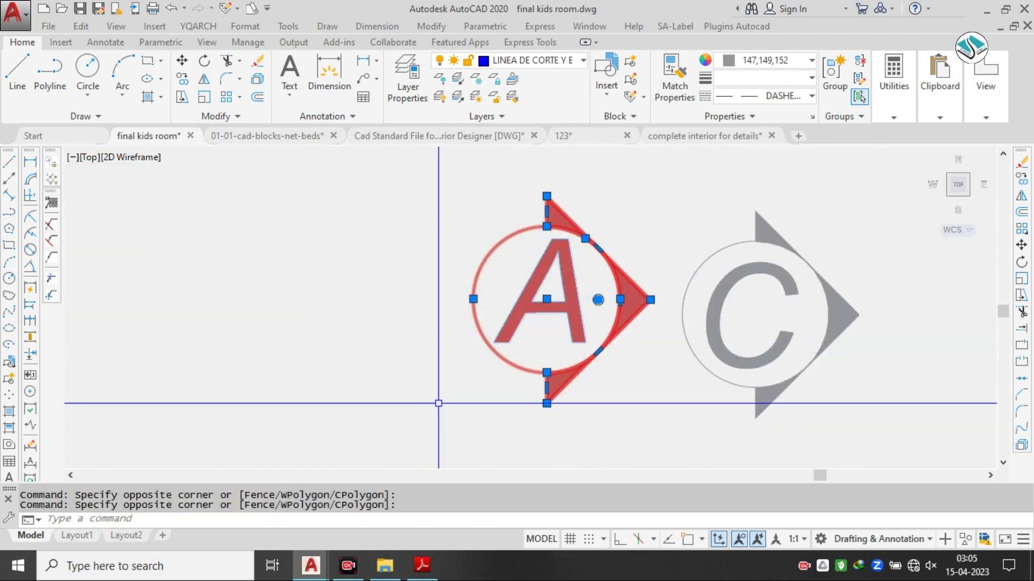
type("m")
key("space")
left_click(598, 299)
scroll(488, 292, "down", 2)
scroll(635, 302, "down", 7)
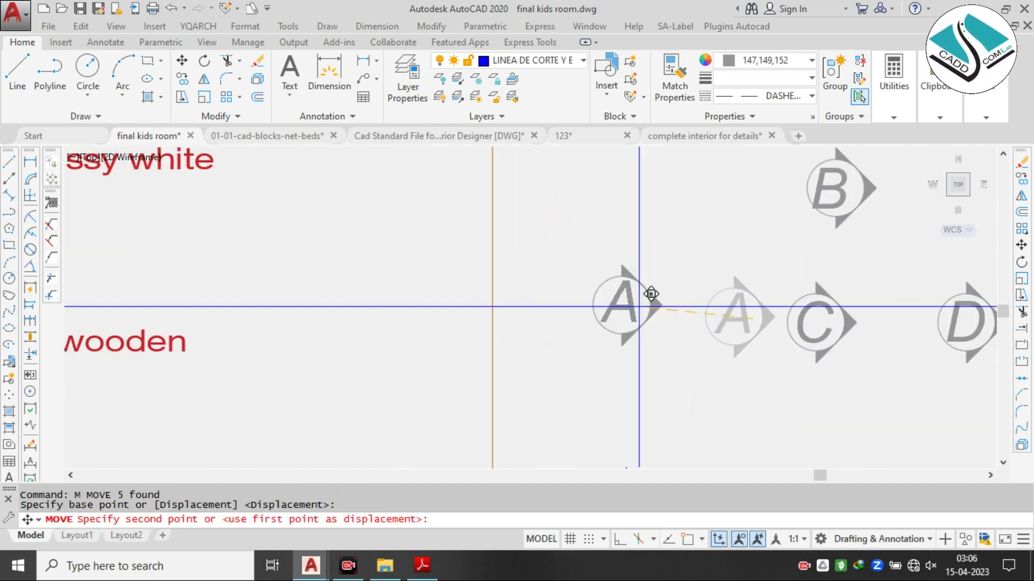
scroll(214, 330, "up", 6)
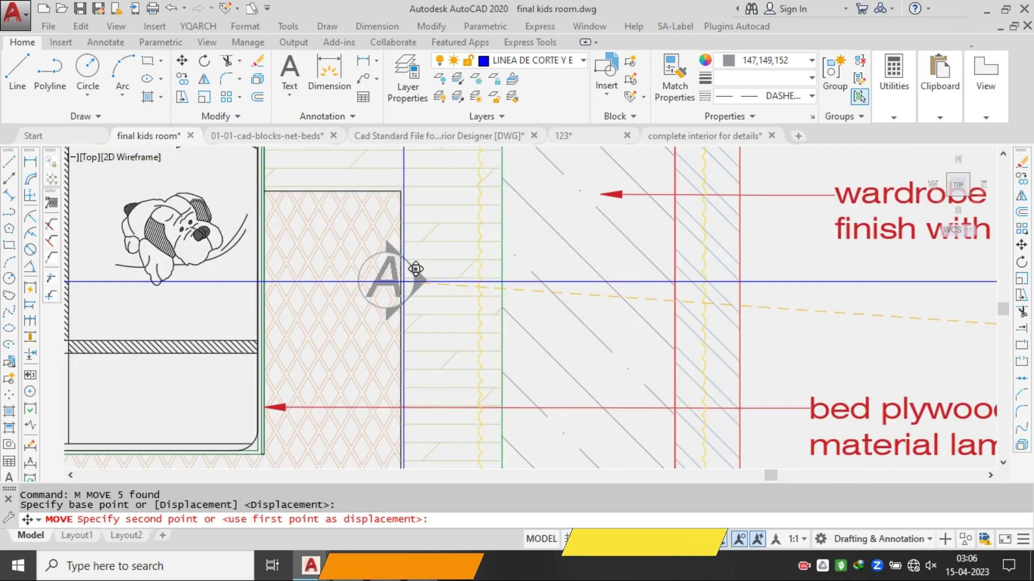
scroll(461, 248, "down", 2)
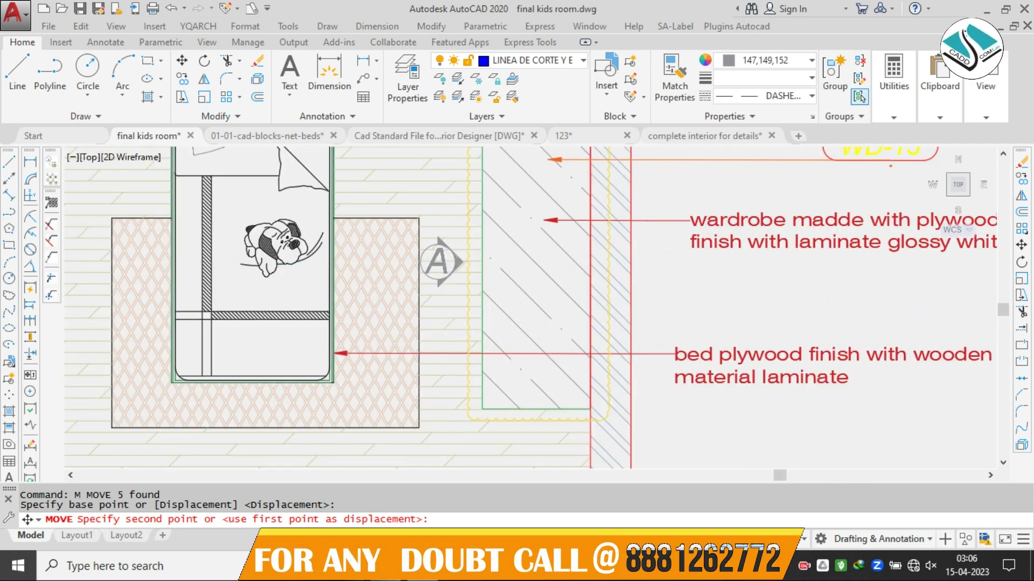
scroll(520, 294, "down", 5)
key("Escape")
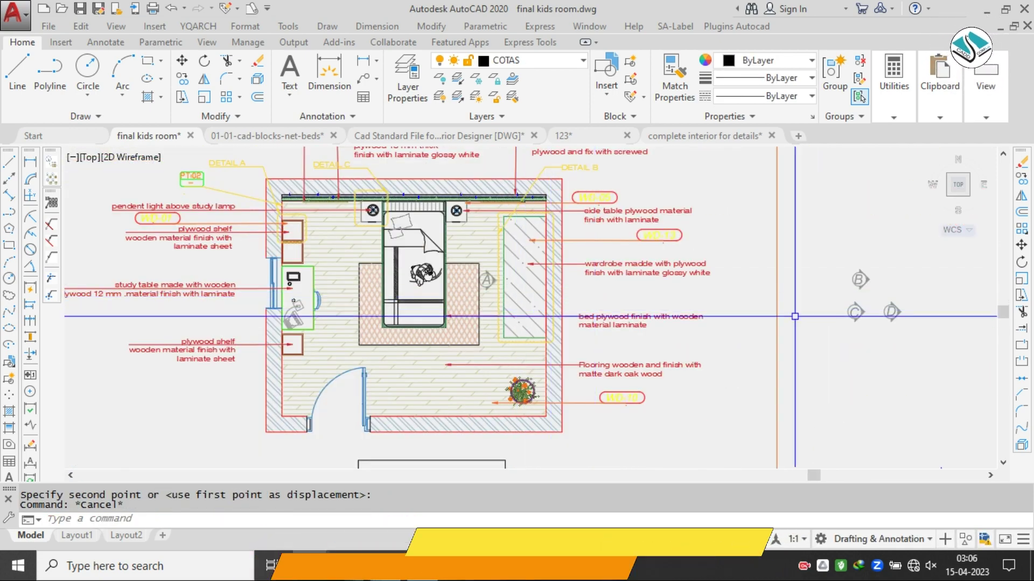
- Mirror the B section marker across a vertical line with Ortho on, keeping the original, so the copy's arrow points left
scroll(869, 294, "up", 4)
left_click(890, 231)
left_click(805, 284)
type("MI")
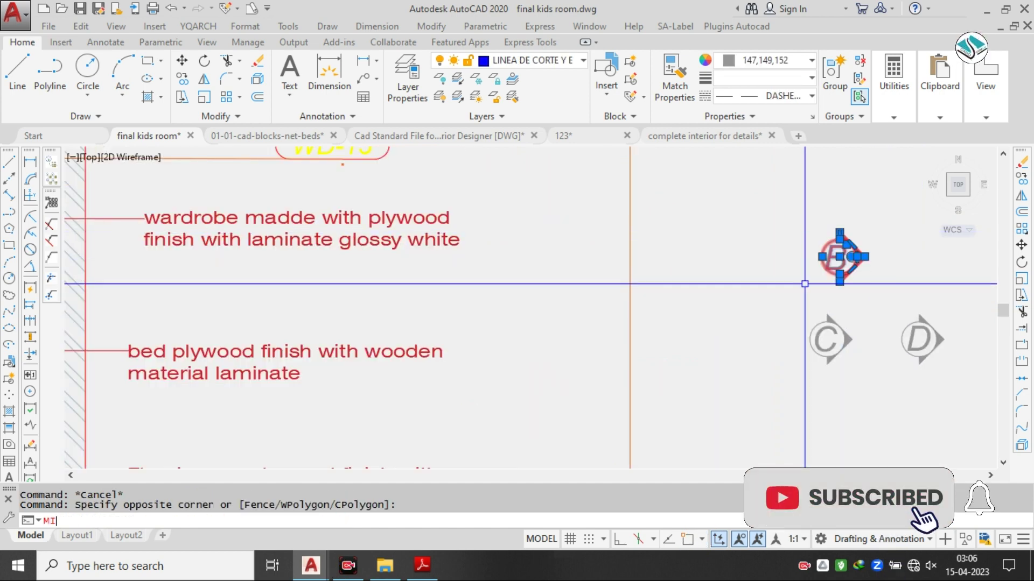
key("Return")
left_click(623, 539)
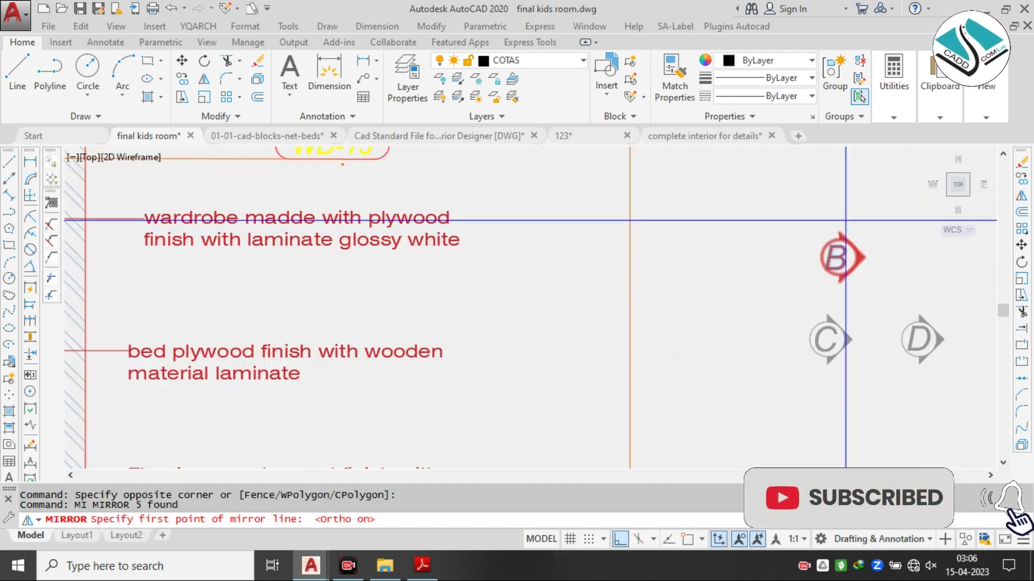
left_click(823, 167)
left_click(818, 280)
key("Return")
- Move the left-pointing B marker into the plan with Ortho off, between the study table chair and the rug
scroll(819, 280, "up", 2)
left_click(806, 185)
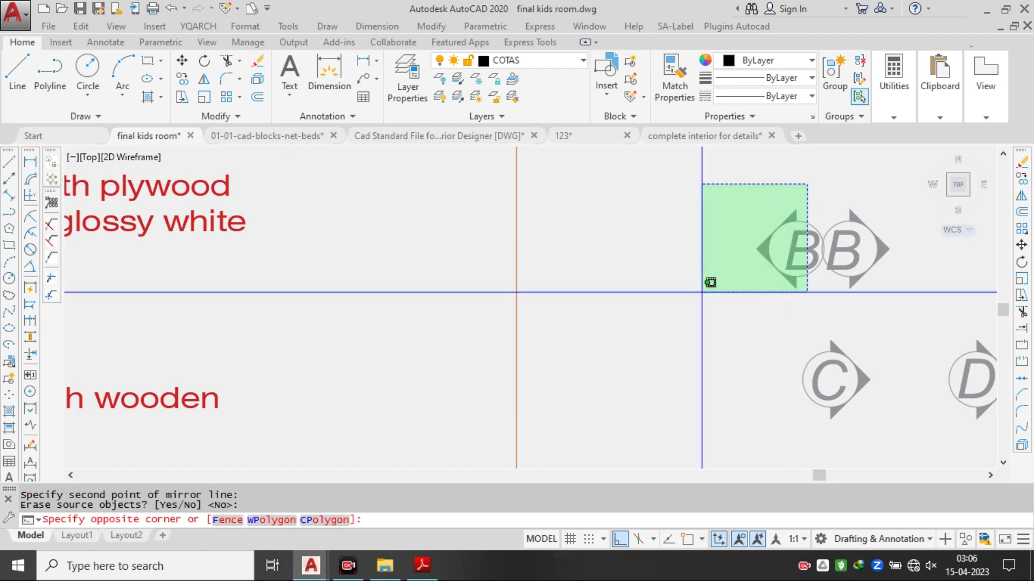
left_click(710, 282)
type("m")
key("Return")
left_click(789, 245)
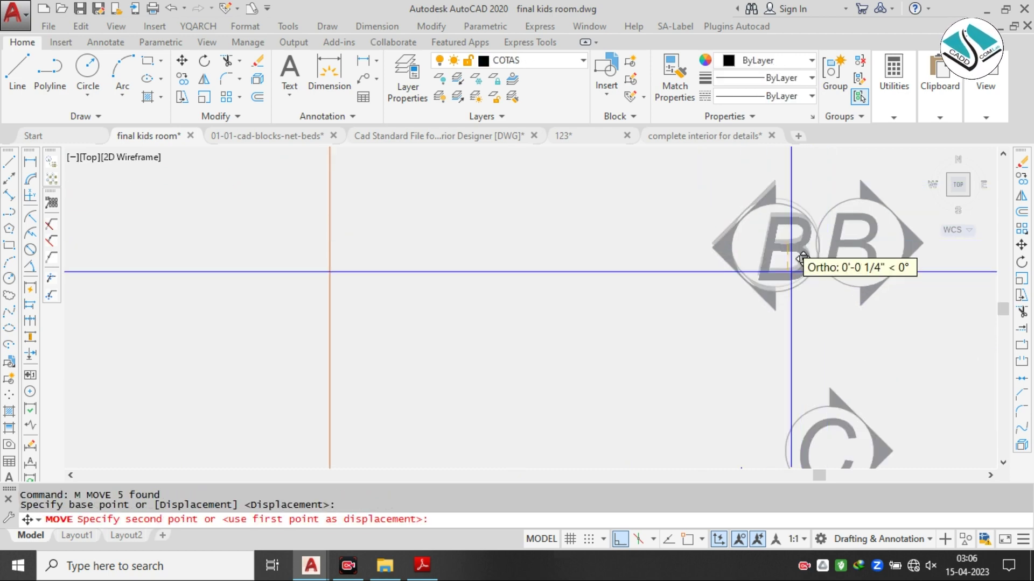
scroll(789, 245, "up", 1)
left_click(634, 535)
scroll(683, 454, "down", 4)
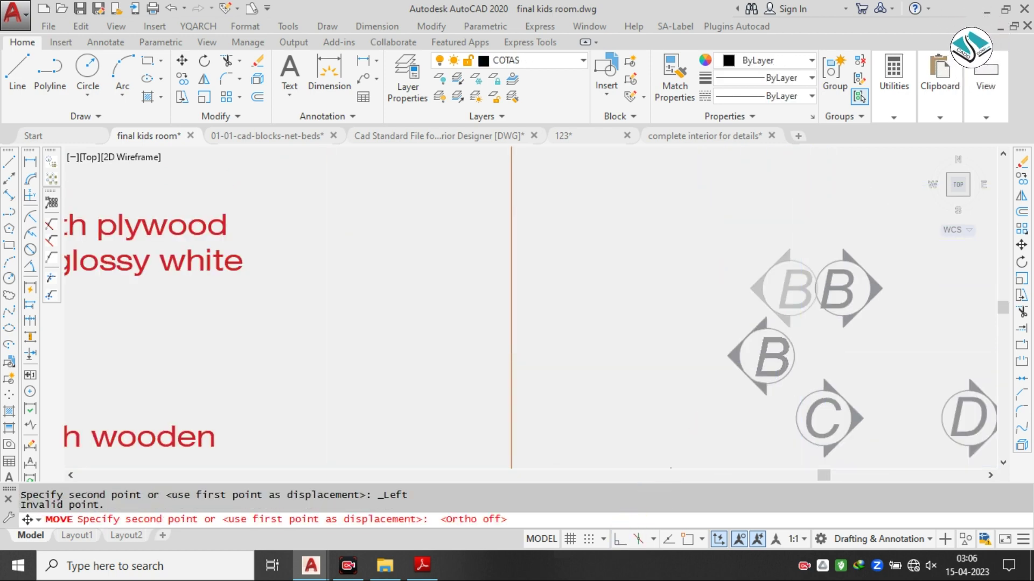
scroll(349, 326, "up", 4)
scroll(466, 301, "down", 5)
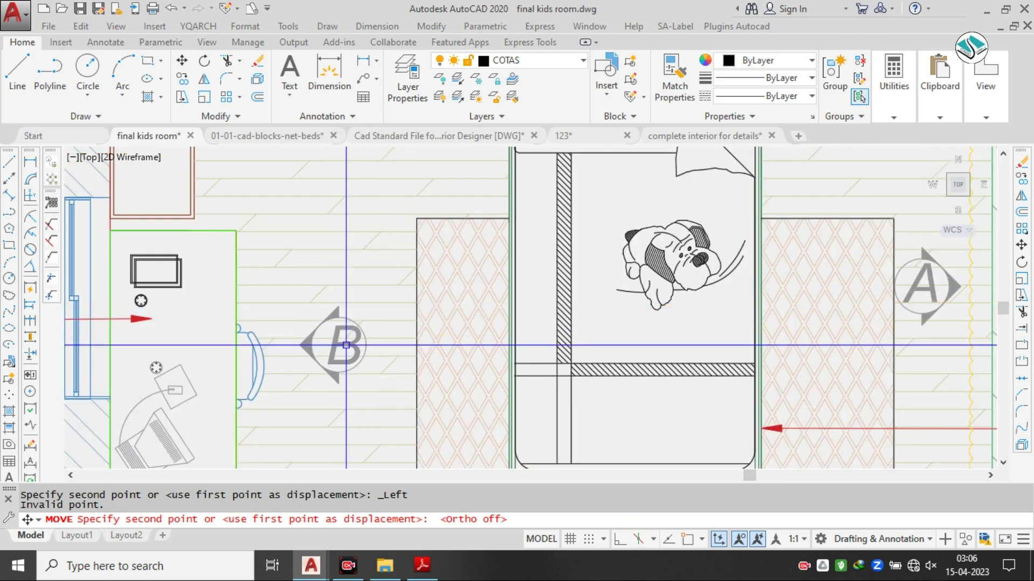
key("Escape")
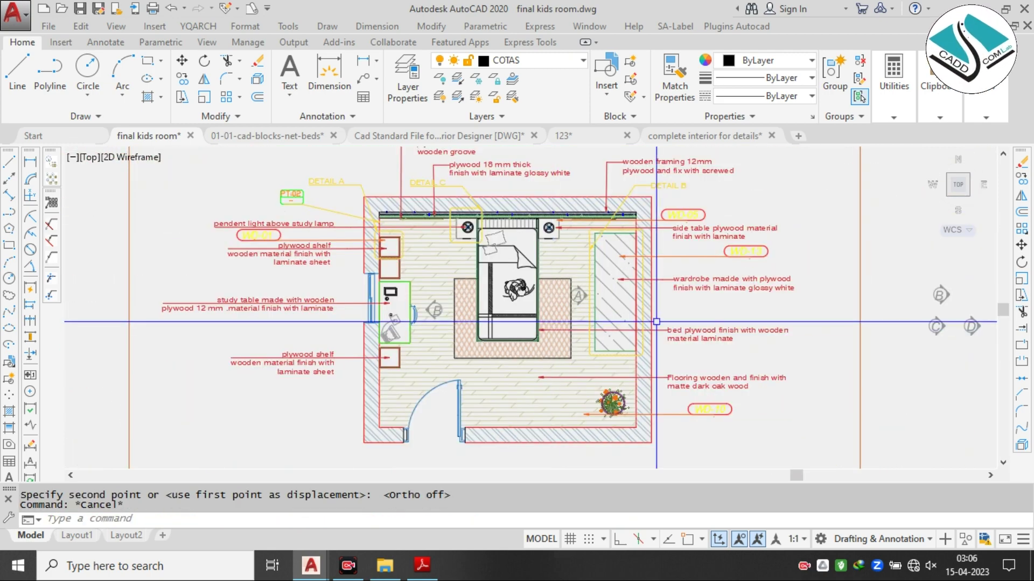
- Rotate the C section marker outside the plan with Ortho on so its arrow points up
scroll(745, 312, "up", 4)
left_click(761, 289)
key("Escape")
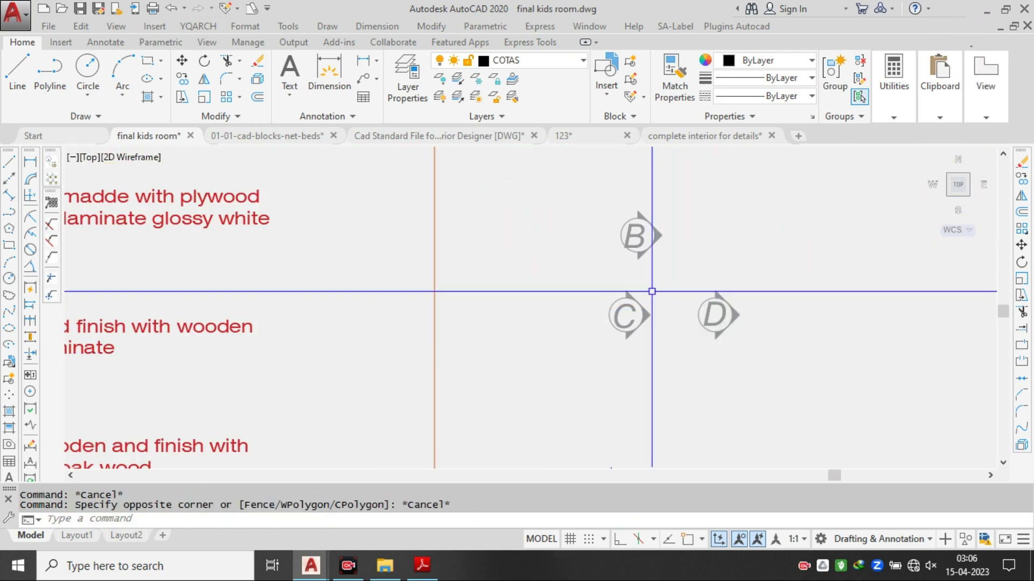
left_click(626, 315)
left_click(591, 365)
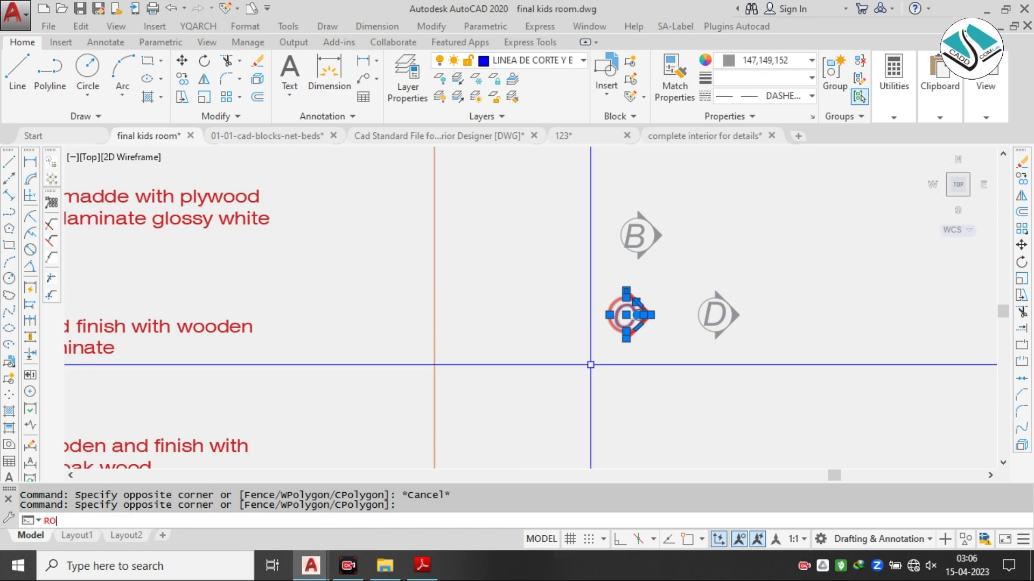
type("RO")
key("Return")
left_click(607, 323)
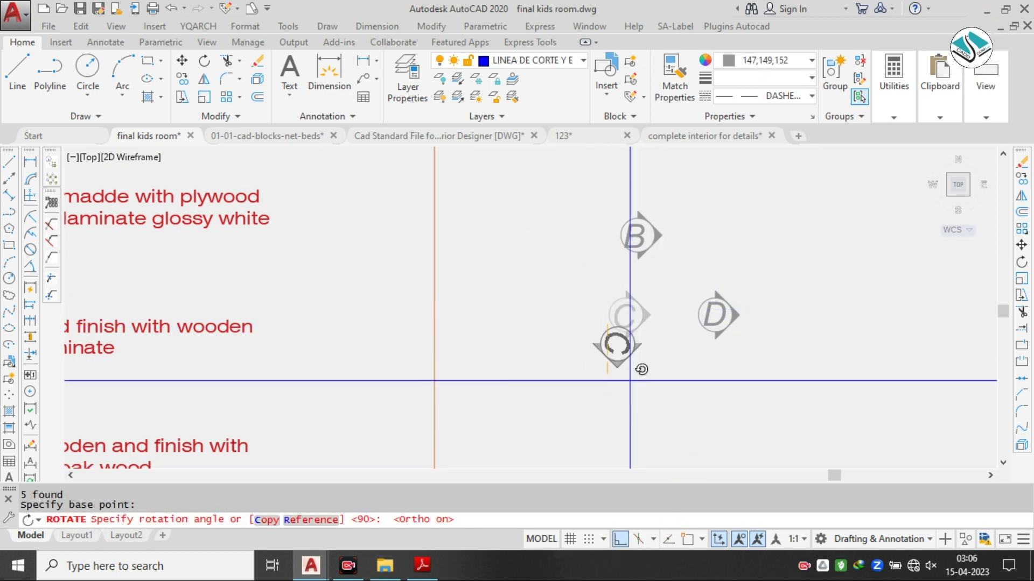
left_click(639, 207)
- Move the upward-pointing C marker into the plan with Ortho off, between the foot of the bed's rug and the door
left_click(597, 306)
left_click(546, 369)
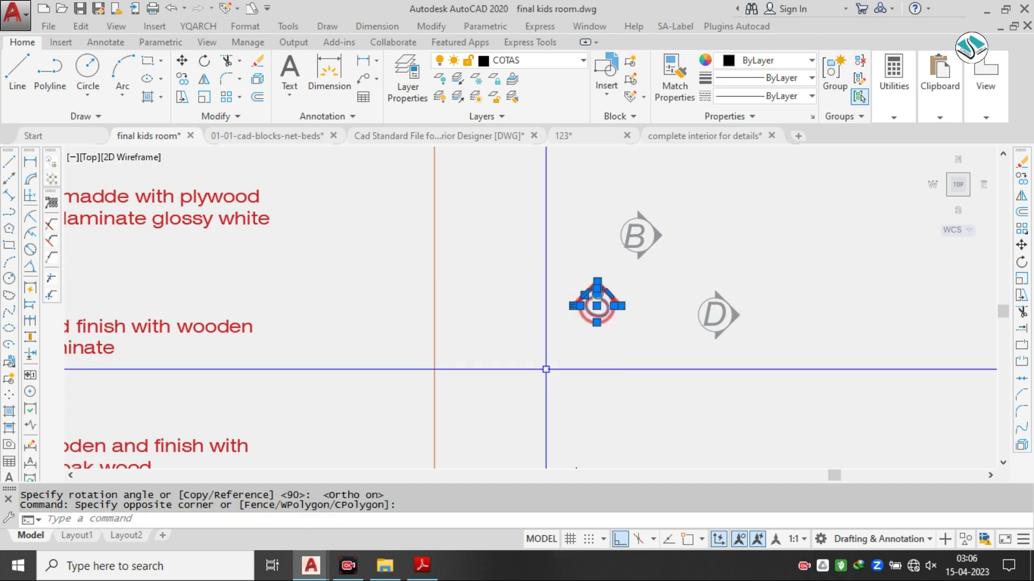
type("M")
key("Return")
scroll(624, 286, "up", 2)
left_click(588, 316)
scroll(745, 233, "down", 6)
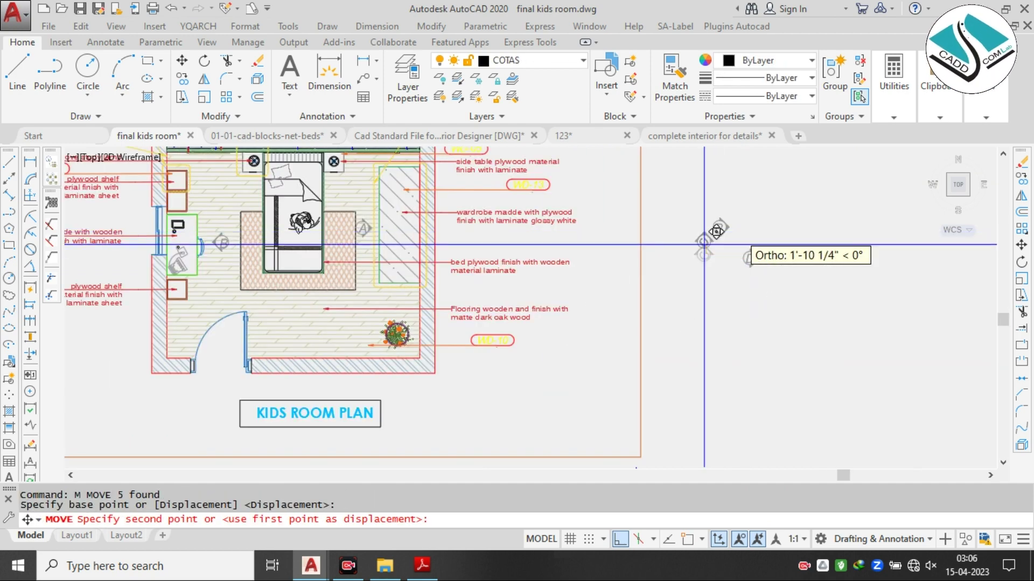
left_click(620, 540)
scroll(294, 301, "up", 4)
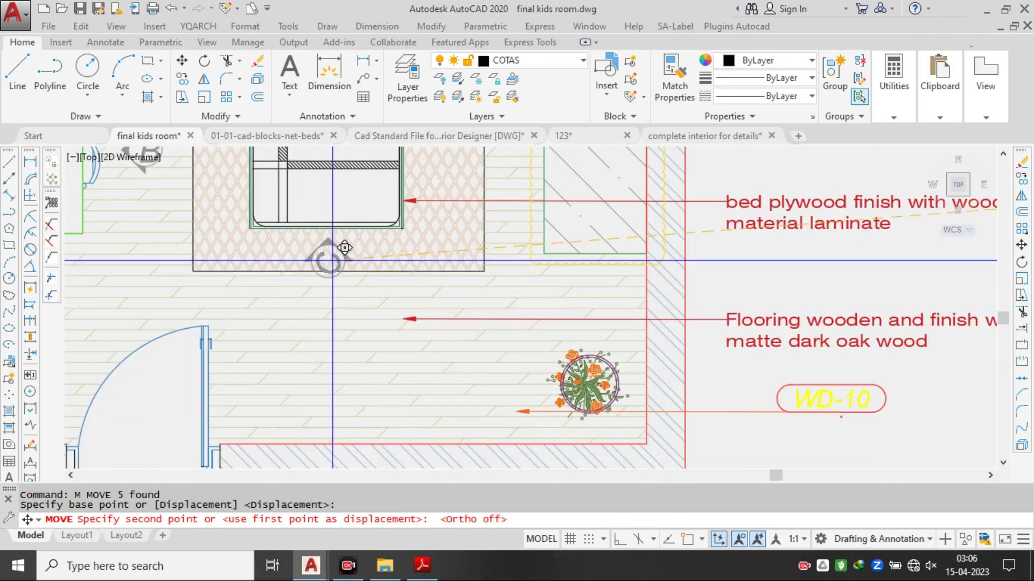
left_click(334, 311)
scroll(465, 289, "down", 2)
key("Escape")
middle_click_drag(414, 232, 488, 308)
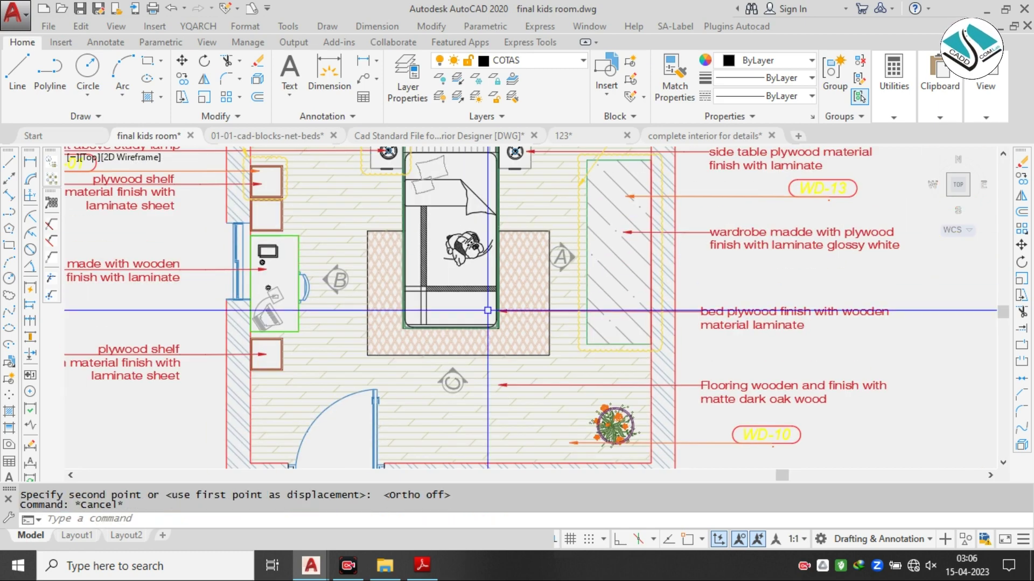
- Erase the leftover B and D section markers outside the plan frame
middle_click_drag(345, 274, 362, 313)
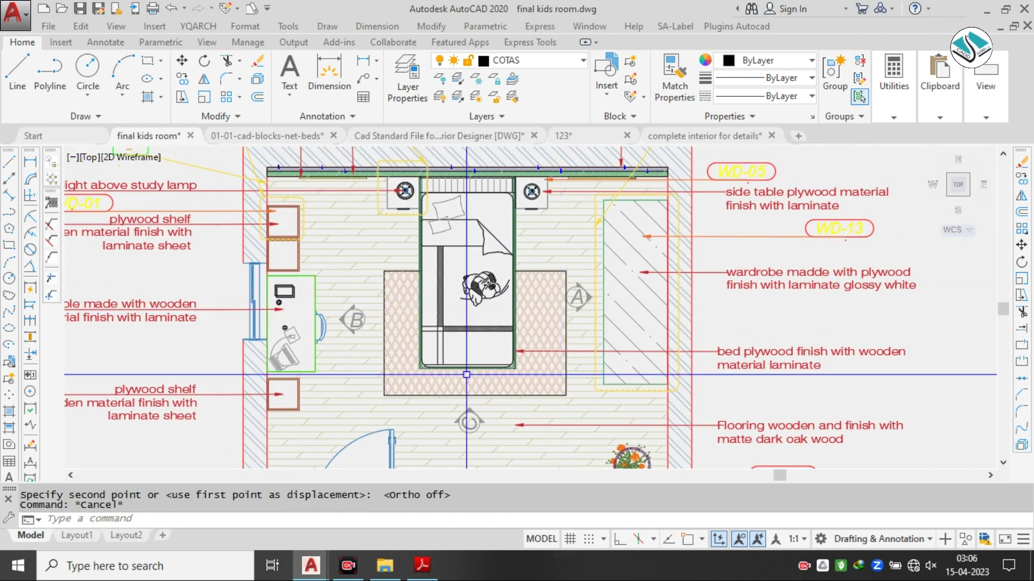
scroll(468, 281, "down", 2)
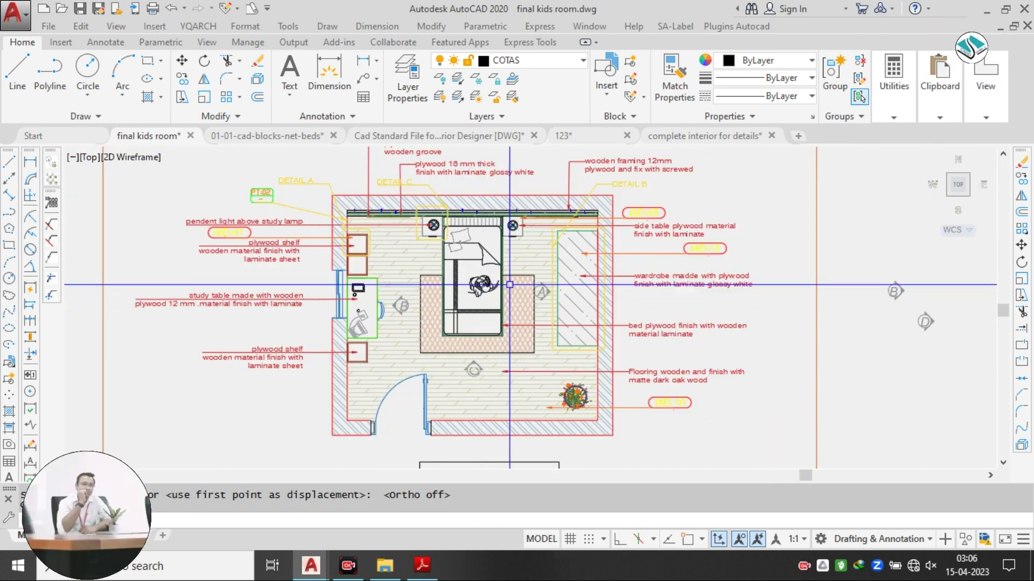
scroll(509, 285, "up", 2)
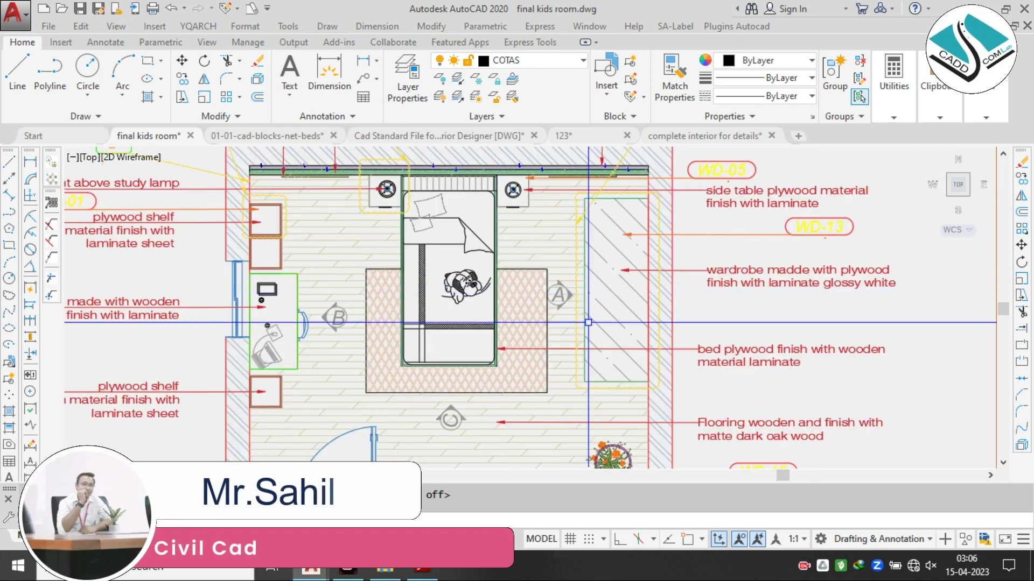
scroll(619, 317, "down", 2)
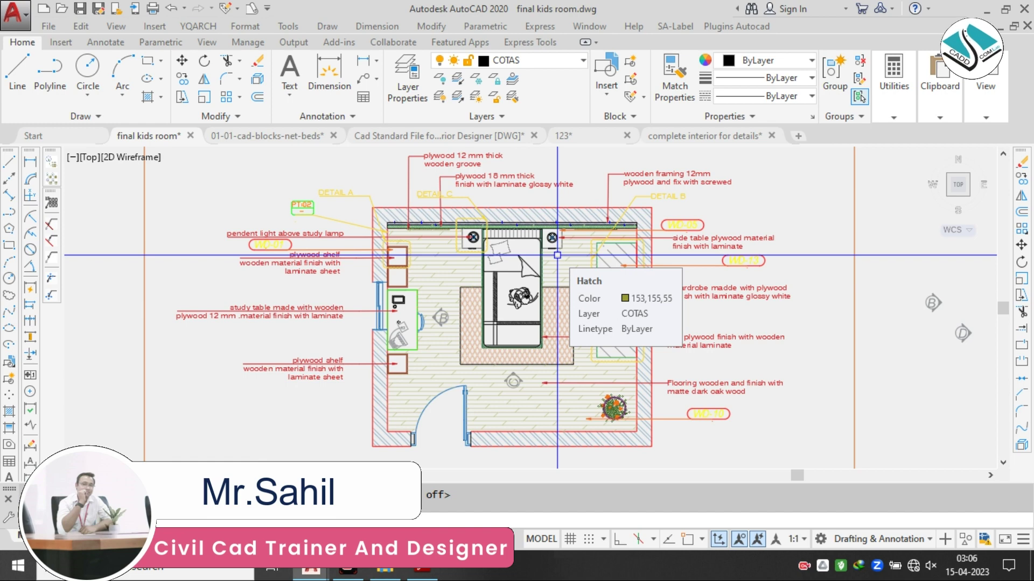
middle_click_drag(684, 289, 443, 289)
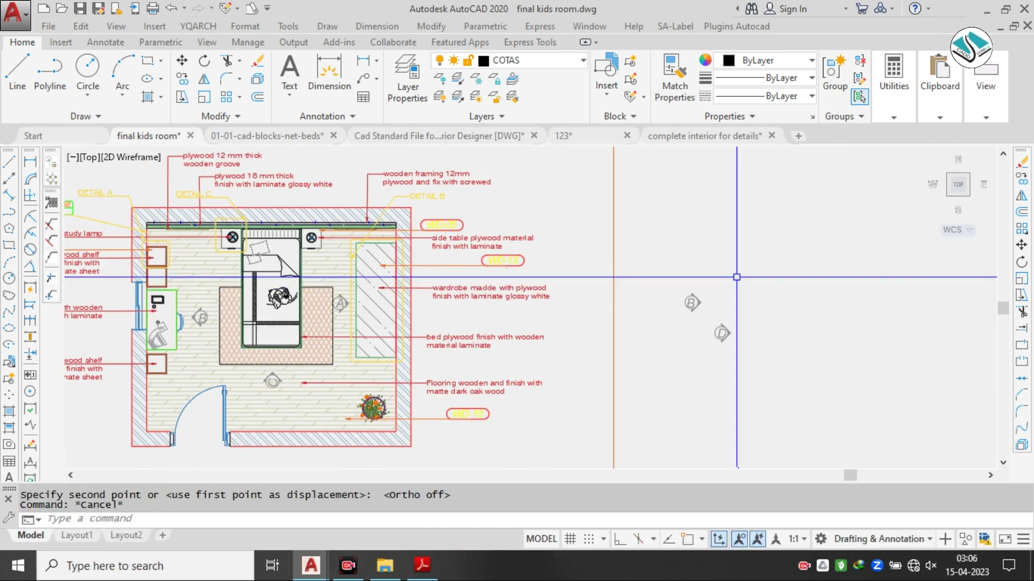
left_click(745, 276)
left_click(659, 364)
type("e")
key("Return")
- Move the A–A section line with both end markers from above the reference images to the empty area beside the kids room plan
scroll(661, 322, "down", 4)
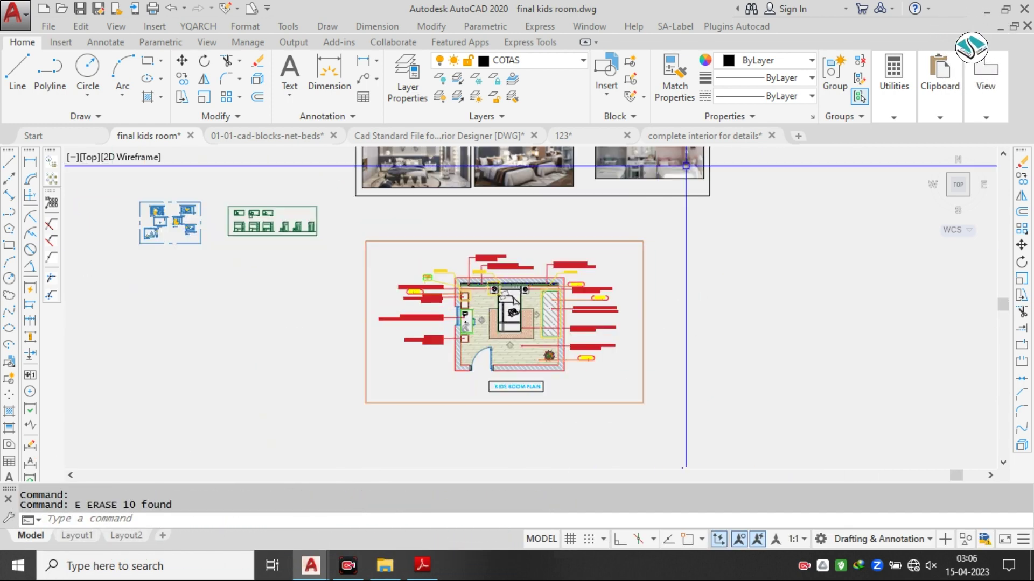
mouse_move(473, 224)
middle_mouse_down()
mouse_move(496, 283)
mouse_move(504, 258)
middle_mouse_up()
scroll(483, 288, "up", 4)
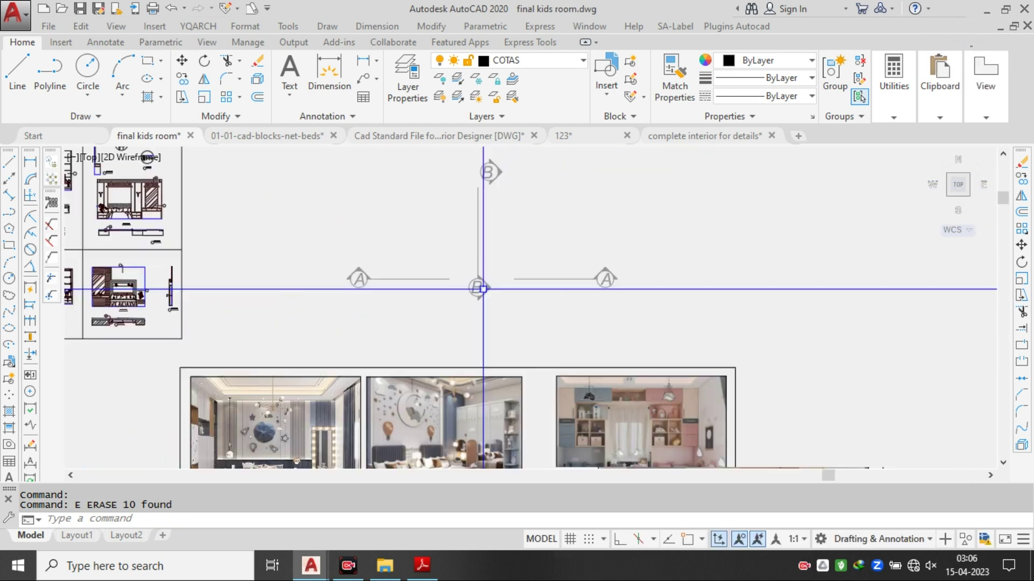
left_click(559, 251)
left_click(528, 298)
left_click(348, 245)
left_click(276, 295)
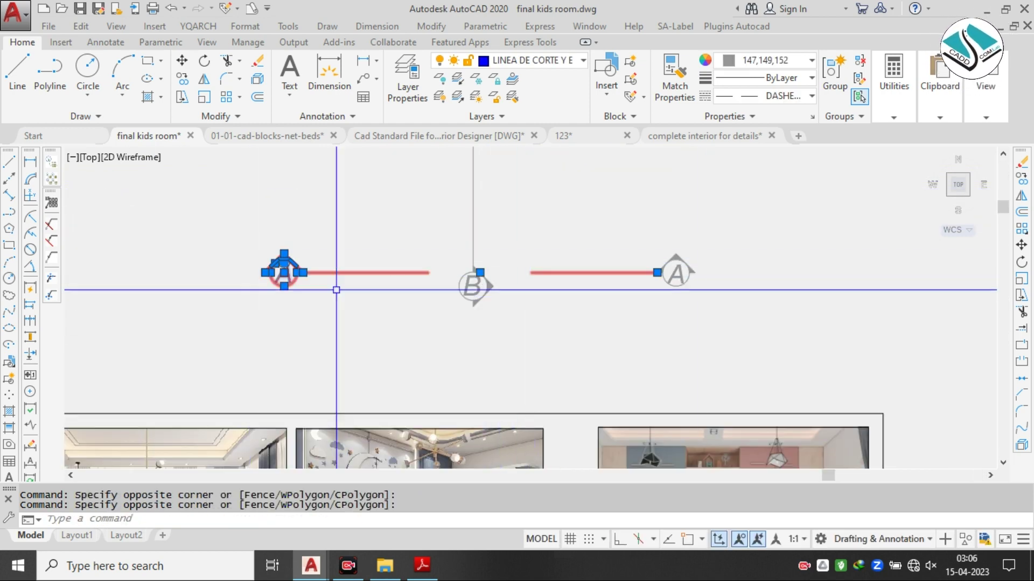
left_click(798, 214)
left_click(693, 285)
left_click(725, 228)
left_click(632, 319)
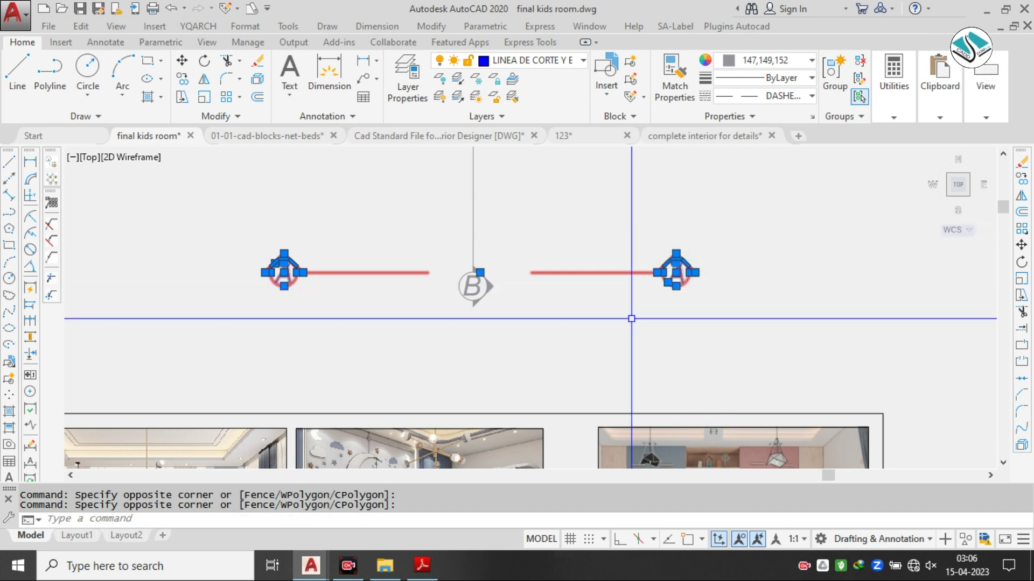
key("space")
left_click(384, 290)
scroll(405, 197, "down", 6)
scroll(542, 409, "up", 4)
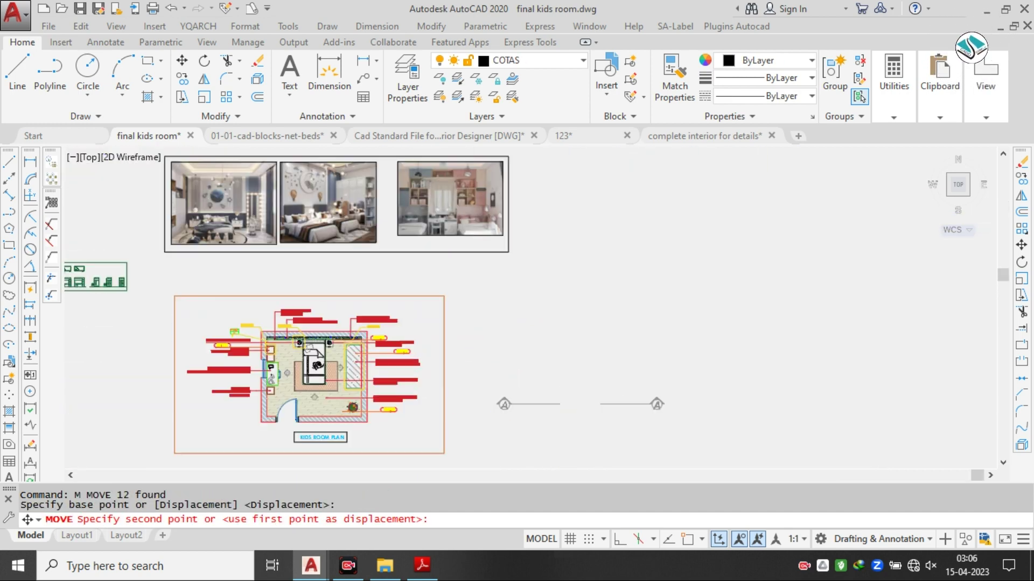
left_click(634, 365)
key("Escape")
- Change the linetype of the A–A section line to CENTER
left_click(722, 329)
left_click(654, 375)
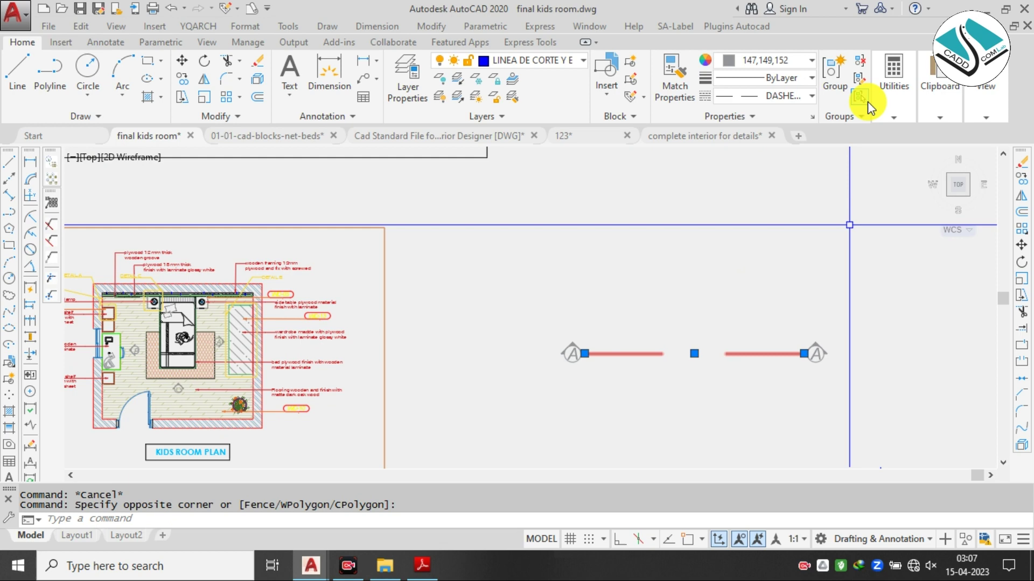
left_click(798, 103)
left_click(793, 152)
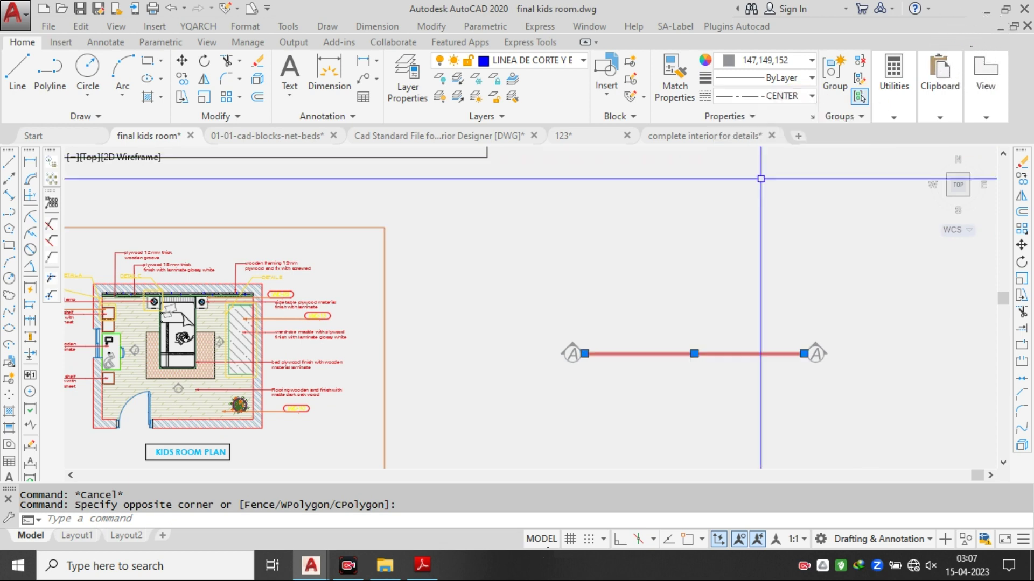
- Try linetype scales of 10 and 5 on the A–A section line in its properties
type("ch")
key("Return")
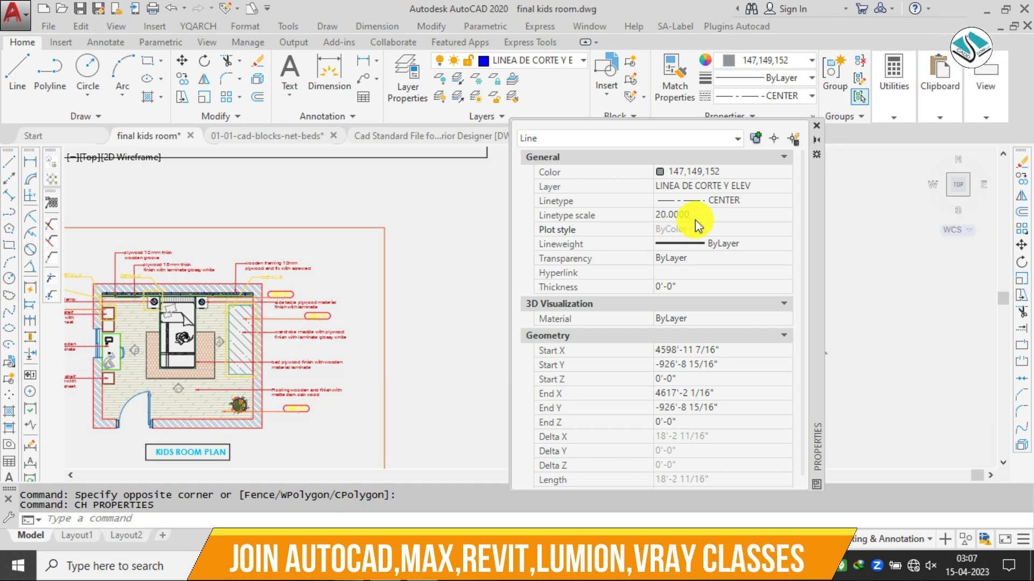
left_click(696, 217)
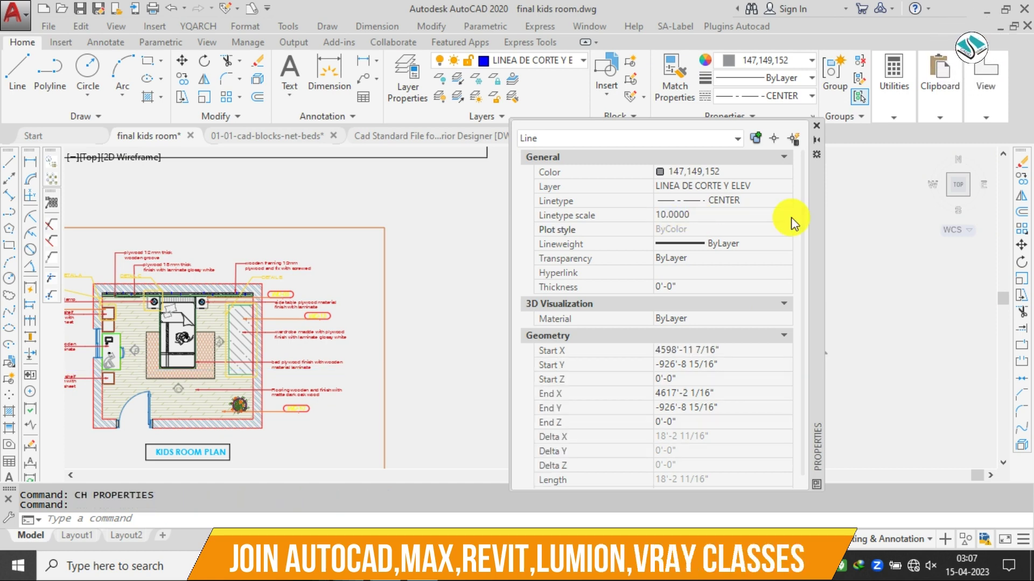
left_click_drag(813, 227, 571, 250)
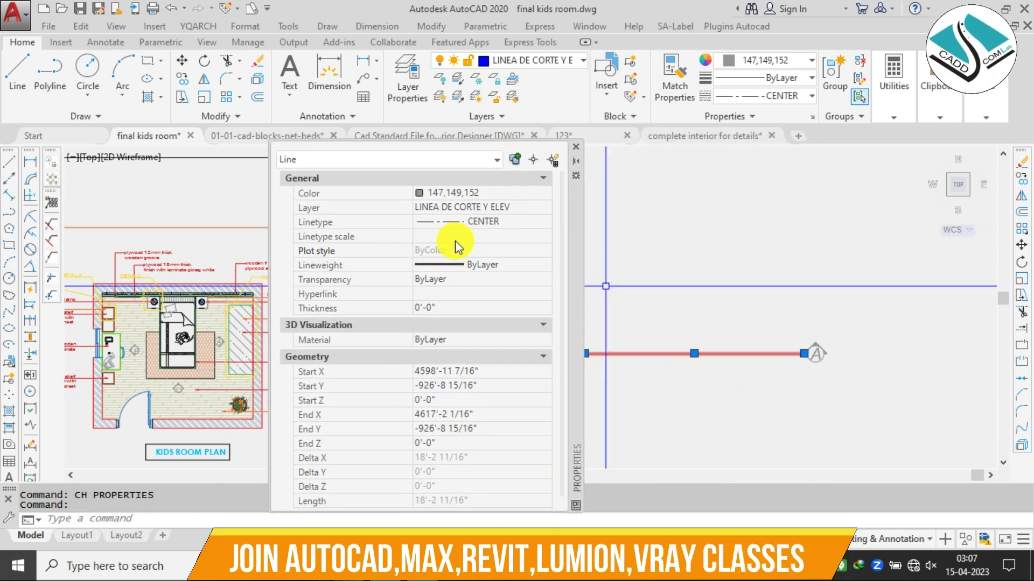
key("Escape")
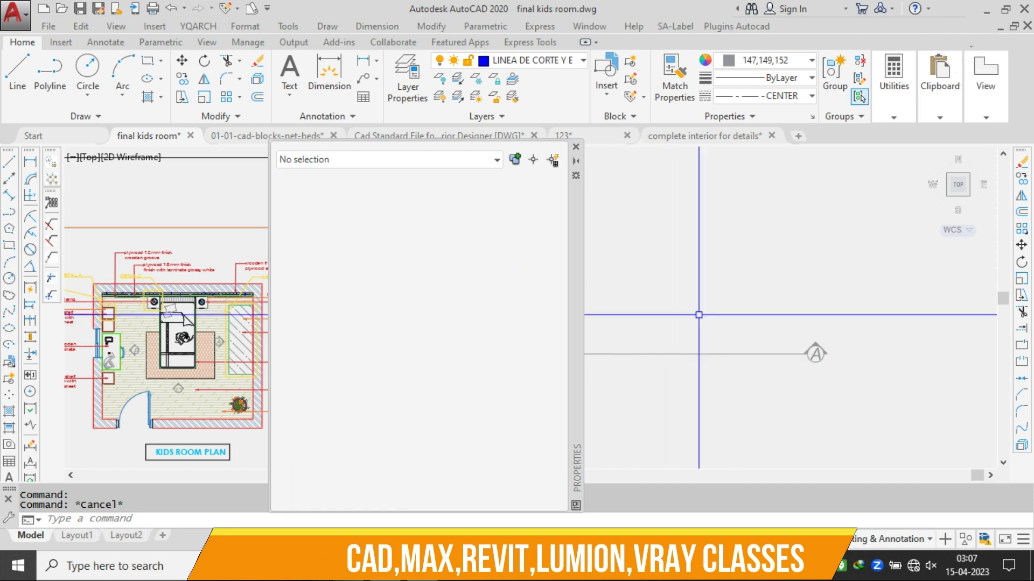
- Set the A–A section line to linetype CENTER2 with a linetype scale of 20 and close the properties
left_click(699, 354)
left_click(789, 97)
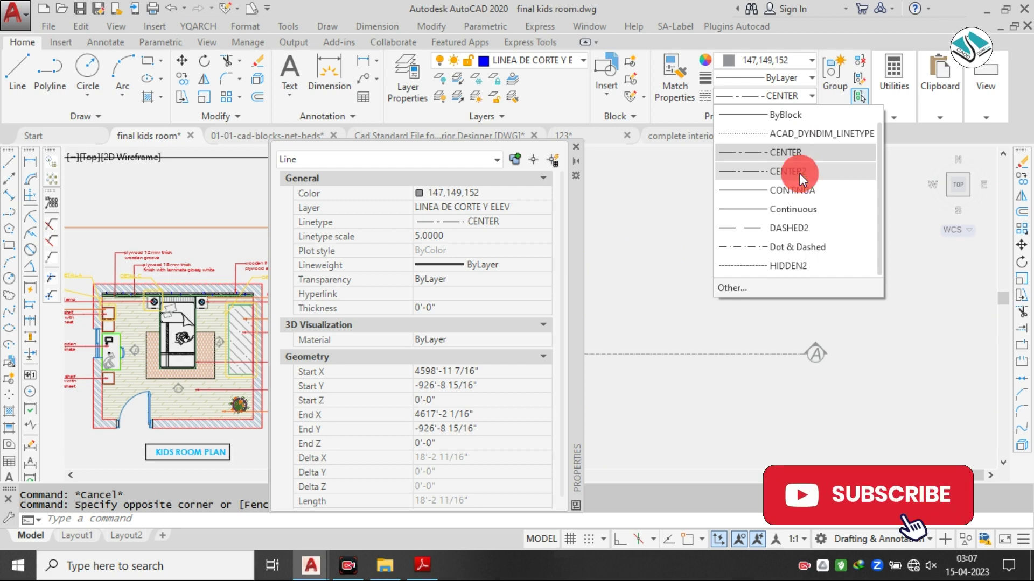
left_click(800, 172)
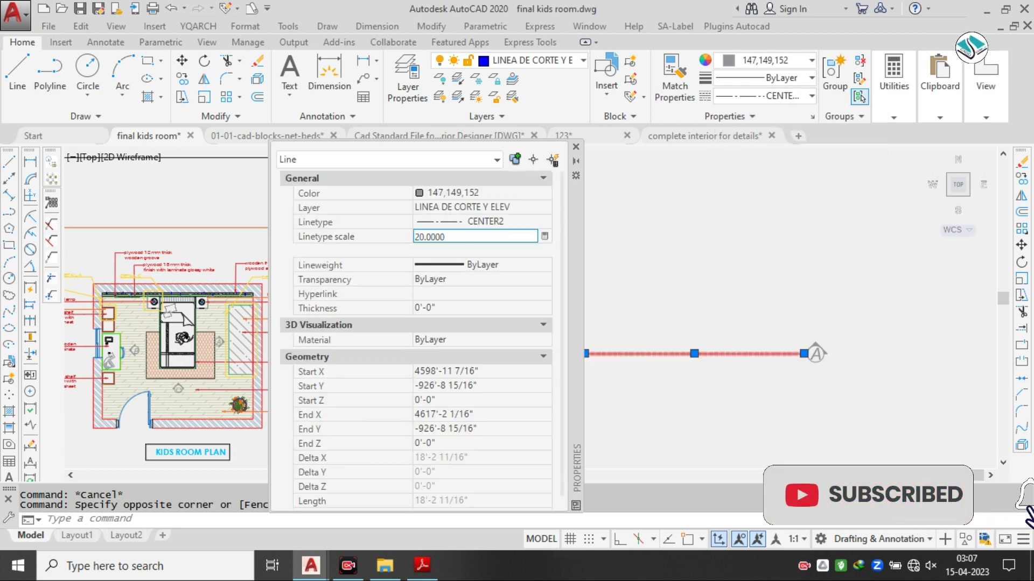
left_click(442, 242)
left_click(576, 146)
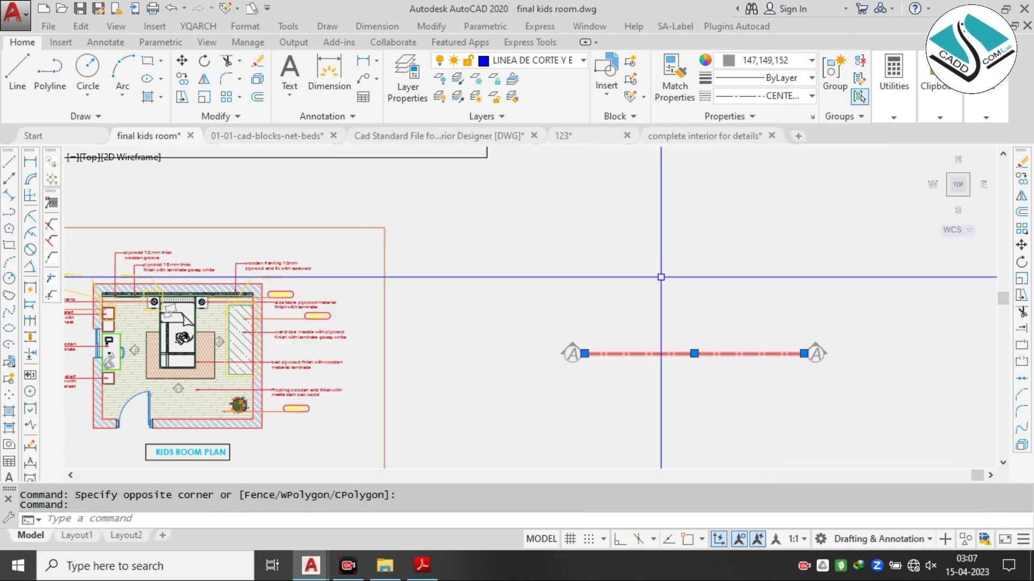
- Group the A–A section line together with its two end markers
key("Escape")
key("Escape")
left_click(856, 279)
left_click(529, 406)
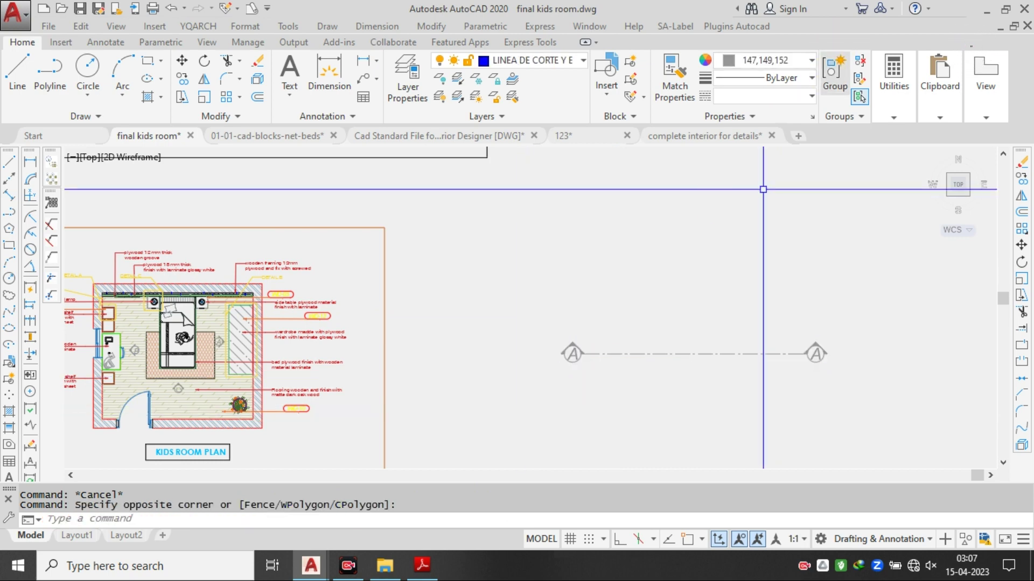
- Scale up the grouped A–A section line with its markers
left_click(738, 294)
left_click(613, 375)
type("S")
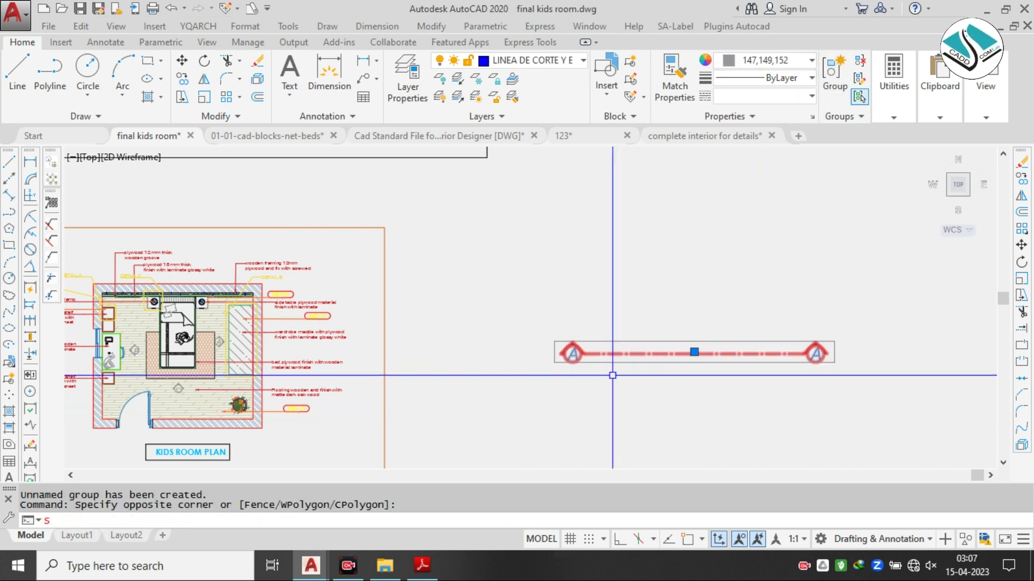
type("C")
key("Return")
left_click(642, 344)
left_click(468, 380)
- Move the A–A section line group onto the plan so it crosses the foot of the bed with a marker outside each side wall
left_click(678, 320)
left_click(636, 380)
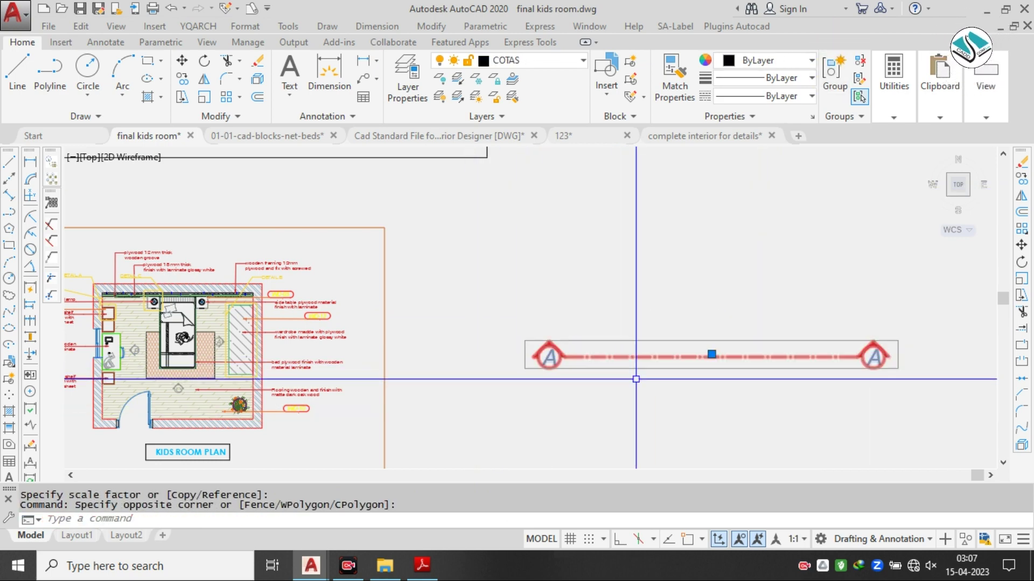
type("M")
key("space")
left_click(747, 354)
middle_click_drag(746, 355, 975, 330)
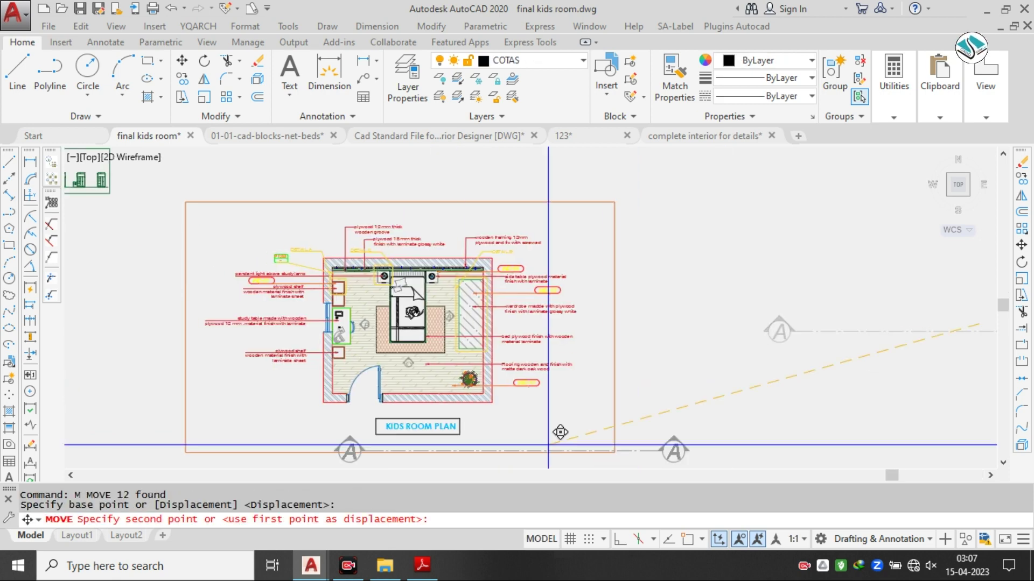
scroll(392, 330, "up", 4)
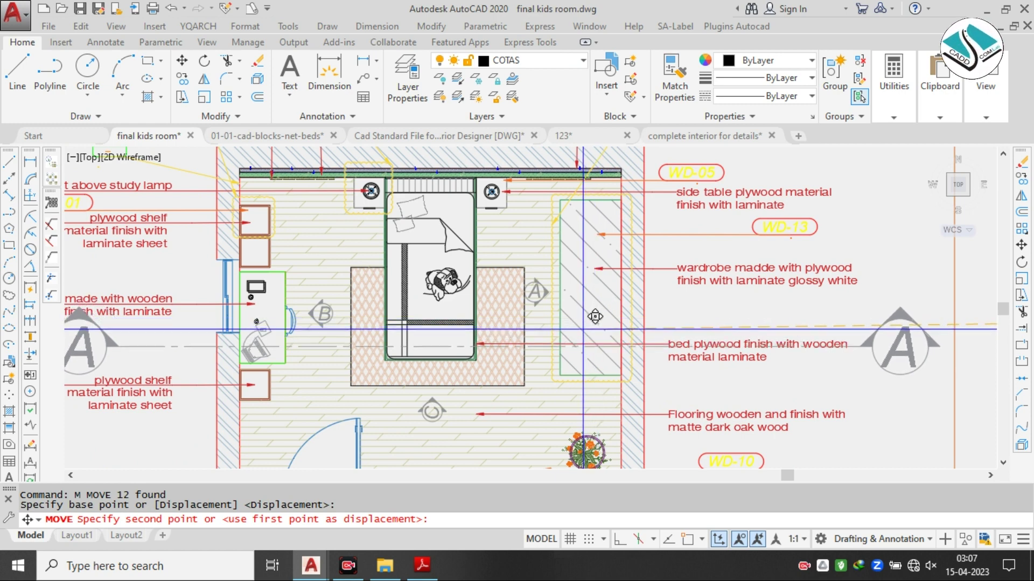
scroll(583, 335, "down", 2)
key("Escape")
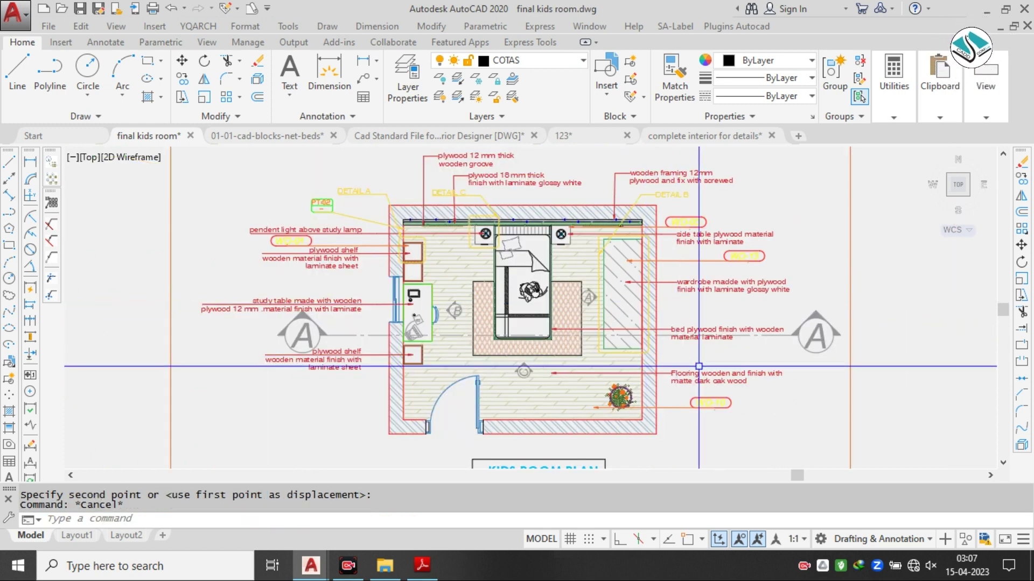
- Copy the A–A section line group to the empty area beside the plan frame
scroll(760, 329, "down", 2)
left_click(773, 338)
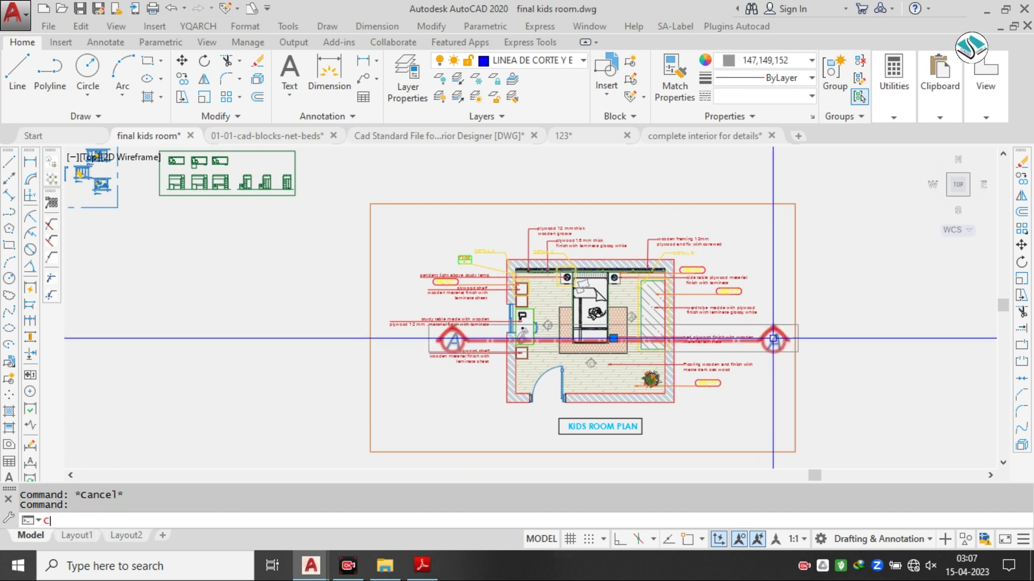
left_click(773, 338)
middle_click_drag(773, 338, 450, 340)
left_click(839, 303)
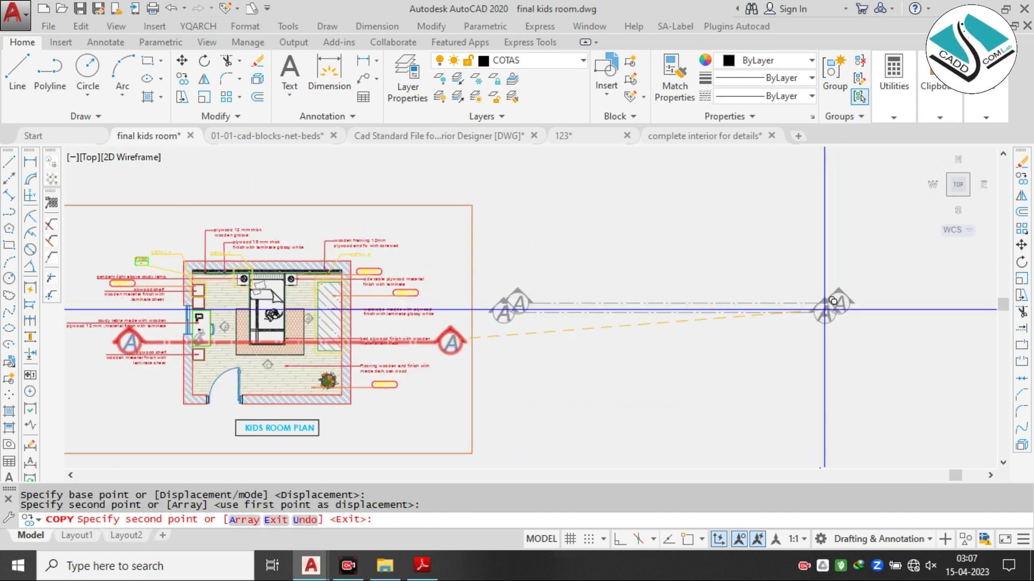
key("Escape")
- Rotate the copied A–A section line group beside the plan frame to a vertical orientation
left_click(740, 365)
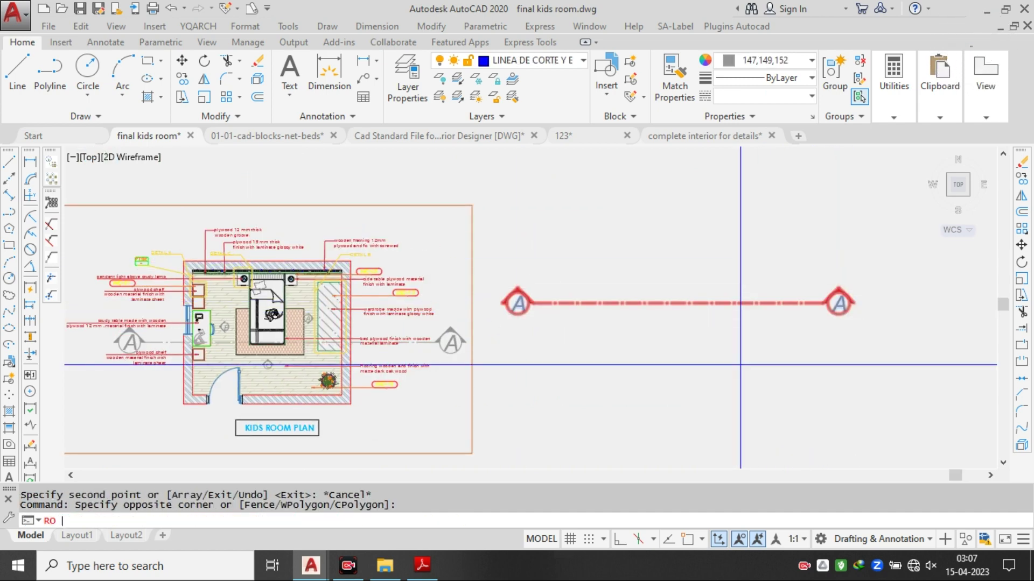
key("Return")
left_click(731, 340)
left_click(730, 426)
left_click(817, 370)
- Move the vertical A–A section line group onto the plan so it runs lengthwise through the bed
left_click(695, 372)
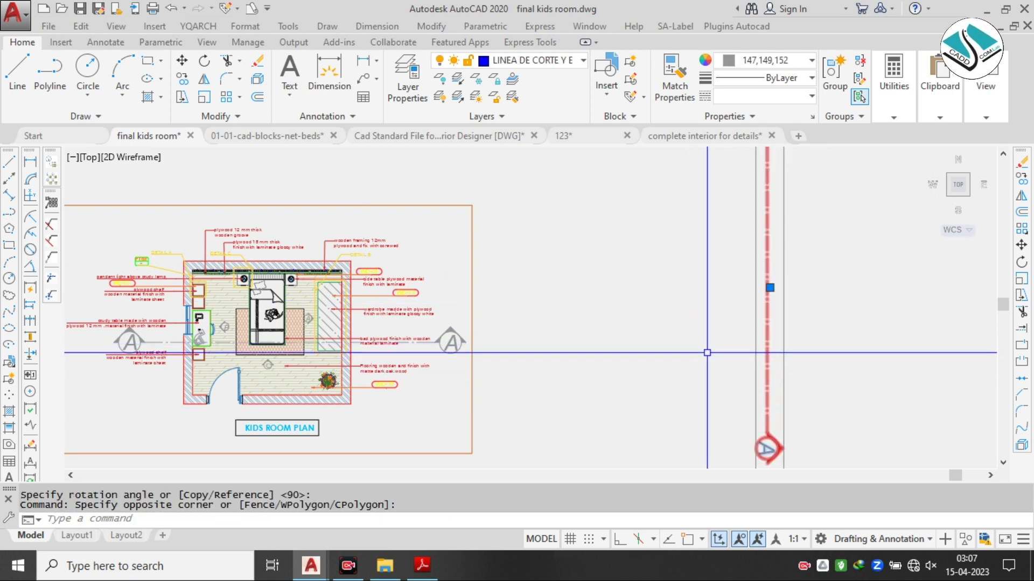
type("m")
key("Return")
left_click(770, 257)
scroll(769, 257, "down", 3)
scroll(449, 282, "up", 3)
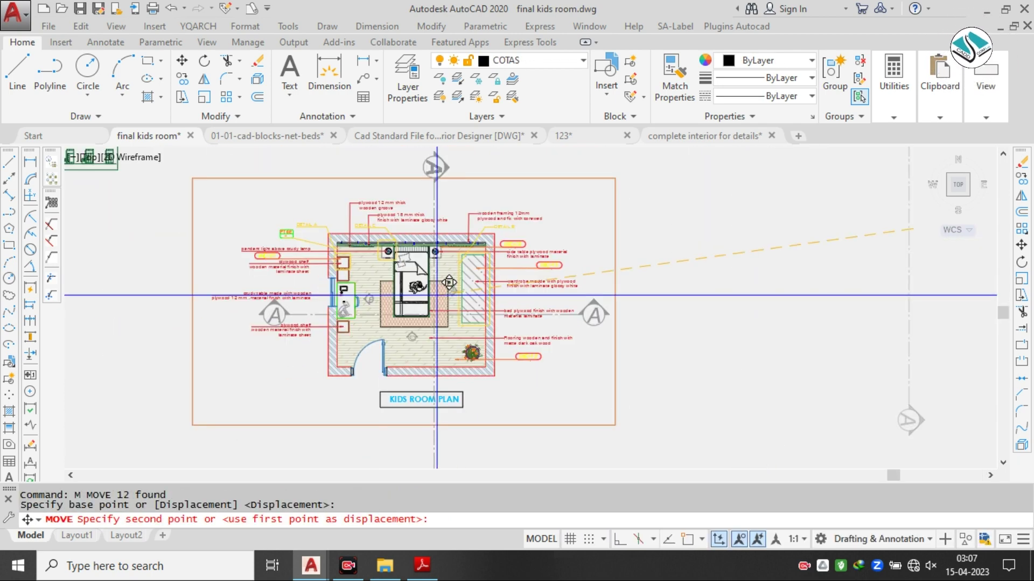
scroll(449, 282, "up", 2)
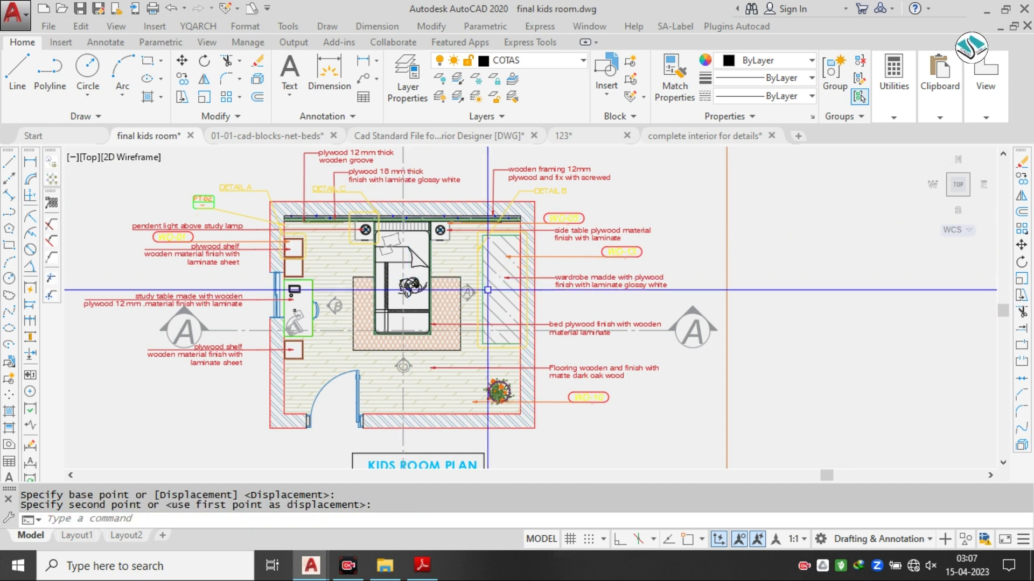
scroll(484, 286, "down", 2)
key("Escape")
middle_click_drag(595, 195, 602, 219)
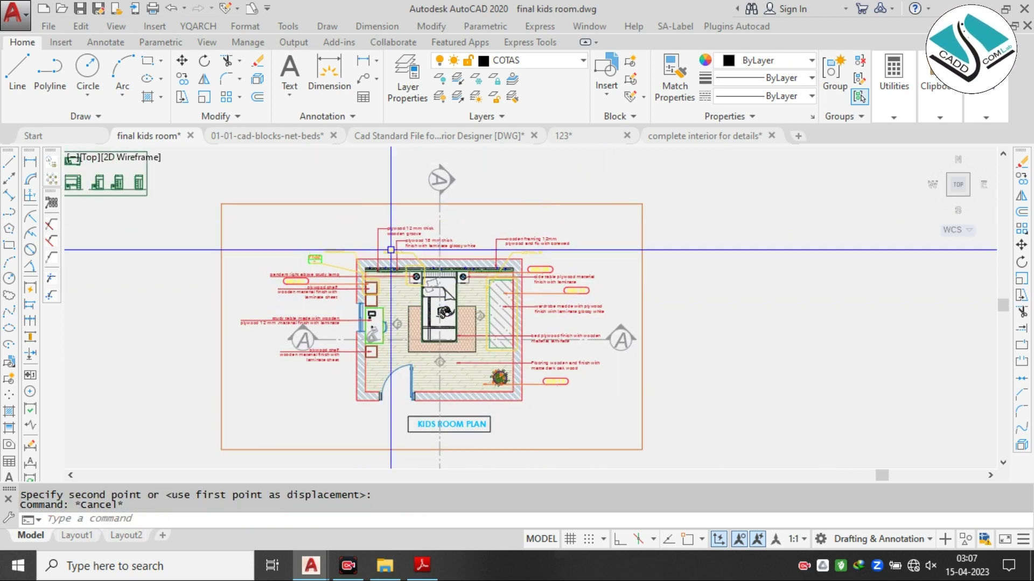
- Scale down the vertical A–A section line group so its markers sit just beyond the room's upper and lower walls
scroll(421, 248, "up", 2)
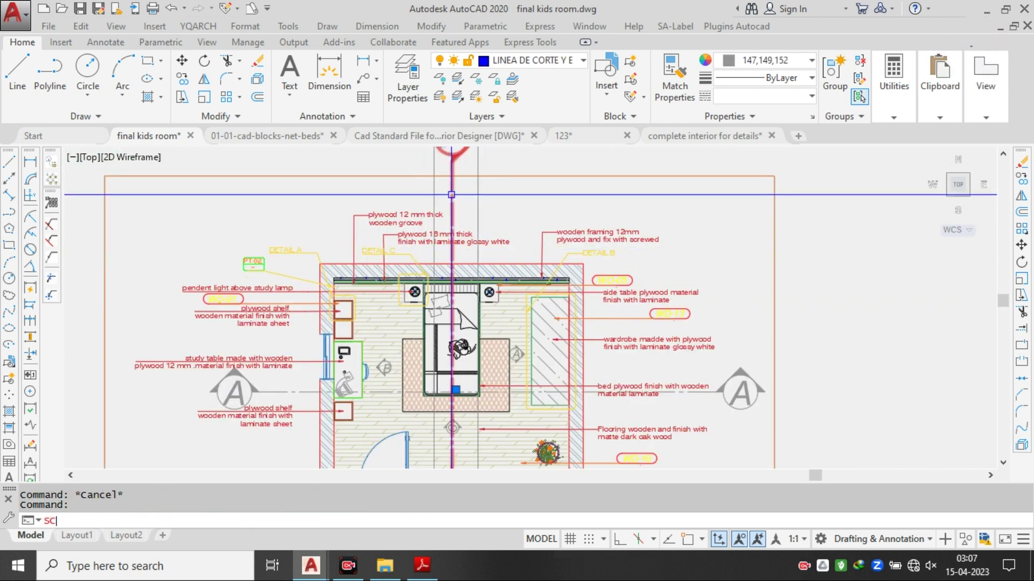
key("space")
left_click(491, 321)
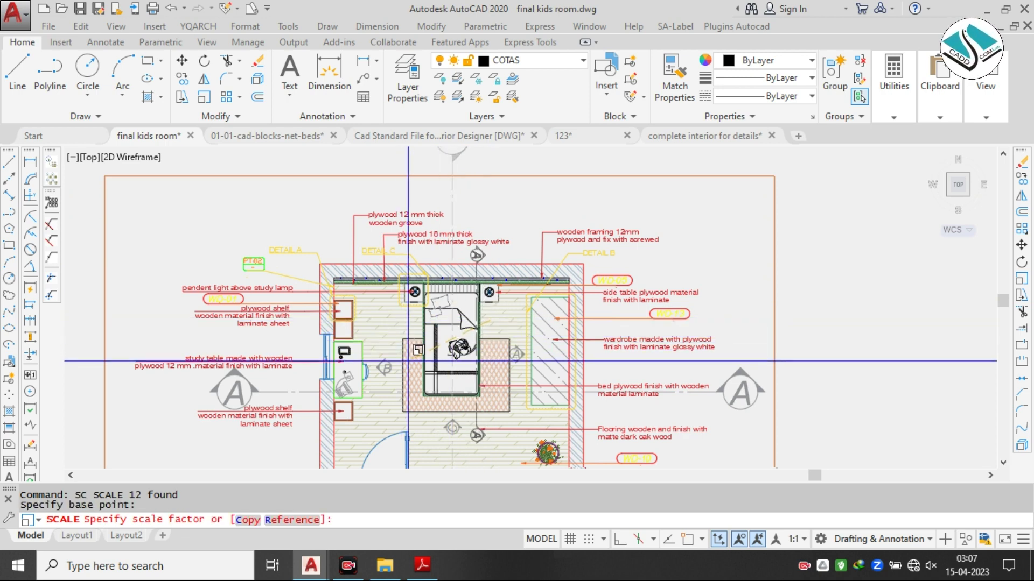
middle_click_drag(408, 361, 519, 275)
left_click(471, 301)
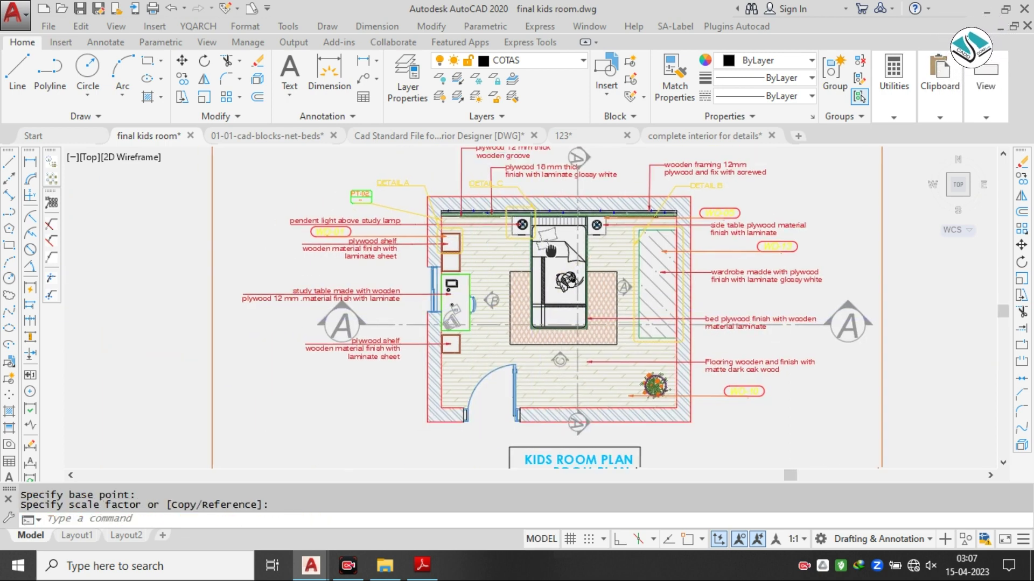
middle_click_drag(591, 162, 585, 194)
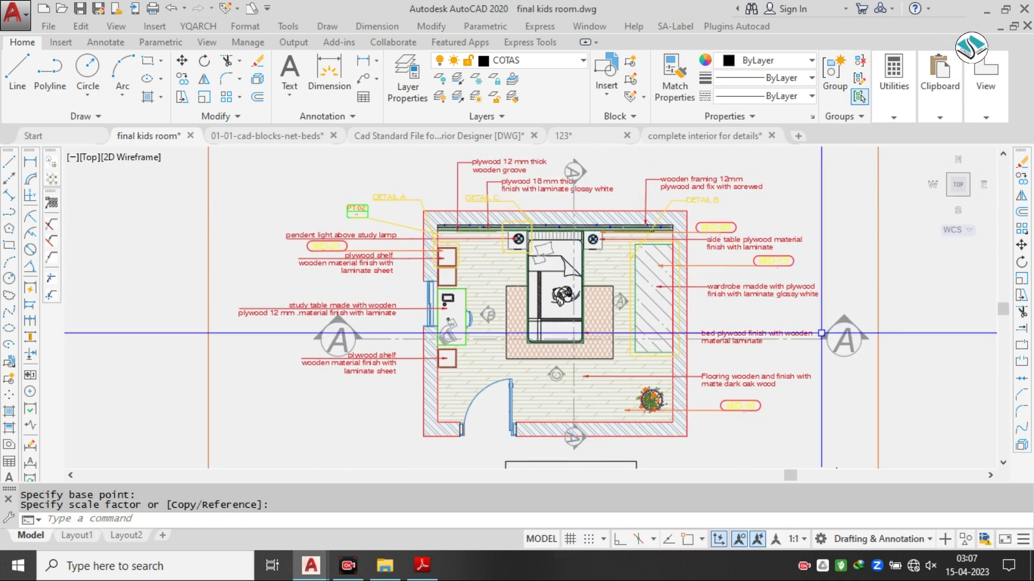
- Scale down the horizontal A–A section line group crossing the foot of the bed
left_click(926, 333)
left_click(849, 321)
type("sc")
key("Return")
left_click(822, 321)
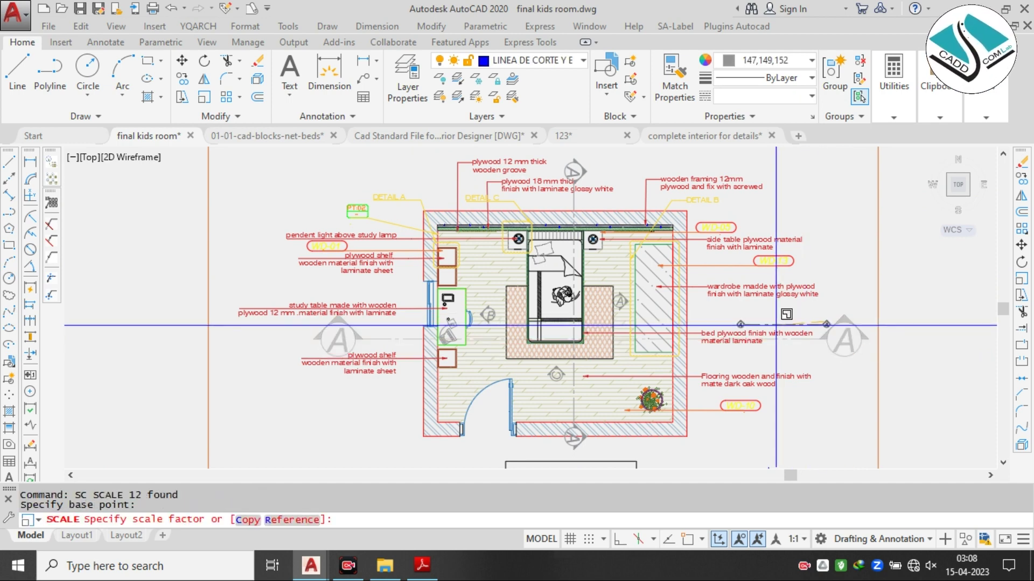
left_click(617, 356)
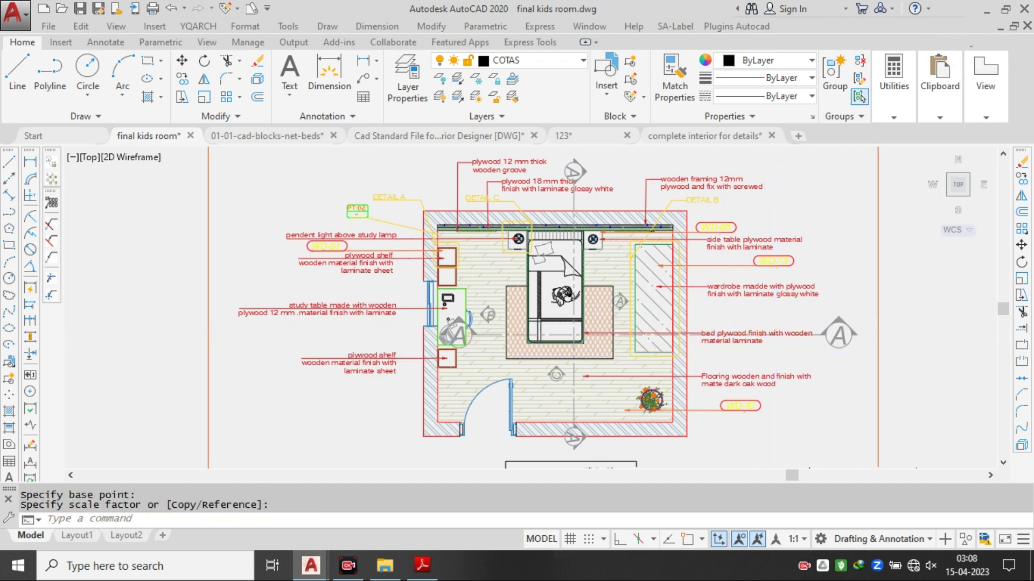
- Move the horizontal A–A section line group back across the room so one marker sits outside each side wall
scroll(811, 336, "up", 2)
left_click(857, 301)
left_click(846, 312)
key("Return")
left_click(859, 329)
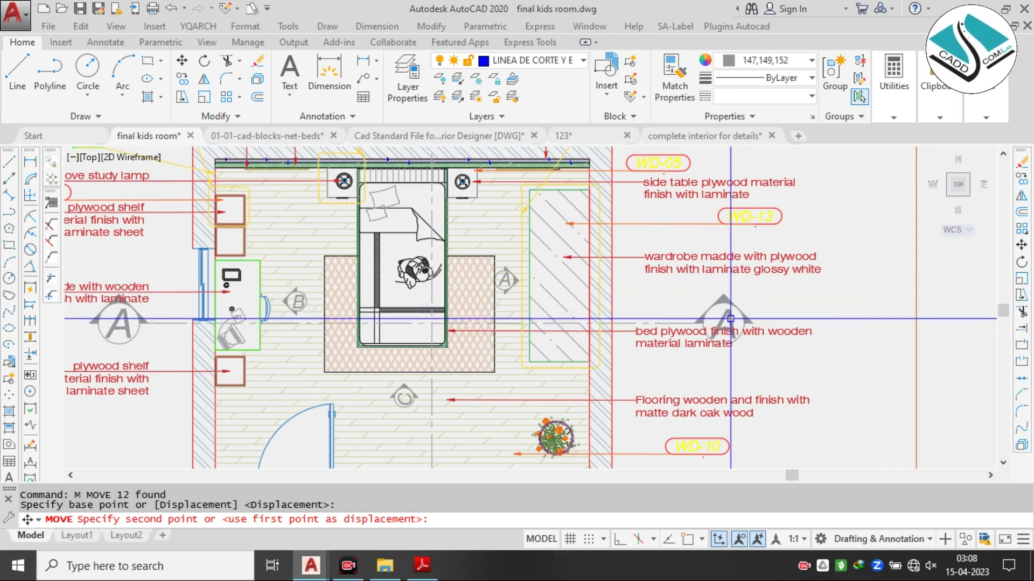
key("Escape")
scroll(730, 319, "down", 5)
scroll(635, 290, "up", 3)
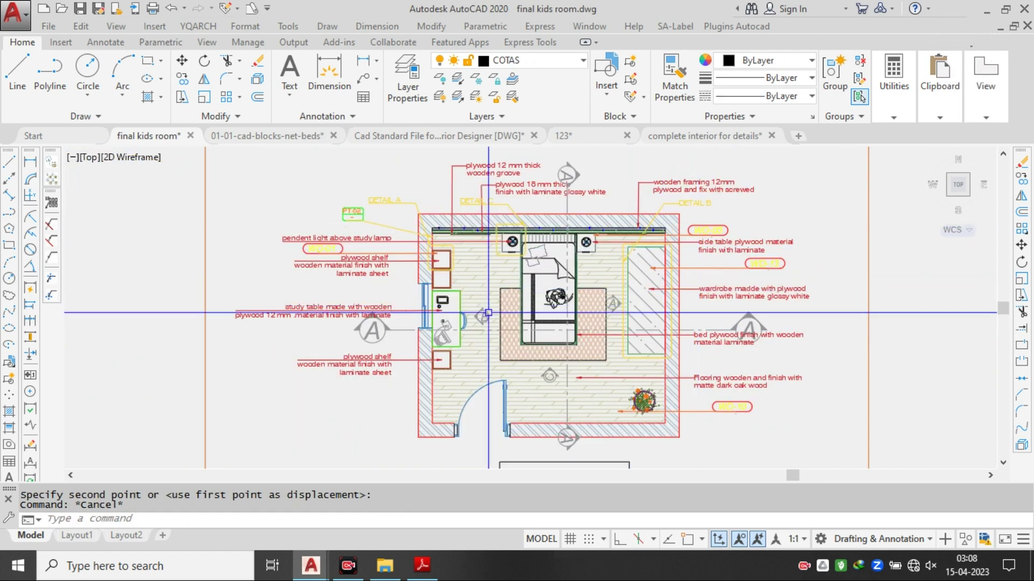
- Draw an outer rectangle around the kids room plan, slightly outside the existing orange frame
scroll(488, 312, "down", 4)
scroll(512, 296, "up", 4)
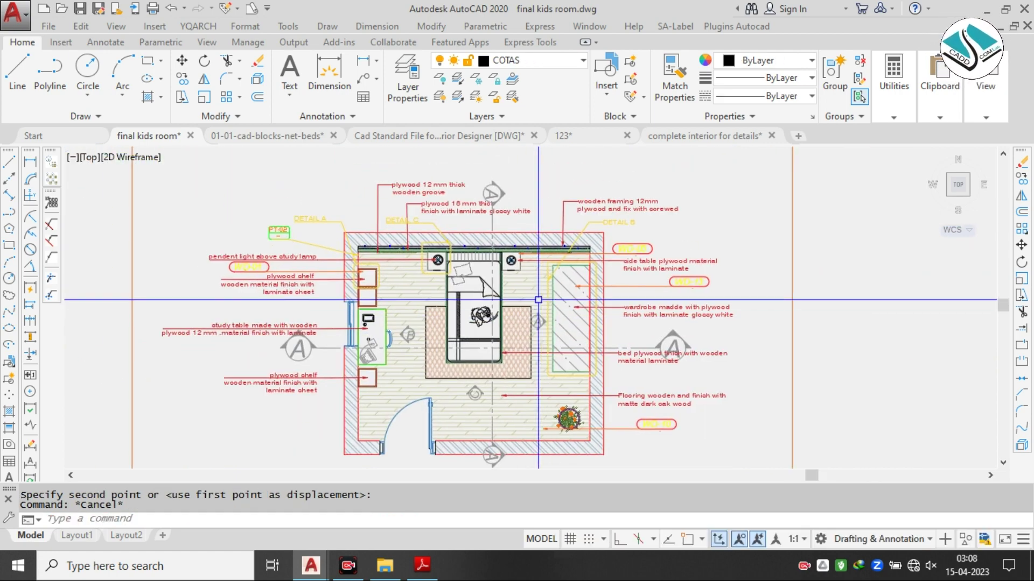
scroll(538, 300, "down", 2)
type("REC")
key("Return")
scroll(280, 193, "up", 2)
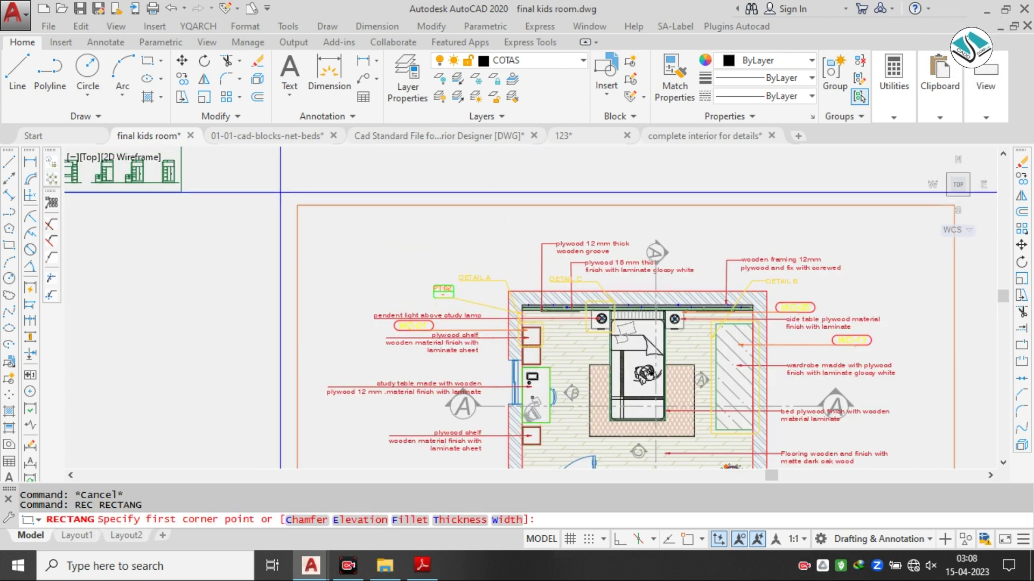
left_click(297, 206)
scroll(484, 323, "down", 2)
scroll(845, 423, "up", 2)
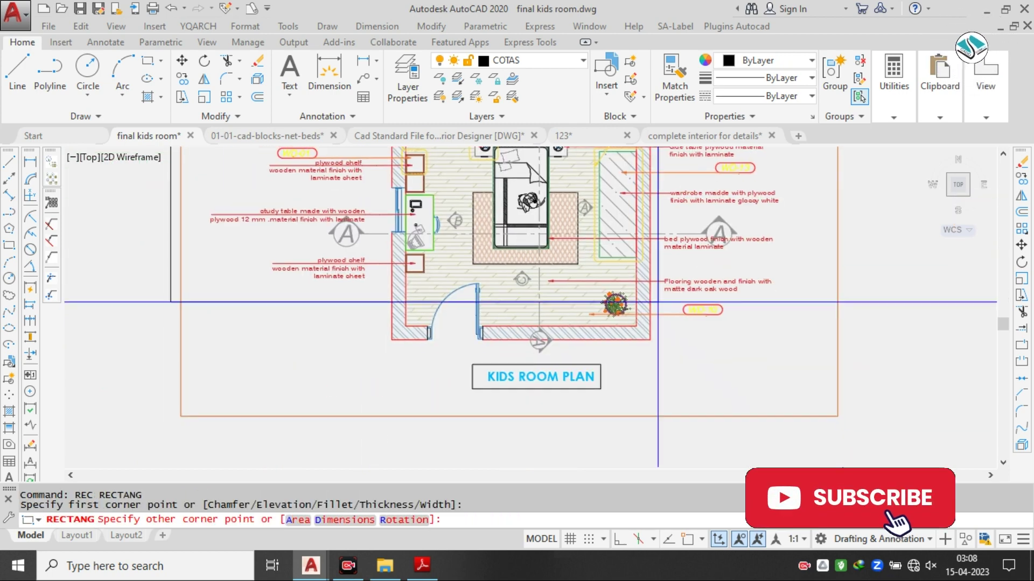
left_click(845, 422)
scroll(773, 342, "down", 2)
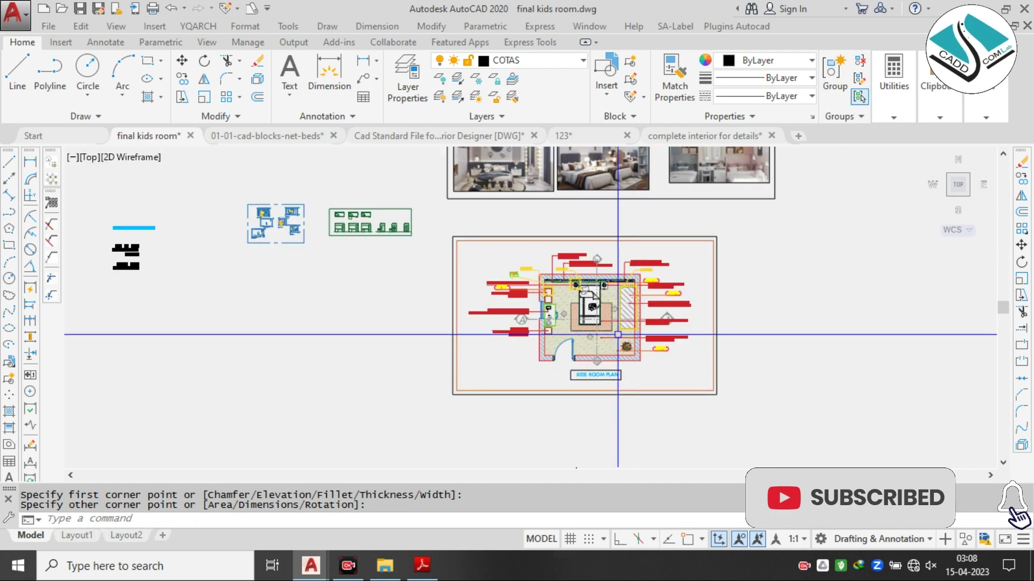
- Examine the kids room reference photos above the plan sheet
scroll(575, 312, "up", 2)
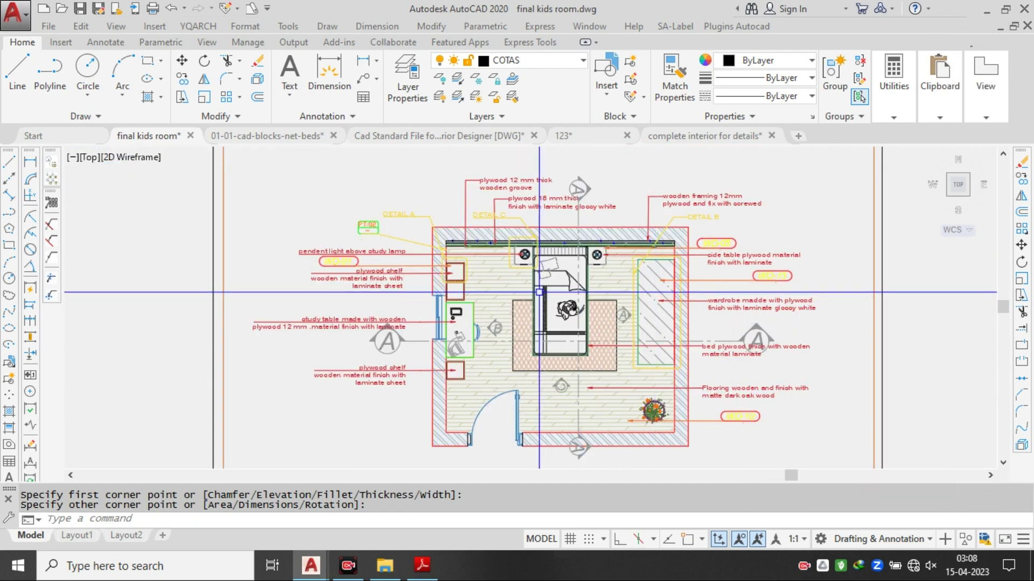
scroll(514, 311, "down", 2)
scroll(606, 157, "up", 2)
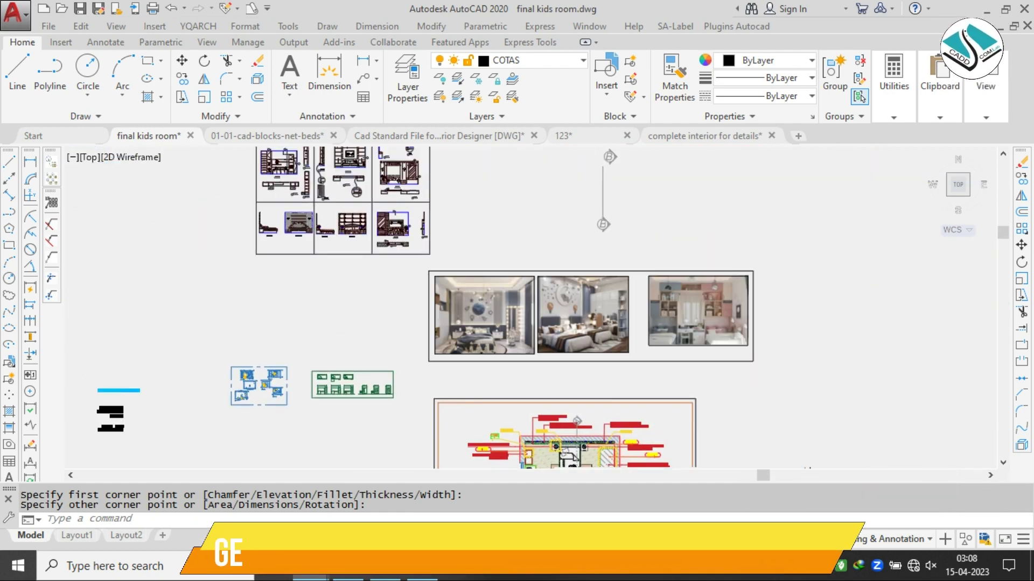
scroll(500, 323, "up", 3)
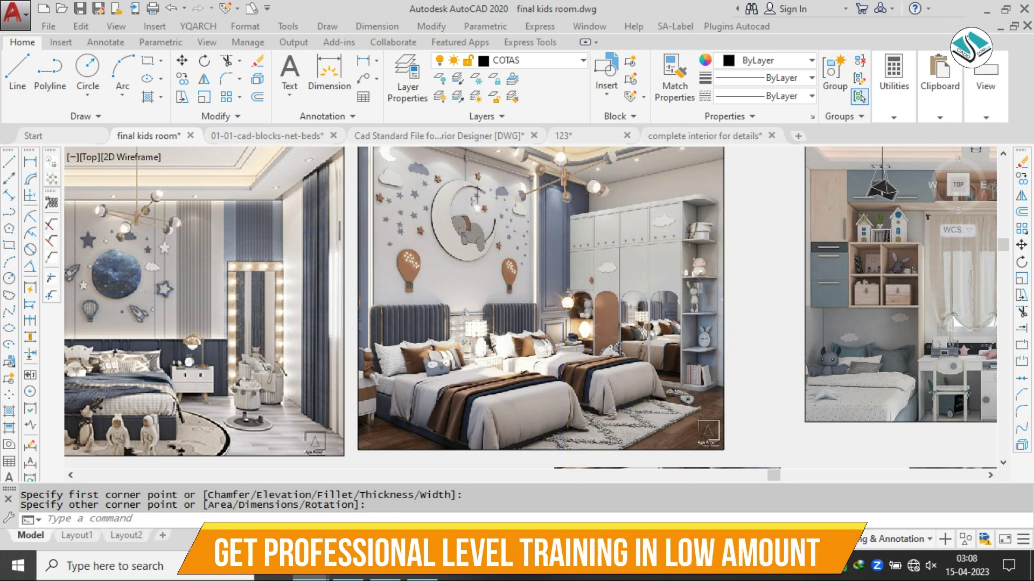
scroll(658, 230, "up", 2)
scroll(465, 243, "down", 3)
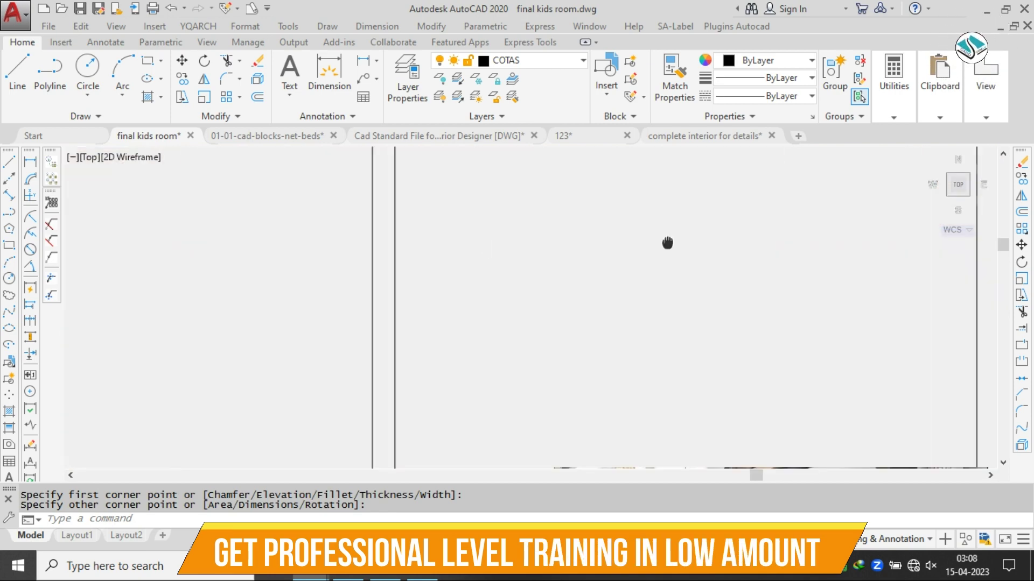
scroll(202, 277, "up", 3)
scroll(201, 277, "down", 4)
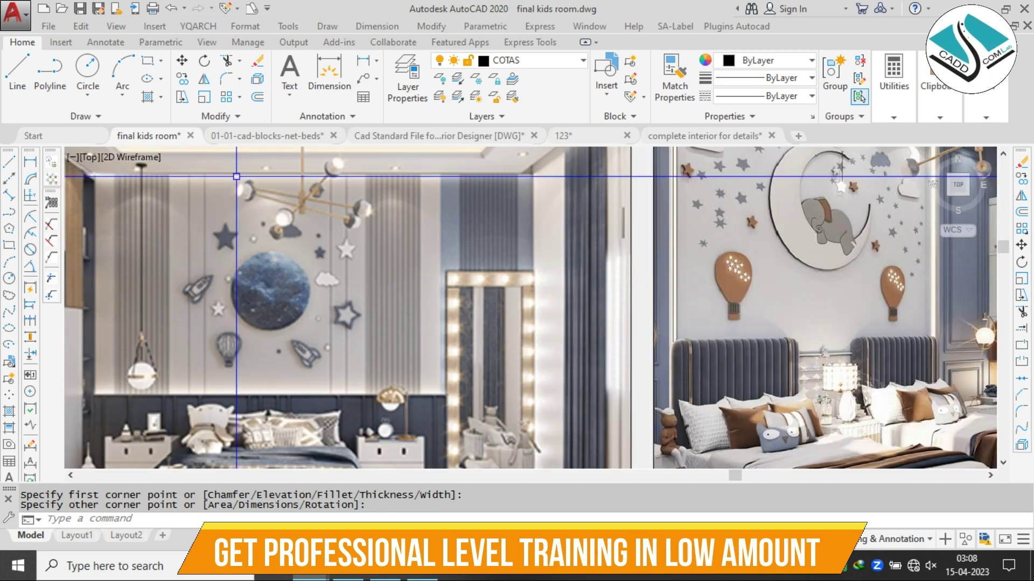
scroll(630, 212, "up", 2)
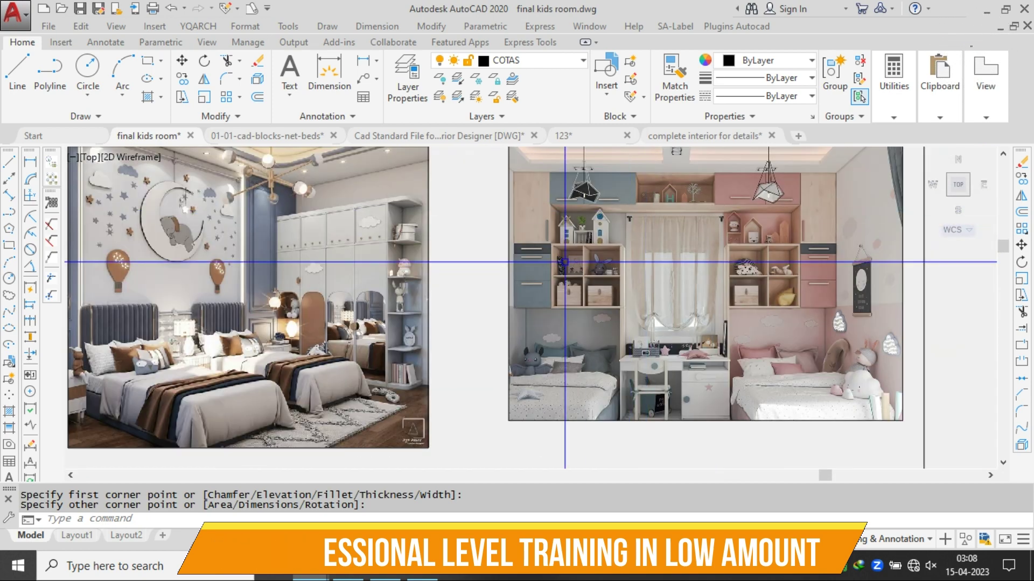
scroll(540, 257, "down", 3)
middle_click_drag(556, 334, 556, 335)
- Examine the finished kids room plan, including its material notes, detail callouts, elevation markers and section lines
scroll(488, 319, "up", 5)
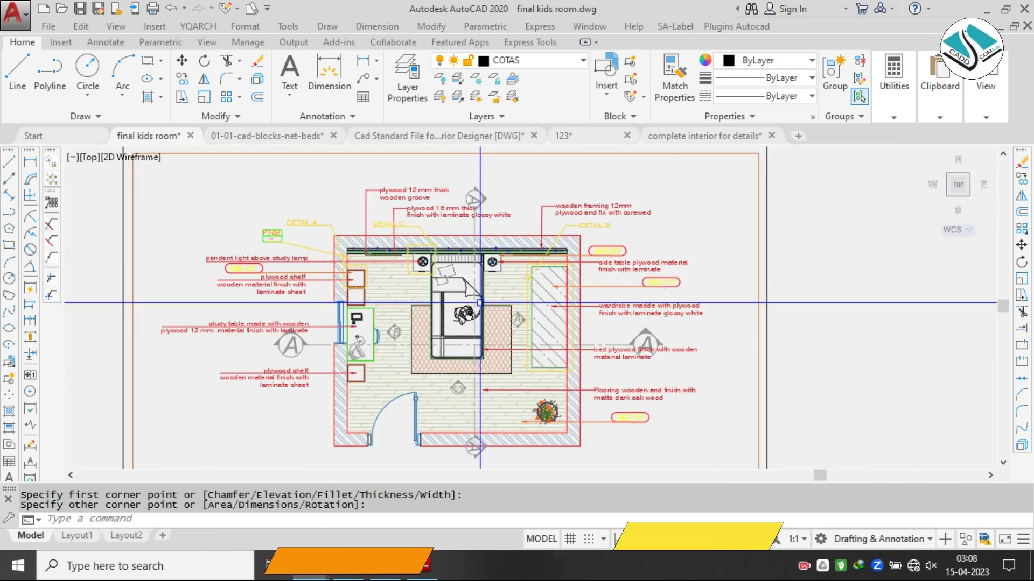
scroll(488, 319, "up", 2)
scroll(518, 291, "down", 2)
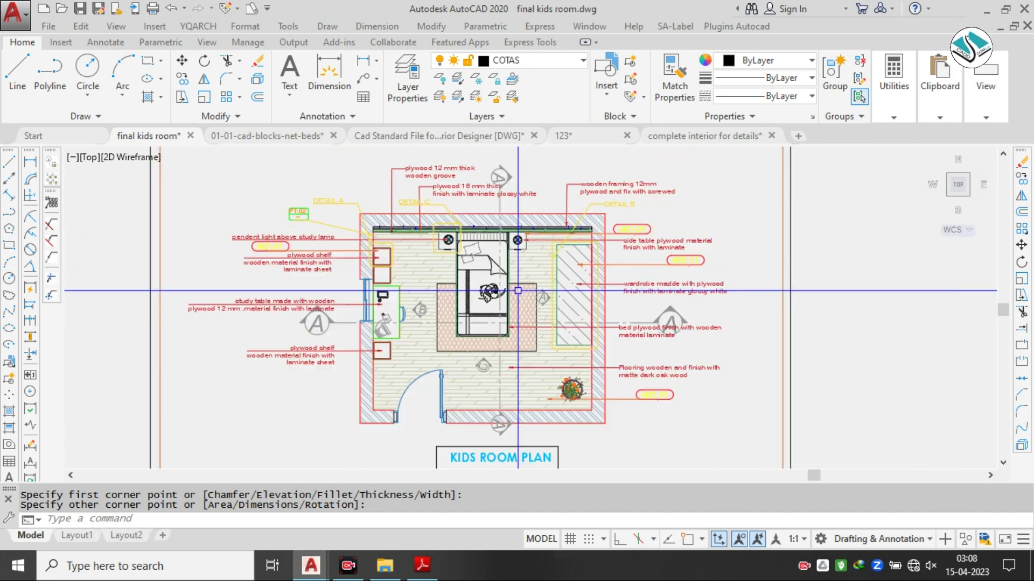
scroll(518, 290, "up", 2)
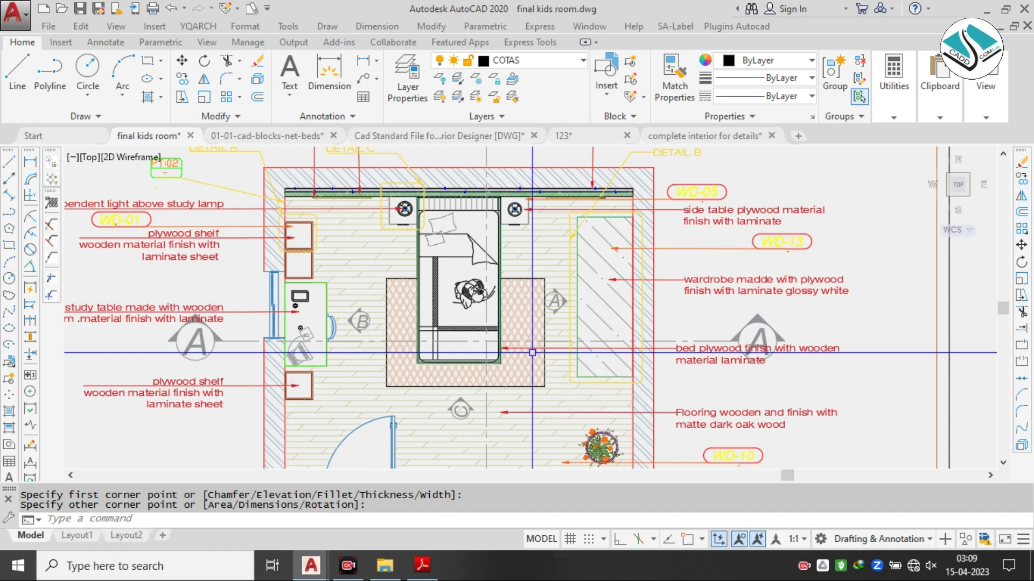
key("Escape")
mouse_move(541, 332)
middle_mouse_down()
mouse_move(574, 350)
mouse_move(553, 342)
middle_mouse_up()
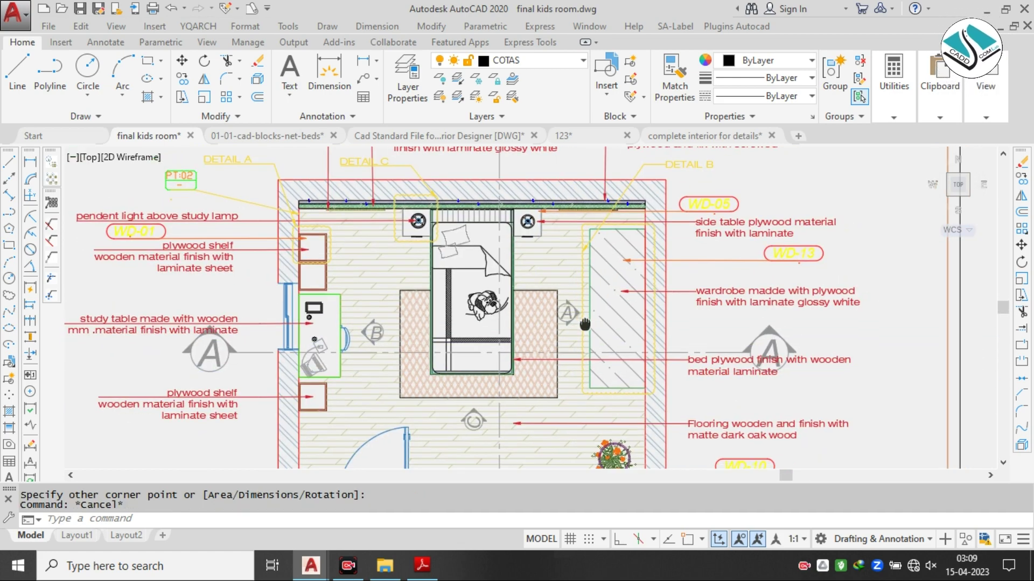
scroll(737, 205, "up", 4)
scroll(602, 210, "down", 2)
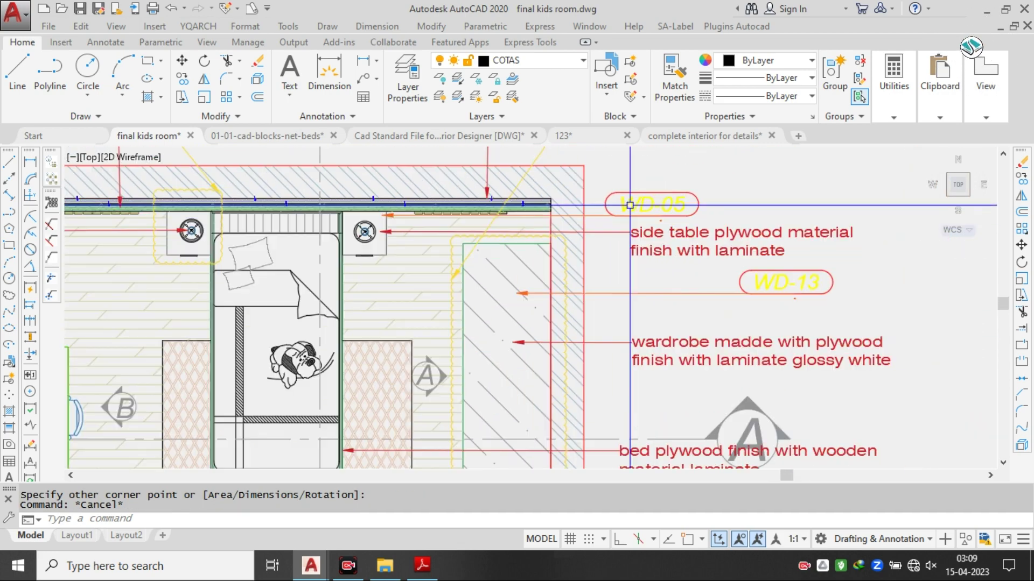
mouse_move(597, 311)
middle_mouse_down()
mouse_move(592, 243)
mouse_move(594, 276)
middle_mouse_up()
scroll(572, 212, "up", 2)
scroll(562, 210, "down", 2)
middle_click_drag(562, 210, 542, 286)
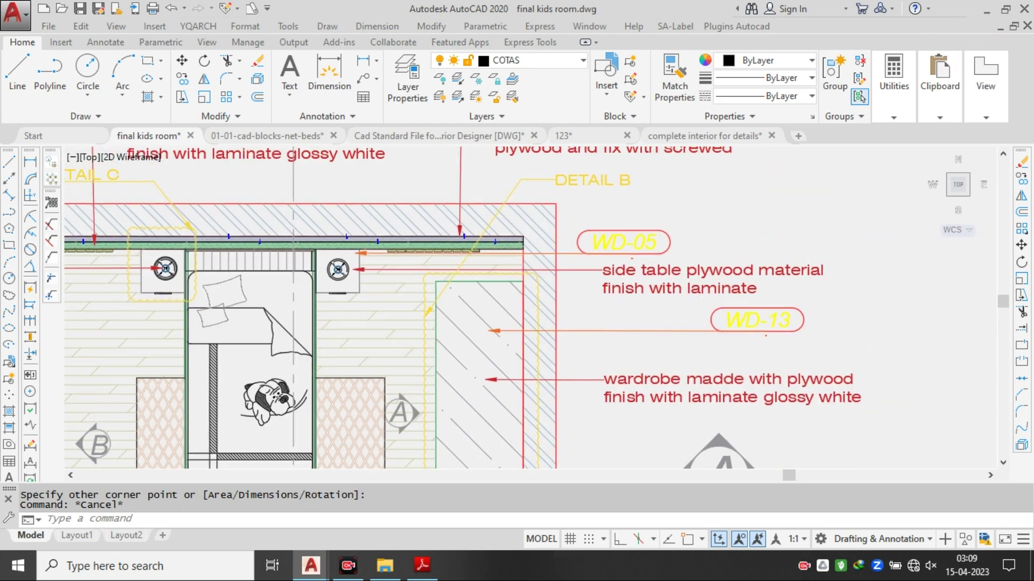
scroll(639, 292, "down", 2)
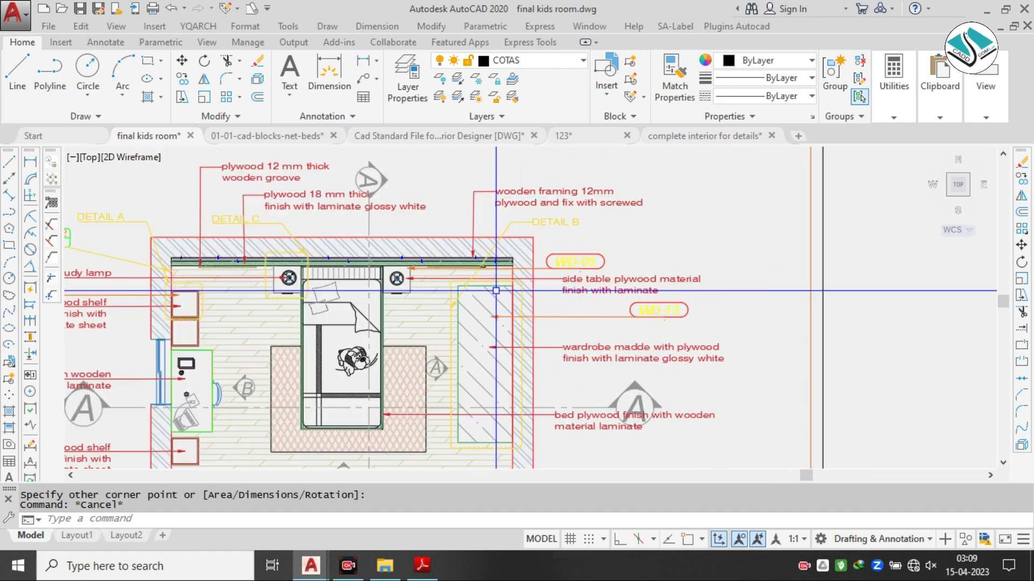
middle_click_drag(353, 325, 299, 325)
scroll(543, 336, "down", 2)
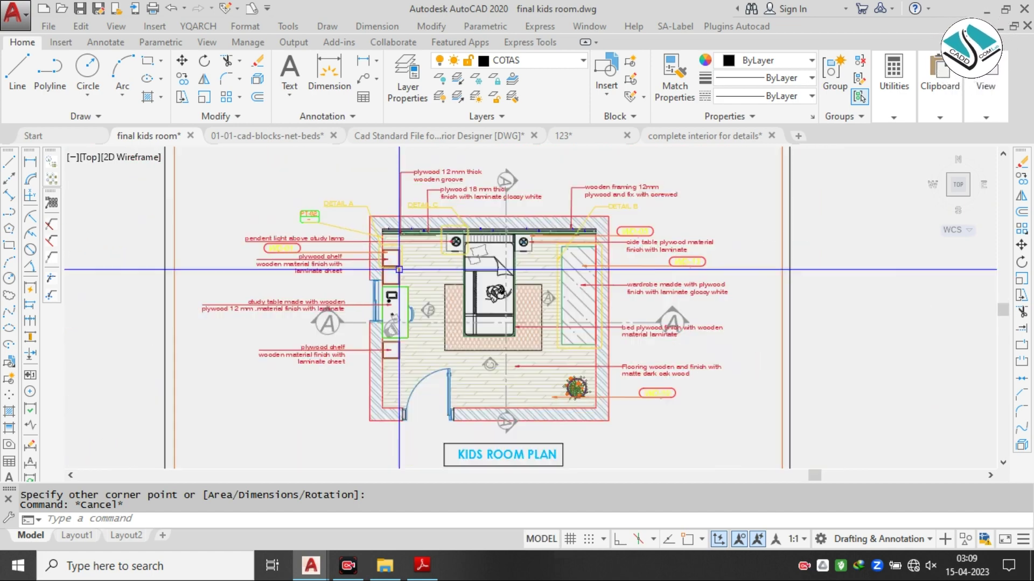
middle_click_drag(542, 336, 495, 328)
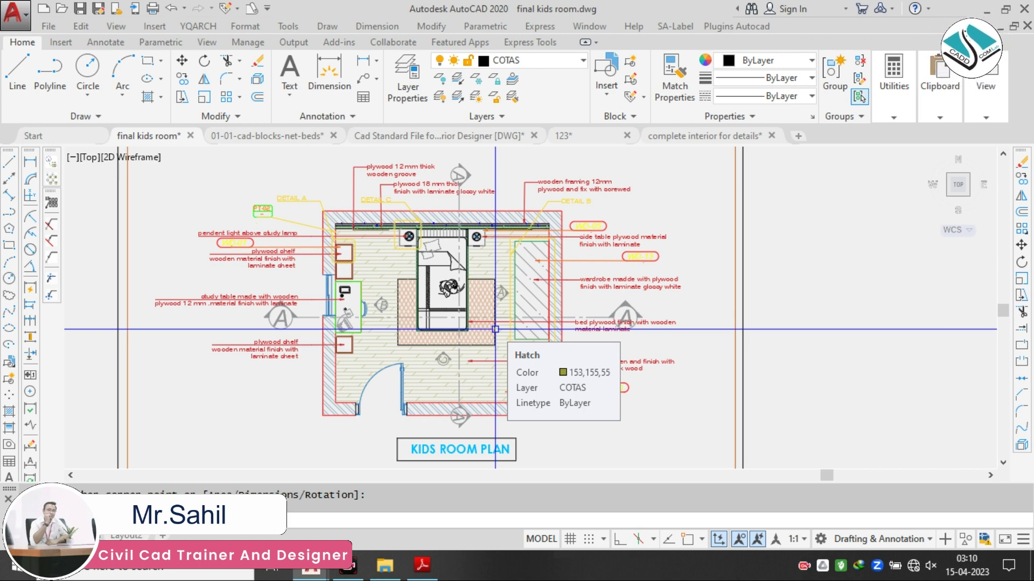
key("Escape")
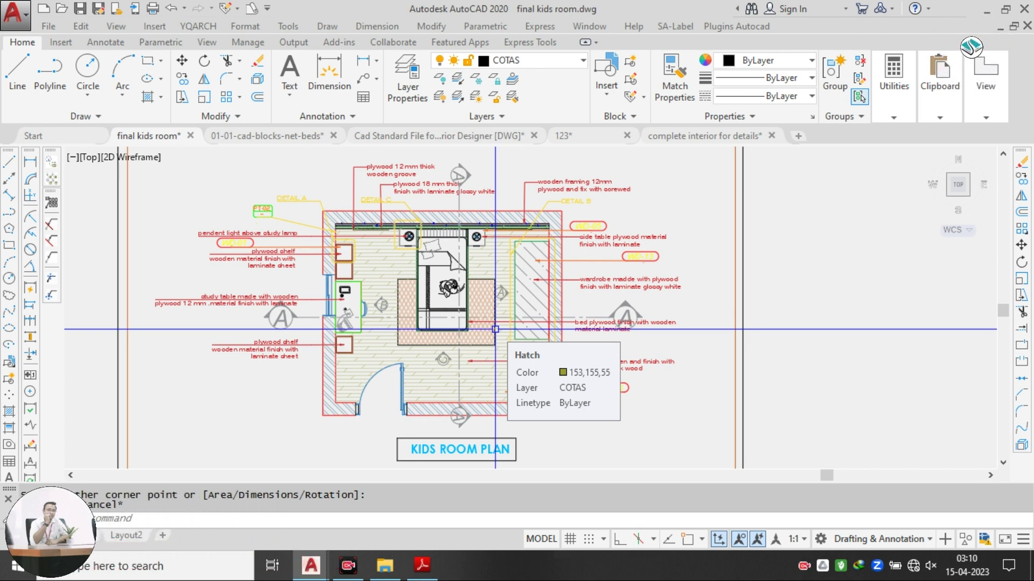